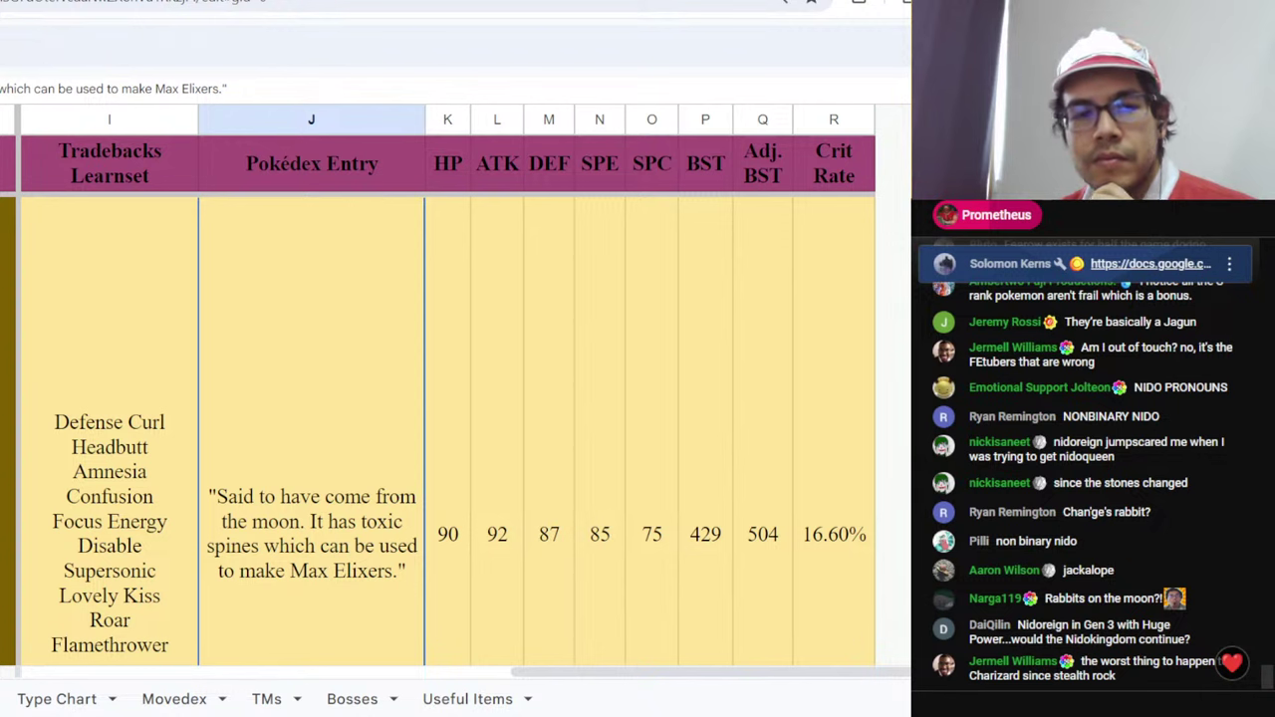
# - Switch from the Nidoreign spreadsheet entry to the TierMaker tier list and show it full screen
pyautogui.scroll(3, 222, 434)
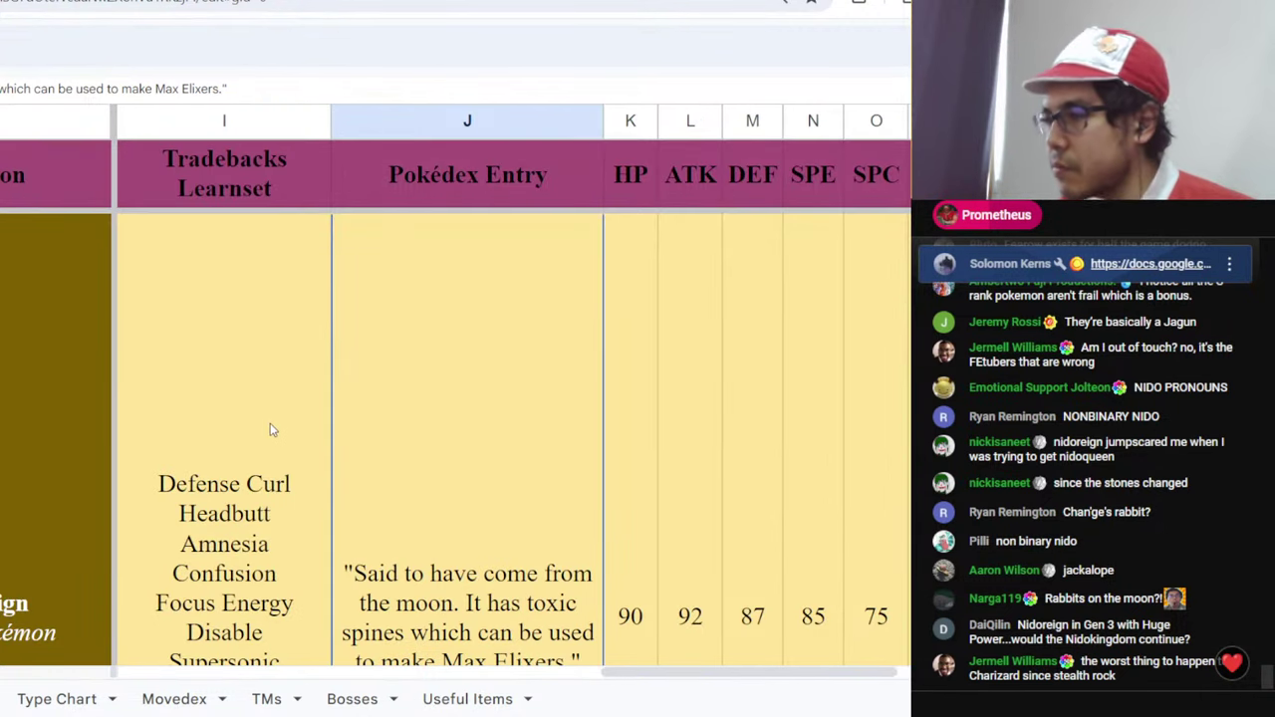
pyautogui.hotkey('ctrl', 'Tab')
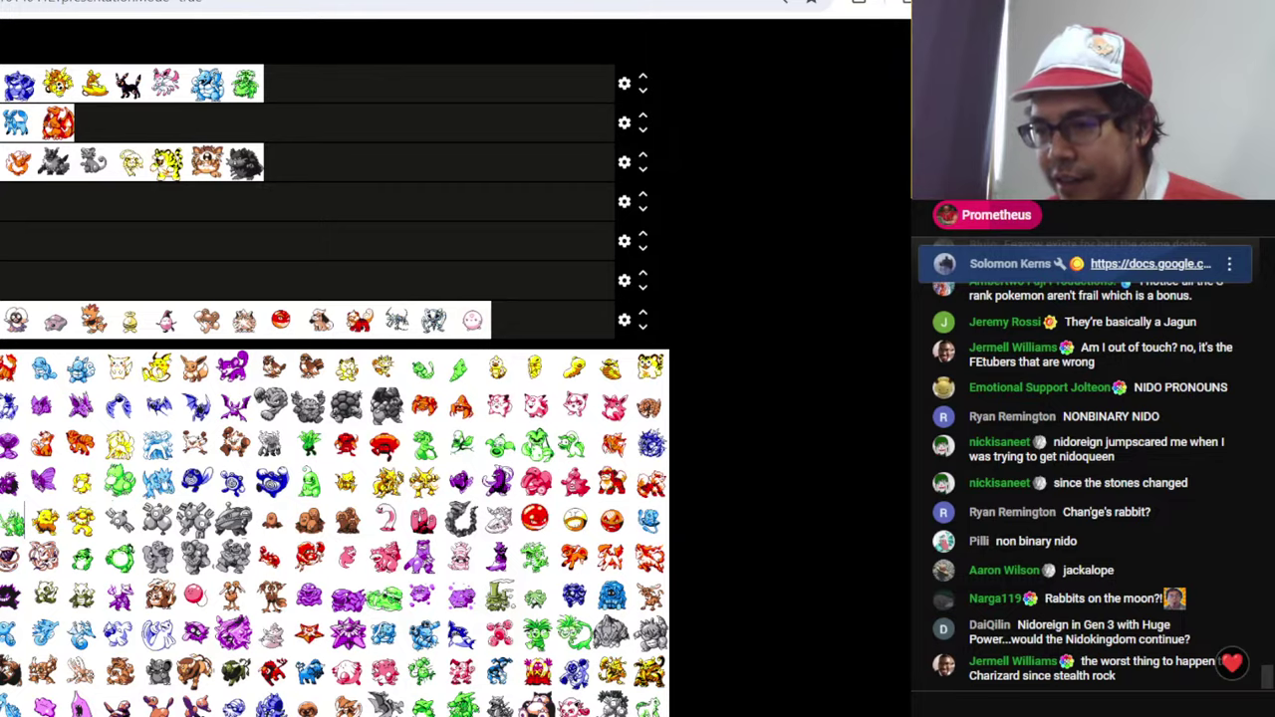
pyautogui.press('F11')
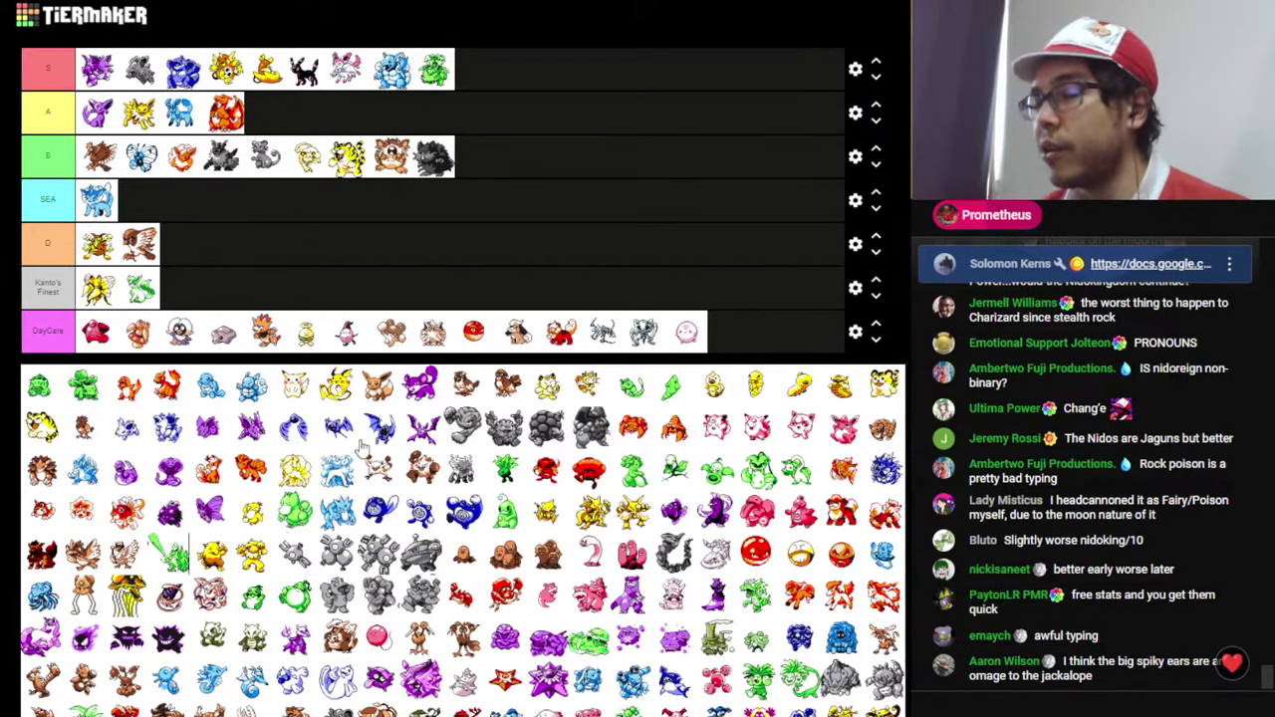
# - Switch to the Pokémon spreadsheet and read through the Pokédex entries of the Zubat line up to Crobat
pyautogui.hotkey('alt', 'Tab')
pyautogui.scroll(-3, 141, 532)
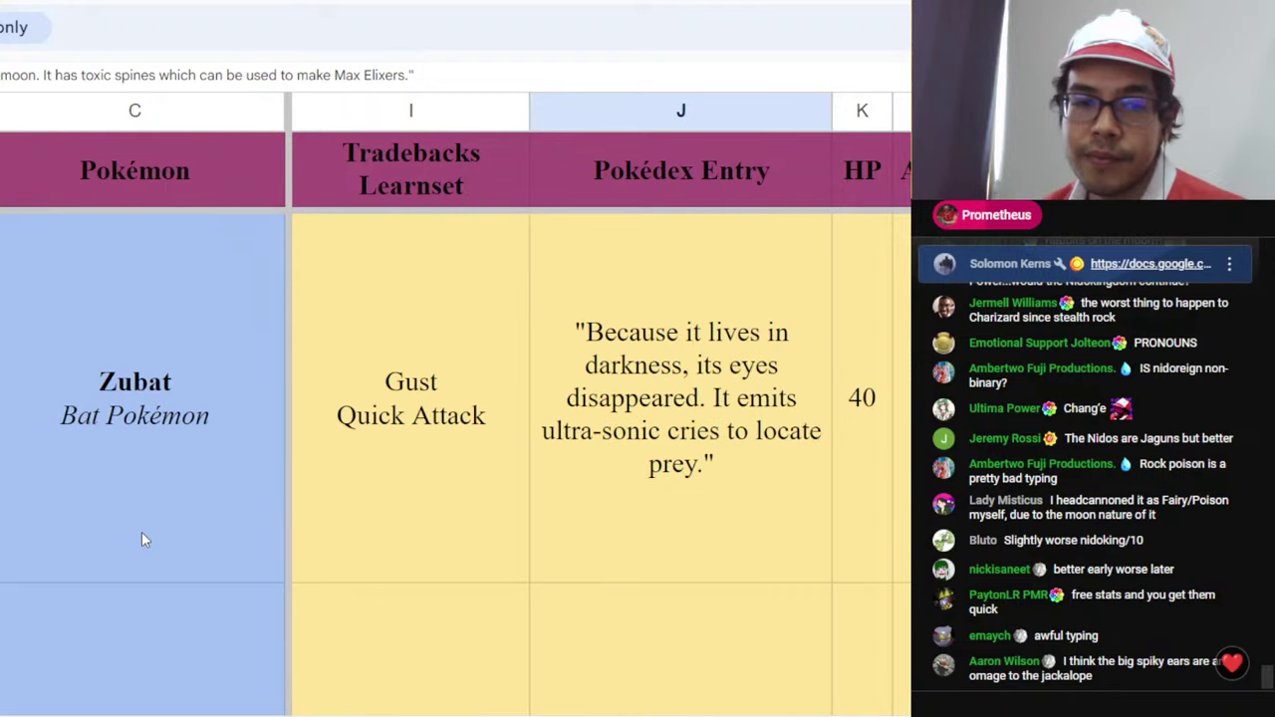
pyautogui.scroll(-2, 141, 539)
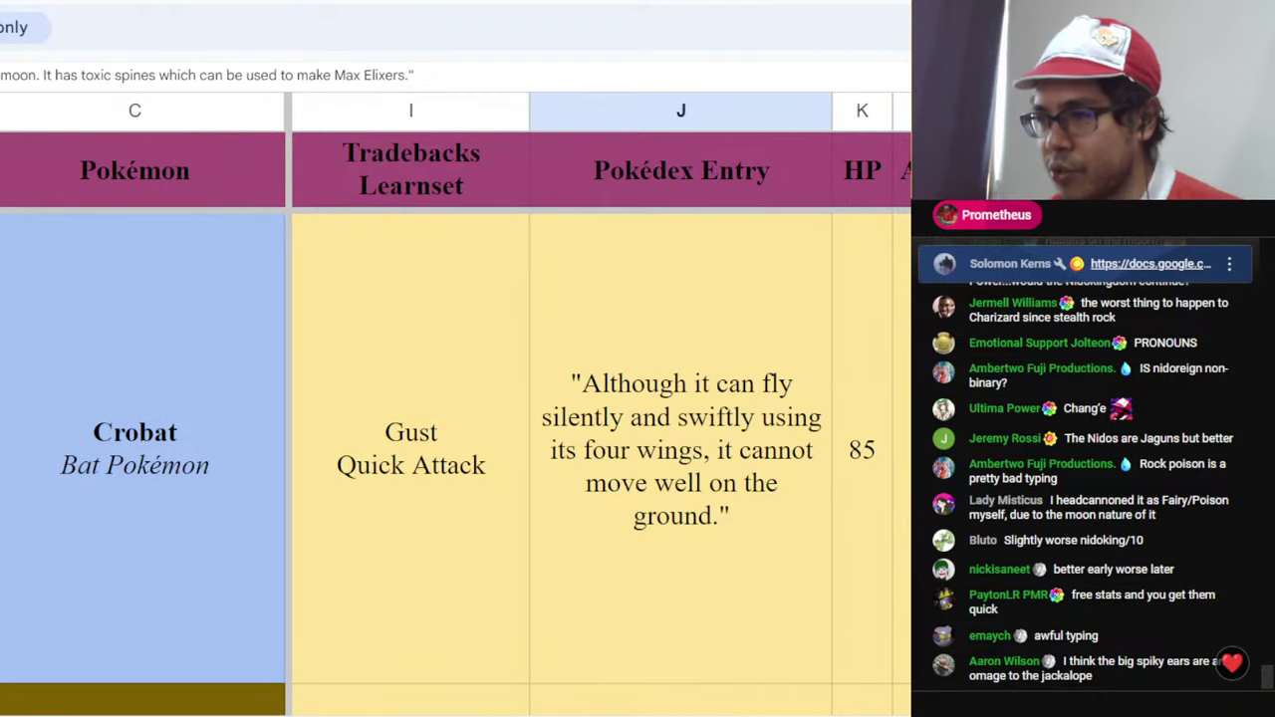
pyautogui.scroll(2, 455, 419)
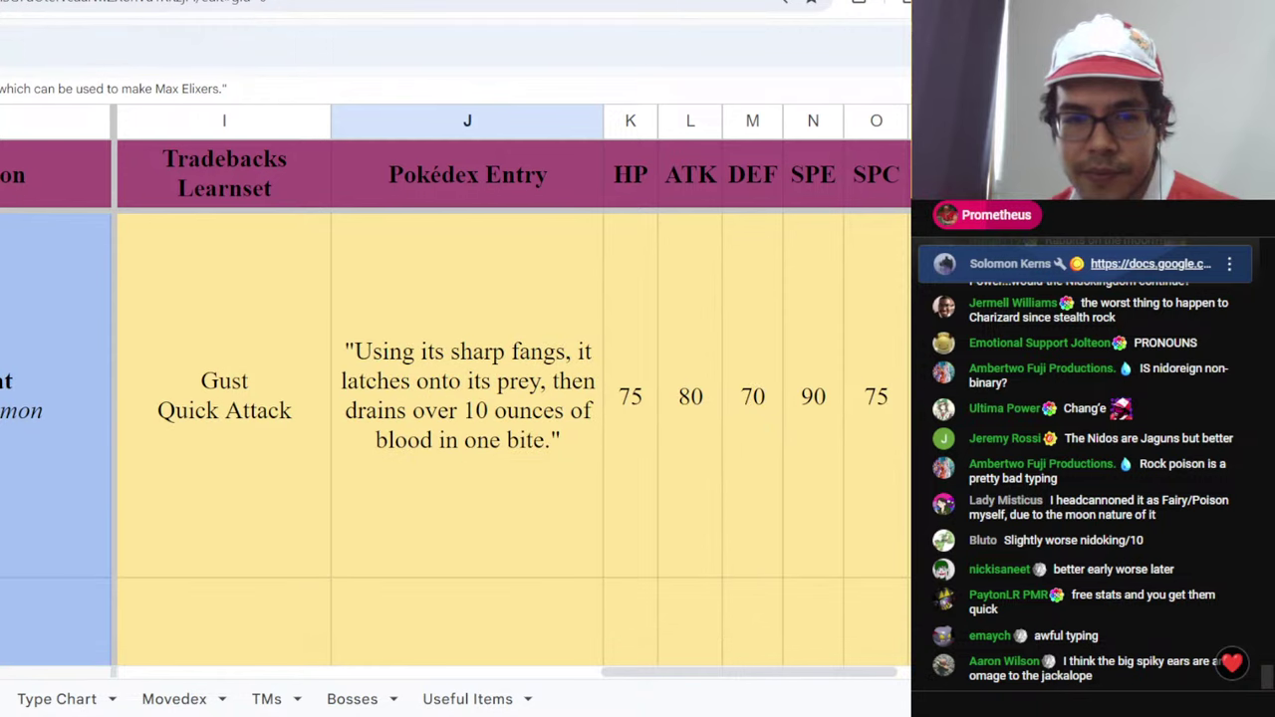
# - Check the method of evolution and learnsets listed for Zubat's evolution that leads to Crobat
pyautogui.moveTo(637, 673); pyautogui.dragTo(377, 678)
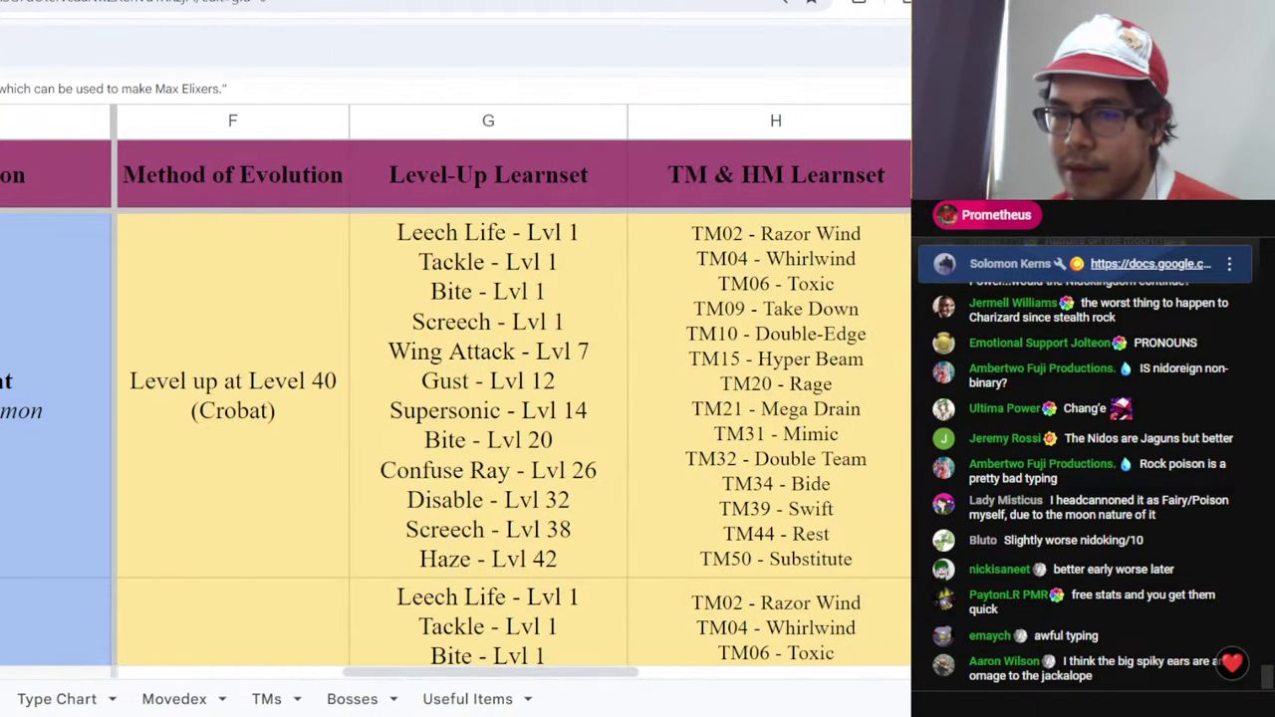
pyautogui.click(301, 410)
pyautogui.doubleClick(317, 390)
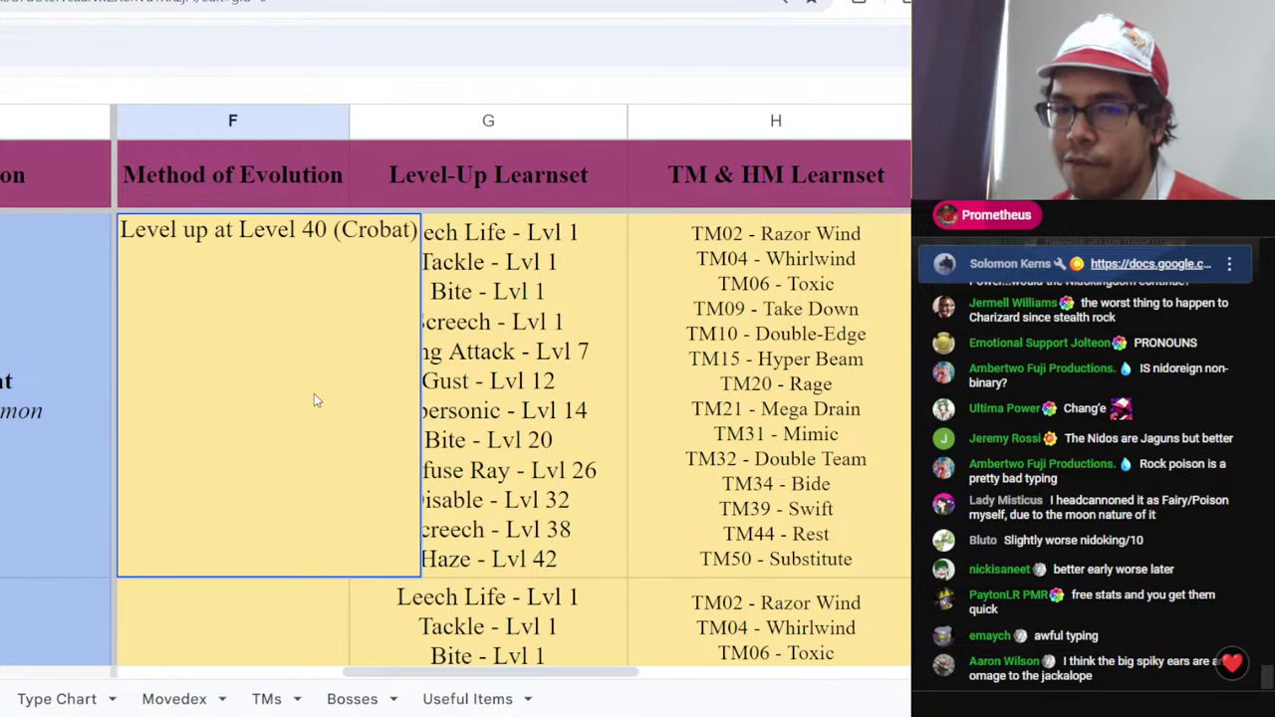
pyautogui.click(414, 399)
pyautogui.click(241, 423)
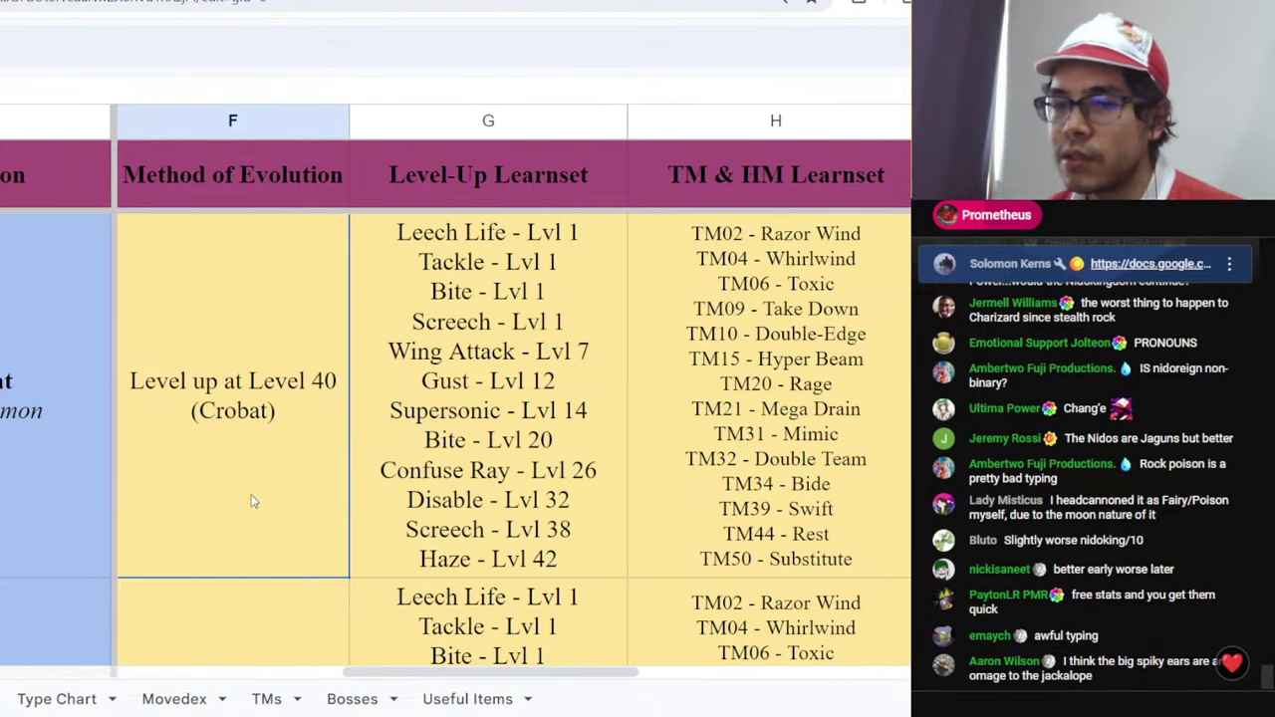
# - Examine Crobat's base stats, including Special and Defense, and compare them with Zubat's
pyautogui.scroll(-2, 288, 569)
pyautogui.moveTo(489, 673); pyautogui.dragTo(802, 672)
pyautogui.click(678, 528)
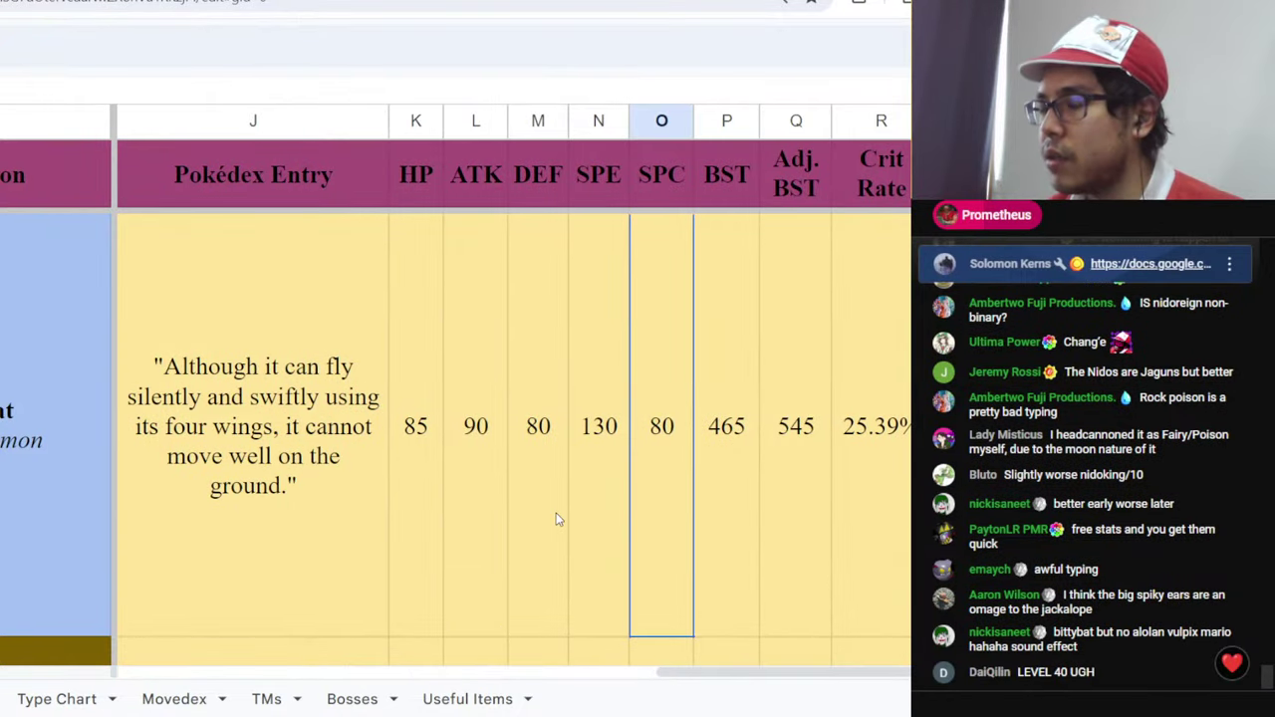
pyautogui.click(550, 520)
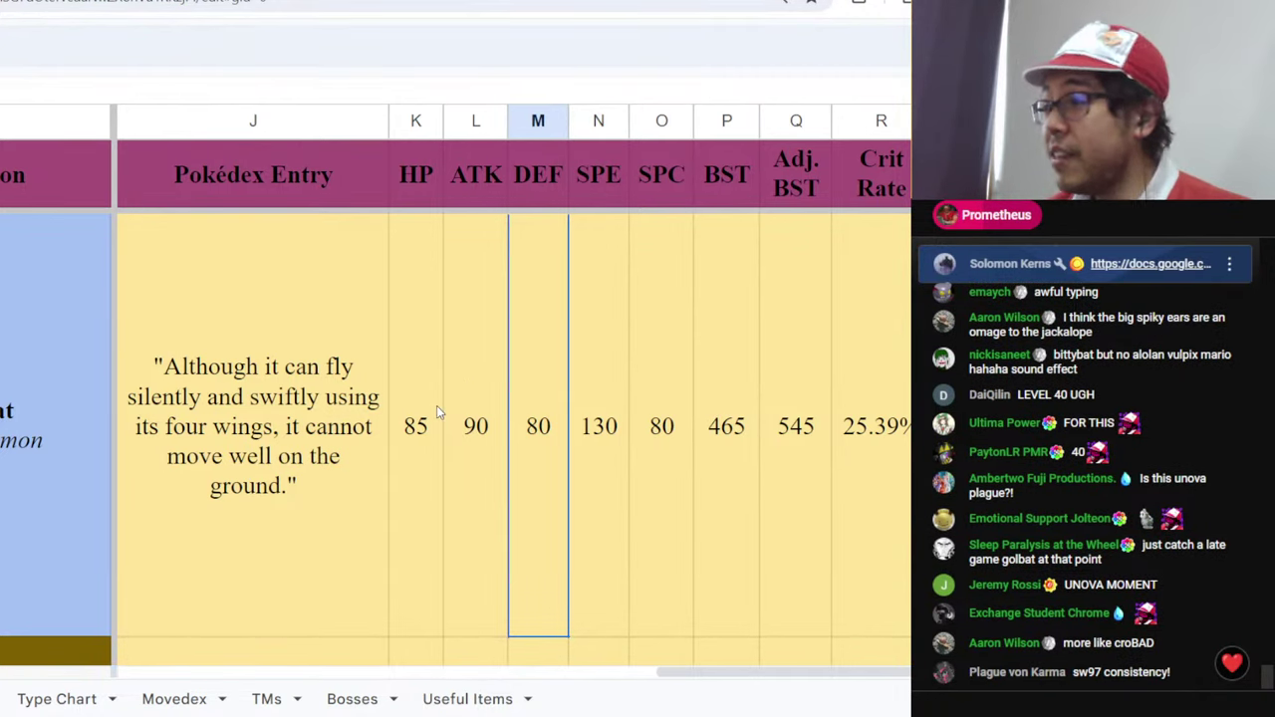
pyautogui.scroll(6, 498, 268)
pyautogui.scroll(-2, 475, 308)
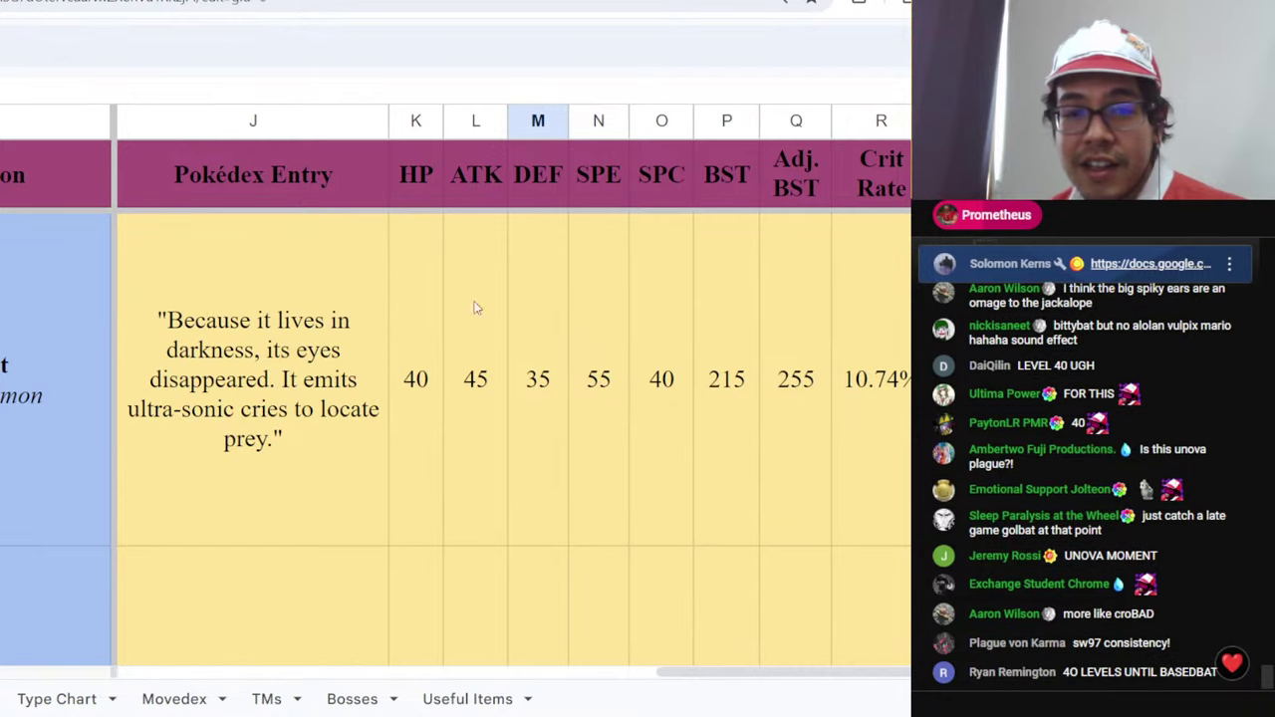
# - Return to the full-screen TierMaker list and place Crobat at the end of the Kanto's Finest tier
pyautogui.hotkey('ctrl', 'Tab')
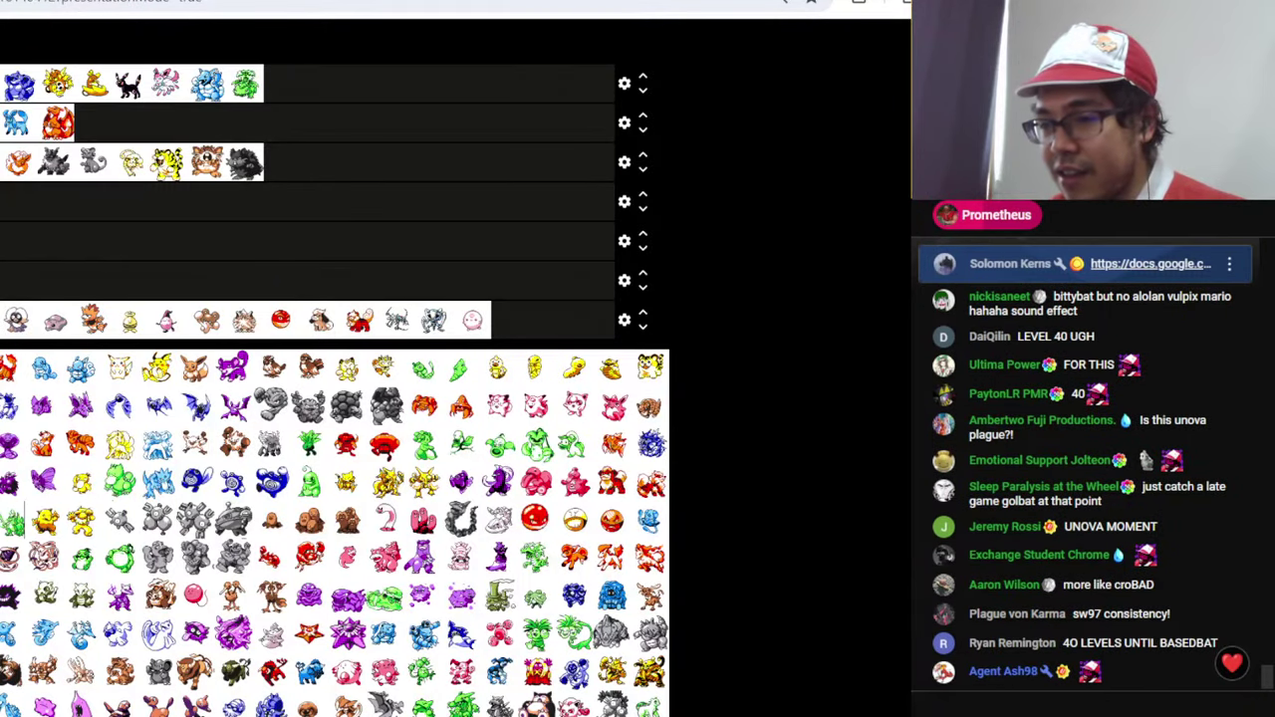
pyautogui.press('F11')
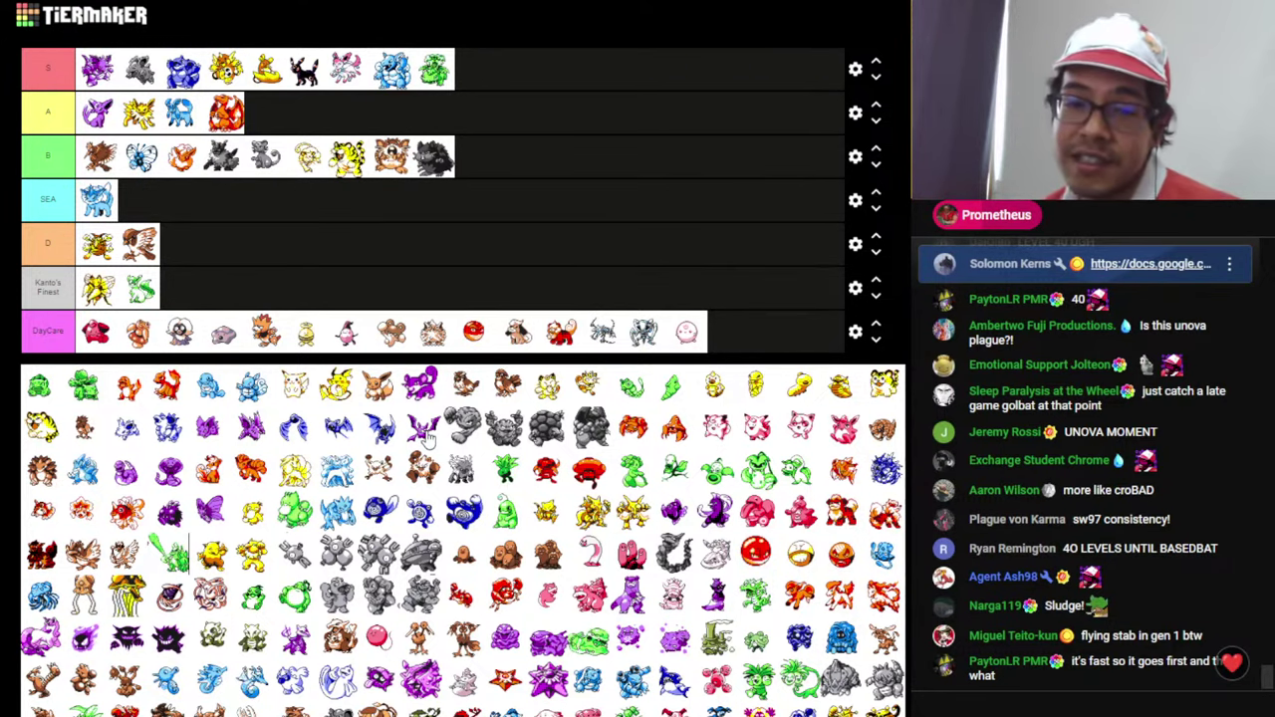
pyautogui.moveTo(426, 438); pyautogui.dragTo(179, 297)
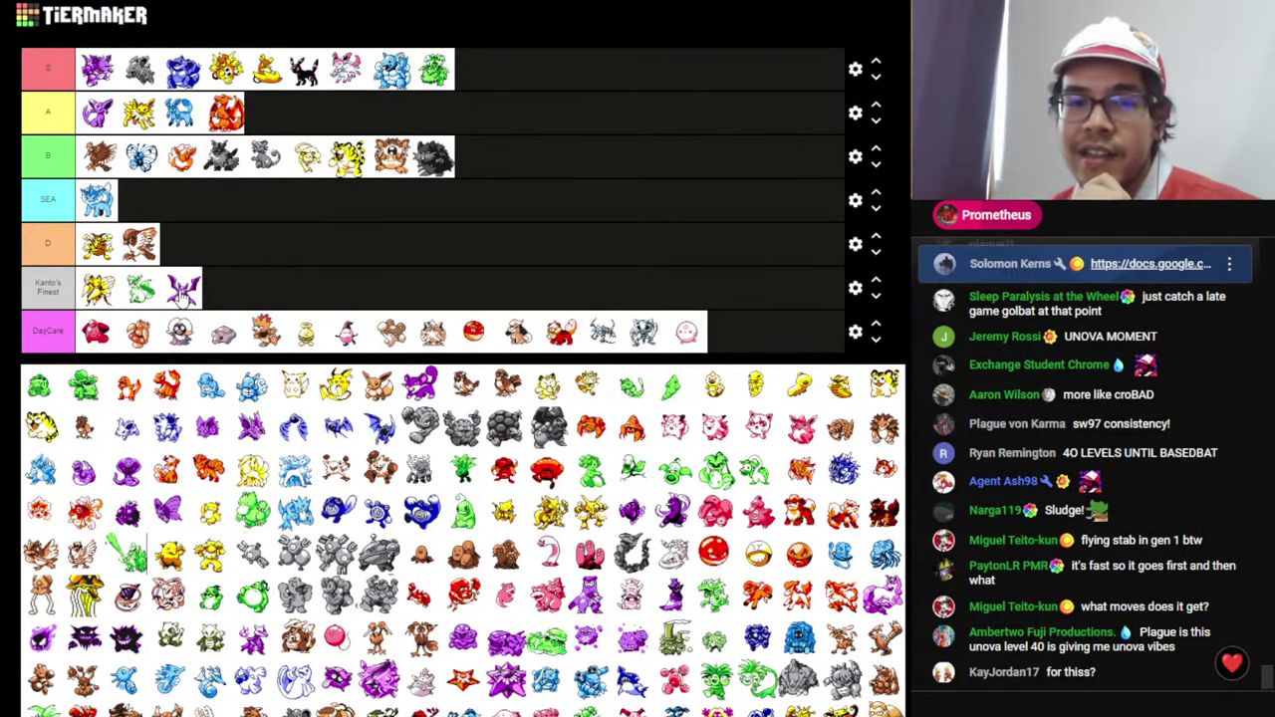
# - Switch back to the spreadsheet and examine Bittybat's Pokédex entry, Speed and base stat total
pyautogui.hotkey('alt', 'Tab')
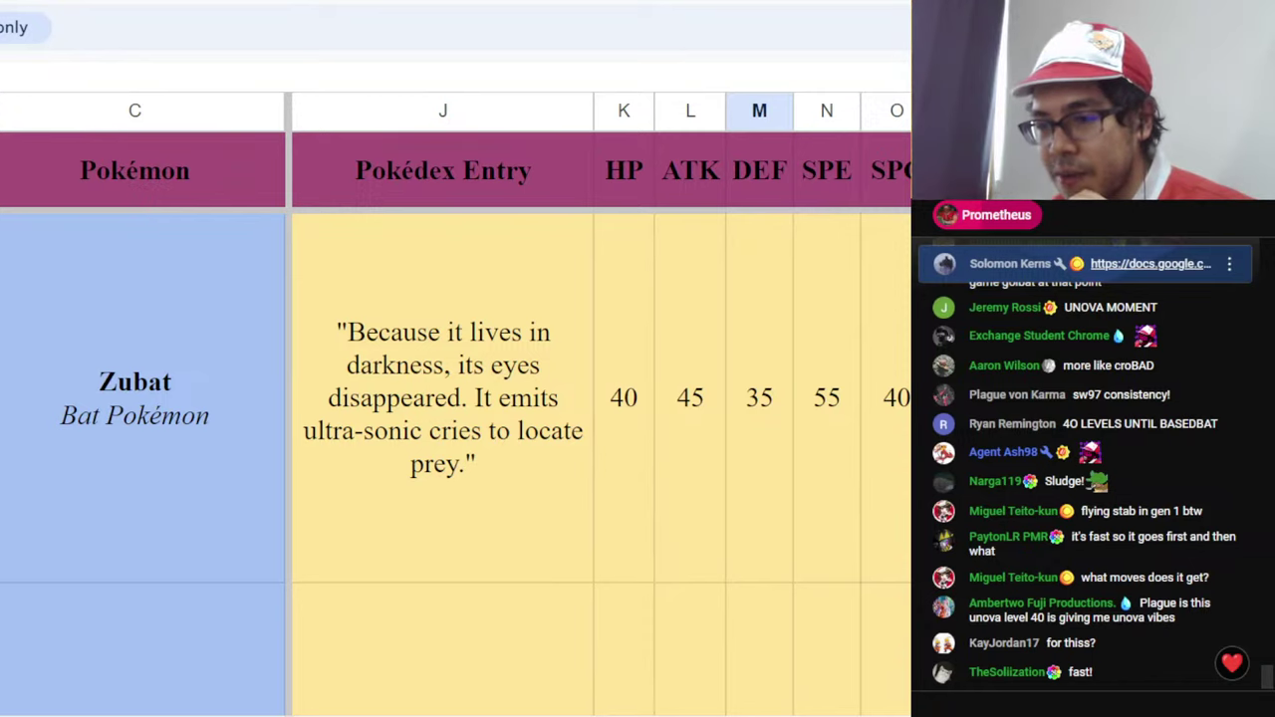
pyautogui.scroll(1, 455, 439)
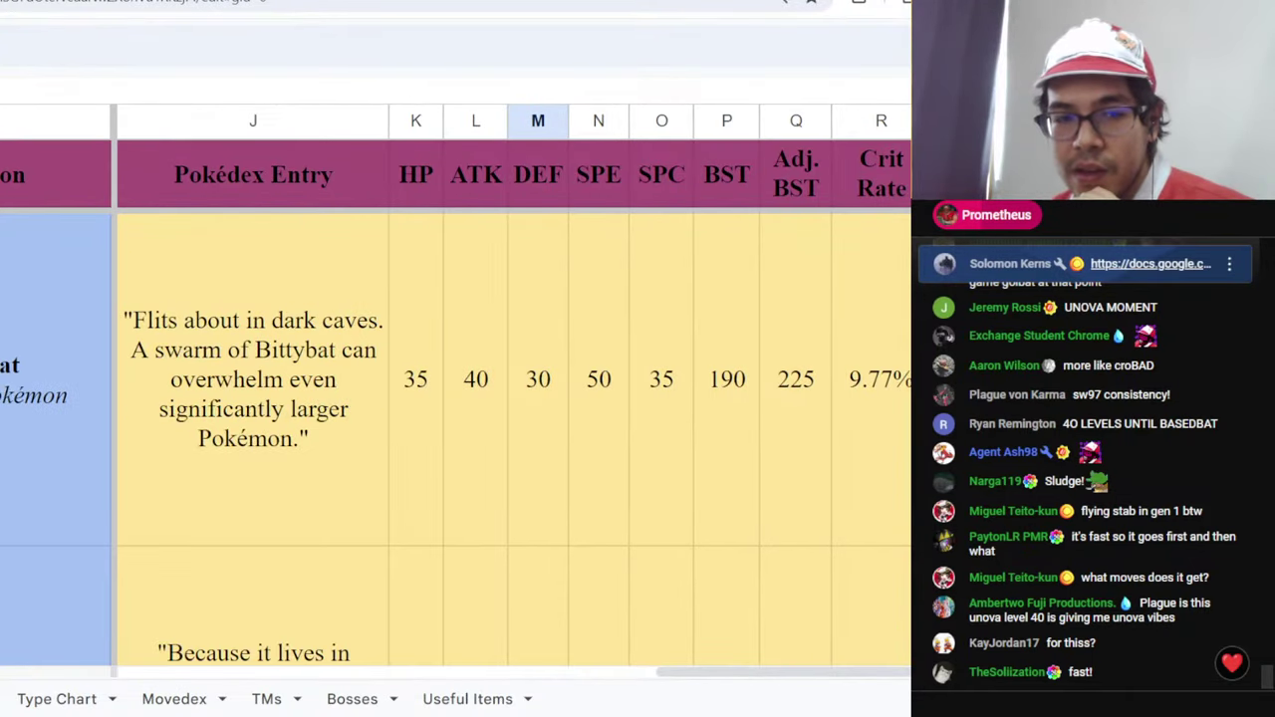
pyautogui.click(19, 400)
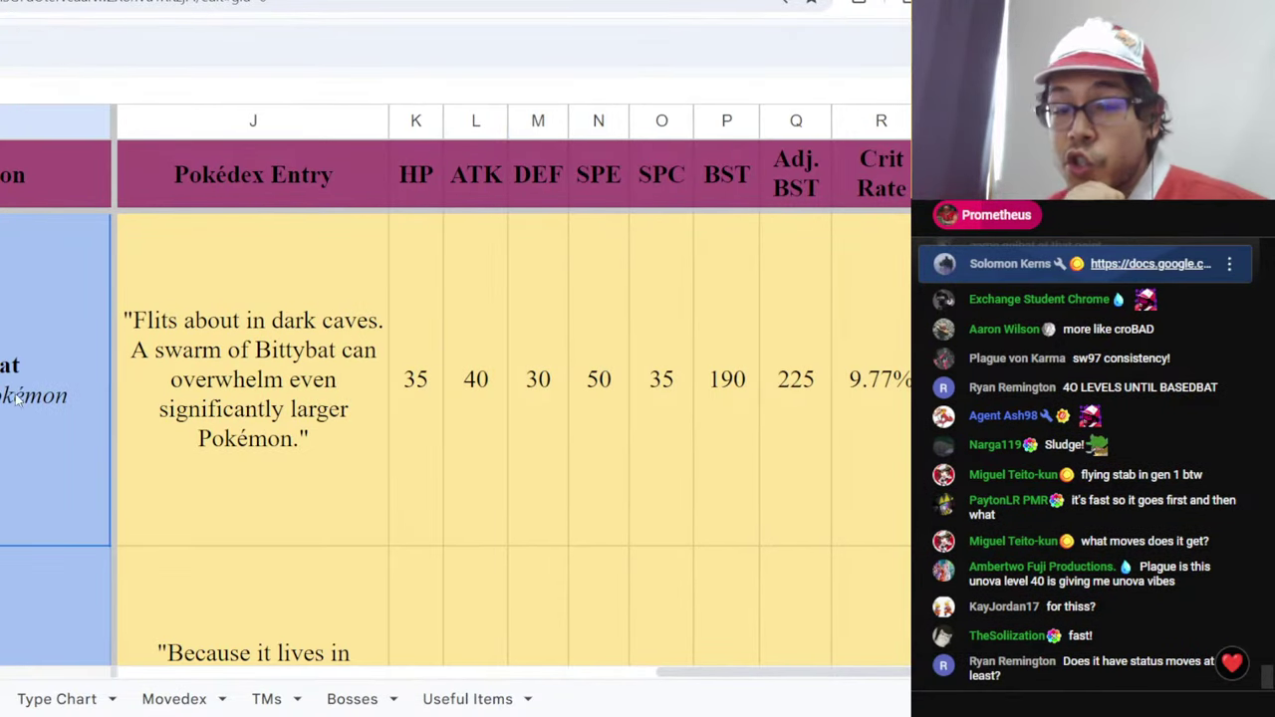
pyautogui.click(599, 461)
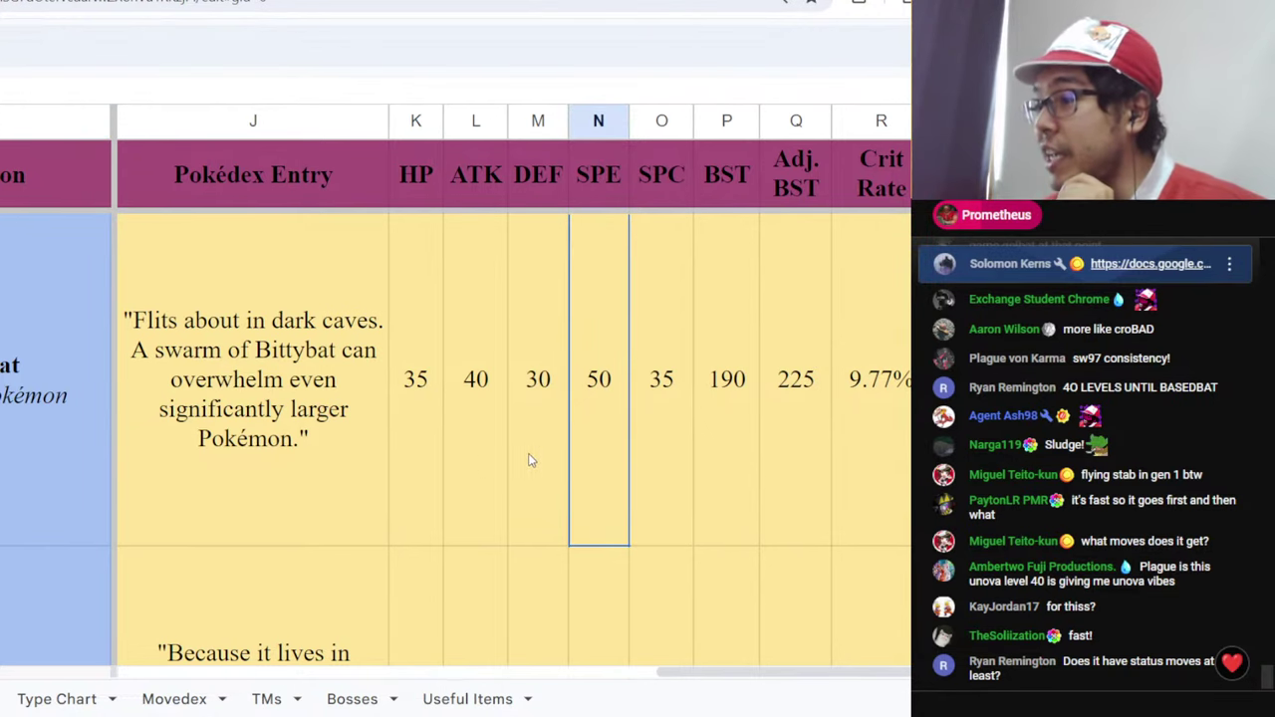
pyautogui.click(722, 469)
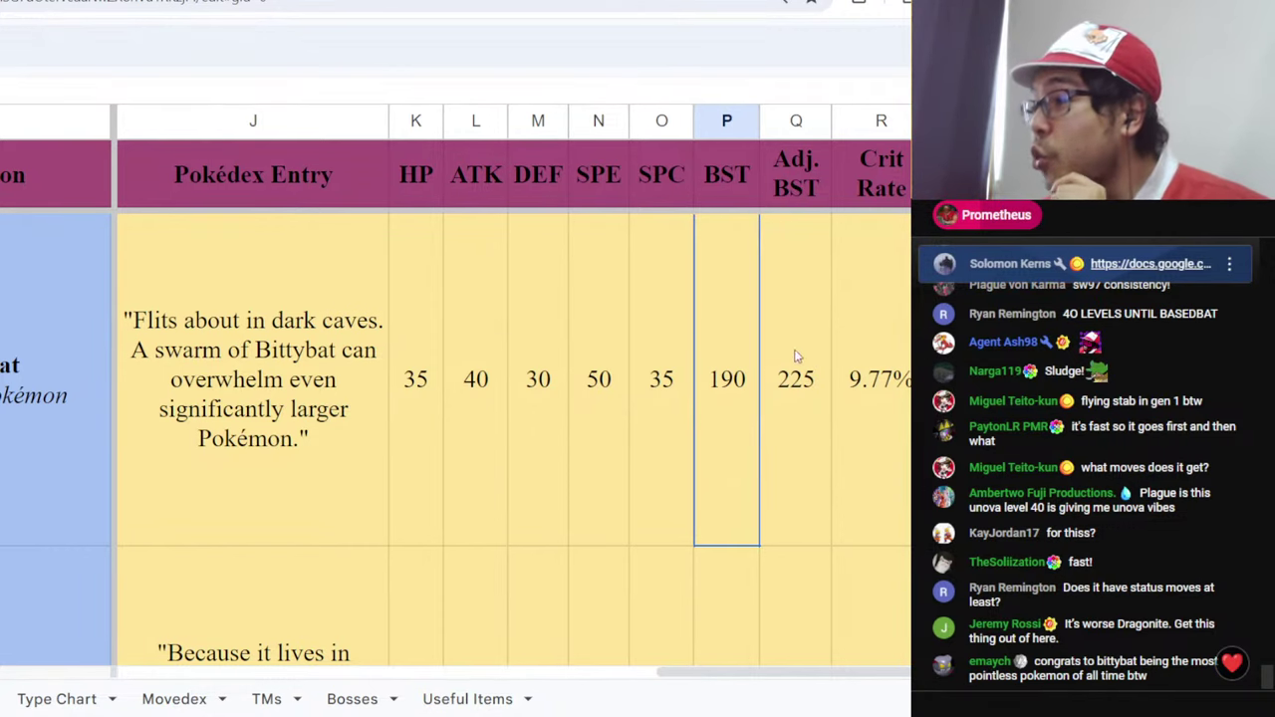
pyautogui.click(625, 404)
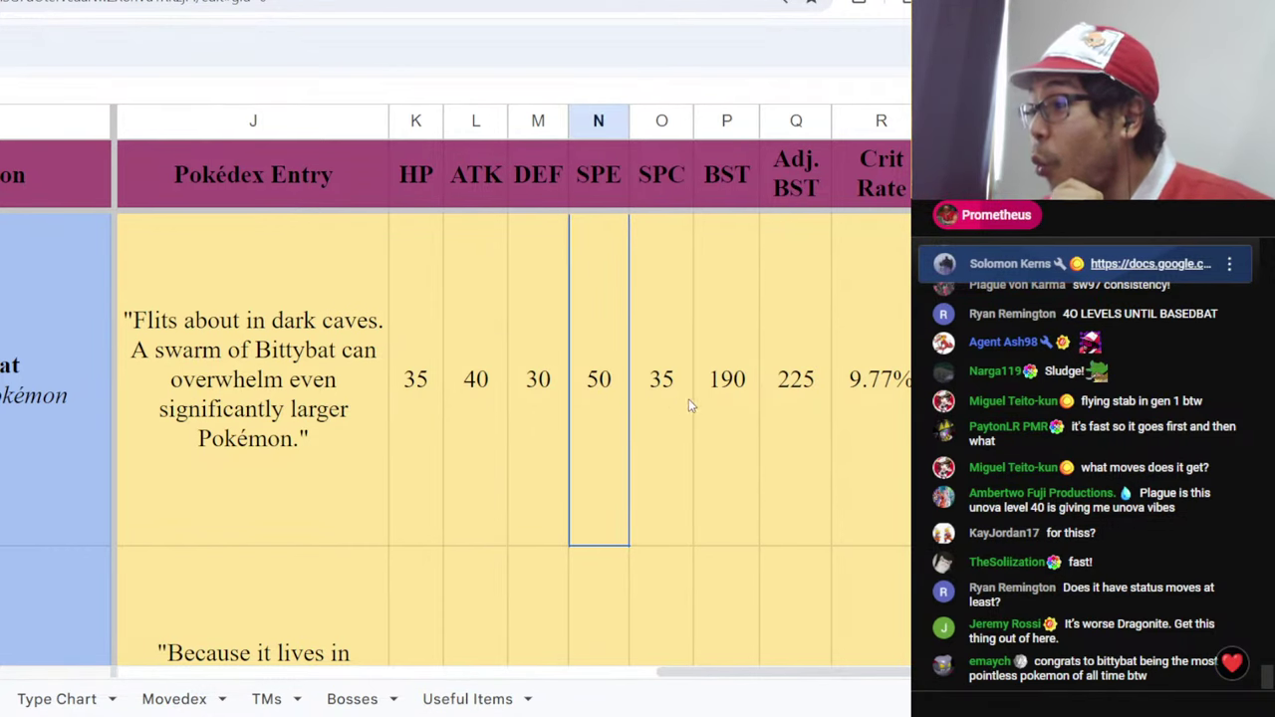
pyautogui.click(729, 396)
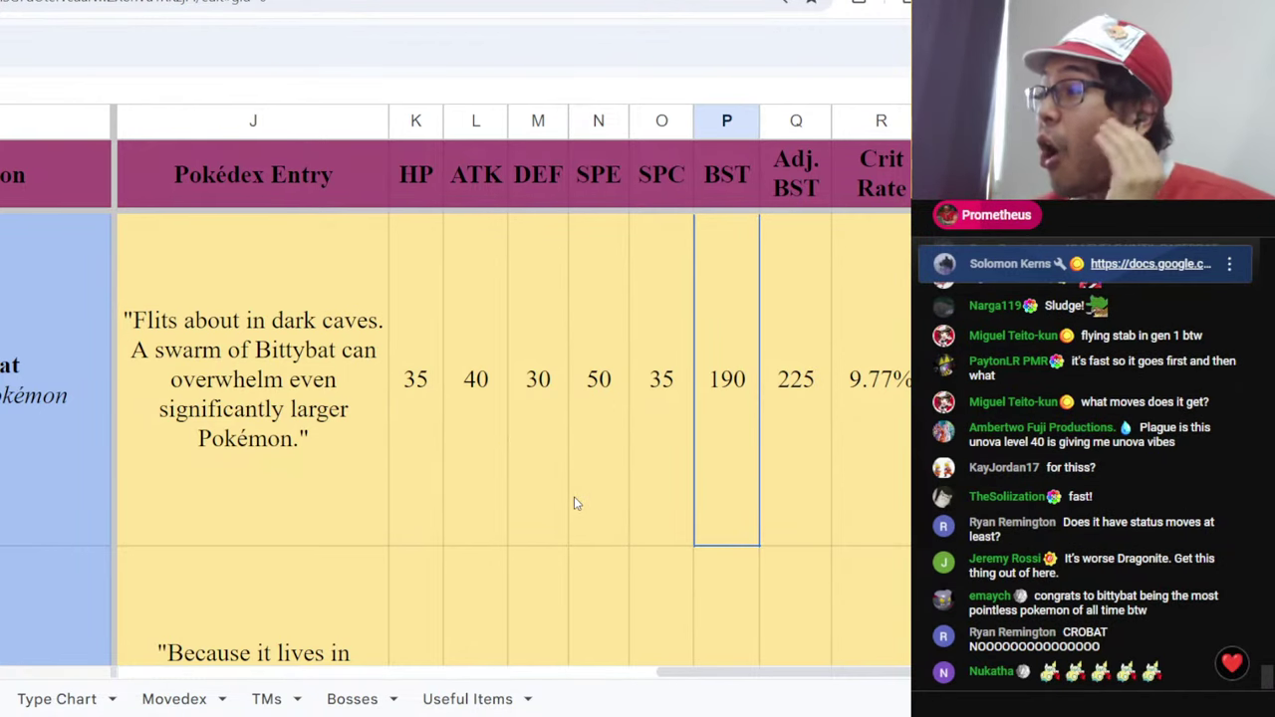
# - Back in the full-screen TierMaker list, add Golem to the end of tier A and Alolan Golem to the end of tier B
pyautogui.click(610, 5)
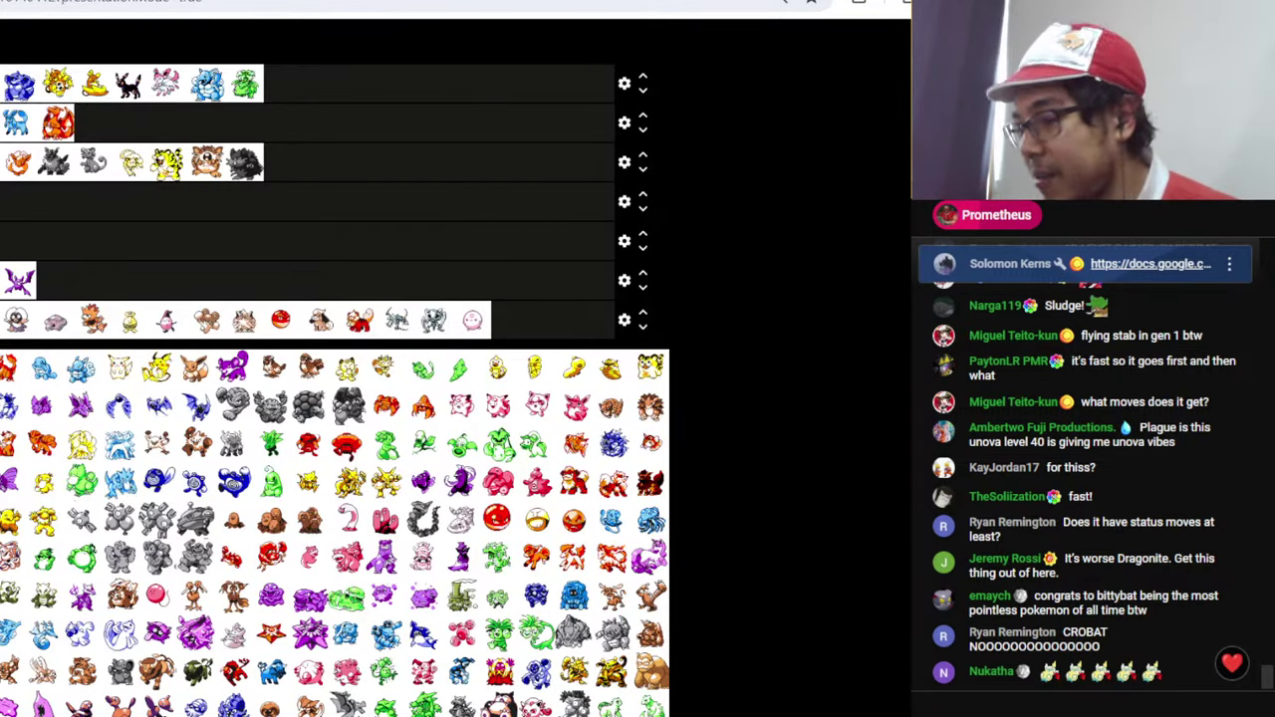
pyautogui.press('F11')
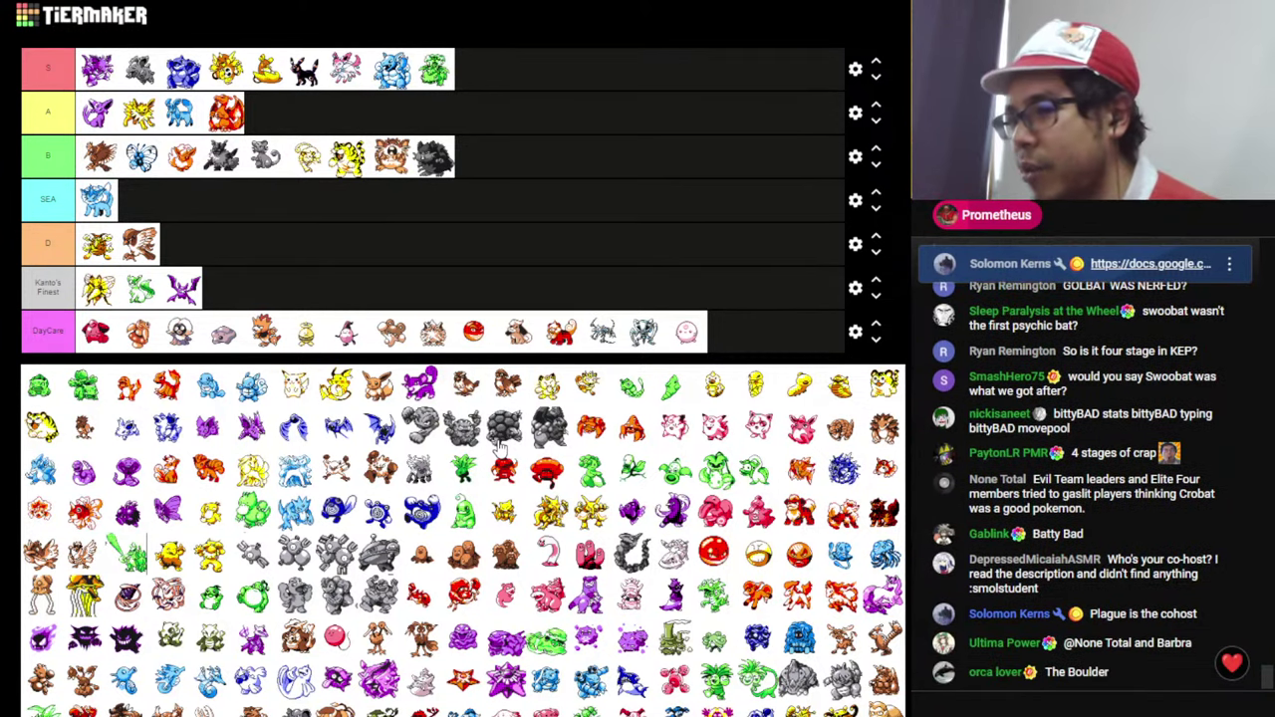
pyautogui.moveTo(500, 444); pyautogui.dragTo(355, 118)
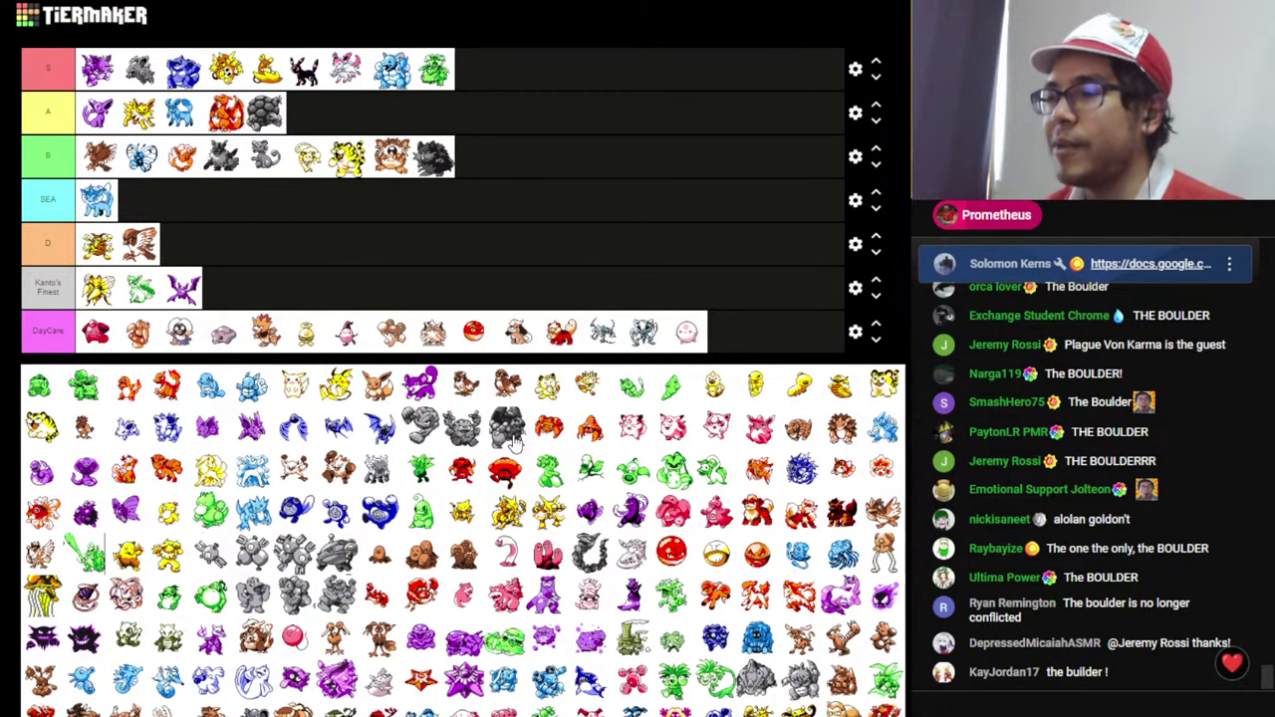
pyautogui.moveTo(516, 443); pyautogui.dragTo(539, 182)
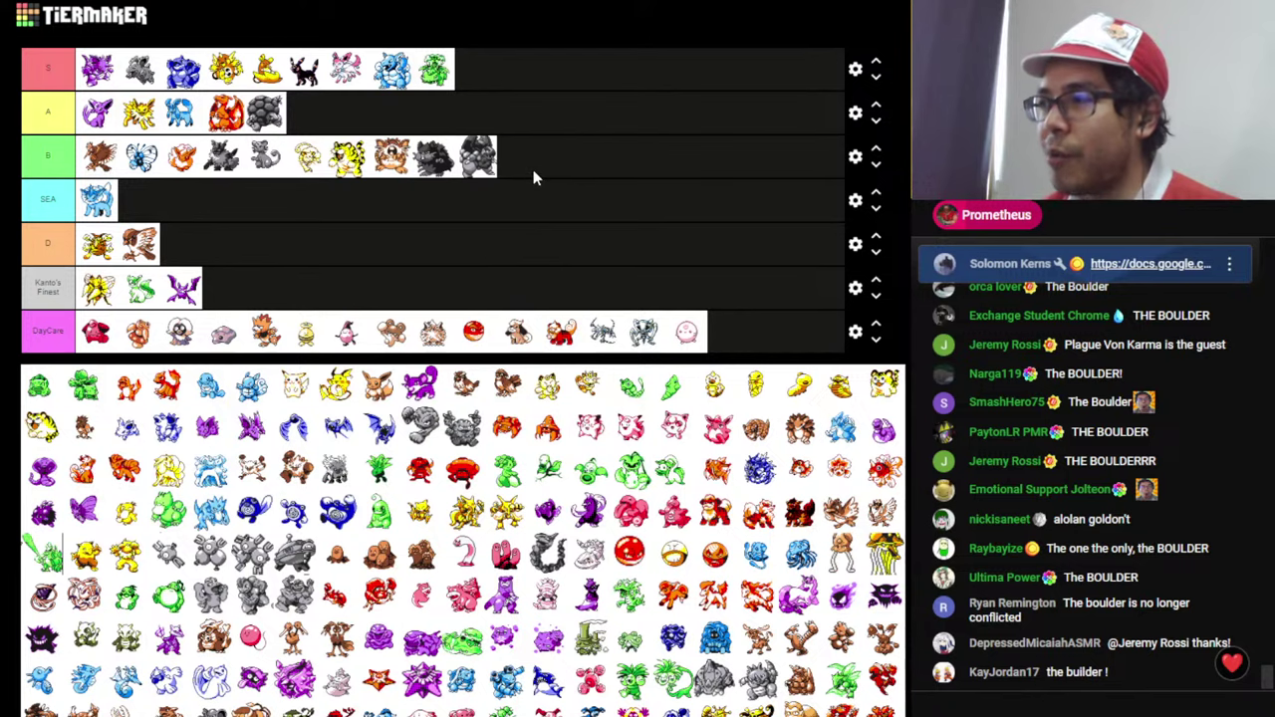
# - Look up Alolan Golem in the spreadsheet and check its Speed and Special stats
pyautogui.hotkey('alt', 'Tab')
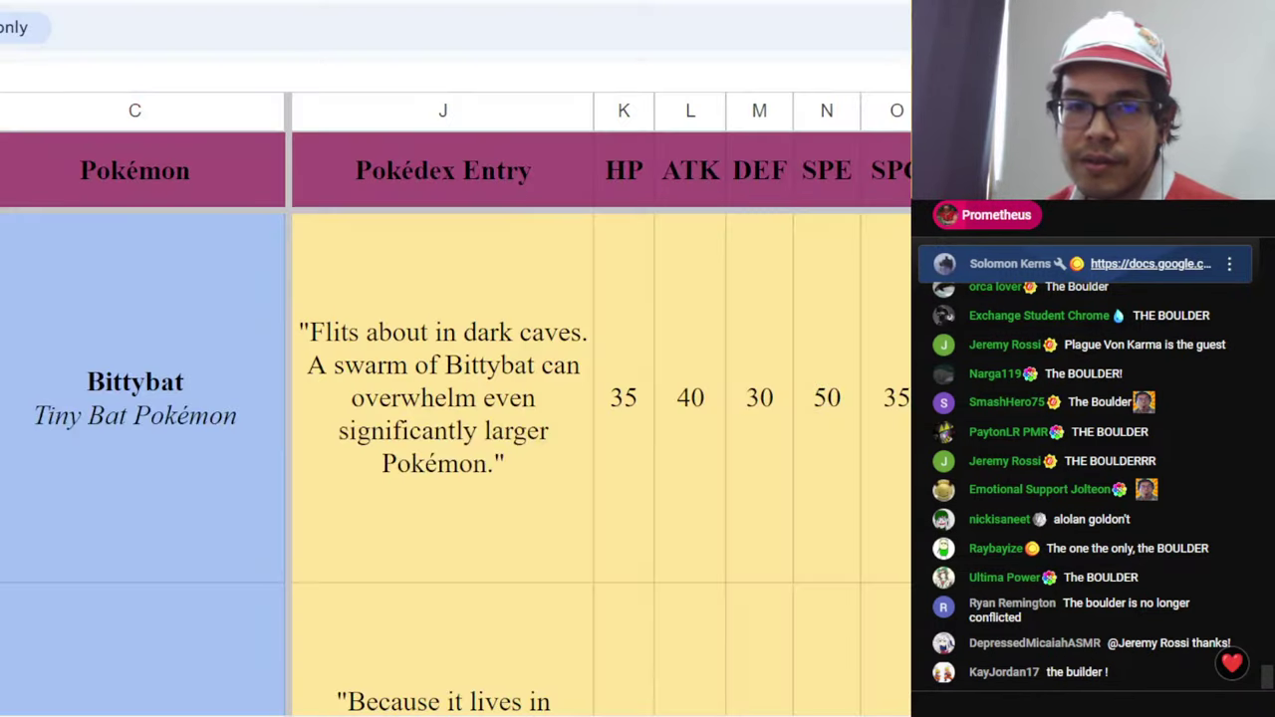
pyautogui.scroll(-3, 524, 314)
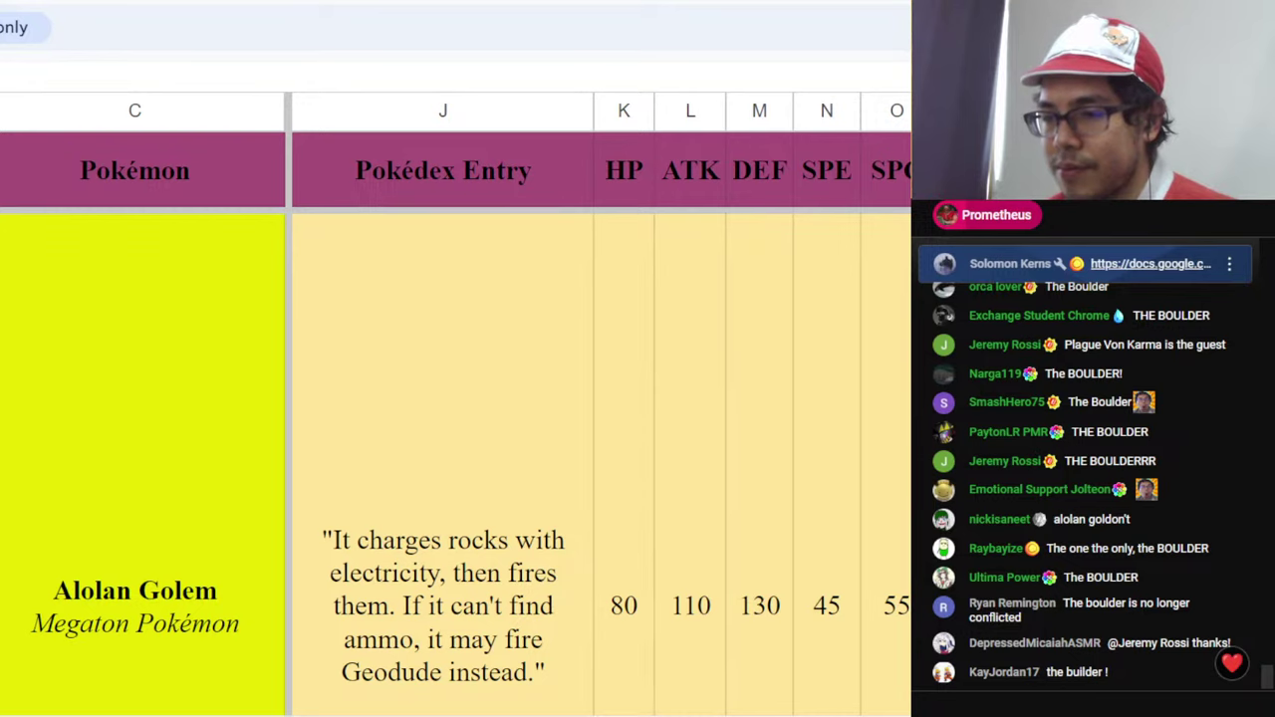
pyautogui.click(591, 580)
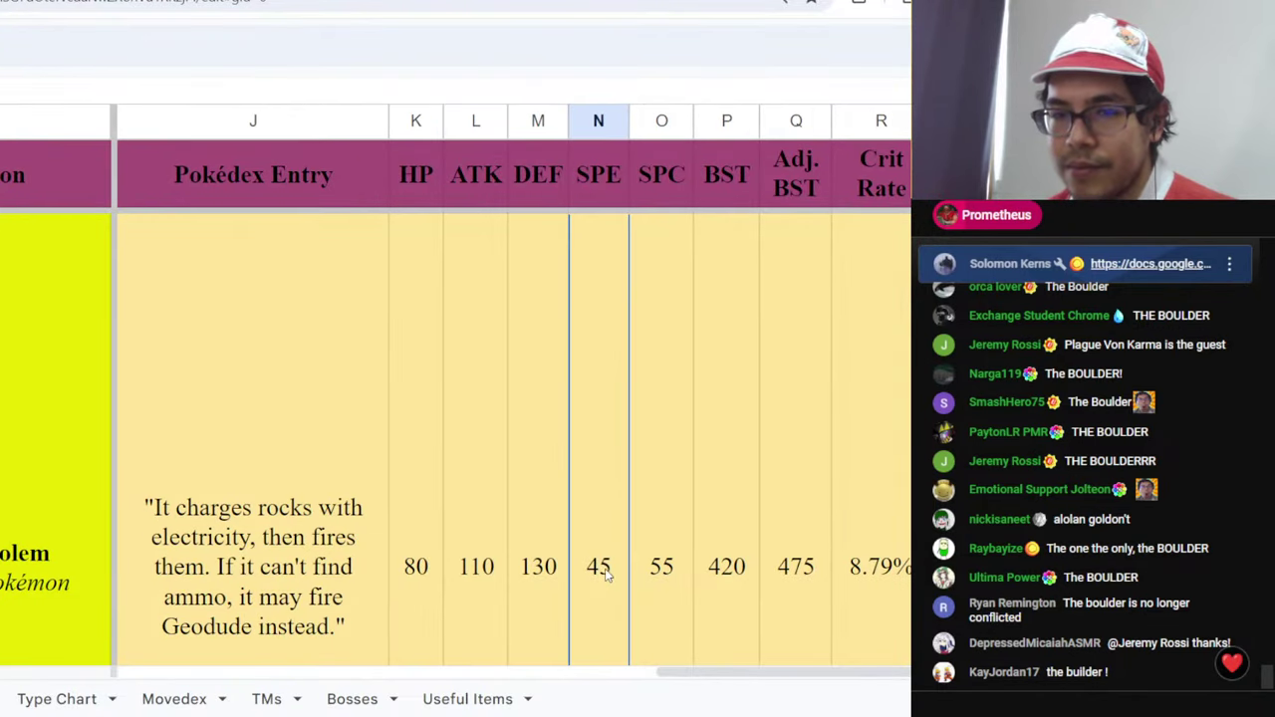
pyautogui.click(655, 572)
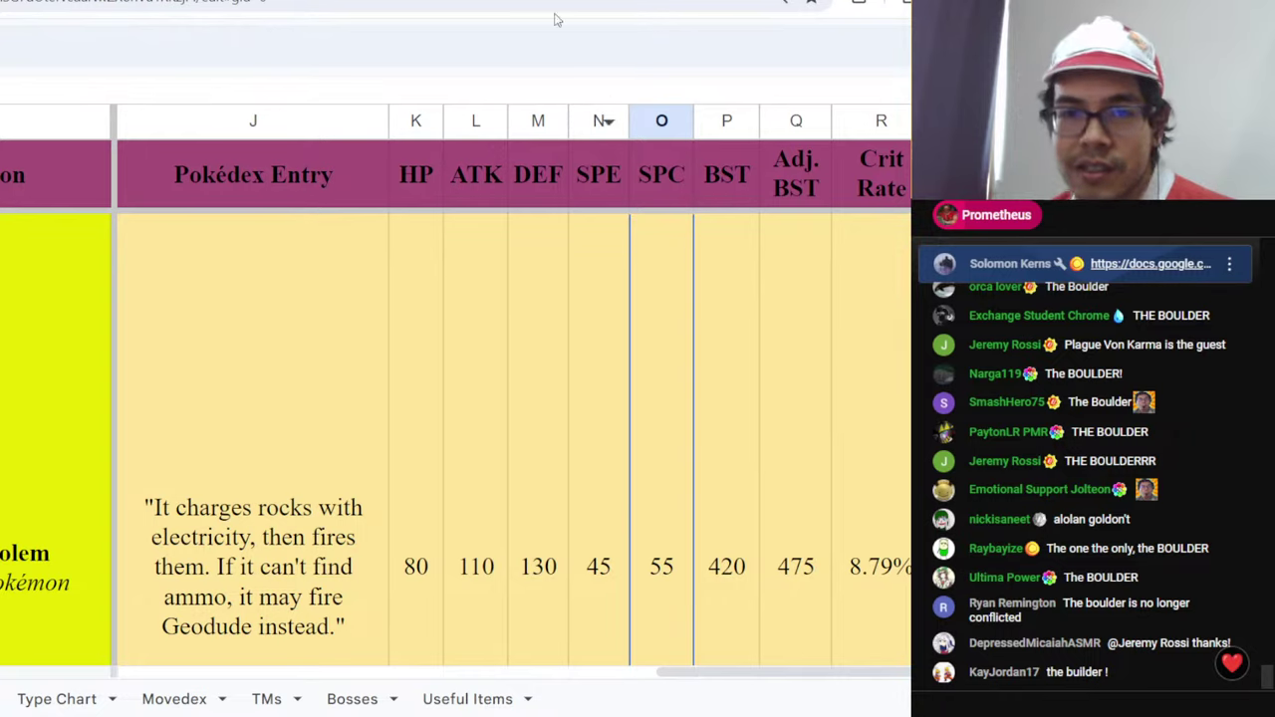
# - Return to the full-screen TierMaker list and place Parasect at the end of tier D
pyautogui.hotkey('ctrl', 'Tab')
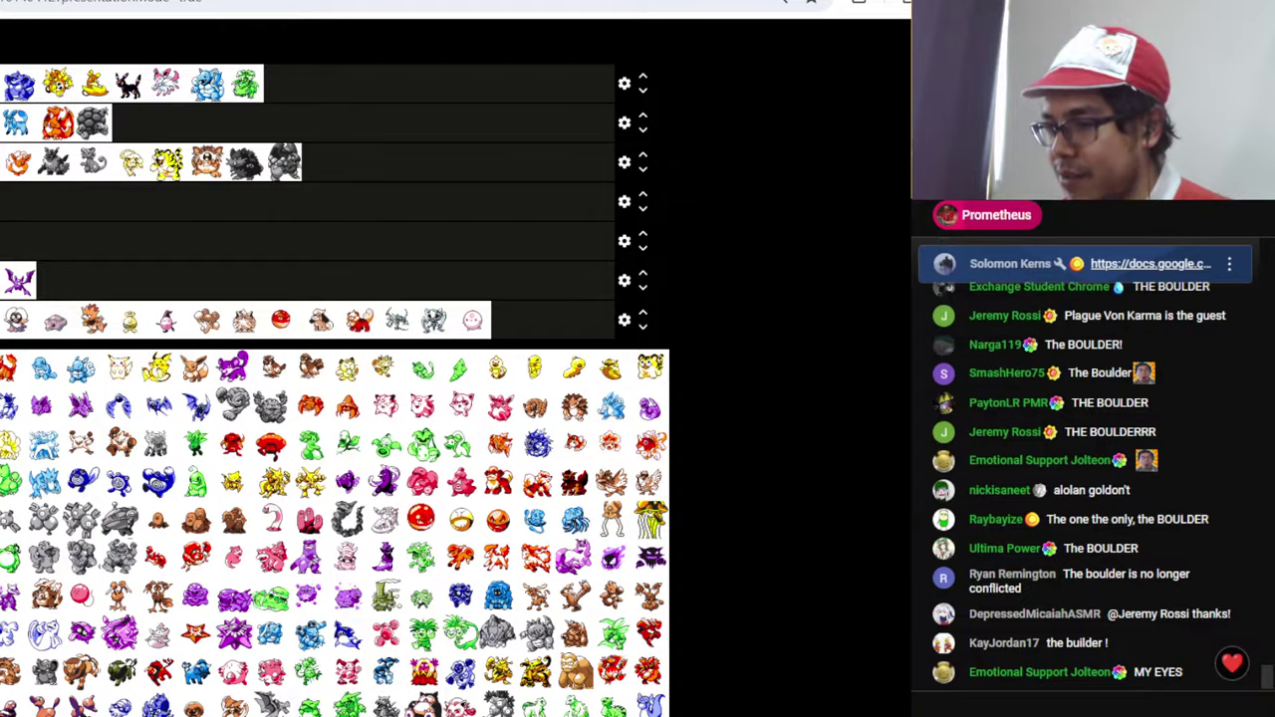
pyautogui.press('F11')
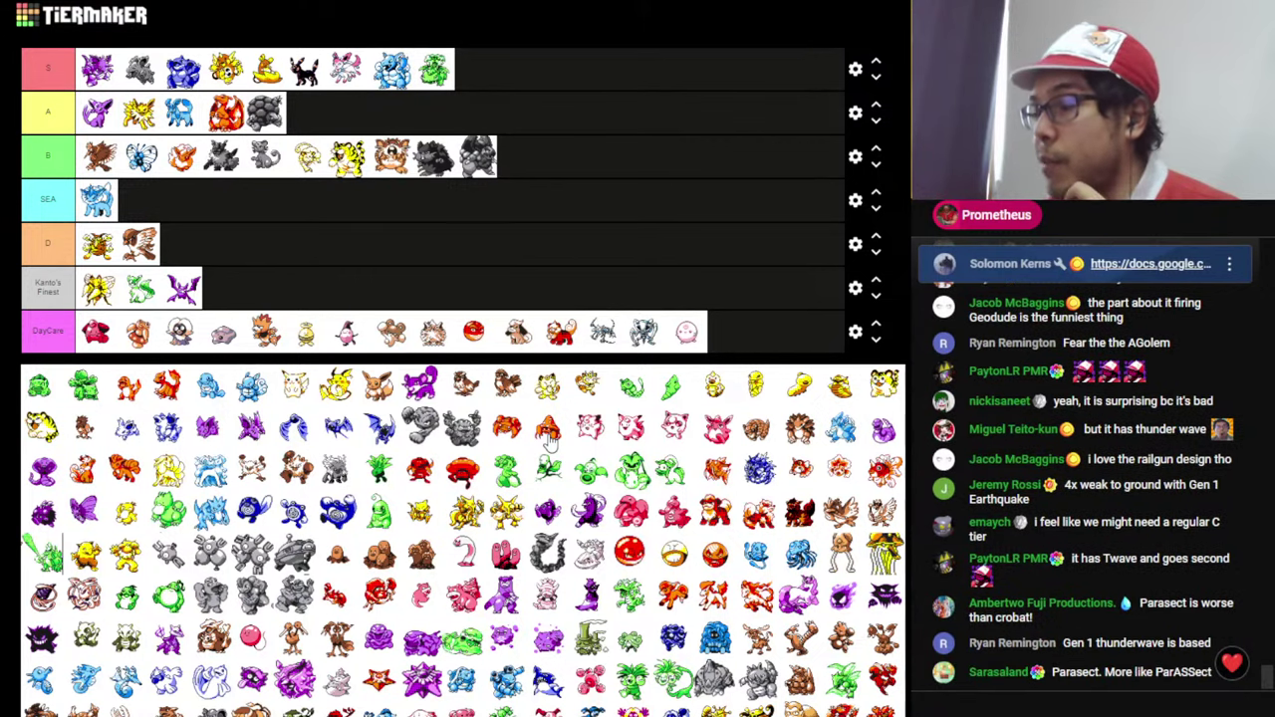
pyautogui.moveTo(549, 439); pyautogui.dragTo(335, 255)
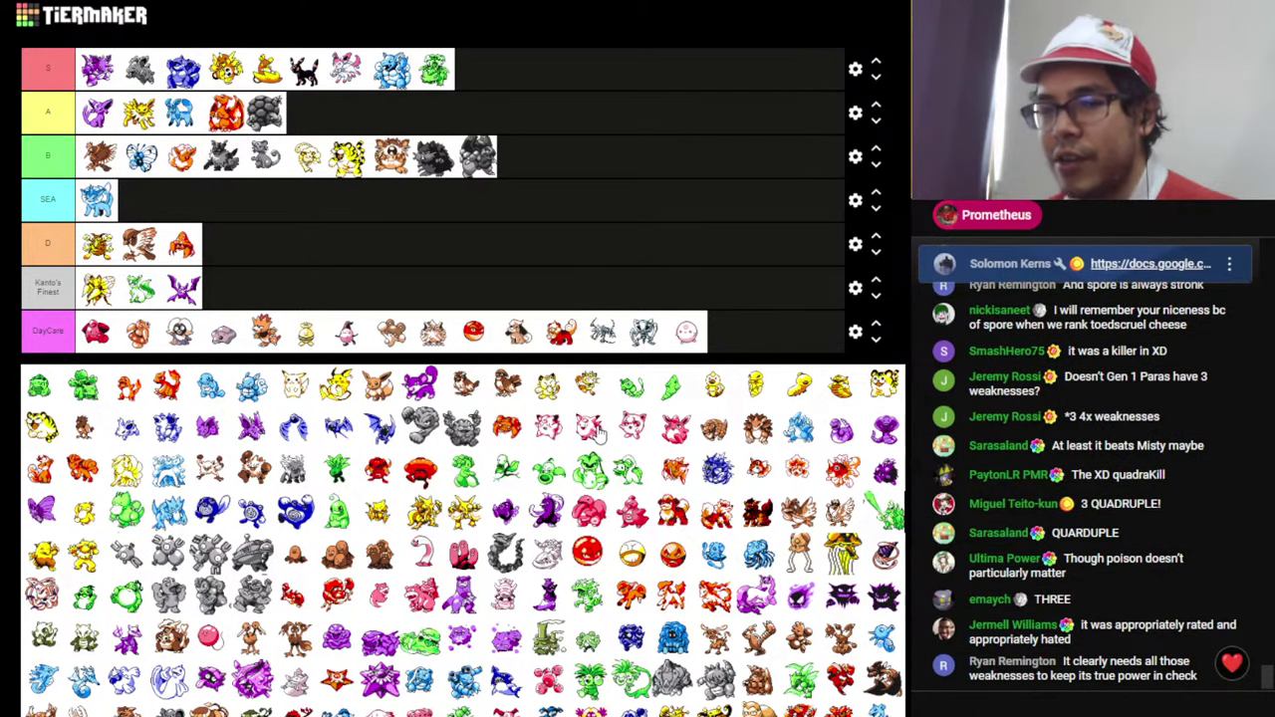
# - Insert Clefable as the fourth entry of tier S and Wigglytuff as the first entry of the Kanto's Finest tier
pyautogui.moveTo(596, 430); pyautogui.dragTo(224, 69)
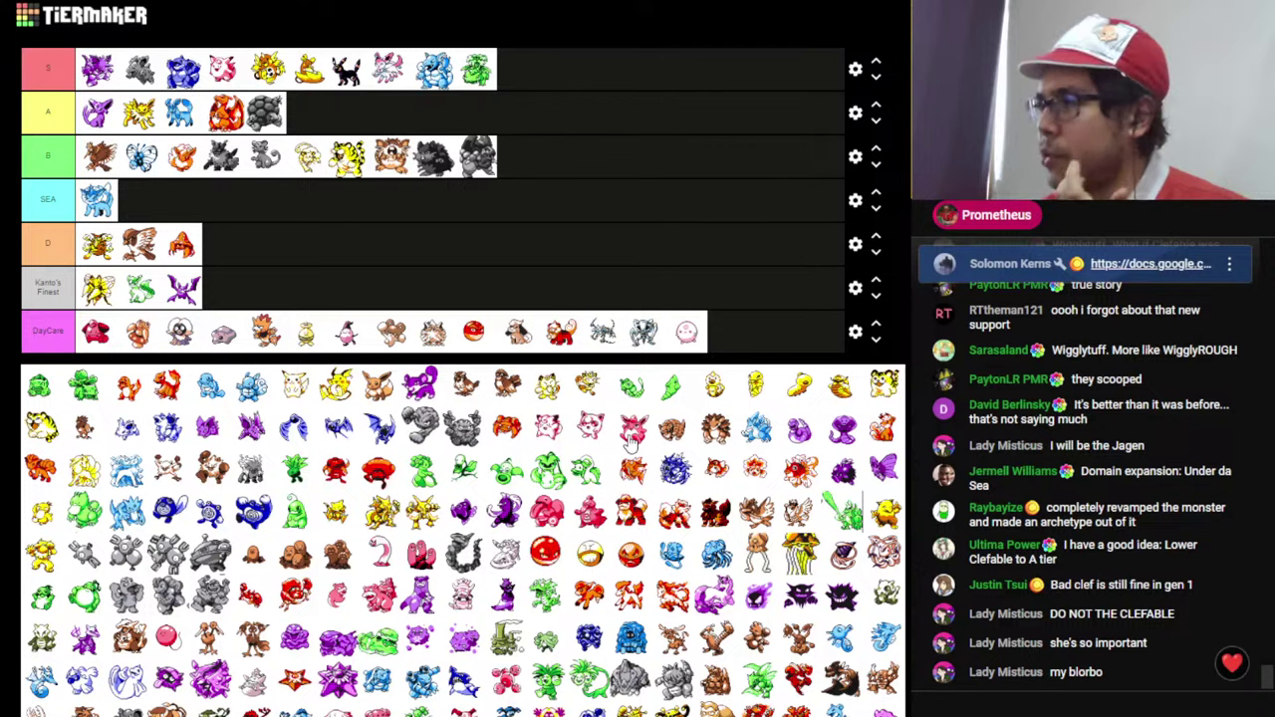
pyautogui.moveTo(630, 445); pyautogui.dragTo(100, 299)
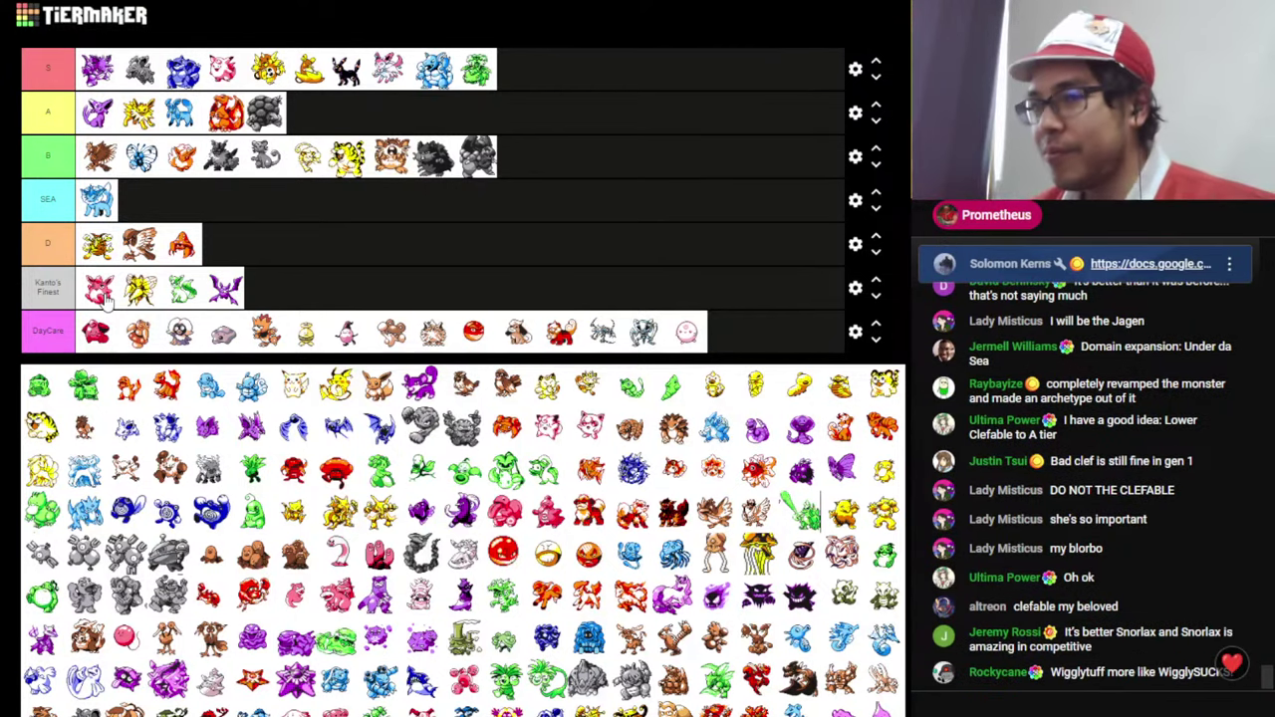
# - Switch to the spreadsheet and check Clefable's Attack, Defense and Special stats
pyautogui.hotkey('ctrl', 'Tab')
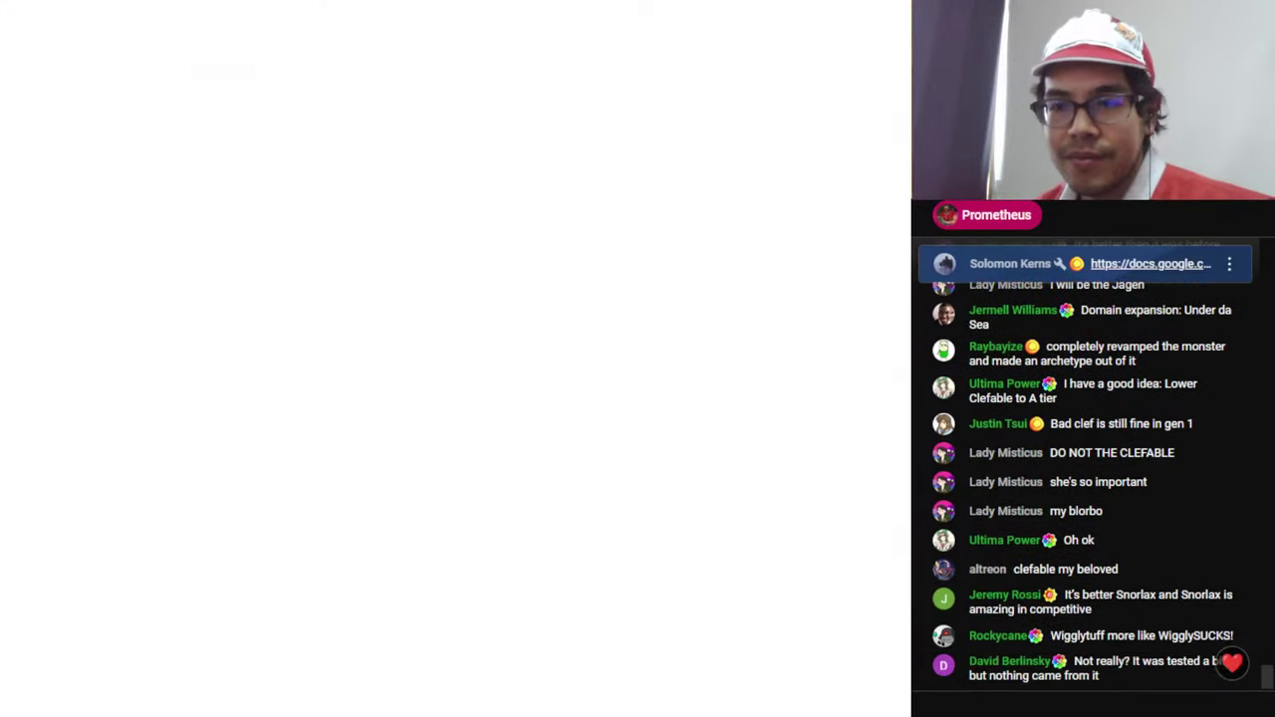
pyautogui.scroll(-5, 543, 396)
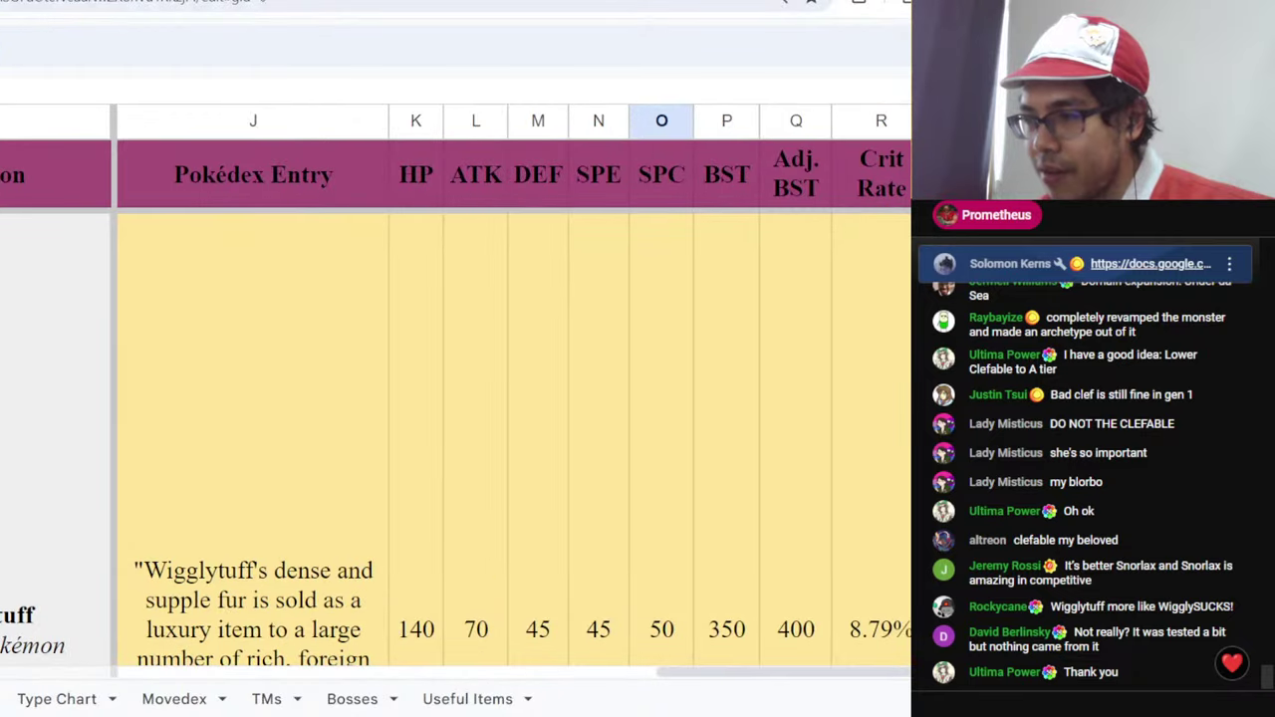
pyautogui.scroll(1, 454, 438)
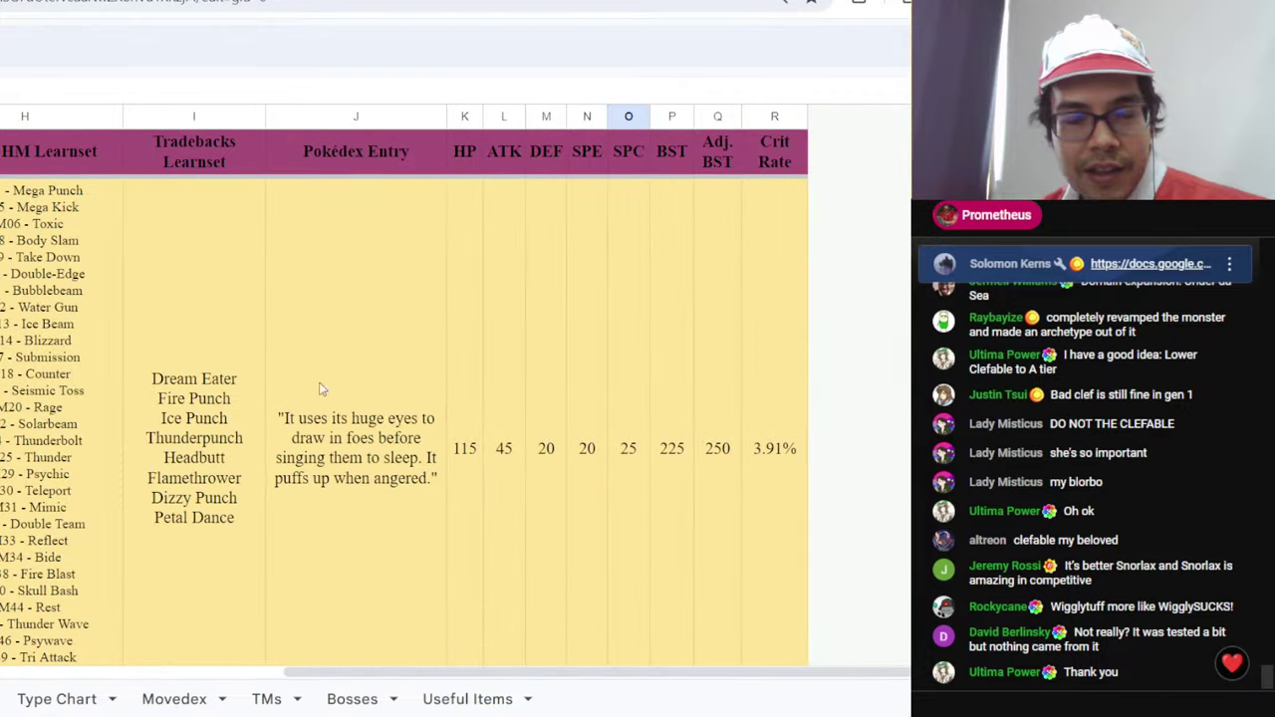
pyautogui.scroll(-1, 510, 434)
pyautogui.click(512, 434)
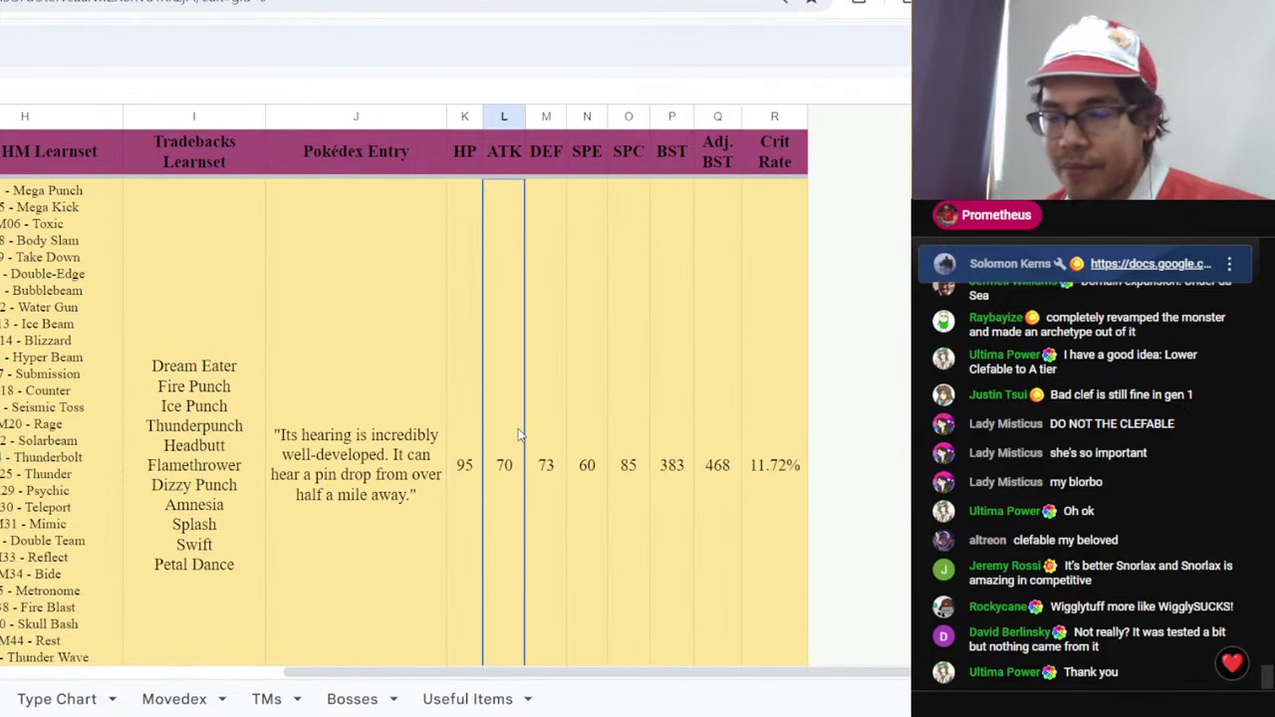
pyautogui.click(554, 438)
pyautogui.click(629, 471)
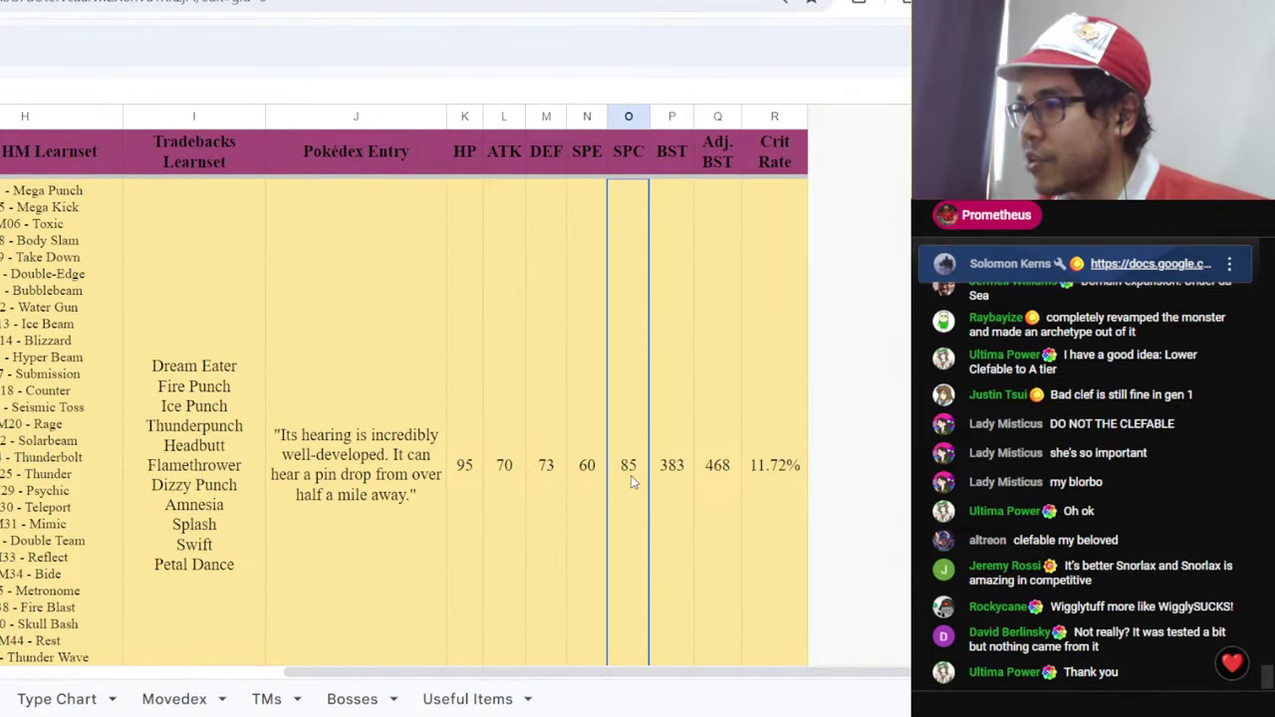
# - Check Wigglytuff's Speed and Special stats in the spreadsheet, and return to the full-screen TierMaker list
pyautogui.scroll(-2, 584, 518)
pyautogui.click(584, 518)
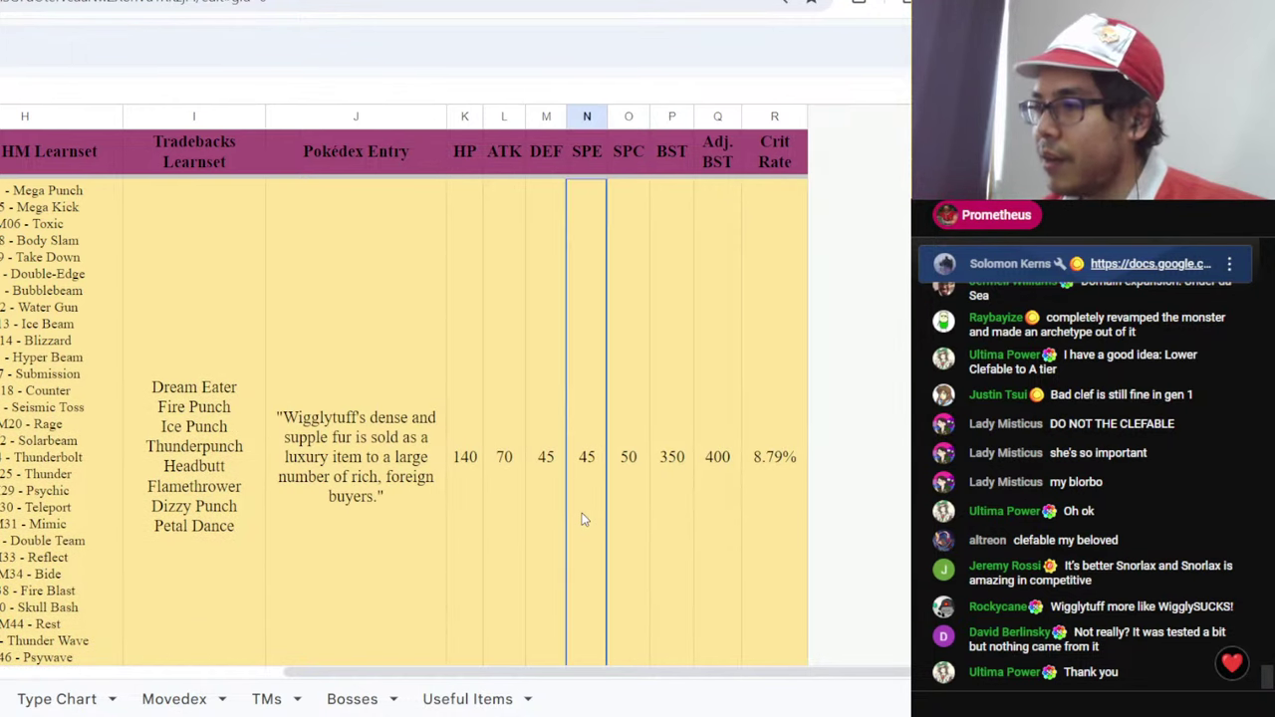
pyautogui.click(626, 510)
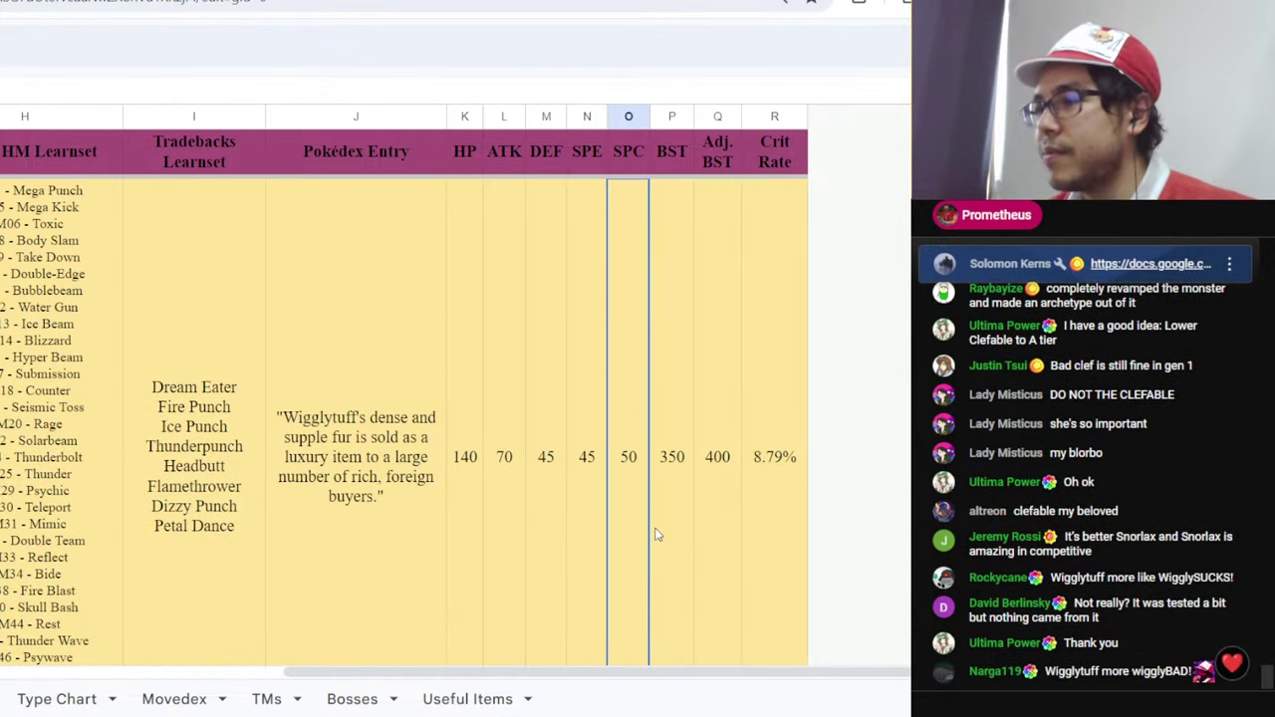
pyautogui.click(584, 521)
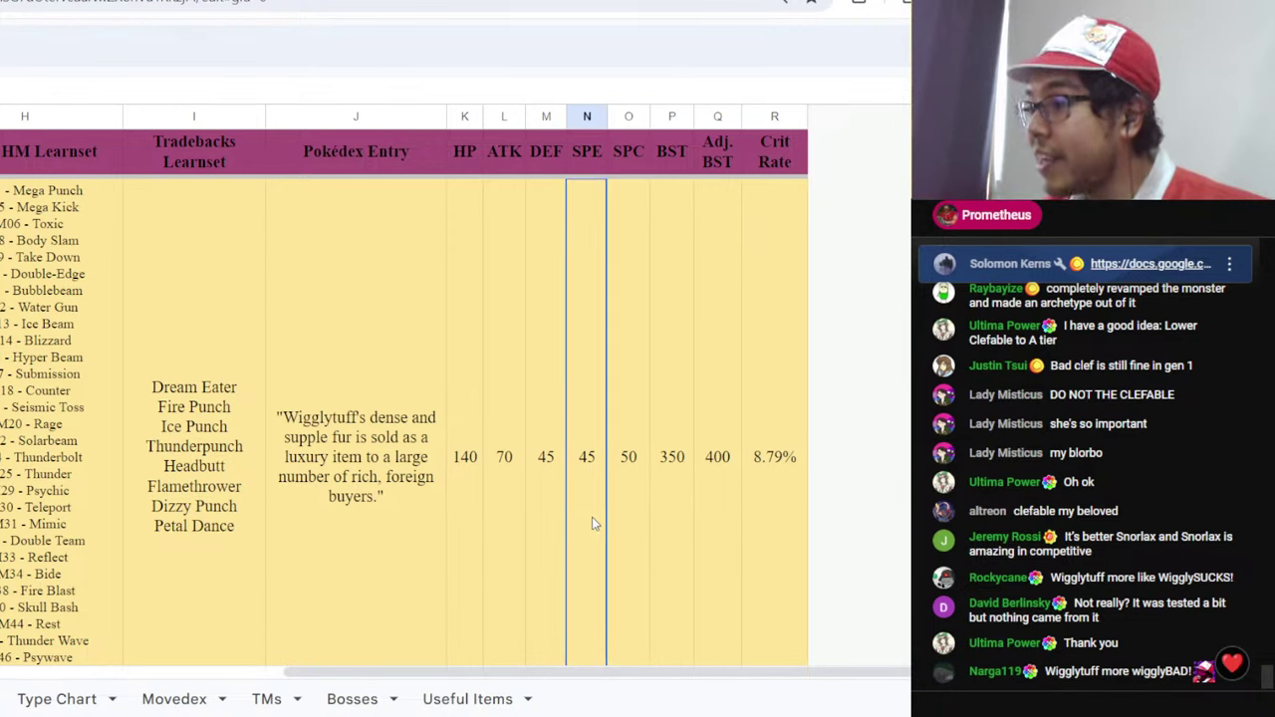
pyautogui.click(638, 515)
pyautogui.click(605, 516)
pyautogui.click(637, 513)
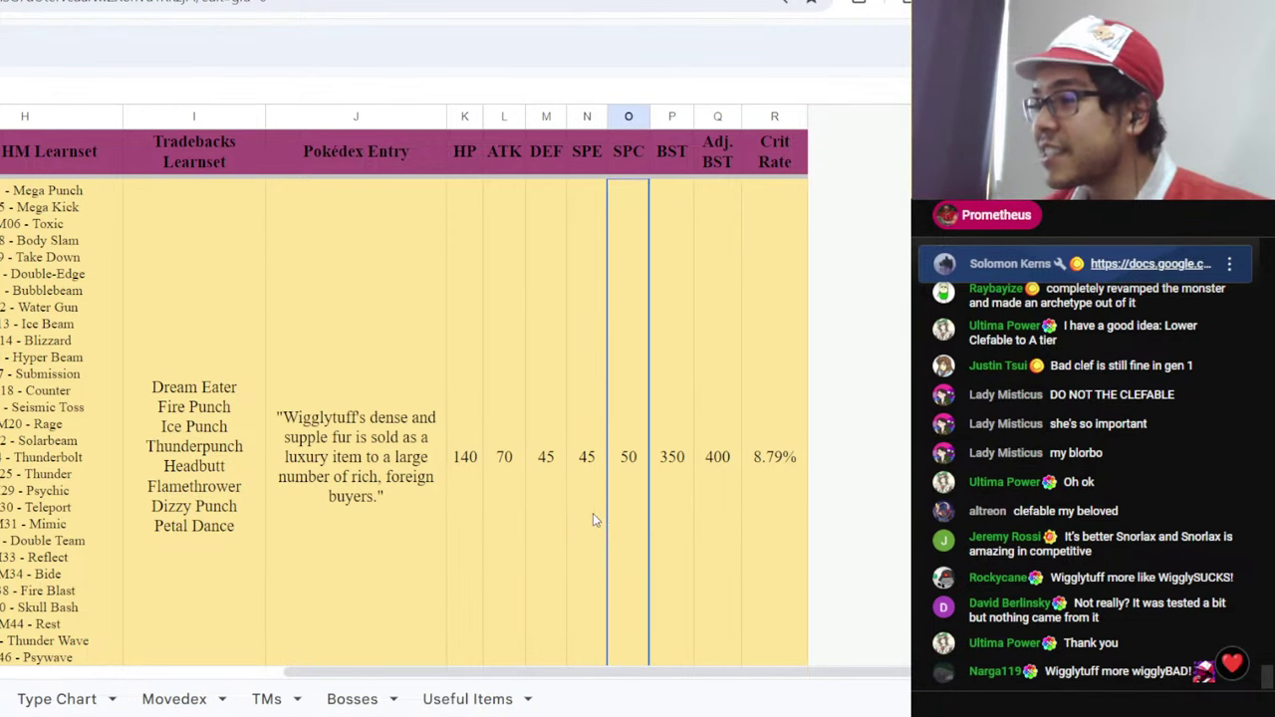
pyautogui.click(591, 519)
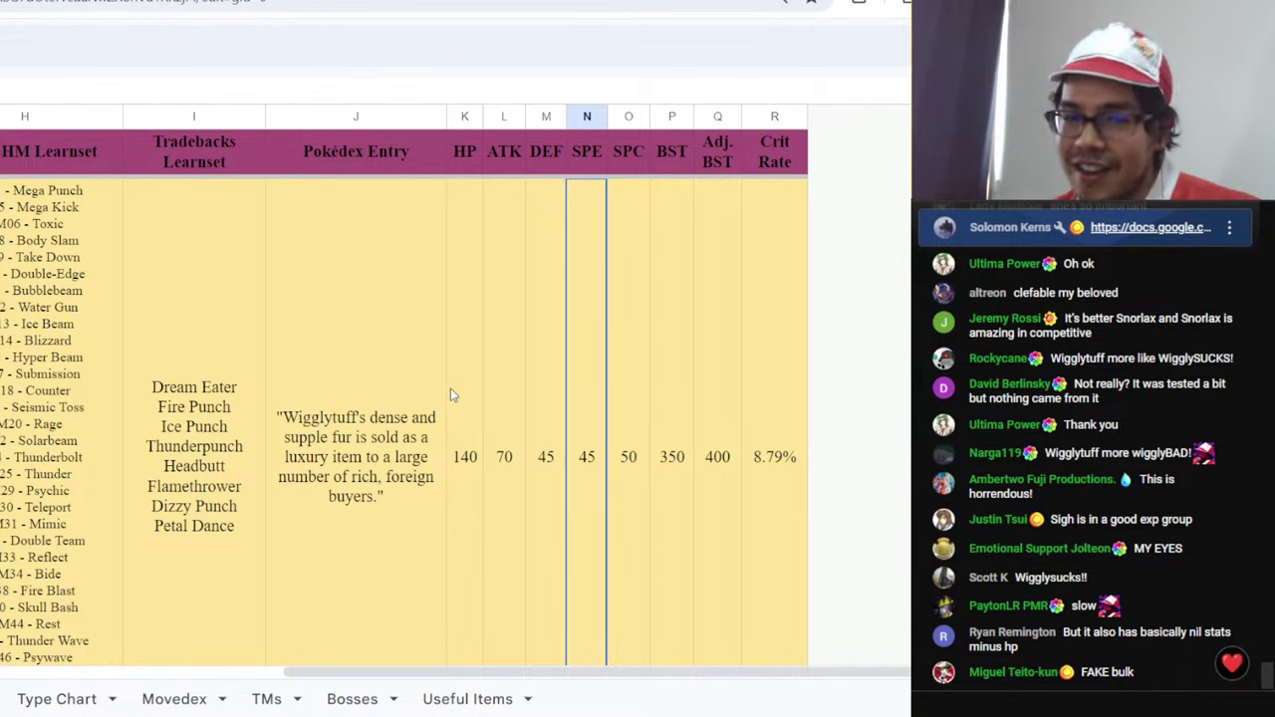
pyautogui.hotkey('ctrl', 'Tab')
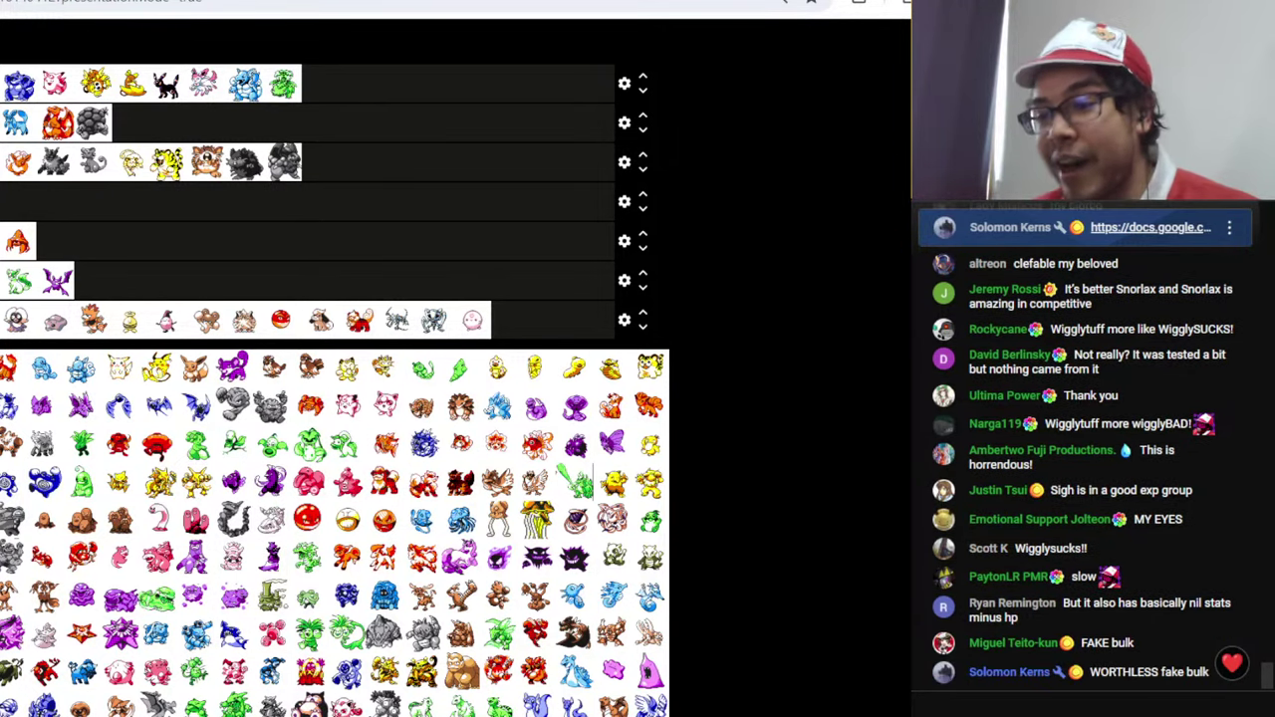
pyautogui.press('F11')
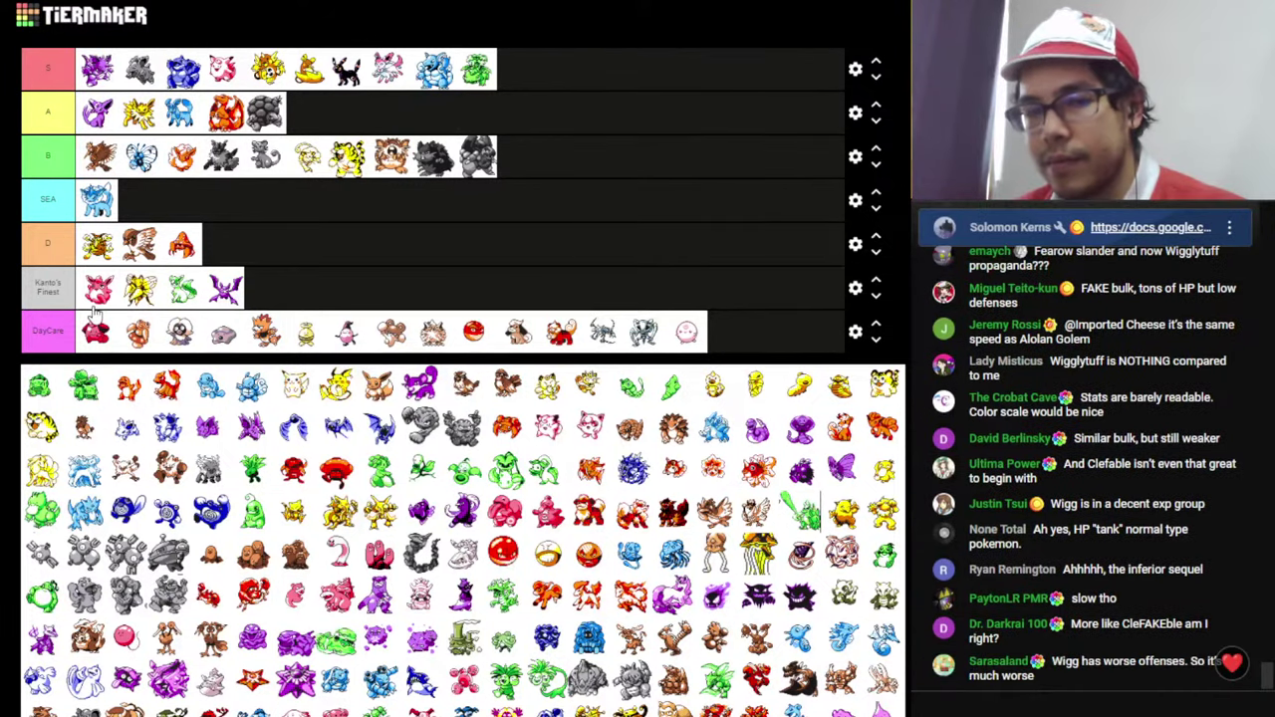
# - Switch back to the spreadsheet and review Clefable's Special, Defense and Speed stats
pyautogui.hotkey('alt', 'Tab')
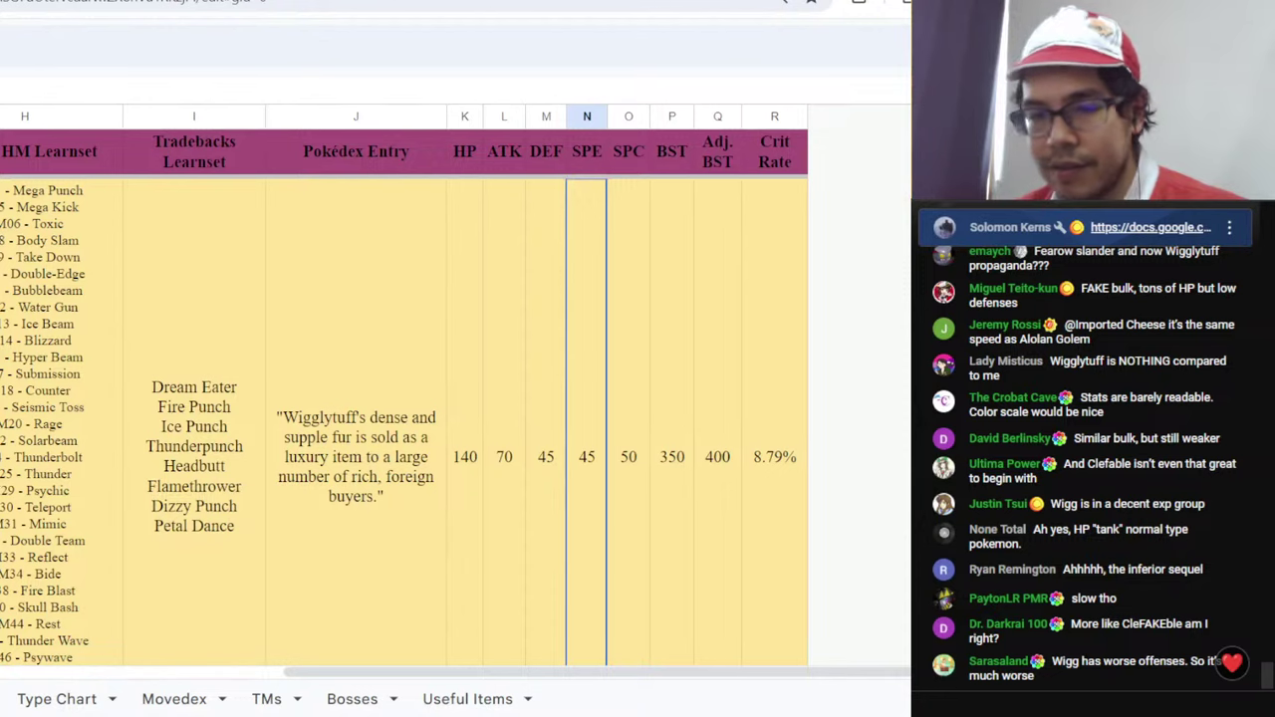
pyautogui.scroll(1, 403, 418)
pyautogui.scroll(-1, 620, 486)
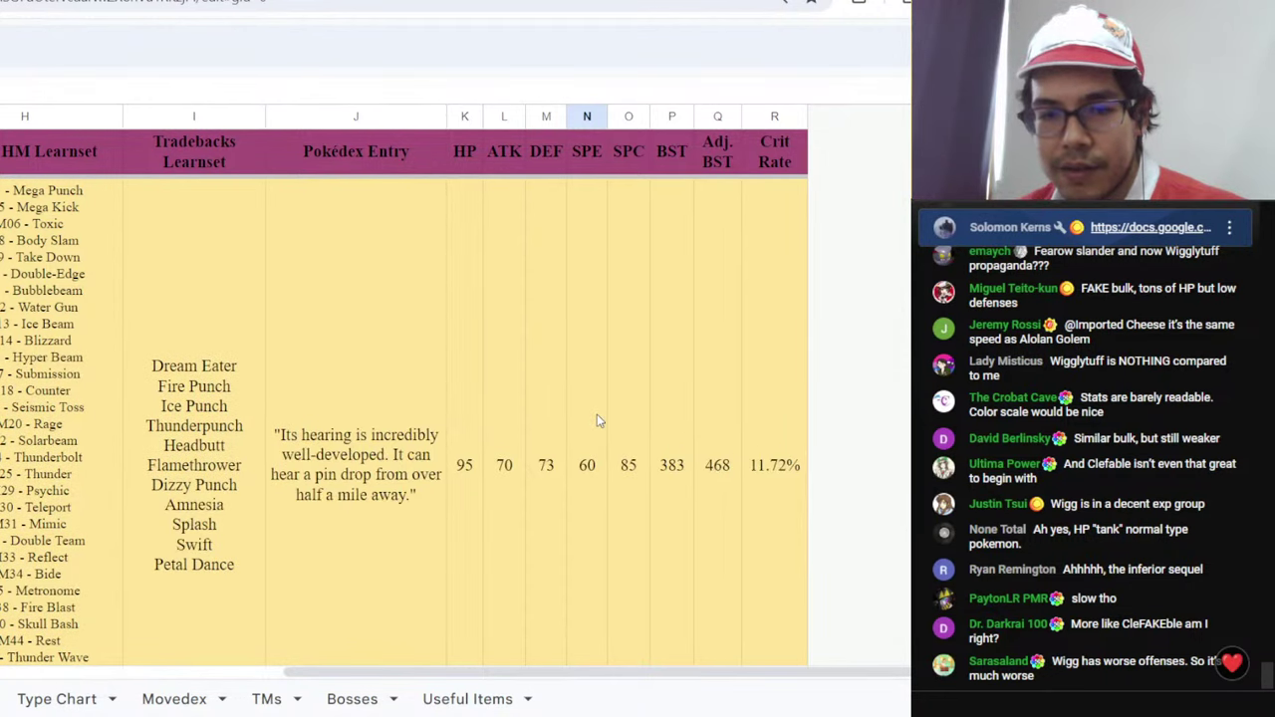
pyautogui.click(625, 483)
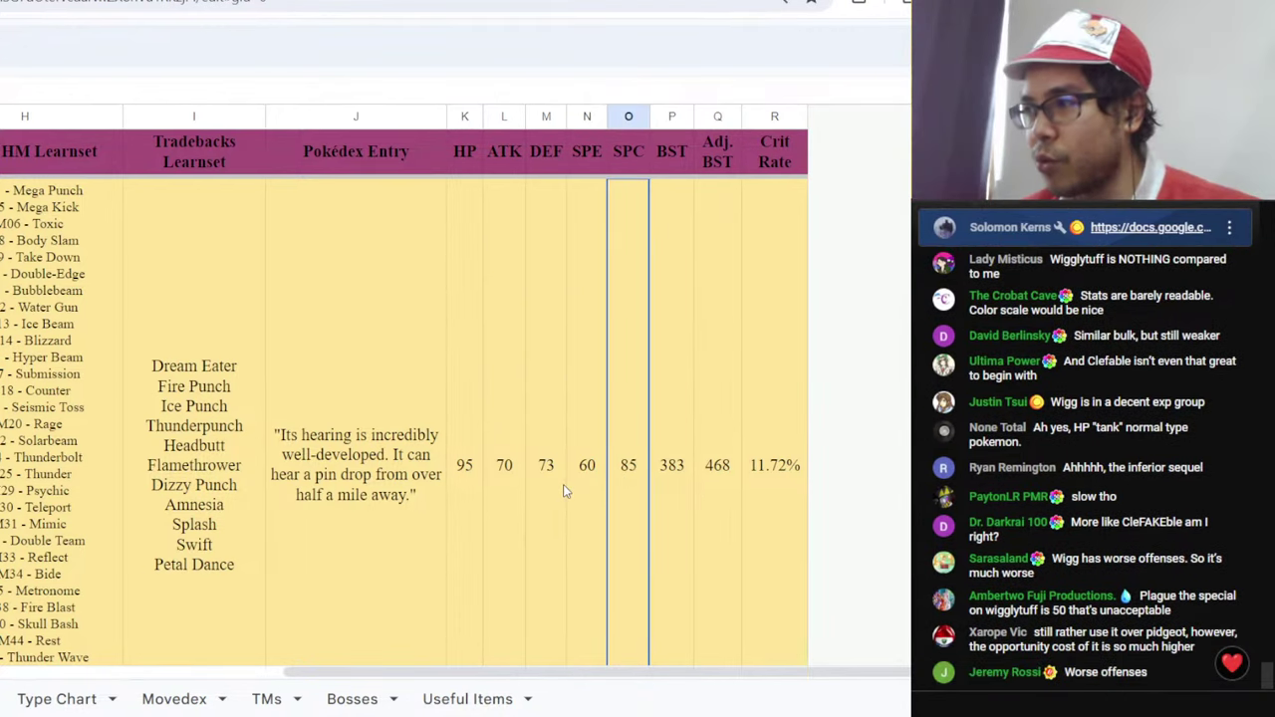
pyautogui.click(554, 519)
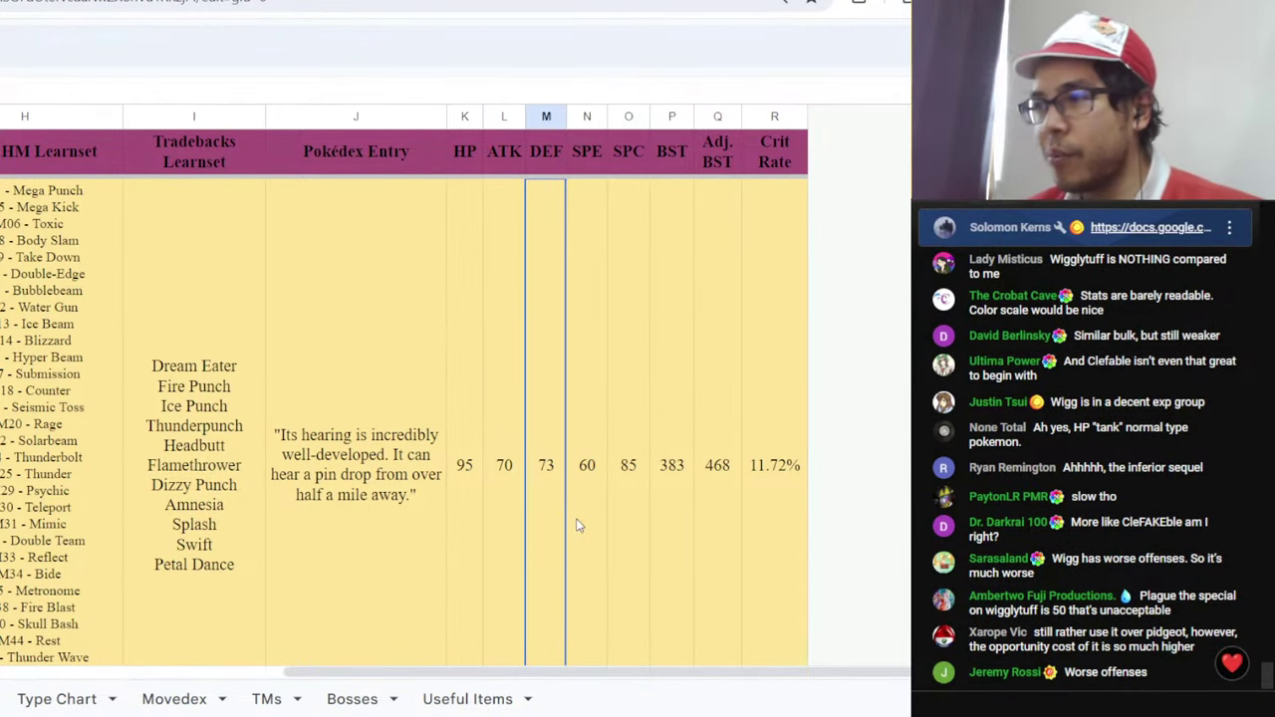
pyautogui.click(581, 525)
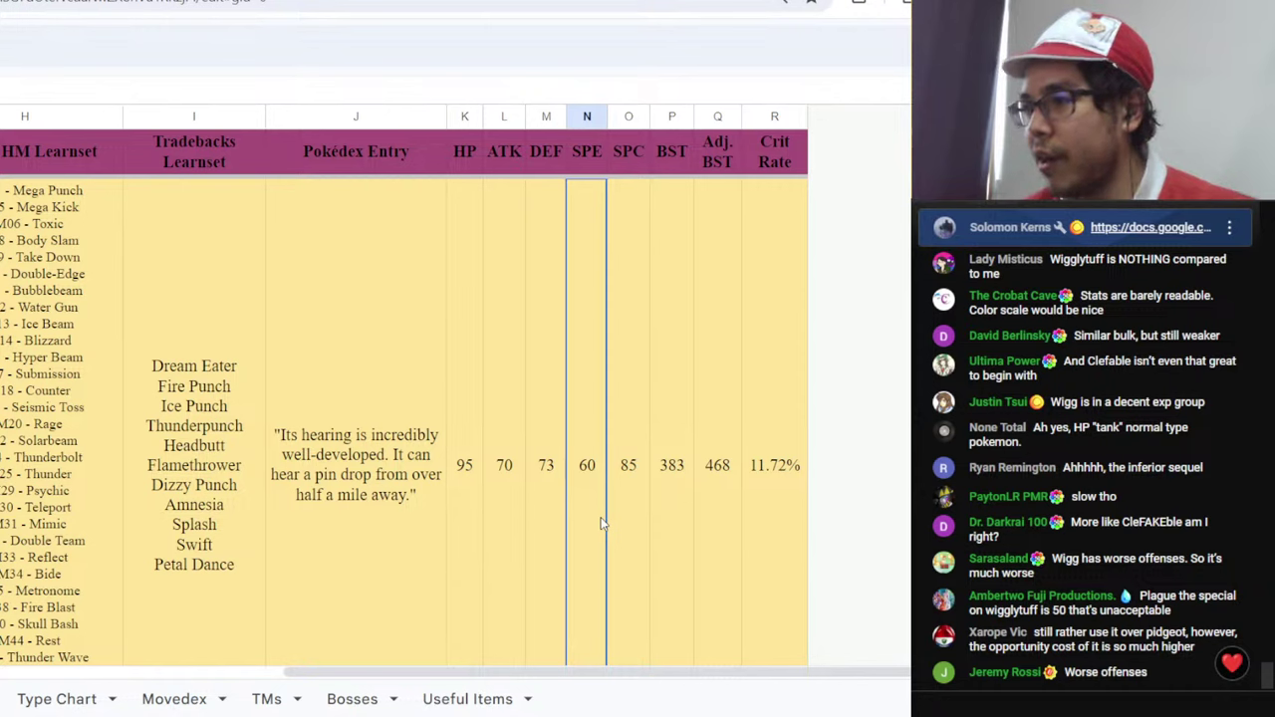
# - Compare Wigglytuff's Defense, Speed, Special and Attack stats with those of Clefable
pyautogui.scroll(-3, 610, 510)
pyautogui.scroll(-1, 554, 517)
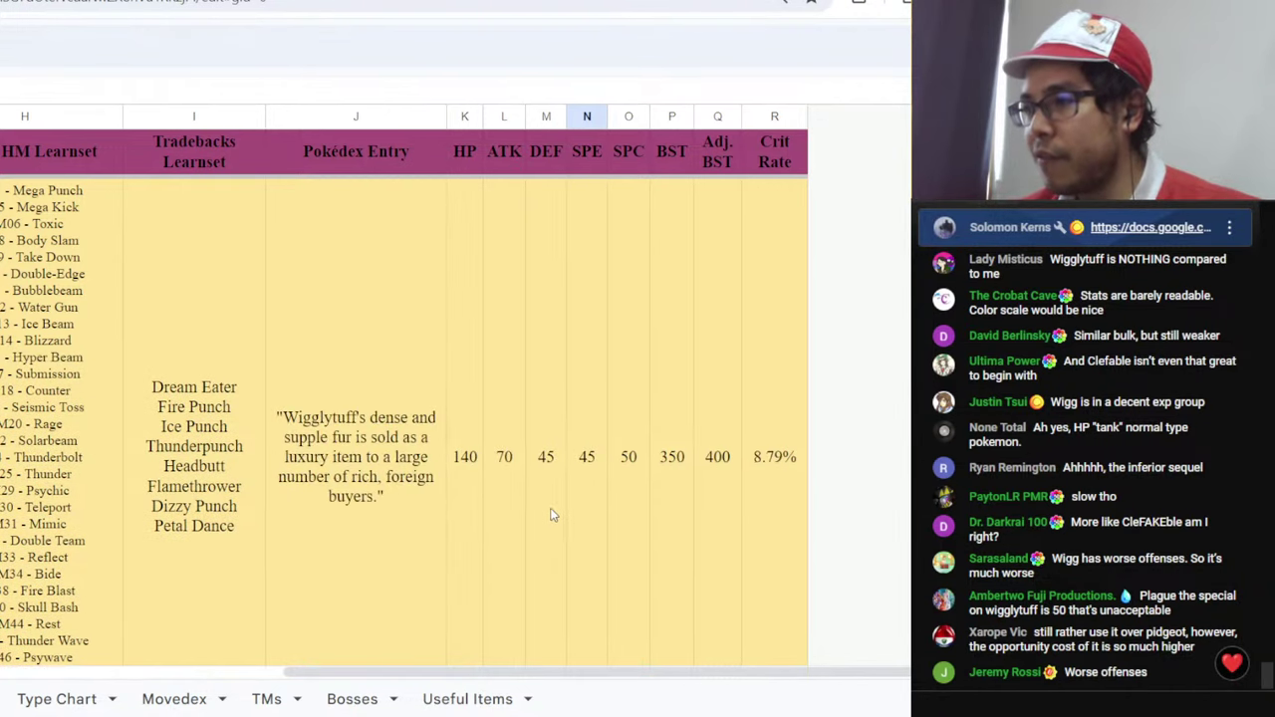
pyautogui.click(542, 513)
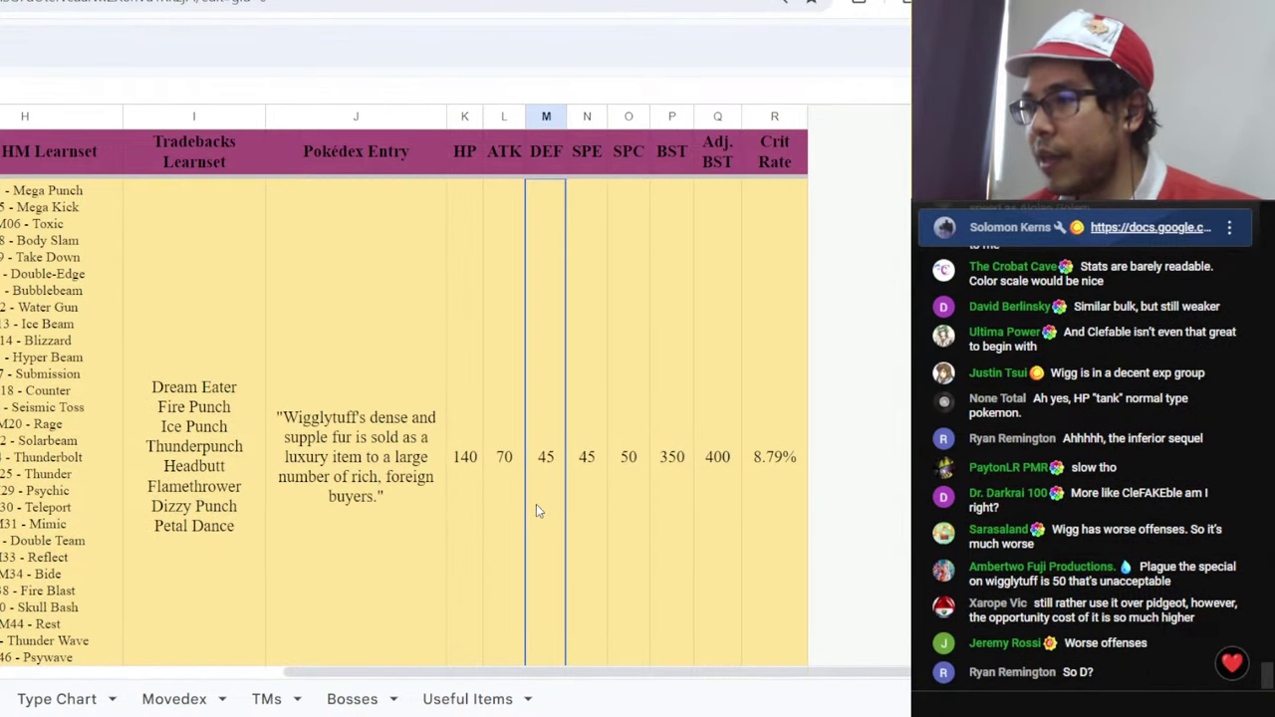
pyautogui.click(605, 551)
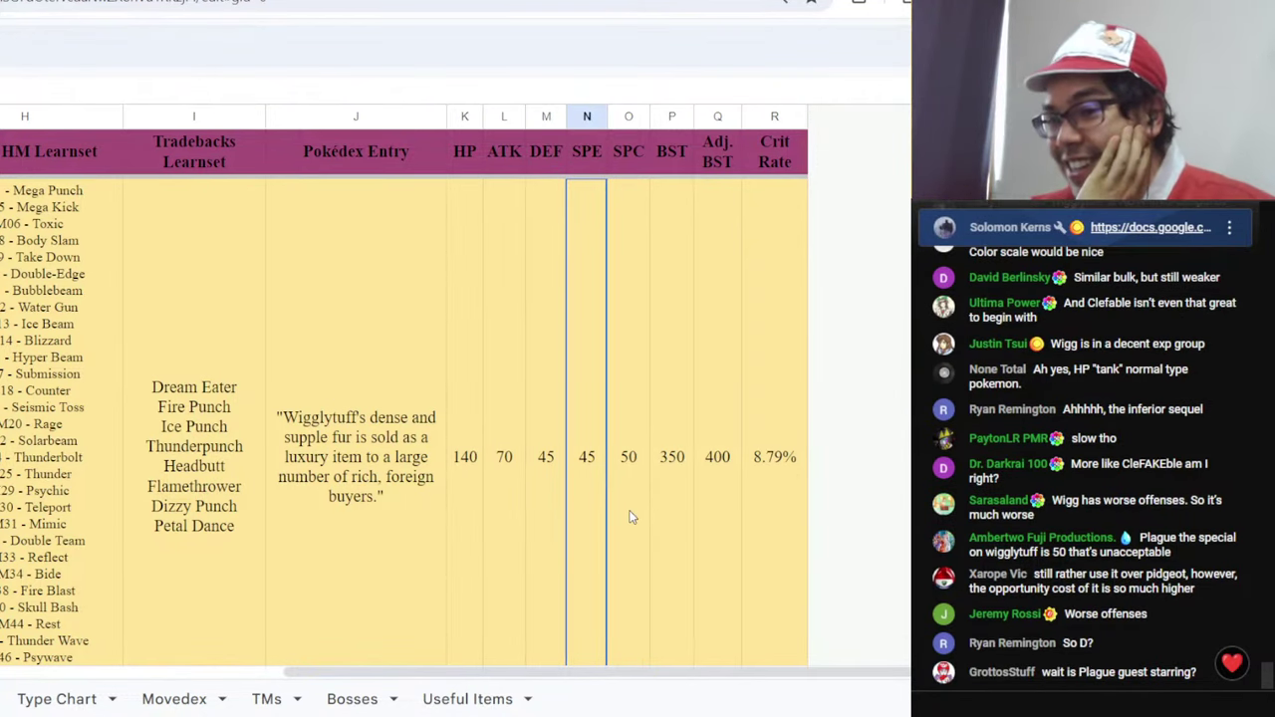
pyautogui.click(630, 517)
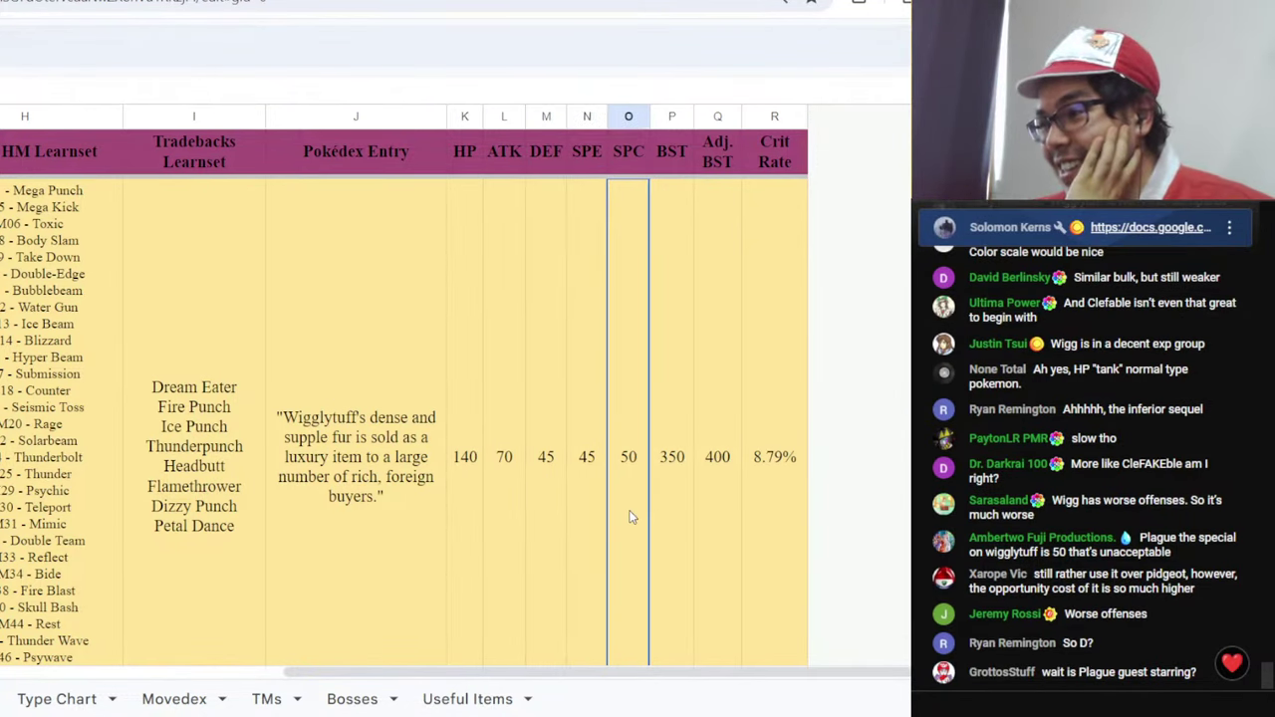
pyautogui.click(489, 522)
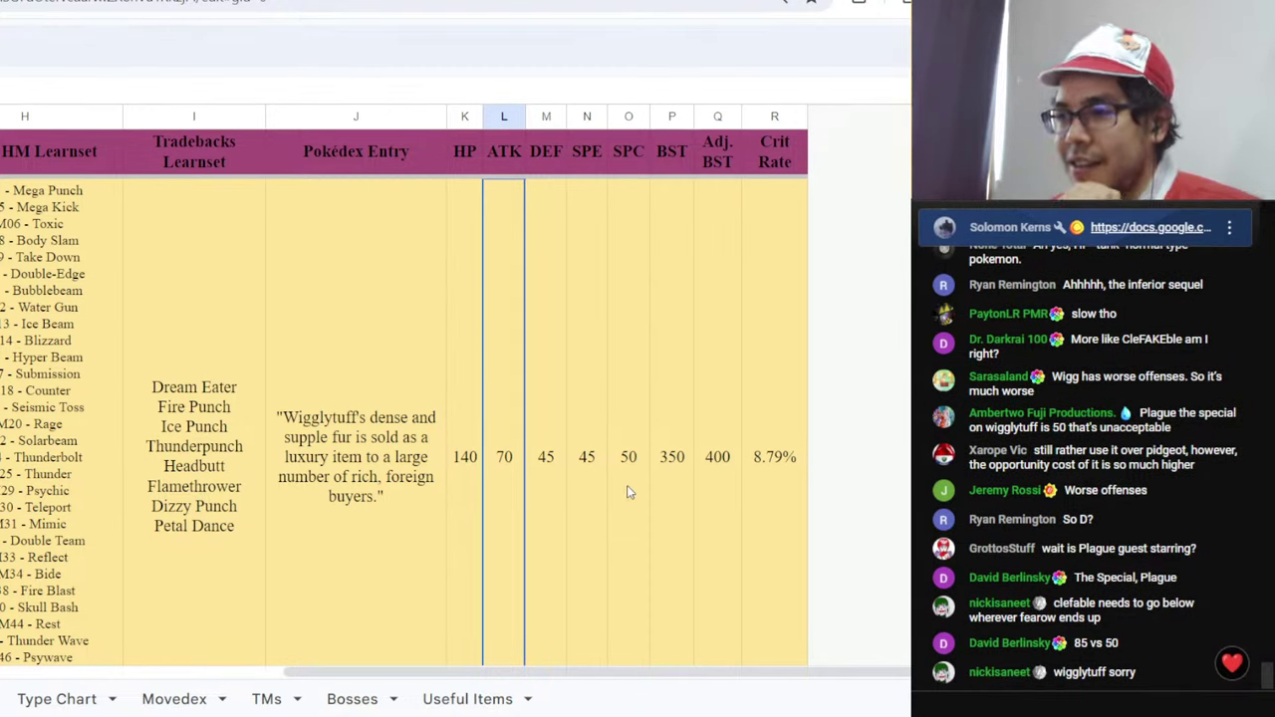
pyautogui.scroll(-2, 604, 498)
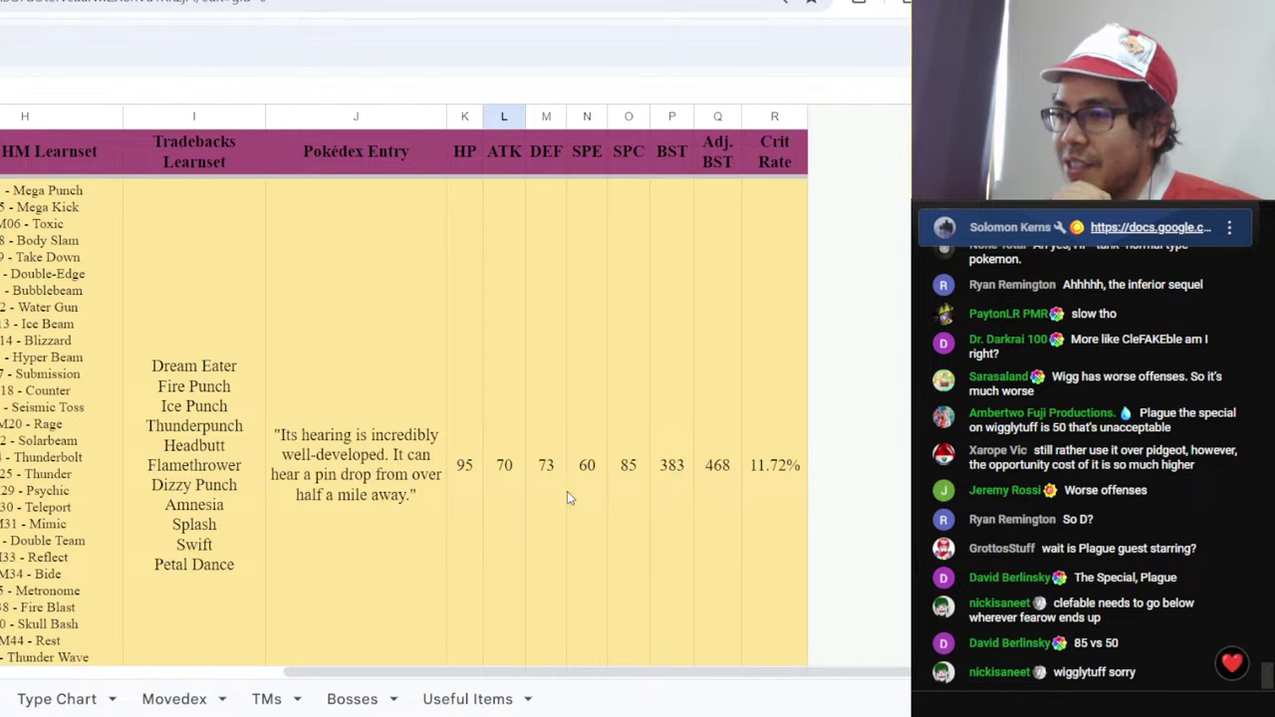
pyautogui.scroll(2, 566, 492)
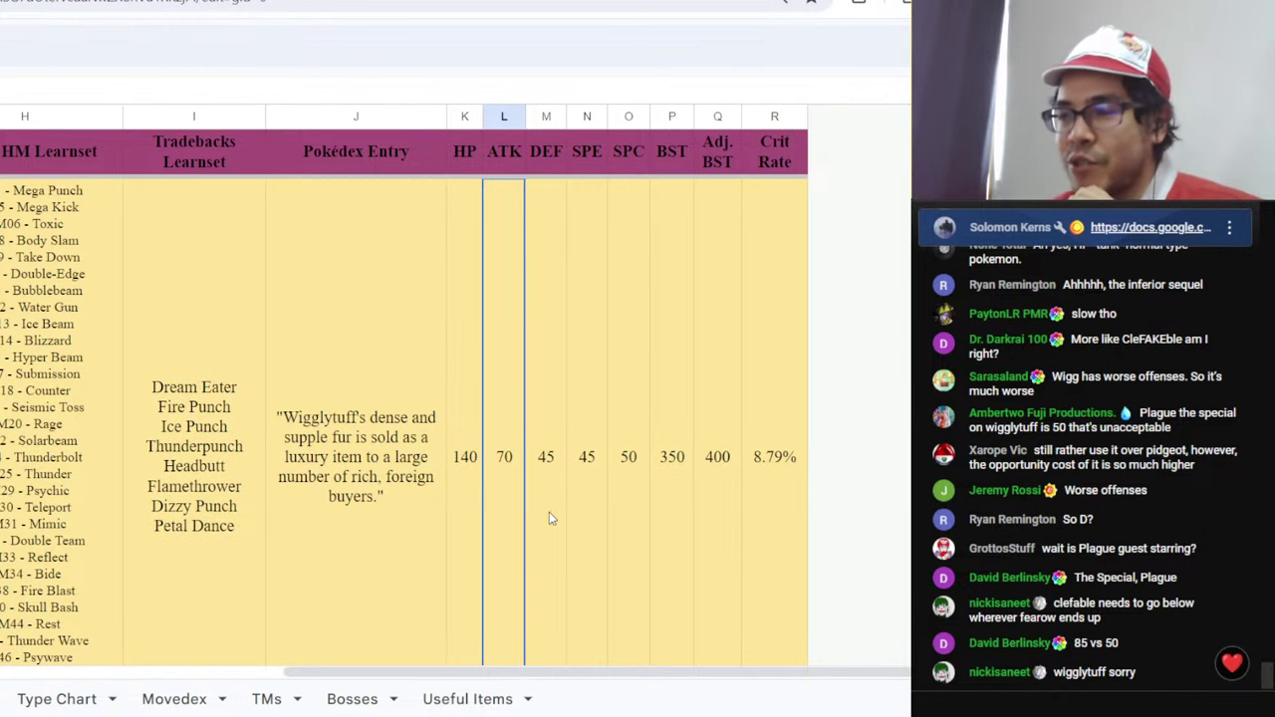
pyautogui.click(600, 495)
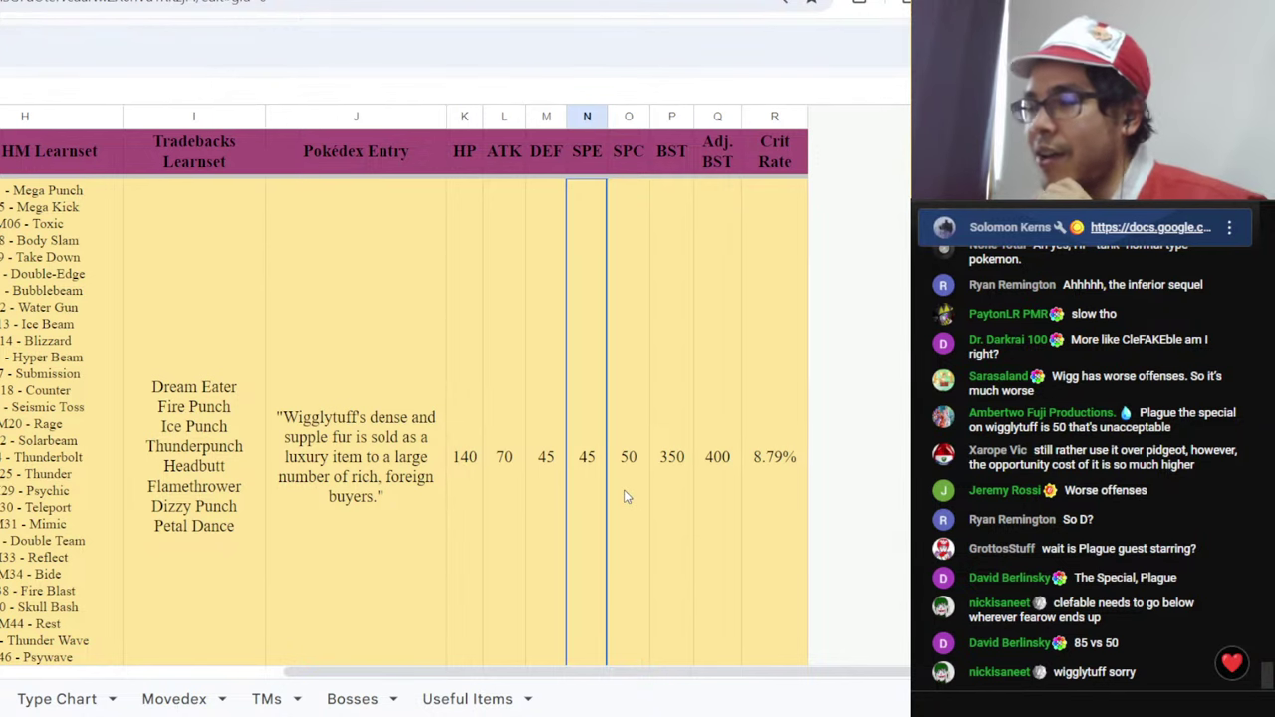
# - Return to the TierMaker list and insert Alolan Sandslash followed by Sandslash in tier B, directly before Alolan Golem
pyautogui.hotkey('ctrl', 'Tab')
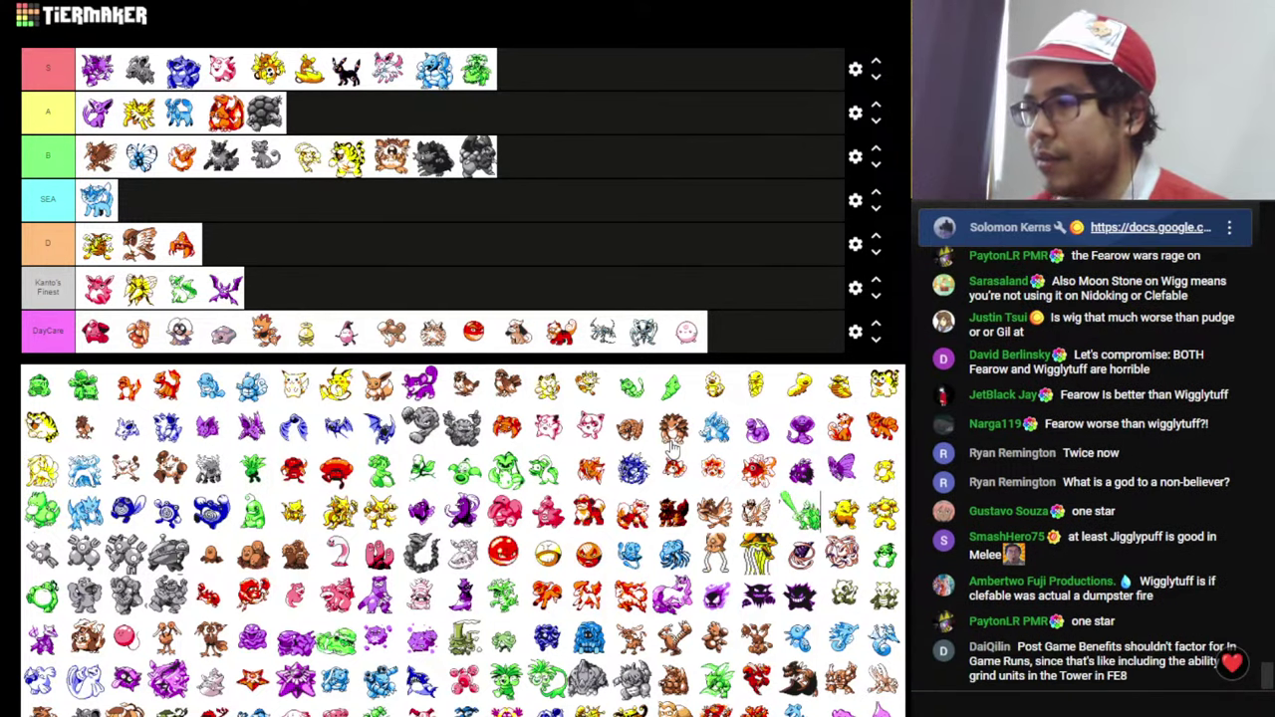
pyautogui.moveTo(674, 448); pyautogui.dragTo(599, 175)
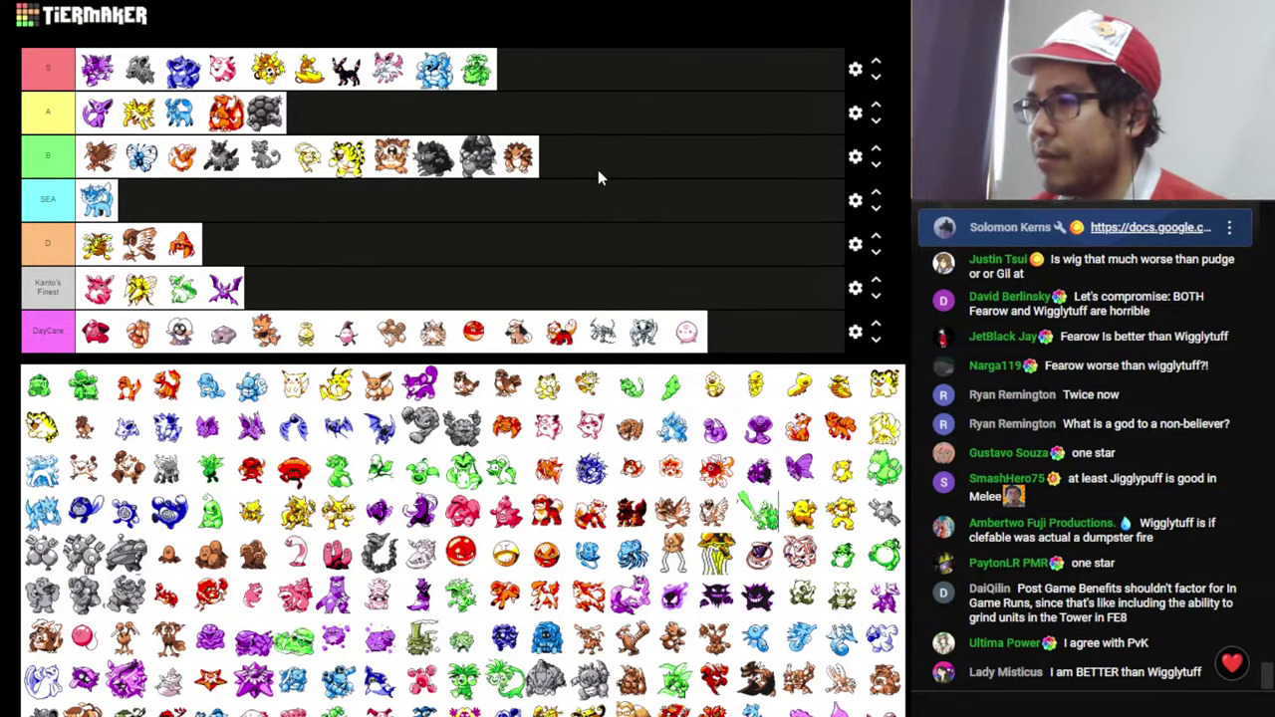
pyautogui.moveTo(518, 159); pyautogui.dragTo(481, 169)
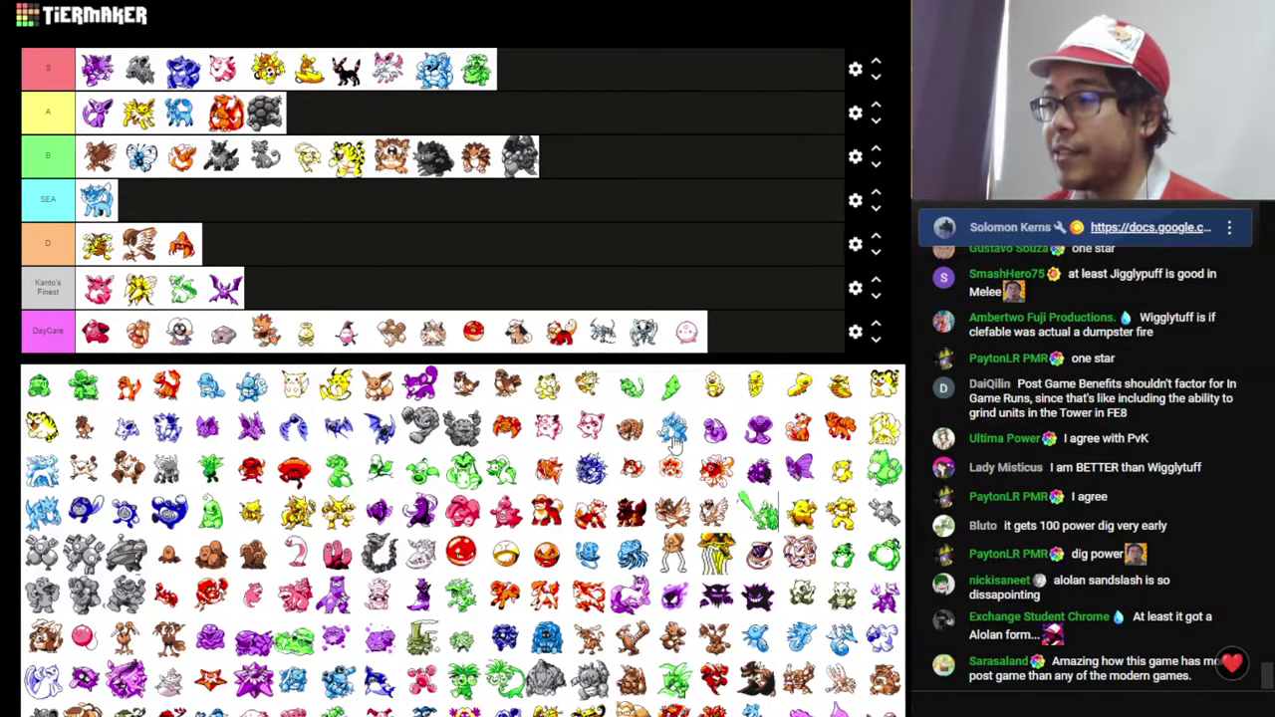
pyautogui.moveTo(673, 445); pyautogui.dragTo(475, 177)
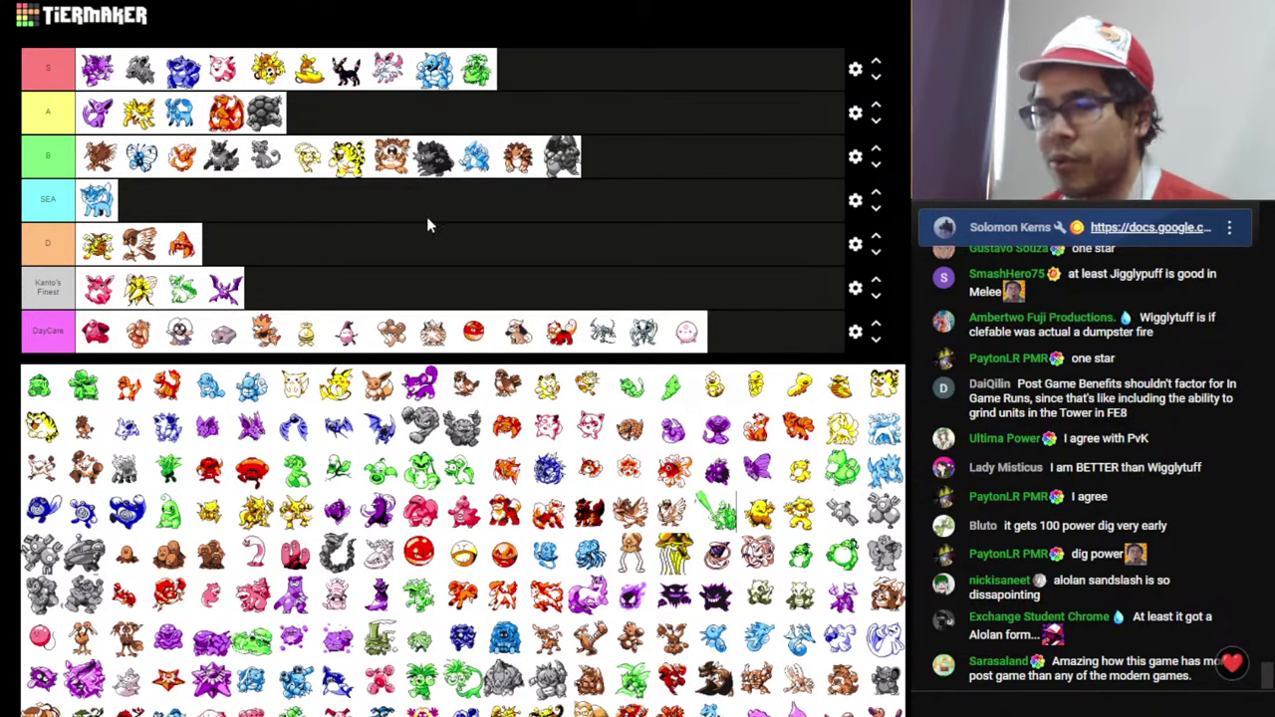
# - Look up Alolan Sandslash in the spreadsheet and check its Special and base stat total
pyautogui.hotkey('alt', 'Tab')
pyautogui.scroll(-10, 607, 460)
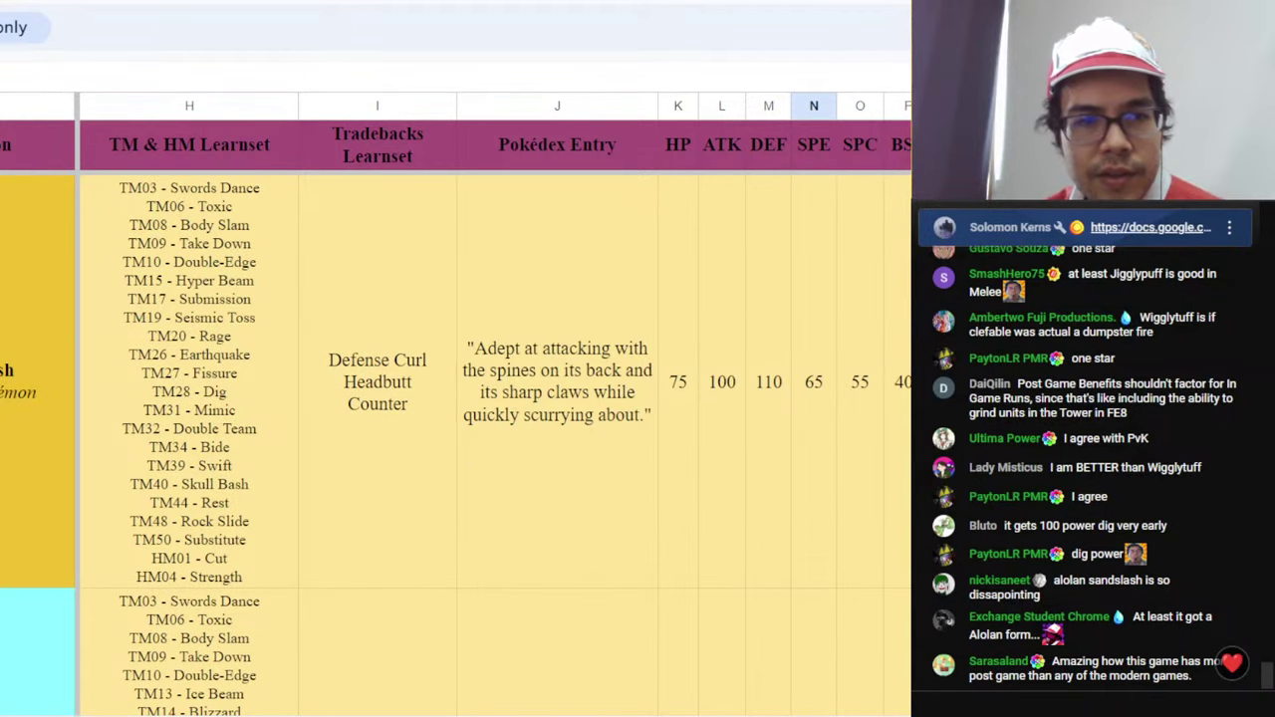
pyautogui.scroll(2, 626, 322)
pyautogui.scroll(-2, 753, 381)
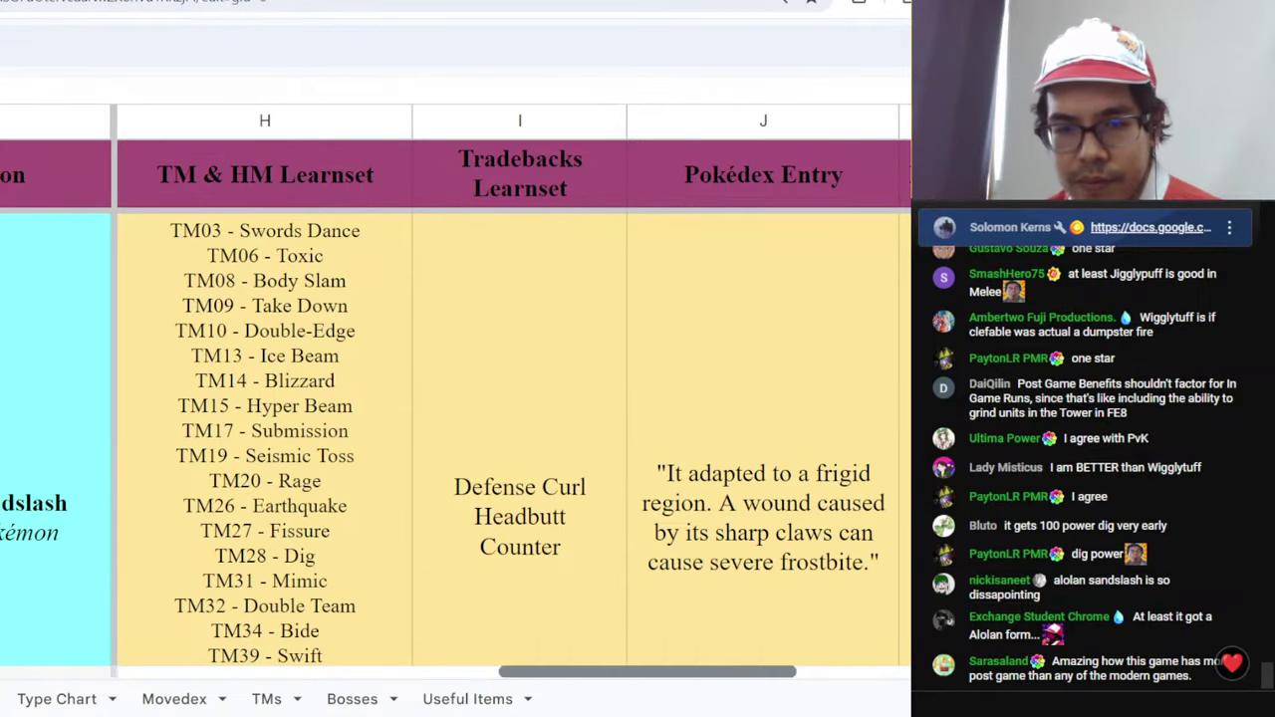
pyautogui.moveTo(648, 673); pyautogui.dragTo(807, 673)
pyautogui.click(698, 560)
pyautogui.click(660, 565)
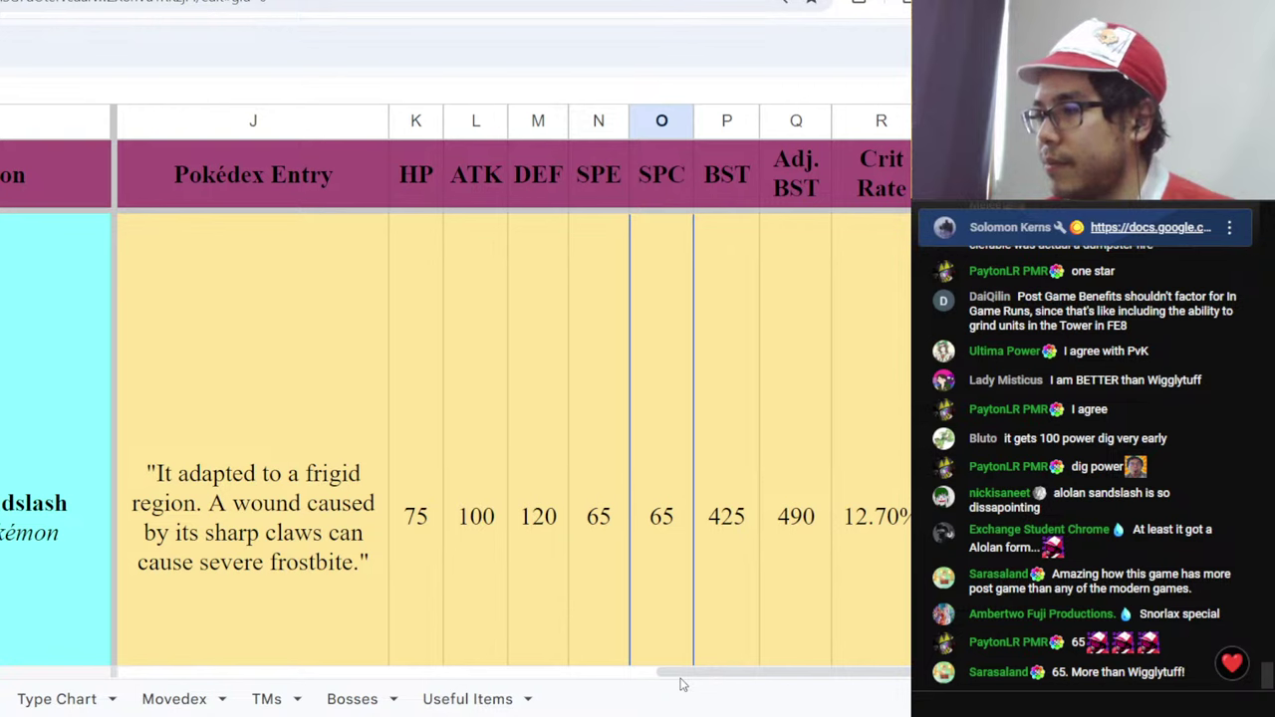
pyautogui.click(735, 550)
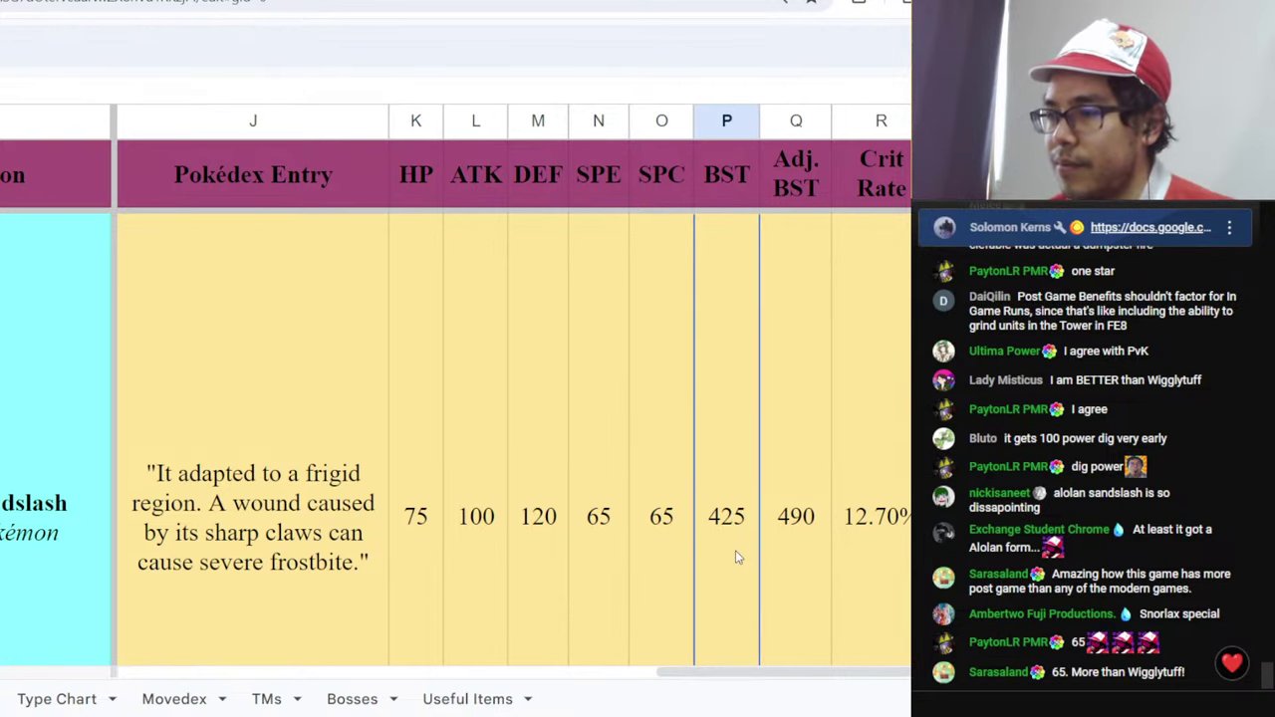
pyautogui.click(670, 568)
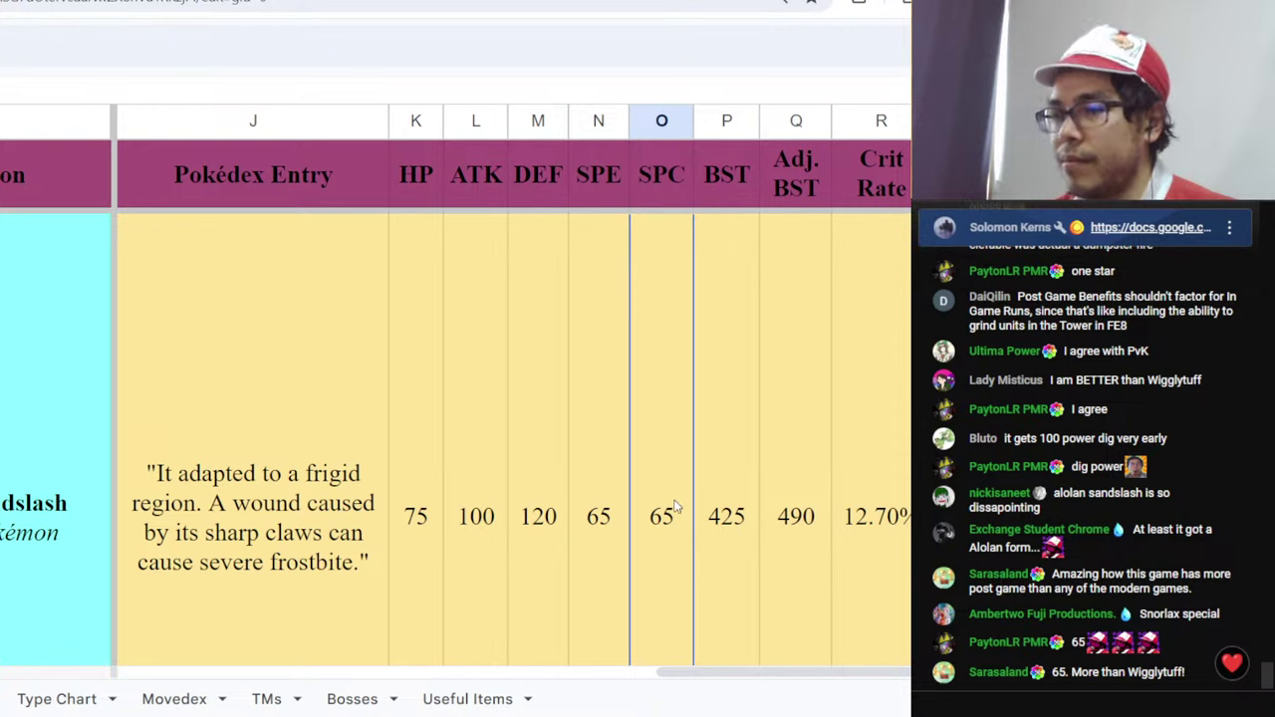
pyautogui.click(749, 475)
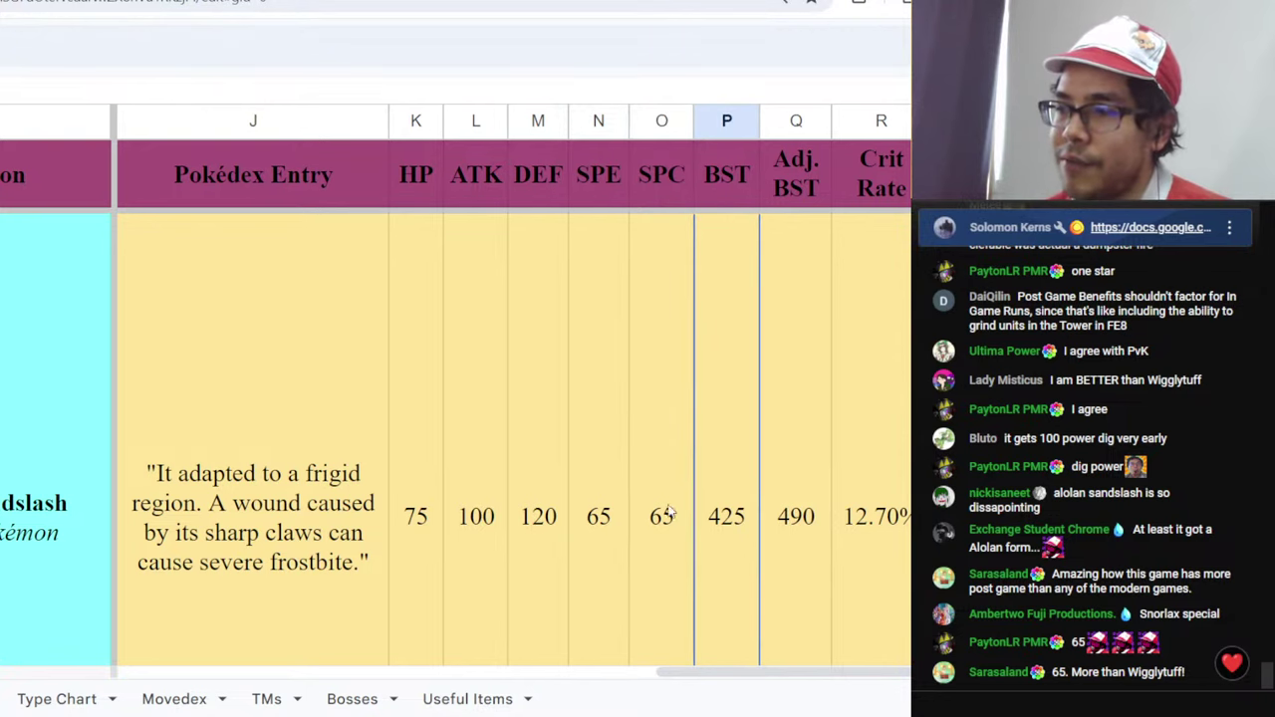
# - Review Alolan Sandslash's Special stat, level-up learnset and TM & HM learnset in the spreadsheet
pyautogui.click(669, 535)
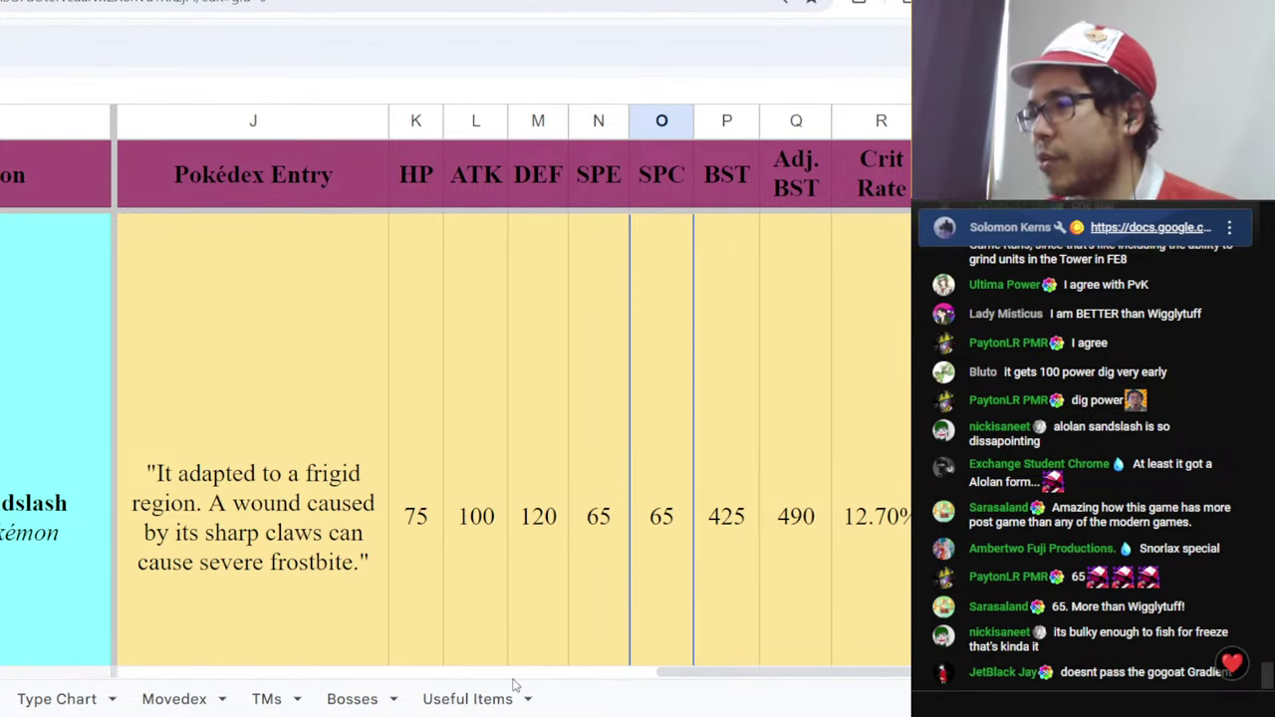
pyautogui.click(638, 675)
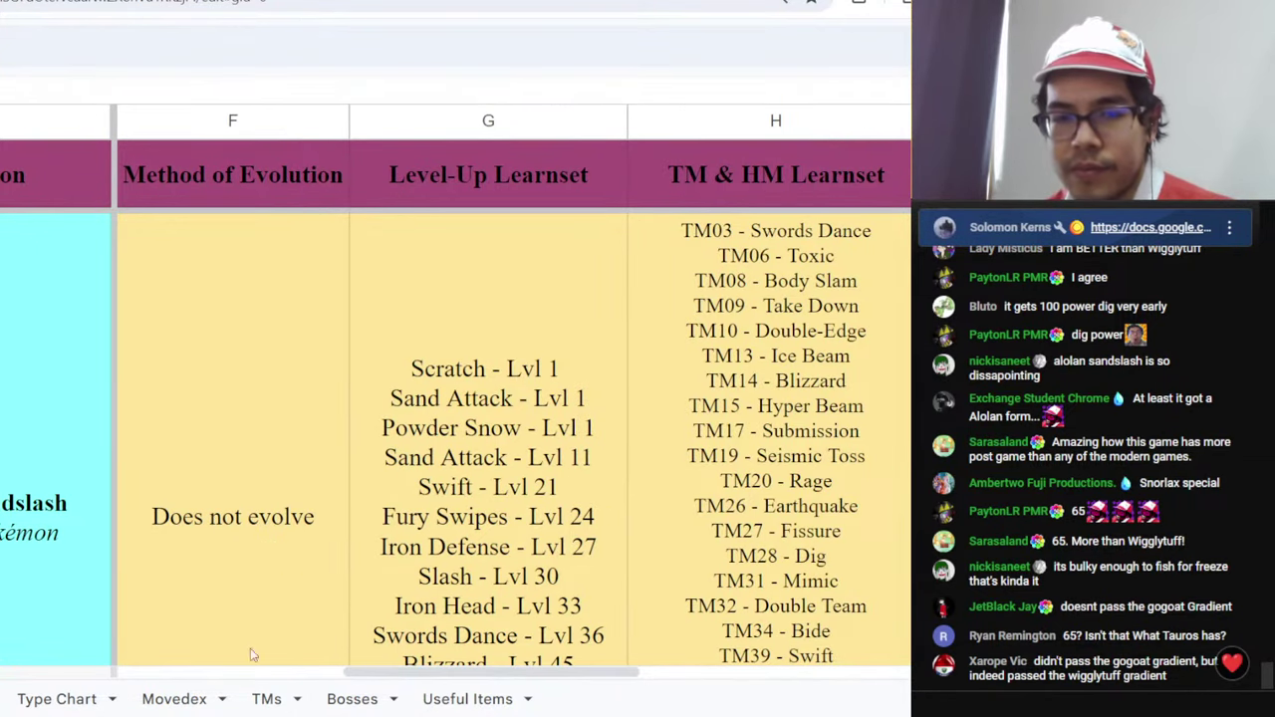
pyautogui.click(404, 622)
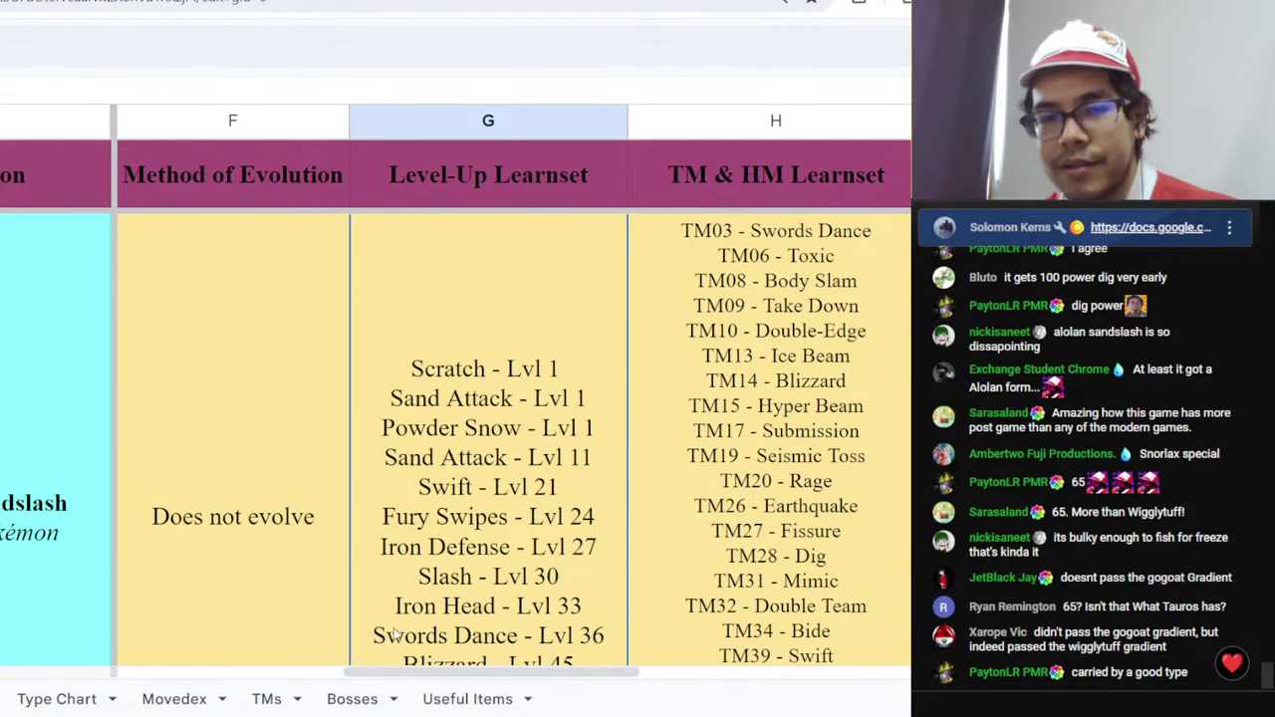
pyautogui.moveTo(553, 678); pyautogui.dragTo(866, 678)
# - Return to the TierMaker list and add Arbok at the end of the Kanto's Finest tier
pyautogui.click(644, 1)
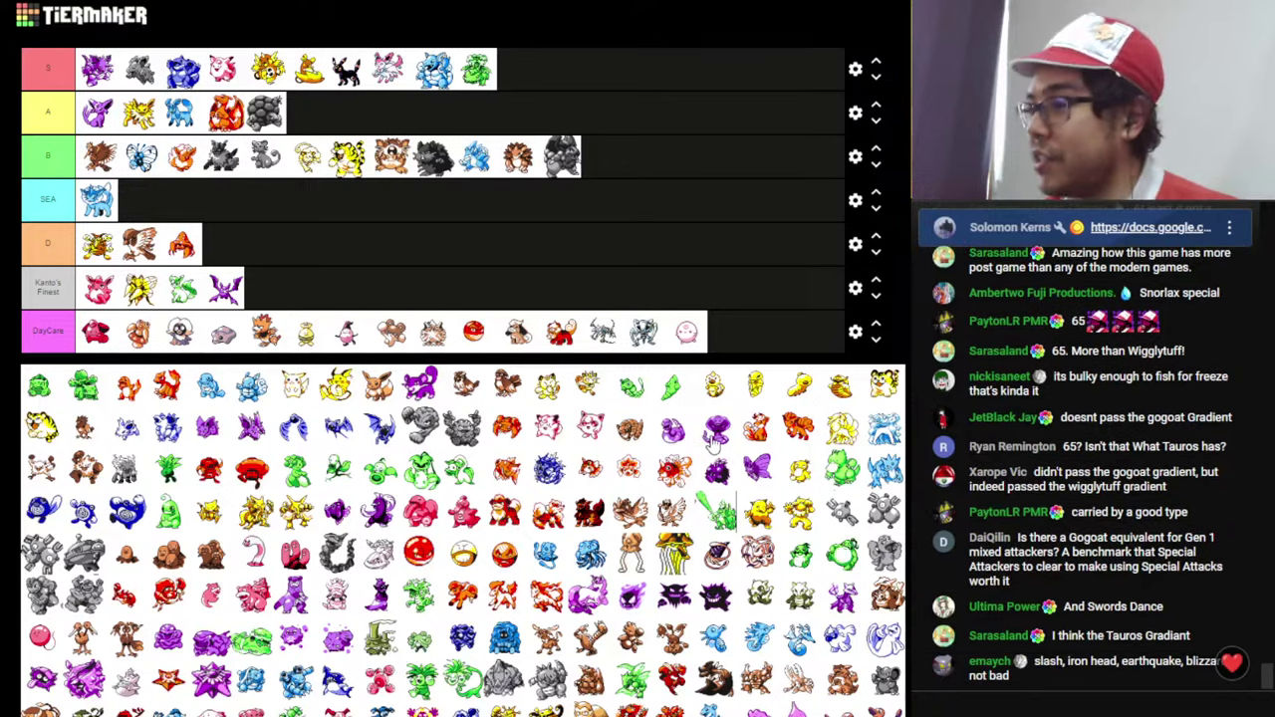
pyautogui.moveTo(713, 430); pyautogui.dragTo(383, 289)
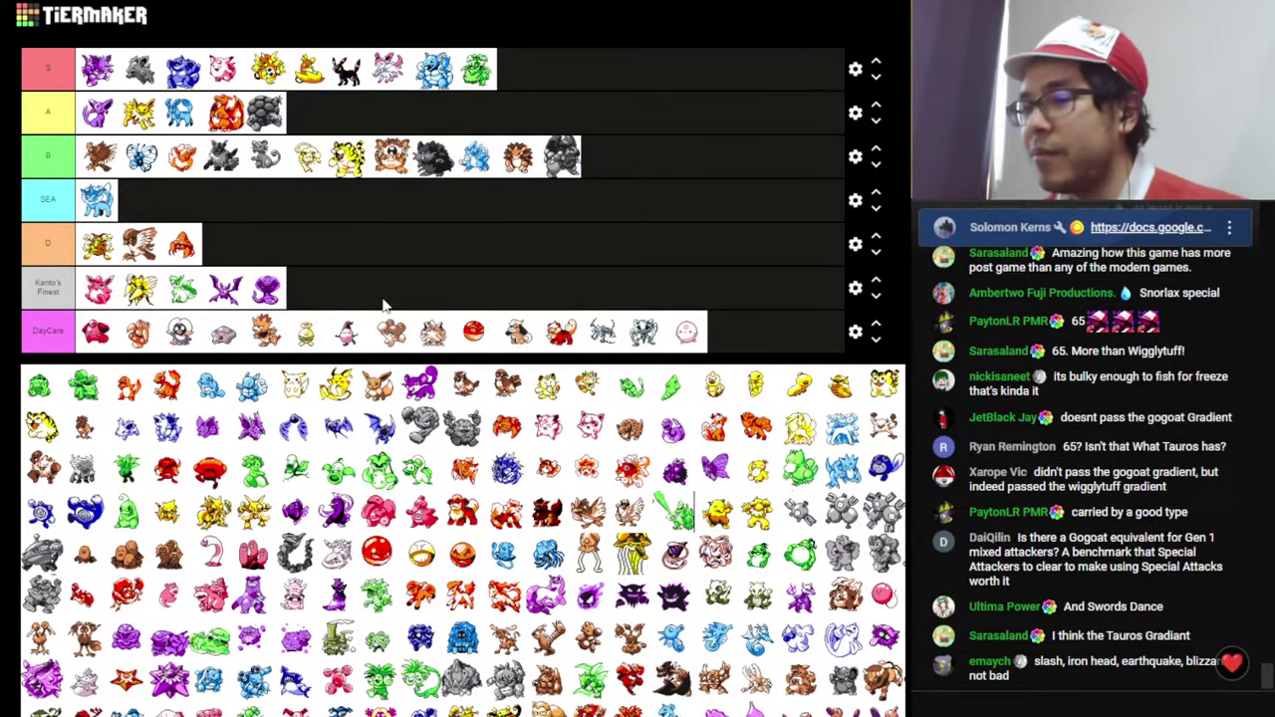
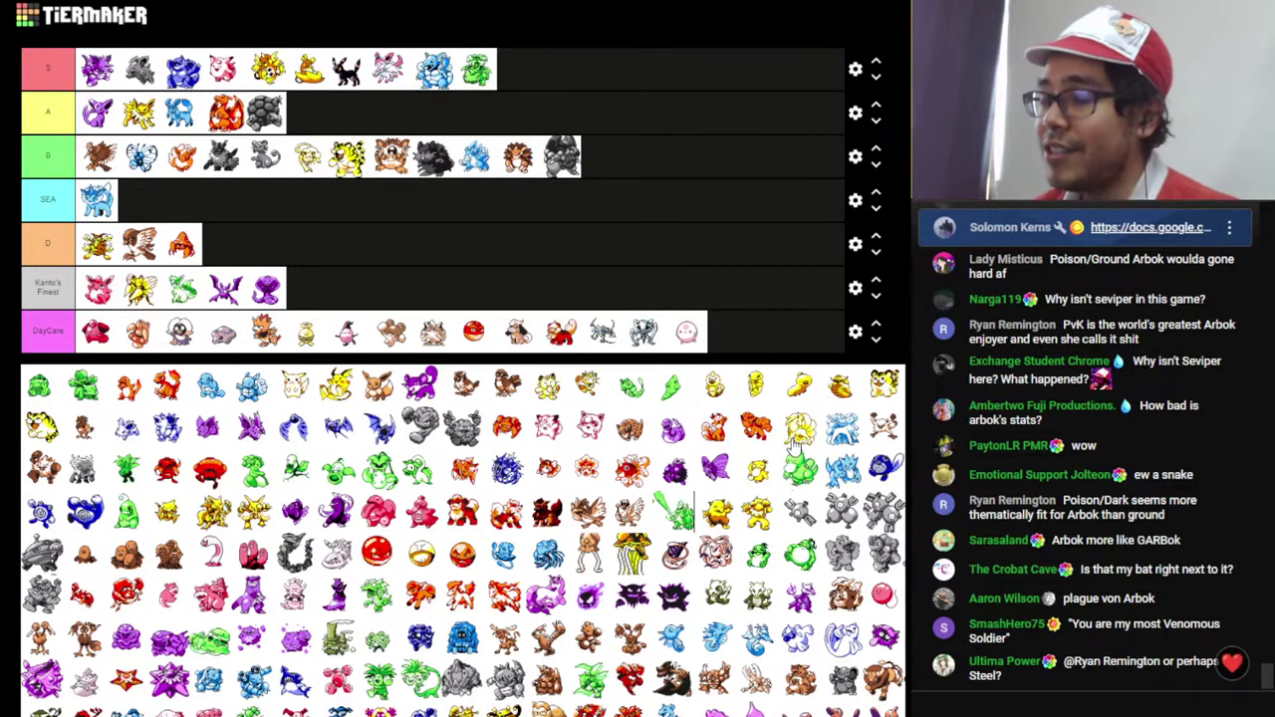
# - Add Ninetales at the end of tier B and place Alolan Ninetales fourth in tier A
pyautogui.moveTo(795, 444); pyautogui.dragTo(706, 166)
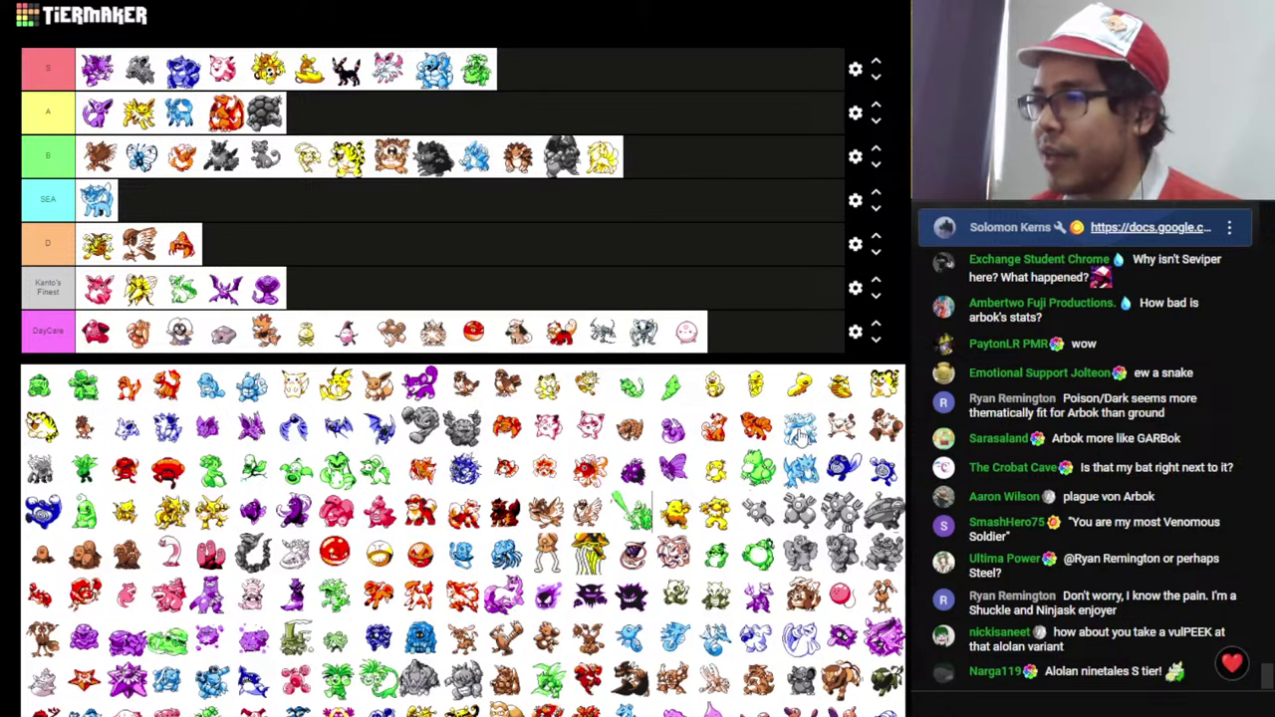
pyautogui.moveTo(800, 435); pyautogui.dragTo(88, 169)
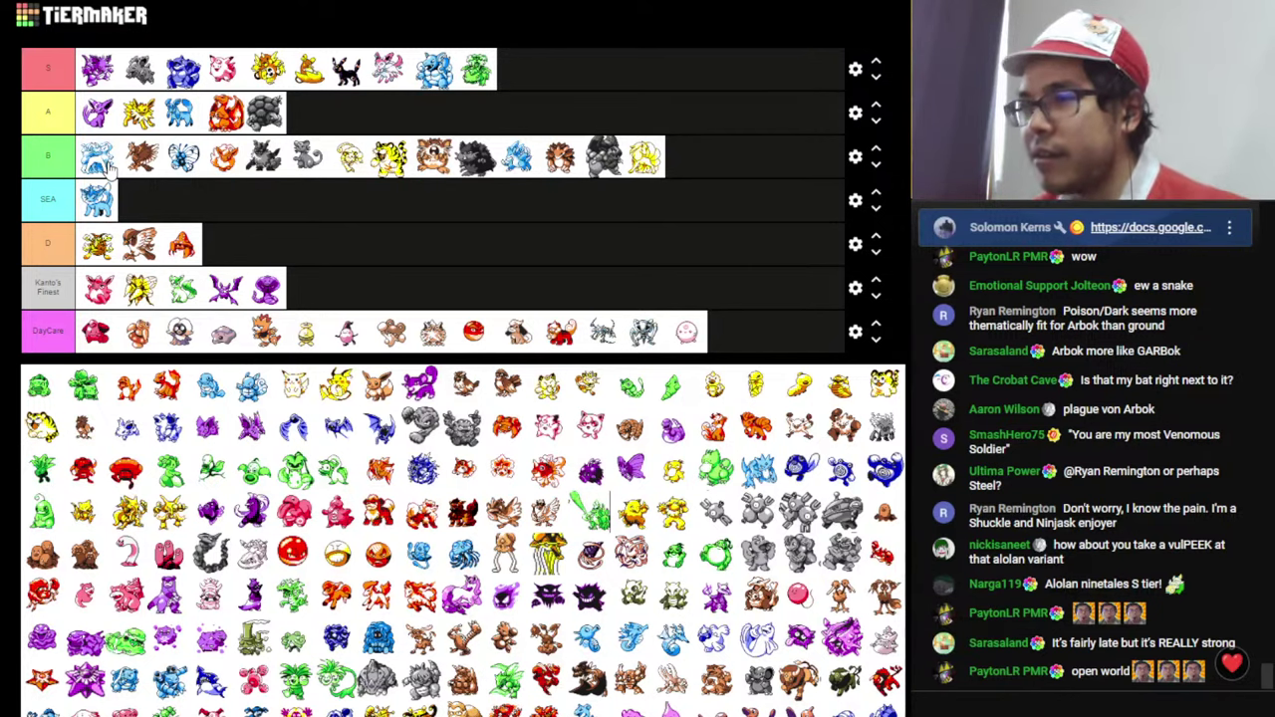
pyautogui.moveTo(108, 169); pyautogui.dragTo(214, 125)
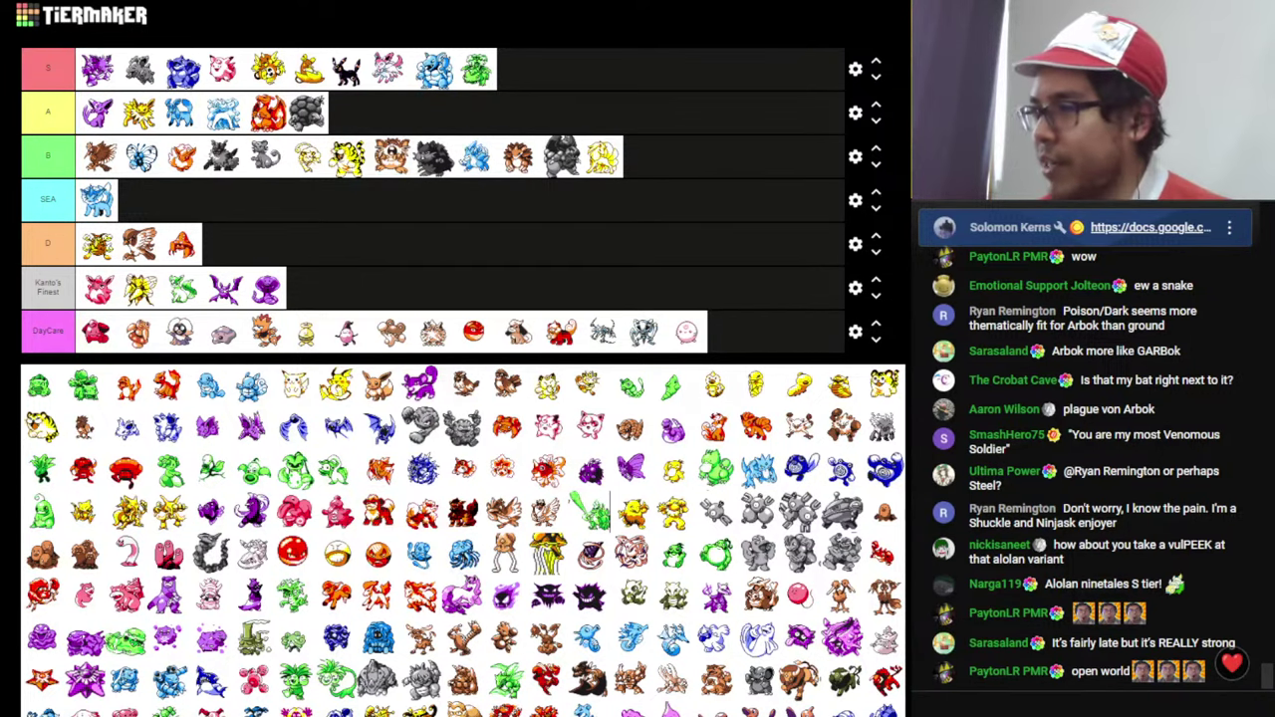
# - Look up Alolan Ninetales in the spreadsheet and review its Defense, Speed, Special, crit rate and level-up learnset
pyautogui.hotkey('alt', 'Tab')
pyautogui.scroll(-5, 570, 410)
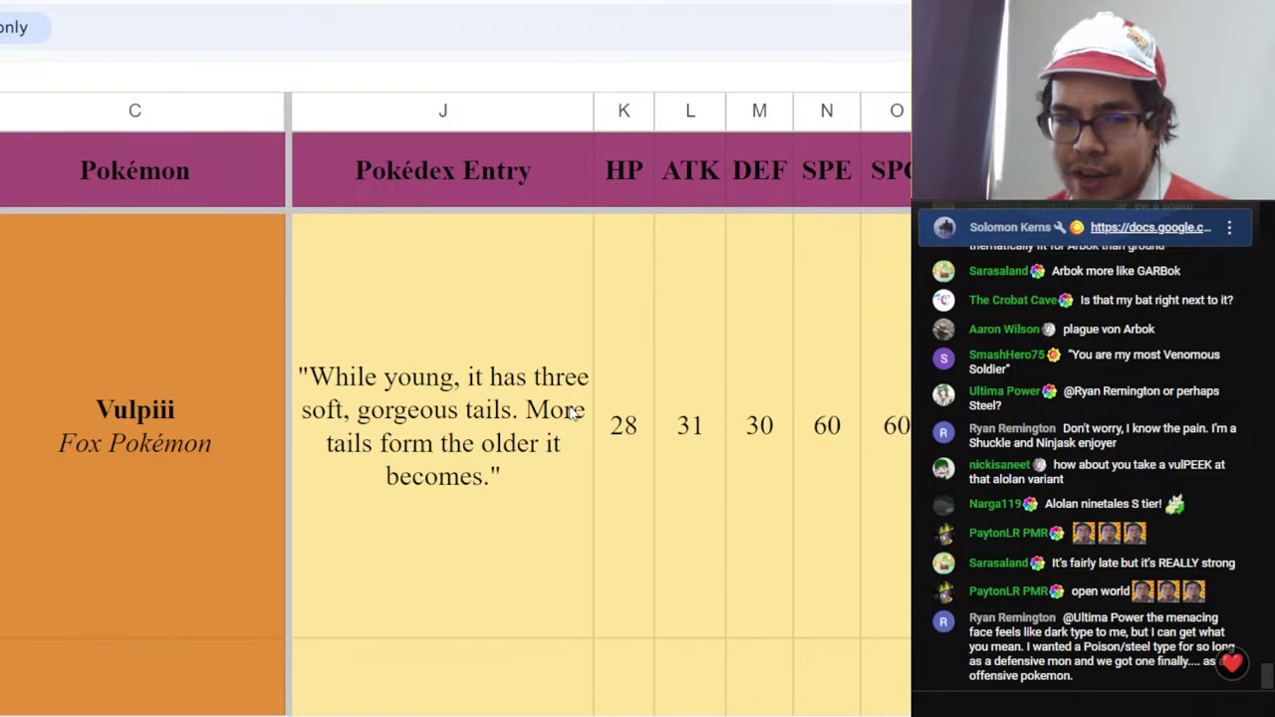
pyautogui.scroll(-2, 569, 411)
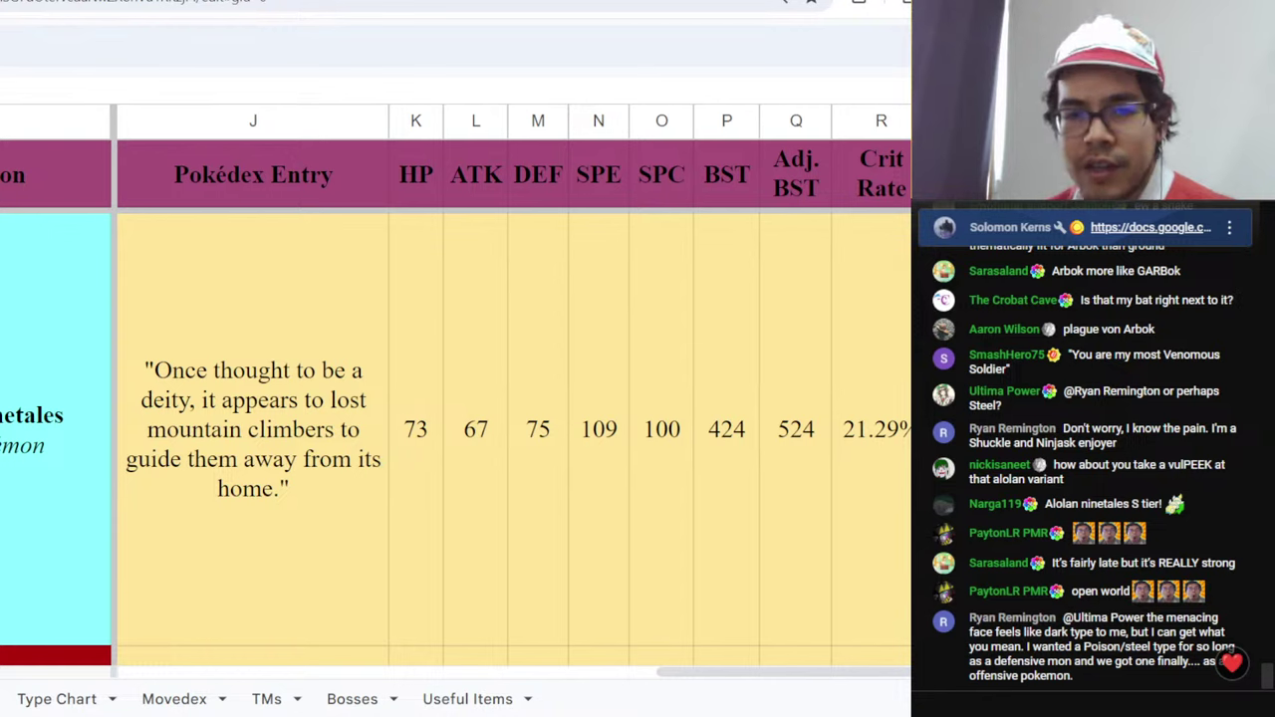
pyautogui.click(737, 446)
pyautogui.click(539, 473)
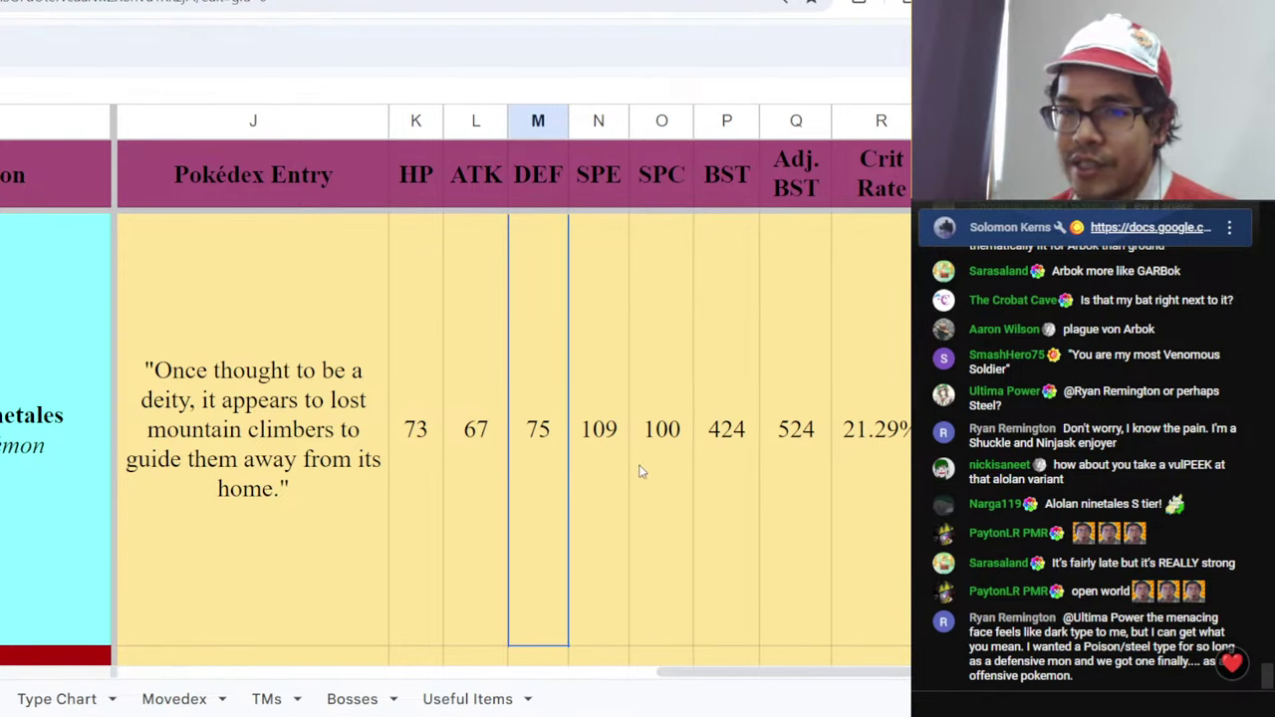
pyautogui.click(597, 492)
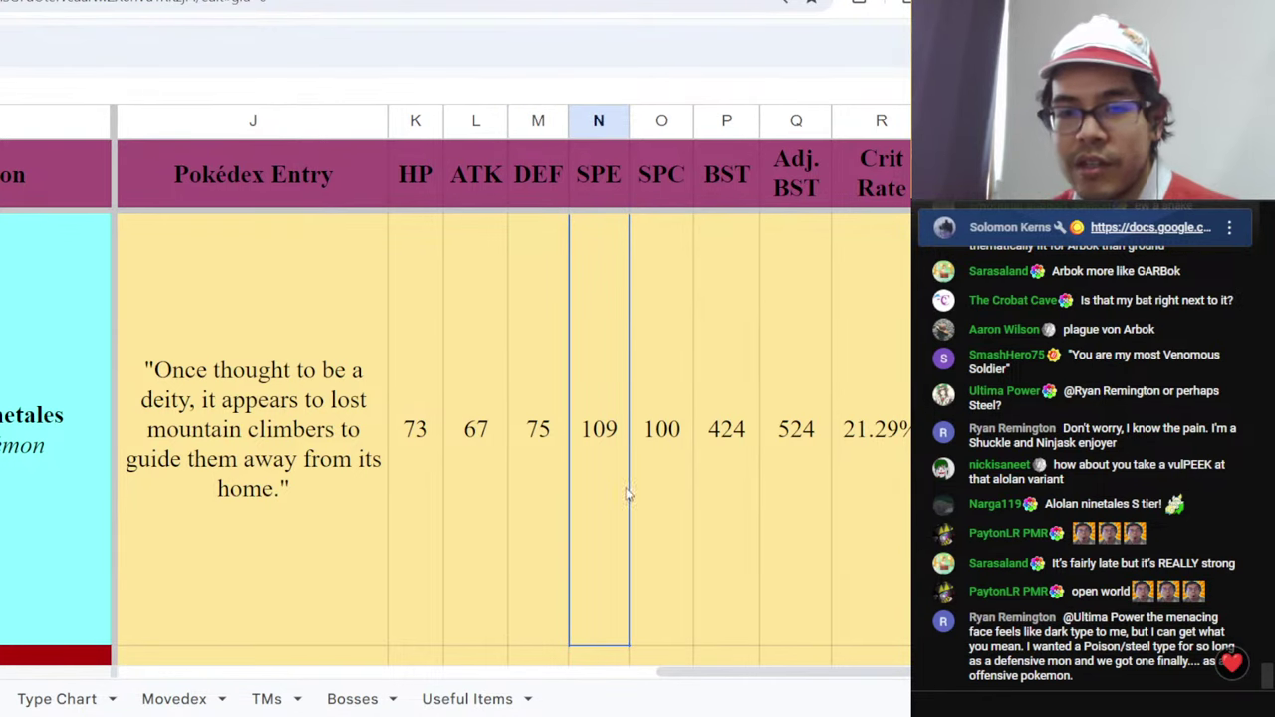
pyautogui.click(665, 485)
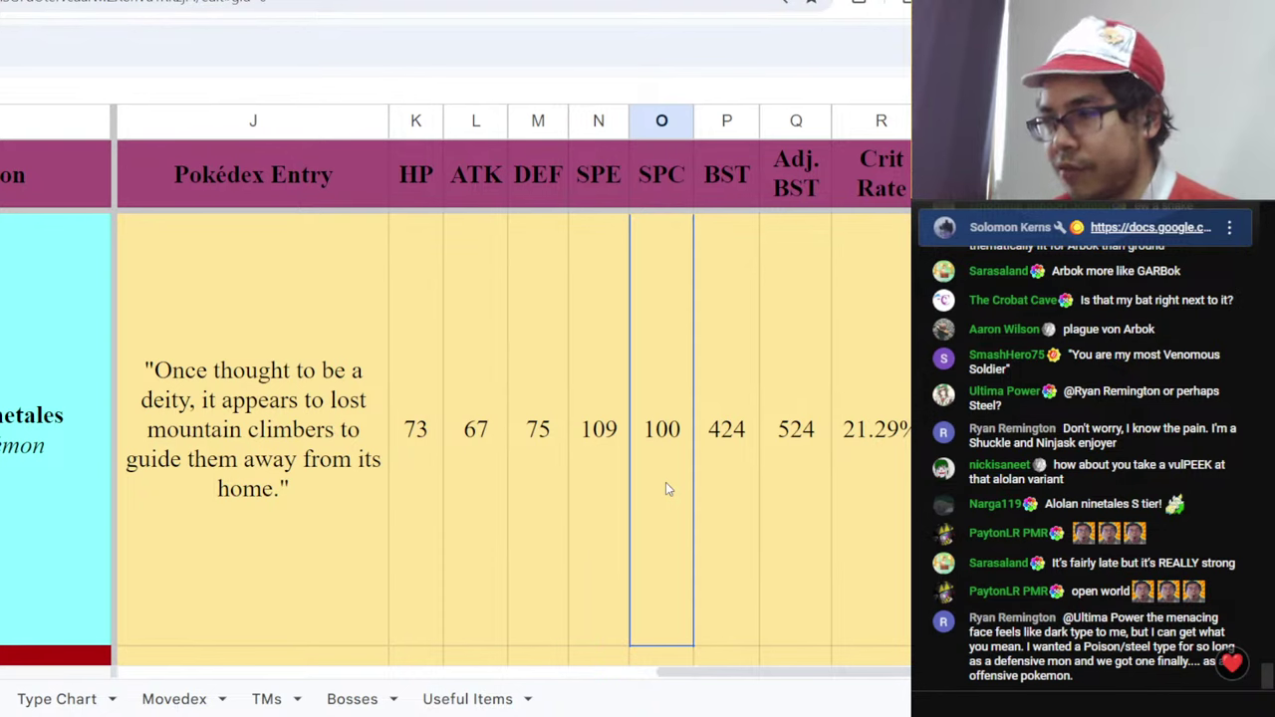
pyautogui.click(848, 512)
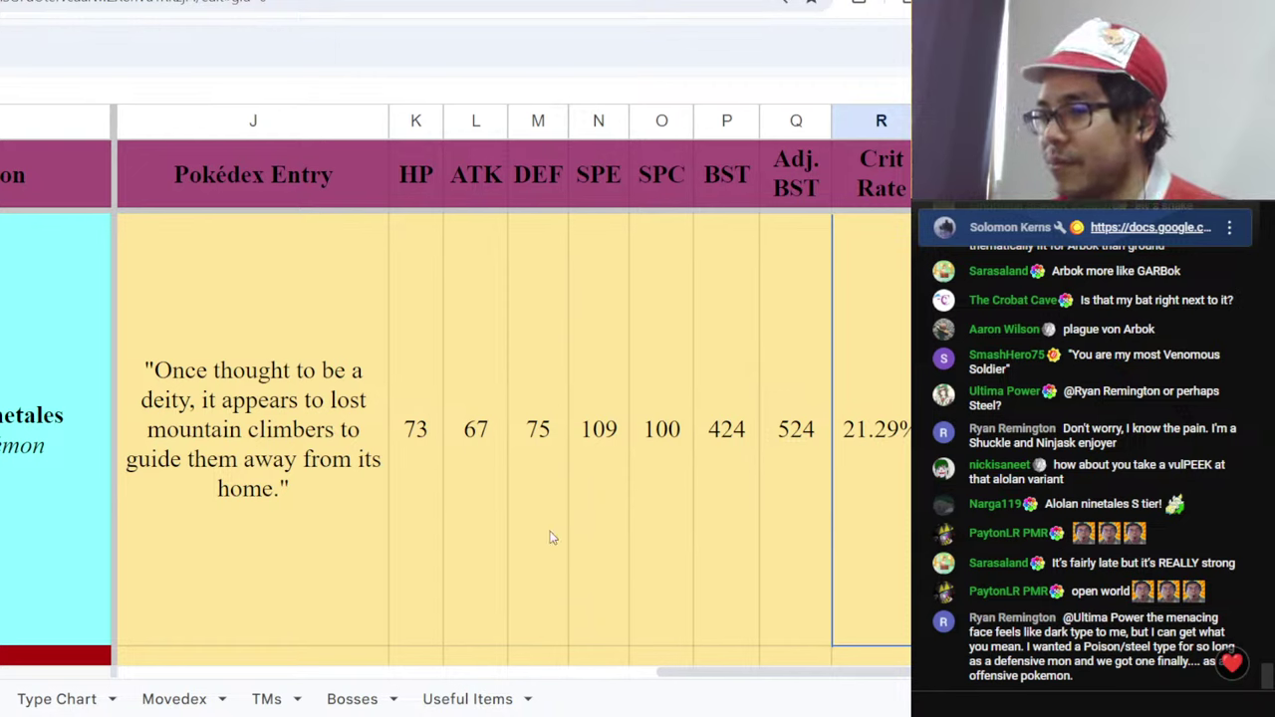
pyautogui.click(618, 500)
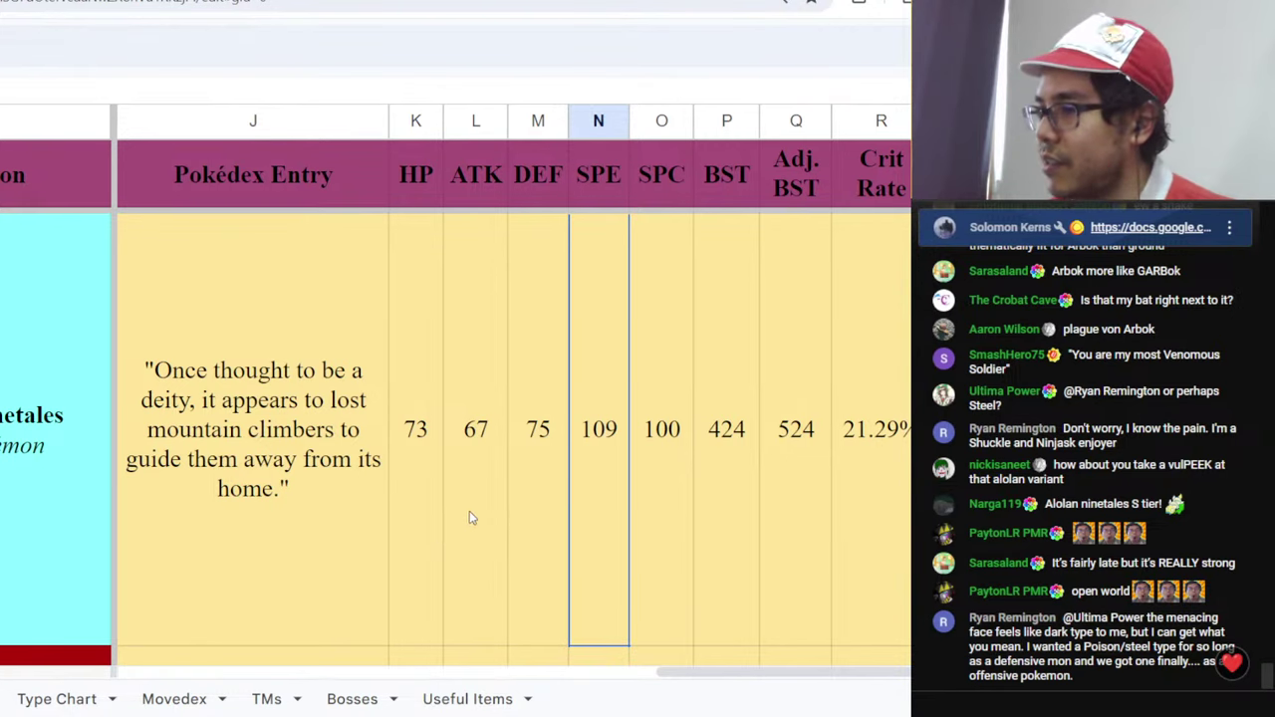
pyautogui.click(323, 673)
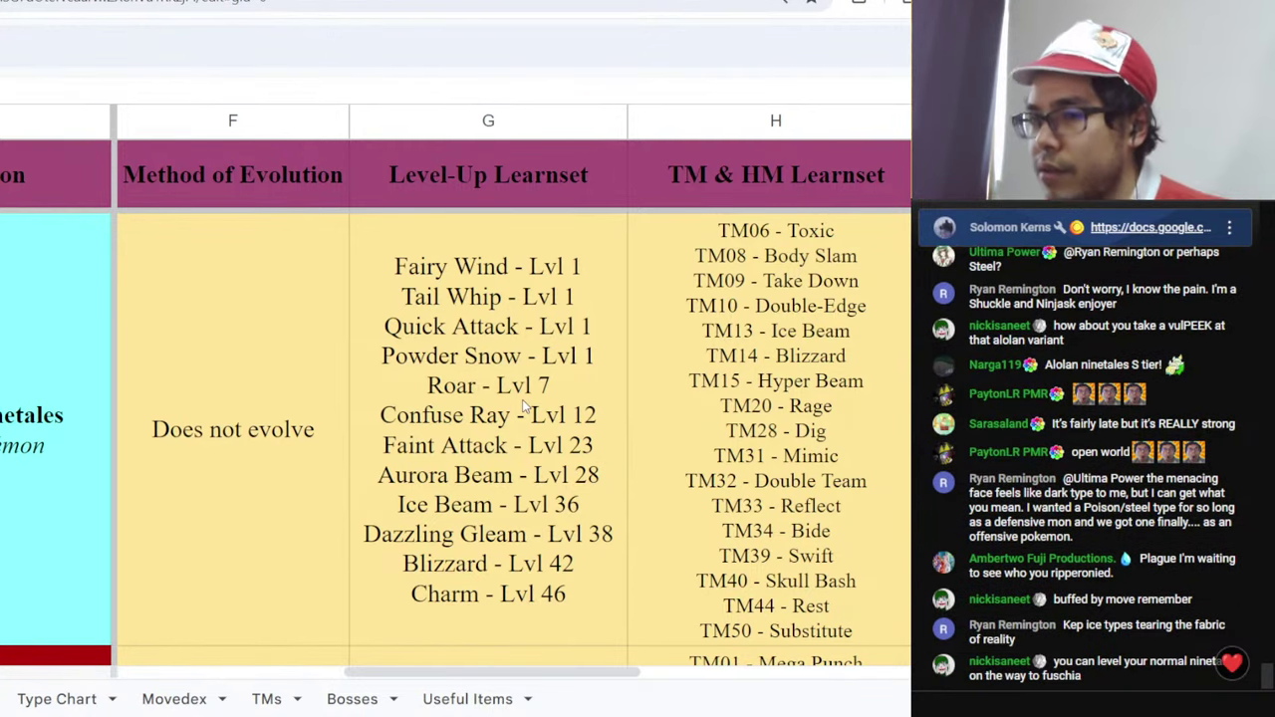
pyautogui.moveTo(451, 673); pyautogui.dragTo(834, 677)
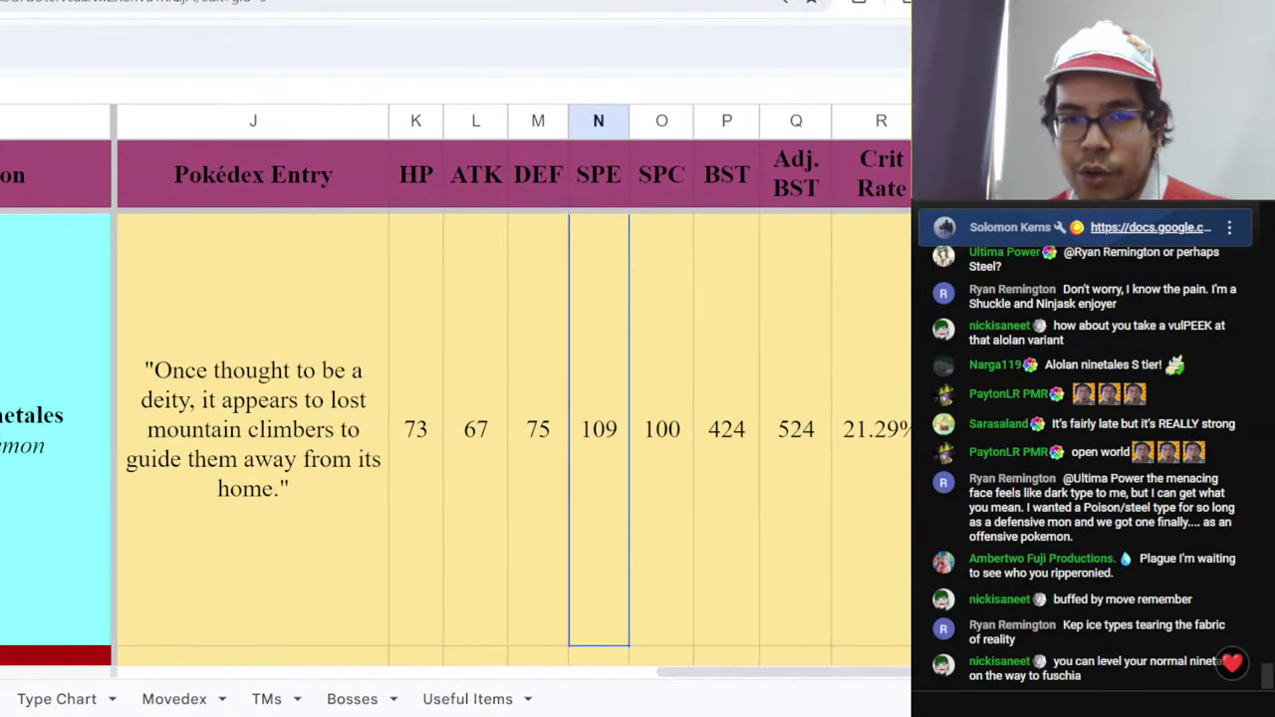
# - Return to the full-screen TierMaker list and insert Annihilape in tier S, directly before Umbreon
pyautogui.hotkey('ctrl', 'Tab')
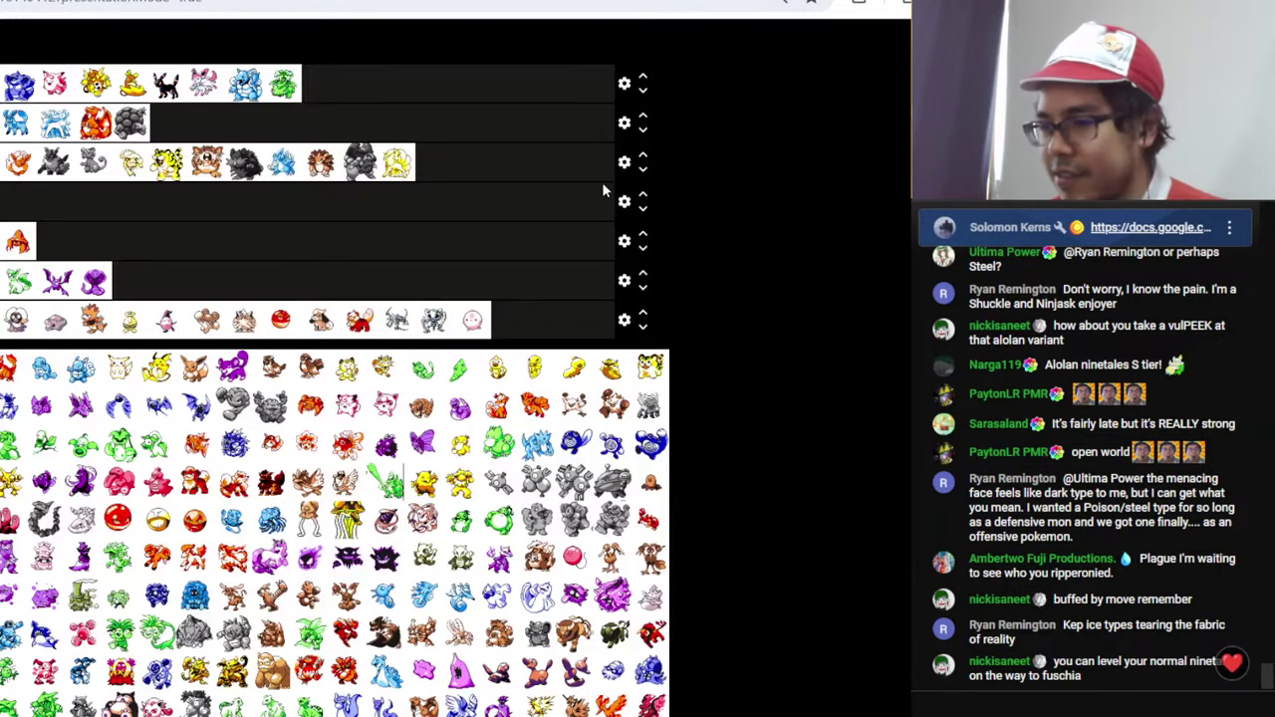
pyautogui.press('F11')
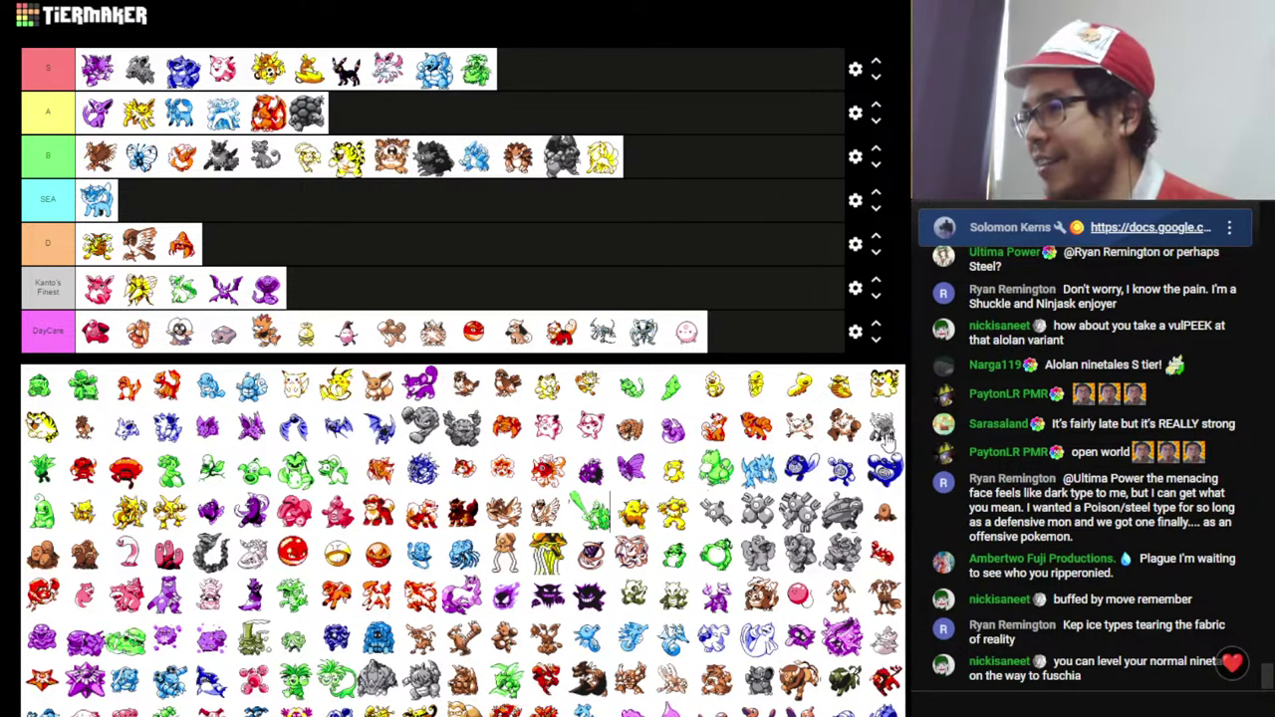
pyautogui.moveTo(883, 430); pyautogui.dragTo(358, 84)
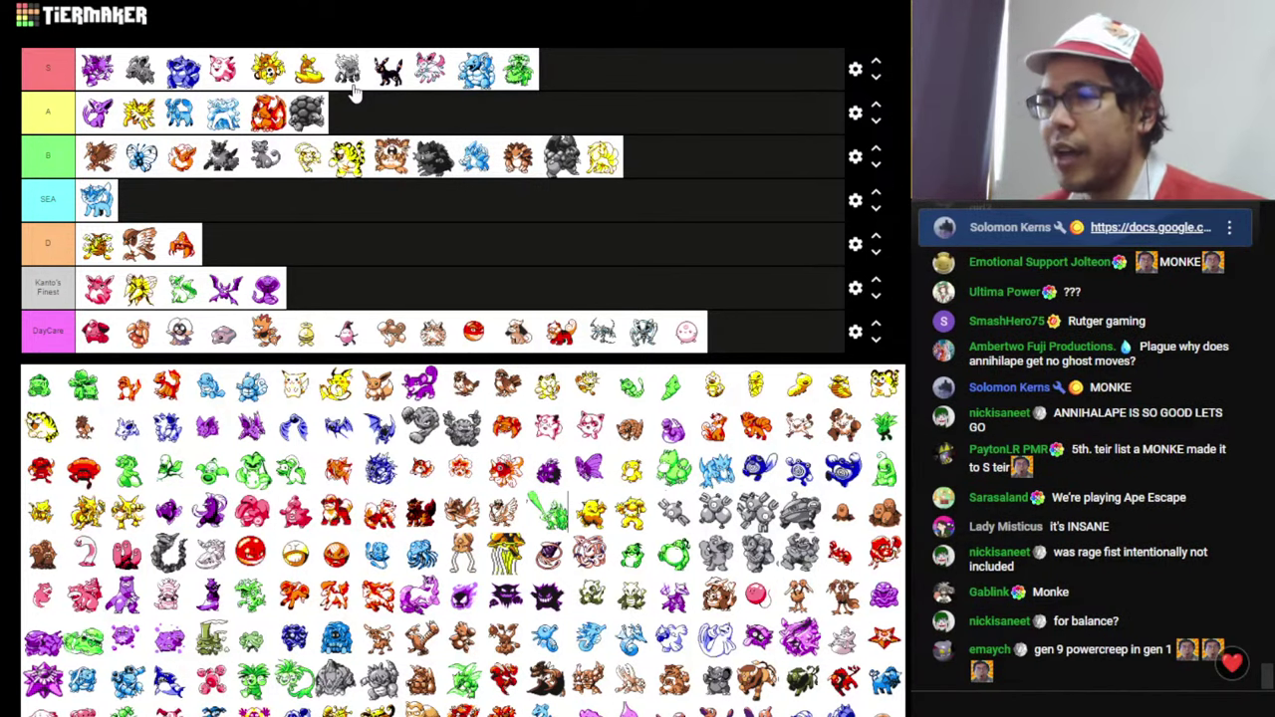
# - Look up Annihilape in the spreadsheet and review its adjusted base stat total, Attack, Special and Speed
pyautogui.hotkey('alt', 'Tab')
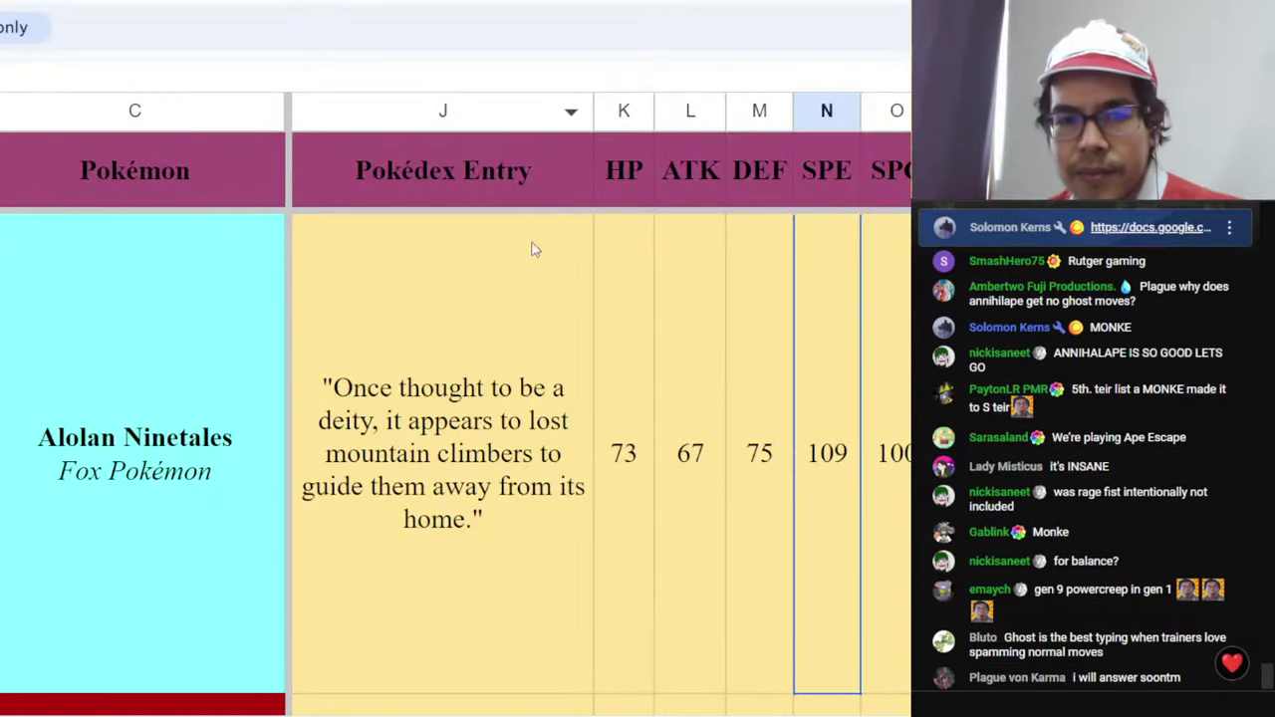
pyautogui.scroll(-2, 544, 455)
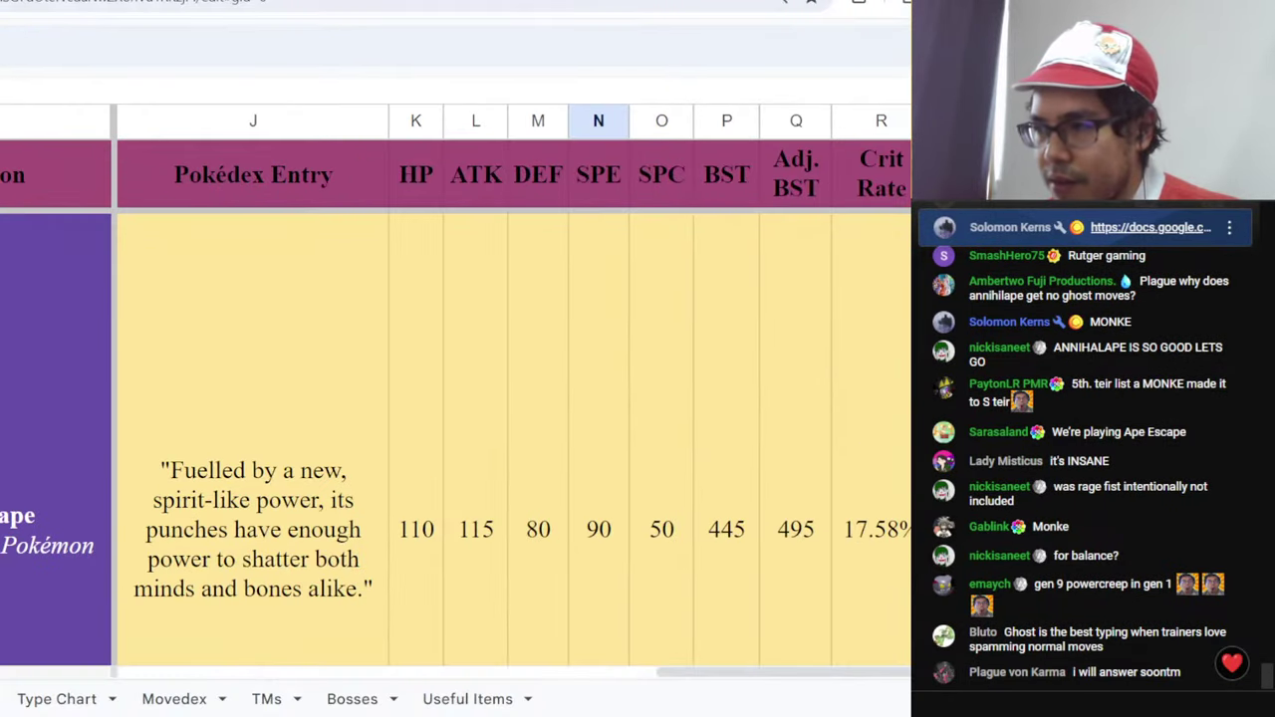
pyautogui.click(767, 508)
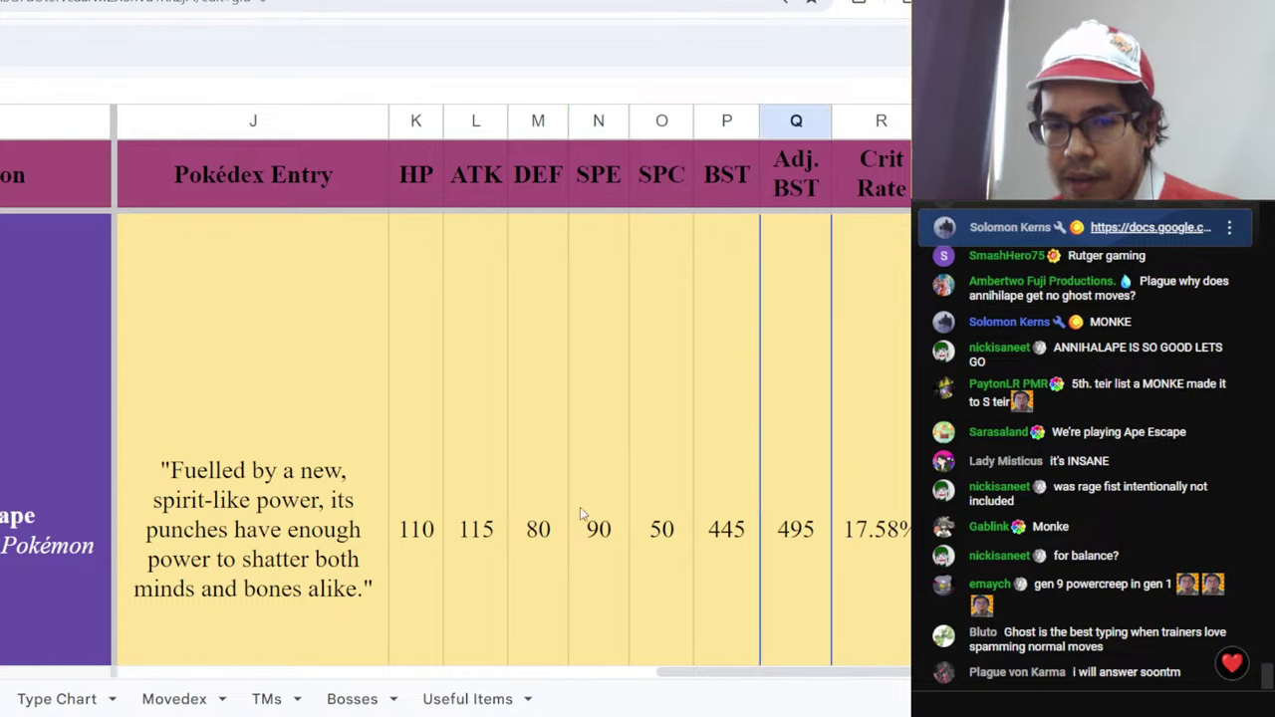
pyautogui.click(488, 560)
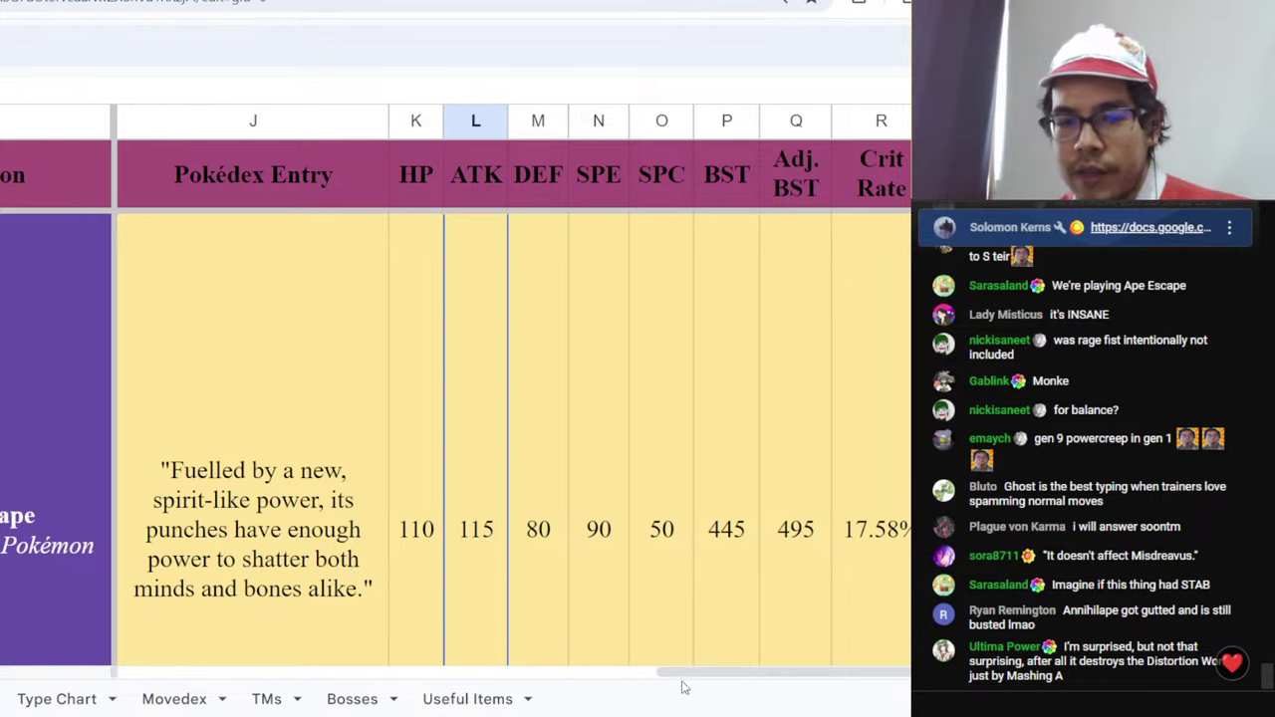
pyautogui.click(657, 558)
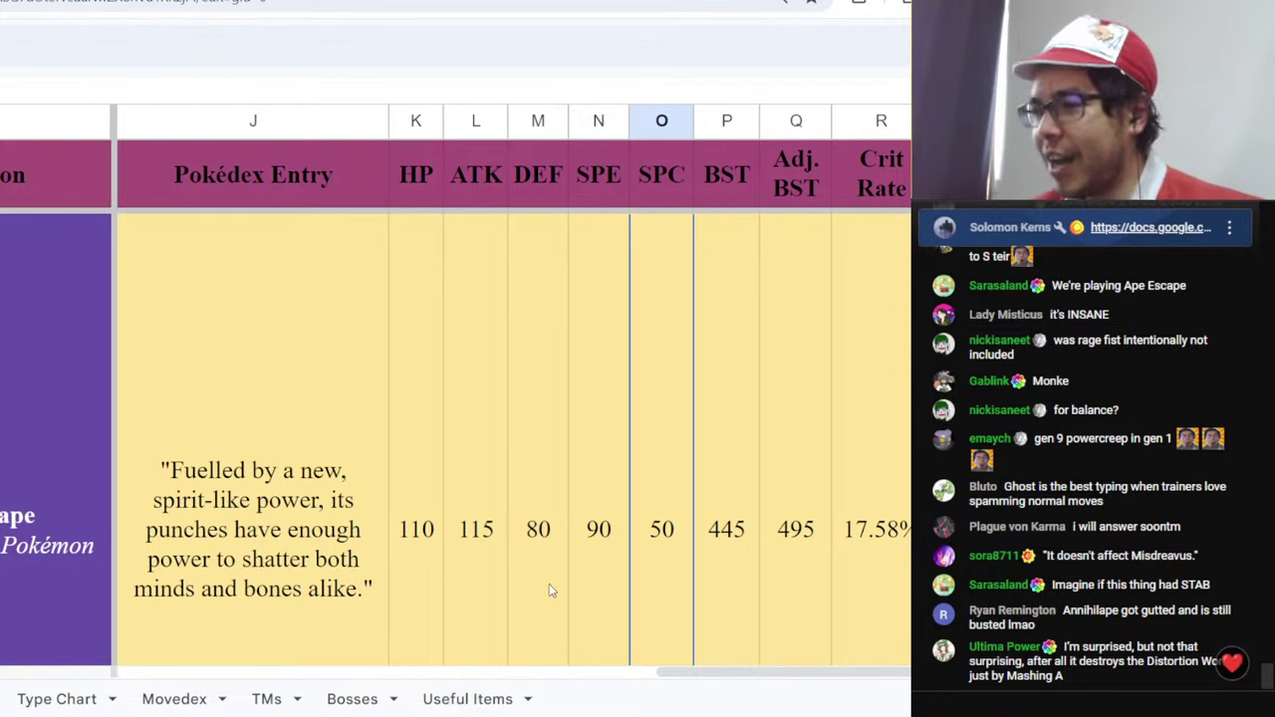
pyautogui.click(488, 552)
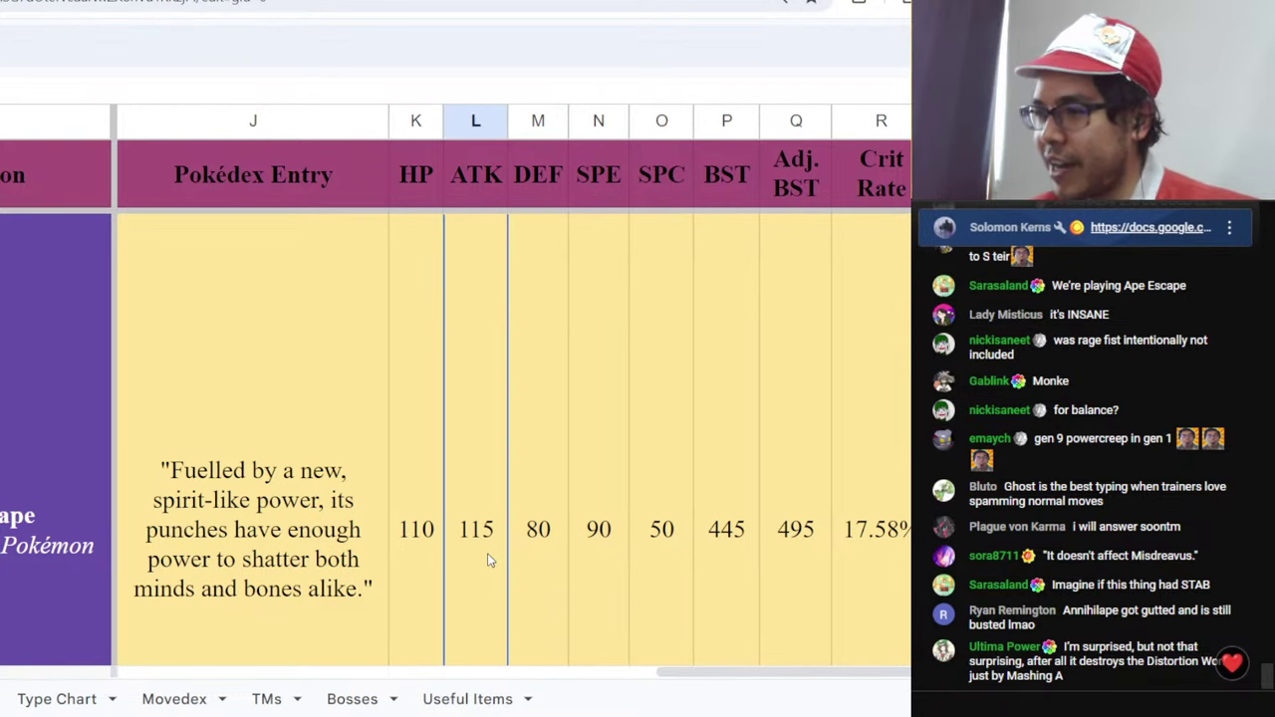
pyautogui.click(617, 567)
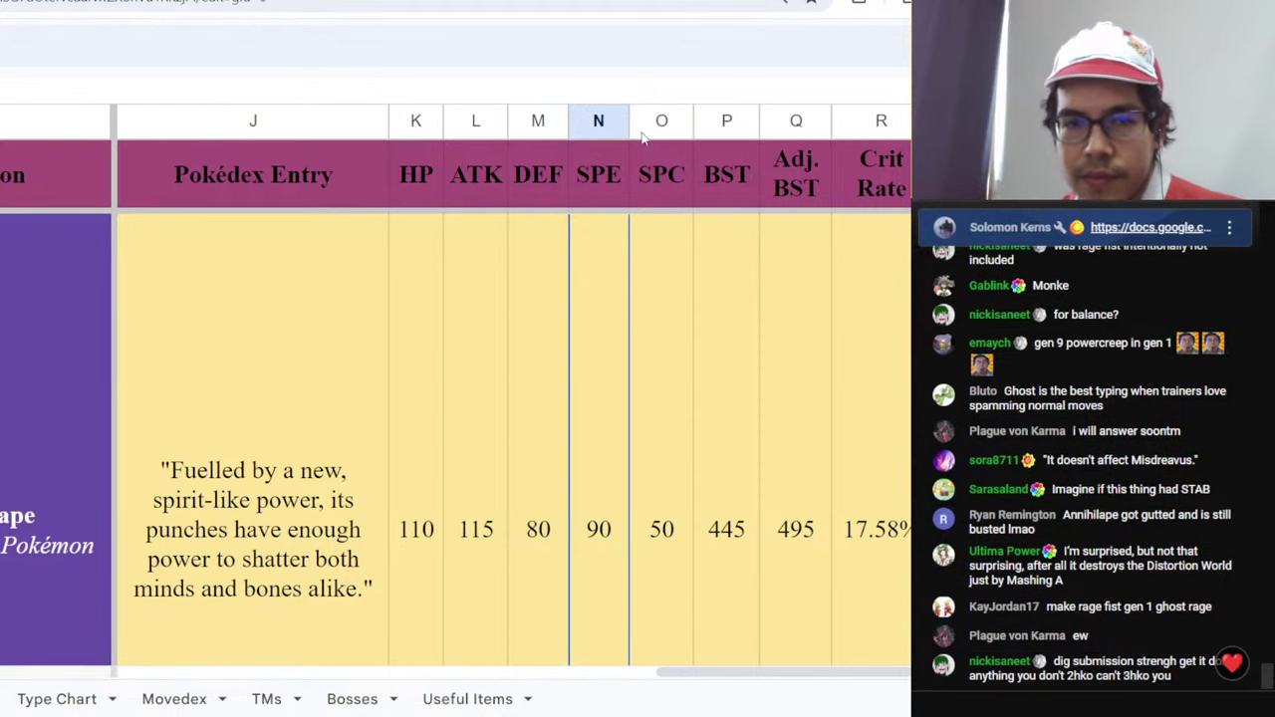
# - Switch back to the TierMaker list and place Vileplume third and Bellossom fourth in tier D
pyautogui.hotkey('ctrl', 'Tab')
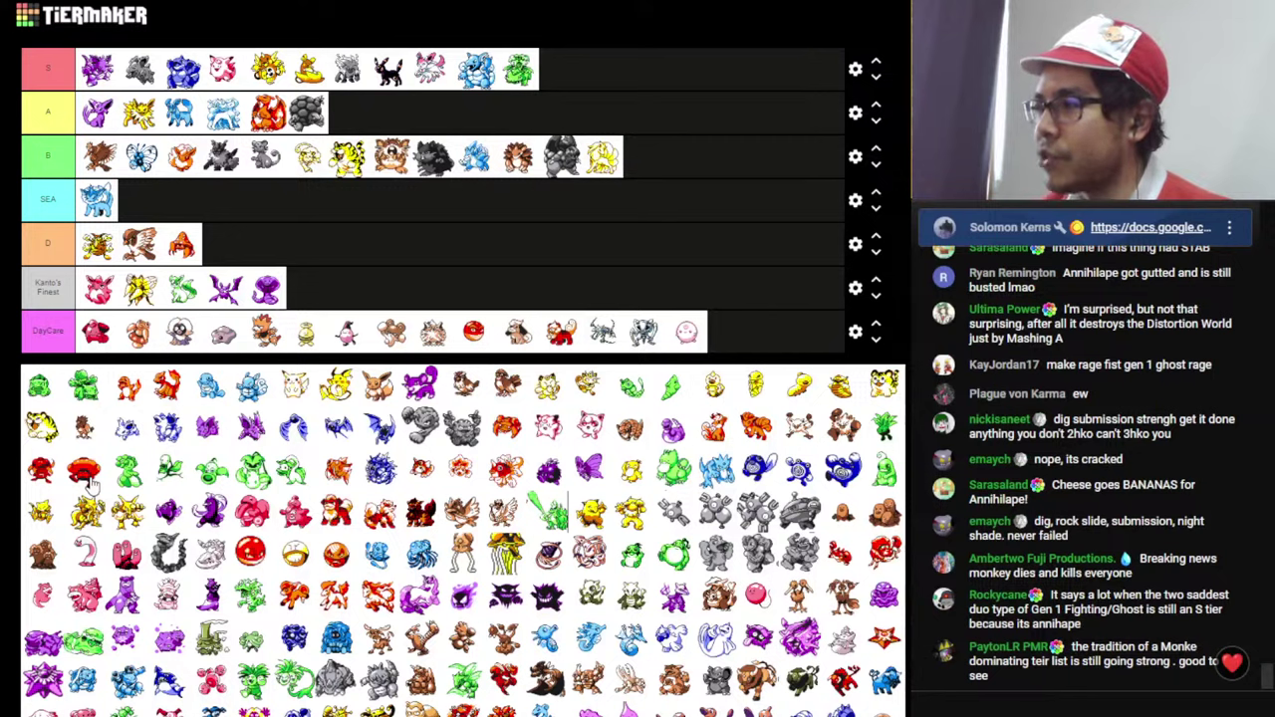
pyautogui.moveTo(90, 481); pyautogui.dragTo(92, 241)
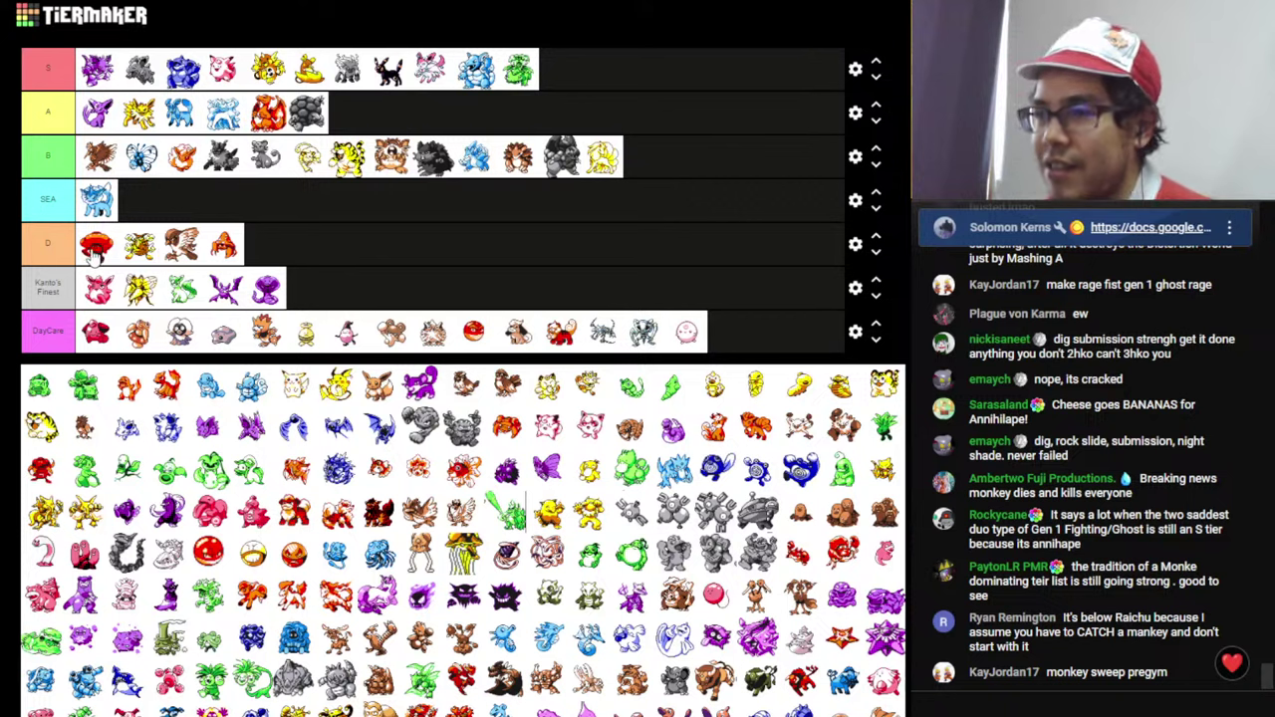
pyautogui.moveTo(95, 257); pyautogui.dragTo(182, 249)
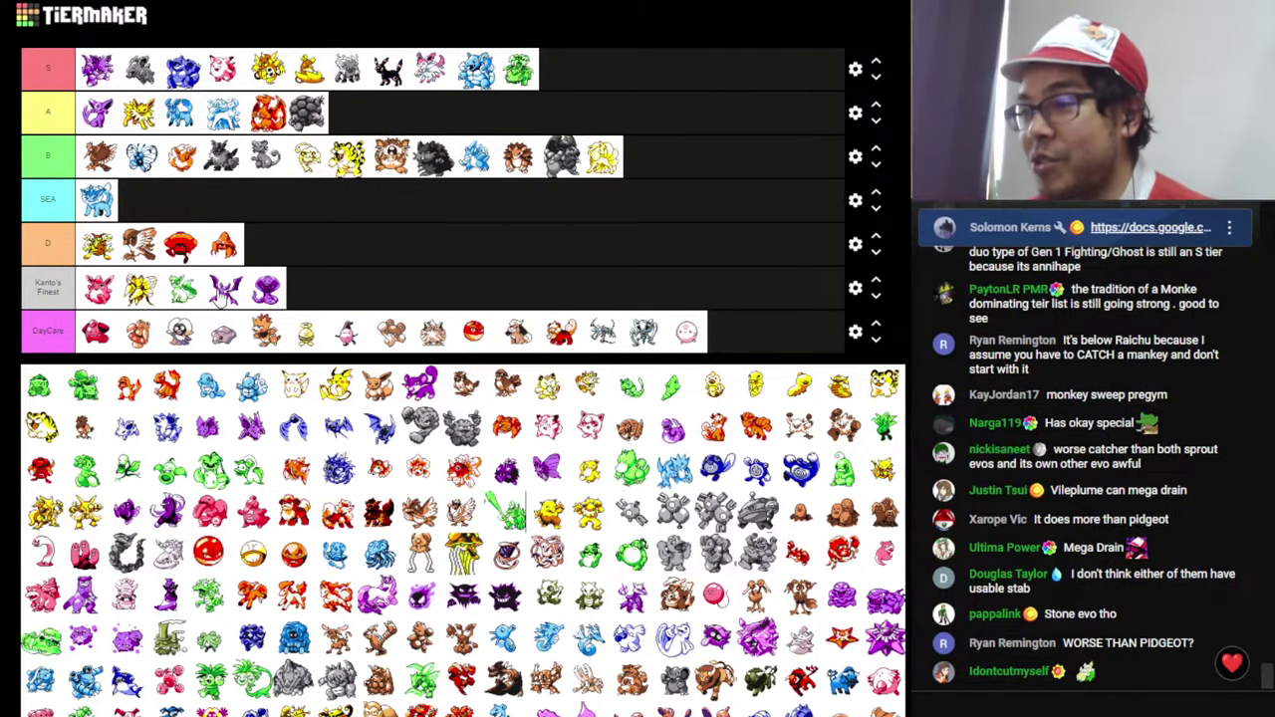
pyautogui.moveTo(87, 476); pyautogui.dragTo(204, 254)
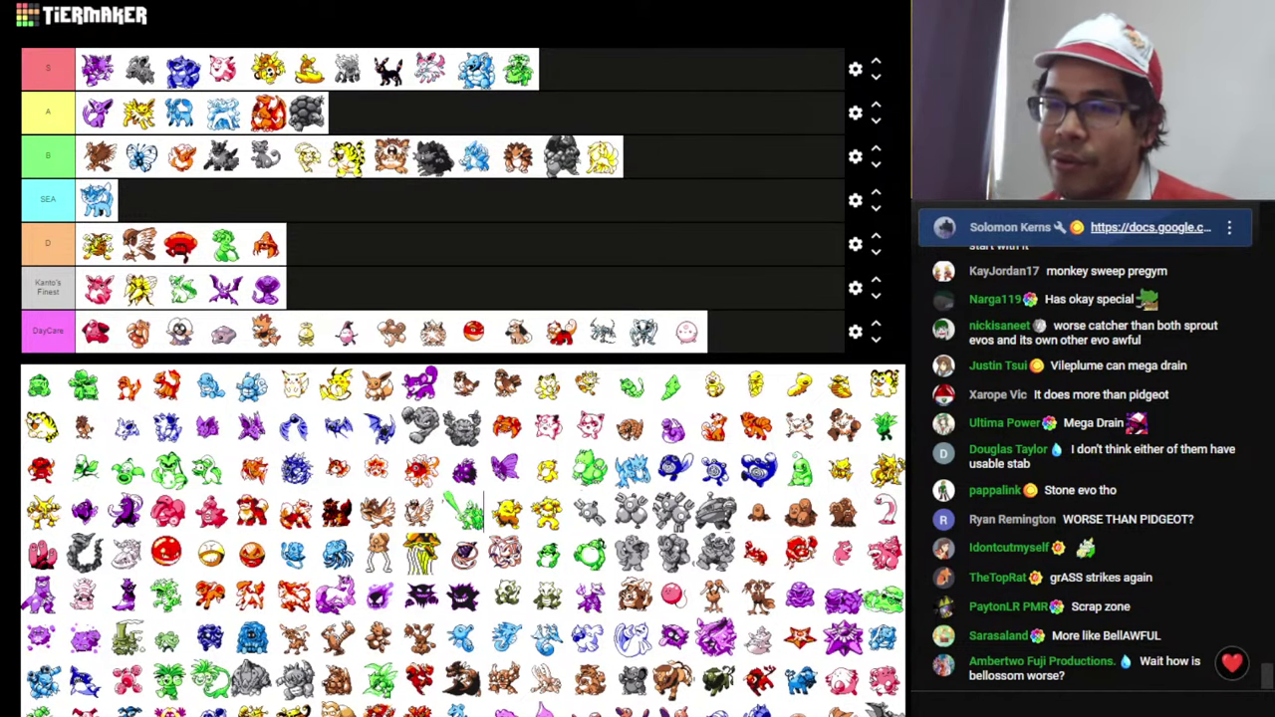
# - Look up Vileplume in the spreadsheet and check its Special stat
pyautogui.hotkey('alt', 'Tab')
pyautogui.scroll(-5, 597, 446)
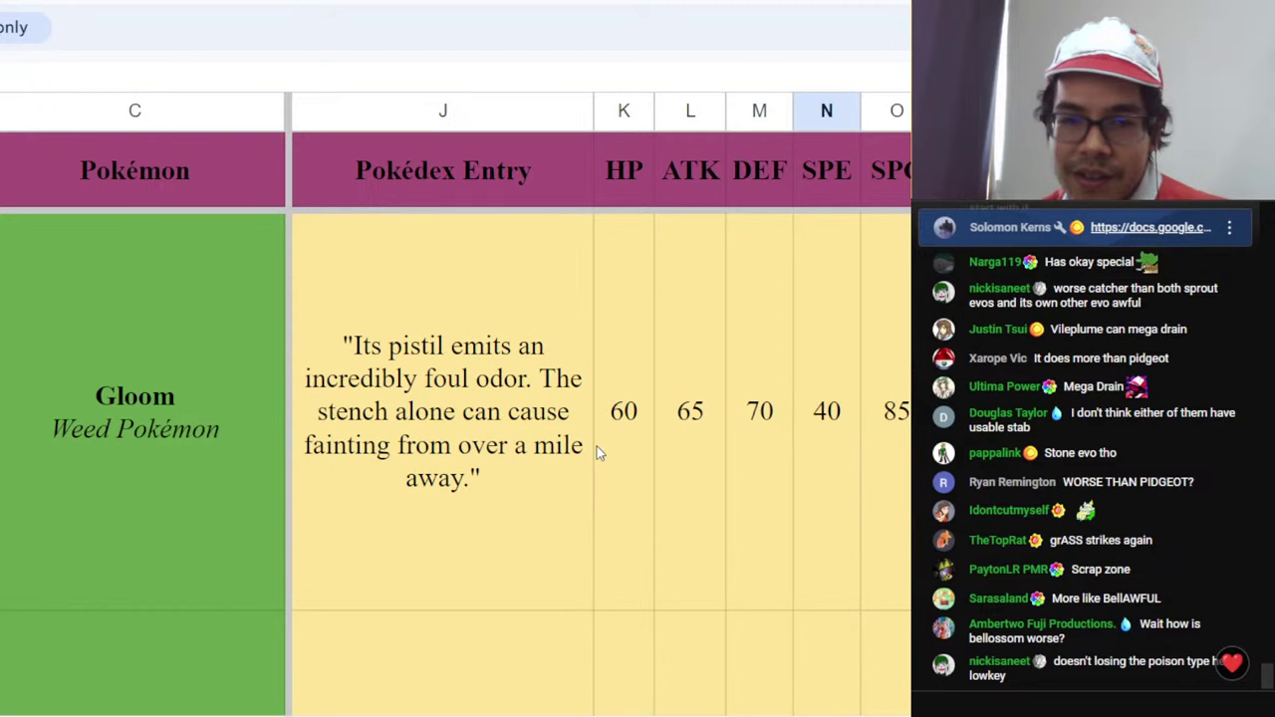
pyautogui.scroll(-1, 596, 446)
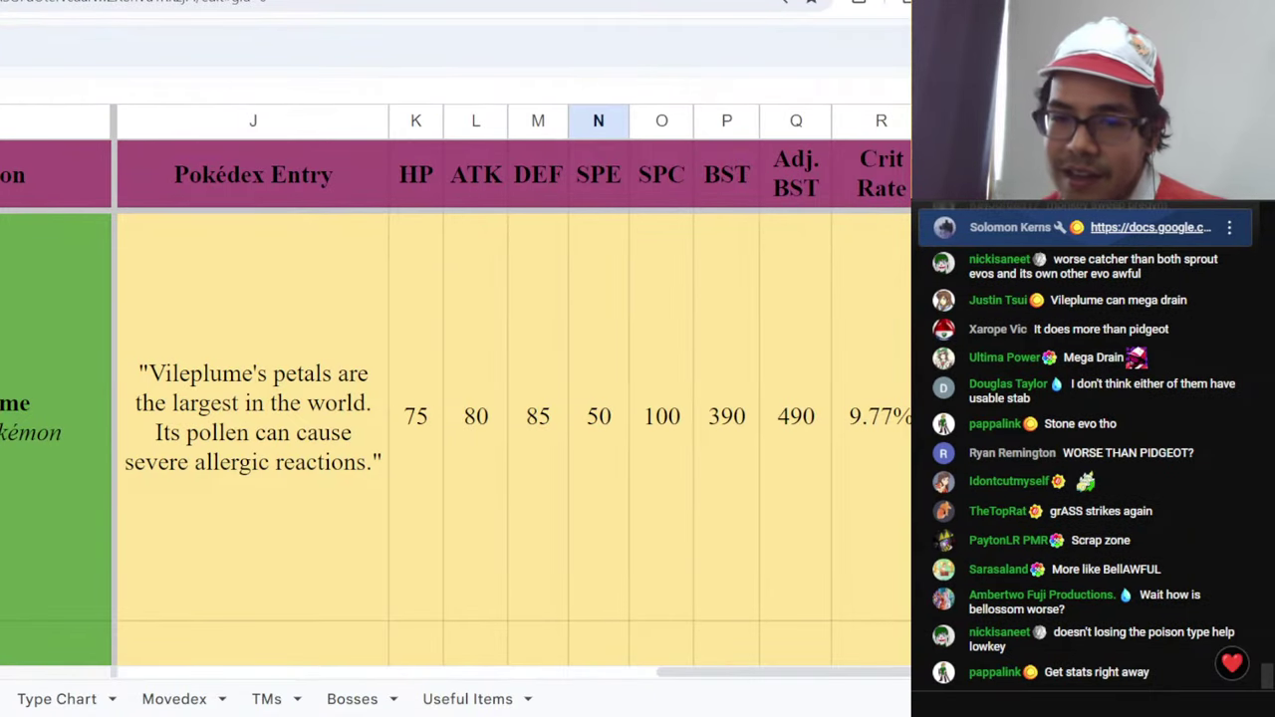
pyautogui.click(684, 492)
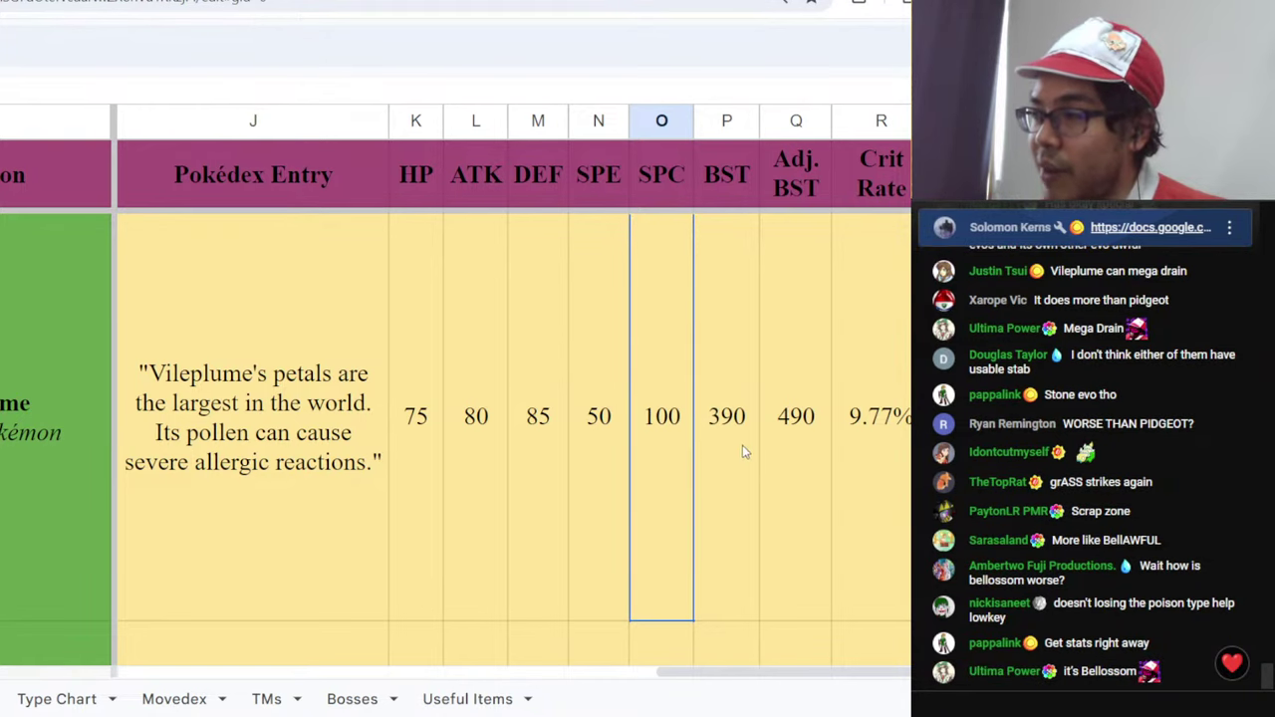
# - Compare the base stats of Vileplume and Bellossom in the spreadsheet, checking their Special and Bellossom's Attack
pyautogui.scroll(-1, 668, 463)
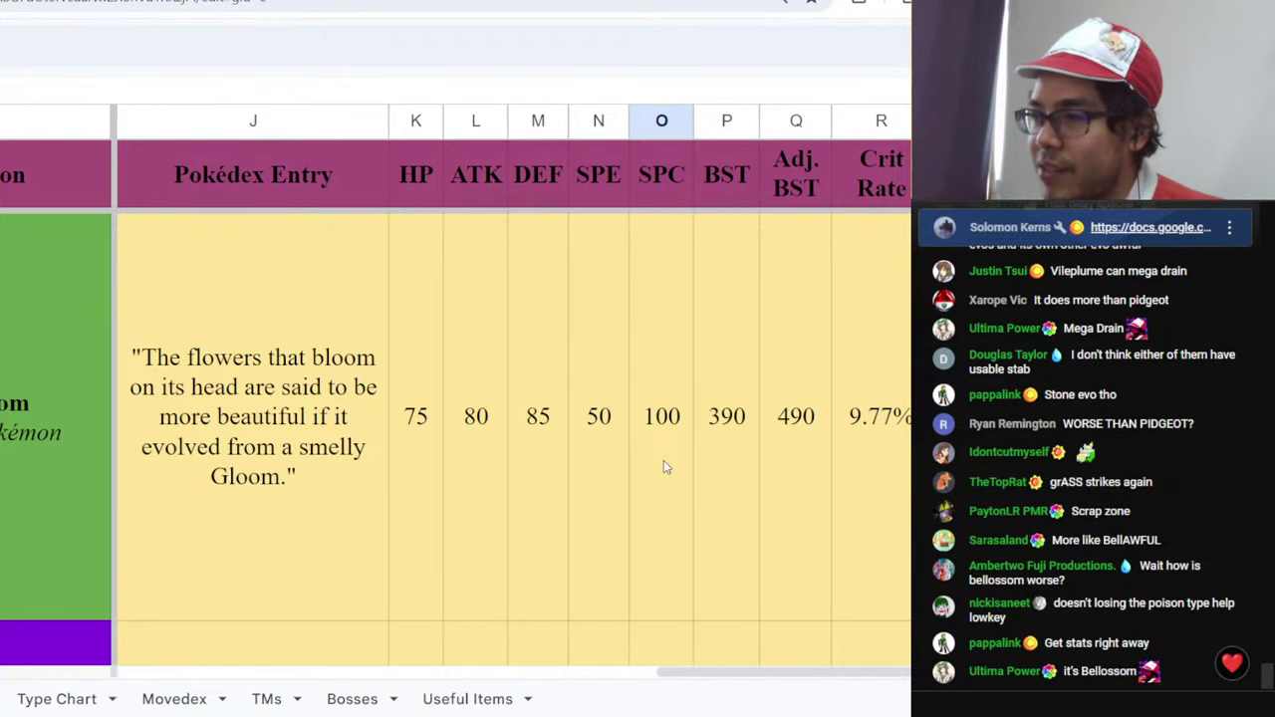
pyautogui.scroll(1, 663, 455)
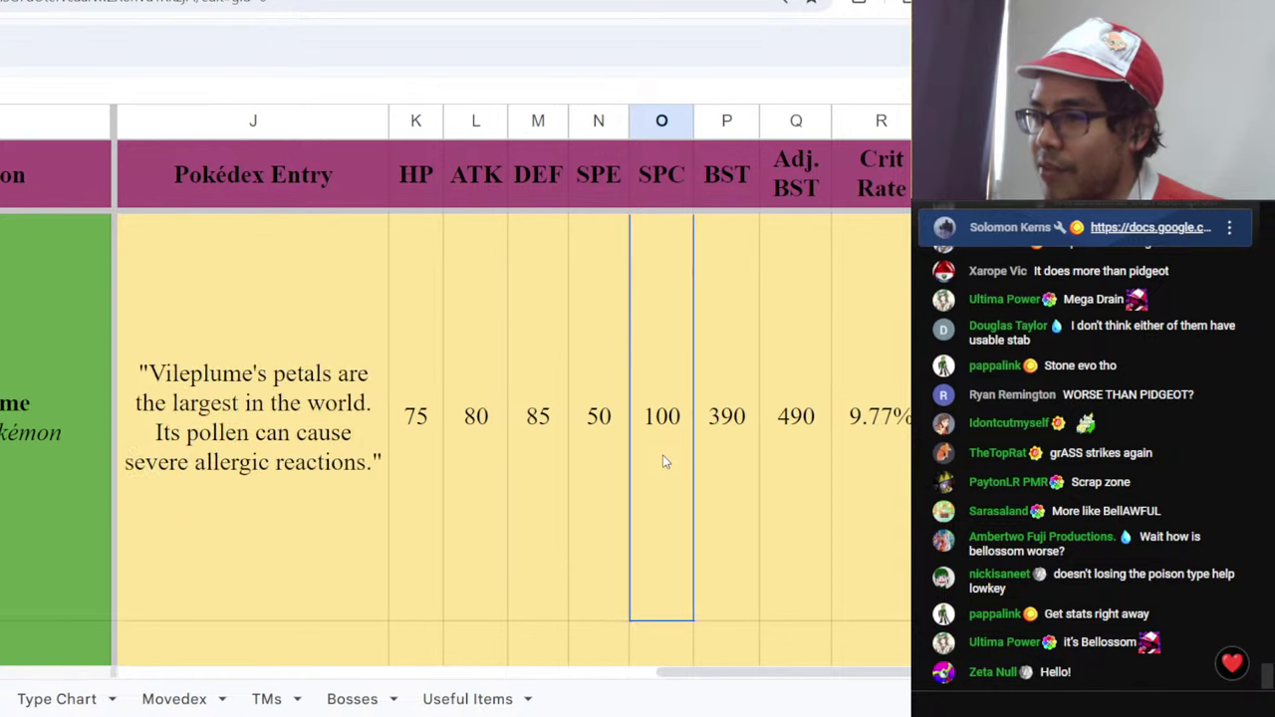
pyautogui.scroll(-1, 663, 461)
pyautogui.scroll(1, 663, 461)
pyautogui.scroll(-1, 663, 461)
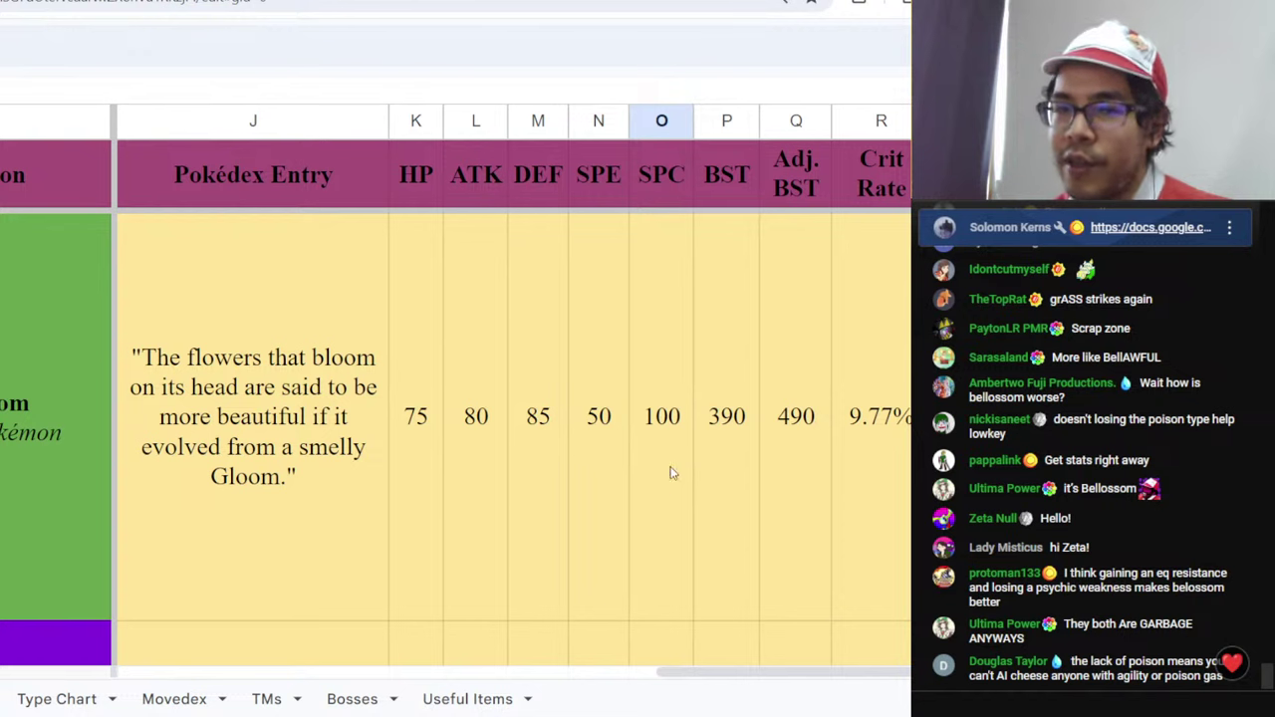
pyautogui.click(484, 462)
# - Return to the full-screen TierMaker list and insert Victreebel seventh in tier B
pyautogui.click(564, 2)
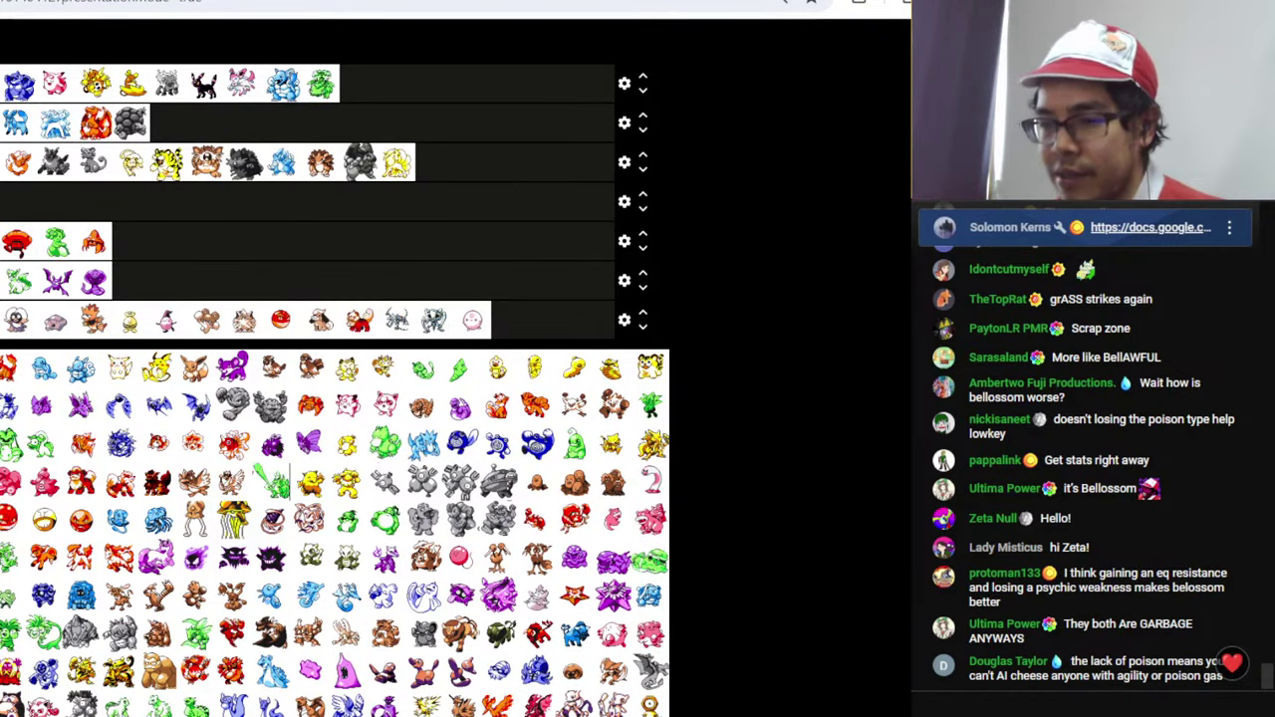
pyautogui.press('F11')
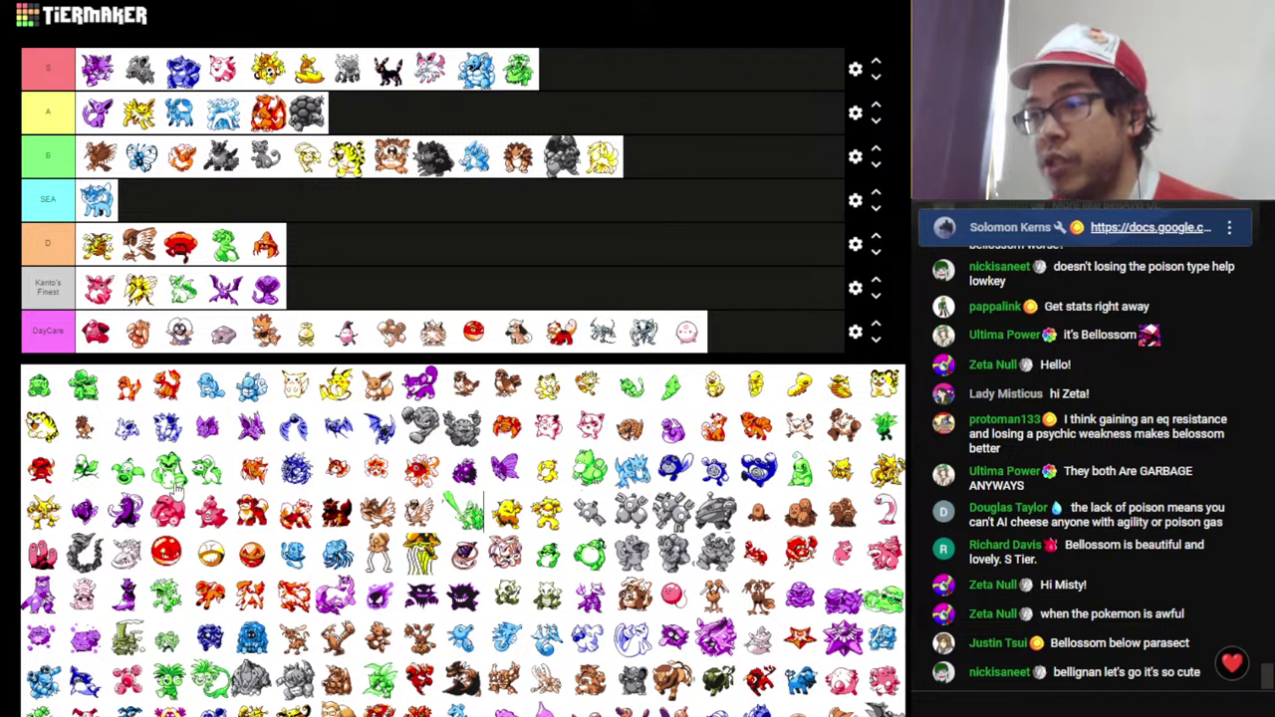
pyautogui.moveTo(175, 484); pyautogui.dragTo(359, 169)
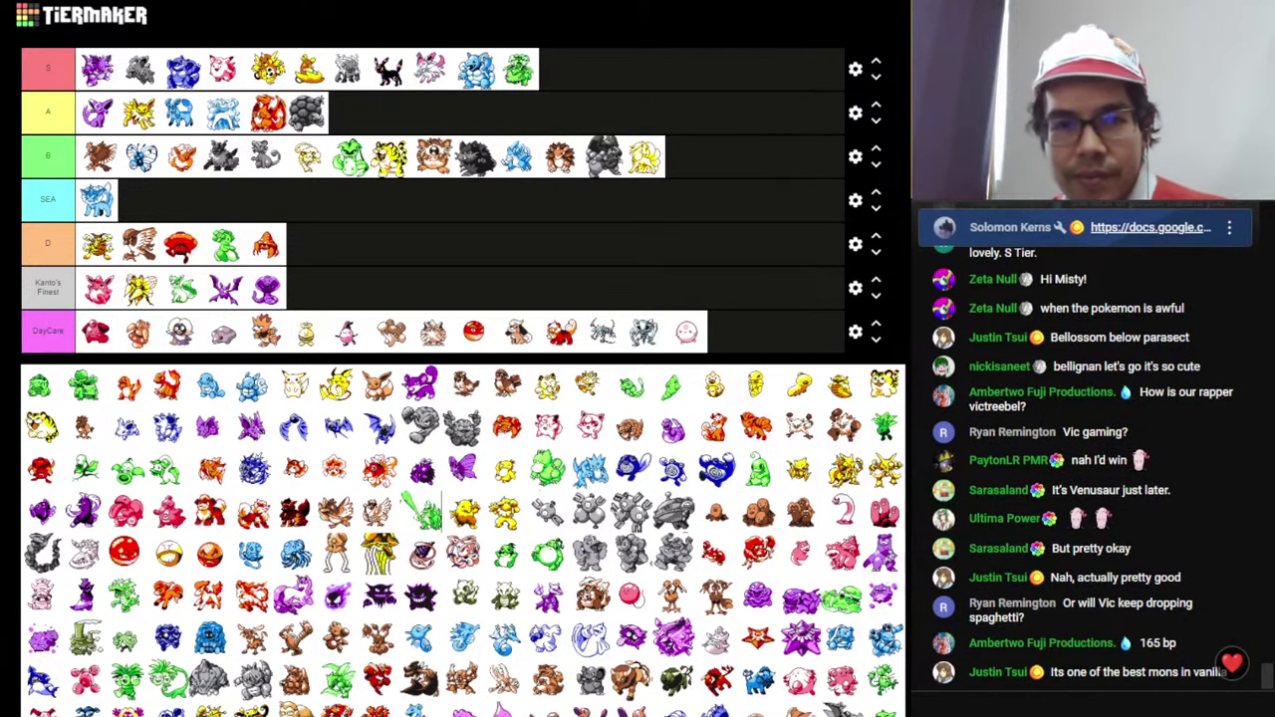
# - Look up Victreebel in the spreadsheet and review its Speed, Special and Attack stats
pyautogui.hotkey('alt', 'Tab')
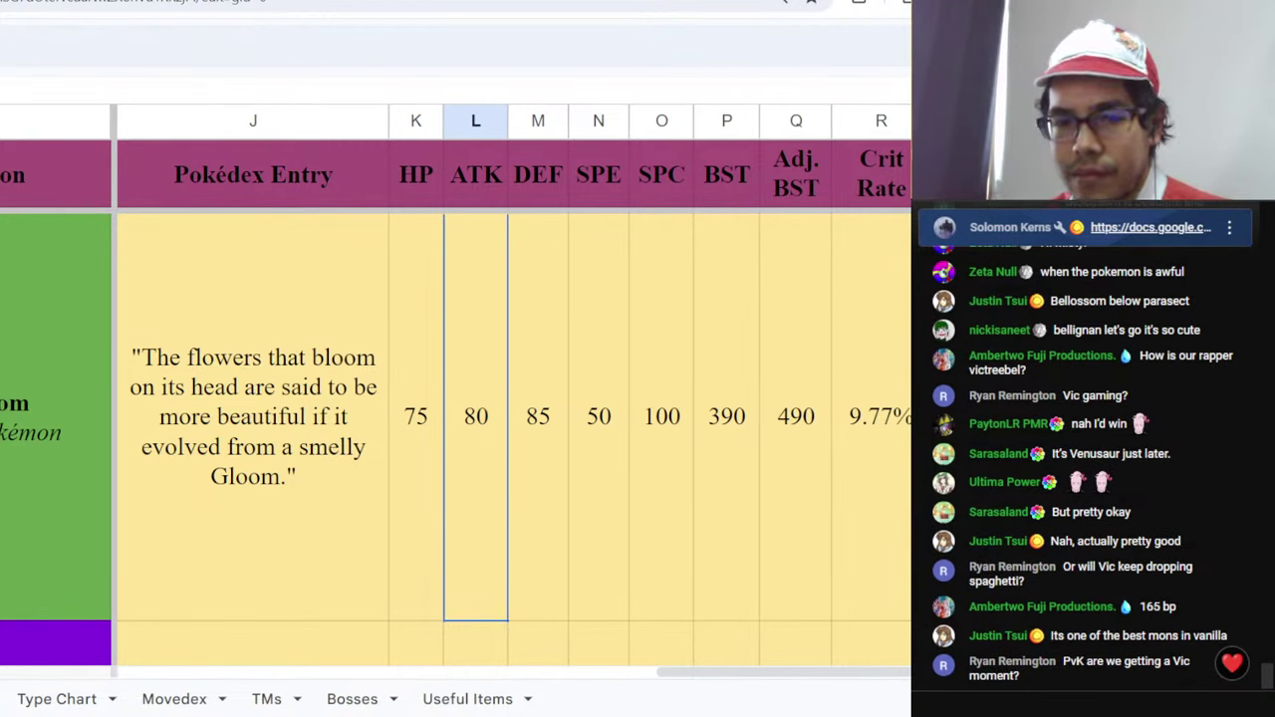
pyautogui.click(578, 470)
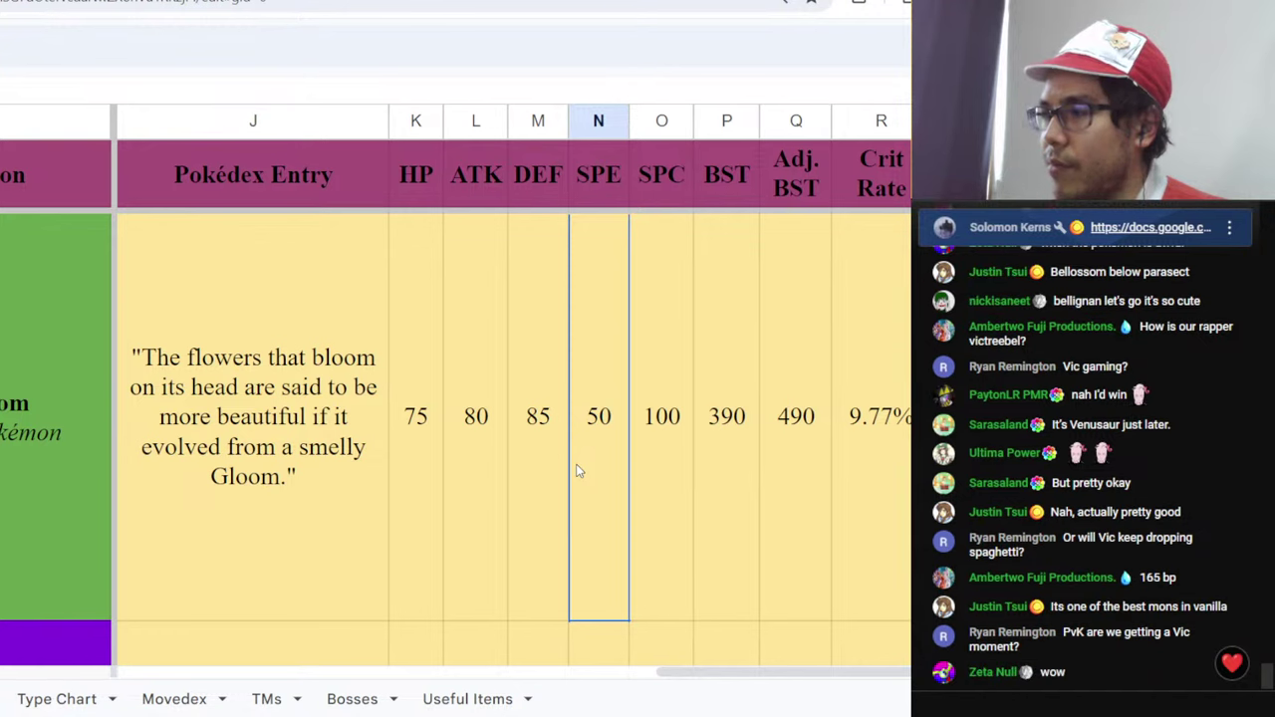
pyautogui.scroll(-1, 578, 470)
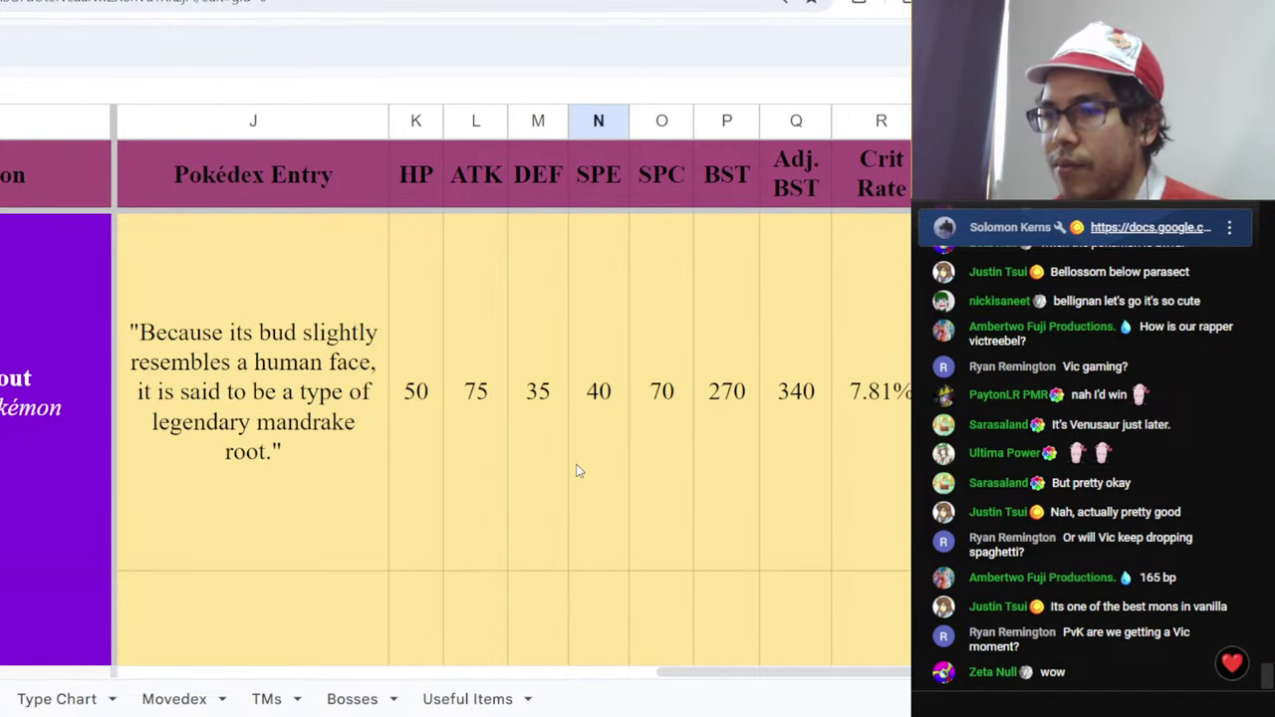
pyautogui.scroll(-2, 577, 470)
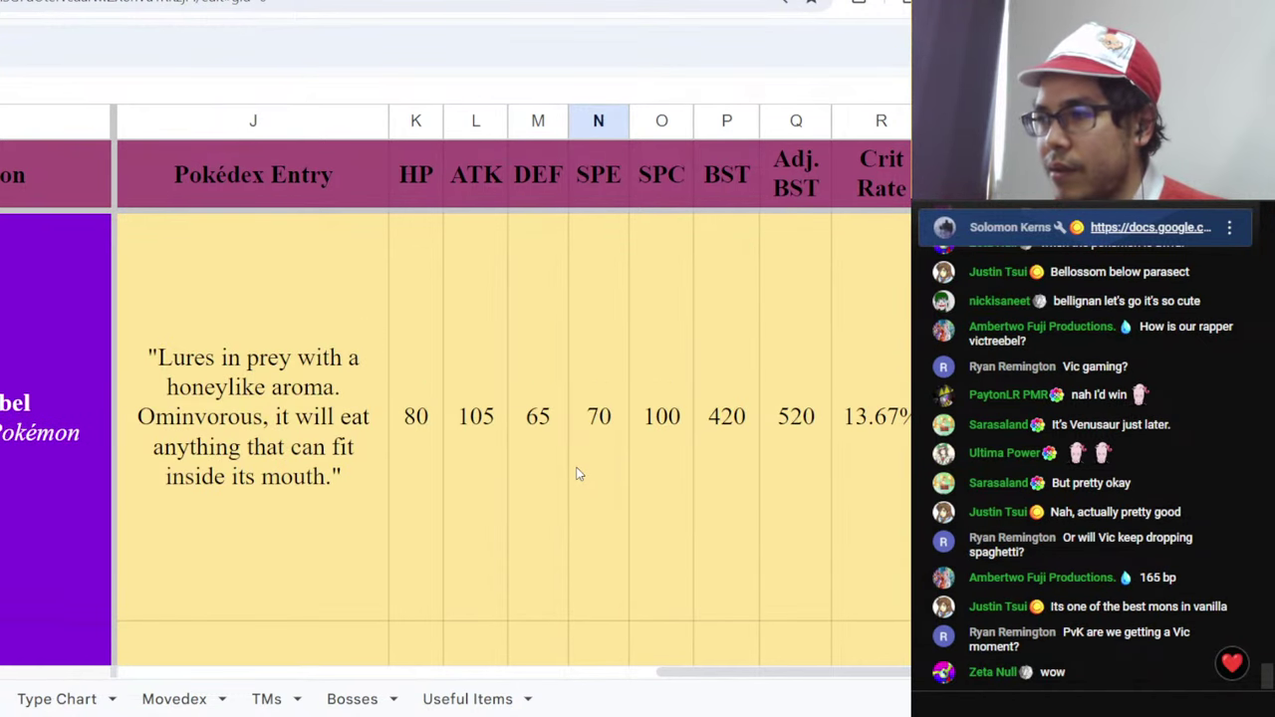
pyautogui.click(579, 470)
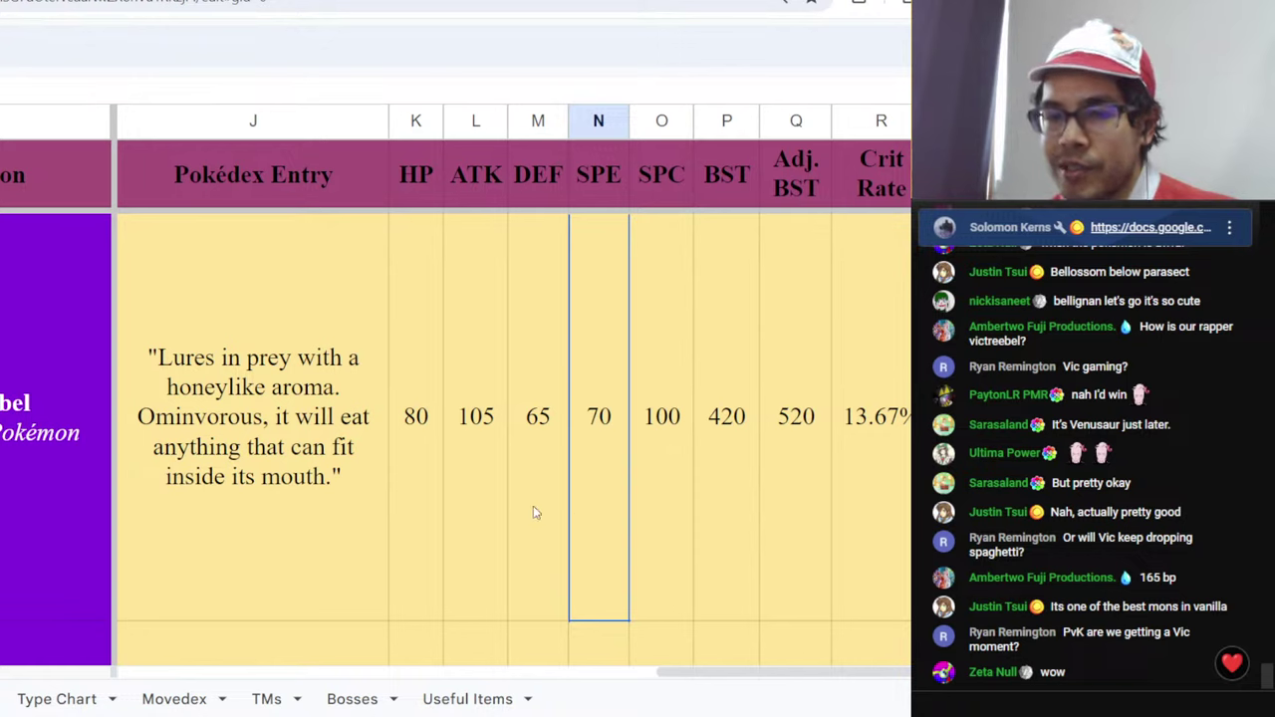
pyautogui.click(649, 512)
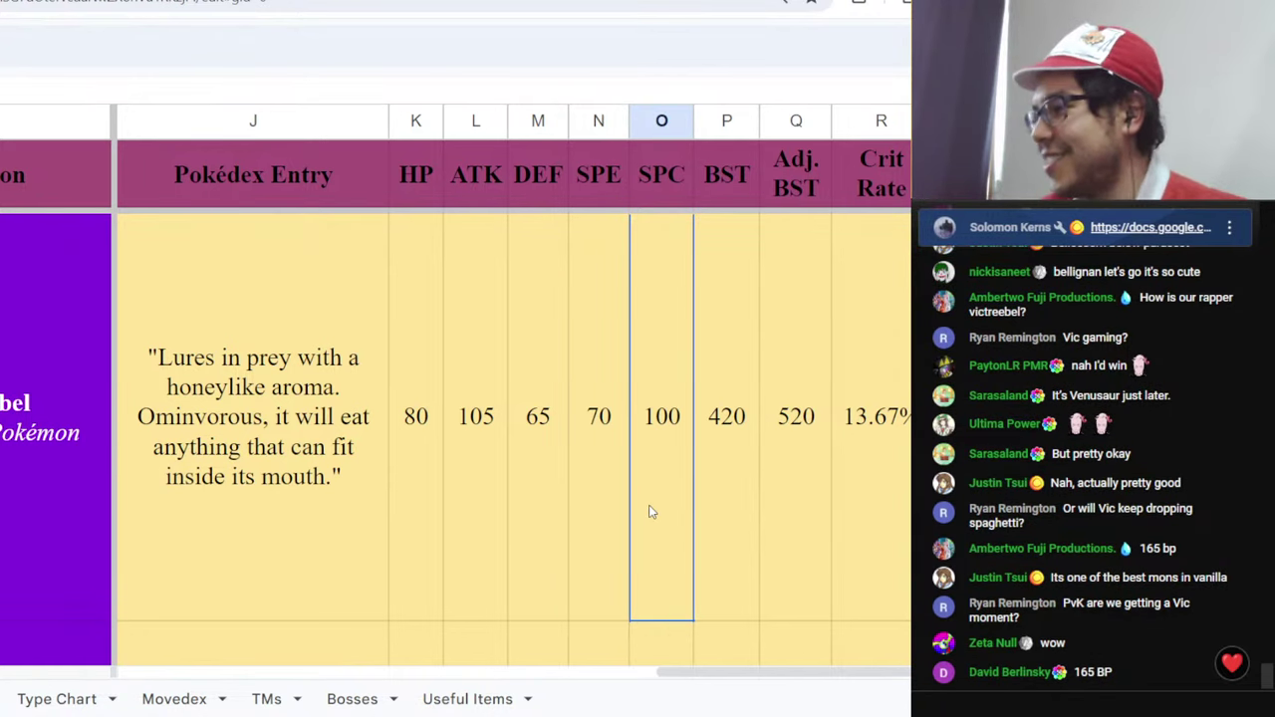
pyautogui.click(586, 459)
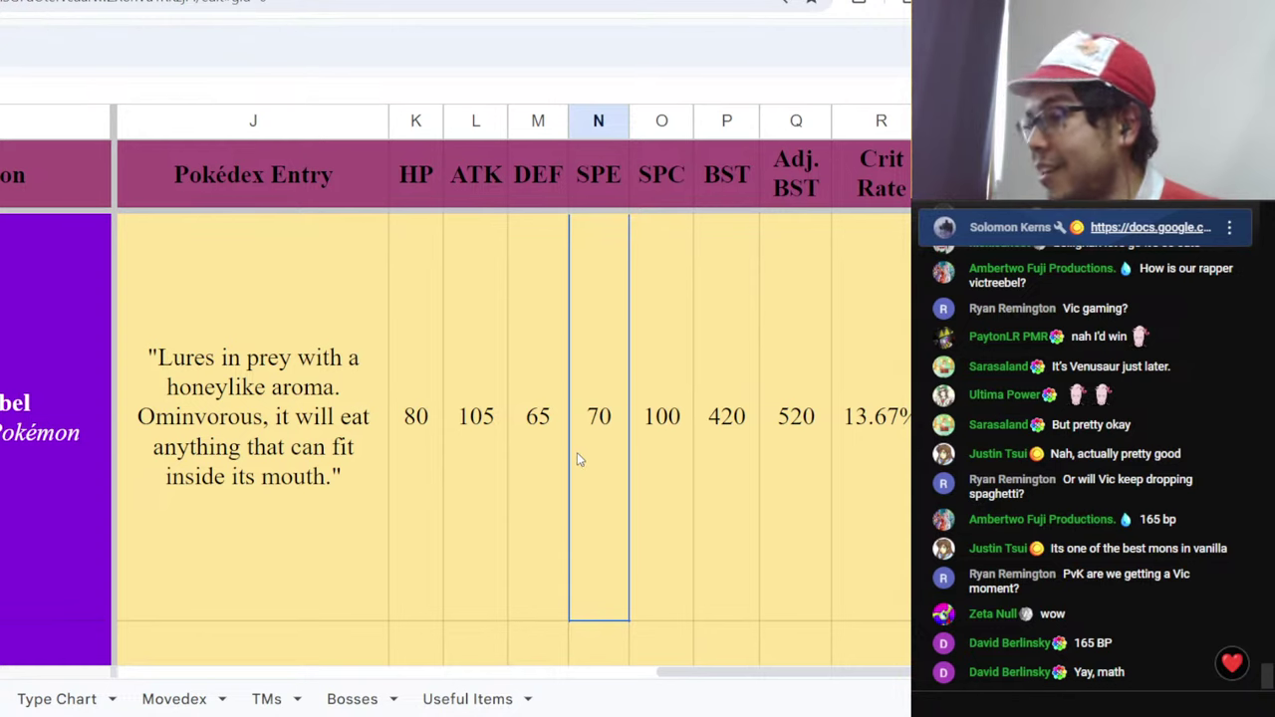
pyautogui.click(479, 458)
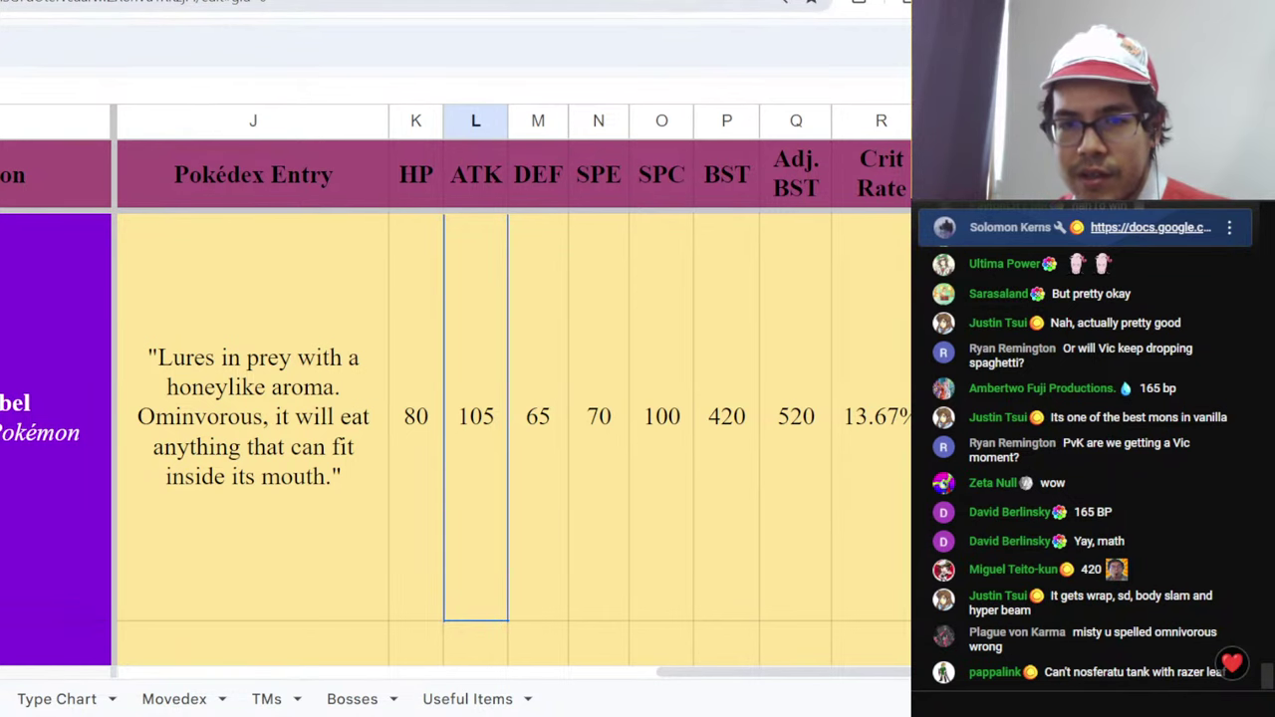
# - Switch back to the full-screen TierMaker list and place Bellignan at the end of tier A
pyautogui.click(549, 2)
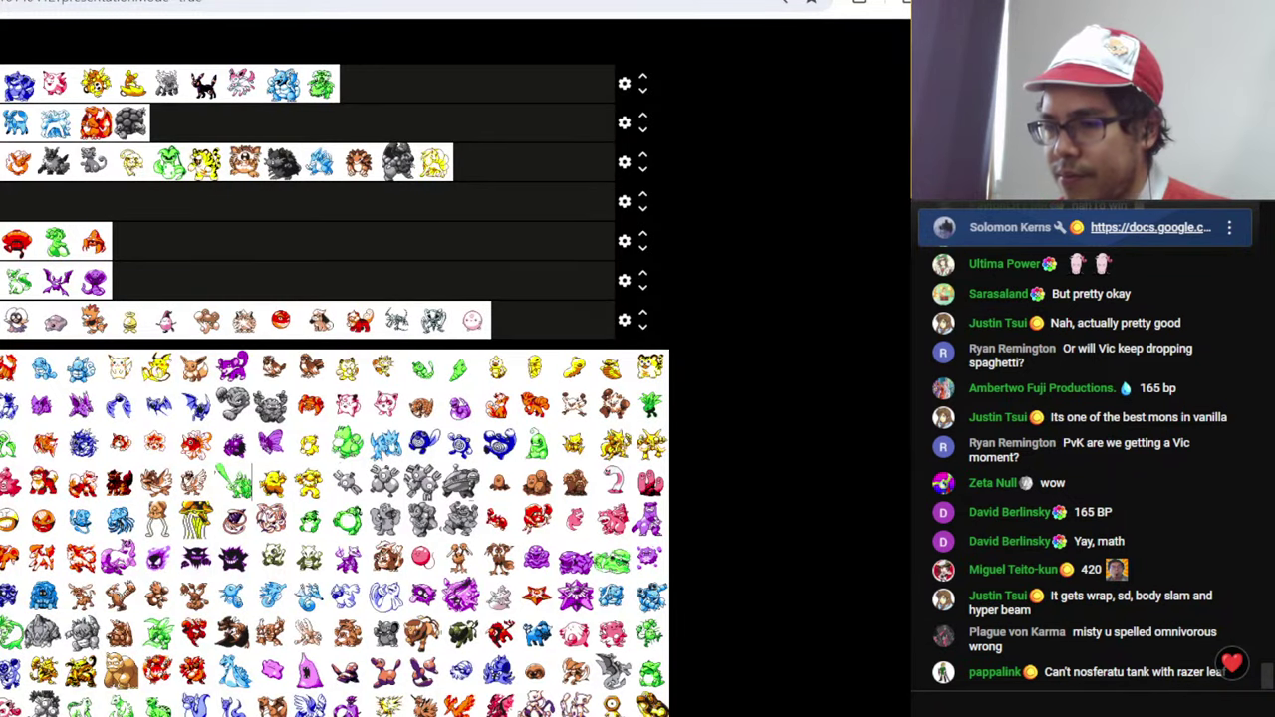
pyautogui.press('F11')
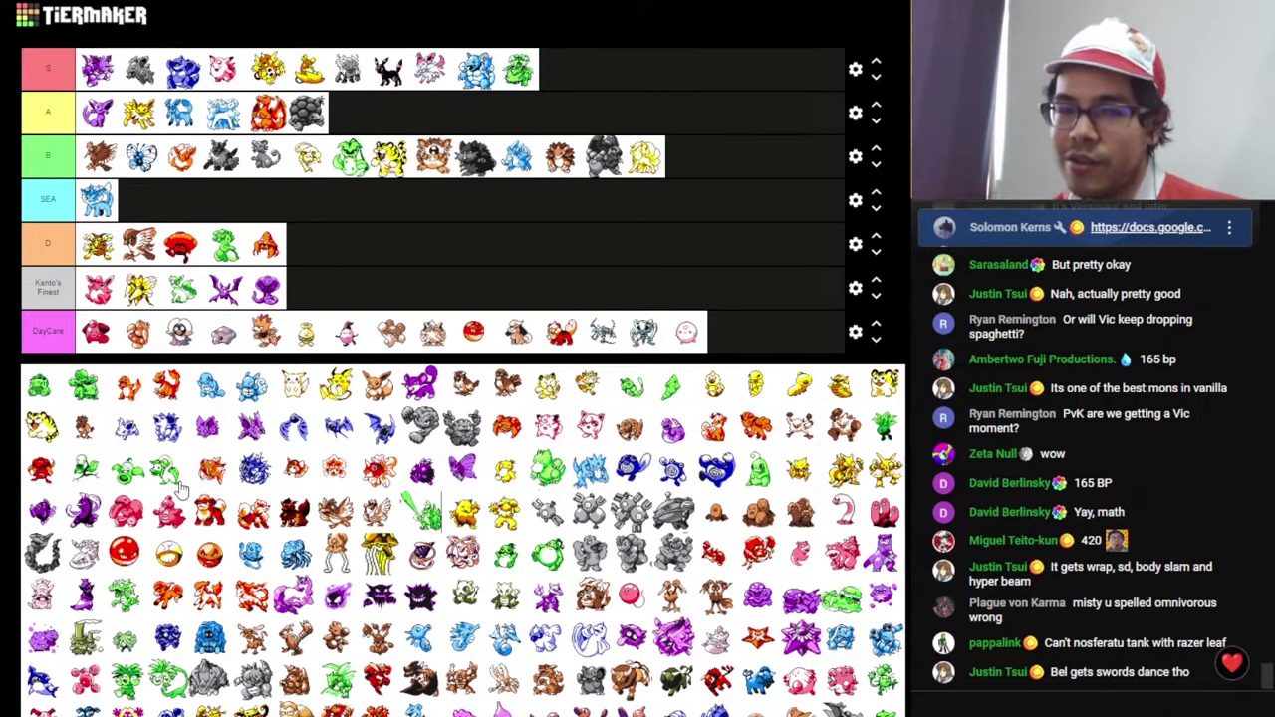
pyautogui.moveTo(179, 489); pyautogui.dragTo(402, 117)
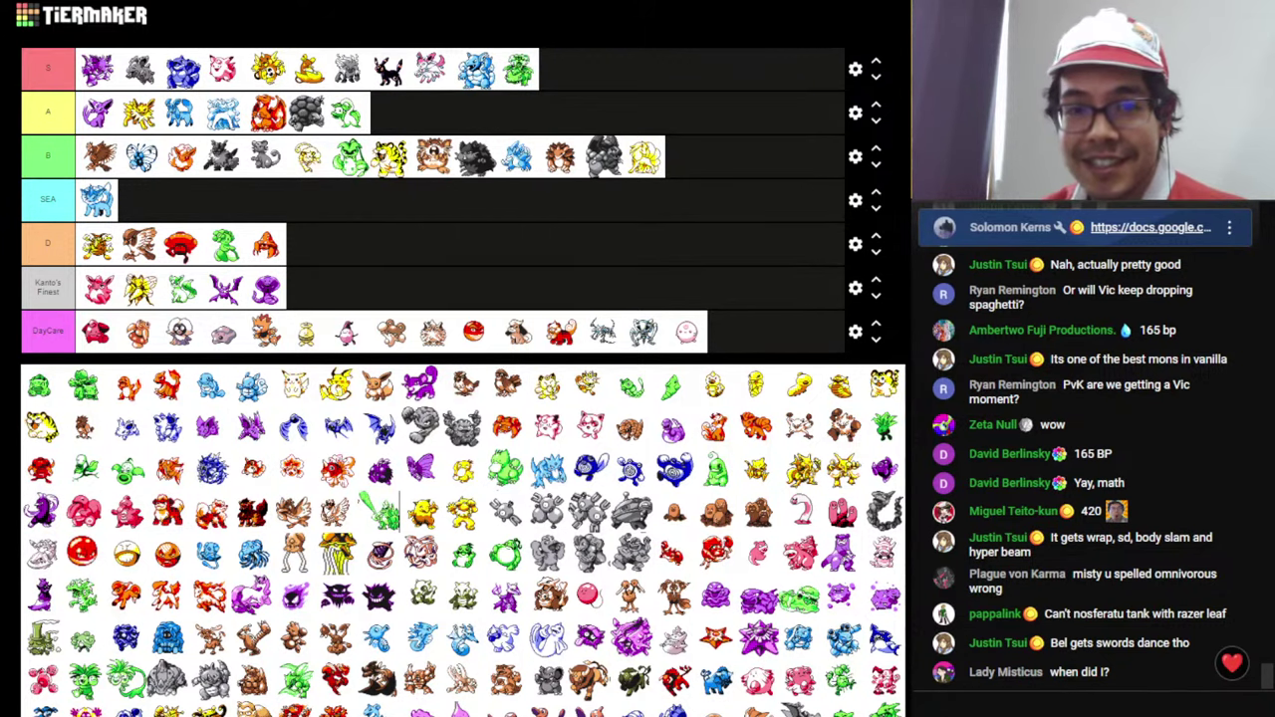
# - Look up Bellignan in the spreadsheet and review its Attack, Defense, Speed, Special and base stat total
pyautogui.hotkey('ctrl', 'Tab')
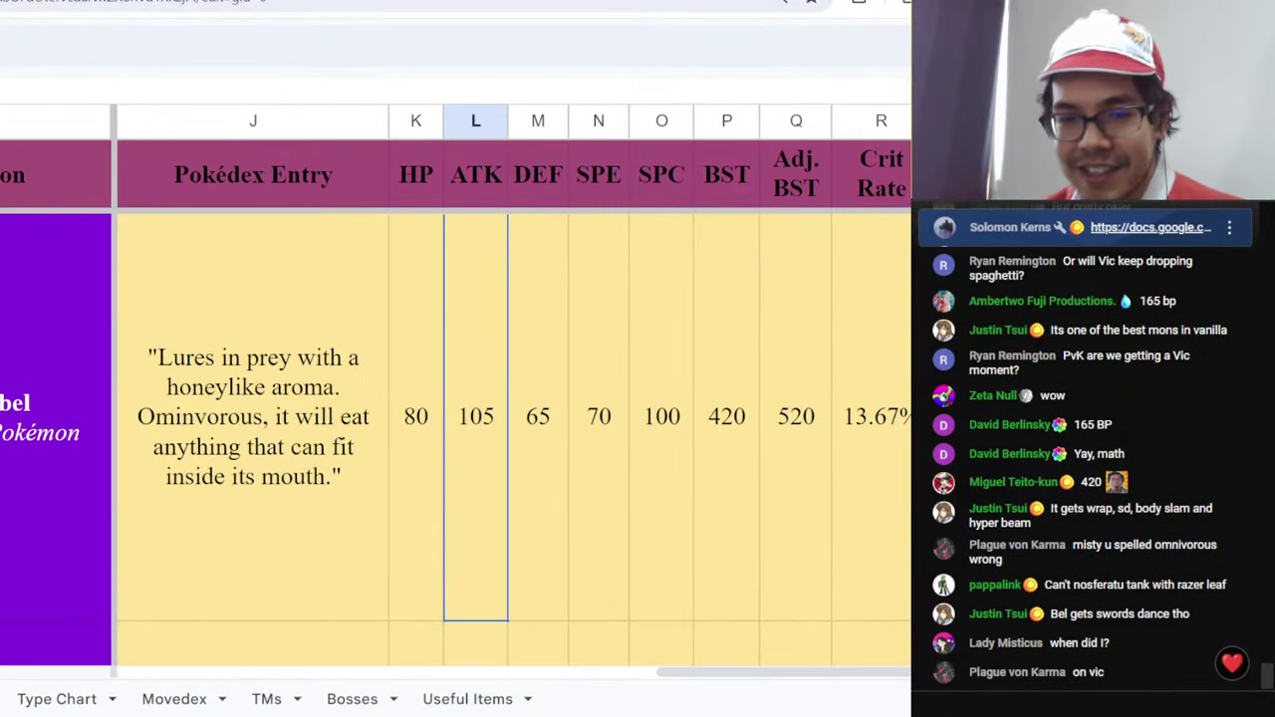
pyautogui.scroll(-1, 628, 498)
pyautogui.click(628, 523)
pyautogui.click(475, 447)
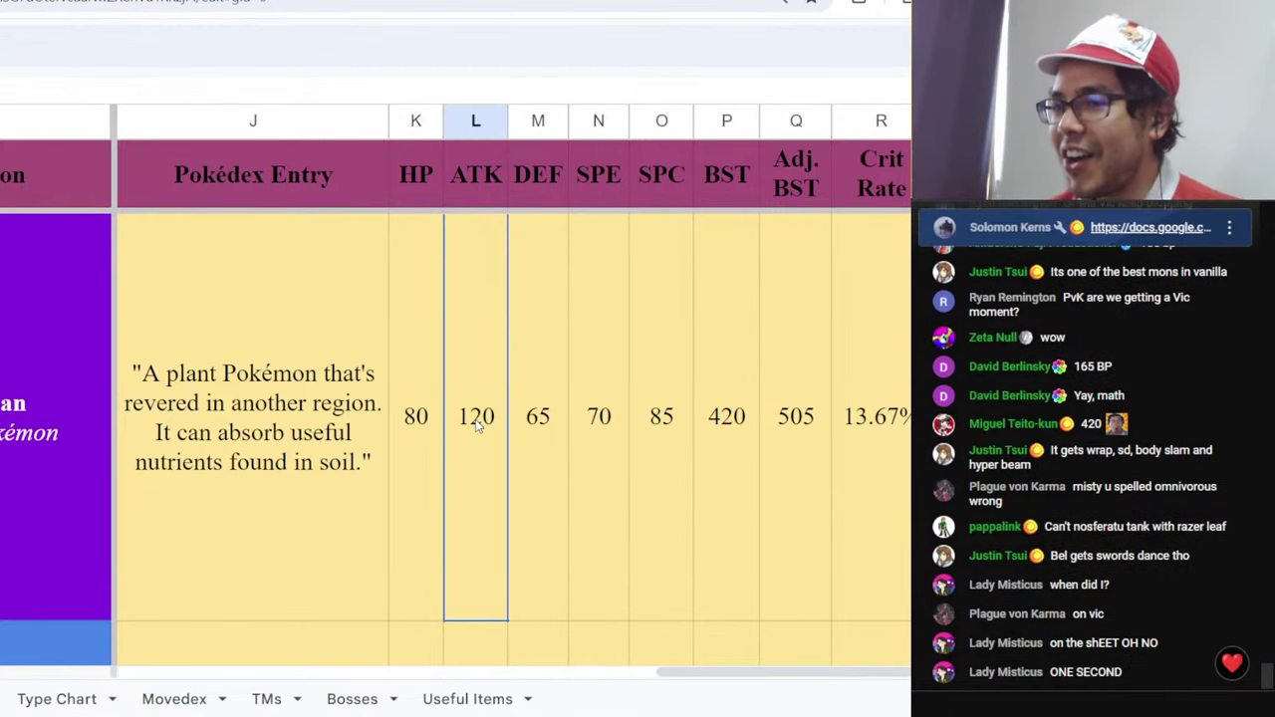
pyautogui.click(711, 435)
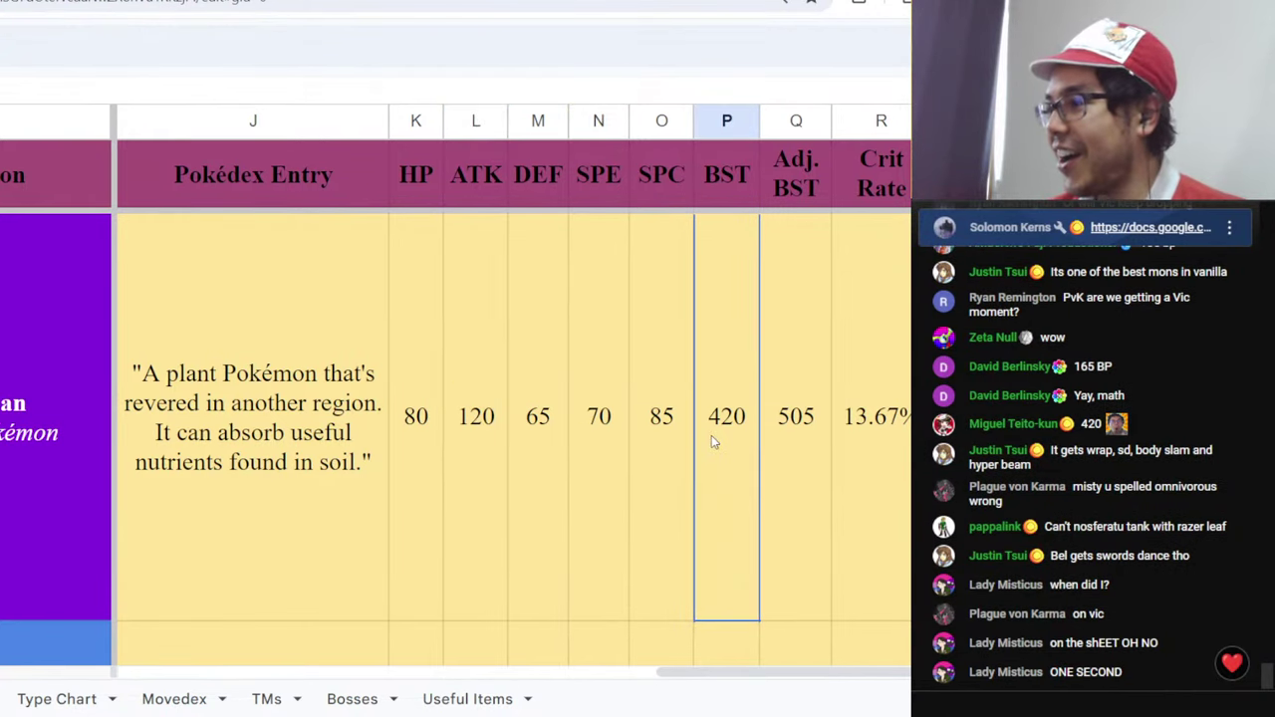
pyautogui.click(663, 449)
pyautogui.click(599, 464)
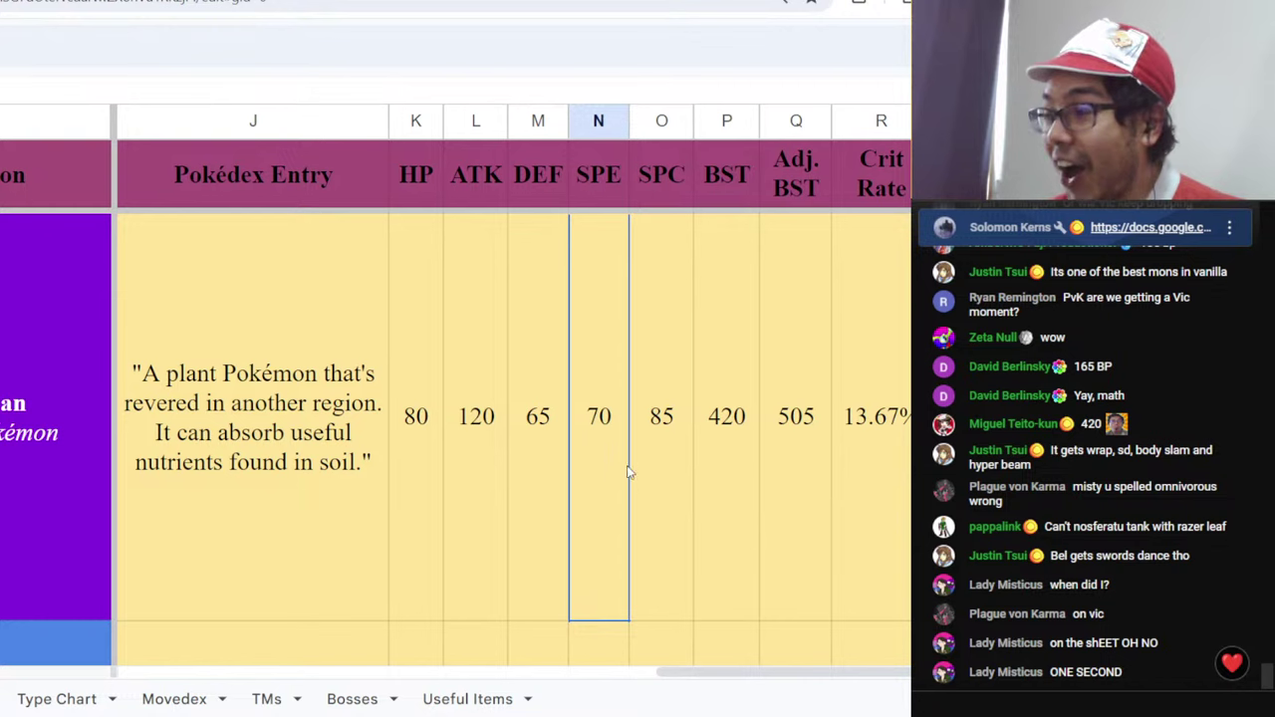
pyautogui.click(665, 459)
pyautogui.click(738, 504)
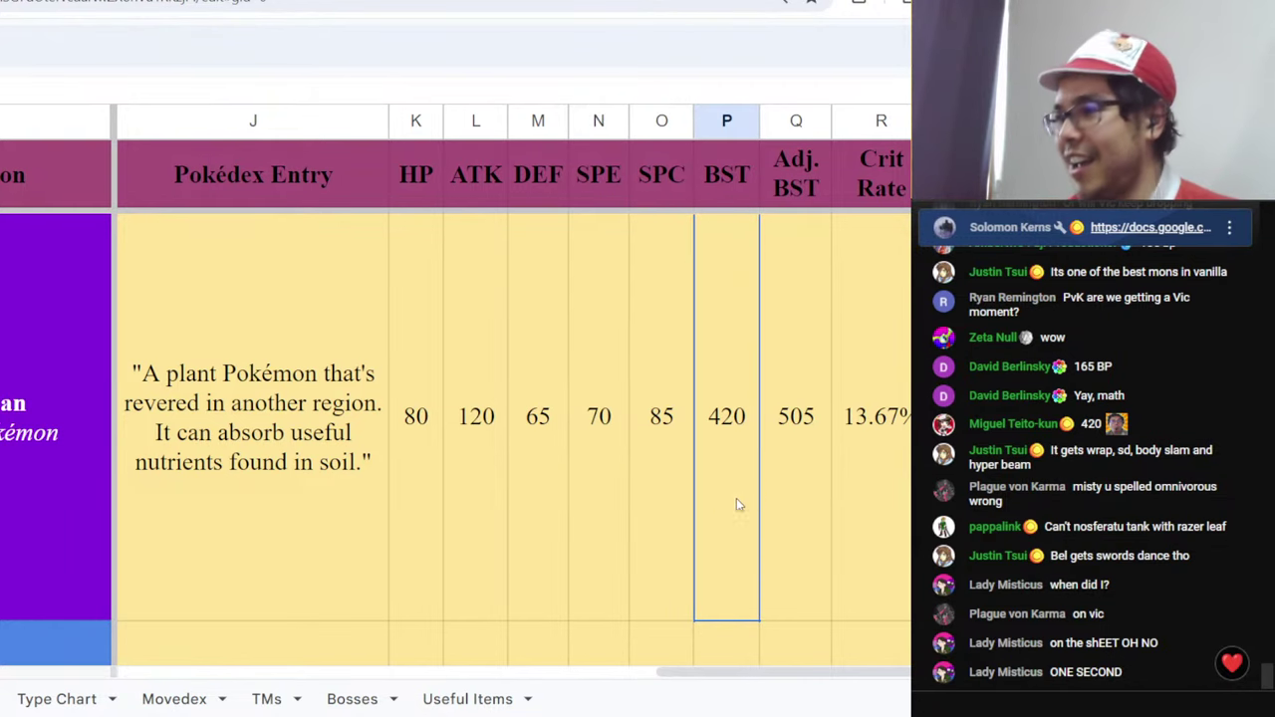
pyautogui.click(667, 515)
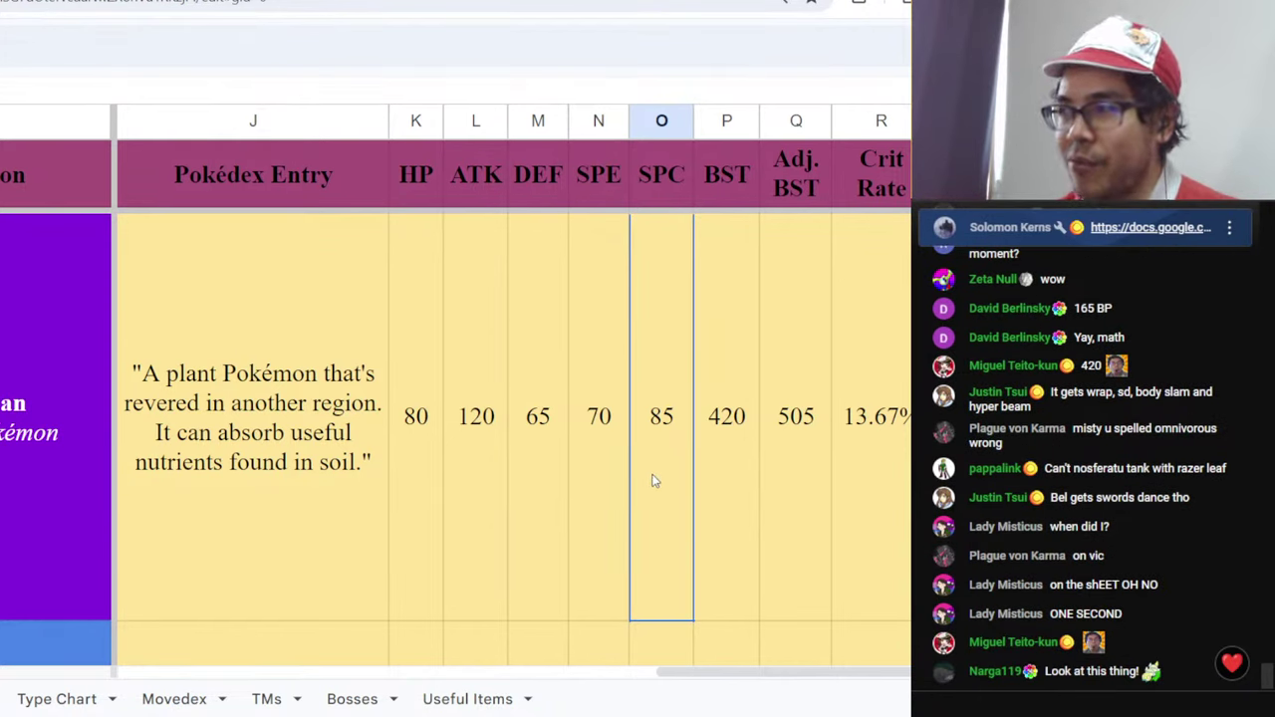
pyautogui.click(479, 459)
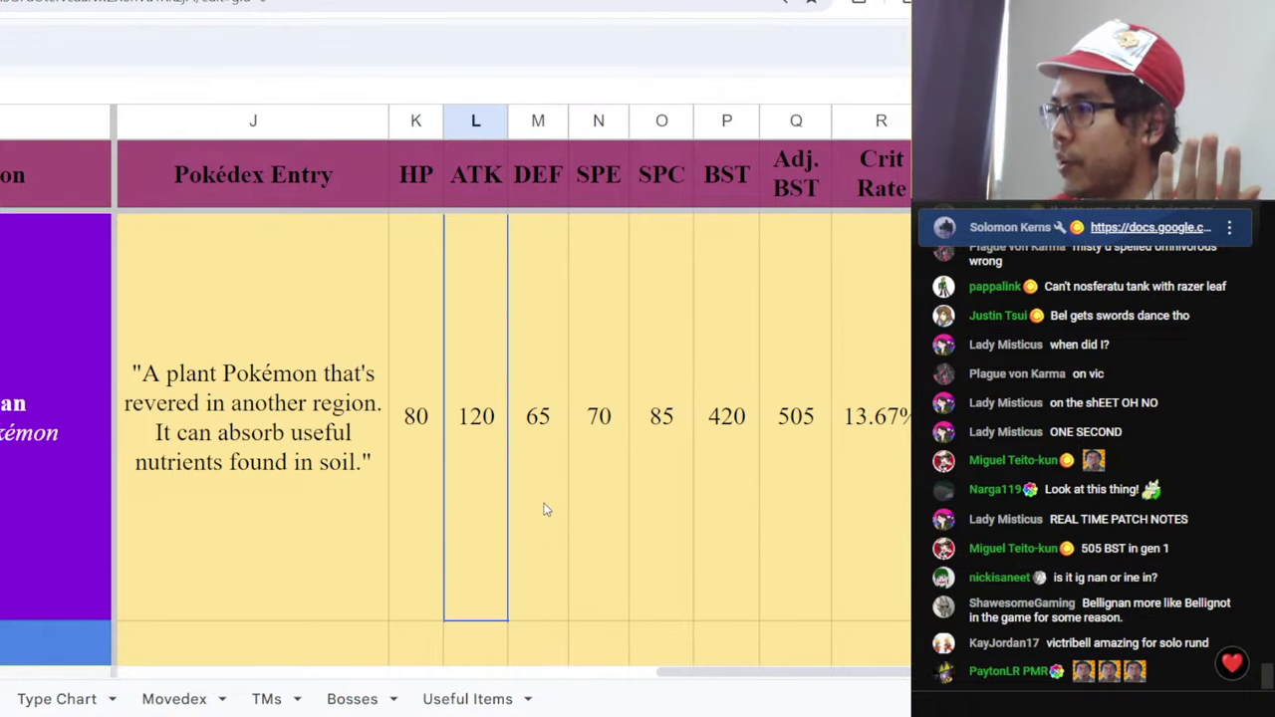
pyautogui.click(456, 505)
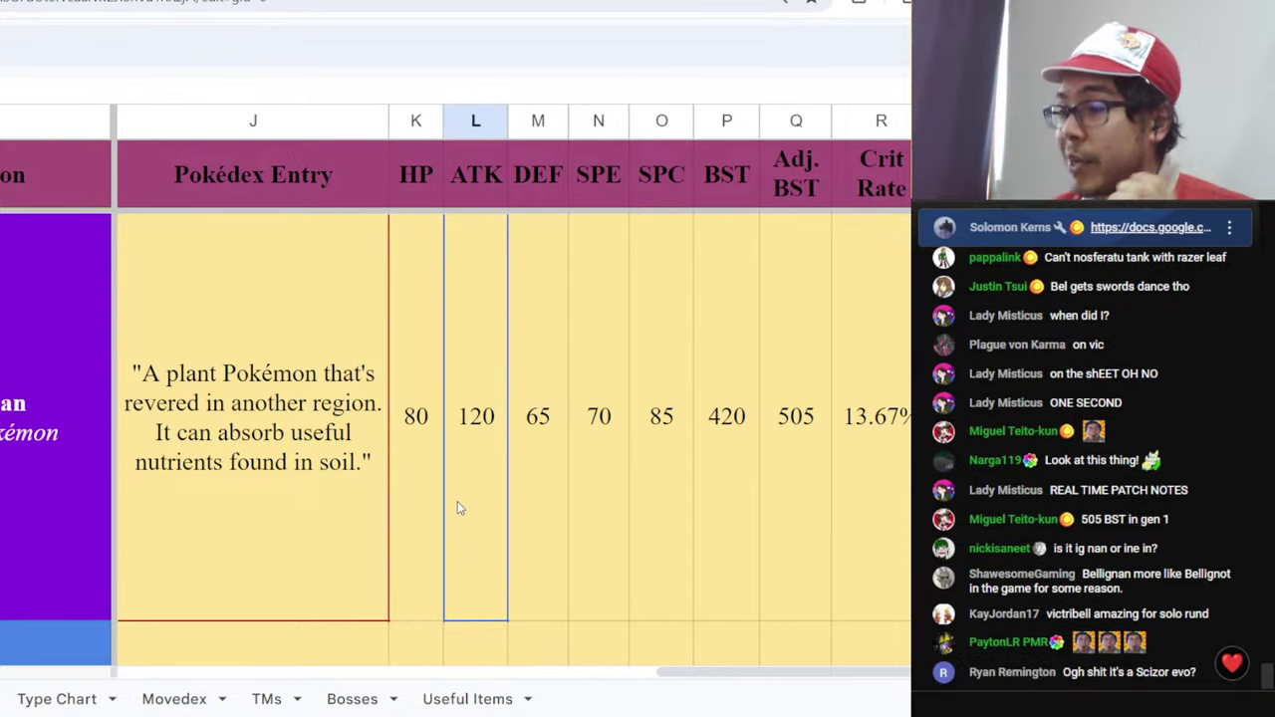
pyautogui.click(551, 498)
pyautogui.click(456, 511)
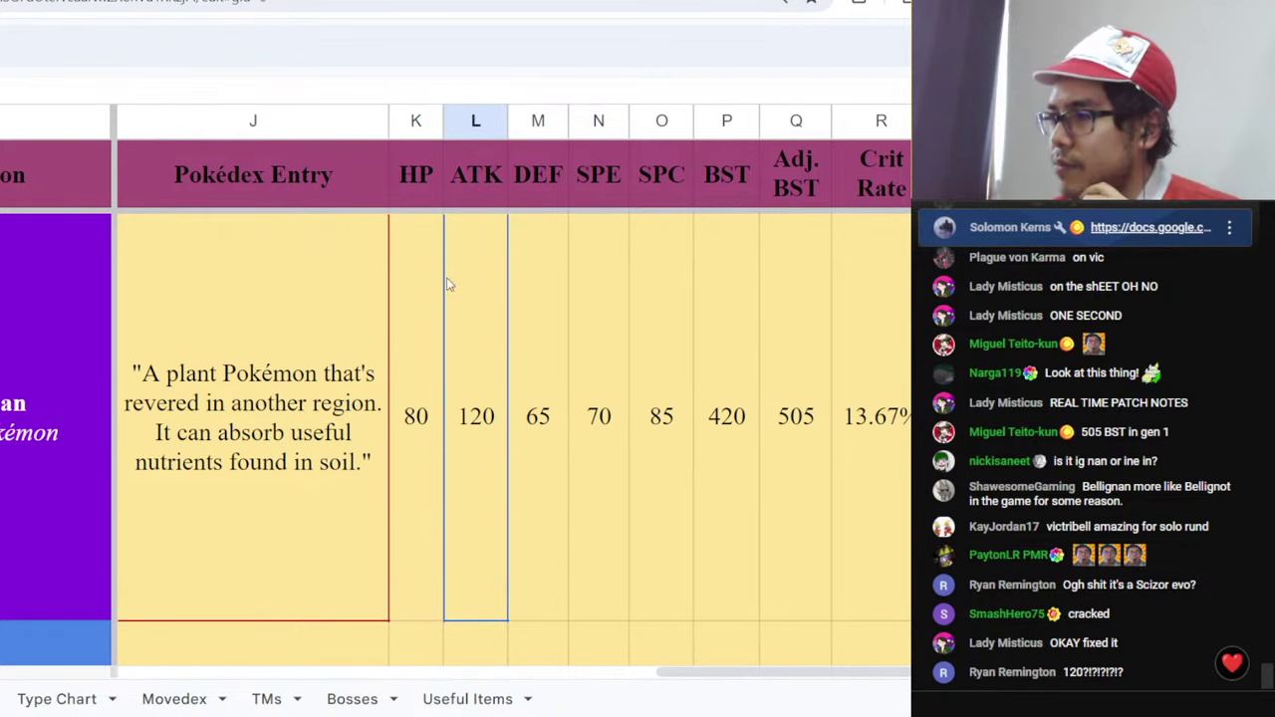
pyautogui.click(604, 477)
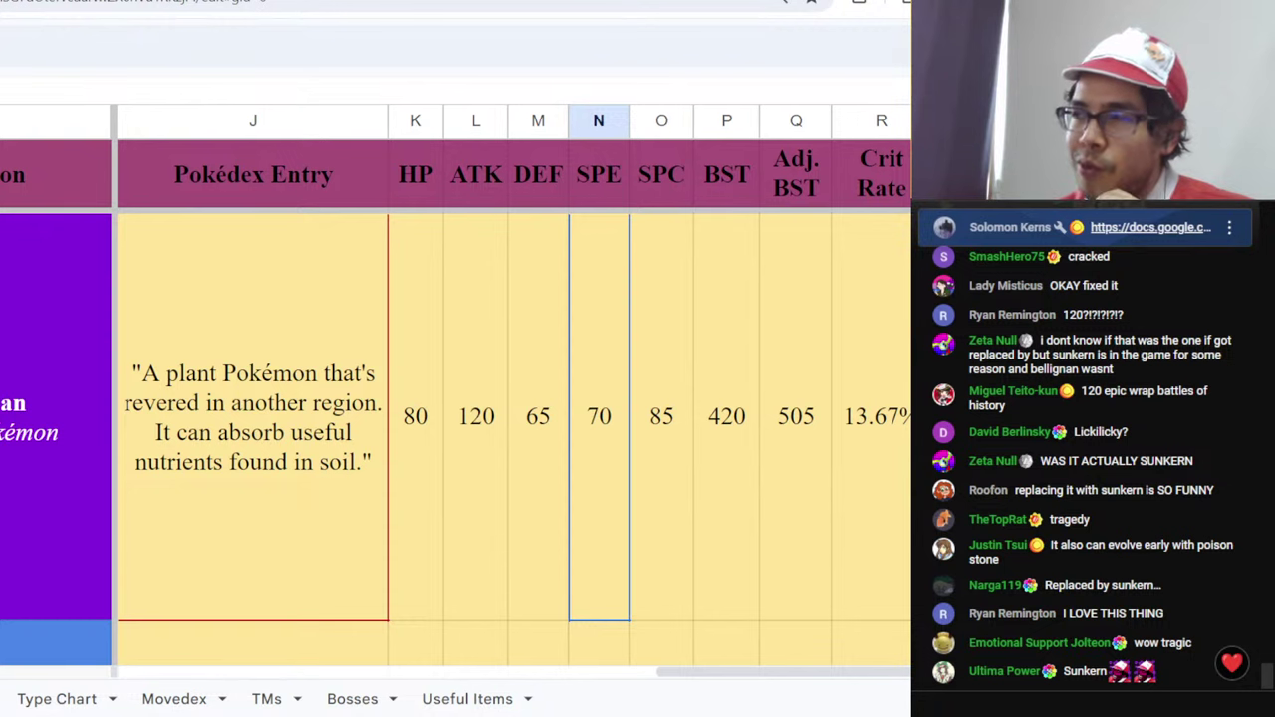
# - Return to the TierMaker list and place Gyarados last in tier B and Seaking second in tier SEA
pyautogui.hotkey('ctrl', 'Tab')
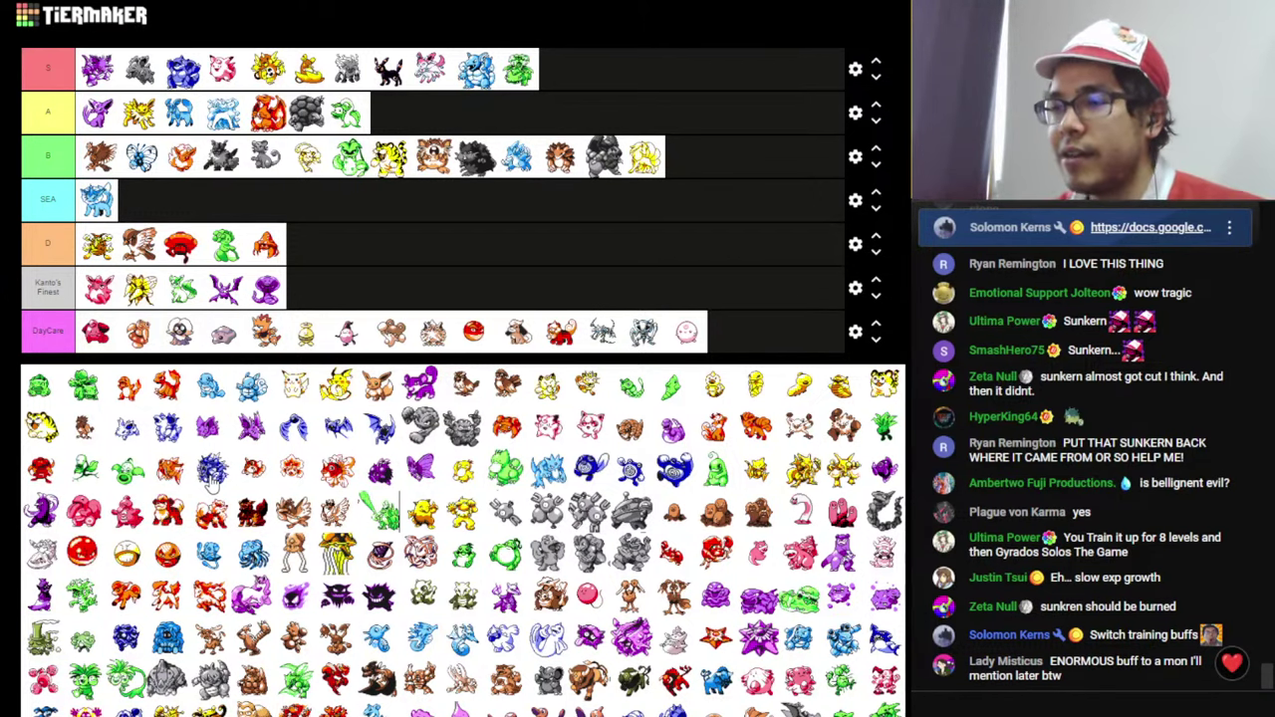
pyautogui.moveTo(212, 476); pyautogui.dragTo(738, 179)
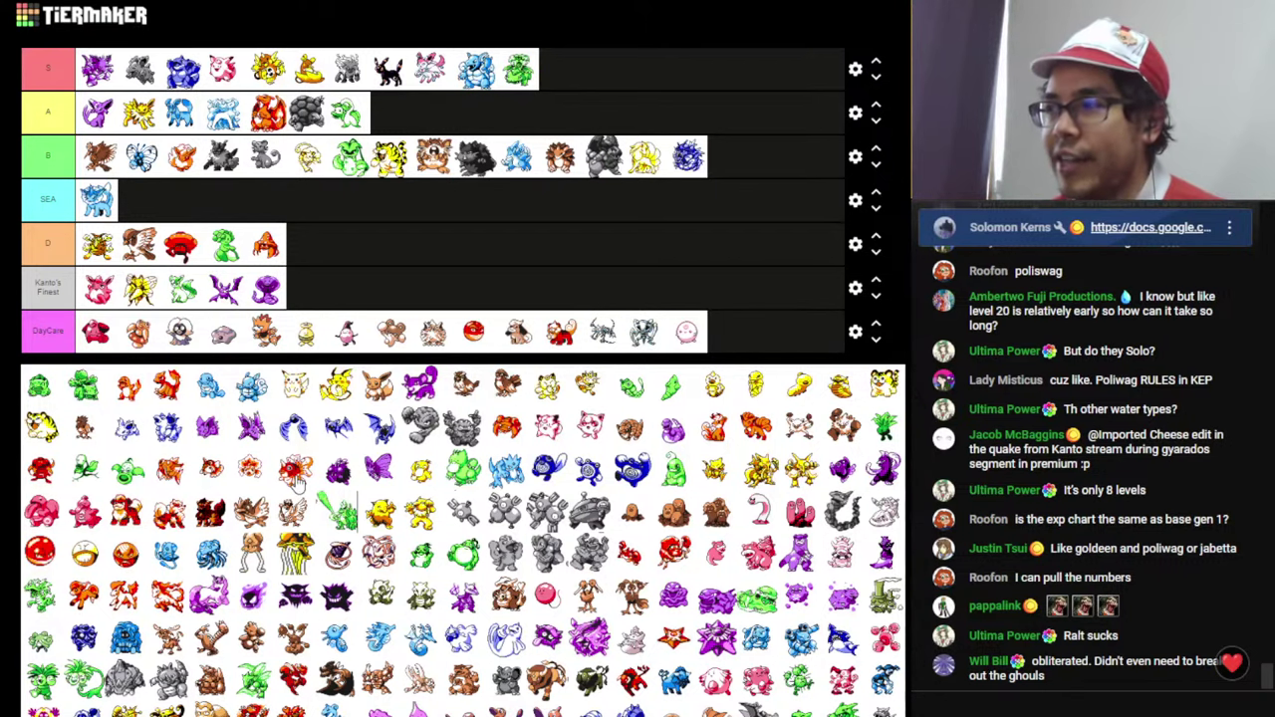
pyautogui.moveTo(295, 480); pyautogui.dragTo(249, 221)
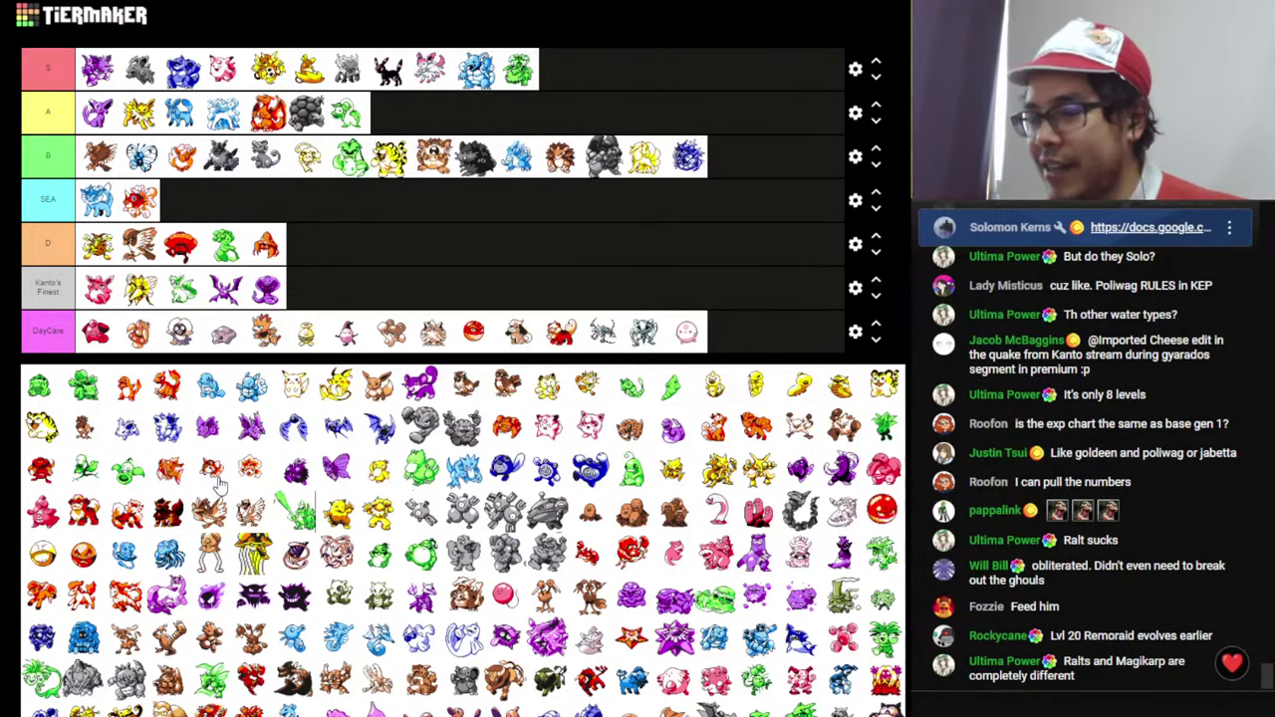
# - Look up Orfry in the spreadsheet and review its stats, typing, fishing locations and method of evolution
pyautogui.hotkey('alt', 'Tab')
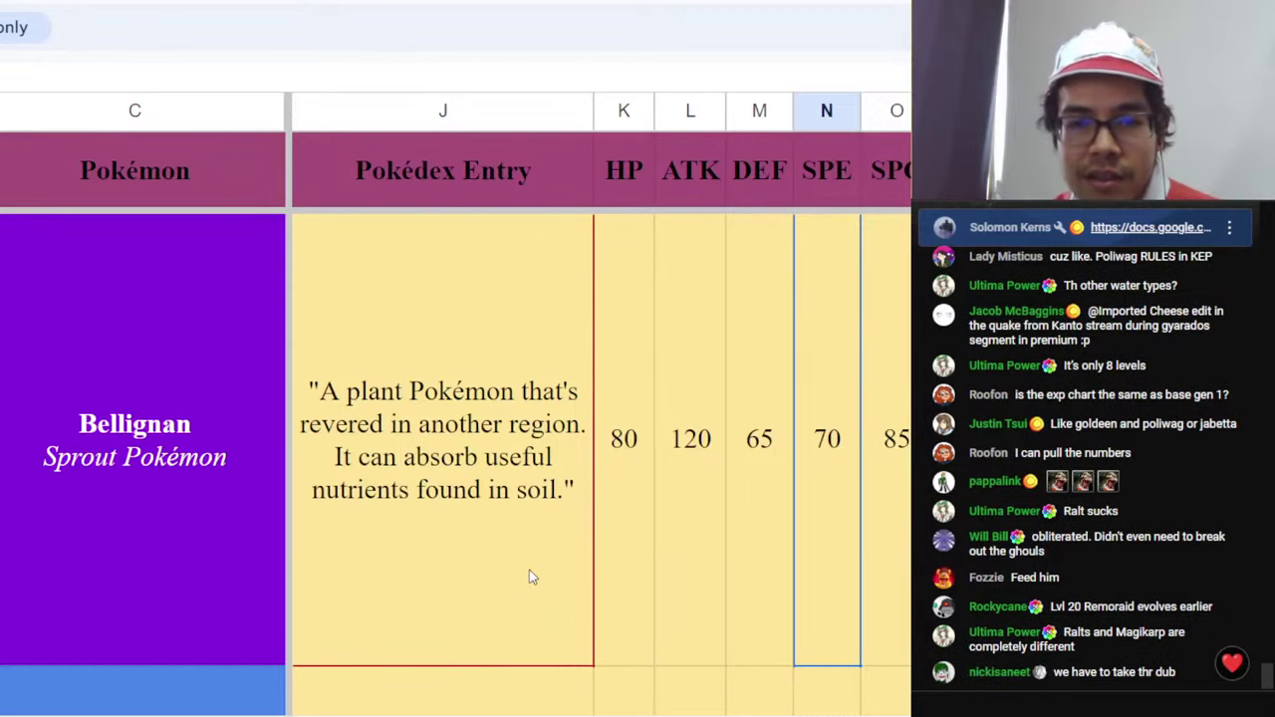
pyautogui.scroll(-2, 529, 569)
pyautogui.scroll(-2, 529, 578)
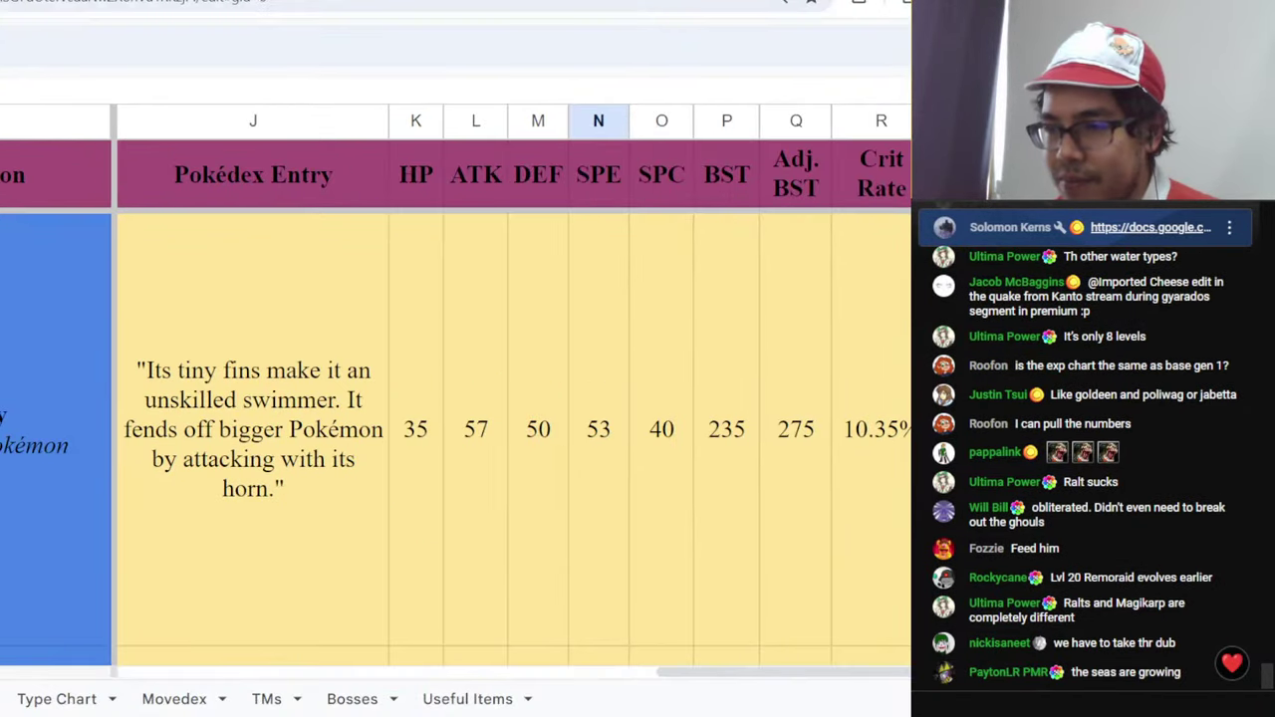
pyautogui.click(292, 673)
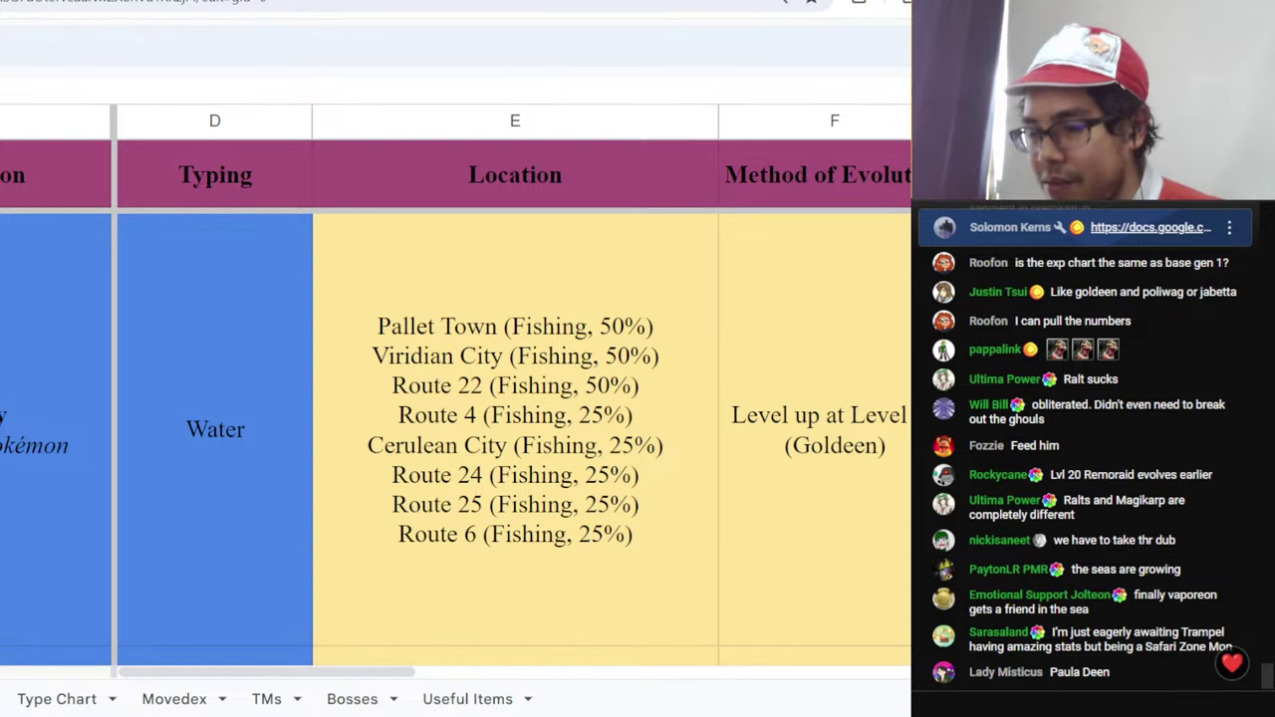
pyautogui.hscroll(-6, 456, 398)
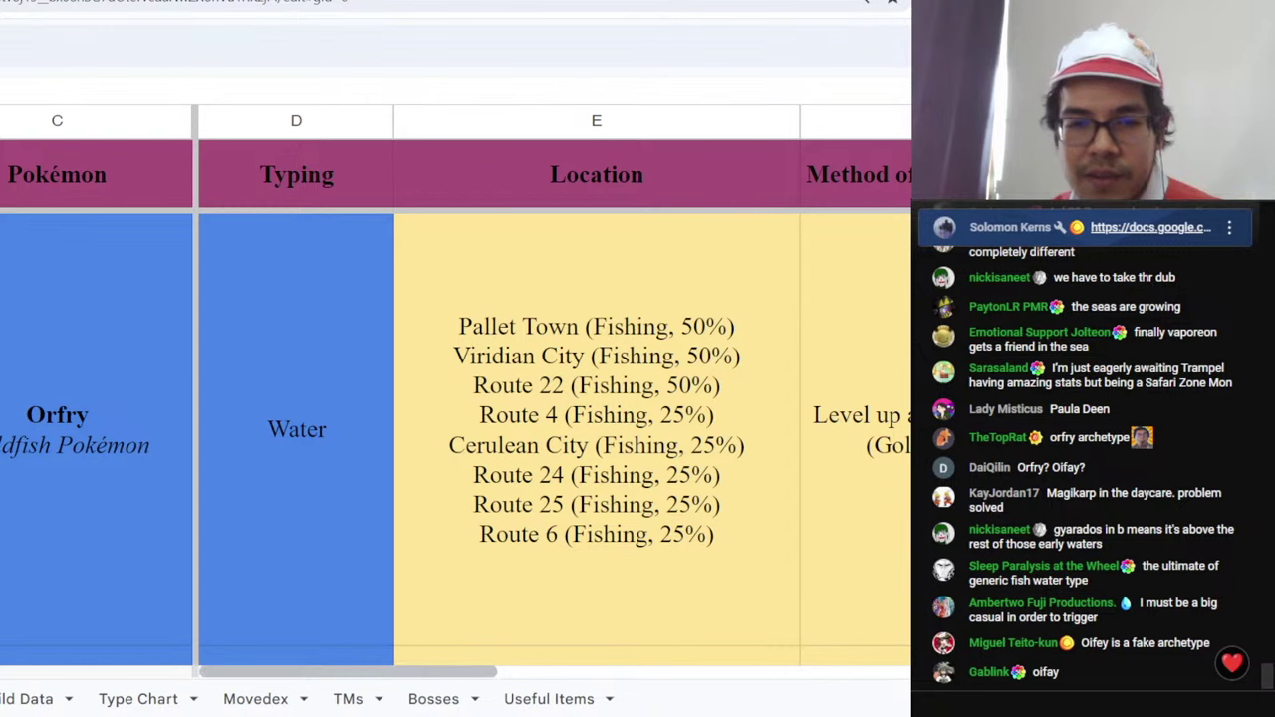
pyautogui.moveTo(214, 673); pyautogui.dragTo(339, 672)
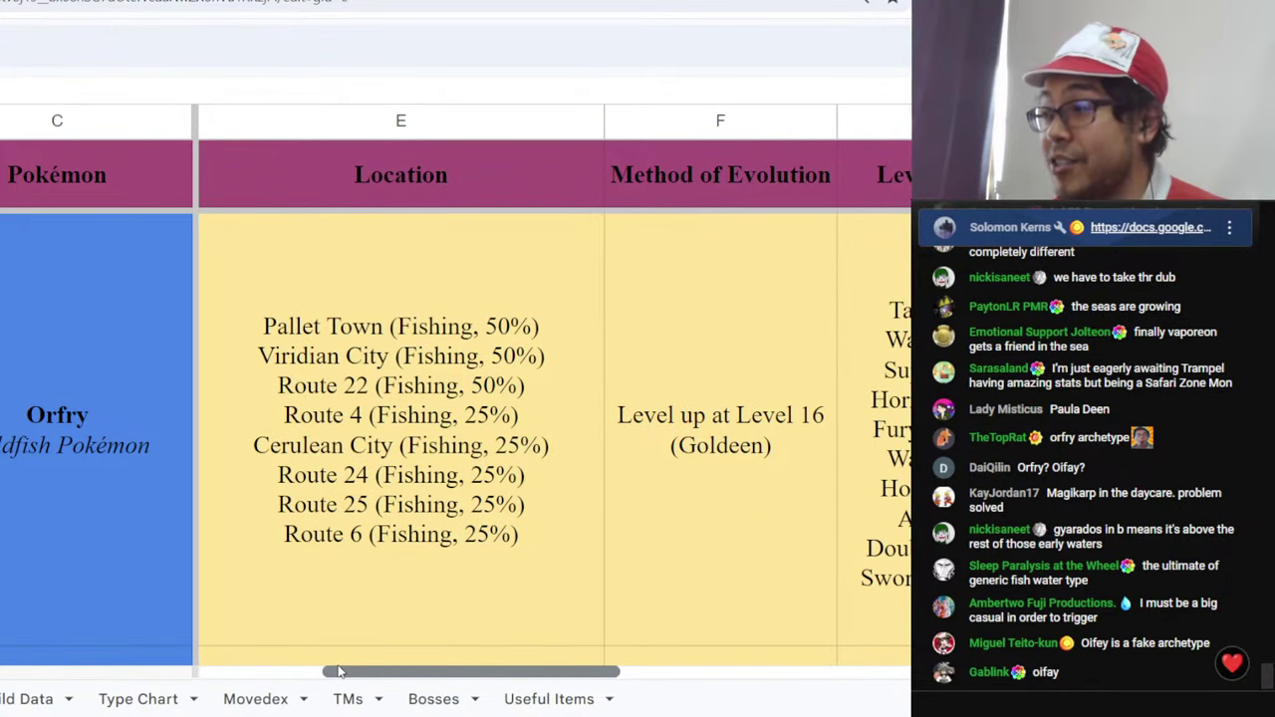
# - Check Orfry's base stats in the spreadsheet and move Seaking to the front of tier D in the full-screen TierMaker list
pyautogui.moveTo(338, 672); pyautogui.dragTo(770, 674)
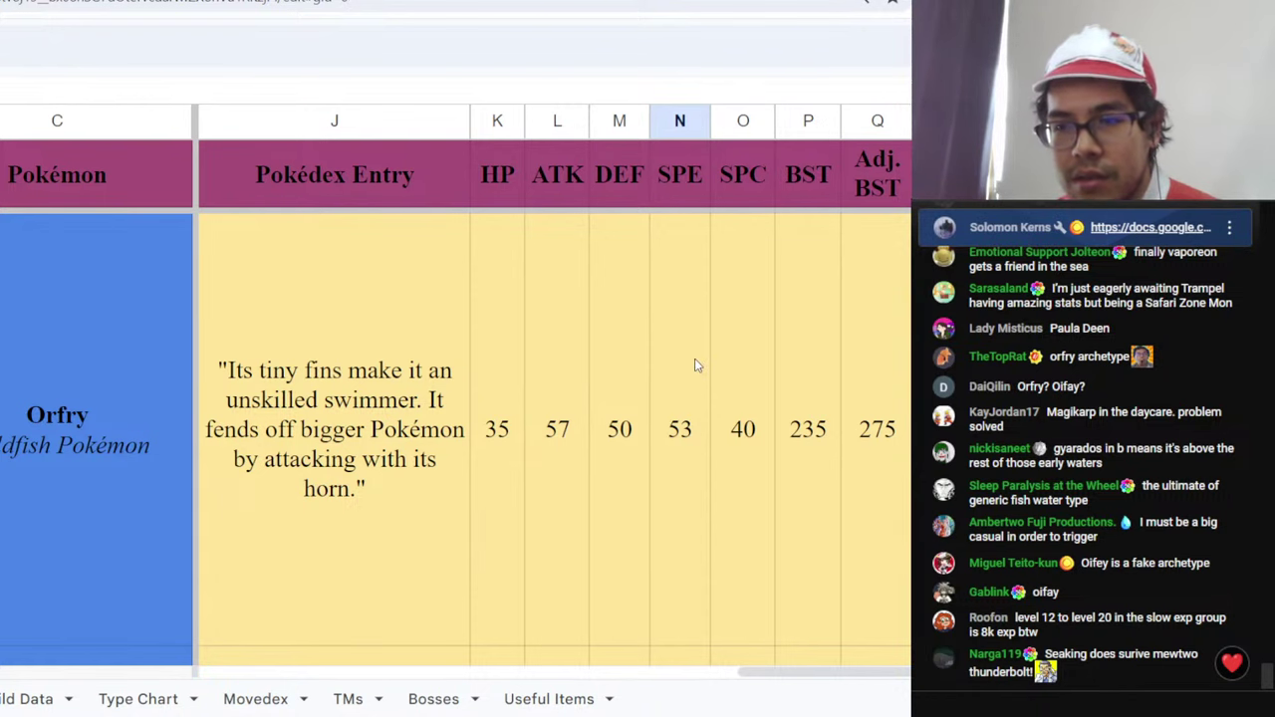
pyautogui.hotkey('ctrl', 'Tab')
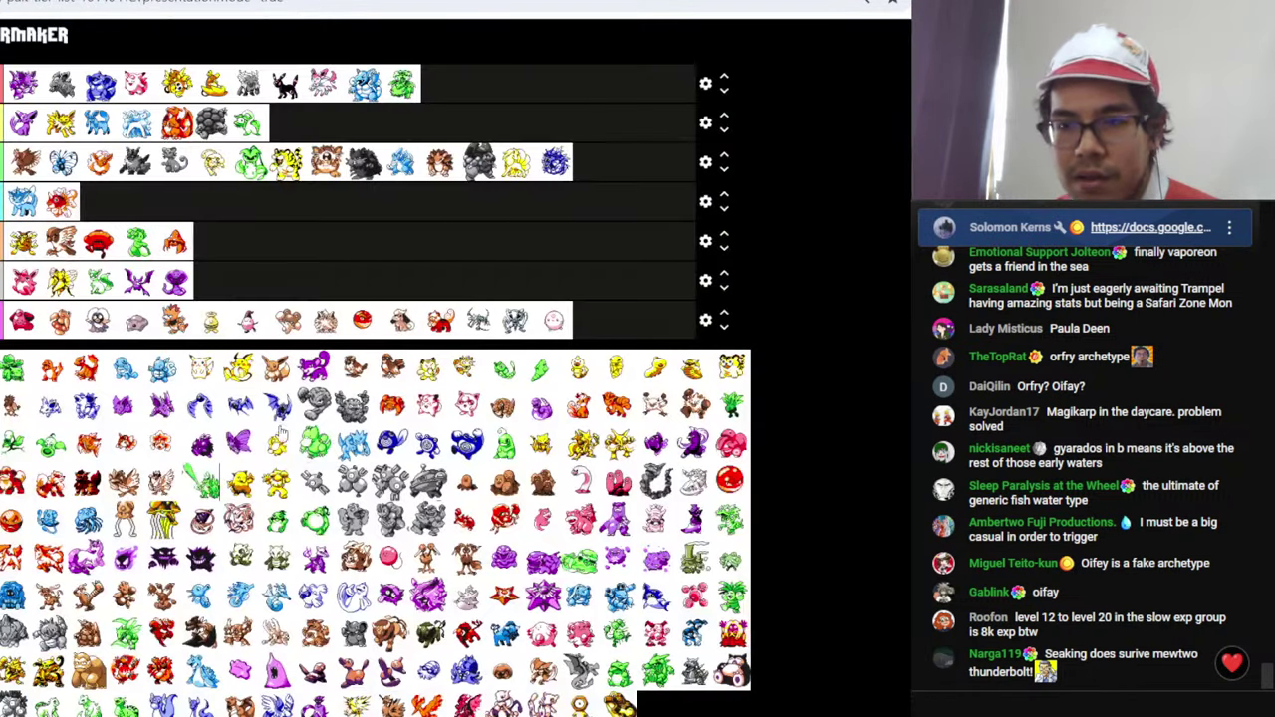
pyautogui.press('F11')
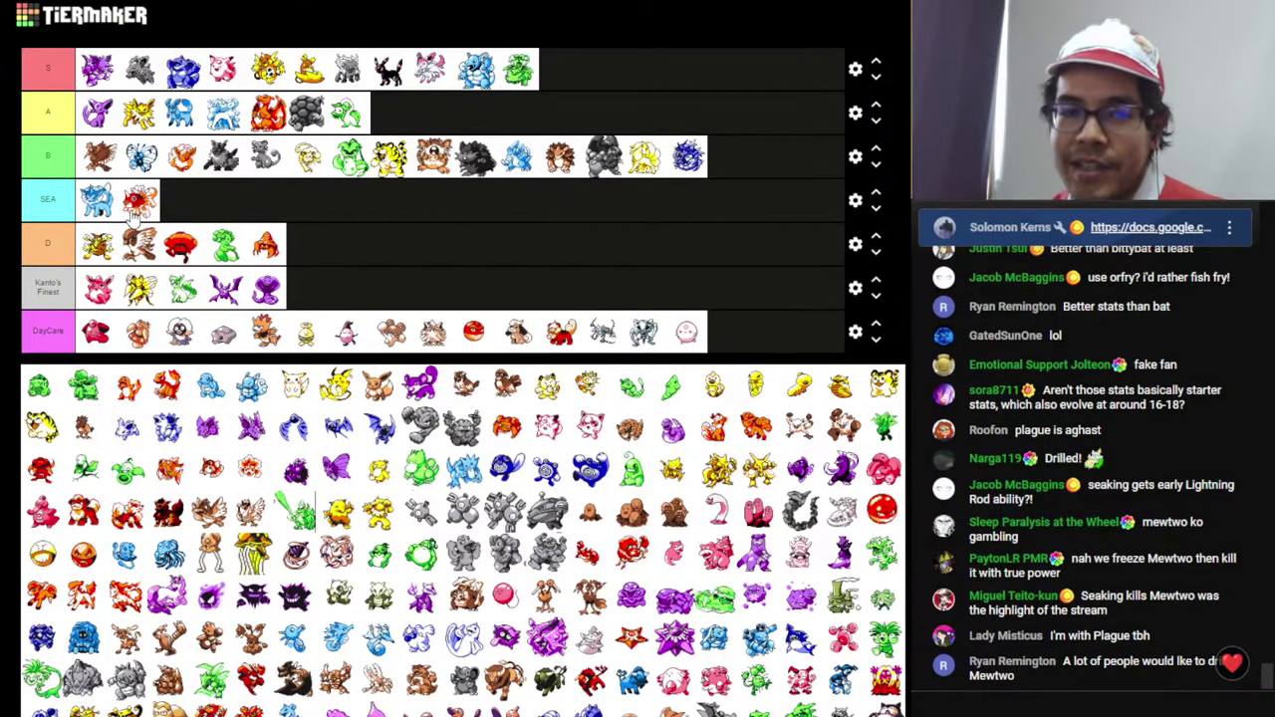
pyautogui.moveTo(140, 202); pyautogui.dragTo(88, 255)
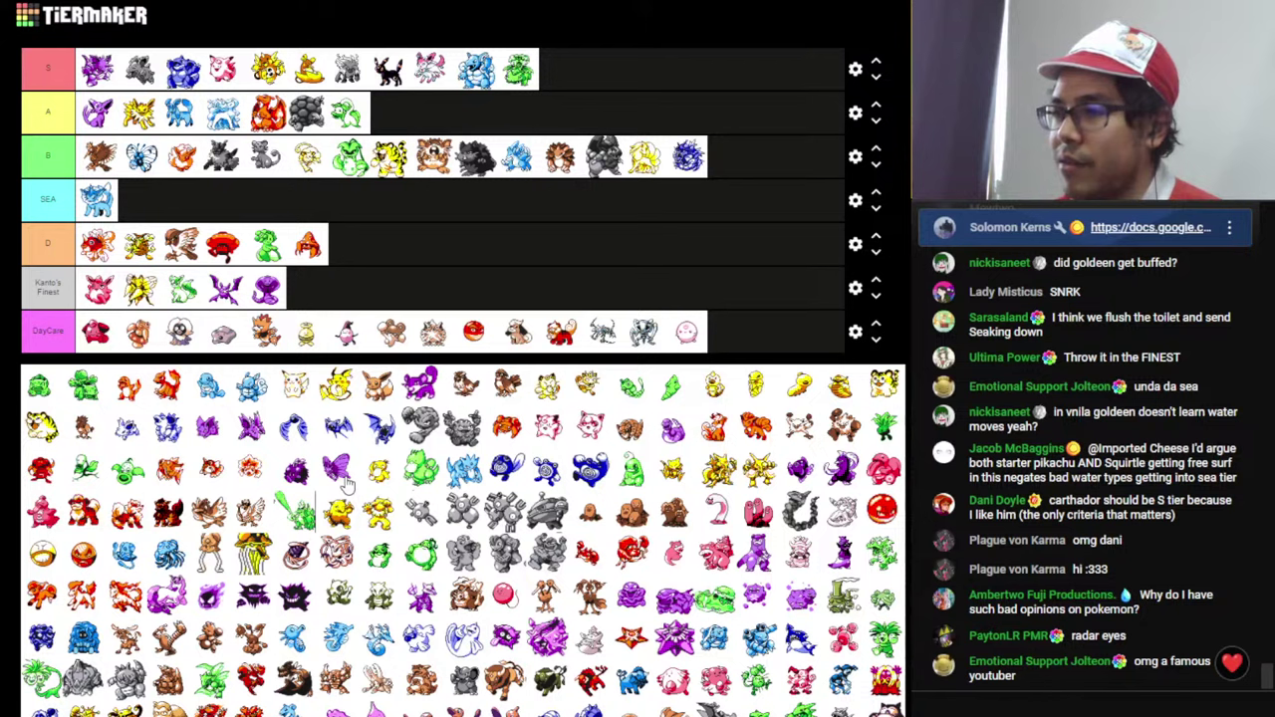
# - Place Venomoth third in tier D and Golduck first in tier SEA, ahead of Vaporeon
pyautogui.moveTo(345, 483); pyautogui.dragTo(134, 254)
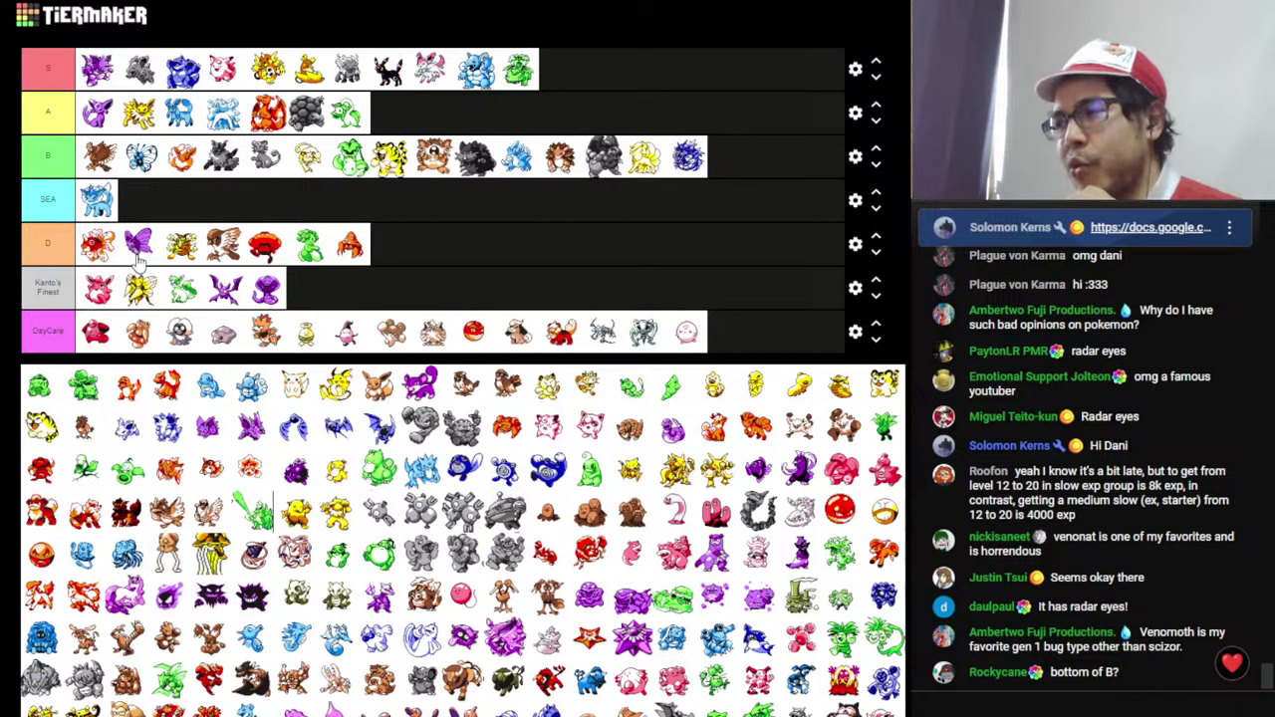
pyautogui.moveTo(140, 261); pyautogui.dragTo(184, 261)
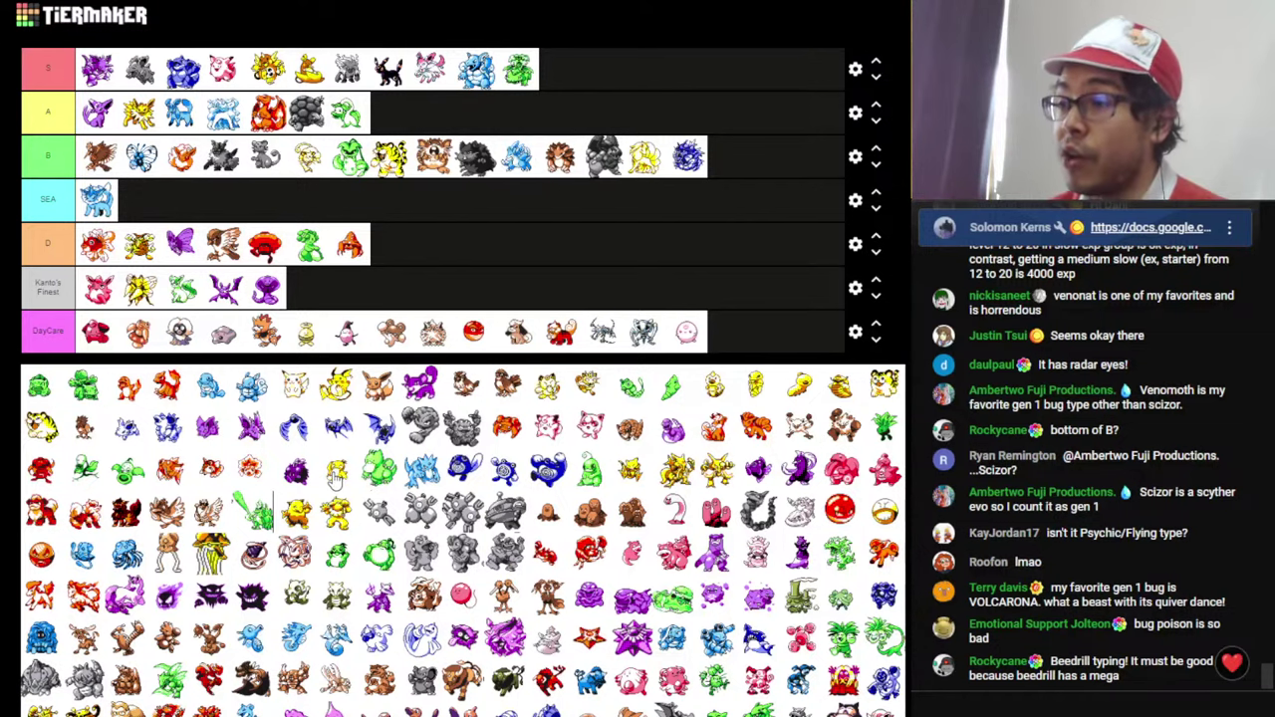
pyautogui.moveTo(420, 476); pyautogui.dragTo(185, 215)
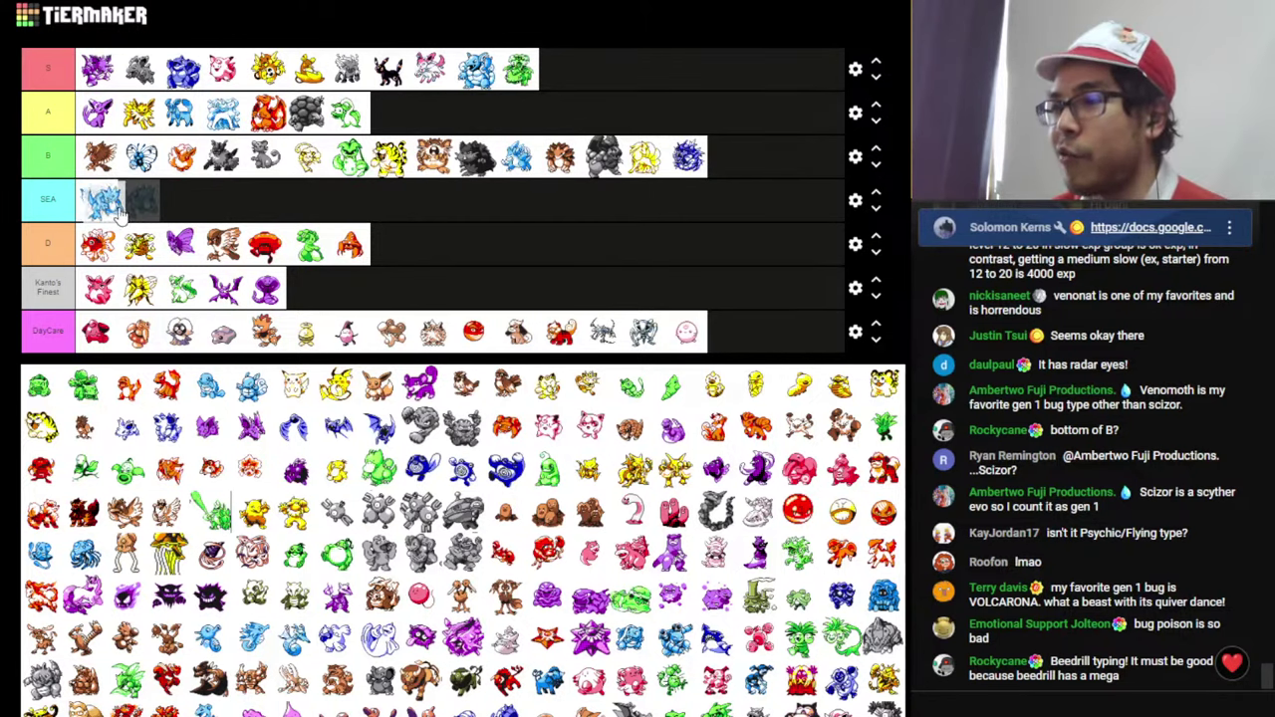
pyautogui.moveTo(105, 204); pyautogui.dragTo(147, 206)
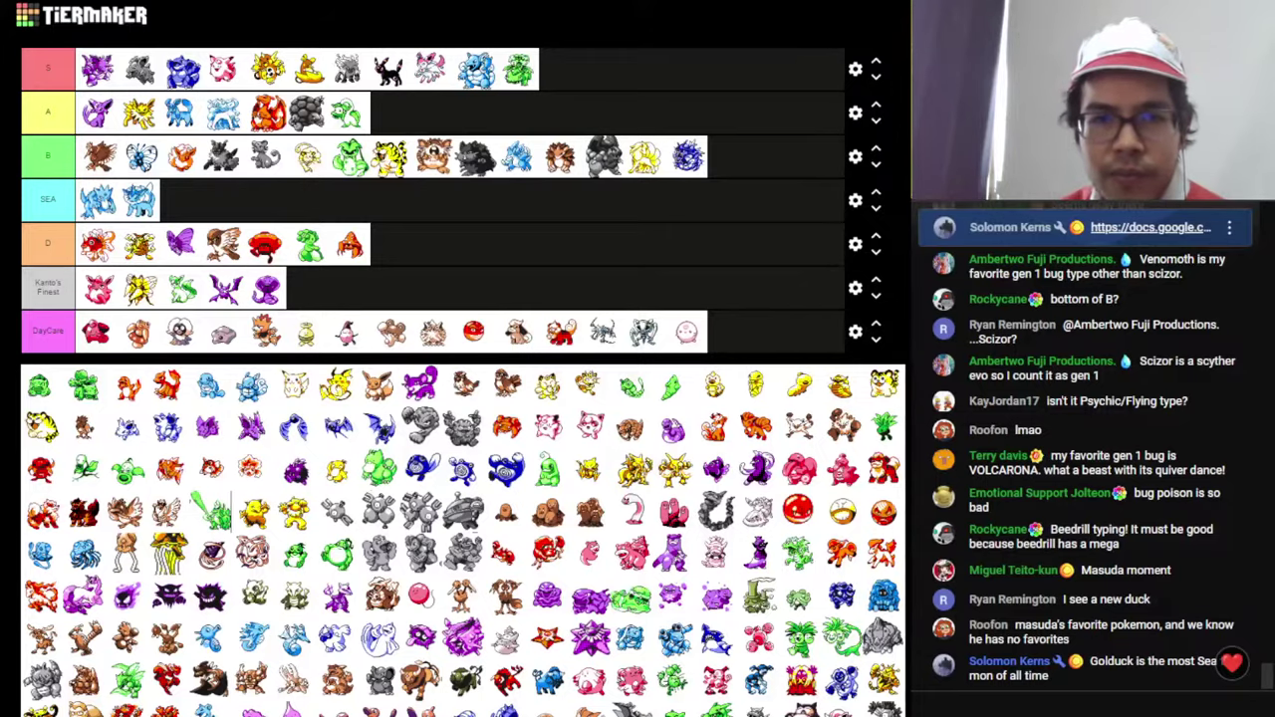
# - Switch to the spreadsheet and compare the base stats of Psyduck, Weirduck and Golduck
pyautogui.hotkey('alt', 'Tab')
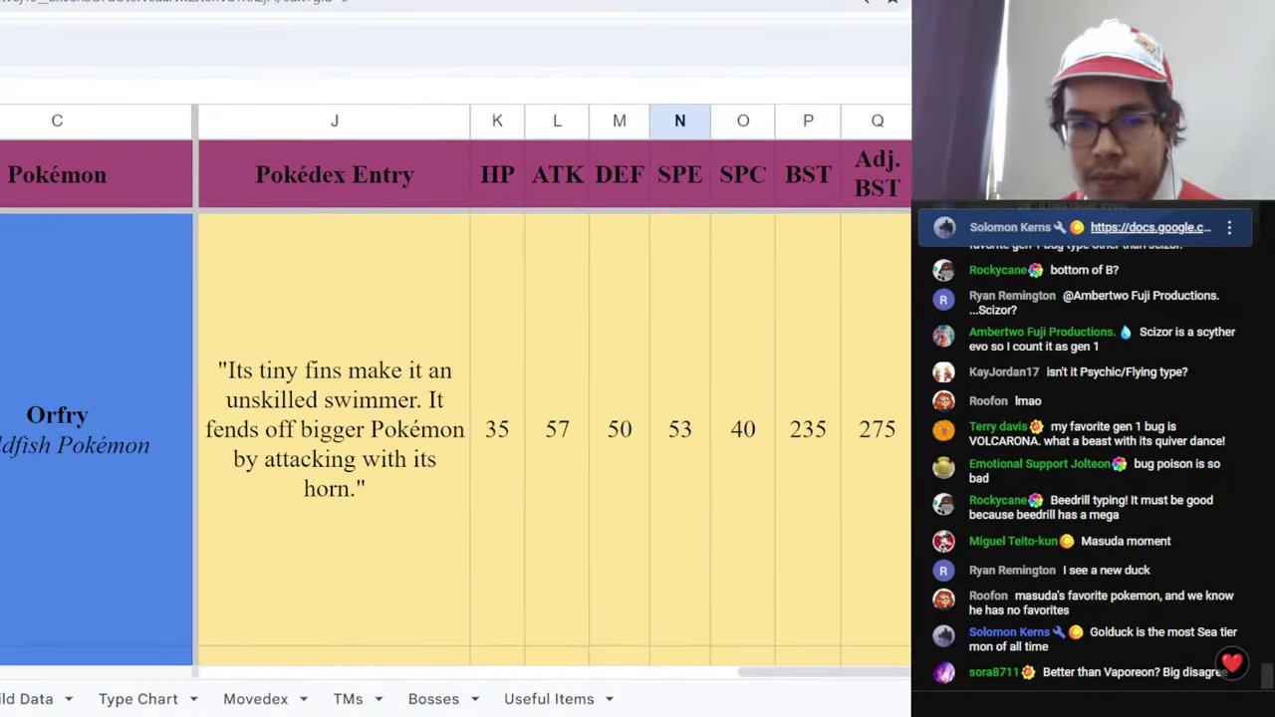
pyautogui.scroll(-3, 456, 438)
pyautogui.scroll(-3, 456, 438)
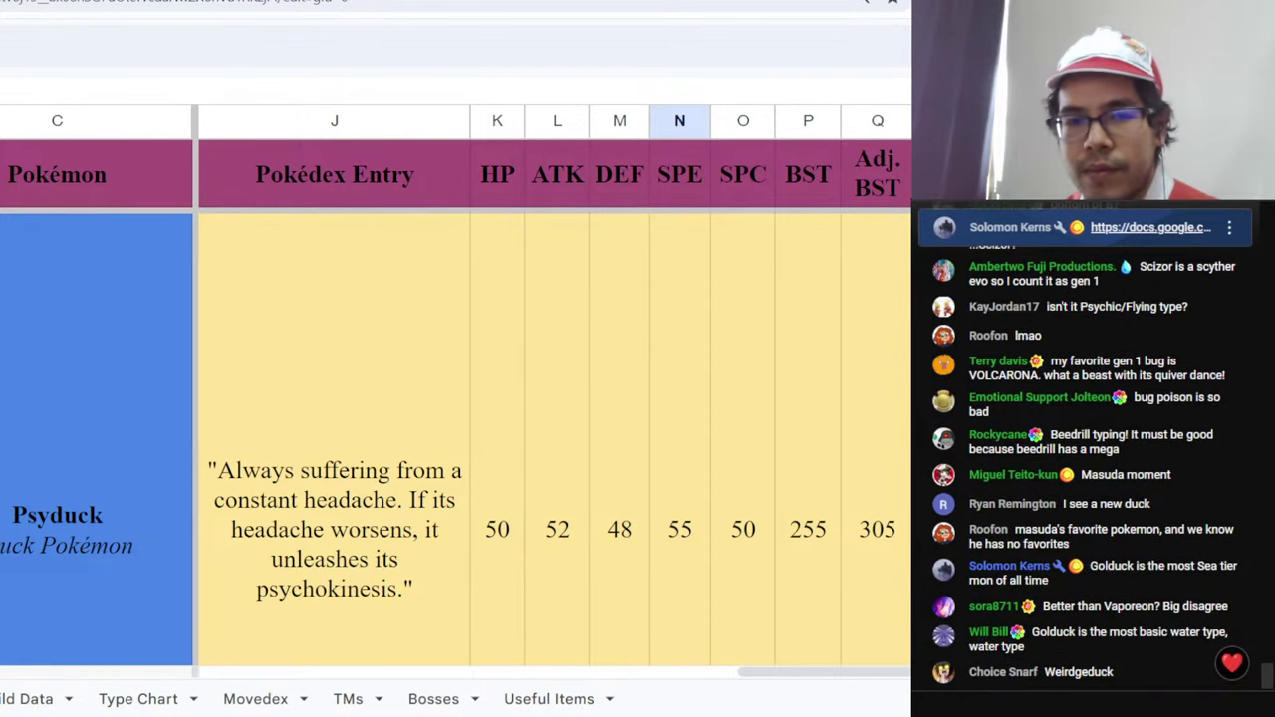
pyautogui.click(521, 589)
pyautogui.click(681, 559)
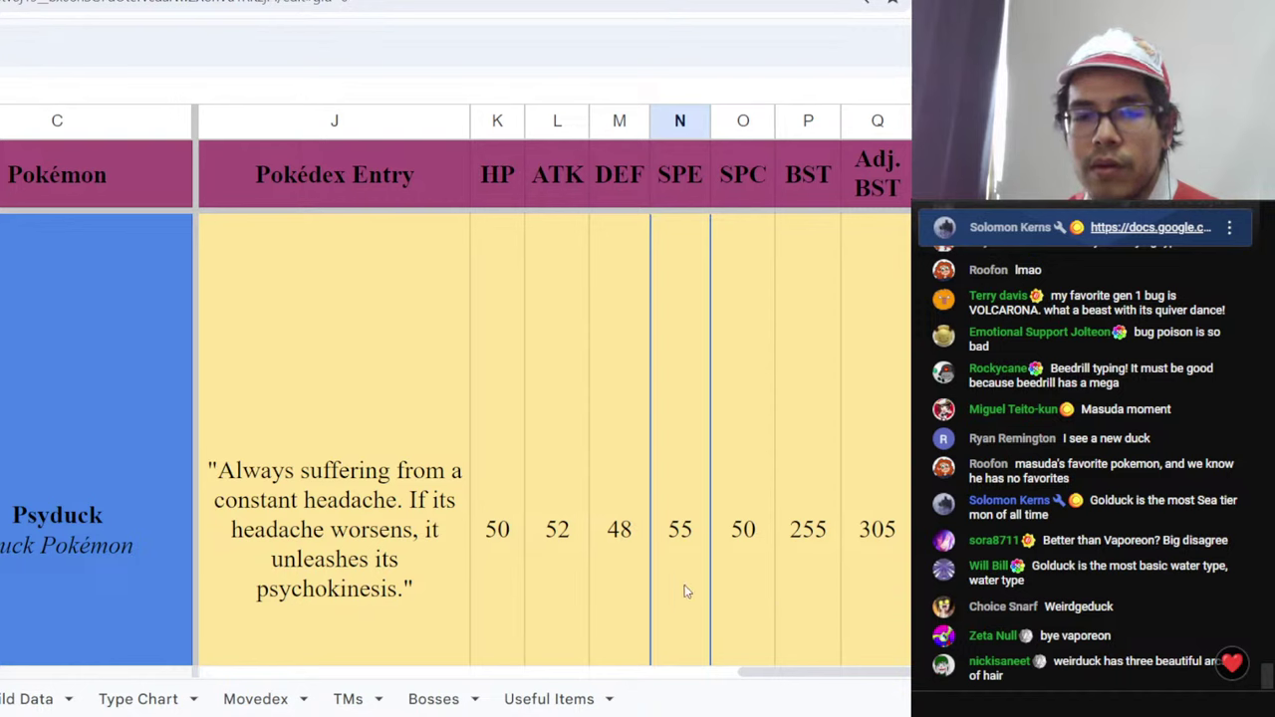
pyautogui.click(745, 599)
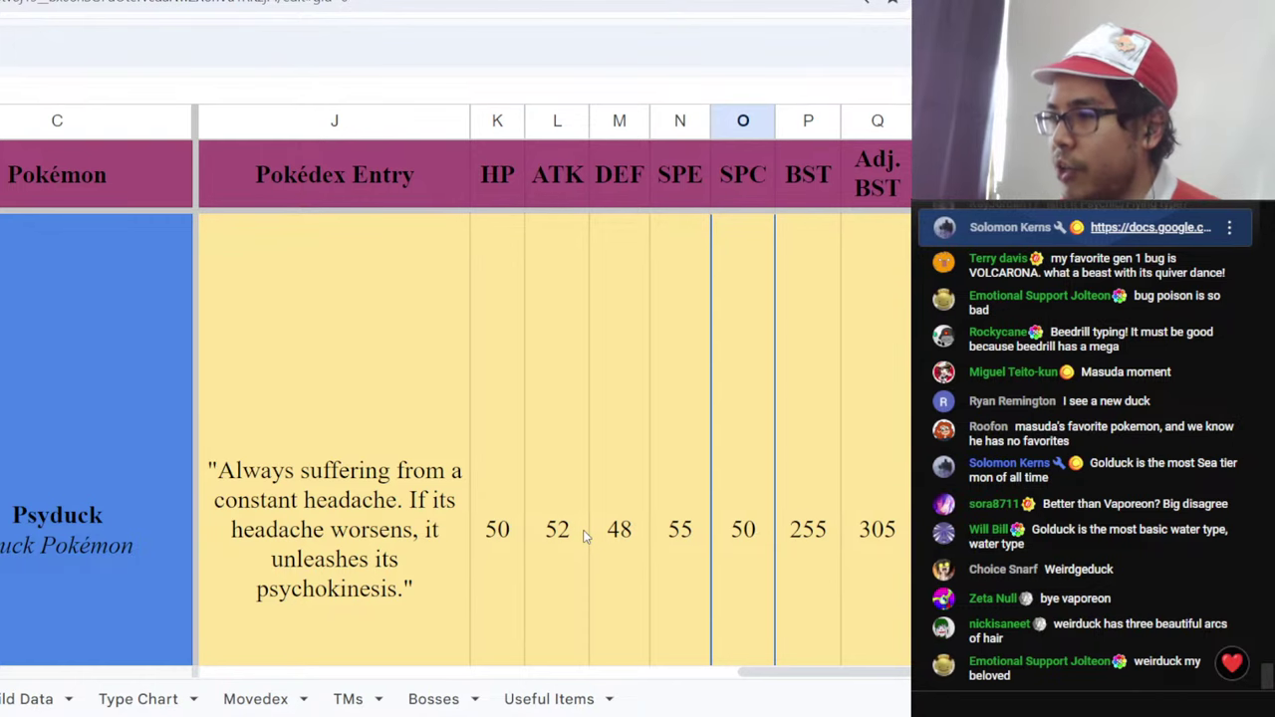
pyautogui.scroll(-1, 585, 536)
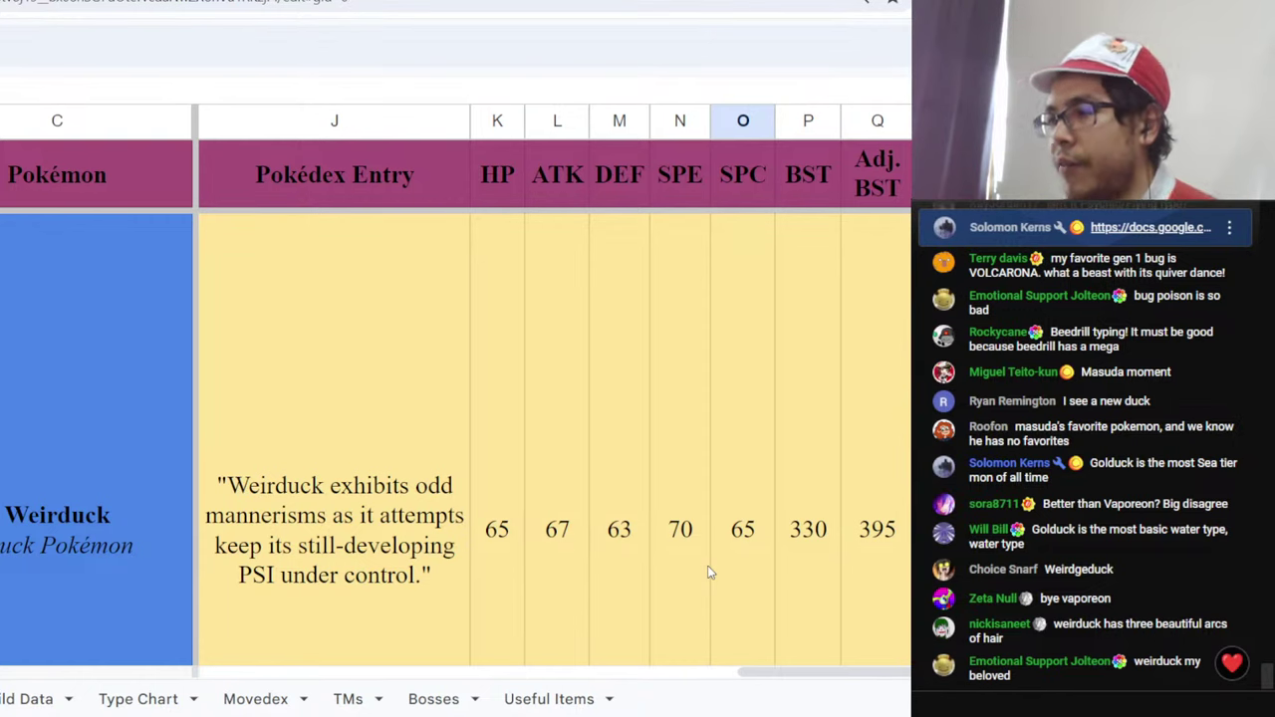
pyautogui.scroll(-1, 710, 571)
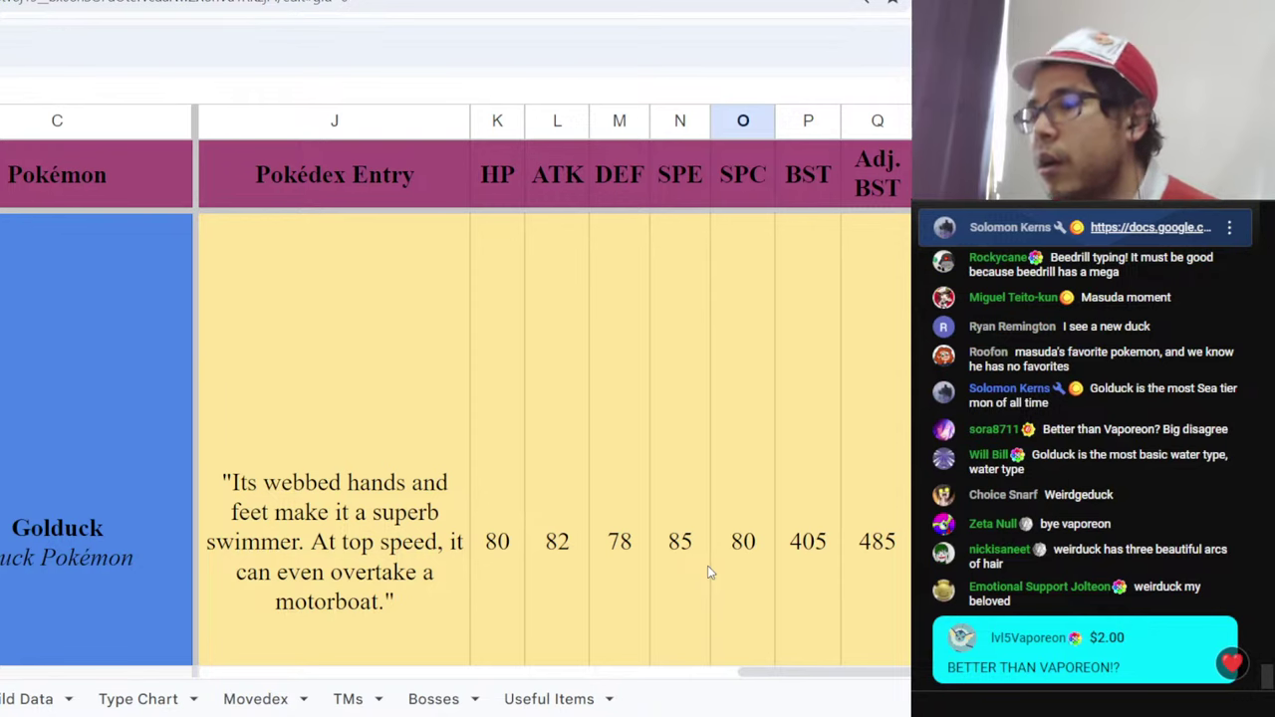
pyautogui.scroll(1, 709, 572)
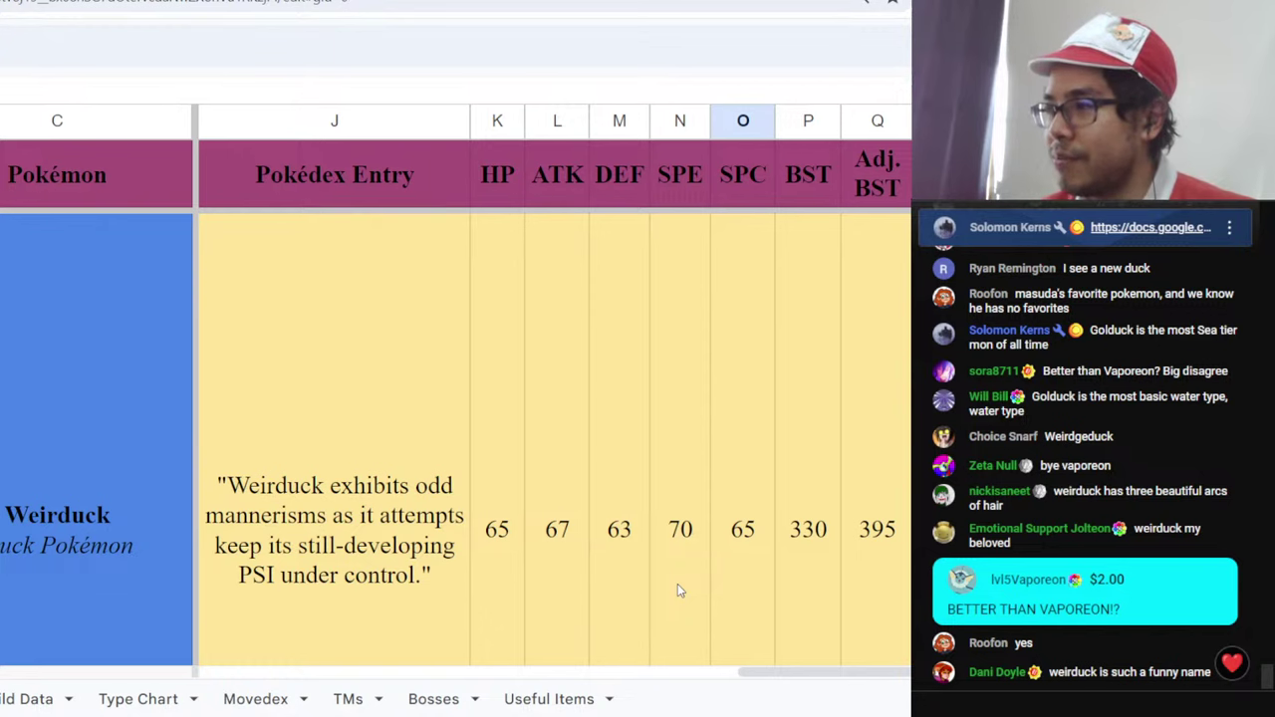
# - Review Psyduck's method of evolution and level-up learnset in the spreadsheet
pyautogui.press('Up')
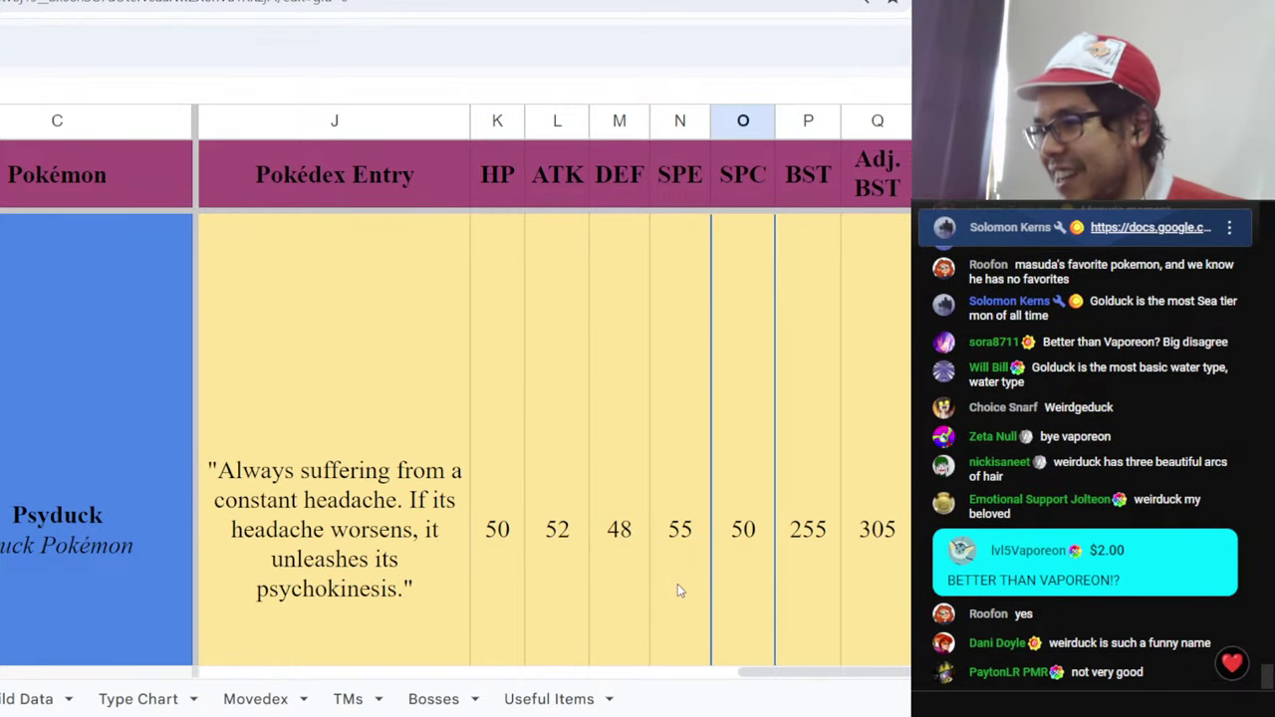
pyautogui.hscroll(-5, 582, 637)
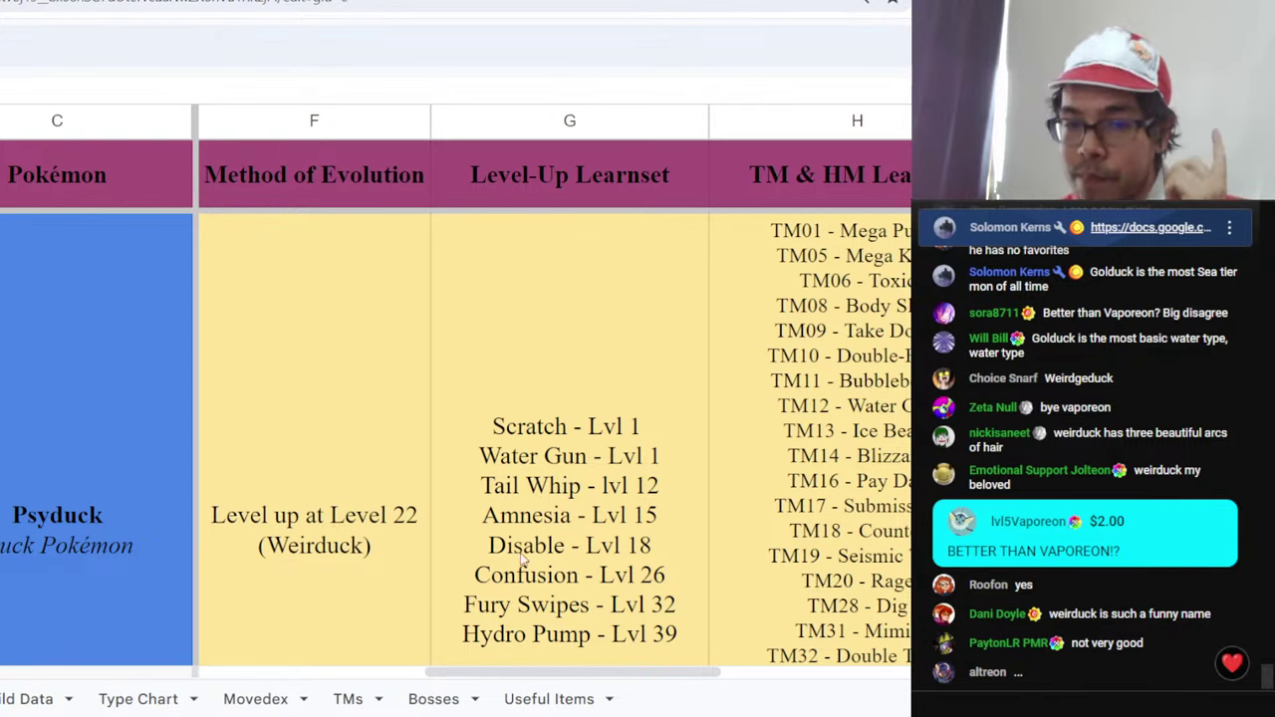
pyautogui.click(472, 548)
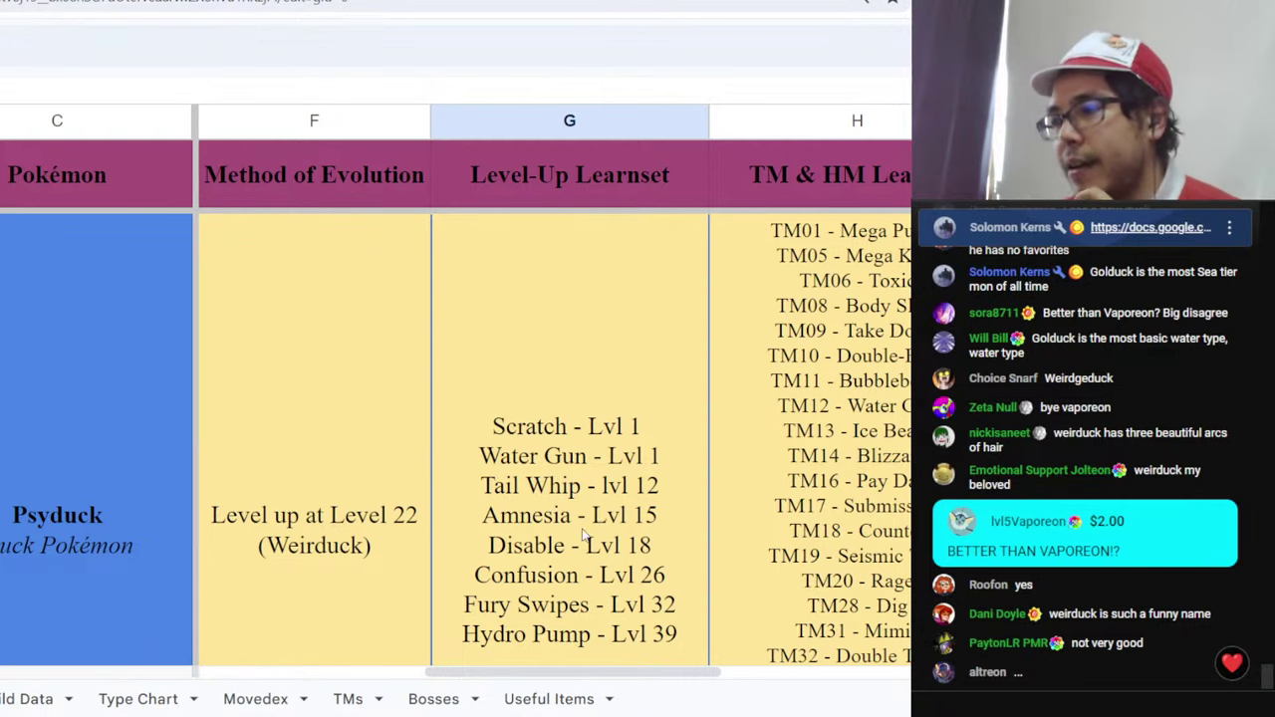
pyautogui.doubleClick(489, 522)
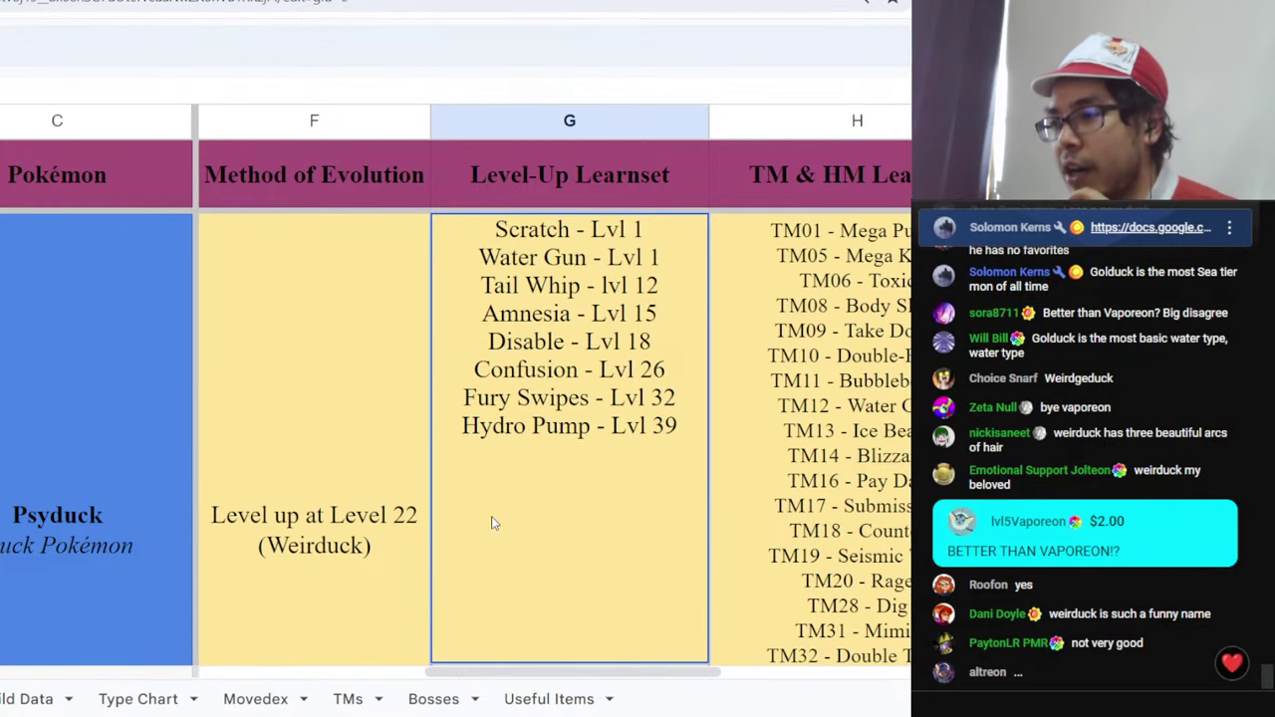
pyautogui.click(749, 495)
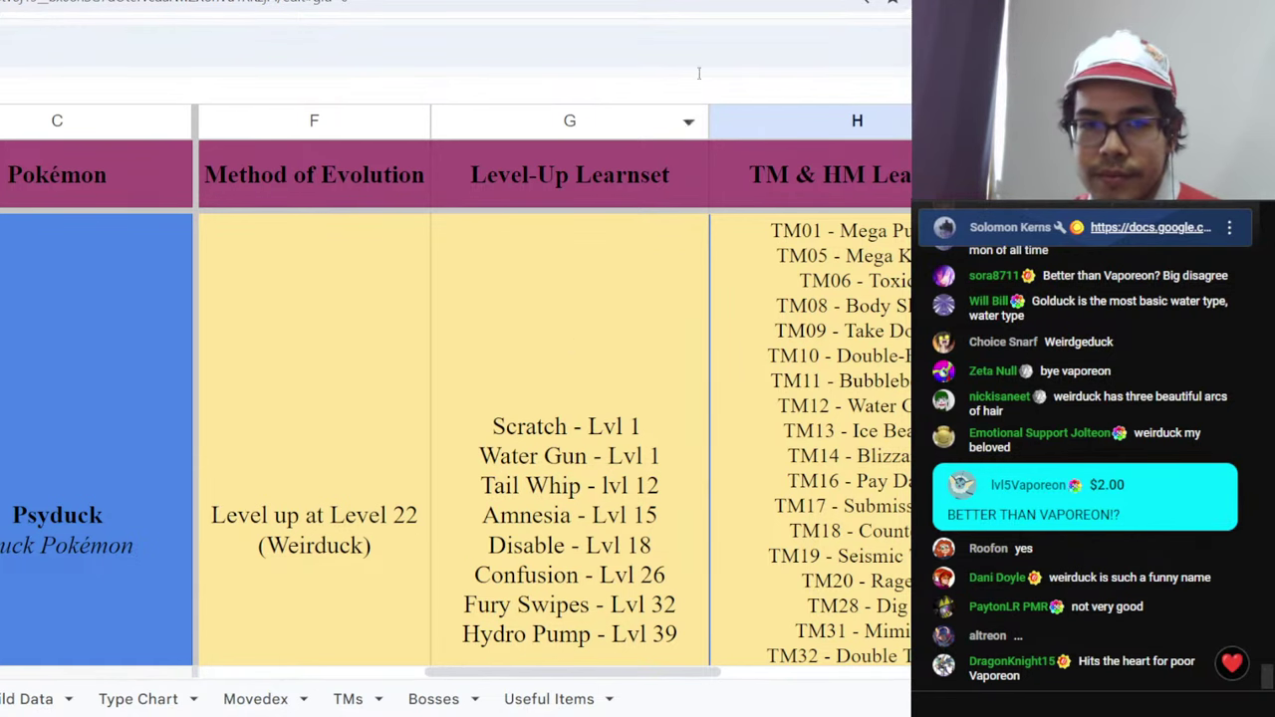
# - Return to the full-screen TierMaker list and place Poliwrath third and Politoed fourth in tier SEA
pyautogui.hotkey('ctrl', 'Tab')
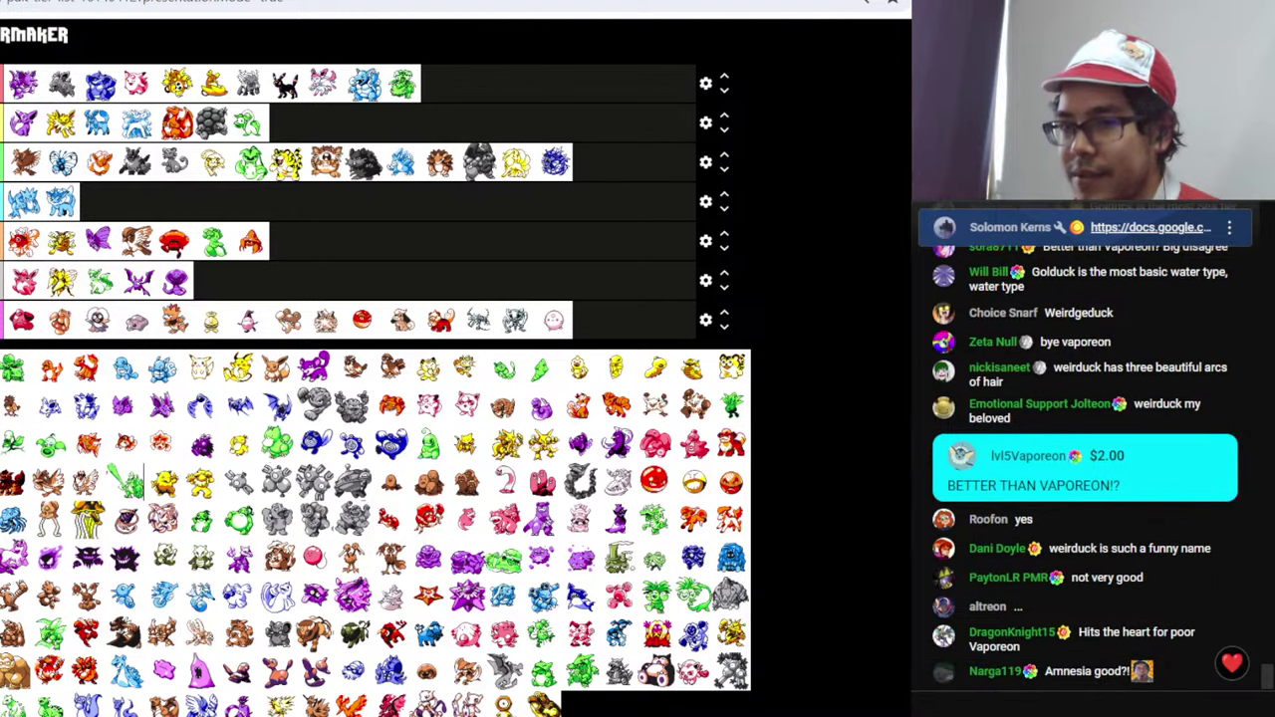
pyautogui.press('F11')
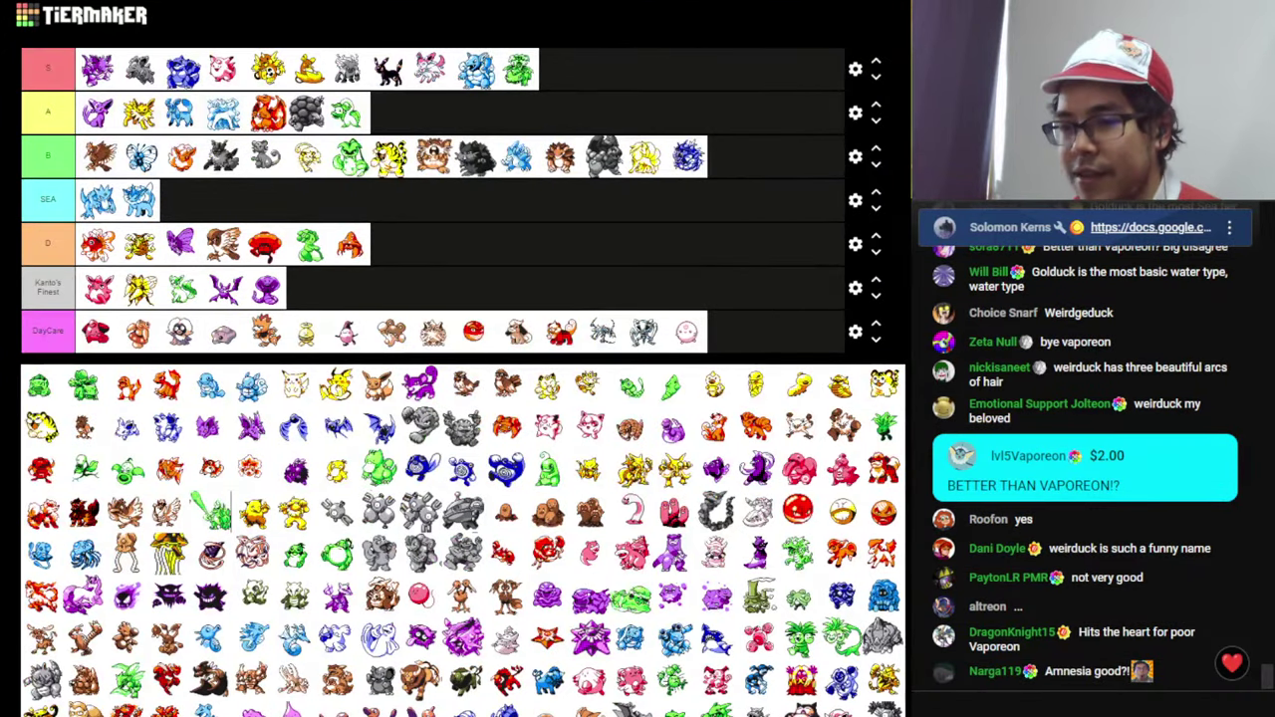
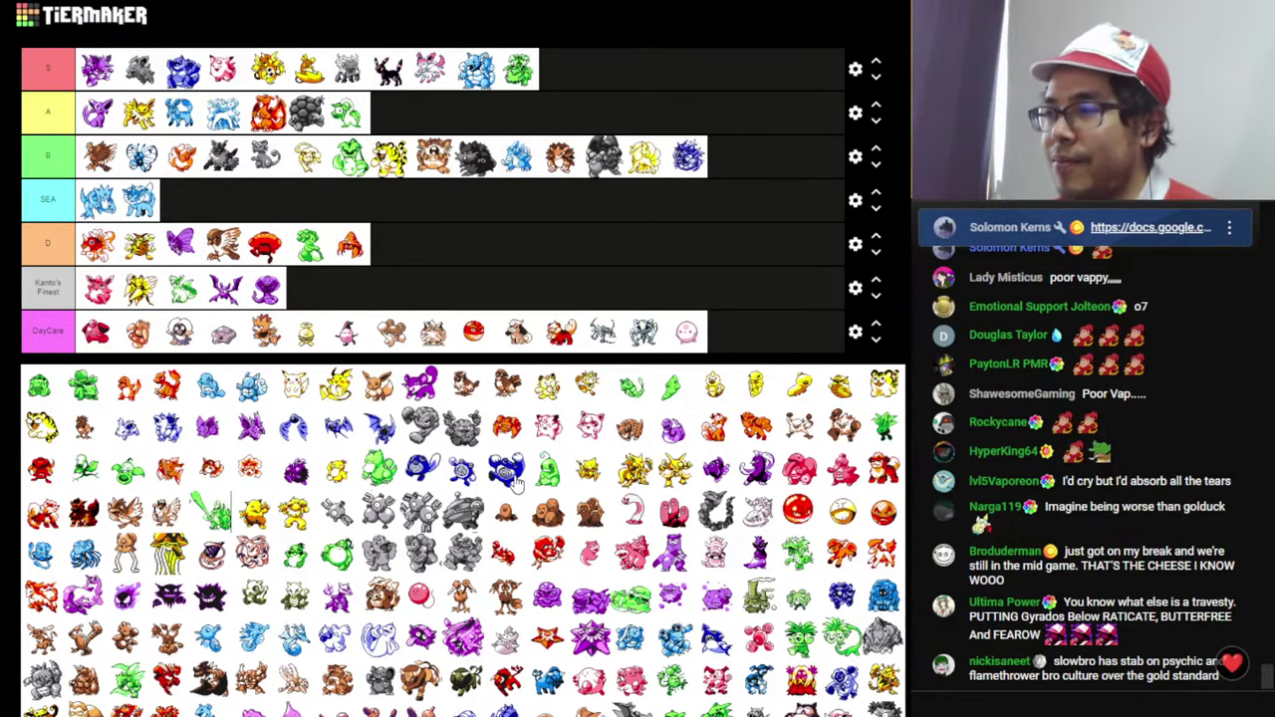
pyautogui.moveTo(516, 484); pyautogui.dragTo(402, 209)
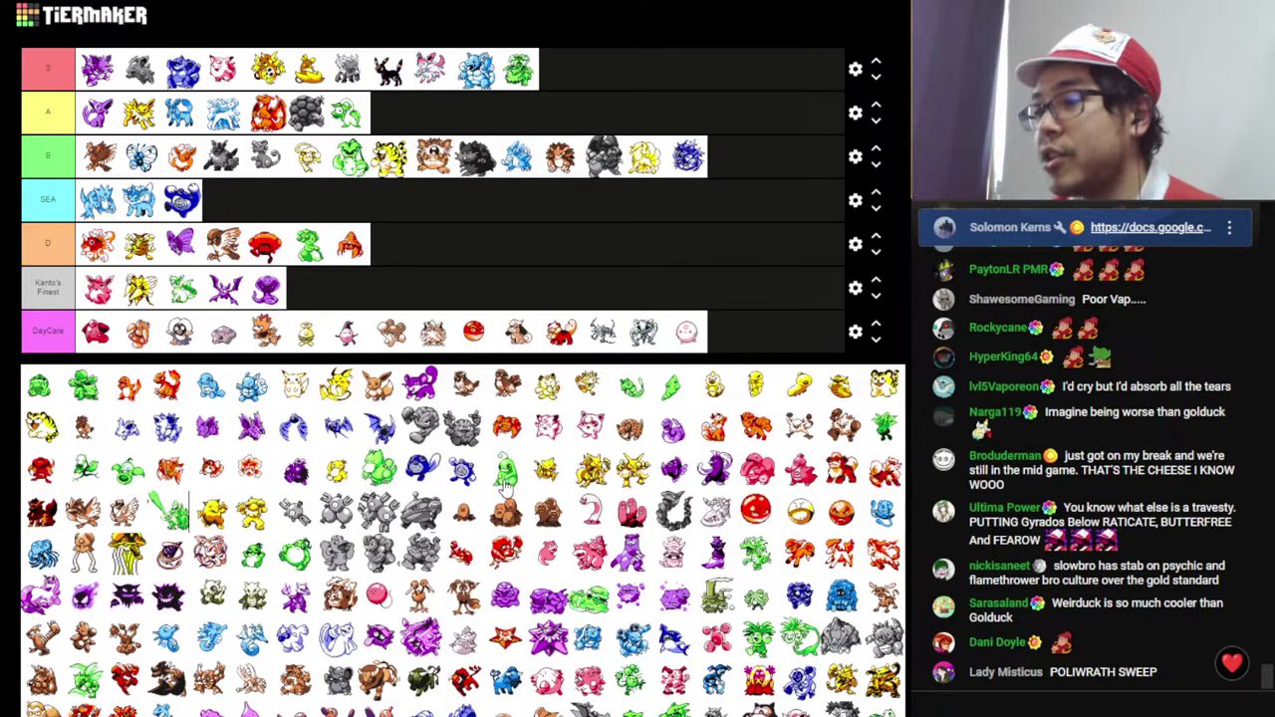
pyautogui.moveTo(505, 478); pyautogui.dragTo(319, 204)
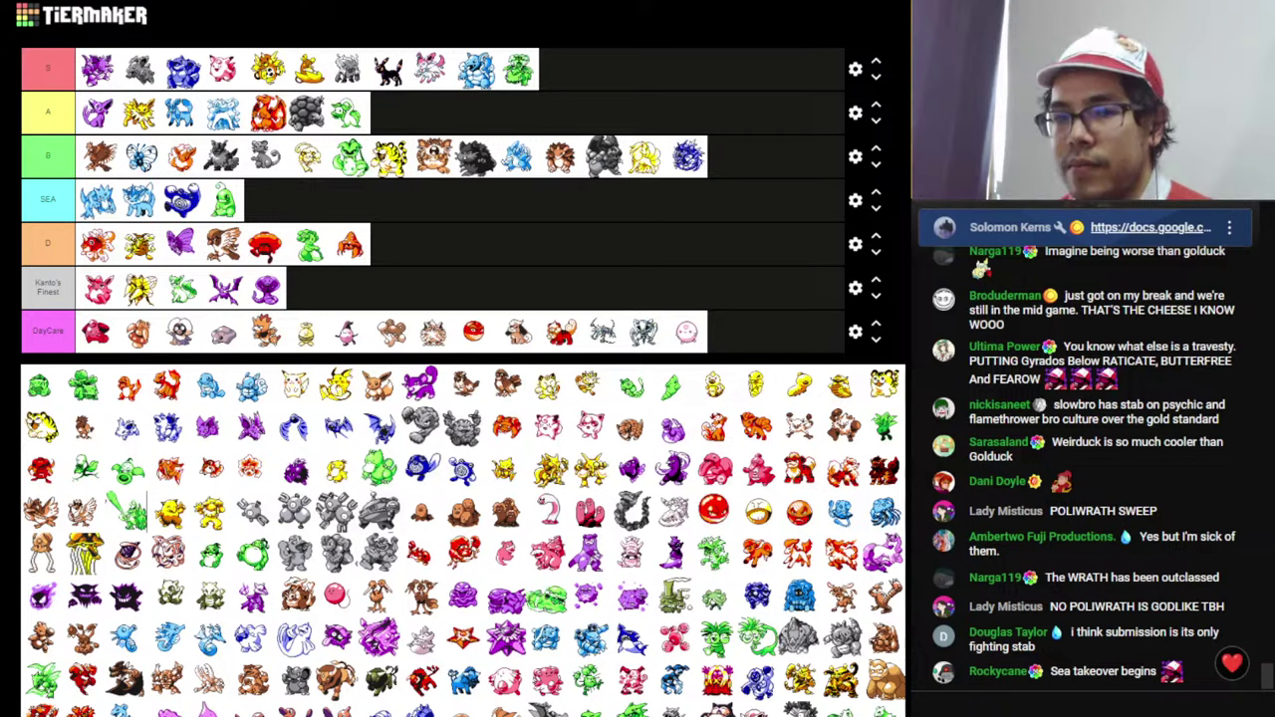
# - Look up Poliwrath and Politoed in the spreadsheet and review their base stats
pyautogui.hotkey('alt', 'Tab')
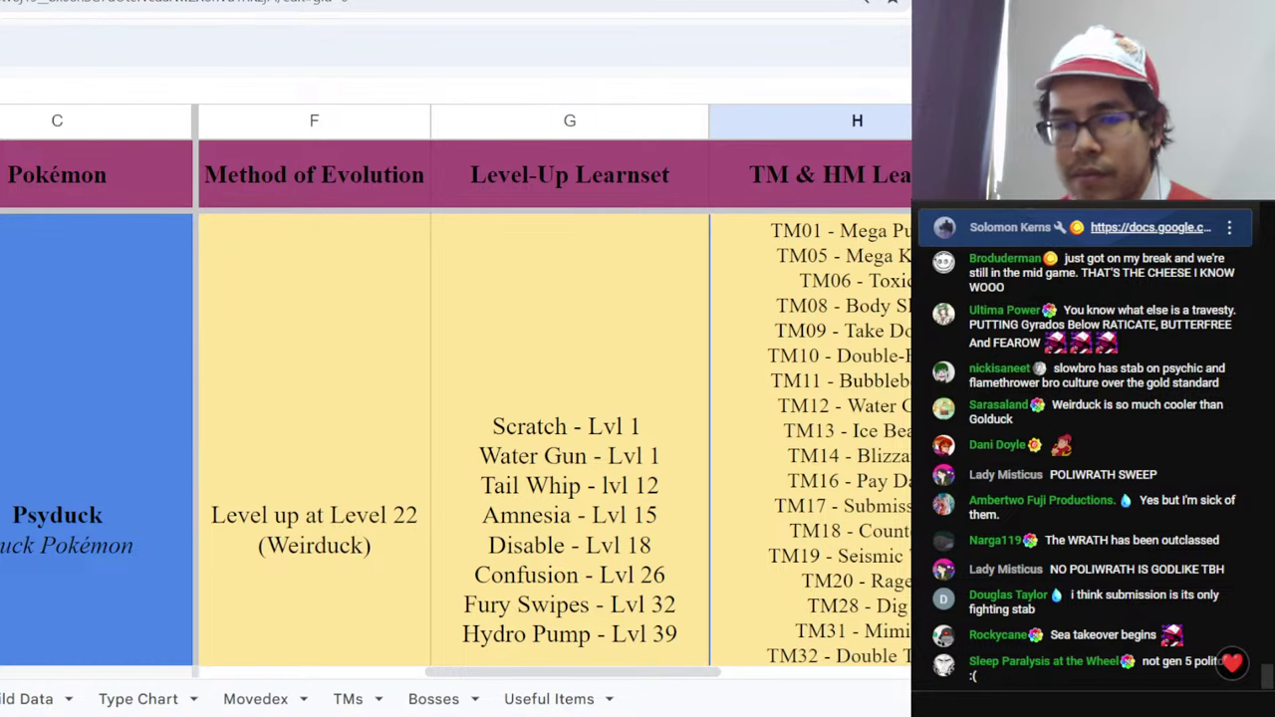
pyautogui.scroll(-10, 456, 438)
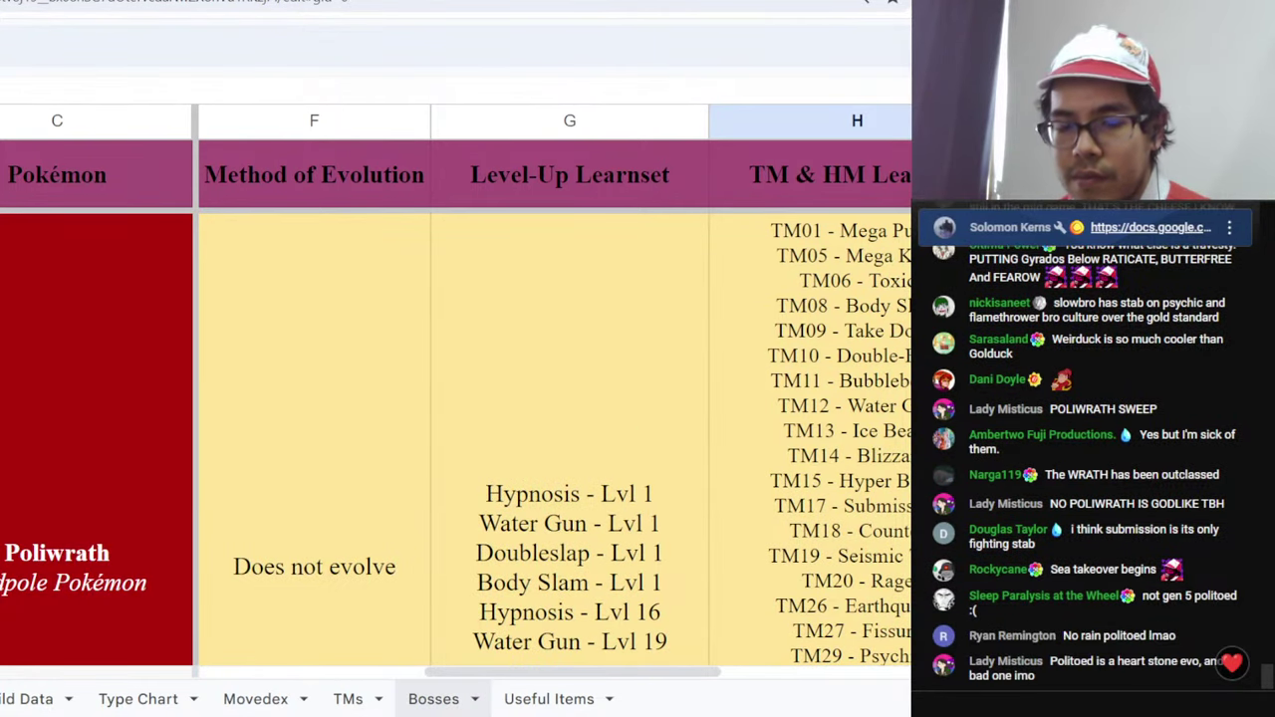
pyautogui.moveTo(601, 686); pyautogui.dragTo(882, 683)
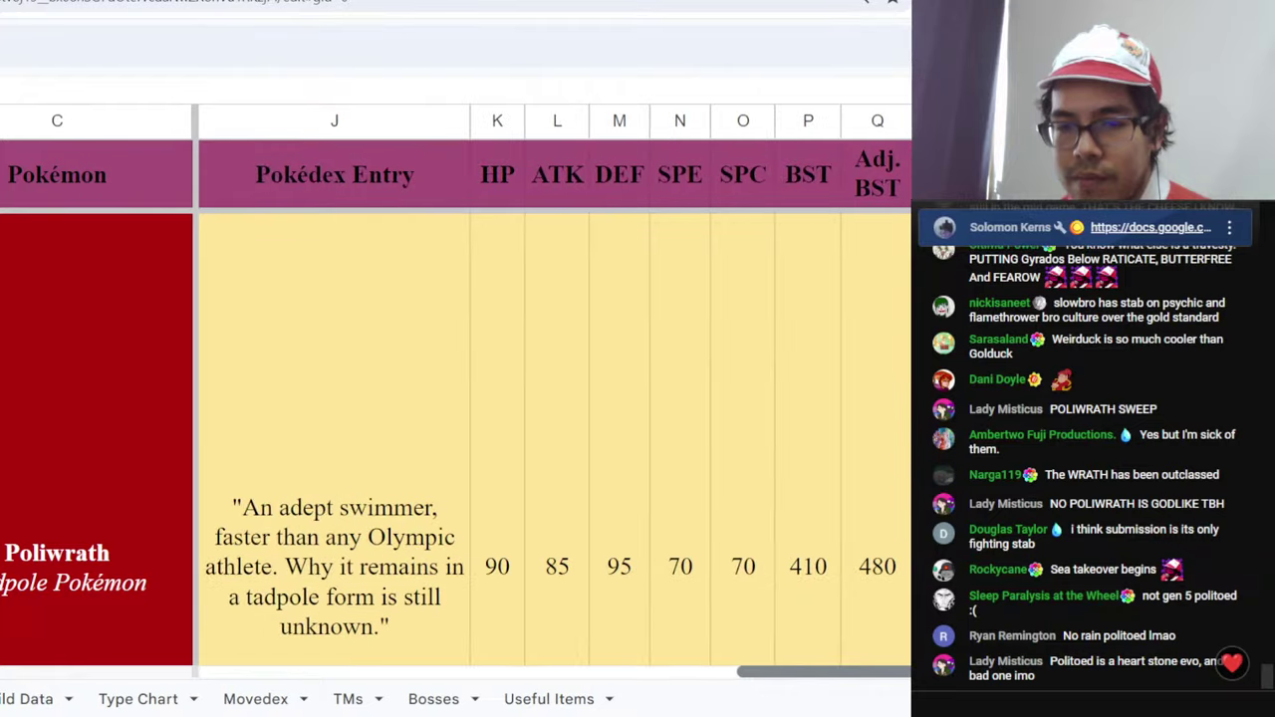
pyautogui.click(605, 586)
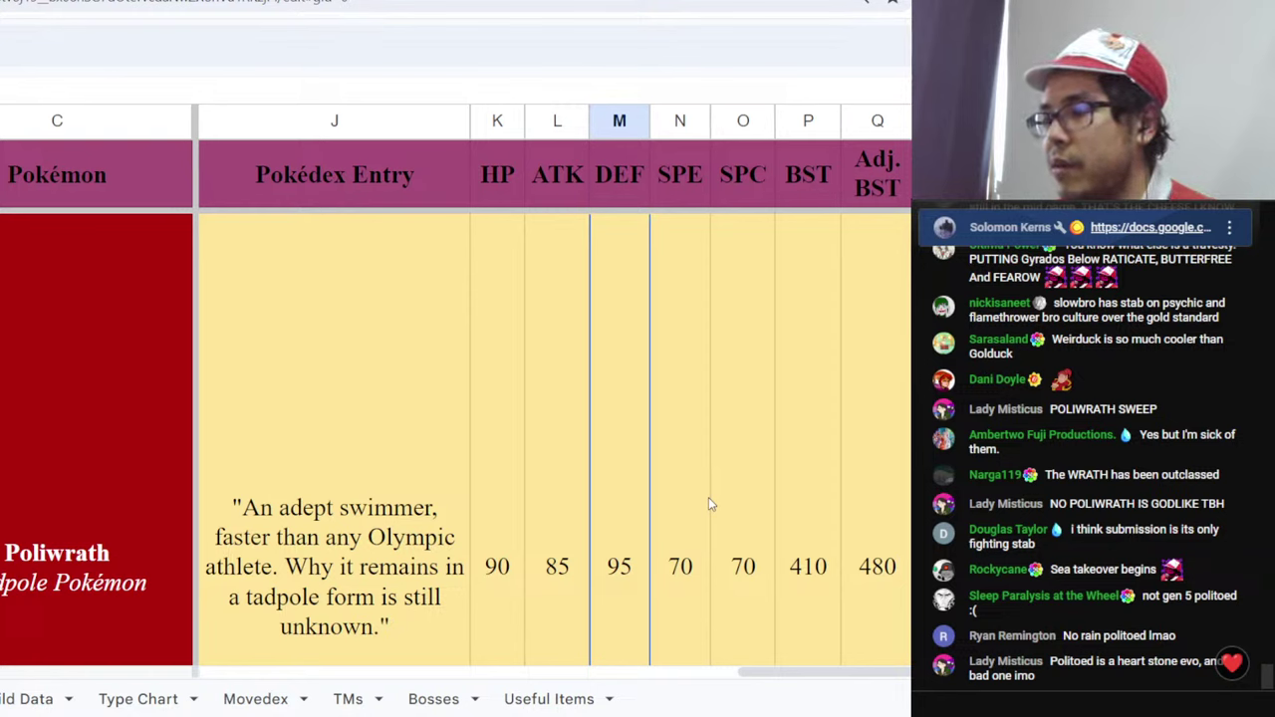
pyautogui.scroll(-1, 708, 503)
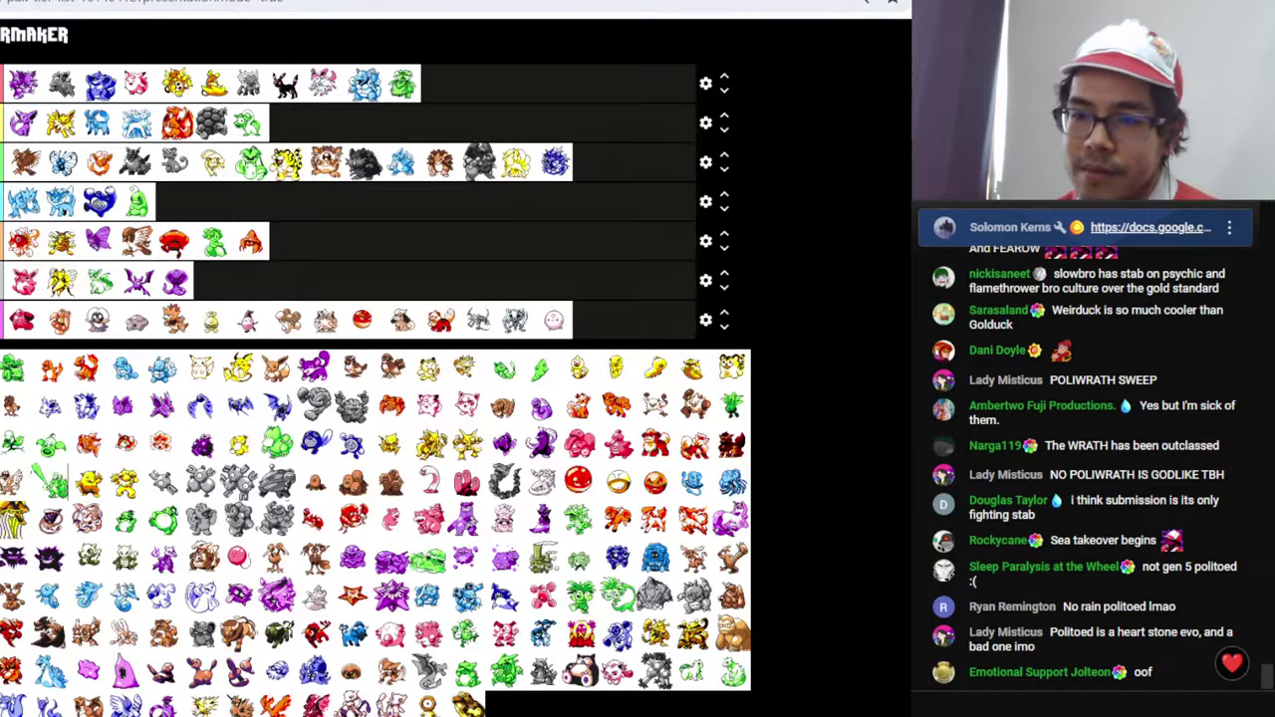
# - Return to the full-screen TierMaker list and place Alakazam fourth in tier S and Jabetta third in tier SEA
pyautogui.hotkey('ctrl', 'Tab')
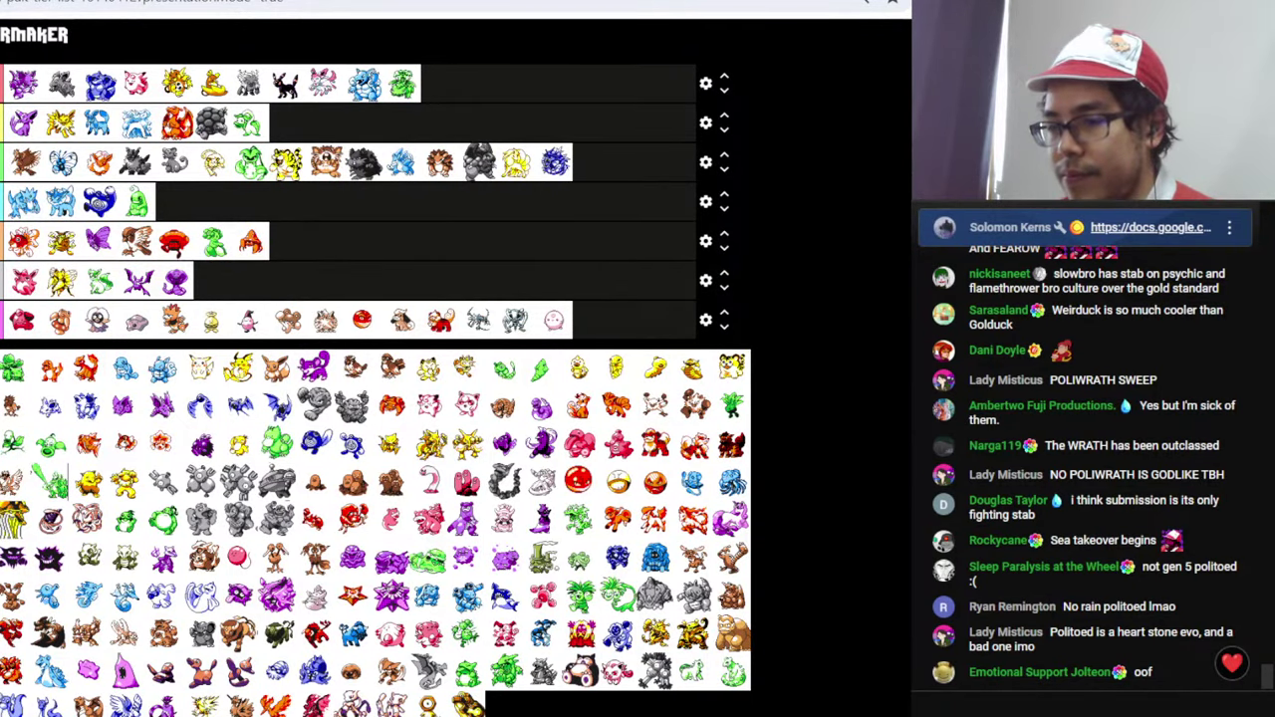
pyautogui.press('F11')
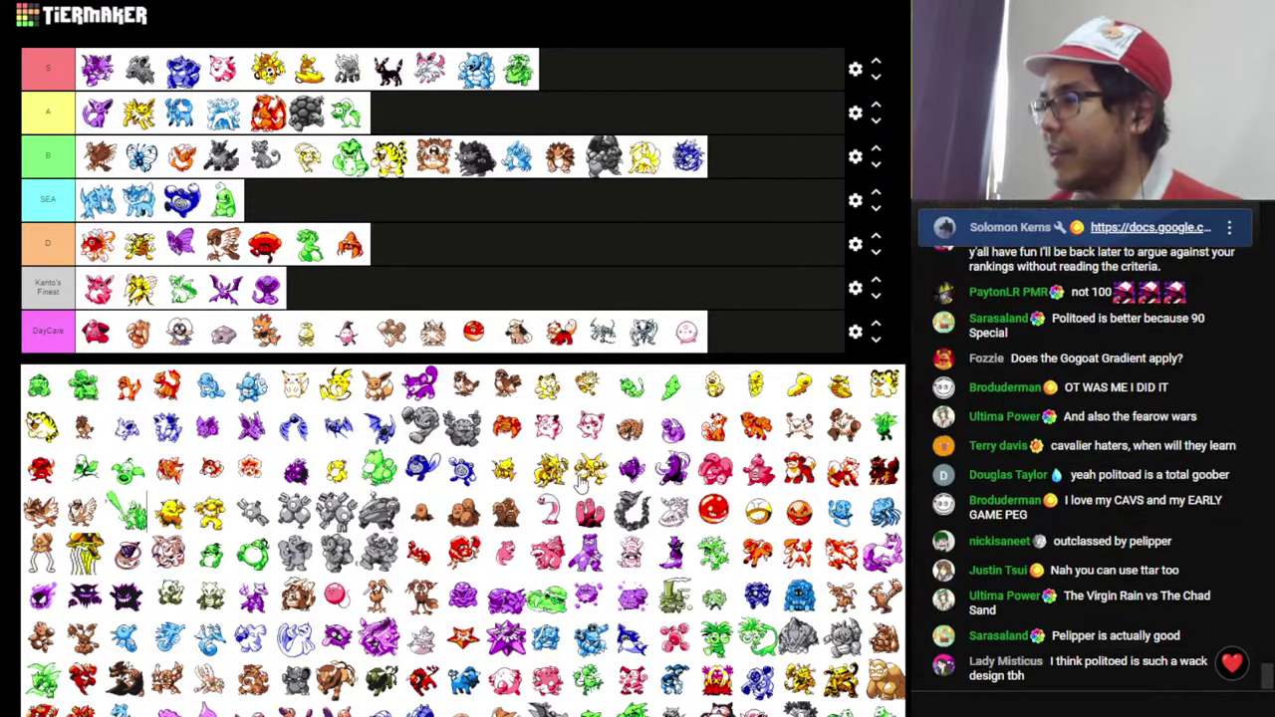
pyautogui.moveTo(581, 483); pyautogui.dragTo(225, 74)
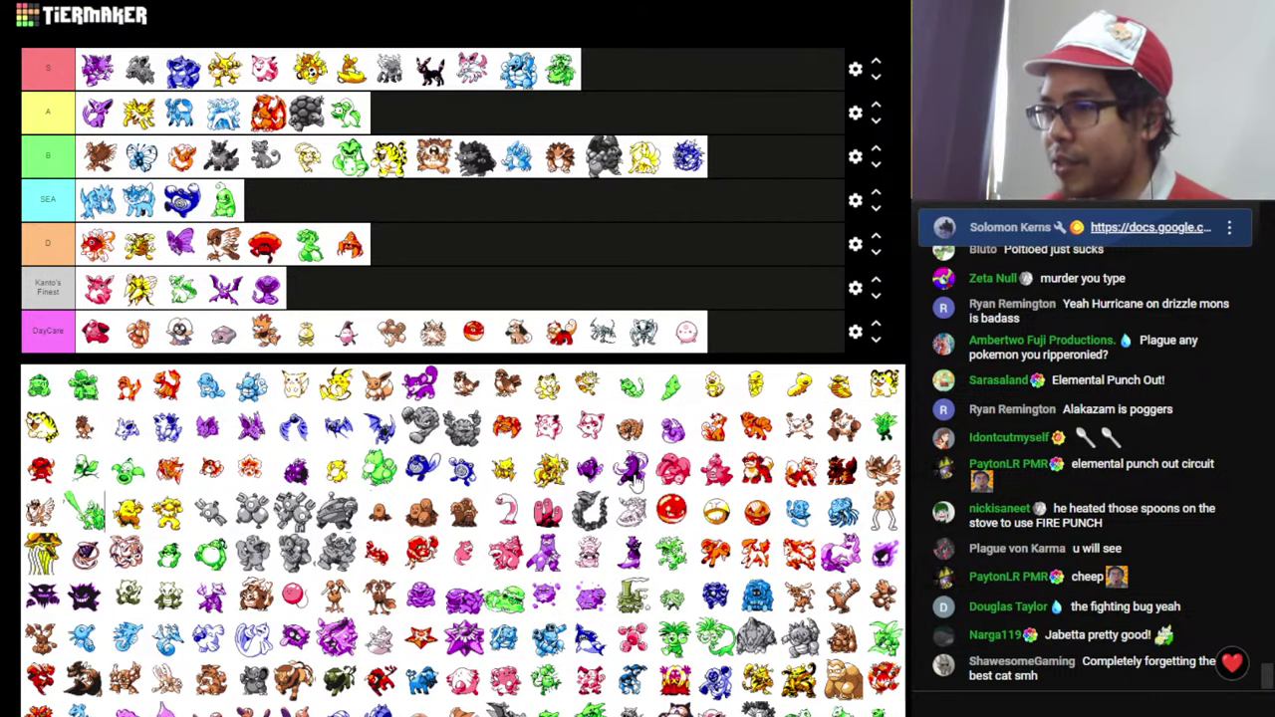
pyautogui.moveTo(635, 481); pyautogui.dragTo(177, 207)
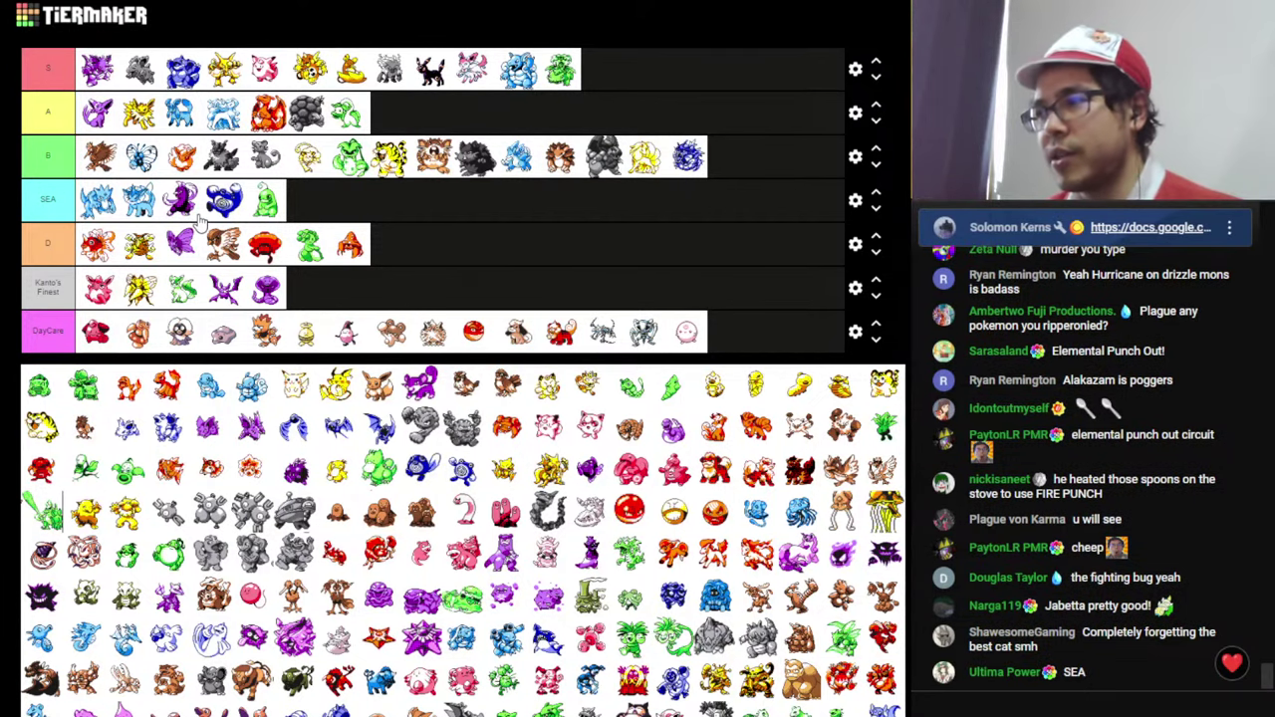
# - Look up Cheep in the spreadsheet and review its Tradebacks learnset, typing, locations and base stats
pyautogui.hotkey('alt', 'Tab')
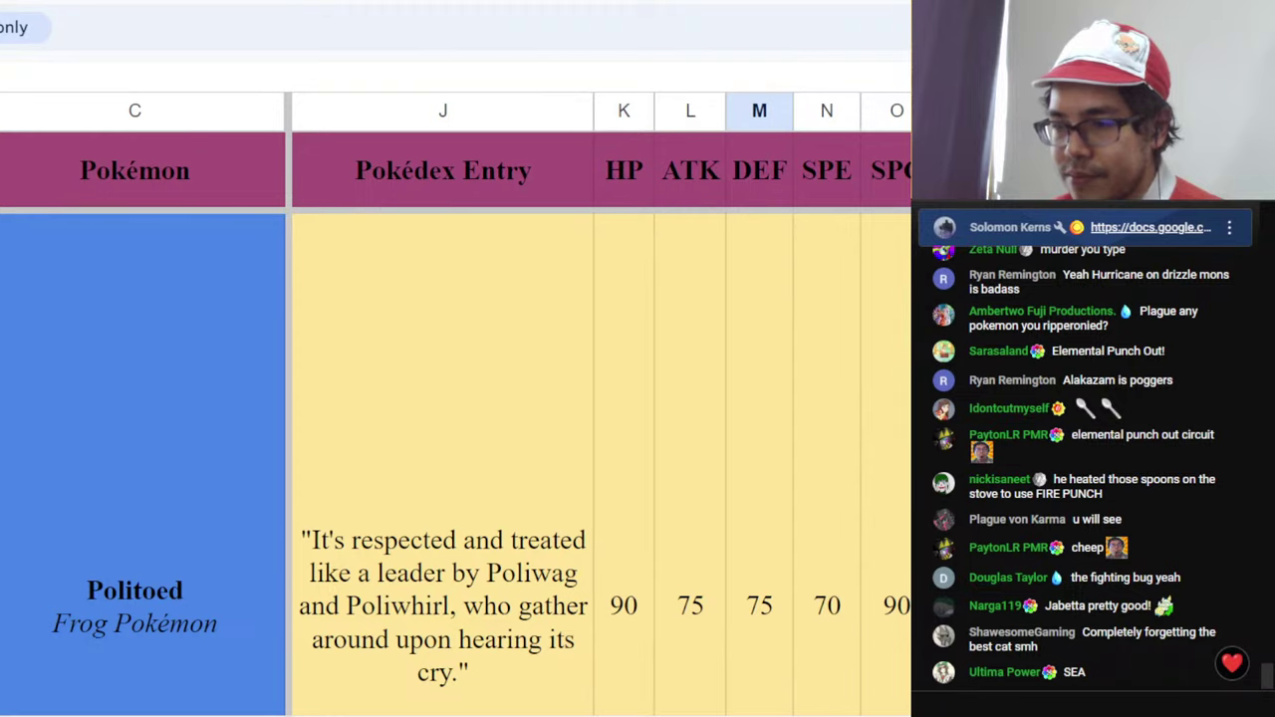
pyautogui.scroll(-4, 455, 438)
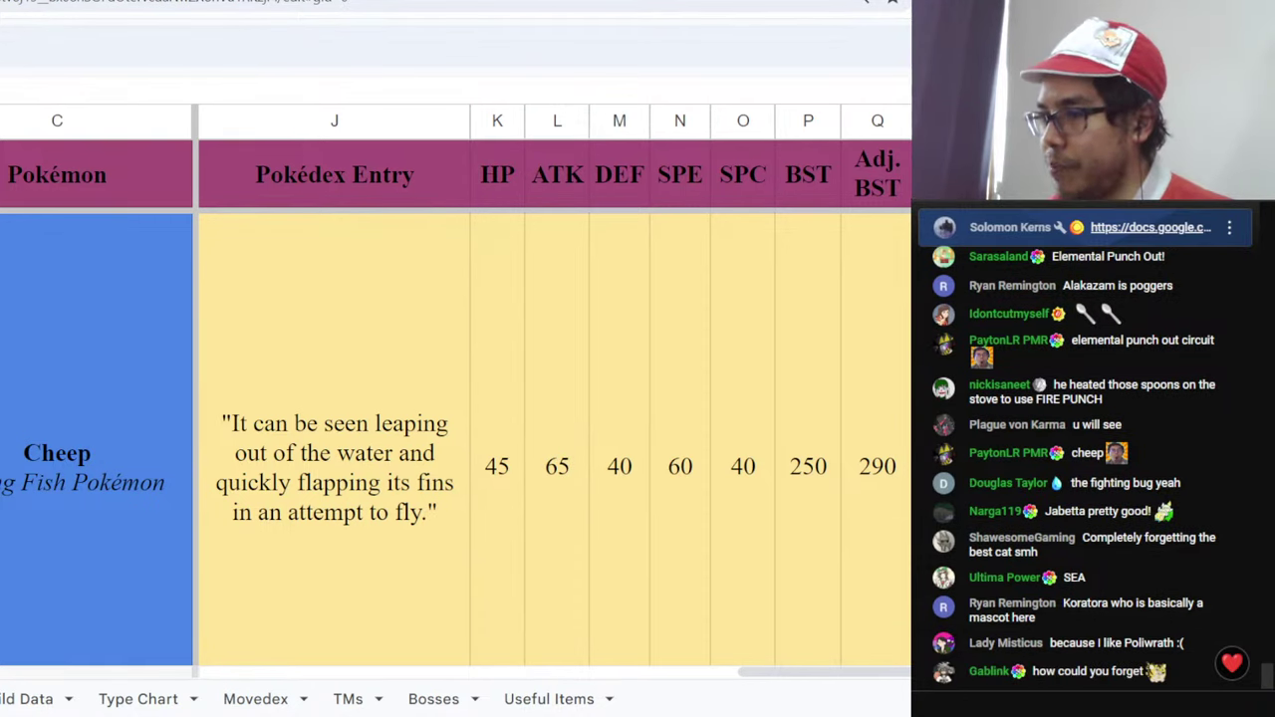
pyautogui.hscroll(-3, 685, 673)
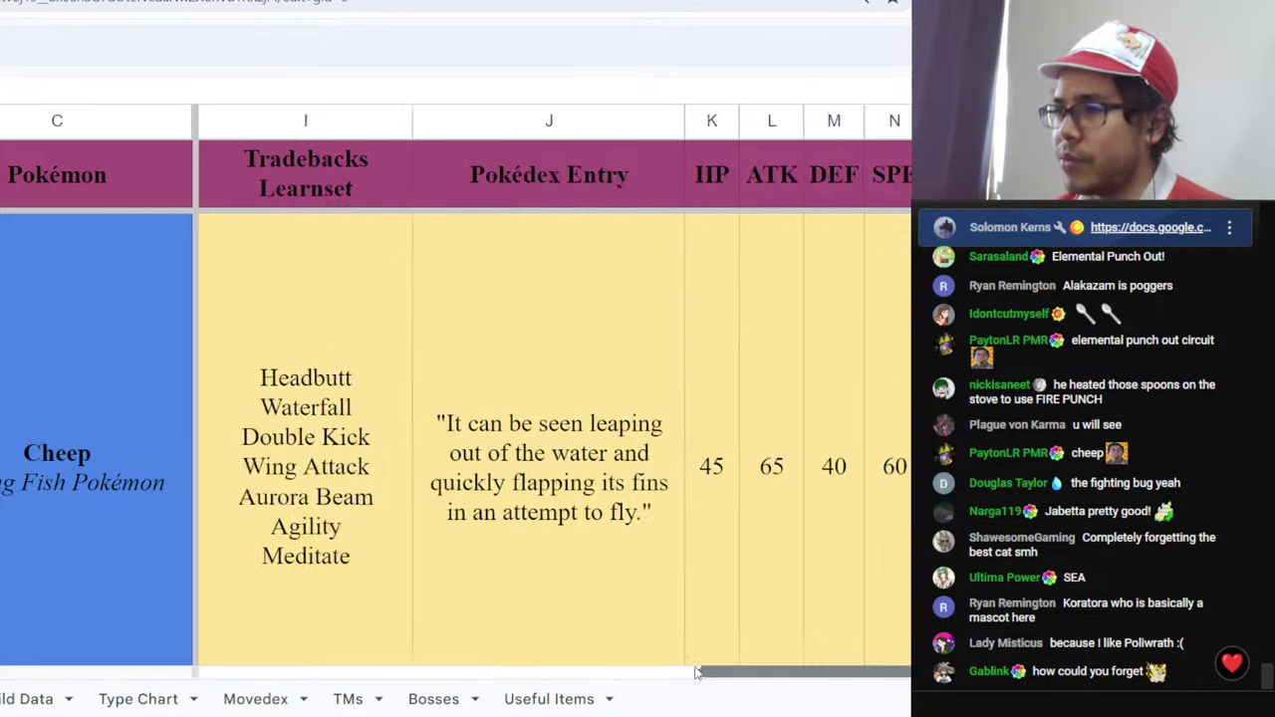
pyautogui.moveTo(576, 670); pyautogui.dragTo(215, 670)
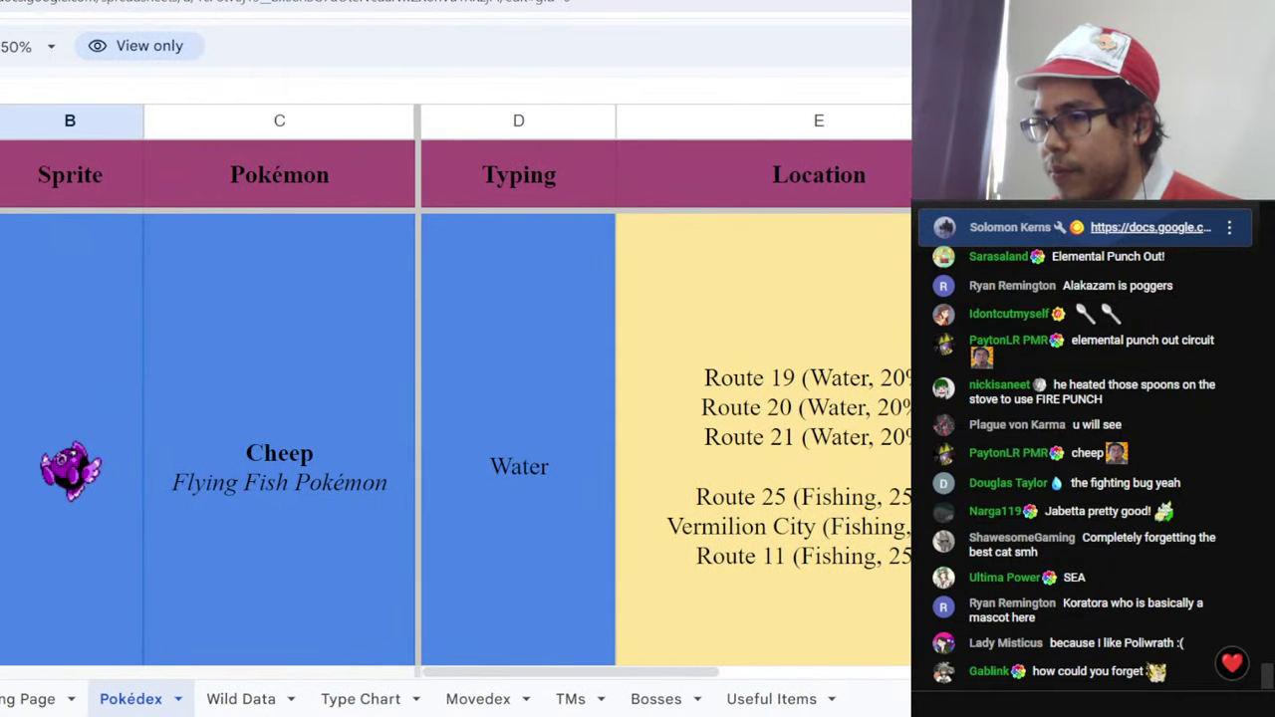
pyautogui.click(575, 542)
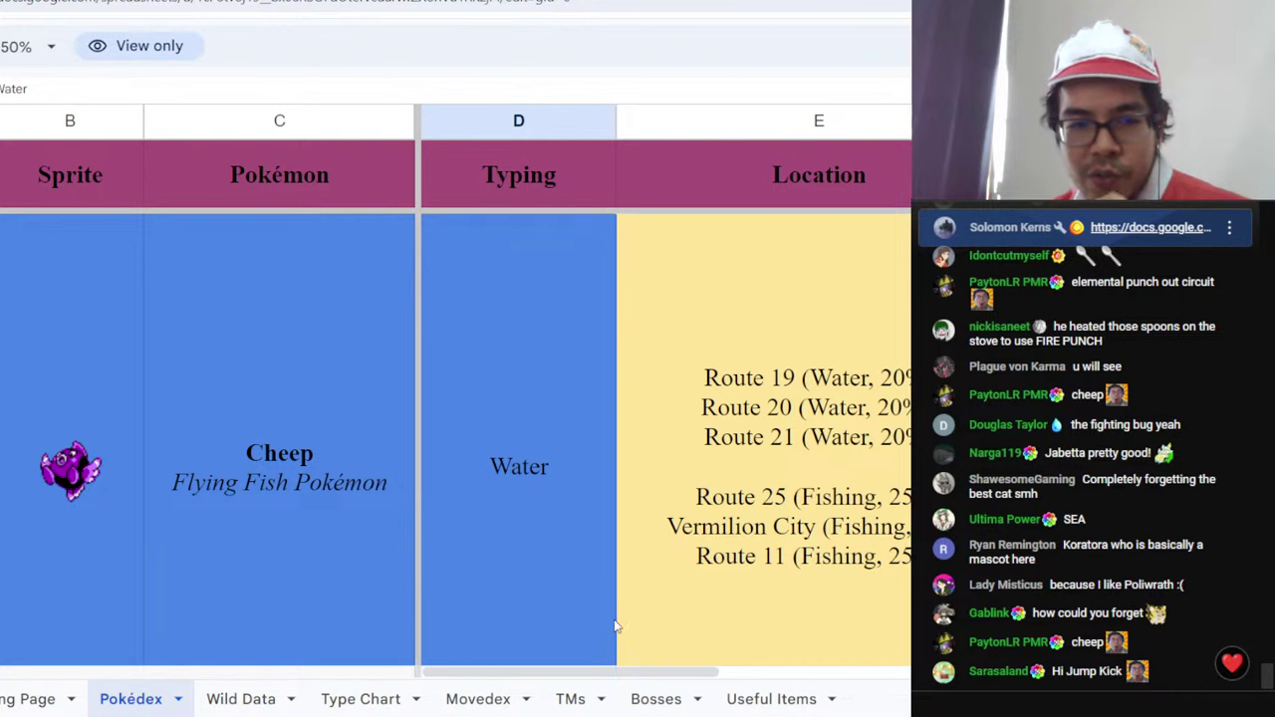
pyautogui.moveTo(572, 672); pyautogui.dragTo(647, 634)
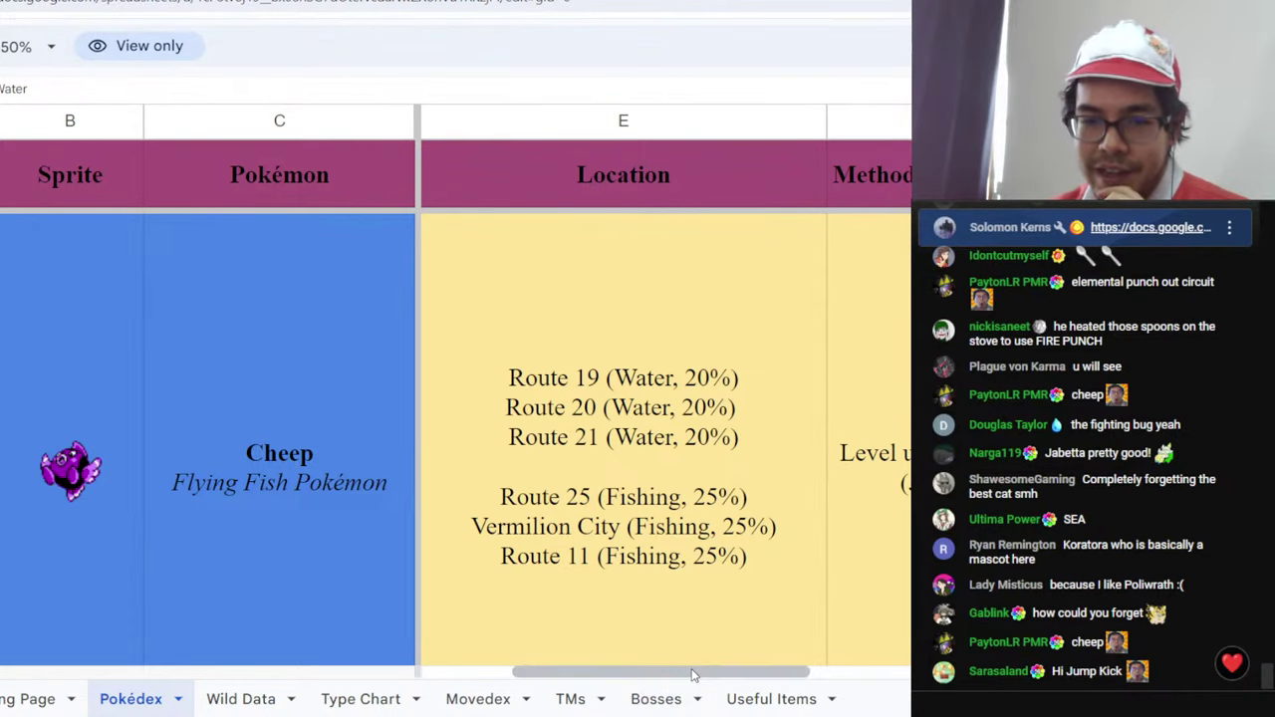
pyautogui.moveTo(717, 670); pyautogui.dragTo(894, 670)
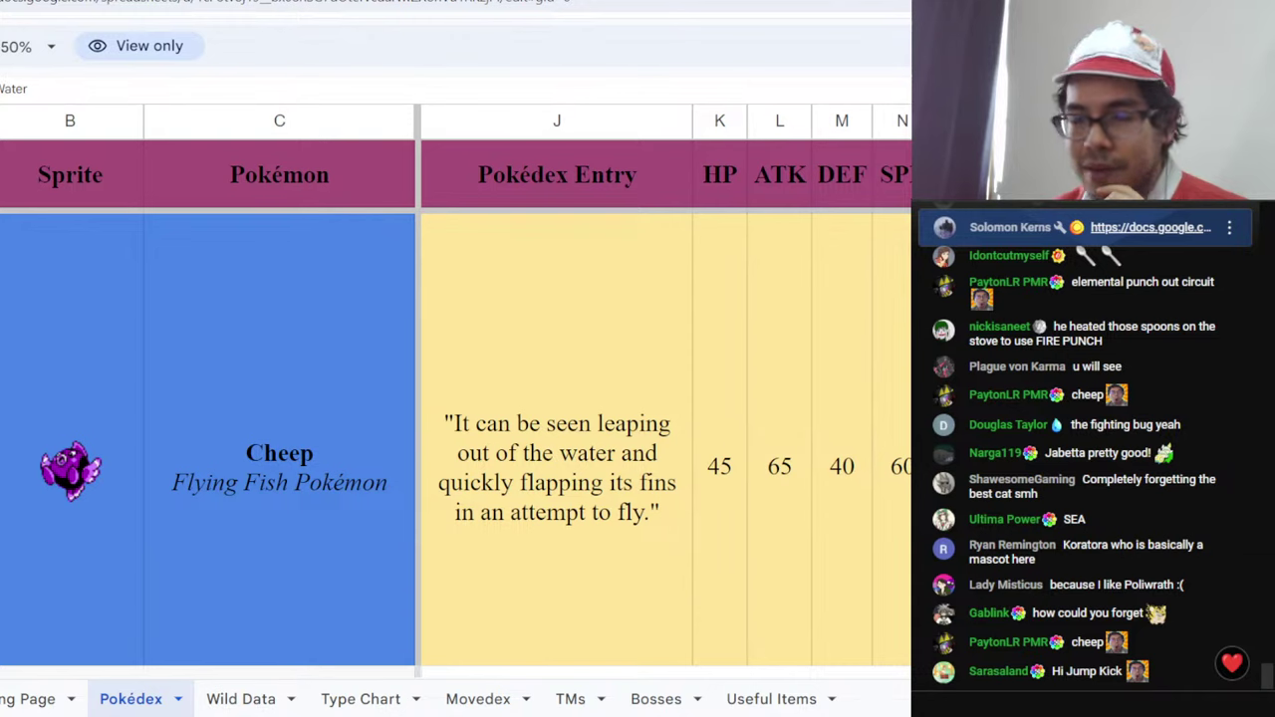
pyautogui.click(745, 501)
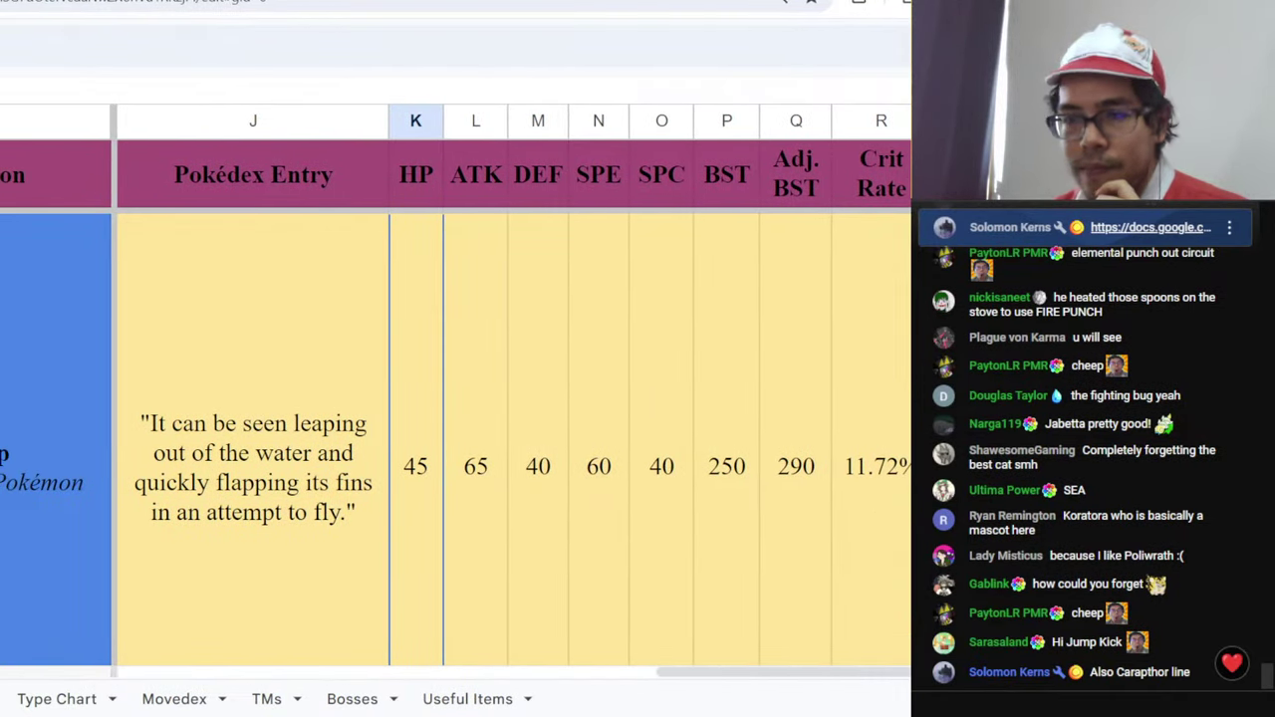
pyautogui.click(558, 460)
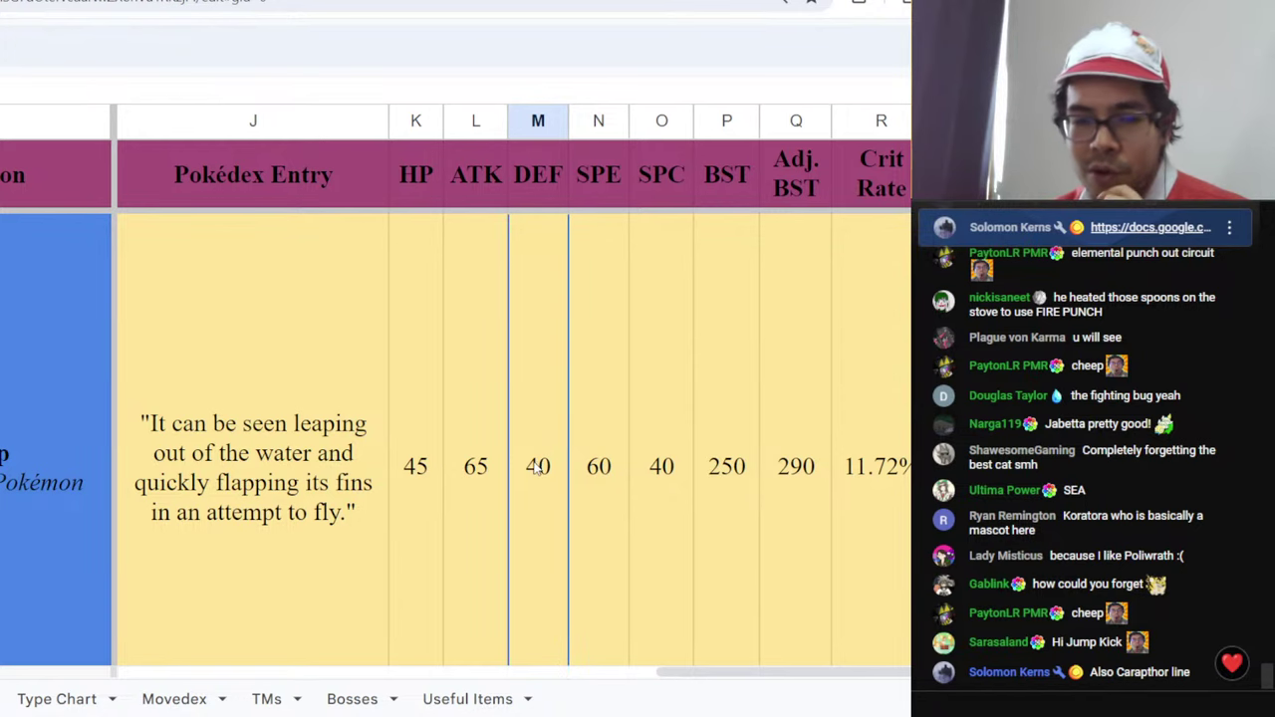
# - Review Jabetta's base stats, method of evolution and level-up and TM learnsets in the spreadsheet
pyautogui.scroll(-2, 536, 468)
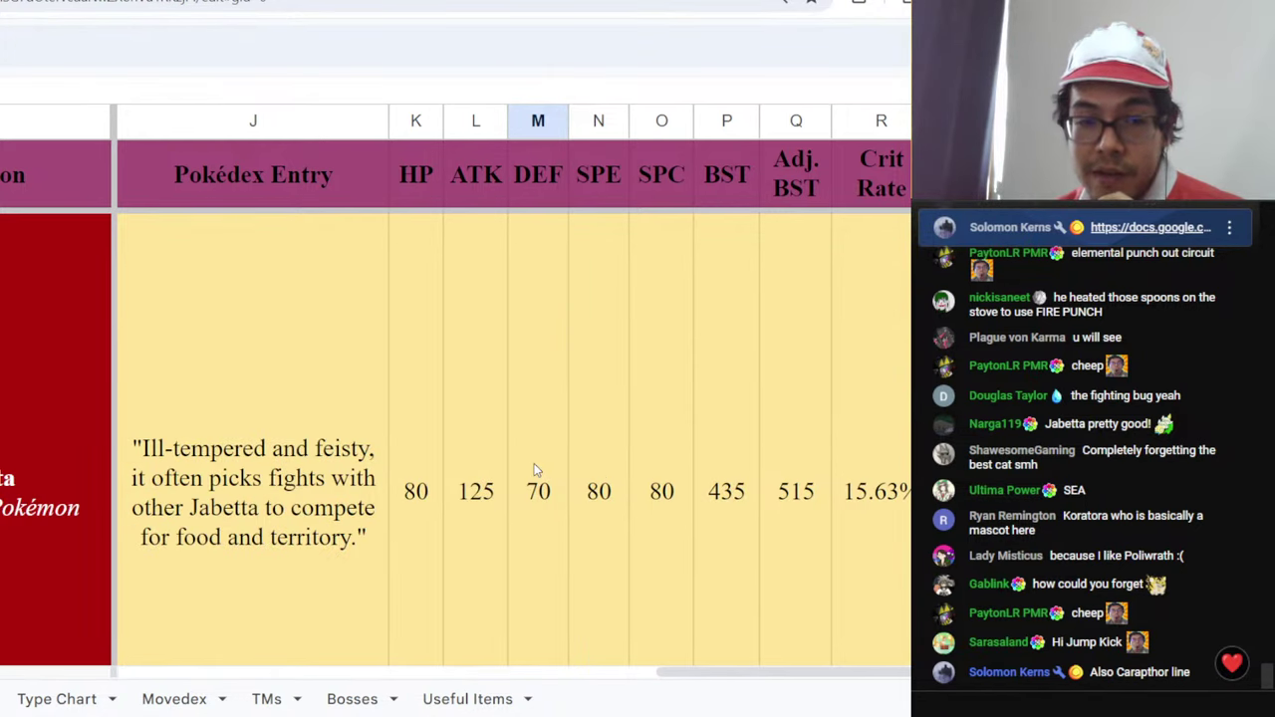
pyautogui.click(689, 488)
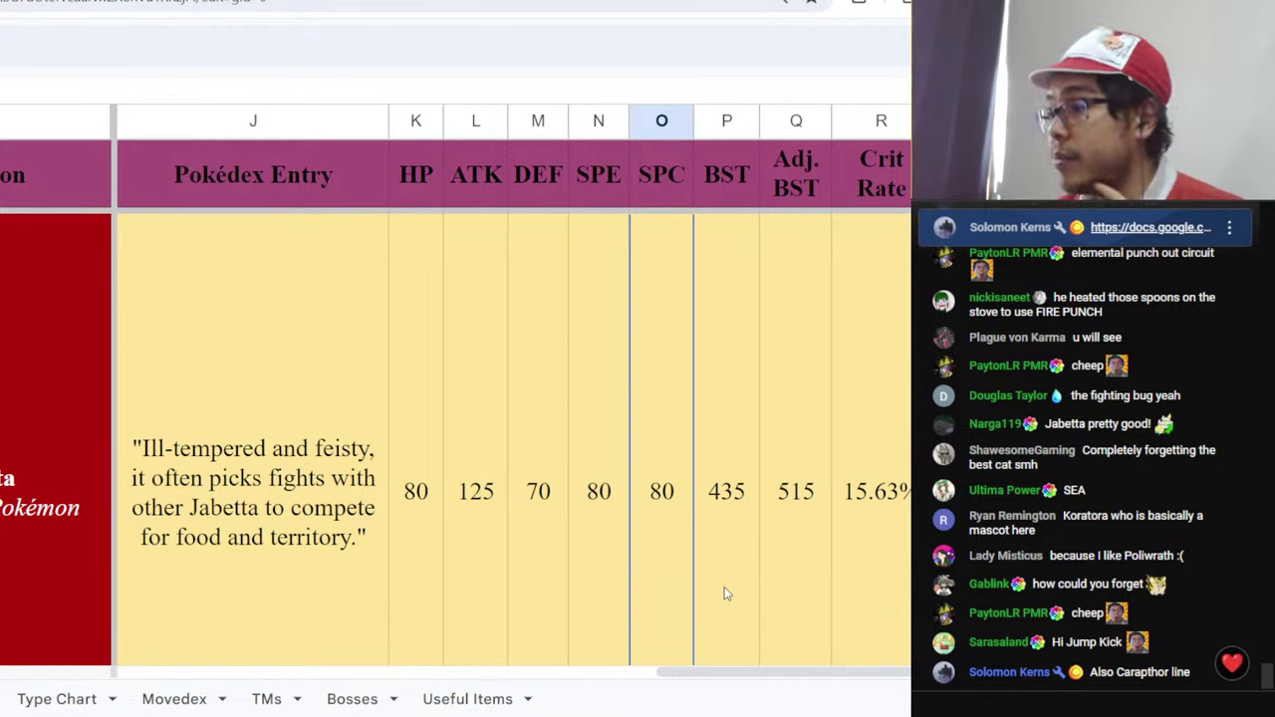
pyautogui.click(495, 585)
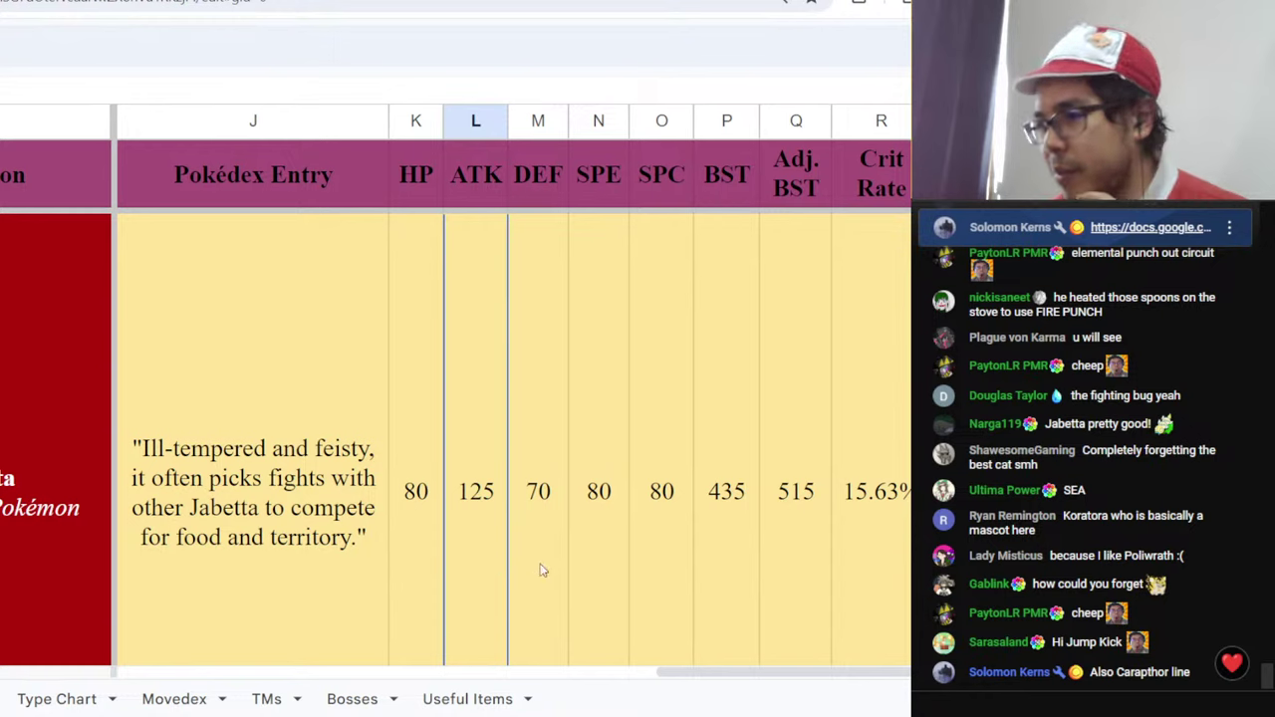
pyautogui.click(612, 566)
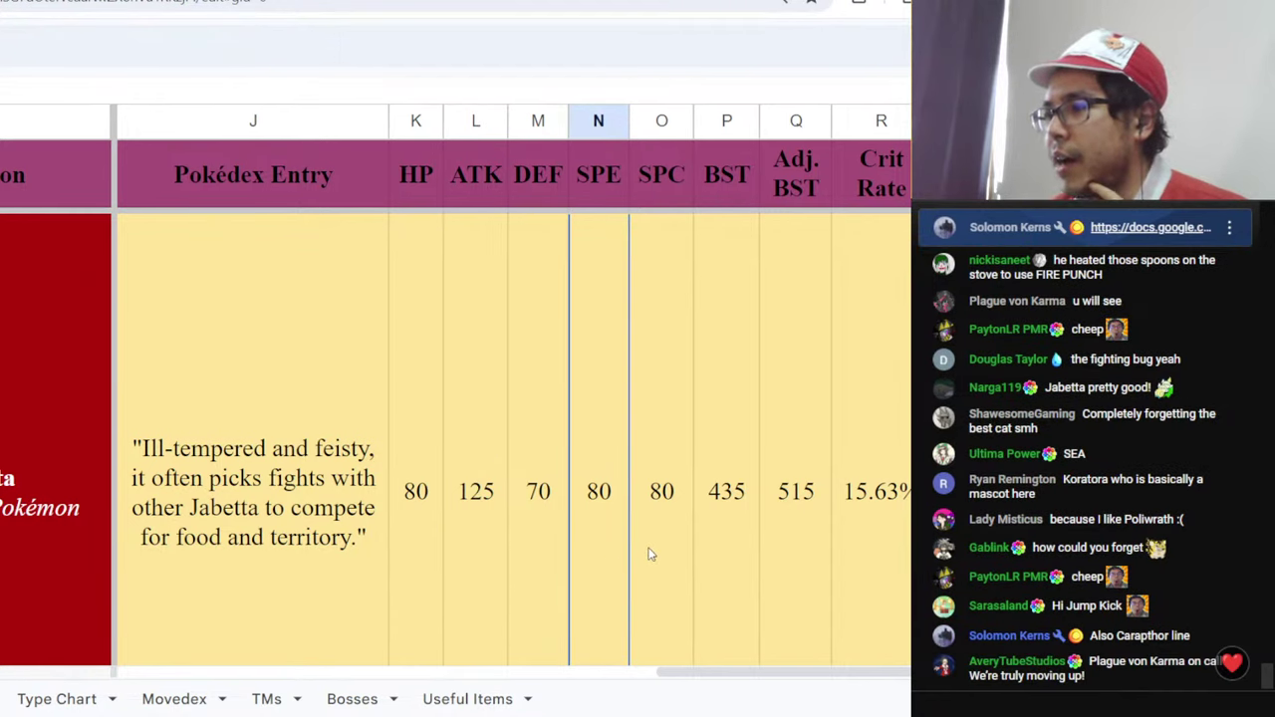
pyautogui.click(675, 530)
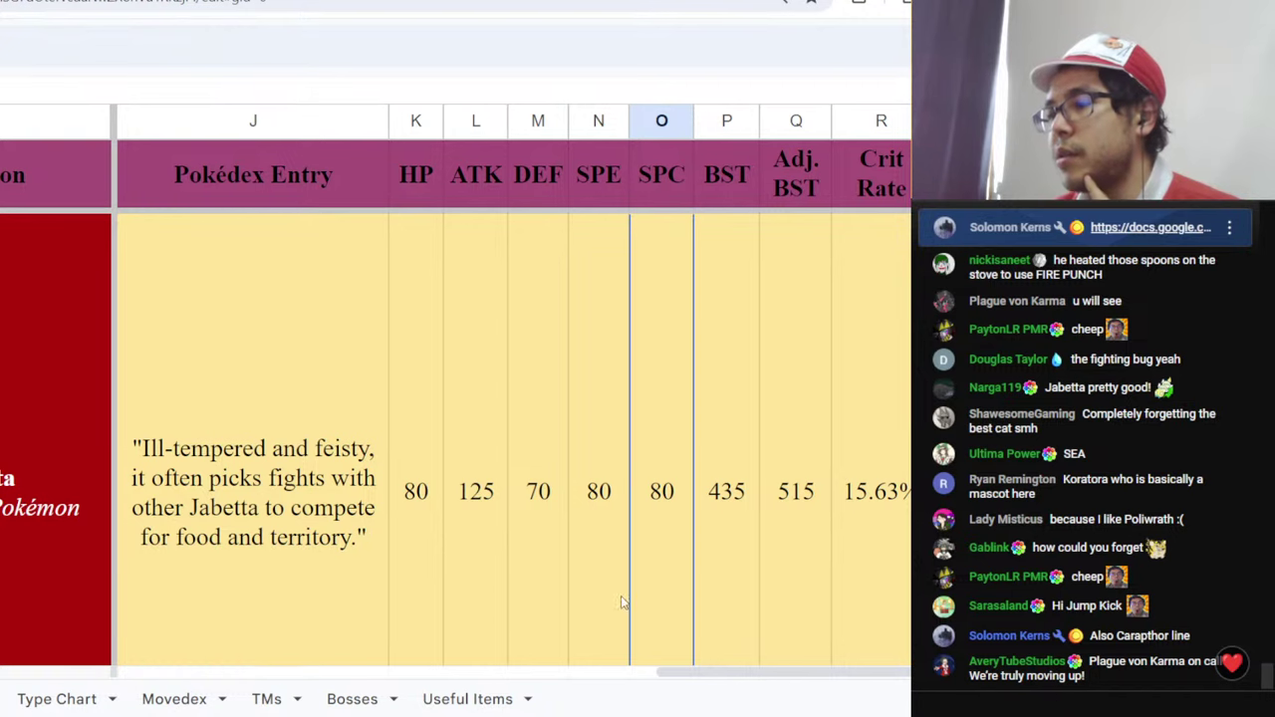
pyautogui.click(598, 673)
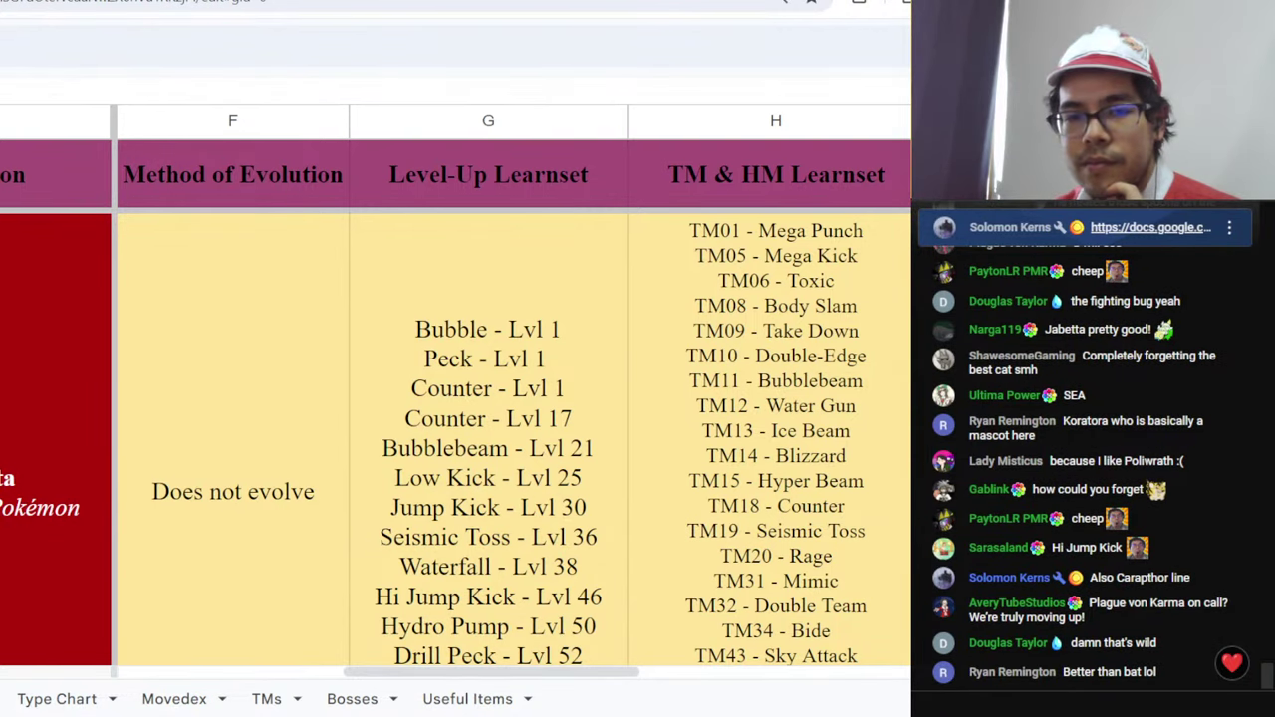
# - Return to the TierMaker list and move Jabetta from tier SEA to the end of tier A
pyautogui.hotkey('ctrl', 'Tab')
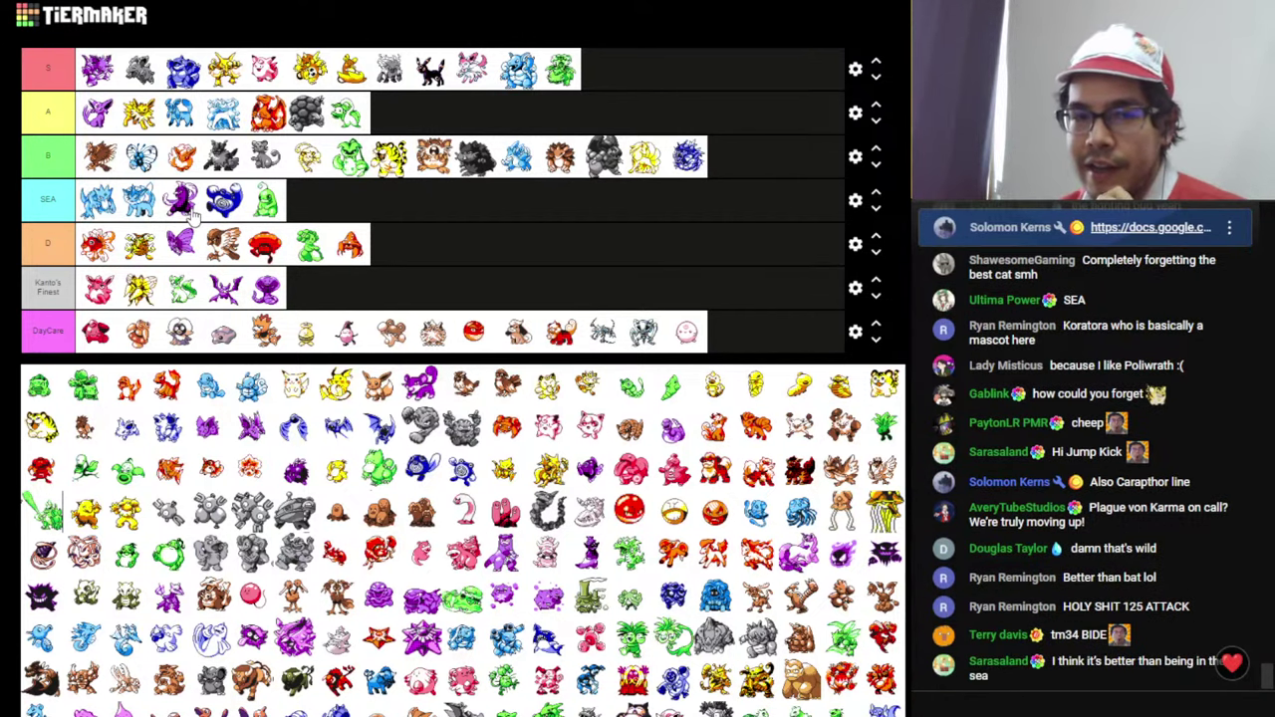
pyautogui.moveTo(192, 212); pyautogui.dragTo(484, 130)
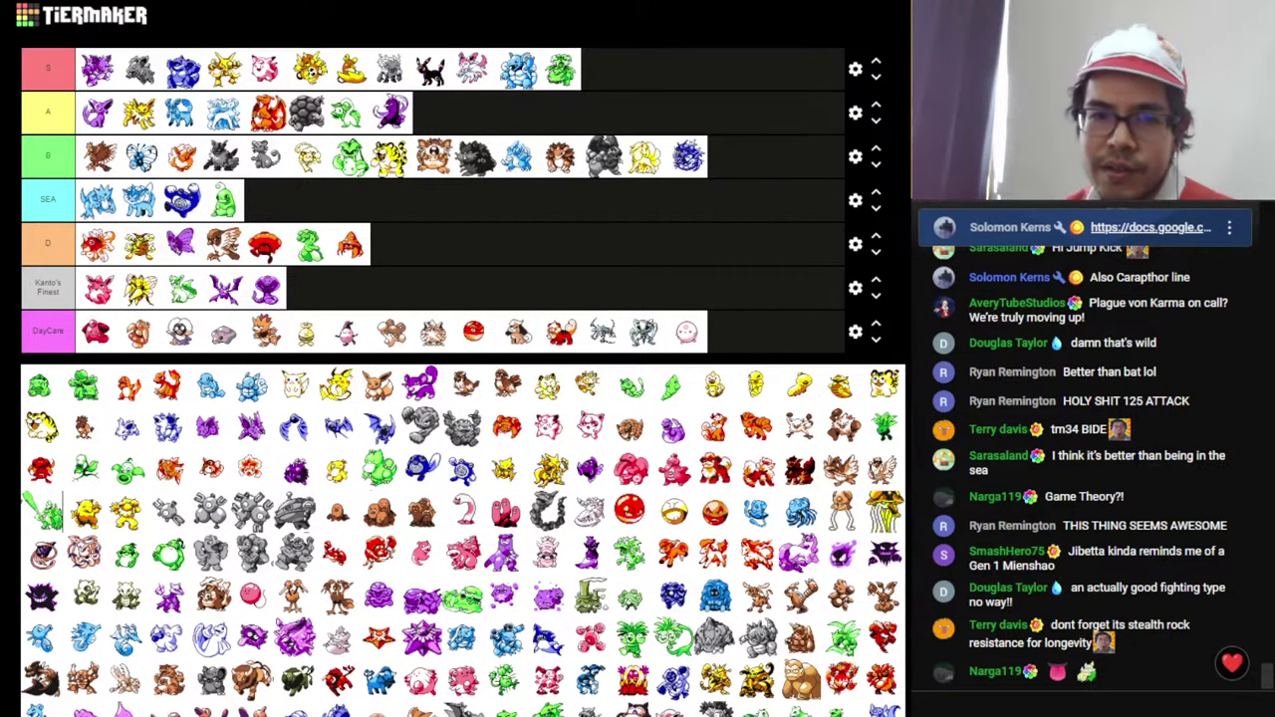
# - Look up Lickitung and Lickilicky in the spreadsheet, and place Lickilicky first in tier D of the TierMaker list
pyautogui.hotkey('alt', 'Tab')
pyautogui.scroll(-5, 454, 532)
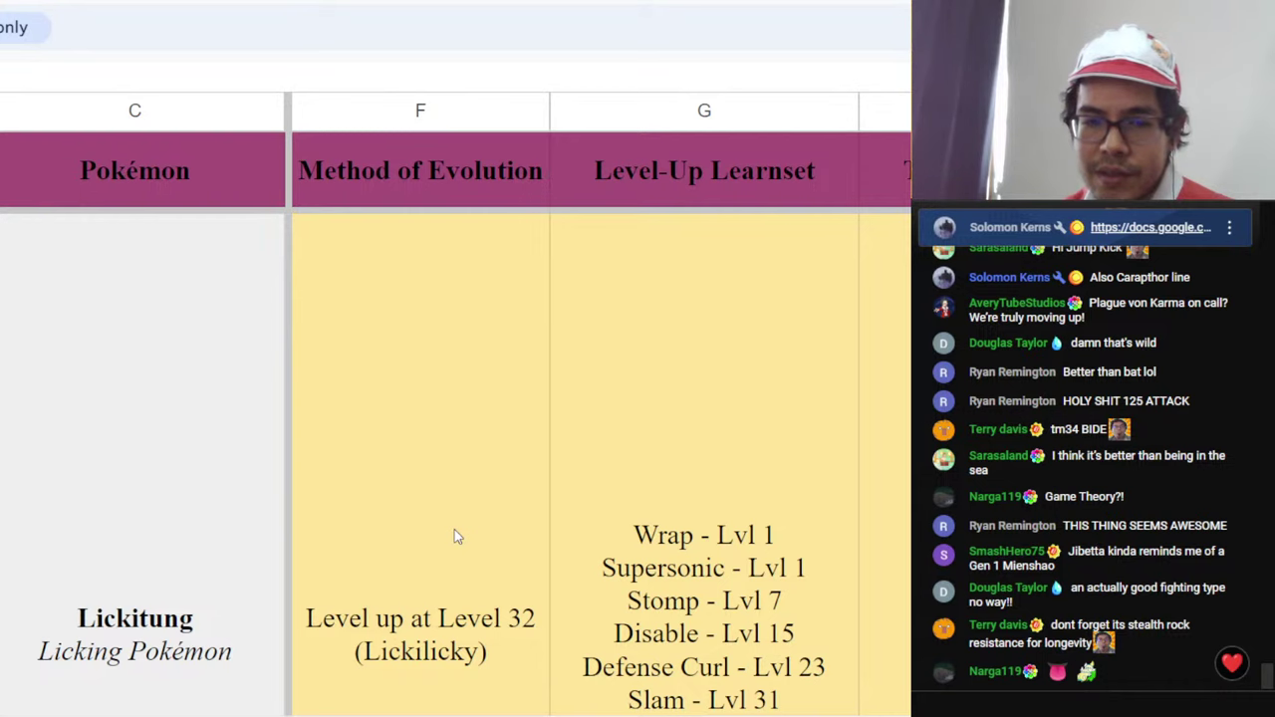
pyautogui.scroll(-3, 454, 531)
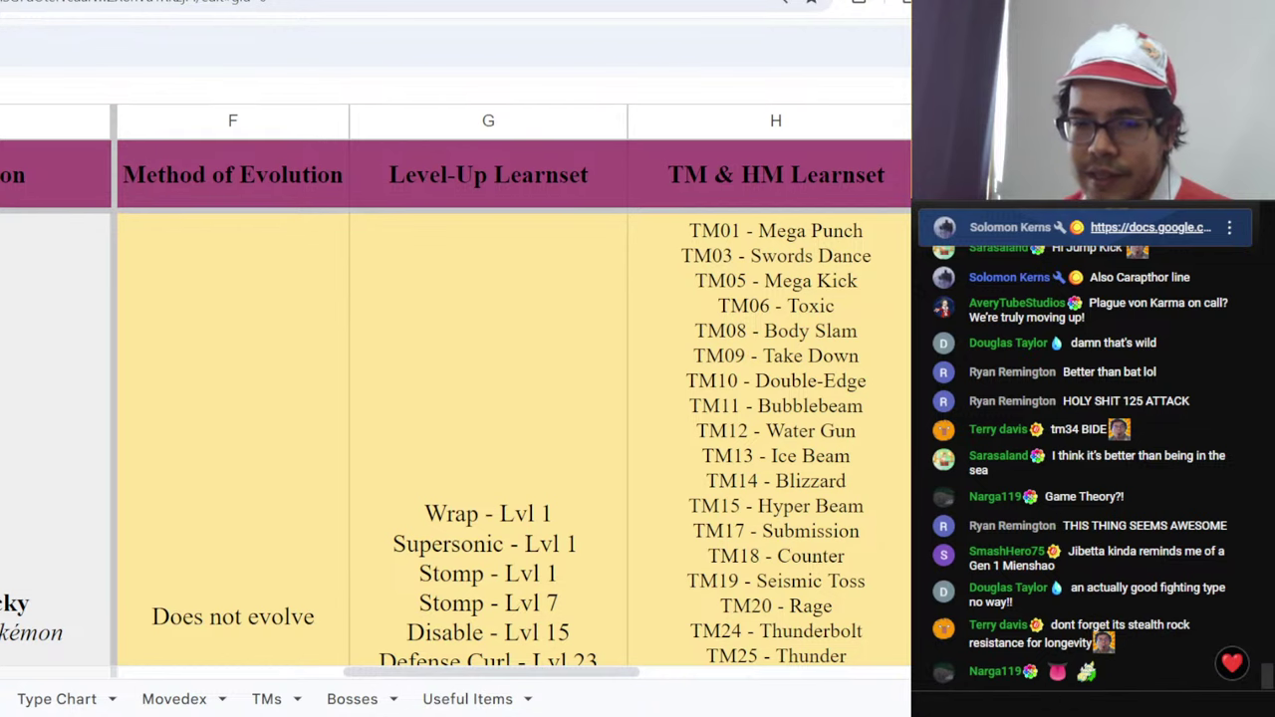
pyautogui.moveTo(488, 673); pyautogui.dragTo(802, 673)
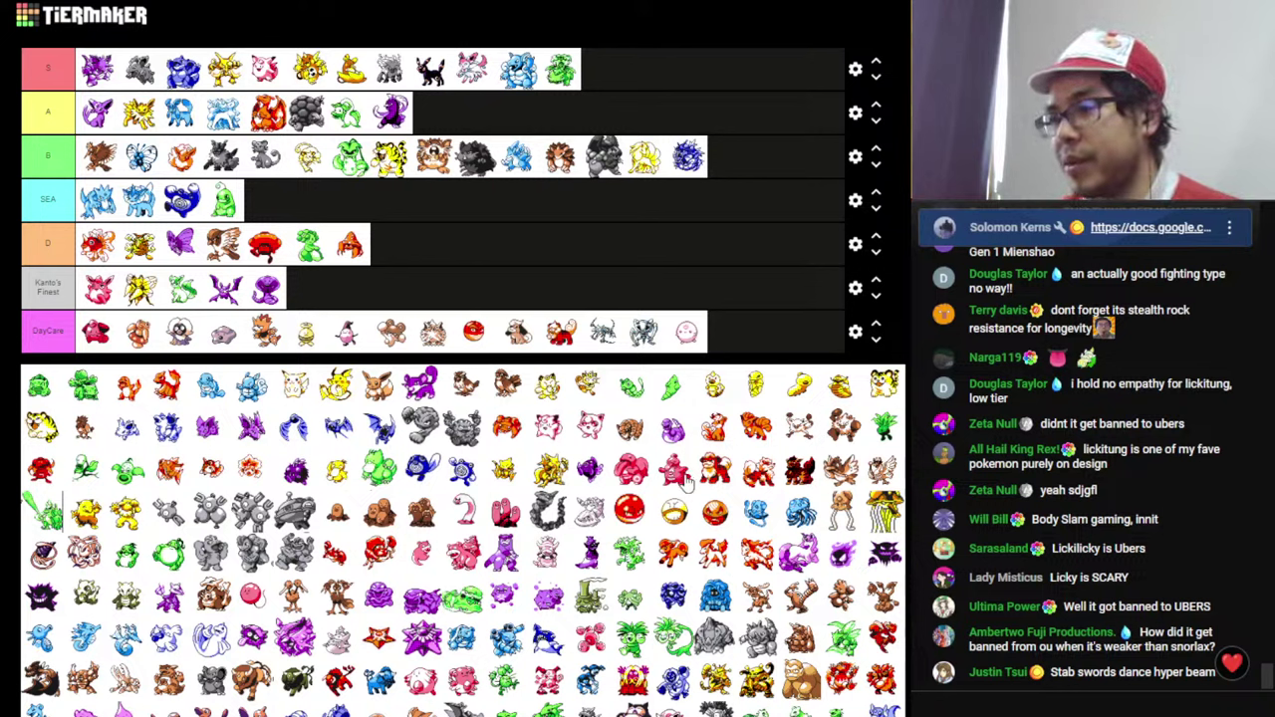
pyautogui.moveTo(688, 481); pyautogui.dragTo(100, 247)
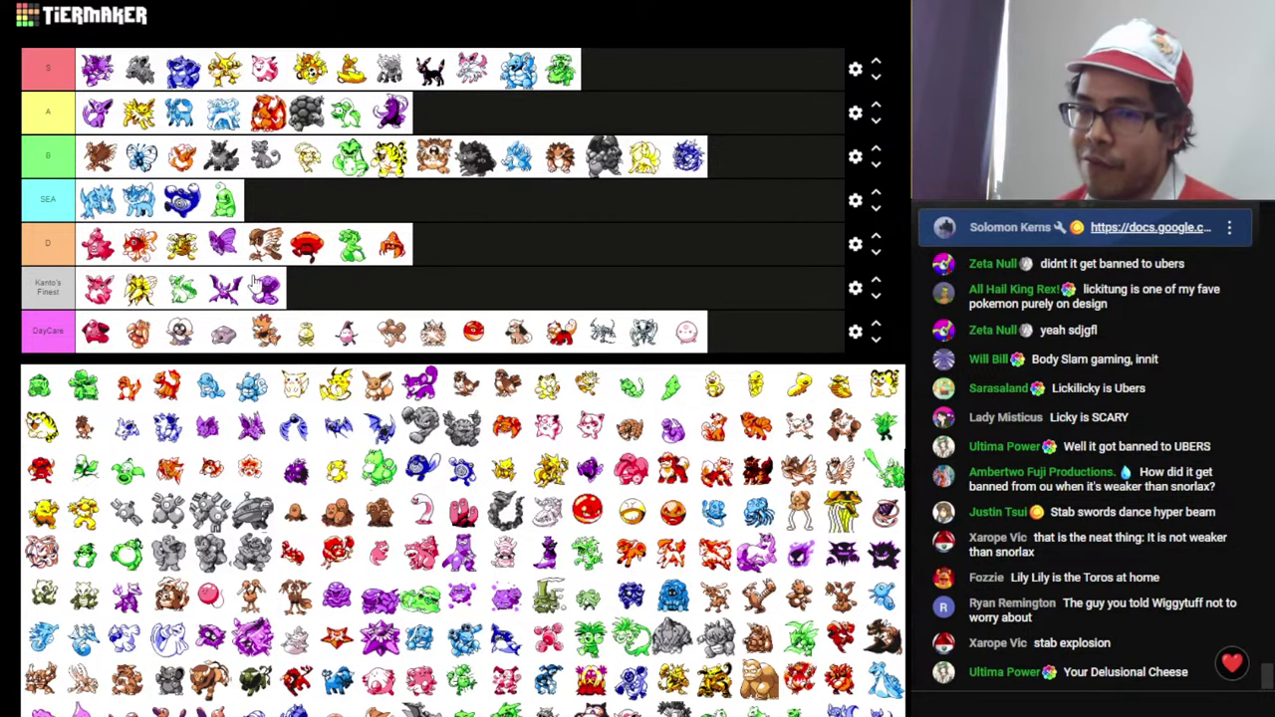
# - Review the base stats of Lickilicky and Magnezone in the spreadsheet, including their speed
pyautogui.hotkey('alt', 'Tab')
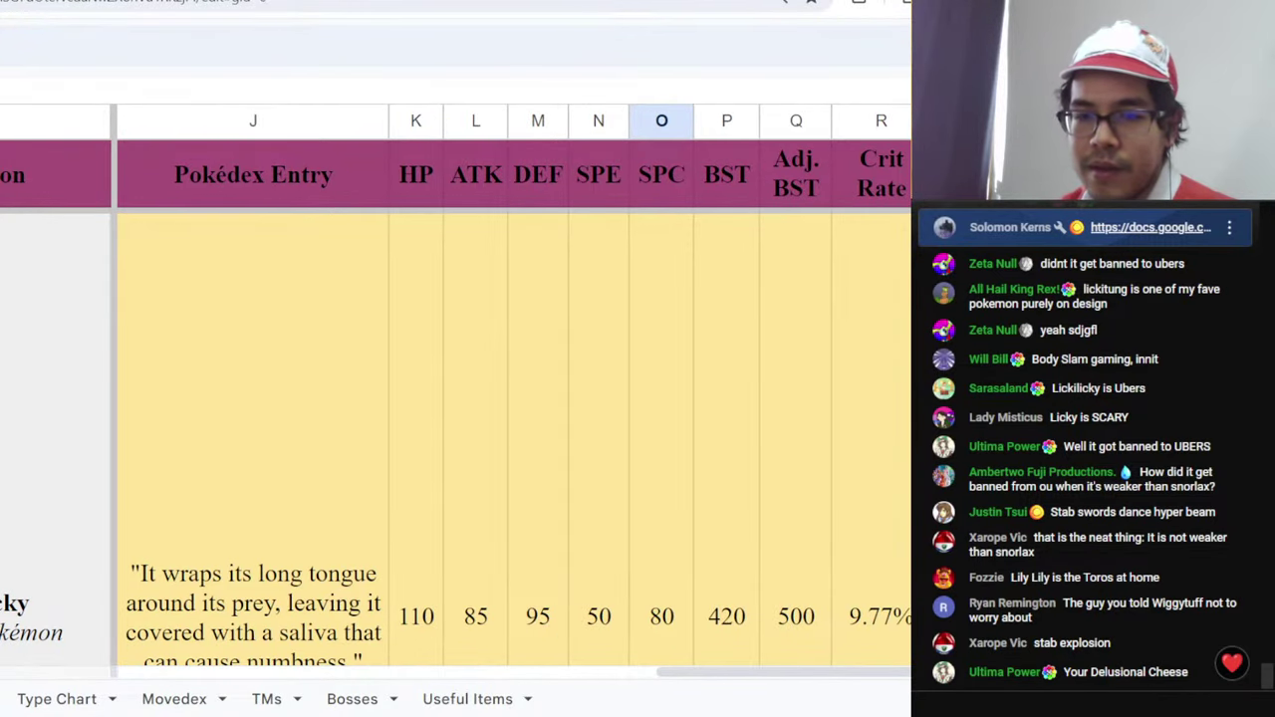
pyautogui.press('Left')
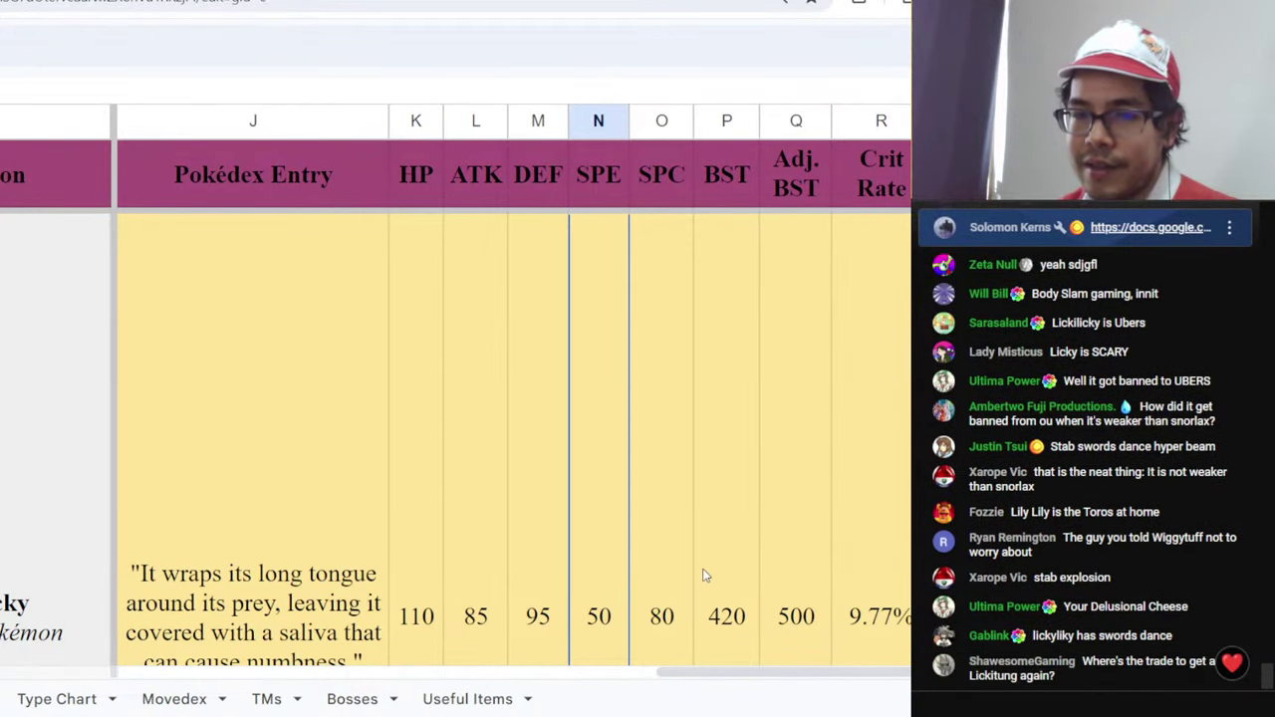
pyautogui.click(704, 575)
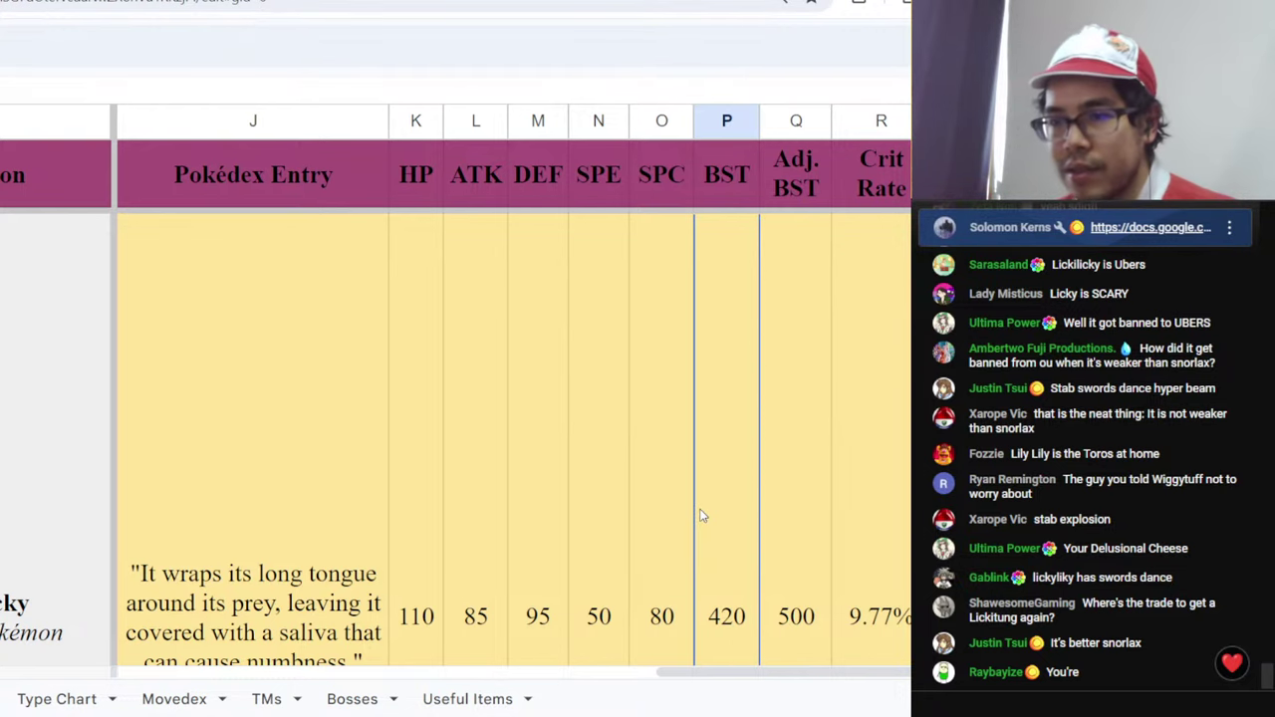
pyautogui.click(591, 581)
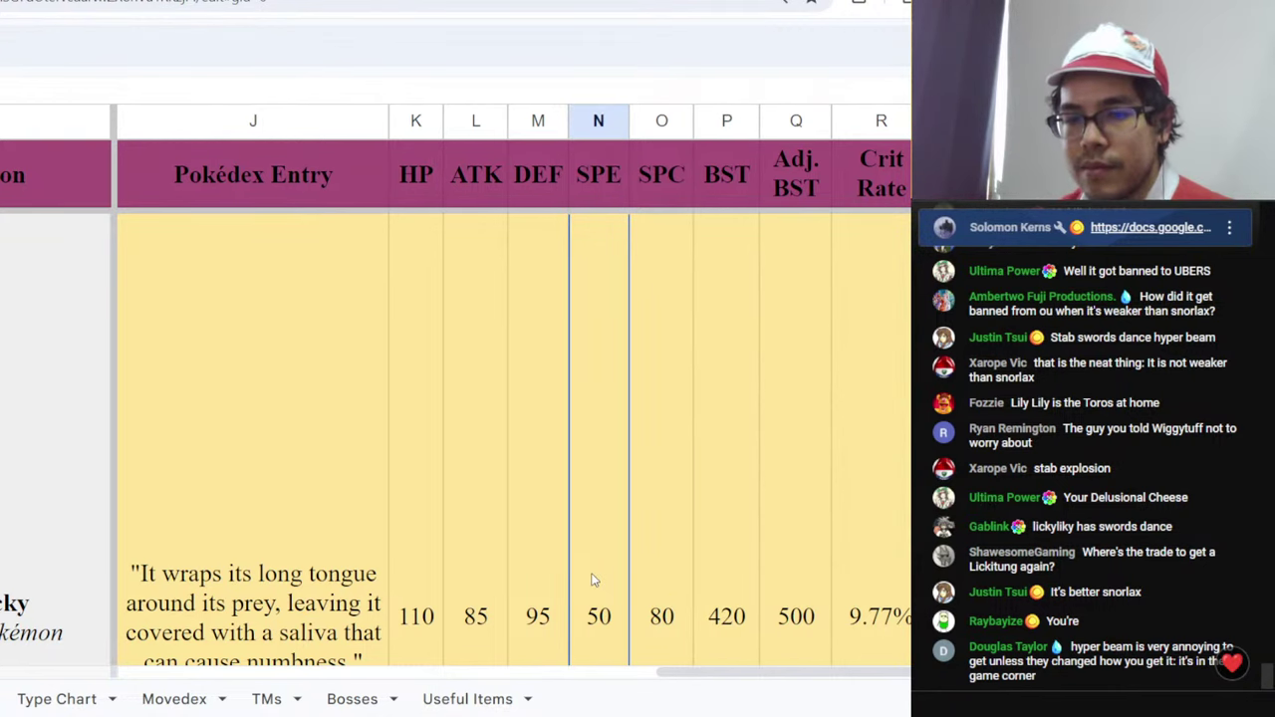
pyautogui.click(744, 437)
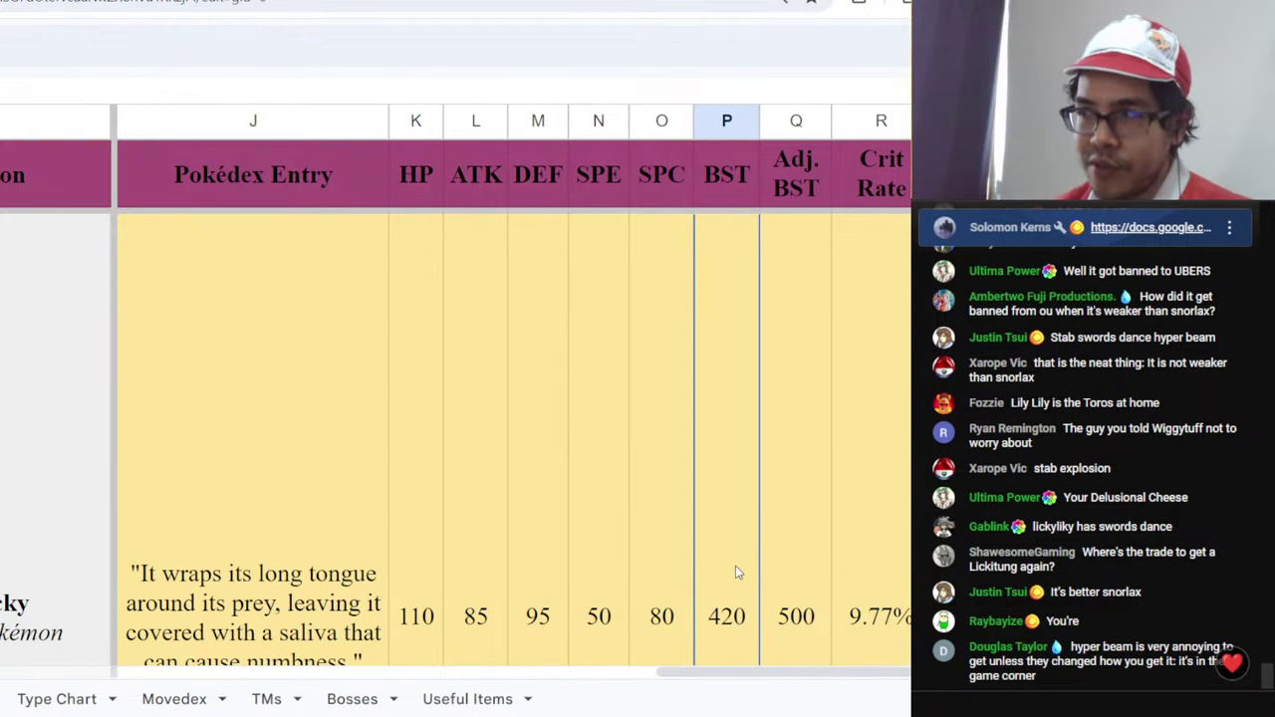
pyautogui.click(590, 618)
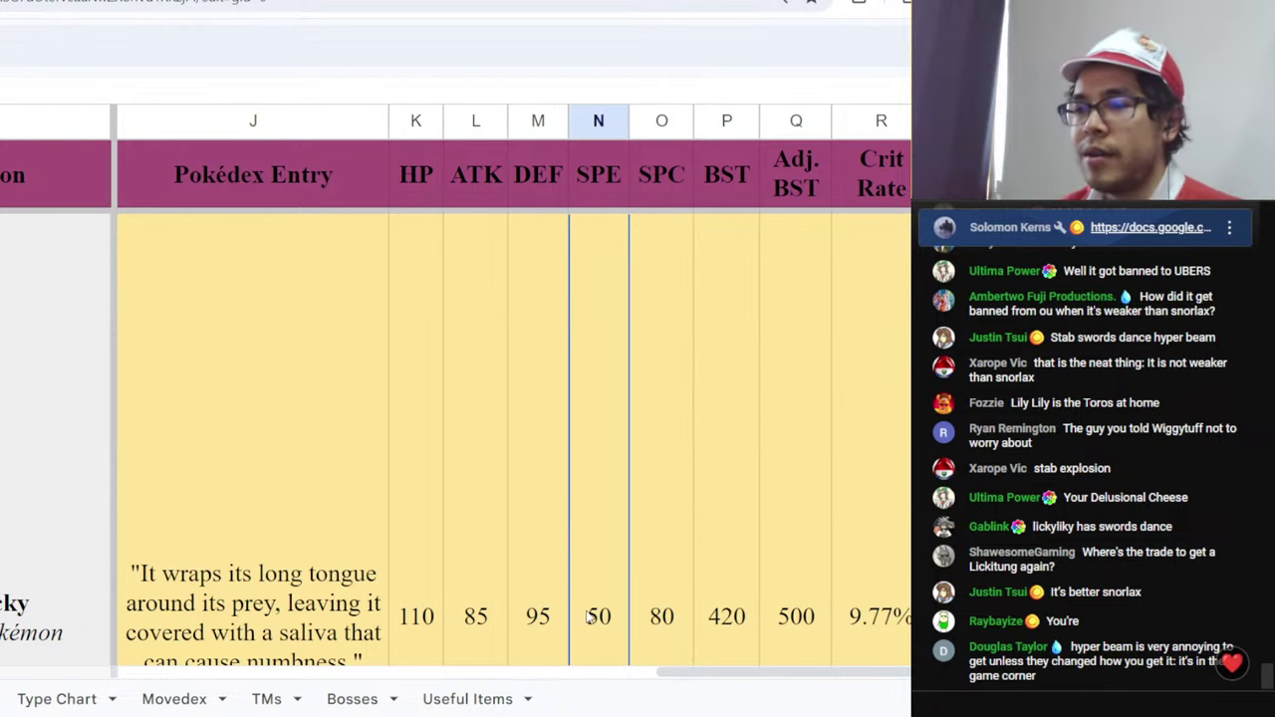
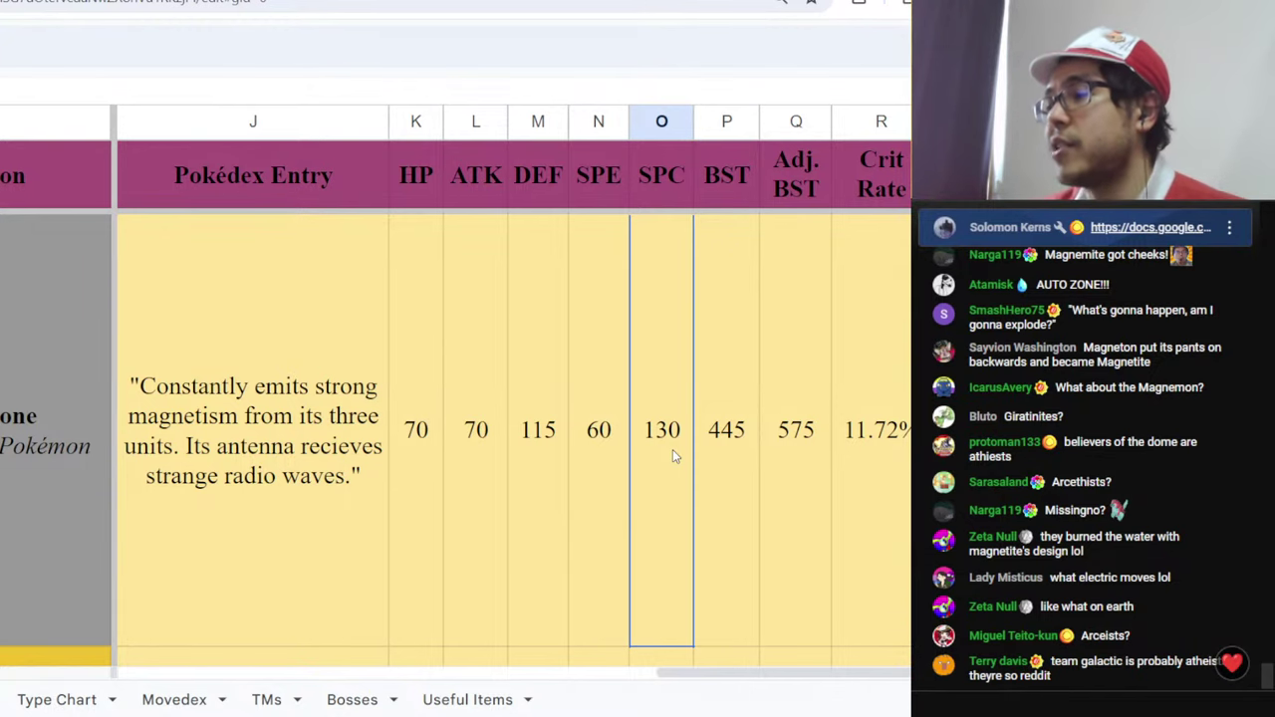
pyautogui.click(616, 476)
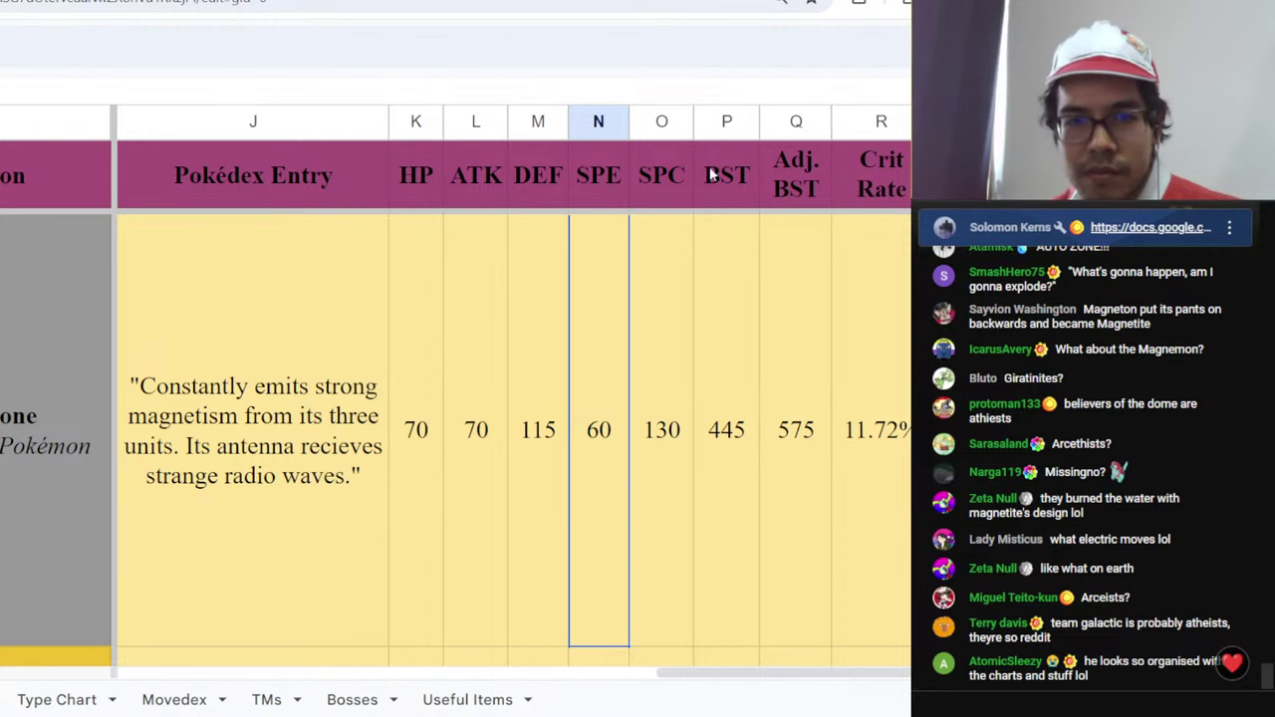
# - Return to the TierMaker list and place Dugtrio at the end of tier S
pyautogui.hotkey('ctrl', 'Tab')
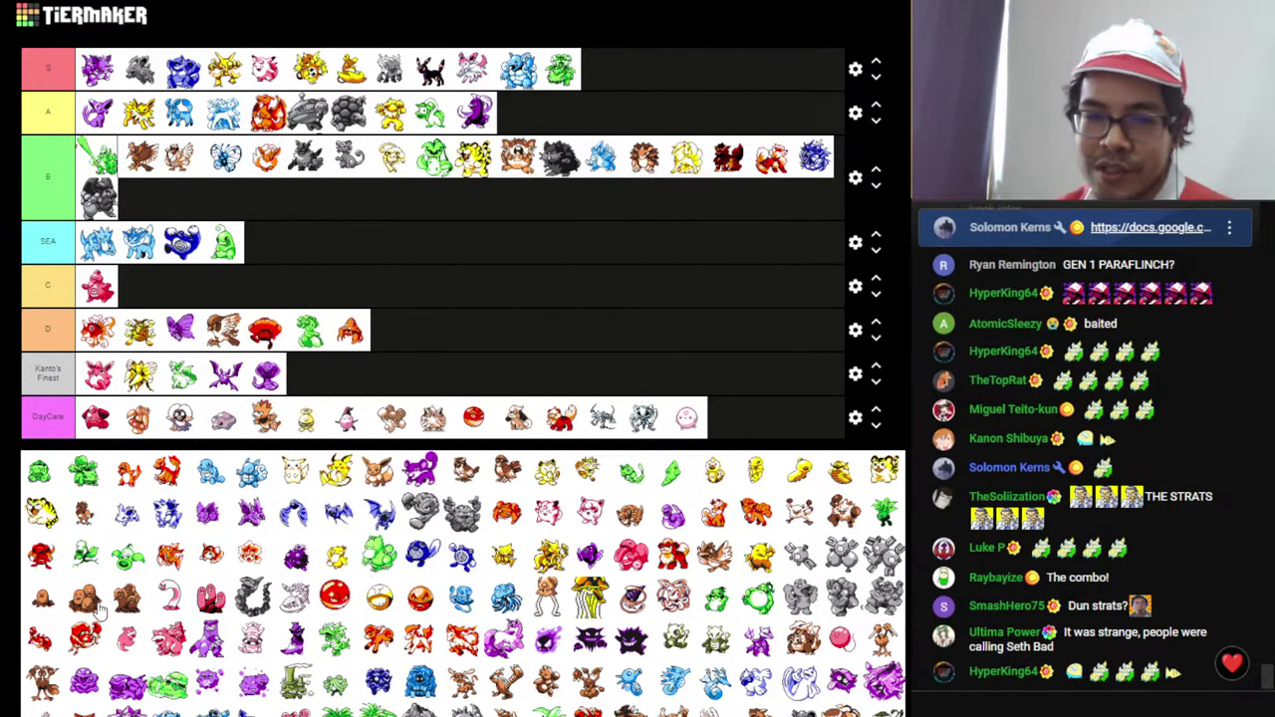
pyautogui.scroll(-2, 99, 610)
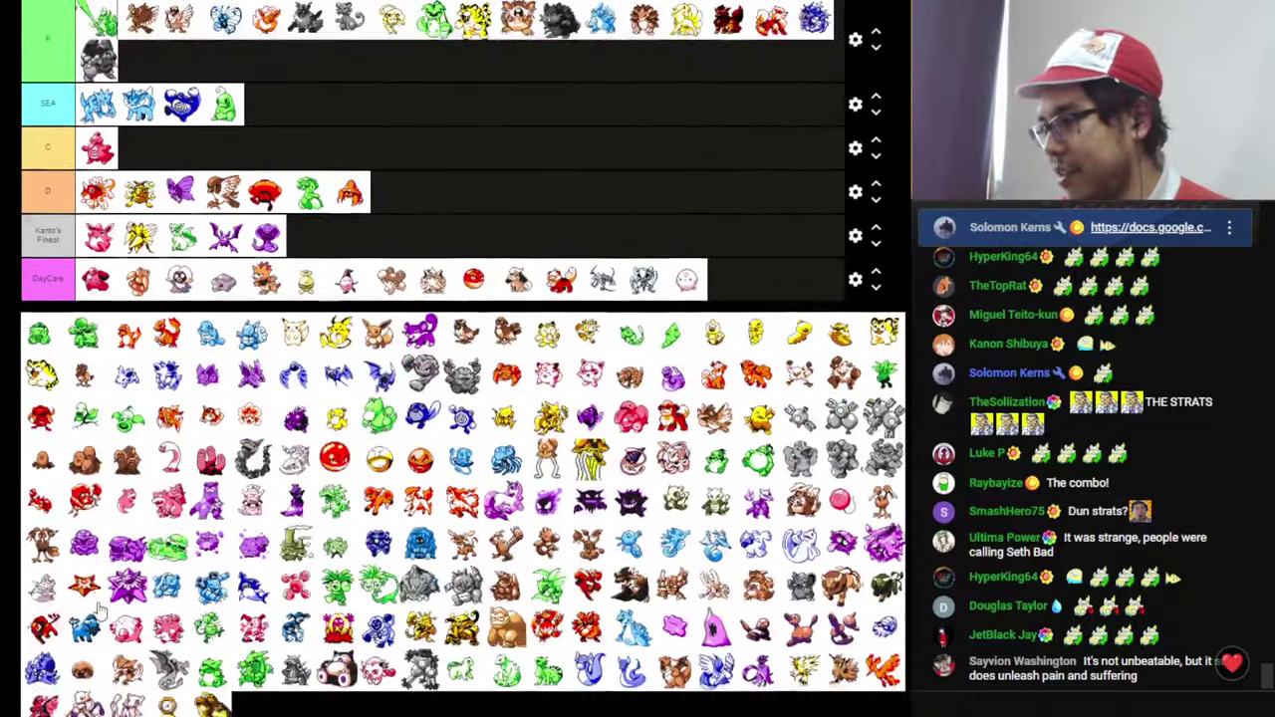
pyautogui.scroll(-1, 100, 609)
pyautogui.scroll(3, 104, 604)
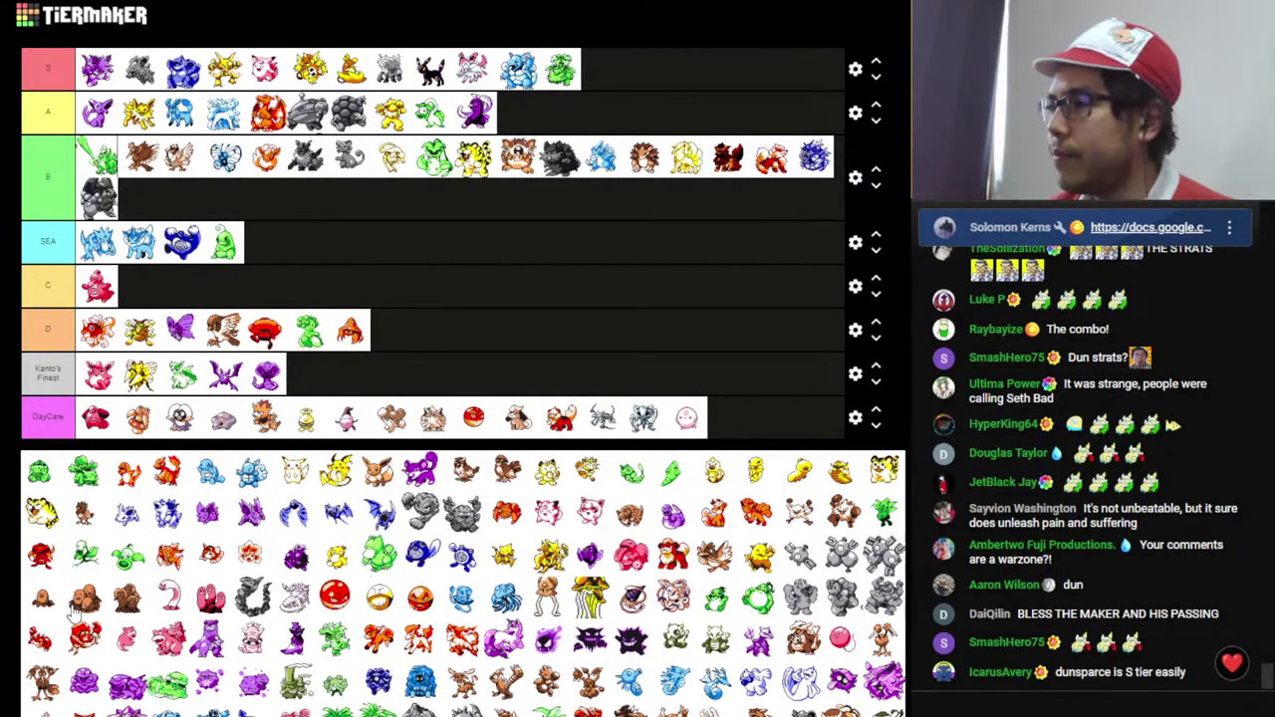
pyautogui.moveTo(75, 613); pyautogui.dragTo(658, 79)
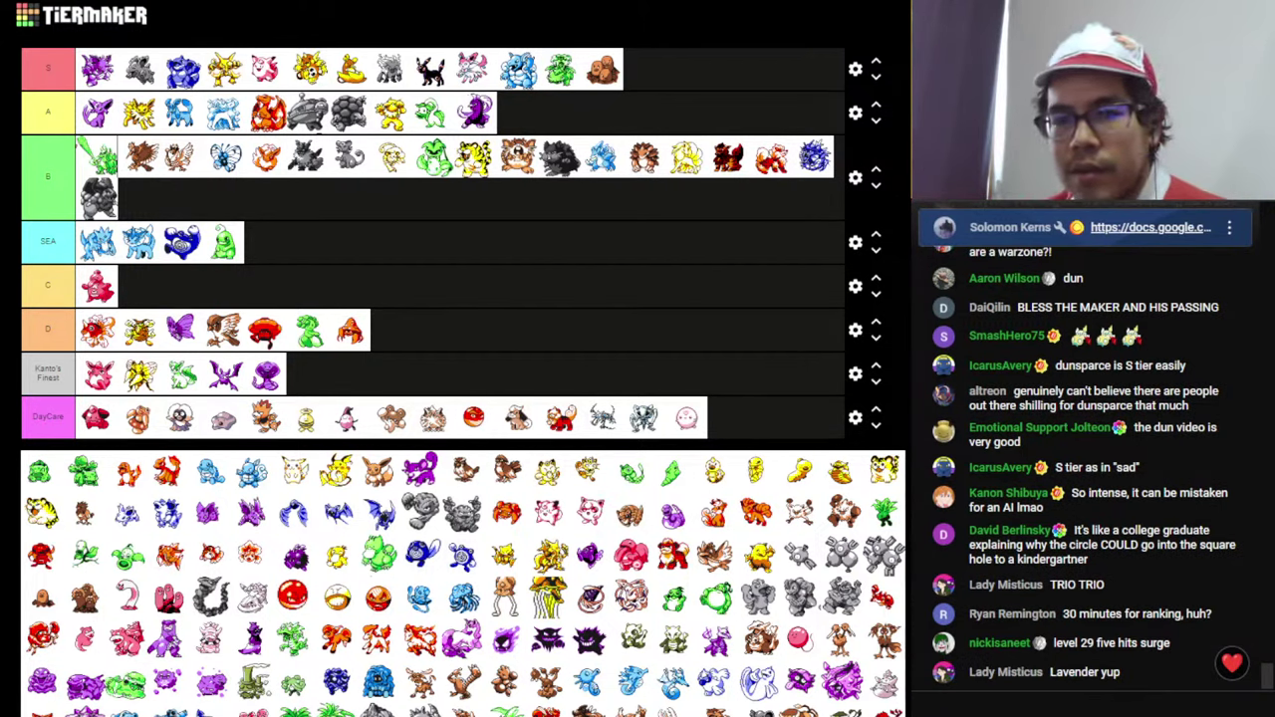
# - Look up Dugtrio in the spreadsheet and review its base stats
pyautogui.hotkey('alt', 'Tab')
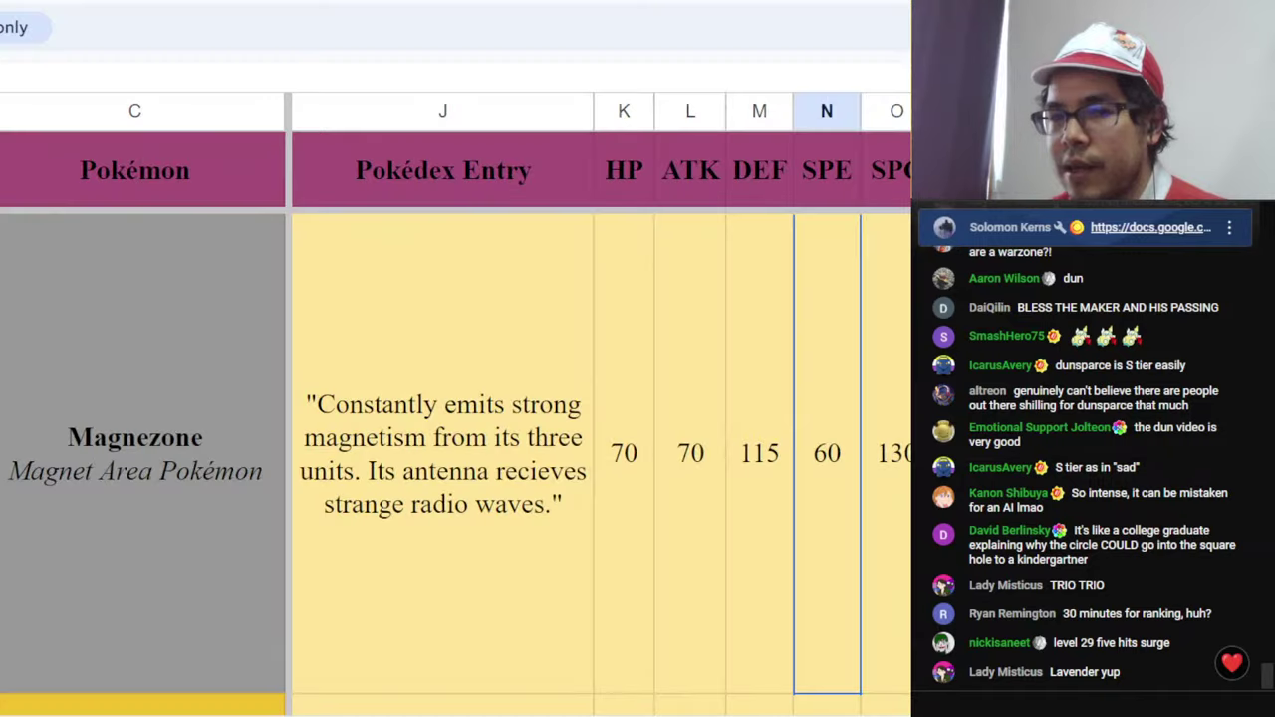
pyautogui.scroll(-1, 597, 508)
pyautogui.scroll(-1, 598, 509)
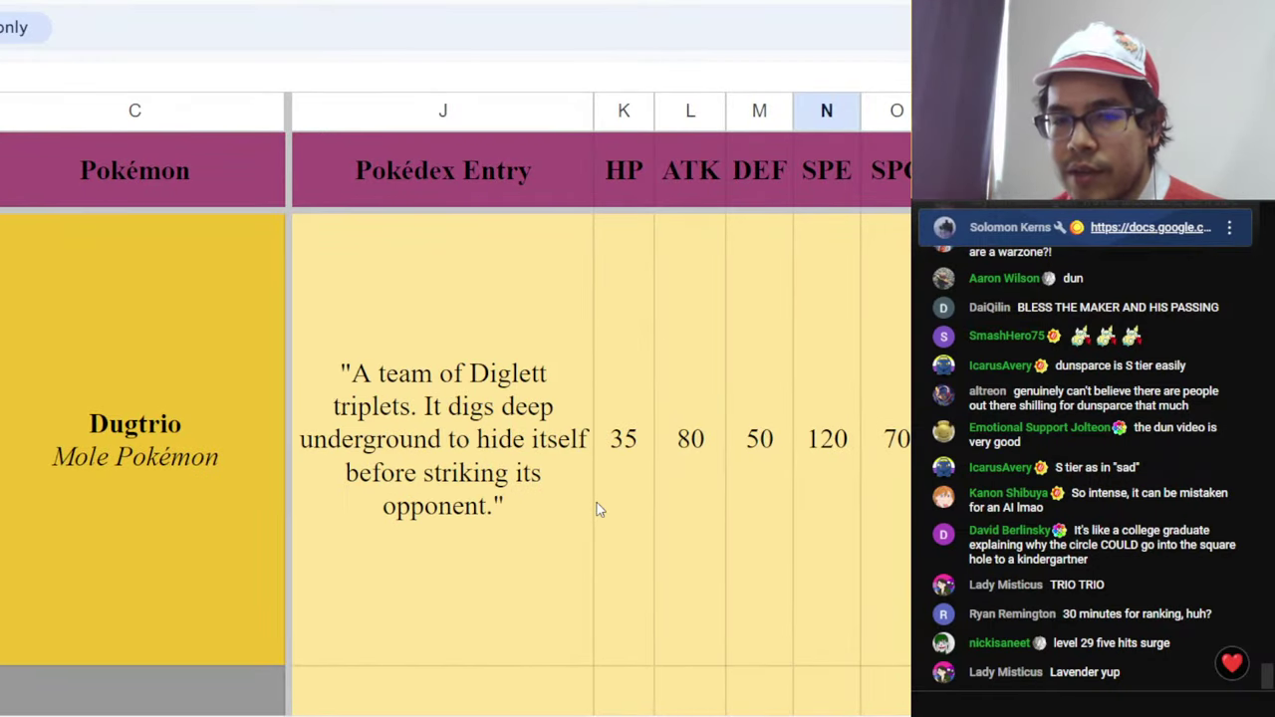
# - Check Alolan Dugtrio's level-up and TM learnsets and its base stats in the spreadsheet
pyautogui.scroll(-1, 598, 509)
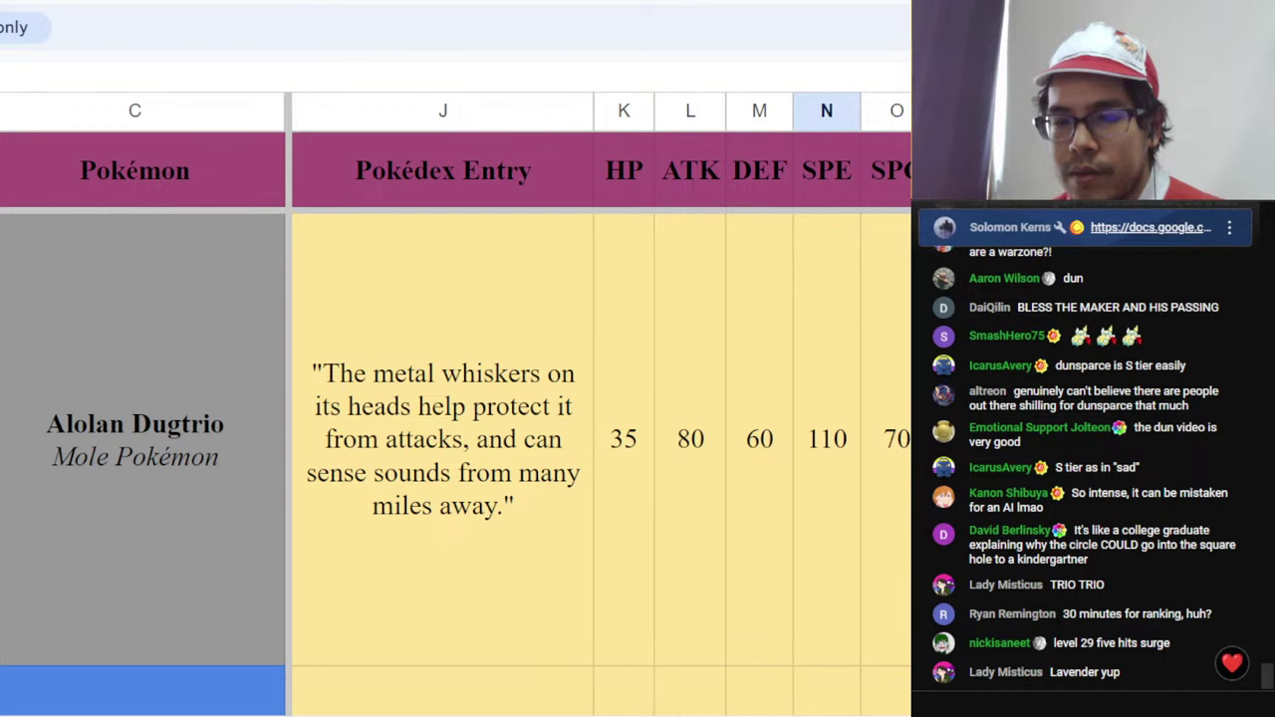
pyautogui.hscroll(-5, 597, 438)
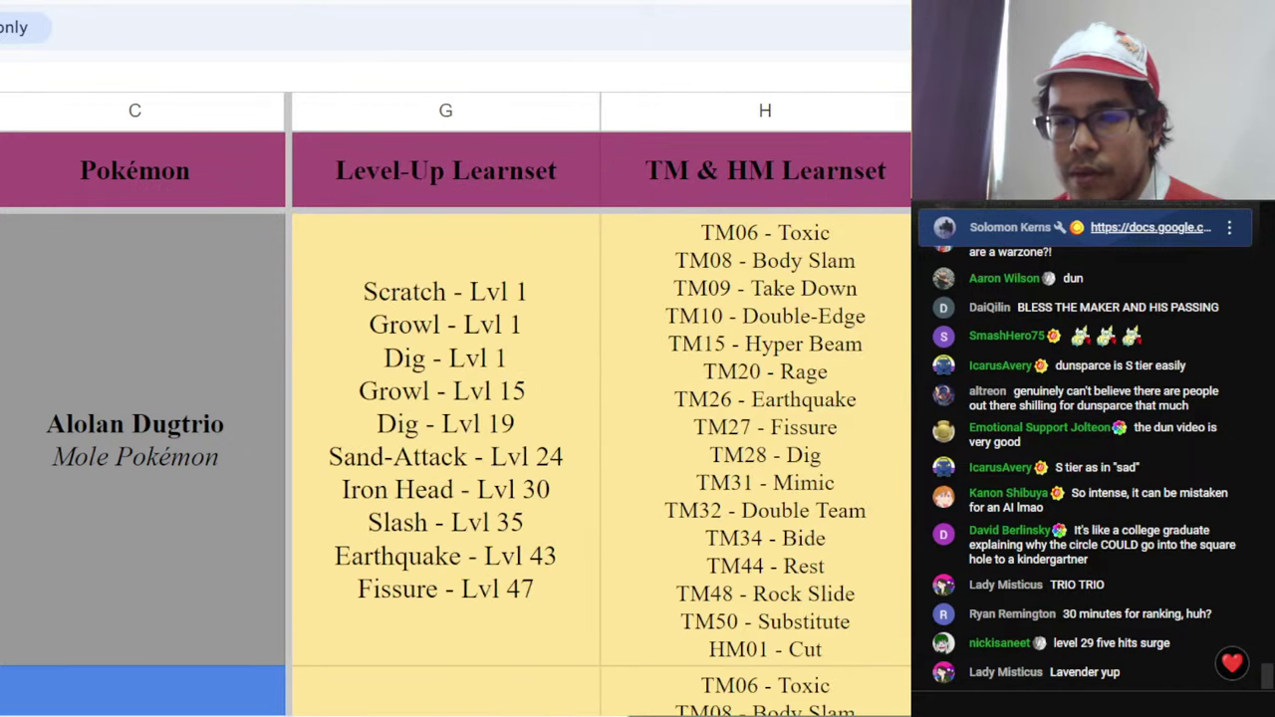
pyautogui.hscroll(5, 597, 438)
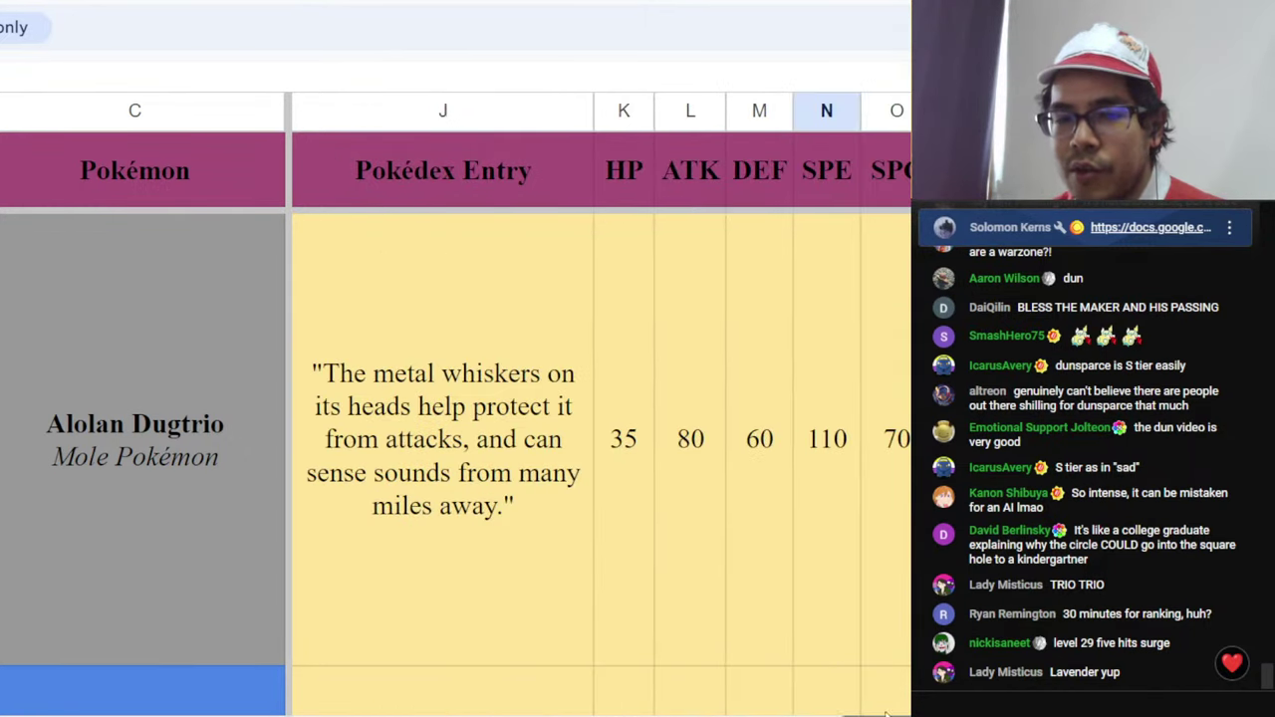
# - Return to the TierMaker list, place Alolan Dugtrio at the end of tier S and Wugtrio second in tier D
pyautogui.hotkey('ctrl', 'Tab')
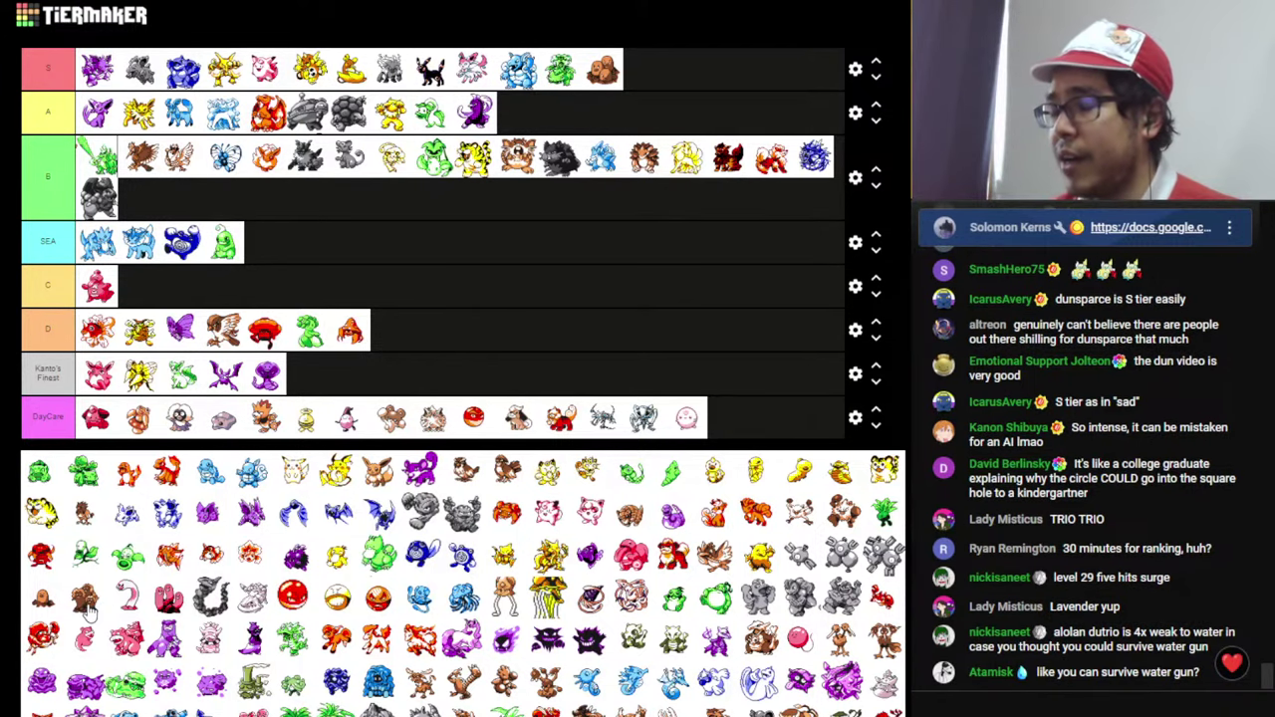
pyautogui.moveTo(88, 610); pyautogui.dragTo(720, 70)
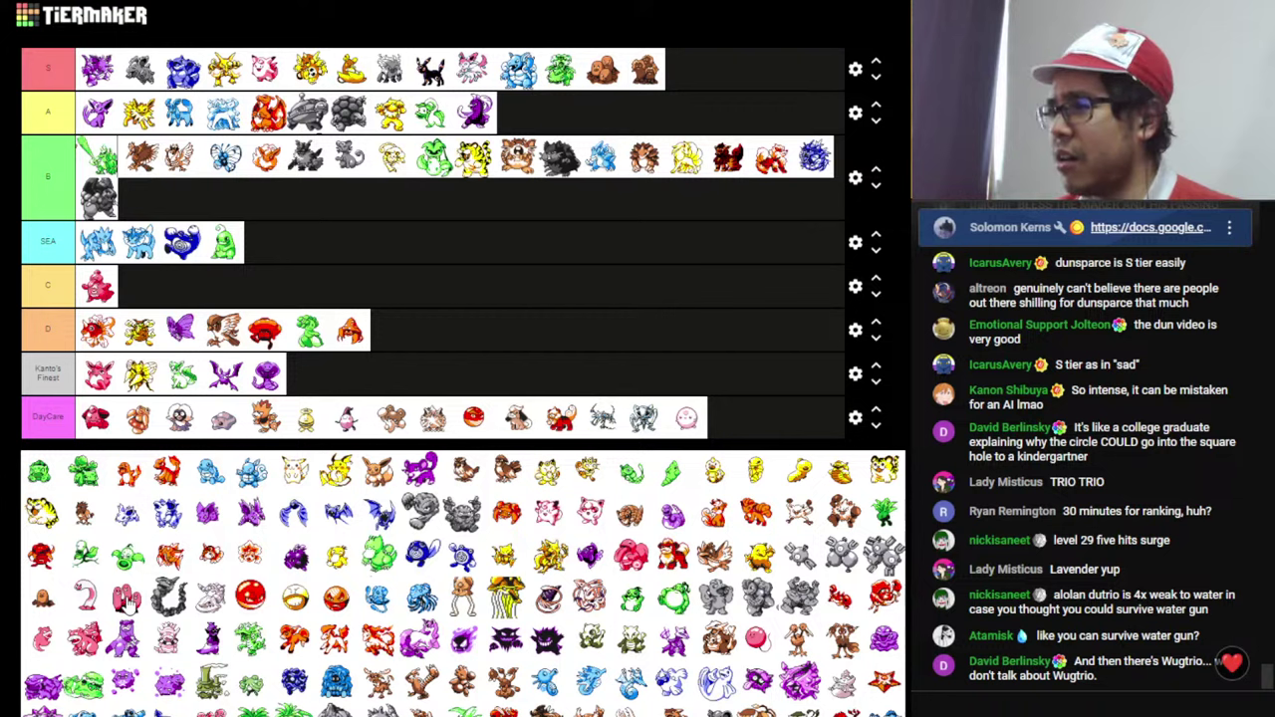
pyautogui.moveTo(126, 599); pyautogui.dragTo(142, 331)
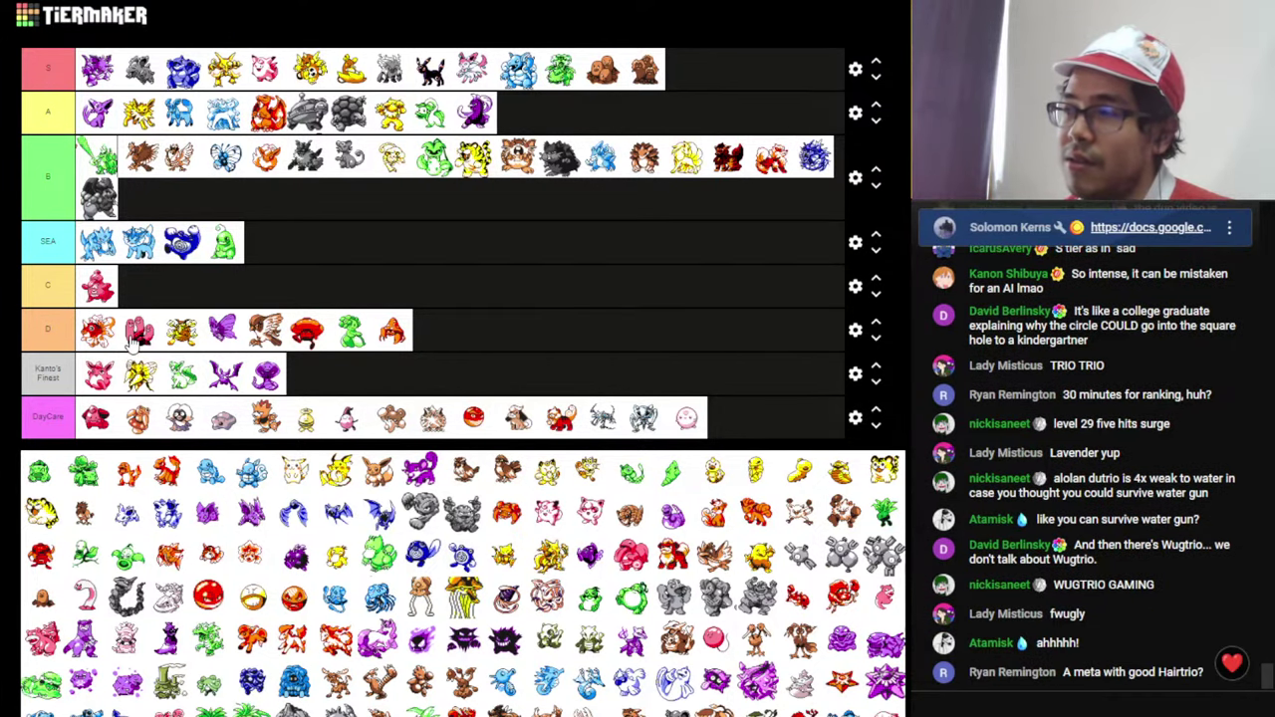
# - Look up Wiglett and Wugtrio in the spreadsheet and examine their base stats, including special, attack and defense
pyautogui.click(408, 3)
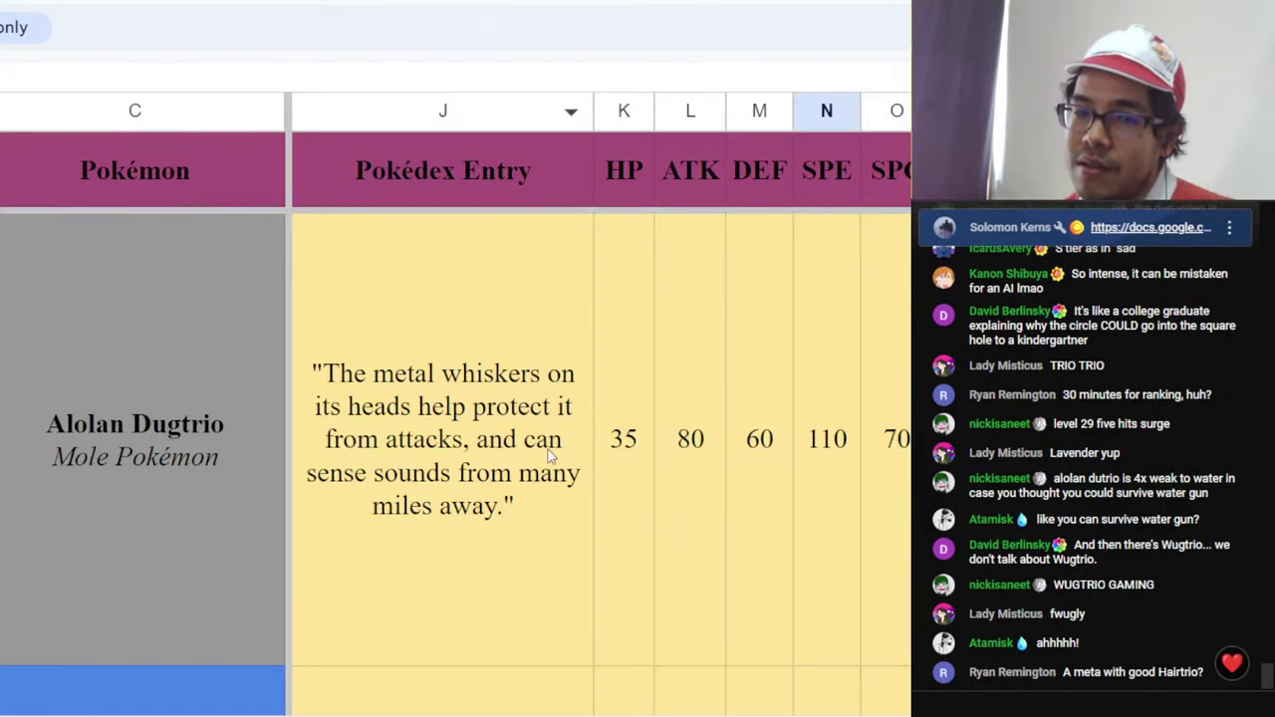
pyautogui.scroll(-1, 547, 453)
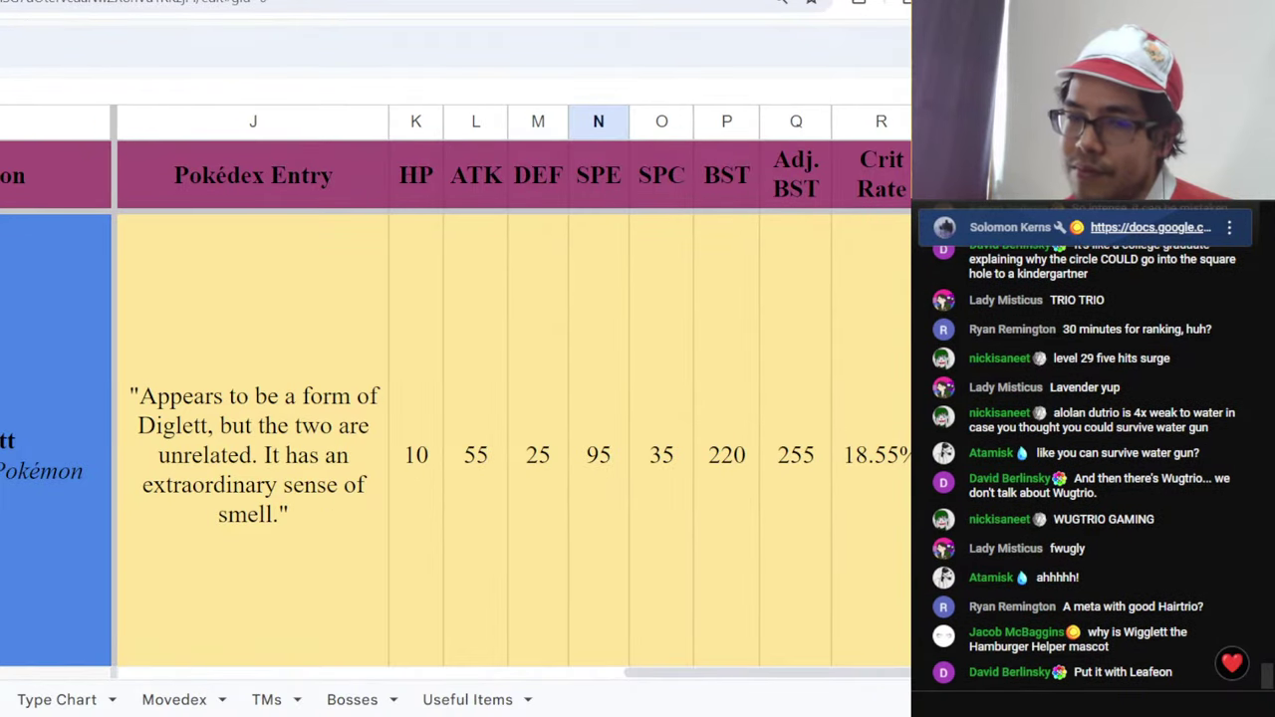
pyautogui.click(711, 428)
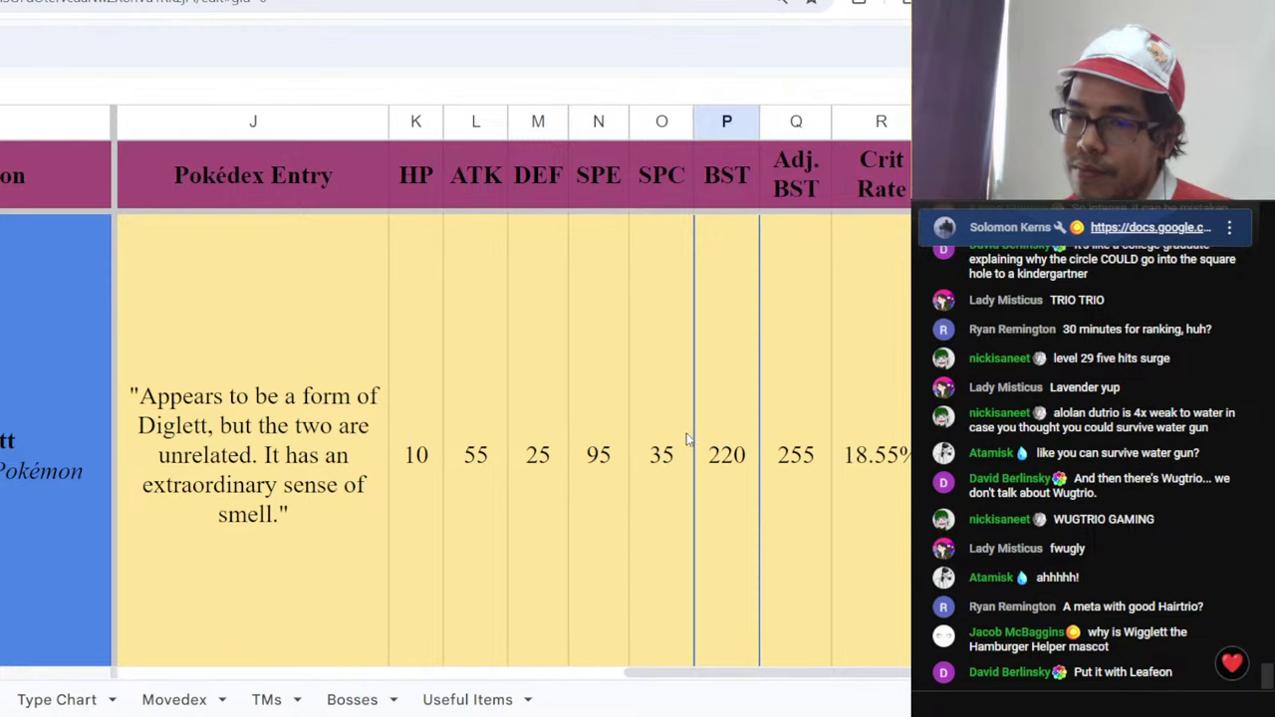
pyautogui.click(667, 441)
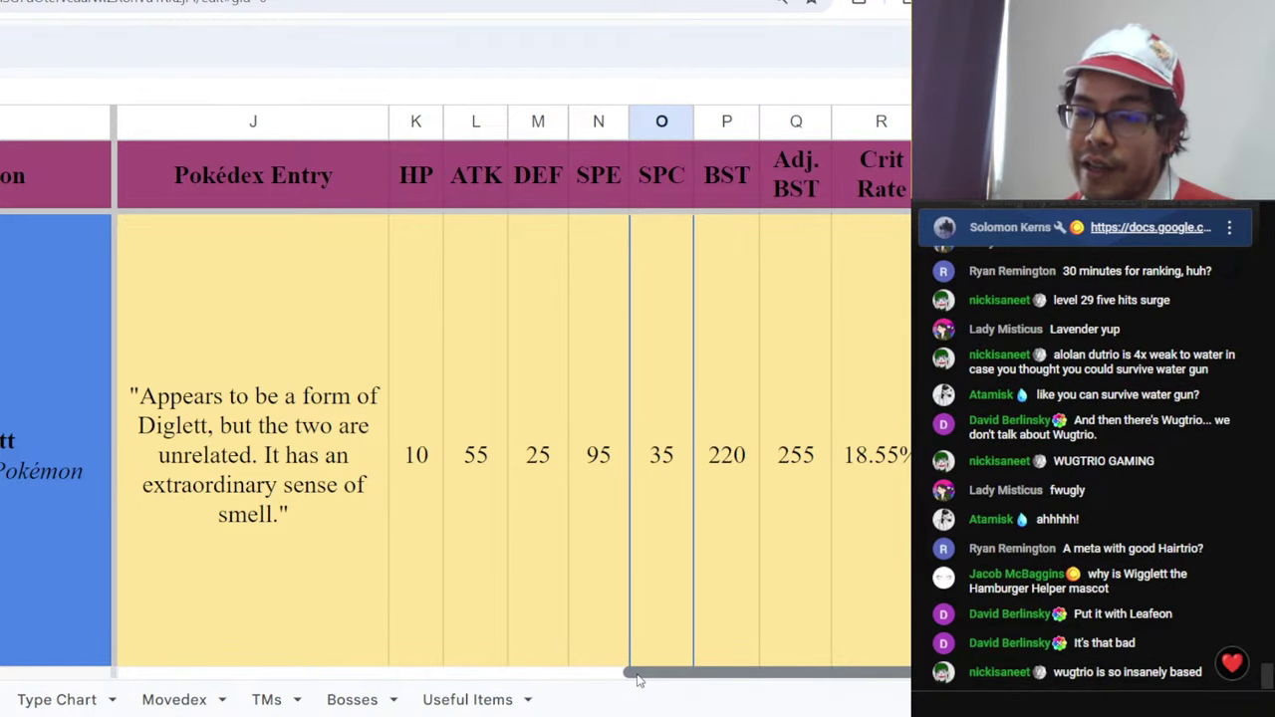
pyautogui.moveTo(639, 679)
pyautogui.mouseDown()
pyautogui.moveTo(145, 673)
pyautogui.moveTo(662, 671)
pyautogui.mouseUp()
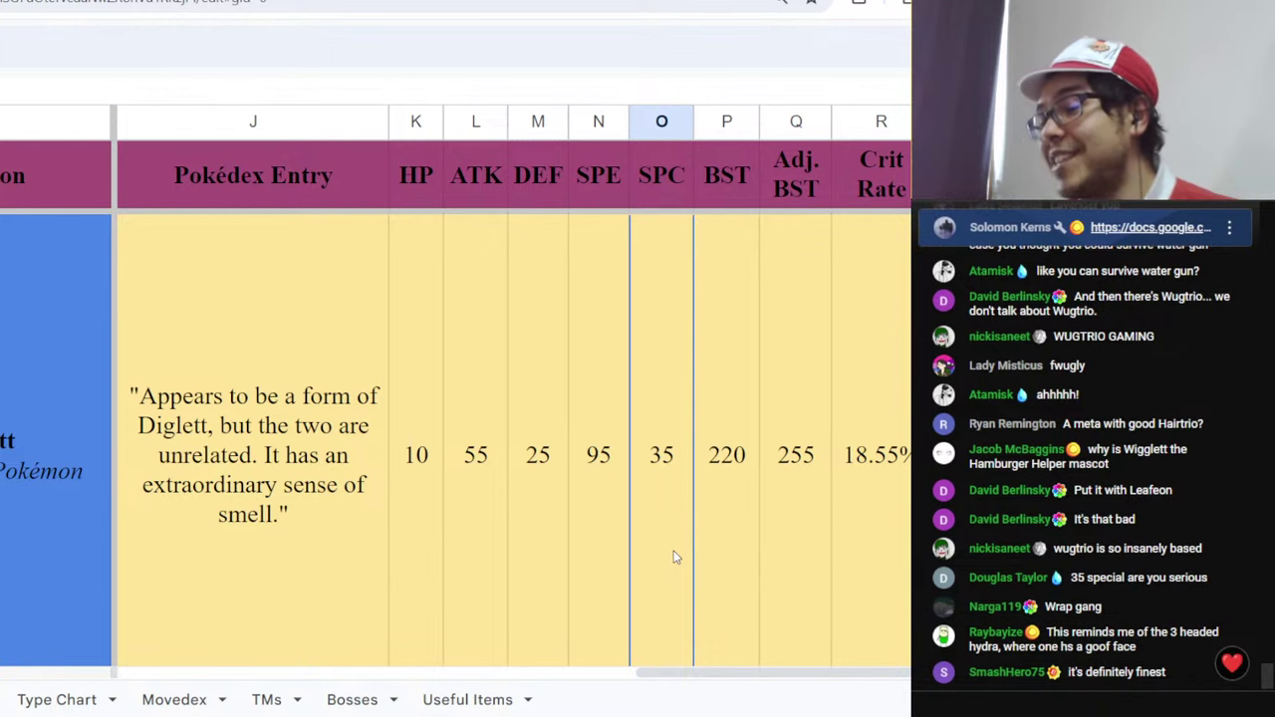
pyautogui.scroll(-1, 673, 556)
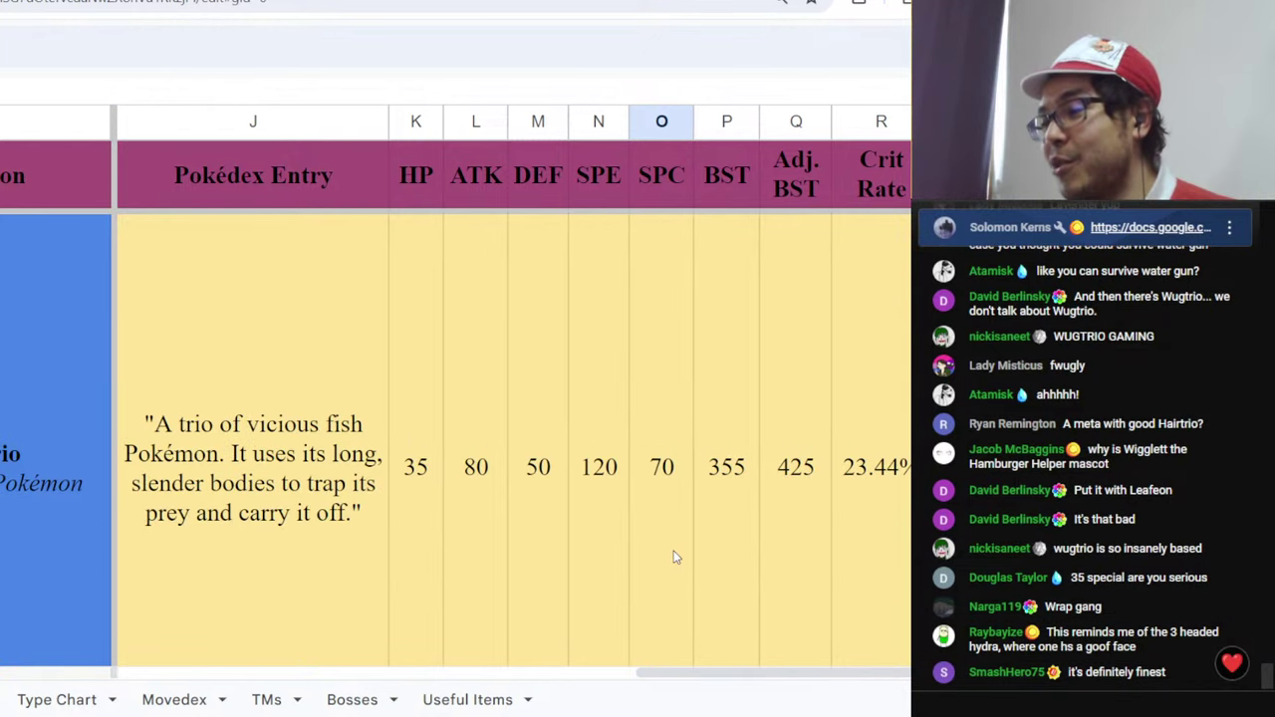
pyautogui.click(478, 540)
pyautogui.click(661, 489)
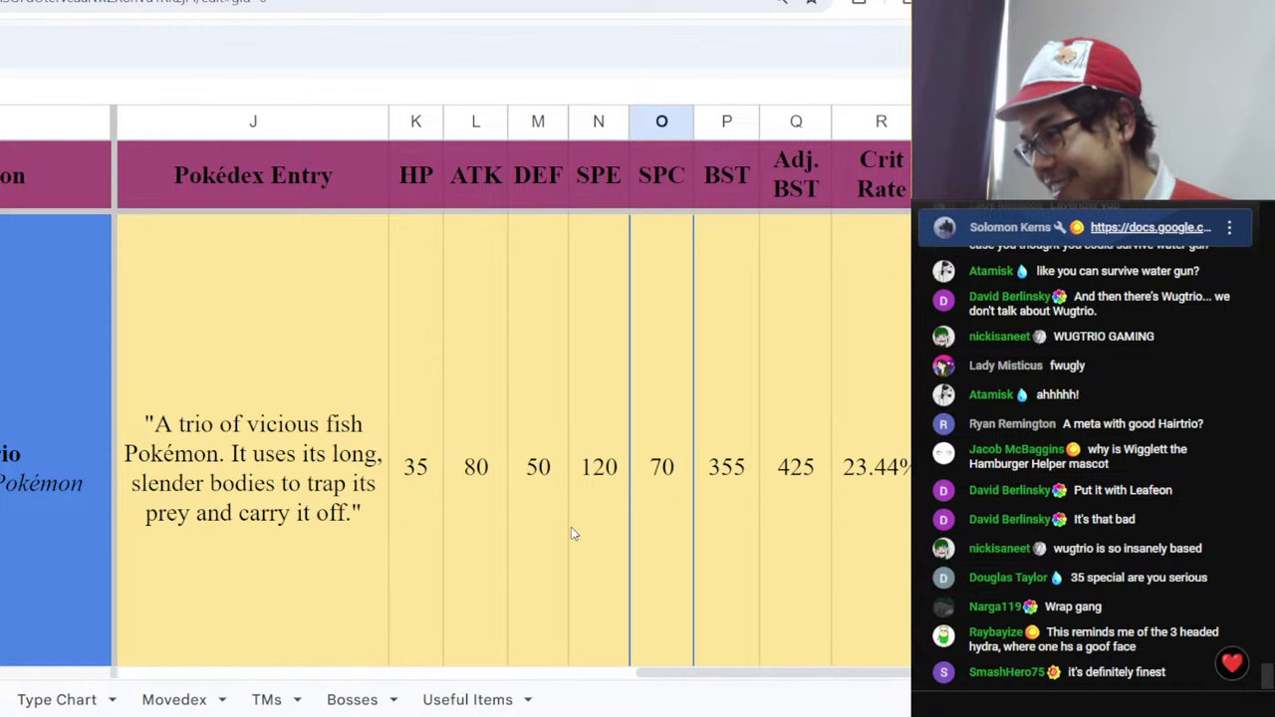
pyautogui.click(541, 538)
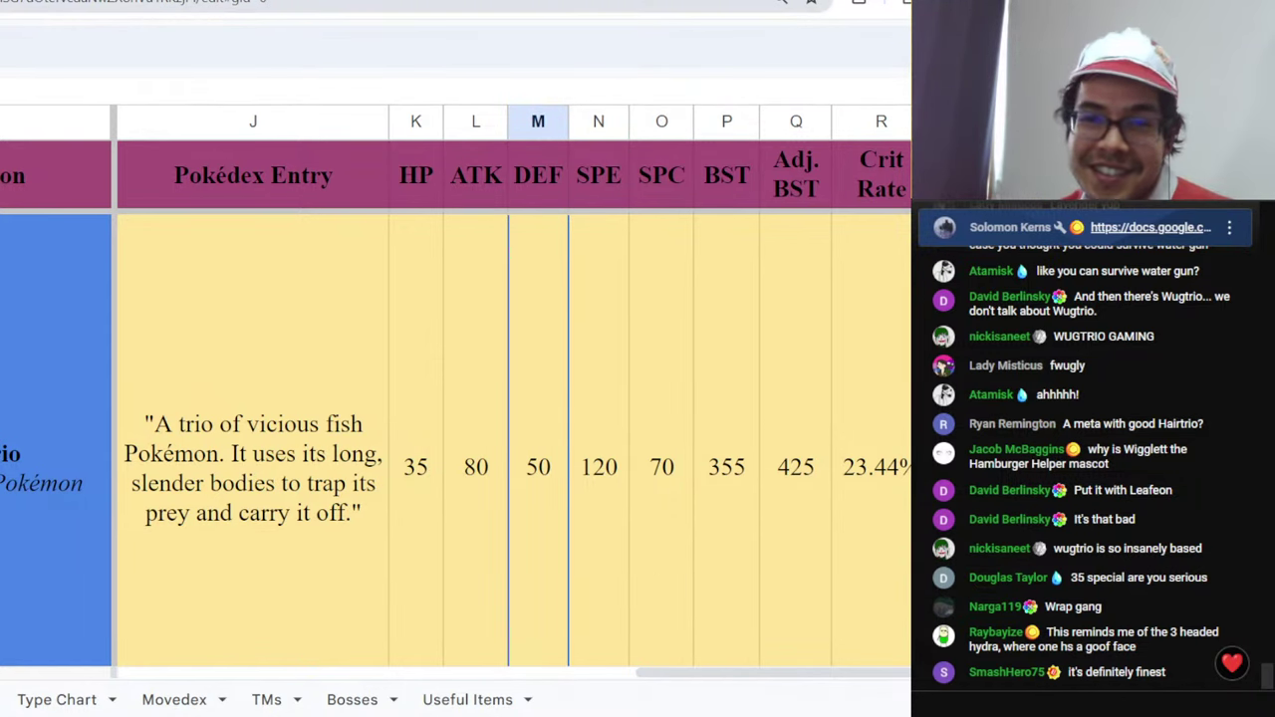
# - Back in the TierMaker list, move Wugtrio to third in the Kanto's Finest tier and place Steelix first in that tier
pyautogui.hotkey('ctrl', 'Tab')
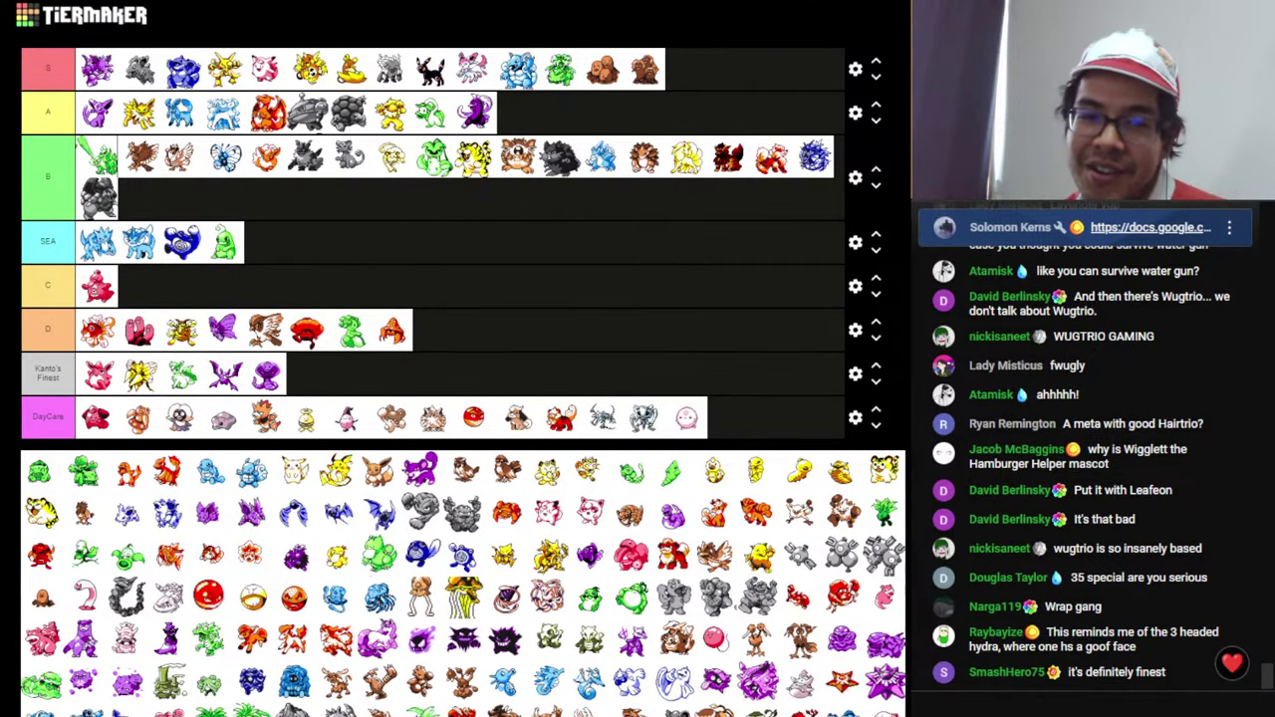
pyautogui.moveTo(139, 334); pyautogui.dragTo(197, 392)
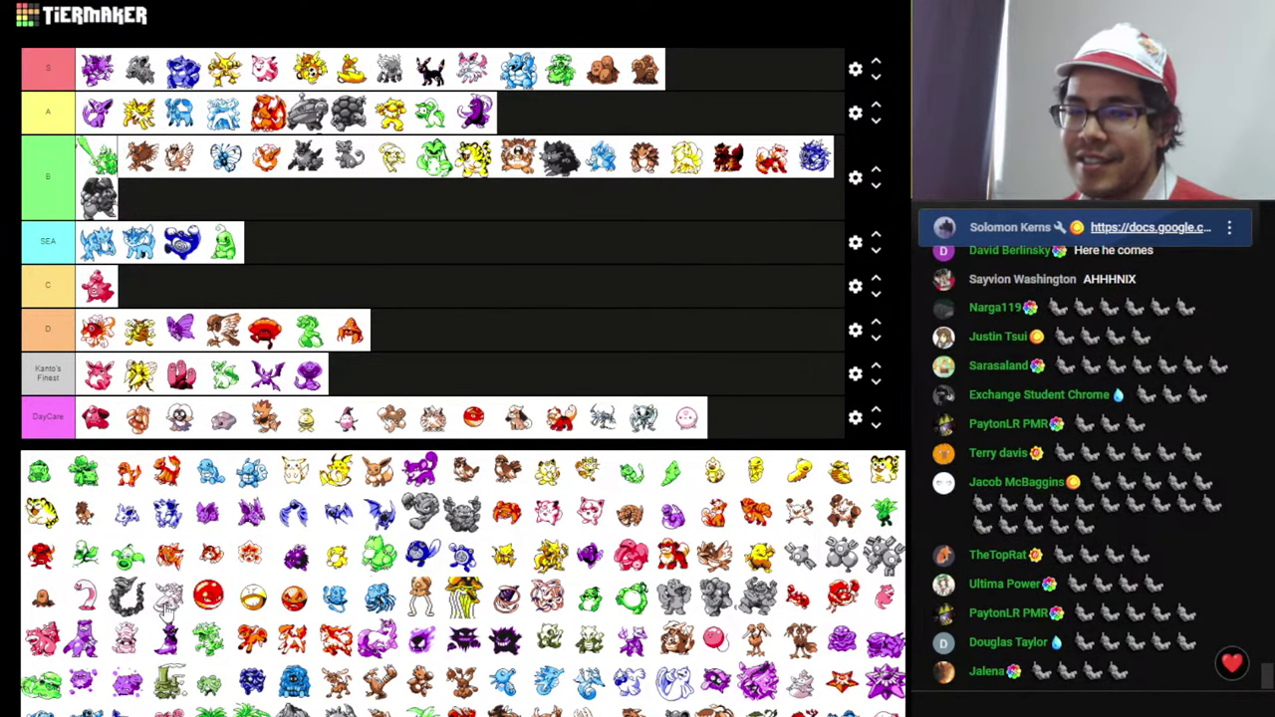
pyautogui.moveTo(167, 608); pyautogui.dragTo(85, 383)
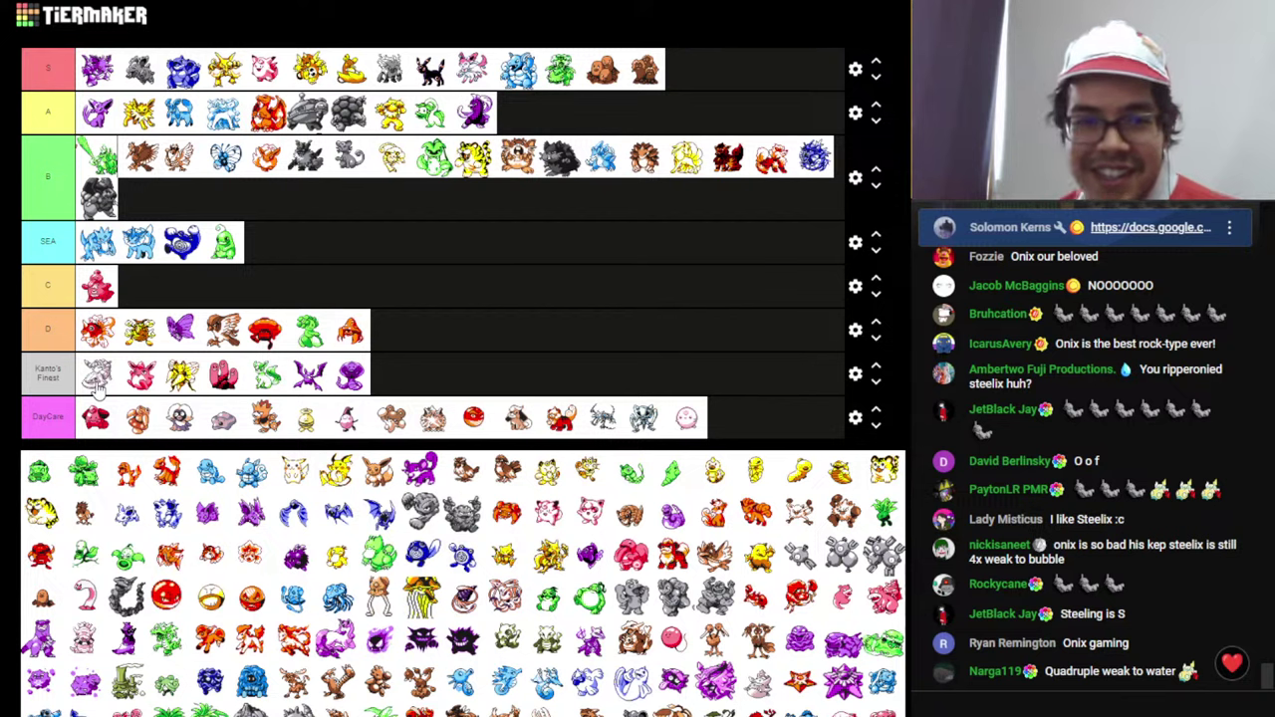
# - Look up Steelix in the spreadsheet and examine its attack, defense, speed and base stat total
pyautogui.hotkey('alt', 'Tab')
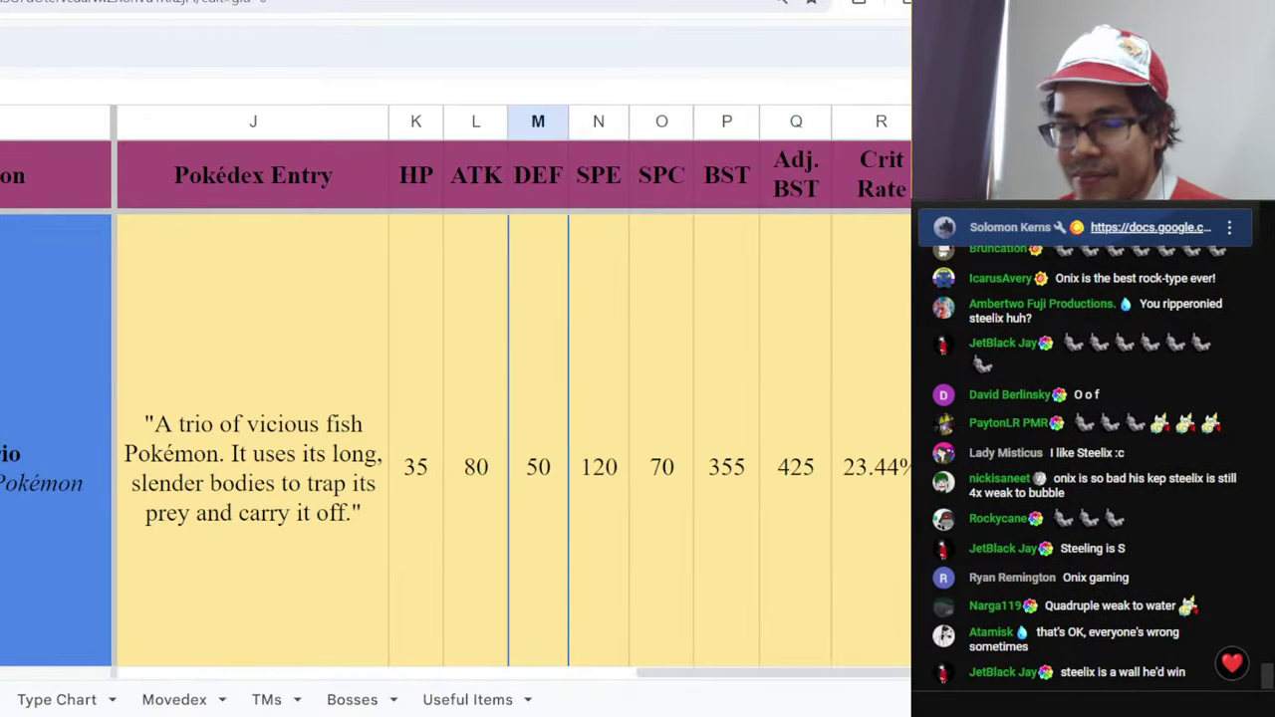
pyautogui.scroll(-2, 456, 438)
pyautogui.click(607, 462)
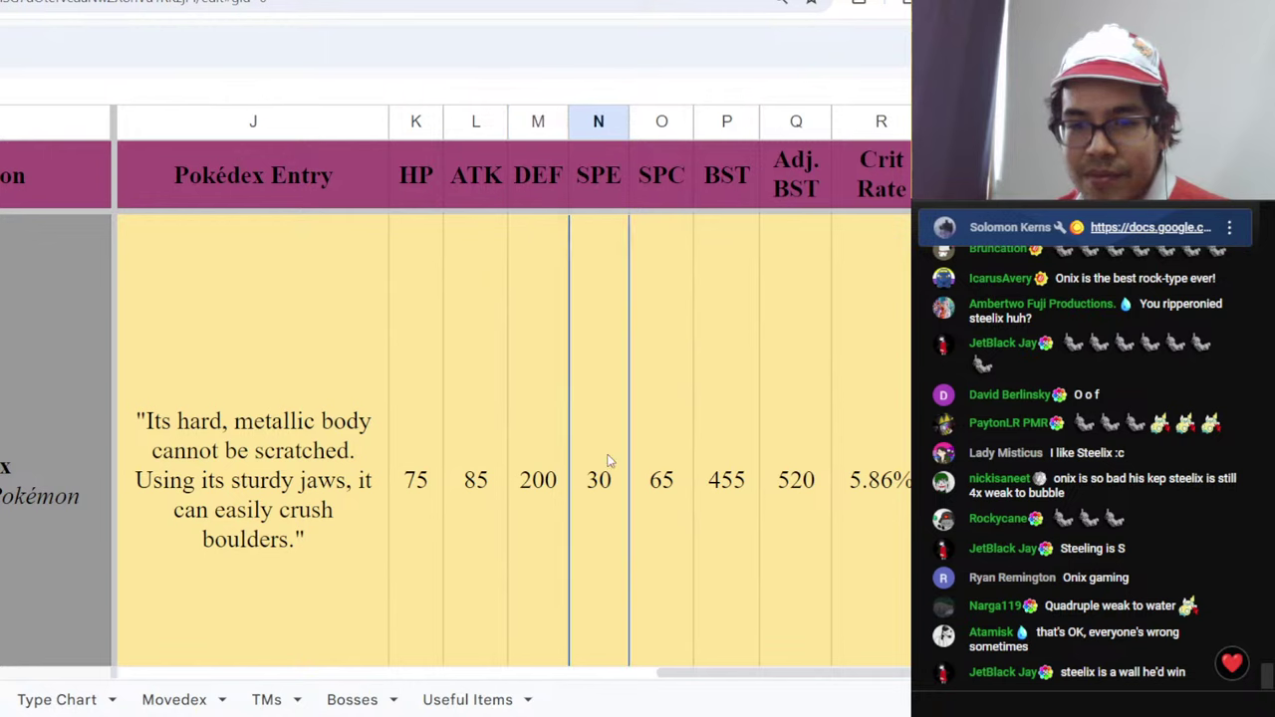
pyautogui.click(546, 488)
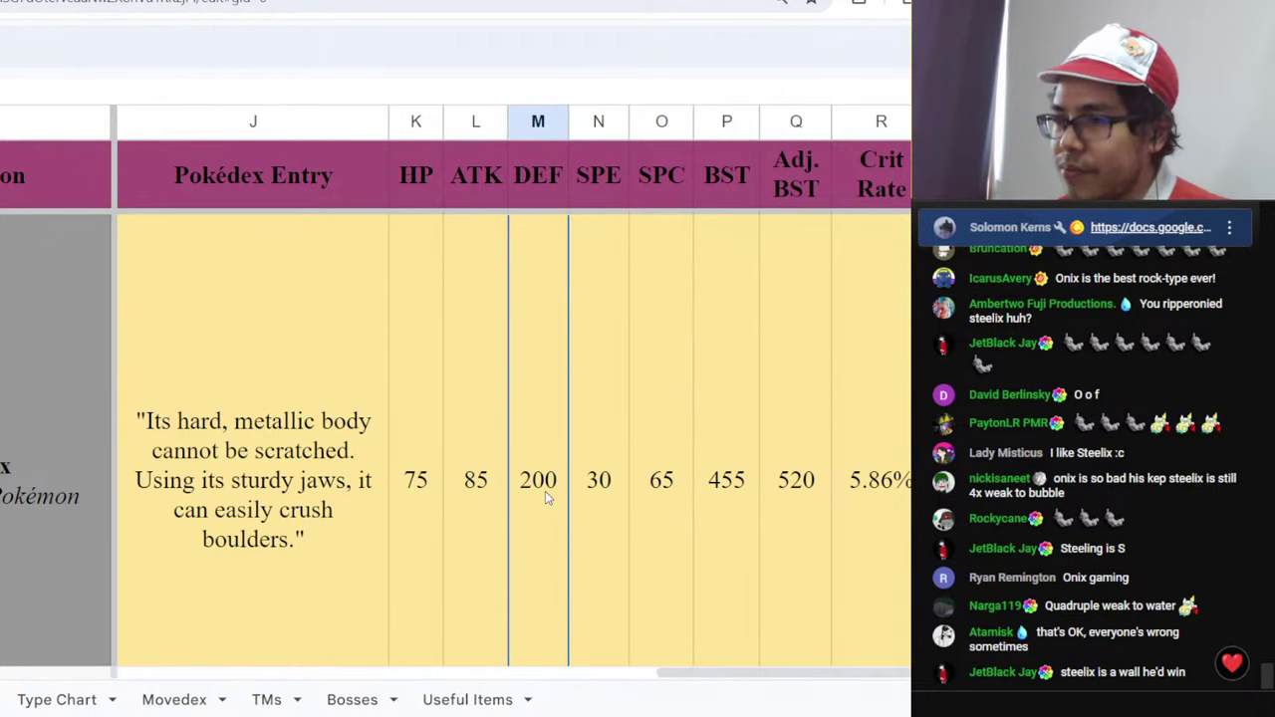
pyautogui.click(700, 543)
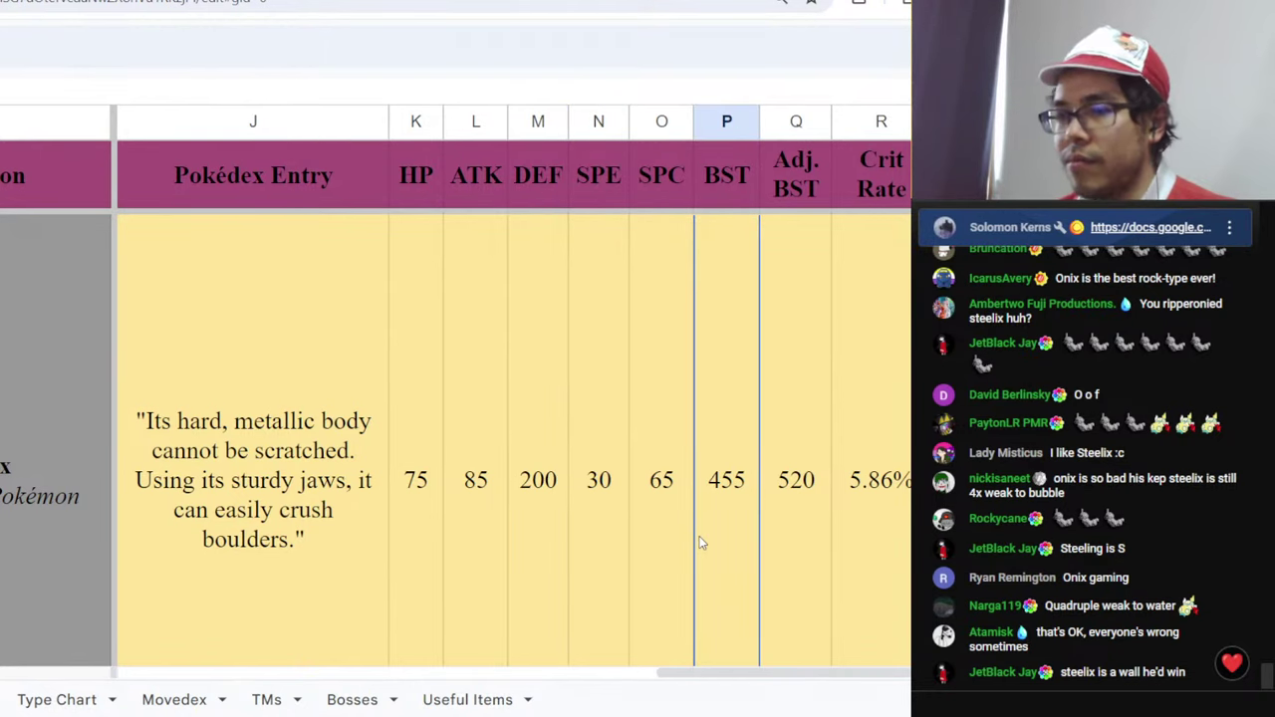
pyautogui.click(570, 543)
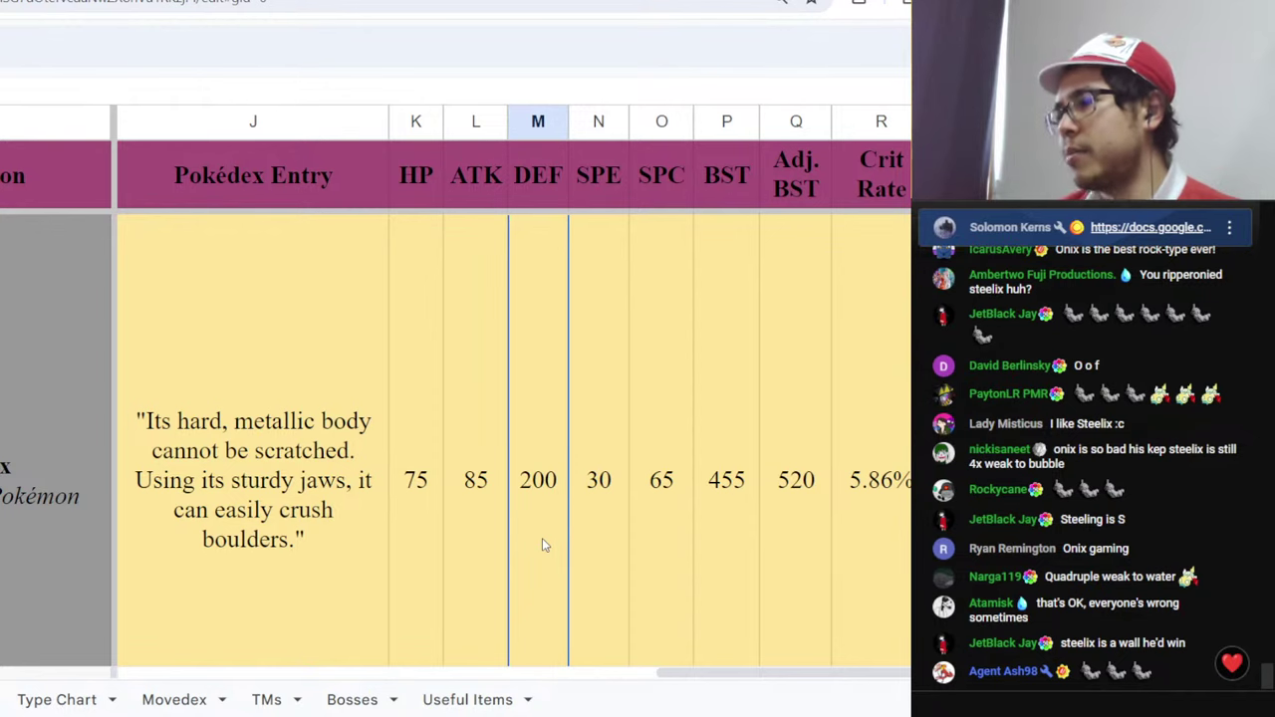
pyautogui.click(476, 586)
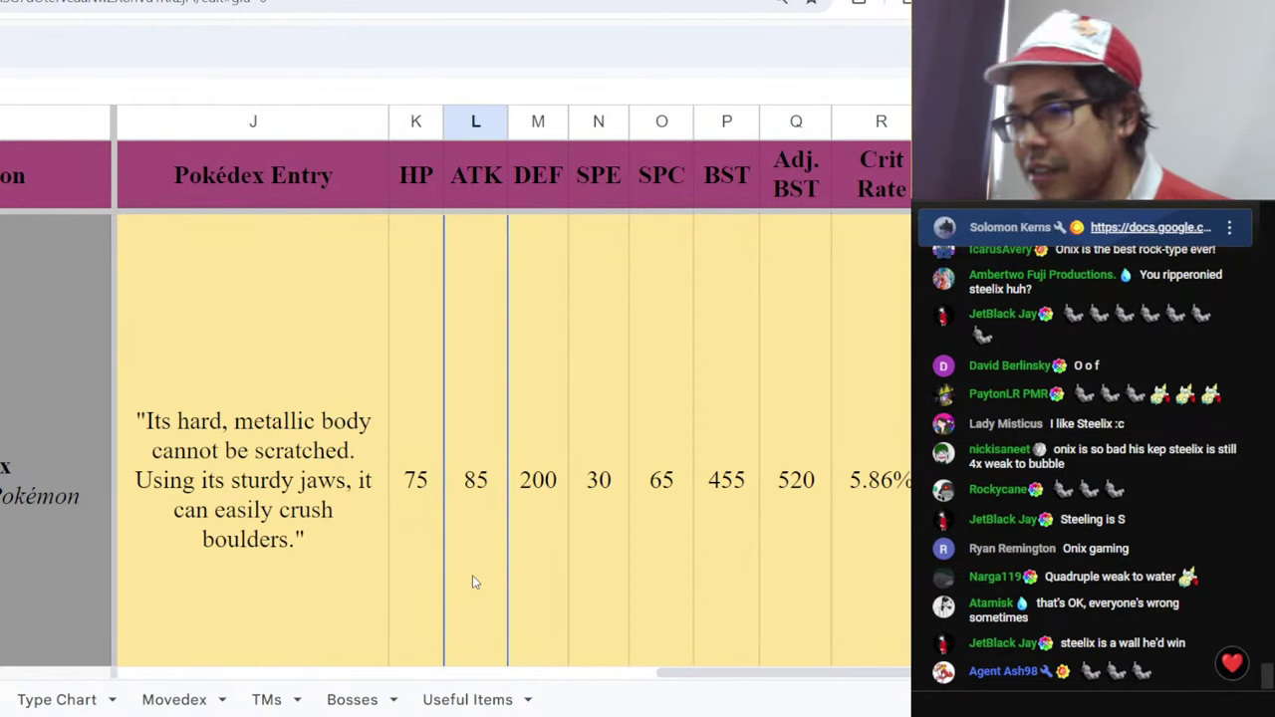
pyautogui.click(561, 587)
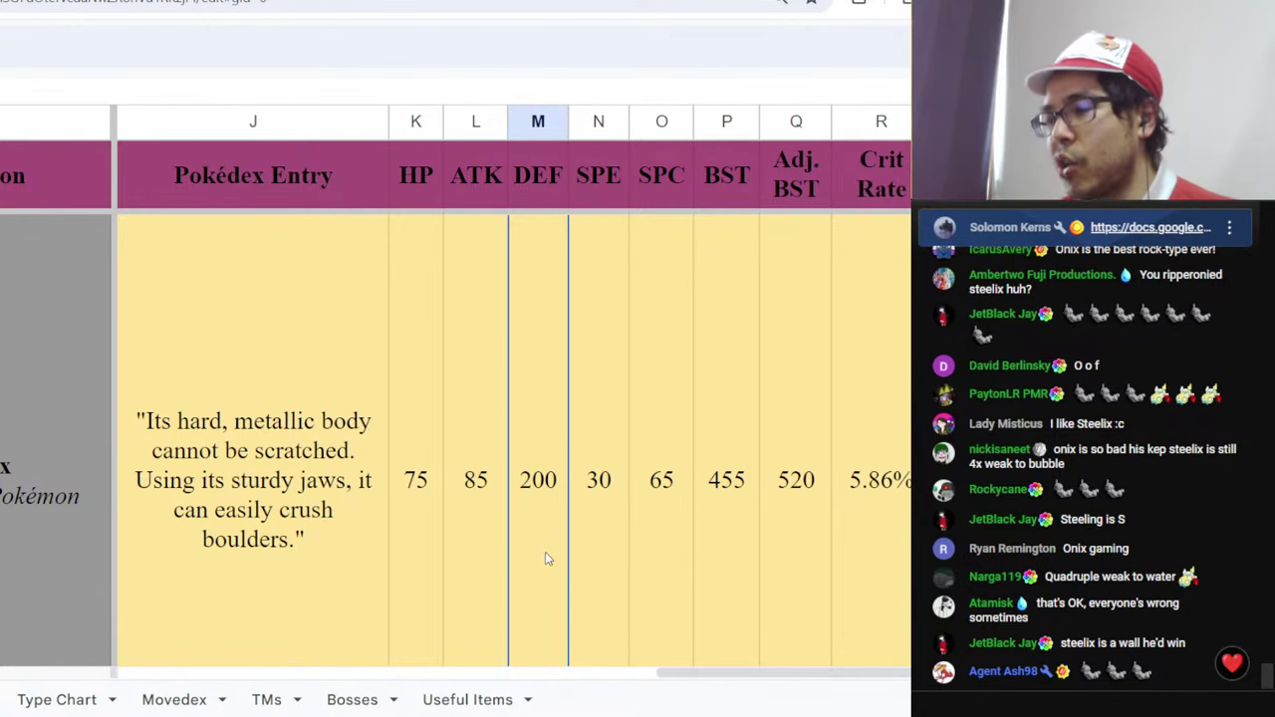
pyautogui.click(477, 570)
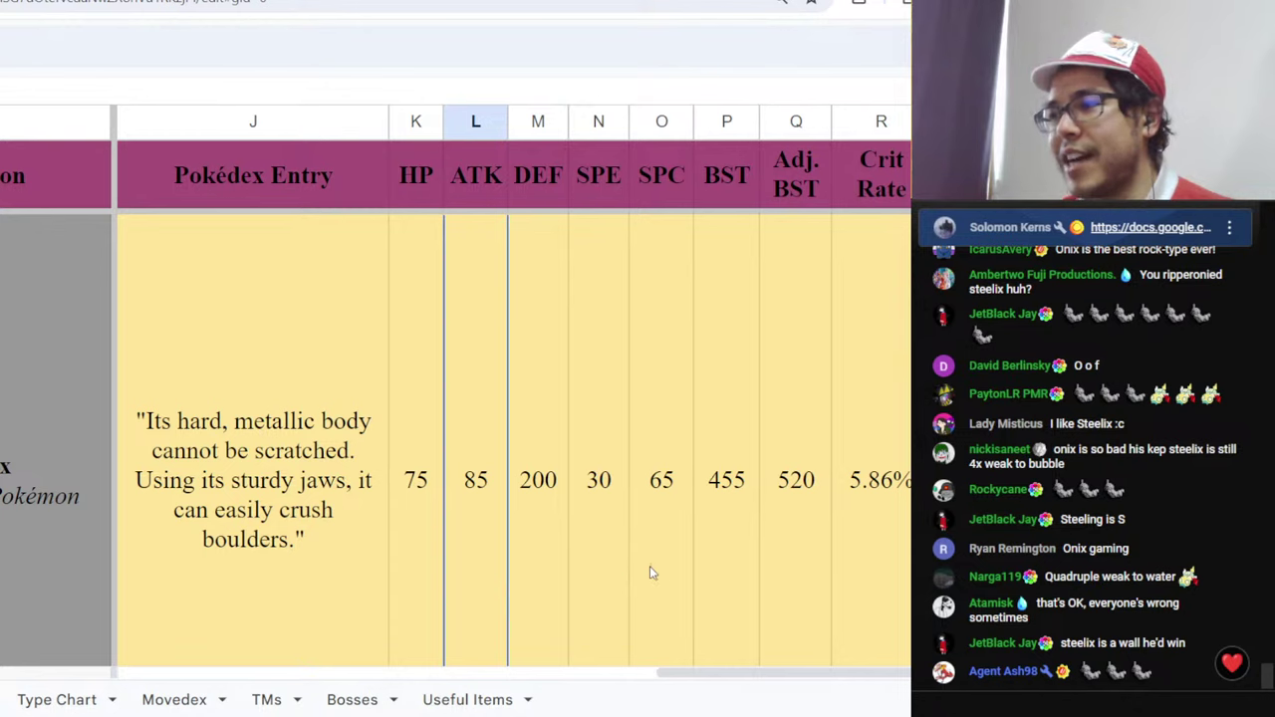
pyautogui.click(597, 586)
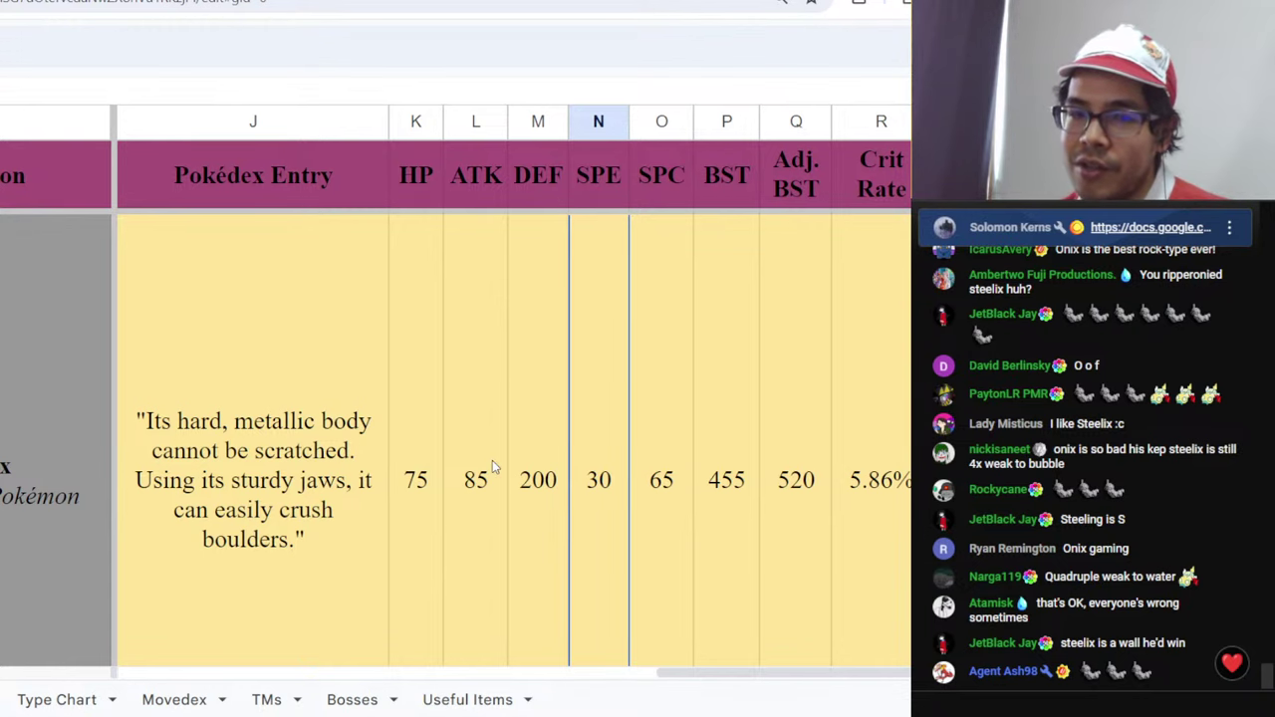
# - Return to the TierMaker list, place Electrode at the end of tier C and Hisuian Electrode directly before it
pyautogui.hotkey('ctrl', 'Tab')
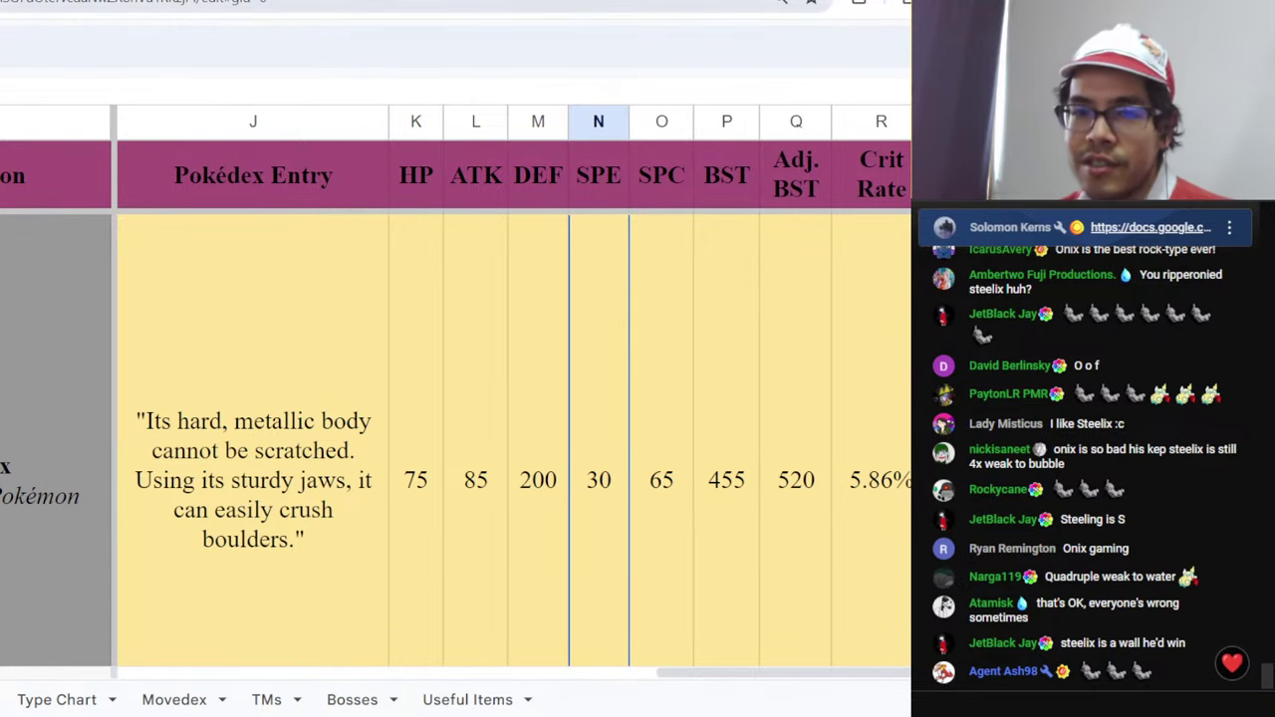
pyautogui.press('F11')
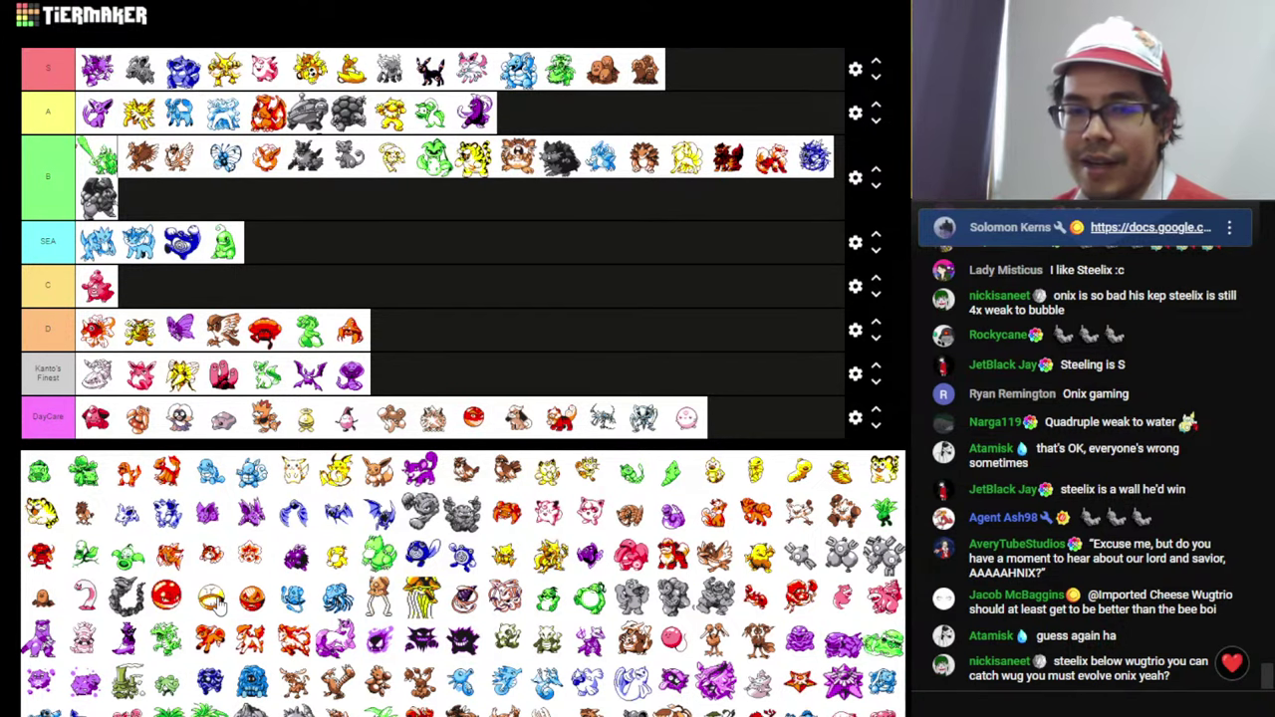
pyautogui.moveTo(219, 604); pyautogui.dragTo(192, 285)
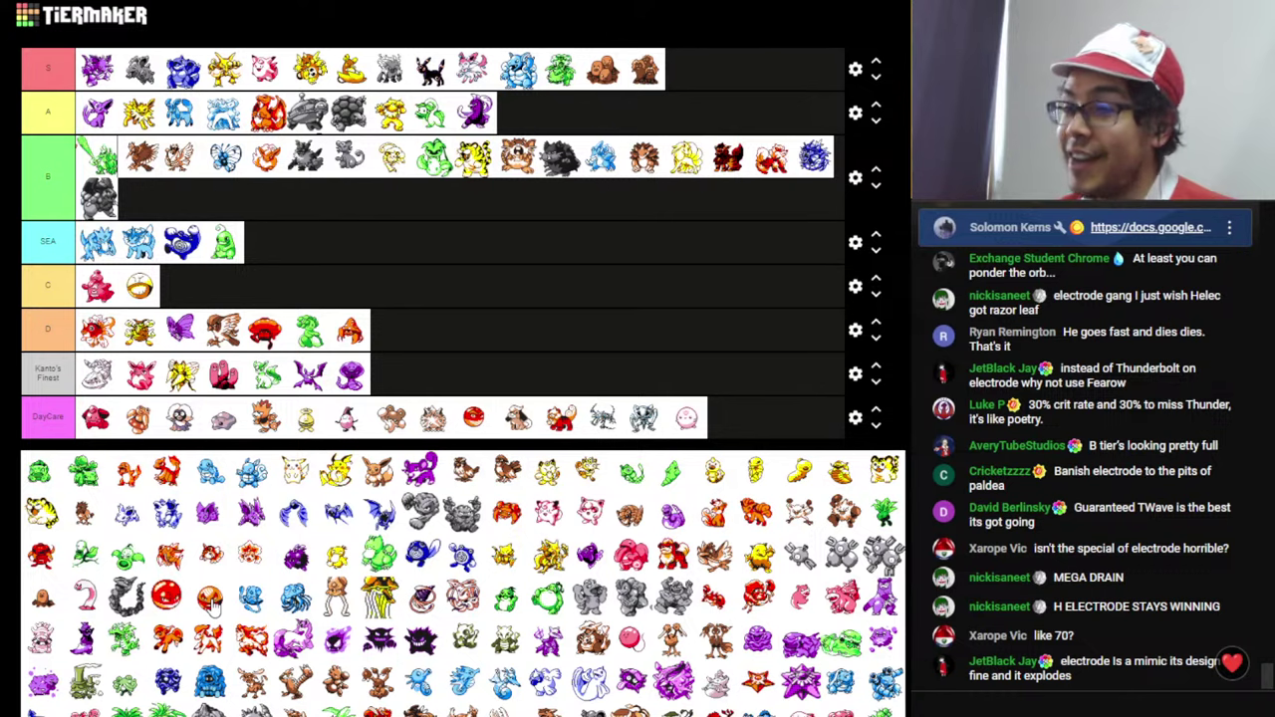
pyautogui.moveTo(211, 603); pyautogui.dragTo(138, 288)
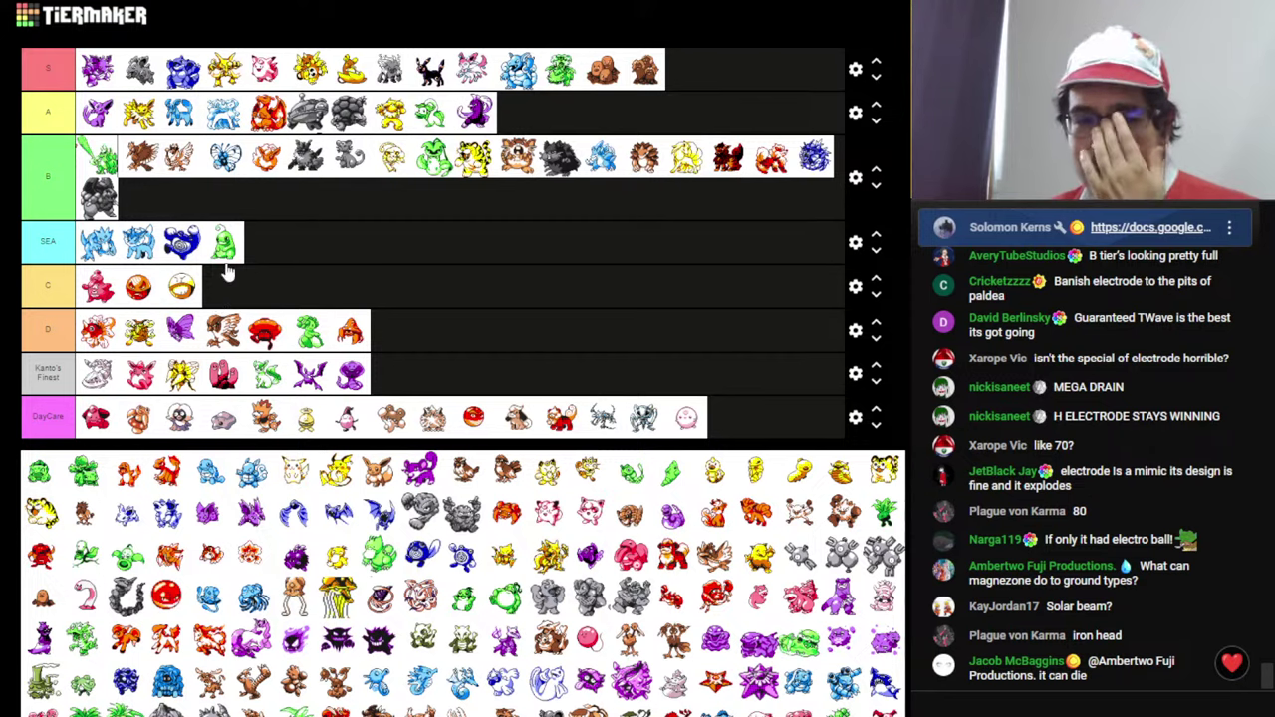
# - Look up Electrode and Hisuian Electrode in the spreadsheet and review their base stats, including defense and speed
pyautogui.hotkey('alt', 'Tab')
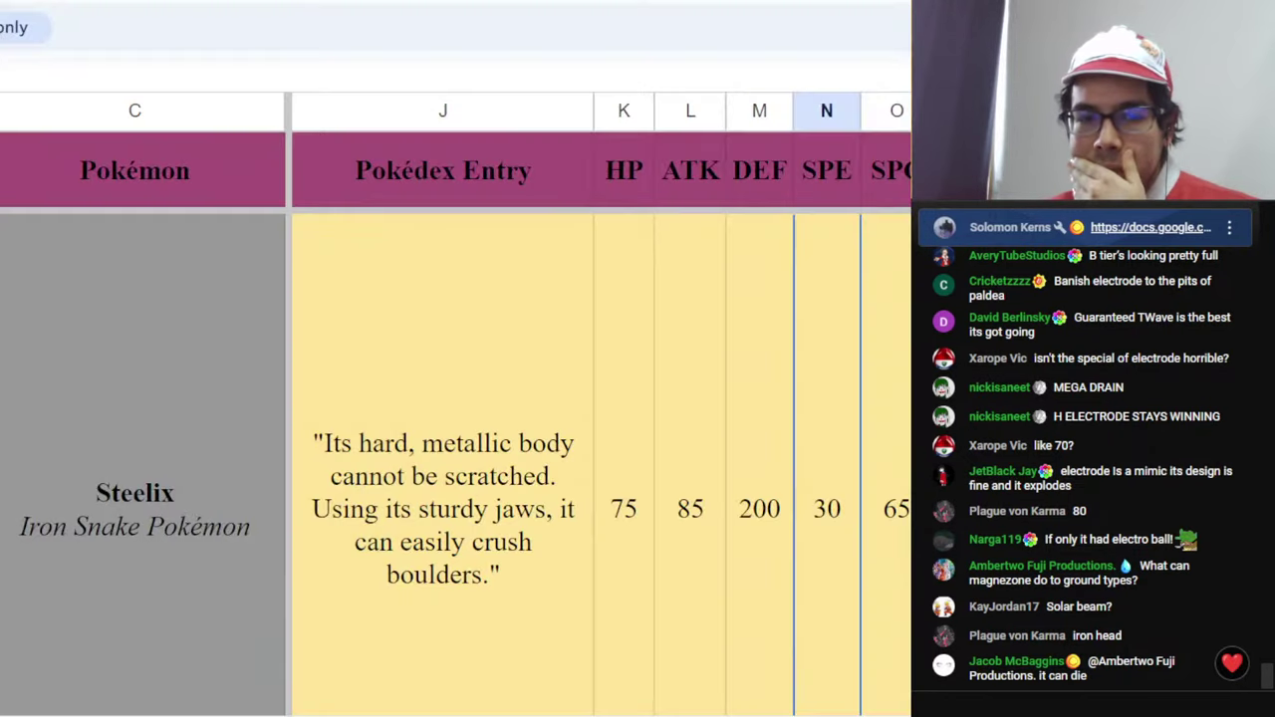
pyautogui.scroll(-2, 568, 479)
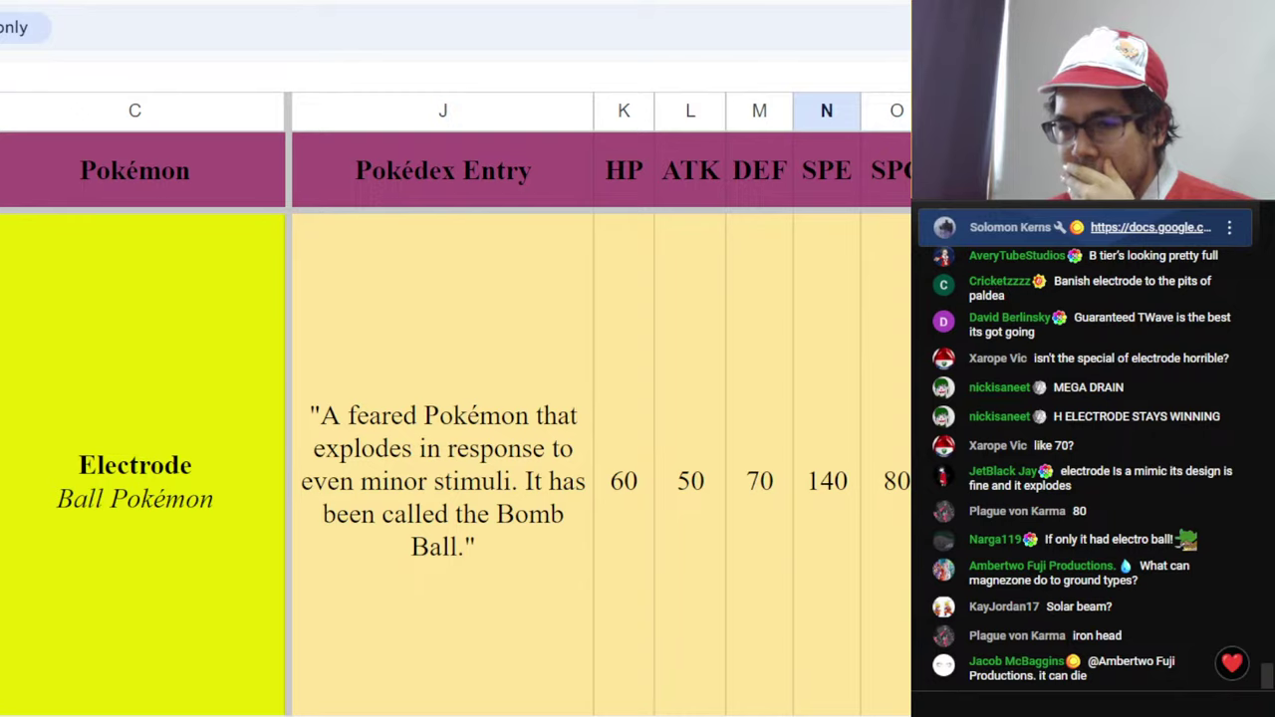
pyautogui.hotkey('ctrl', '-')
pyautogui.click(545, 520)
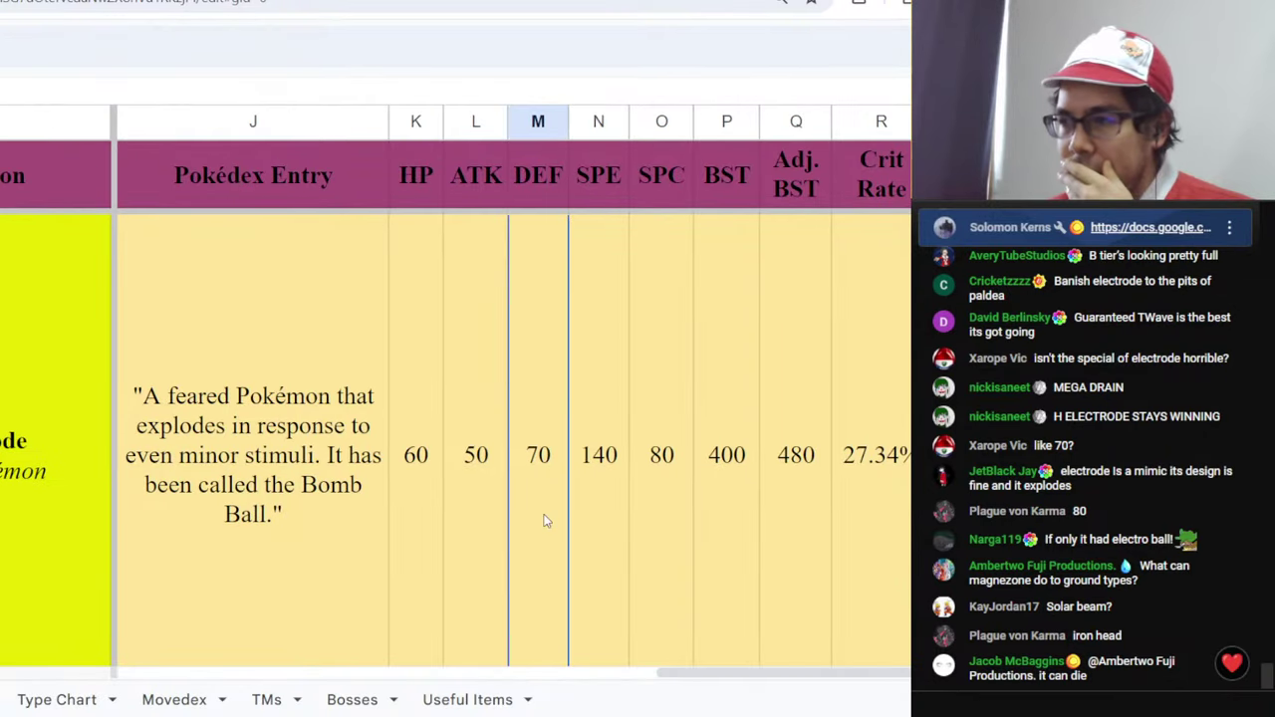
pyautogui.click(590, 495)
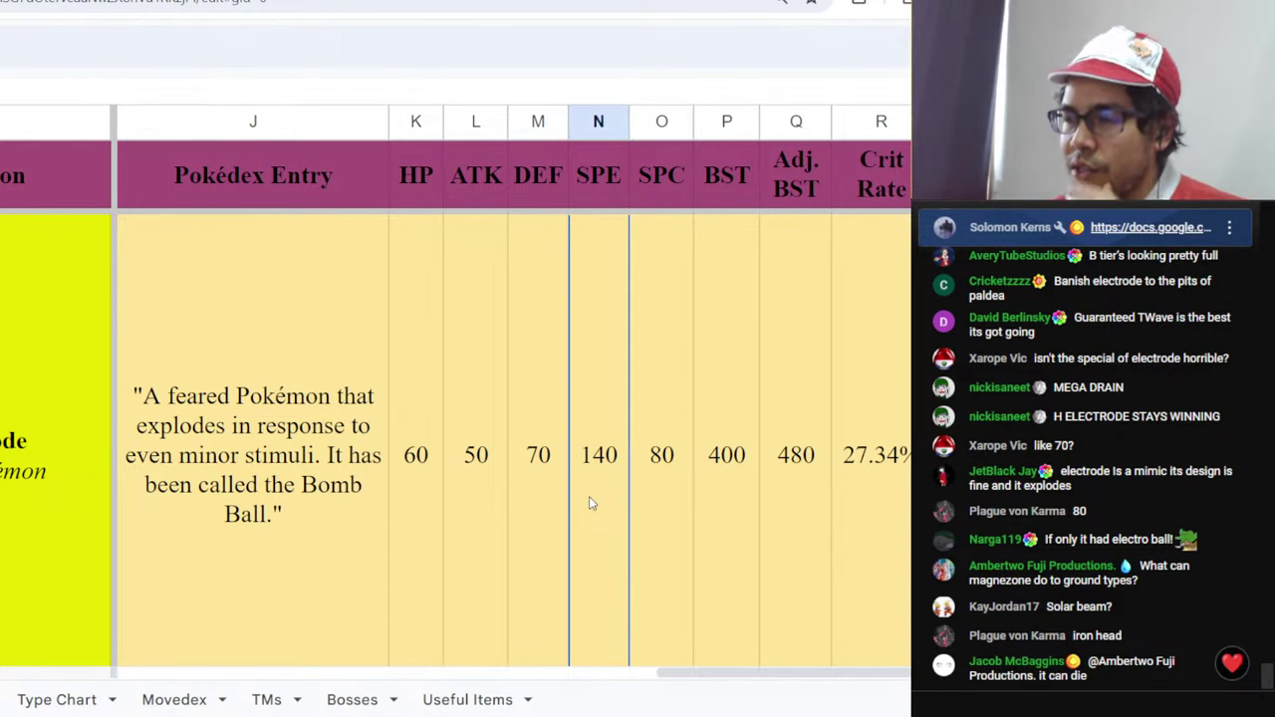
pyautogui.scroll(-1, 589, 496)
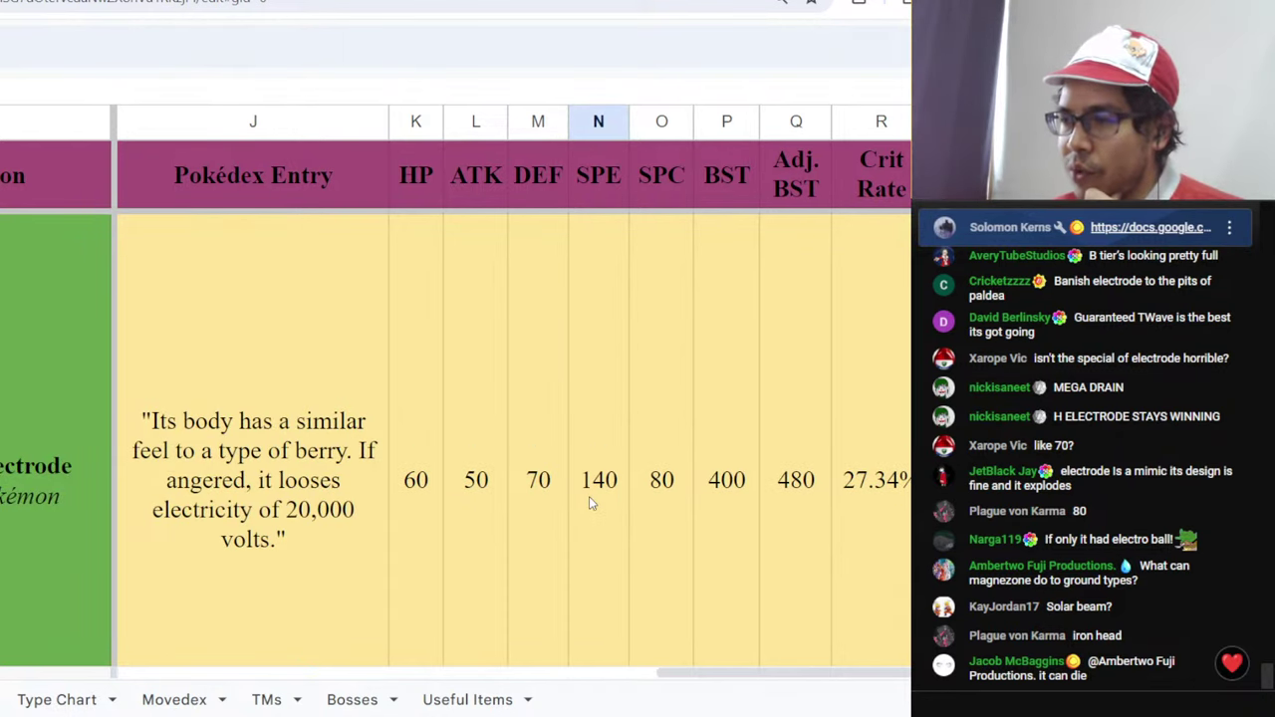
# - Return to the TierMaker list, place Tentacruel at the end of tier S and Toedscruel sixth in that tier
pyautogui.scroll(1, 589, 496)
pyautogui.scroll(-1, 589, 496)
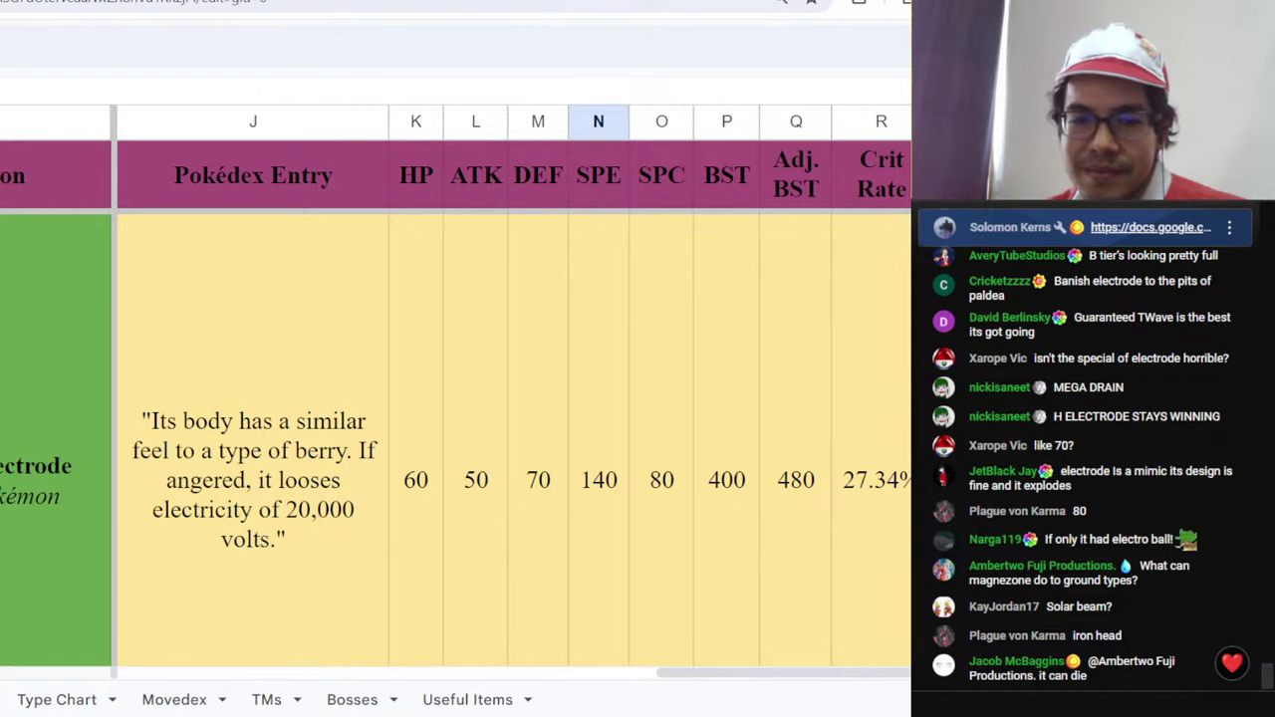
pyautogui.hotkey('ctrl', 'Tab')
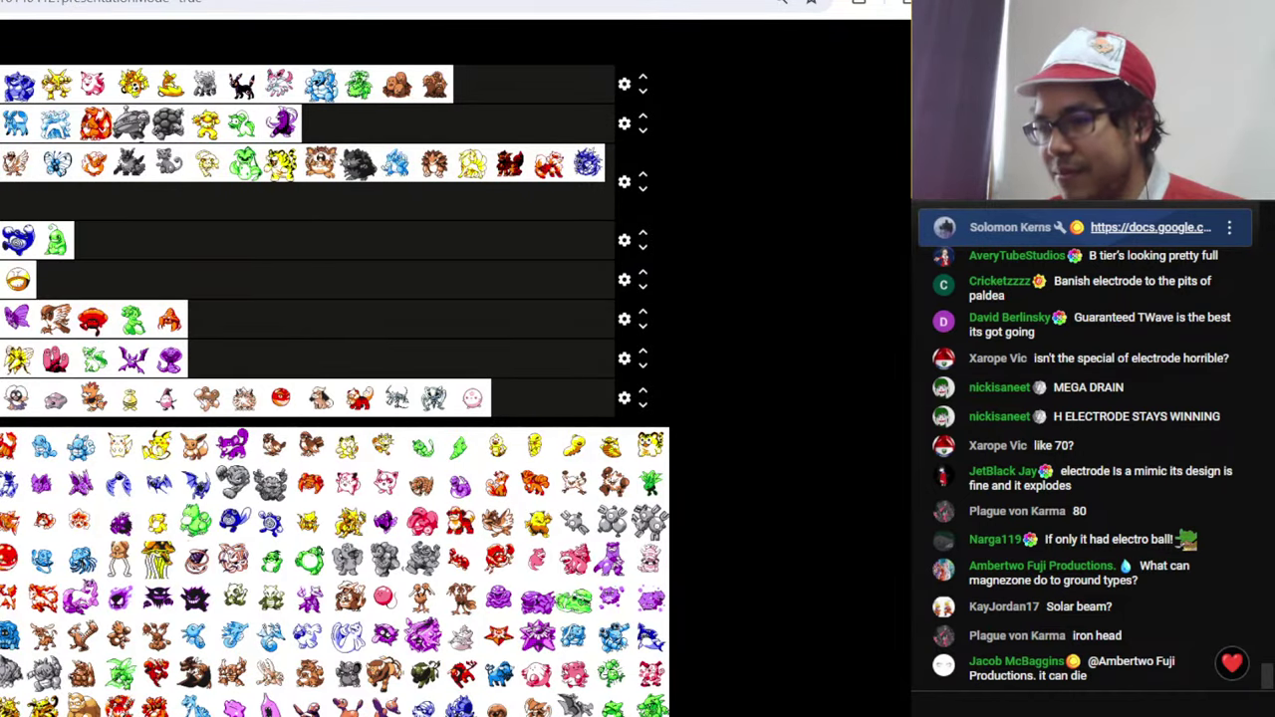
pyautogui.press('F11')
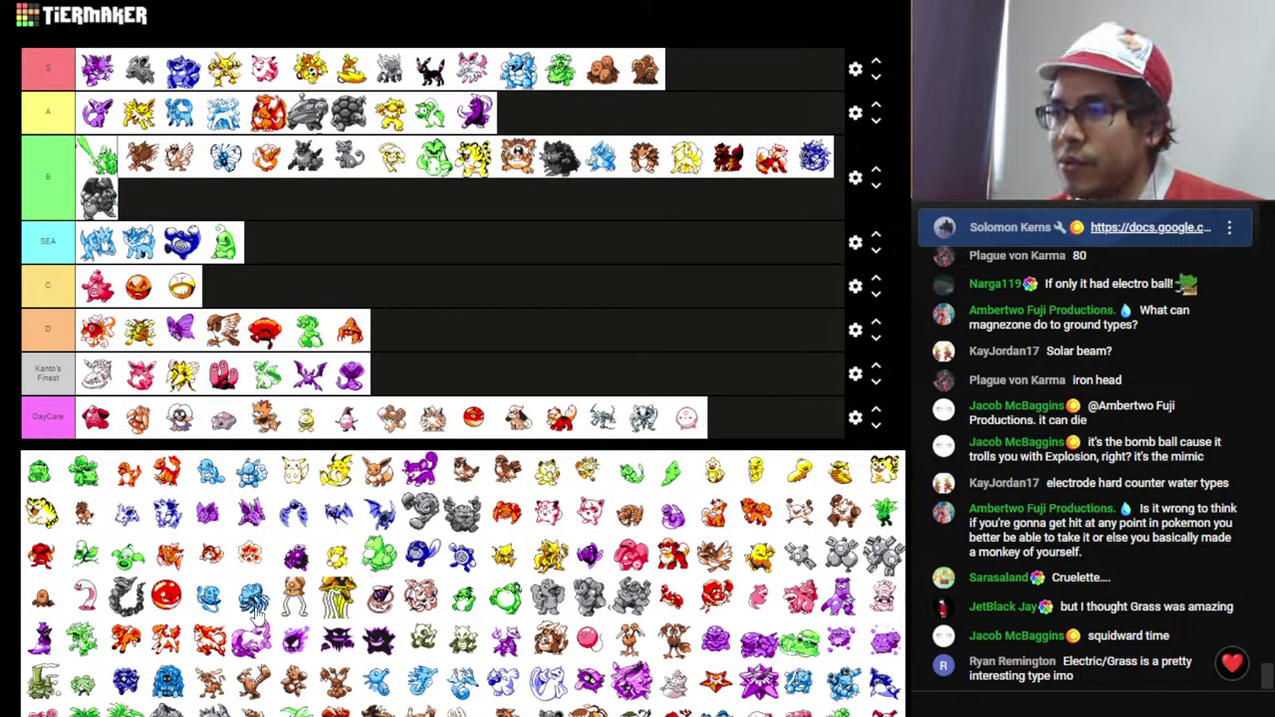
pyautogui.moveTo(256, 616); pyautogui.dragTo(727, 68)
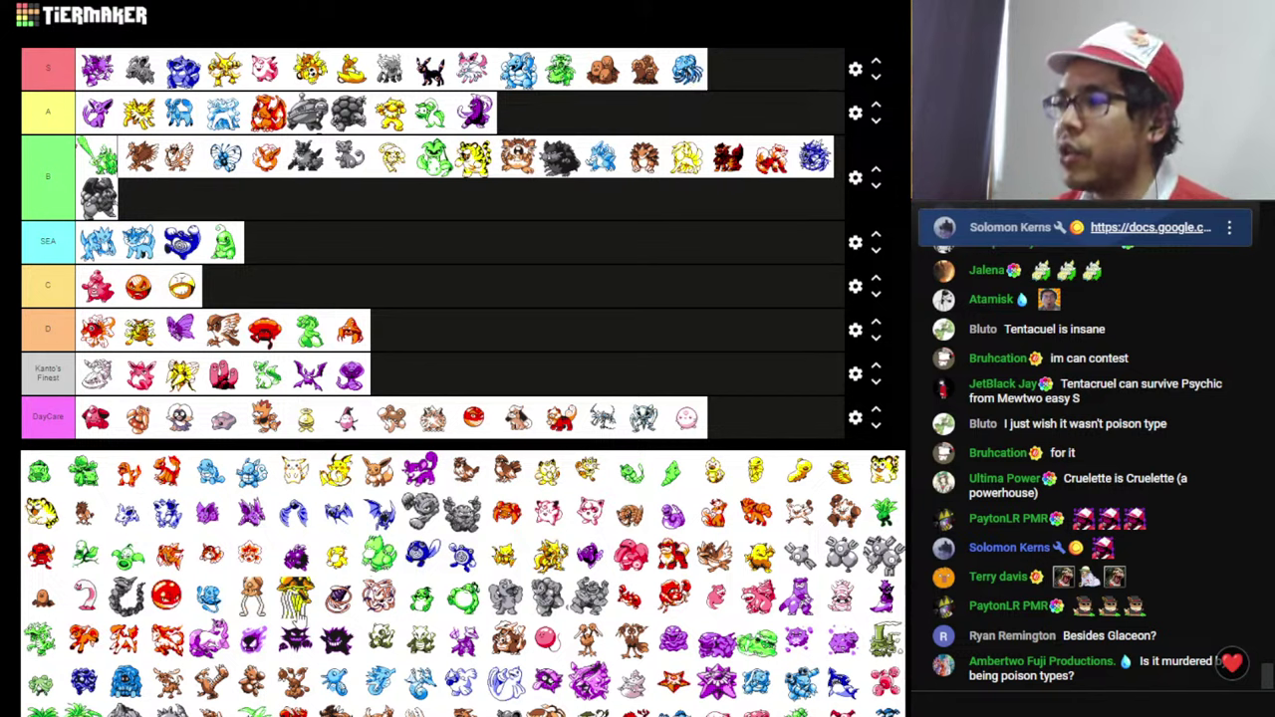
pyautogui.moveTo(297, 603); pyautogui.dragTo(313, 88)
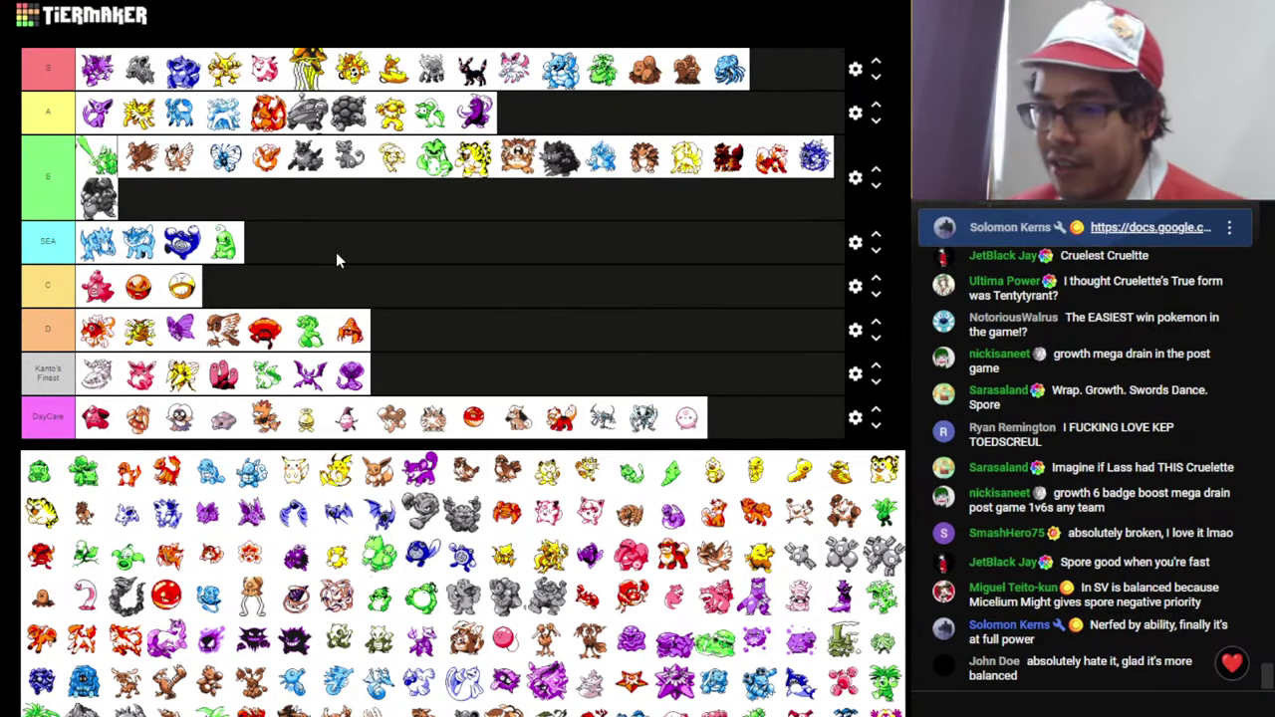
# - Place Pendraken third in the SEA tier
pyautogui.scroll(-1, 335, 259)
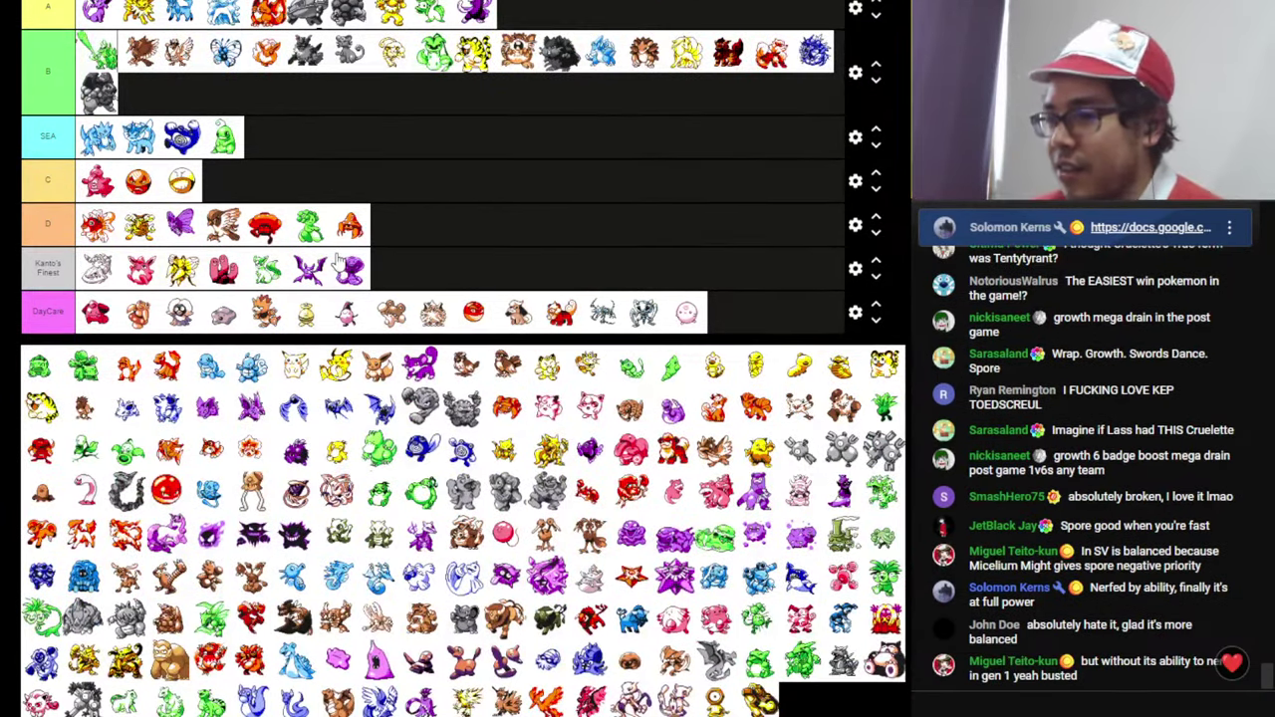
pyautogui.scroll(1, 336, 263)
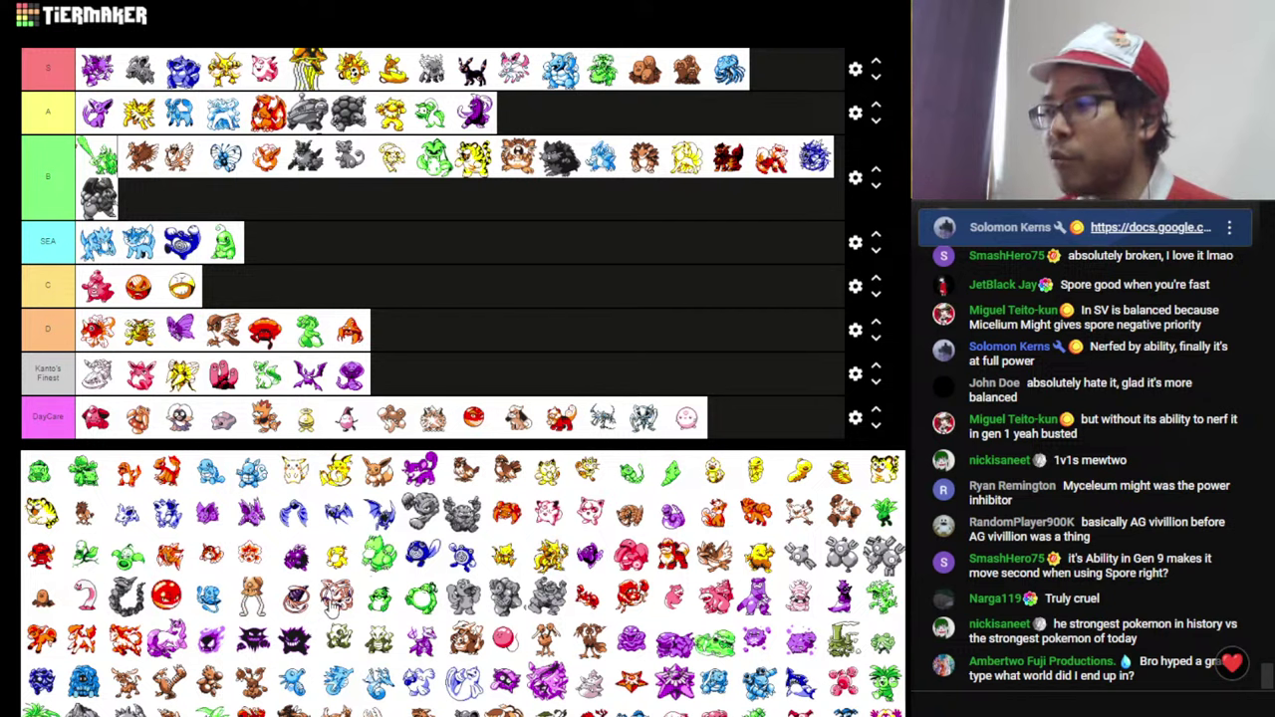
pyautogui.moveTo(337, 598); pyautogui.dragTo(194, 245)
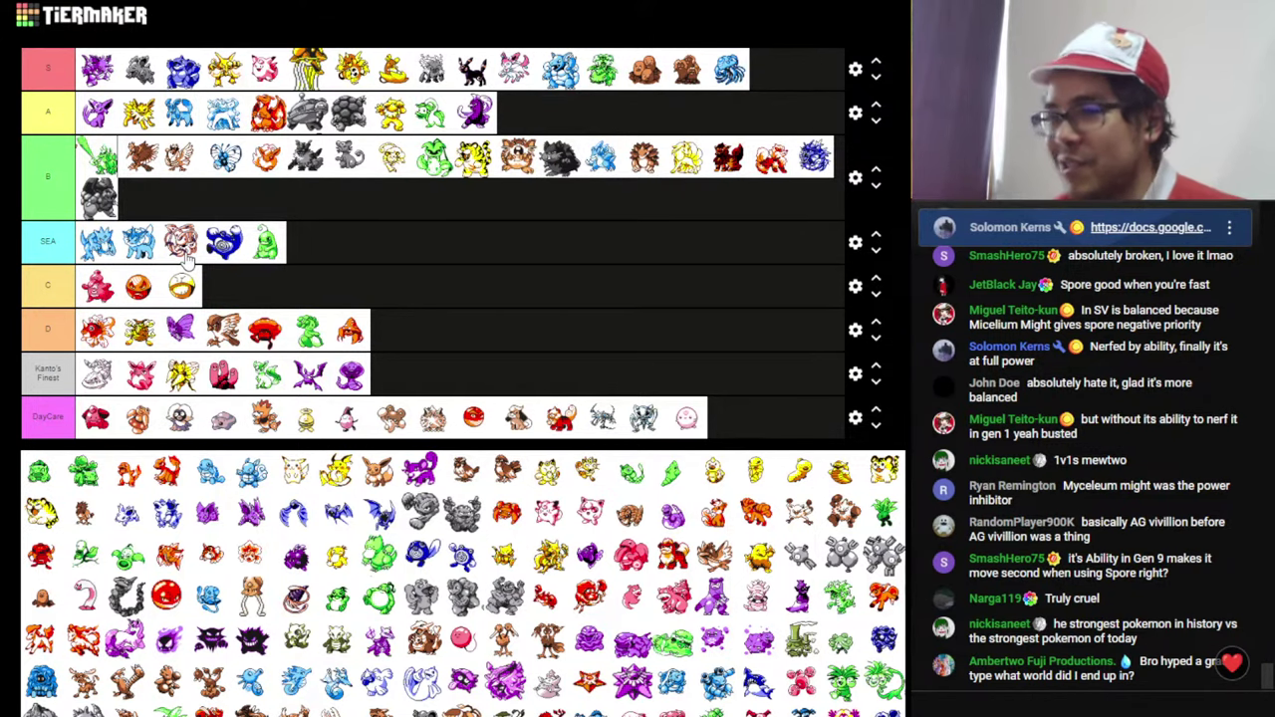
# - Look up Pendraken in the spreadsheet and examine its base stats, especially defense, speed and attack
pyautogui.hotkey('ctrl', 'Tab')
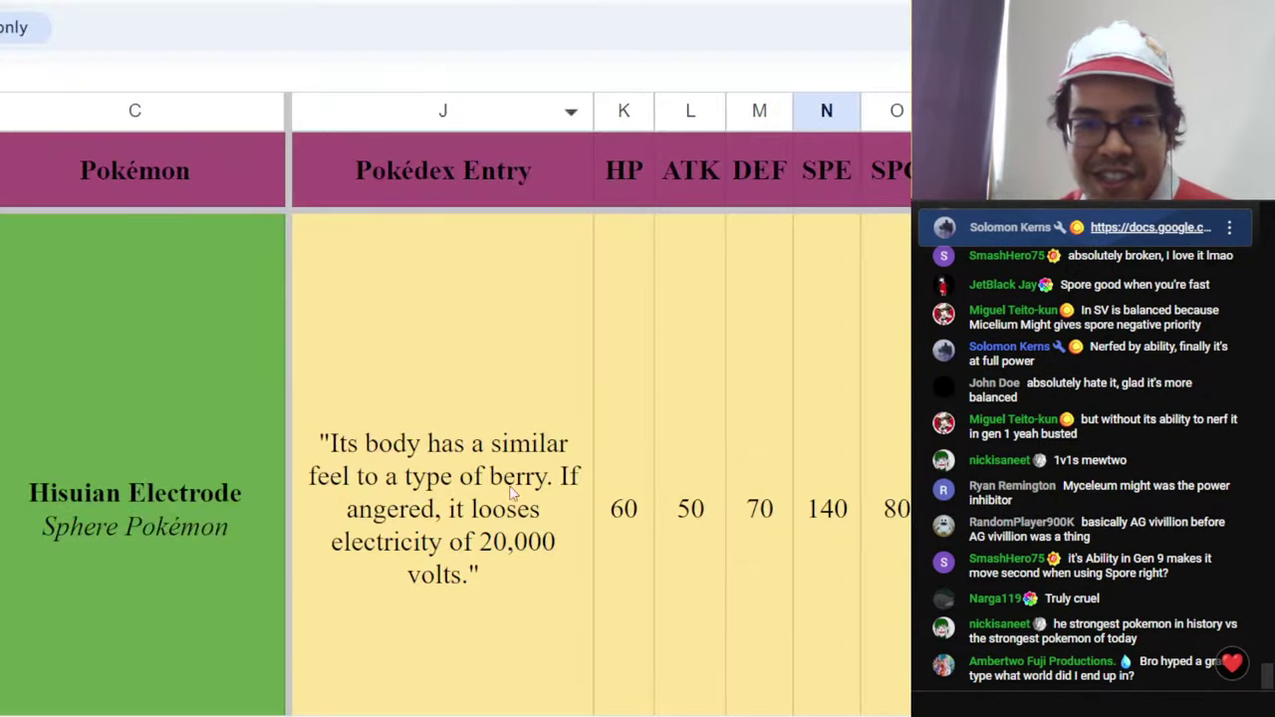
pyautogui.scroll(-4, 511, 493)
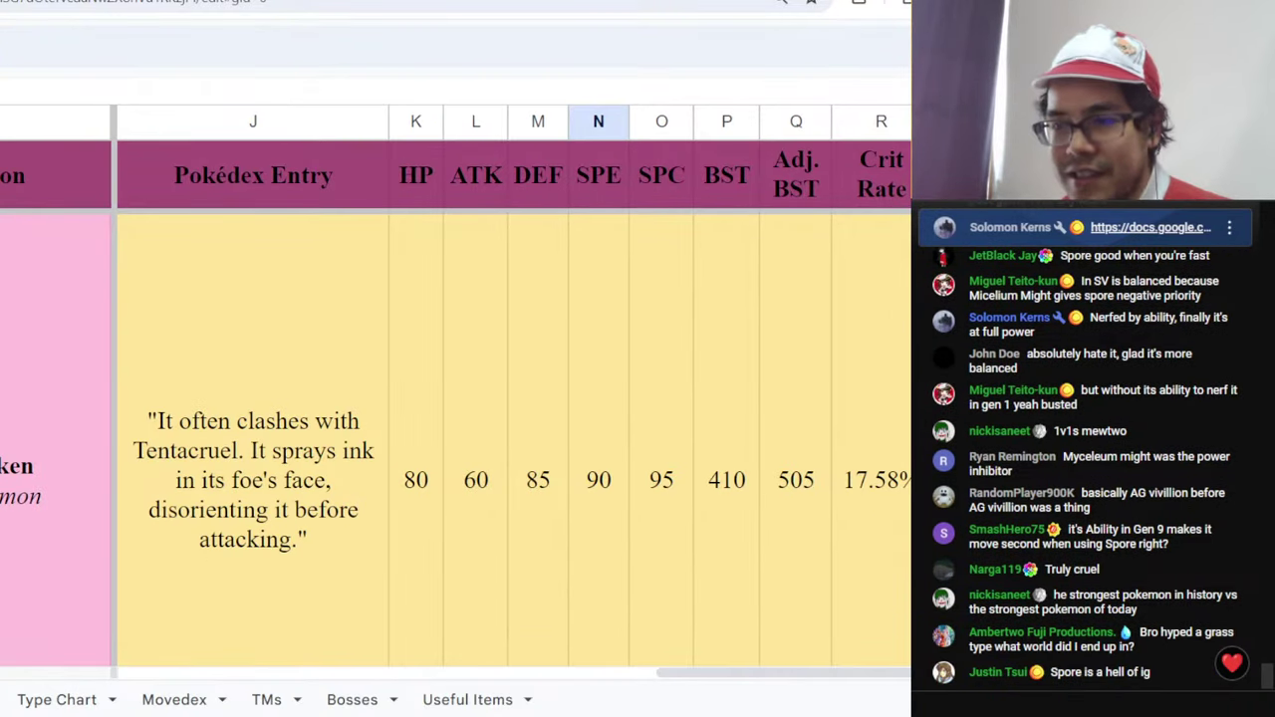
pyautogui.click(524, 422)
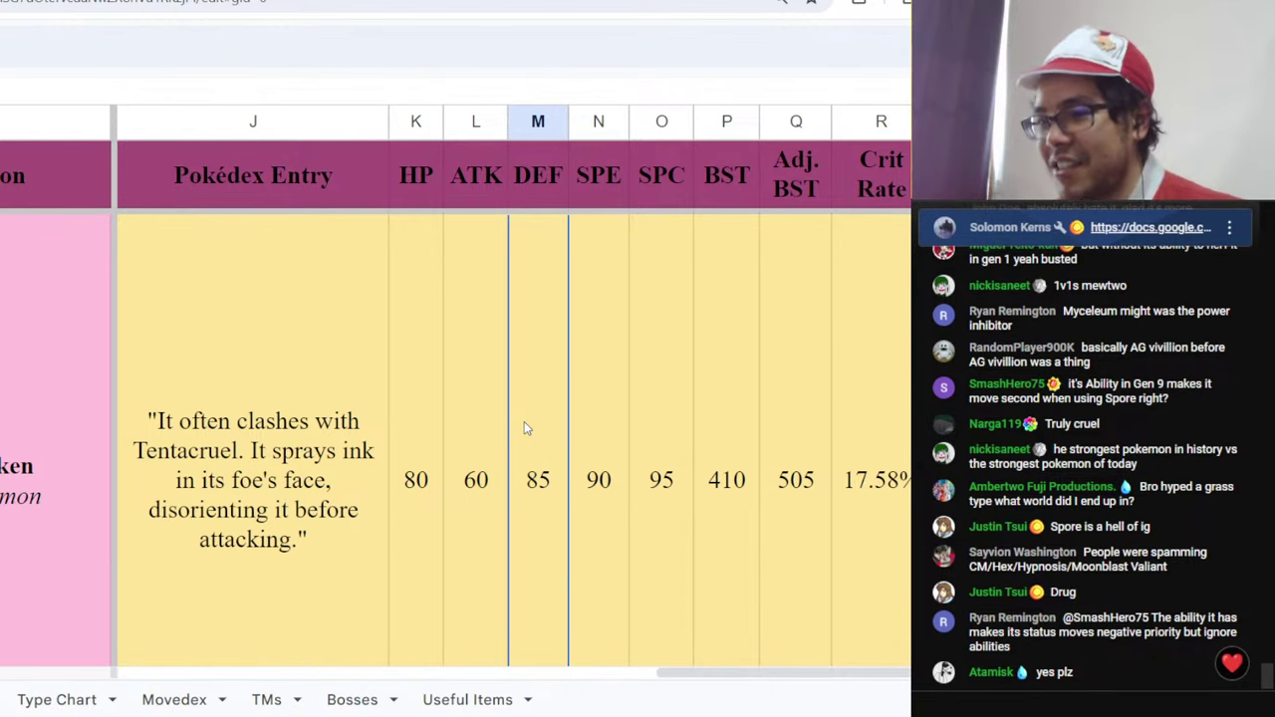
pyautogui.click(624, 450)
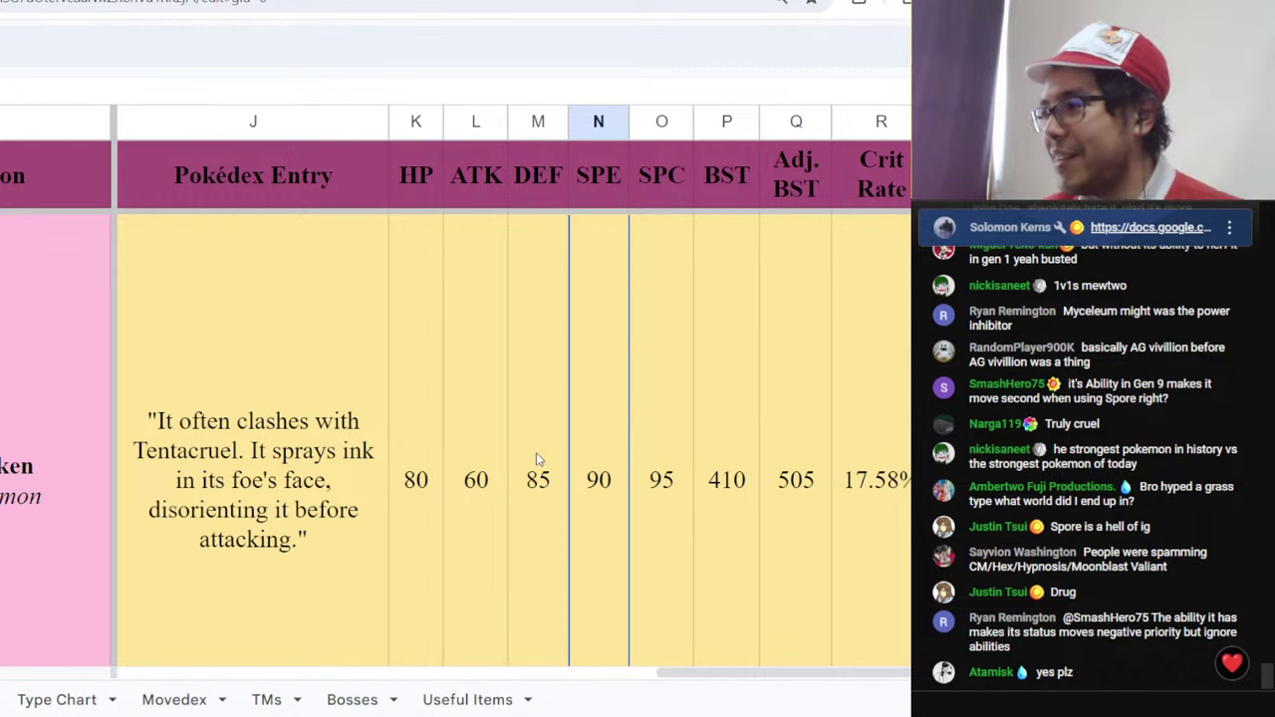
pyautogui.click(484, 488)
pyautogui.click(542, 543)
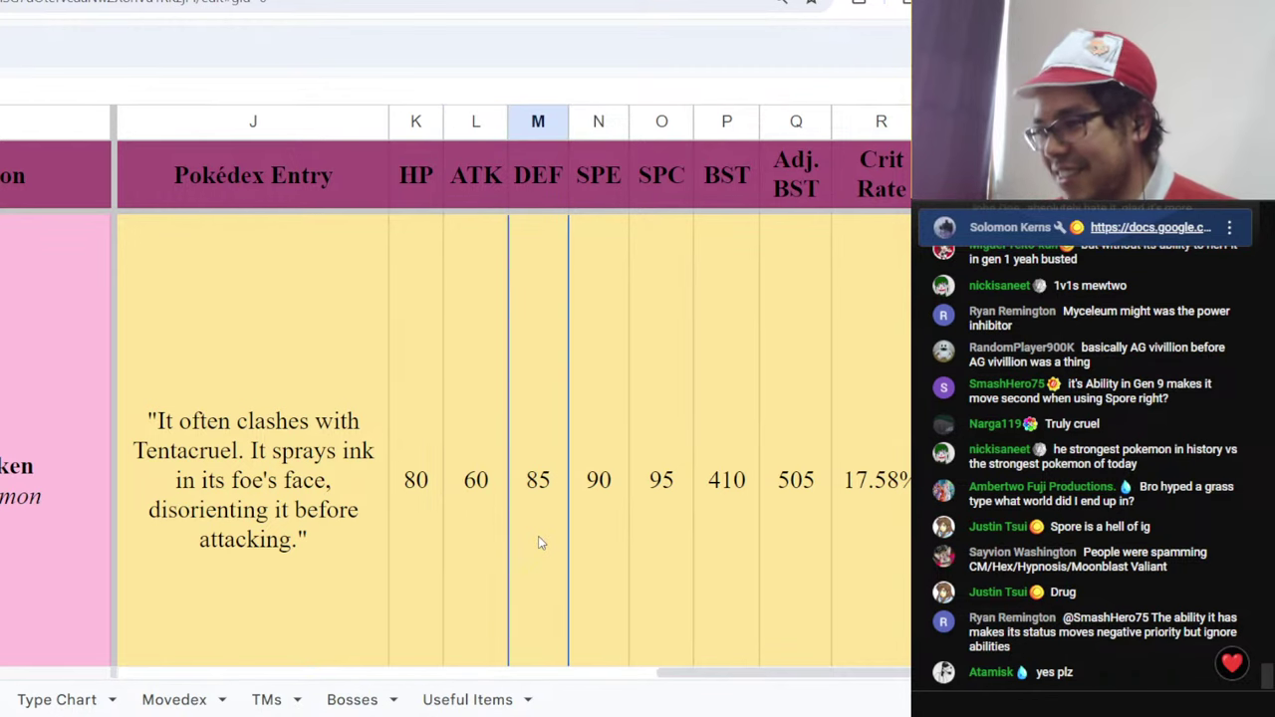
pyautogui.click(462, 571)
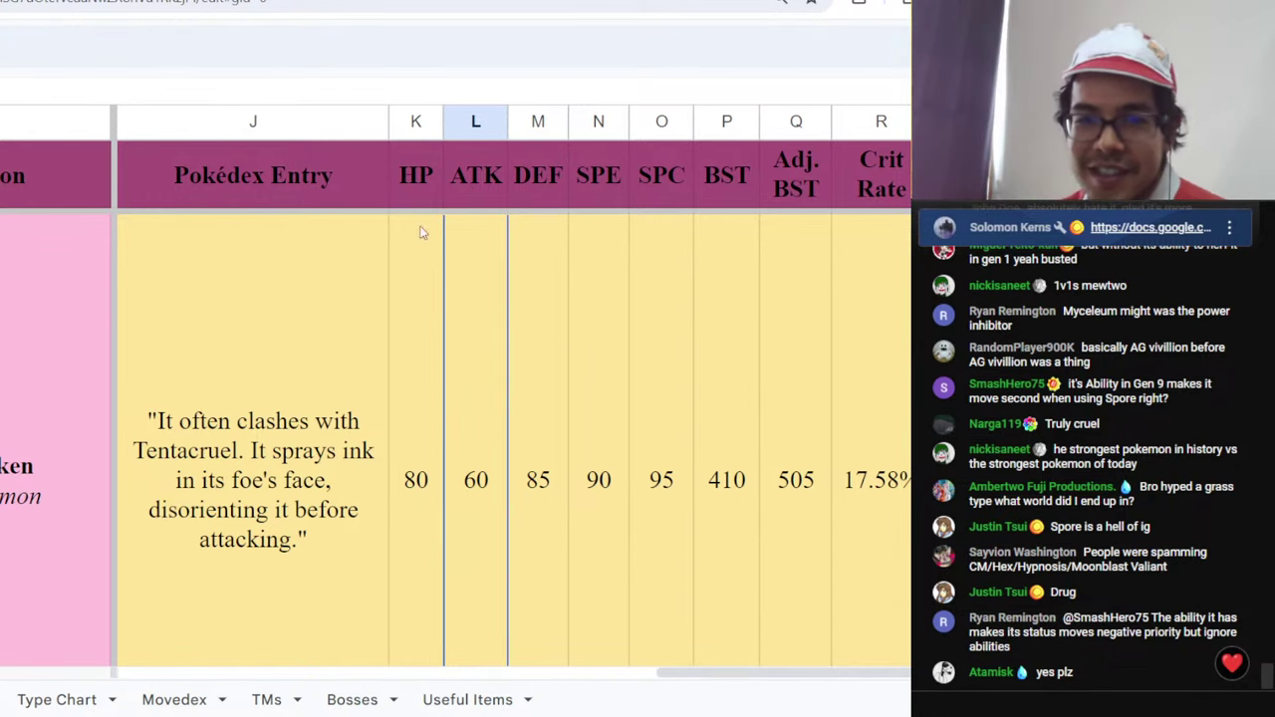
# - Back in the TierMaker list, place the large round green Pokémon at the end of the SEA tier
pyautogui.hotkey('ctrl', 'Tab')
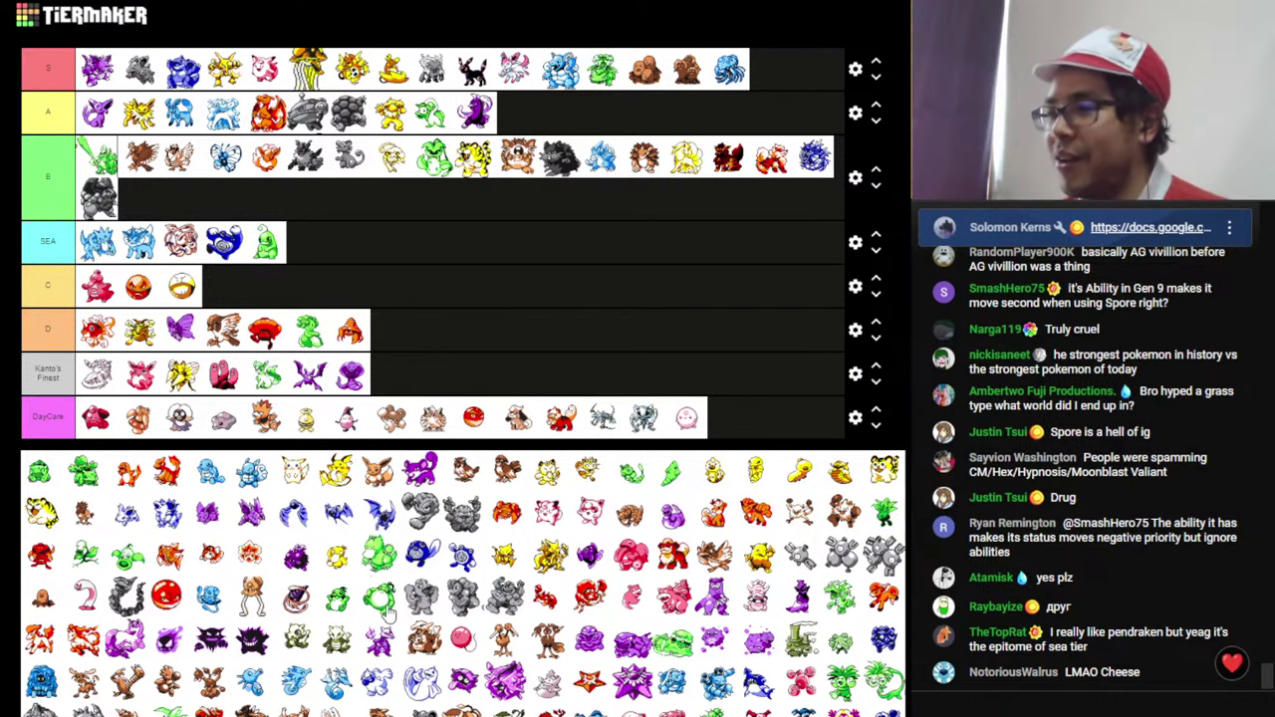
pyautogui.moveTo(396, 608); pyautogui.dragTo(434, 258)
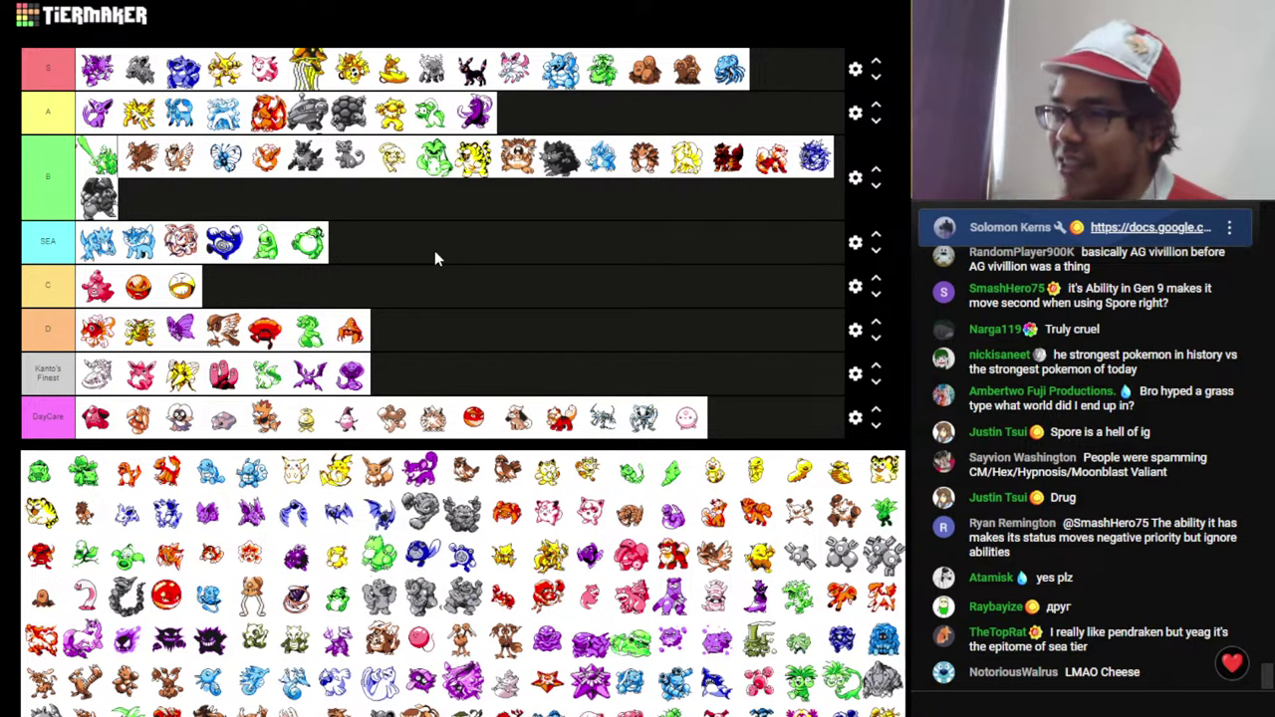
# - Look up the round green Pokémon and its pre-evolution in the spreadsheet, reviewing their base stats, Pokédex entries and learnable moves
pyautogui.click(536, 4)
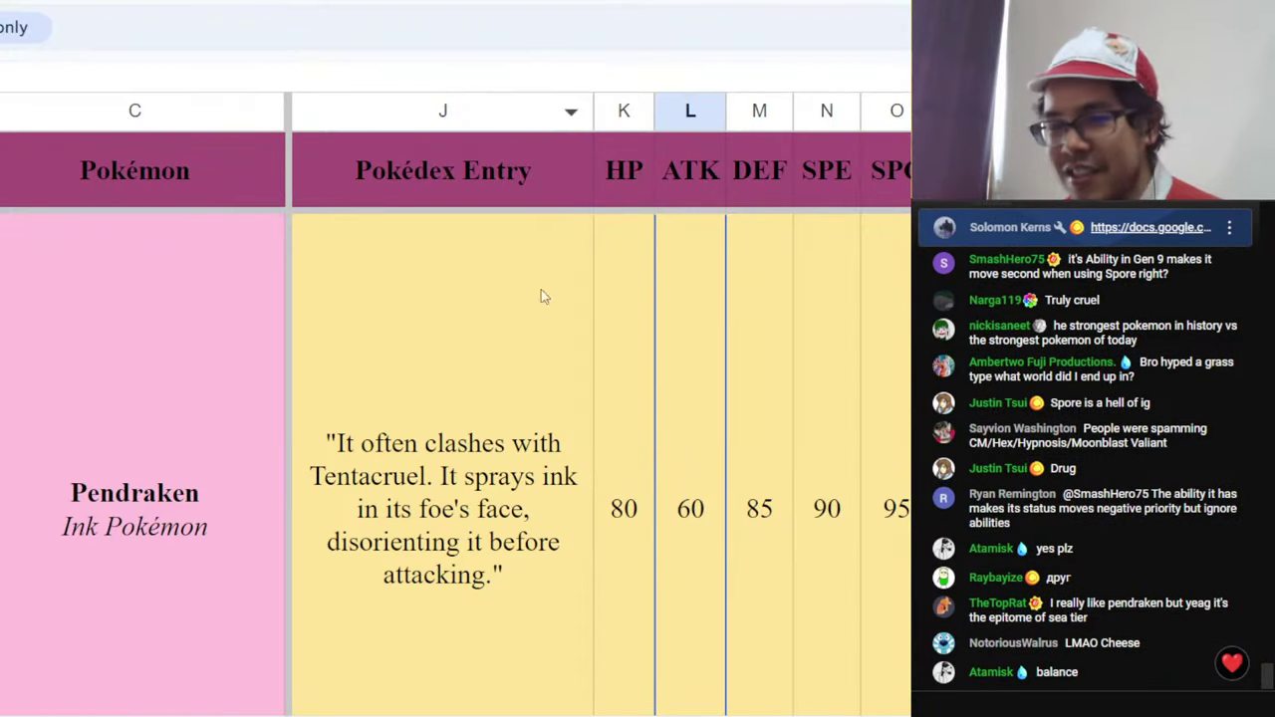
pyautogui.scroll(-2, 521, 420)
pyautogui.scroll(1, 521, 419)
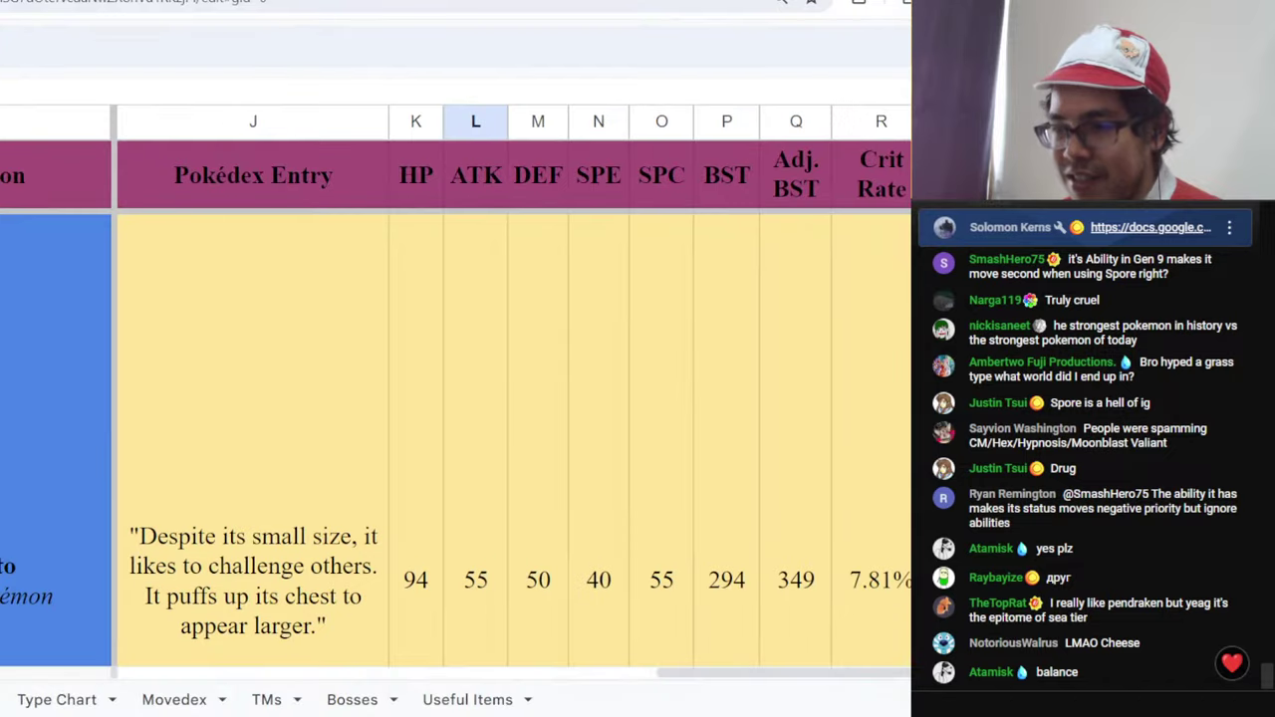
pyautogui.scroll(-1, 456, 438)
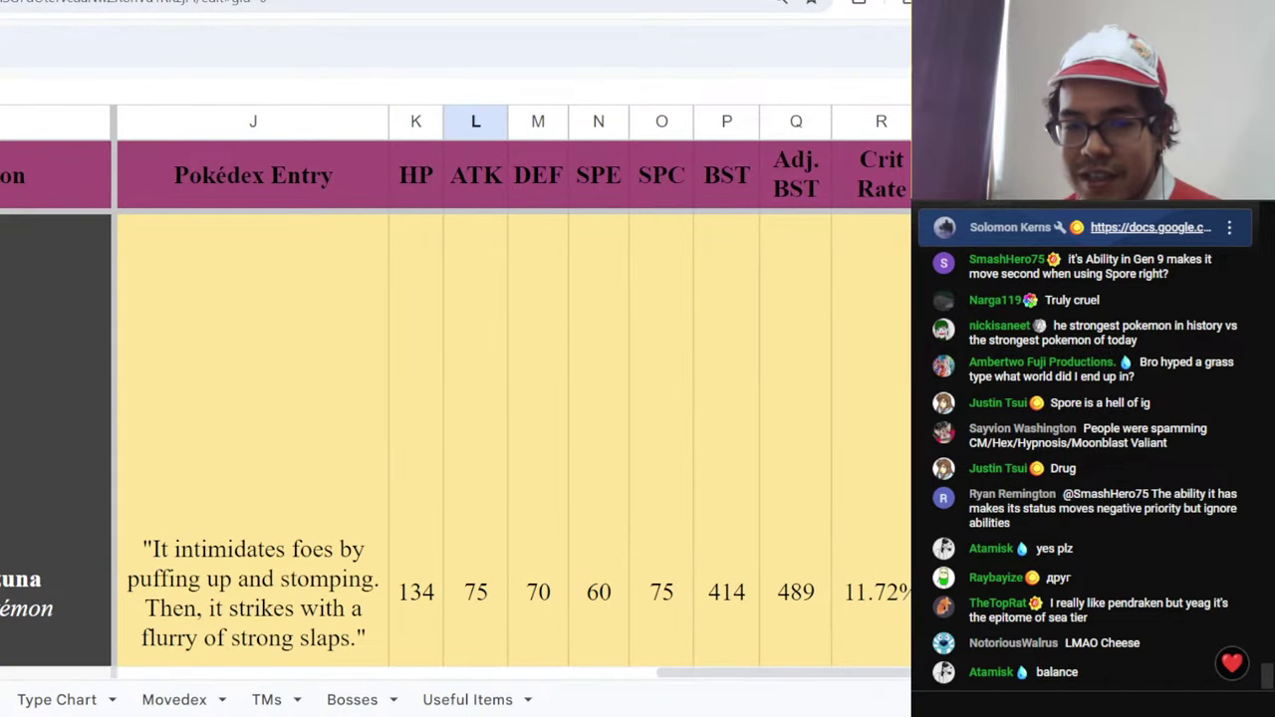
pyautogui.scroll(1, 455, 438)
pyautogui.scroll(-1, 455, 438)
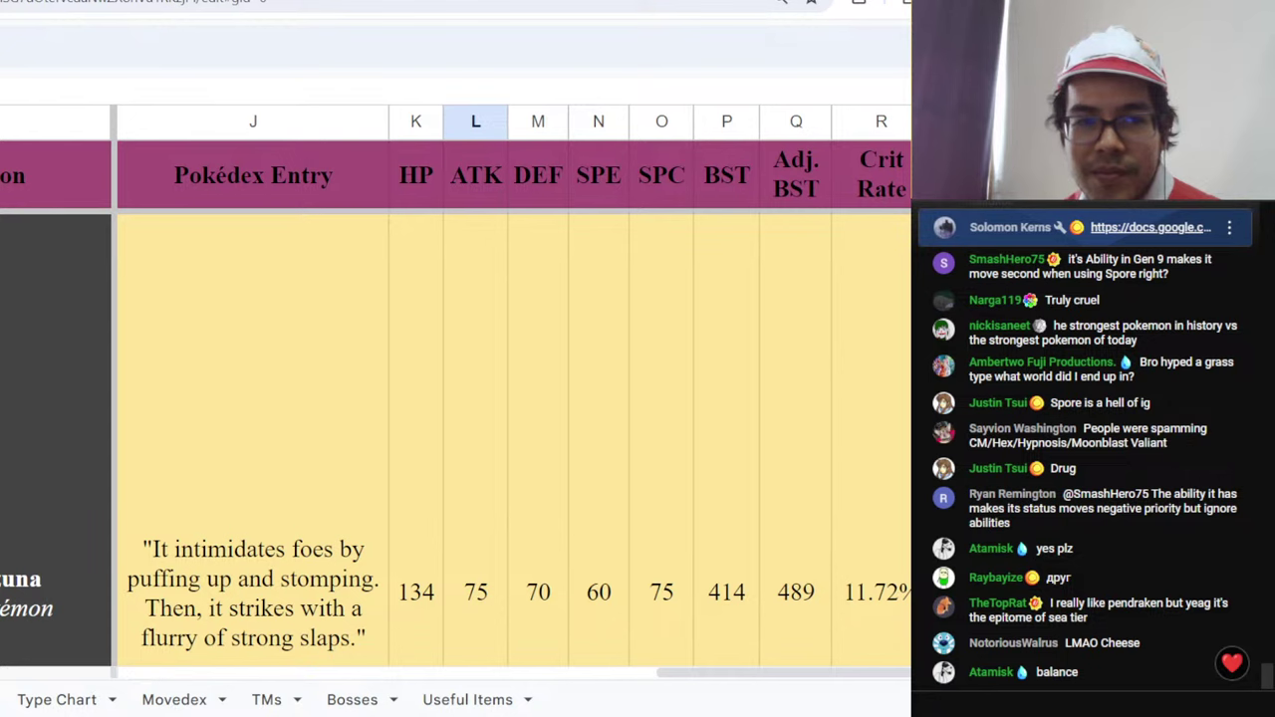
pyautogui.scroll(-2, 455, 438)
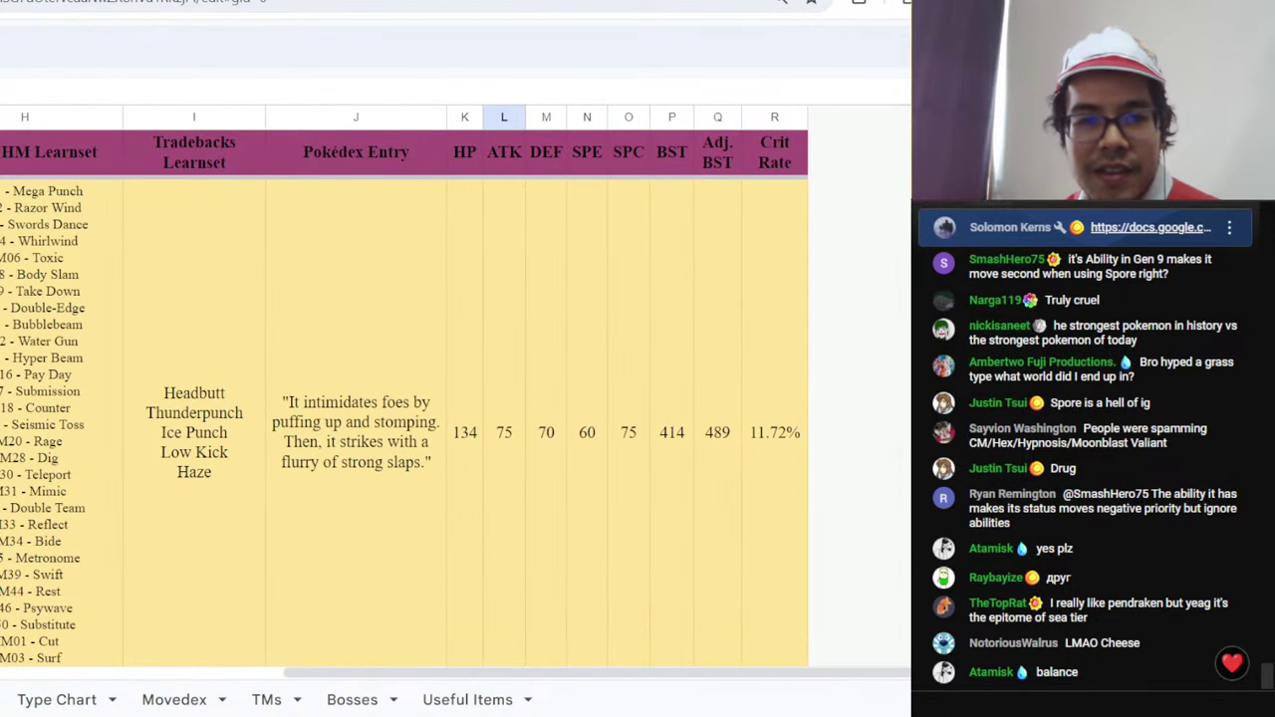
pyautogui.scroll(2, 455, 439)
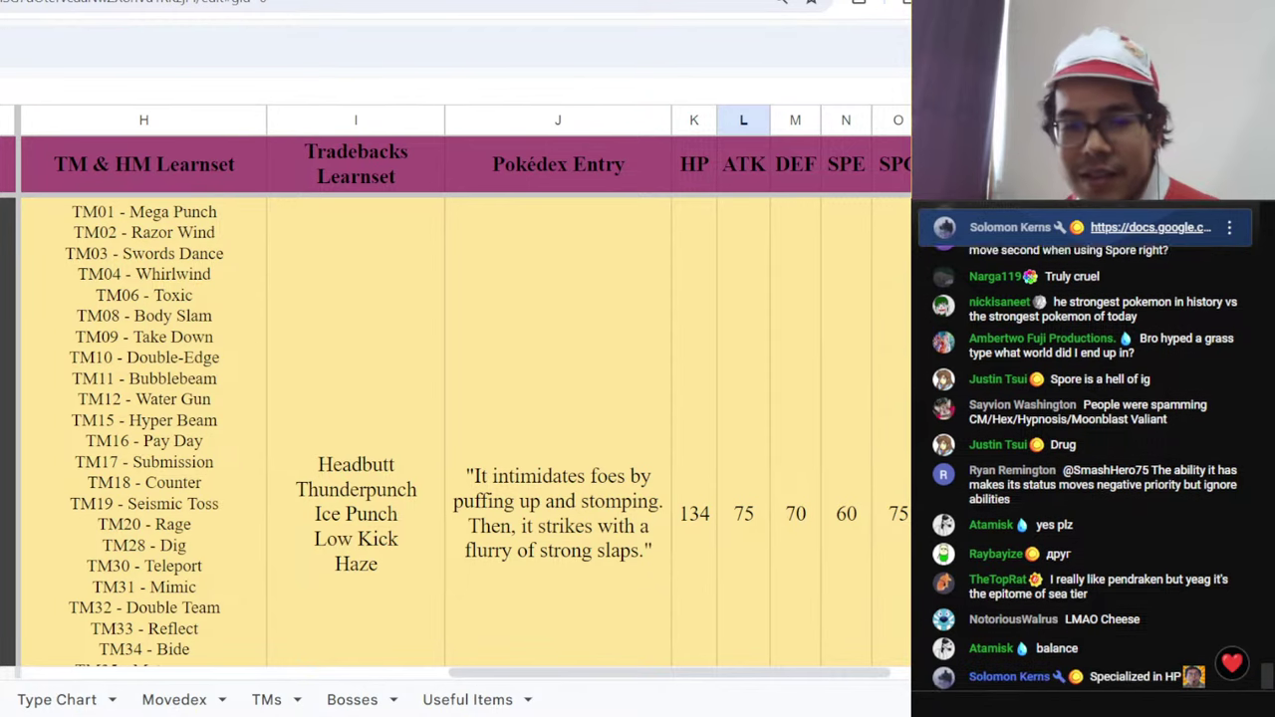
# - Examine the evolved green Pokémon's speed, defense, attack and HP in the base stat columns
pyautogui.moveTo(481, 672); pyautogui.dragTo(575, 677)
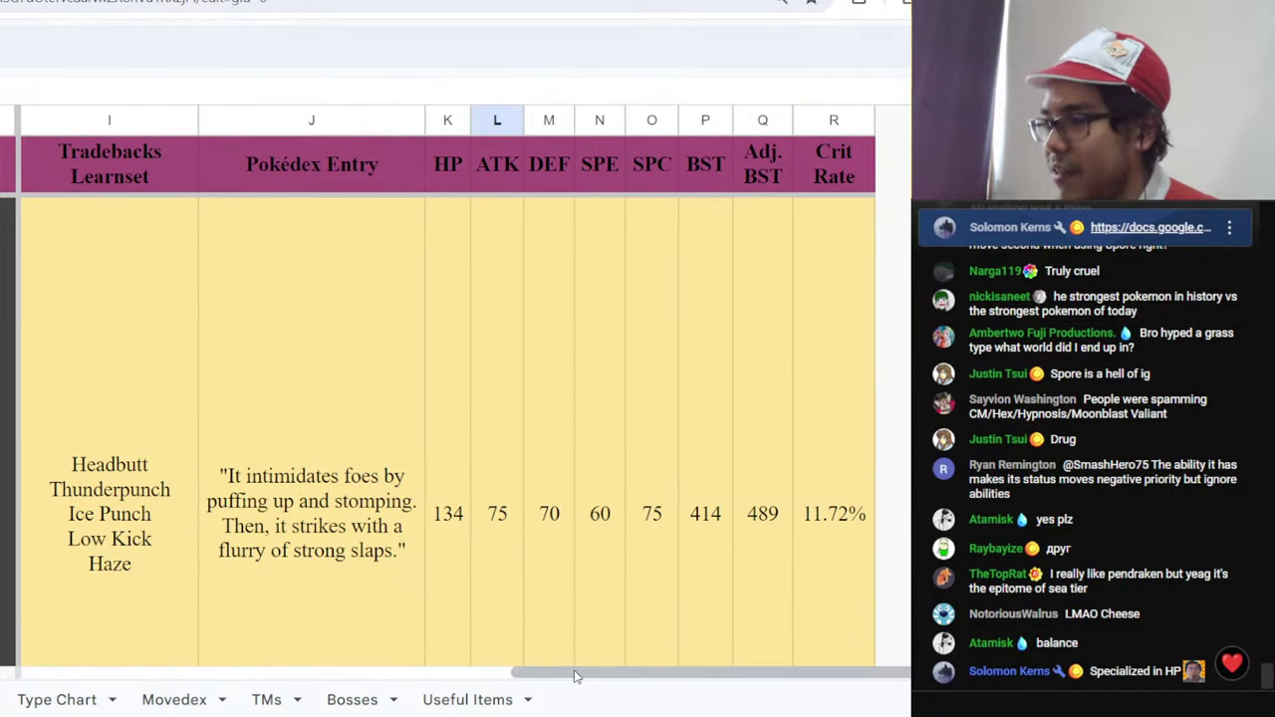
pyautogui.click(620, 447)
pyautogui.click(559, 454)
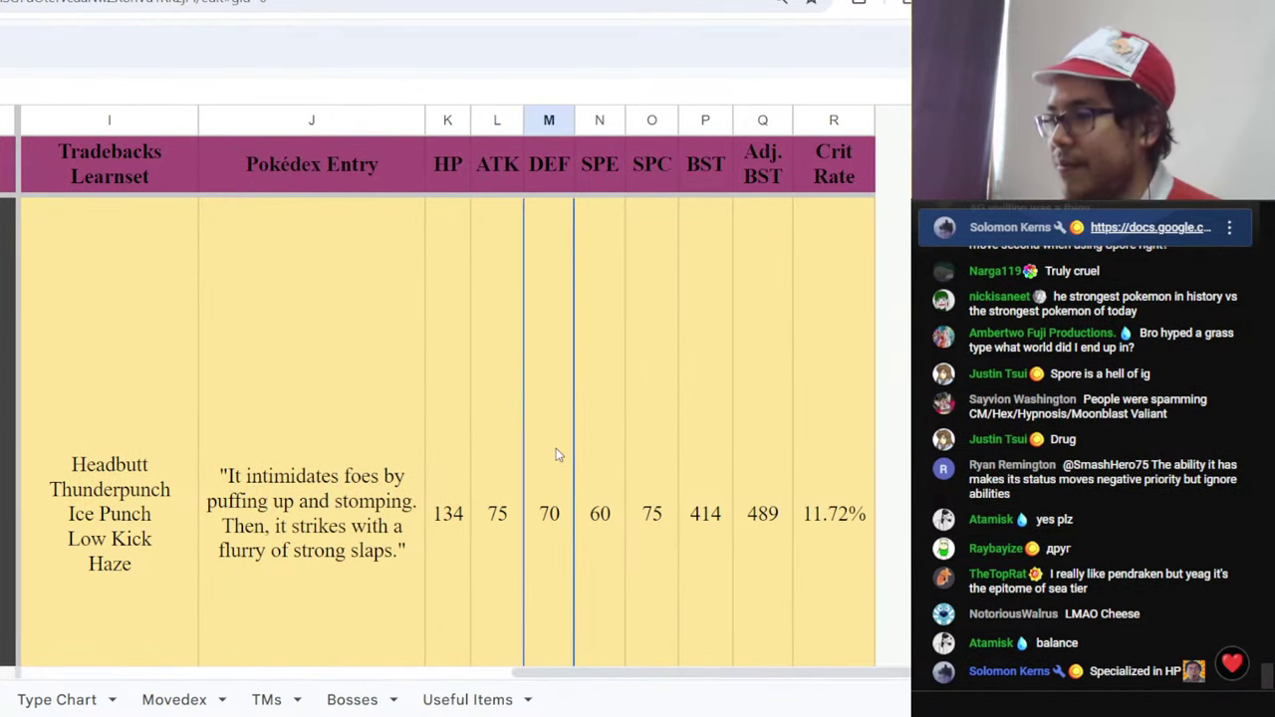
pyautogui.click(496, 454)
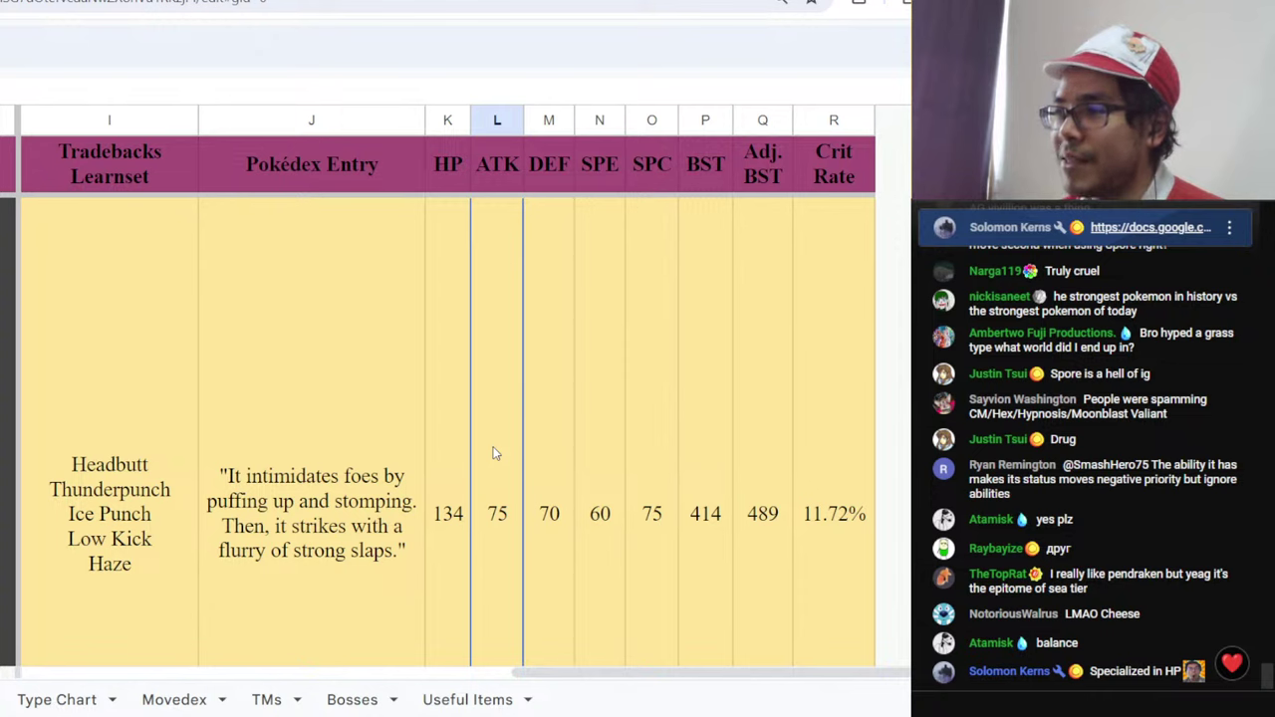
pyautogui.click(458, 454)
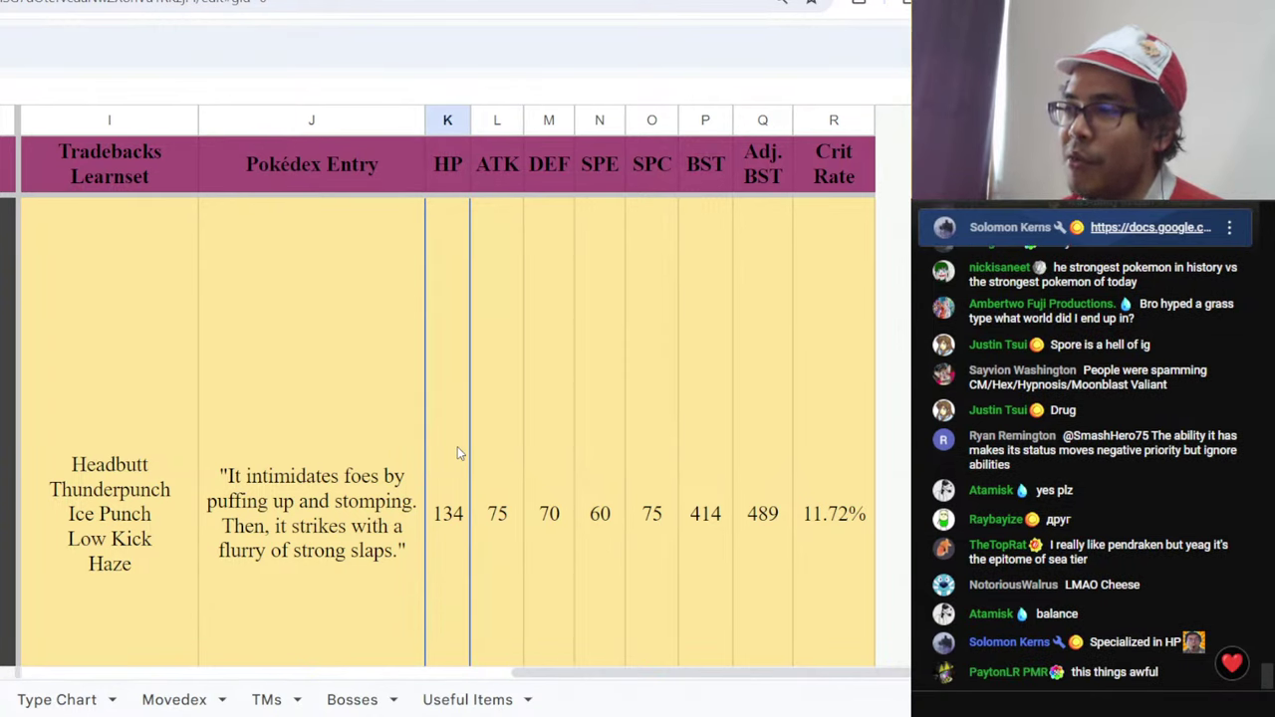
pyautogui.click(501, 481)
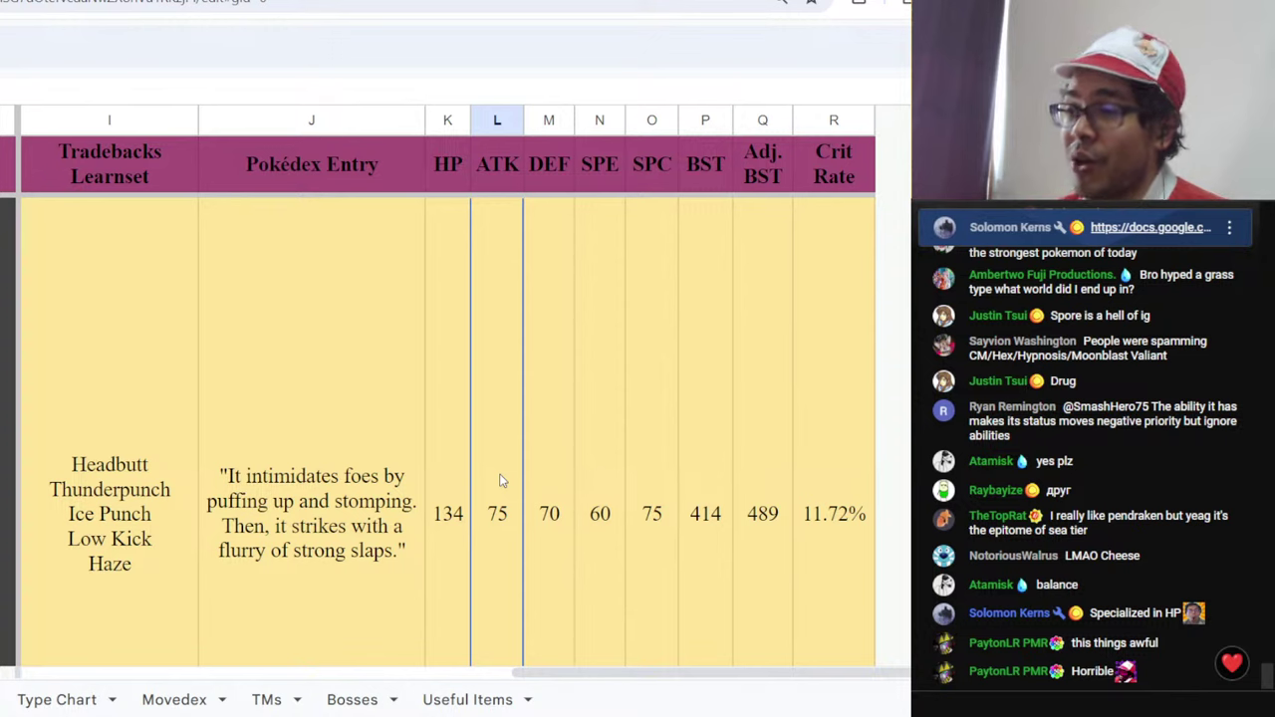
# - Examine the base stats and typing of Ribbito's evolution in the Pokédex spreadsheet, including attack, defense, speed and special
pyautogui.click(661, 488)
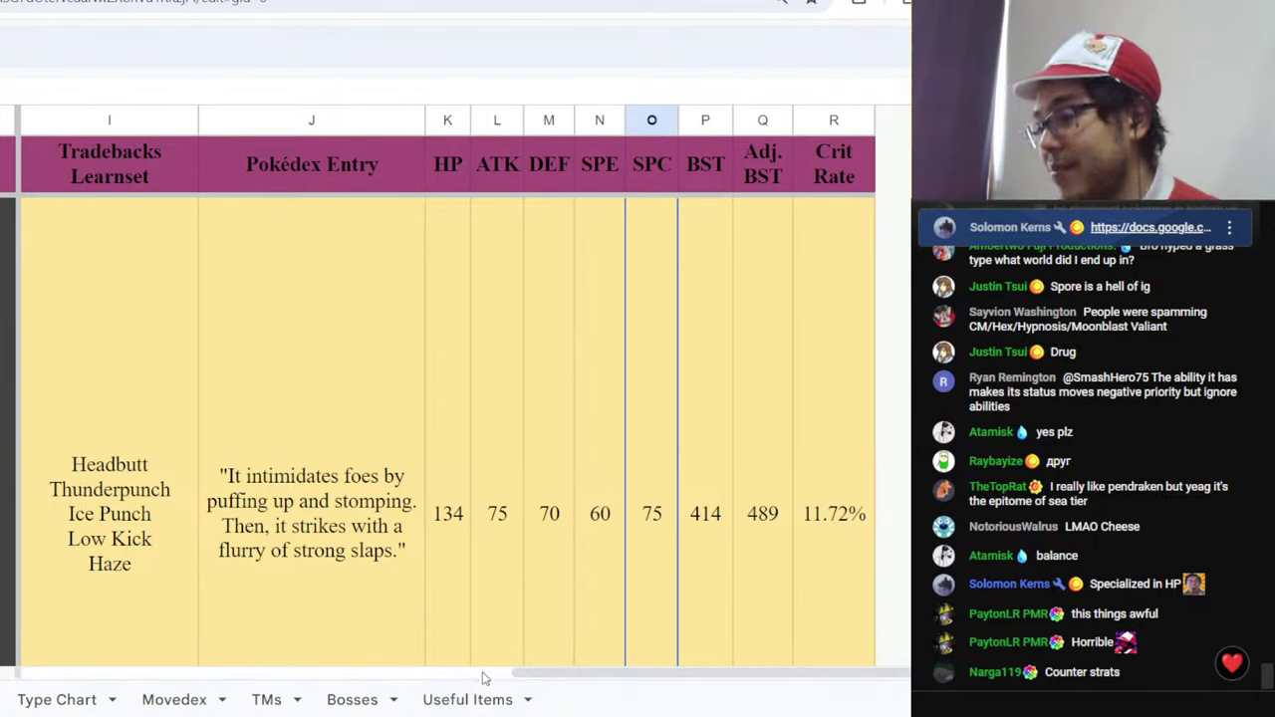
pyautogui.click(509, 594)
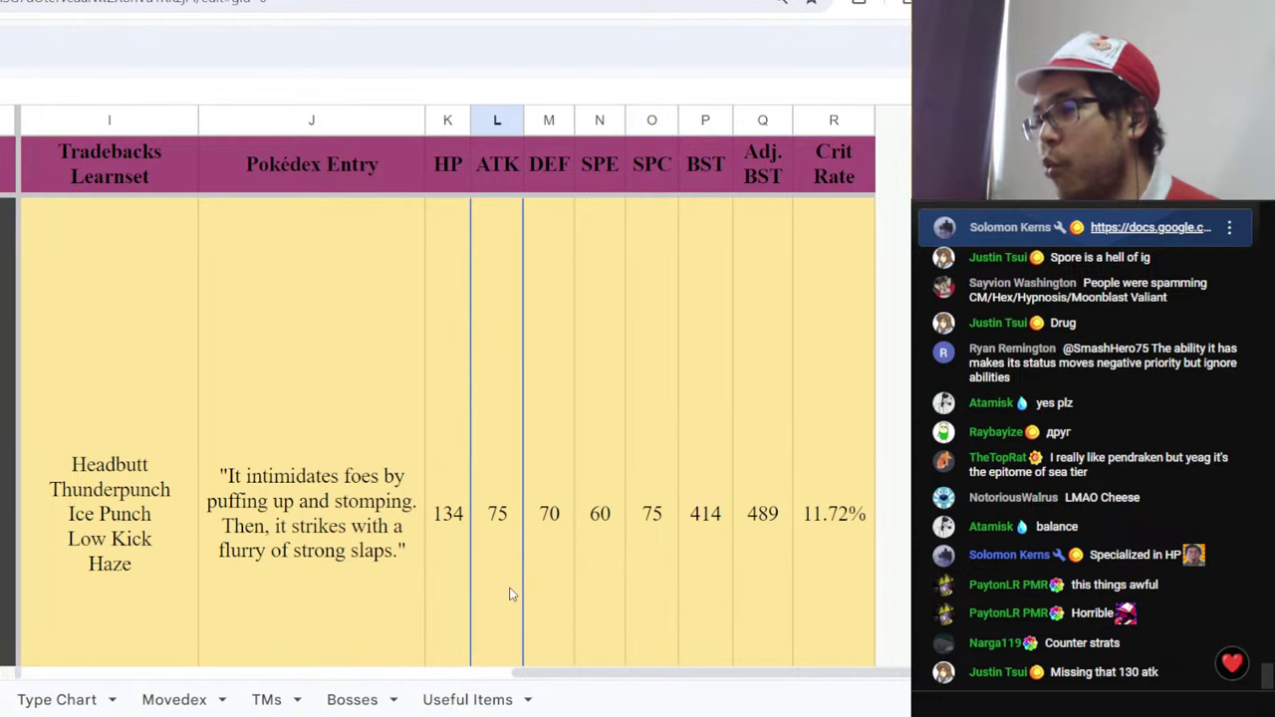
pyautogui.click(544, 540)
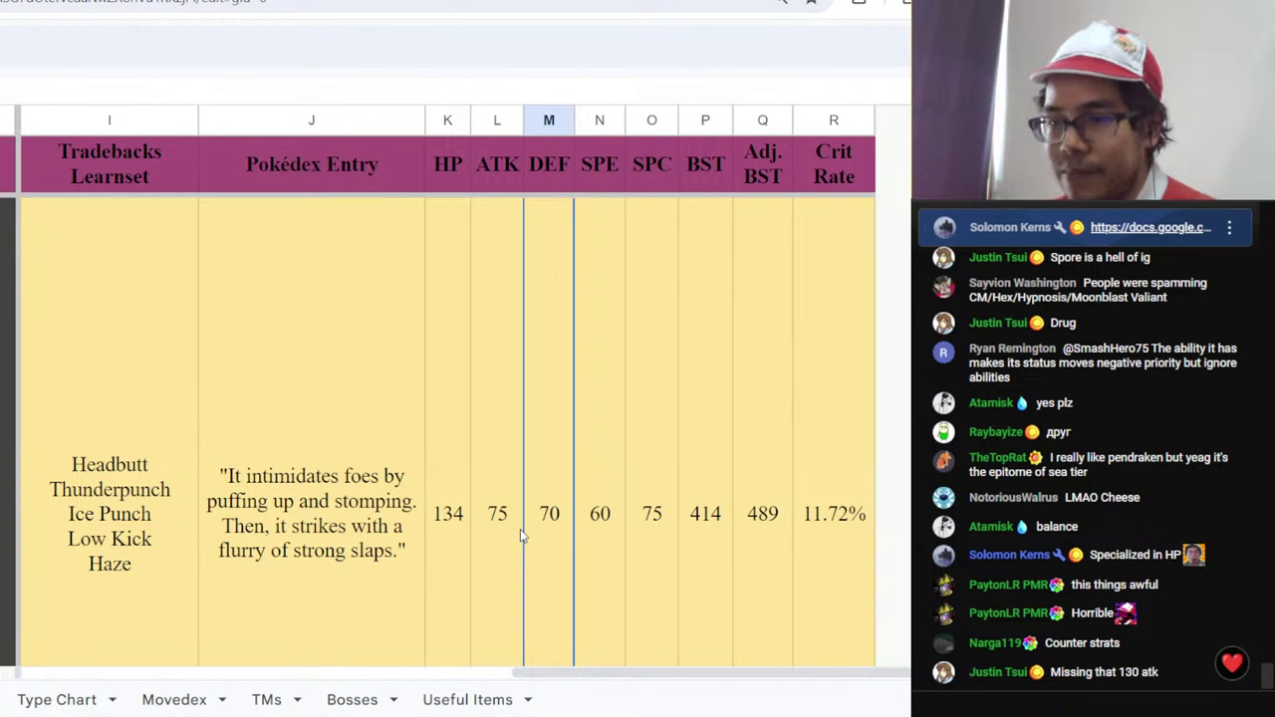
pyautogui.click(427, 675)
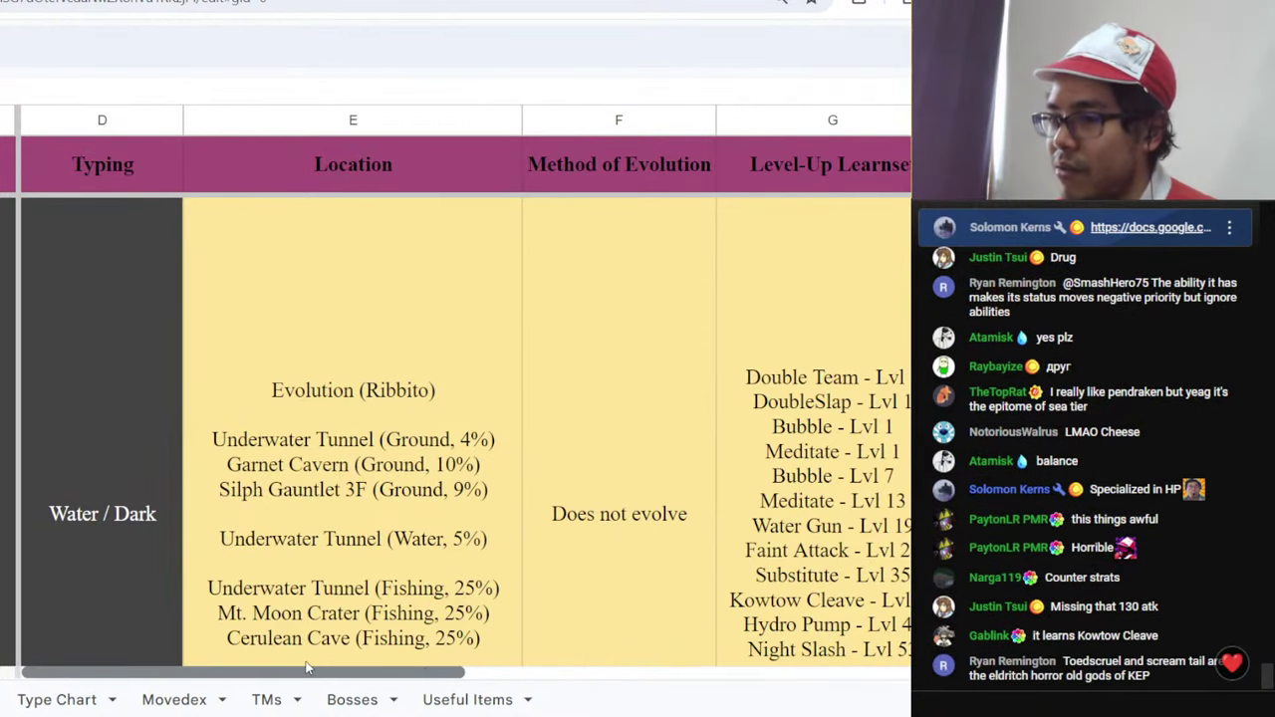
pyautogui.moveTo(307, 668); pyautogui.dragTo(819, 650)
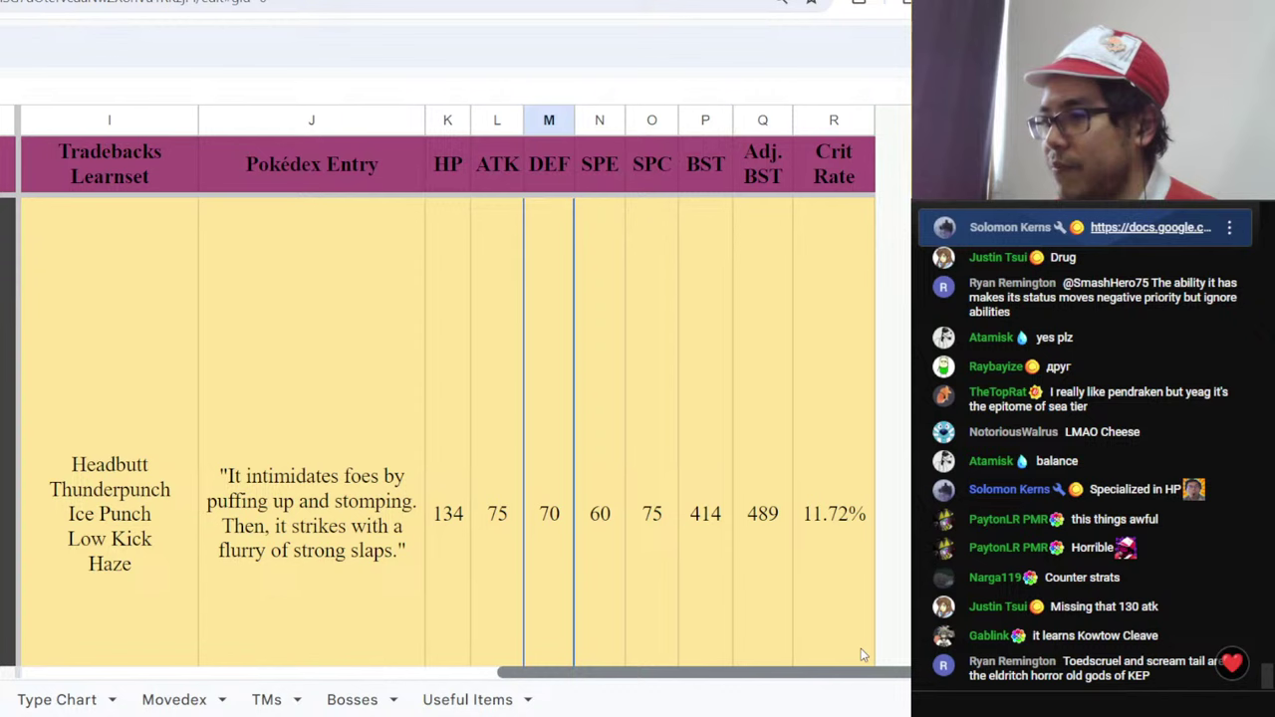
pyautogui.click(683, 598)
pyautogui.click(665, 597)
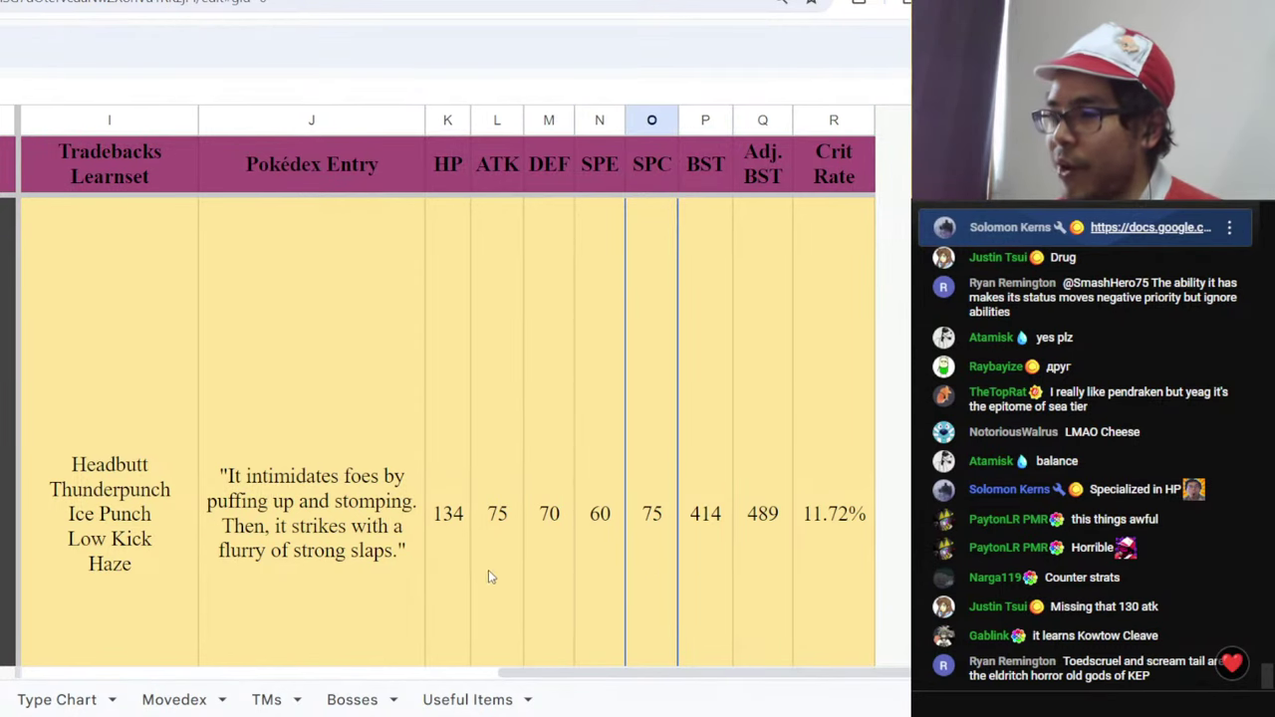
pyautogui.click(598, 568)
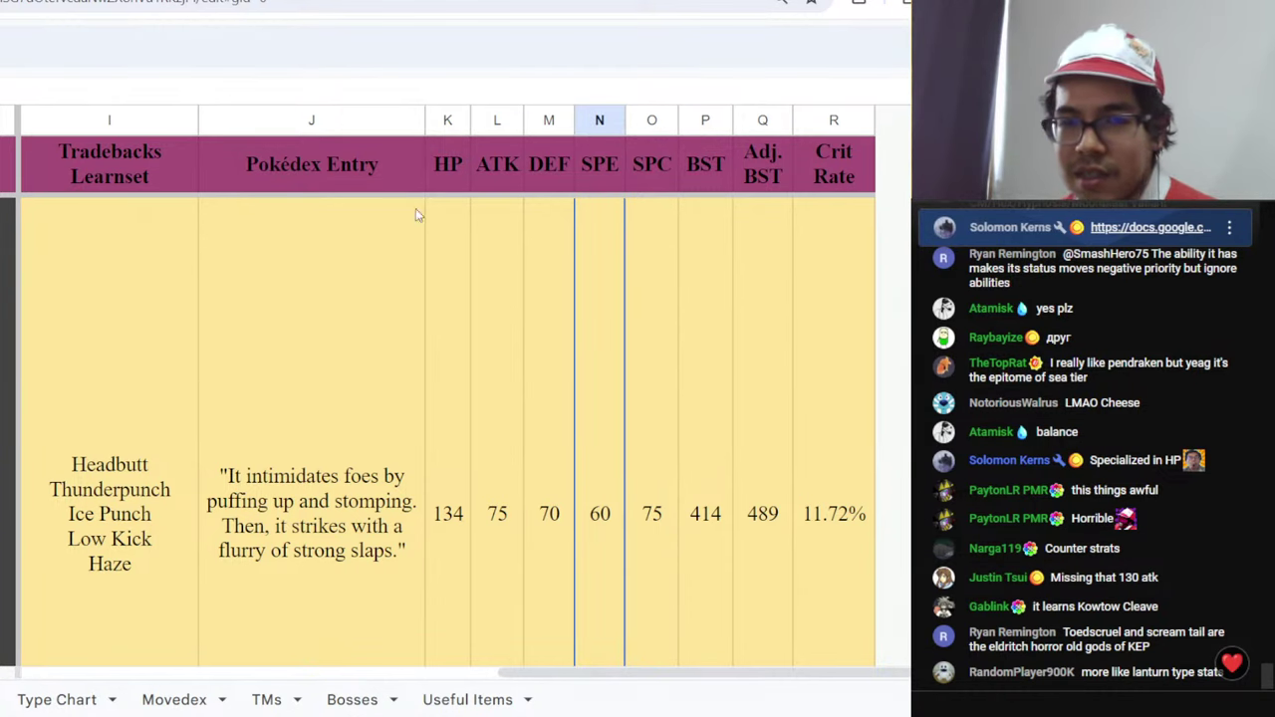
# - Switch to the TierMaker list and place Machamp second in the C tier and Kingler fourth in the SEA tier
pyautogui.hotkey('ctrl', 'Tab')
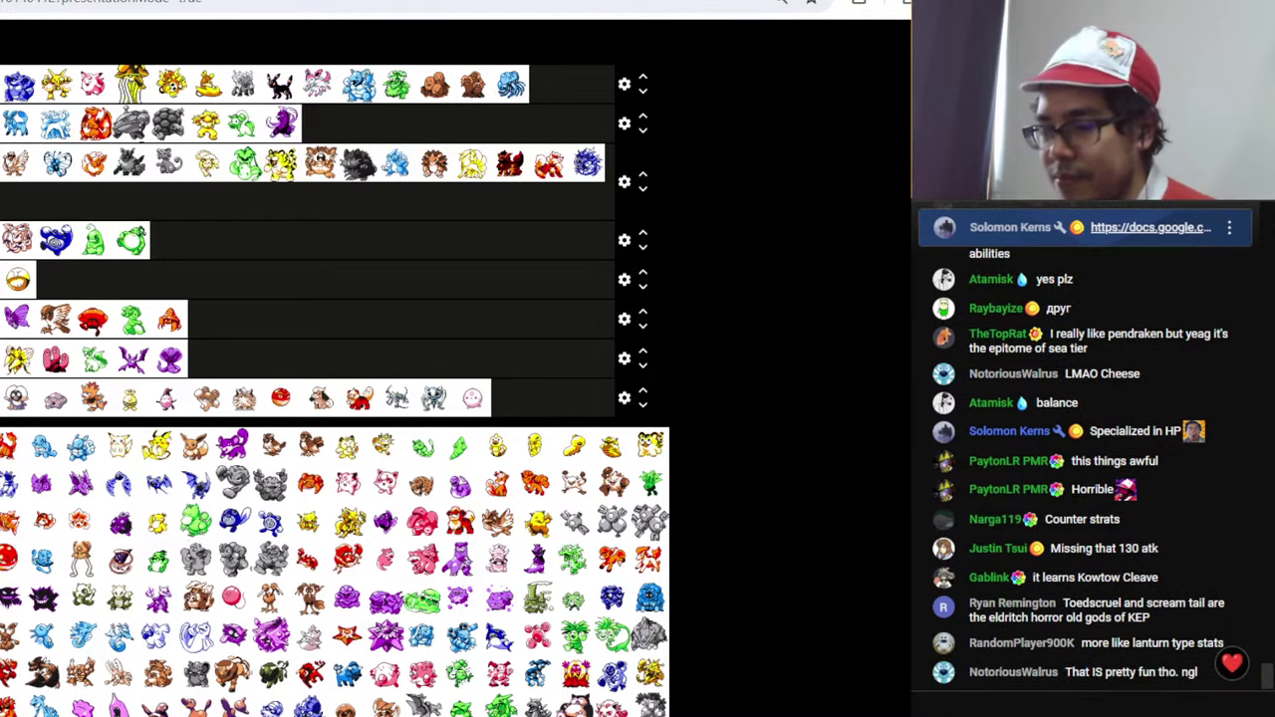
pyautogui.press('F11')
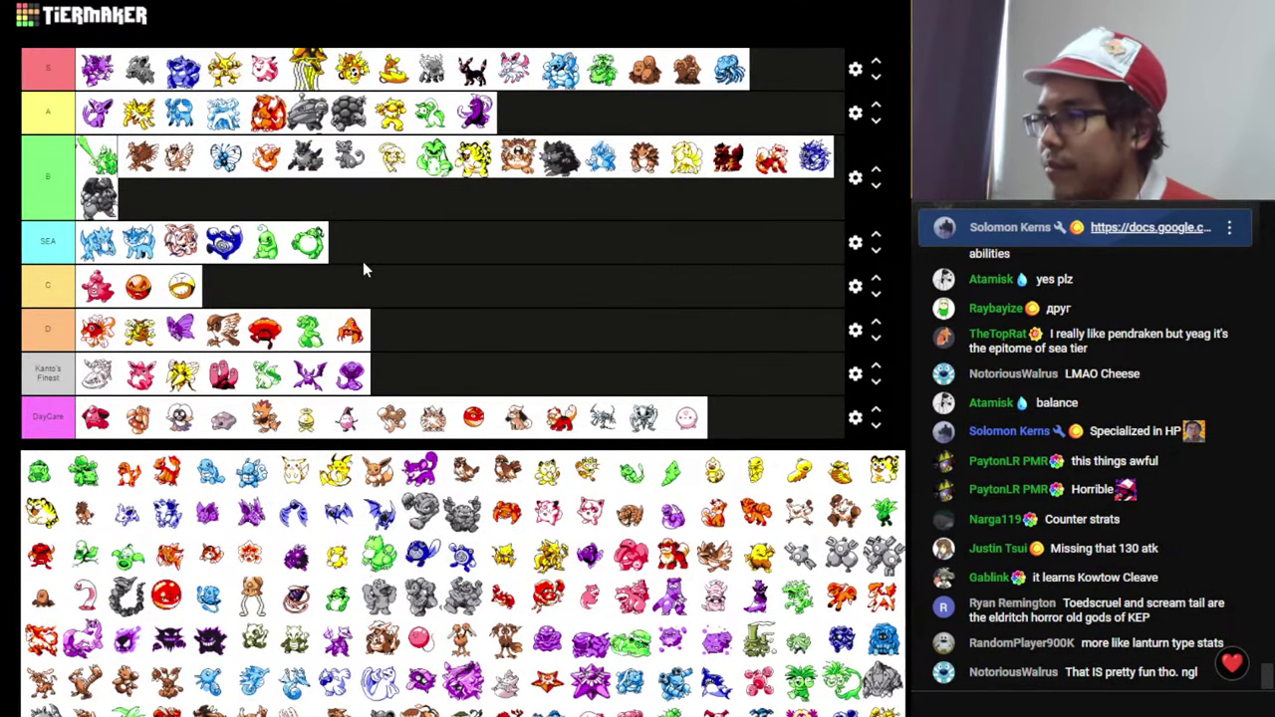
pyautogui.scroll(-3, 360, 263)
pyautogui.scroll(3, 361, 263)
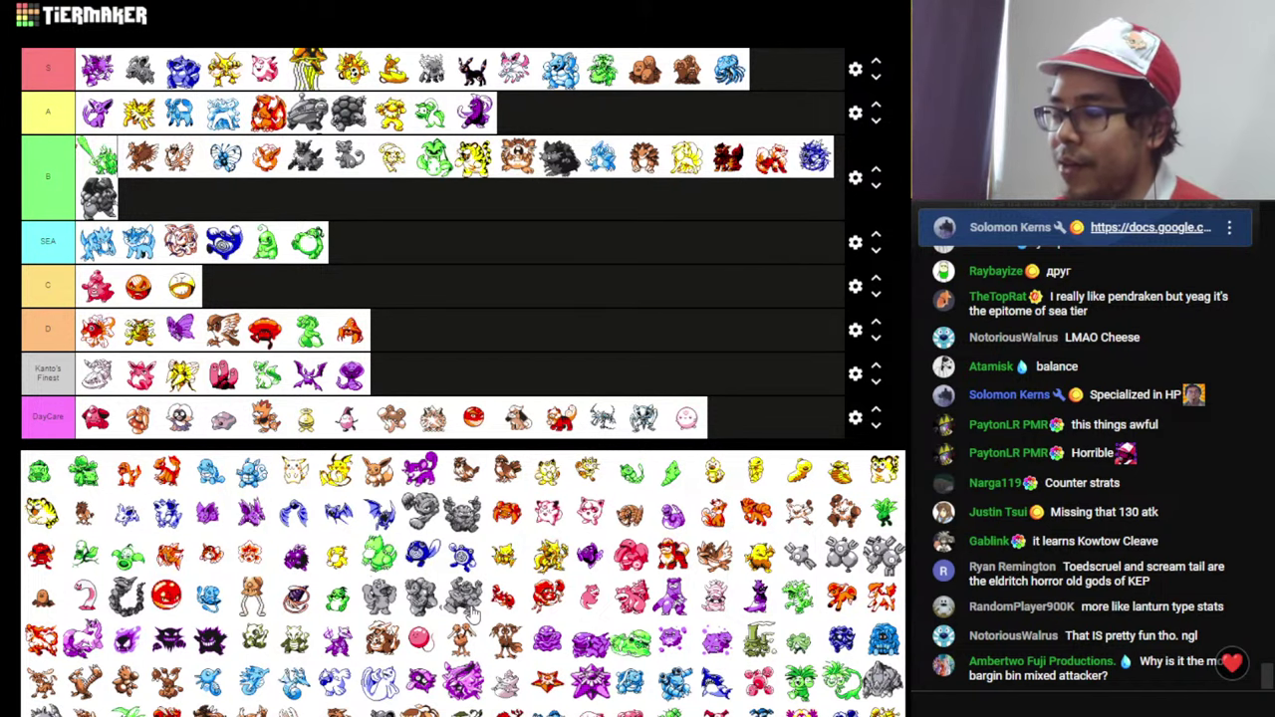
pyautogui.moveTo(472, 611); pyautogui.dragTo(256, 350)
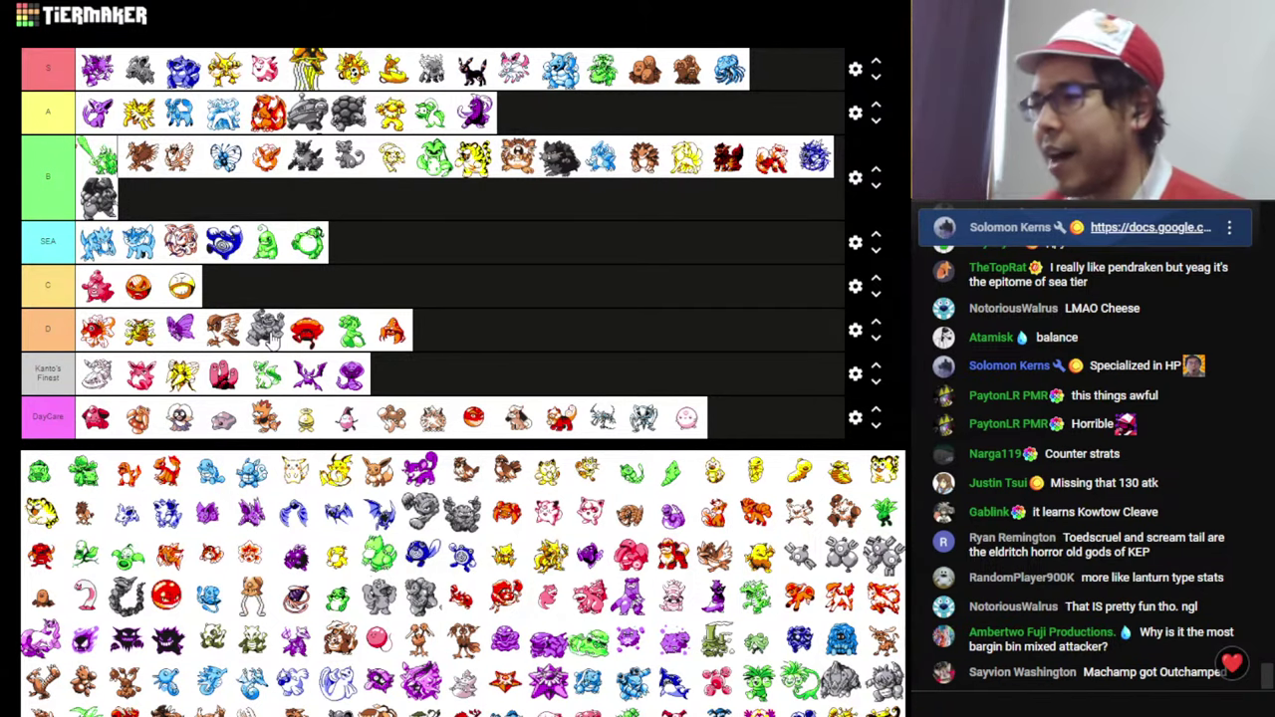
pyautogui.moveTo(271, 339); pyautogui.dragTo(145, 295)
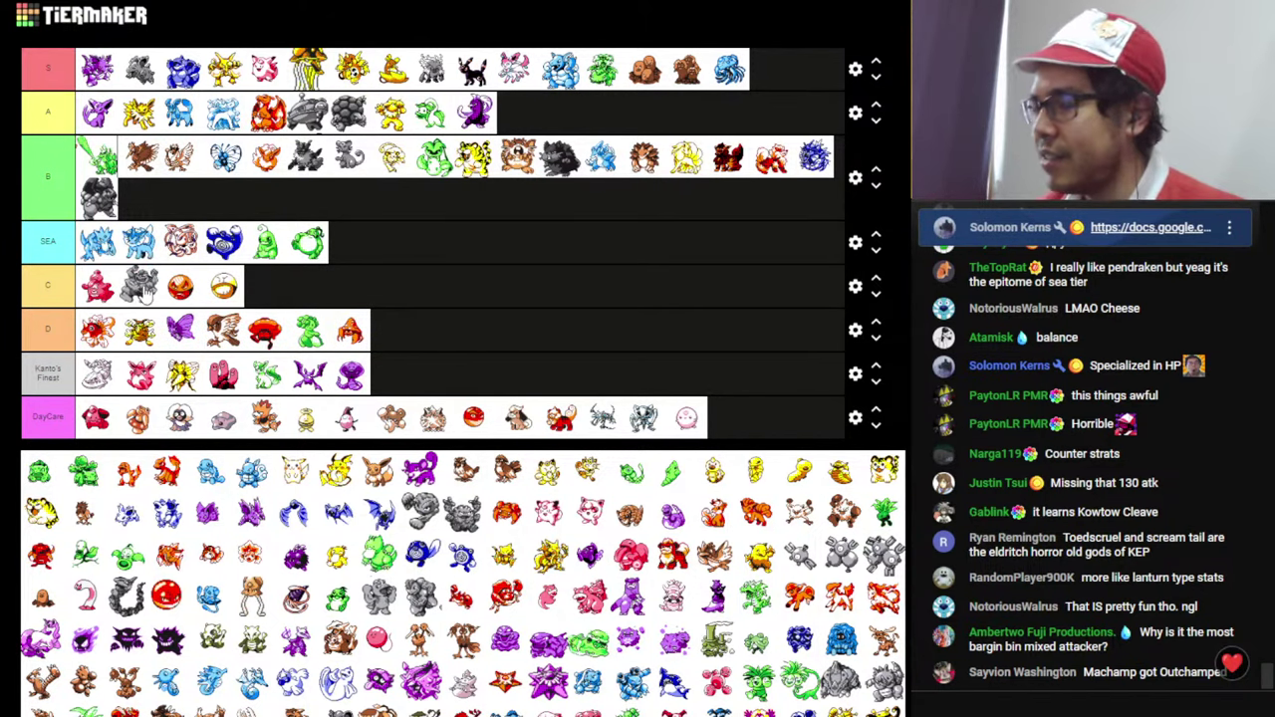
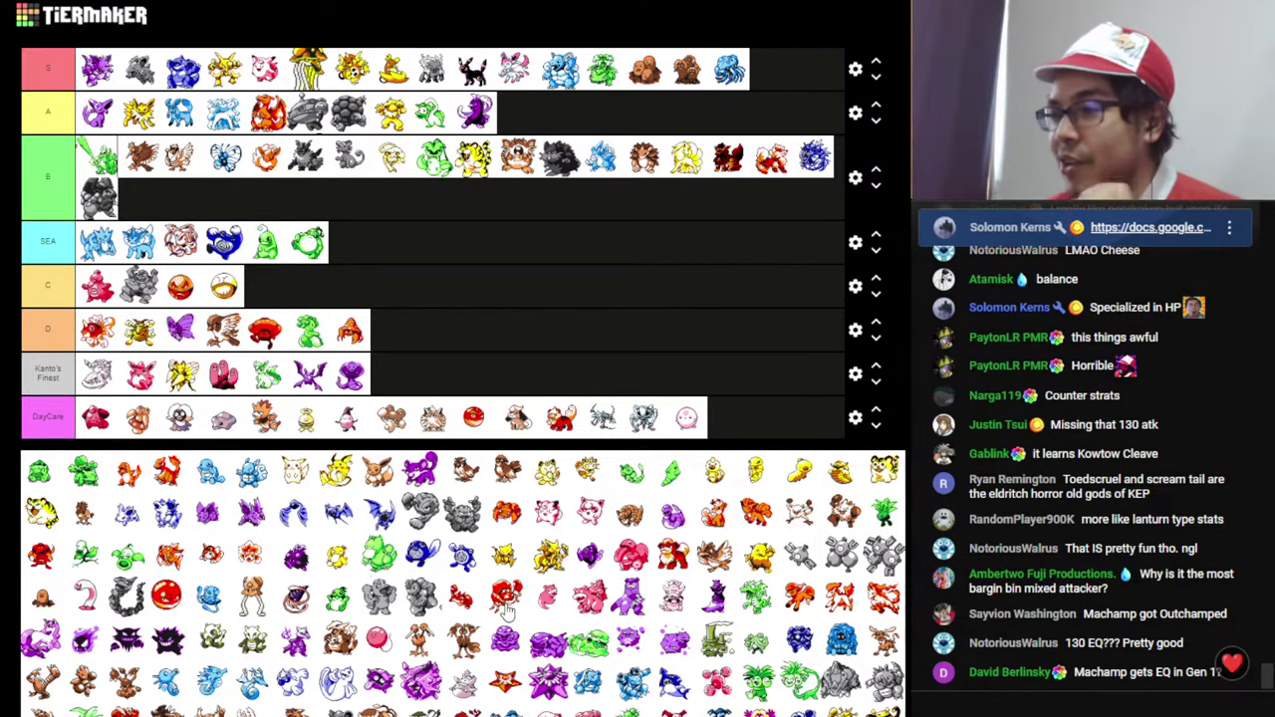
pyautogui.moveTo(506, 610); pyautogui.dragTo(231, 247)
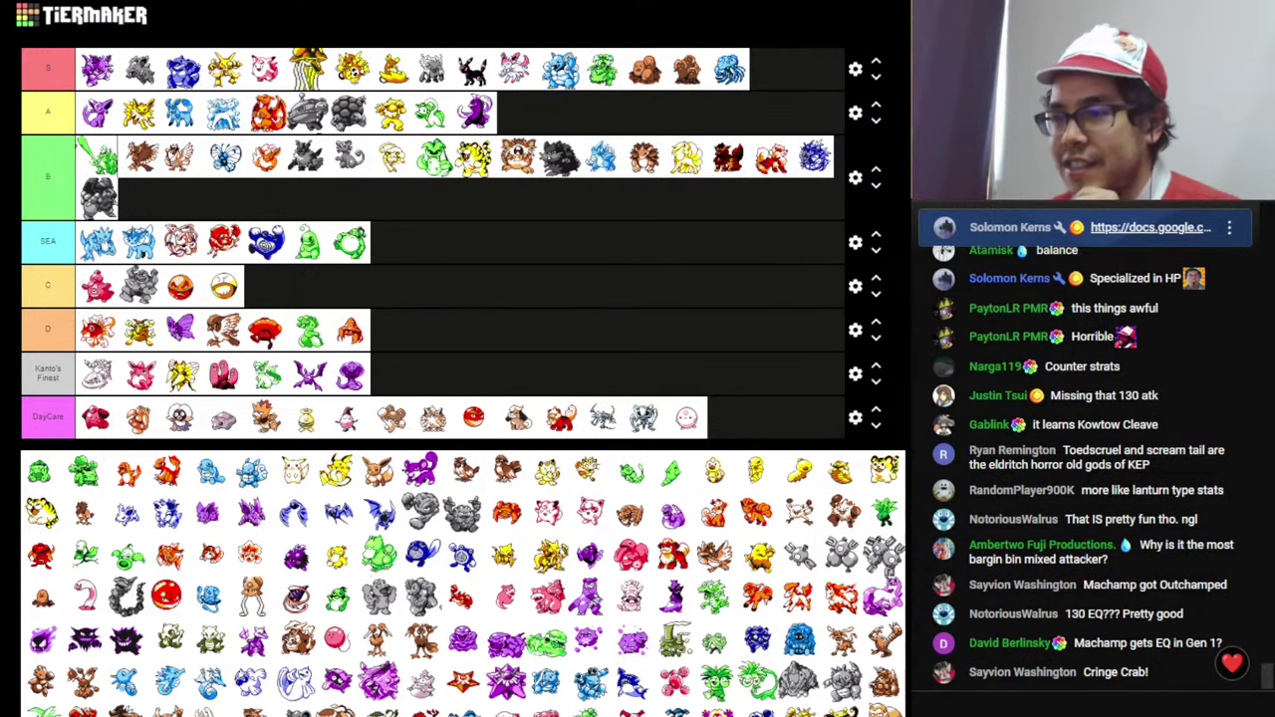
# - Switch to the Pokédex spreadsheet and examine Kingler's base stats along with its level-up, TM & HM and tradebacks learnsets
pyautogui.hotkey('alt', 'Tab')
pyautogui.scroll(-3, 461, 389)
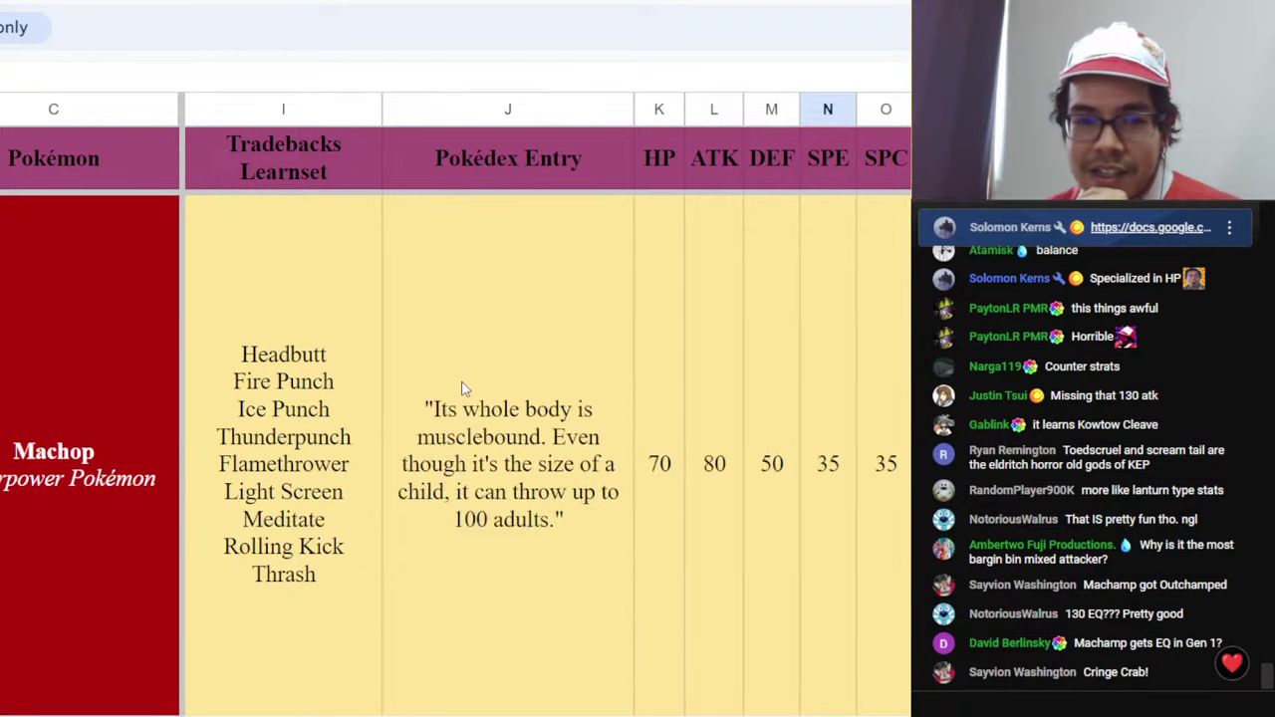
pyautogui.scroll(-2, 461, 389)
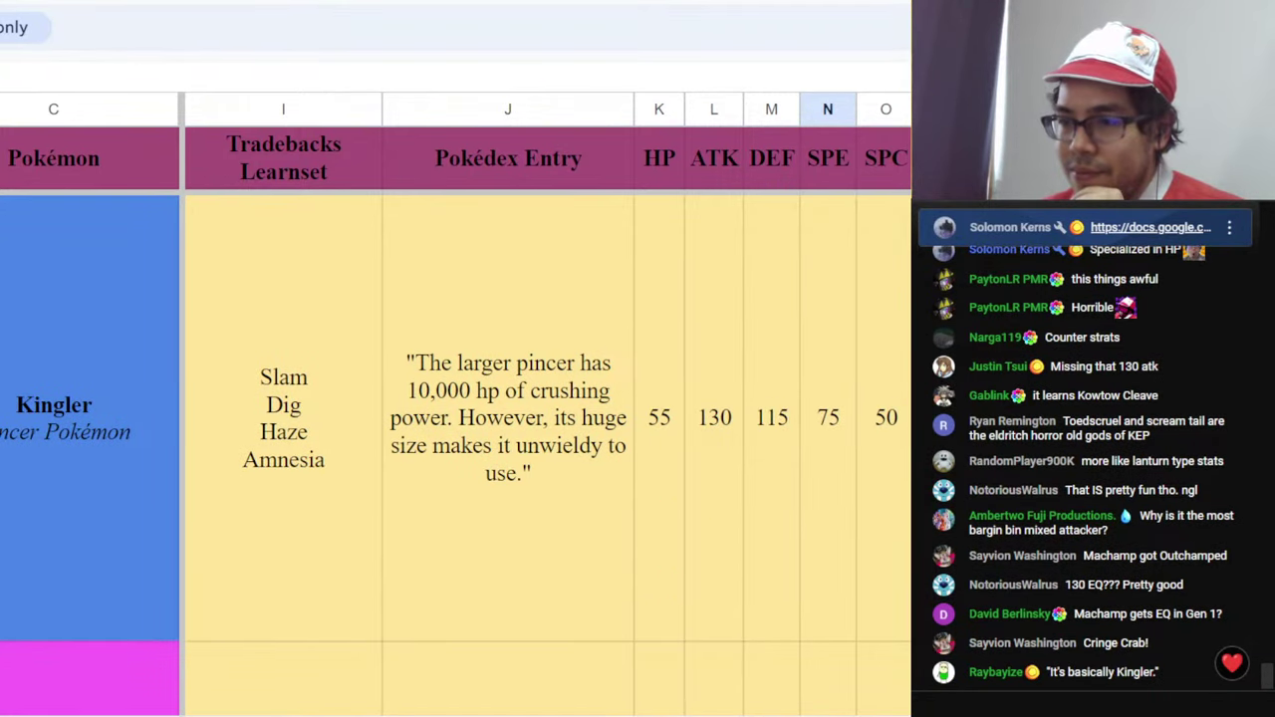
pyautogui.click(398, 425)
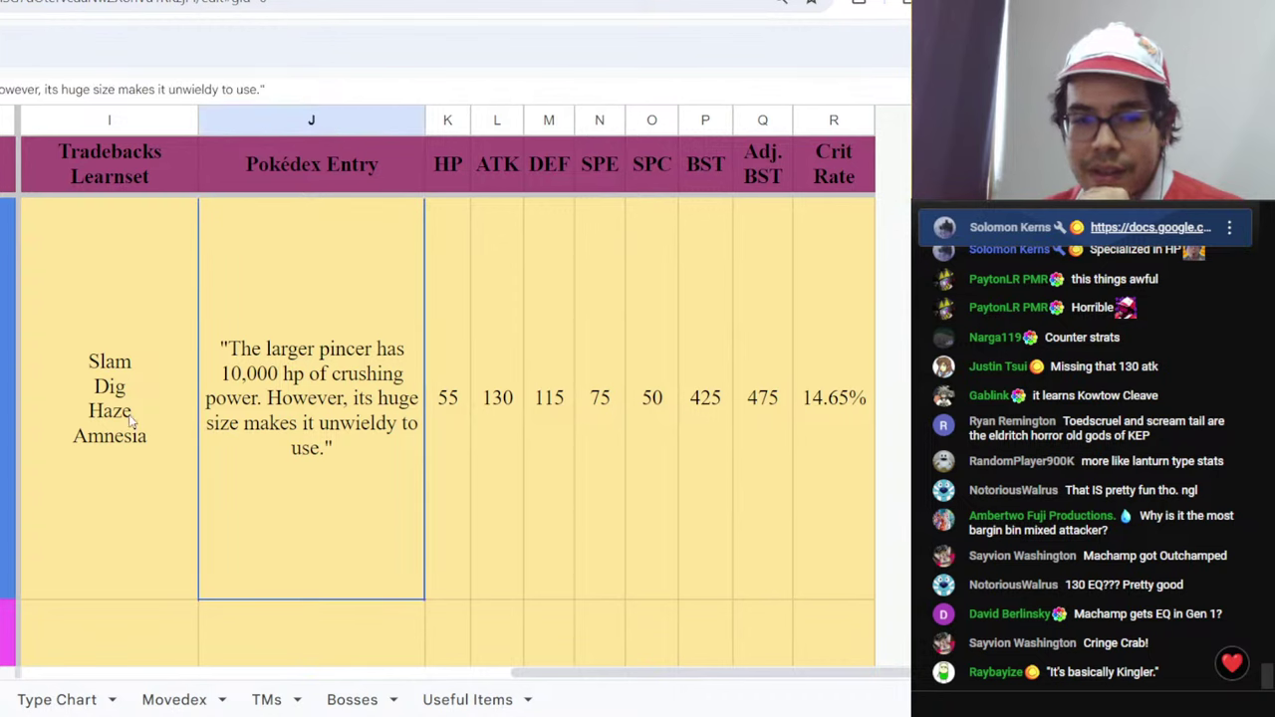
pyautogui.click(776, 389)
pyautogui.click(665, 424)
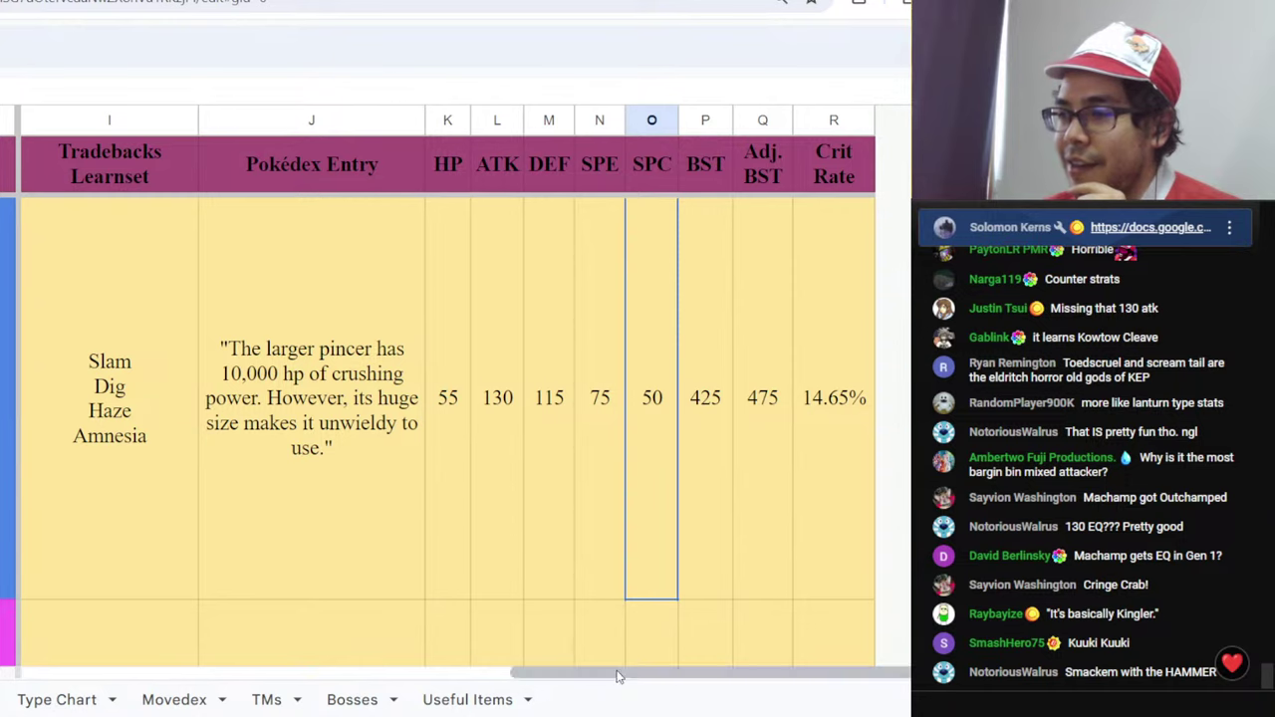
pyautogui.moveTo(617, 673); pyautogui.dragTo(396, 671)
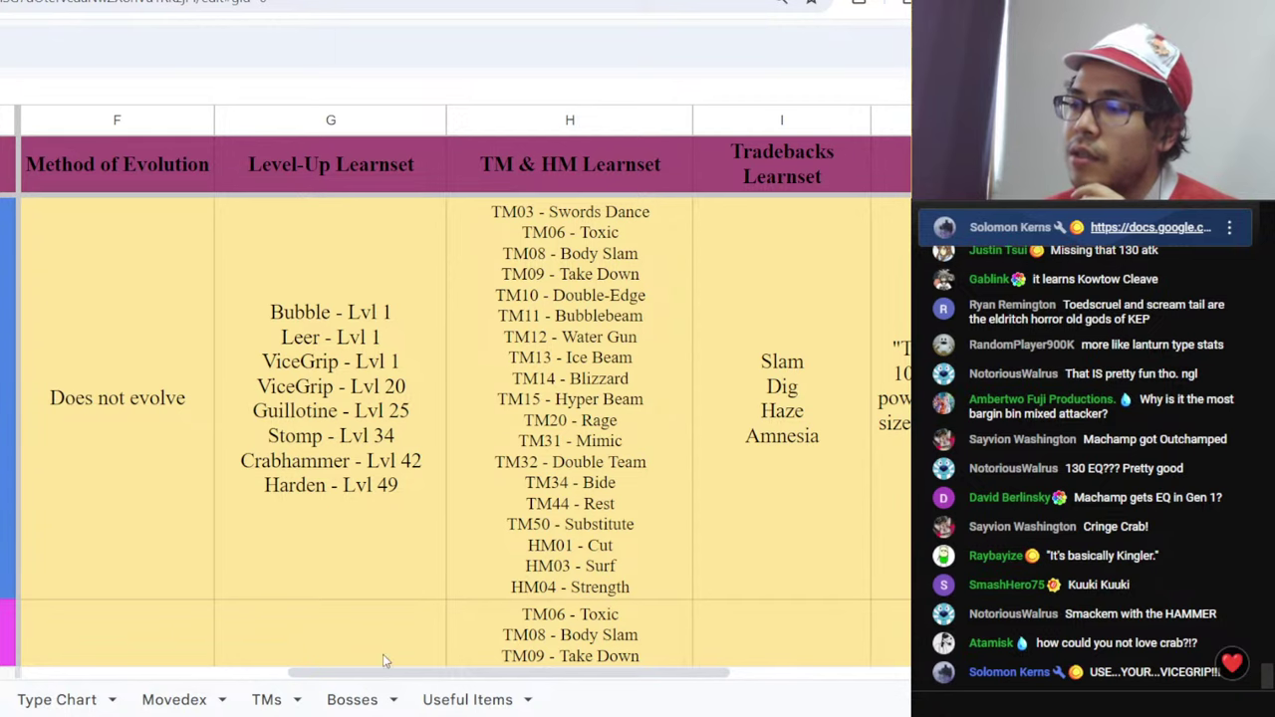
pyautogui.moveTo(388, 670); pyautogui.dragTo(703, 672)
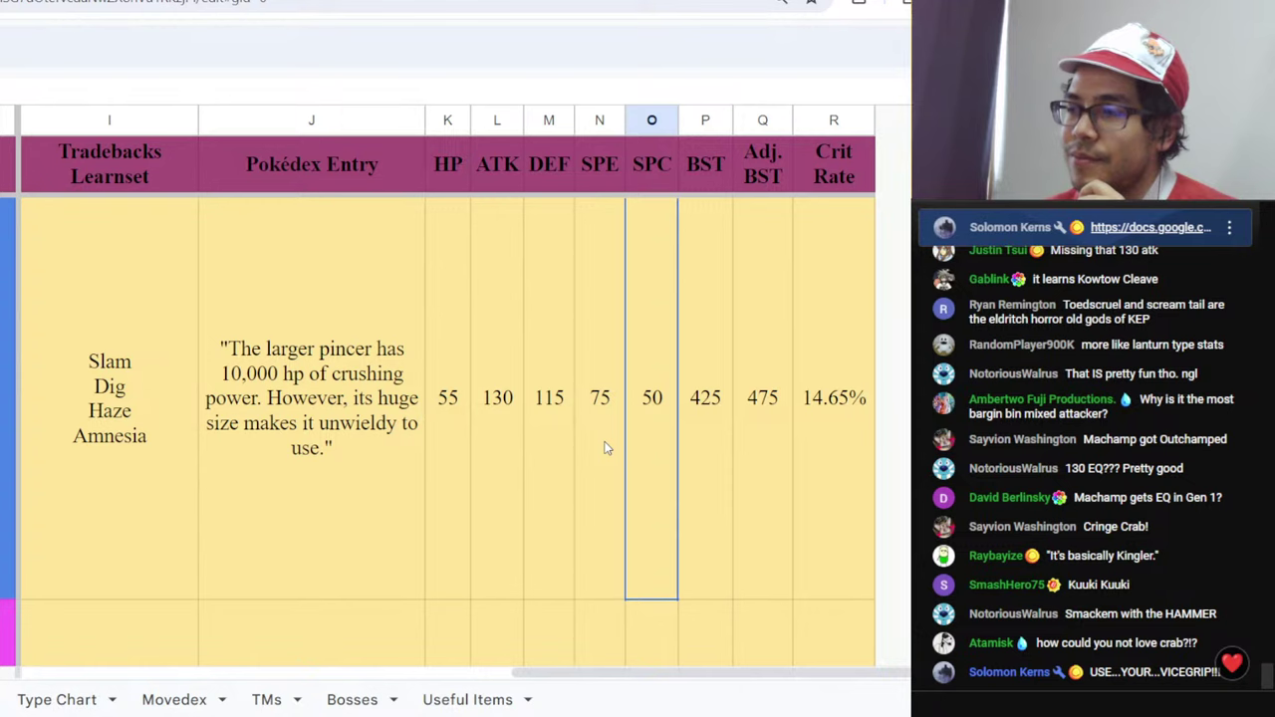
pyautogui.scroll(1, 603, 448)
pyautogui.scroll(-1, 604, 448)
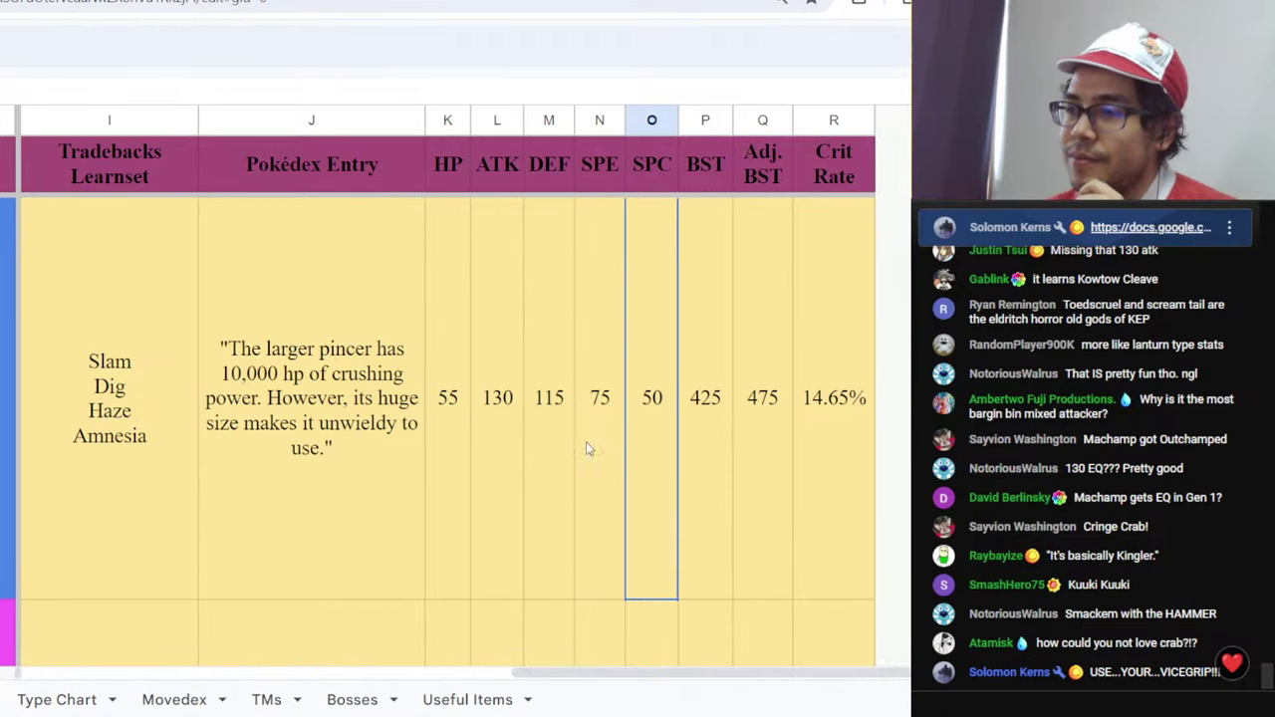
pyautogui.click(545, 451)
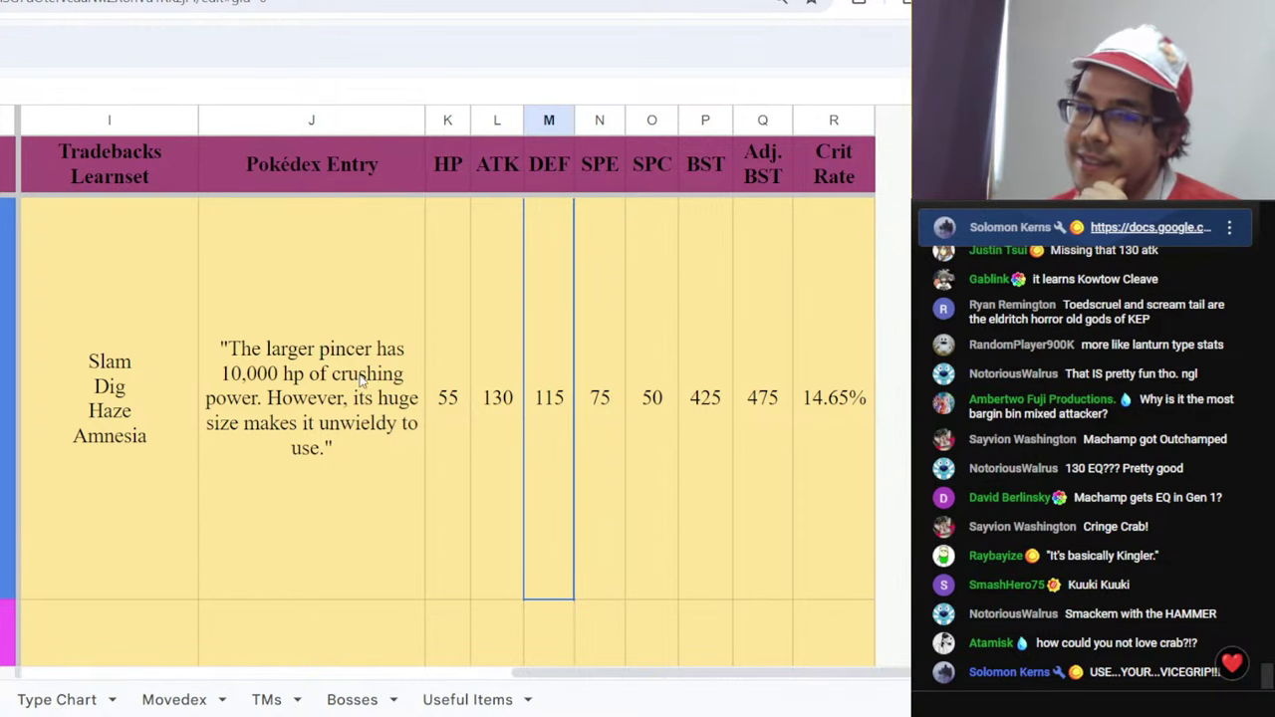
# - Switch to TierMaker, add Slowking and Slowbro at the front of the SEA tier, and put Galarian Slowking first and Galarian Slowbro fourth in C
pyautogui.hotkey('ctrl', 'Tab')
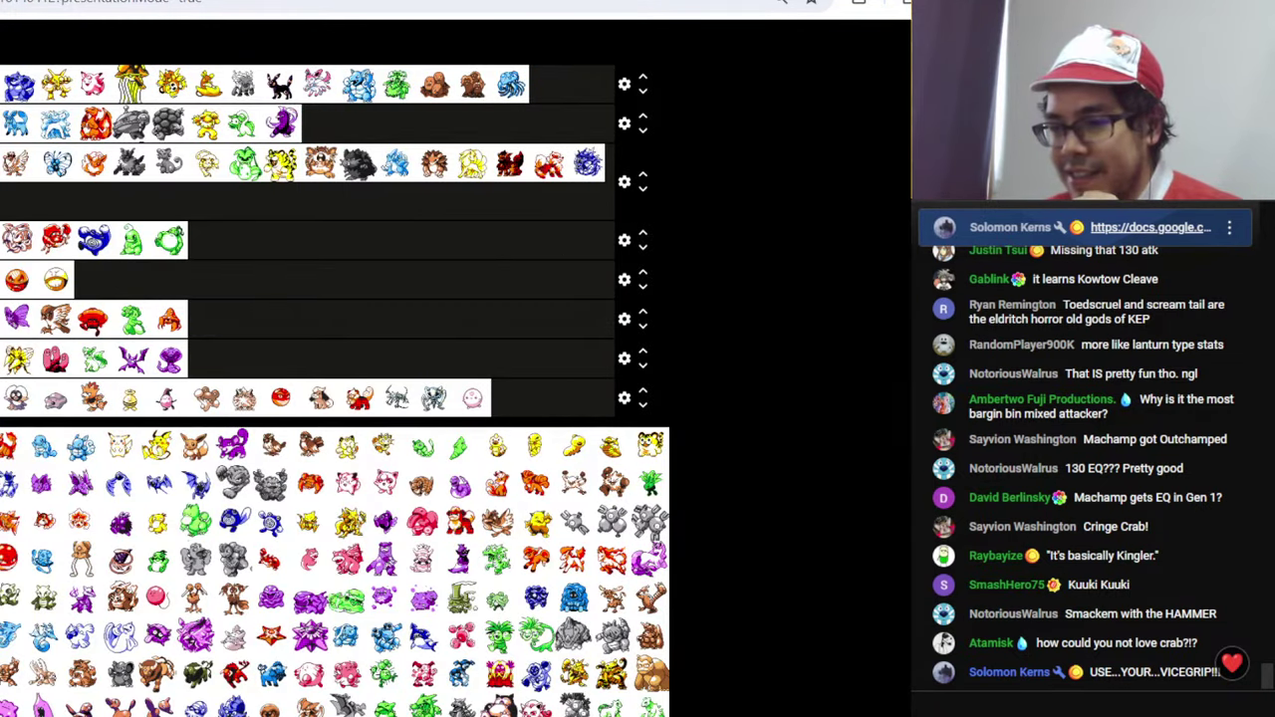
pyautogui.press('F11')
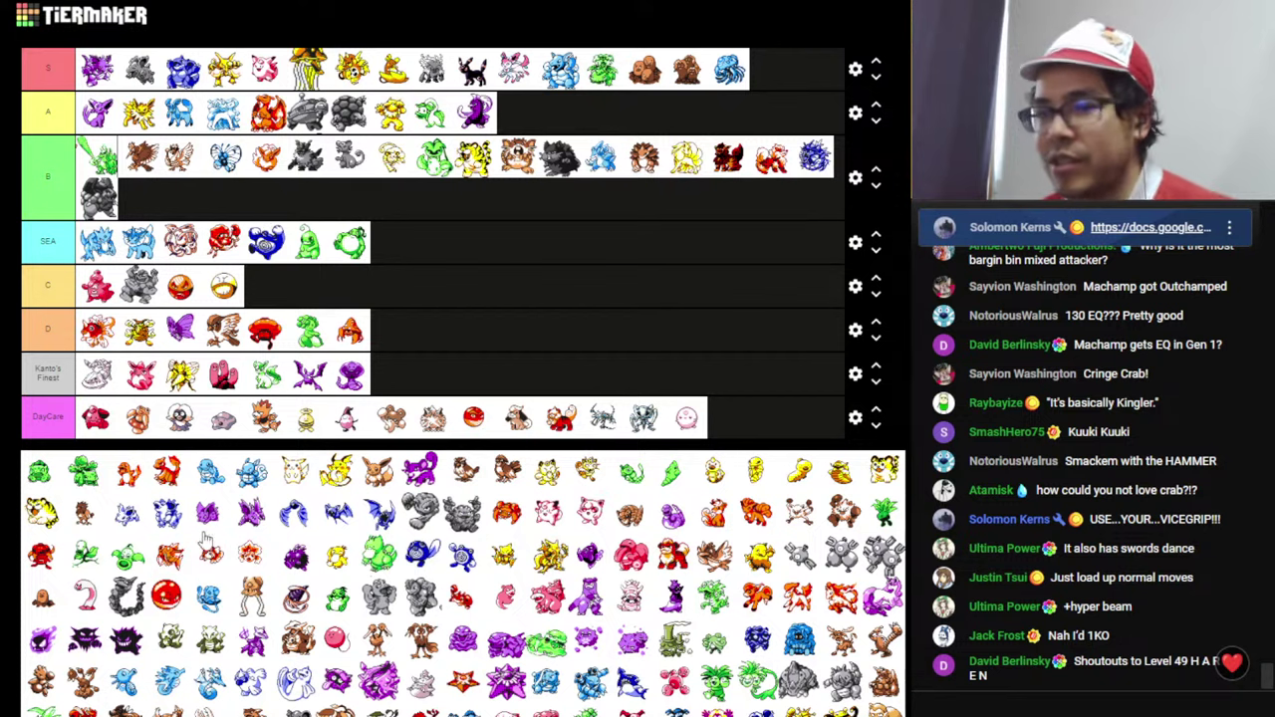
pyautogui.scroll(-1, 382, 534)
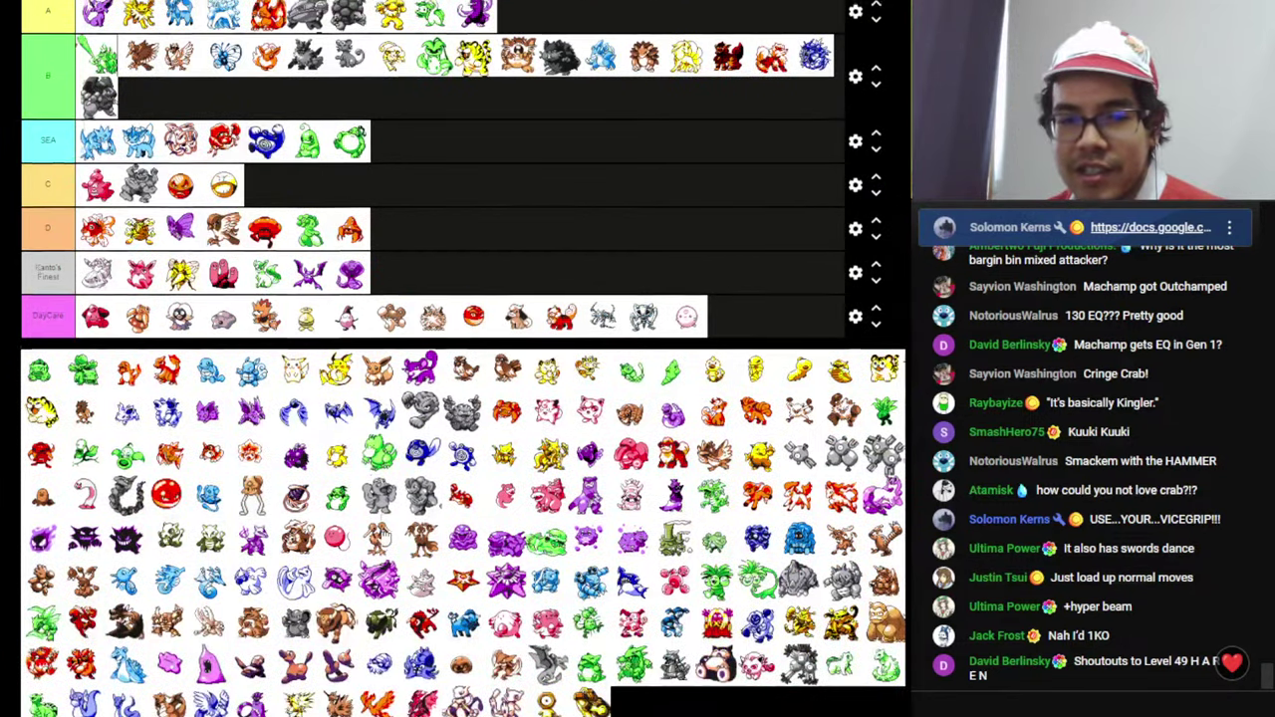
pyautogui.scroll(1, 409, 563)
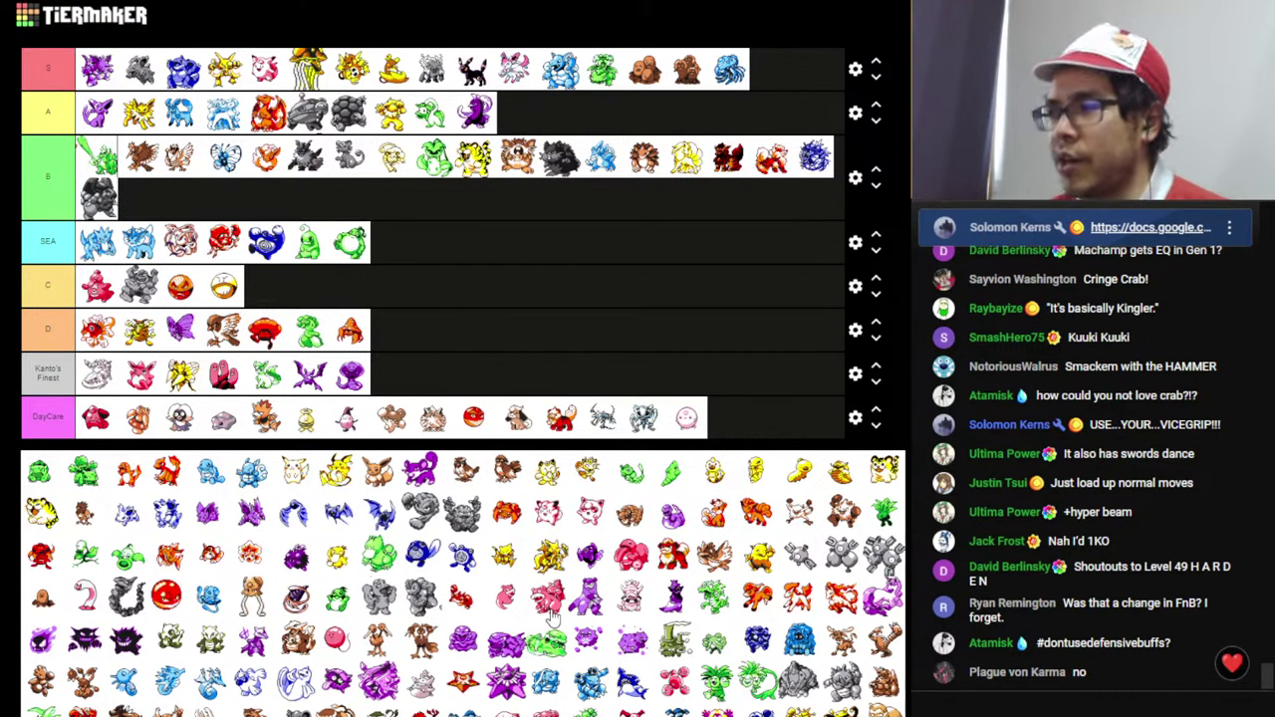
pyautogui.moveTo(550, 602); pyautogui.dragTo(92, 251)
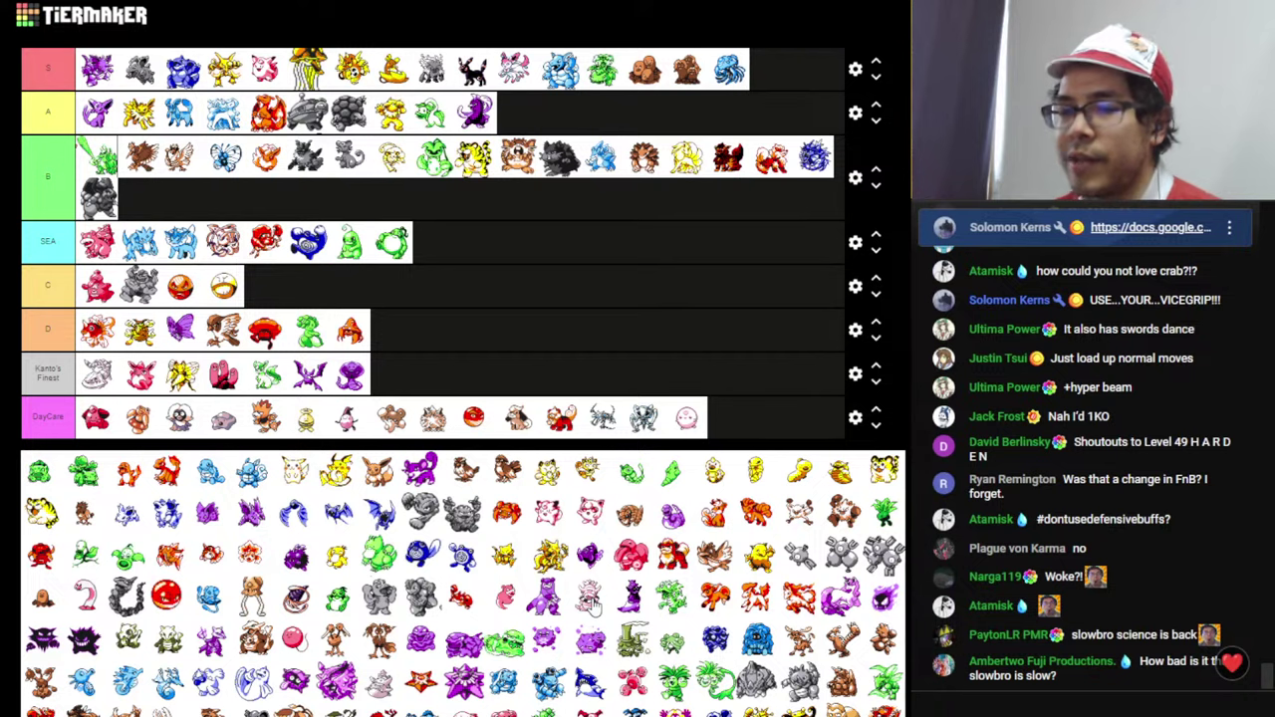
pyautogui.moveTo(592, 603); pyautogui.dragTo(88, 244)
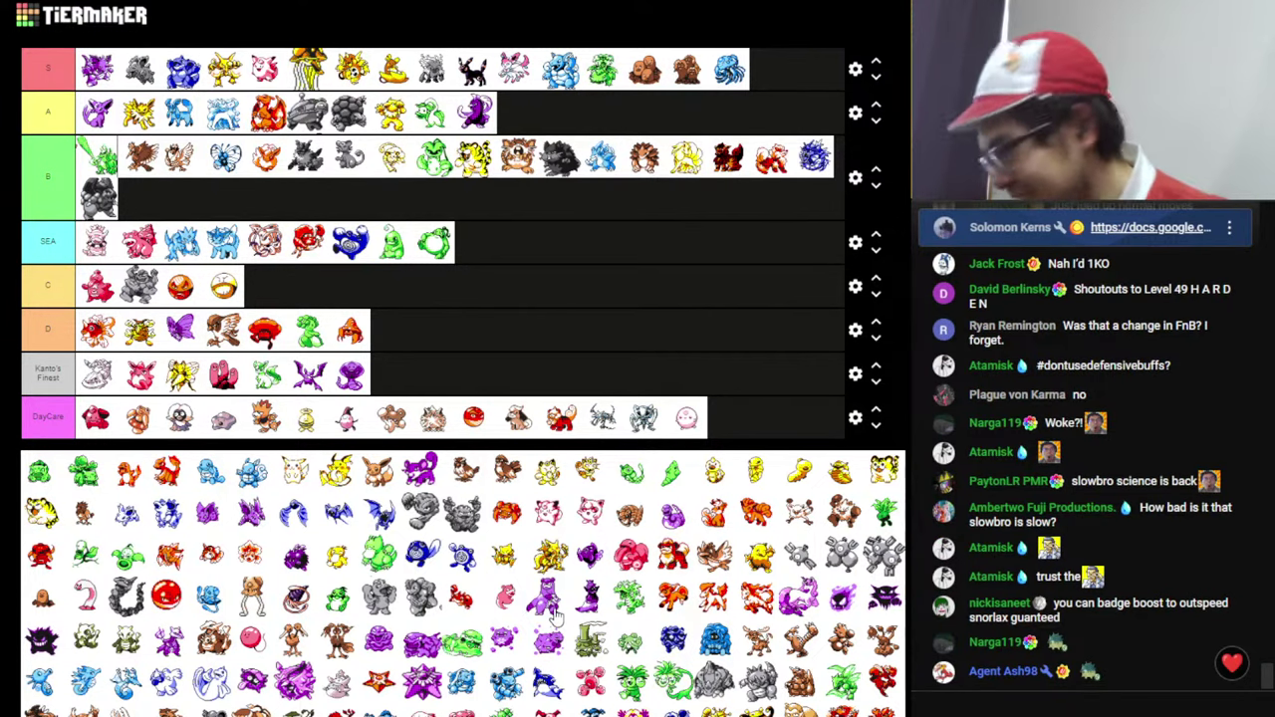
pyautogui.moveTo(556, 616); pyautogui.dragTo(181, 294)
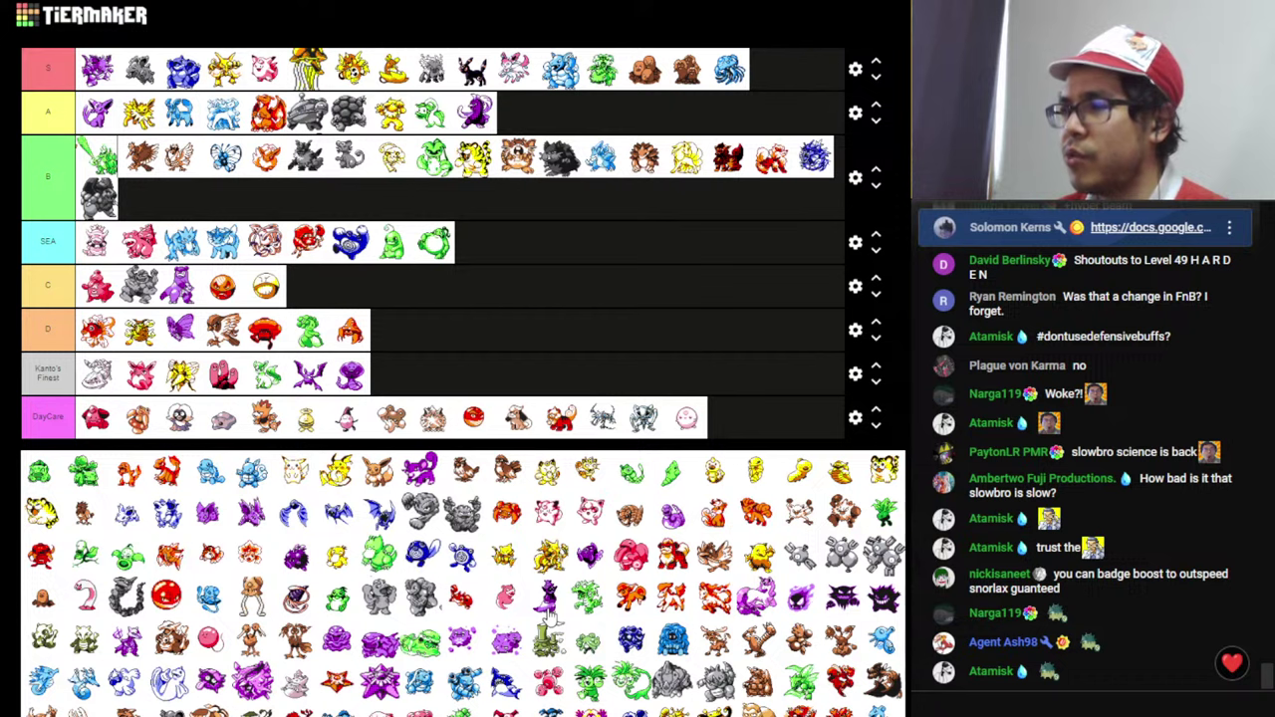
pyautogui.moveTo(551, 620); pyautogui.dragTo(97, 284)
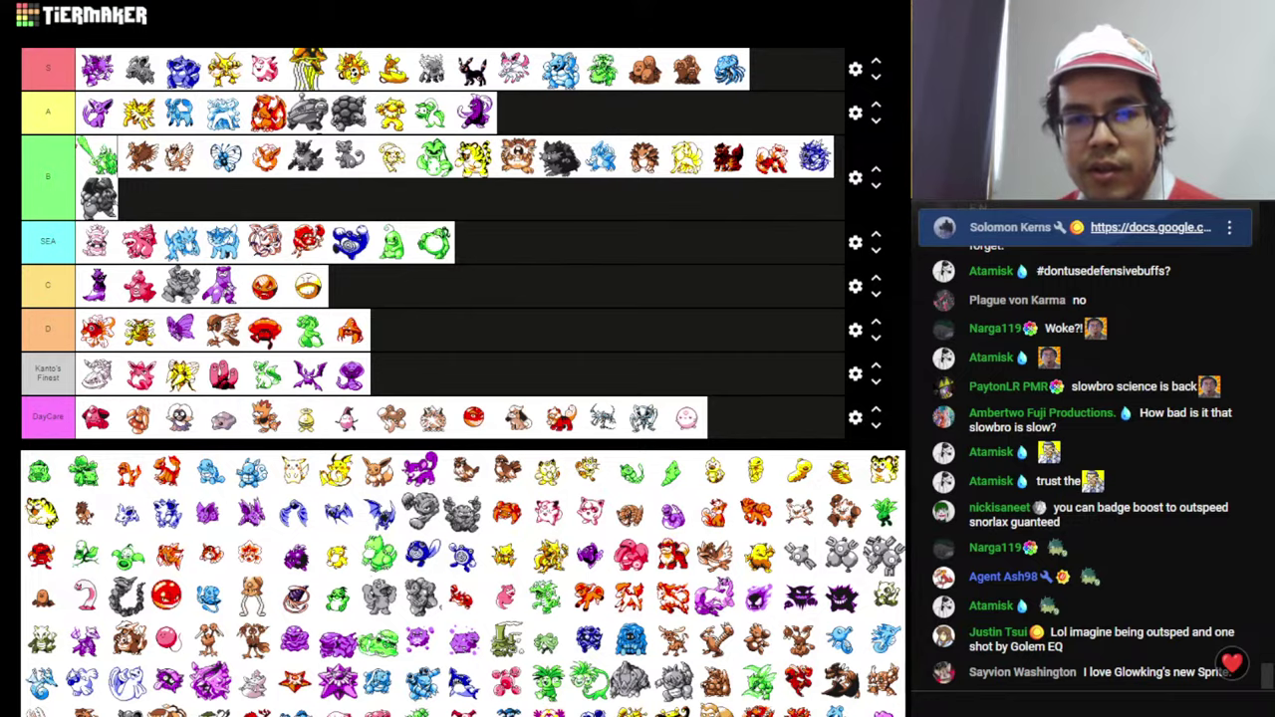
# - Switch to the Pokédex spreadsheet and look up Galarian Slowbro's entry, checking its typing and location
pyautogui.hotkey('alt', 'Tab')
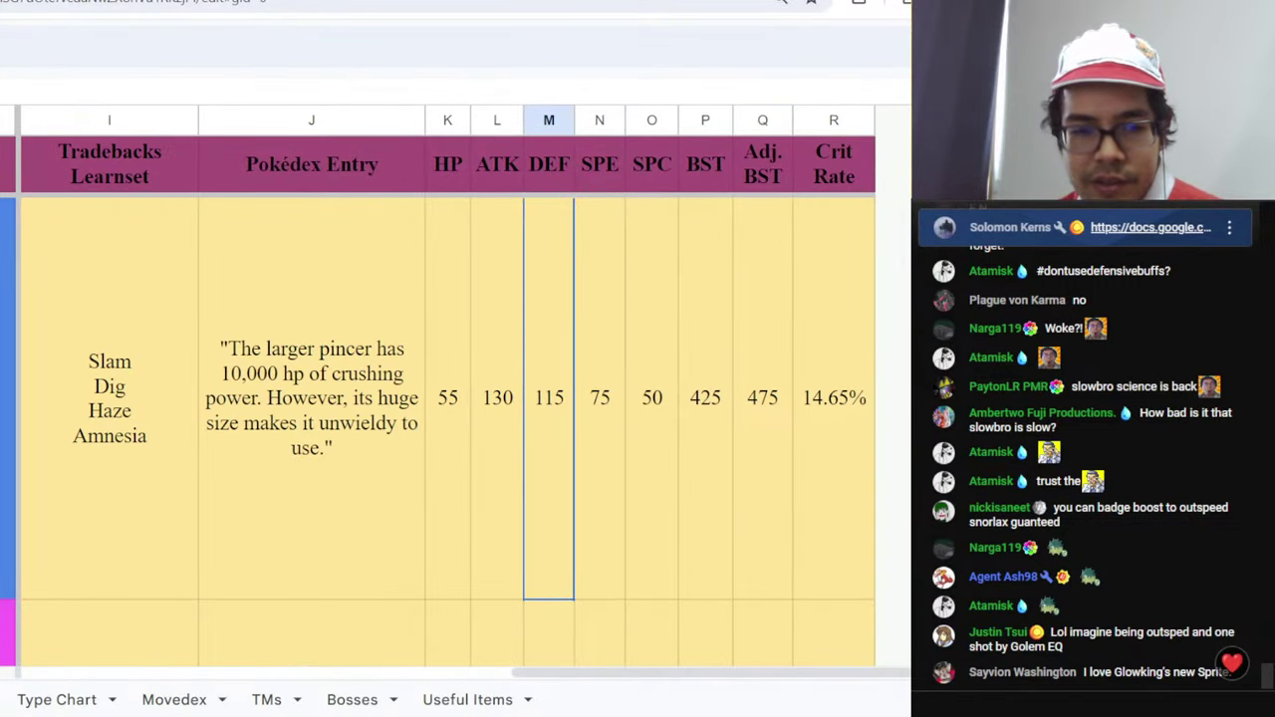
pyautogui.hscroll(-10, 448, 399)
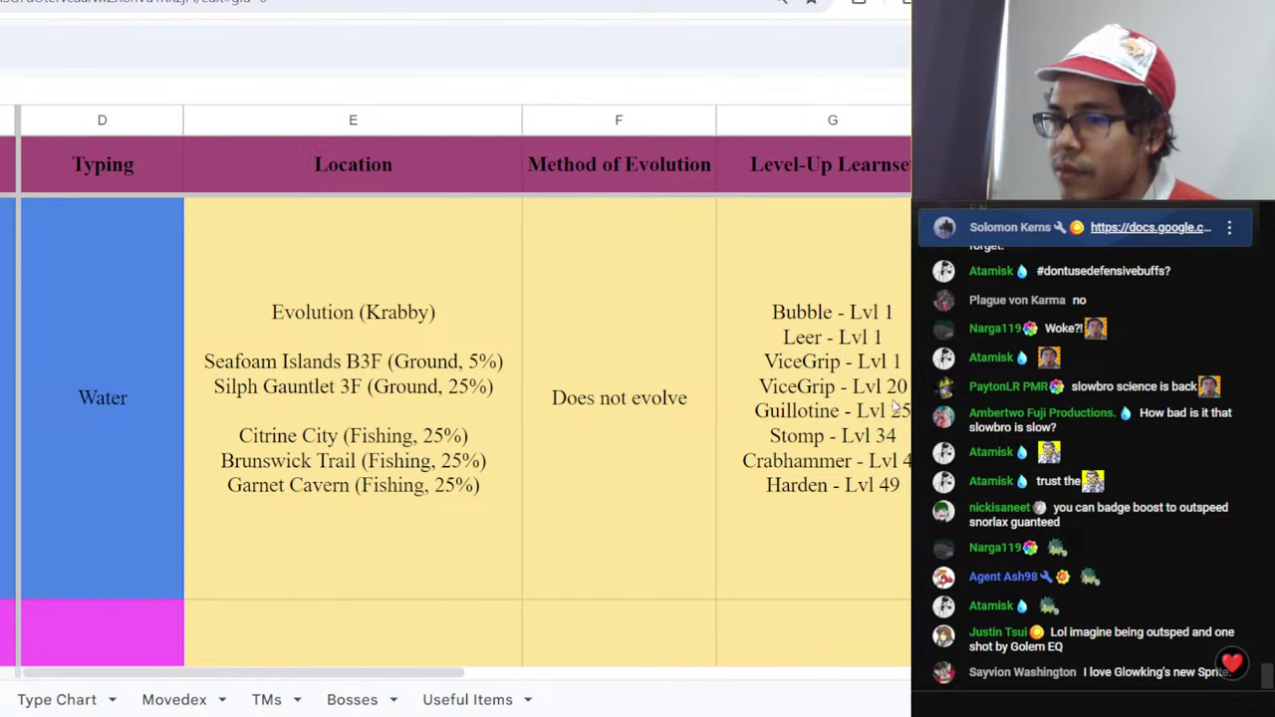
pyautogui.press('Left')
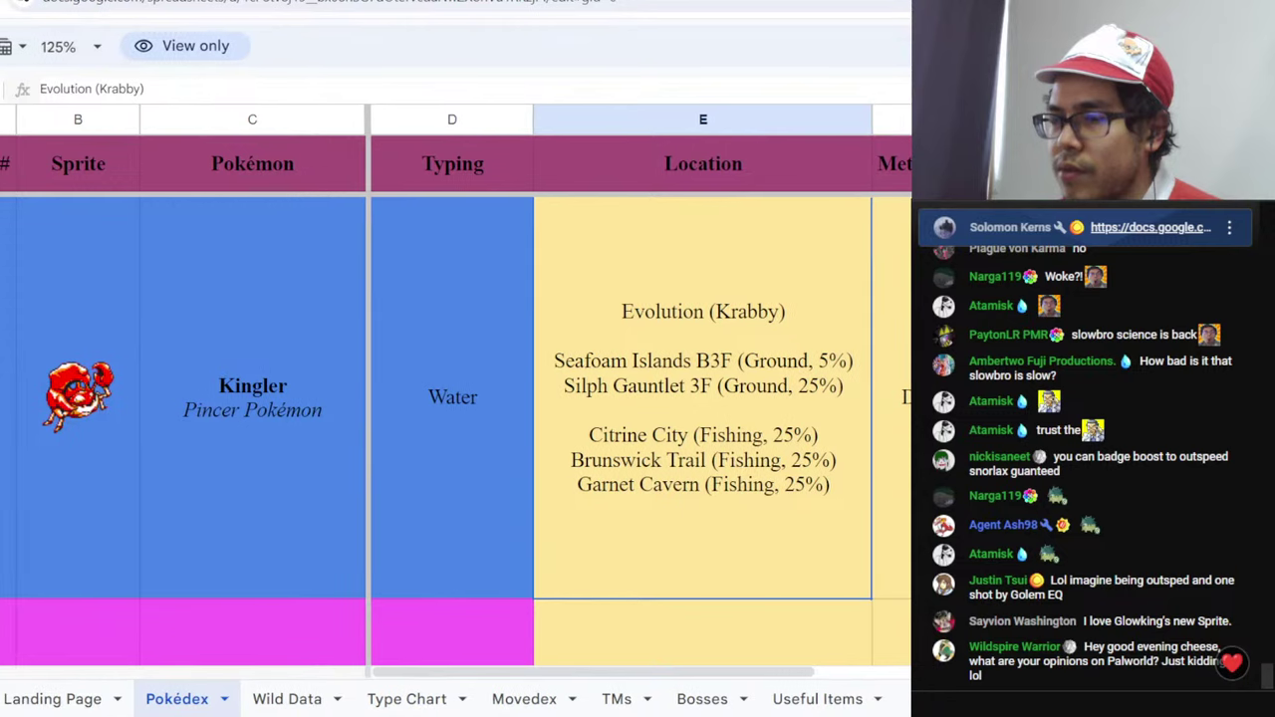
pyautogui.scroll(-3, 449, 428)
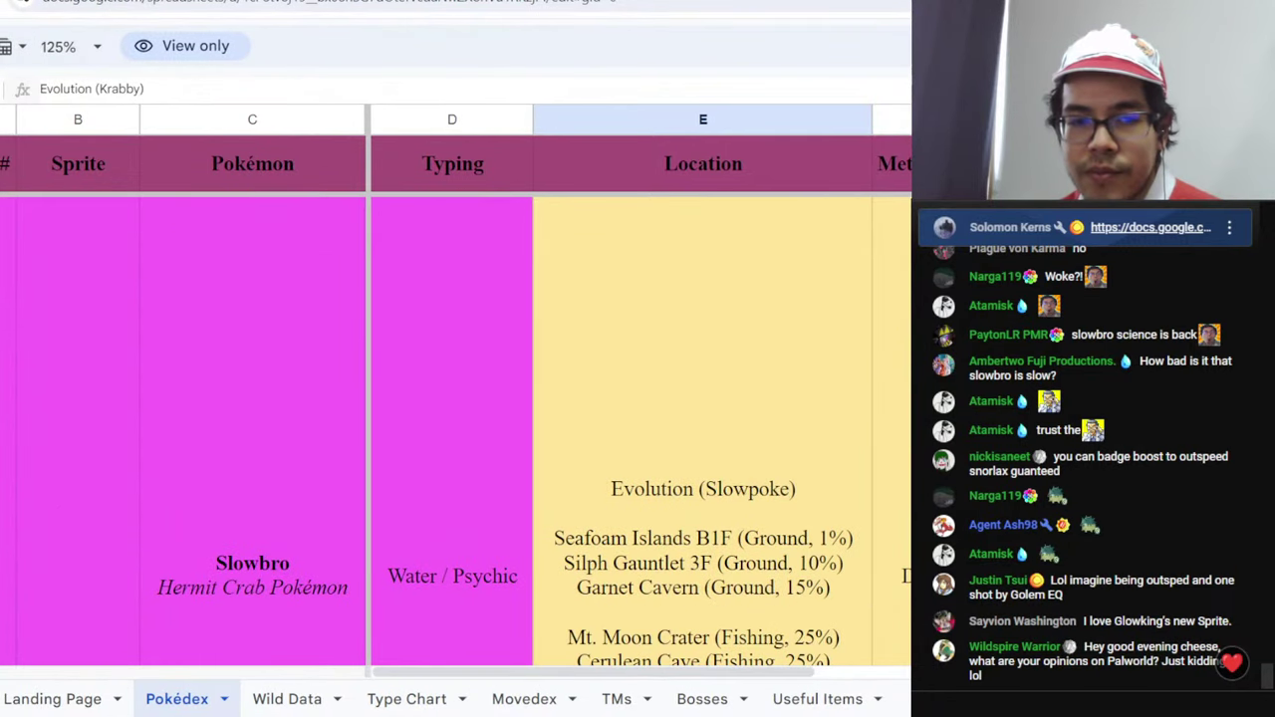
pyautogui.scroll(-1, 448, 428)
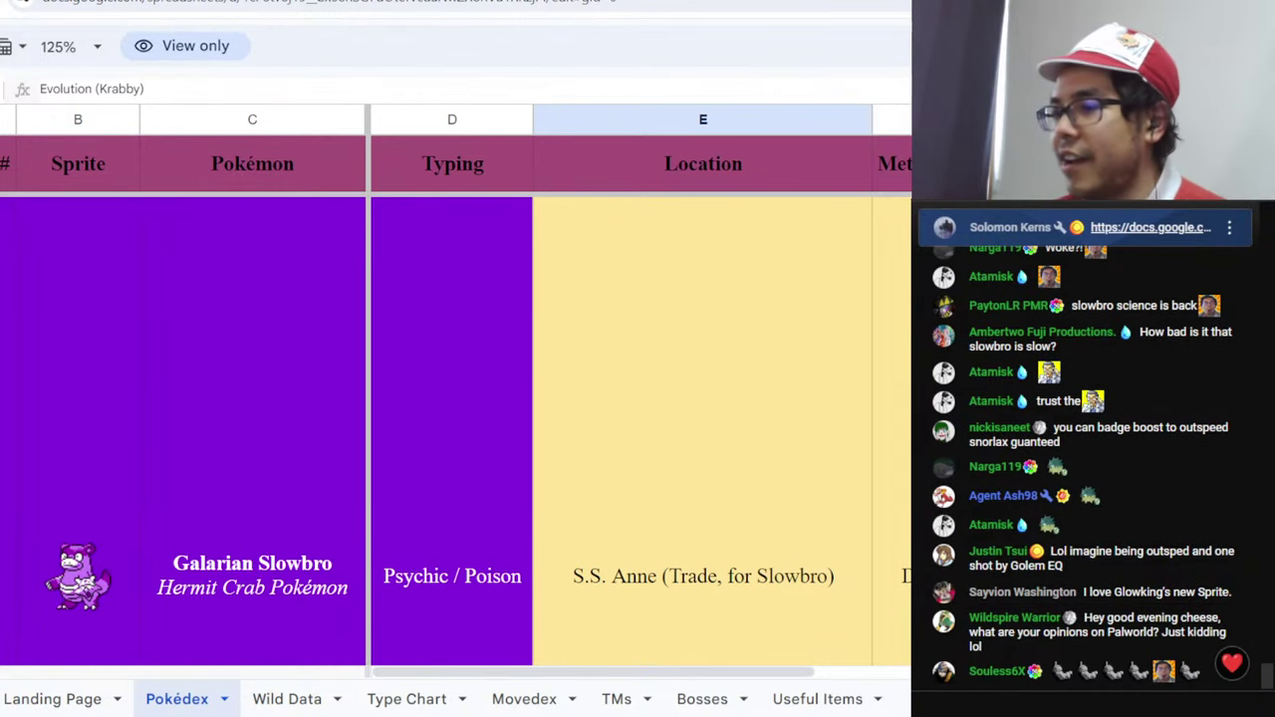
# - Check the Slowking and Galarian Slowking entries, and switch to TierMaker to place Gavillain second to last in the B tier
pyautogui.scroll(-1, 449, 428)
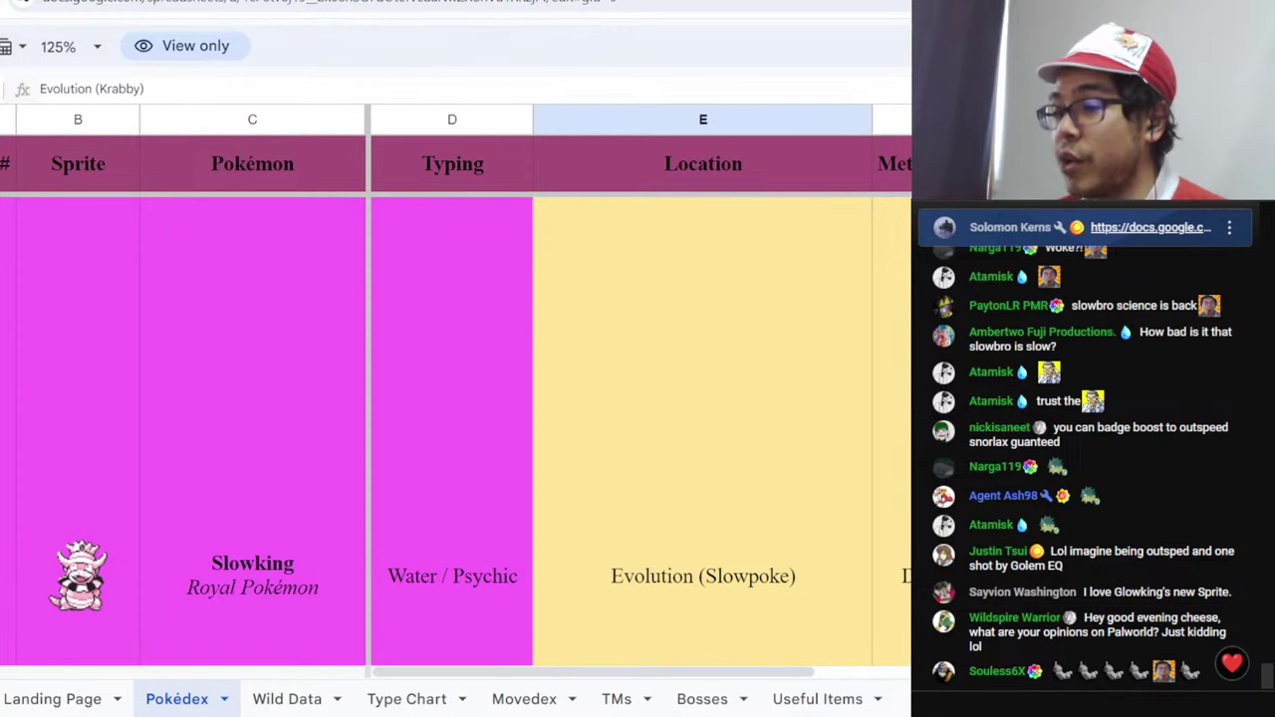
pyautogui.scroll(-1, 448, 429)
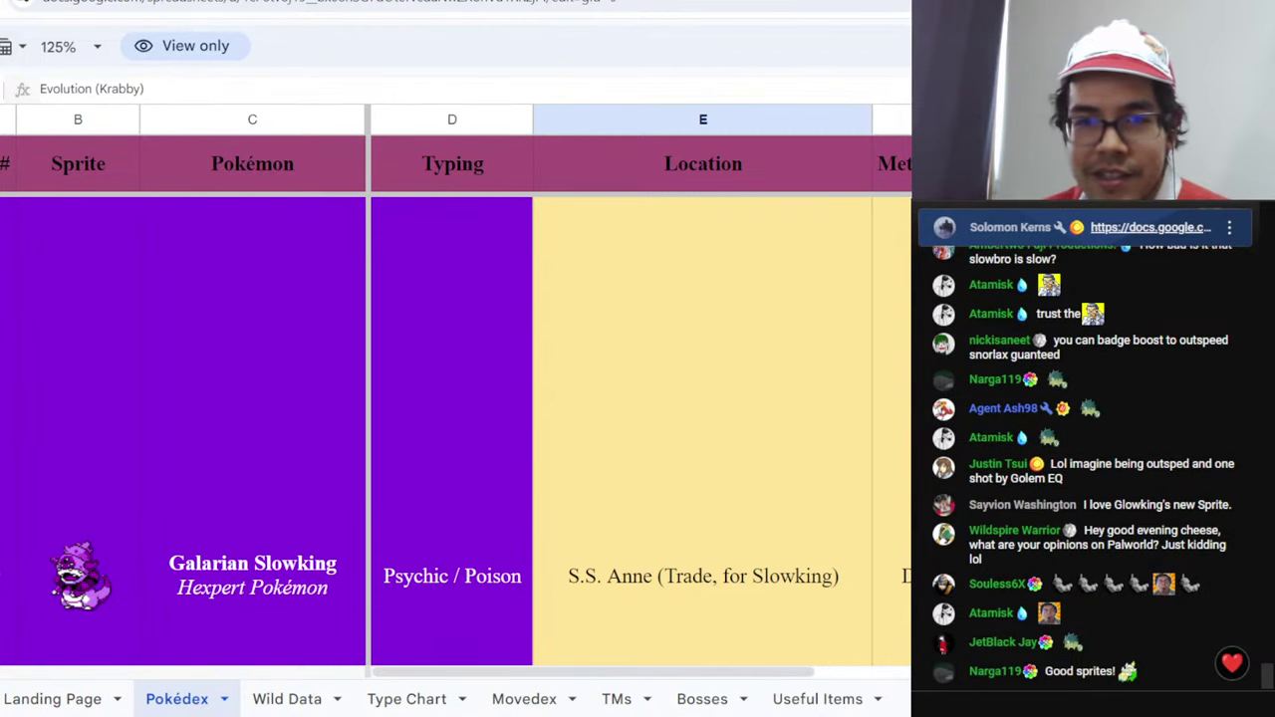
pyautogui.hotkey('ctrl', 'Tab')
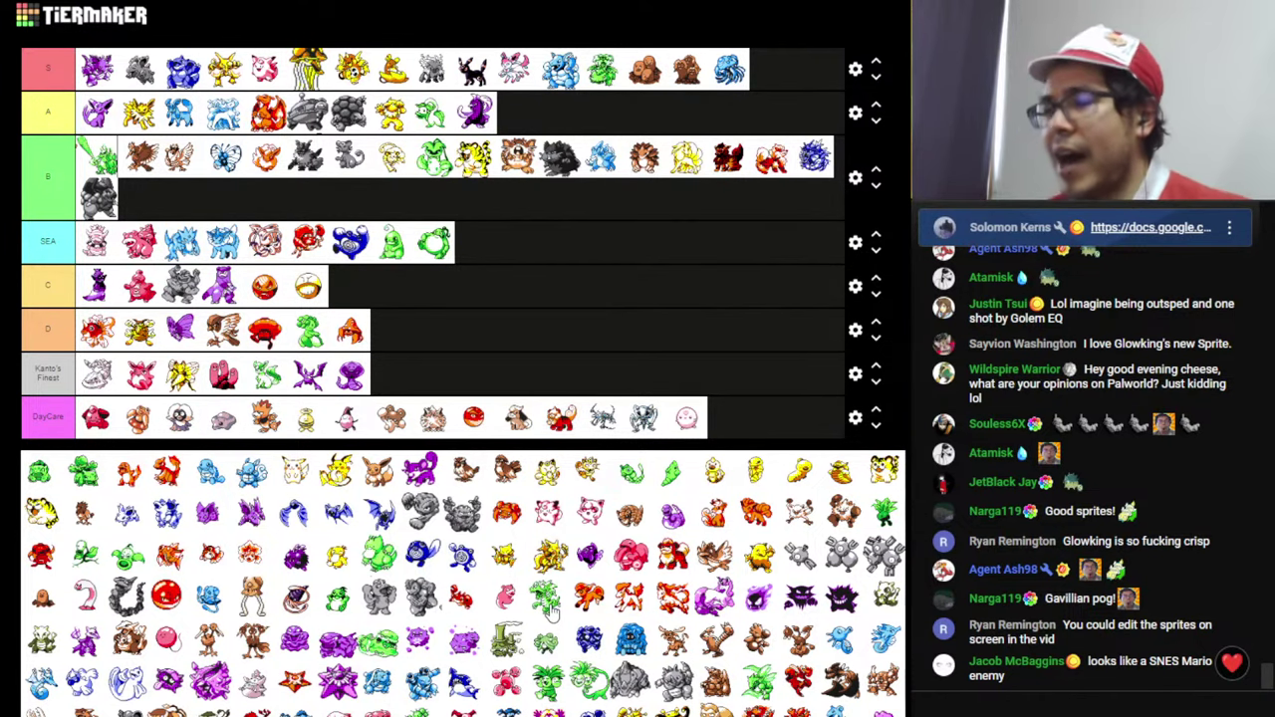
pyautogui.moveTo(548, 600); pyautogui.dragTo(103, 199)
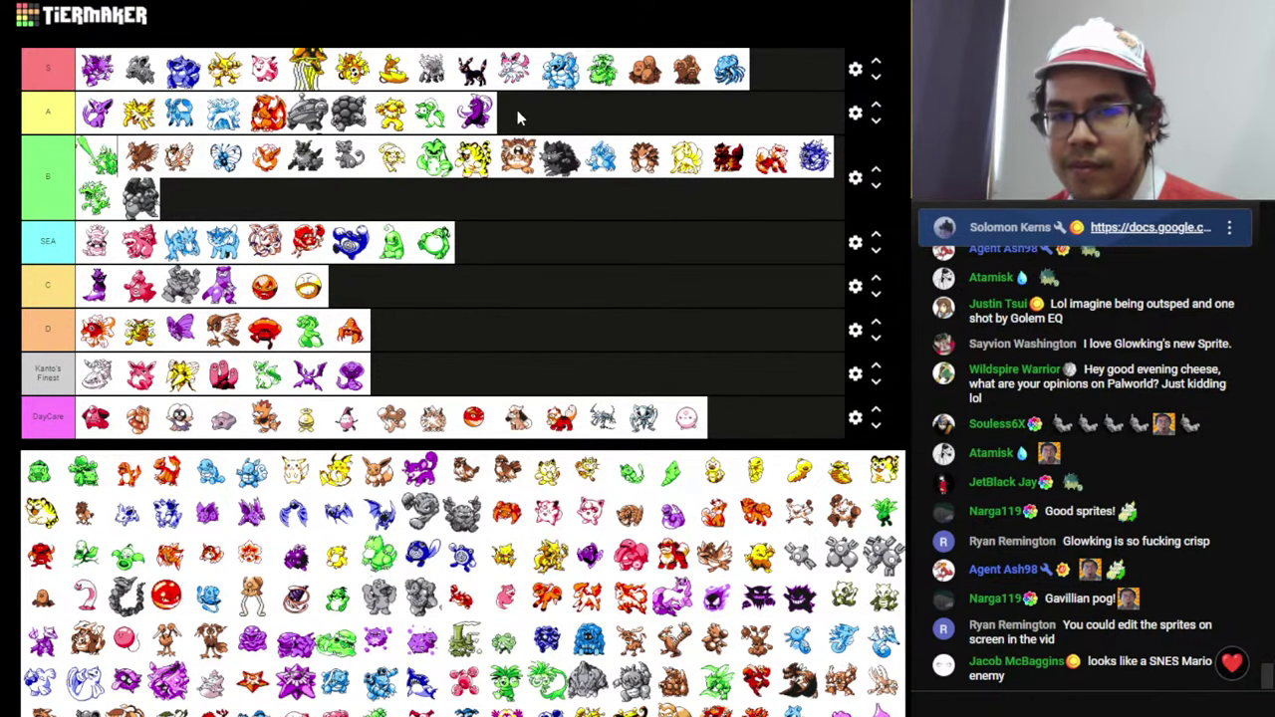
# - Switch to the Pokédex spreadsheet and examine Gavillain's typing, locations, base stats and its level-up, TM & HM and tradebacks learnsets
pyautogui.hotkey('alt', 'Tab')
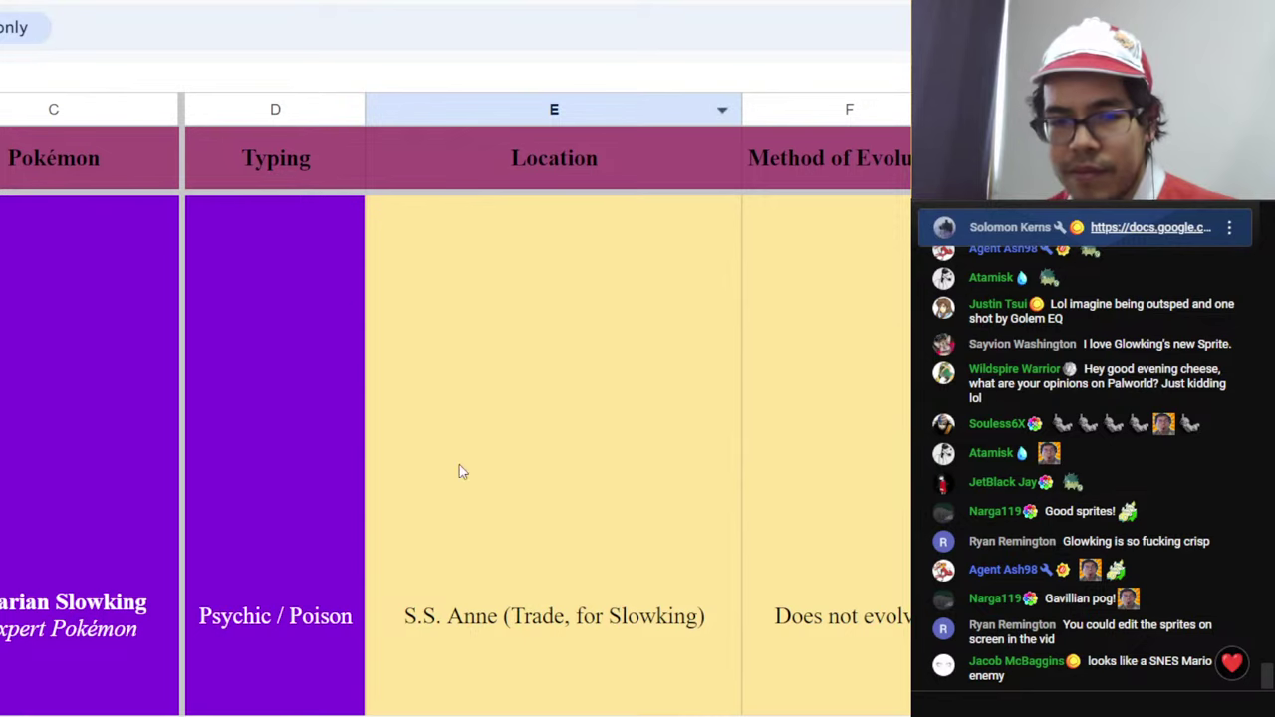
pyautogui.scroll(-2, 459, 464)
pyautogui.scroll(1, 459, 467)
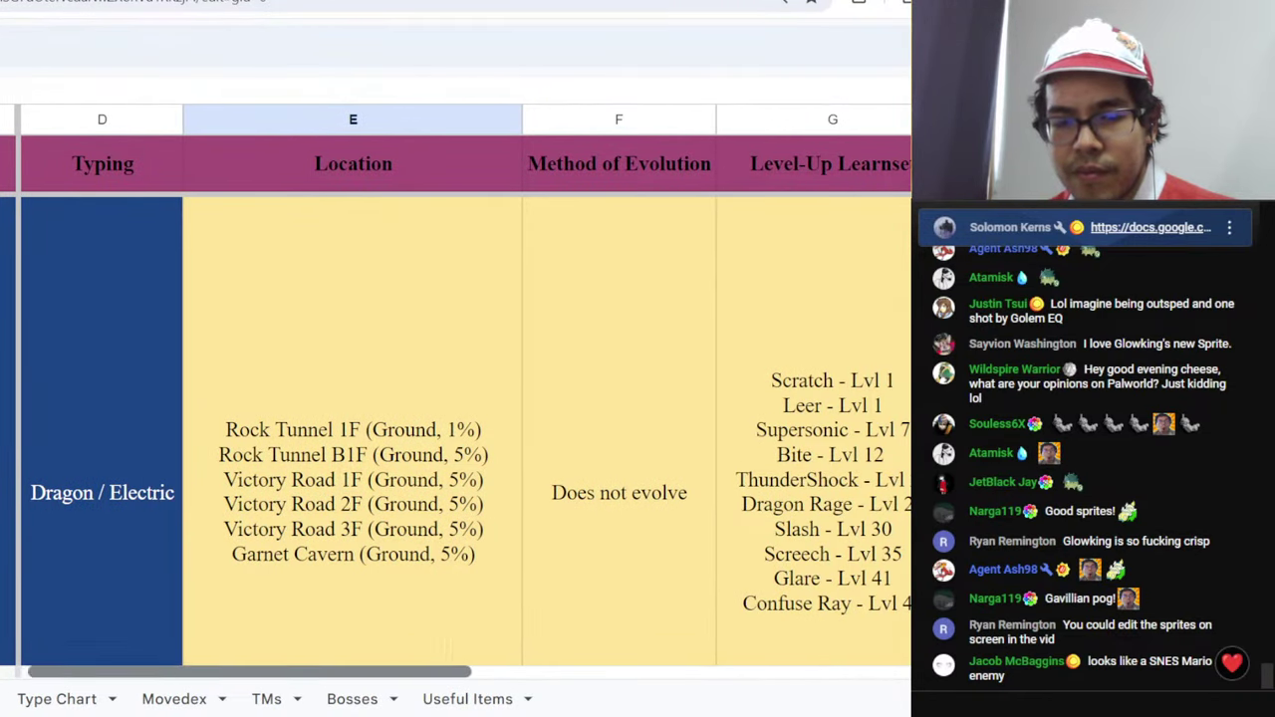
pyautogui.moveTo(271, 673); pyautogui.dragTo(759, 674)
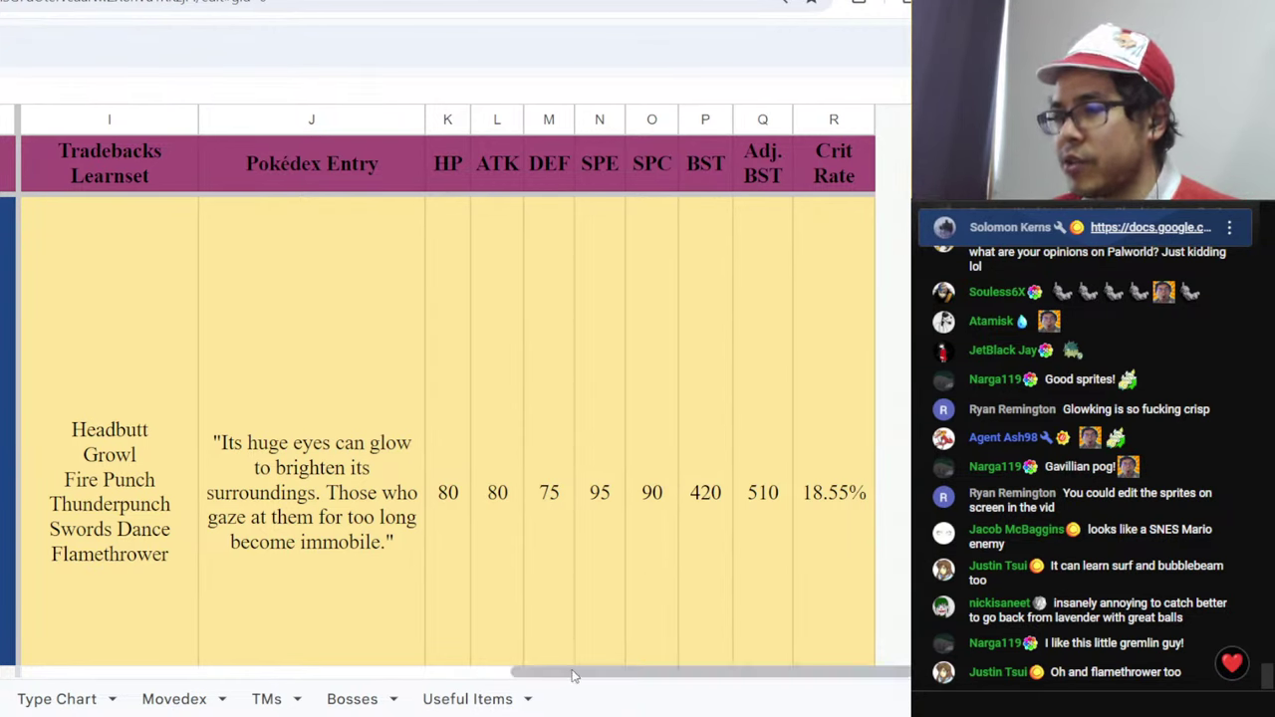
pyautogui.moveTo(572, 675); pyautogui.dragTo(483, 675)
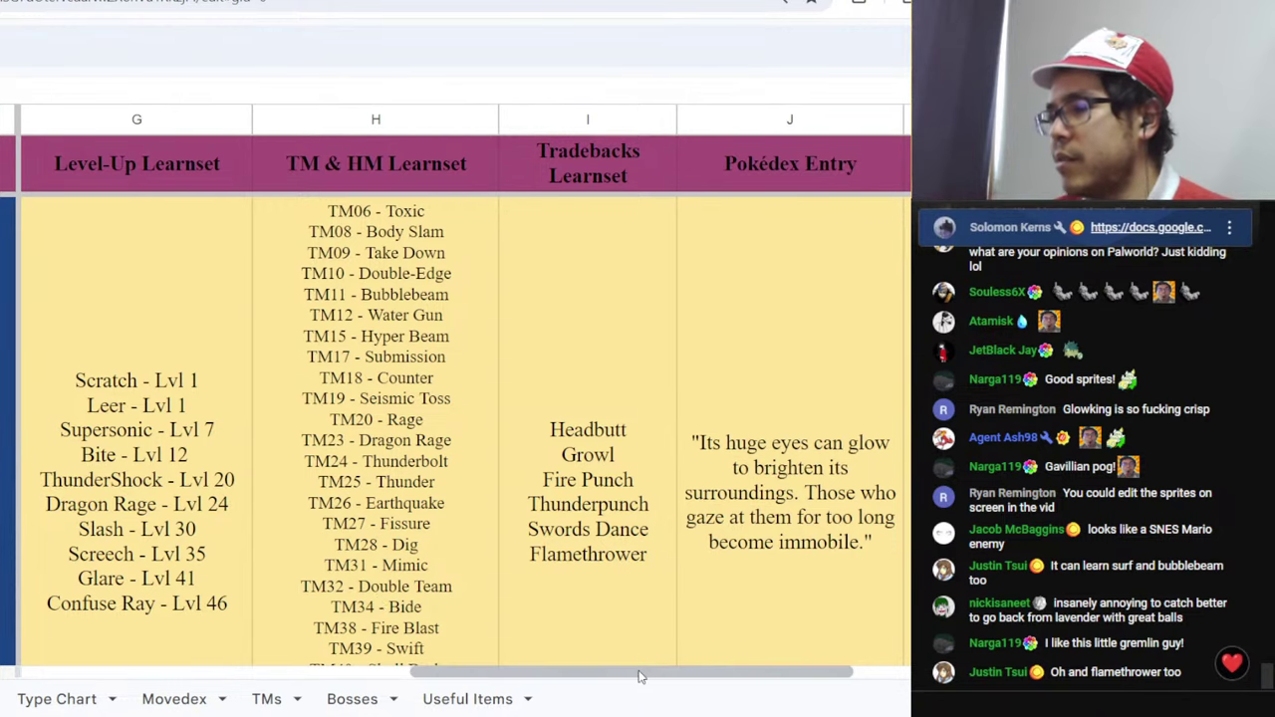
pyautogui.moveTo(640, 676); pyautogui.dragTo(249, 676)
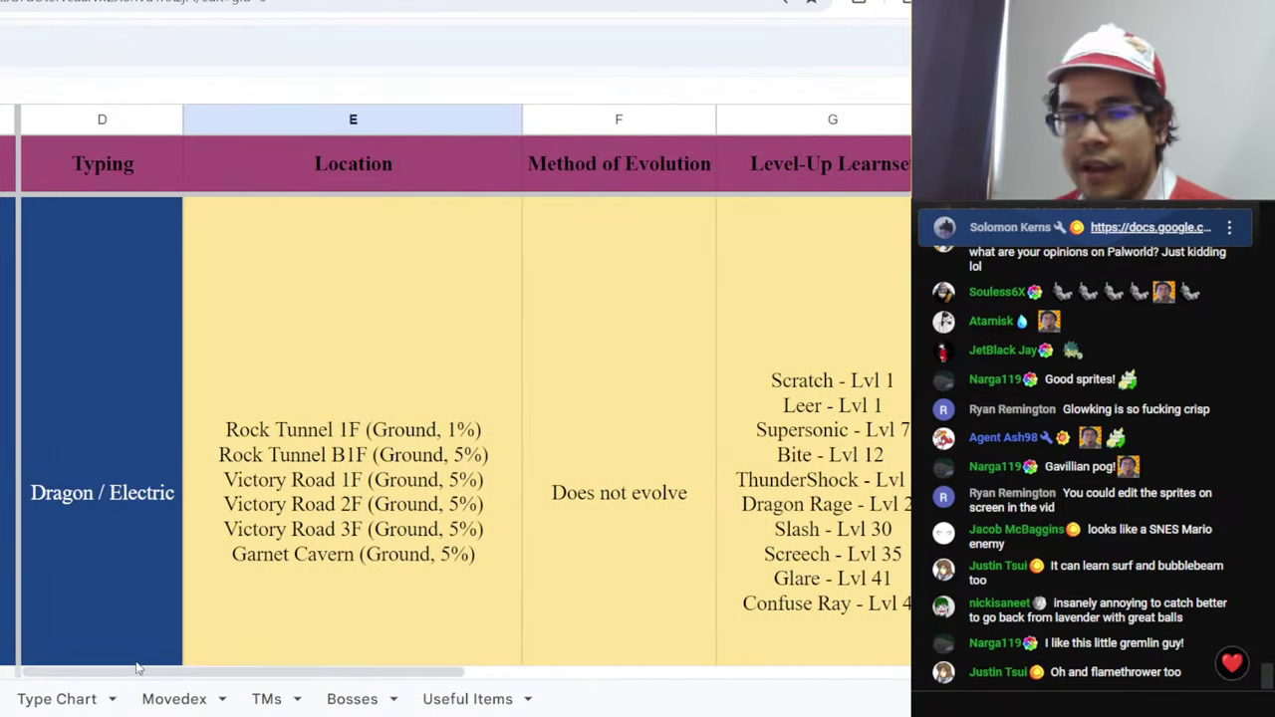
pyautogui.hscroll(-8, 456, 398)
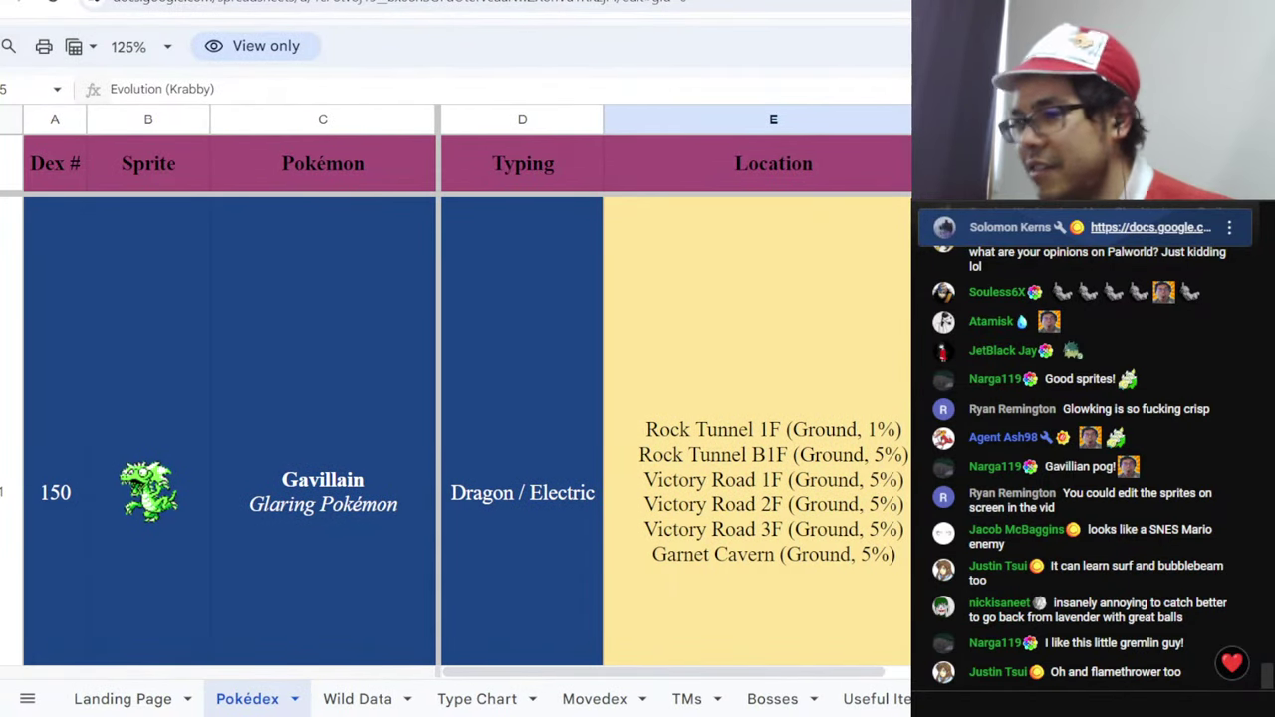
pyautogui.hscroll(8, 456, 398)
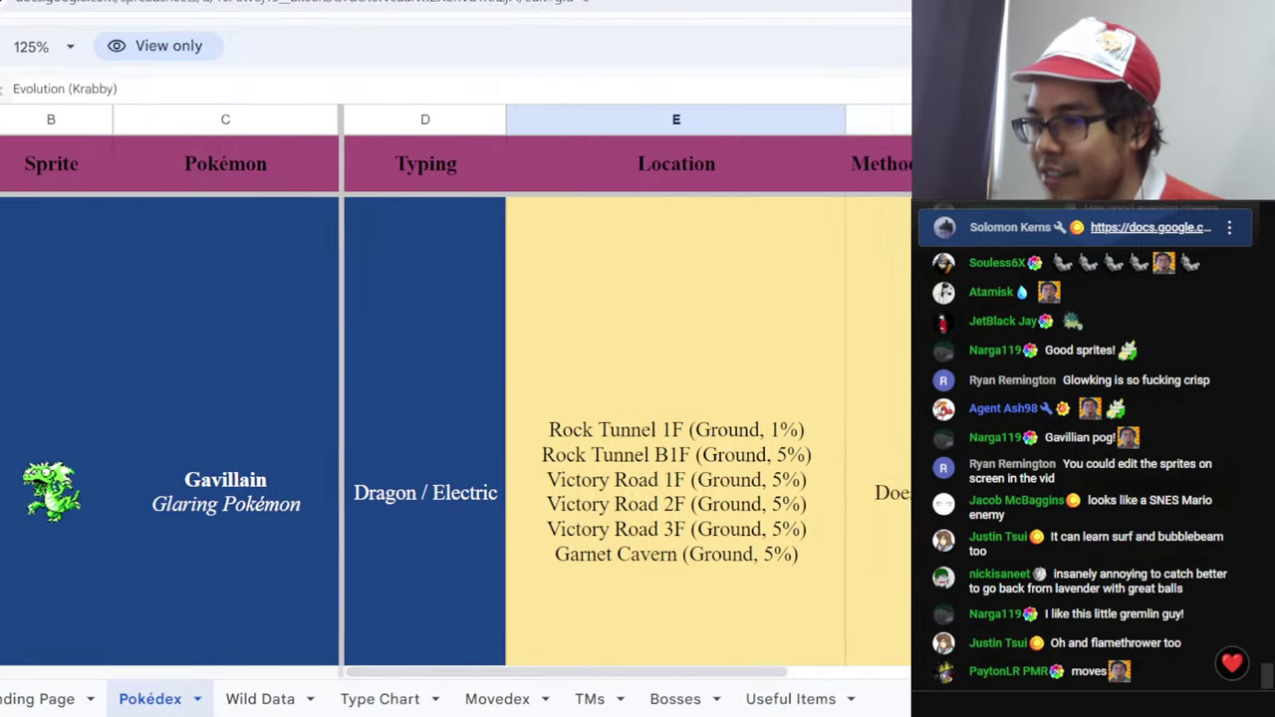
pyautogui.hscroll(1, 456, 398)
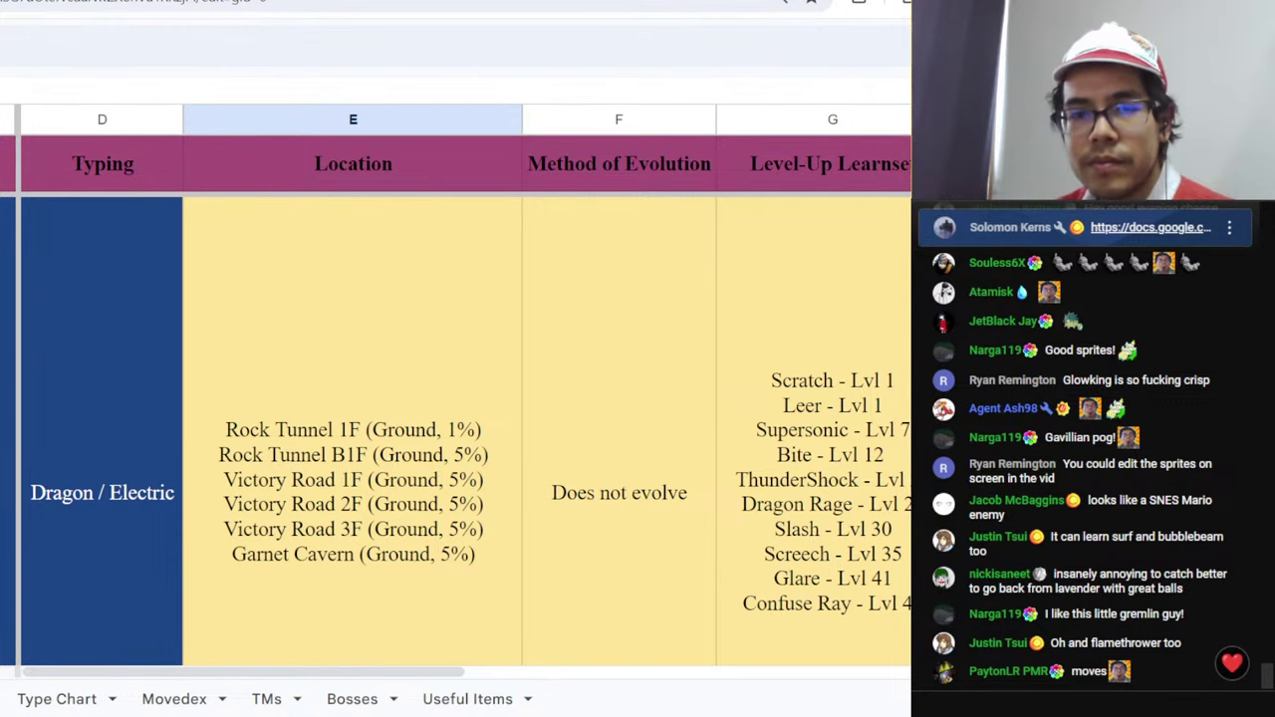
# - Switch to TierMaker, add Rapidash at the end of the C tier and place Galarian Rapidash directly before Gavillain in B
pyautogui.hotkey('ctrl', 'Tab')
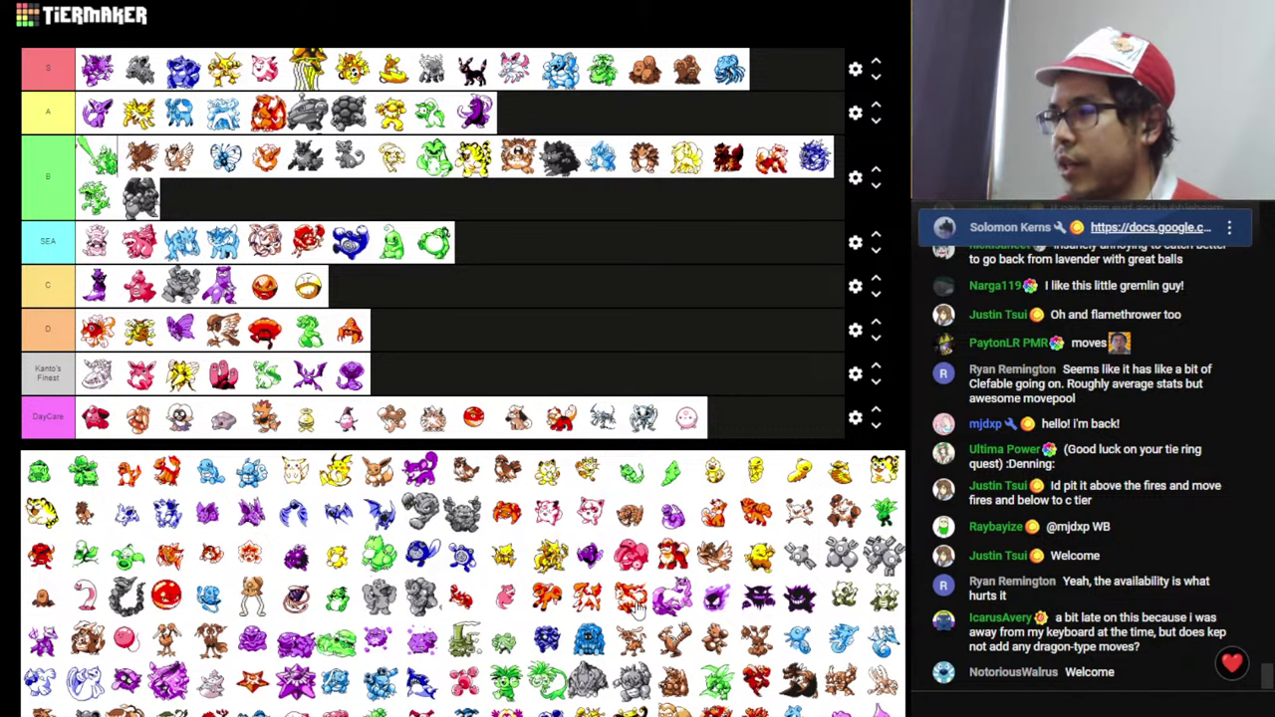
pyautogui.moveTo(637, 607); pyautogui.dragTo(430, 288)
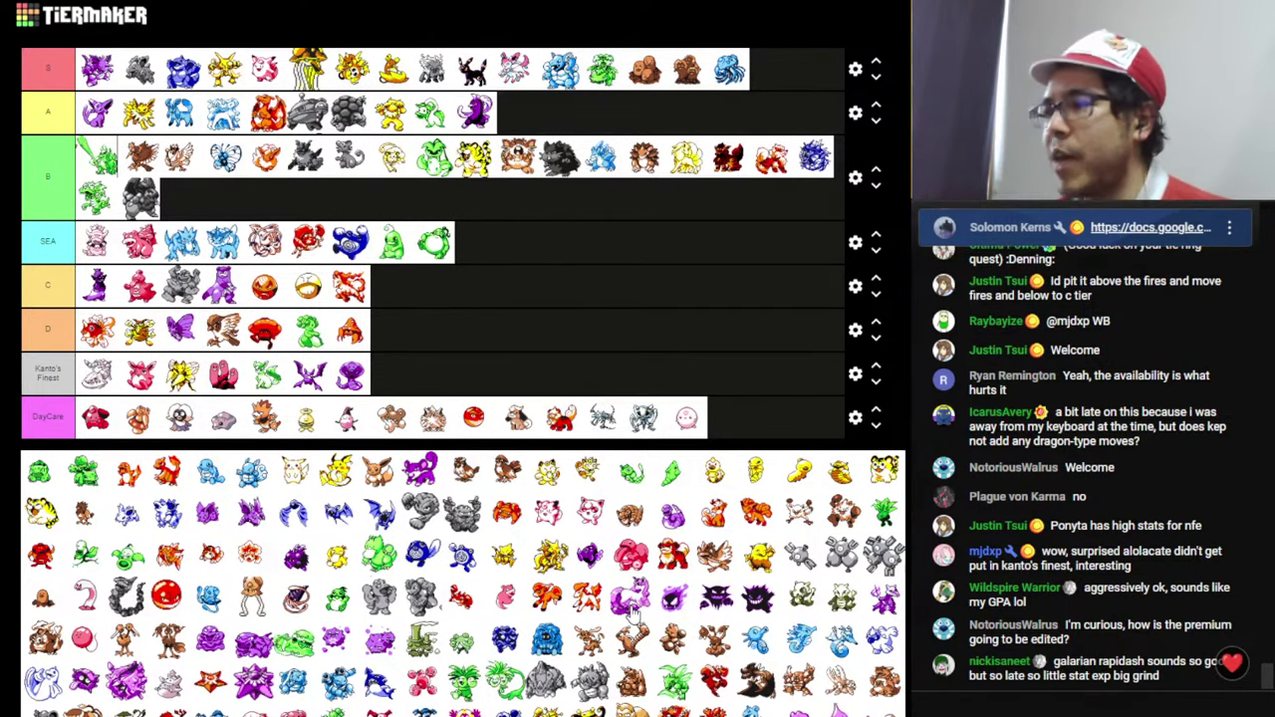
pyautogui.moveTo(629, 615); pyautogui.dragTo(97, 204)
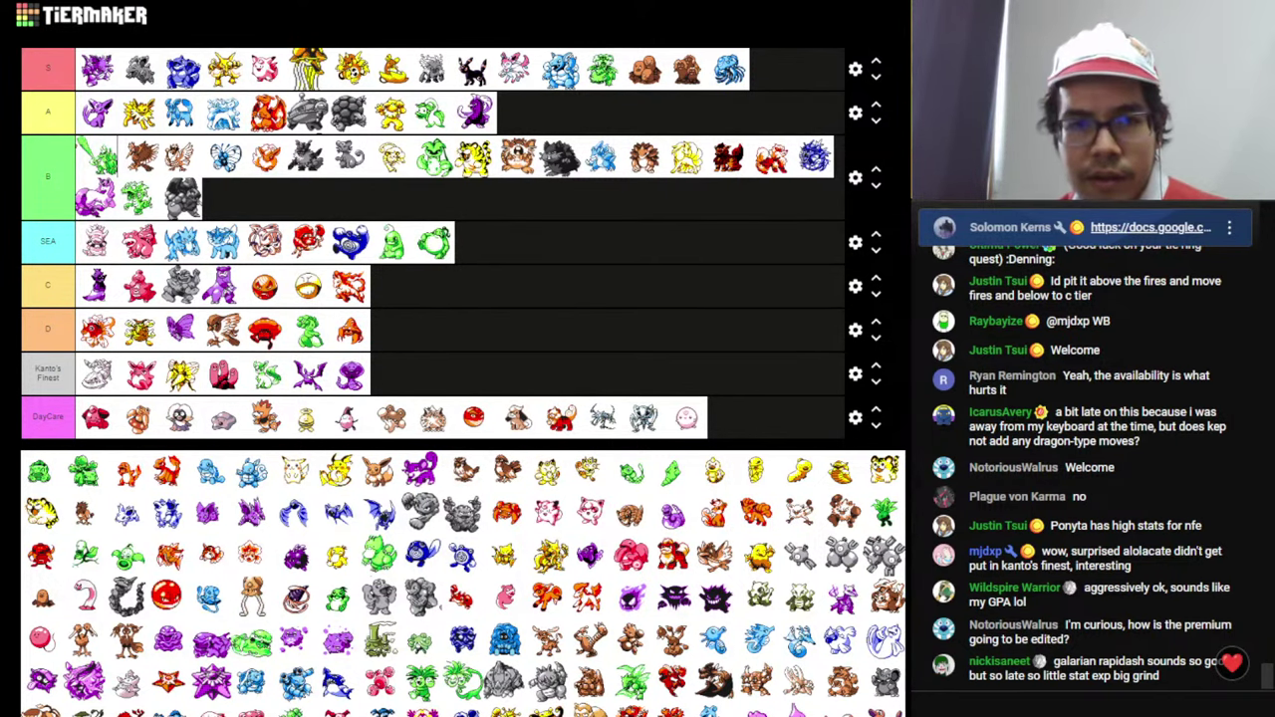
# - Switch to the Pokédex spreadsheet and review the base stats of Ponyta and Rapidash, comparing Rapidash's ATK and SPC
pyautogui.click(528, 4)
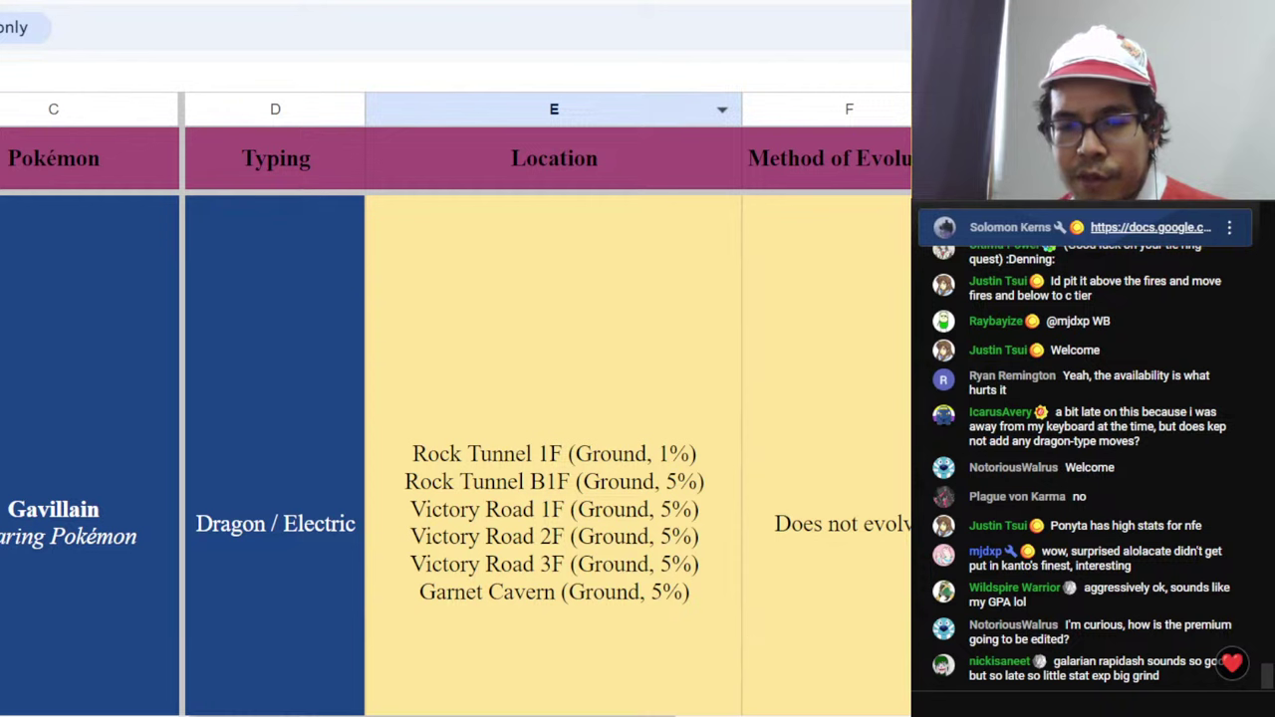
pyautogui.hscroll(1, 669, 709)
pyautogui.hscroll(4, 456, 448)
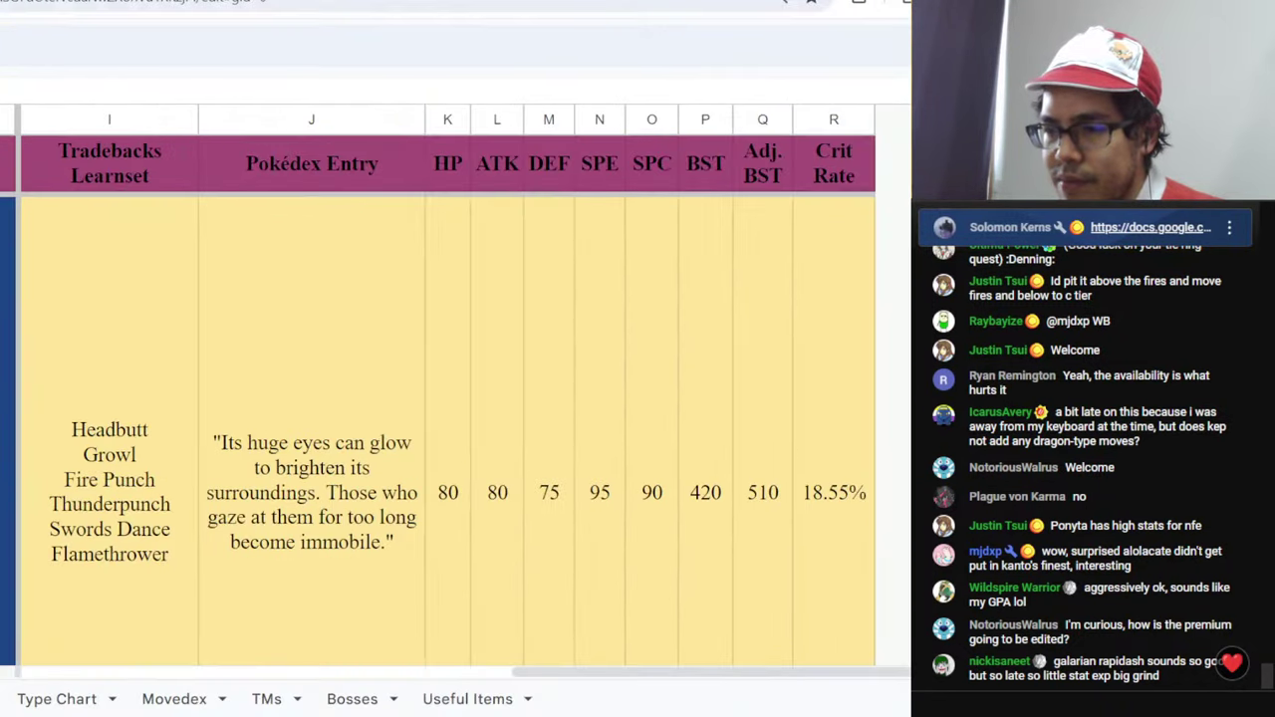
pyautogui.scroll(-5, 456, 398)
pyautogui.scroll(-1, 438, 399)
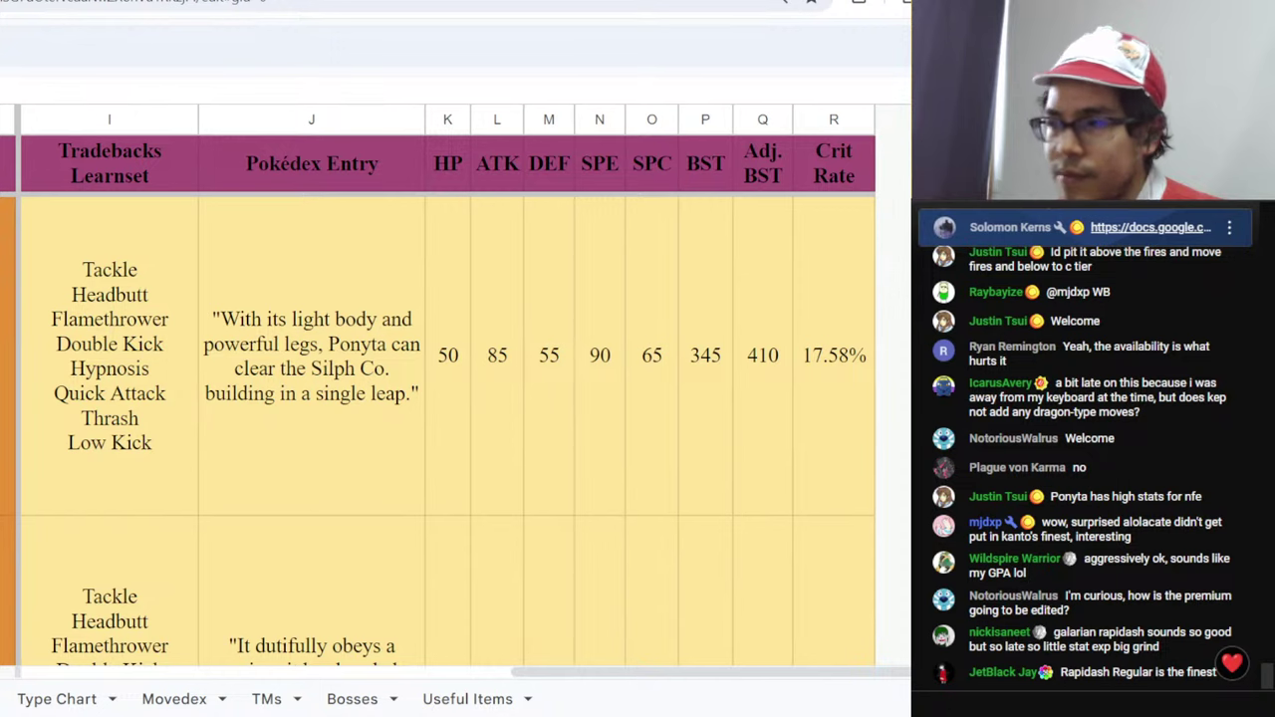
pyautogui.scroll(-1, 438, 399)
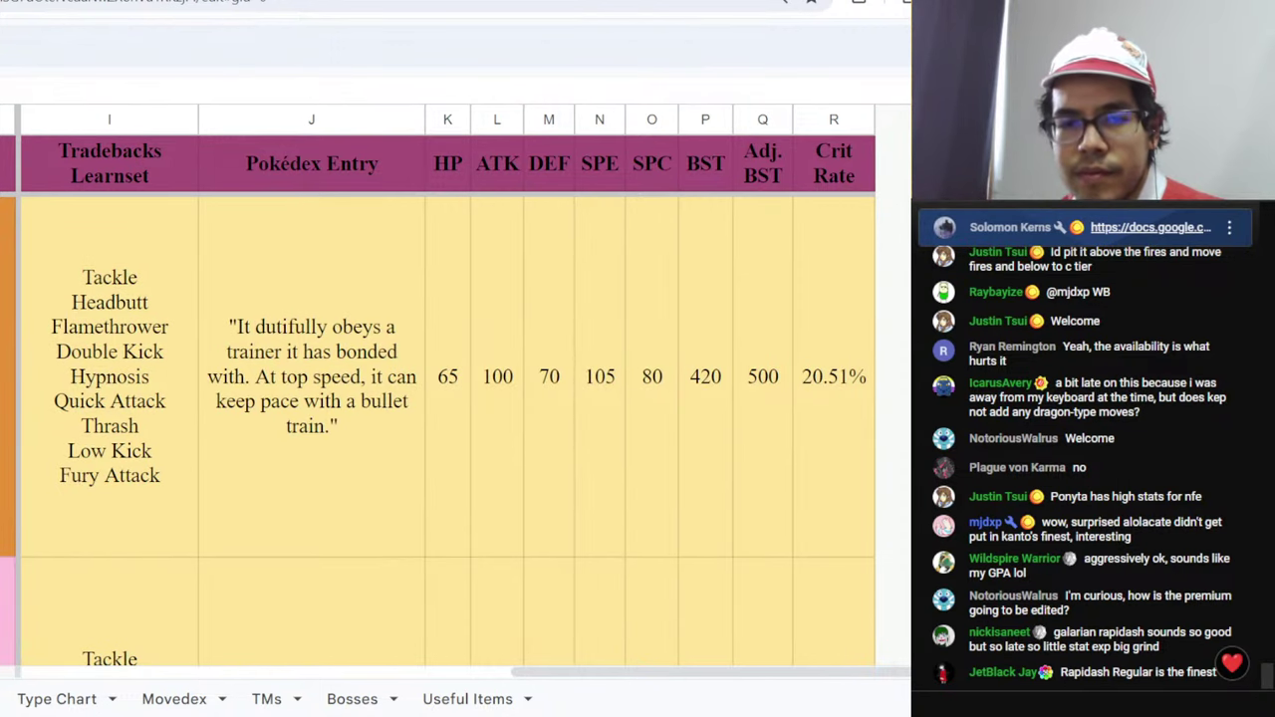
pyautogui.click(513, 418)
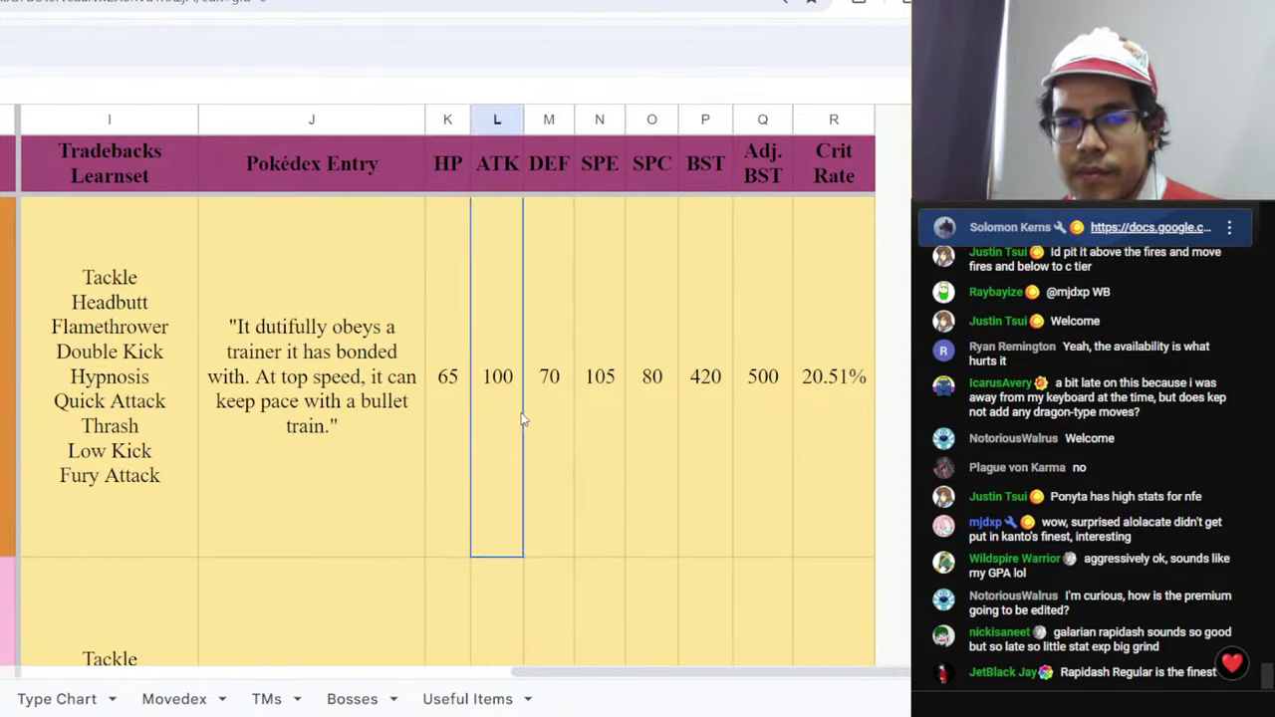
pyautogui.click(670, 426)
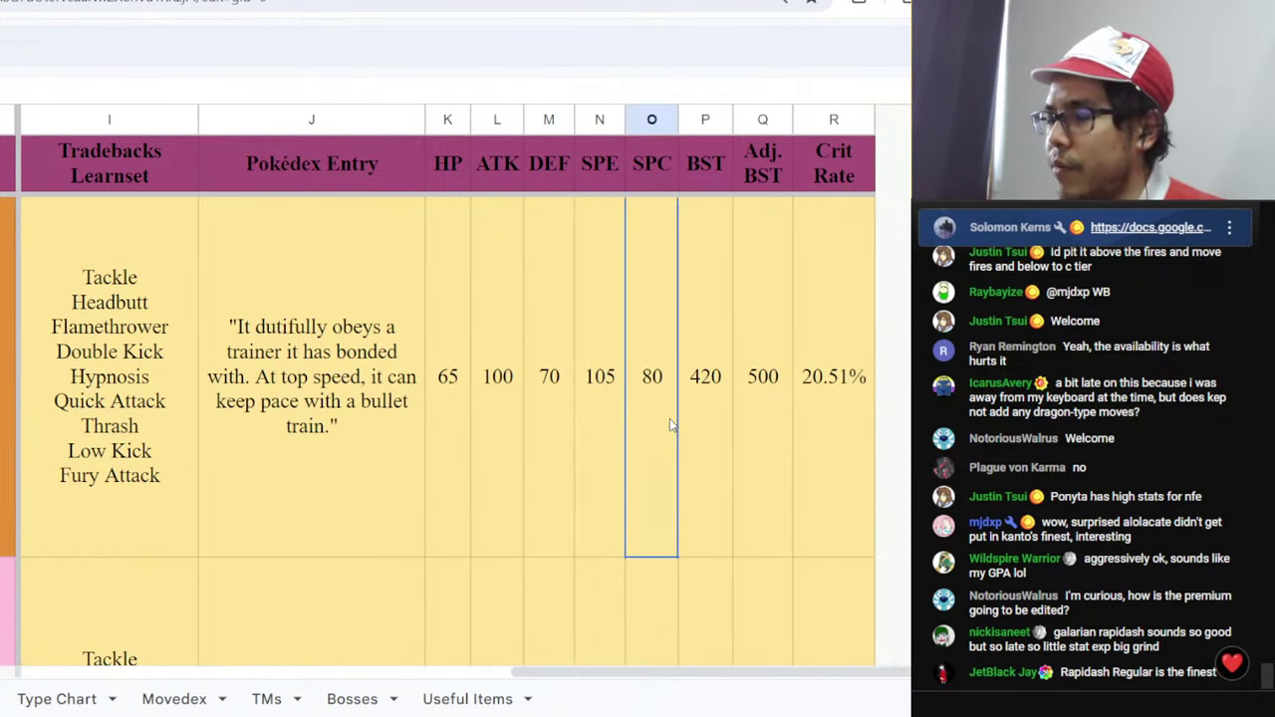
pyautogui.click(513, 433)
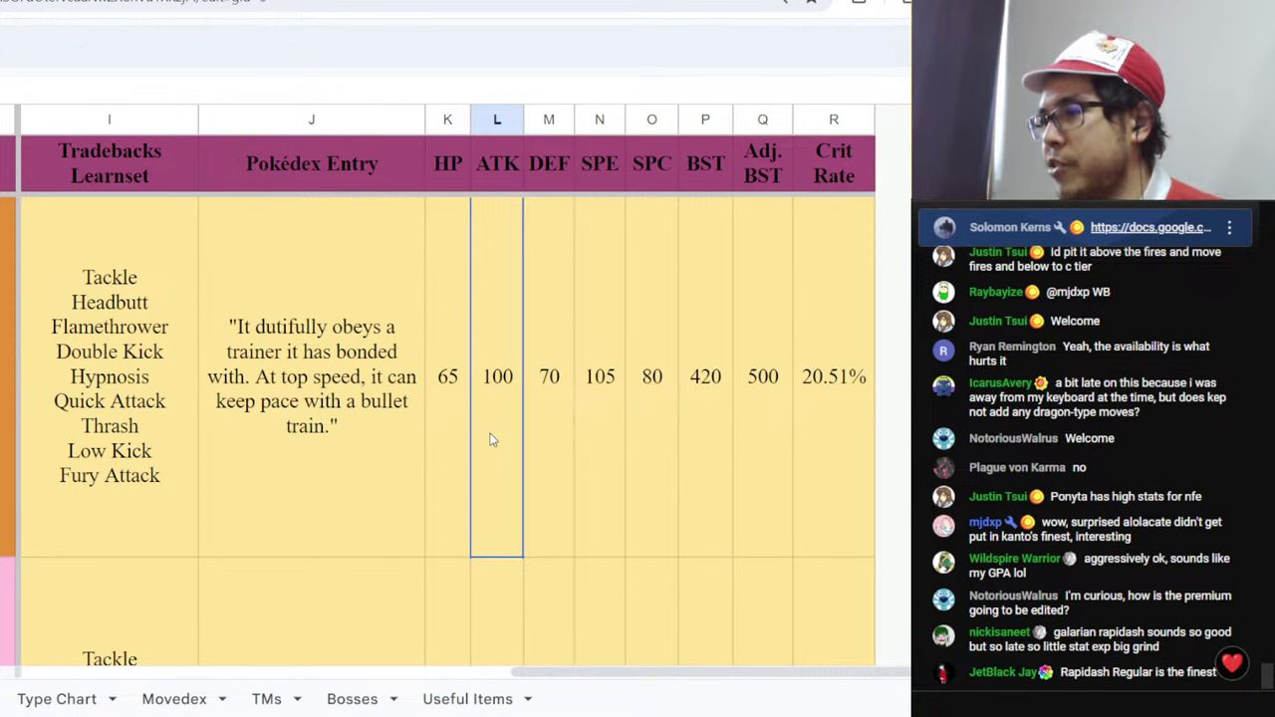
pyautogui.click(642, 428)
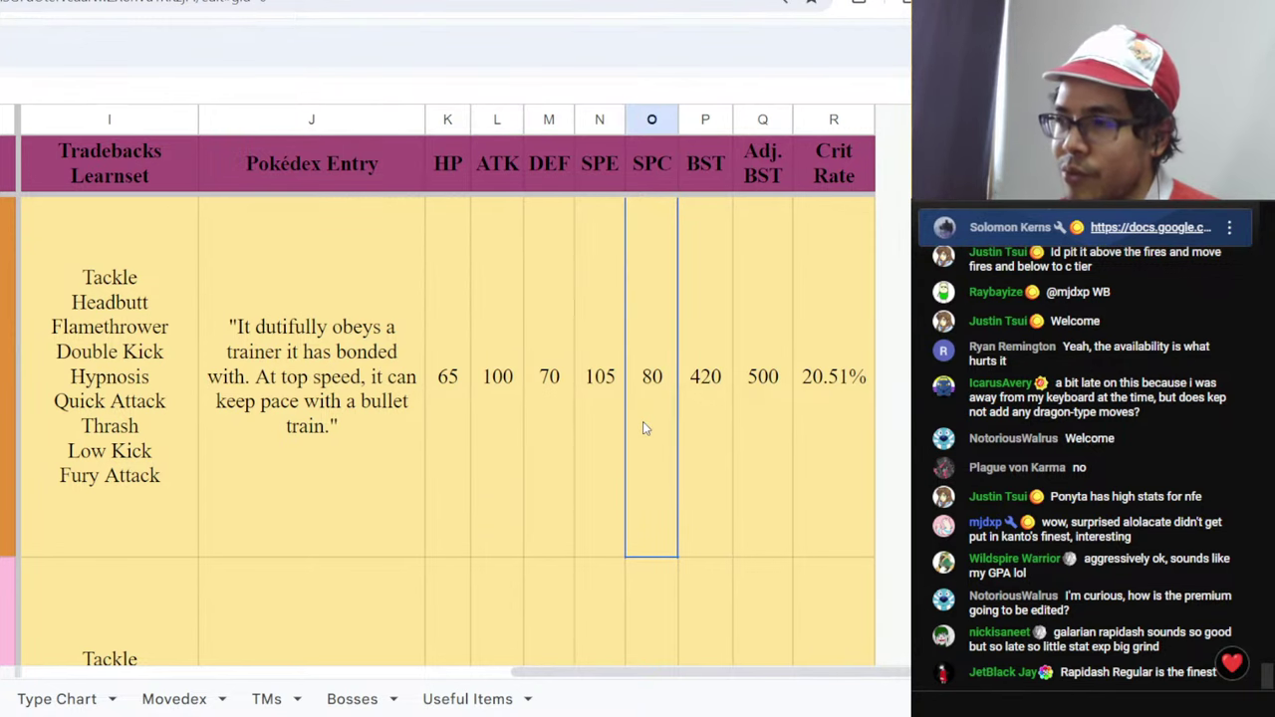
# - Look up Galarian Rapidash's base stats and compare its ATK and SPC values
pyautogui.scroll(-1, 642, 429)
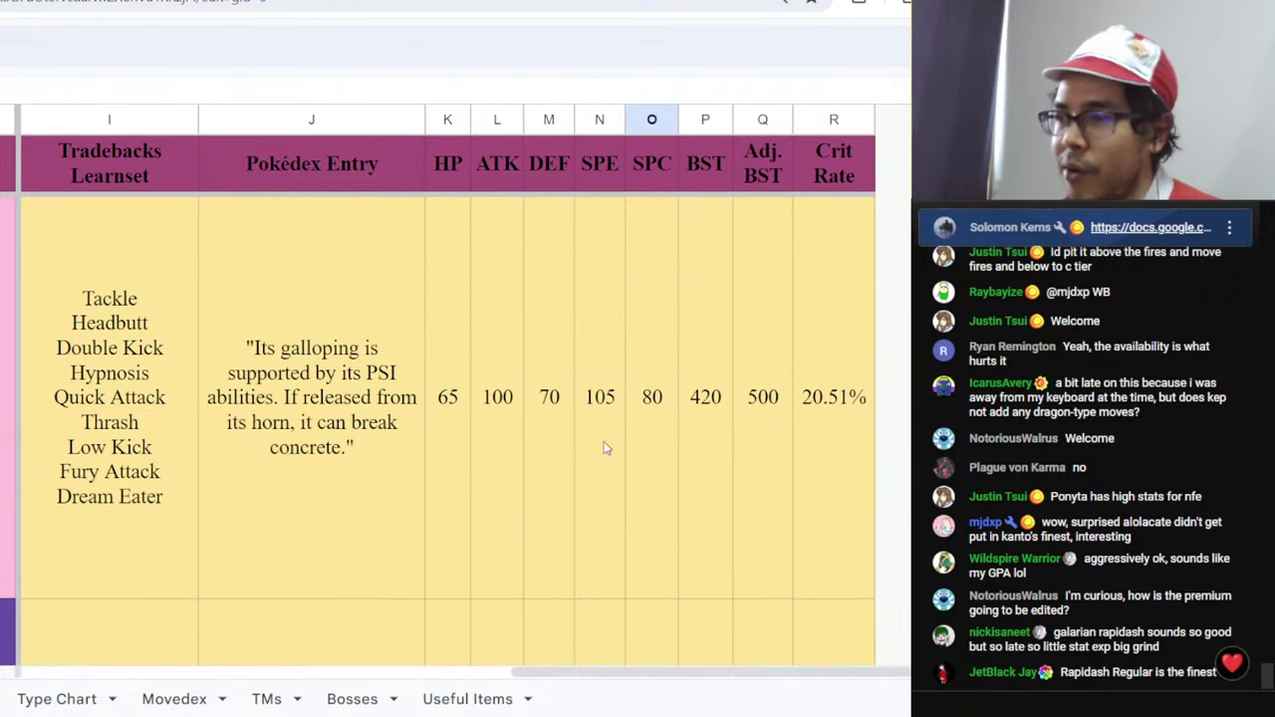
pyautogui.click(504, 483)
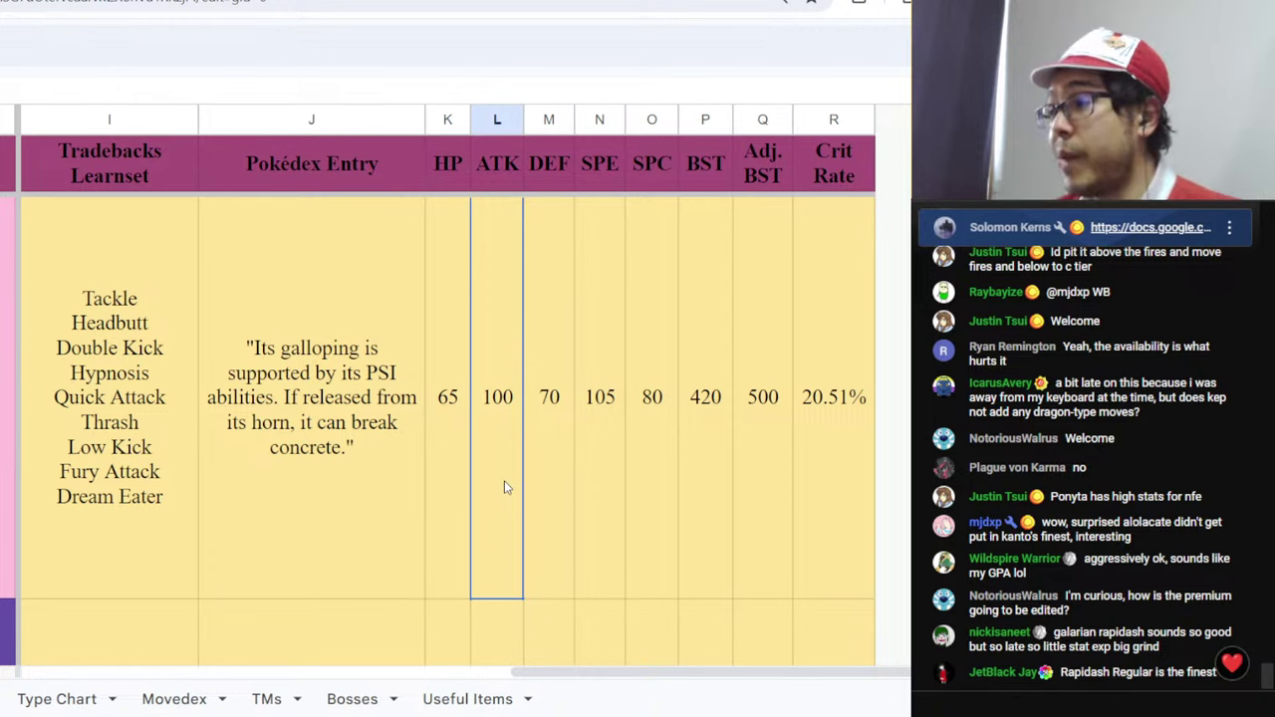
pyautogui.click(670, 489)
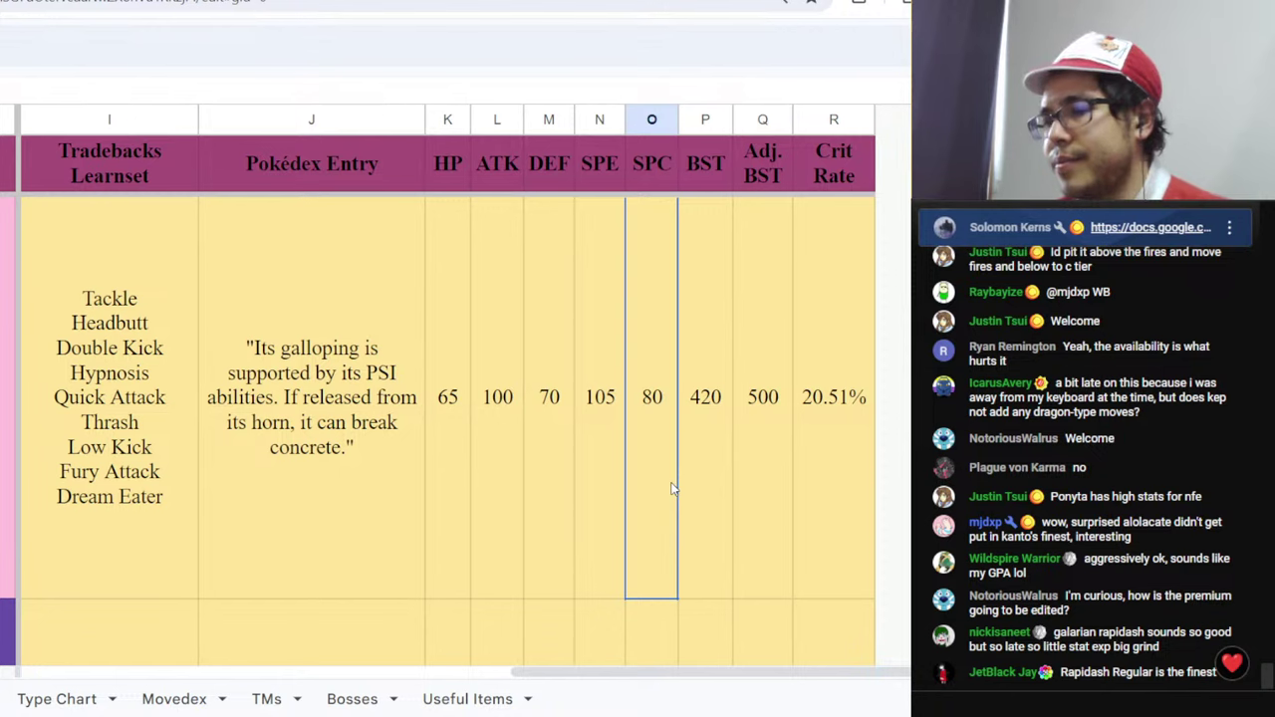
# - Switch to TierMaker and back to the Pokédex spreadsheet, and look up Gengar's base stats, tradebacks learnset and locations
pyautogui.click(573, 2)
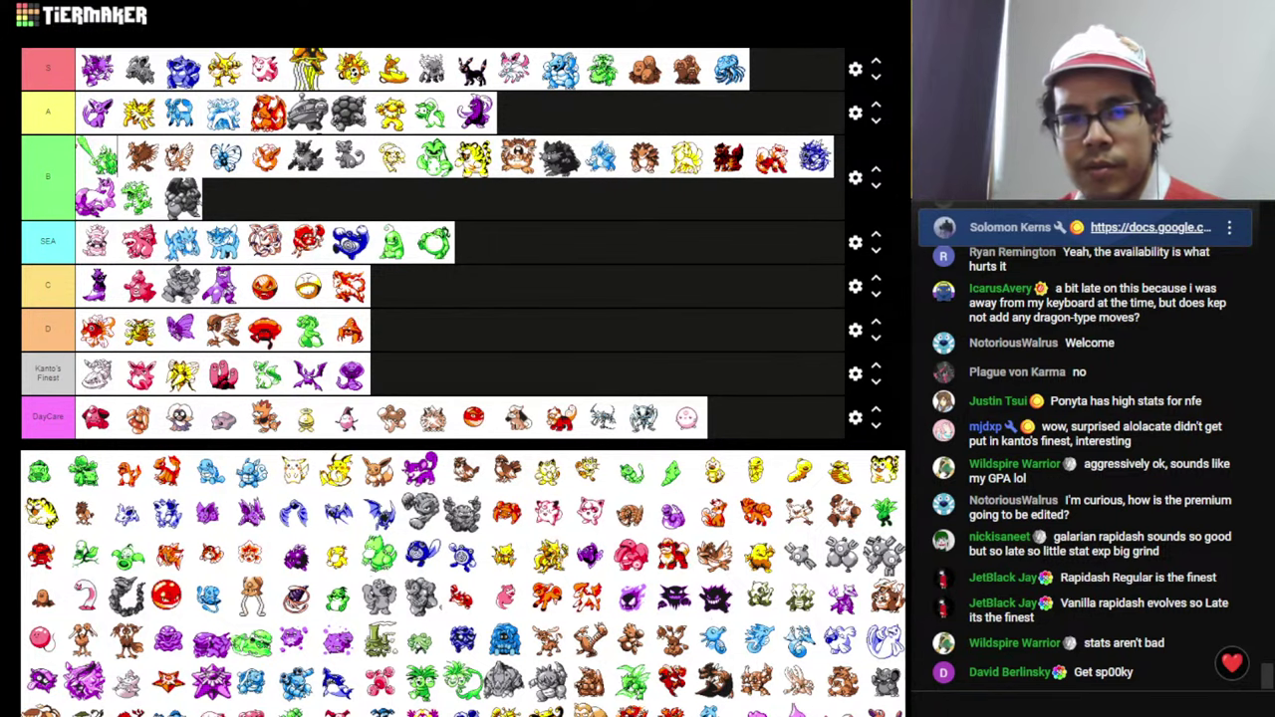
pyautogui.hotkey('ctrl', 'Tab')
pyautogui.scroll(-5, 402, 508)
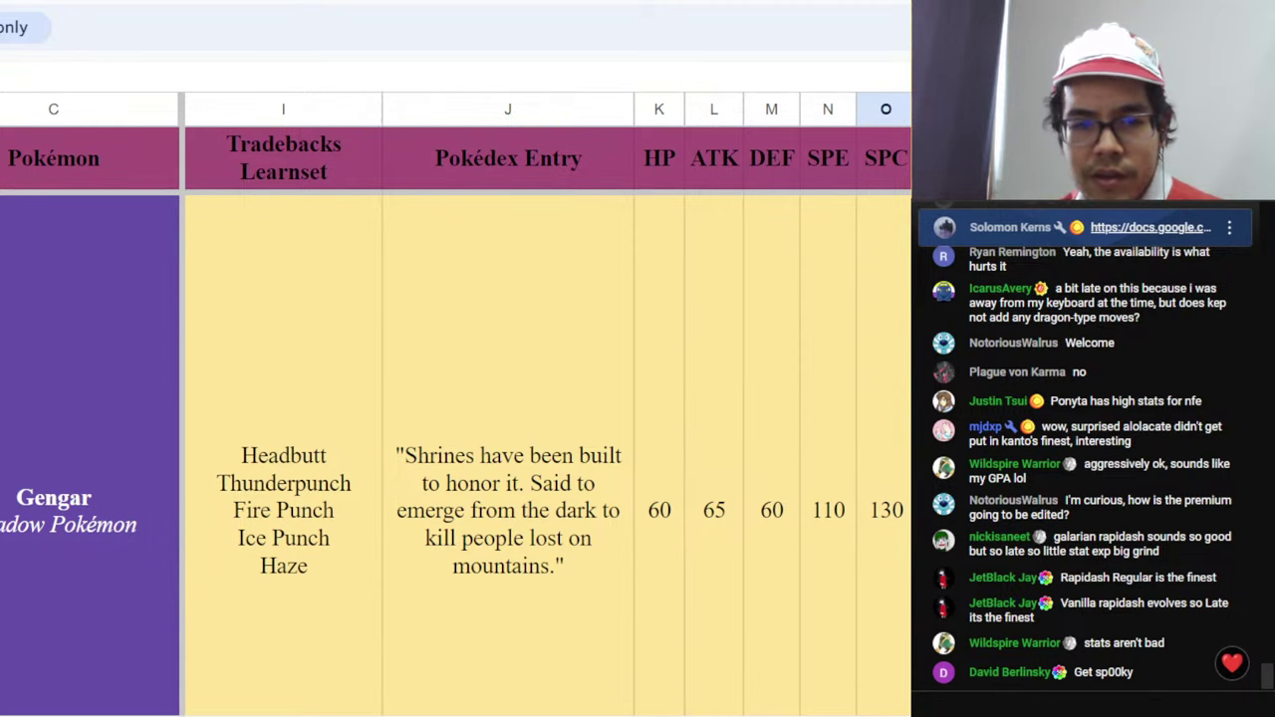
pyautogui.moveTo(822, 715); pyautogui.dragTo(362, 711)
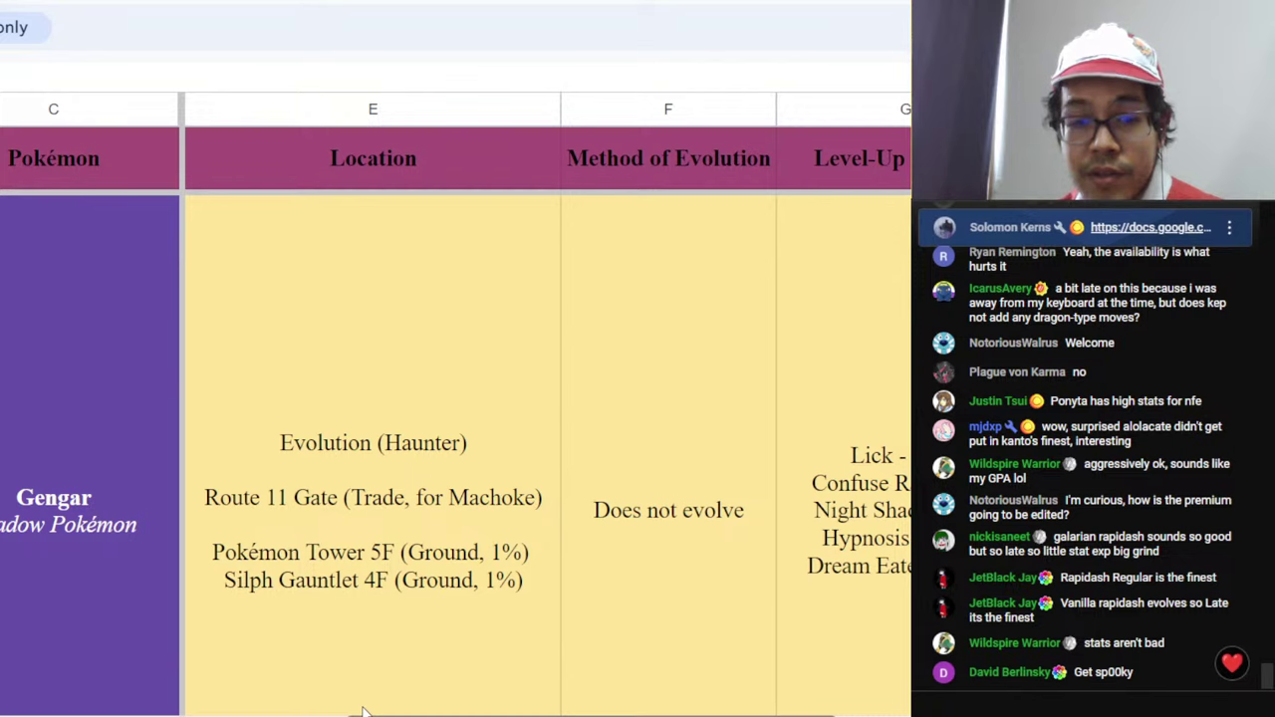
pyautogui.click(363, 709)
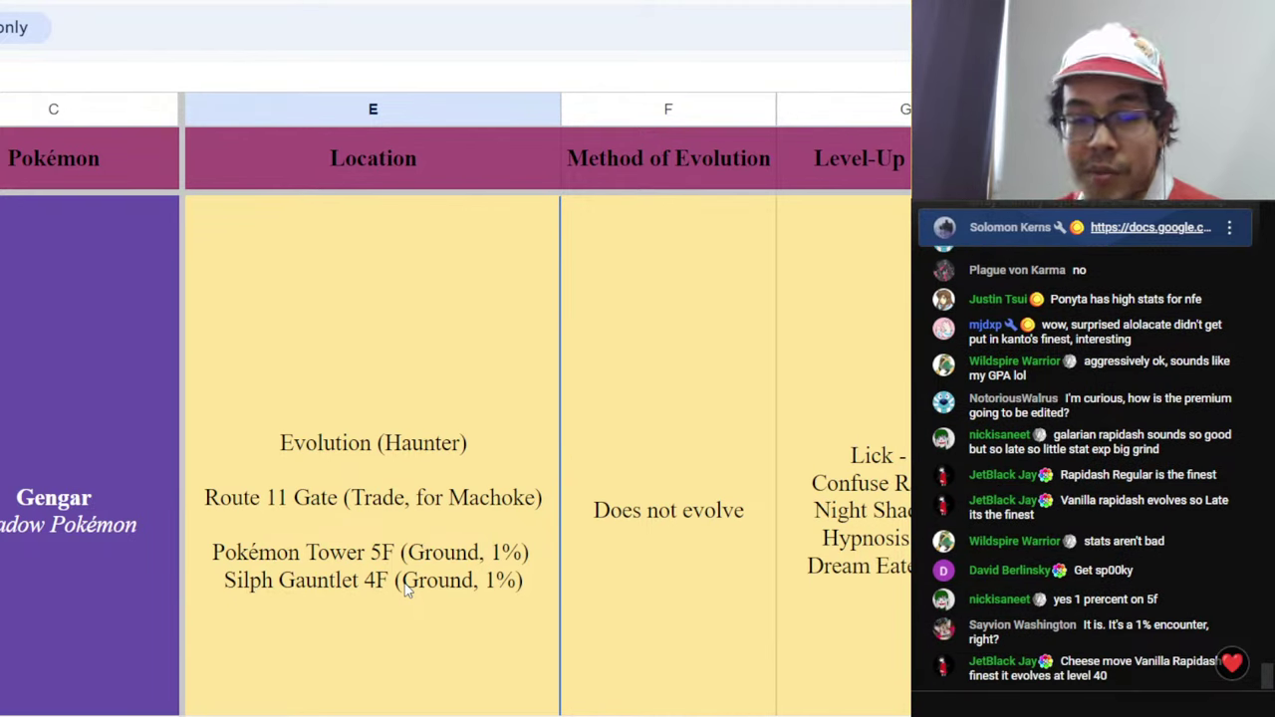
# - Switch to TierMaker, place Gengar fifth in the S tier and put the purple Marowak form first in Kanto's Finest
pyautogui.click(755, 5)
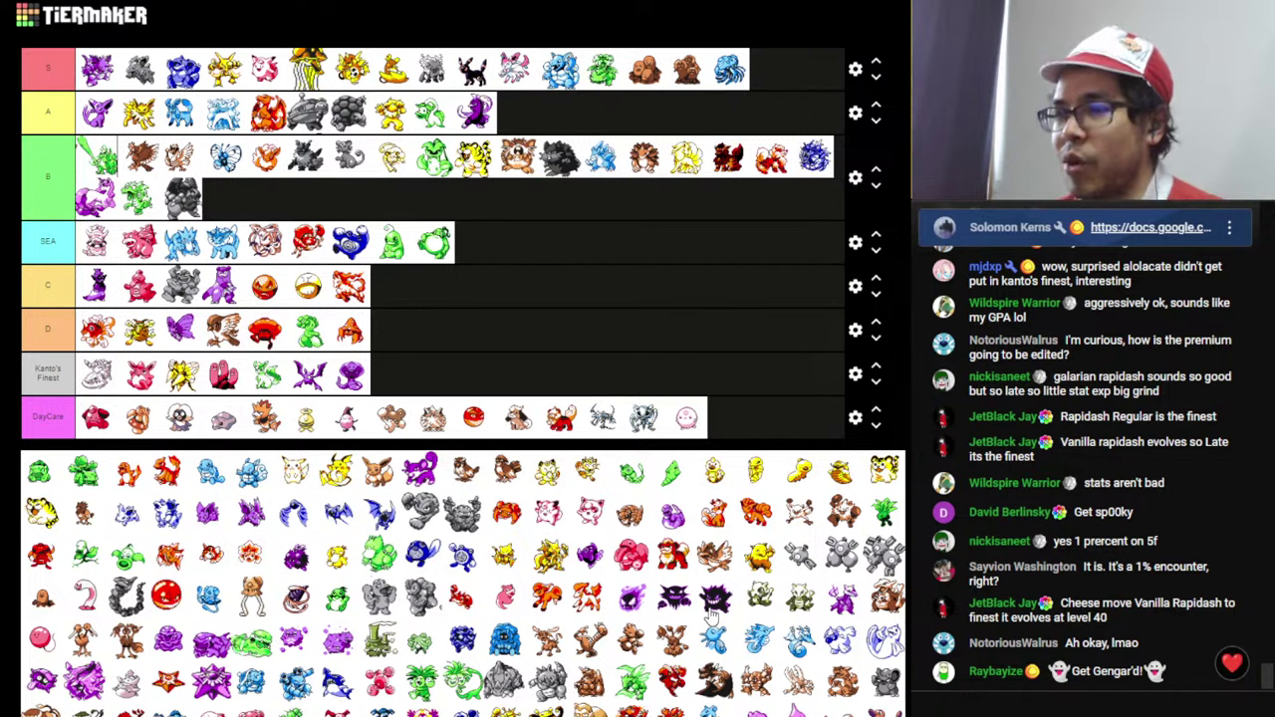
pyautogui.moveTo(714, 602); pyautogui.dragTo(443, 71)
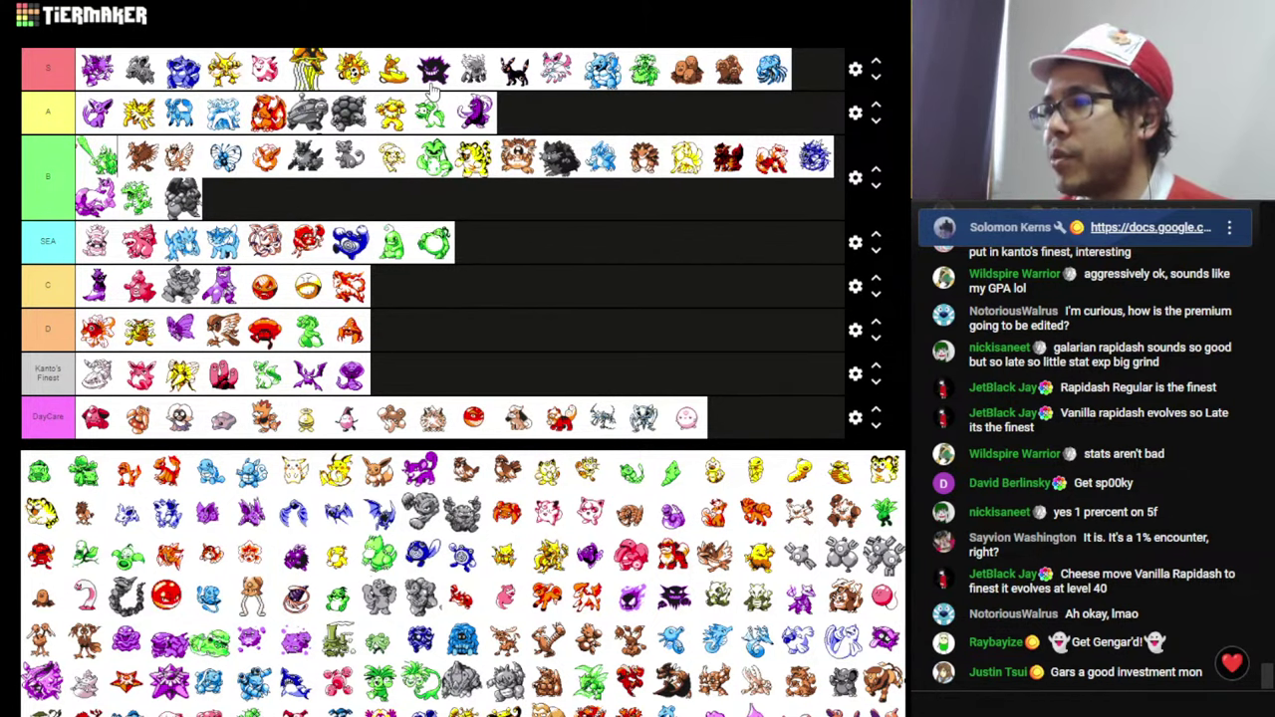
pyautogui.moveTo(433, 90); pyautogui.dragTo(267, 85)
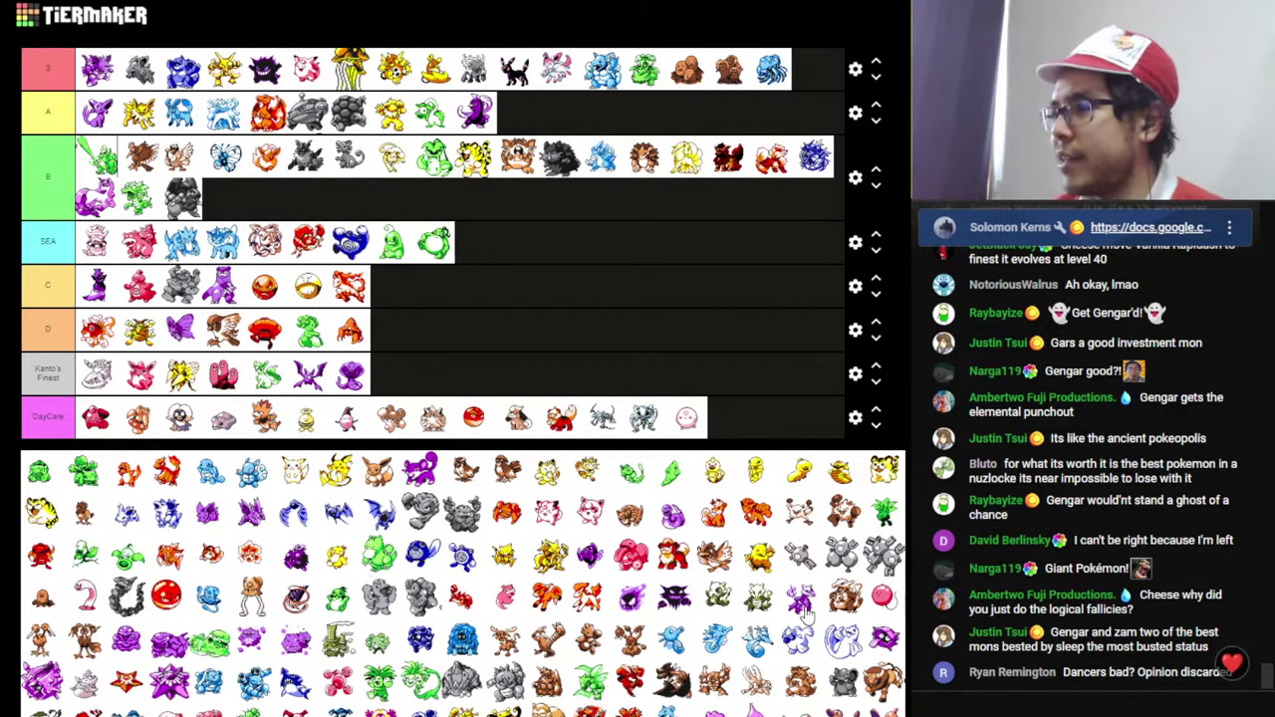
pyautogui.moveTo(807, 615); pyautogui.dragTo(100, 386)
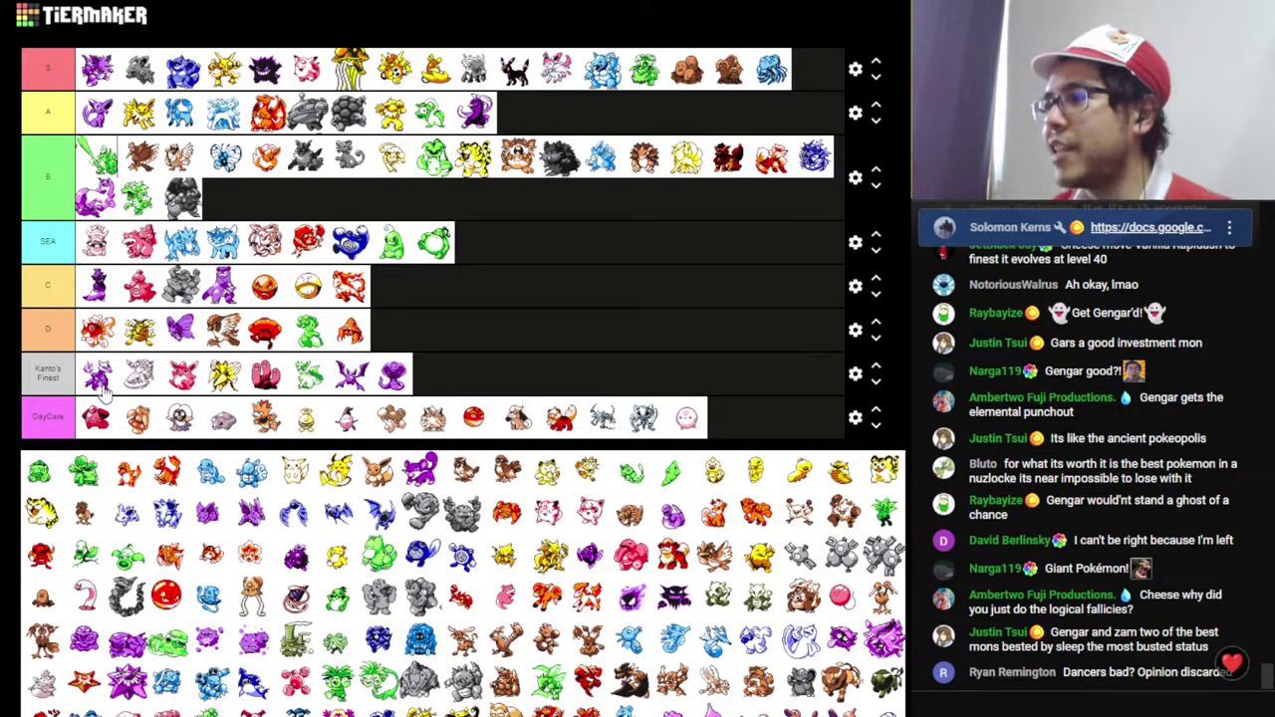
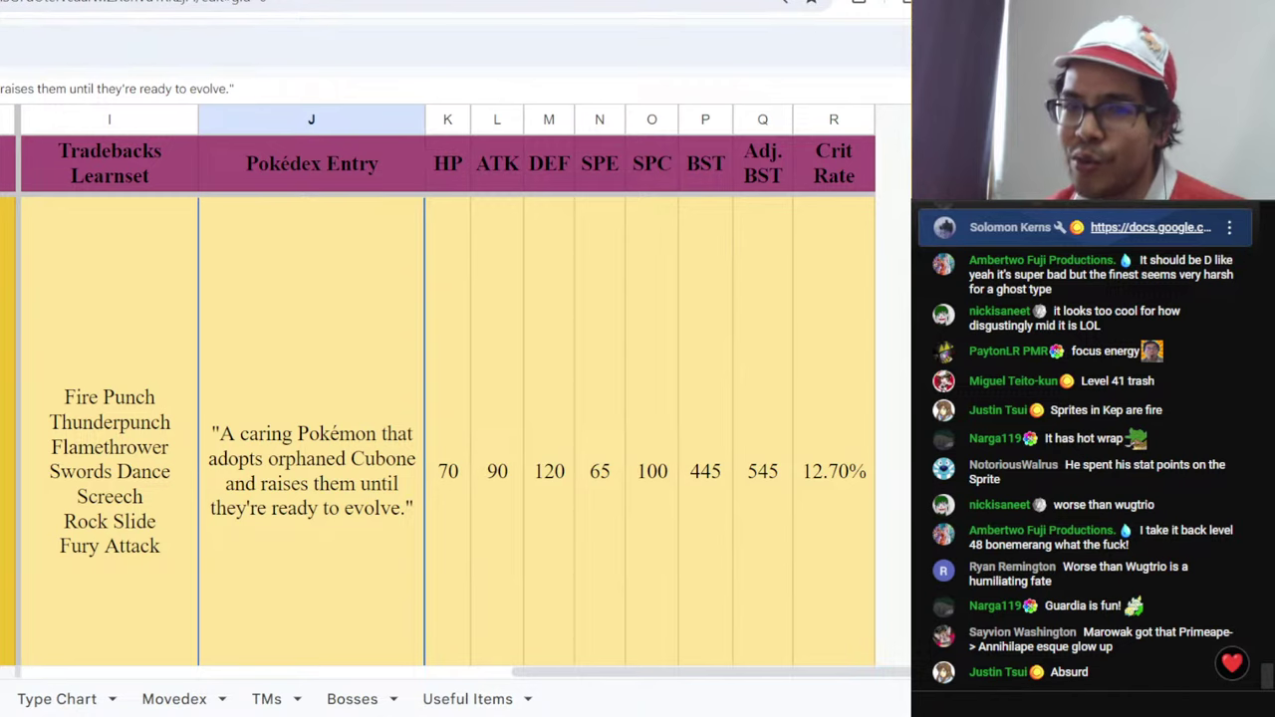
# - Switch to TierMaker and place the pink balloon Pokémon fourth in the B tier
pyautogui.hotkey('ctrl', 'Tab')
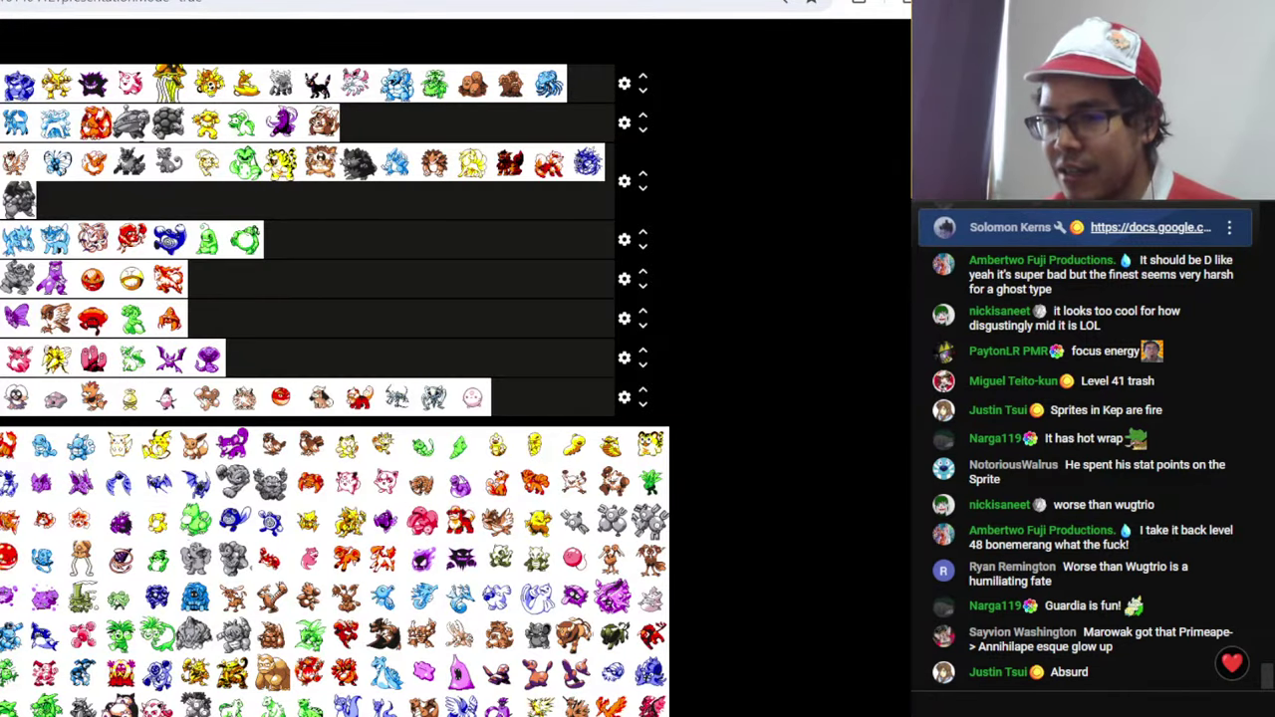
pyautogui.press('F11')
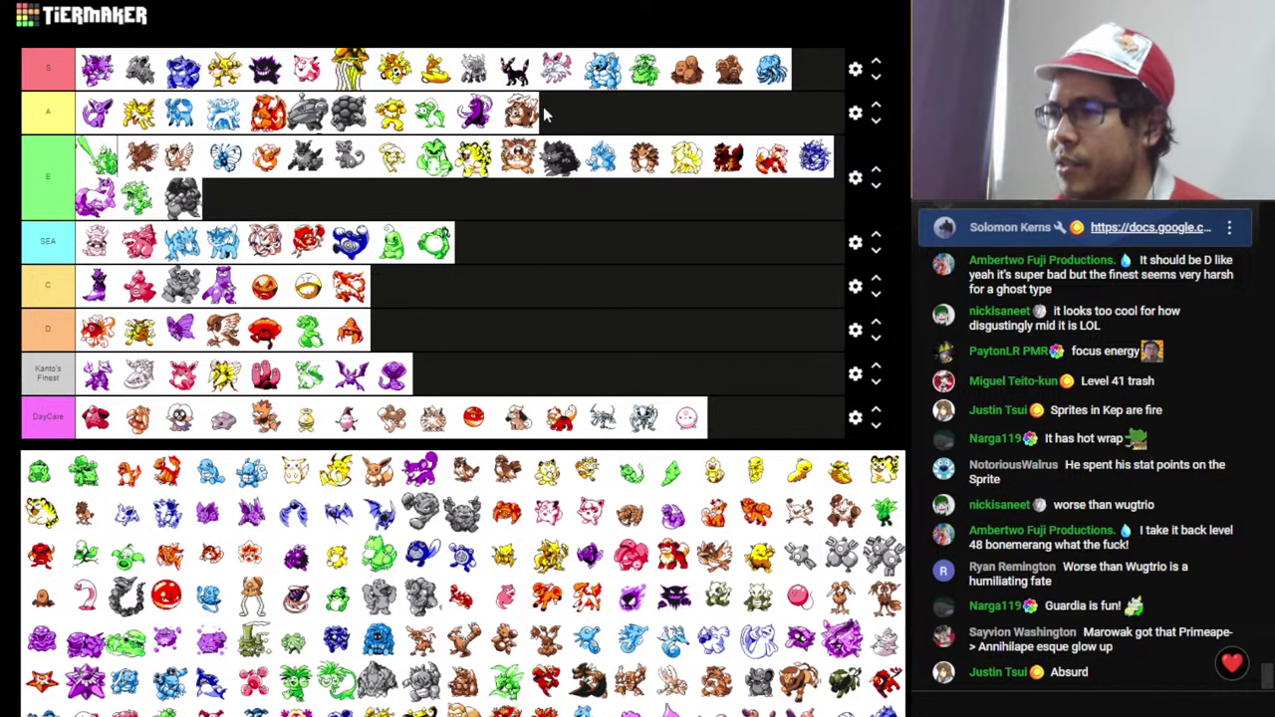
pyautogui.scroll(-1, 438, 356)
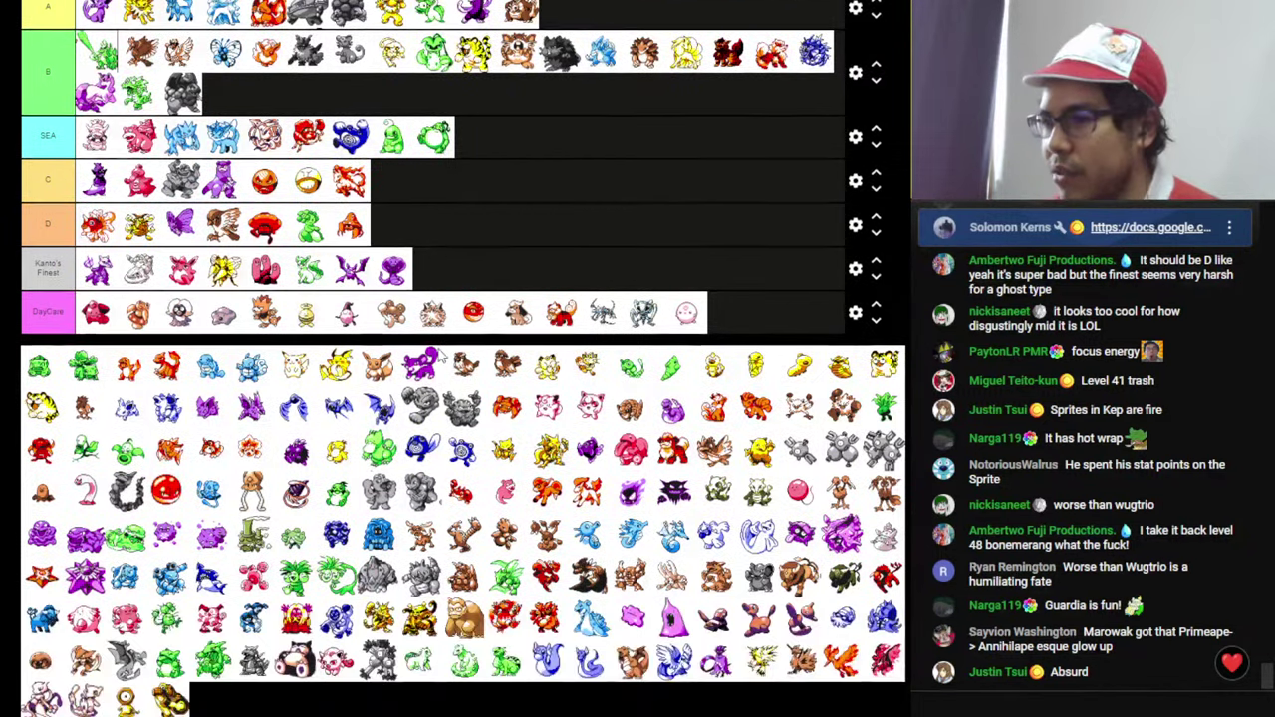
pyautogui.scroll(1, 438, 357)
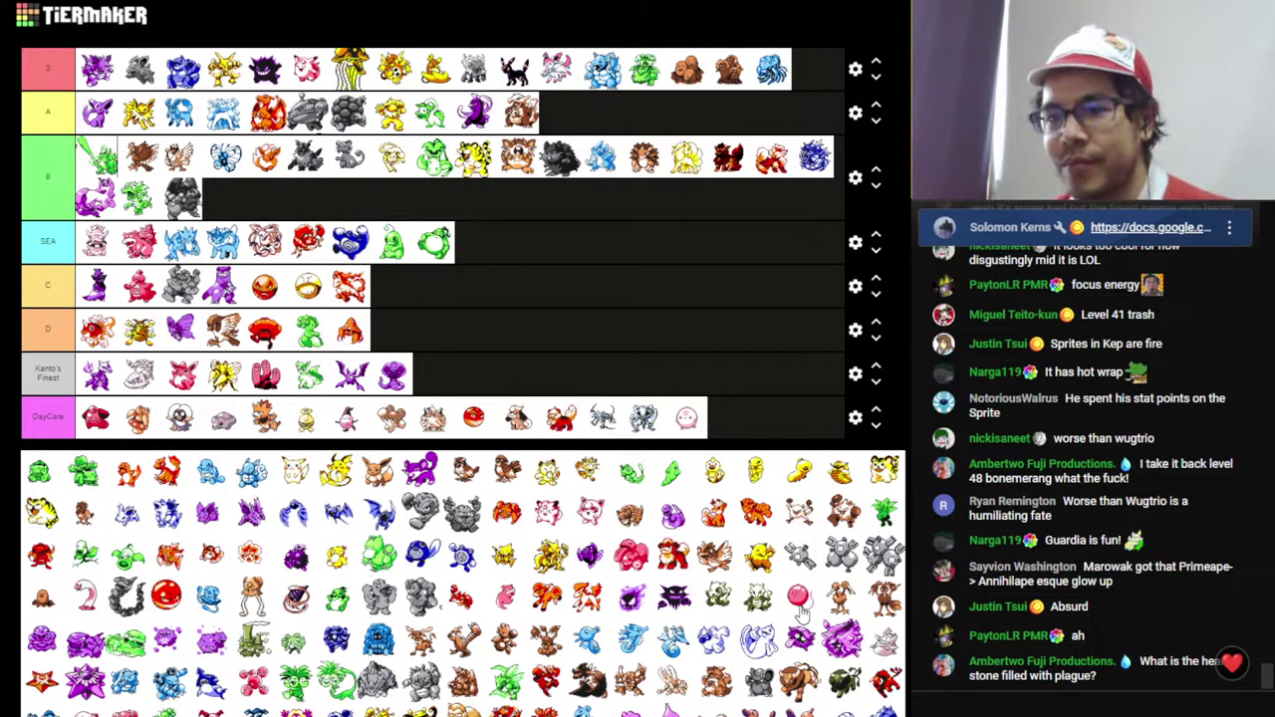
pyautogui.moveTo(798, 597); pyautogui.dragTo(224, 170)
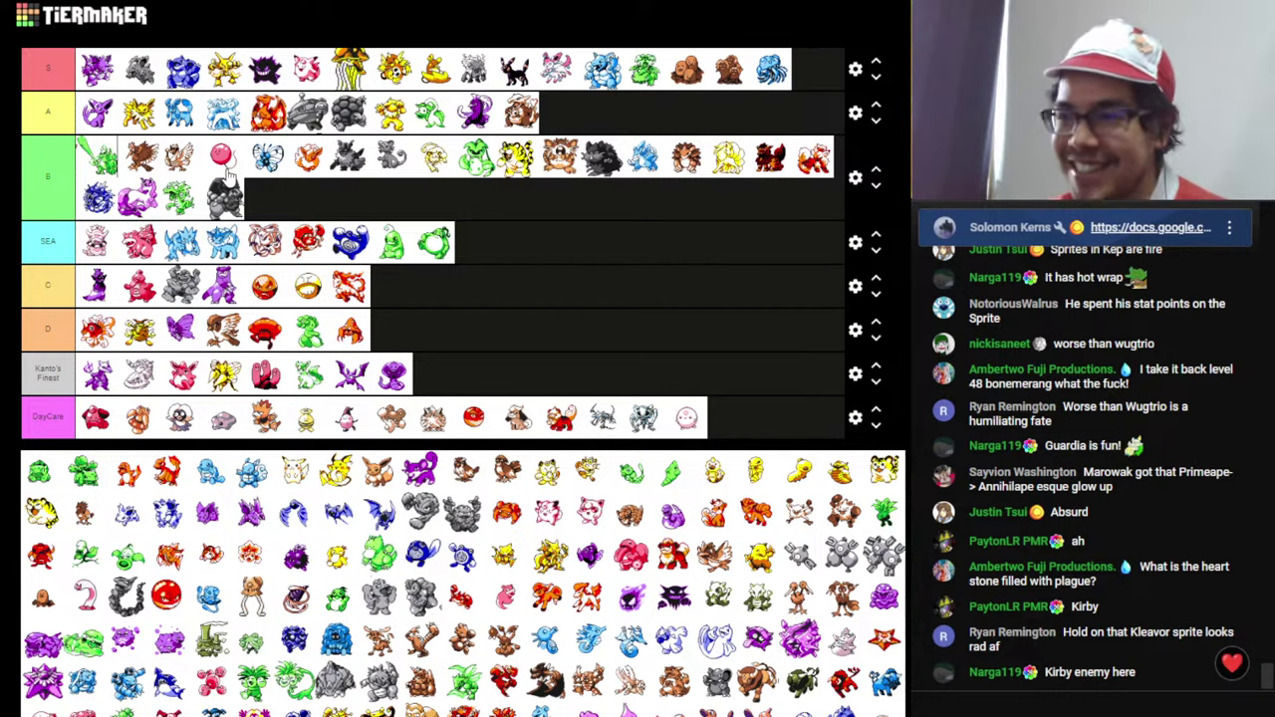
# - Switch to the Pokédex spreadsheet and review the balloon Pokémon's base stats, checking its ATK, SPE and SPC
pyautogui.hotkey('alt', 'Tab')
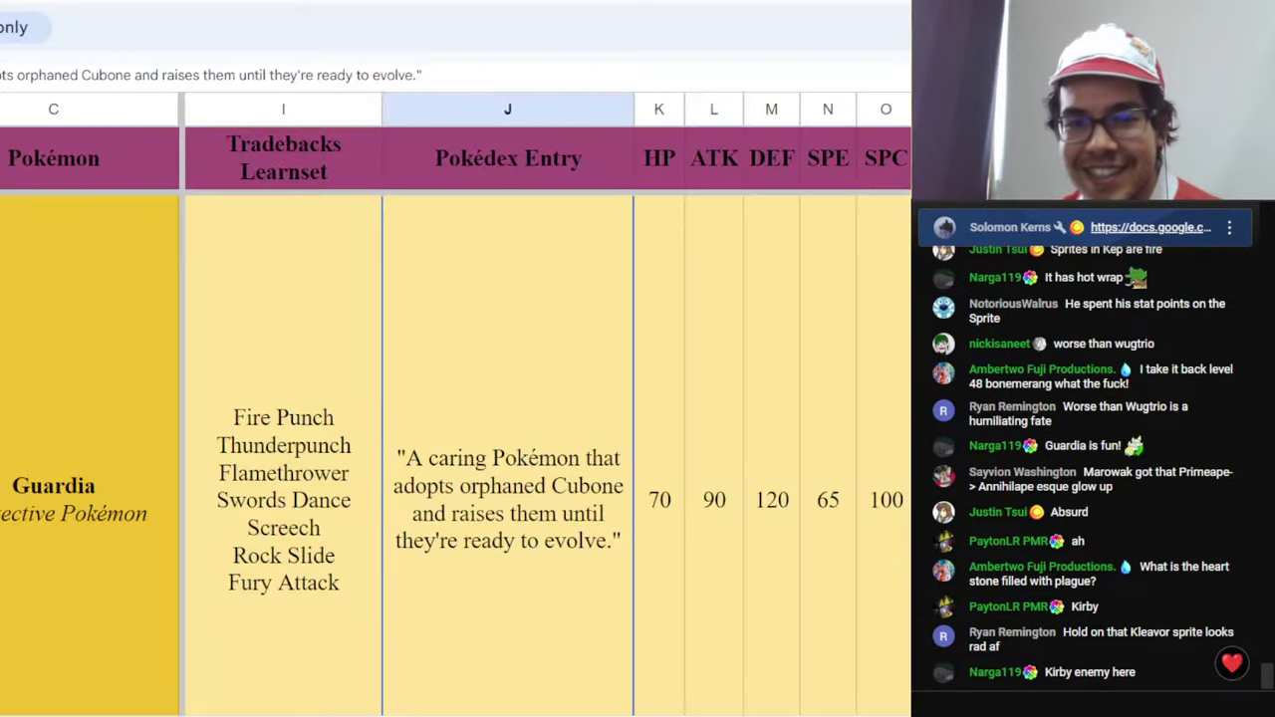
pyautogui.scroll(-1, 709, 502)
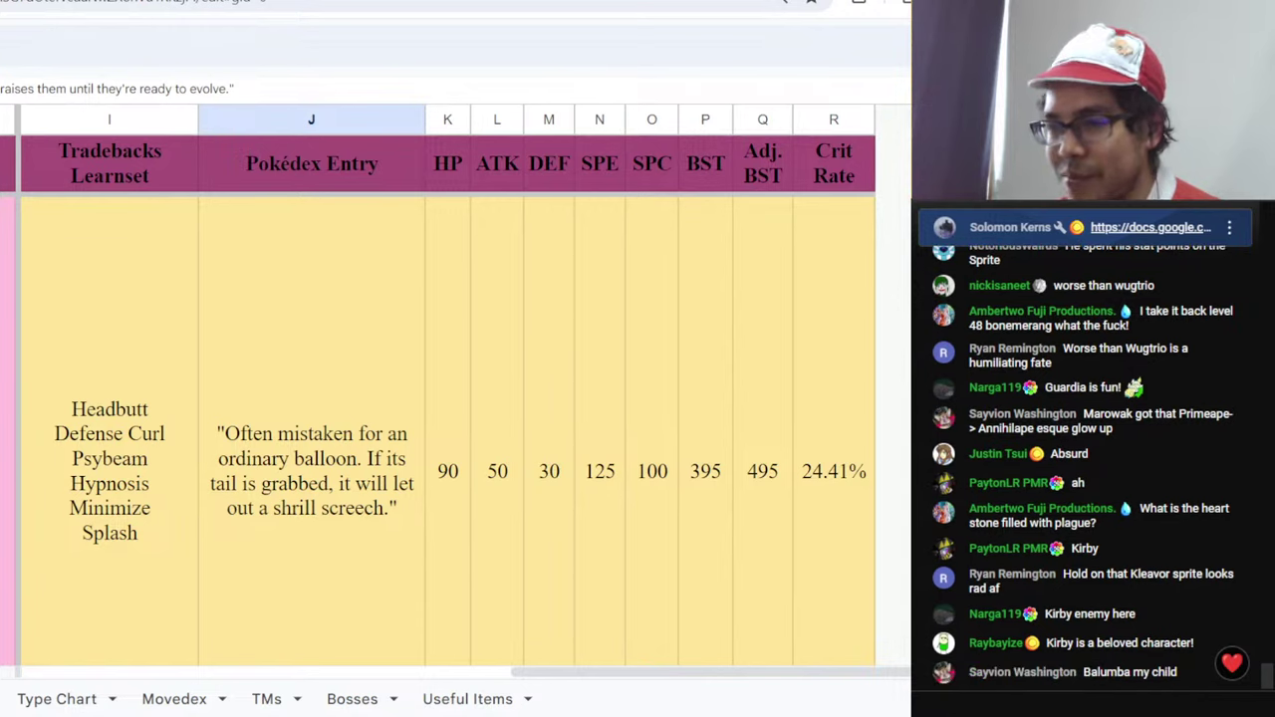
pyautogui.click(535, 397)
pyautogui.press('Left')
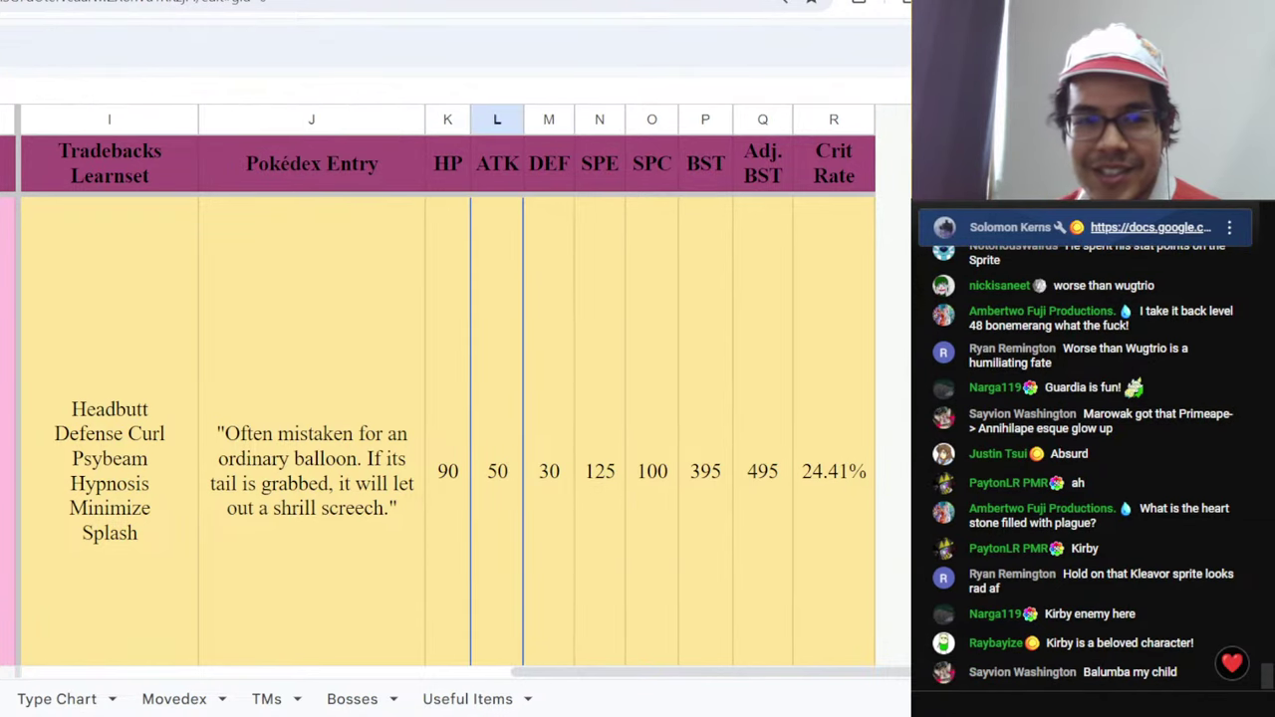
pyautogui.press('Left')
pyautogui.press('Left')
pyautogui.press('Left')
pyautogui.press('Left')
pyautogui.click(580, 376)
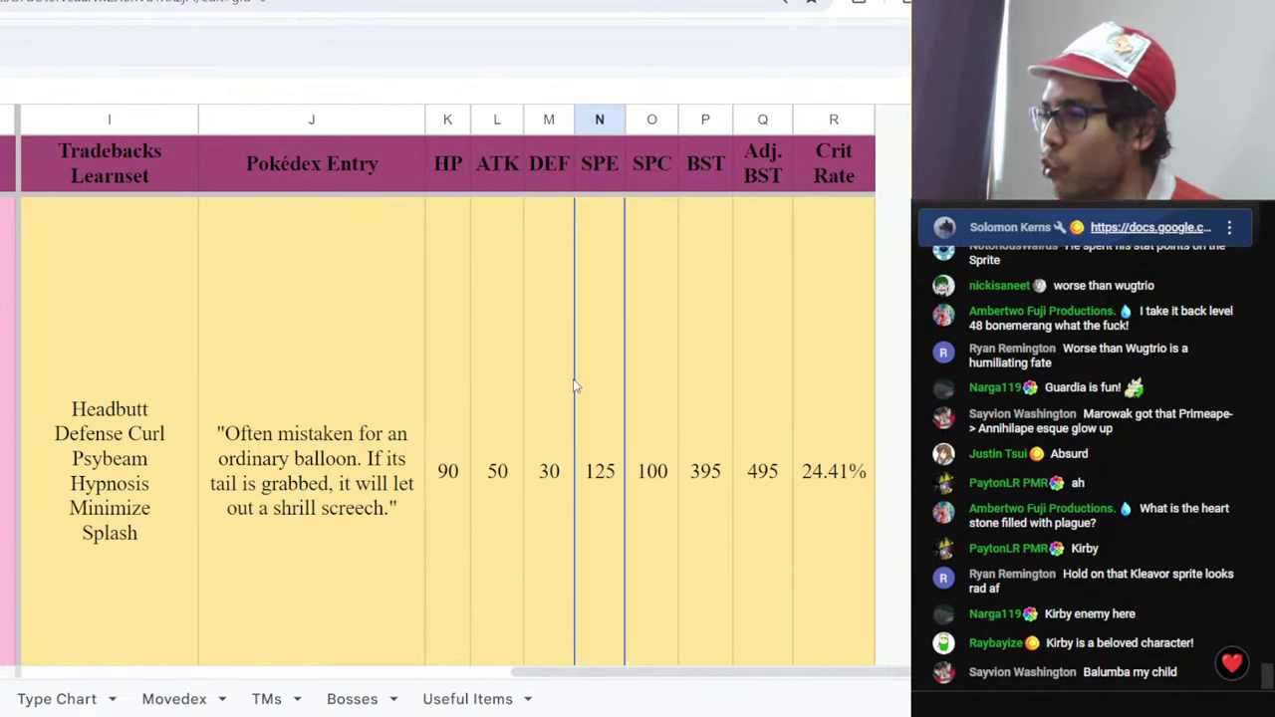
pyautogui.click(468, 447)
pyautogui.click(488, 486)
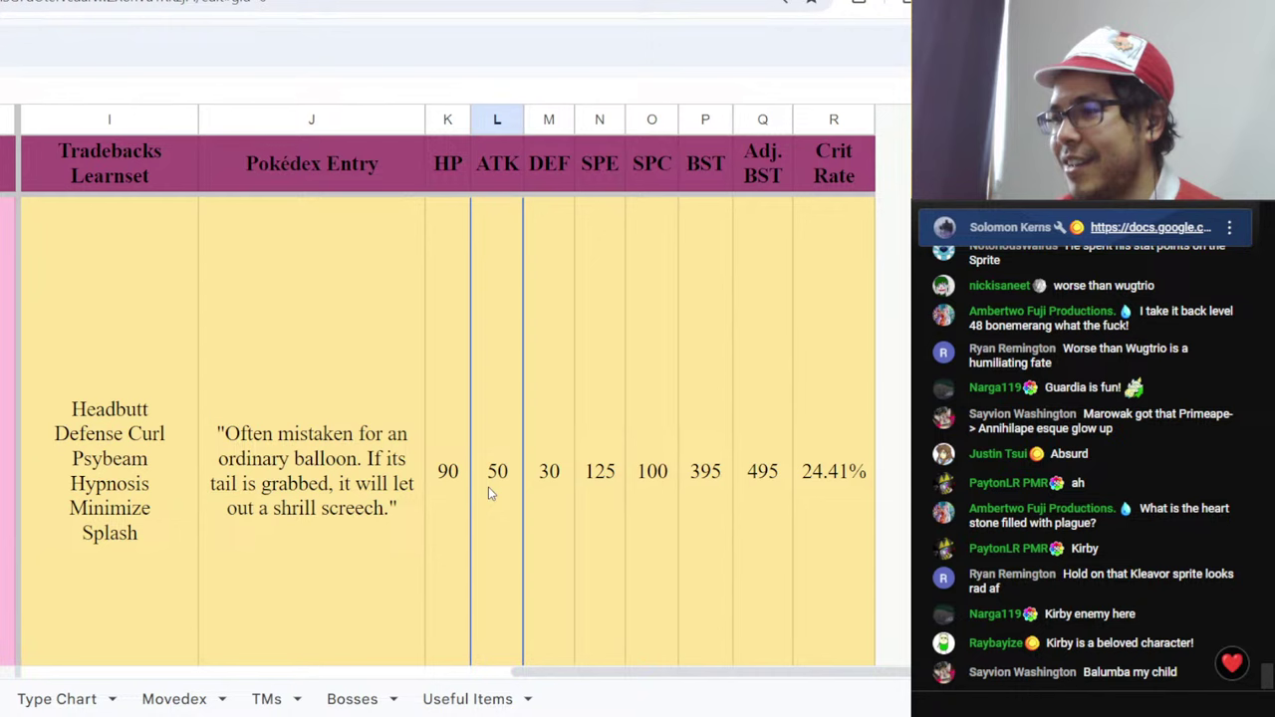
pyautogui.click(589, 489)
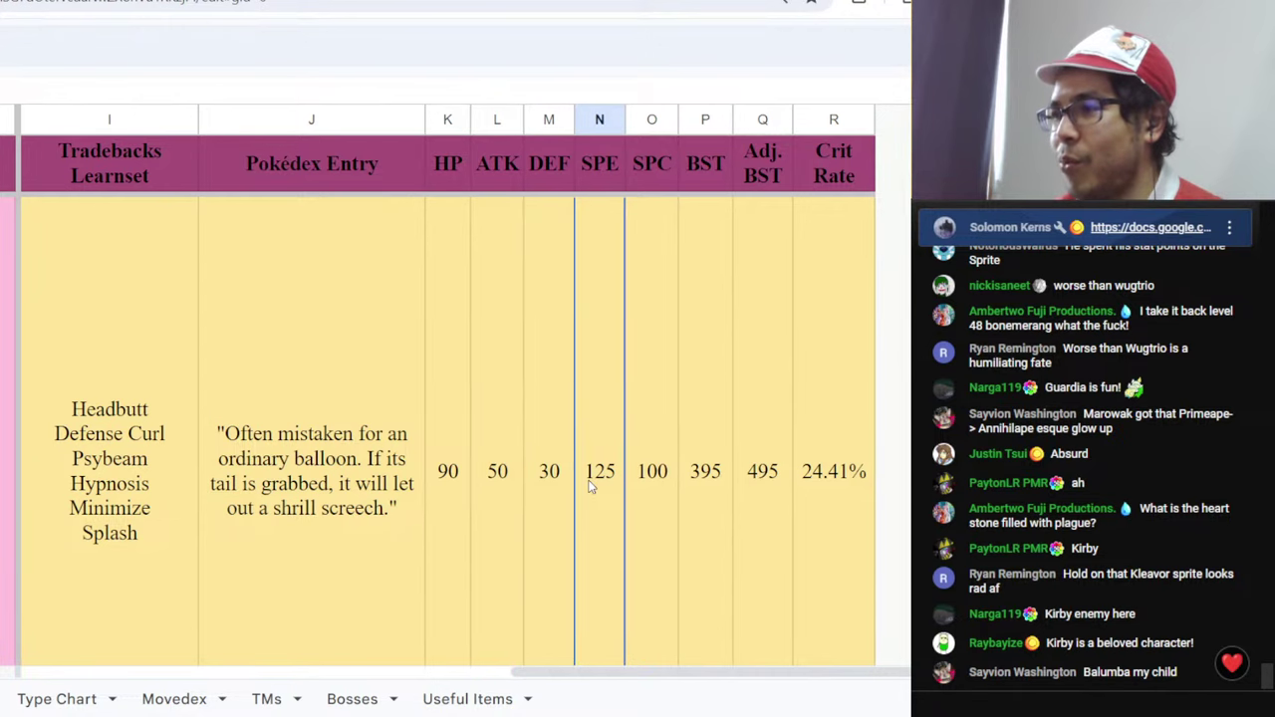
pyautogui.click(648, 516)
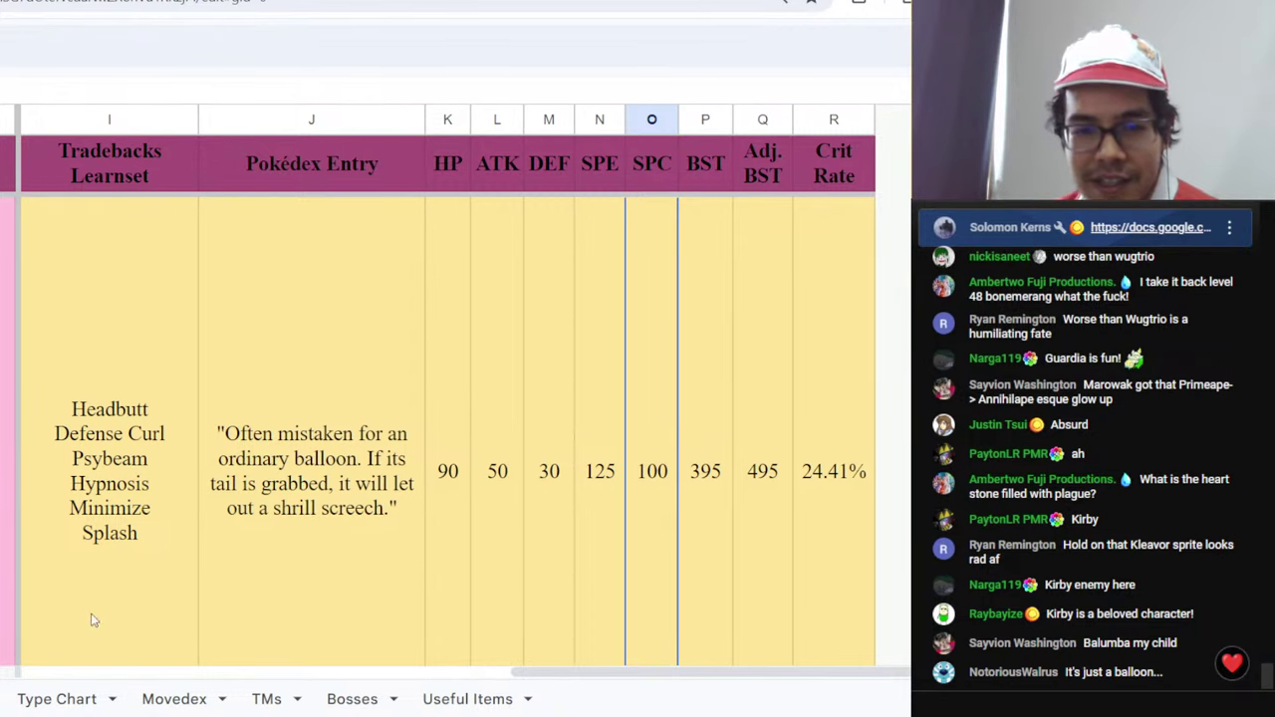
# - Examine the balloon Pokémon's typing, locations, level-up learnset, TM and HM learnset and tradebacks learnset
pyautogui.click(407, 674)
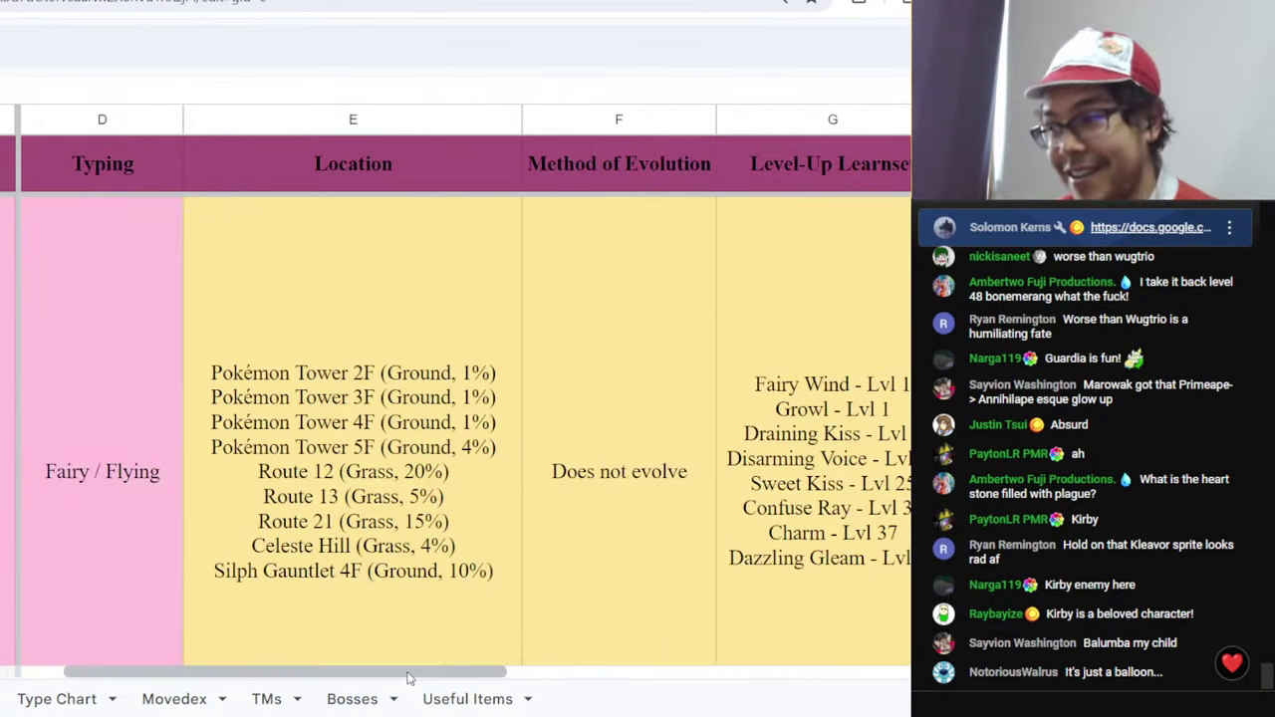
pyautogui.moveTo(407, 678); pyautogui.dragTo(368, 680)
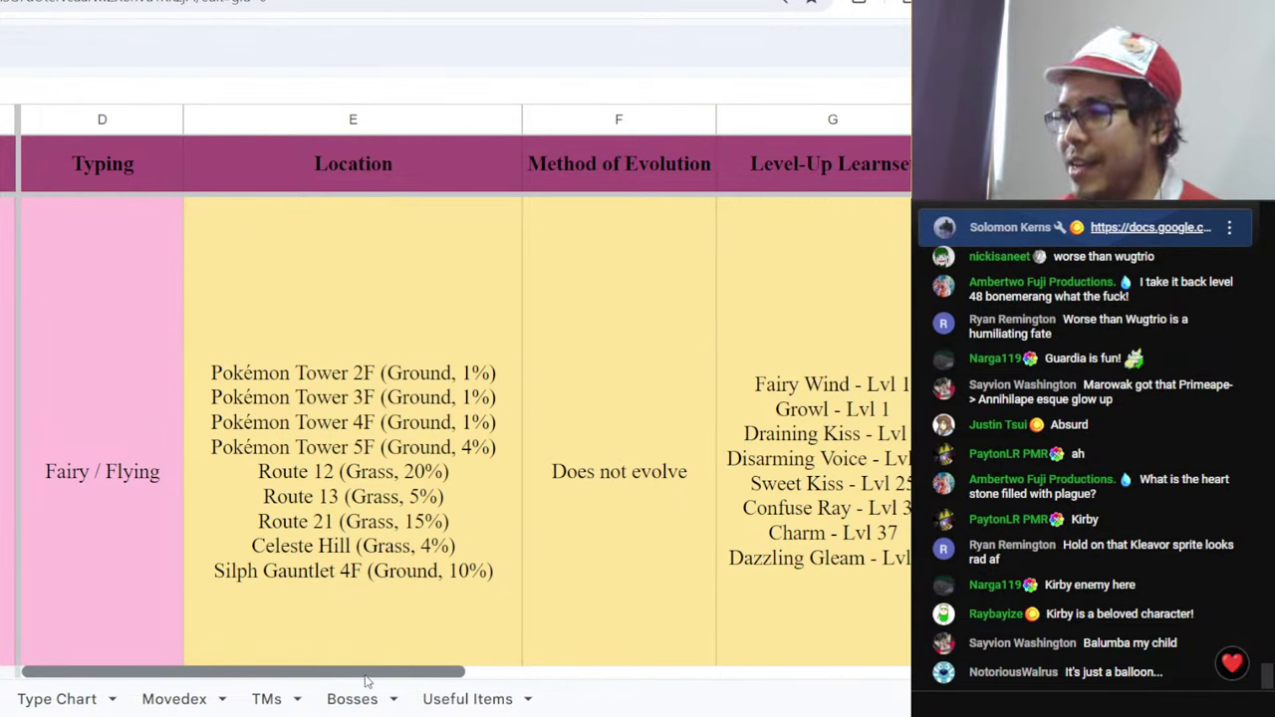
pyautogui.moveTo(365, 680); pyautogui.dragTo(472, 681)
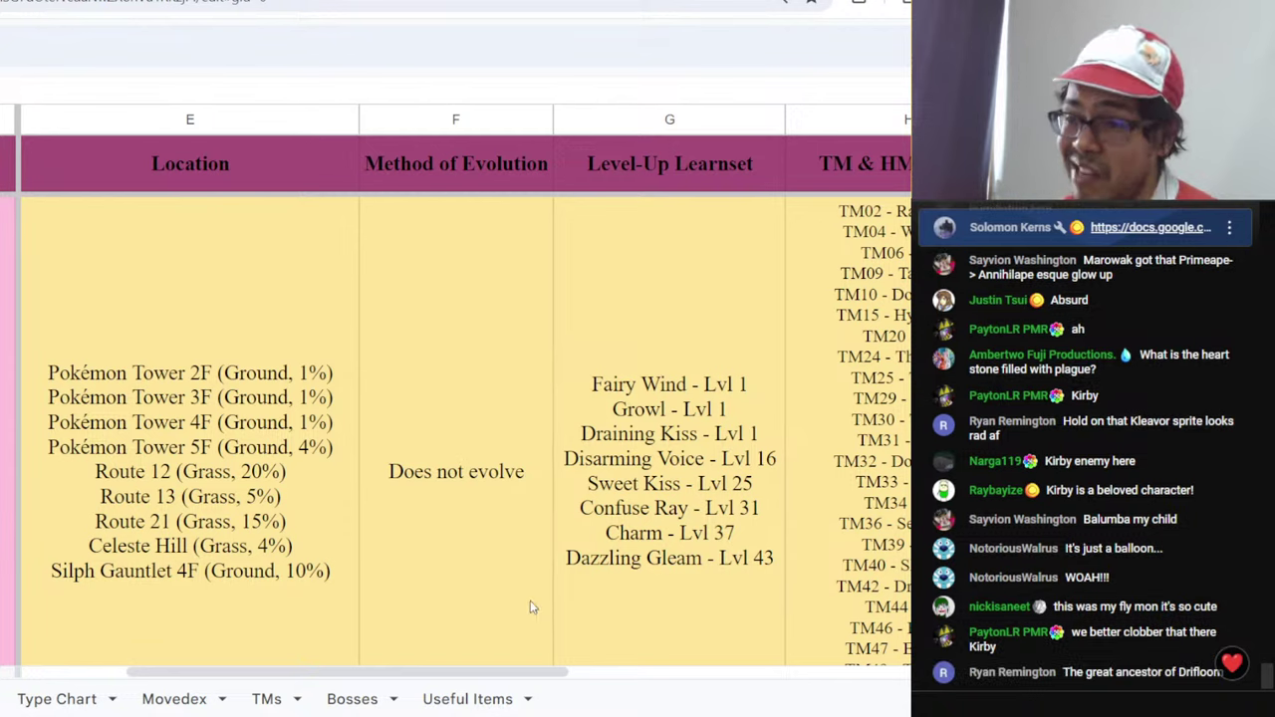
pyautogui.moveTo(372, 673); pyautogui.dragTo(506, 673)
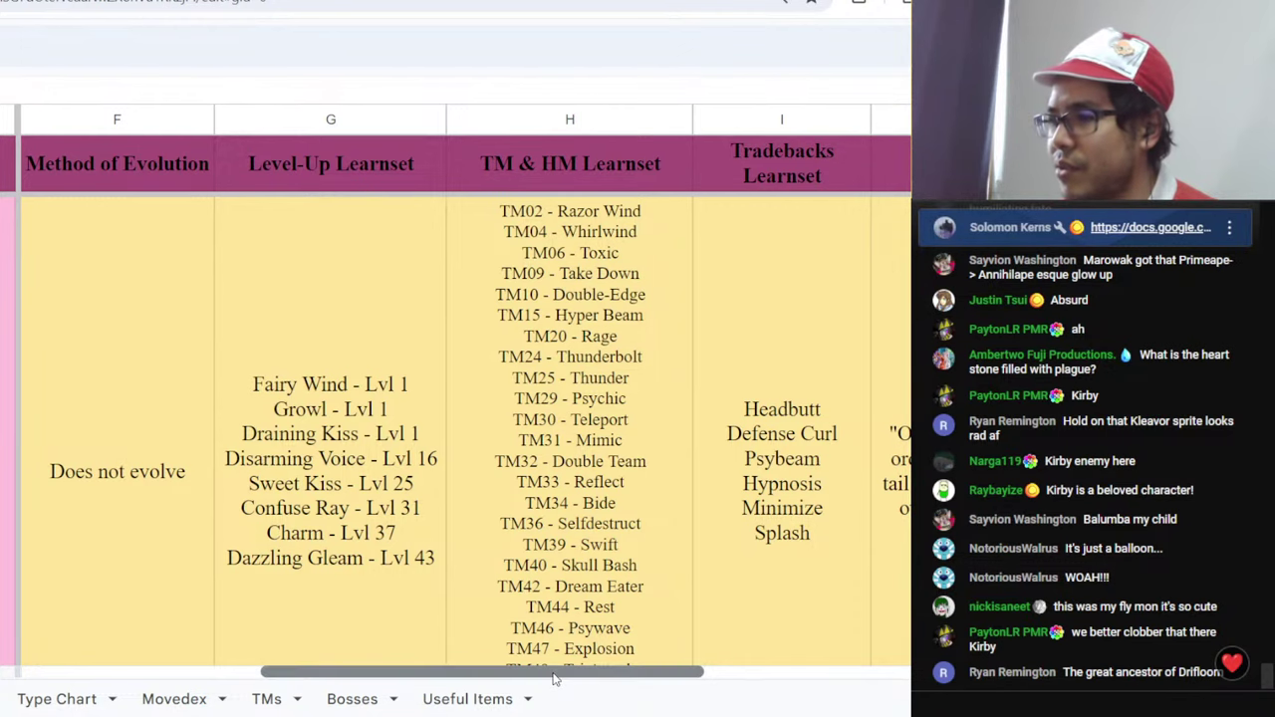
pyautogui.moveTo(554, 679); pyautogui.dragTo(810, 678)
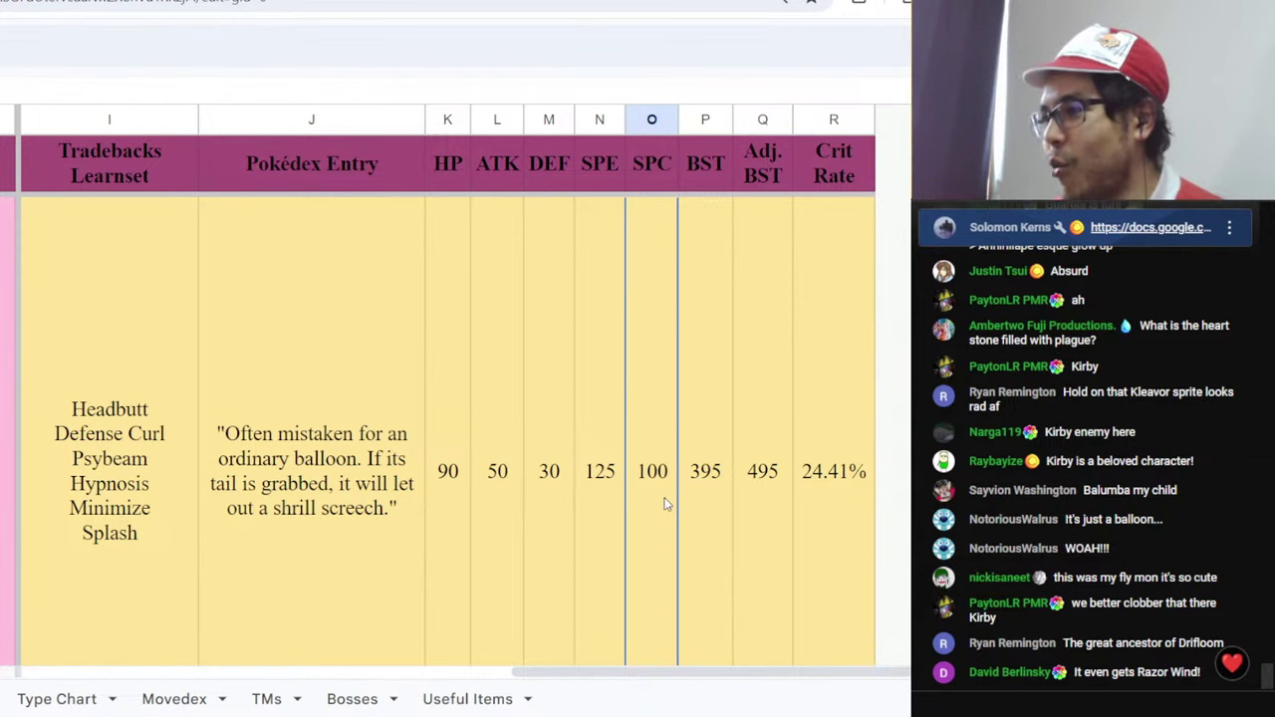
# - Compare the balloon Pokémon's SPE, Crit Rate and SPC values
pyautogui.click(606, 505)
pyautogui.click(812, 495)
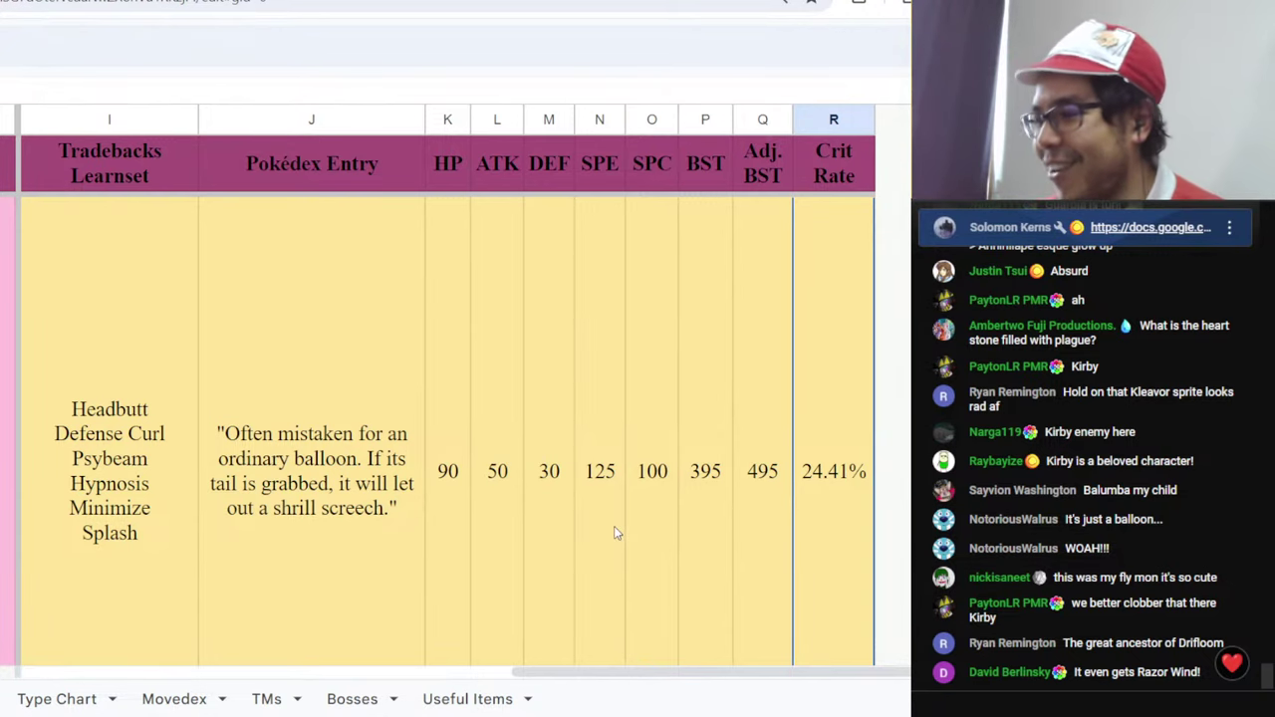
pyautogui.click(654, 508)
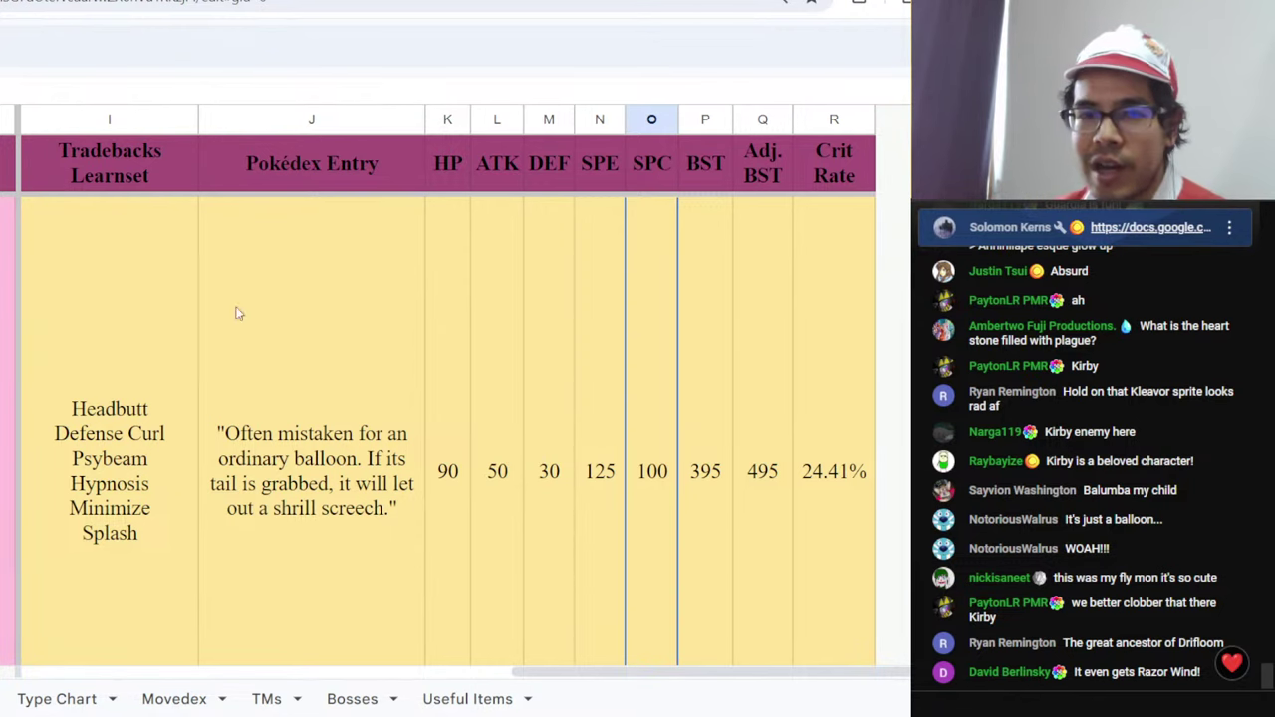
# - Switch to TierMaker and place Dodrio last in the A tier
pyautogui.click(493, 3)
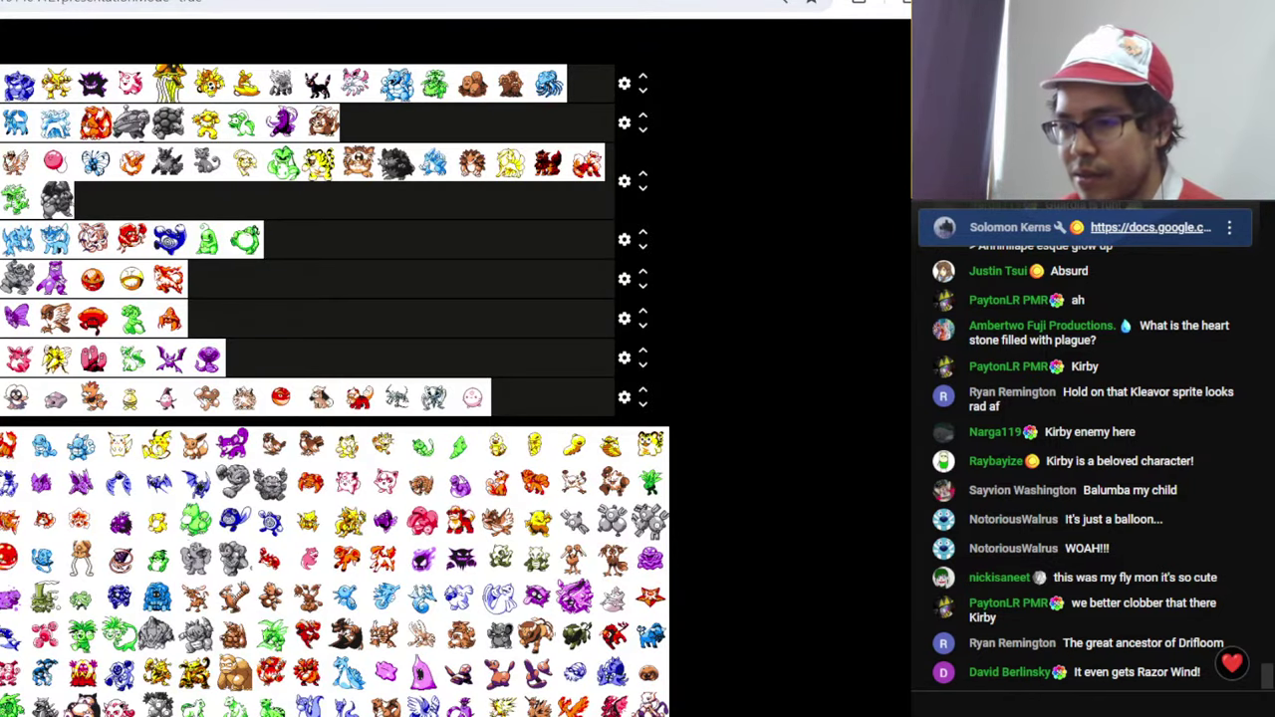
pyautogui.press('F11')
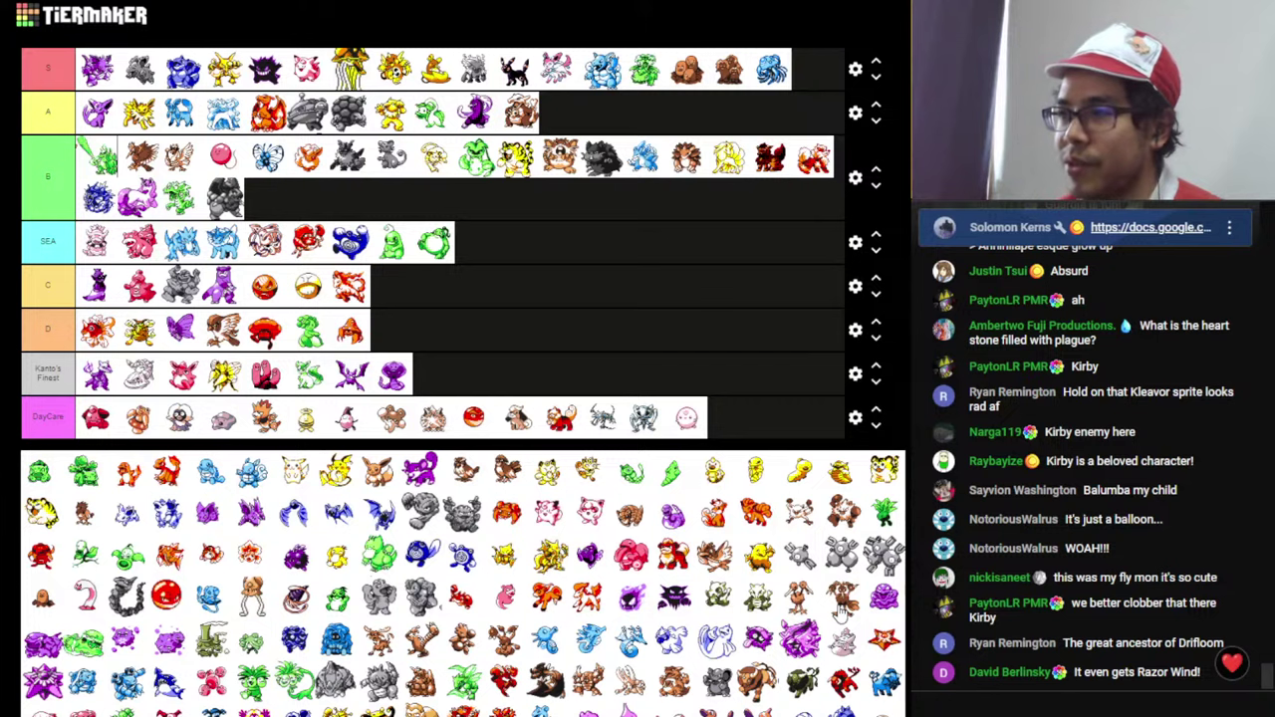
pyautogui.moveTo(840, 614); pyautogui.dragTo(619, 107)
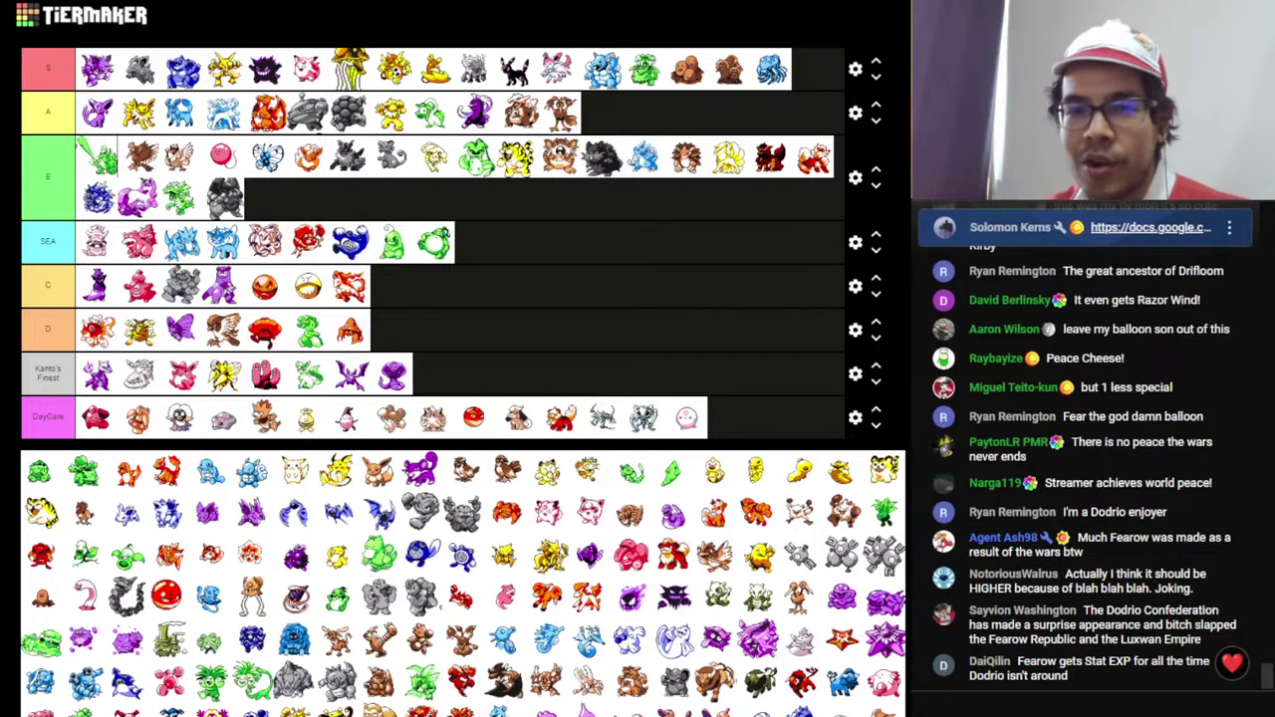
# - Switch to the Pokédex spreadsheet and review Dodrio's Pokédex entry and base stats, checking its ATK, DEF and SPC
pyautogui.hotkey('alt', 'Tab')
pyautogui.scroll(-5, 598, 515)
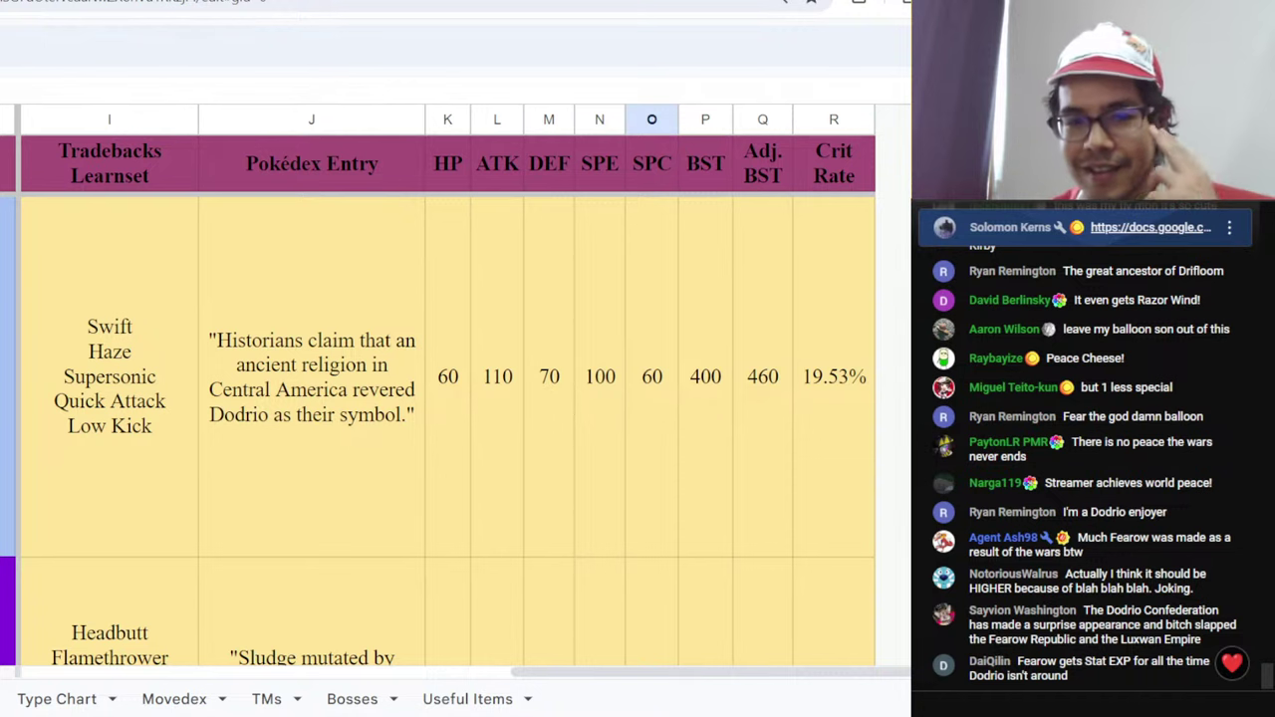
pyautogui.press('Left')
pyautogui.press('Left')
pyautogui.press('Left')
pyautogui.press('Left')
pyautogui.click(291, 426)
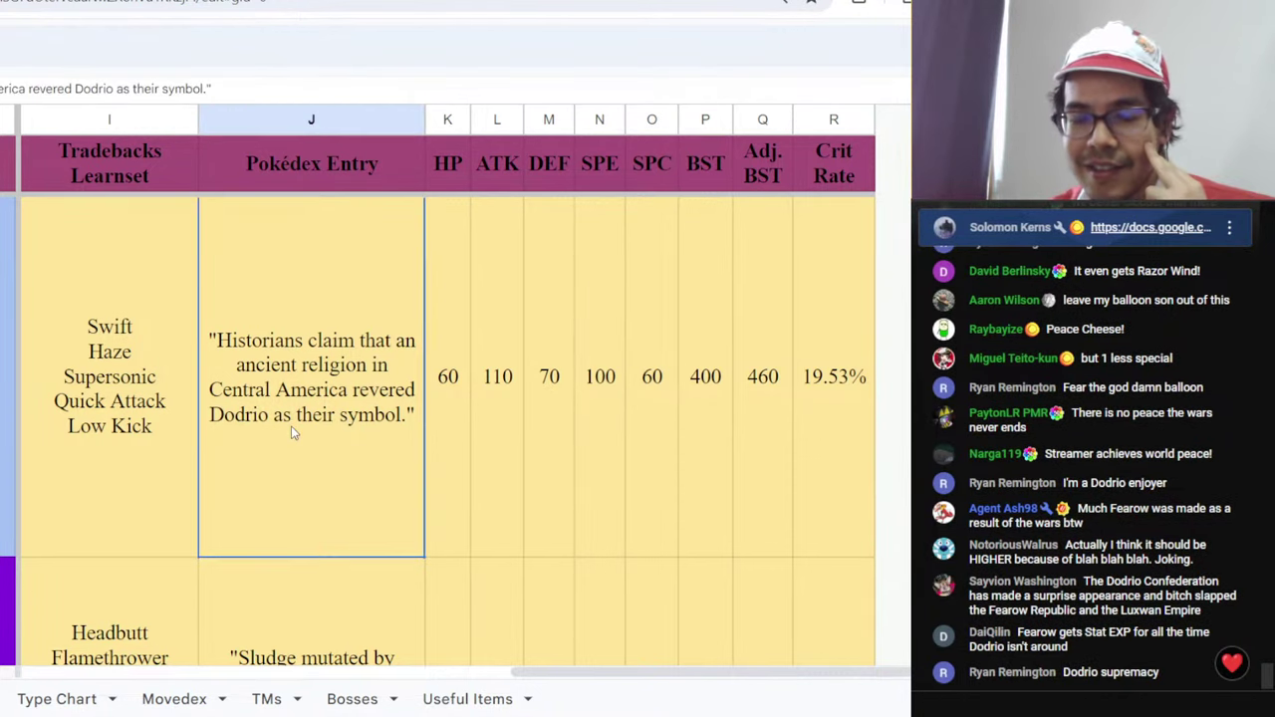
pyautogui.click(512, 459)
pyautogui.click(573, 454)
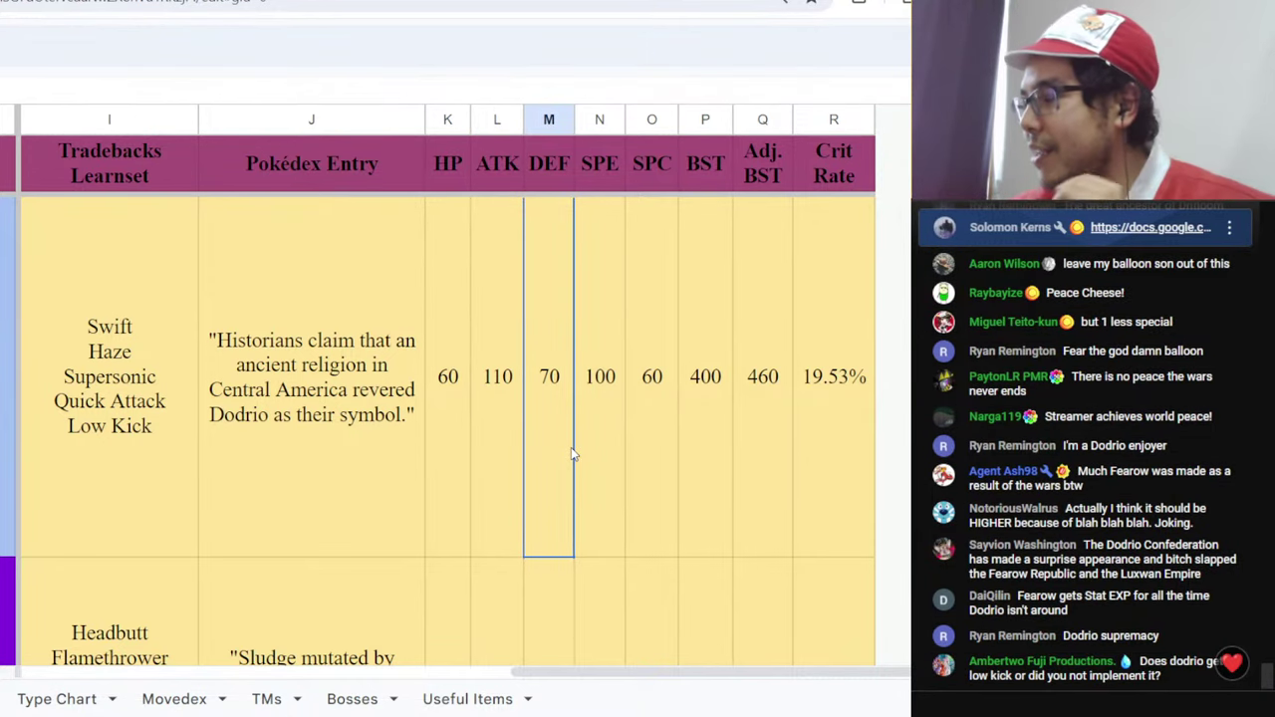
pyautogui.click(629, 454)
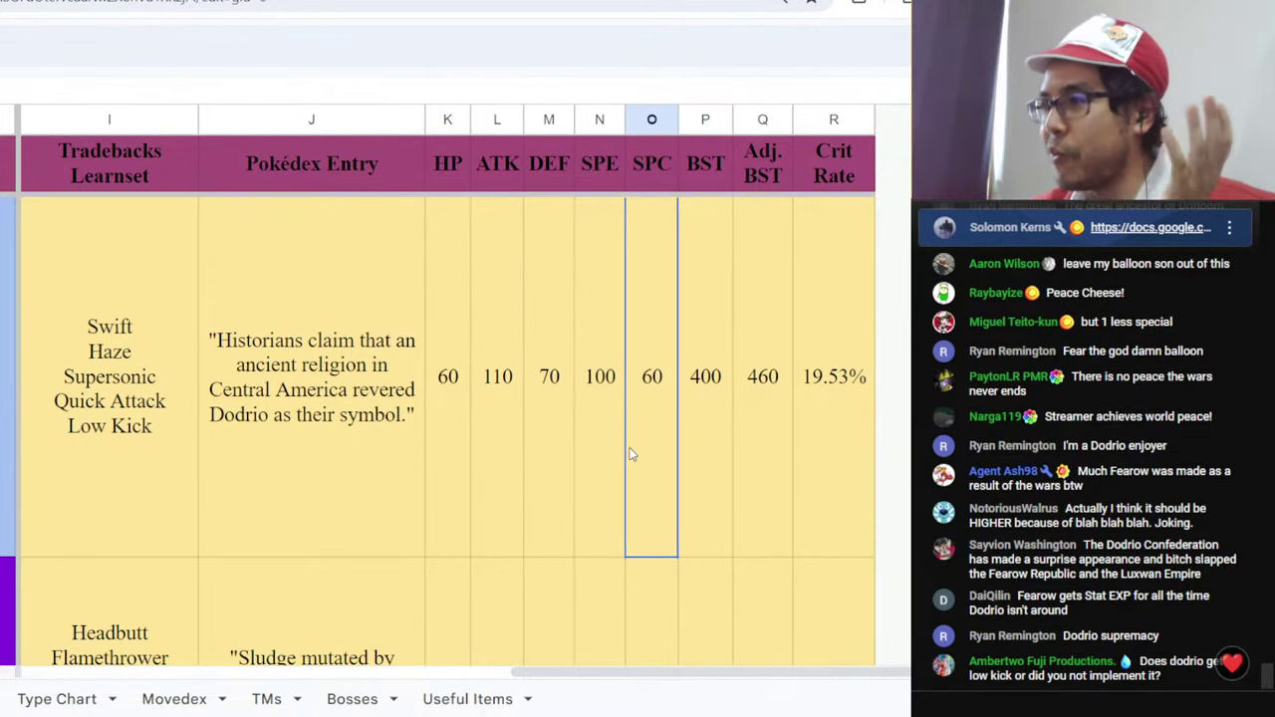
pyautogui.click(486, 451)
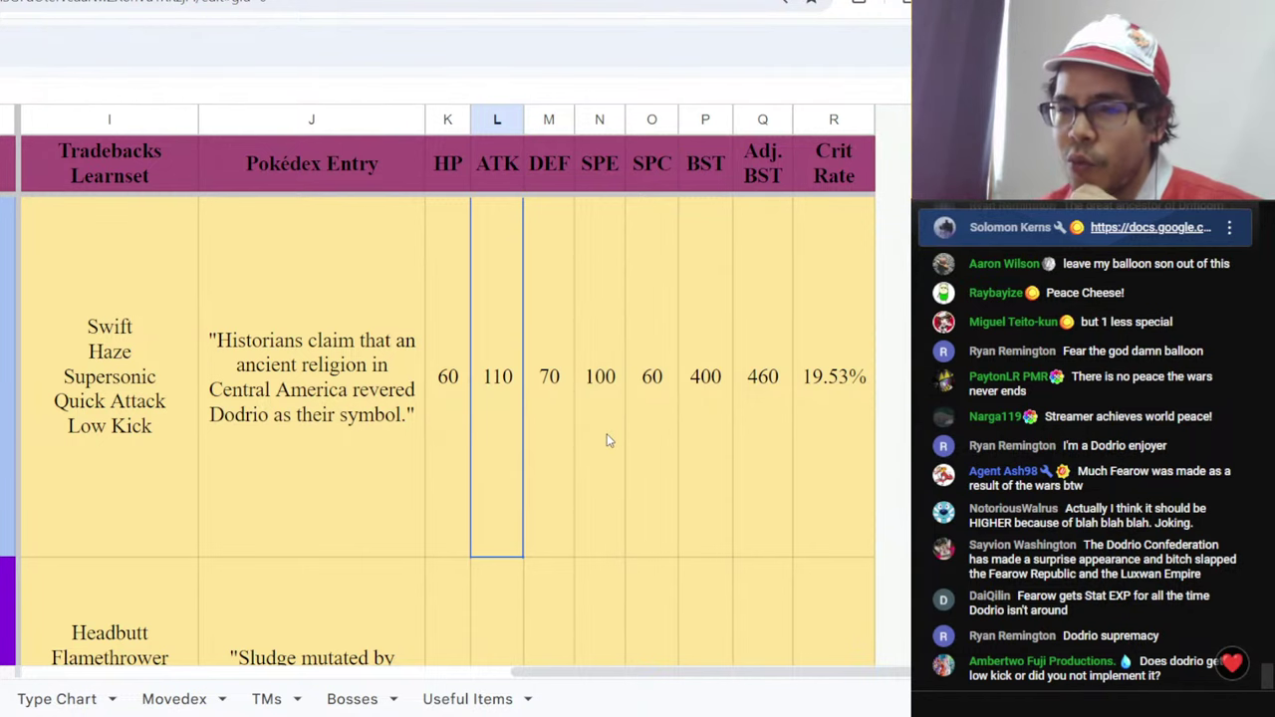
pyautogui.click(643, 463)
# - Search the sheet for "fearow" and review Fearow's base stats, checking its DEF, ATK and SPE
pyautogui.hotkey('ctrl', 'f')
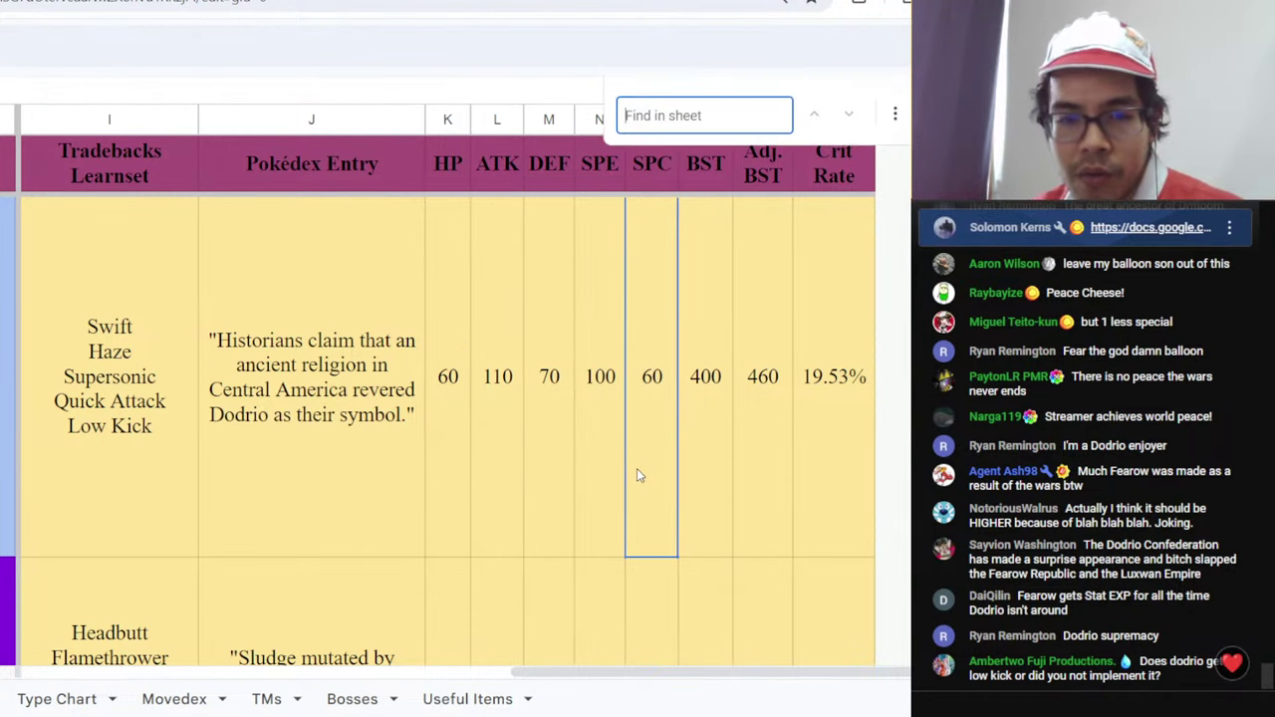
pyautogui.write('fearow')
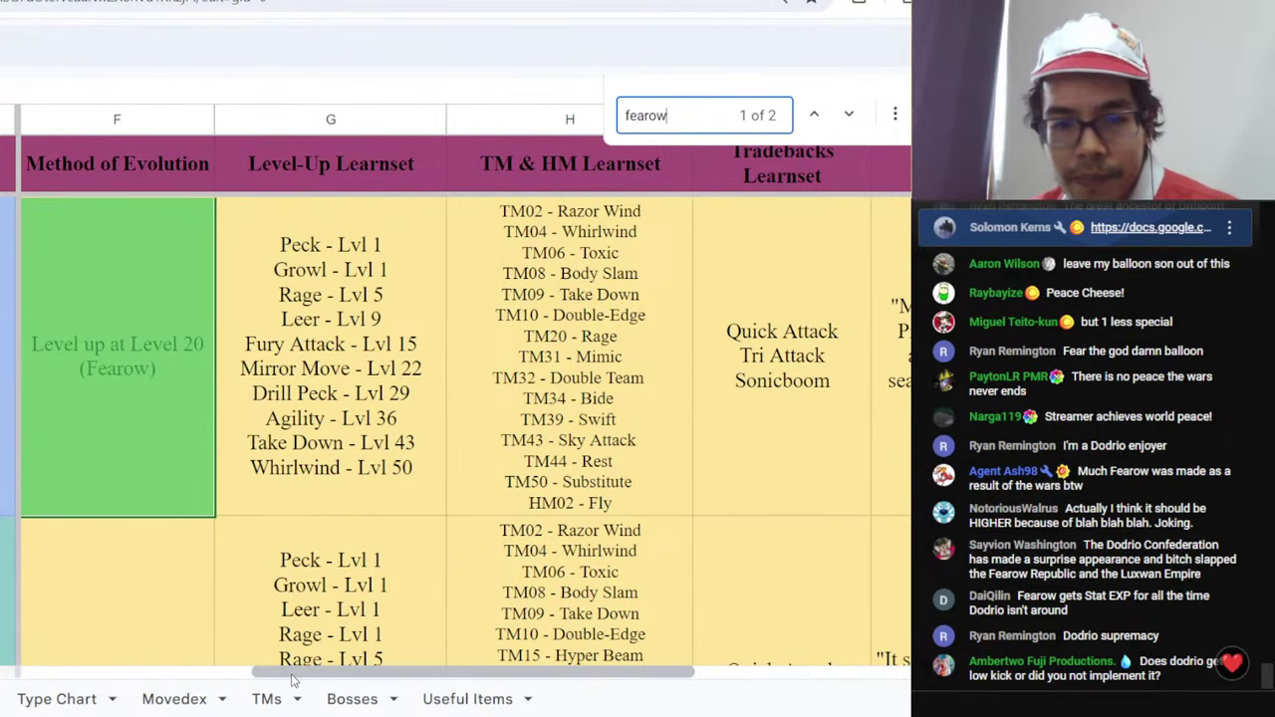
pyautogui.moveTo(288, 671); pyautogui.dragTo(533, 671)
pyautogui.scroll(-3, 531, 465)
pyautogui.click(529, 463)
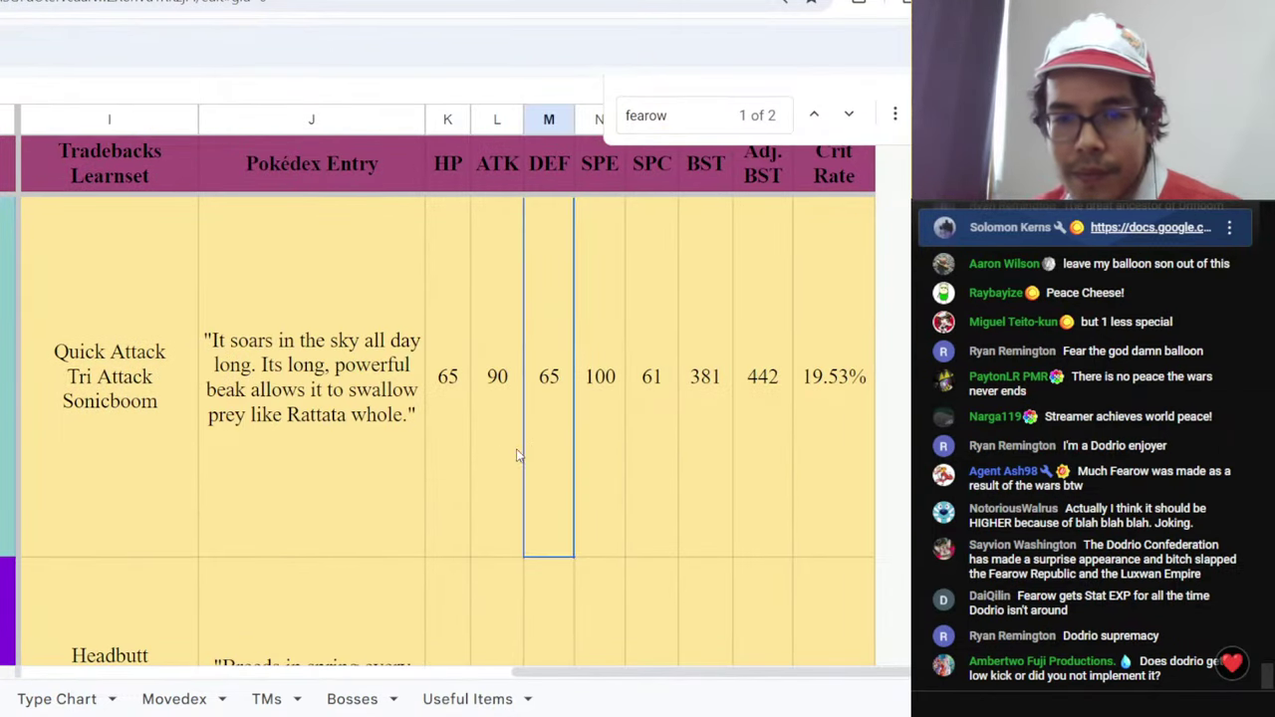
pyautogui.click(495, 457)
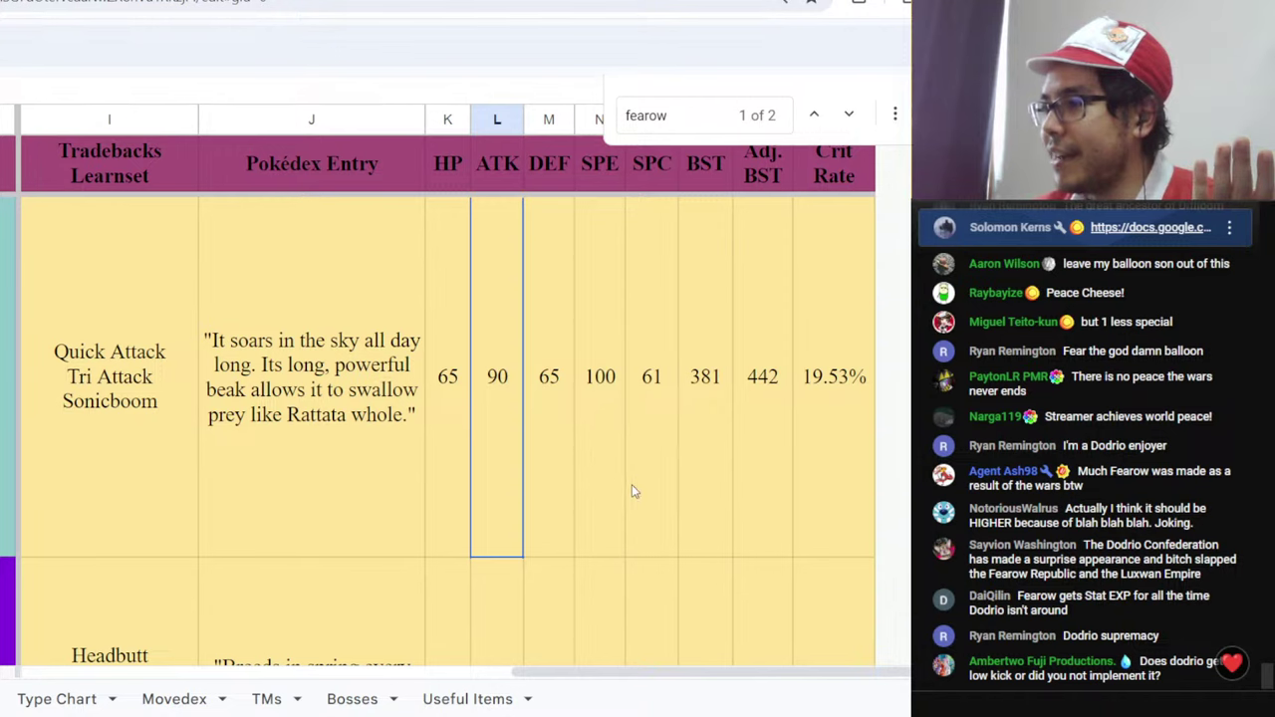
pyautogui.click(600, 510)
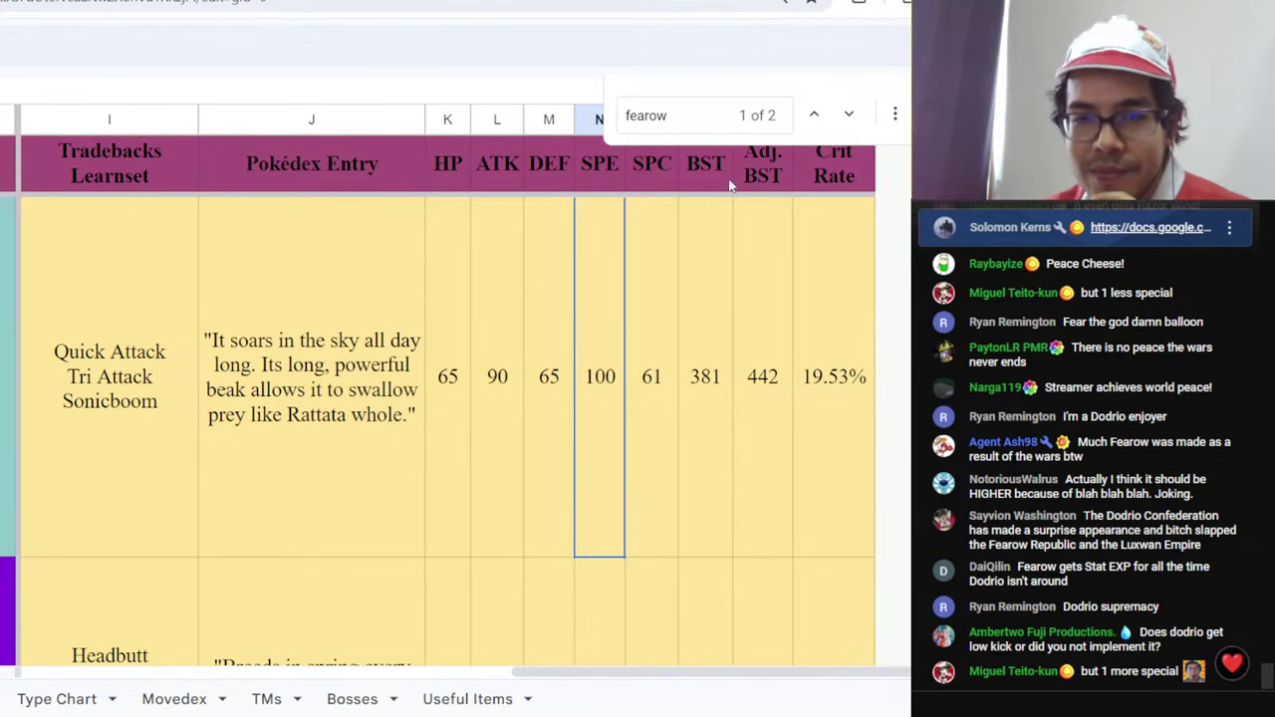
# - Search the sheet for "dodri" and review Dodrio's learnsets, Pokédex entry and base stats
pyautogui.scroll(-3, 561, 456)
pyautogui.scroll(-1, 561, 461)
pyautogui.hotkey('ctrl', 'f')
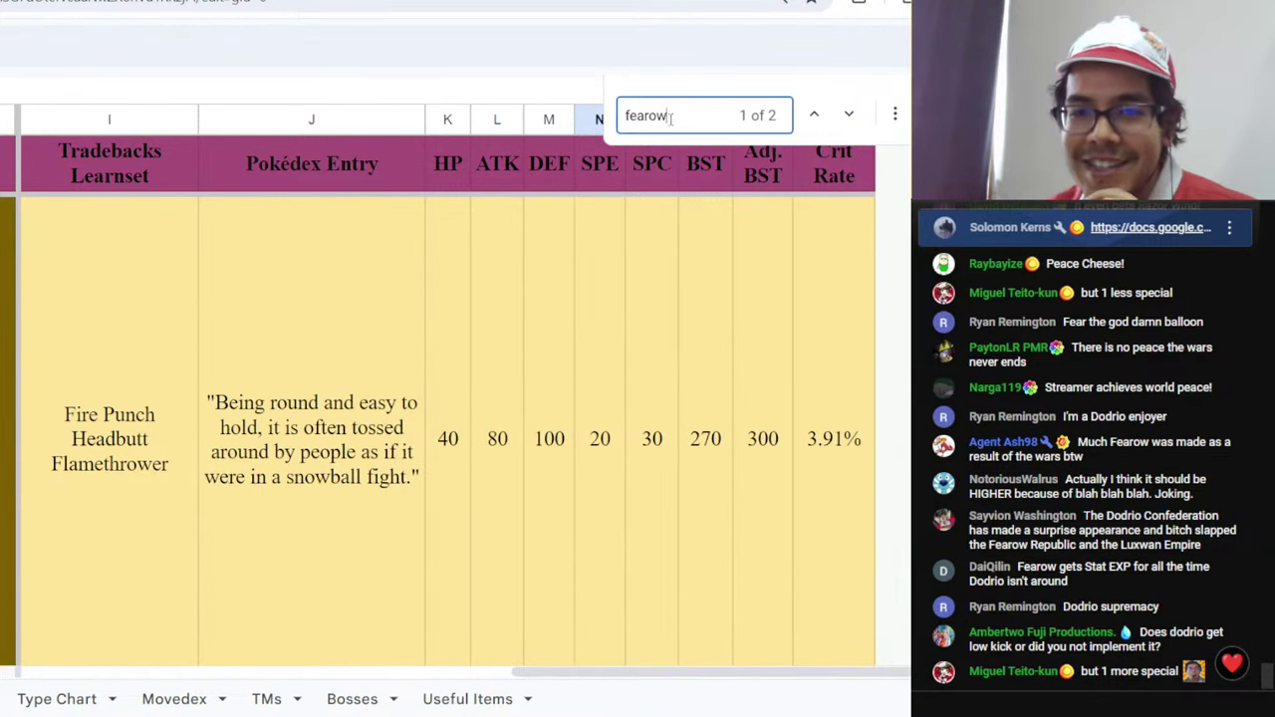
pyautogui.write('dodri')
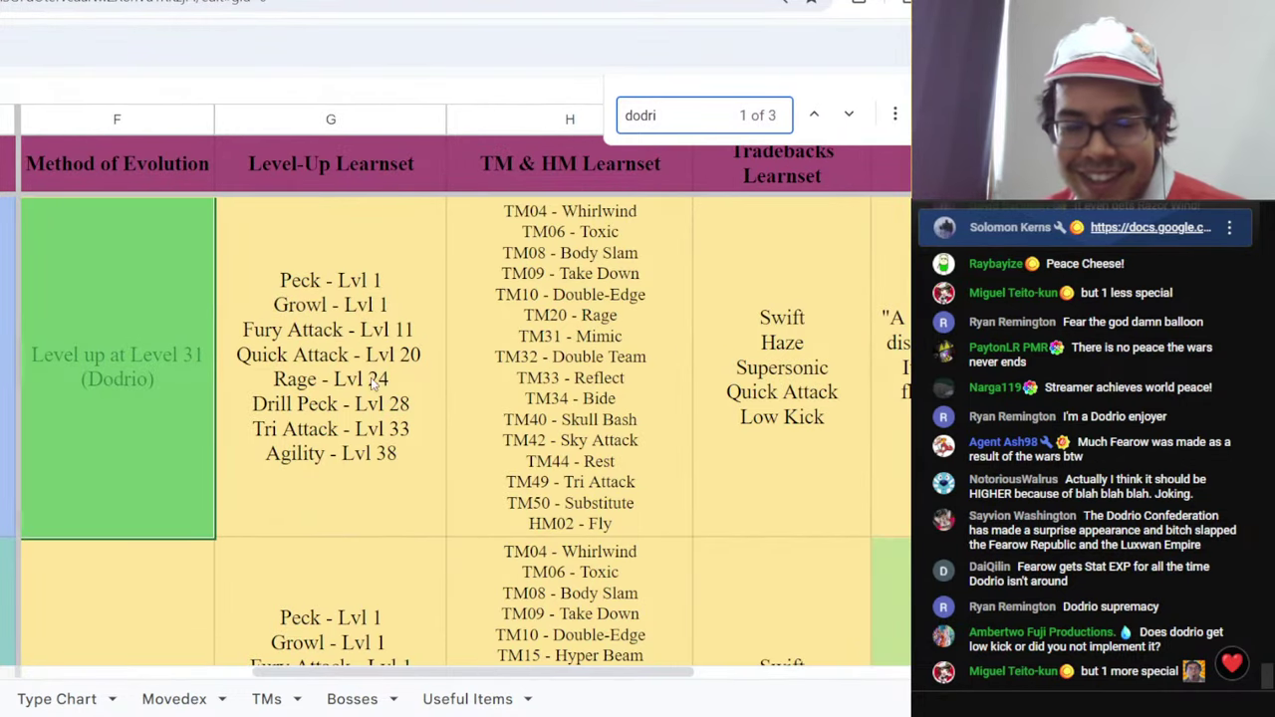
pyautogui.scroll(-1, 344, 410)
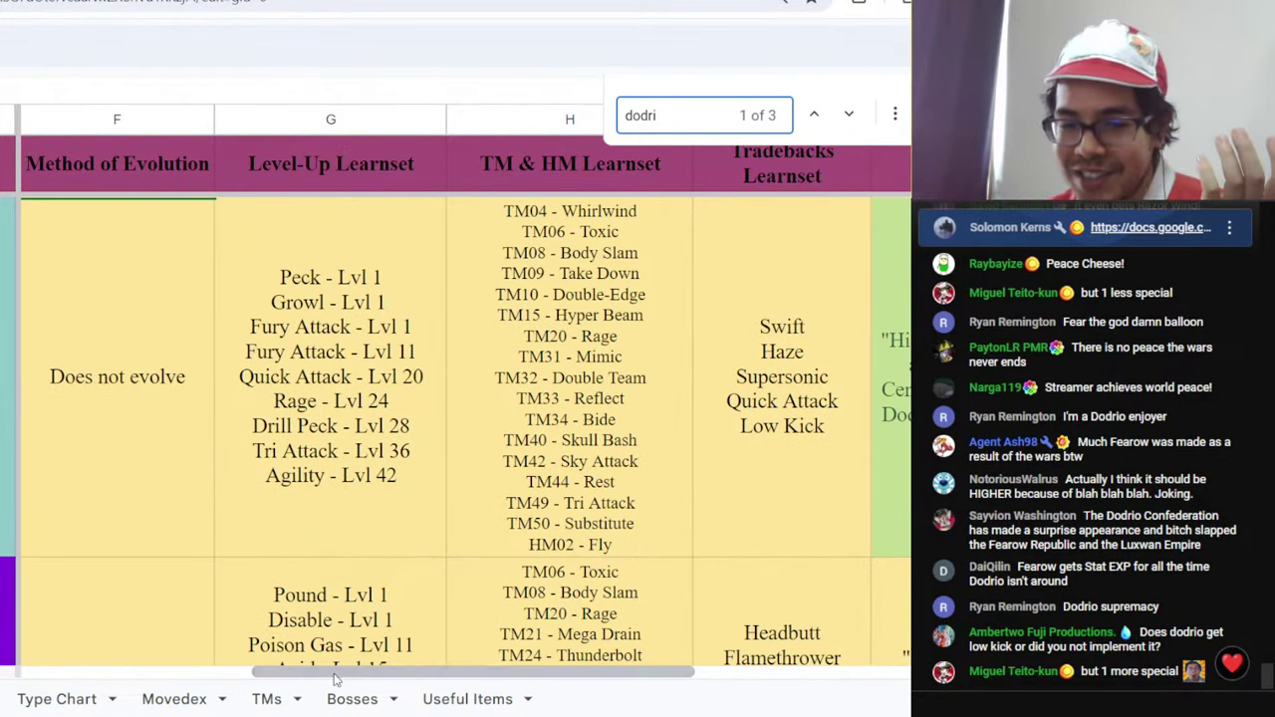
pyautogui.moveTo(339, 673); pyautogui.dragTo(596, 632)
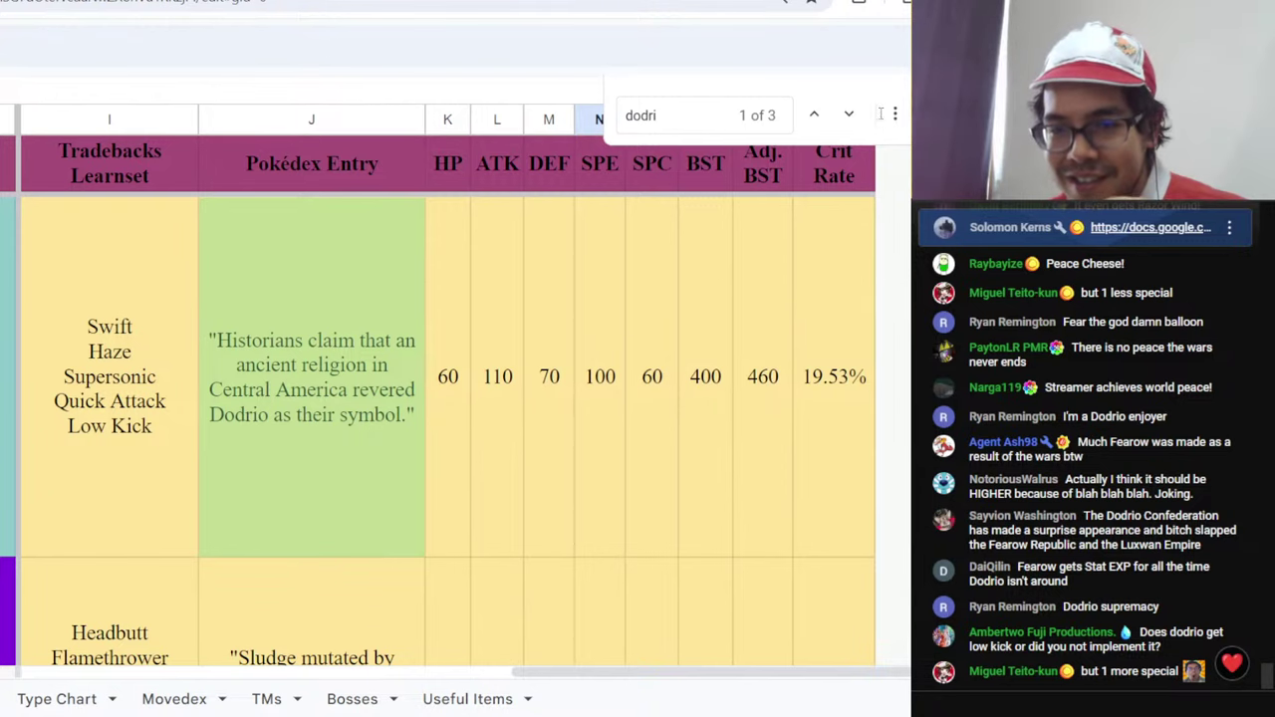
pyautogui.press('Escape')
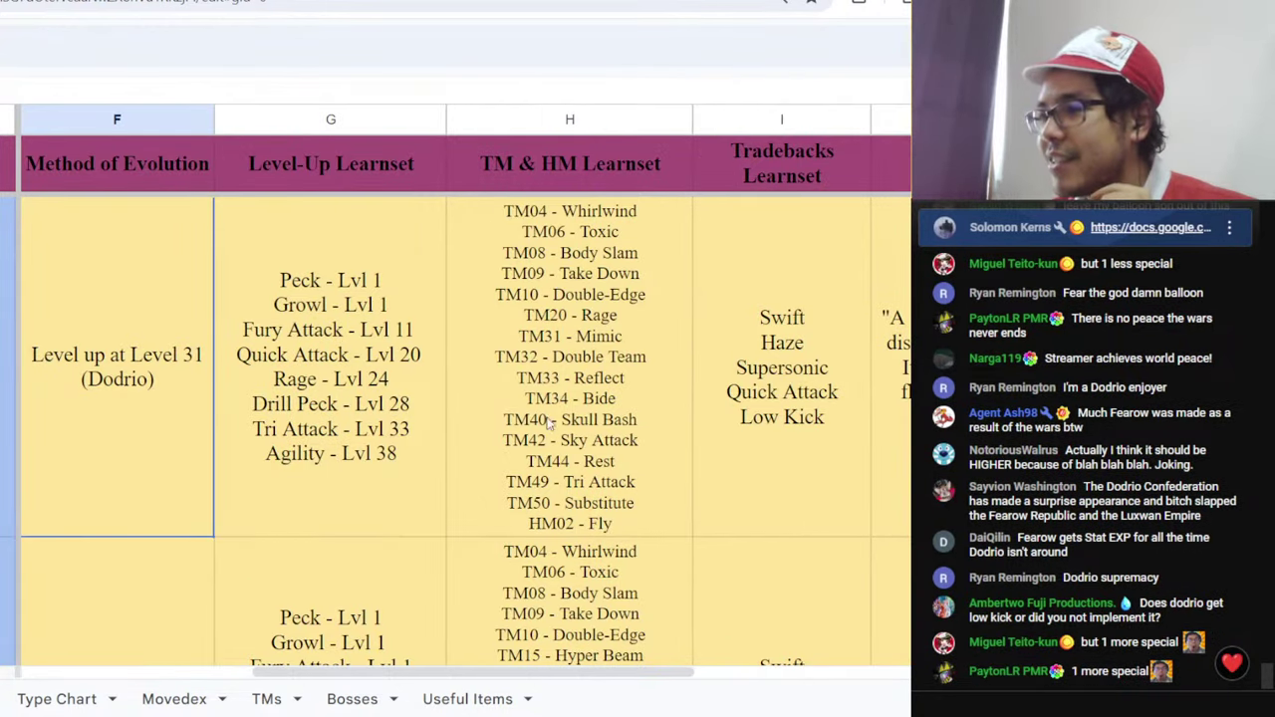
# - Open the Useful Items sheet briefly, return to the Pokédex sheet and check Dodrio's SPC
pyautogui.click(464, 698)
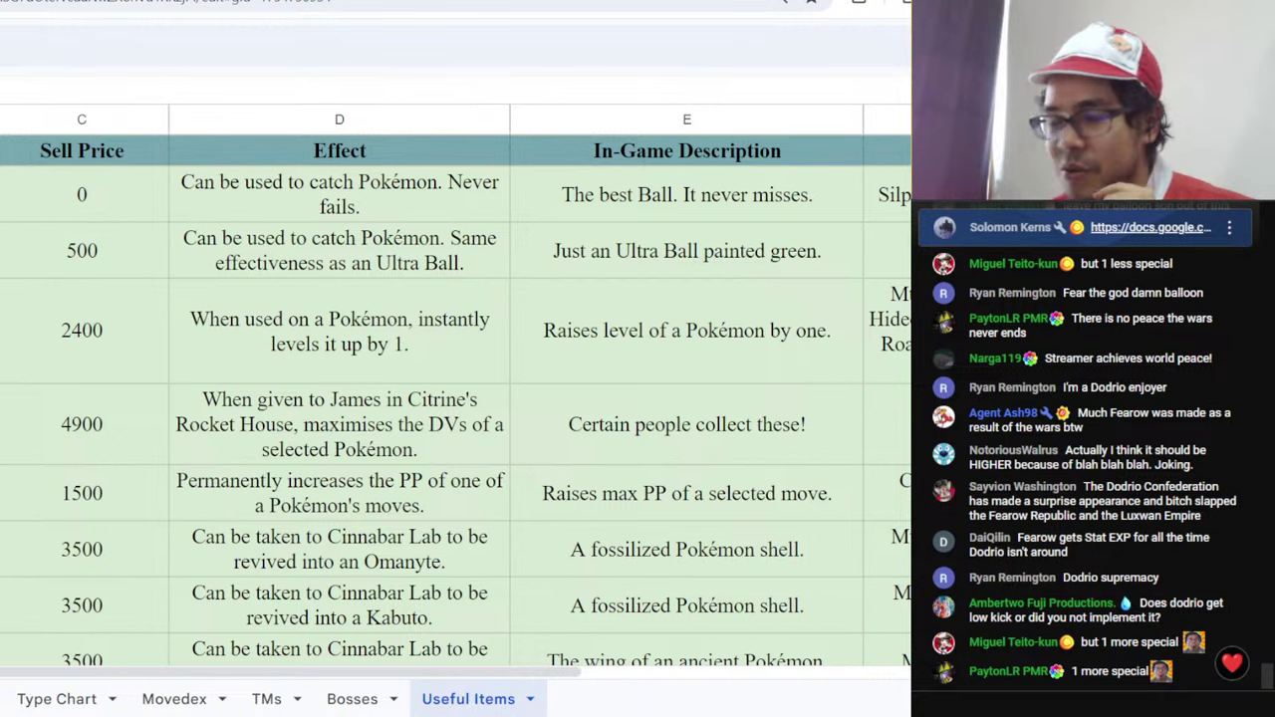
pyautogui.hotkey('ctrl', 'shift', 'pageup')
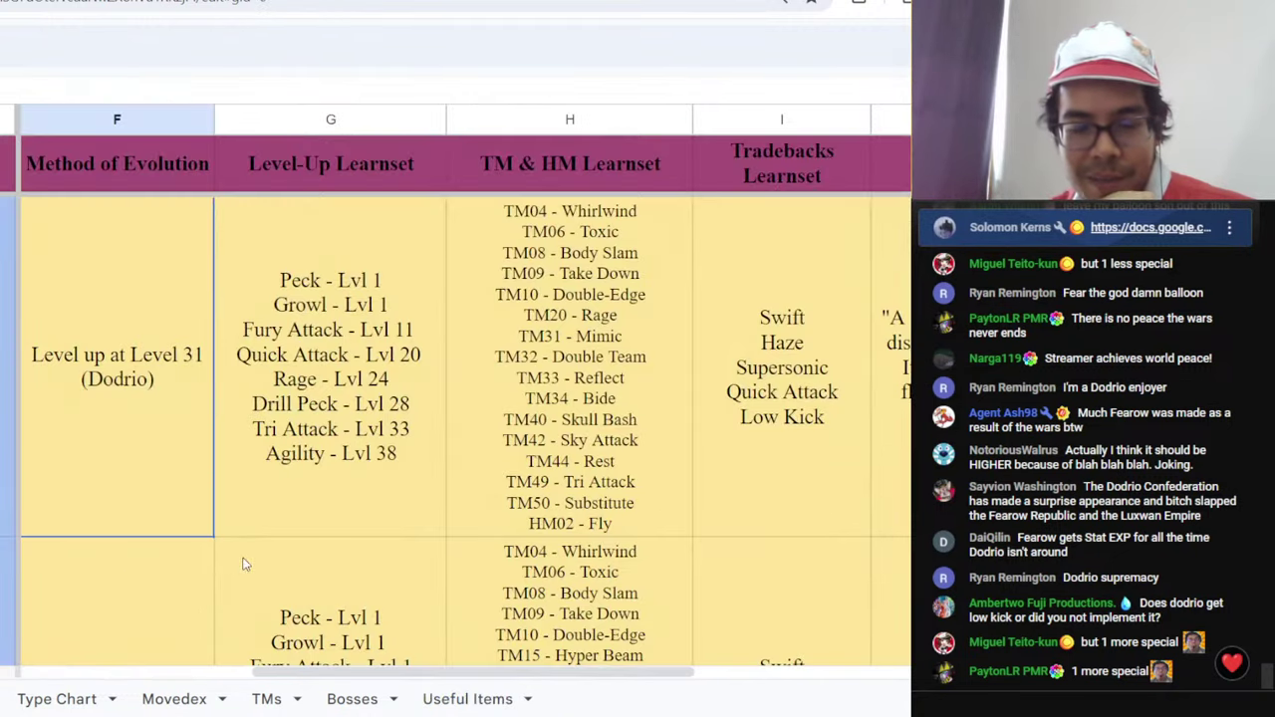
pyautogui.scroll(-1, 294, 573)
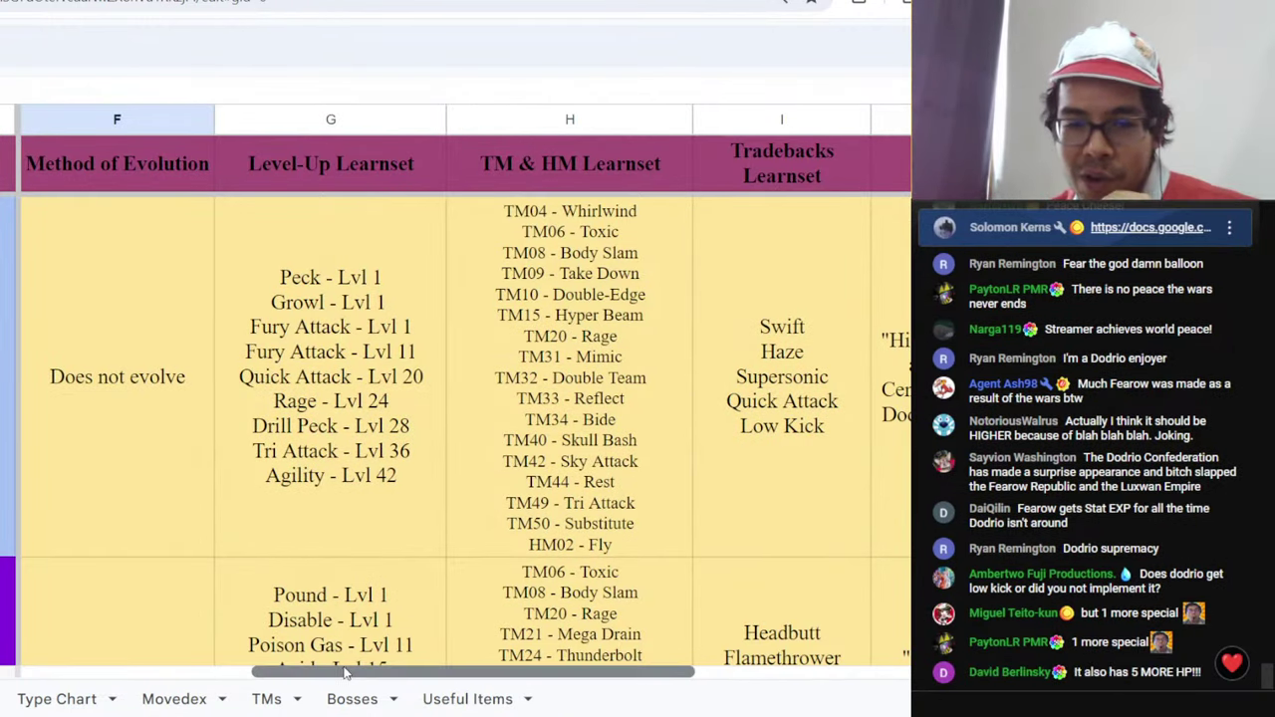
pyautogui.moveTo(321, 670); pyautogui.dragTo(674, 660)
pyautogui.click(637, 439)
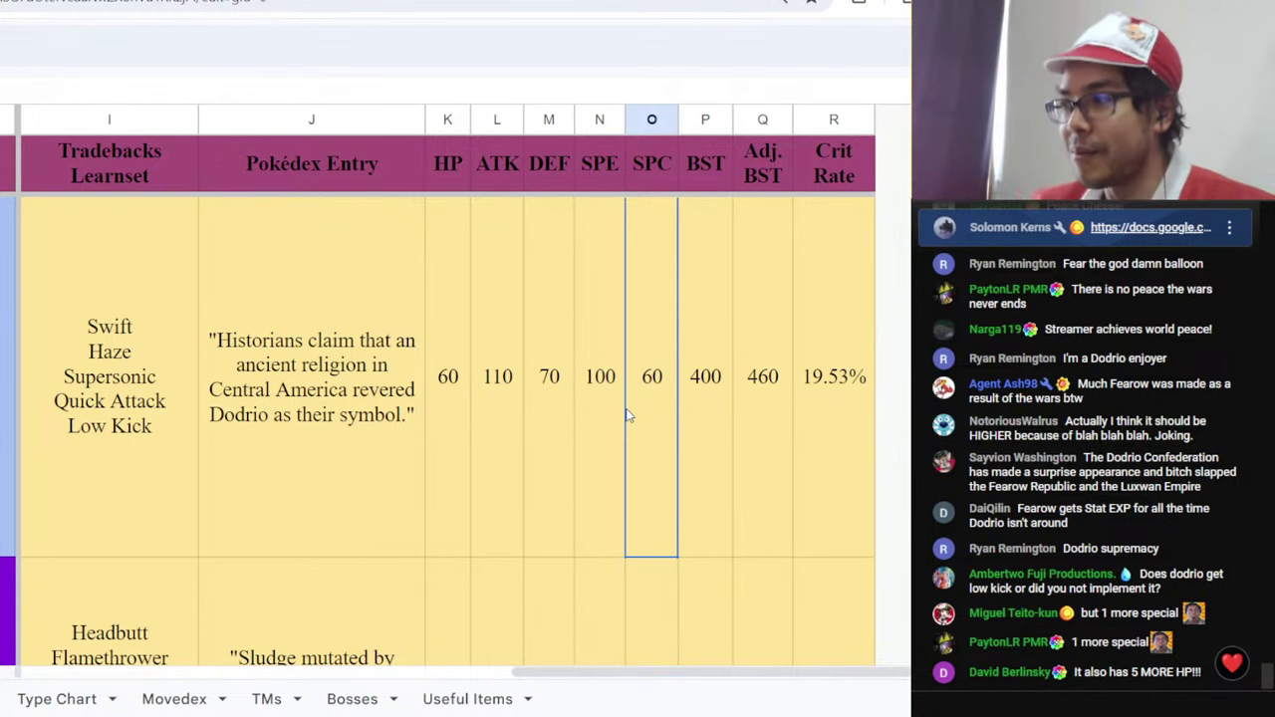
# - Switch to TierMaker and place Muk fourth in the Kanto's Finest tier, with Alolan Muk directly before it
pyautogui.click(522, 6)
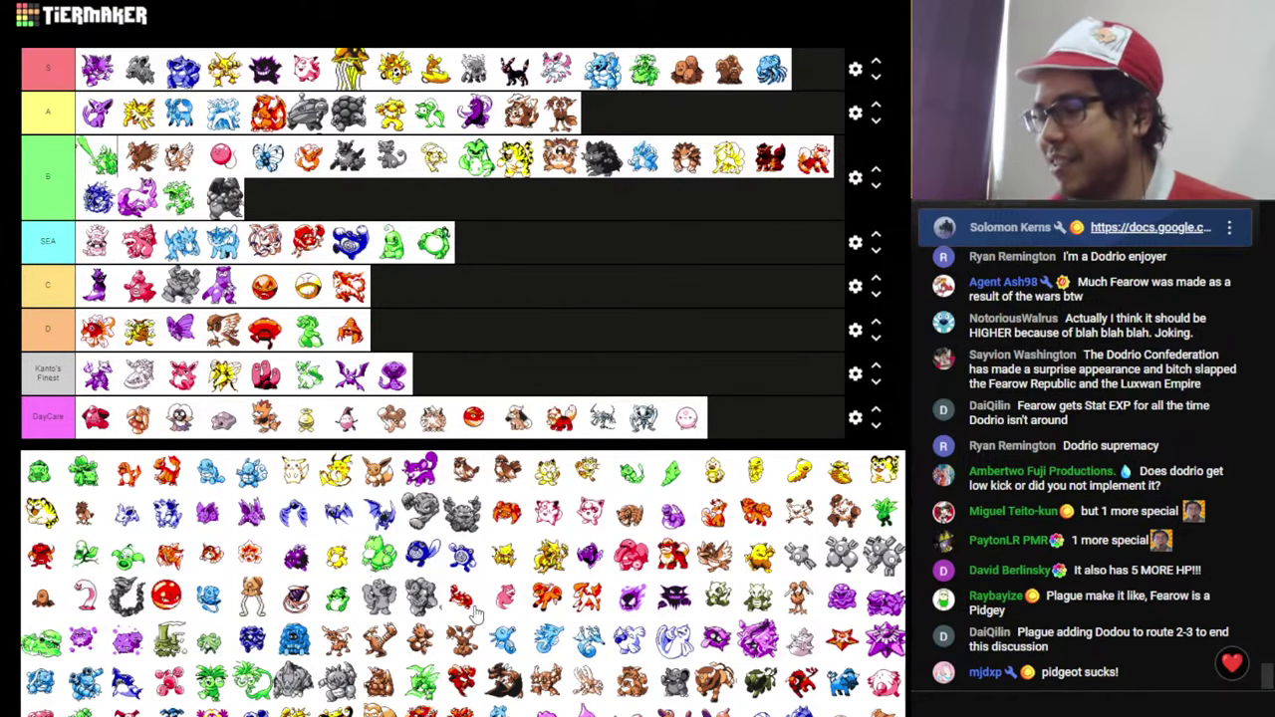
pyautogui.scroll(-1, 476, 613)
pyautogui.scroll(1, 476, 613)
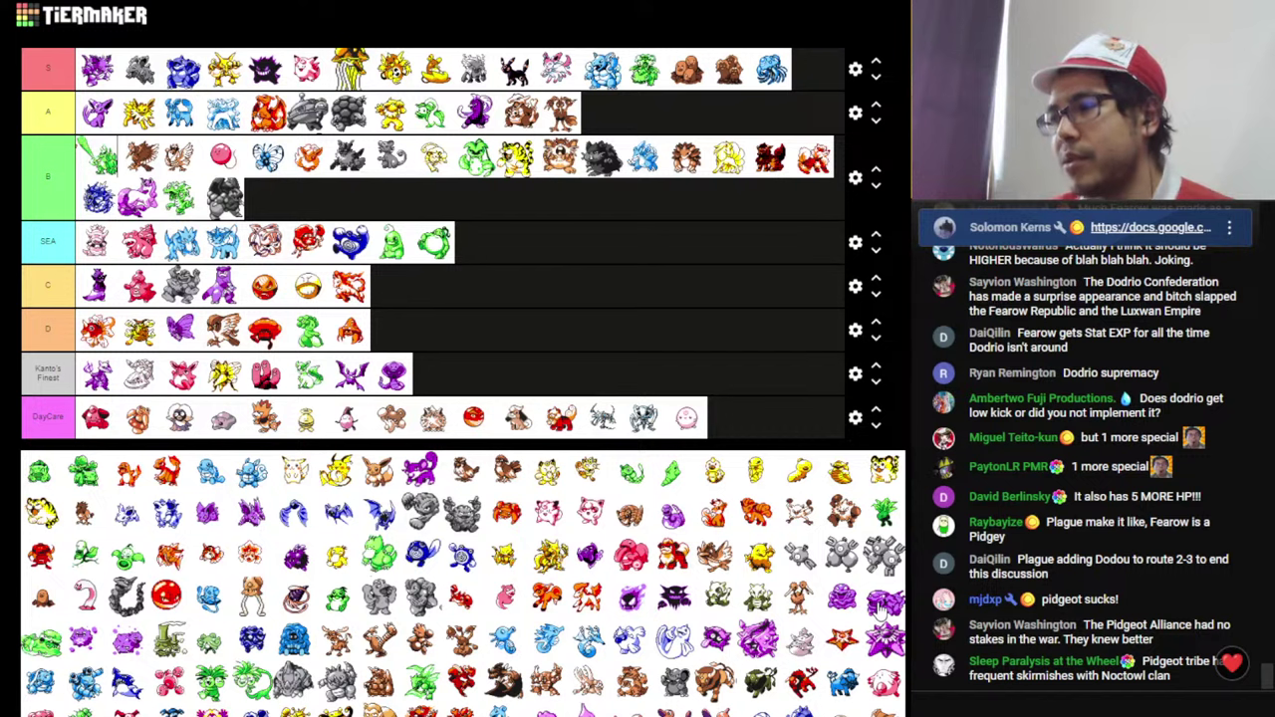
pyautogui.moveTo(881, 609); pyautogui.dragTo(228, 384)
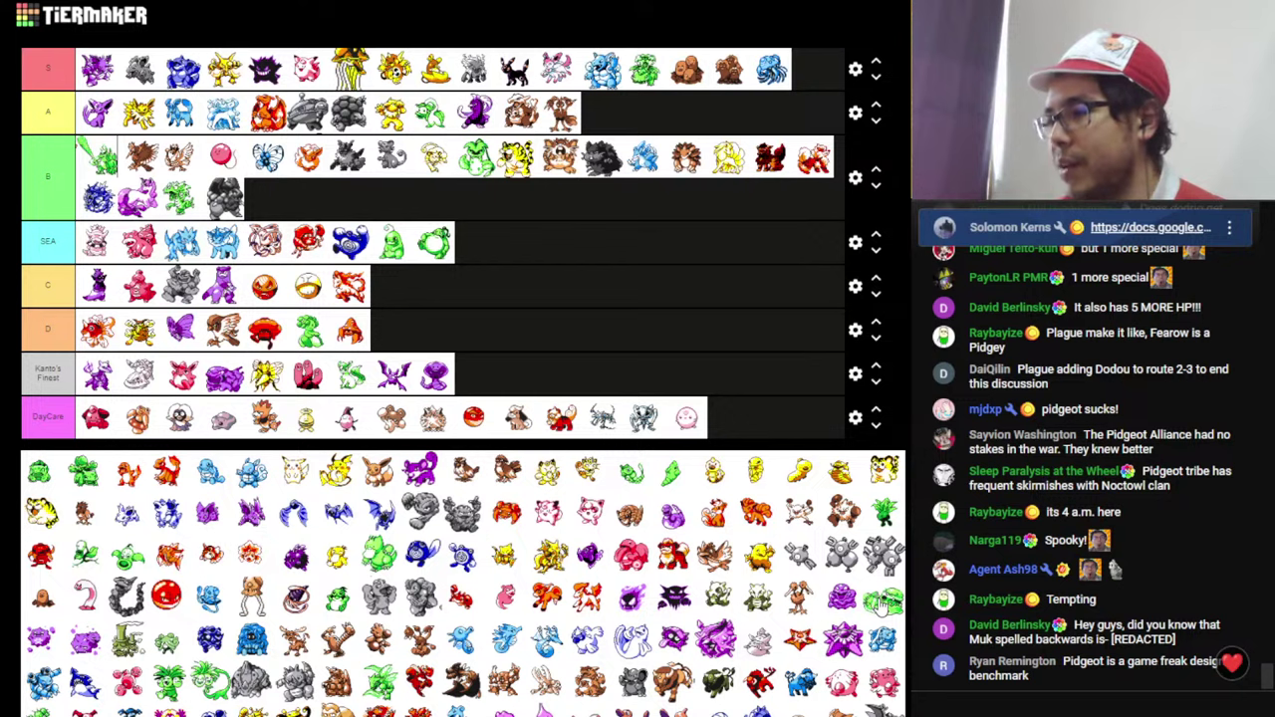
pyautogui.moveTo(882, 609); pyautogui.dragTo(225, 376)
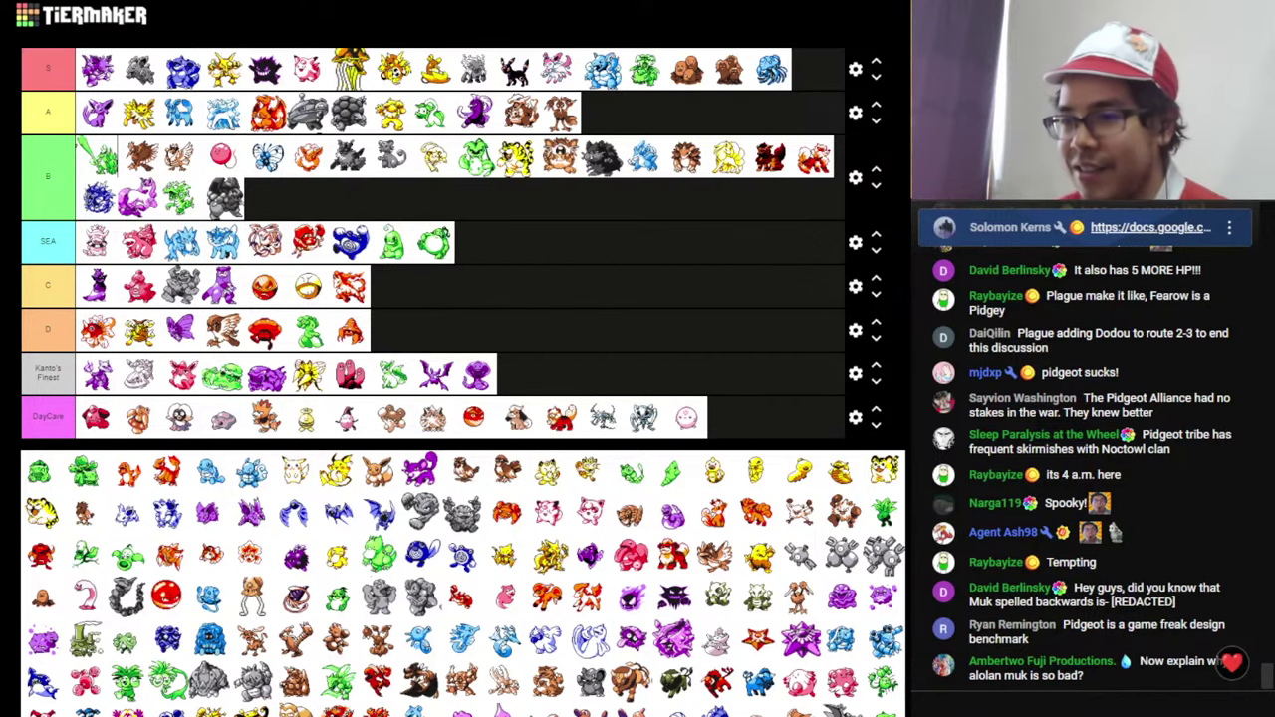
# - Switch to the Pokédex spreadsheet and review Muk's base stats, checking its ATK, SPC and SPE
pyautogui.hotkey('ctrl', 'Tab')
pyautogui.scroll(-1, 623, 405)
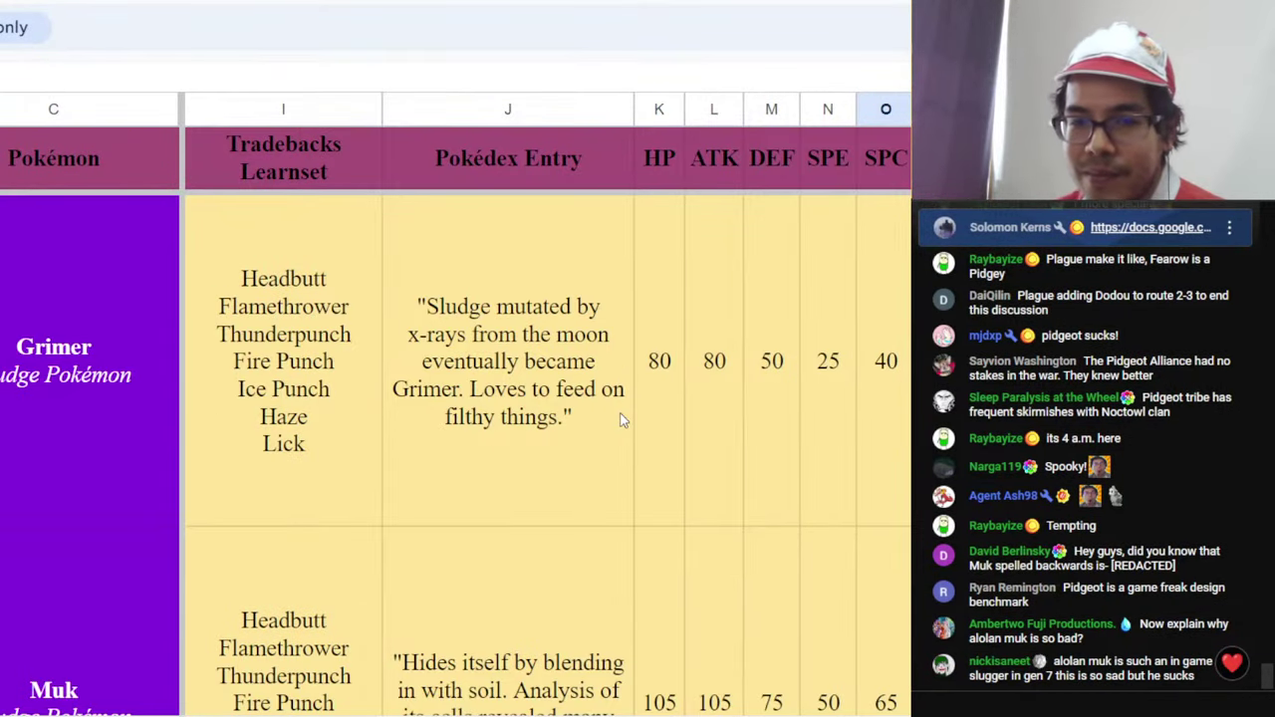
pyautogui.scroll(-1, 621, 419)
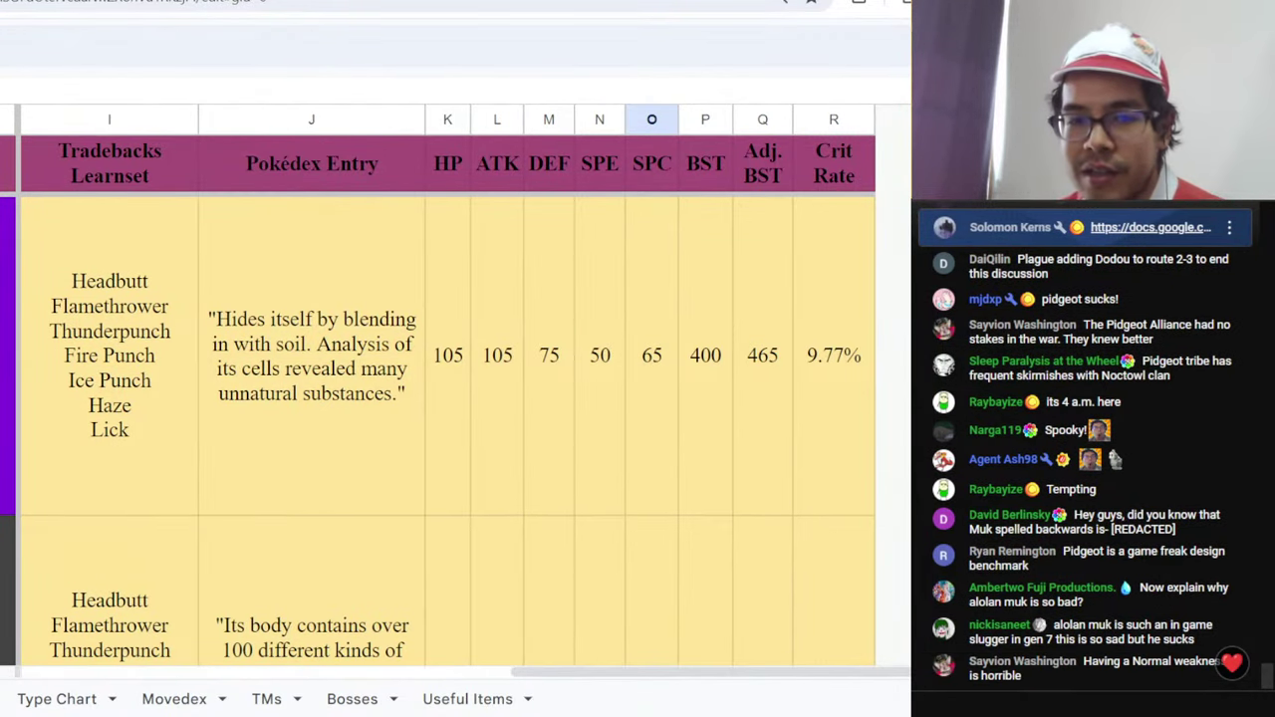
pyautogui.click(497, 356)
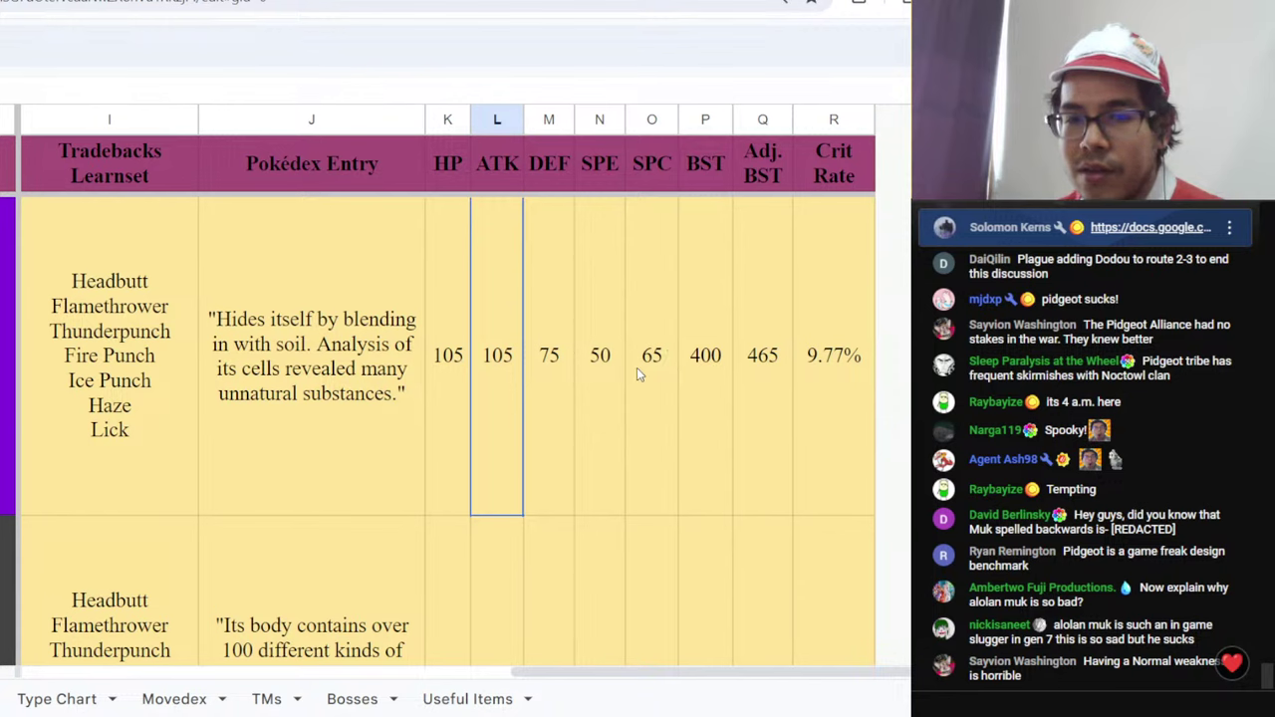
pyautogui.press('Right')
pyautogui.press('Right')
pyautogui.press('Right')
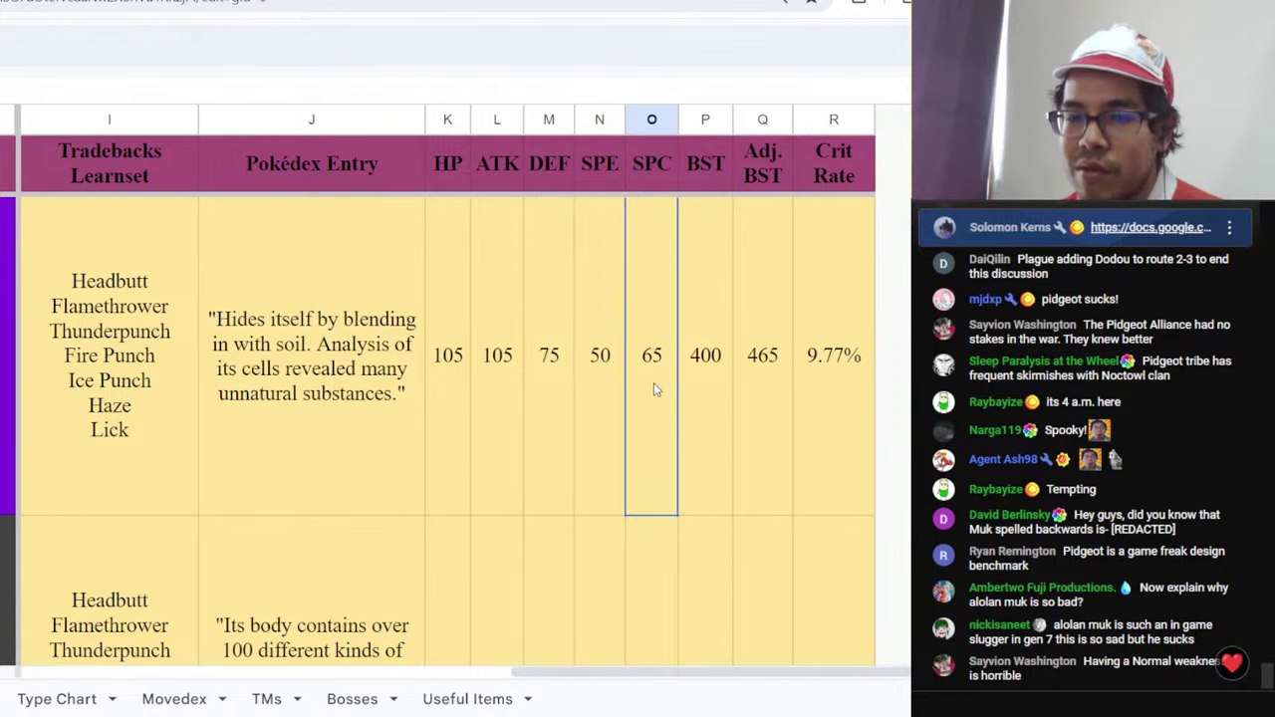
pyautogui.click(506, 388)
pyautogui.click(601, 369)
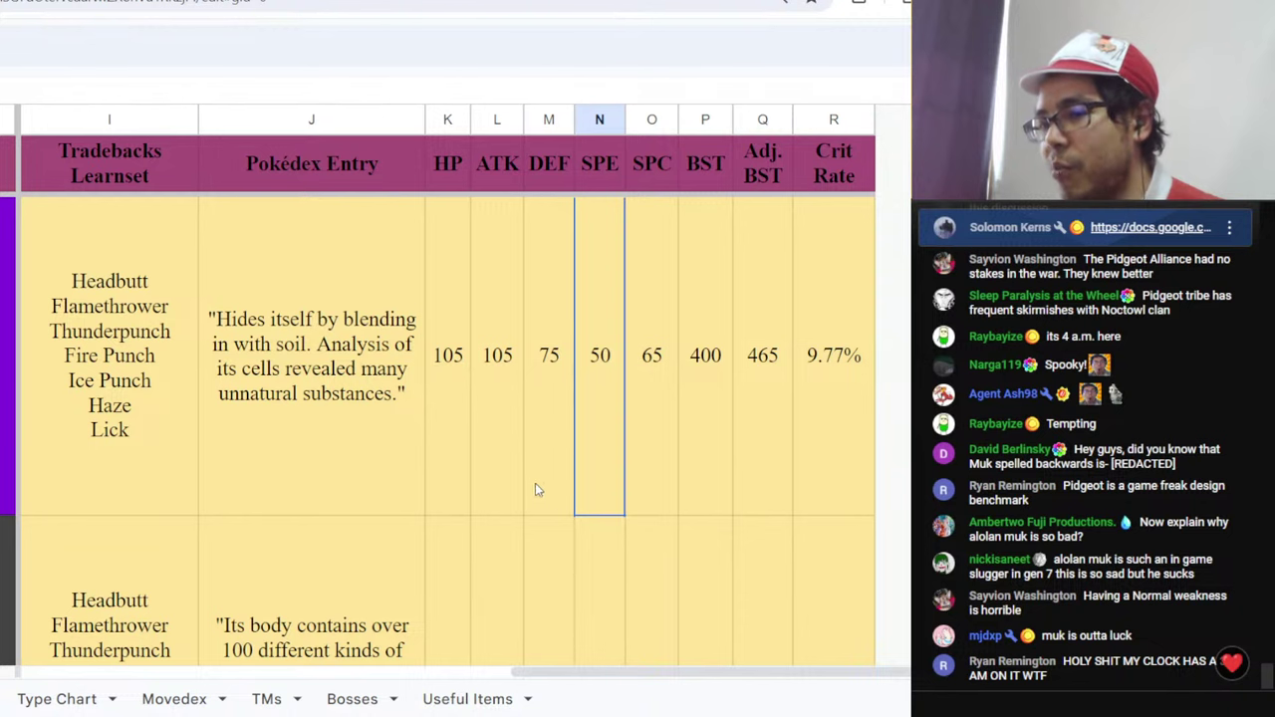
# - Compare Grimer's base stats with Muk's, checking Muk's DEF, HP and SPE, and view Alolan Muk's row
pyautogui.scroll(3, 523, 423)
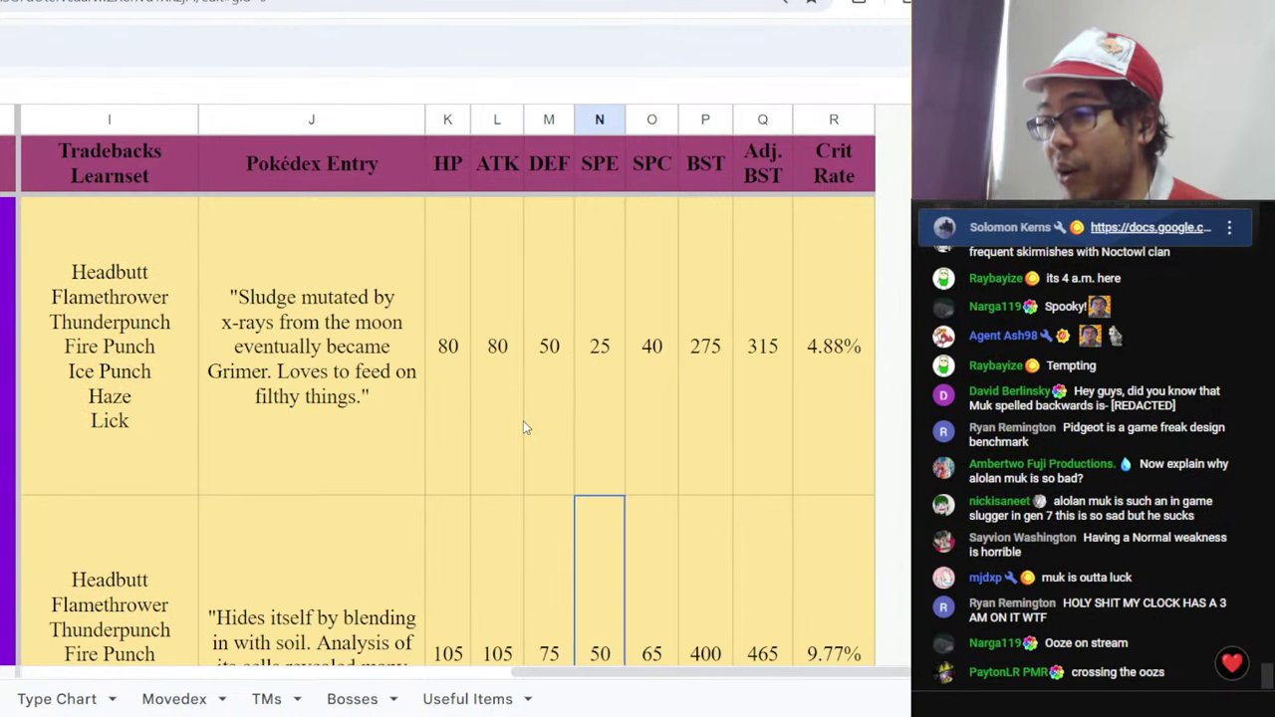
pyautogui.moveTo(528, 673)
pyautogui.mouseDown()
pyautogui.moveTo(227, 673)
pyautogui.moveTo(528, 680)
pyautogui.mouseUp()
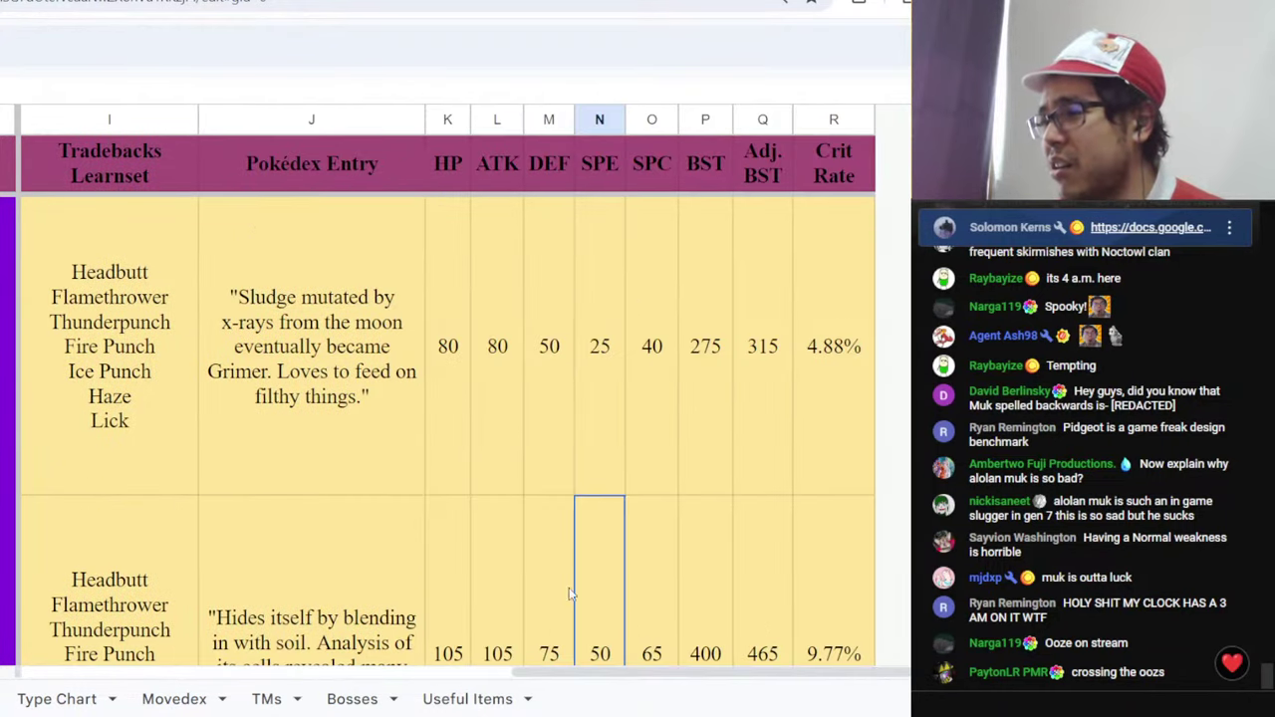
pyautogui.scroll(-3, 581, 567)
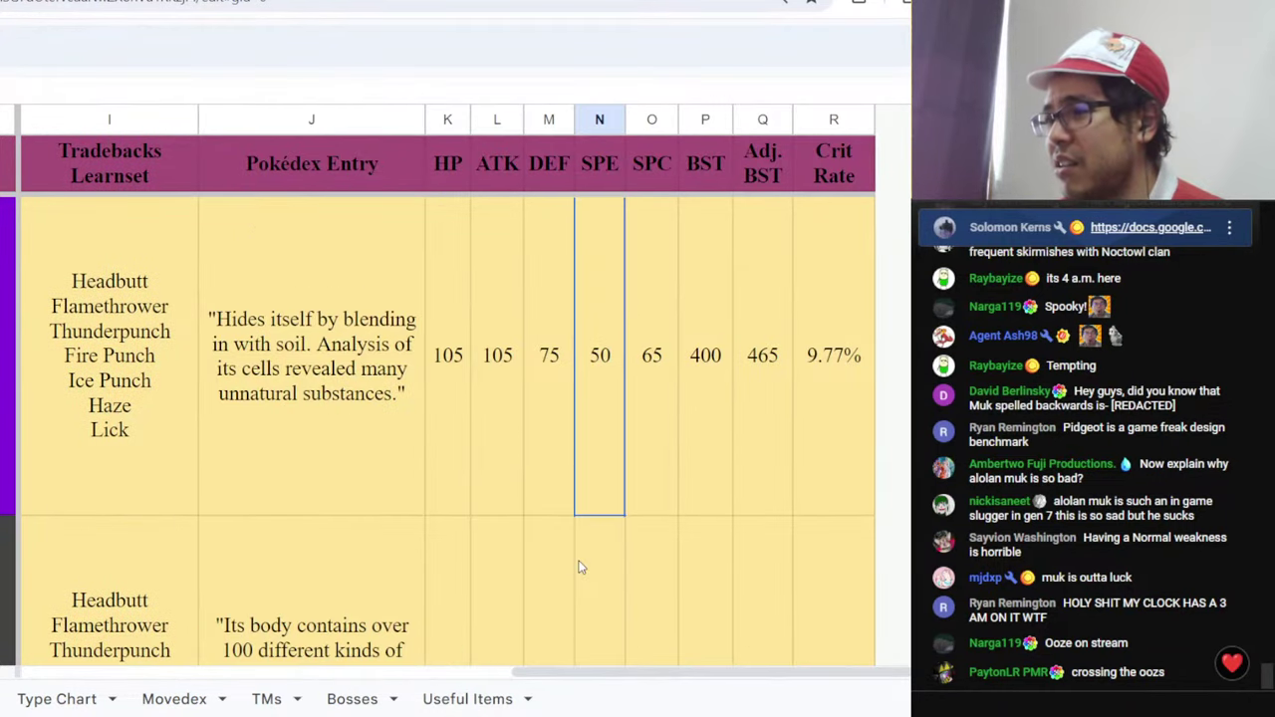
pyautogui.click(533, 455)
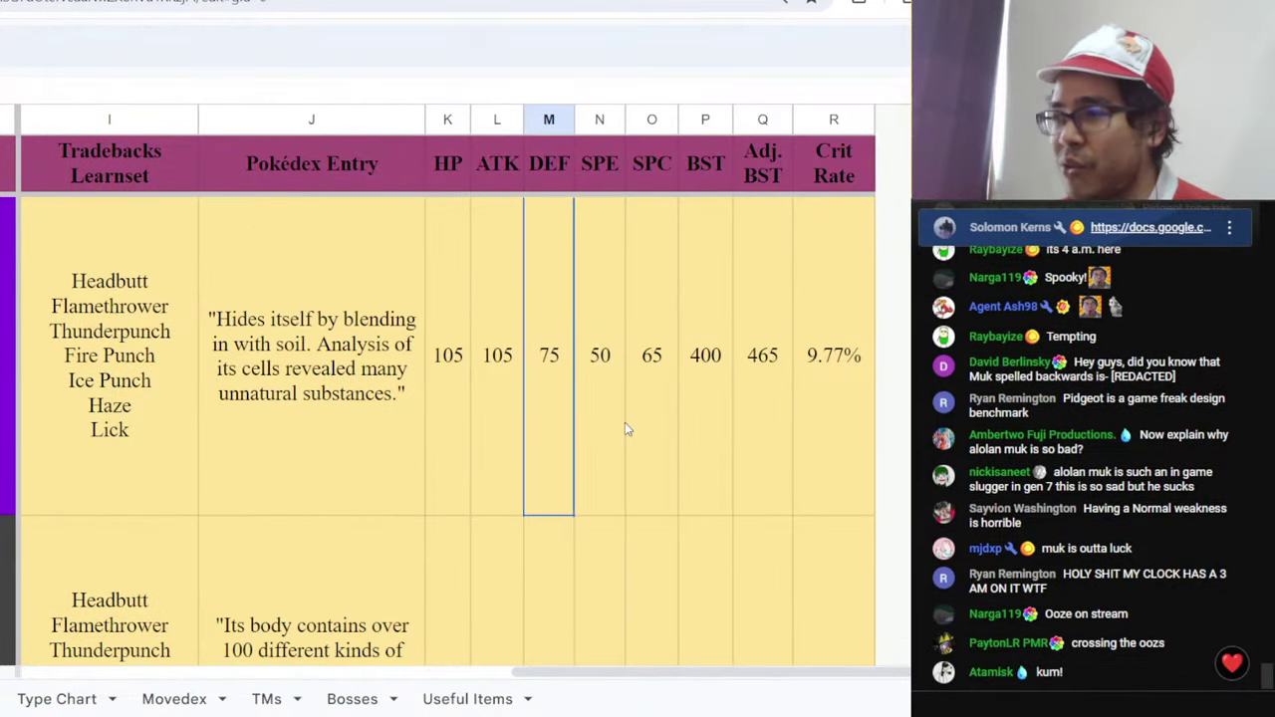
pyautogui.click(464, 446)
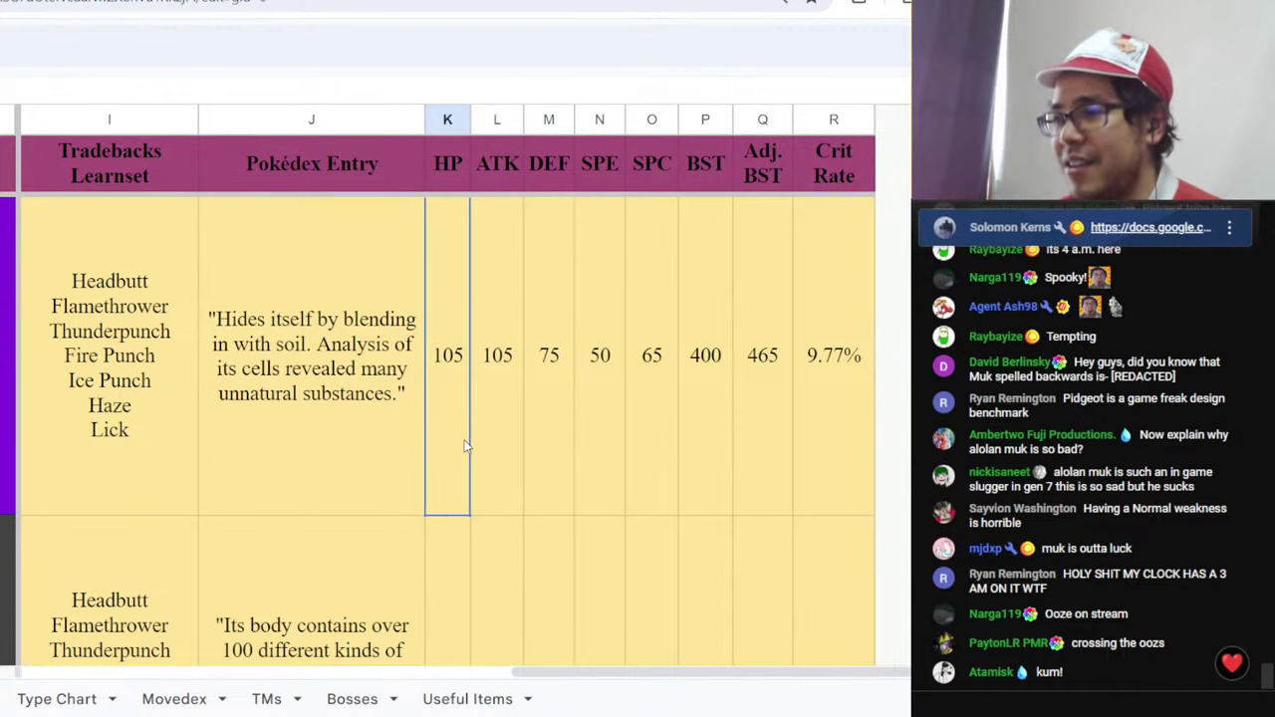
pyautogui.click(603, 445)
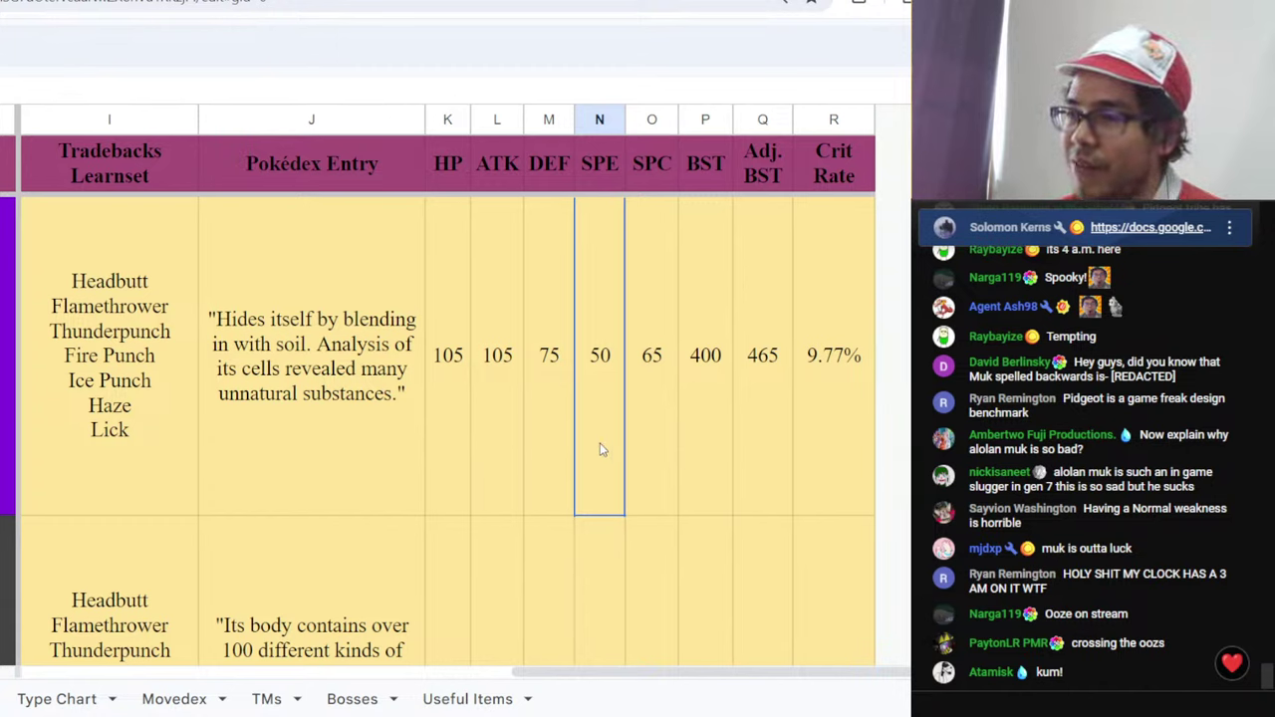
pyautogui.scroll(-1, 599, 449)
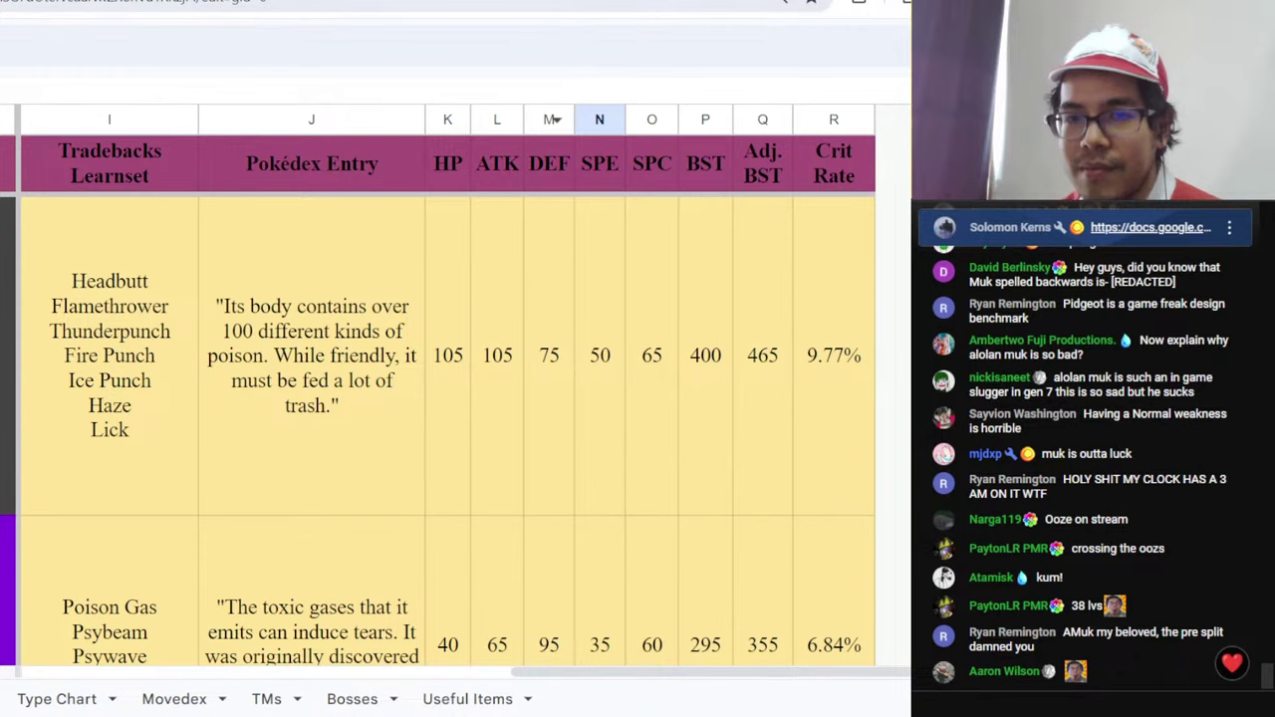
# - Switch to TierMaker in full screen and place Weezing fourth in the Kanto's Finest tier, with Galarian Weezing directly before it
pyautogui.hotkey('ctrl', 'Tab')
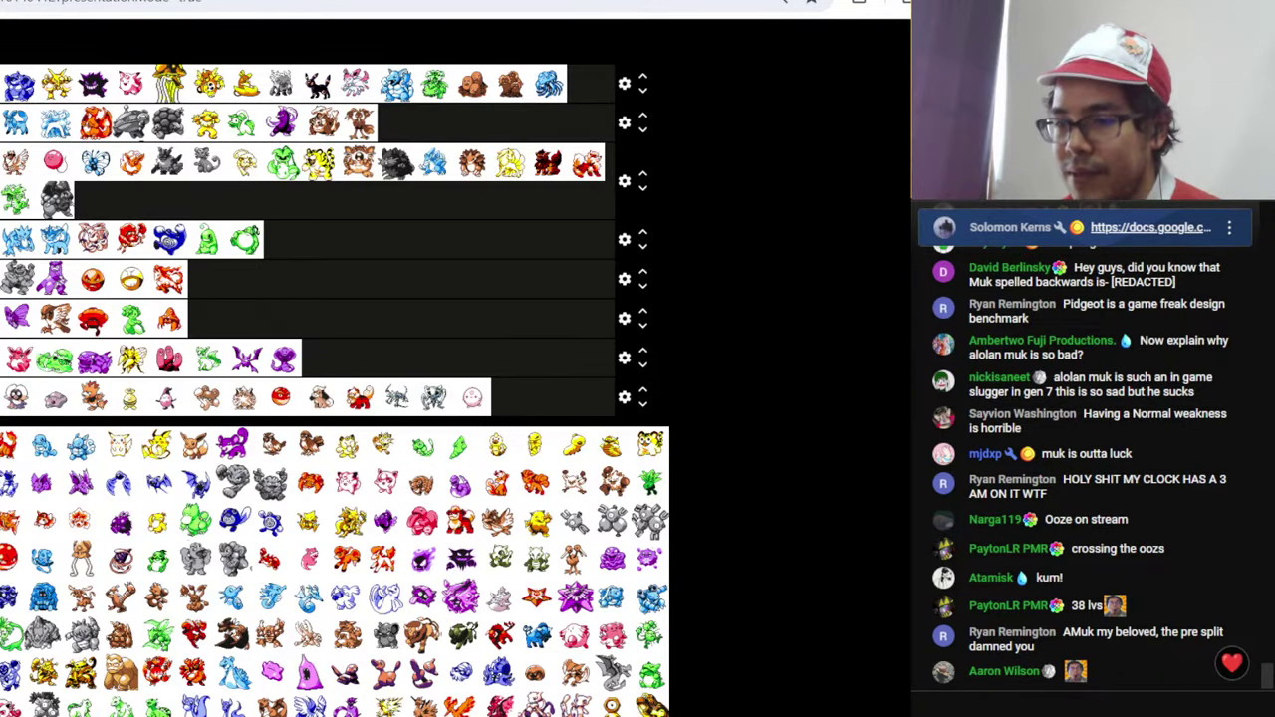
pyautogui.press('F11')
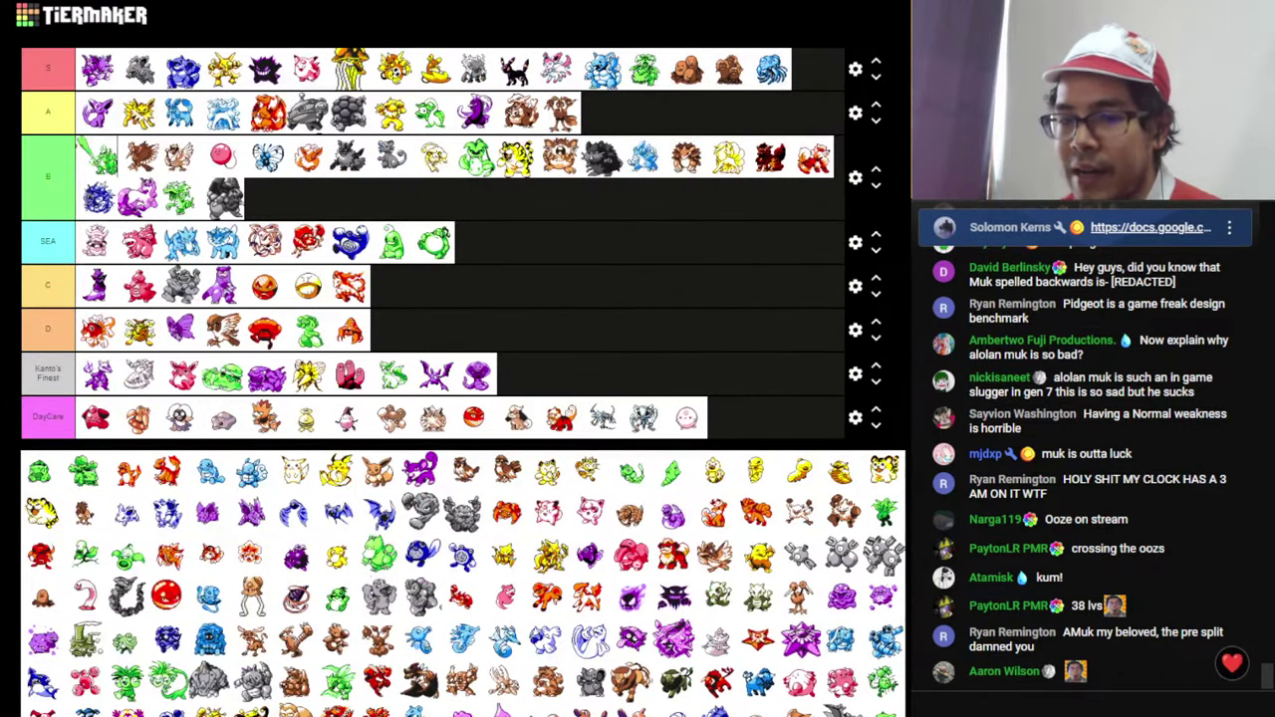
pyautogui.scroll(-2, 606, 608)
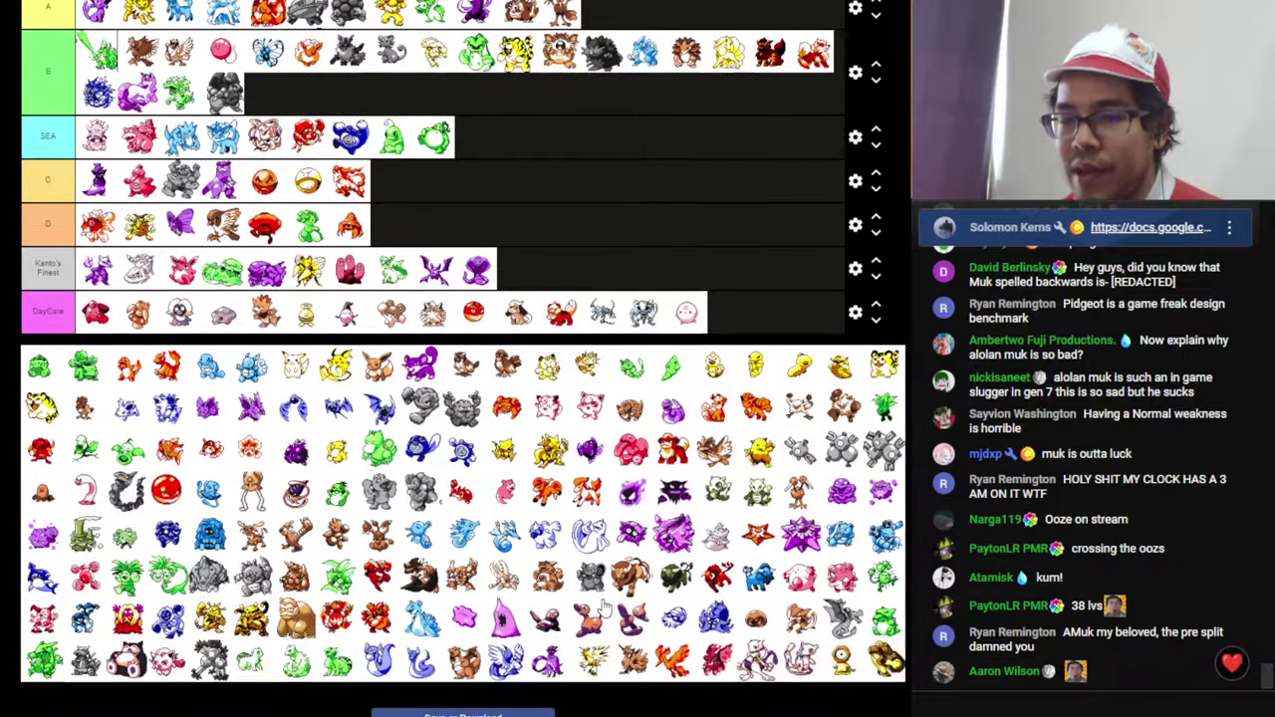
pyautogui.scroll(2, 787, 623)
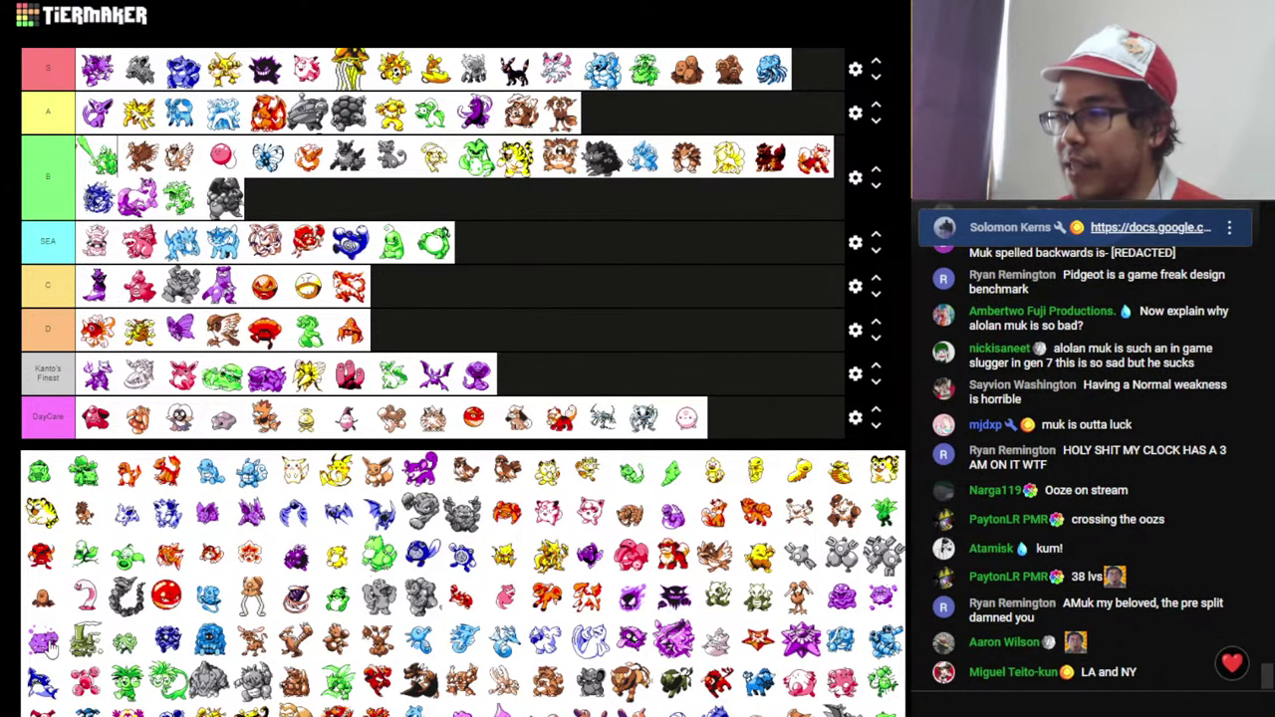
pyautogui.moveTo(48, 645); pyautogui.dragTo(224, 380)
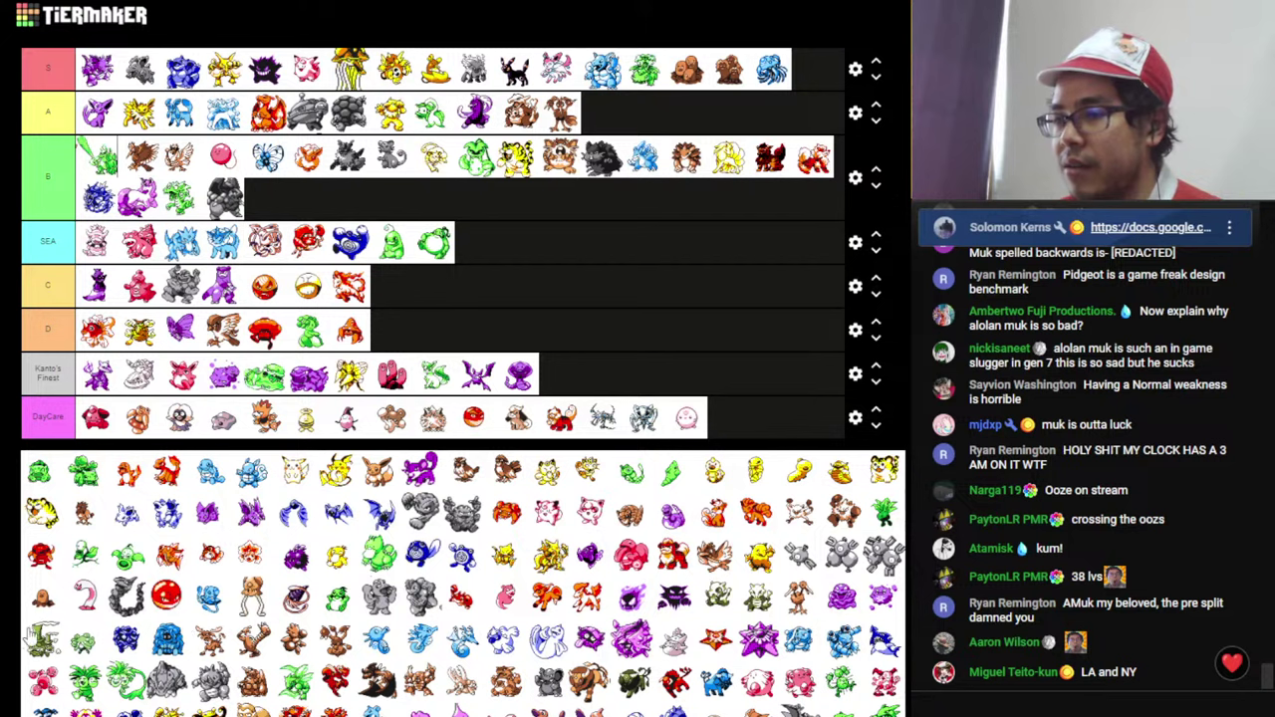
pyautogui.moveTo(42, 646); pyautogui.dragTo(221, 376)
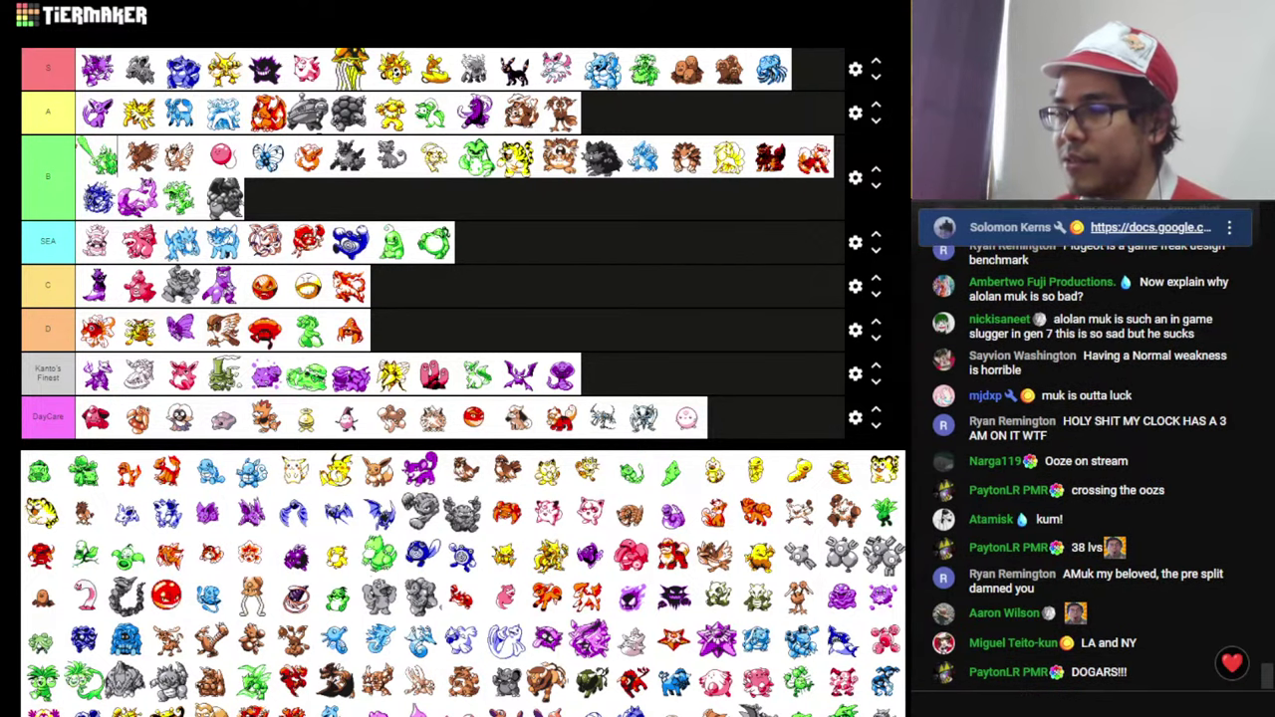
# - Switch to the Pokédex spreadsheet and check Alolan Muk's DEF and Muk's BST, ATK and SPC
pyautogui.hotkey('alt', 'Tab')
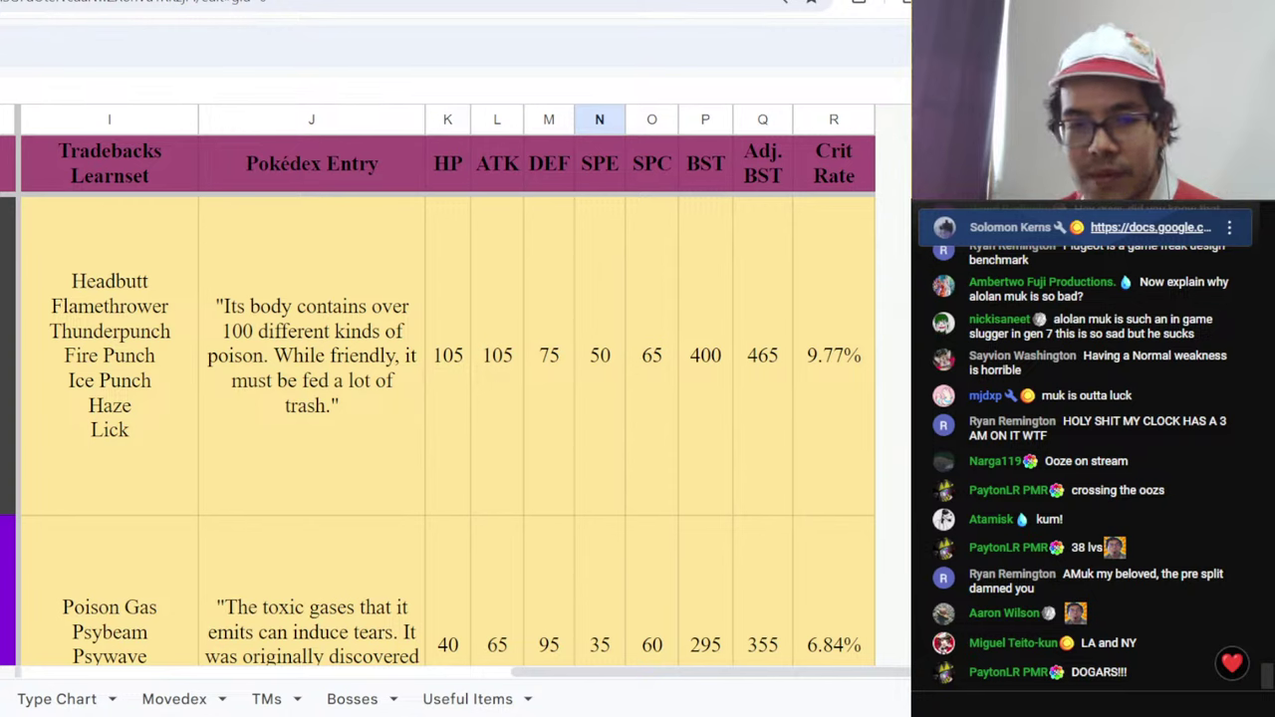
pyautogui.click(561, 357)
pyautogui.scroll(1, 617, 428)
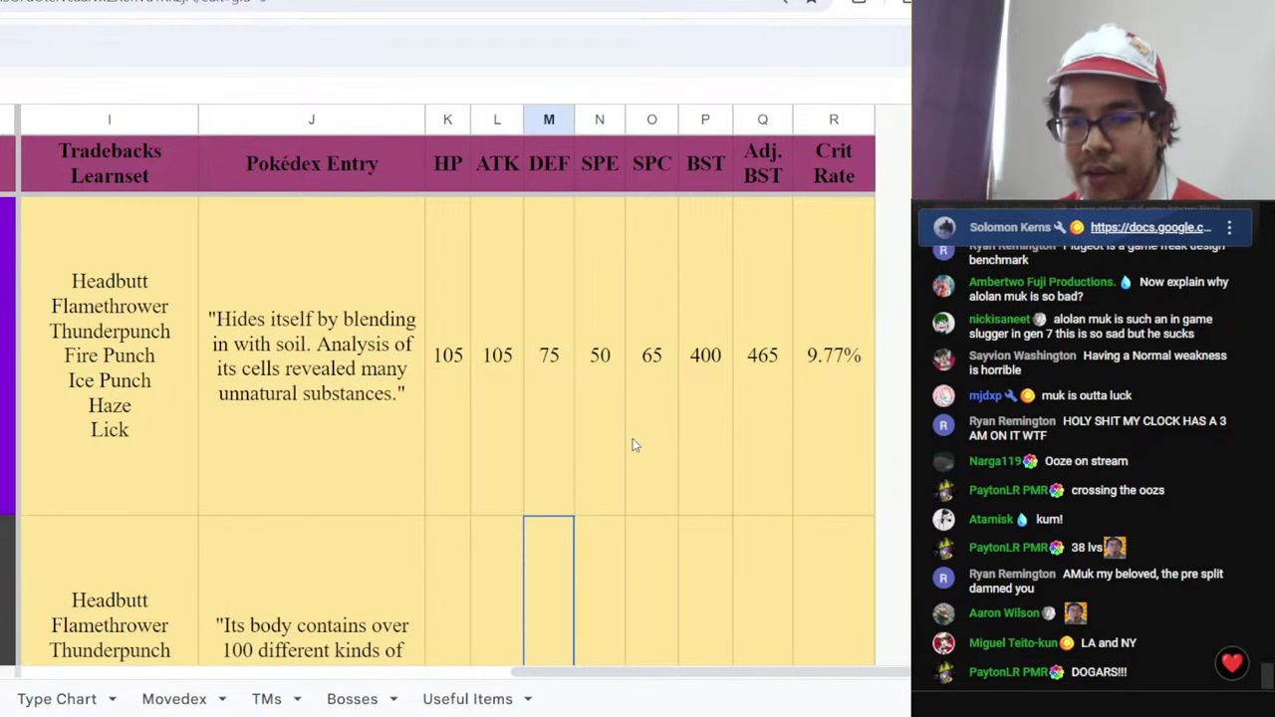
pyautogui.click(695, 426)
pyautogui.click(518, 417)
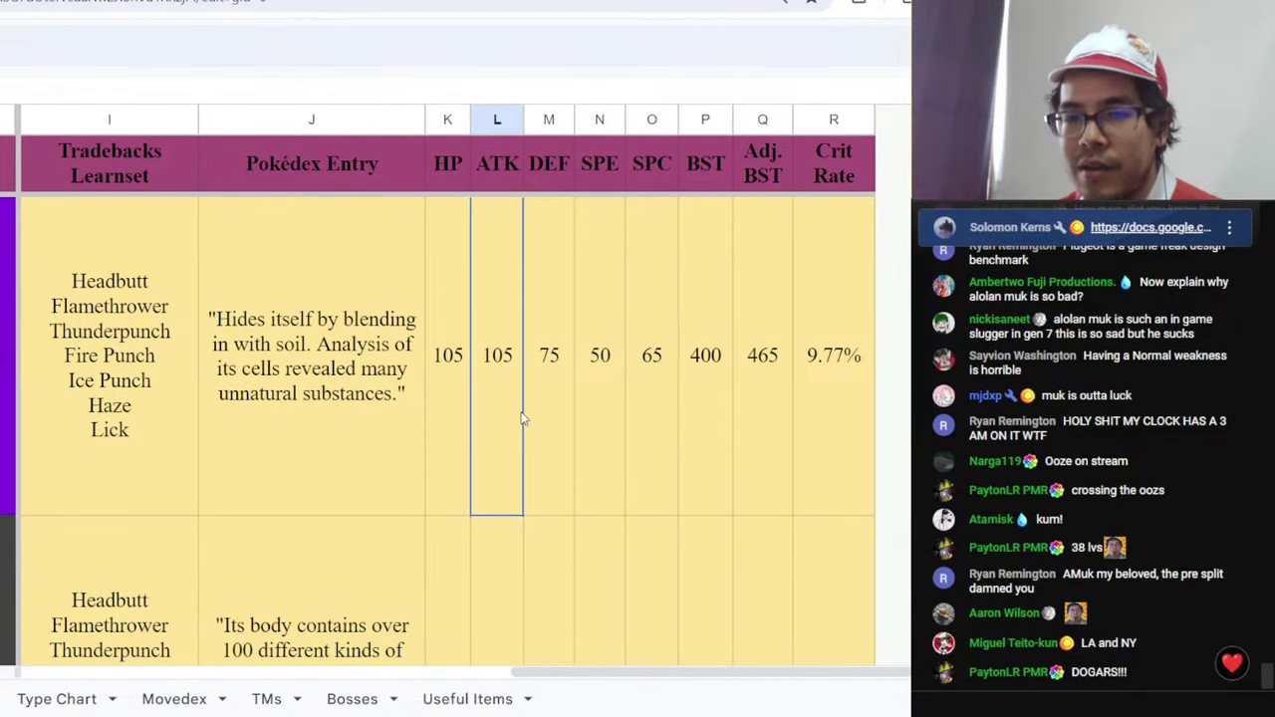
pyautogui.click(657, 393)
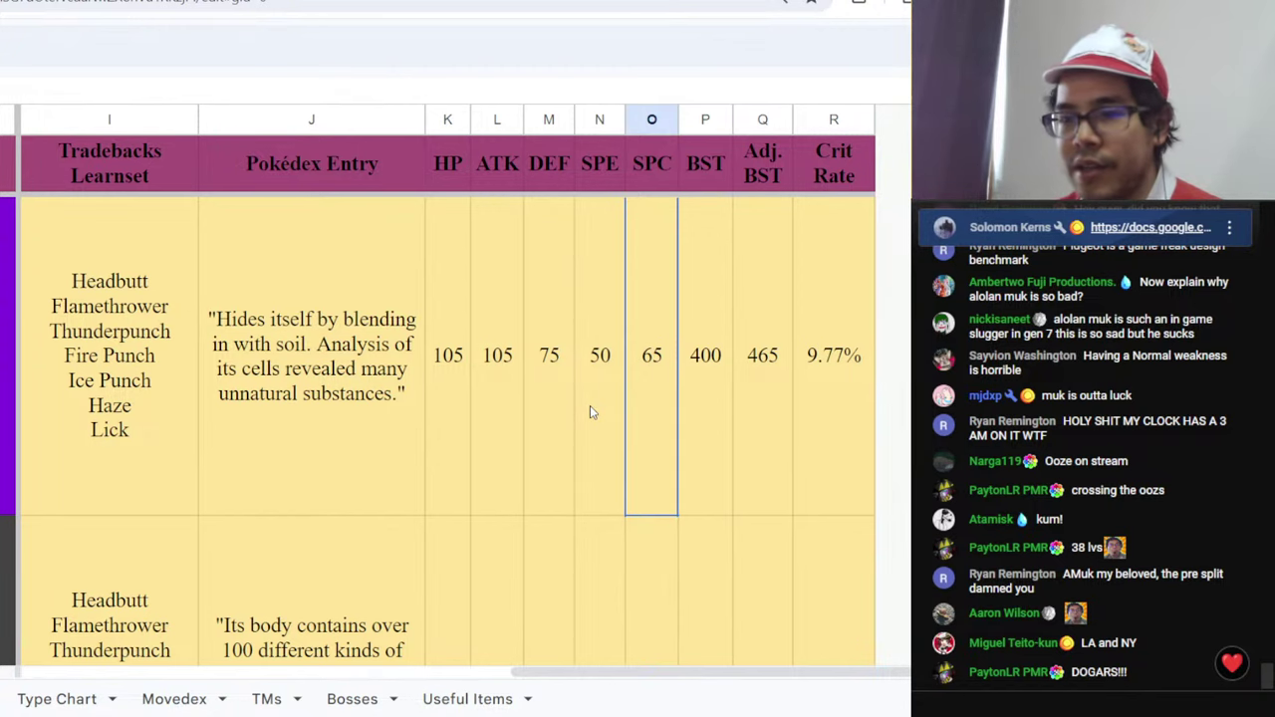
# - Review Weezing's base stats in the Pokédex spreadsheet, checking its SPC and SPE
pyautogui.scroll(-1, 590, 412)
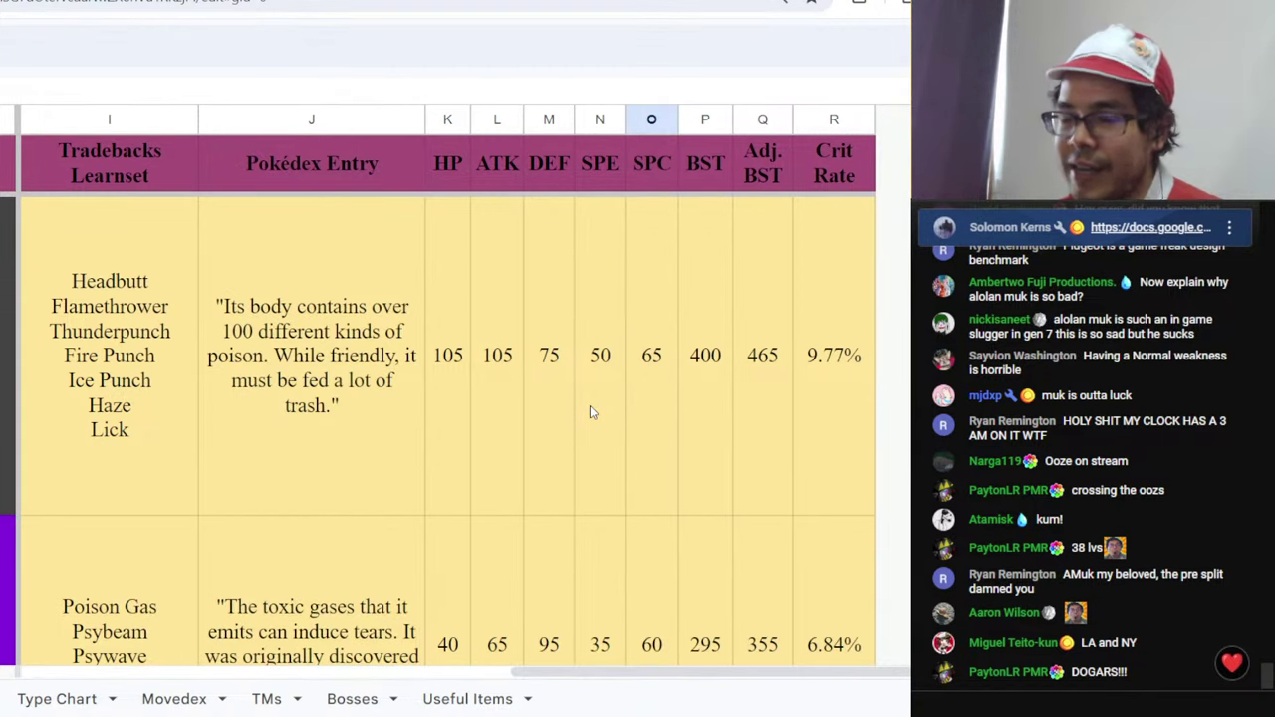
pyautogui.scroll(-1, 590, 411)
pyautogui.scroll(-1, 589, 412)
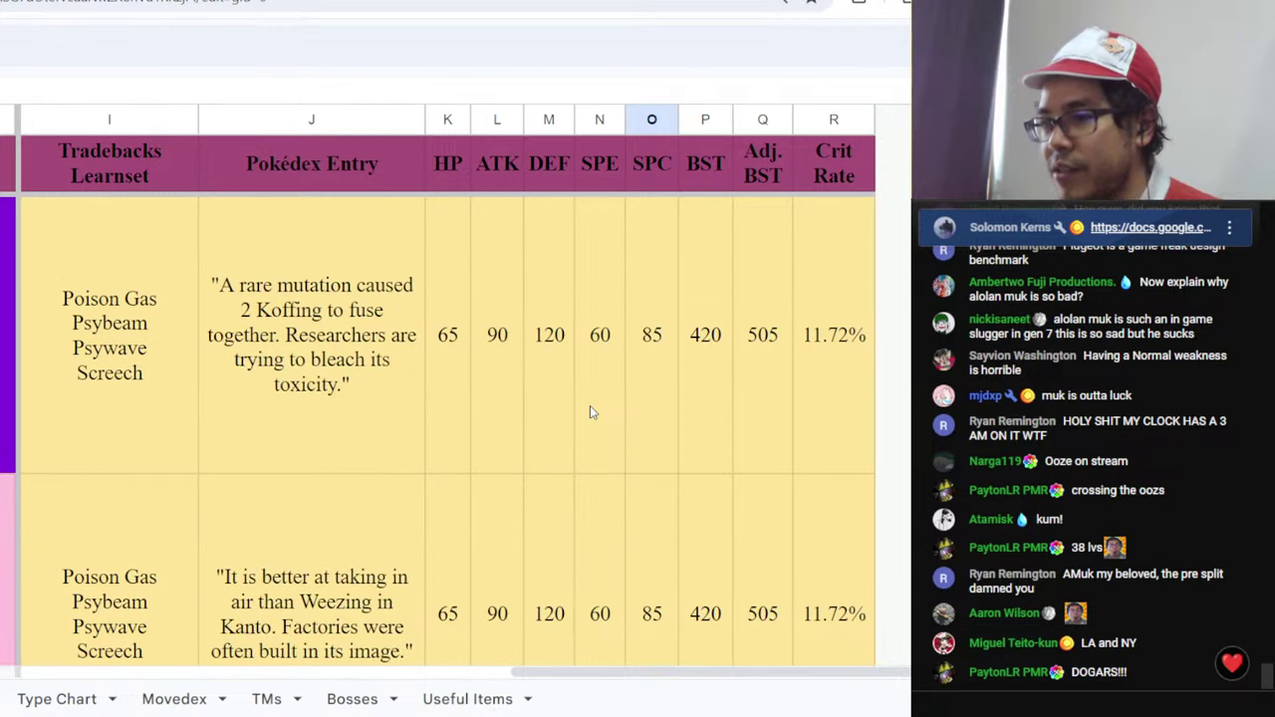
pyautogui.click(661, 396)
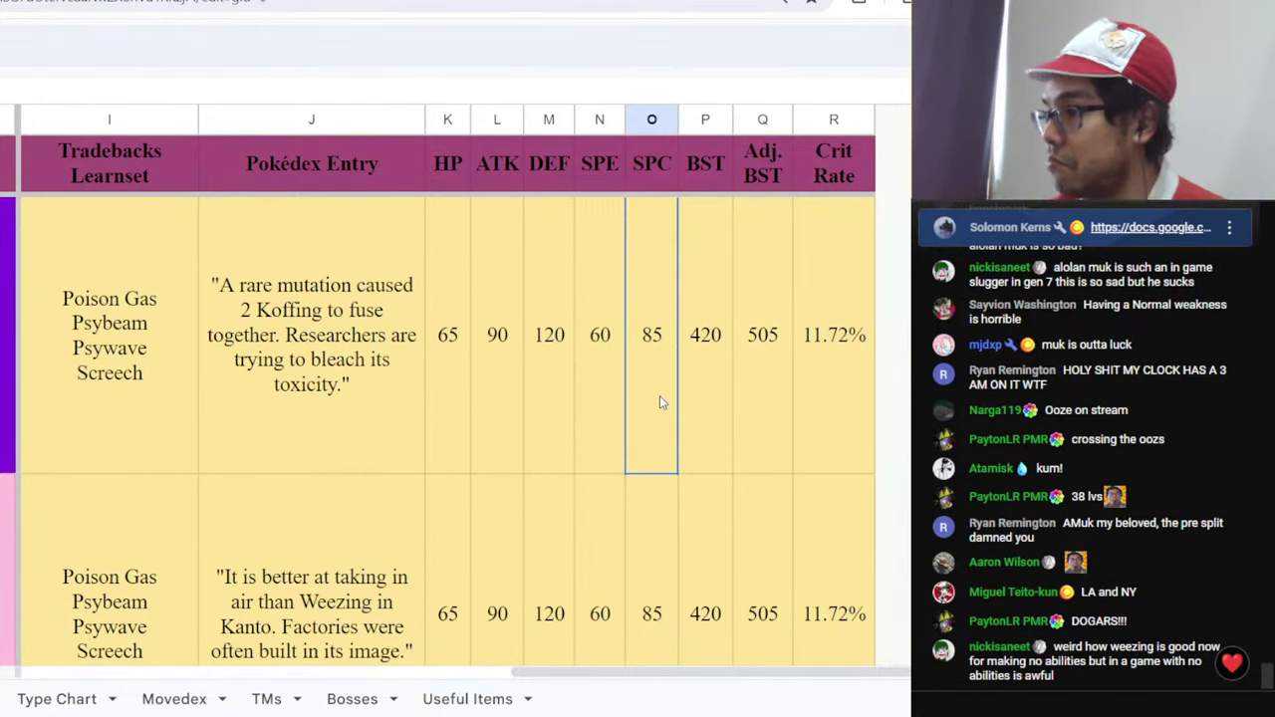
pyautogui.click(587, 432)
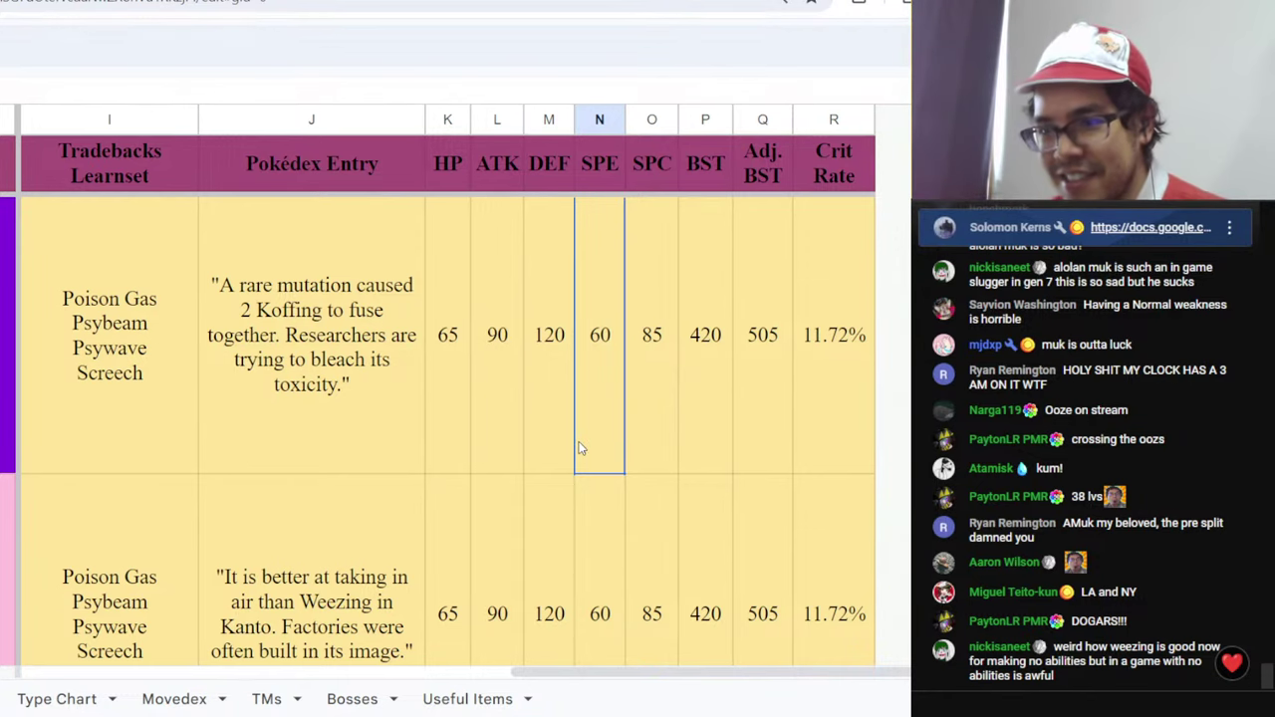
# - Check Weezing's location and compare its learnsets with Galarian Weezing's, examining Galarian Weezing's level-up moves
pyautogui.click(453, 676)
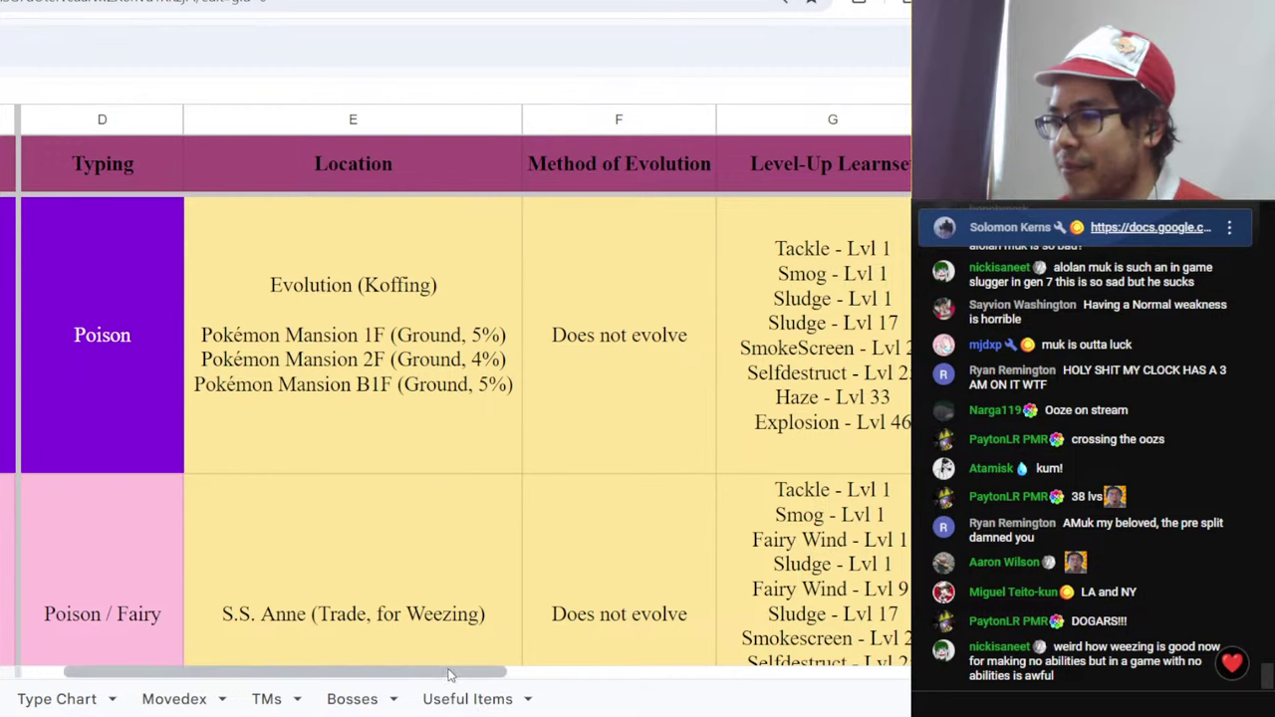
pyautogui.moveTo(450, 679); pyautogui.dragTo(661, 675)
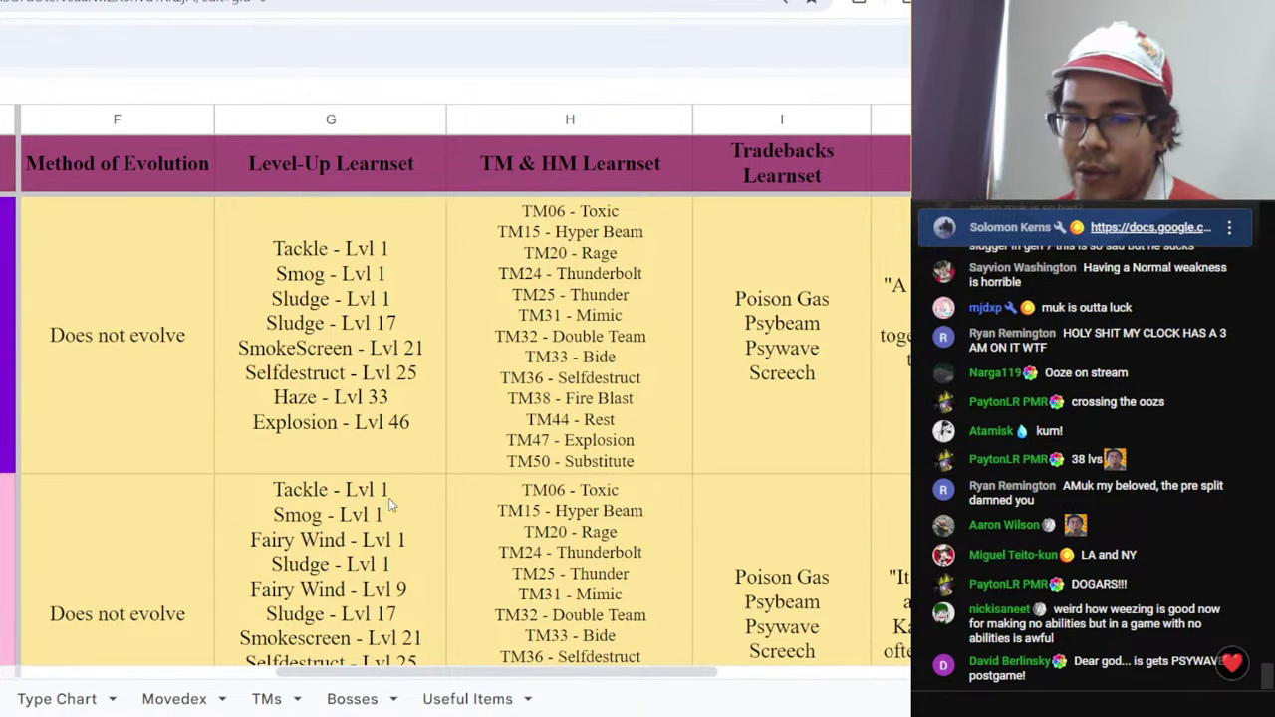
pyautogui.scroll(-3, 391, 497)
pyautogui.scroll(3, 391, 493)
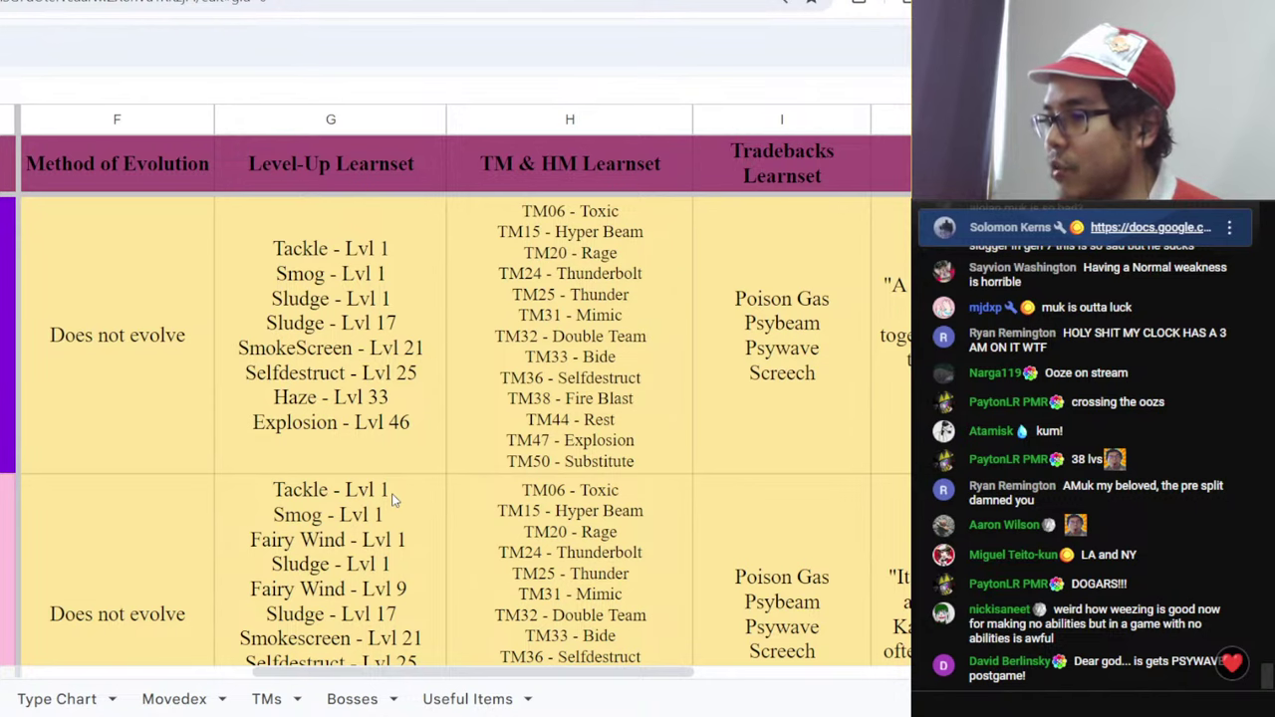
pyautogui.scroll(-3, 392, 498)
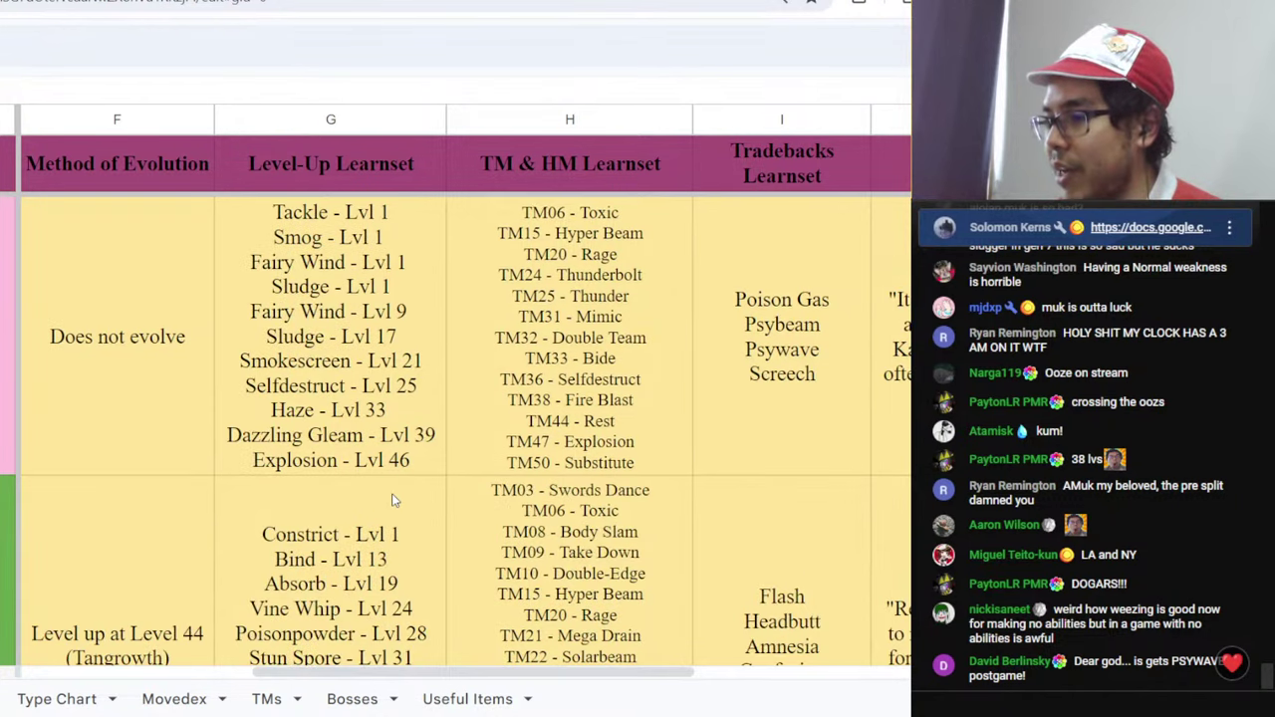
pyautogui.click(315, 445)
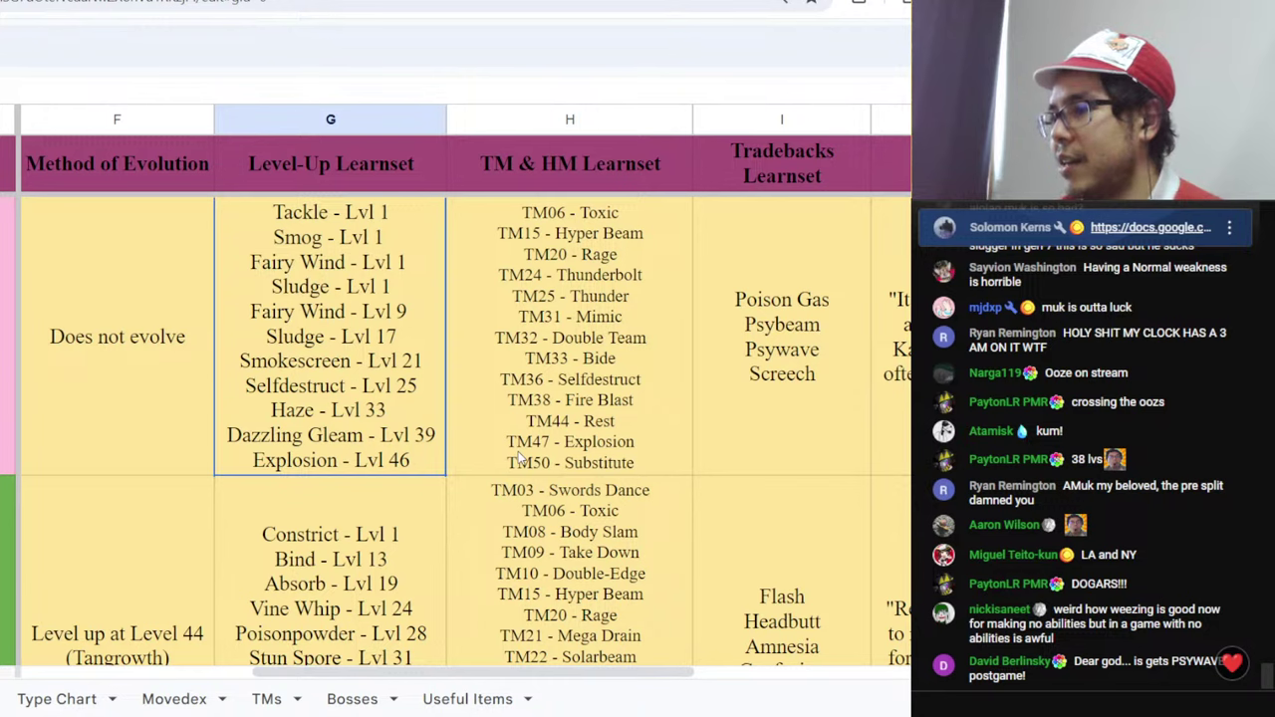
pyautogui.scroll(3, 519, 455)
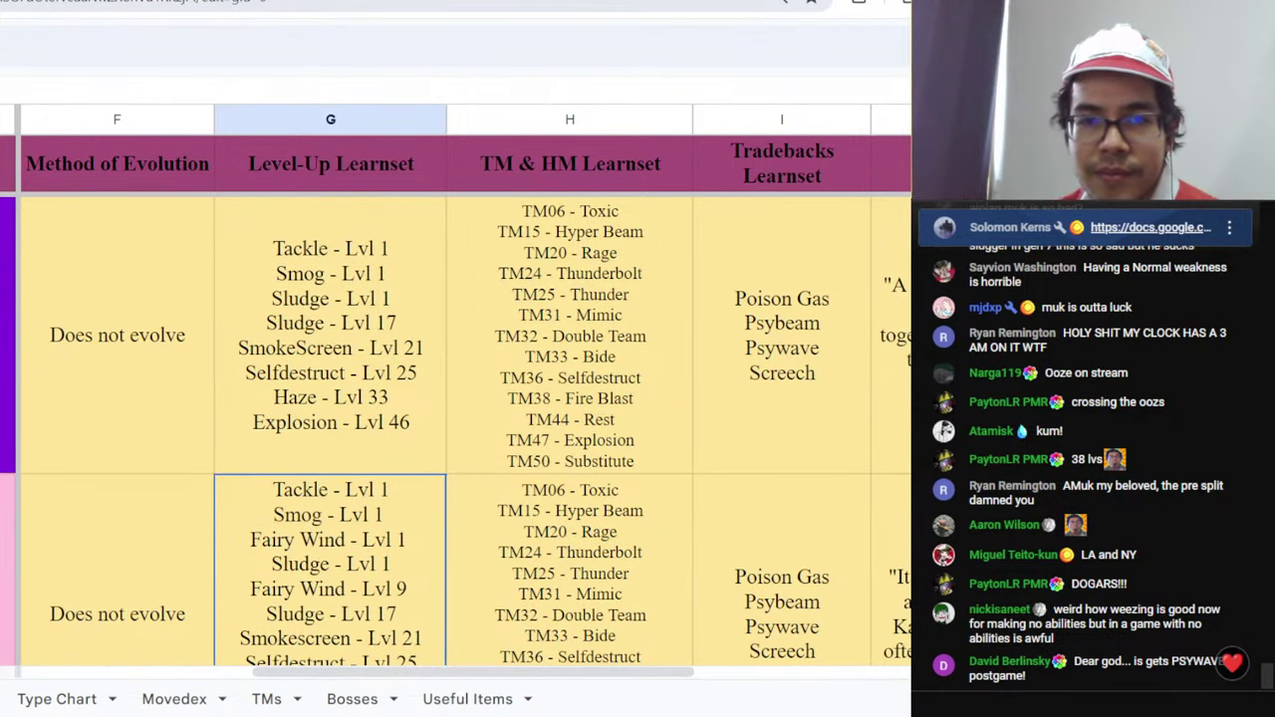
# - Switch to TierMaker and place Tangela at the end of the DayCare tier
pyautogui.hotkey('alt', 'Tab')
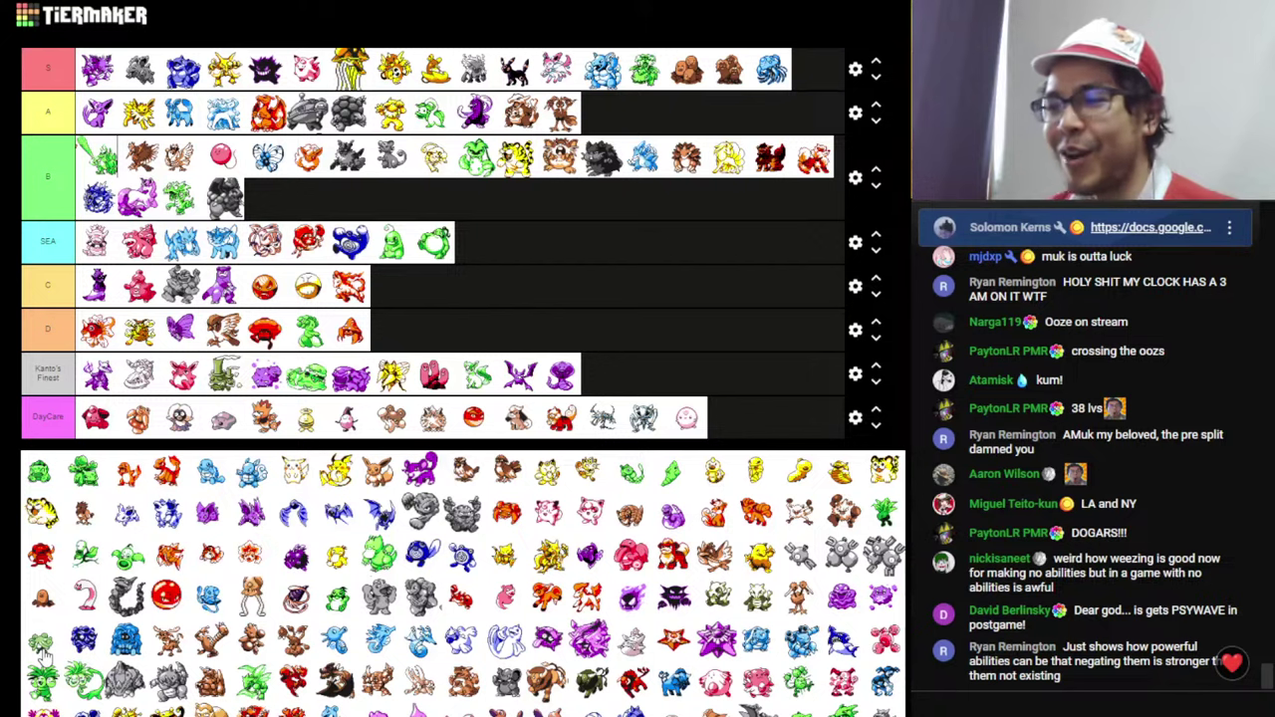
pyautogui.moveTo(42, 653); pyautogui.dragTo(755, 424)
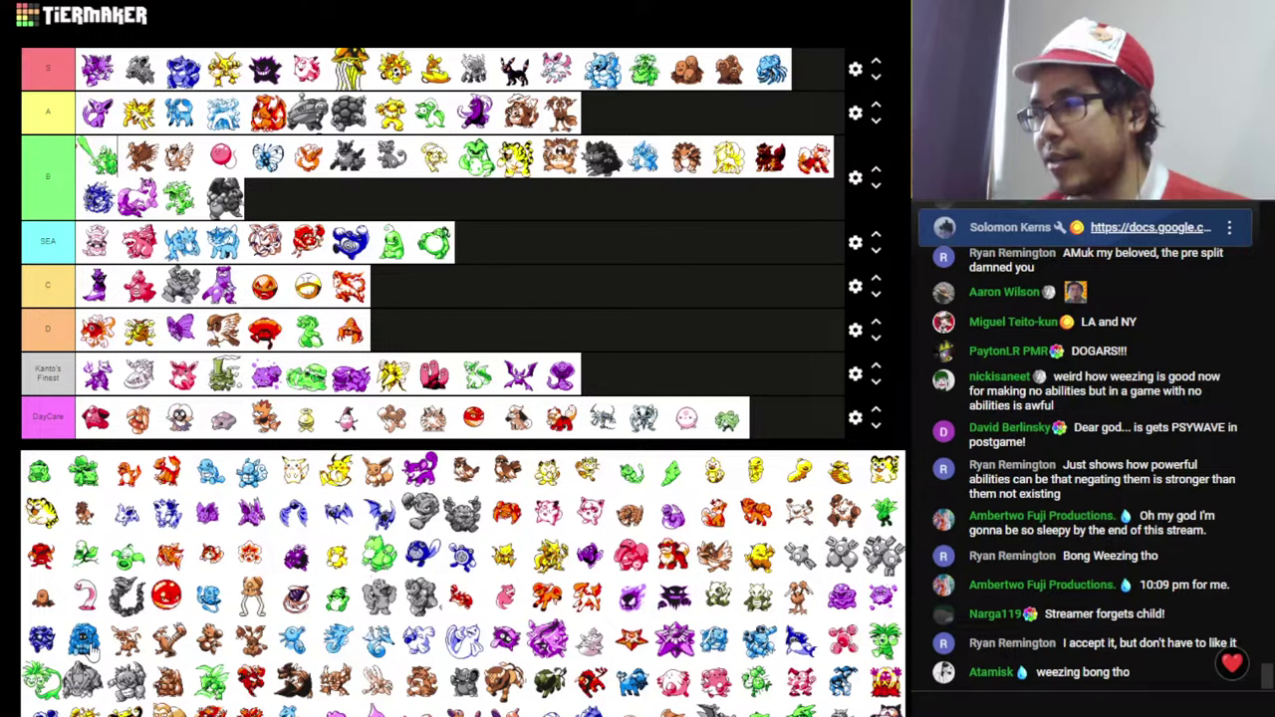
# - Switch to the Pokédex spreadsheet and review Tangrowth's base stats, checking its ATK, DEF and SPC
pyautogui.scroll(-6, 690, 422)
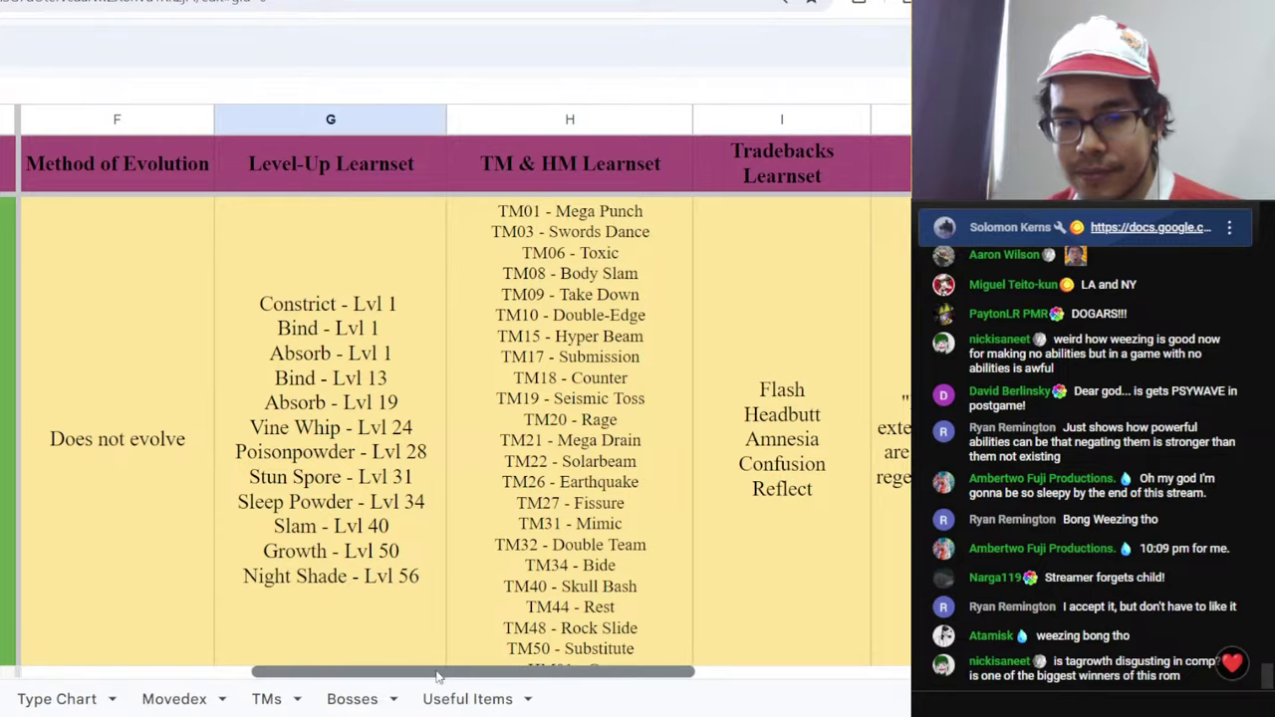
pyautogui.click(715, 672)
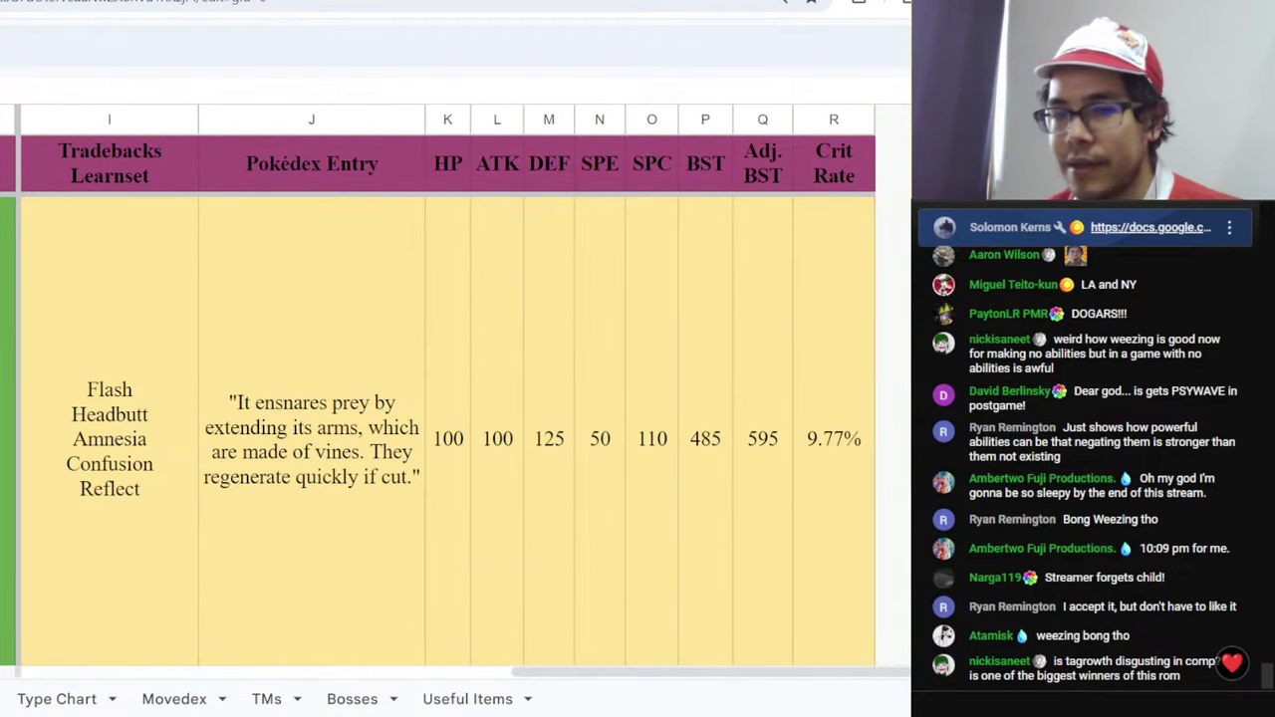
pyautogui.click(476, 528)
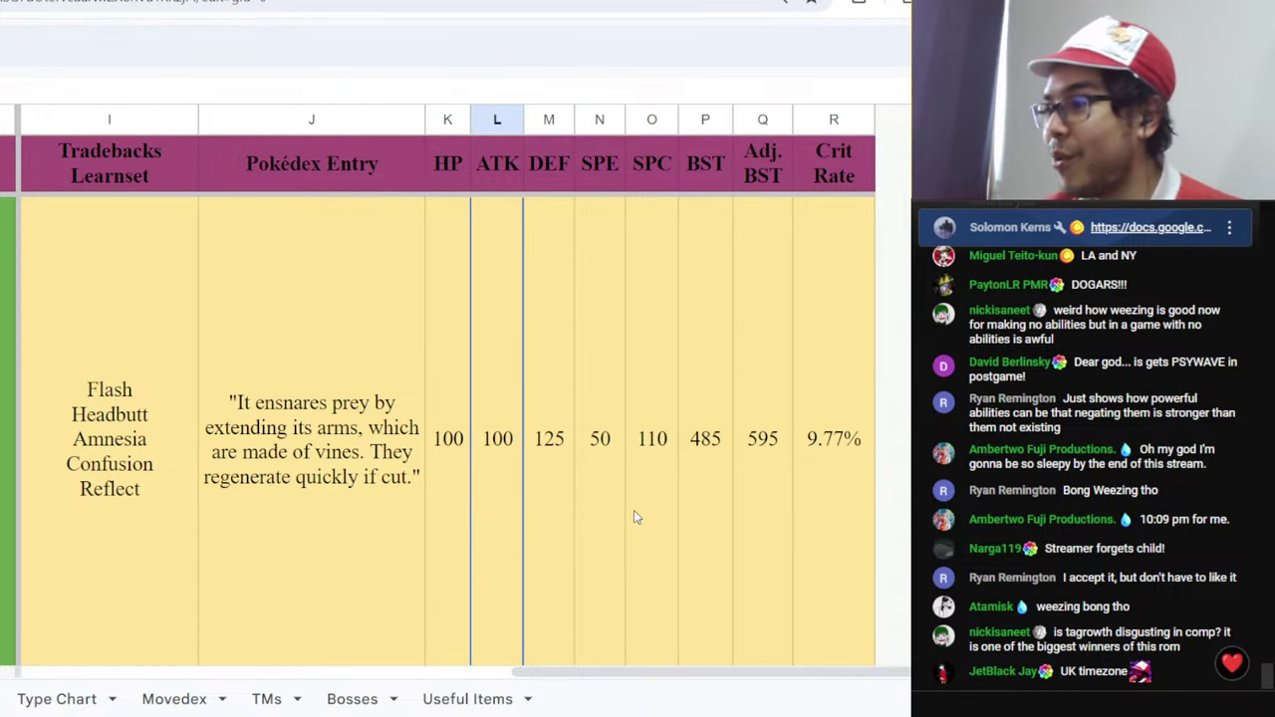
pyautogui.click(556, 533)
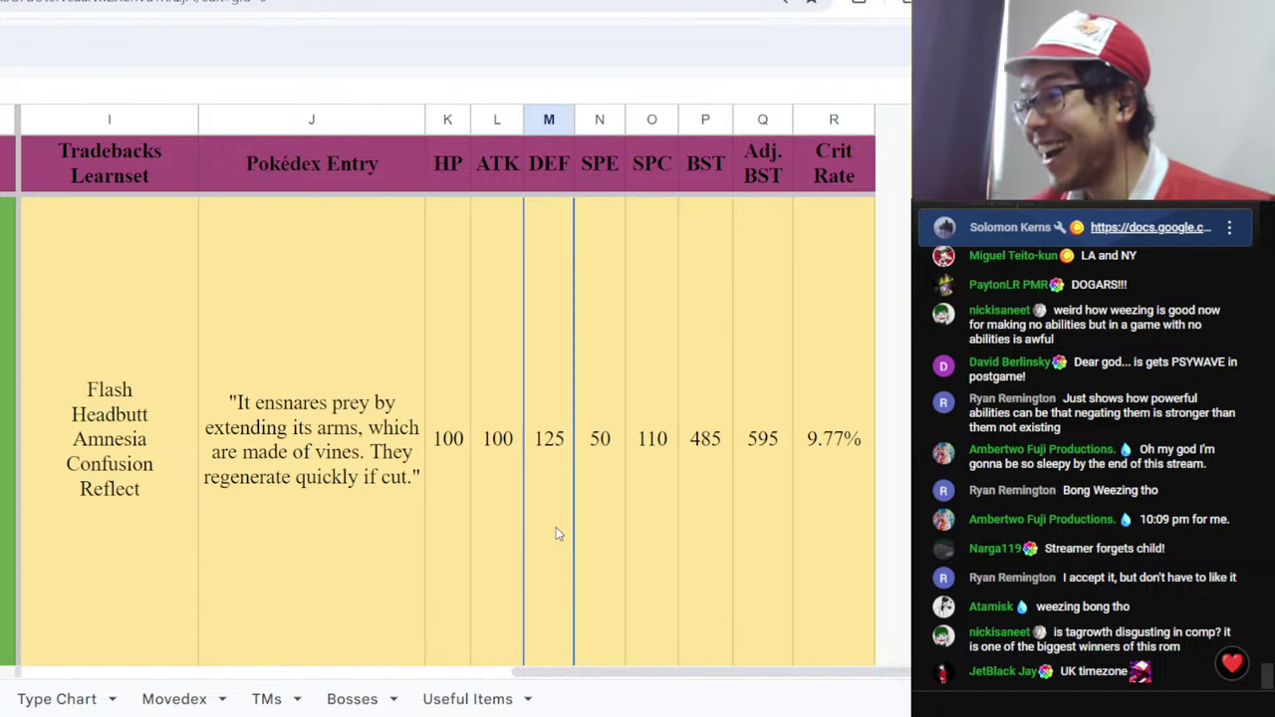
pyautogui.click(631, 495)
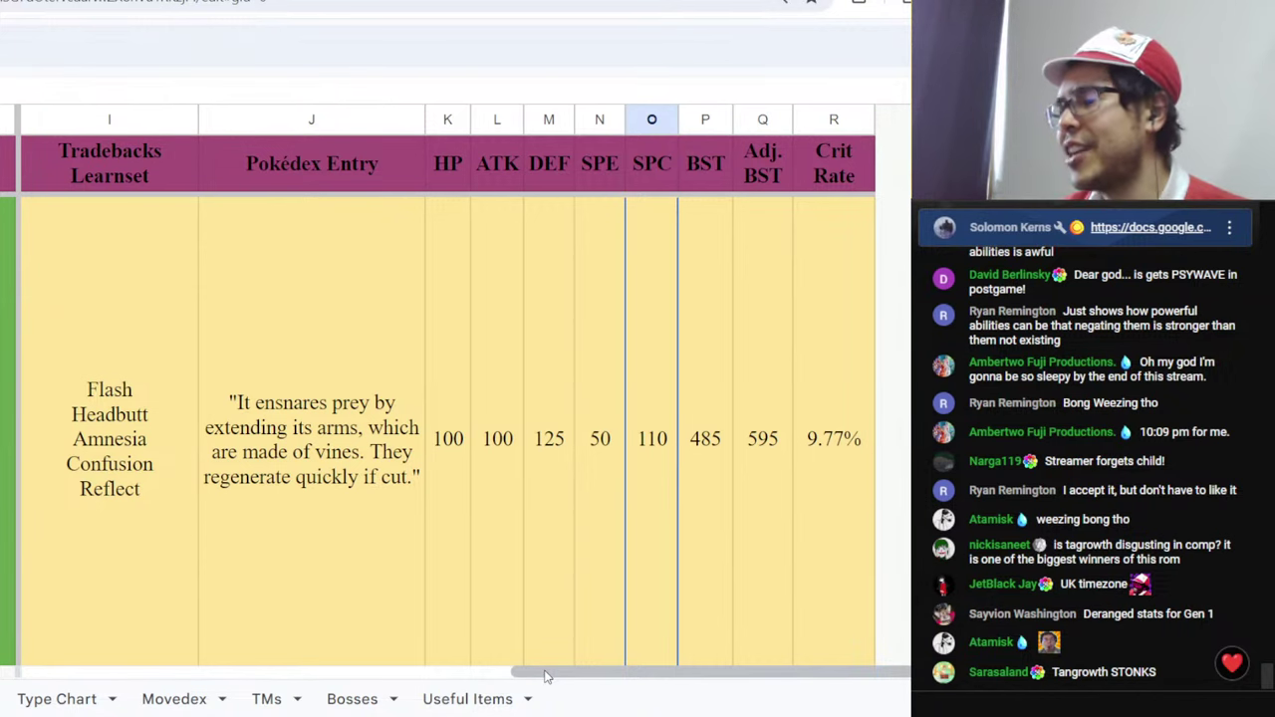
# - Review Tangrowth's level-up and TM & HM learnsets, and check where Tangela is found and when it evolves
pyautogui.moveTo(545, 676); pyautogui.dragTo(426, 654)
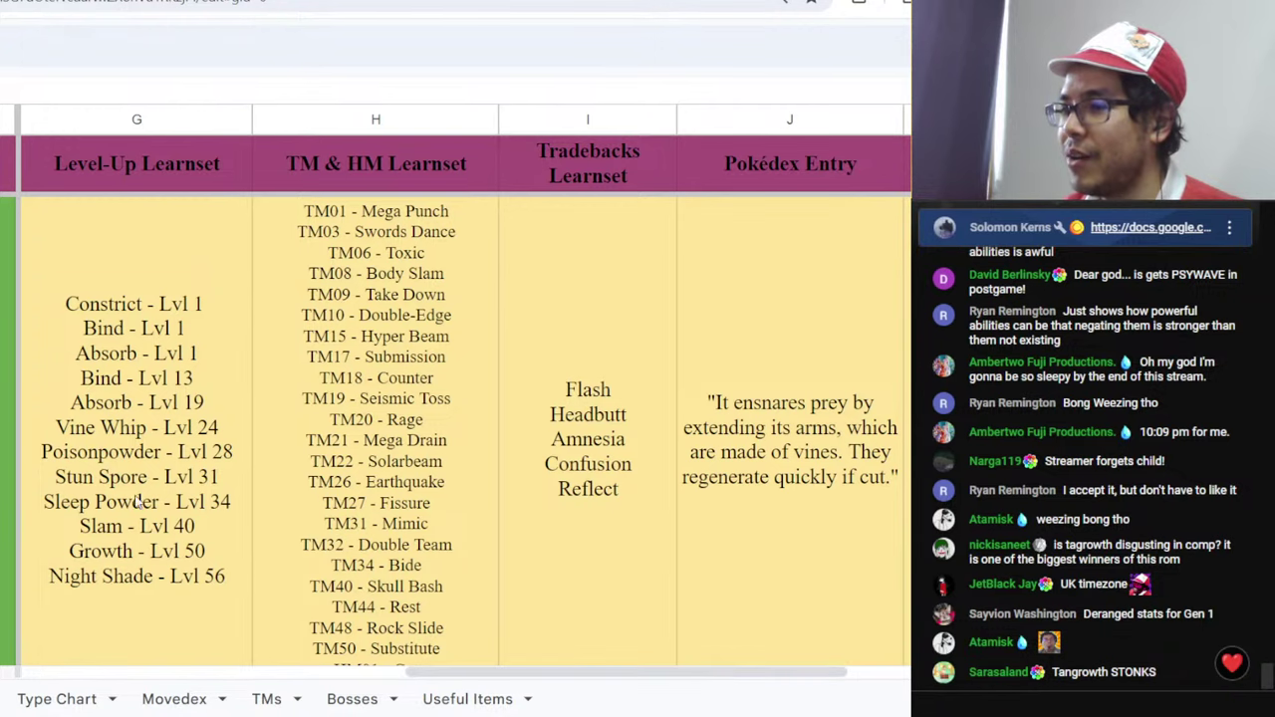
pyautogui.click(257, 359)
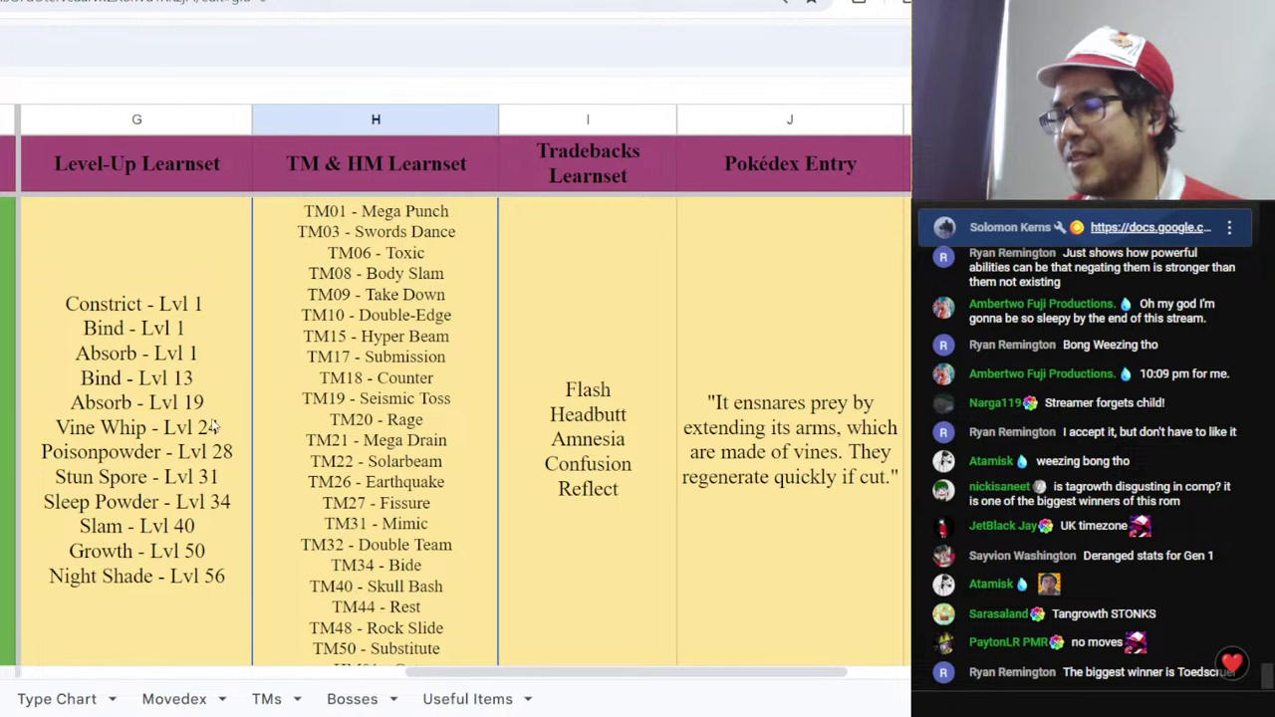
pyautogui.click(199, 550)
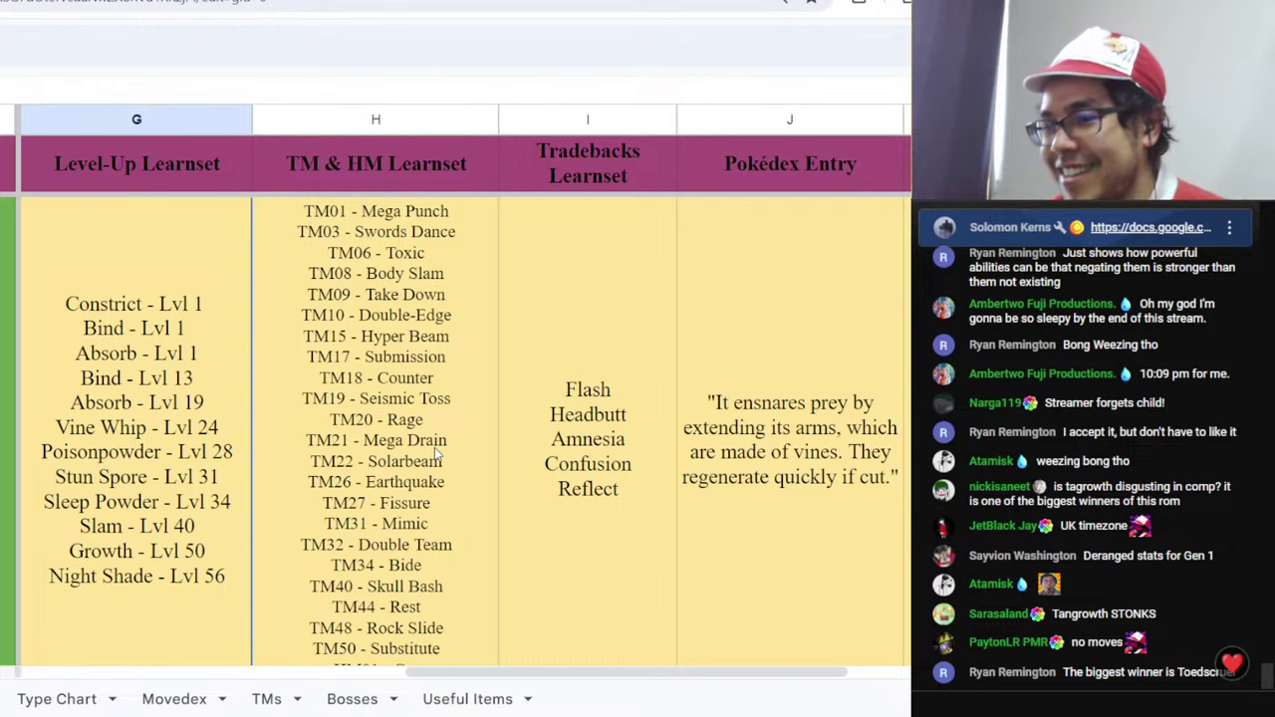
pyautogui.click(344, 674)
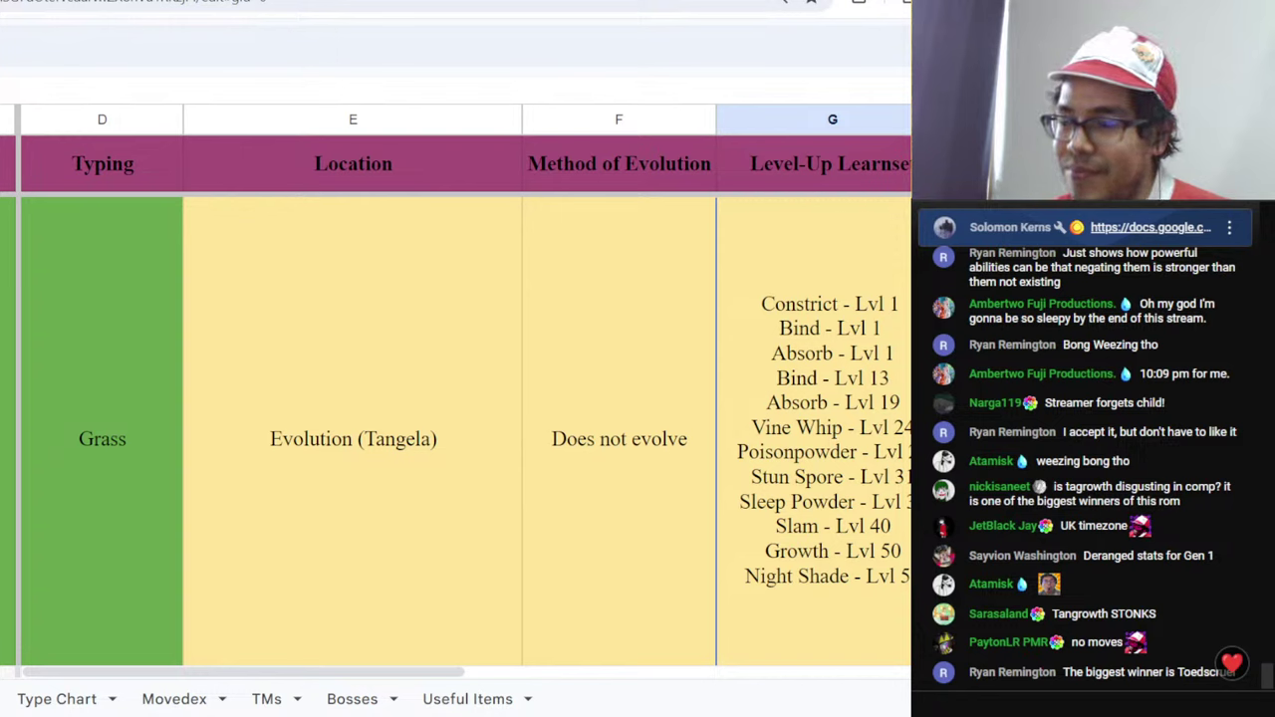
pyautogui.scroll(3, 425, 426)
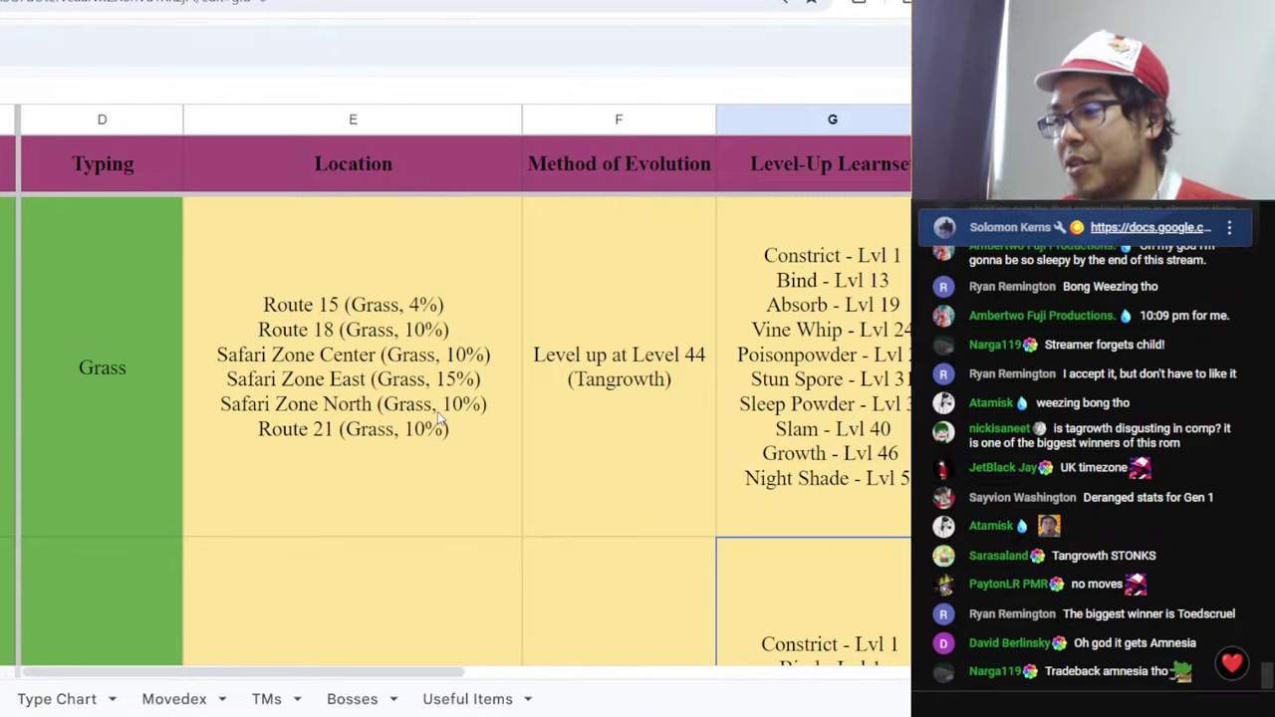
pyautogui.scroll(-2, 437, 411)
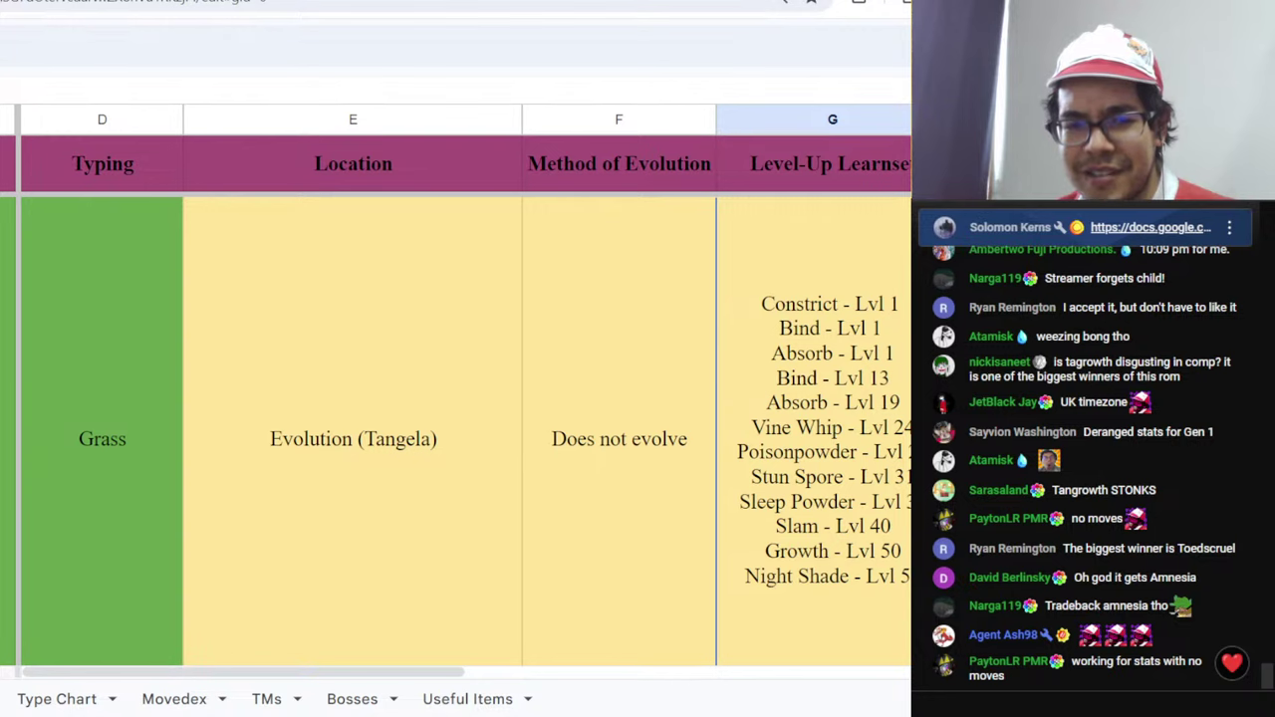
# - Switch to TierMaker in full screen, place Tangrowth at the end of tier C and Ramoose tenth in tier B
pyautogui.hotkey('ctrl', 'Tab')
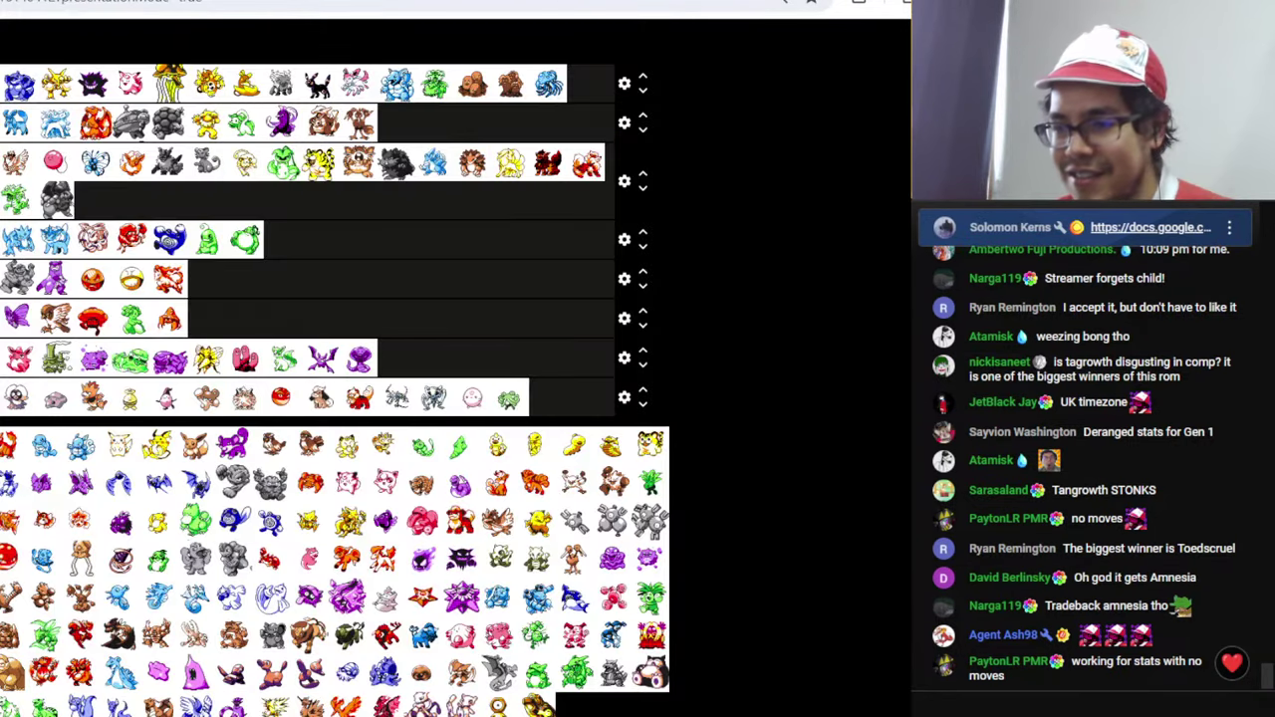
pyautogui.press('F11')
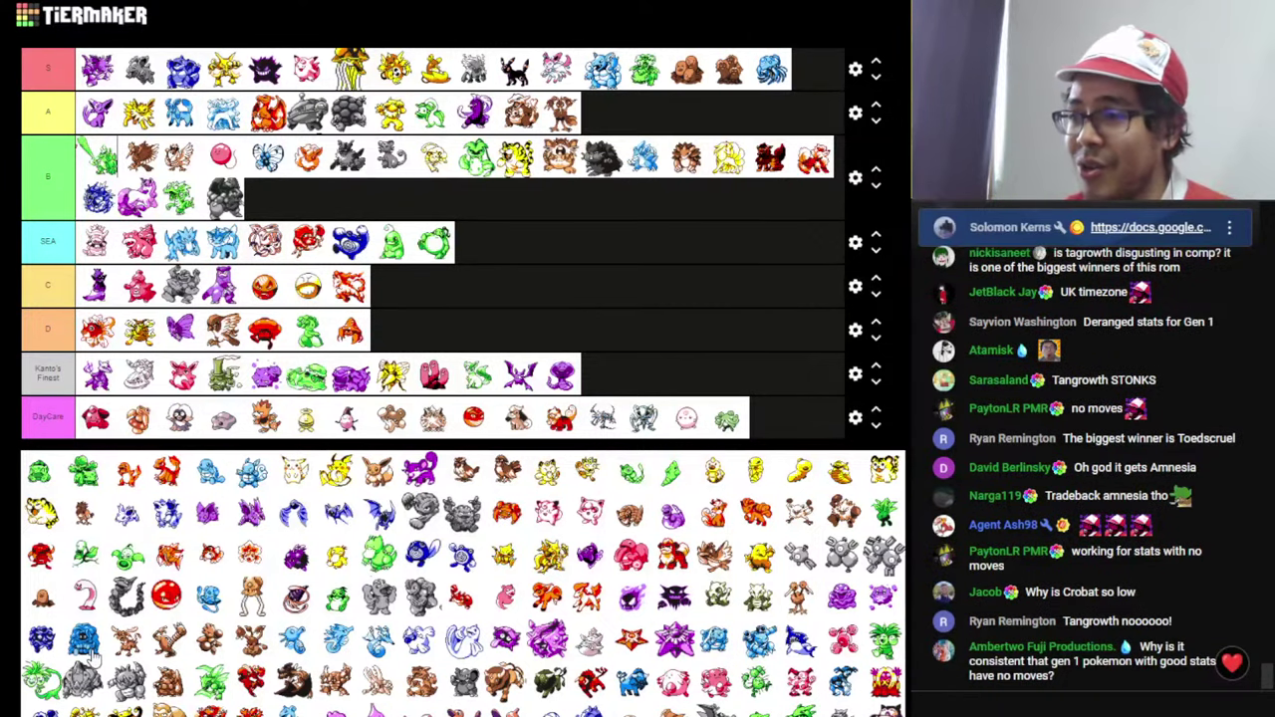
pyautogui.moveTo(92, 653); pyautogui.dragTo(450, 293)
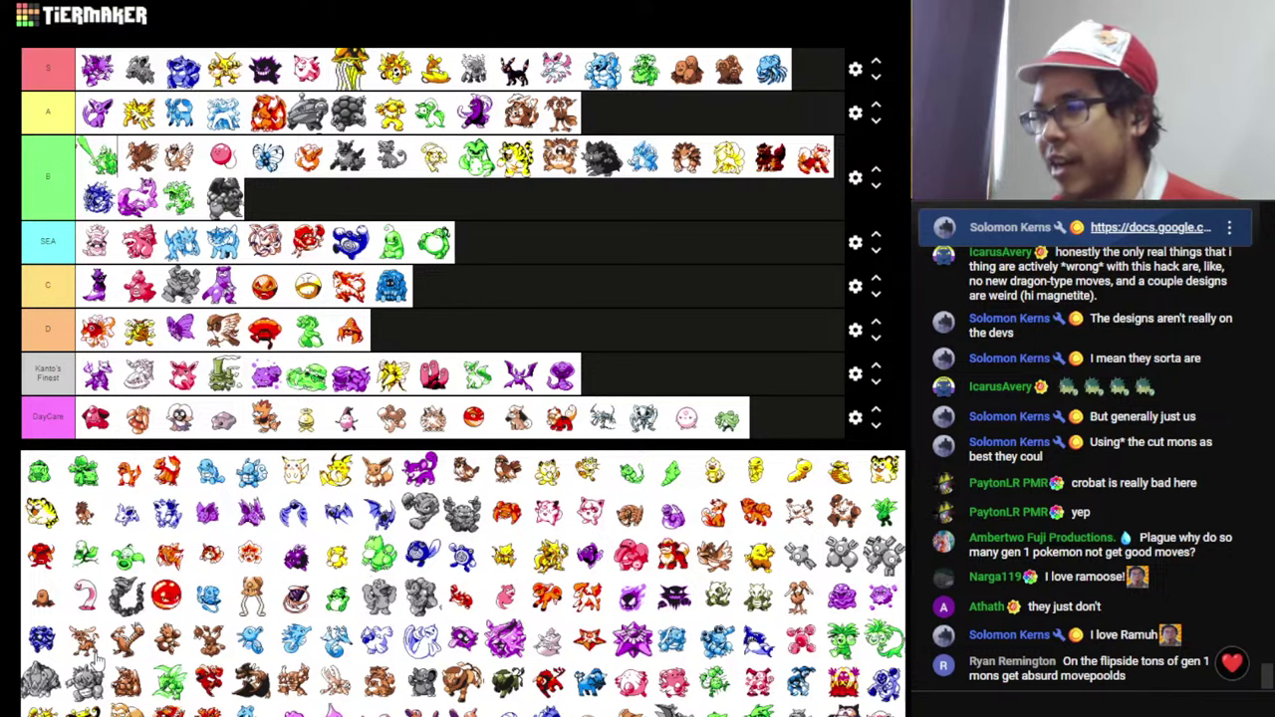
pyautogui.moveTo(96, 660); pyautogui.dragTo(475, 177)
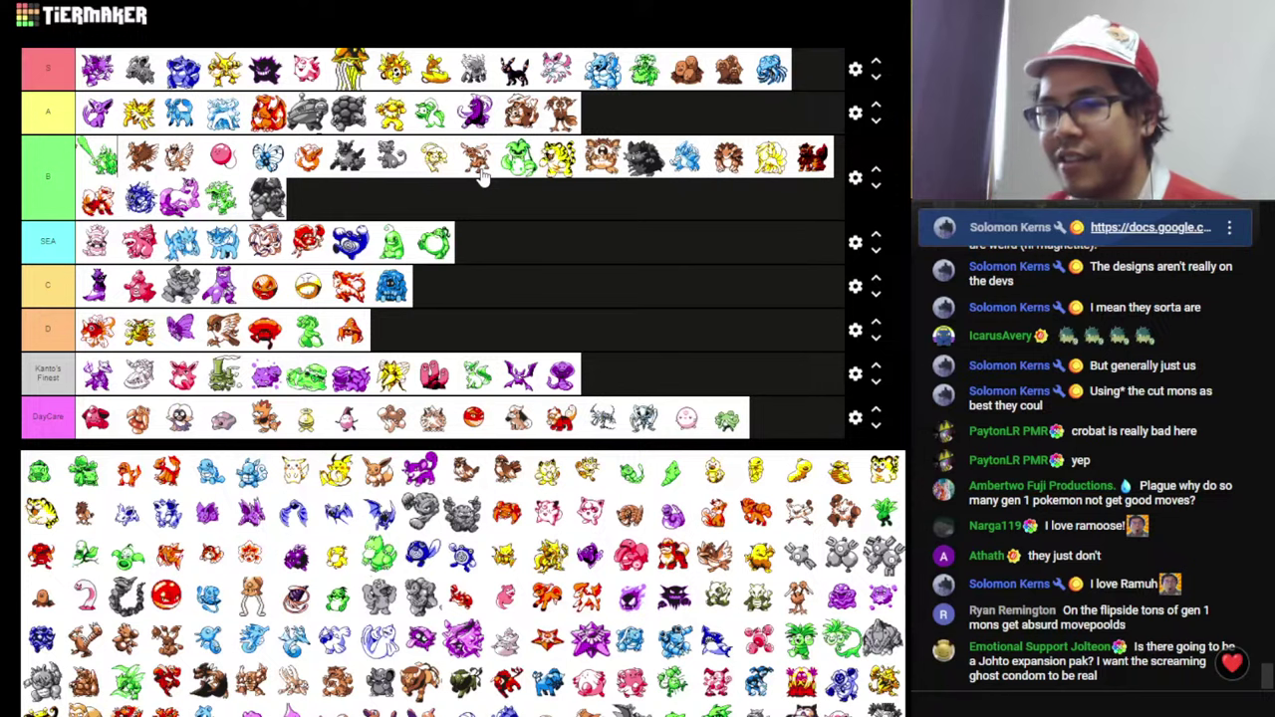
# - Switch to the Pokédex spreadsheet and review Ramoose's ATK and SPE, its TM & HM learnset and its location
pyautogui.hotkey('alt', 'Tab')
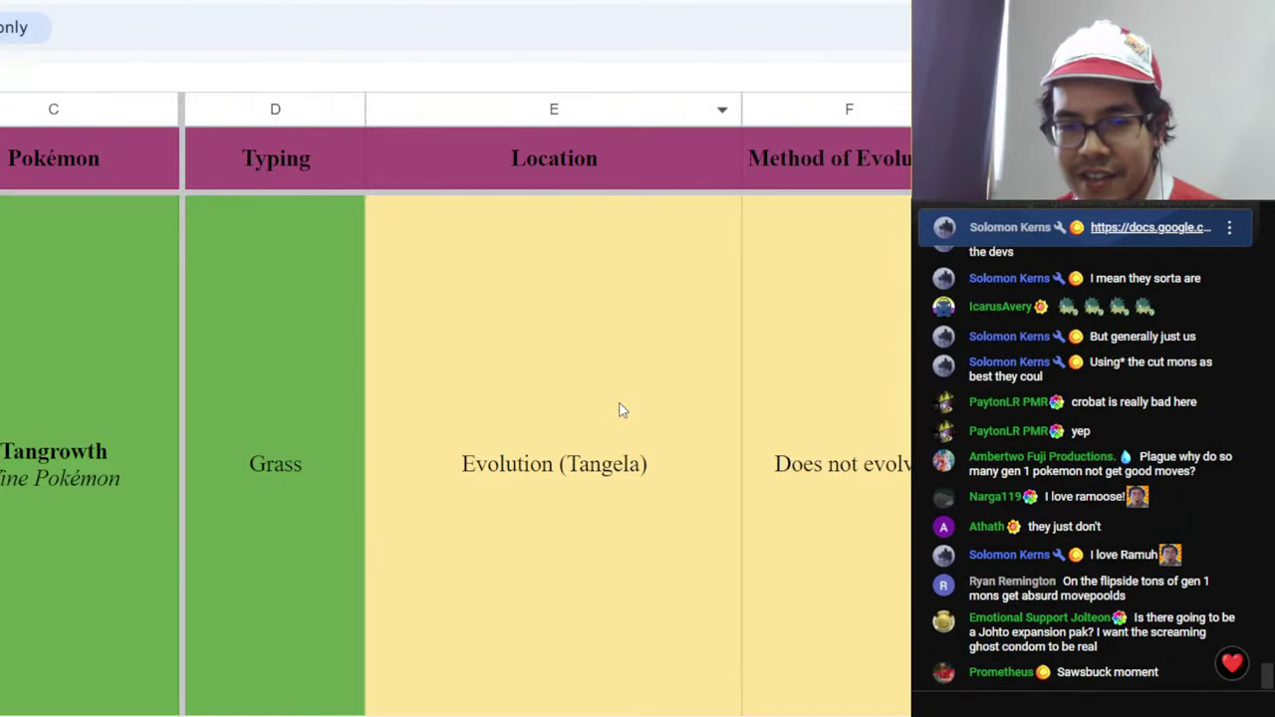
pyautogui.scroll(-1, 618, 410)
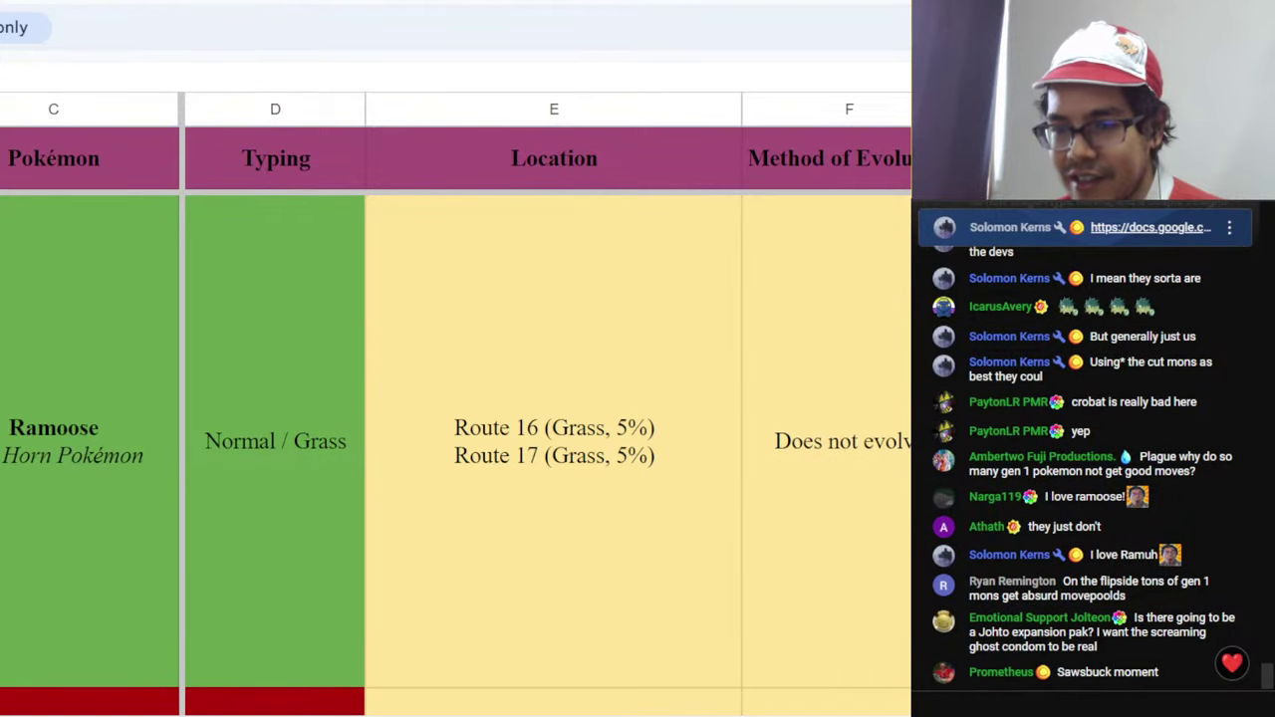
pyautogui.hscroll(5, 455, 418)
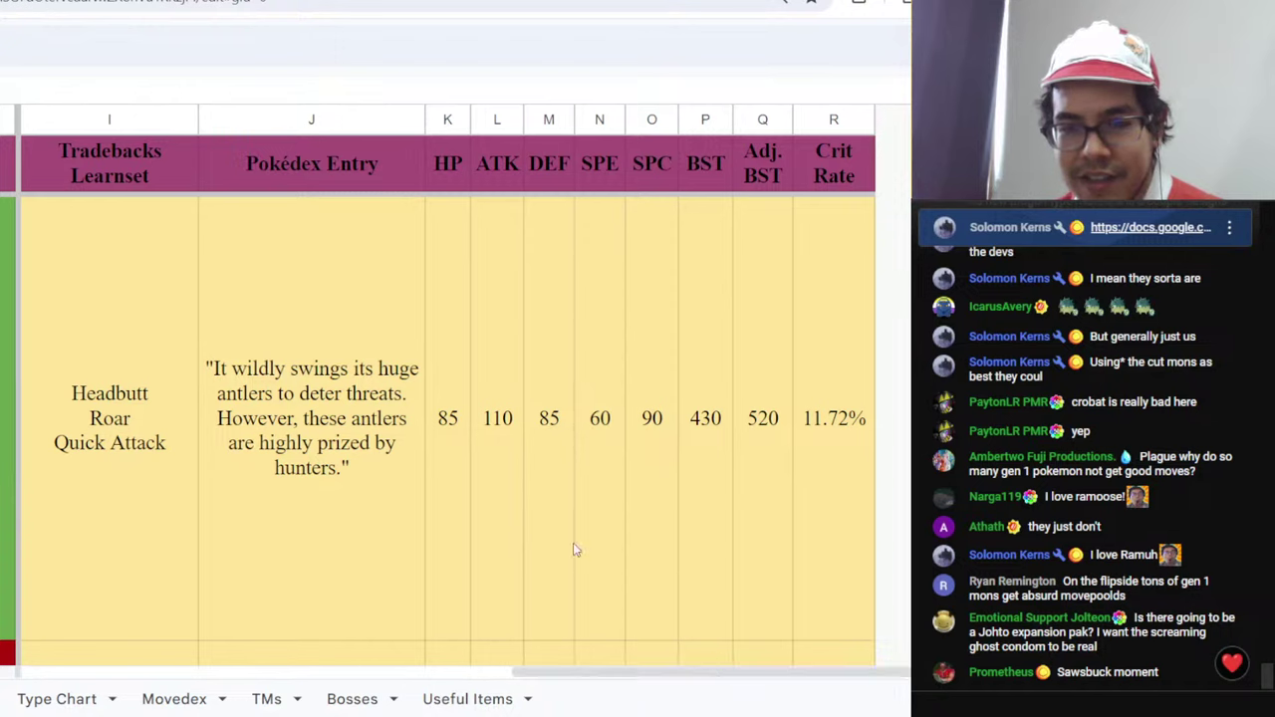
pyautogui.click(505, 489)
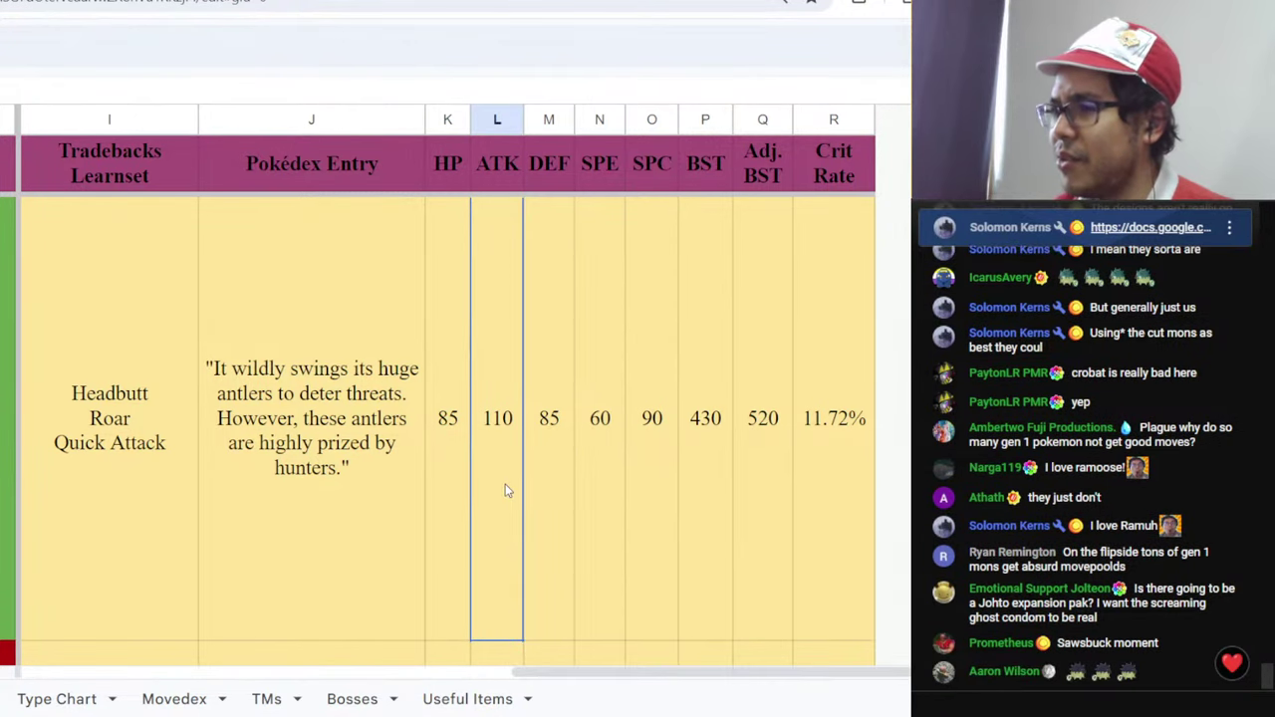
pyautogui.click(607, 499)
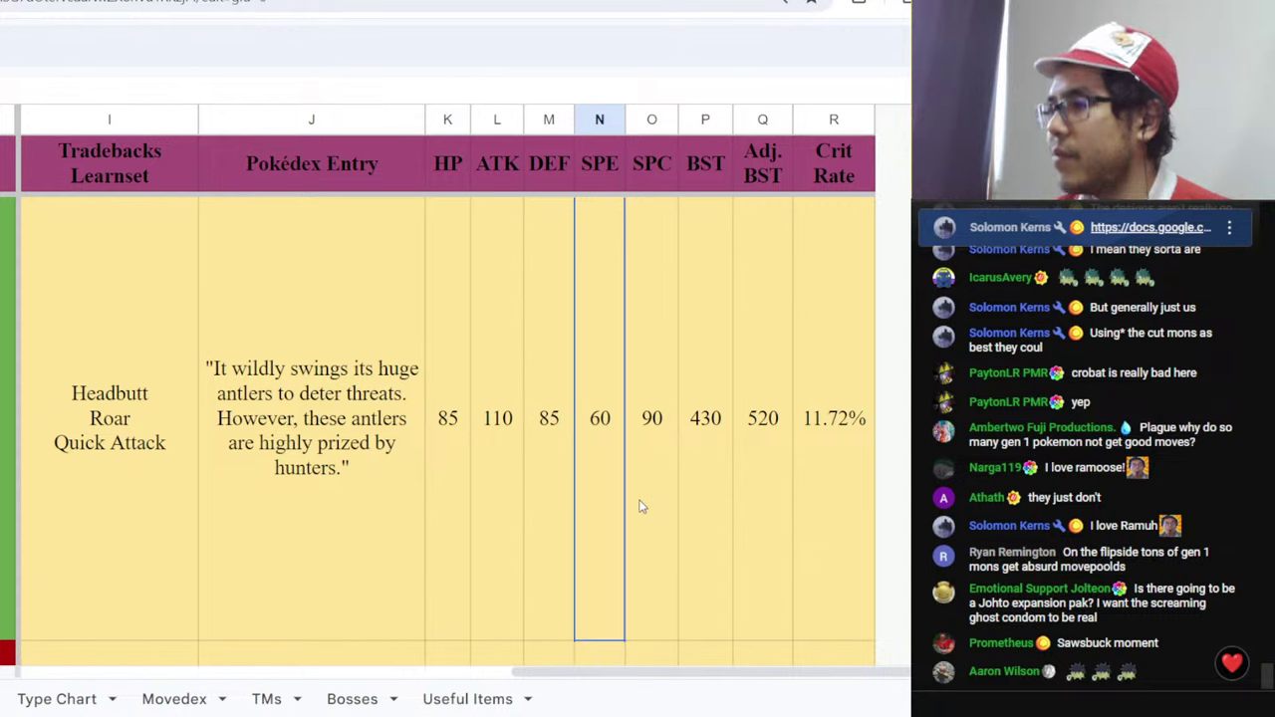
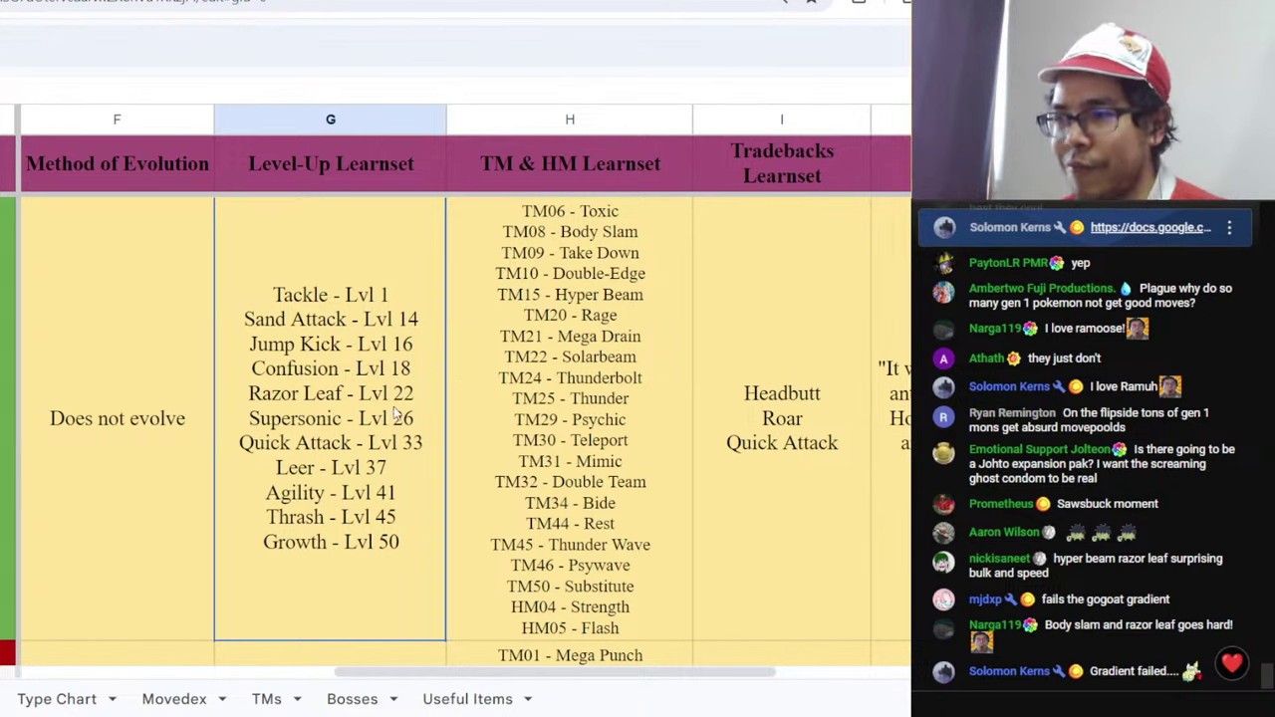
pyautogui.click(596, 348)
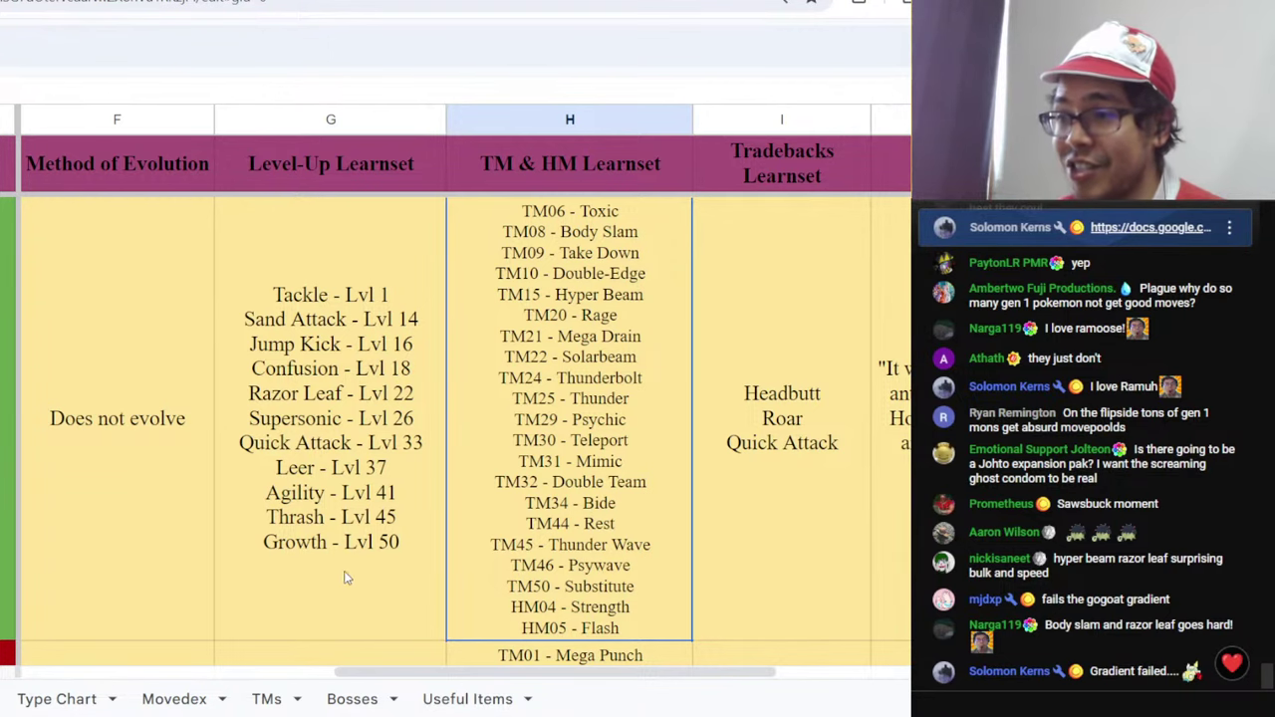
pyautogui.moveTo(384, 673); pyautogui.dragTo(277, 675)
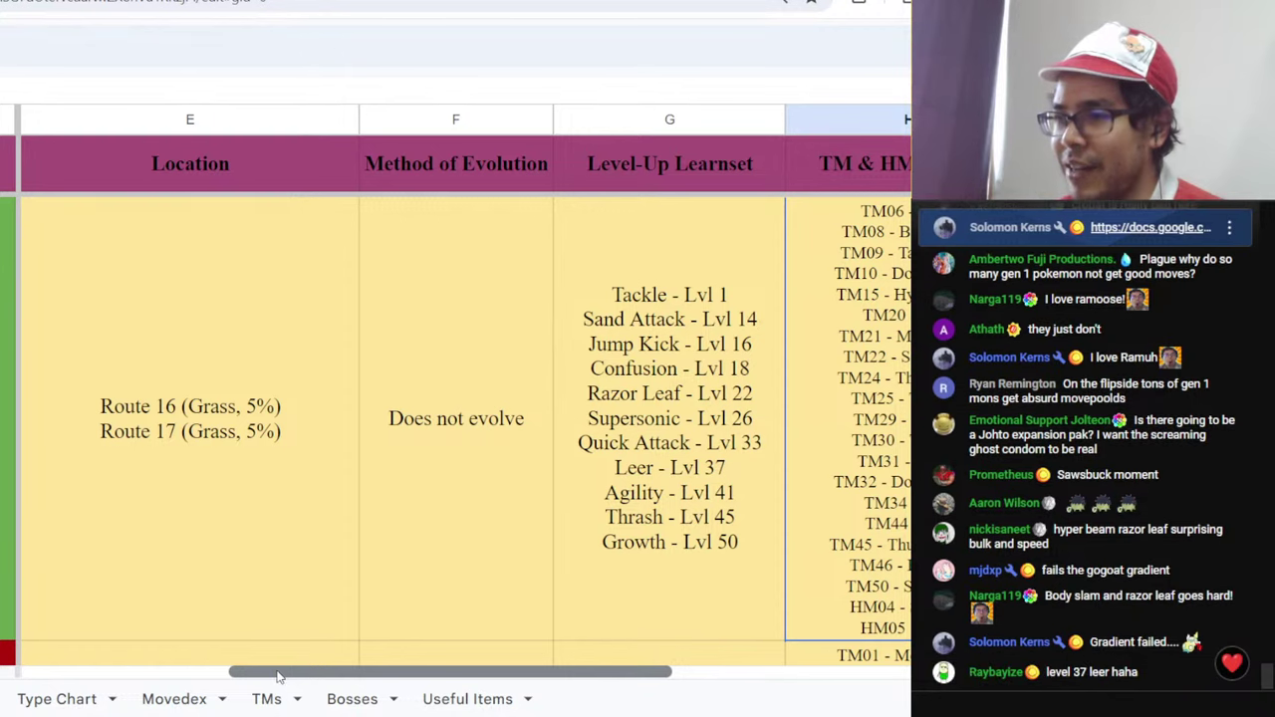
# - Review Ramoose's location and check its SPC and BST
pyautogui.click(176, 435)
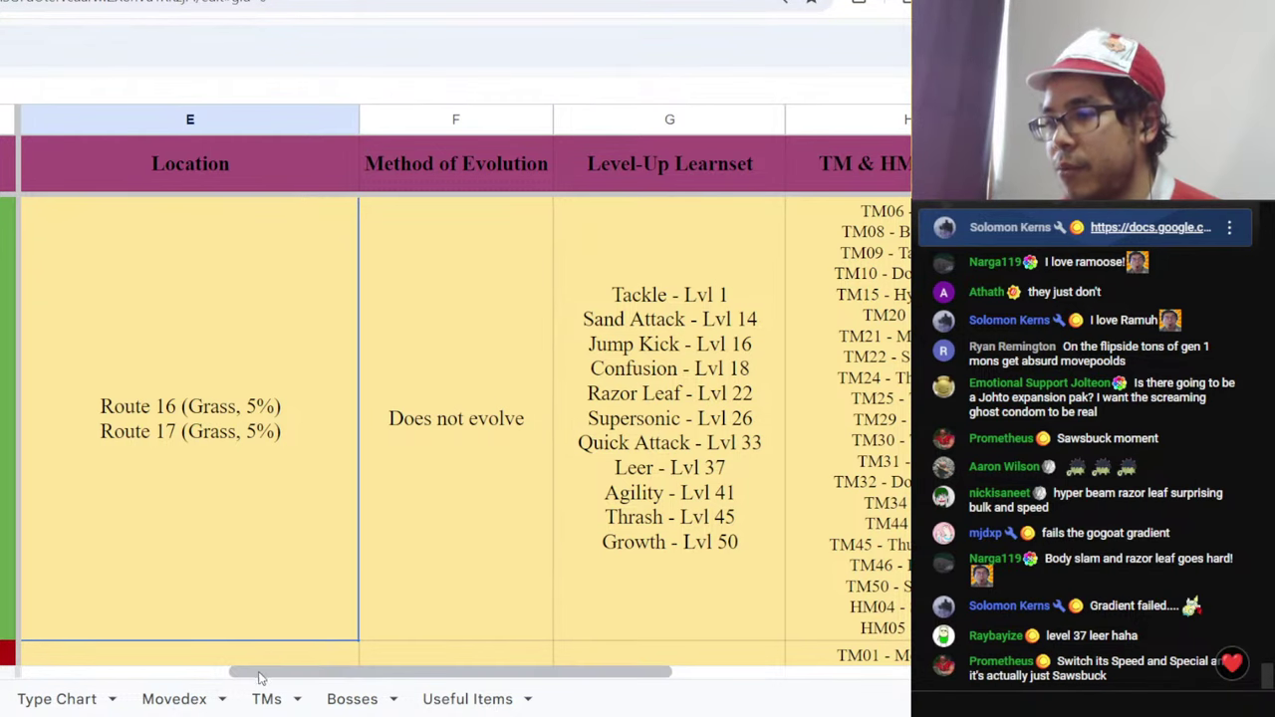
pyautogui.moveTo(259, 678); pyautogui.dragTo(543, 678)
pyautogui.click(639, 493)
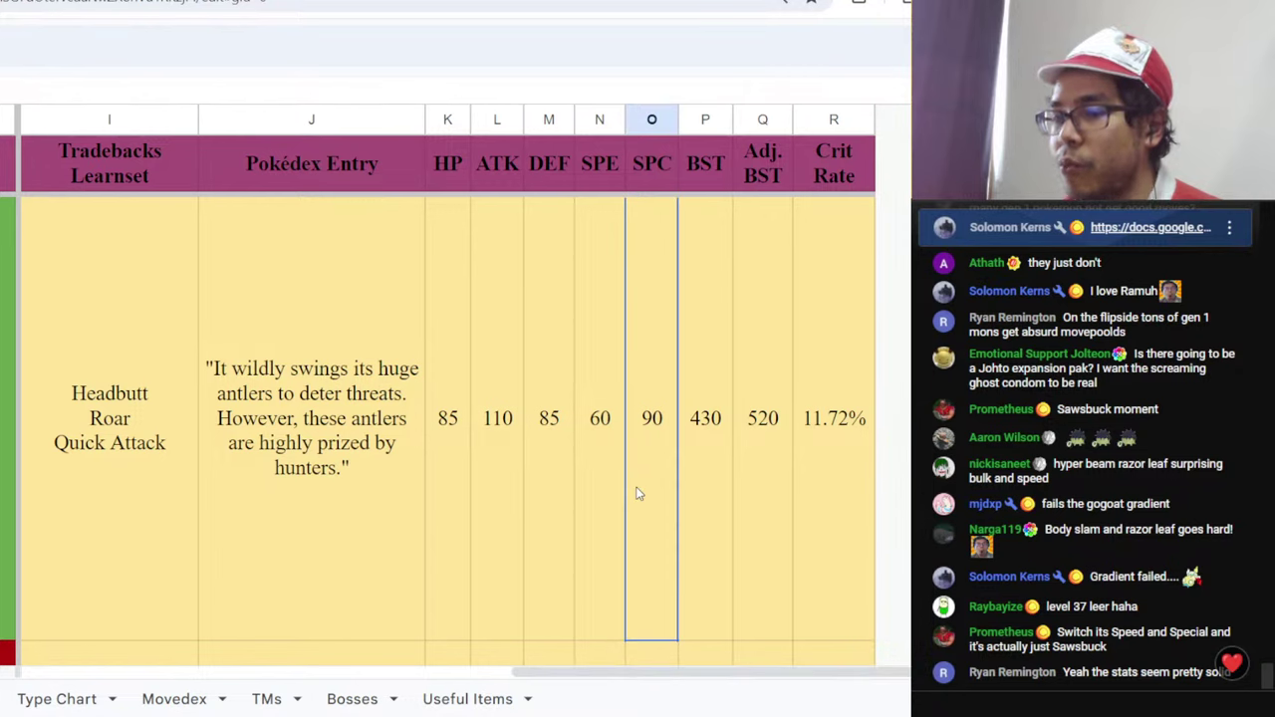
pyautogui.click(698, 474)
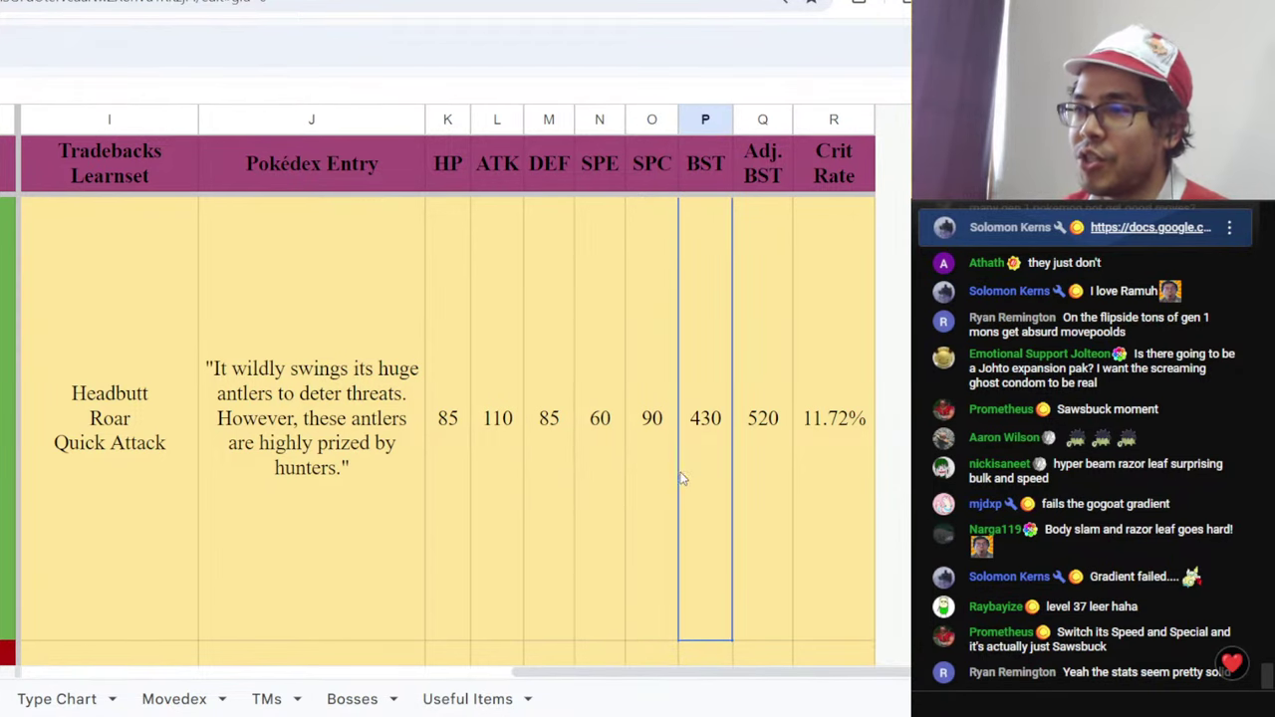
pyautogui.click(660, 480)
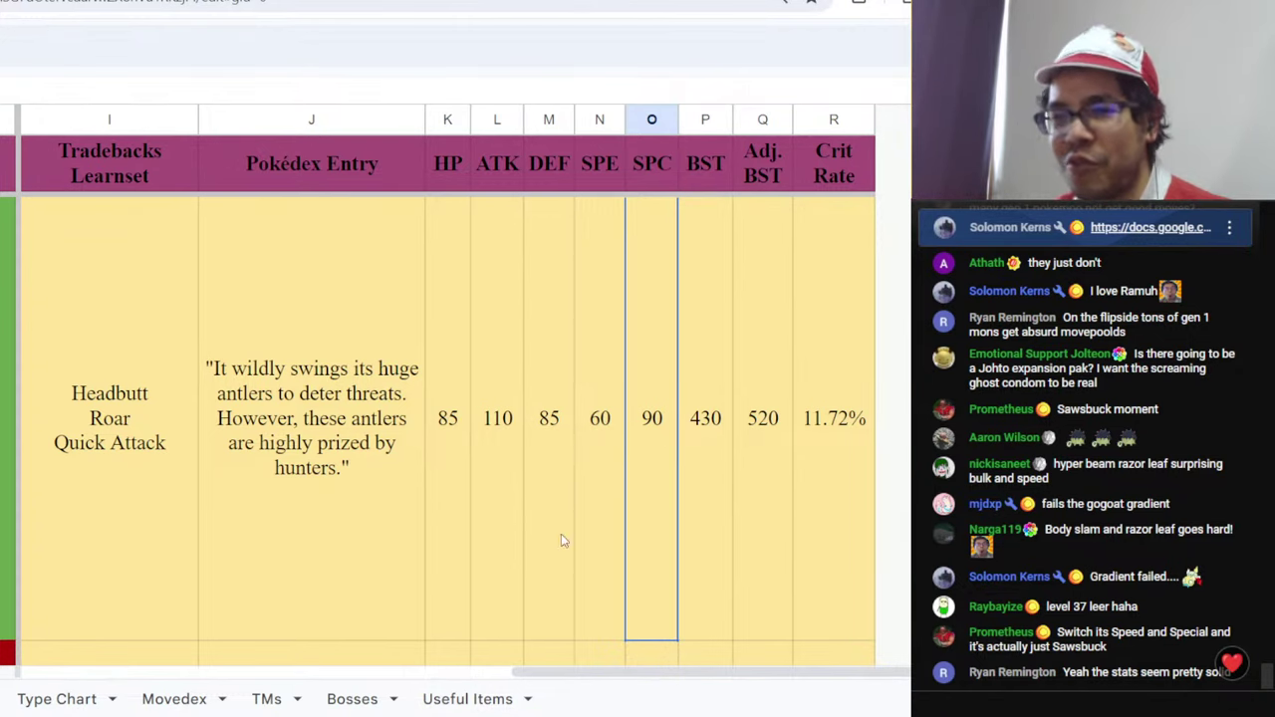
# - Switch to TierMaker and move Ramoose up to sixth place in tier B
pyautogui.hotkey('ctrl', 'Tab')
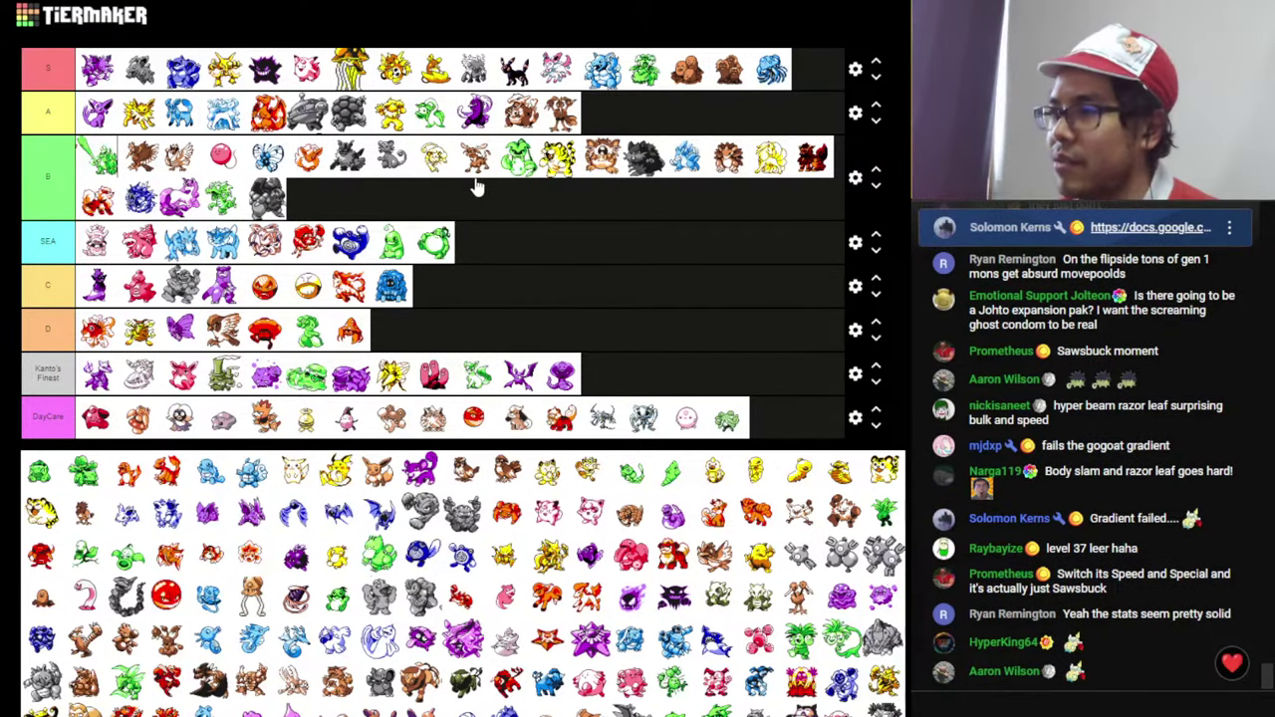
pyautogui.moveTo(478, 167); pyautogui.dragTo(301, 175)
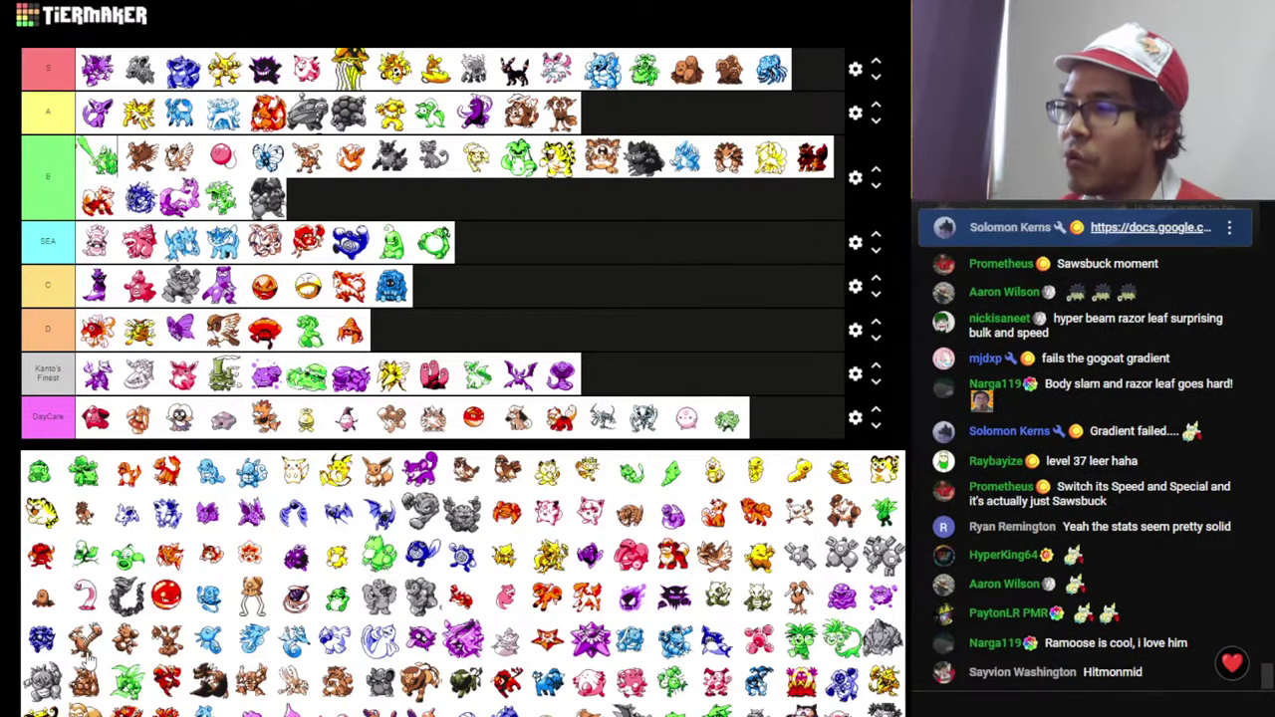
# - Place Hitmonlee third in tier C, and Hitmonchan first and Hitmontop fifth in Kanto's Finest
pyautogui.moveTo(88, 657); pyautogui.dragTo(391, 329)
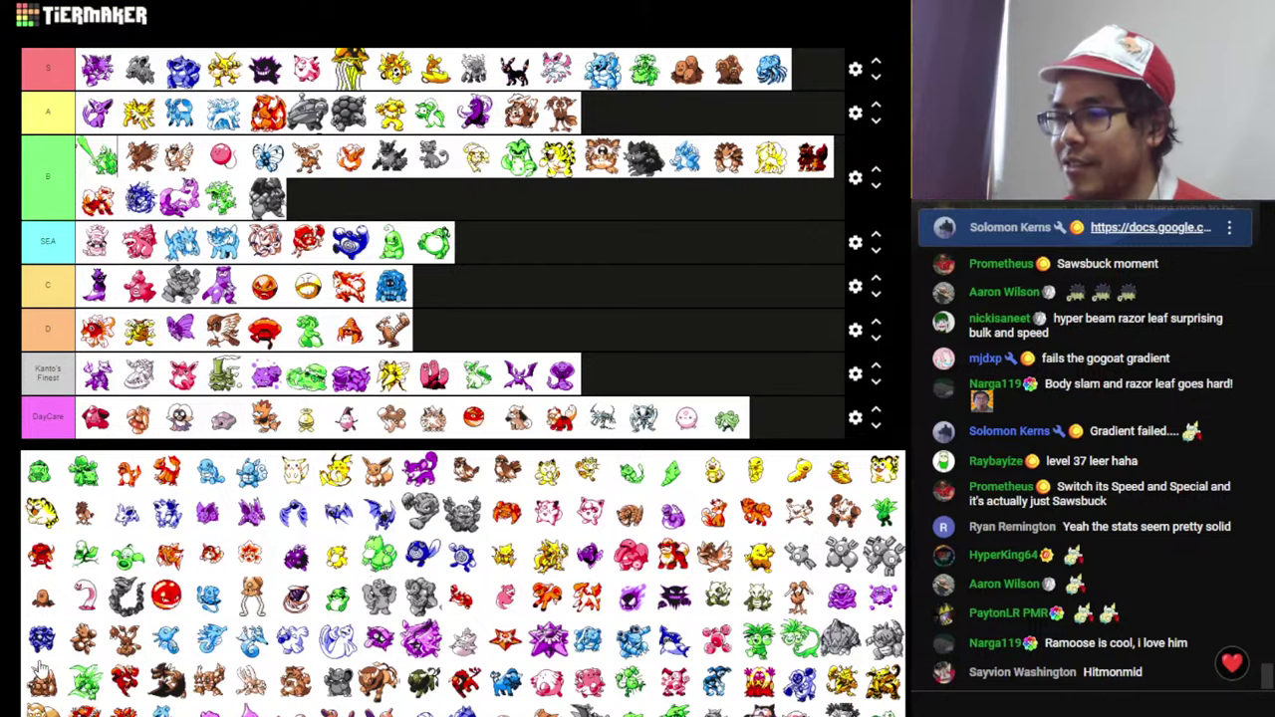
pyautogui.moveTo(79, 648); pyautogui.dragTo(85, 370)
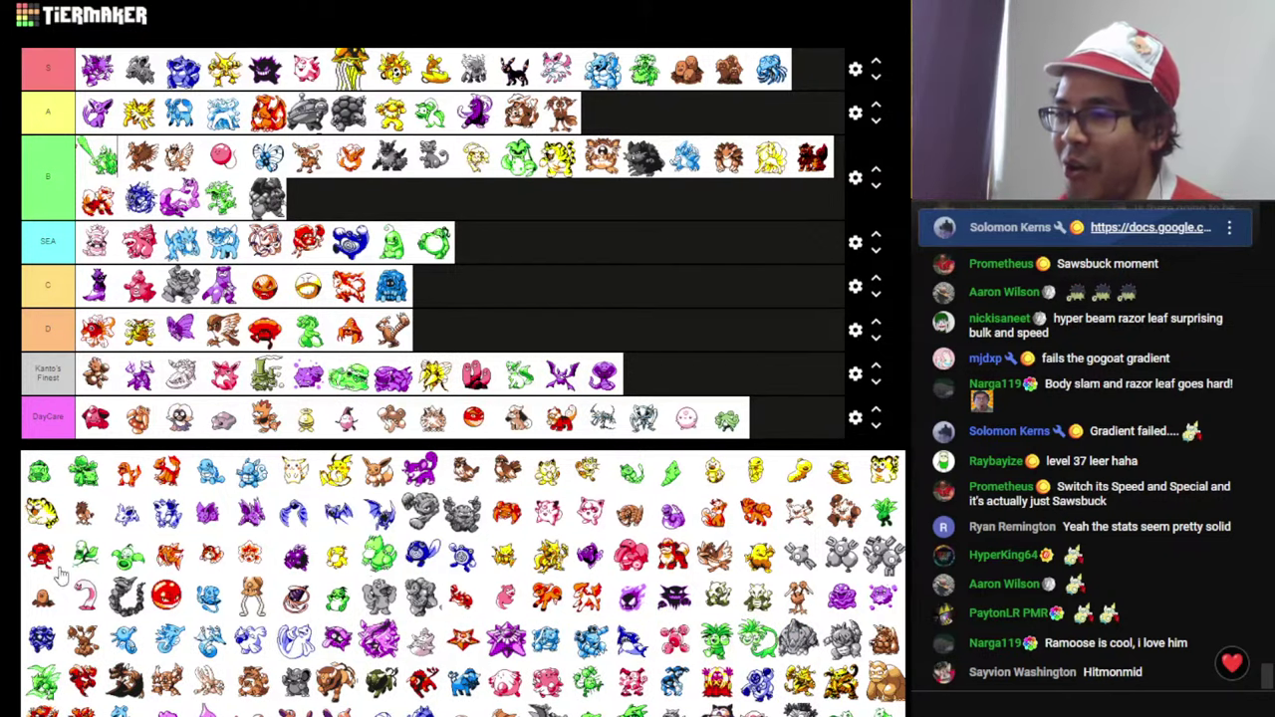
pyautogui.moveTo(89, 655); pyautogui.dragTo(135, 382)
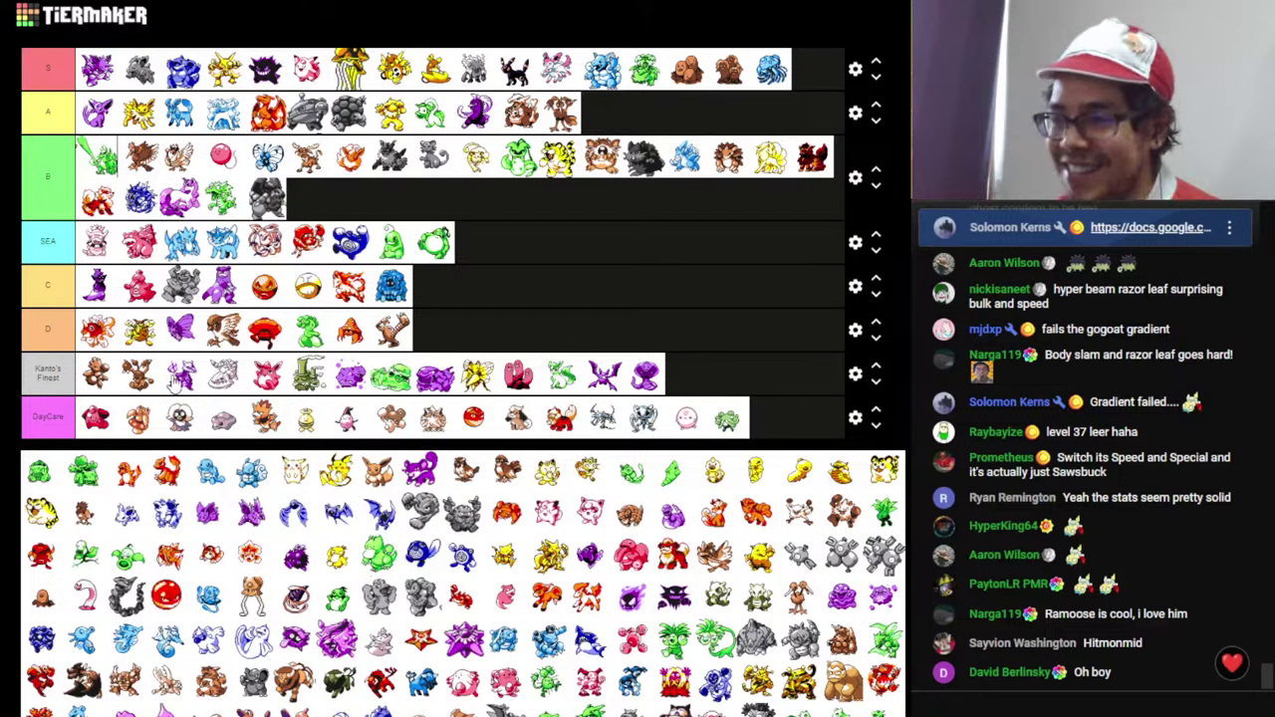
pyautogui.moveTo(392, 333); pyautogui.dragTo(450, 317)
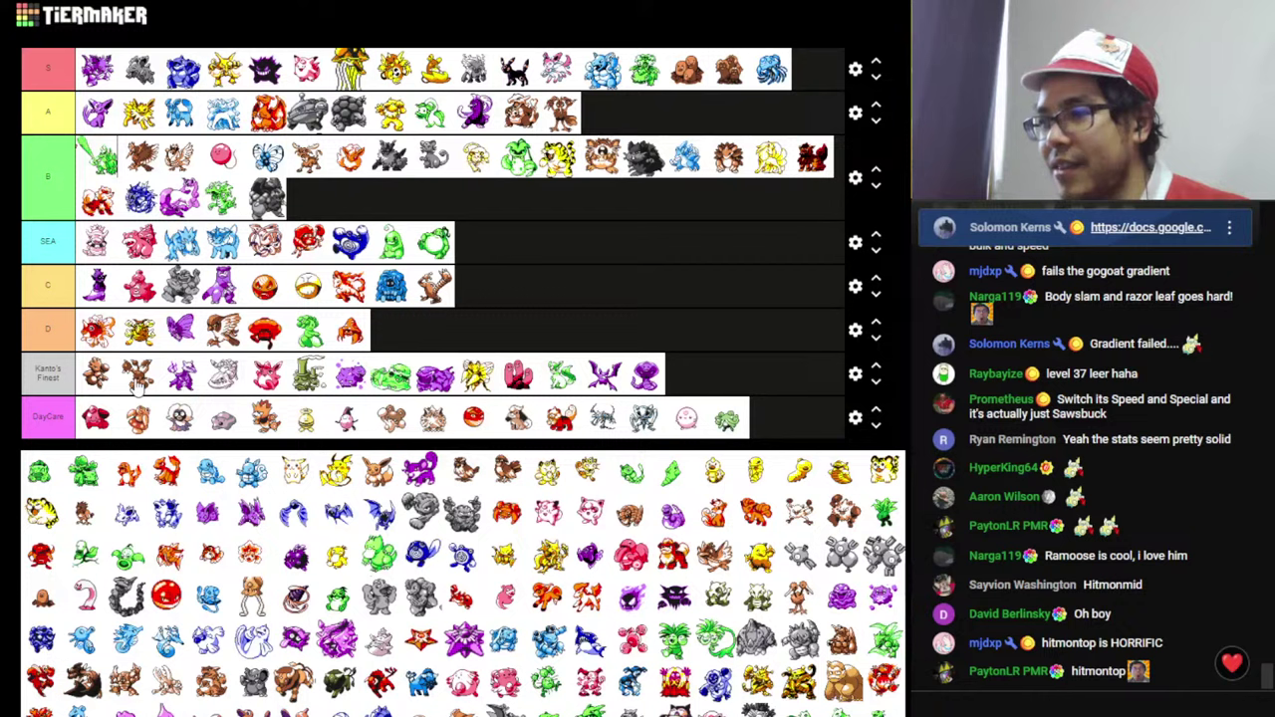
pyautogui.moveTo(137, 384); pyautogui.dragTo(267, 379)
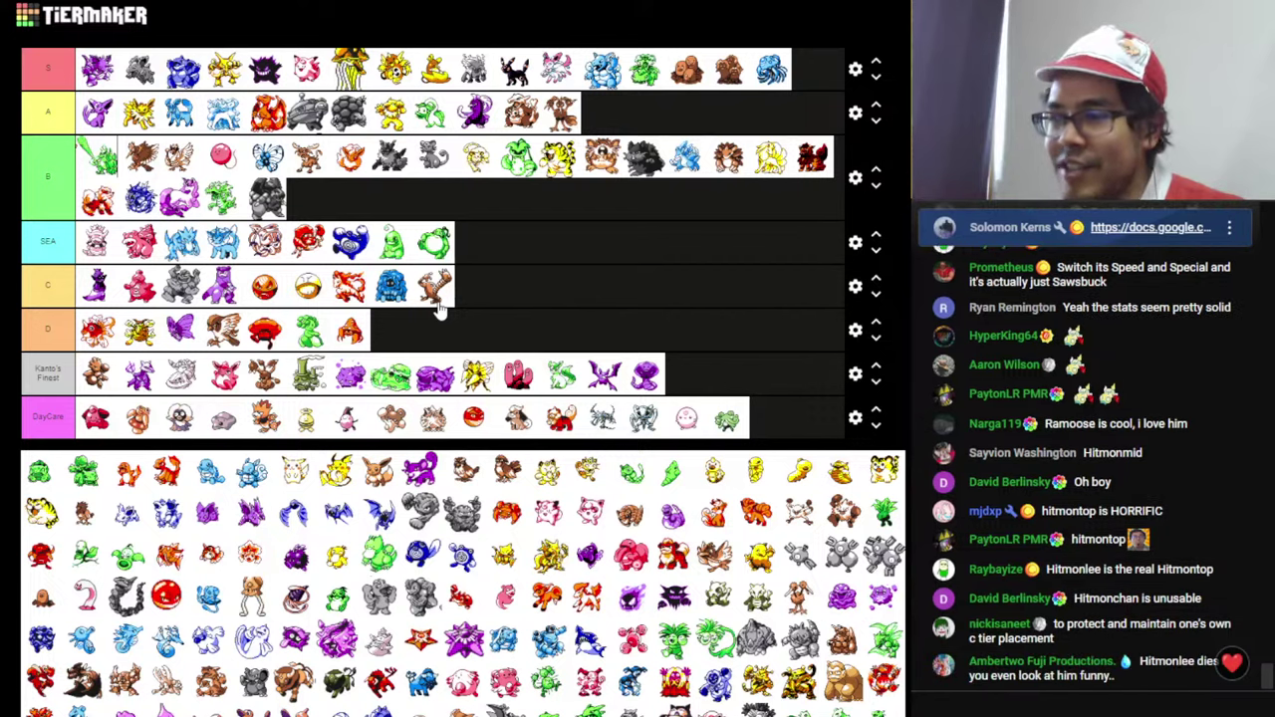
pyautogui.moveTo(441, 310); pyautogui.dragTo(160, 303)
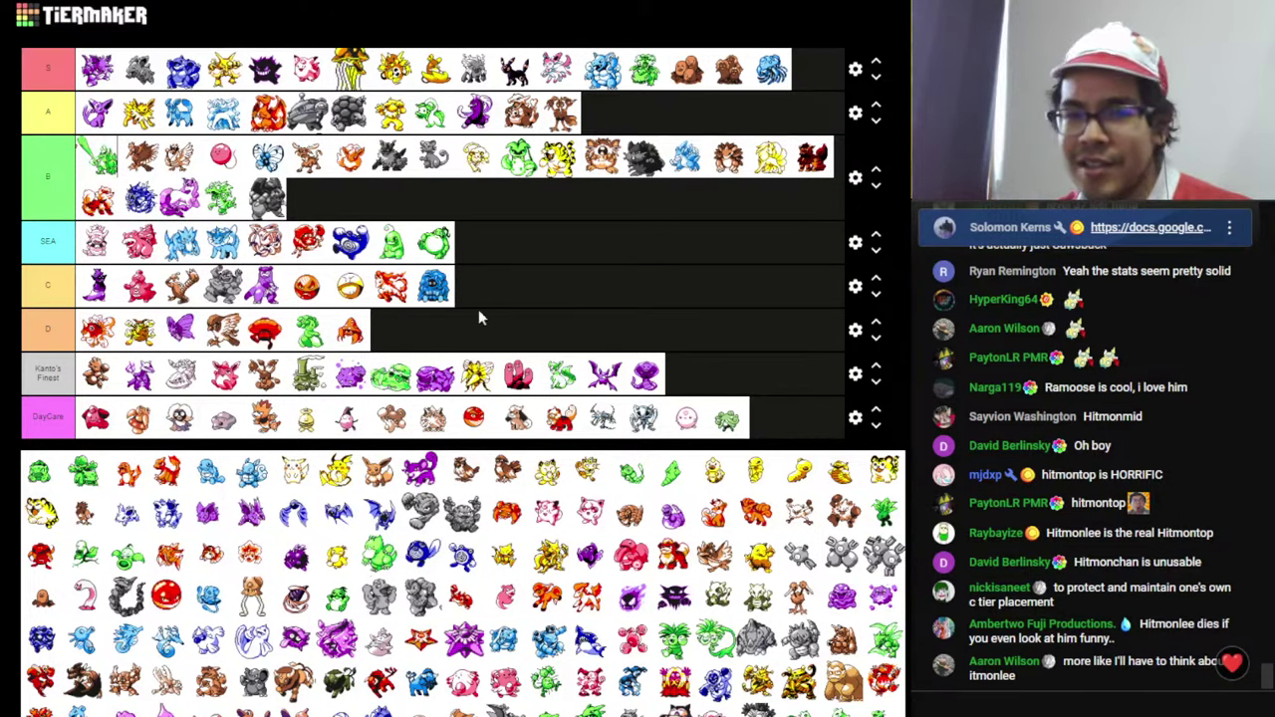
# - Switch to the Pokédex spreadsheet and review Hitmonlee's DEF, ATK and SPE and its level-up learnset
pyautogui.hotkey('alt', 'Tab')
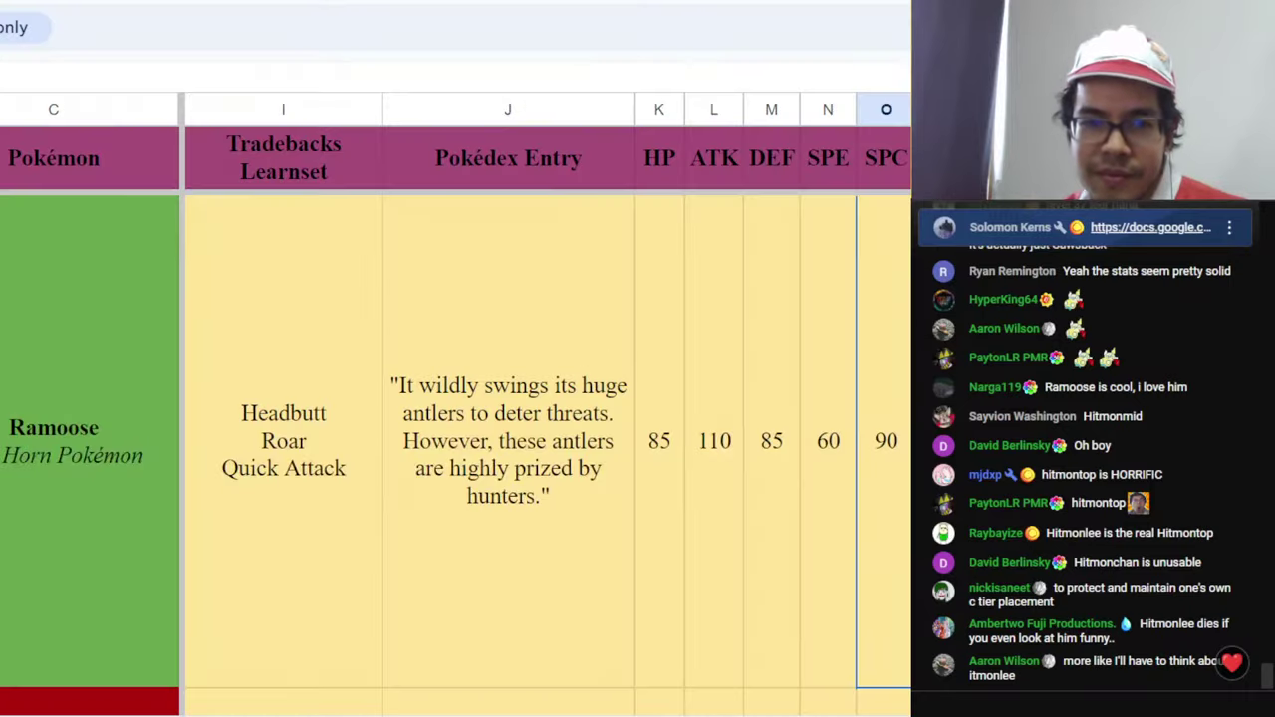
pyautogui.scroll(-1, 456, 438)
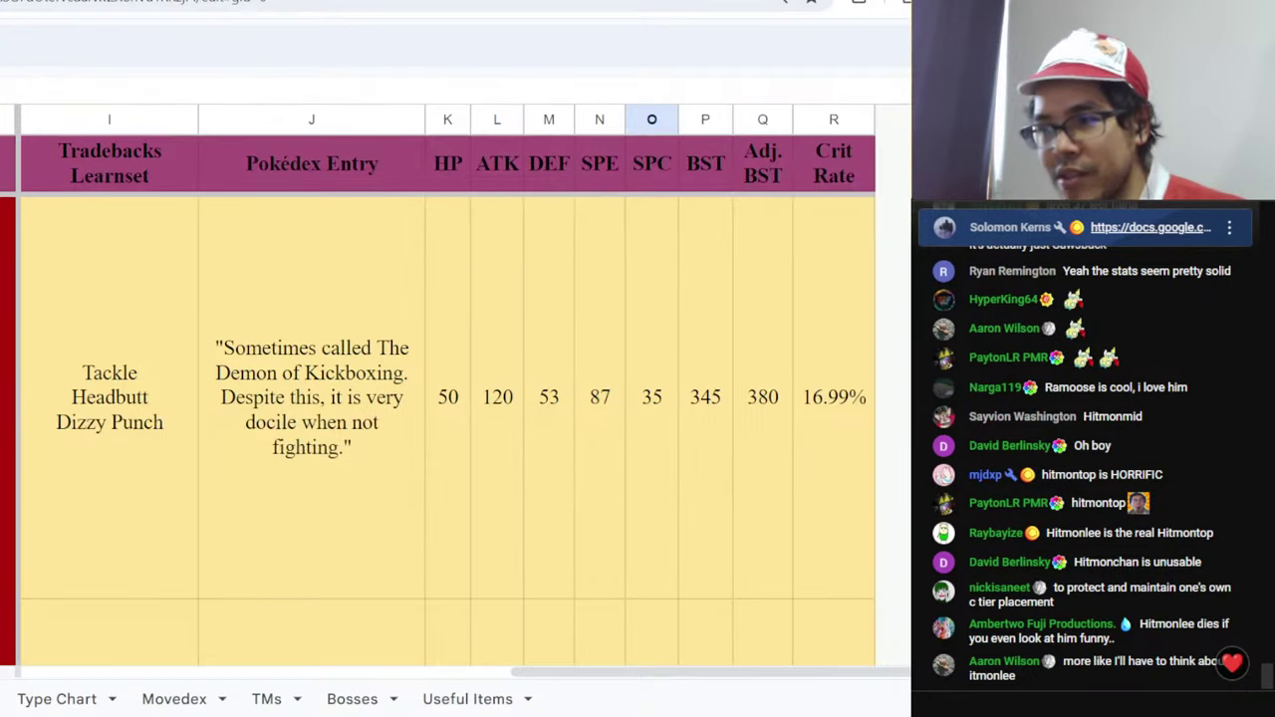
pyautogui.click(251, 431)
pyautogui.click(546, 461)
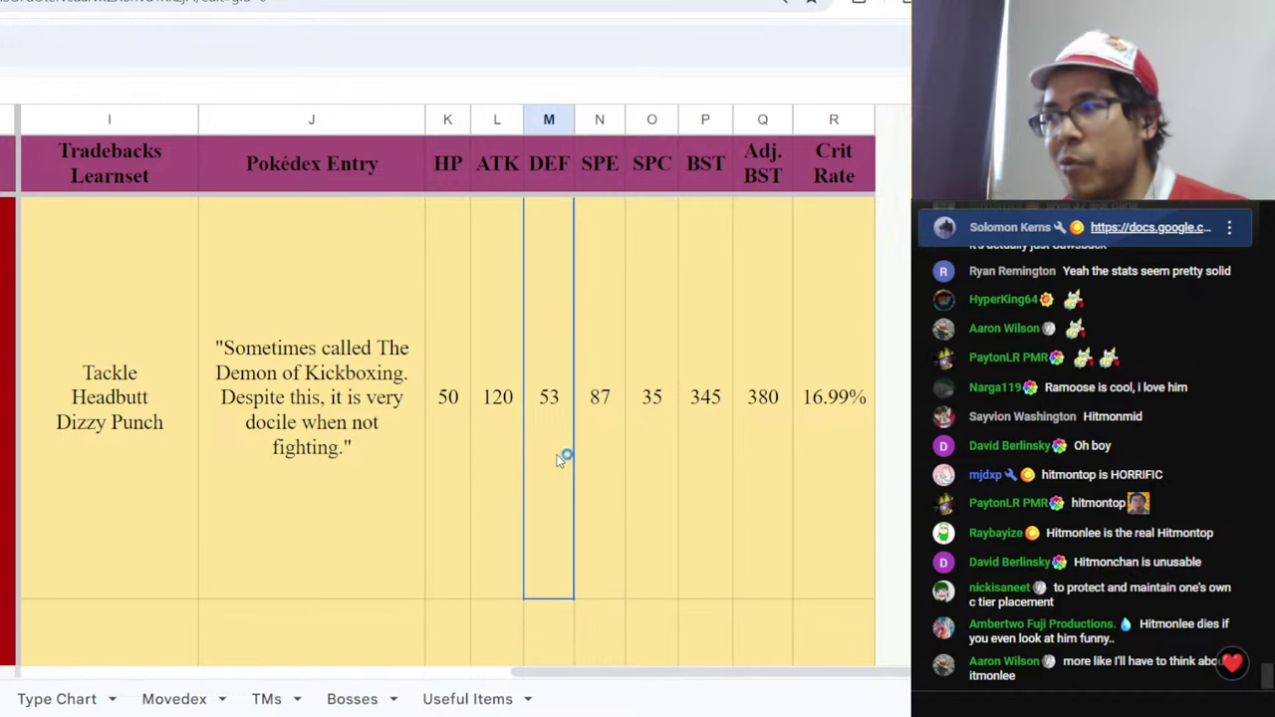
pyautogui.click(501, 457)
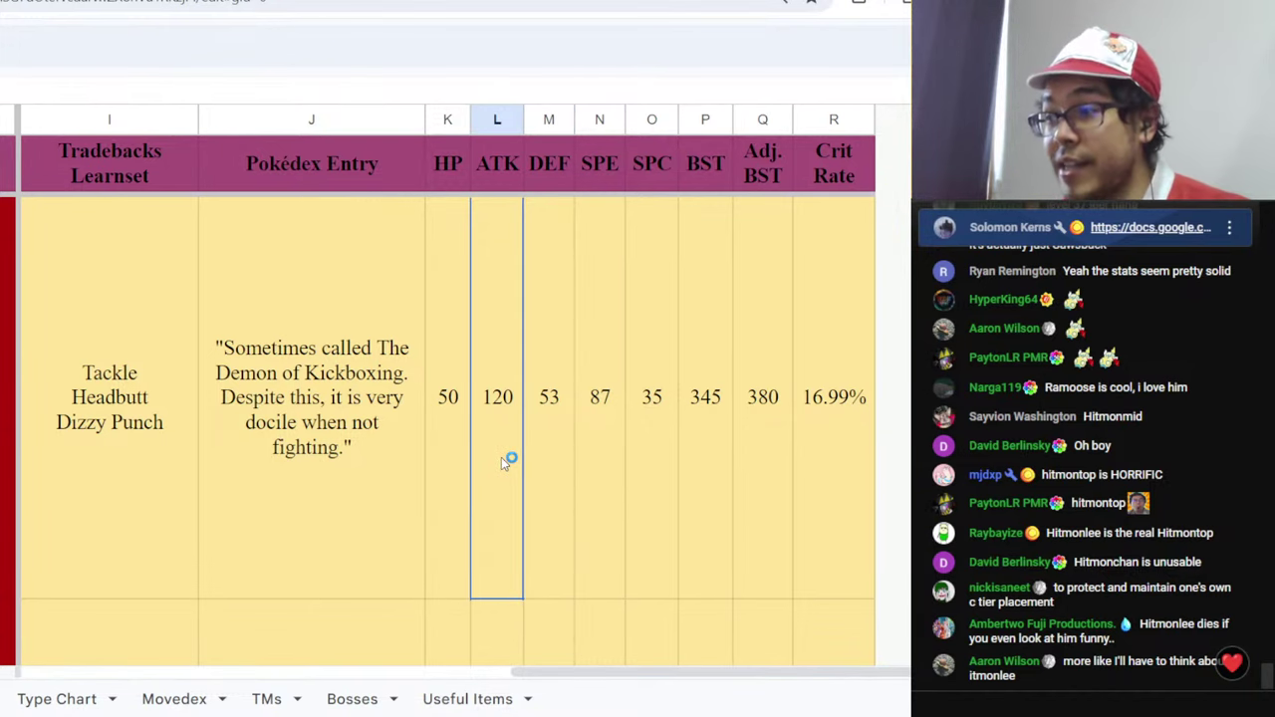
pyautogui.click(596, 460)
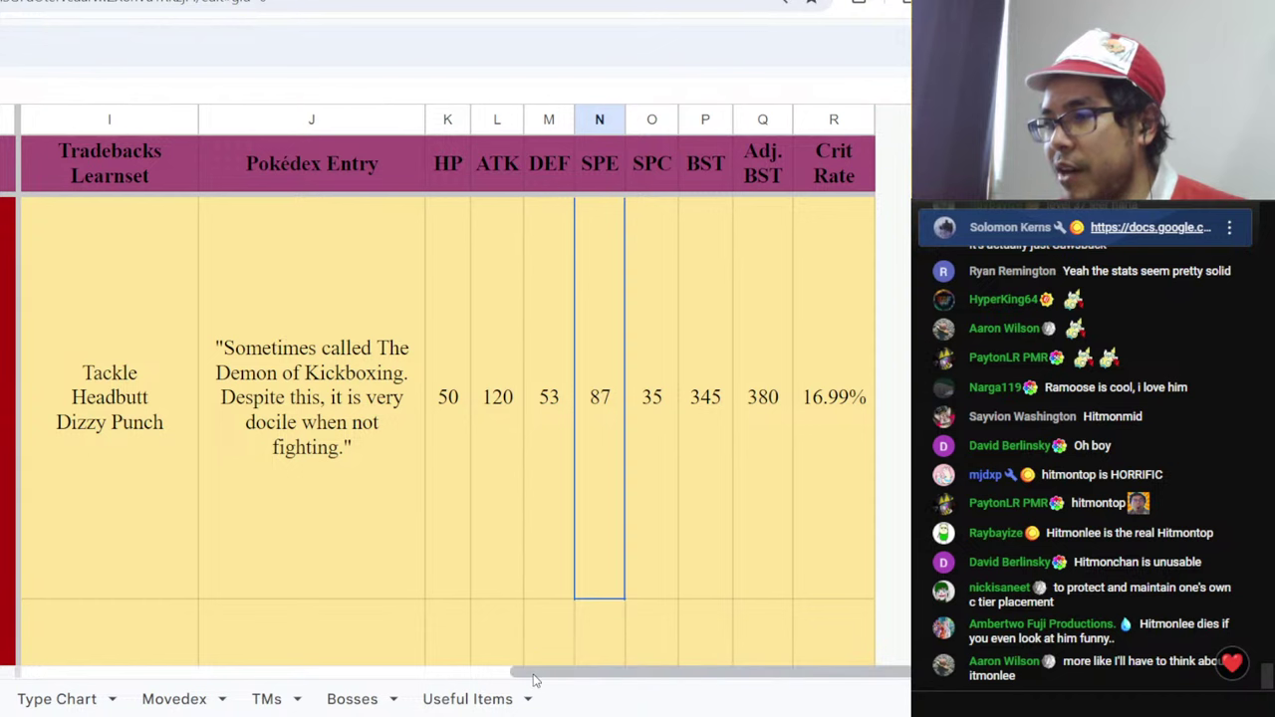
pyautogui.moveTo(533, 679); pyautogui.dragTo(429, 679)
pyautogui.click(122, 444)
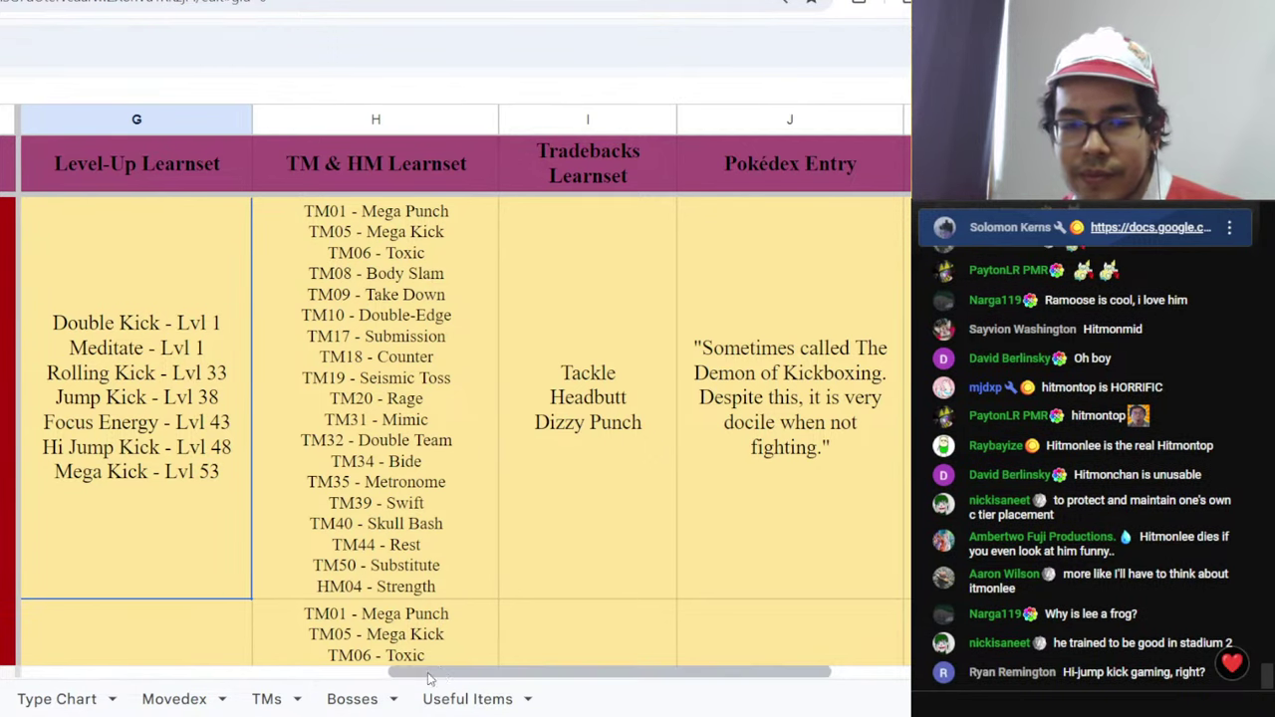
# - Review Hitmonchan's DEF and ATK and compare its base stats with Hitmonlee's
pyautogui.moveTo(491, 675); pyautogui.dragTo(573, 674)
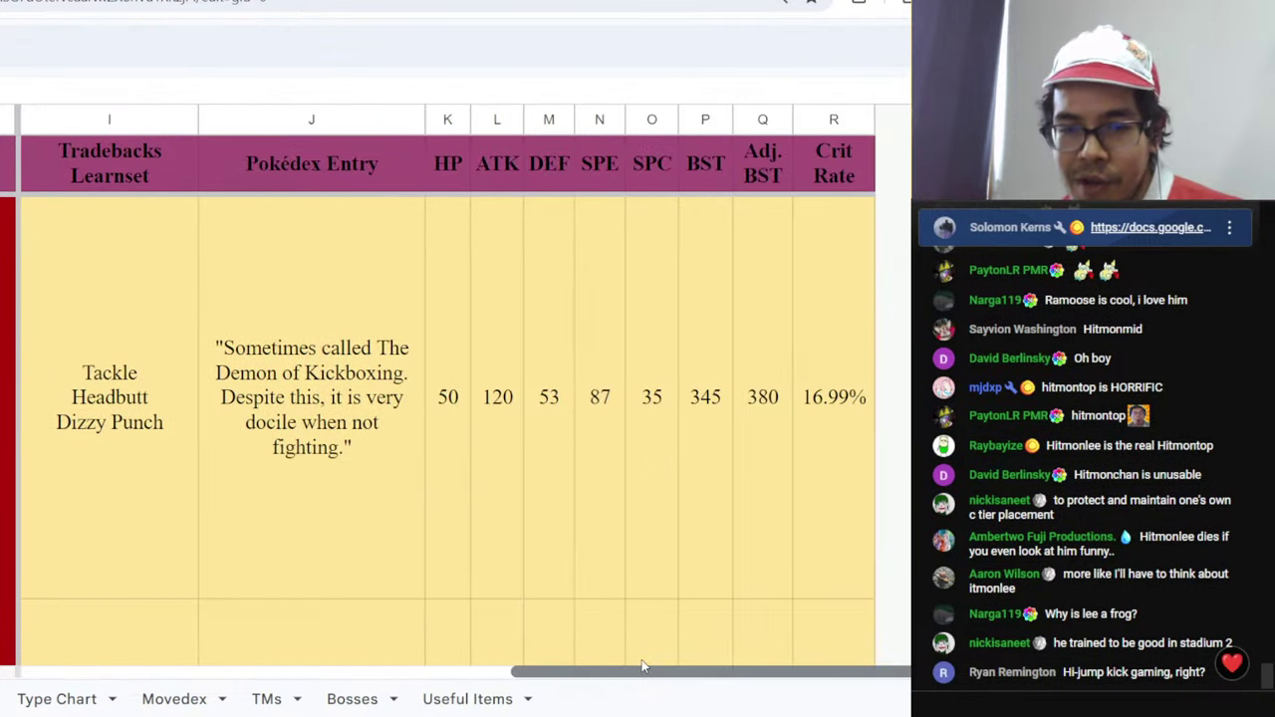
pyautogui.scroll(-1, 544, 421)
pyautogui.click(543, 422)
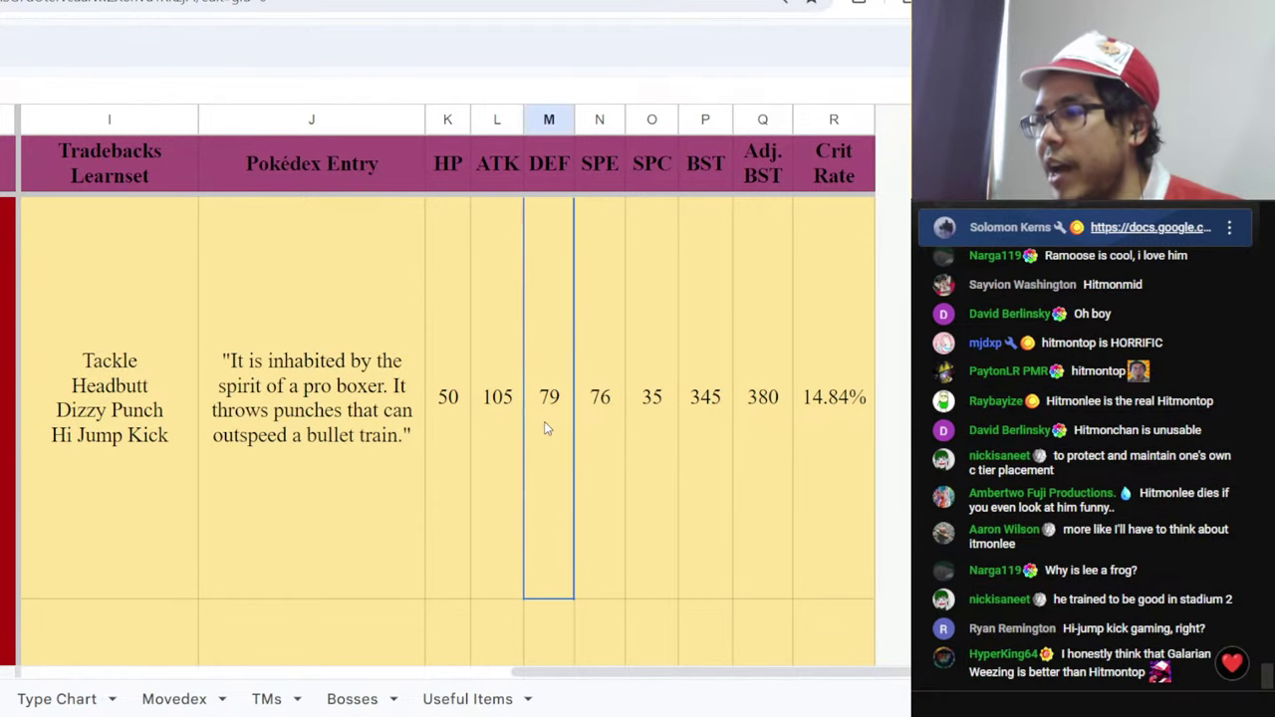
pyautogui.click(495, 446)
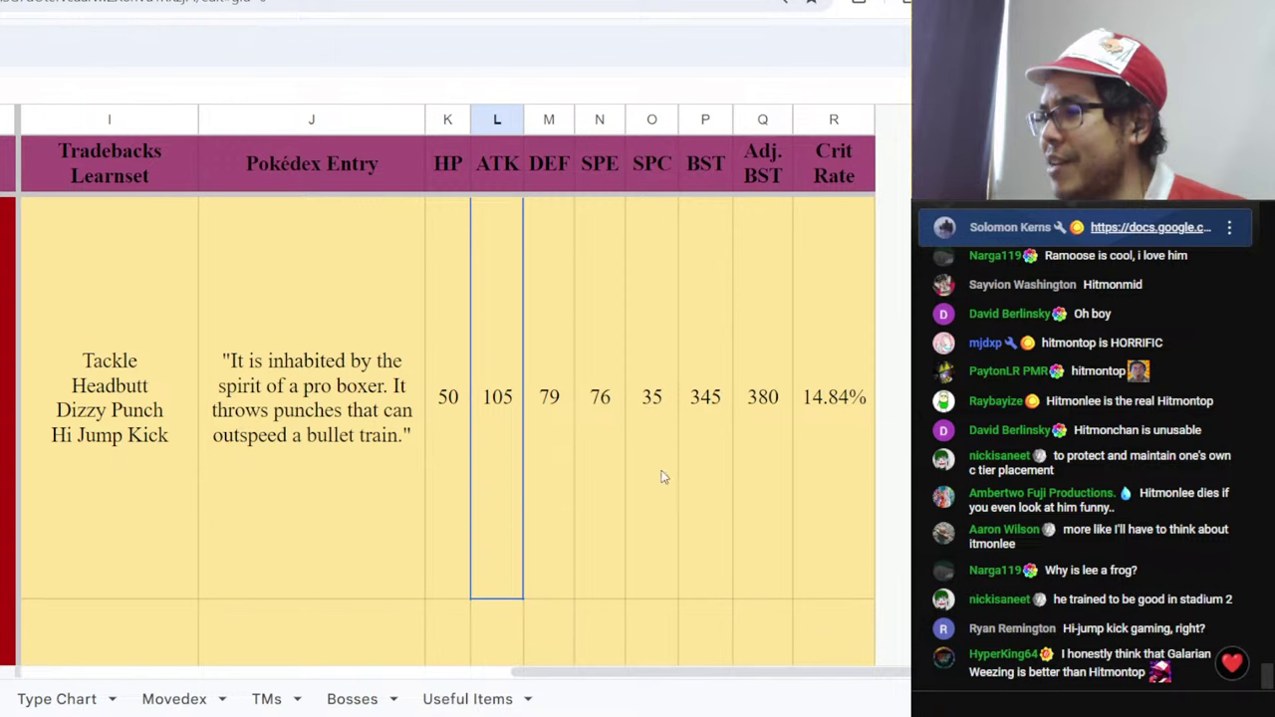
pyautogui.scroll(1, 595, 466)
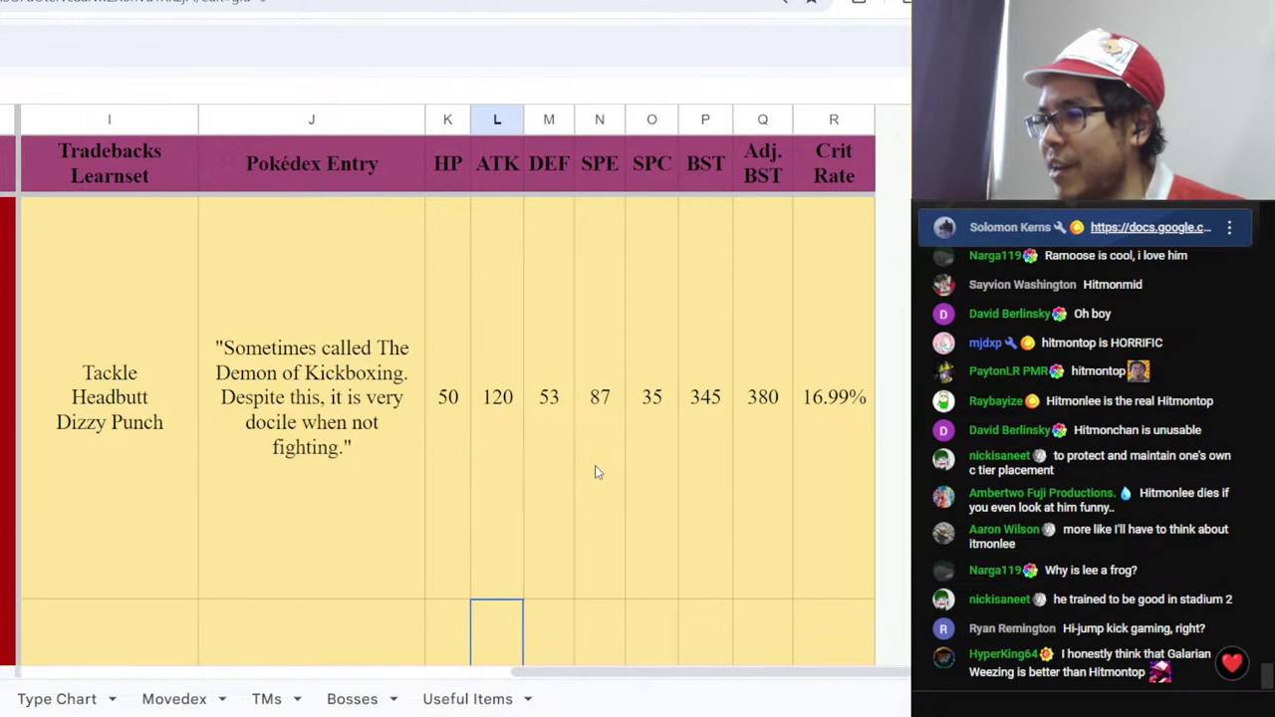
pyautogui.scroll(-1, 558, 473)
pyautogui.click(546, 476)
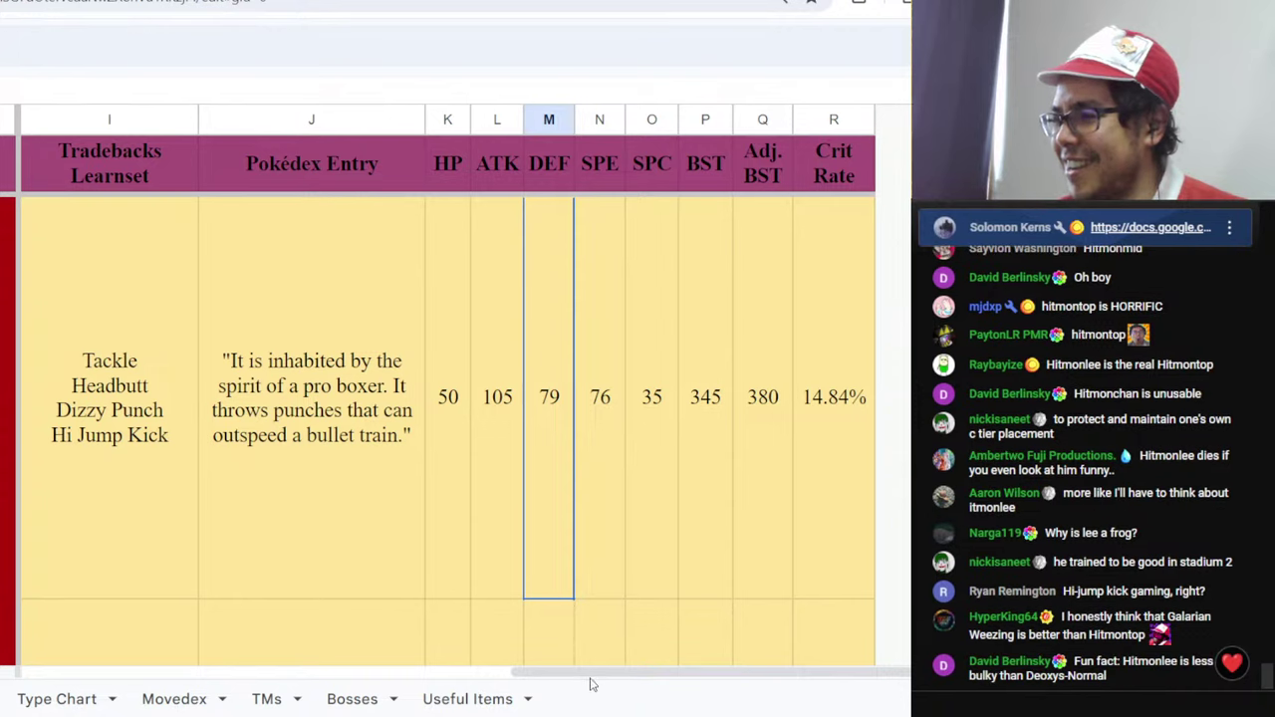
# - Review Hitmonchan's level-up learnset and check its SPC against the elemental punches
pyautogui.moveTo(554, 678); pyautogui.dragTo(451, 679)
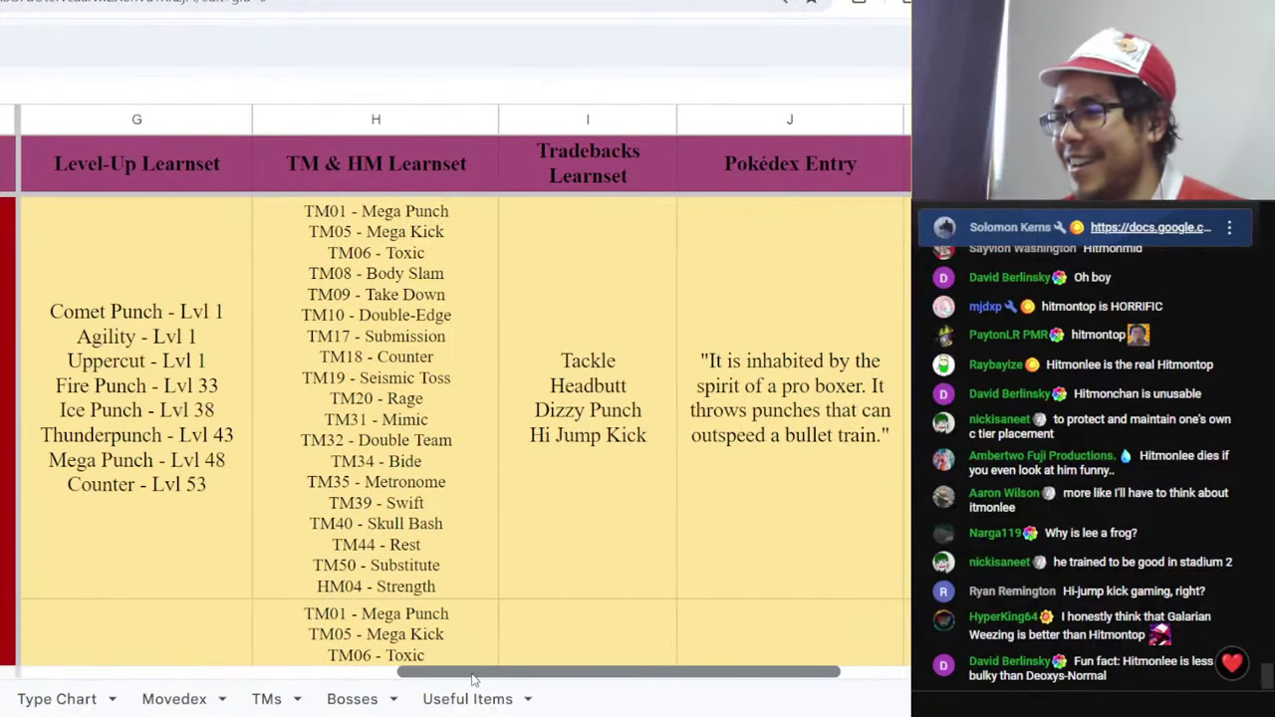
pyautogui.click(154, 413)
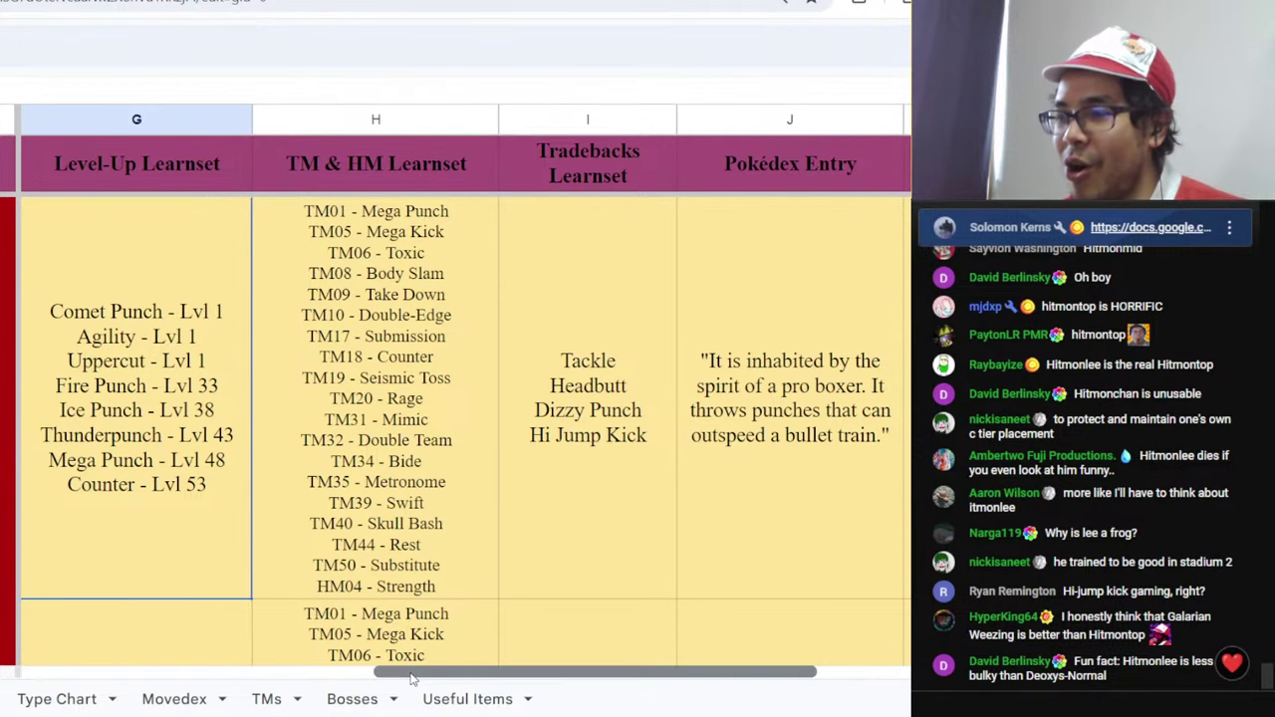
pyautogui.moveTo(411, 678); pyautogui.dragTo(526, 677)
pyautogui.click(646, 446)
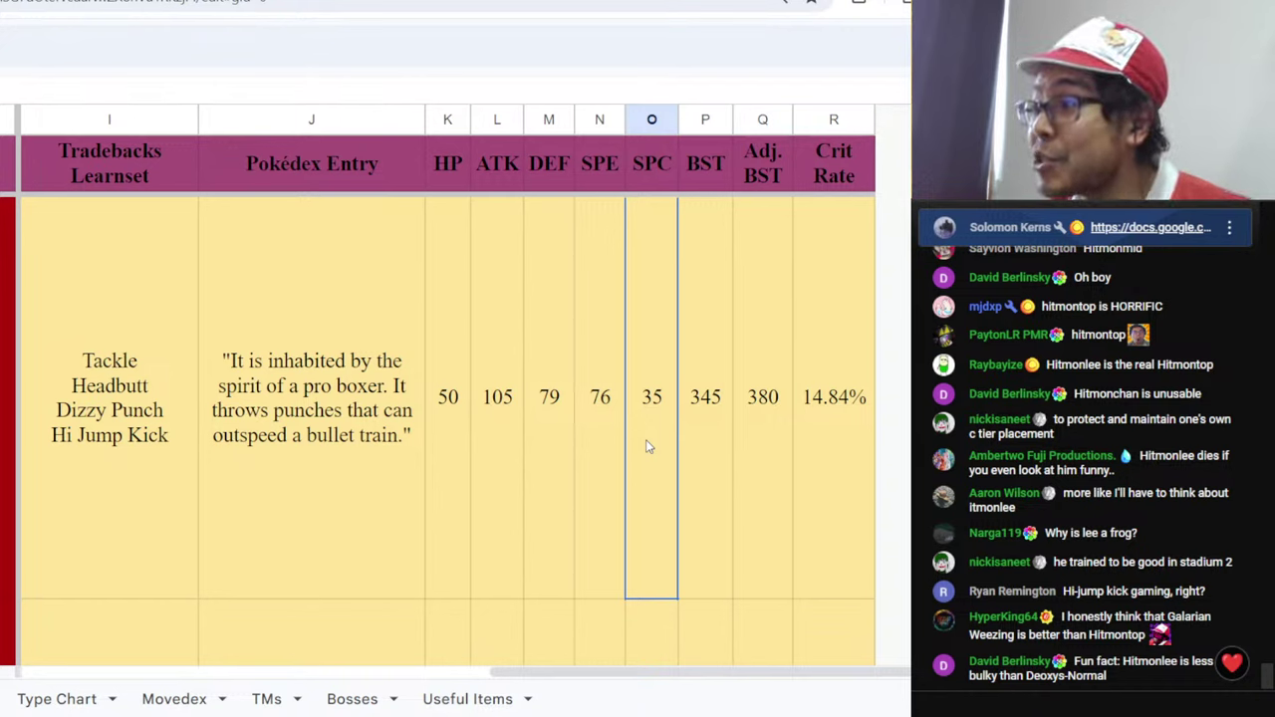
pyautogui.moveTo(529, 677); pyautogui.dragTo(439, 677)
pyautogui.click(183, 431)
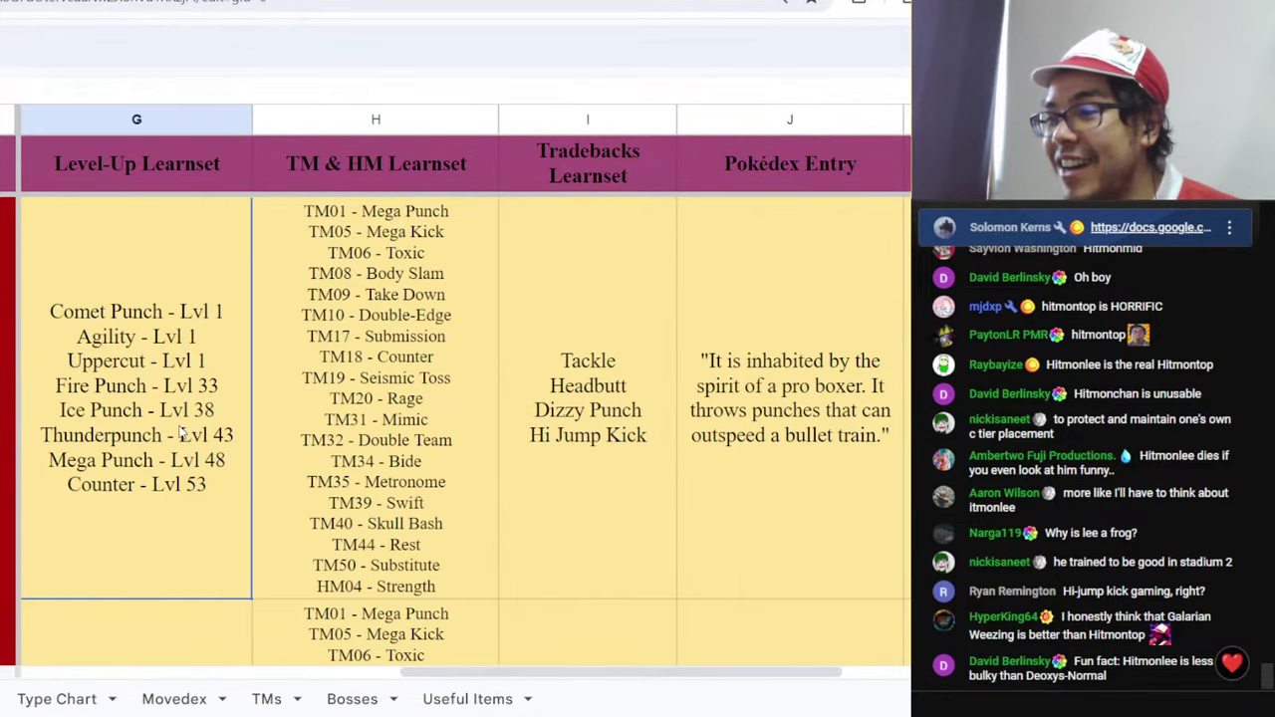
# - Check Hitmonchan's DEF and ATK again and compare them with Hitmontop's ATK and DEF
pyautogui.moveTo(416, 673); pyautogui.dragTo(566, 672)
pyautogui.click(557, 548)
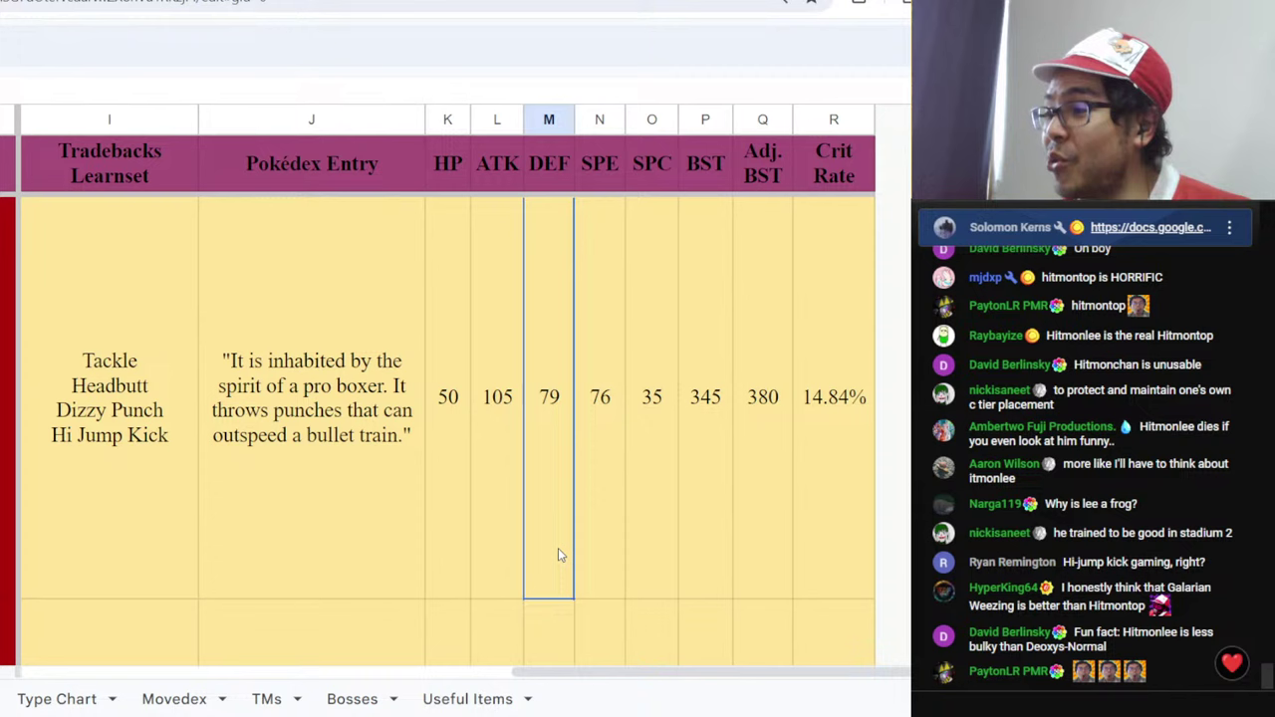
pyautogui.click(486, 526)
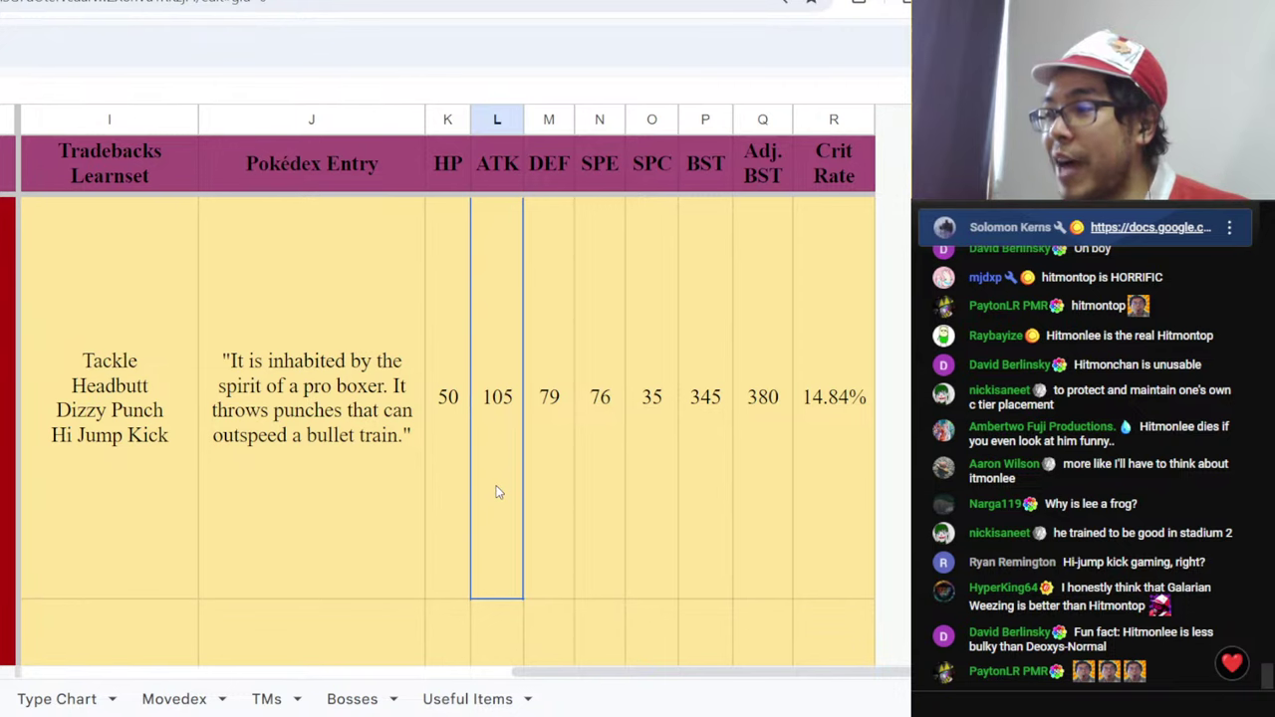
pyautogui.press('Down')
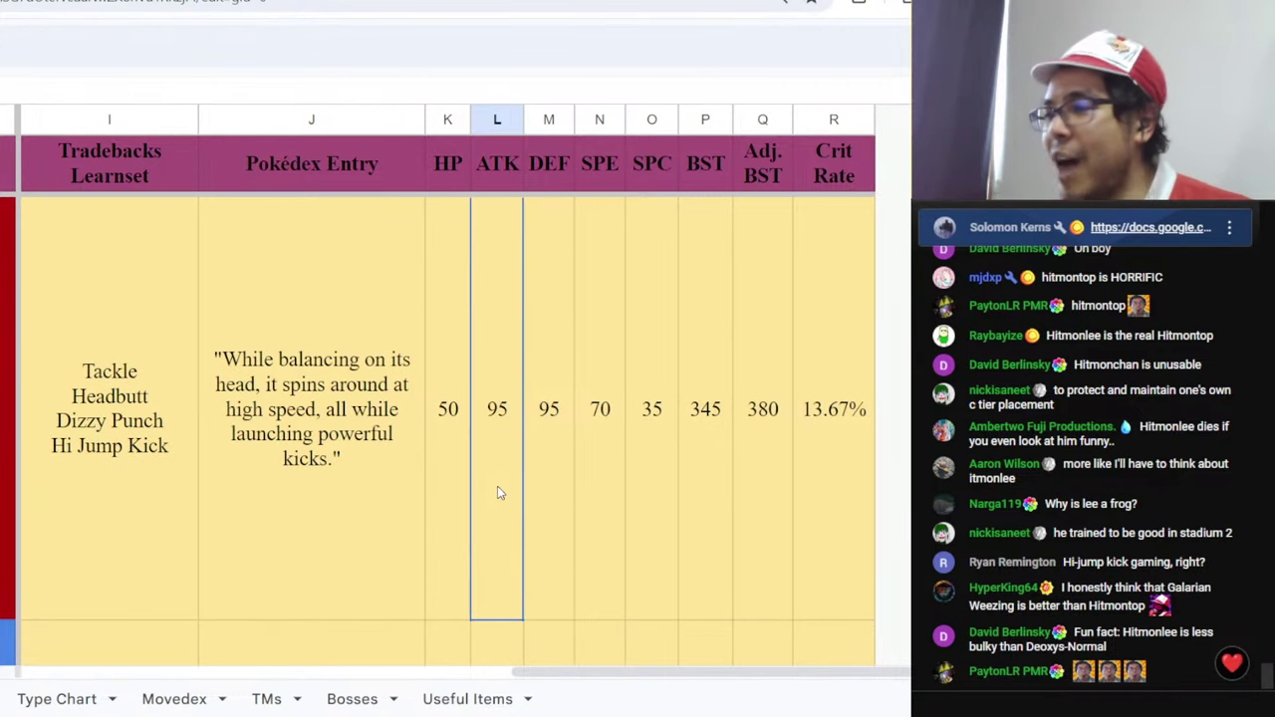
pyautogui.click(543, 480)
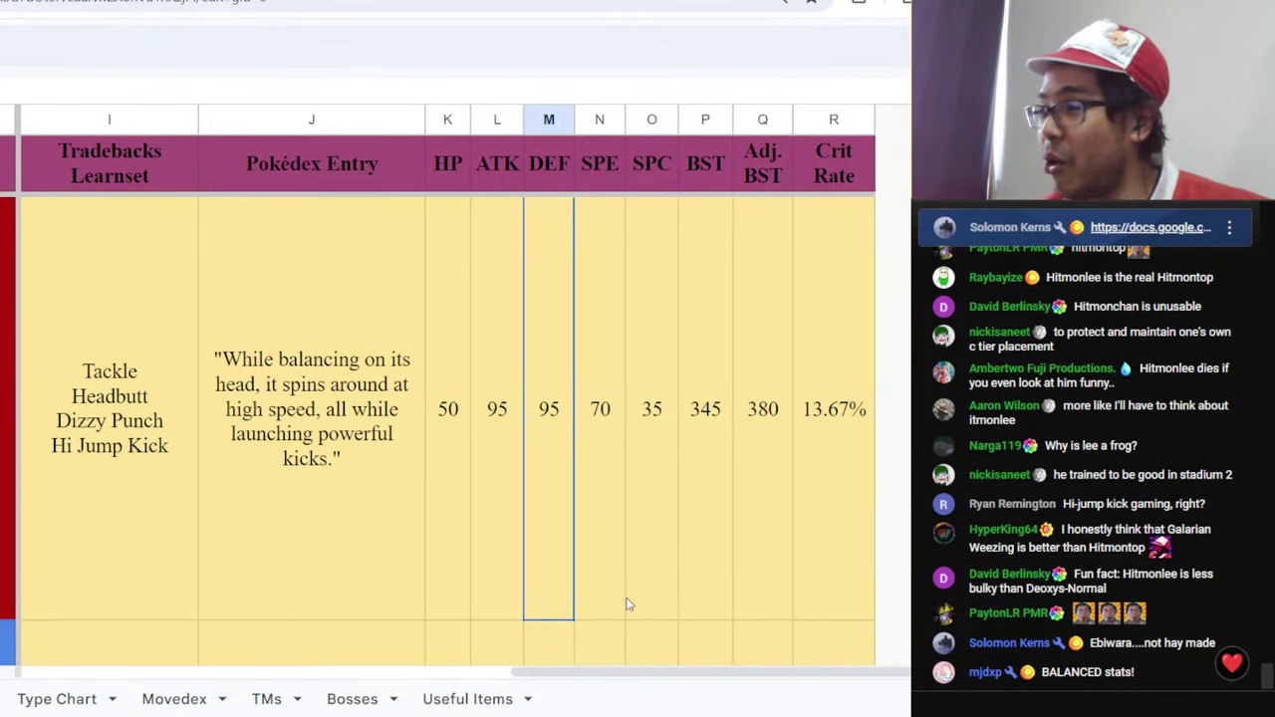
# - Switch to TierMaker in full screen, move Hitmonchan to third in Kanto's Finest and place Kingdra third in tier SEA
pyautogui.click(547, 2)
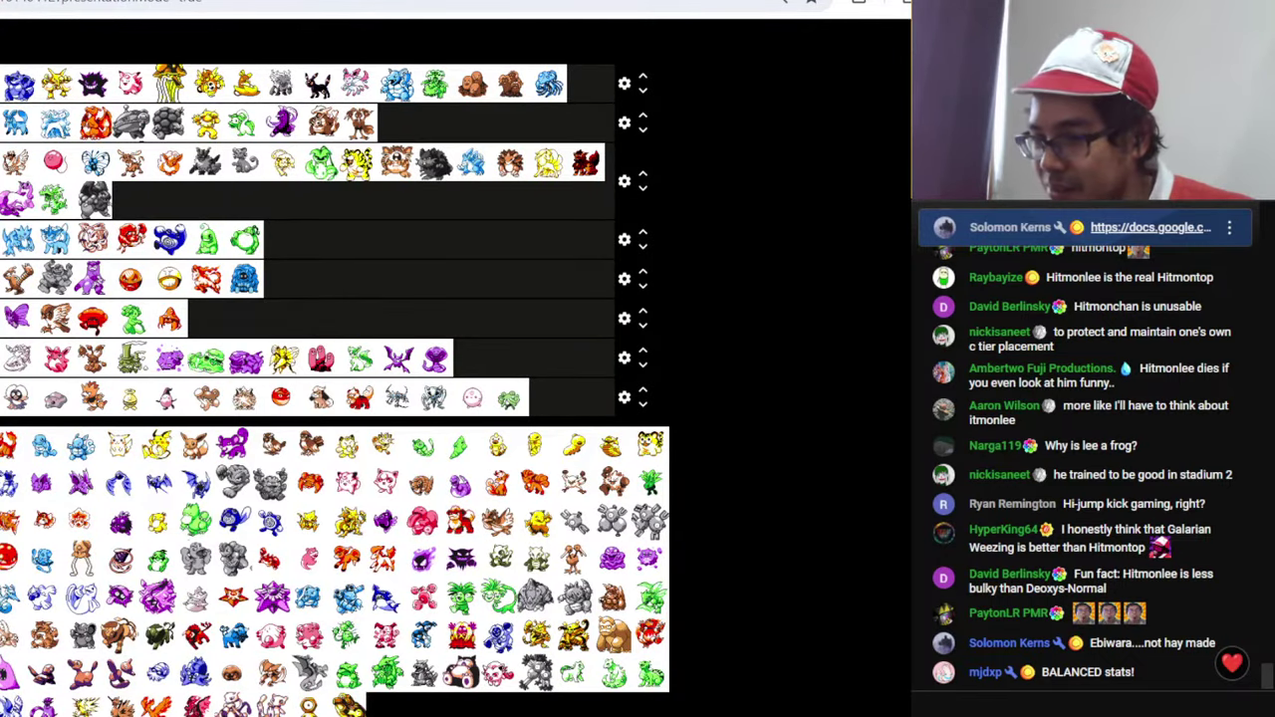
pyautogui.press('F11')
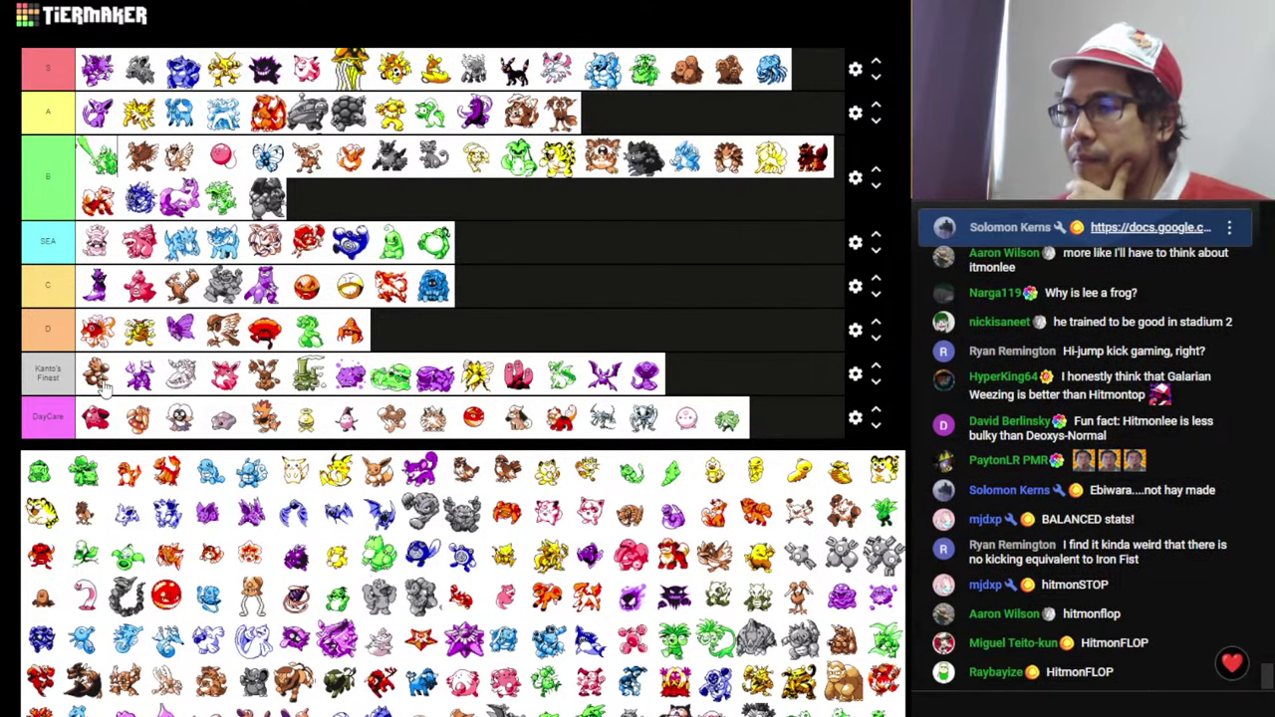
pyautogui.moveTo(105, 389); pyautogui.dragTo(197, 393)
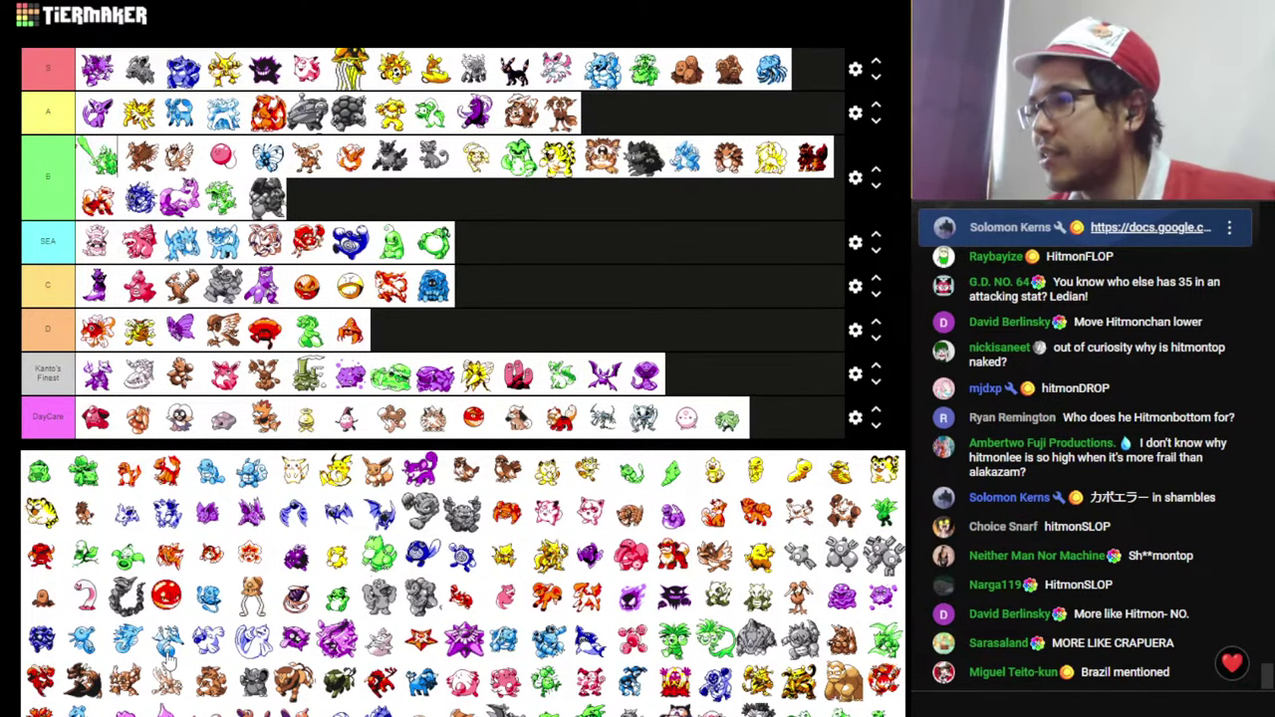
pyautogui.moveTo(169, 662); pyautogui.dragTo(182, 249)
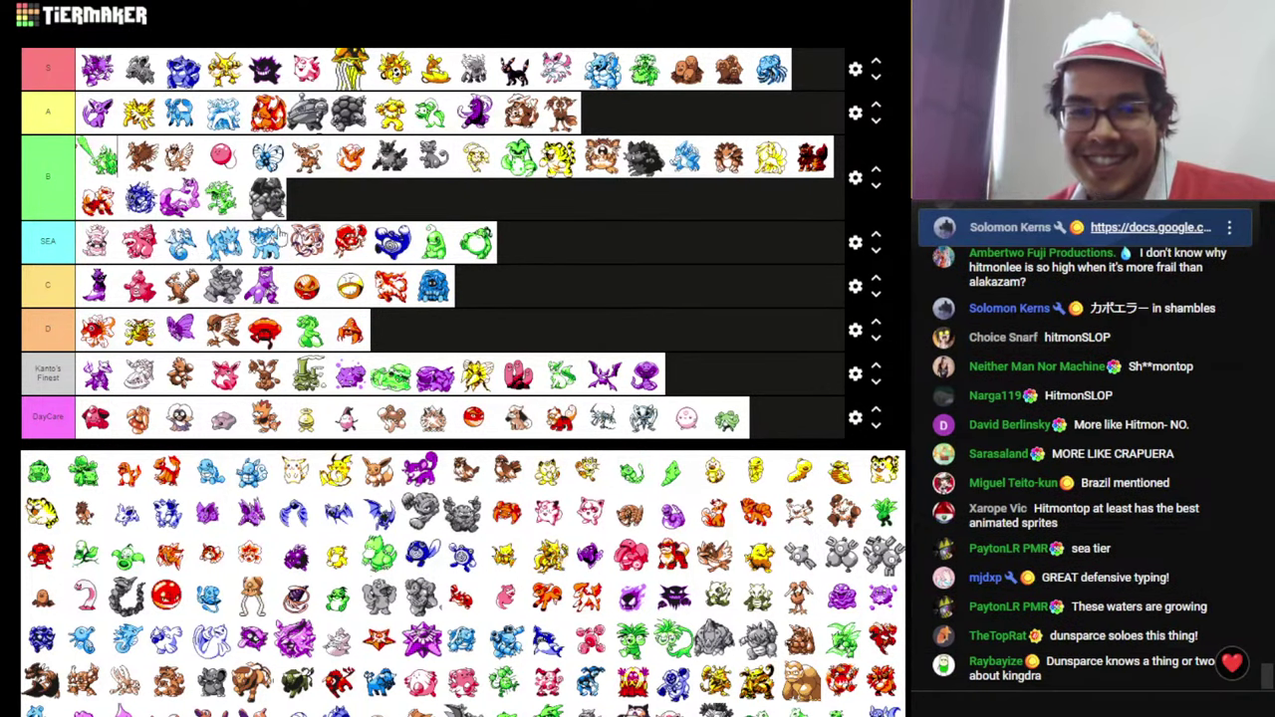
# - Switch to the Pokédex spreadsheet, check Hitmontop's SPC and review Seadra's DEF and SPC
pyautogui.hotkey('alt', 'Tab')
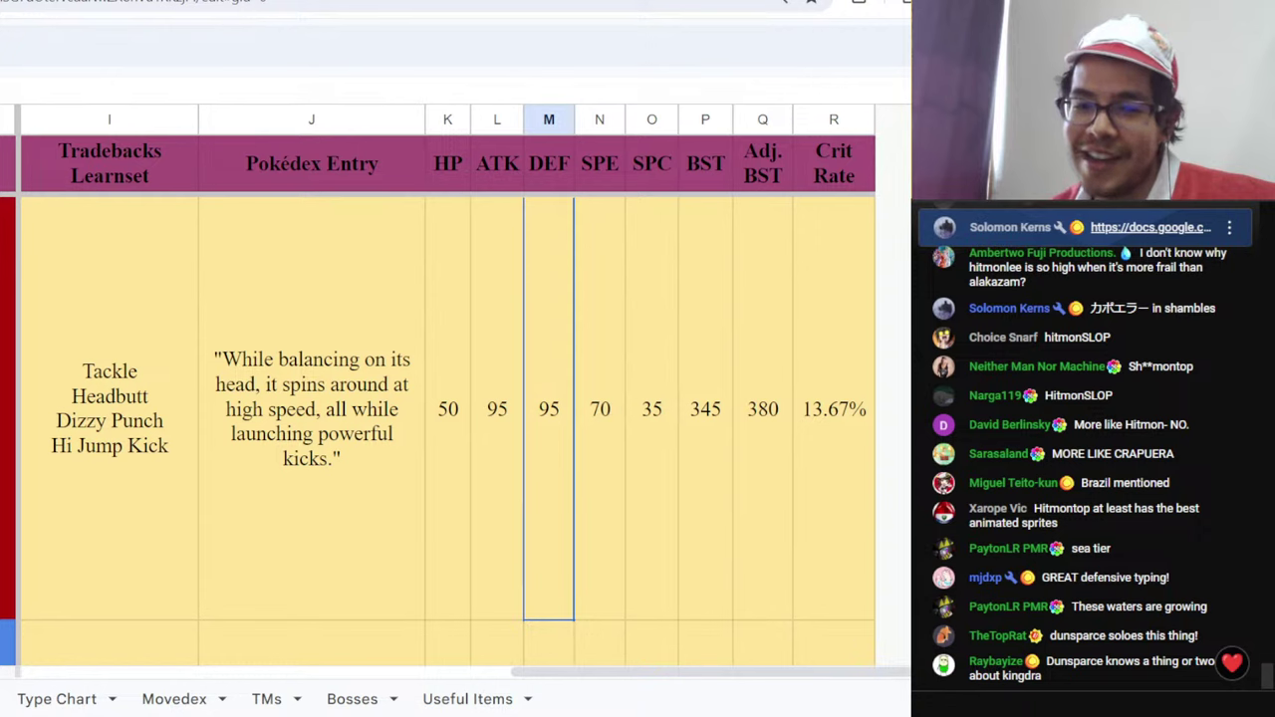
pyautogui.click(661, 456)
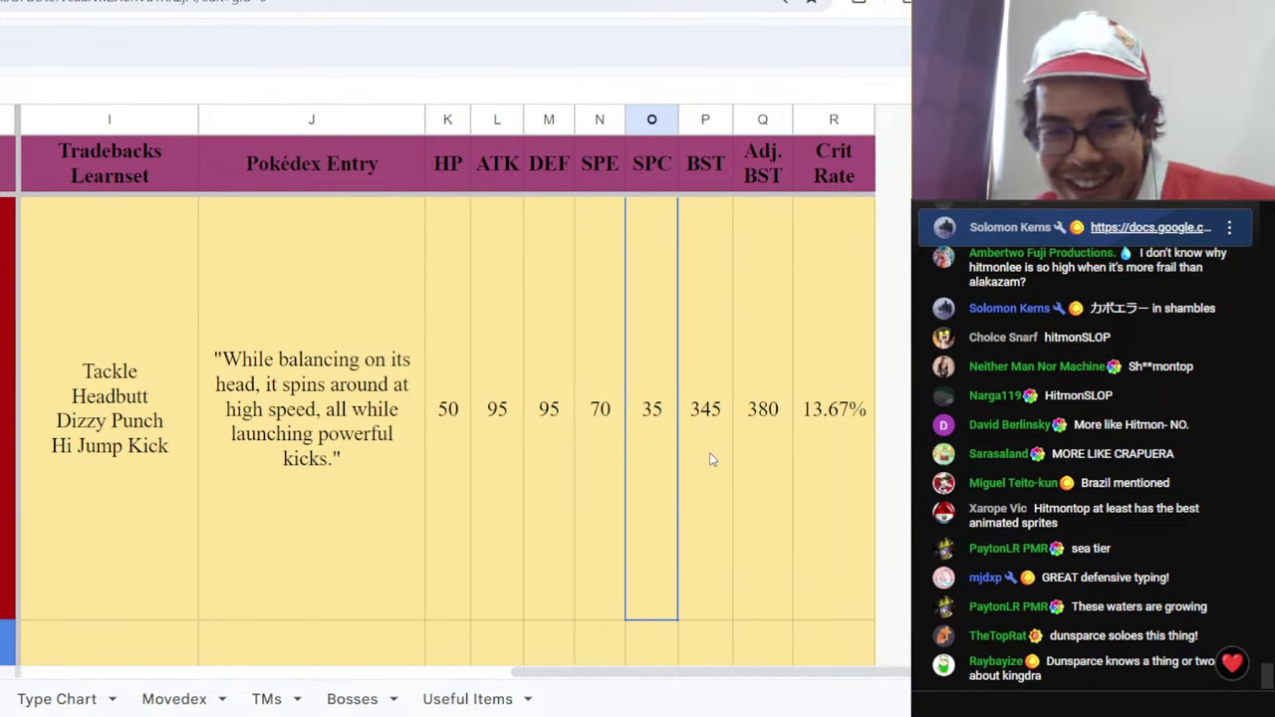
pyautogui.scroll(-1, 710, 452)
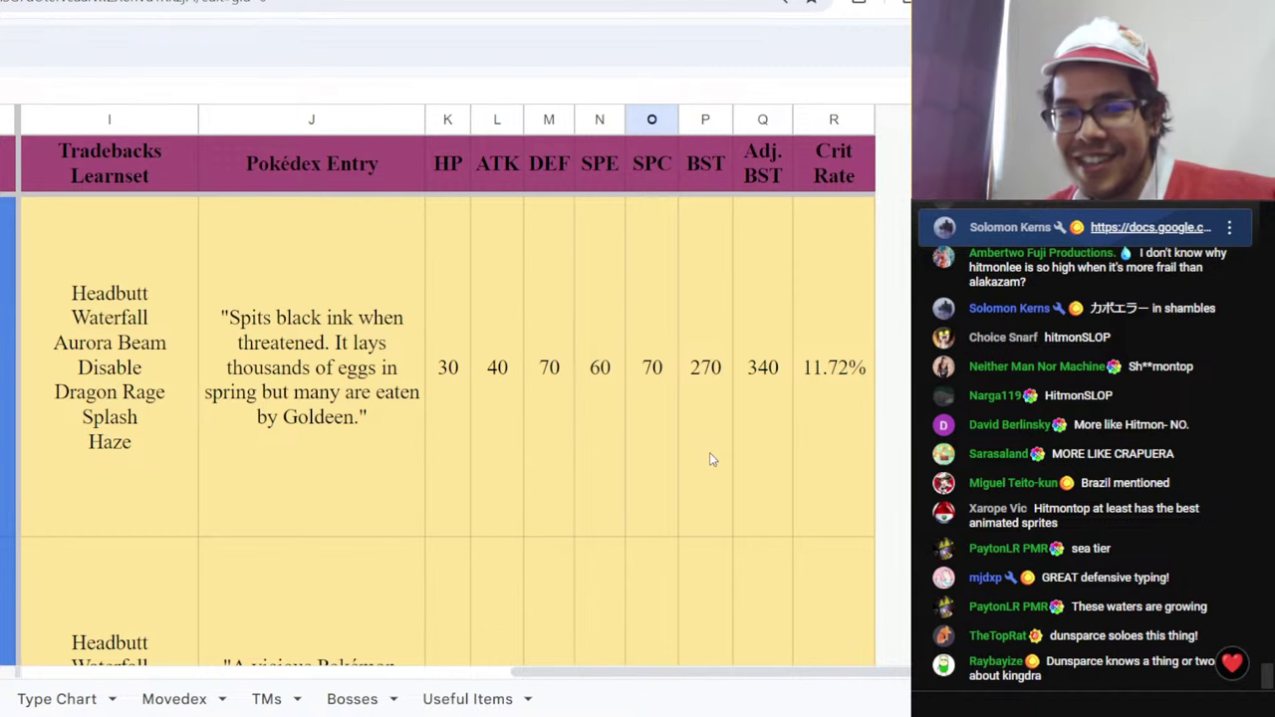
pyautogui.scroll(-1, 709, 453)
pyautogui.click(628, 463)
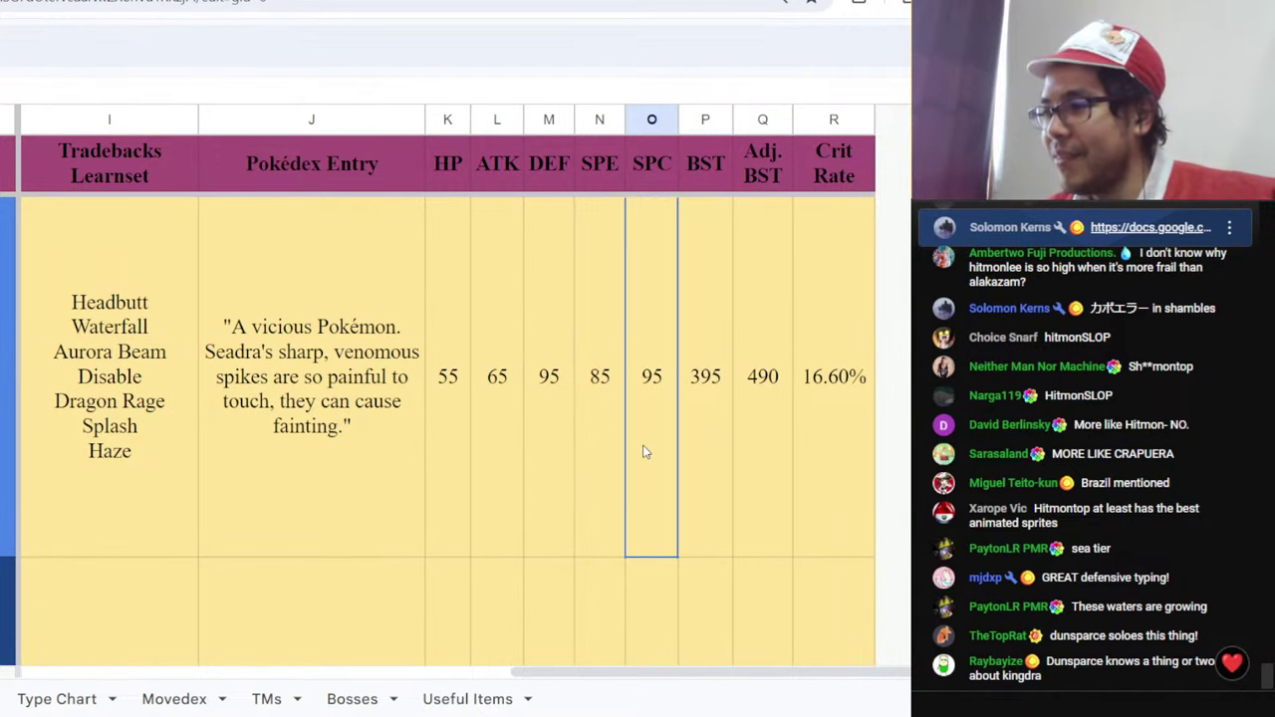
pyautogui.click(549, 452)
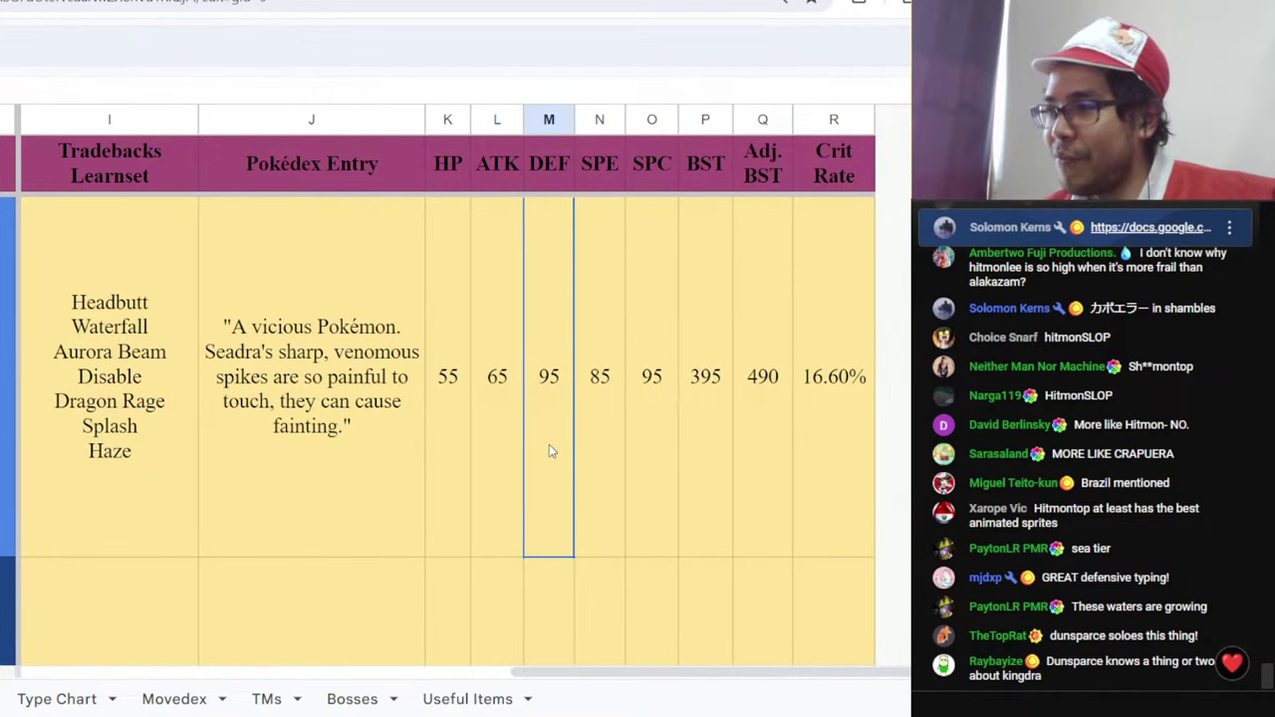
pyautogui.click(642, 430)
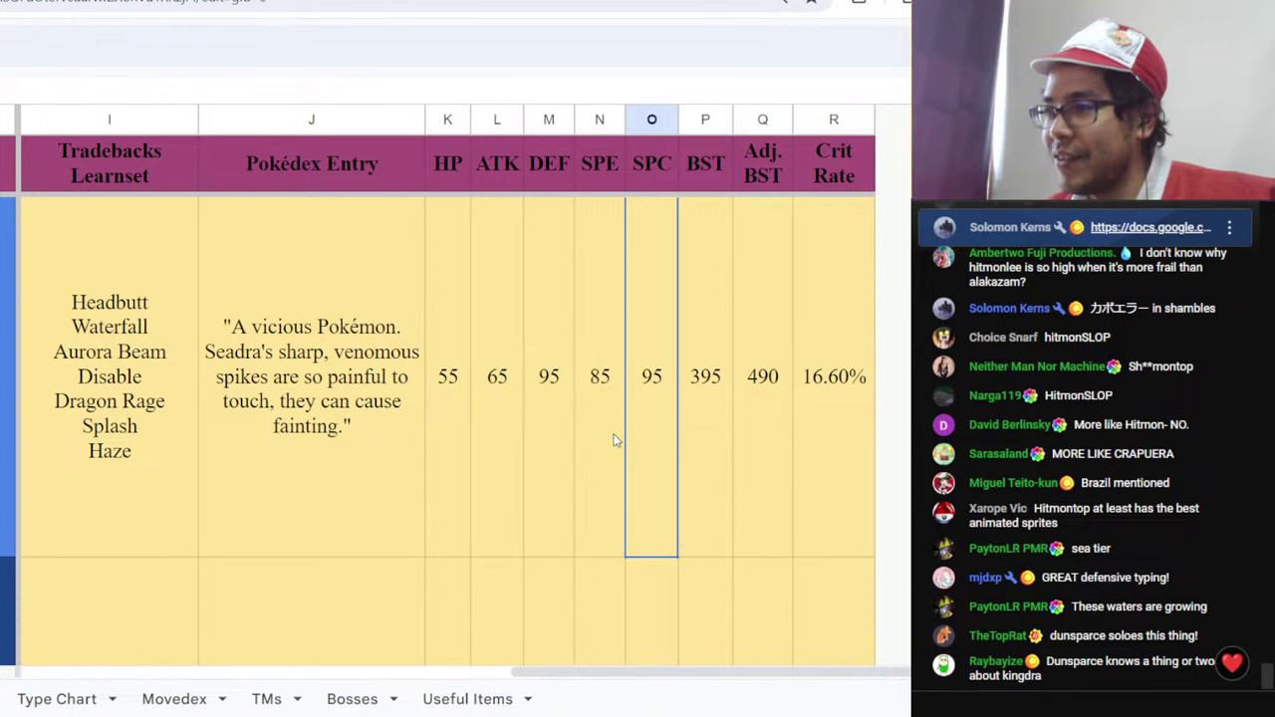
# - Compare Kingdra's DEF and SPC with Seadra's and check Kingdra's ATK
pyautogui.scroll(-1, 615, 440)
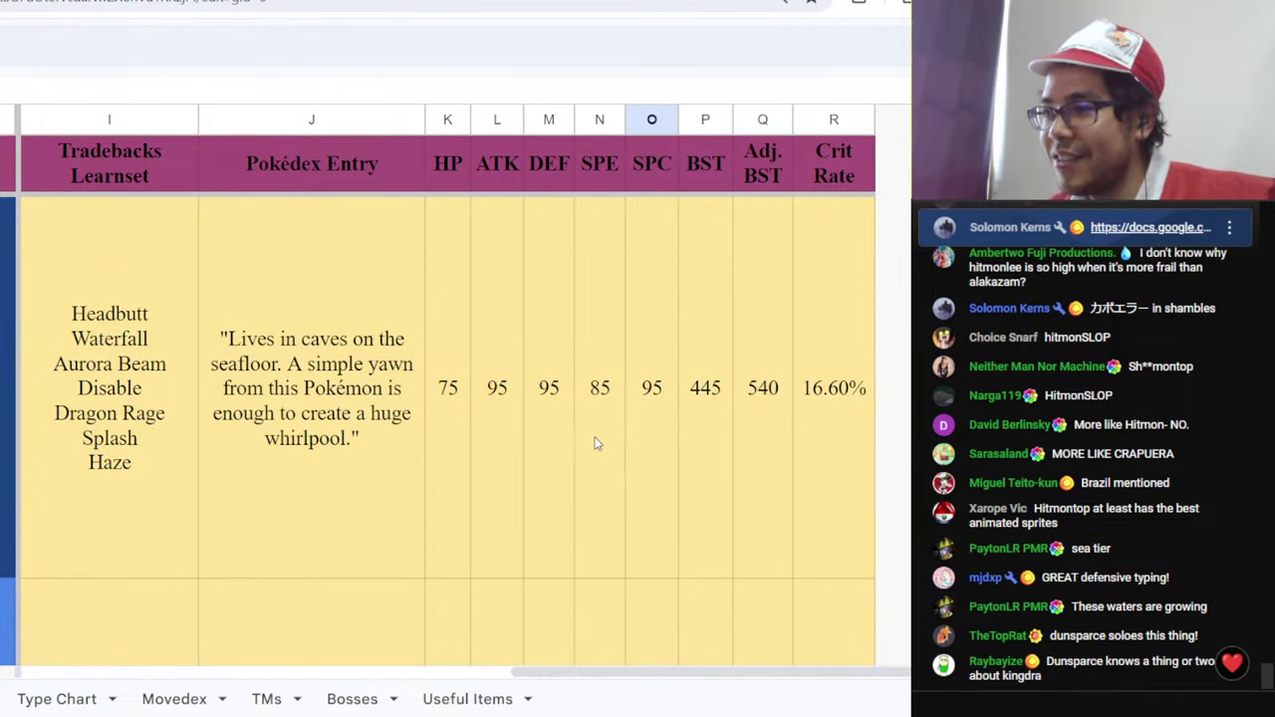
pyautogui.click(558, 456)
pyautogui.click(627, 446)
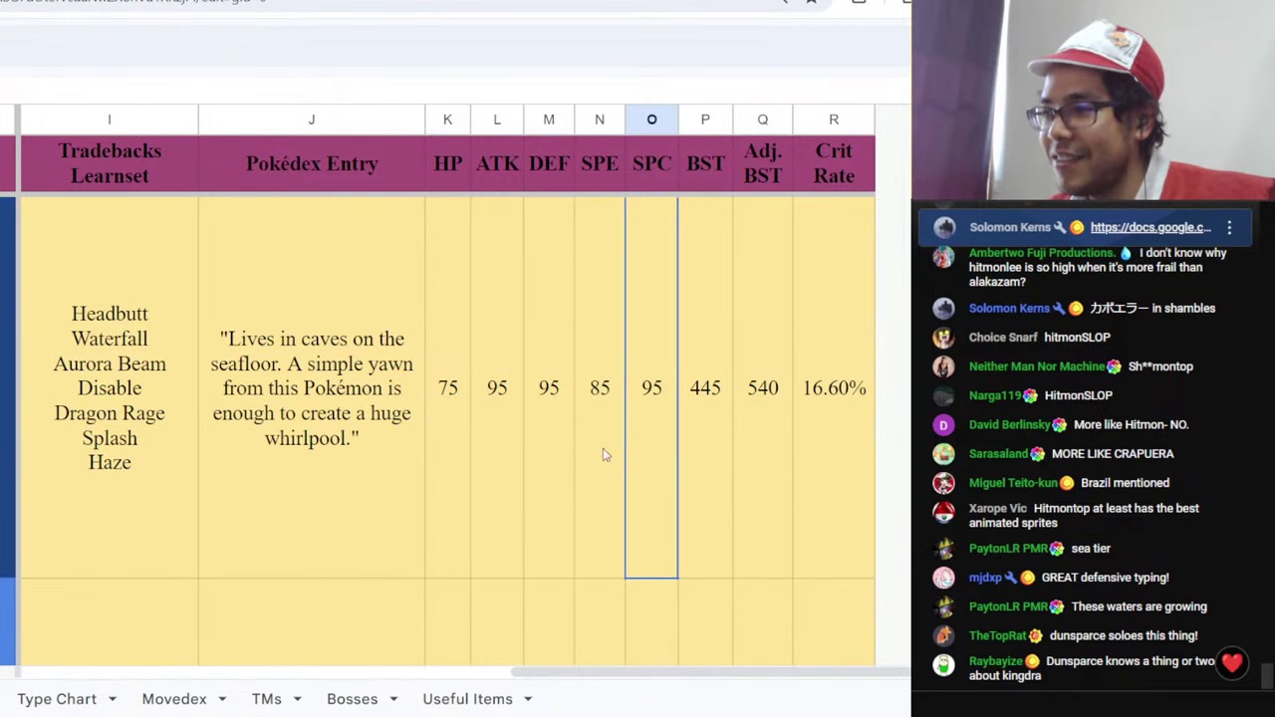
pyautogui.click(556, 456)
pyautogui.click(659, 462)
pyautogui.click(567, 460)
pyautogui.click(654, 457)
pyautogui.click(553, 466)
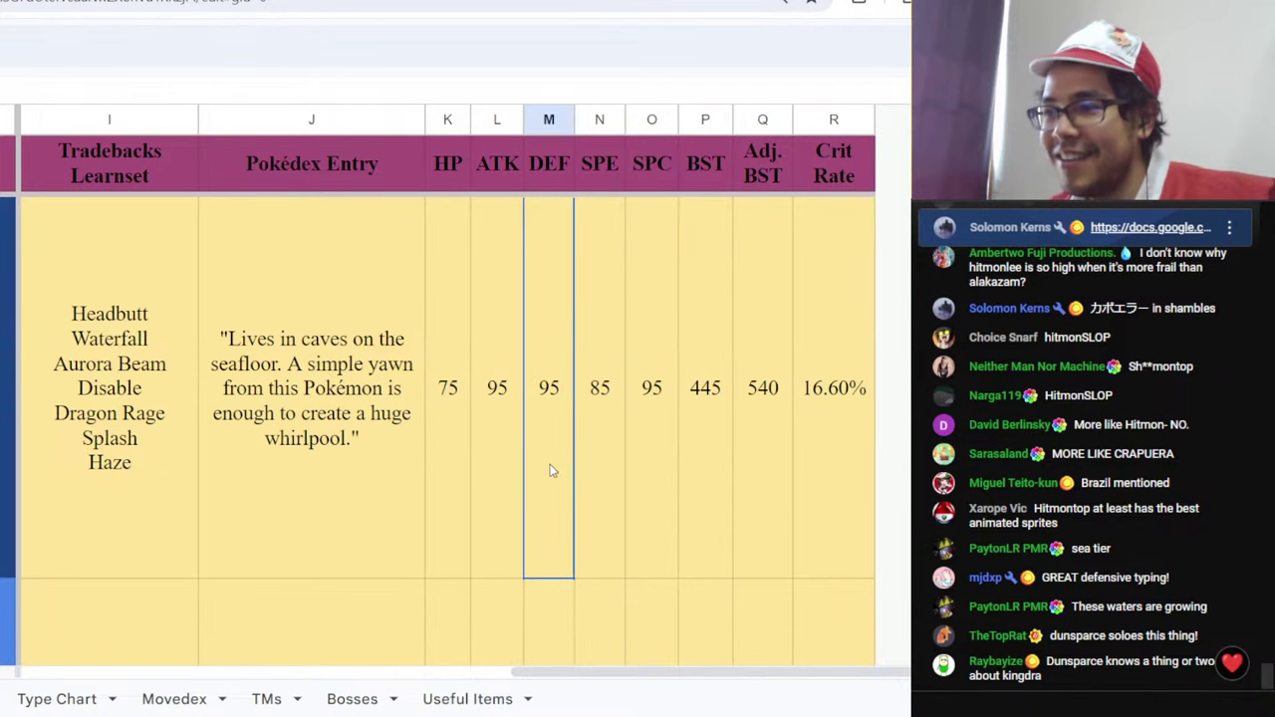
pyautogui.click(645, 458)
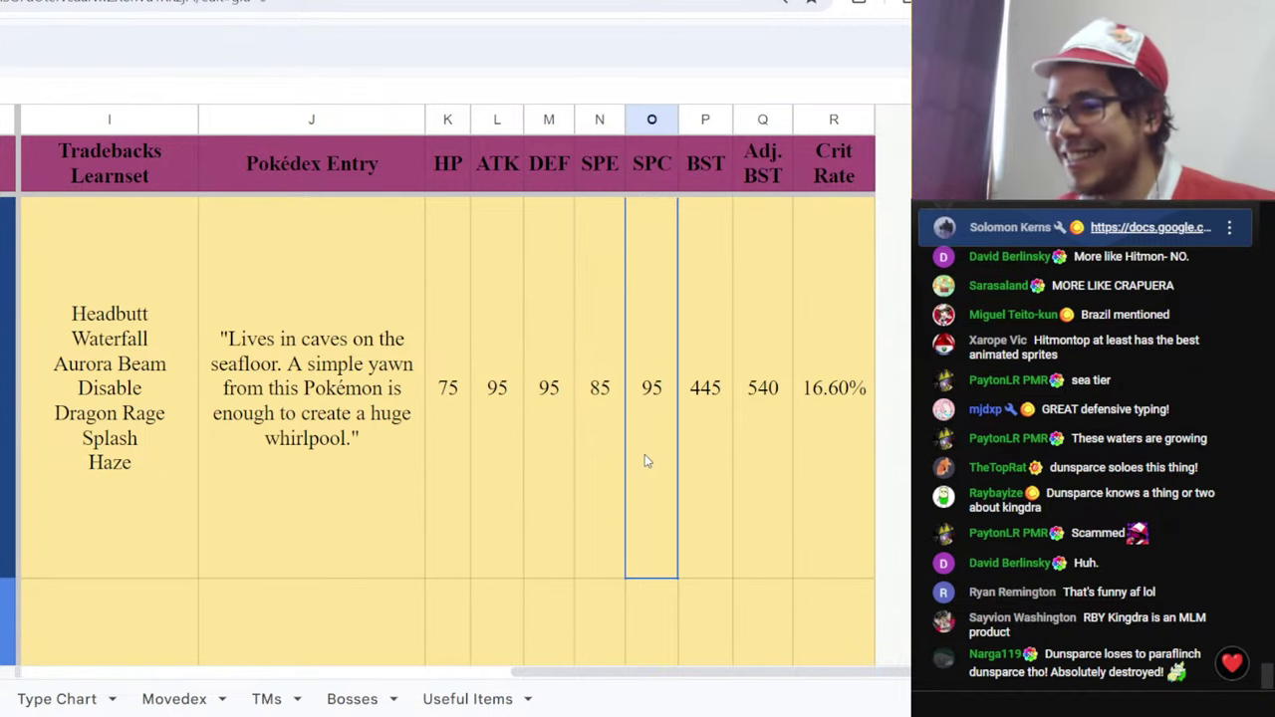
pyautogui.click(545, 486)
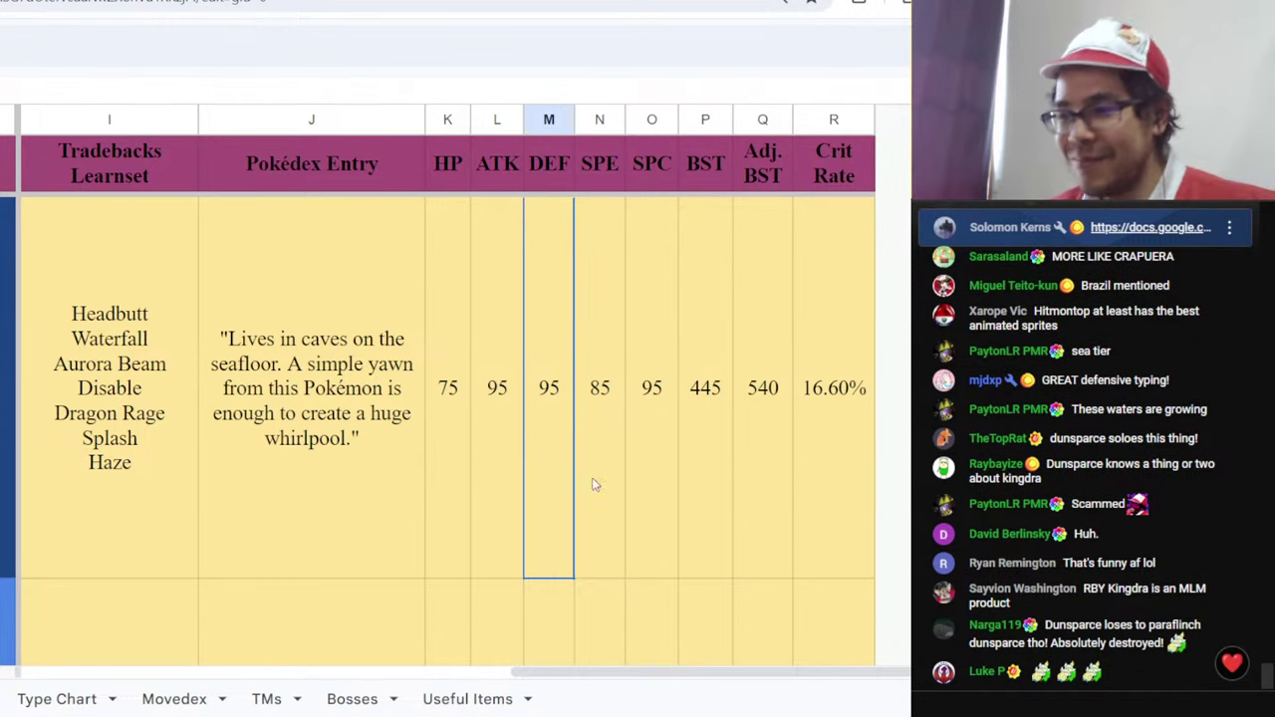
pyautogui.click(650, 478)
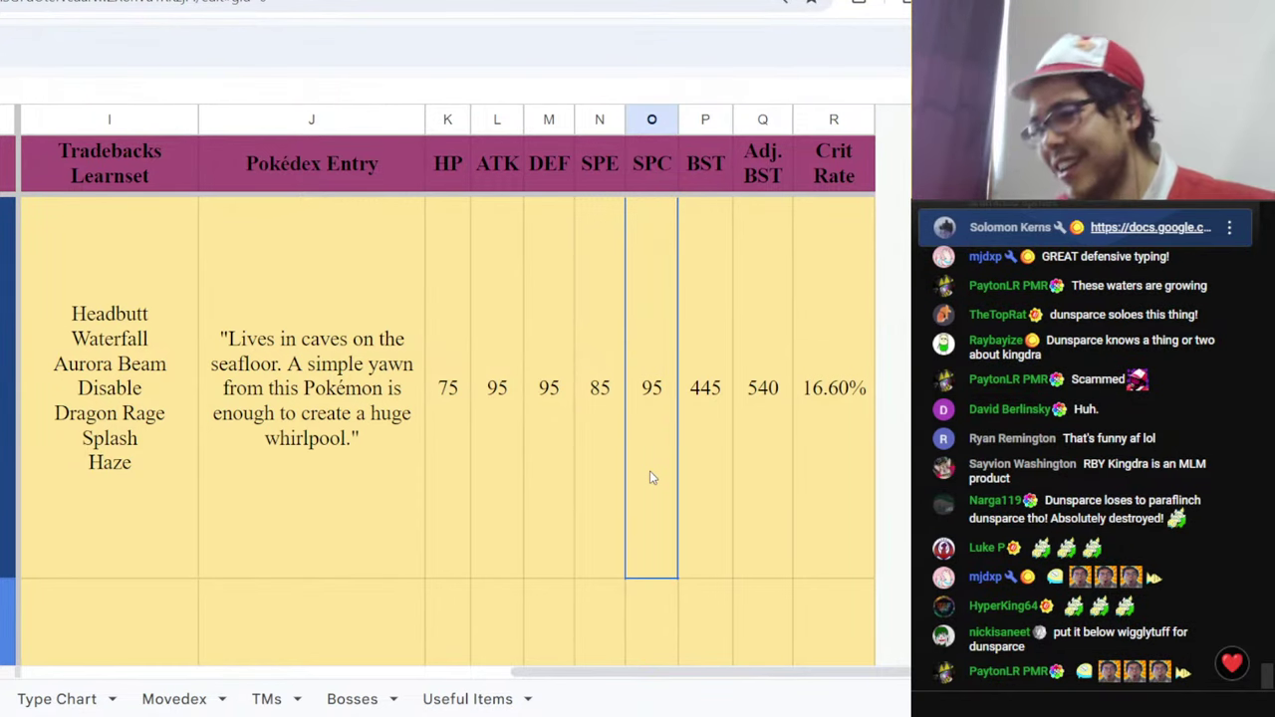
pyautogui.click(518, 436)
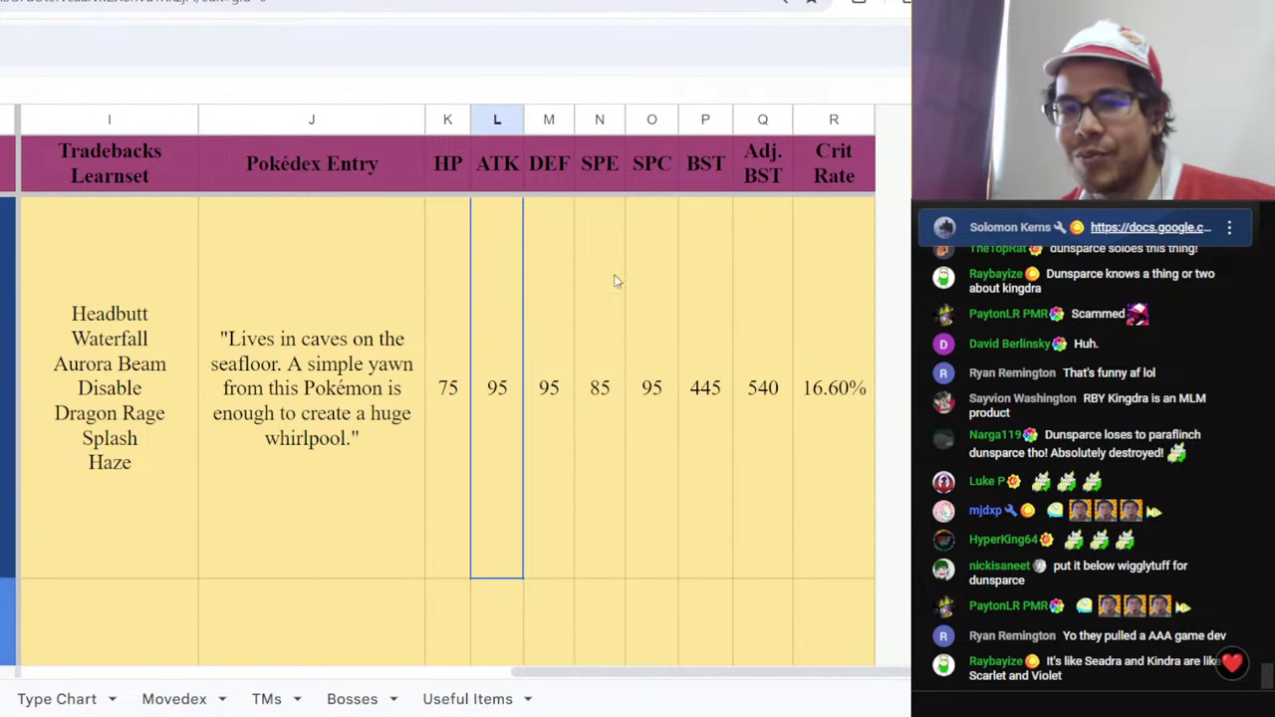
# - Switch to TierMaker in full screen and place Dewgong seventh in tier SEA
pyautogui.click(610, 2)
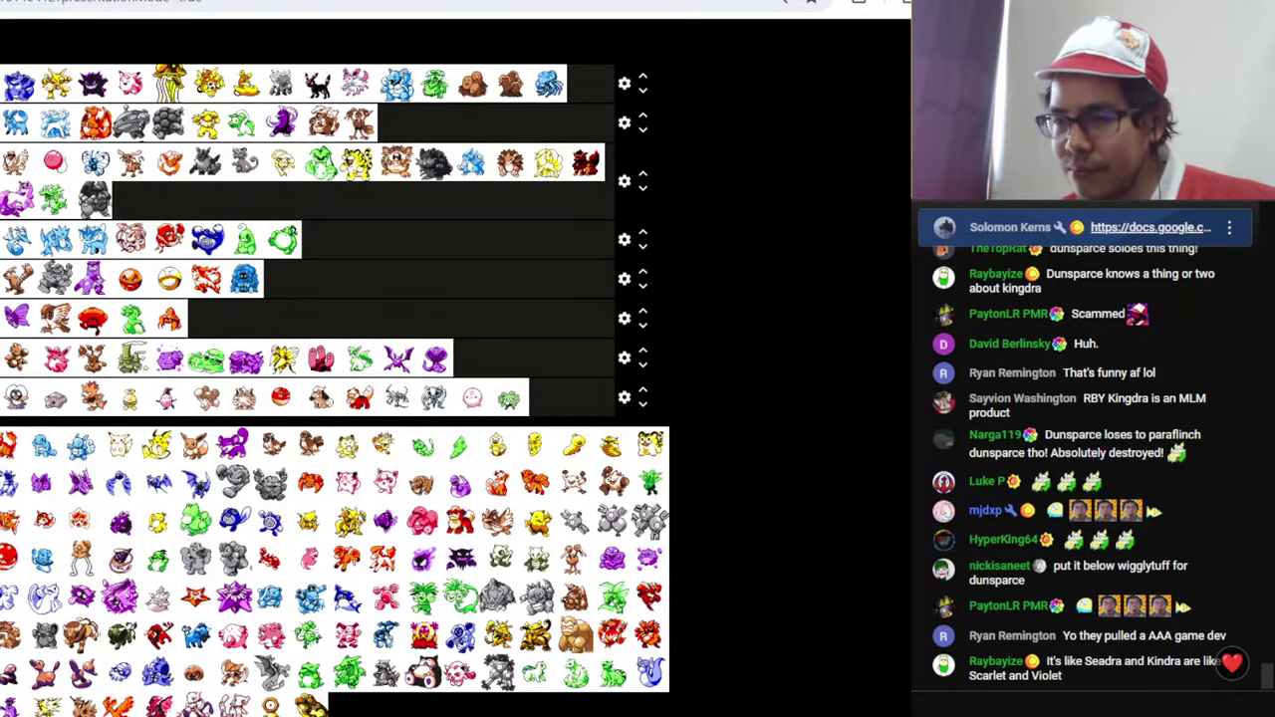
pyautogui.press('F11')
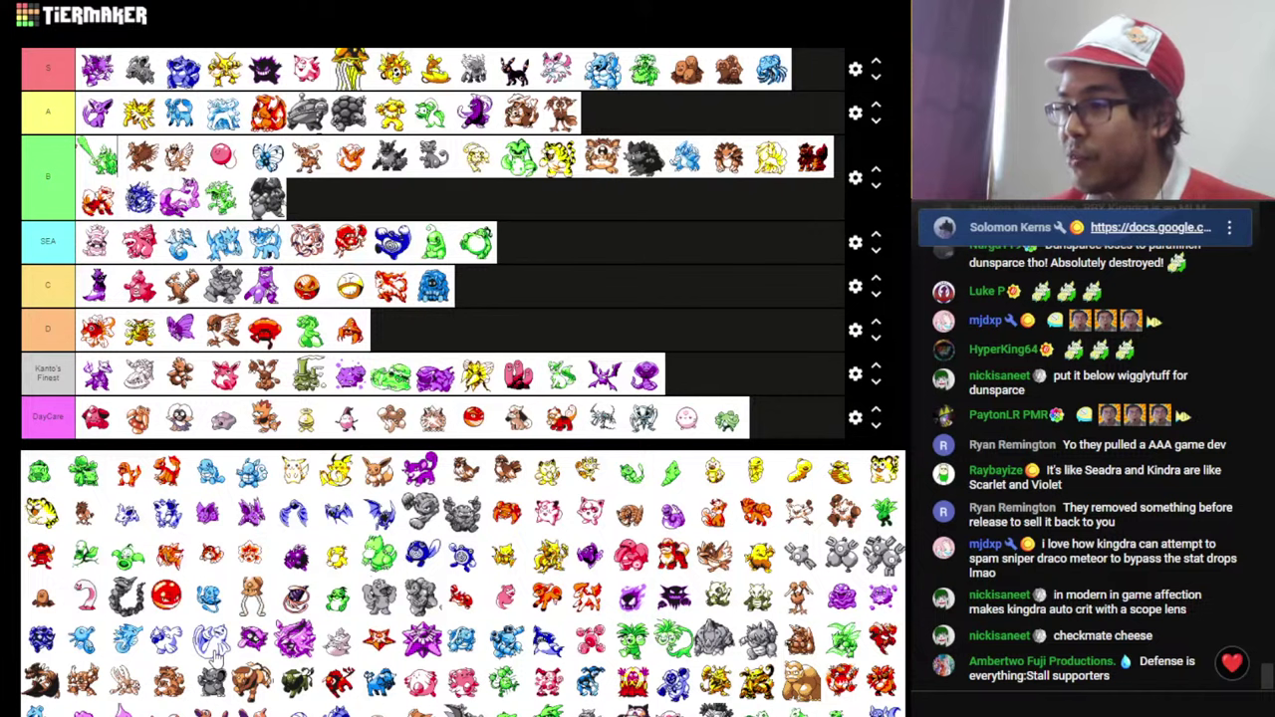
pyautogui.moveTo(215, 658); pyautogui.dragTo(351, 257)
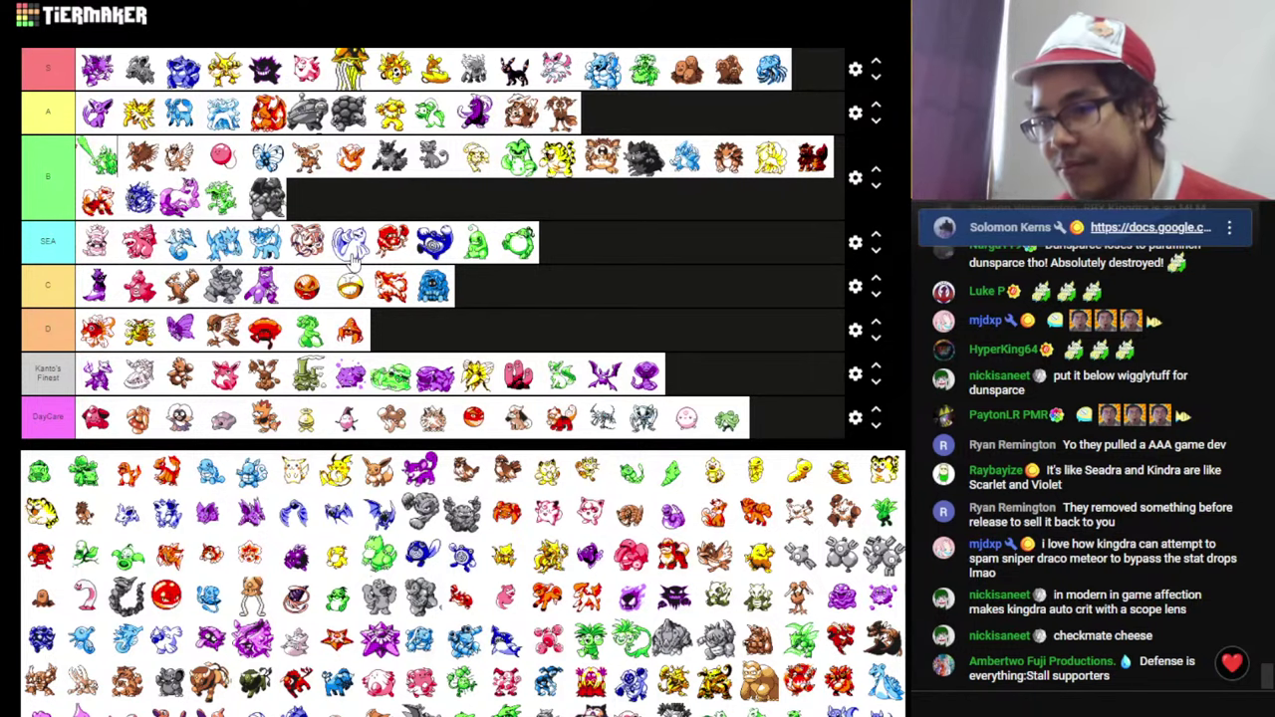
# - Switch to the Pokédex spreadsheet and review Dewgong's base stats, focusing on its SPC
pyautogui.hotkey('alt', 'Tab')
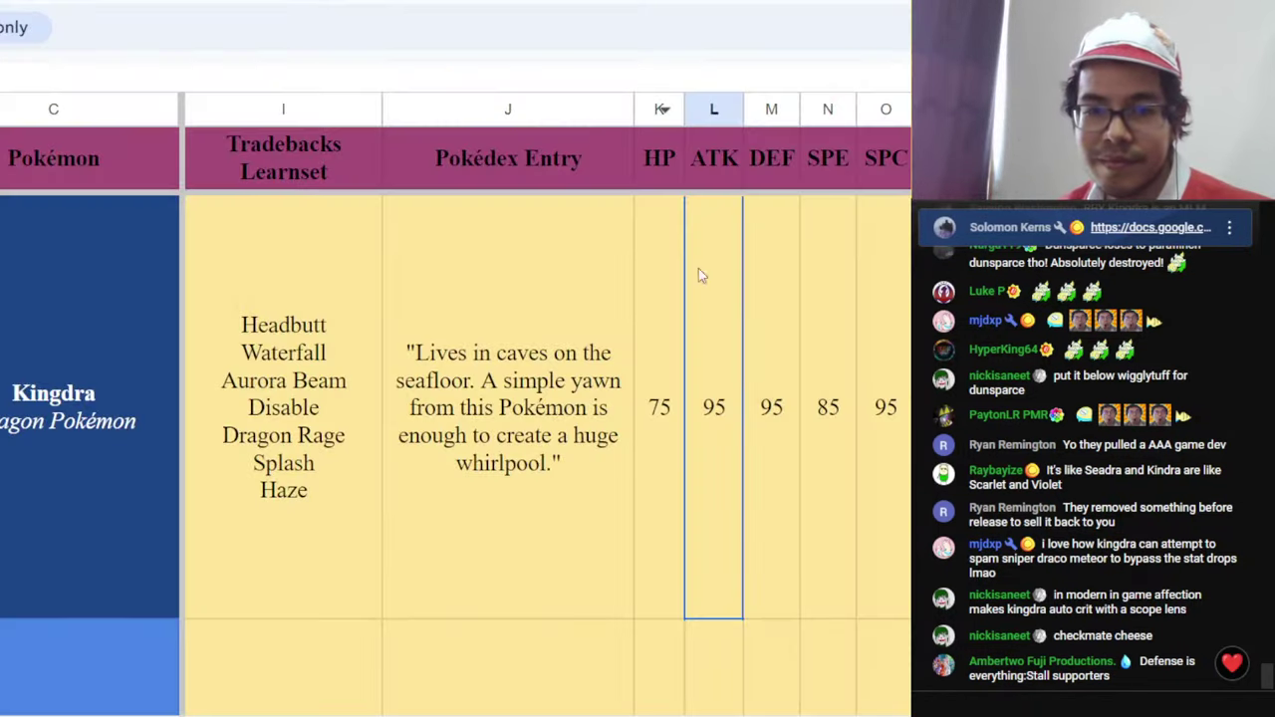
pyautogui.scroll(-2, 705, 305)
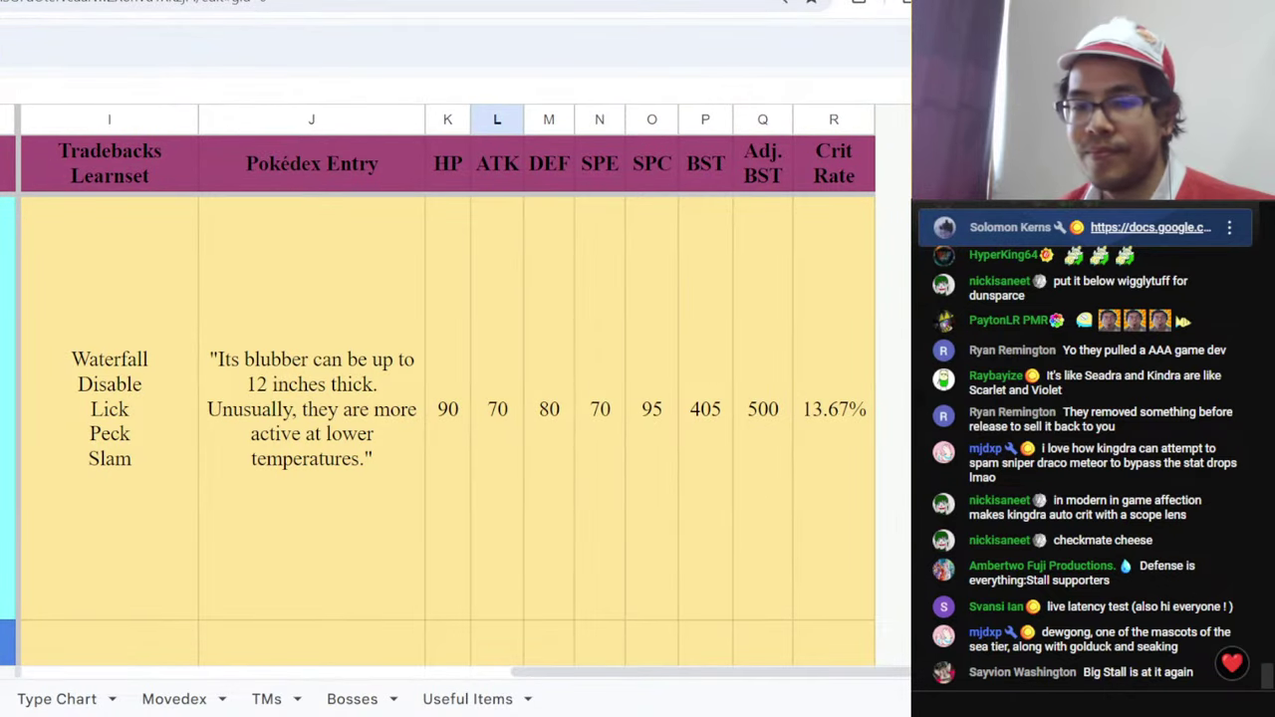
pyautogui.click(664, 496)
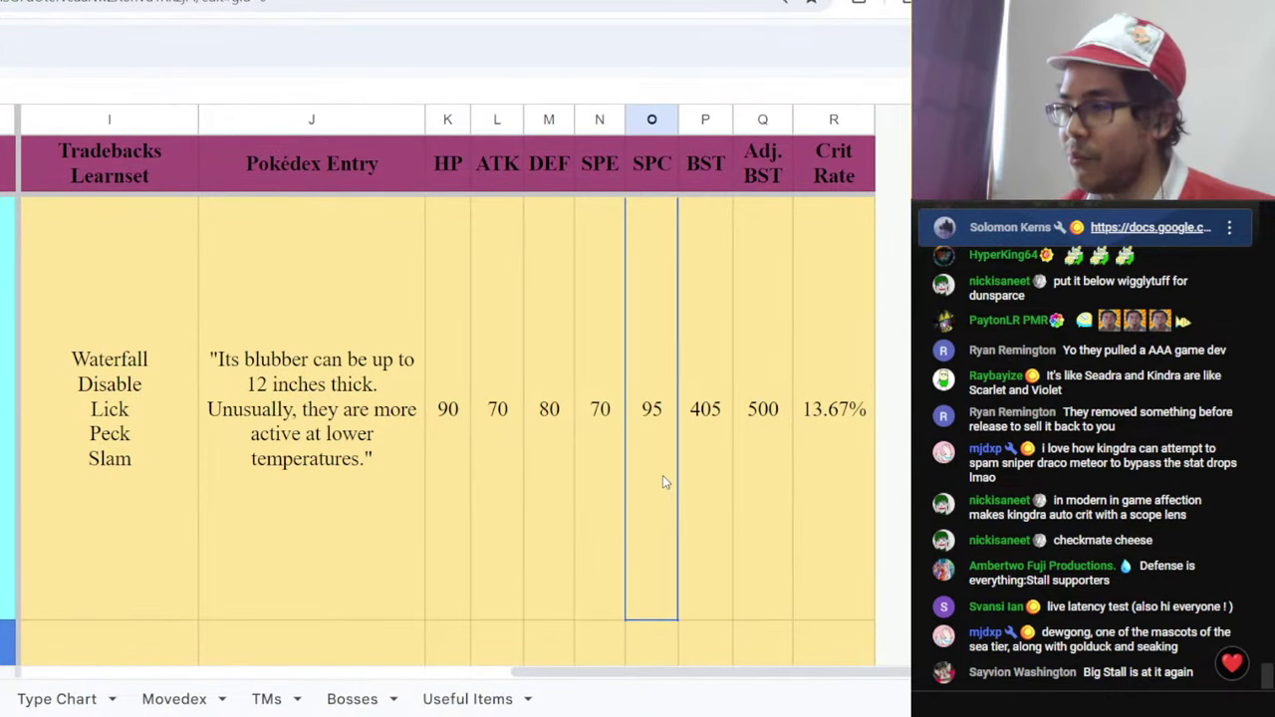
pyautogui.doubleClick(674, 416)
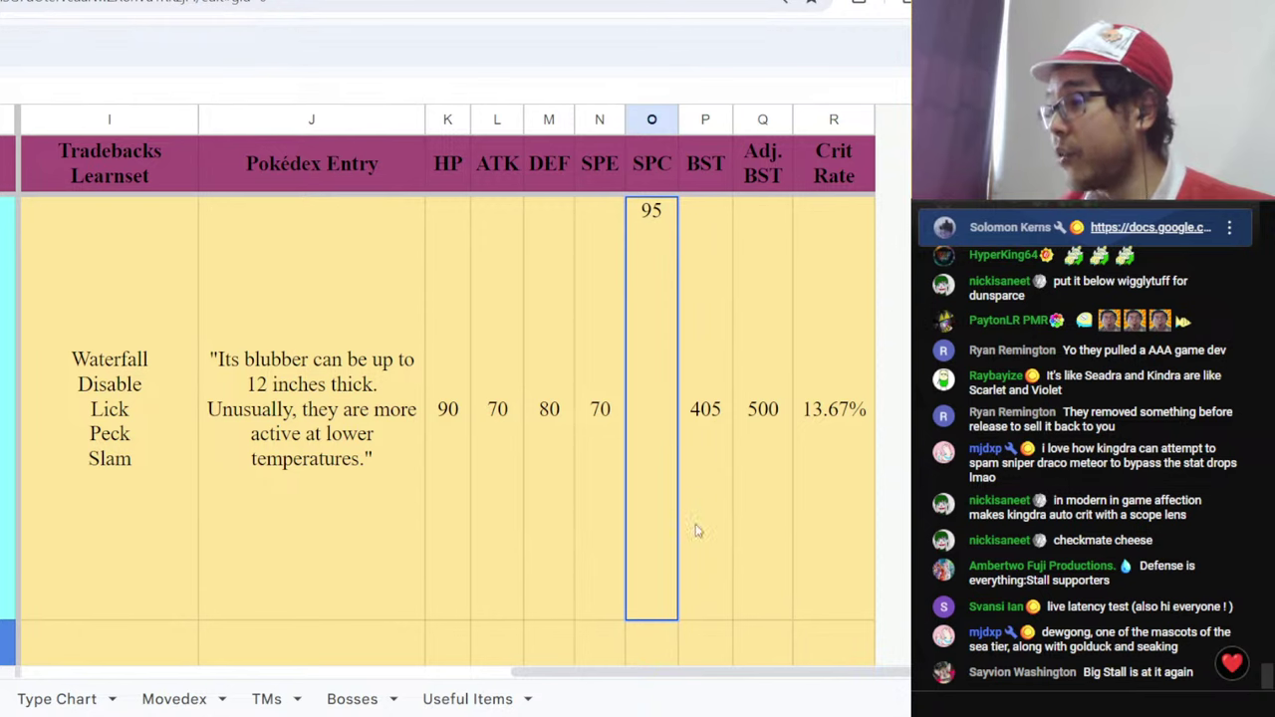
pyautogui.press('Tab')
pyautogui.press('Tab')
pyautogui.click(641, 512)
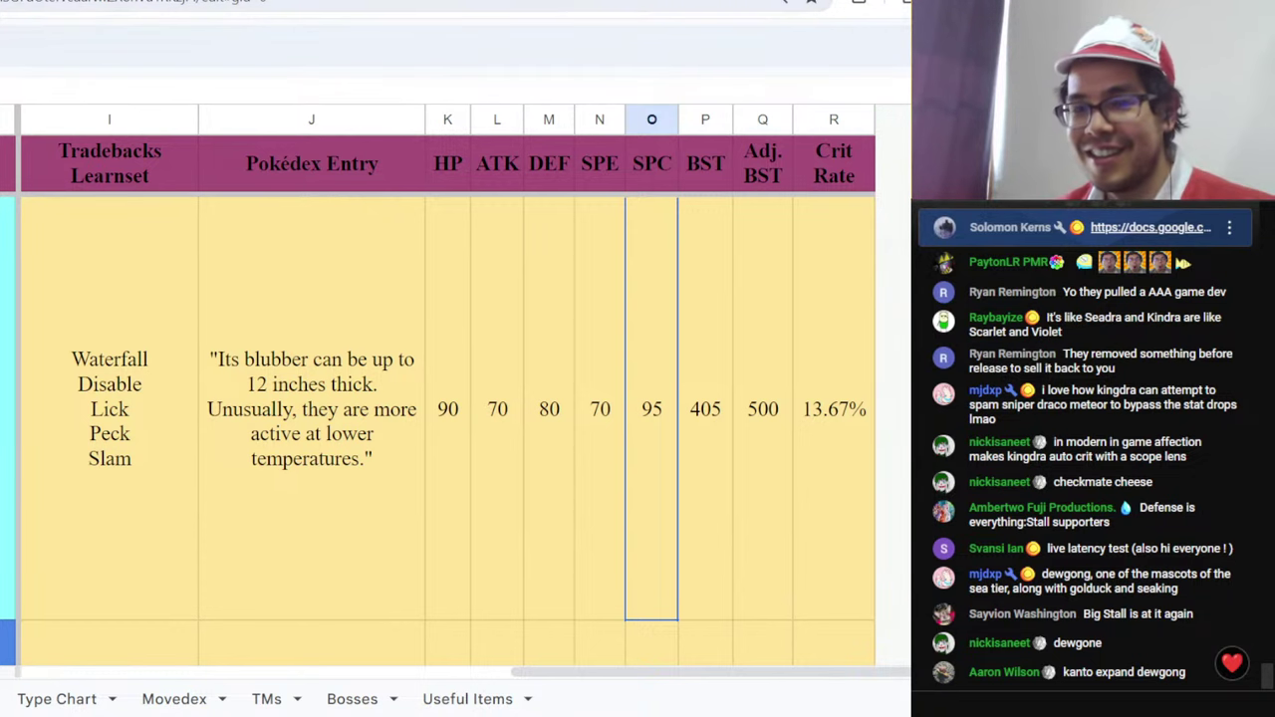
# - Return to TierMaker and place Cloyster first in tier SEA
pyautogui.hotkey('ctrl', 'Tab')
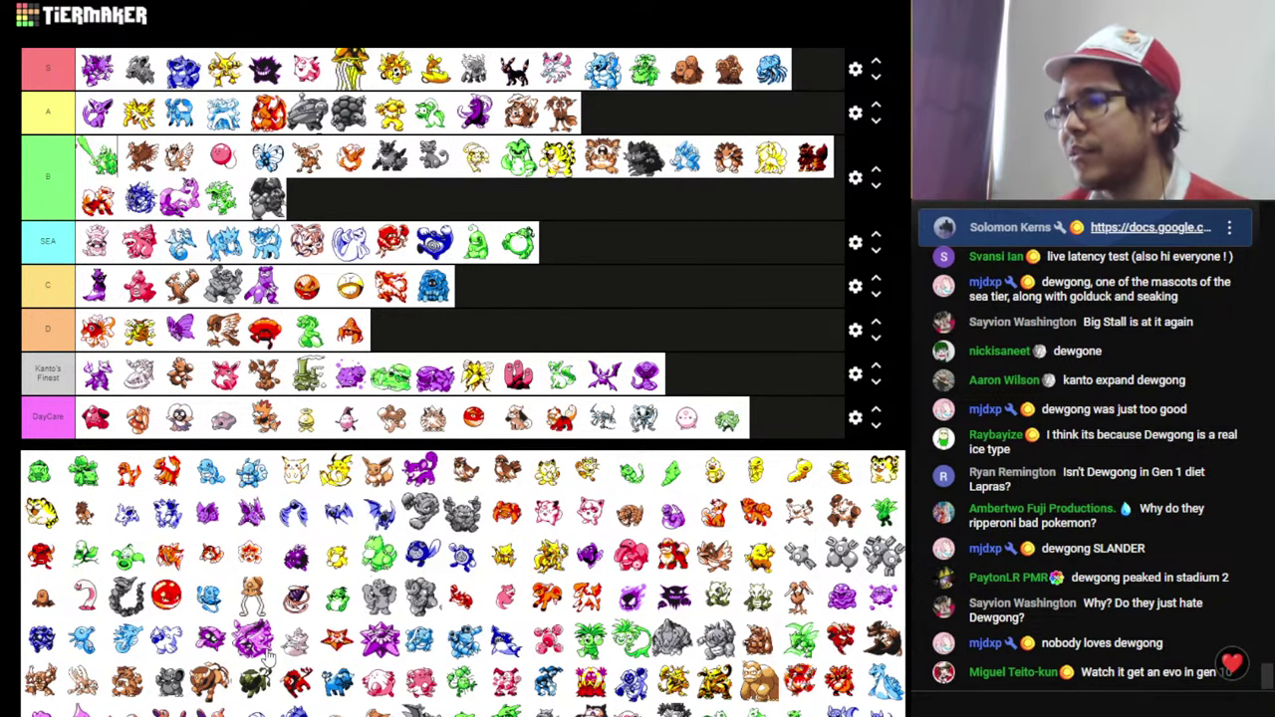
pyautogui.moveTo(265, 653); pyautogui.dragTo(103, 252)
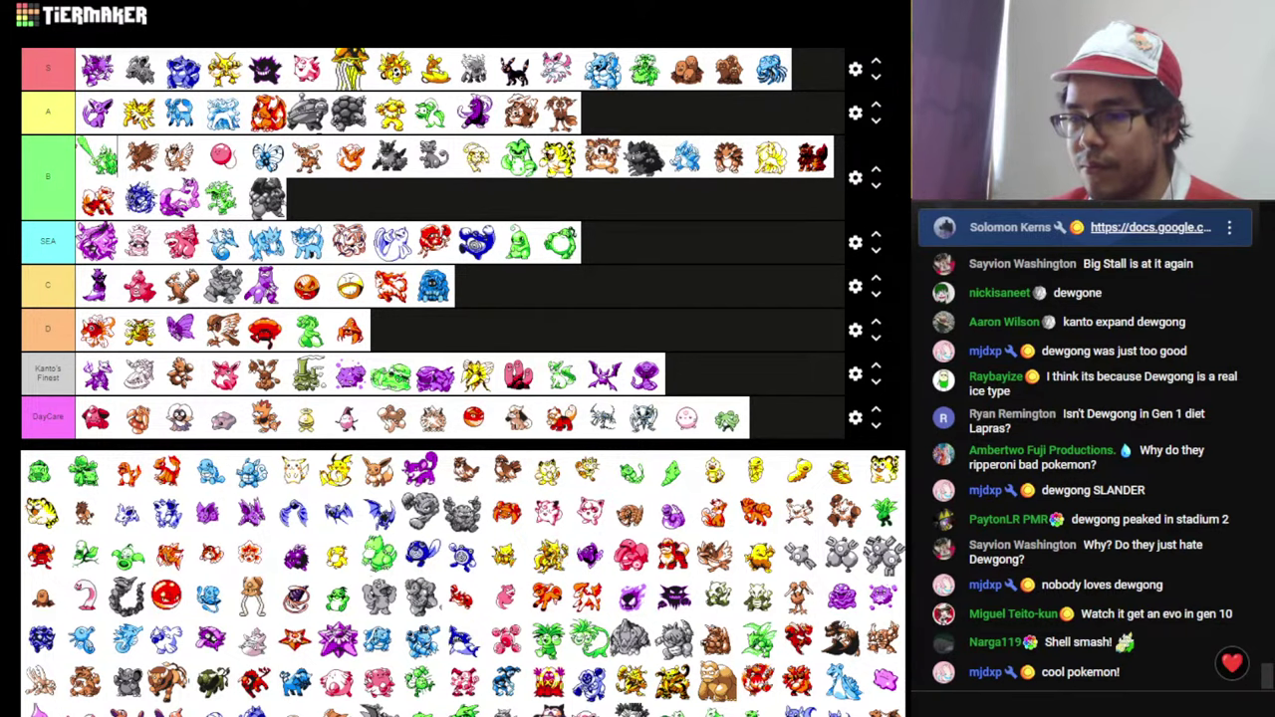
# - Switch to the Pokédex spreadsheet and check Cloyster's DEF and SPC
pyautogui.hotkey('alt', 'Tab')
pyautogui.scroll(-2, 590, 412)
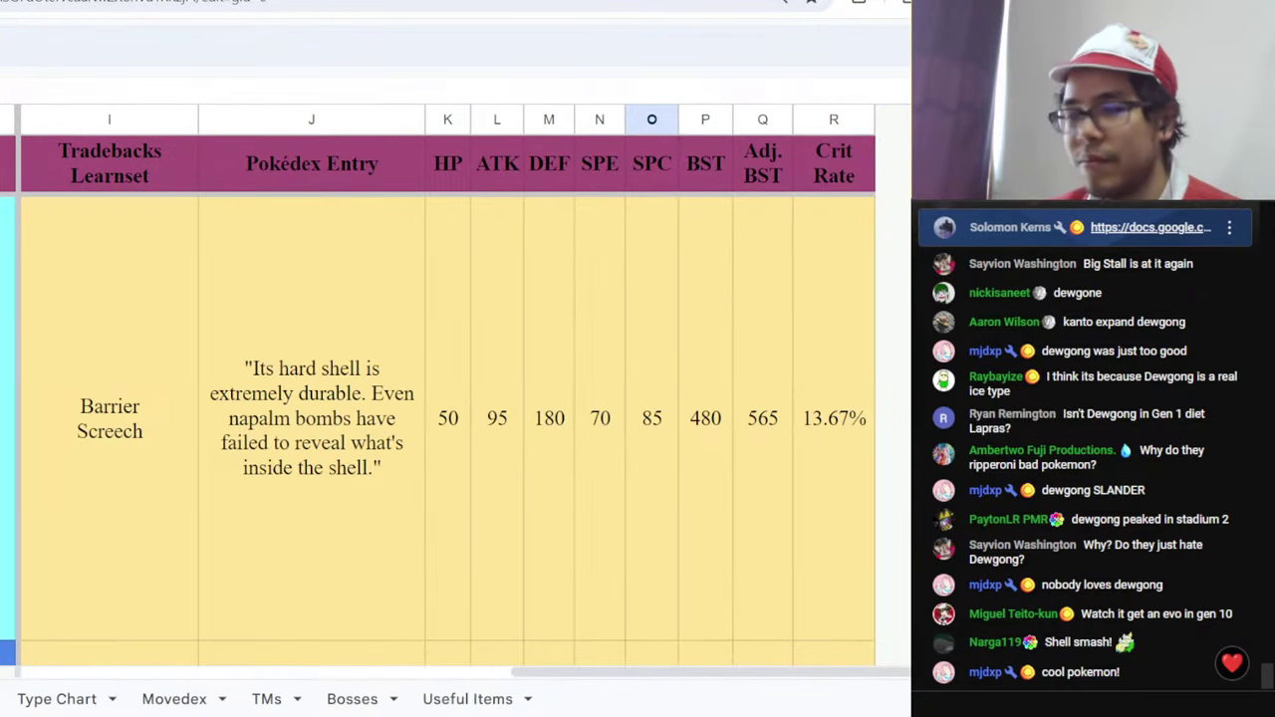
pyautogui.click(628, 440)
pyautogui.click(539, 450)
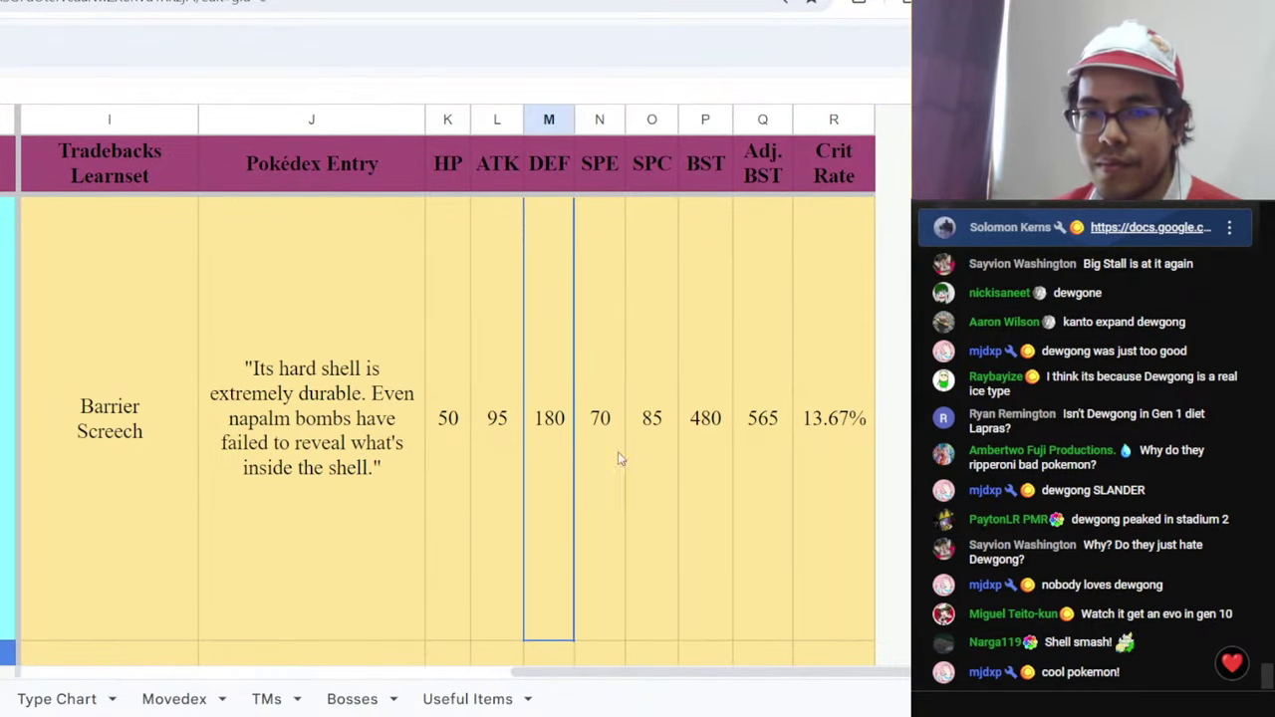
pyautogui.click(663, 475)
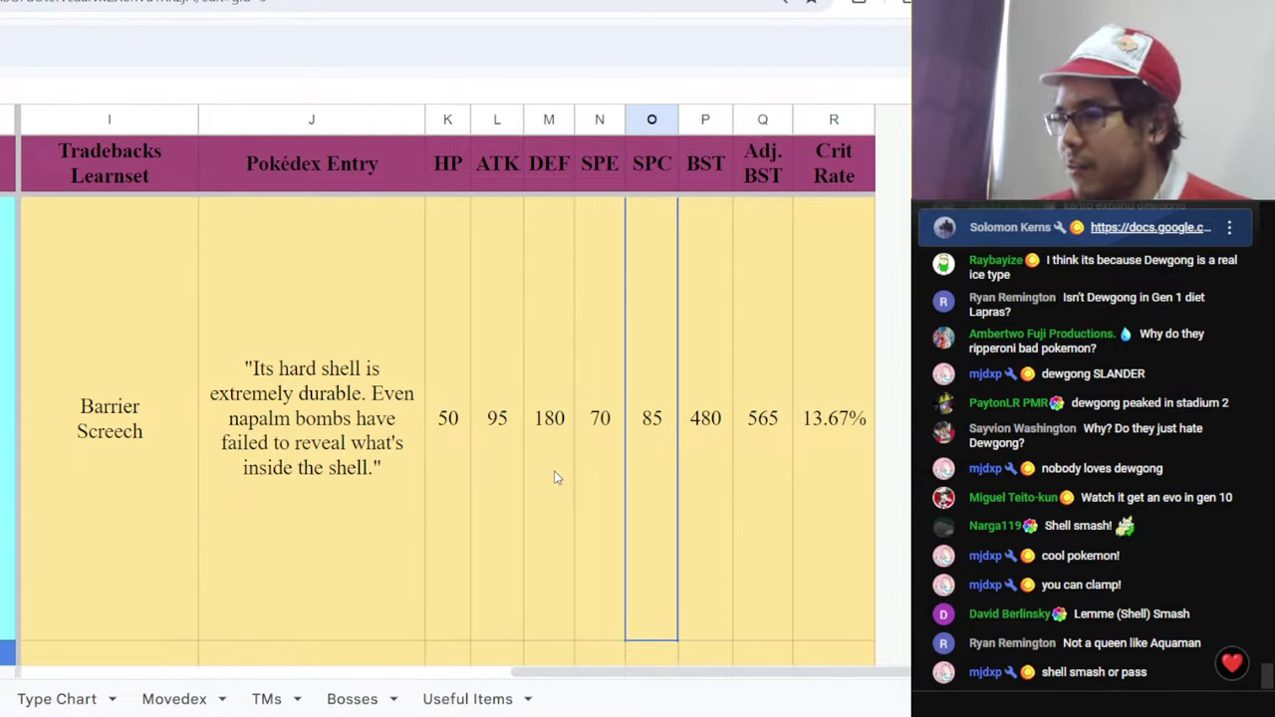
# - Compare Dewgong's SPC with Cloyster's and read Cloyster's Pokédex entry
pyautogui.scroll(5, 649, 503)
pyautogui.click(672, 480)
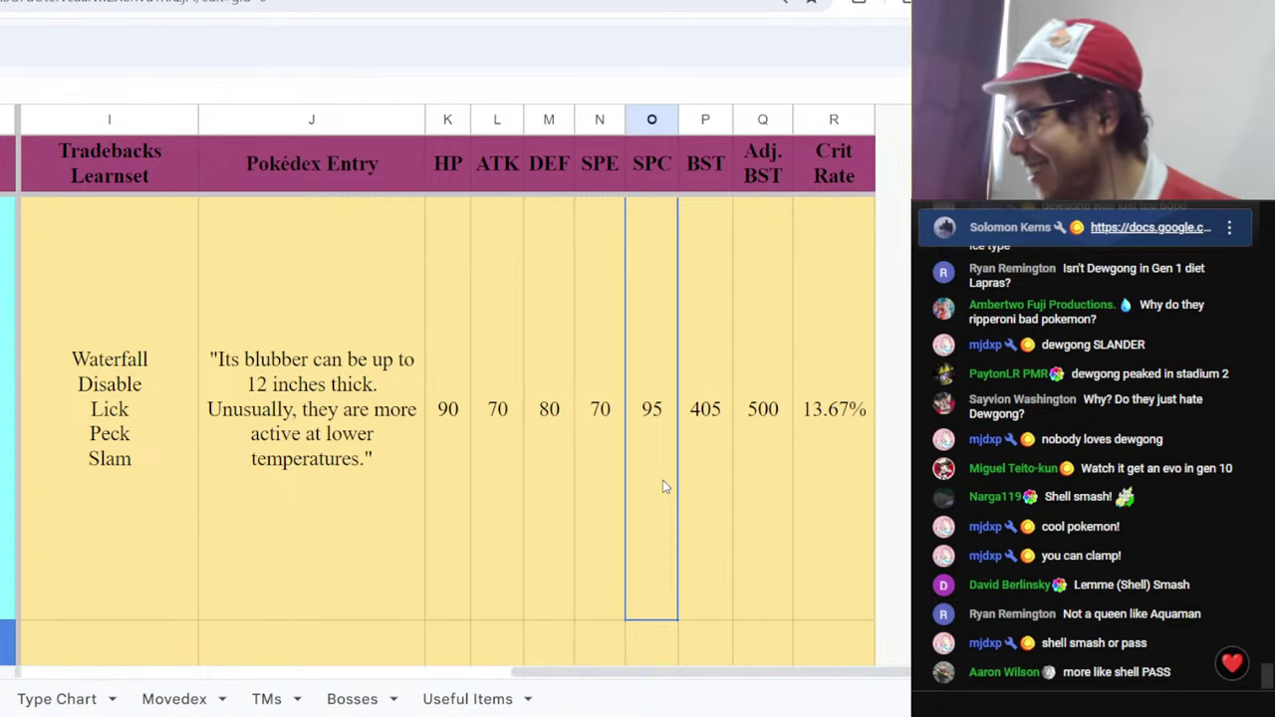
pyautogui.press('Down')
pyautogui.press('Down')
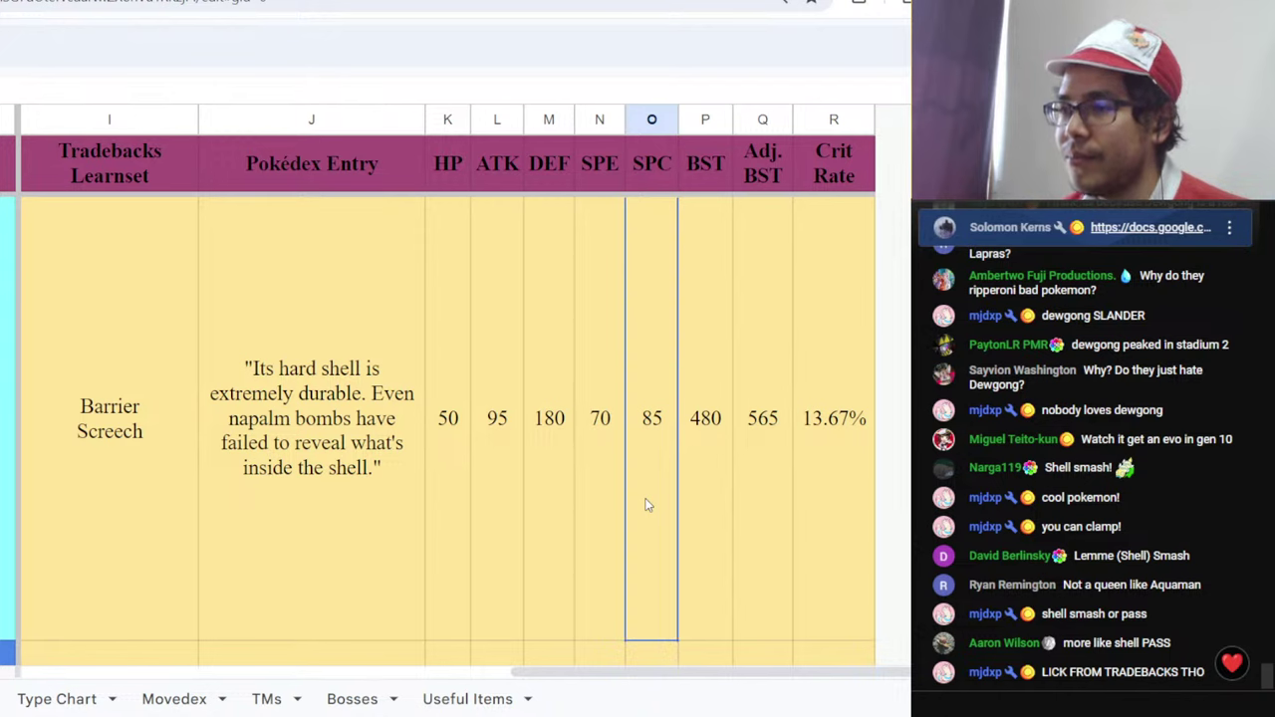
pyautogui.click(320, 489)
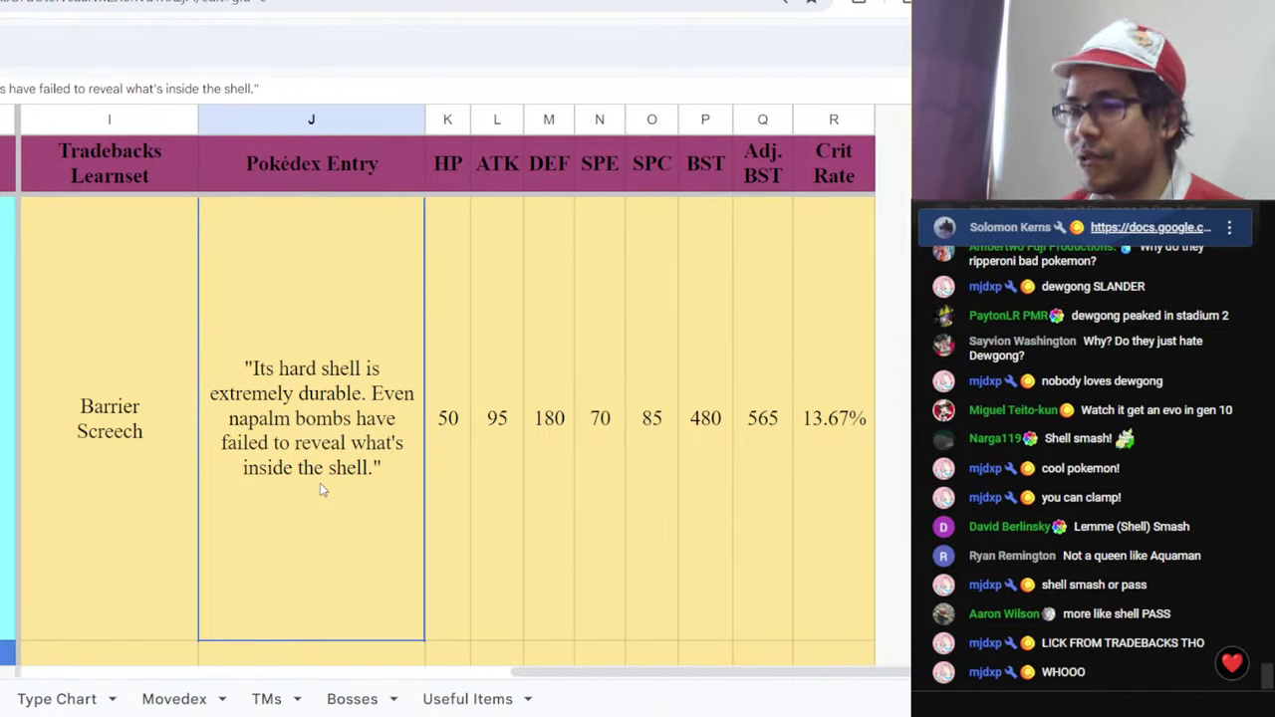
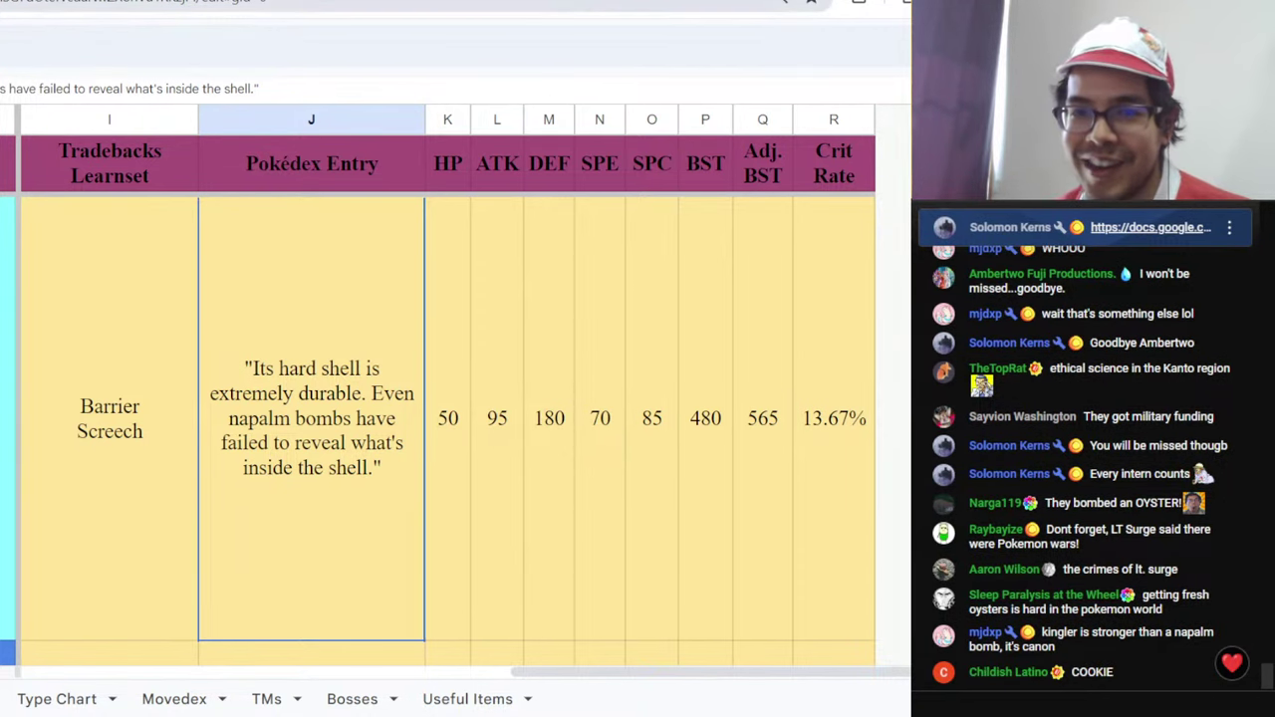
# - Switch to TierMaker in full screen, place the pale grey Pokémon listed before Staryu tenth in tier SEA, and return to the Pokédex spreadsheet
pyautogui.click(557, 2)
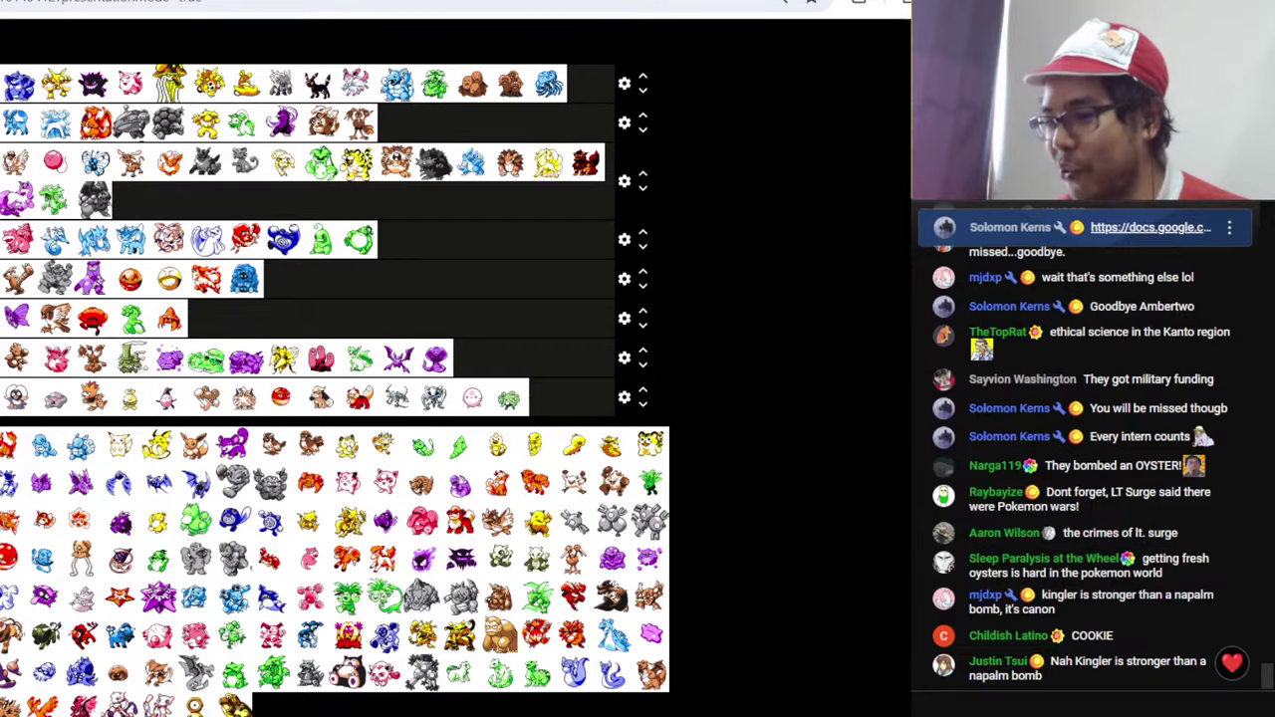
pyautogui.press('F11')
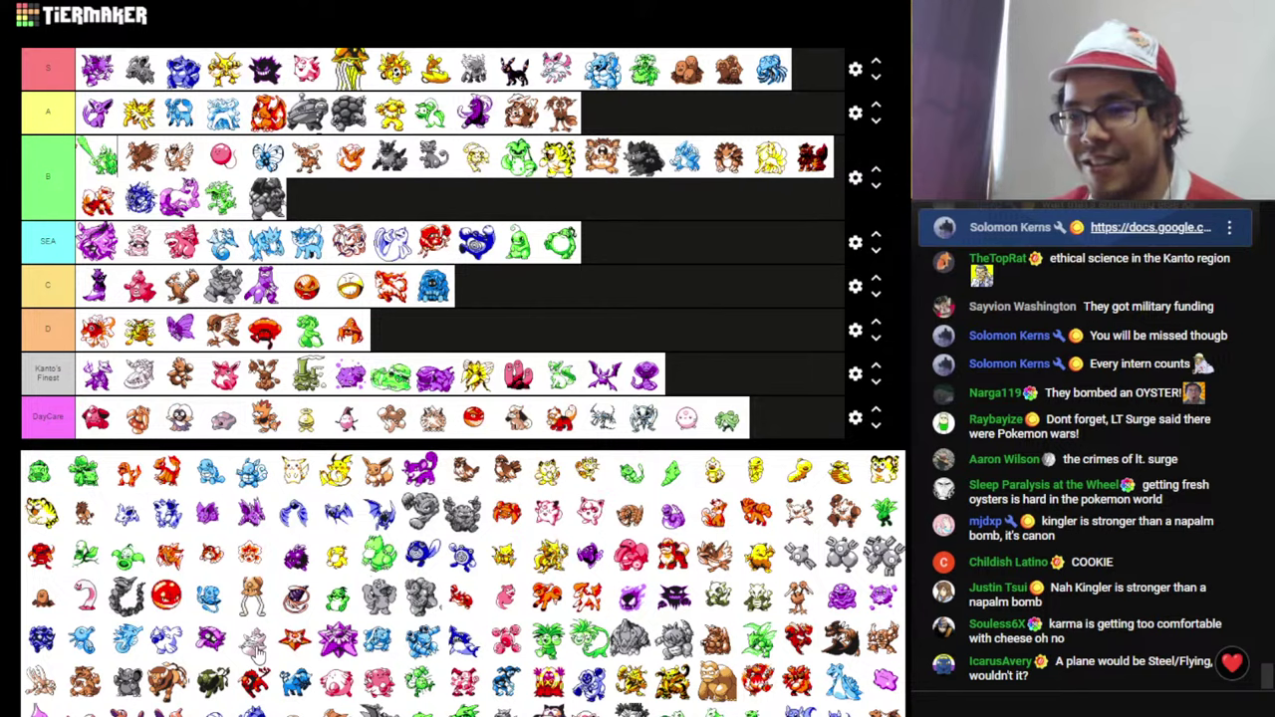
pyautogui.scroll(-1, 256, 650)
pyautogui.scroll(1, 256, 650)
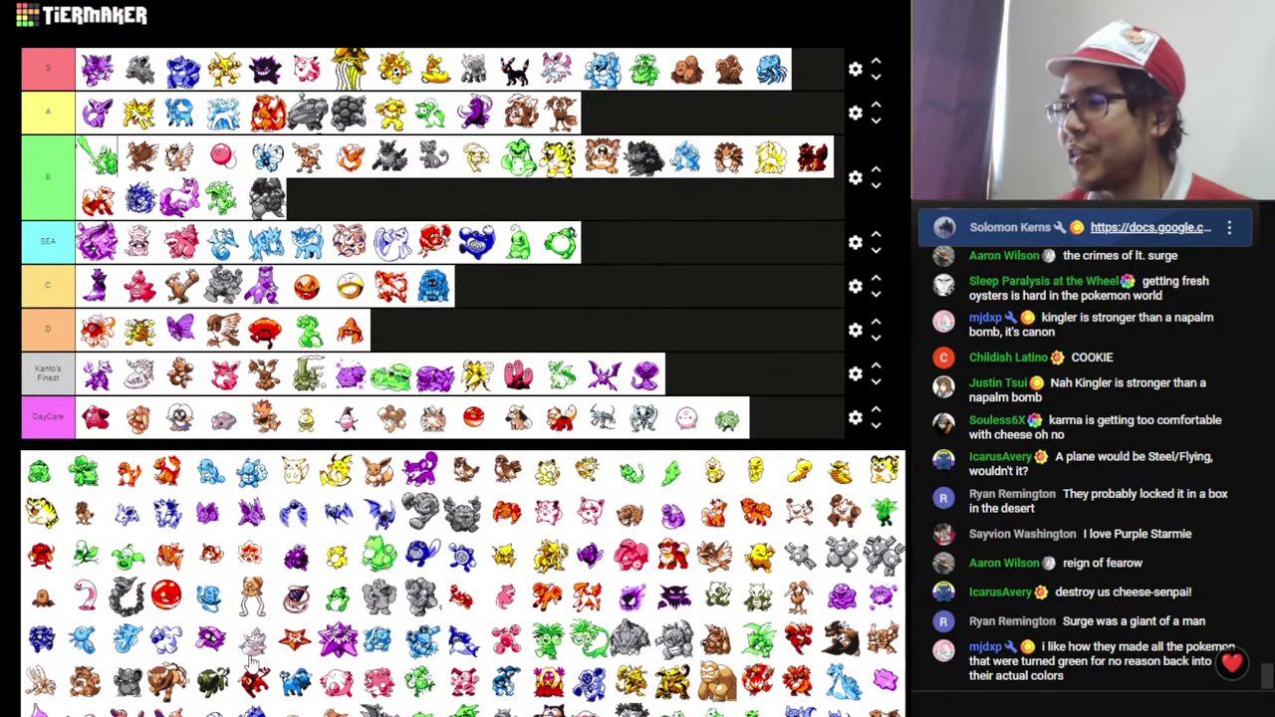
pyautogui.moveTo(251, 658); pyautogui.dragTo(476, 257)
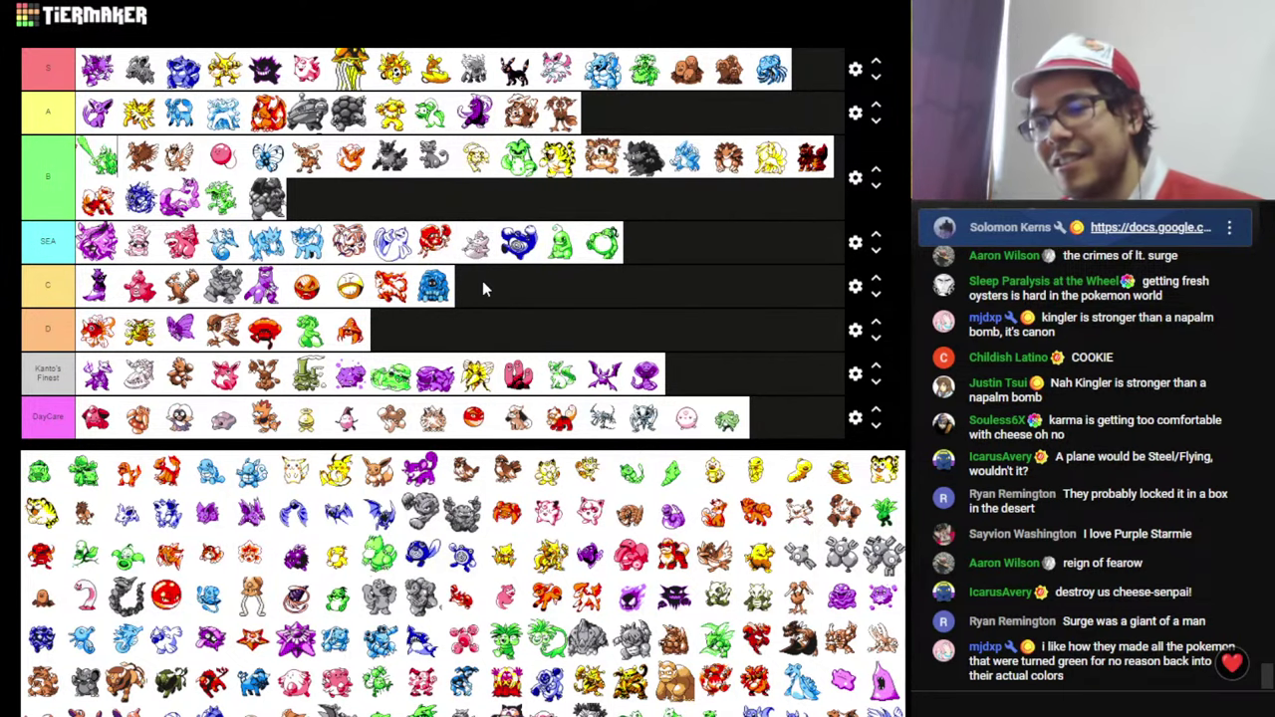
pyautogui.click(571, 2)
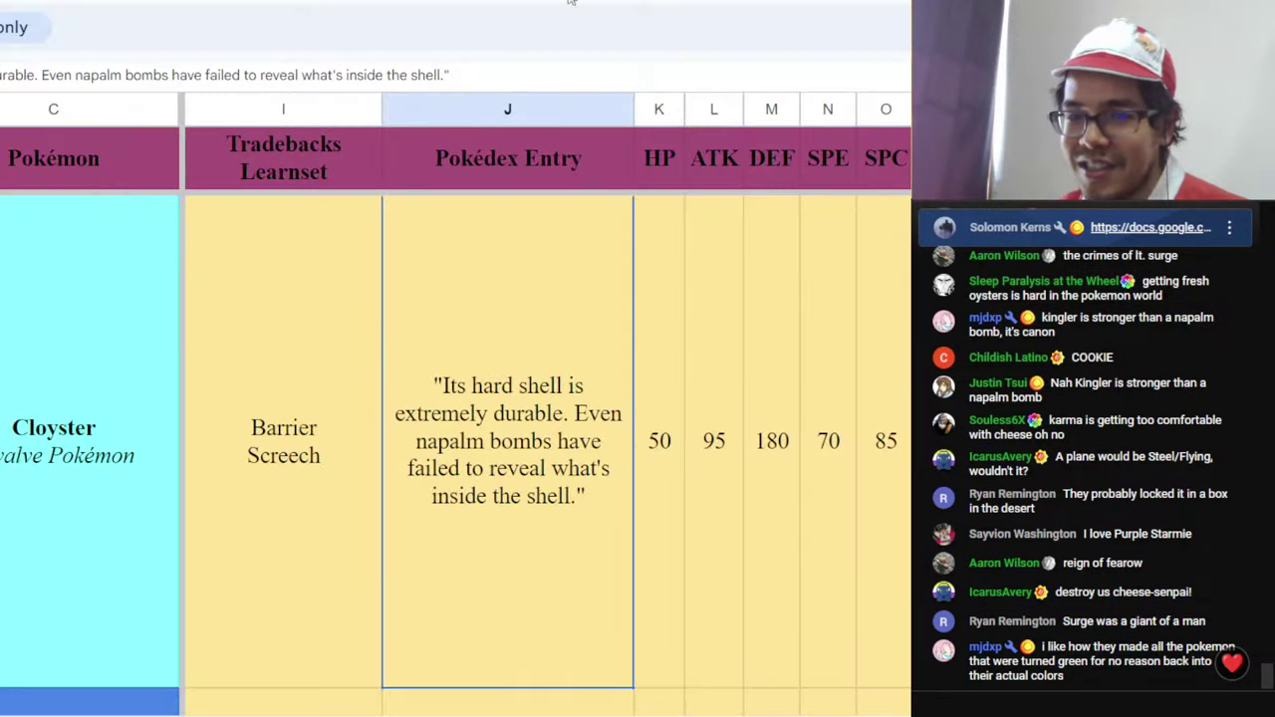
# - Check Disturban's ATK and DEF in the Pokédex spreadsheet
pyautogui.scroll(-1, 647, 488)
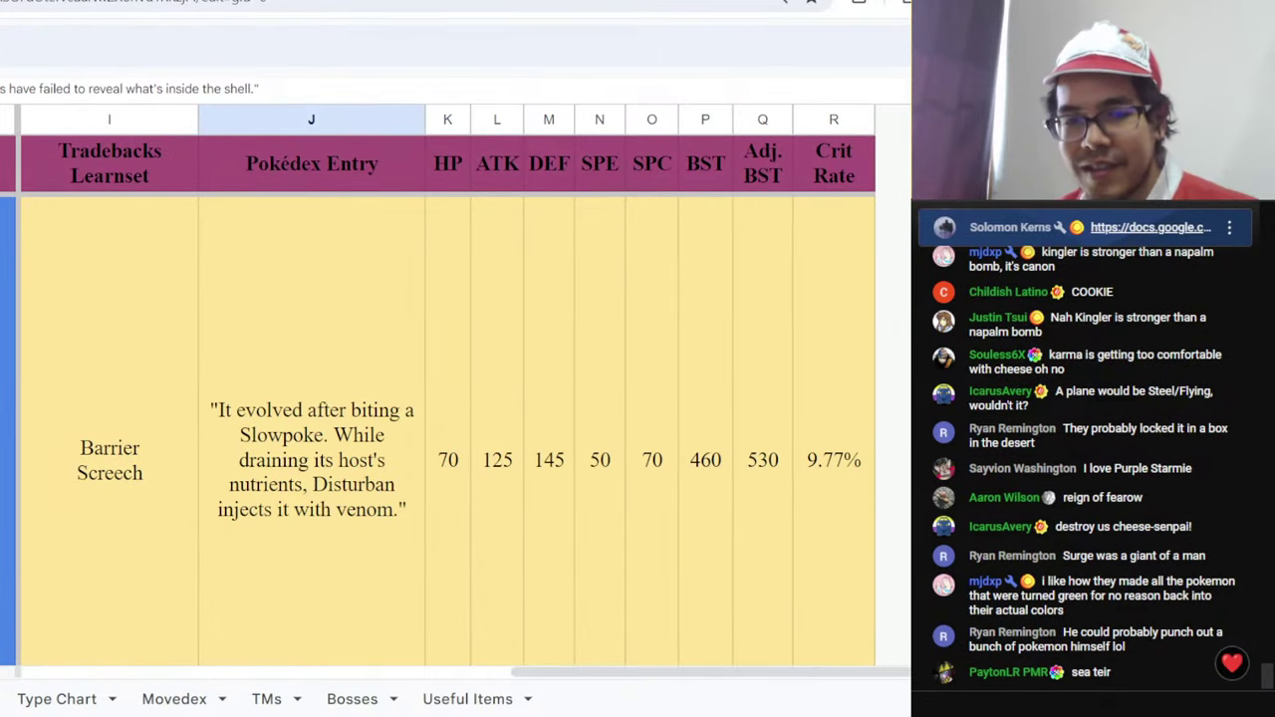
pyautogui.click(508, 513)
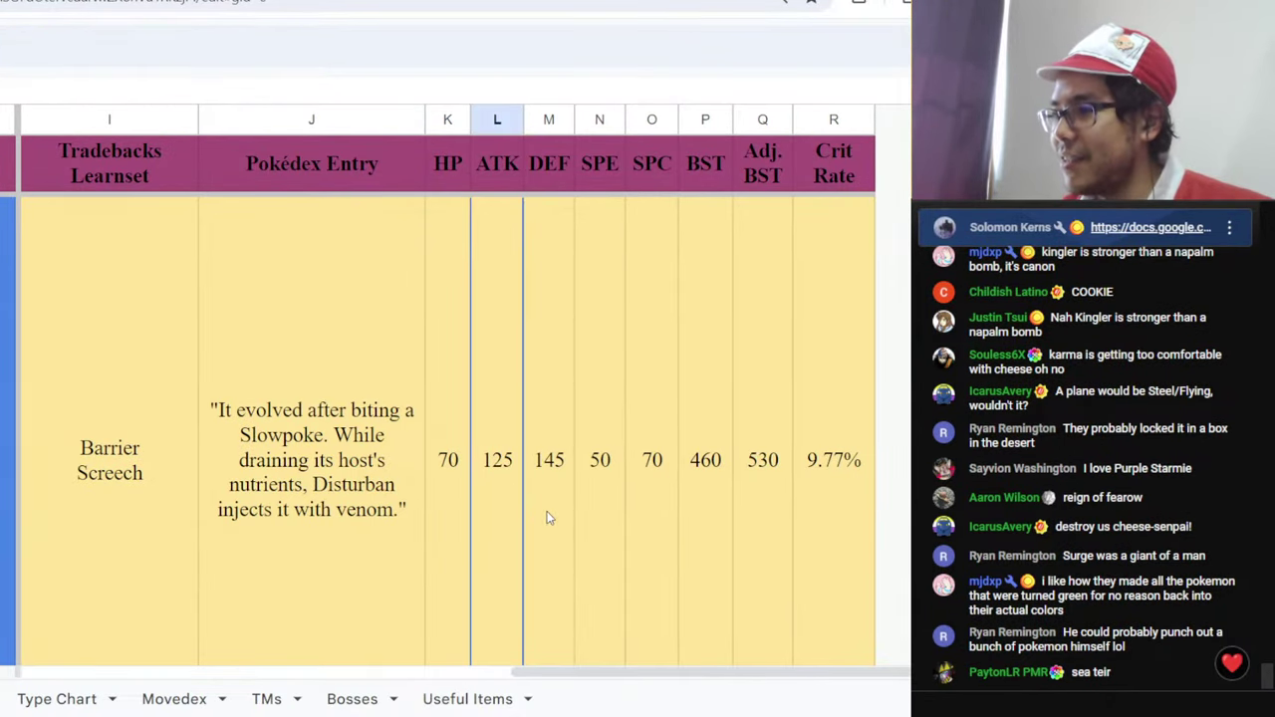
pyautogui.click(558, 516)
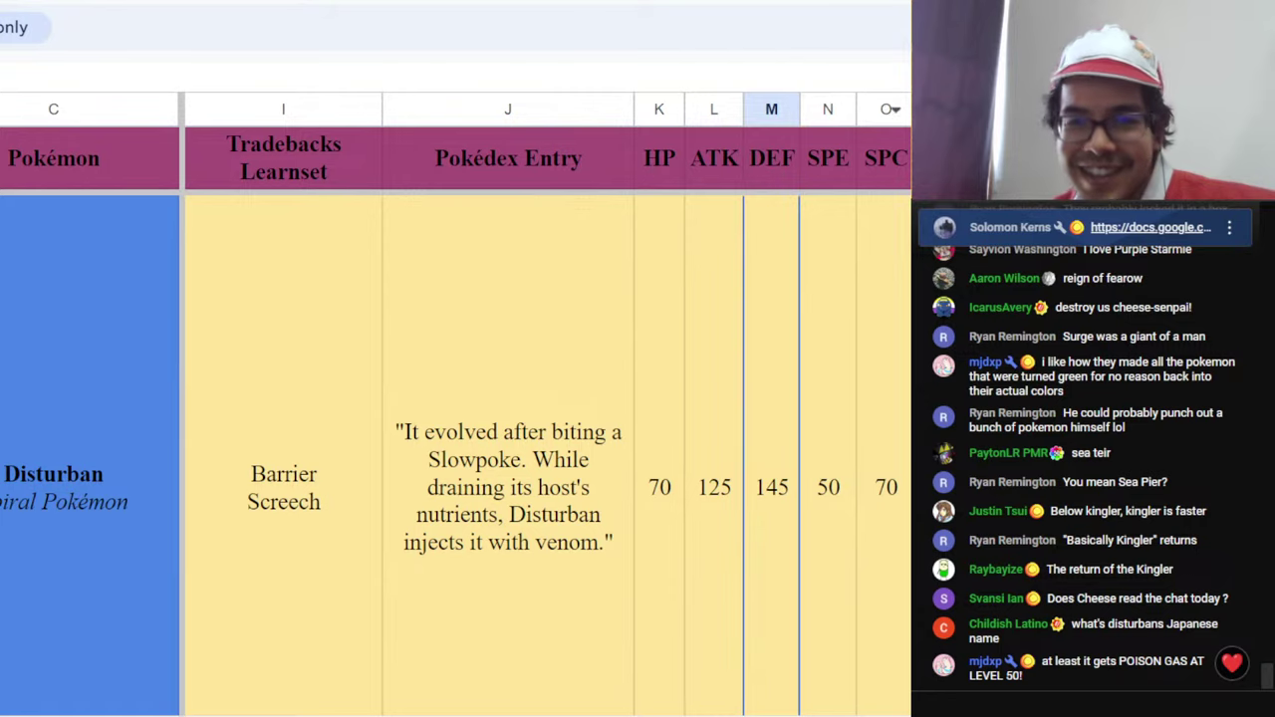
# - Switch to TierMaker and place Starmie tenth in tier S and Blastoise last in tier SEA
pyautogui.hotkey('ctrl', 'Tab')
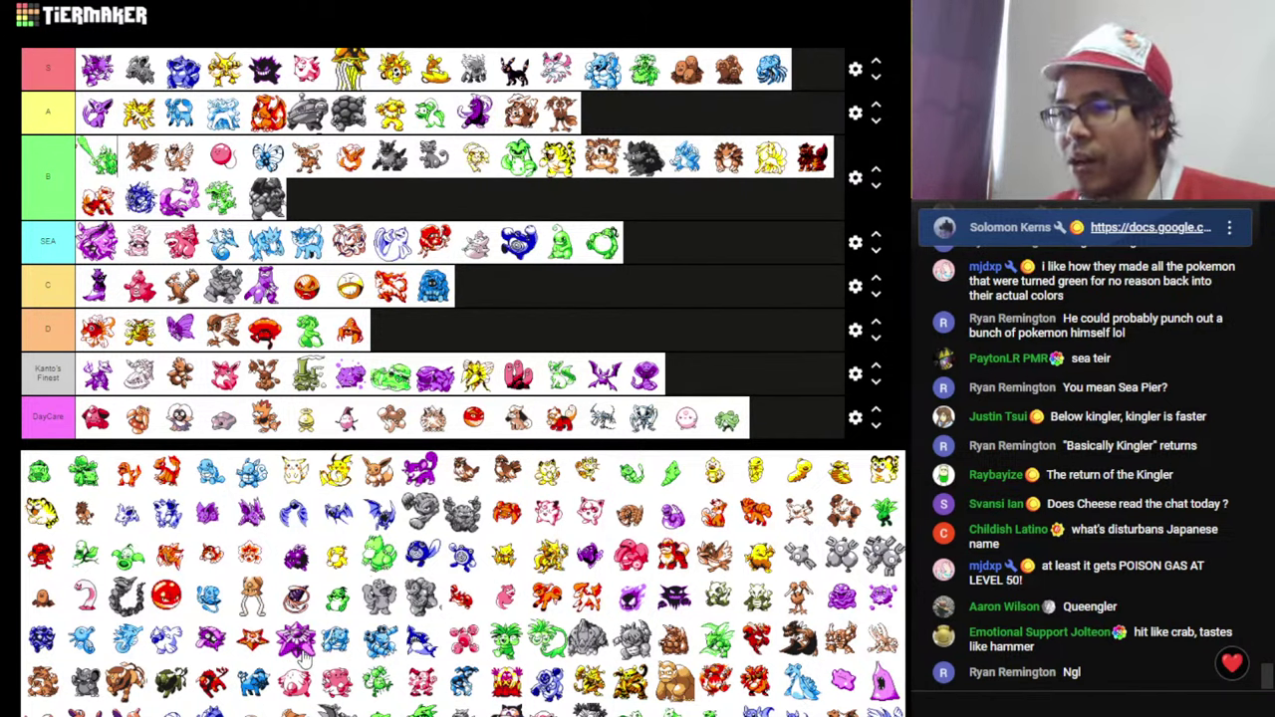
pyautogui.moveTo(298, 647); pyautogui.dragTo(782, 85)
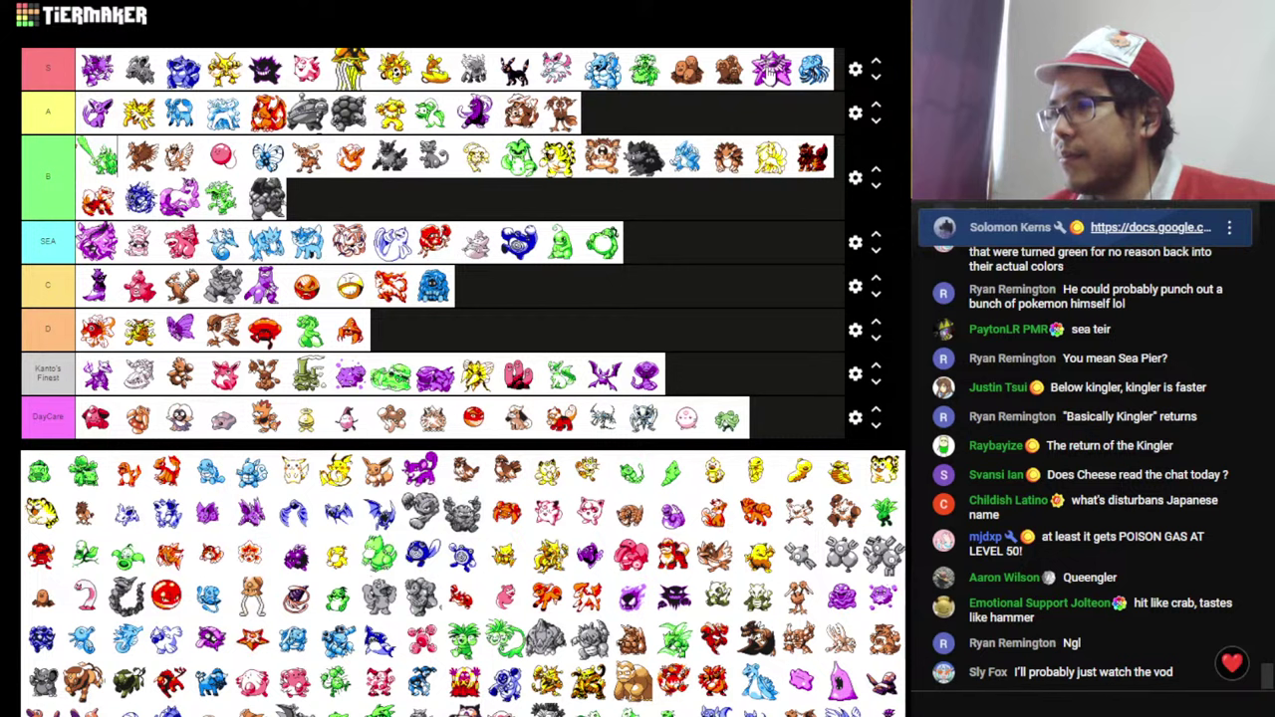
pyautogui.moveTo(772, 68); pyautogui.dragTo(482, 64)
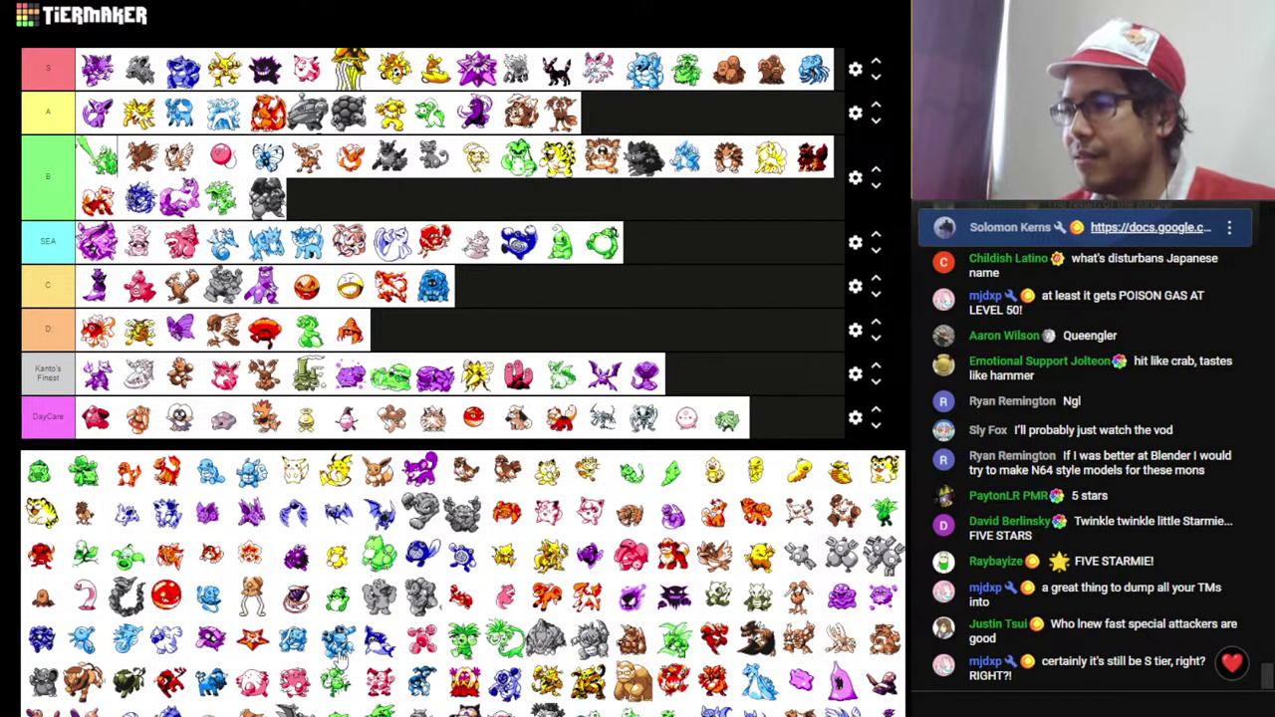
pyautogui.moveTo(340, 660); pyautogui.dragTo(691, 237)
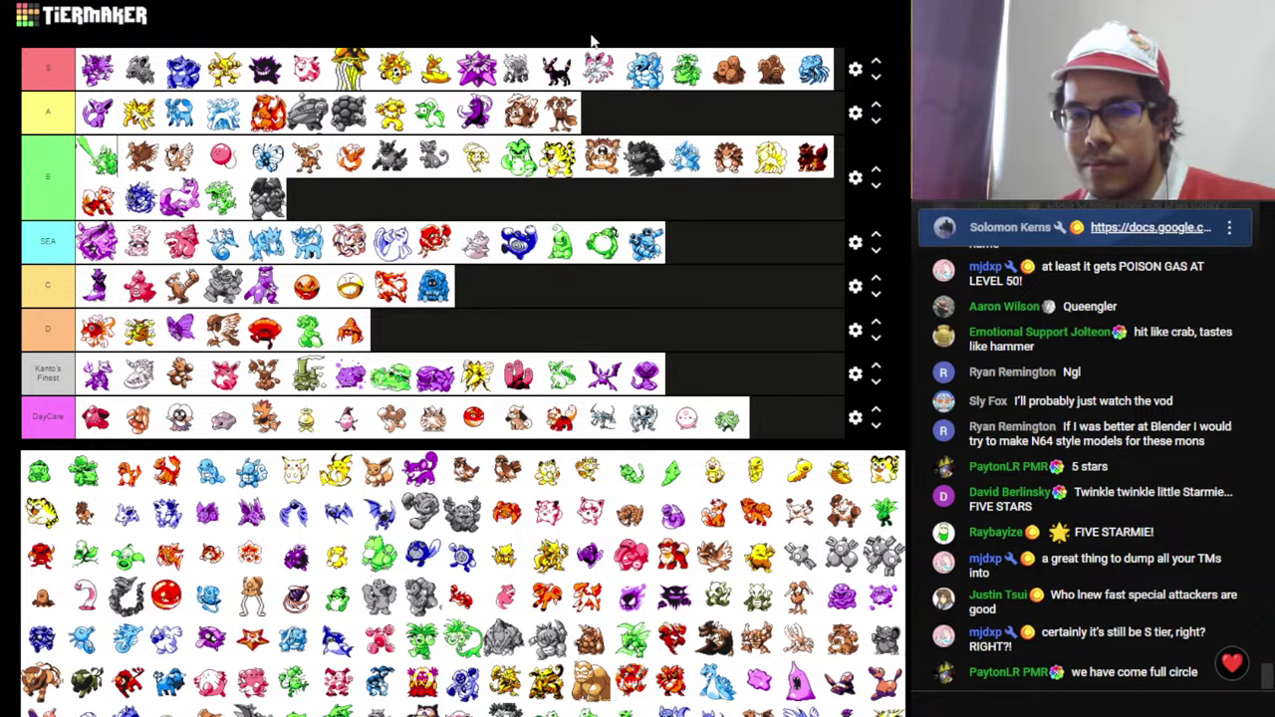
# - Switch to the Pokédex spreadsheet and examine Blastoise's HP, ATK, DEF and SPC
pyautogui.hotkey('ctrl', 'Tab')
pyautogui.scroll(-1, 579, 265)
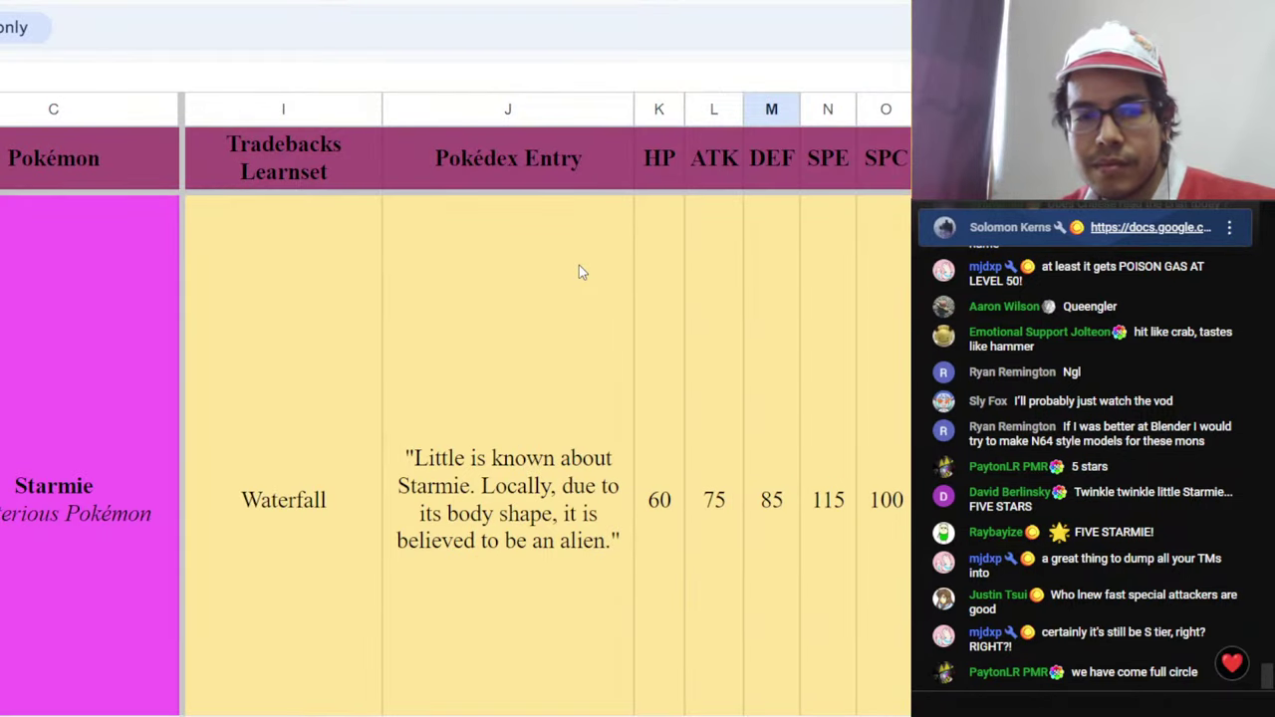
pyautogui.scroll(-1, 579, 265)
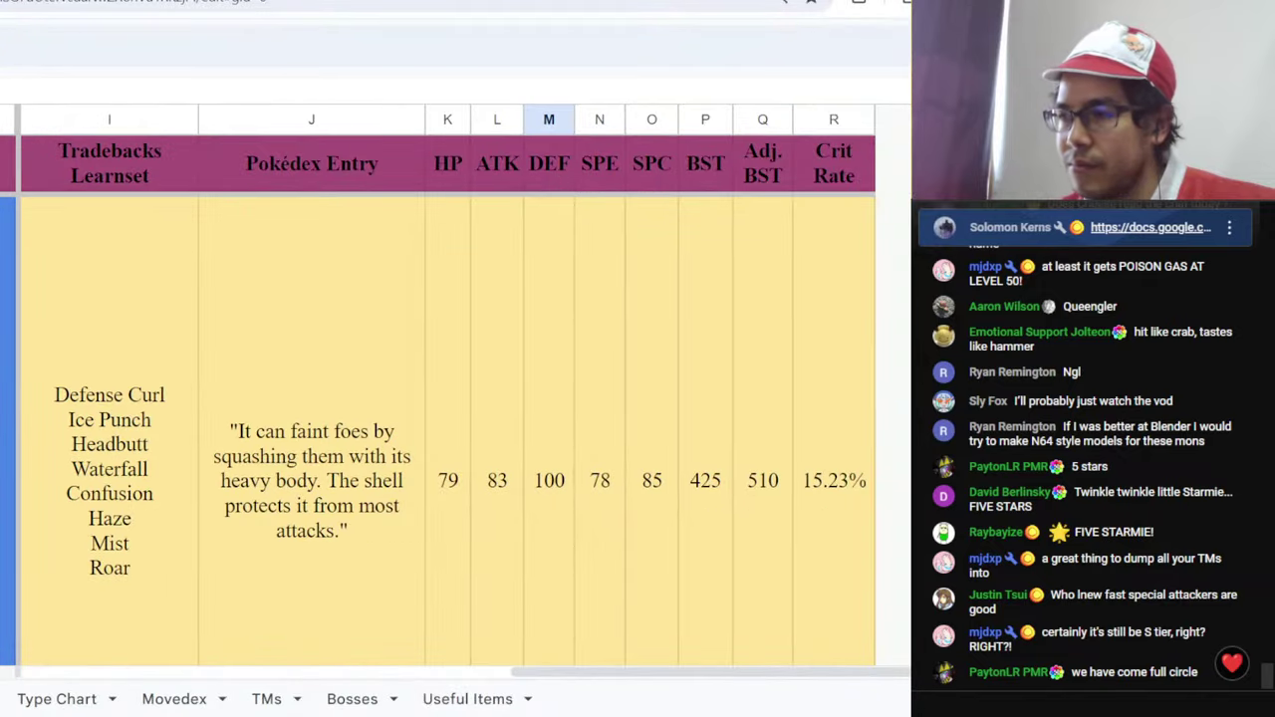
pyautogui.click(518, 419)
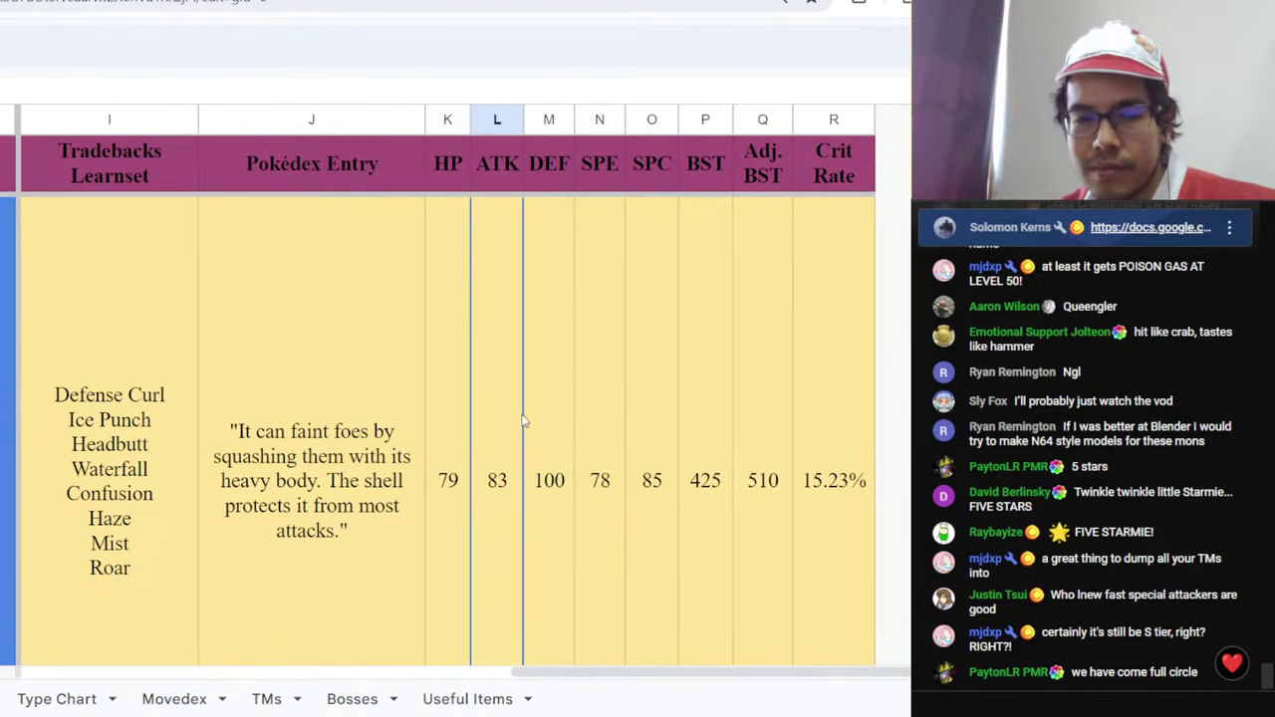
pyautogui.click(547, 541)
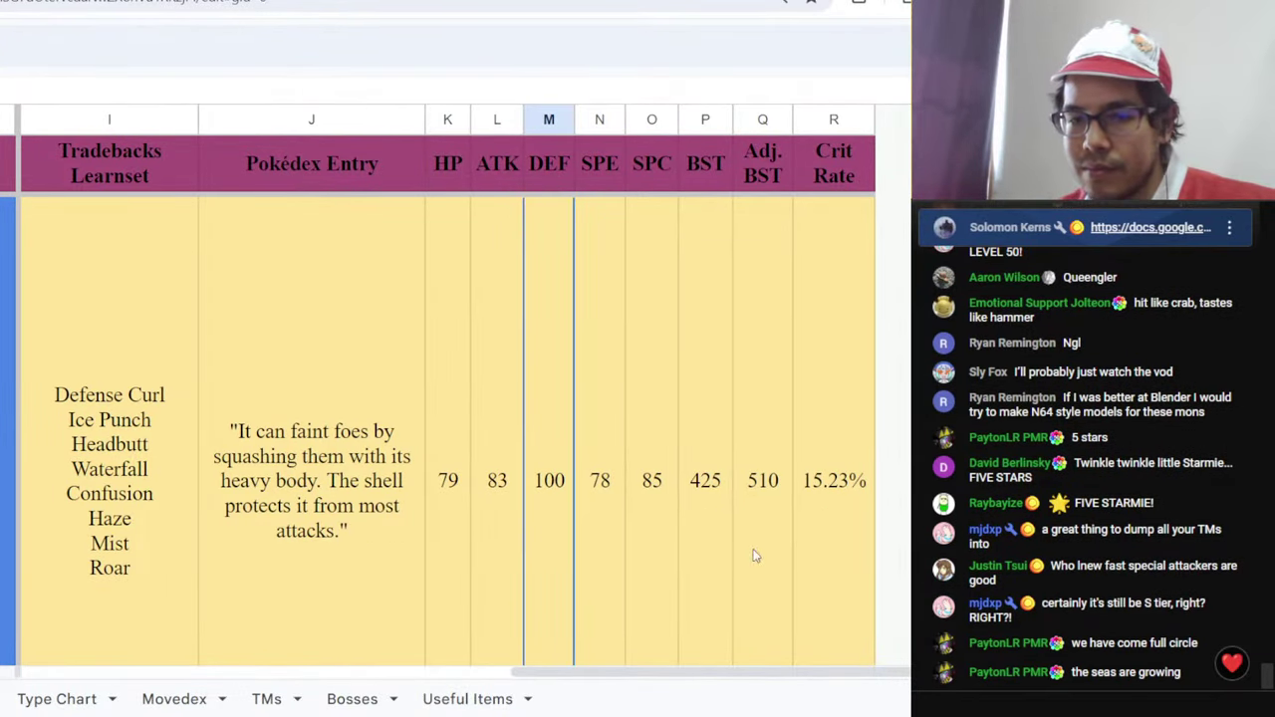
pyautogui.click(648, 549)
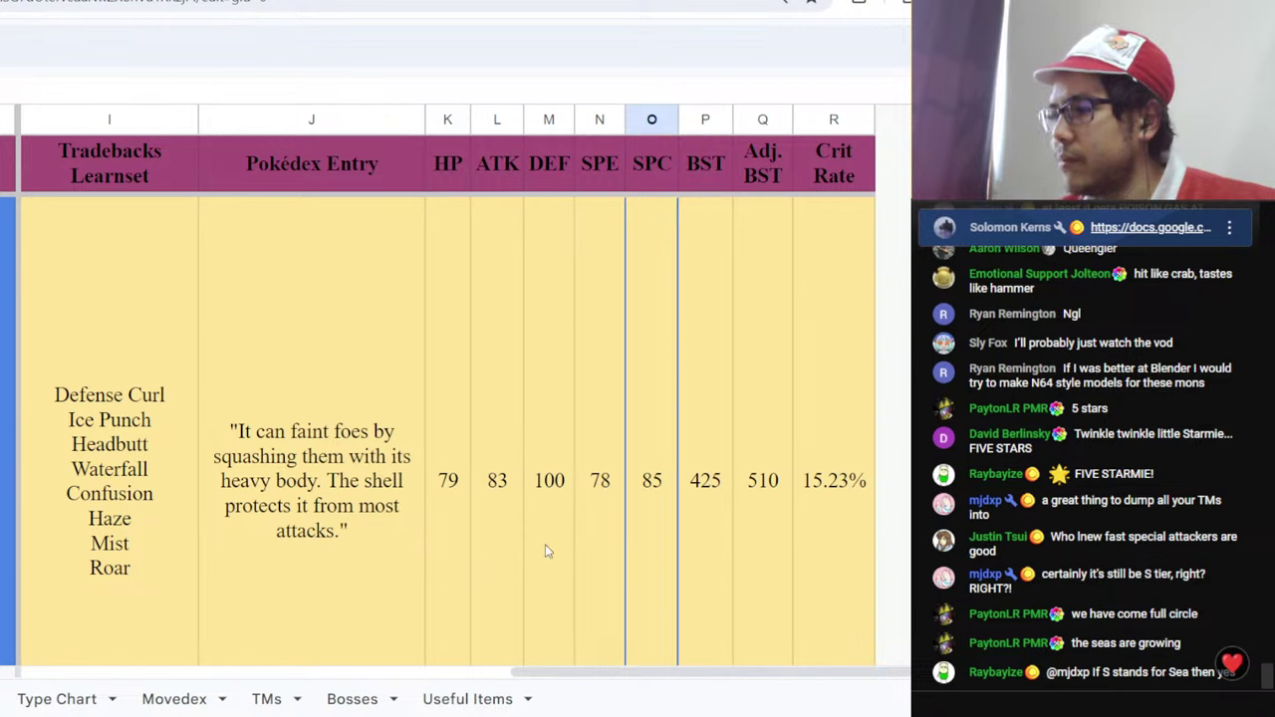
pyautogui.click(496, 555)
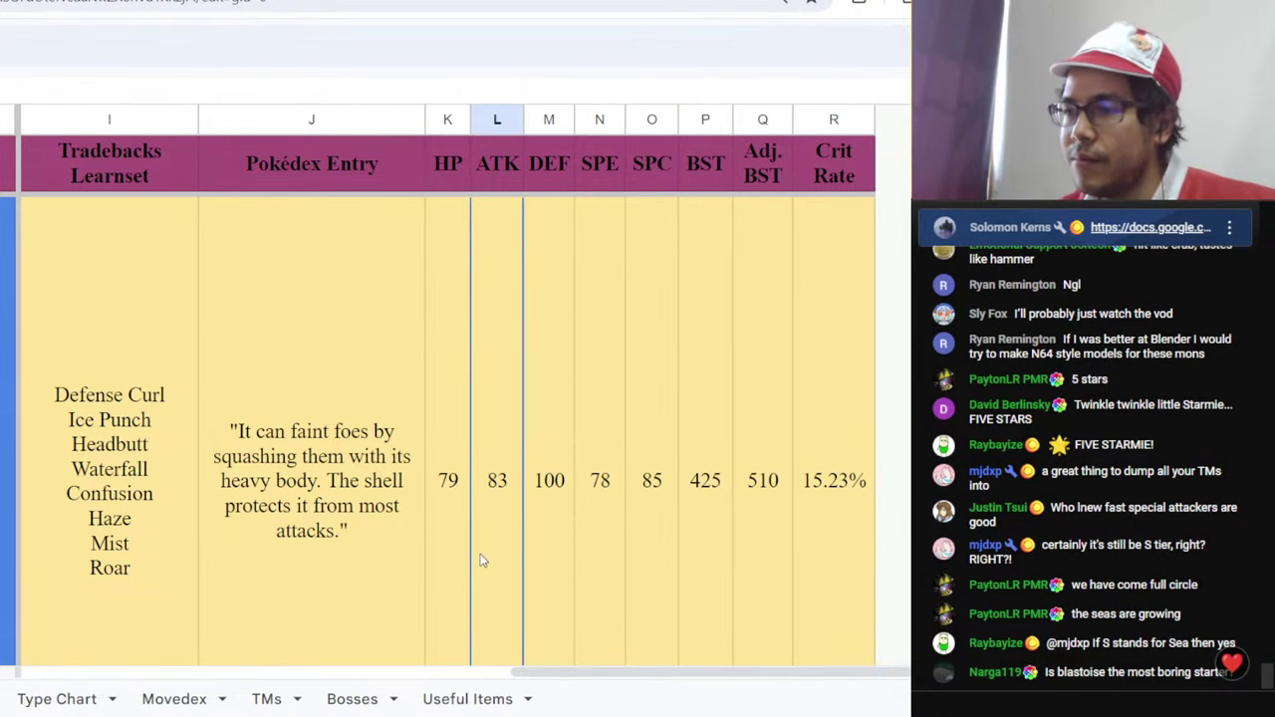
pyautogui.click(431, 575)
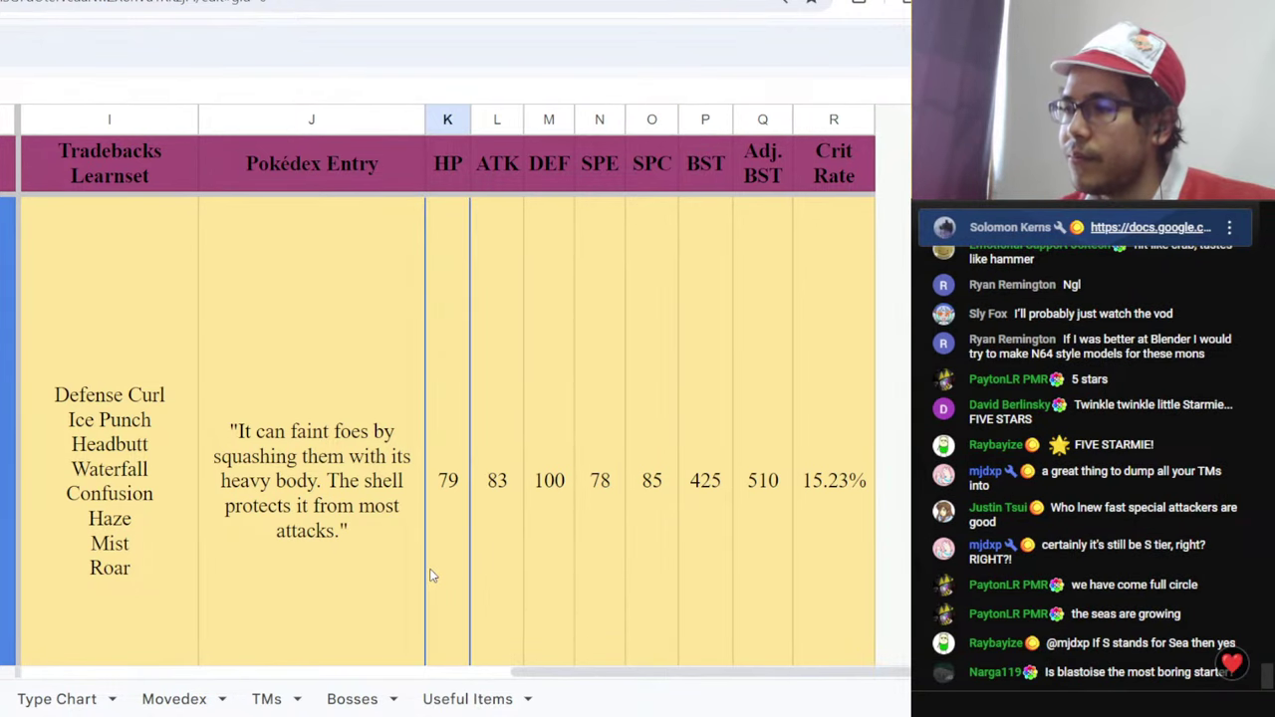
pyautogui.click(540, 543)
pyautogui.click(653, 545)
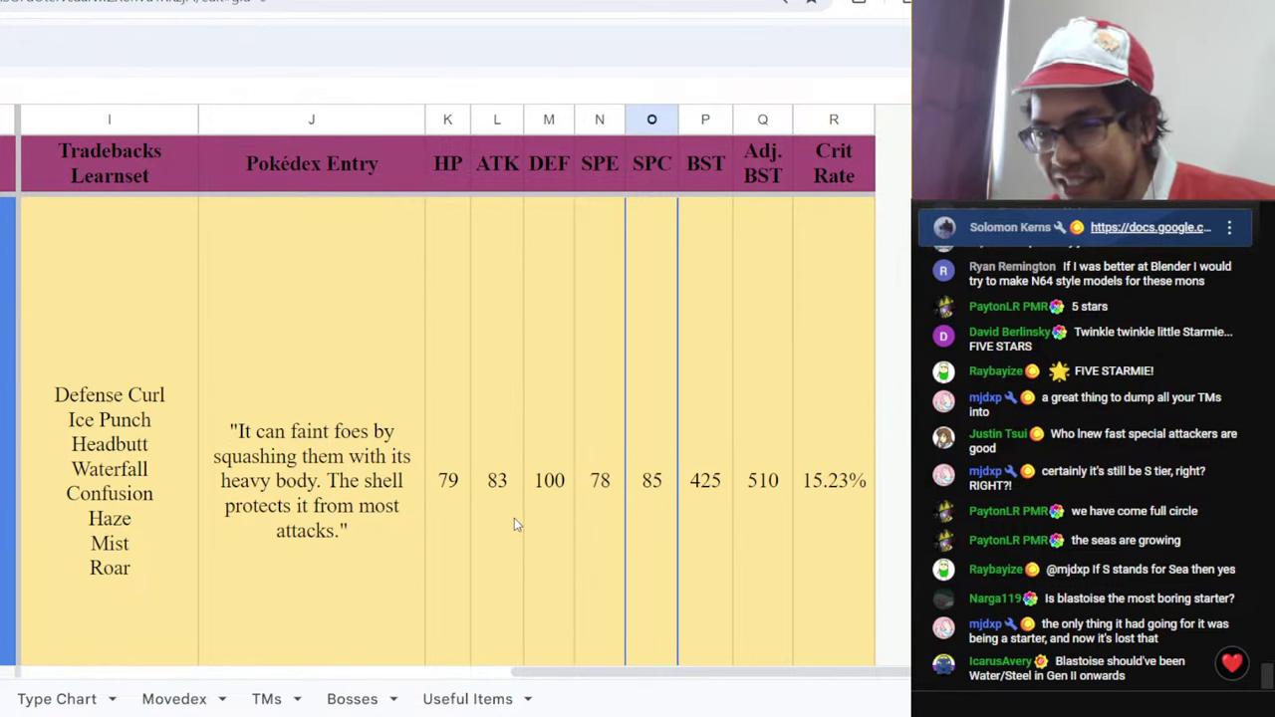
pyautogui.press('Left')
pyautogui.press('Left')
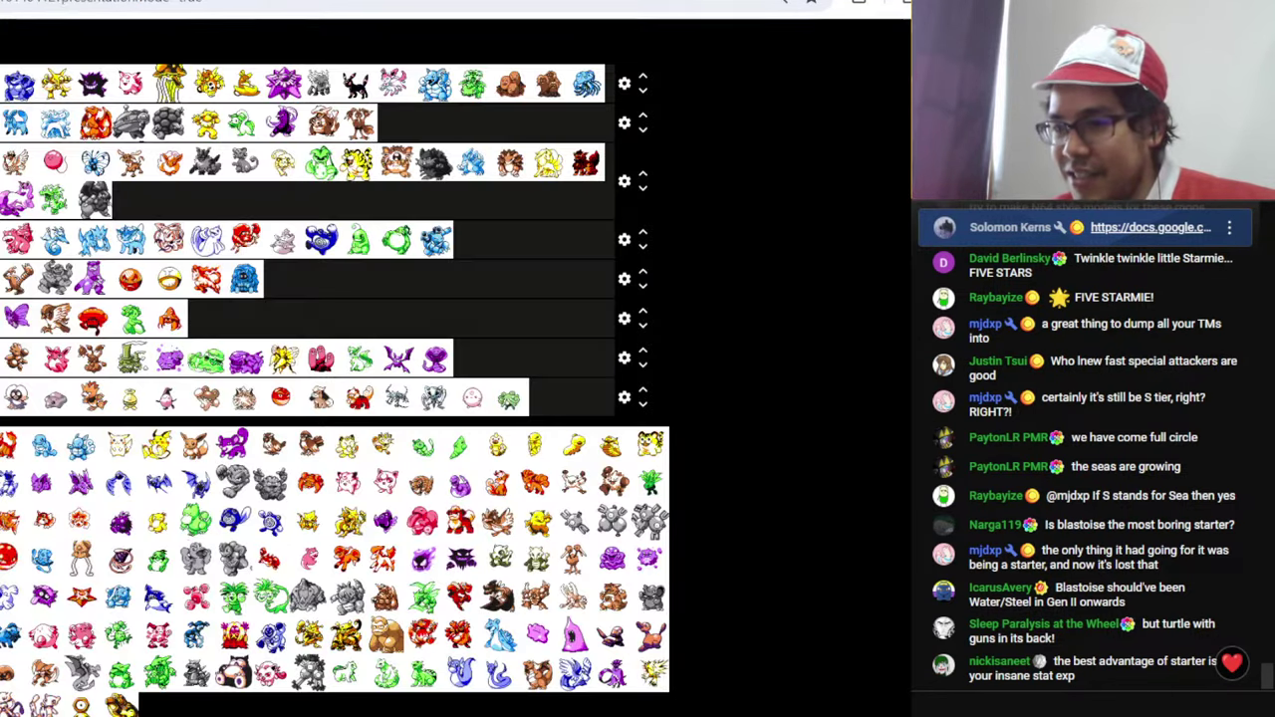
# - Return to TierMaker in full screen and place Sharpoon seventh in tier SEA
pyautogui.click(586, 4)
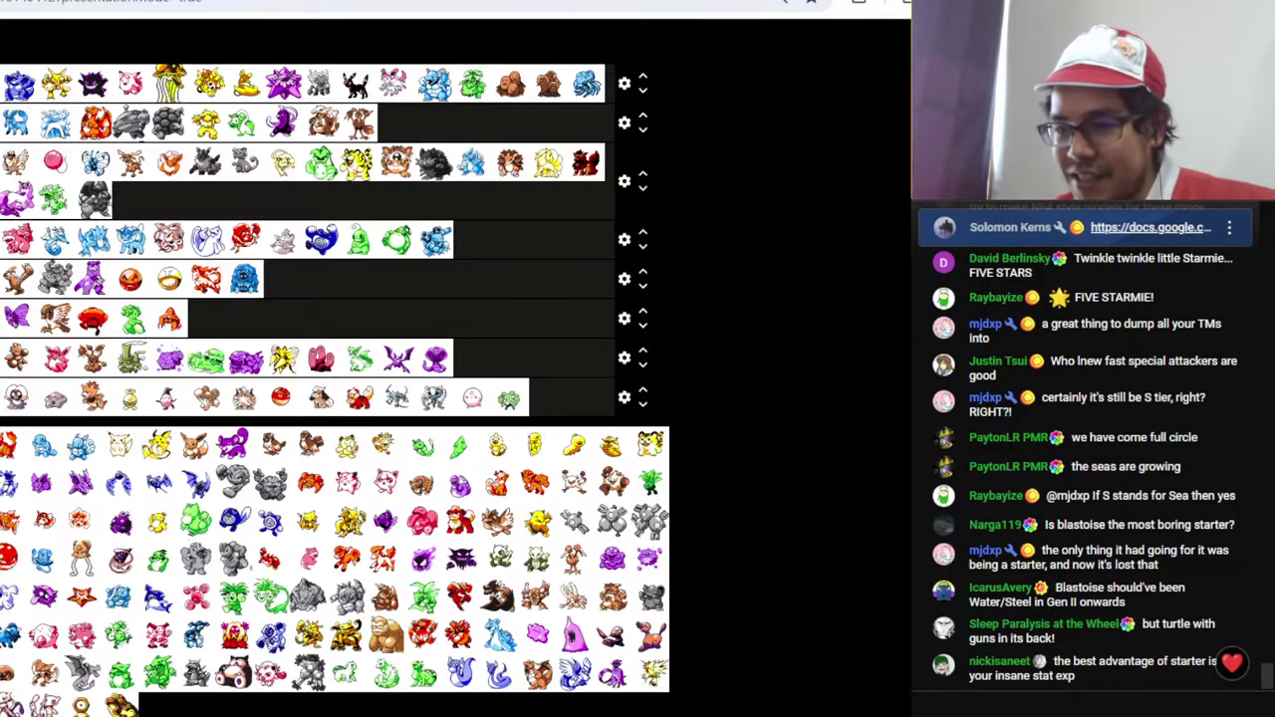
pyautogui.press('F11')
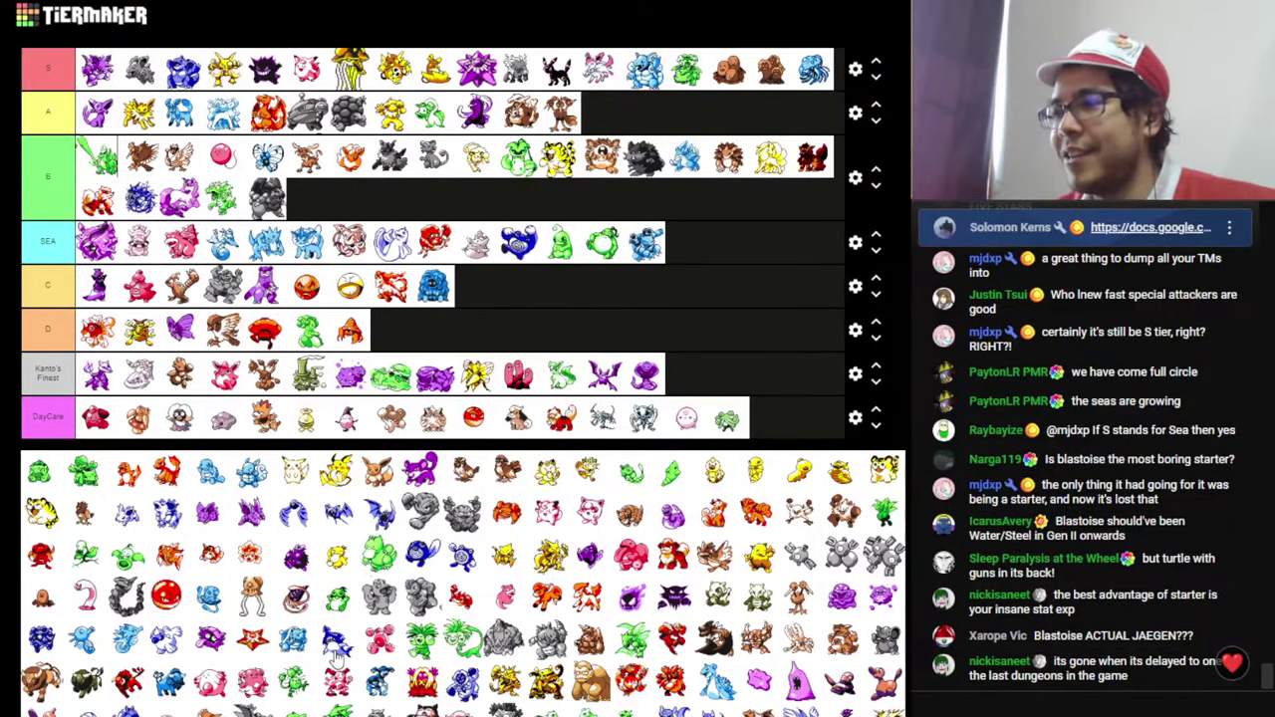
pyautogui.moveTo(370, 597); pyautogui.dragTo(347, 247)
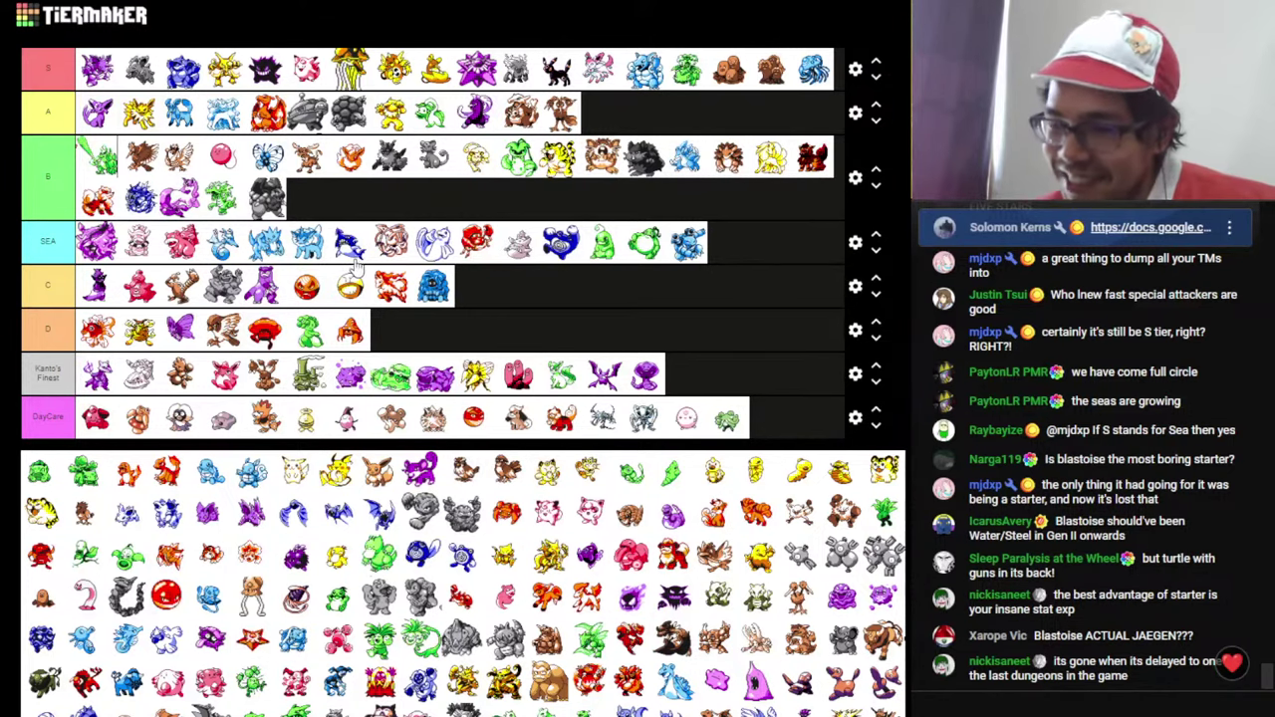
# - Switch to the Pokédex spreadsheet and check Sharpoon's SPE, SPC and ATK
pyautogui.hotkey('ctrl', 'Tab')
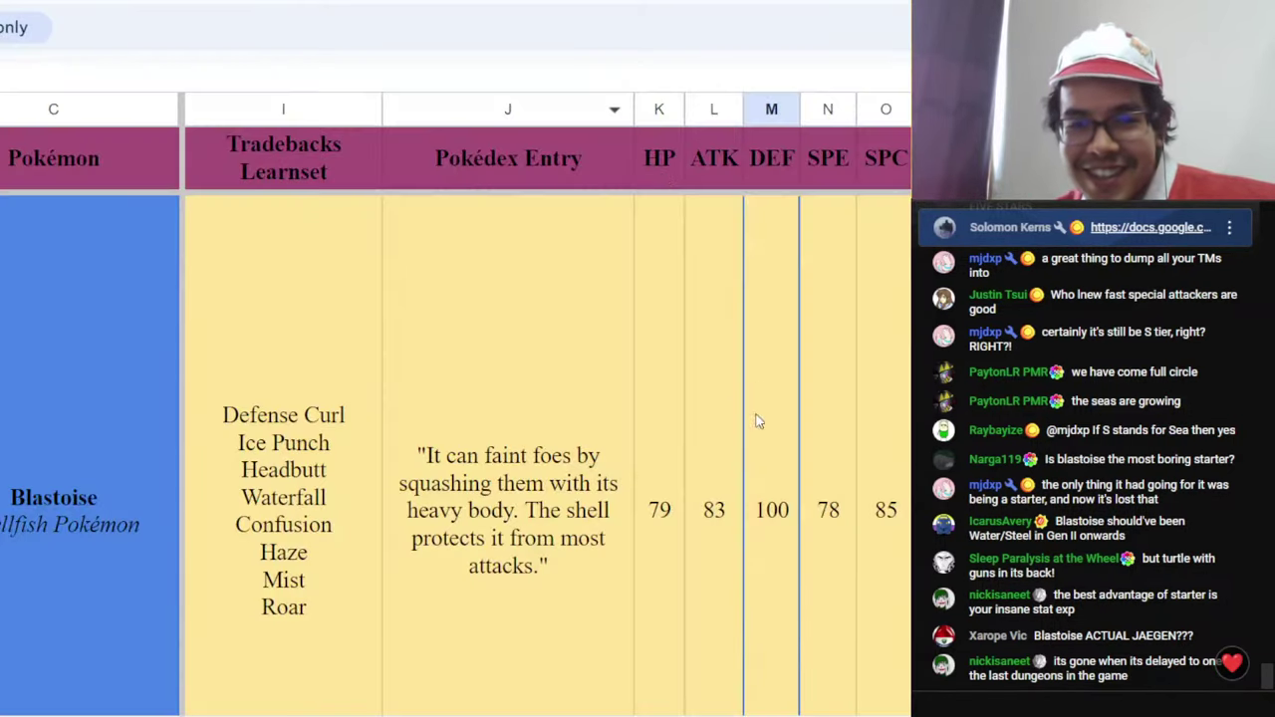
pyautogui.scroll(-2, 748, 439)
pyautogui.scroll(1, 746, 438)
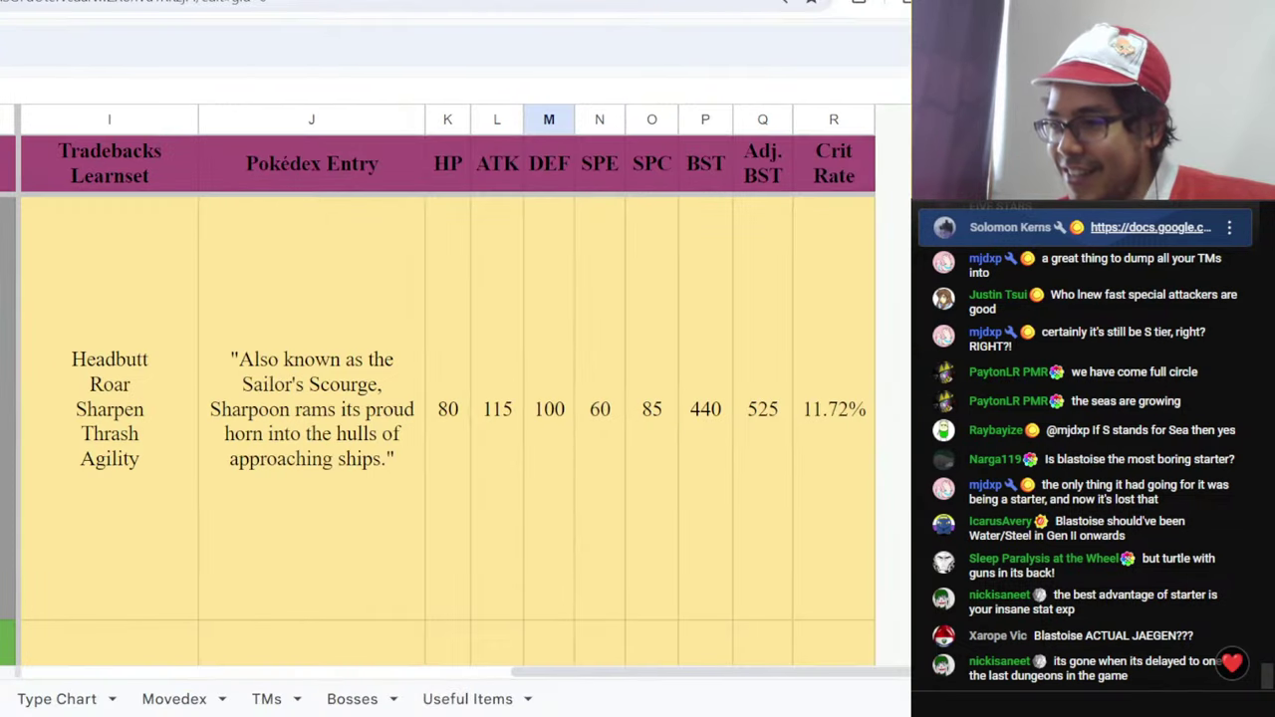
pyautogui.click(612, 438)
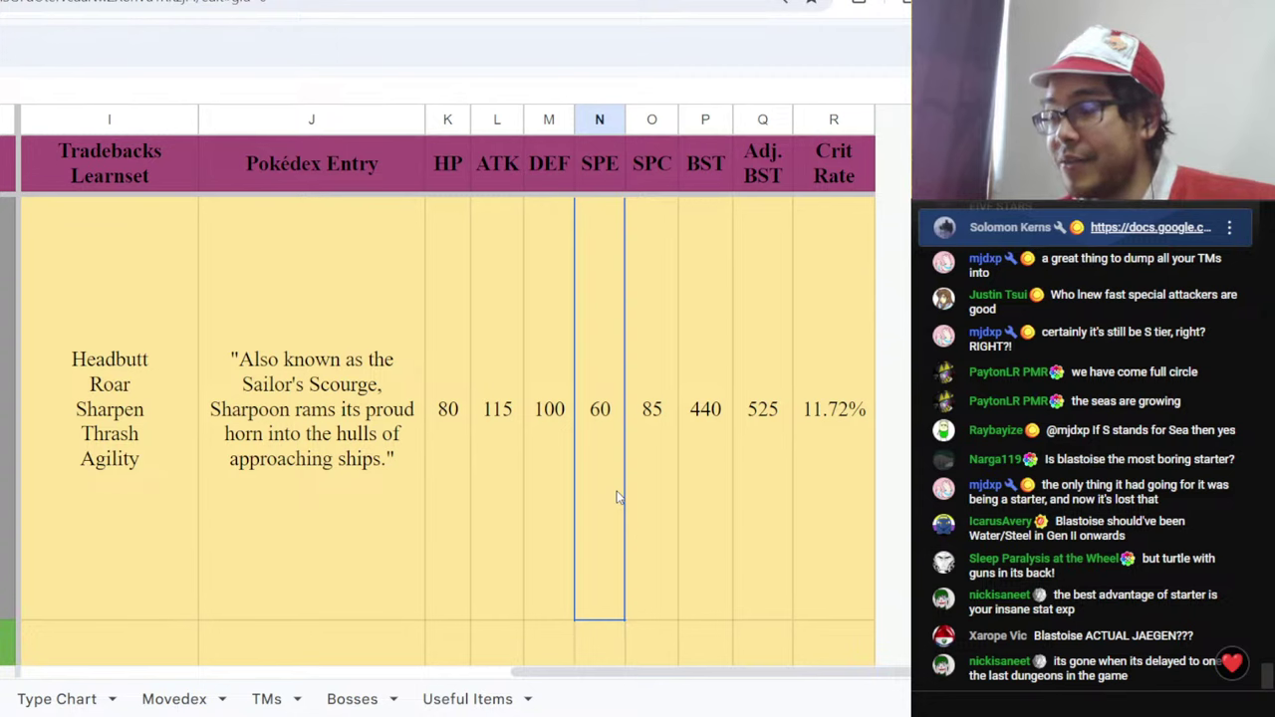
pyautogui.click(664, 522)
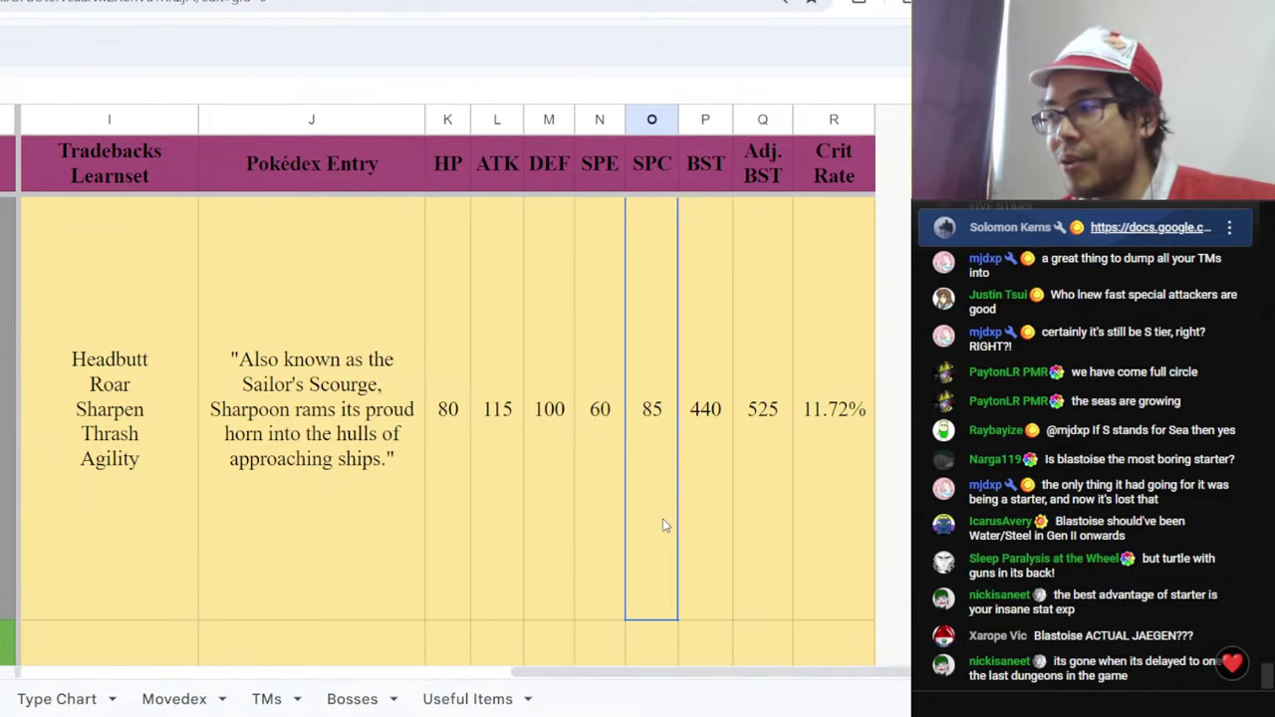
pyautogui.click(502, 533)
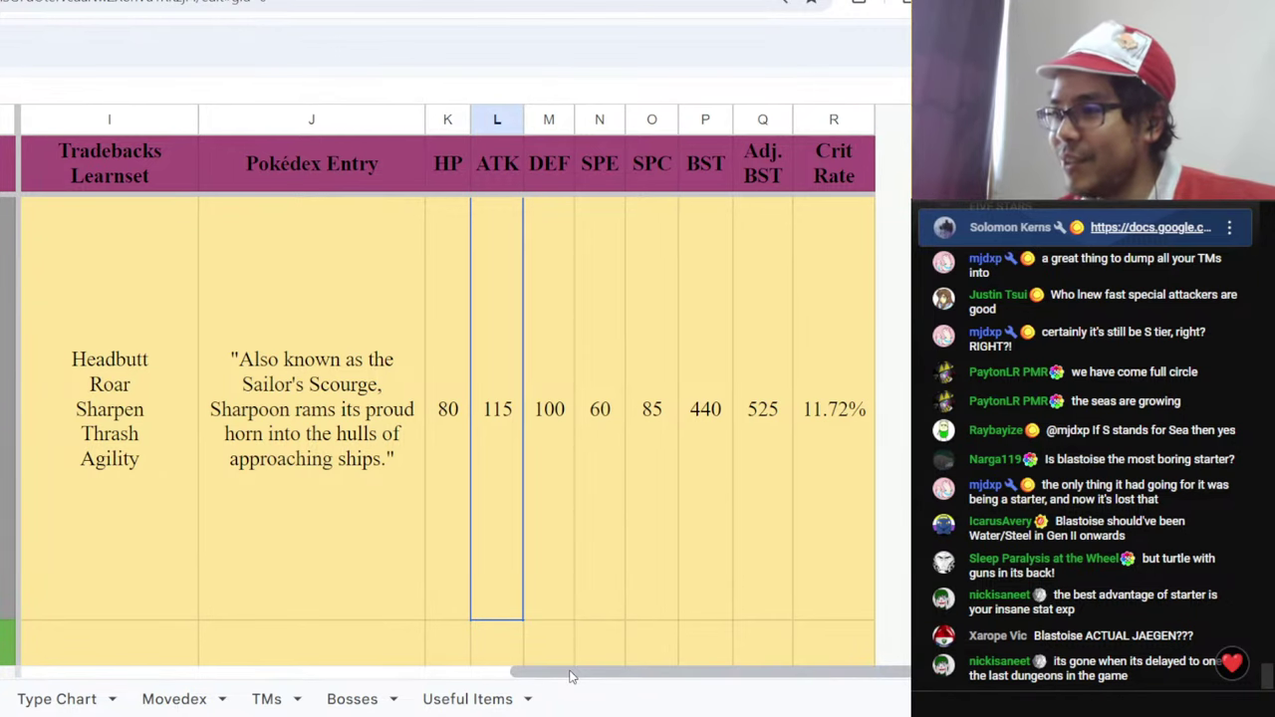
pyautogui.click(519, 691)
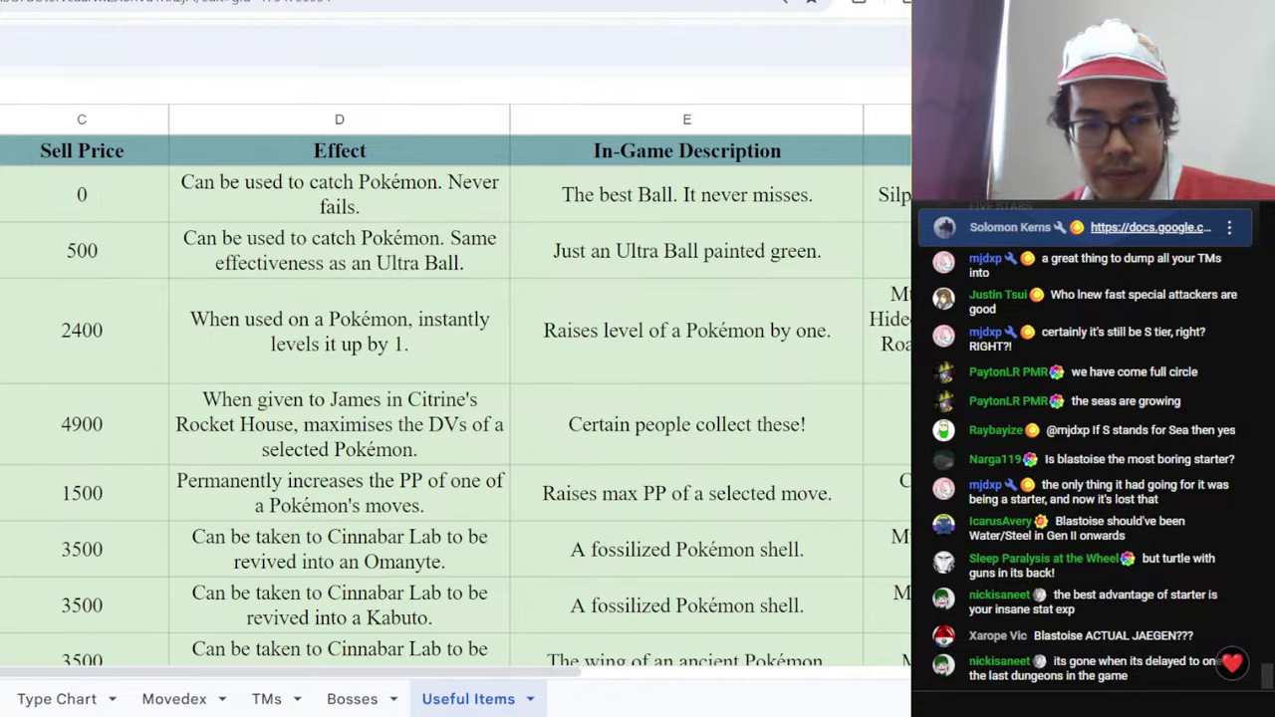
pyautogui.hotkey('alt', 'Left')
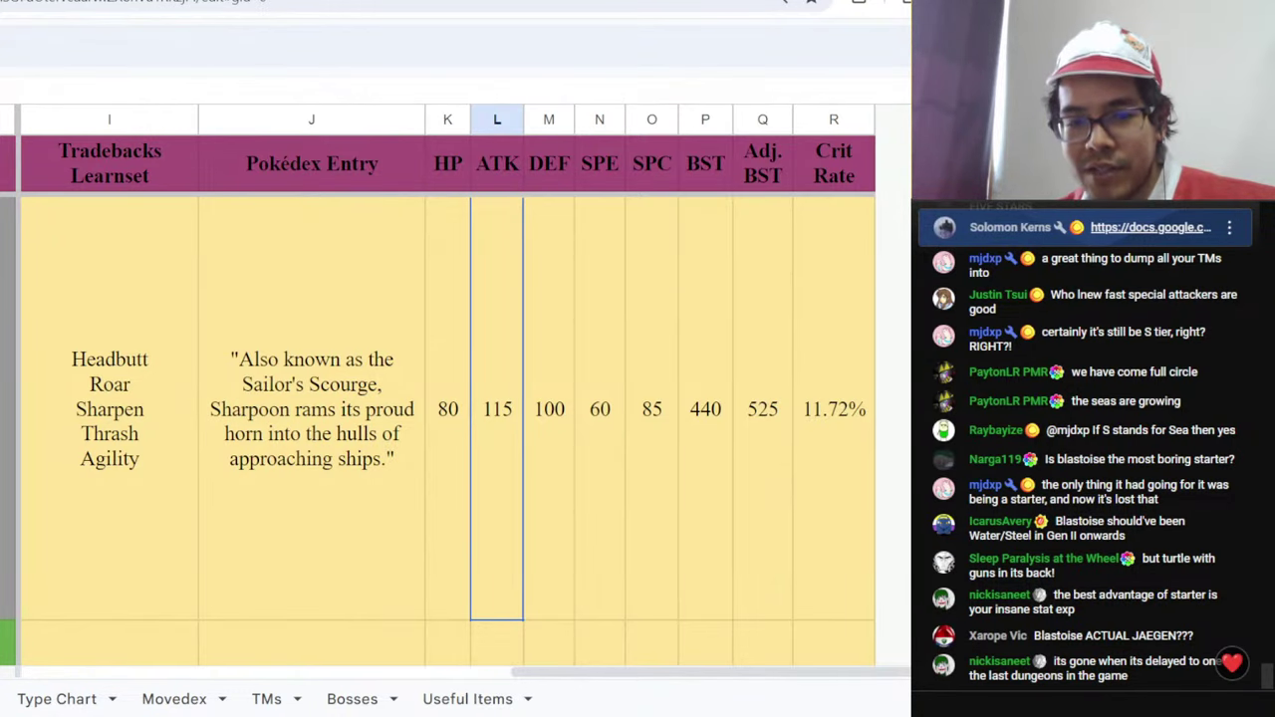
# - Read Sharpoon's Pokédex entry and level-up learnset, and return to its stats
pyautogui.press('Left')
pyautogui.press('Left')
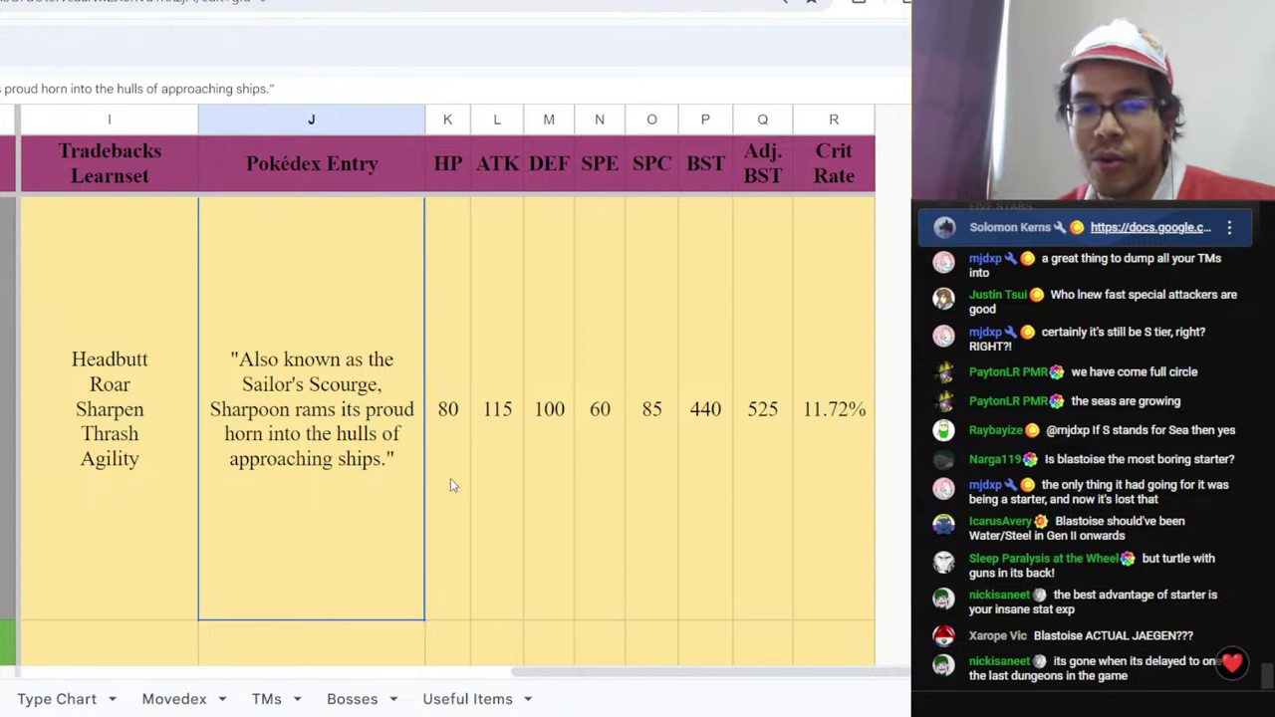
pyautogui.hscroll(-5, 567, 639)
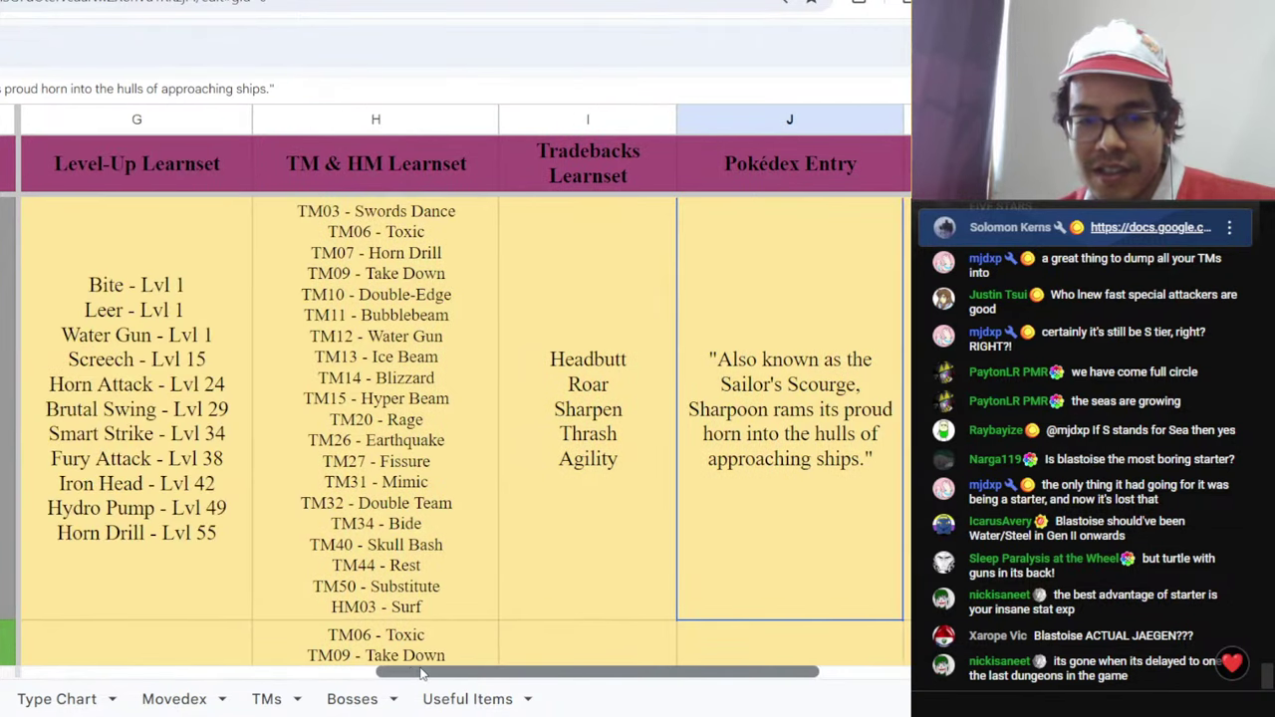
pyautogui.click(218, 532)
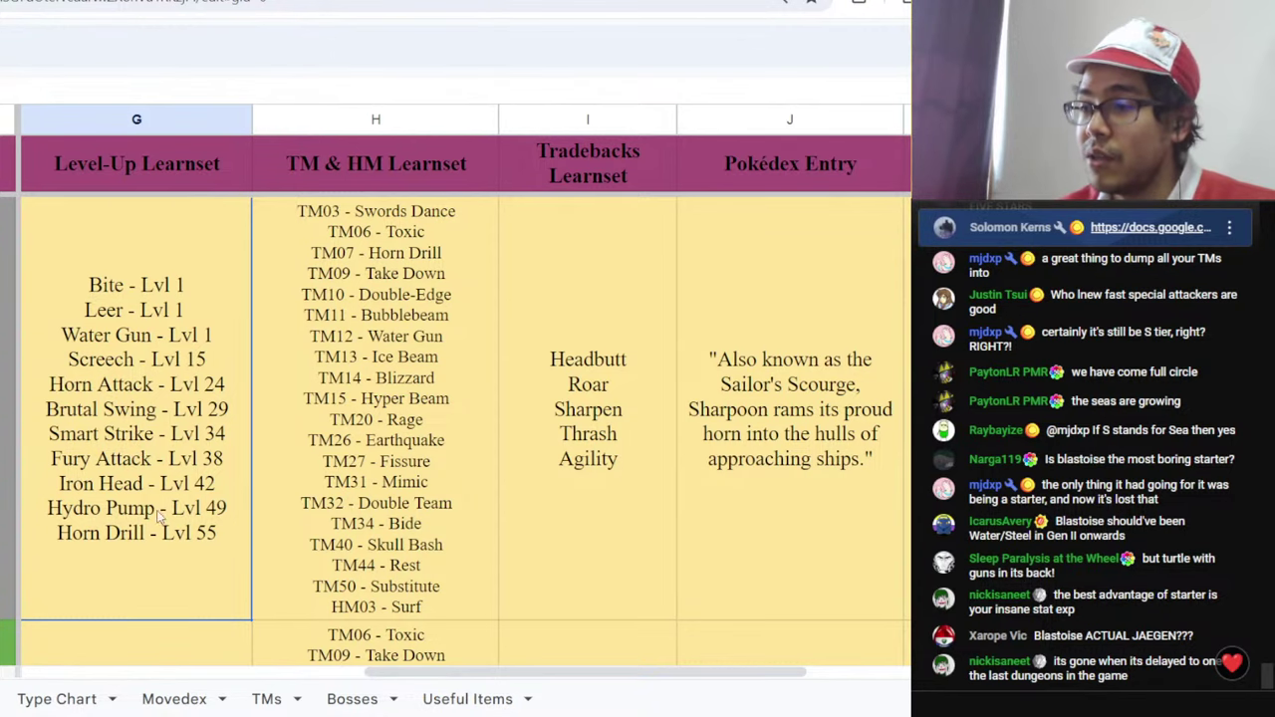
pyautogui.moveTo(394, 673); pyautogui.dragTo(533, 673)
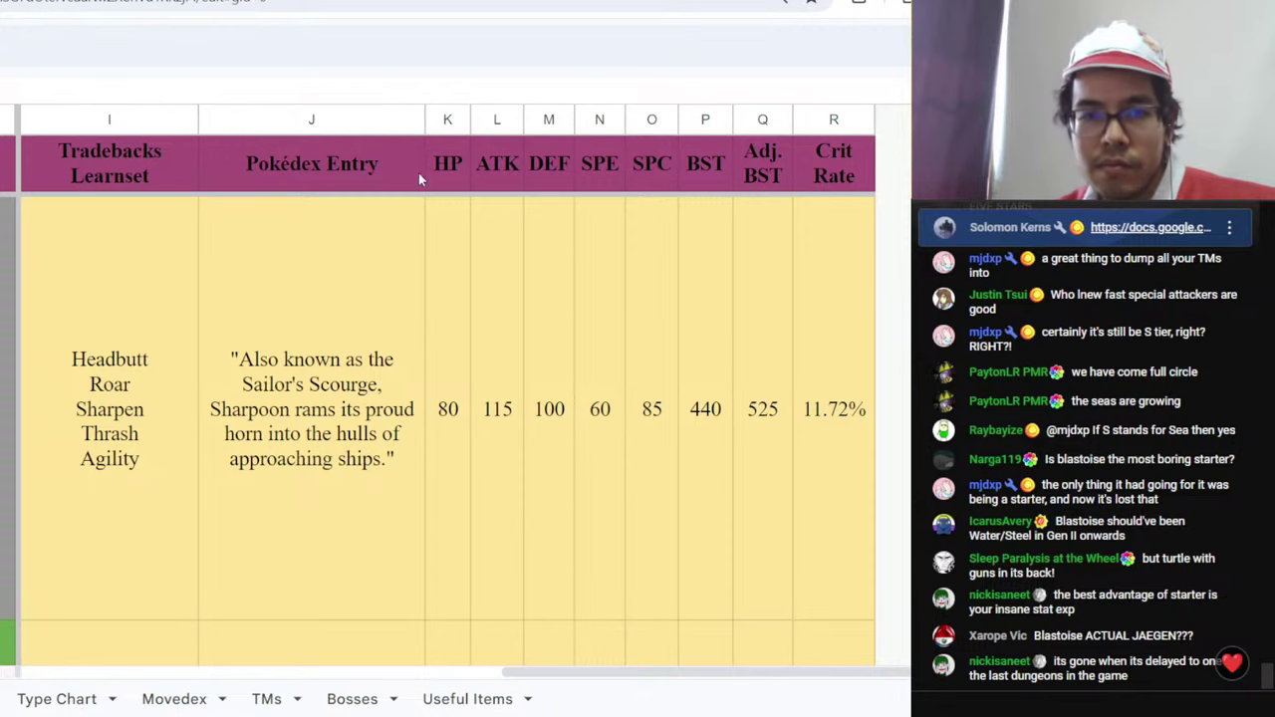
# - Switch to the tier list and place Exeggutor at the end of the A tier
pyautogui.hotkey('ctrl', 'Tab')
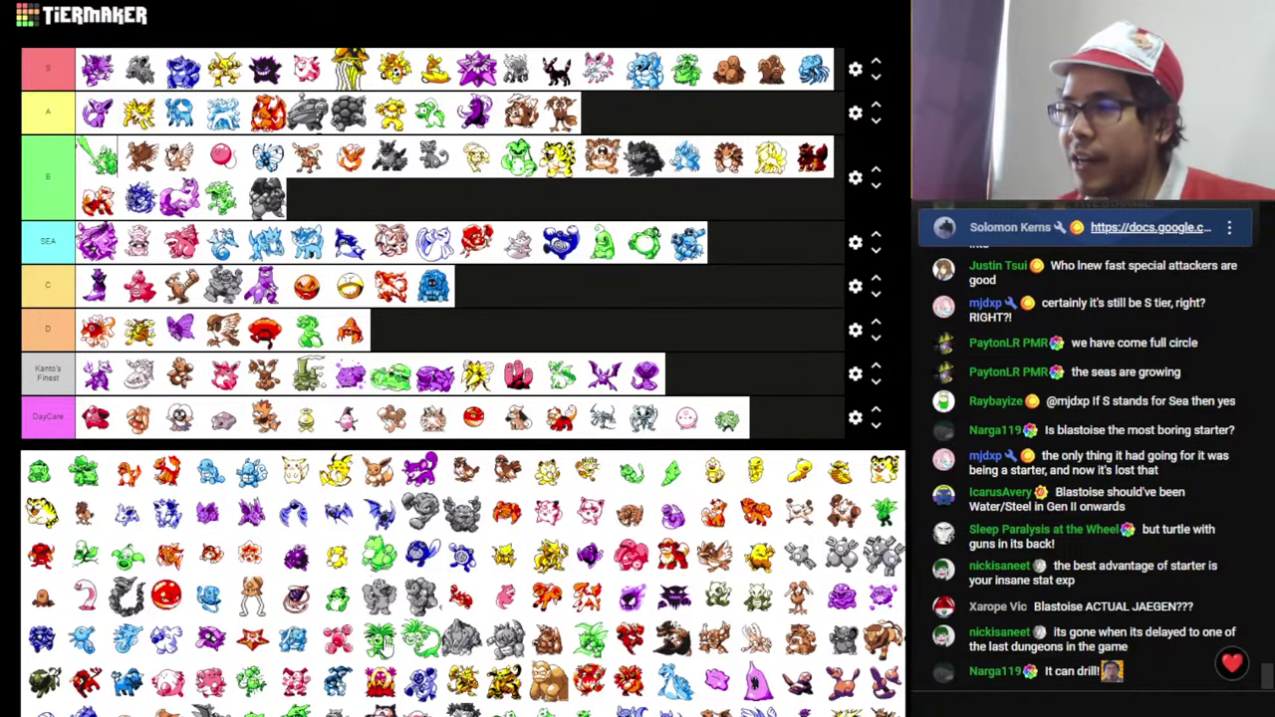
pyautogui.moveTo(386, 646); pyautogui.dragTo(604, 118)
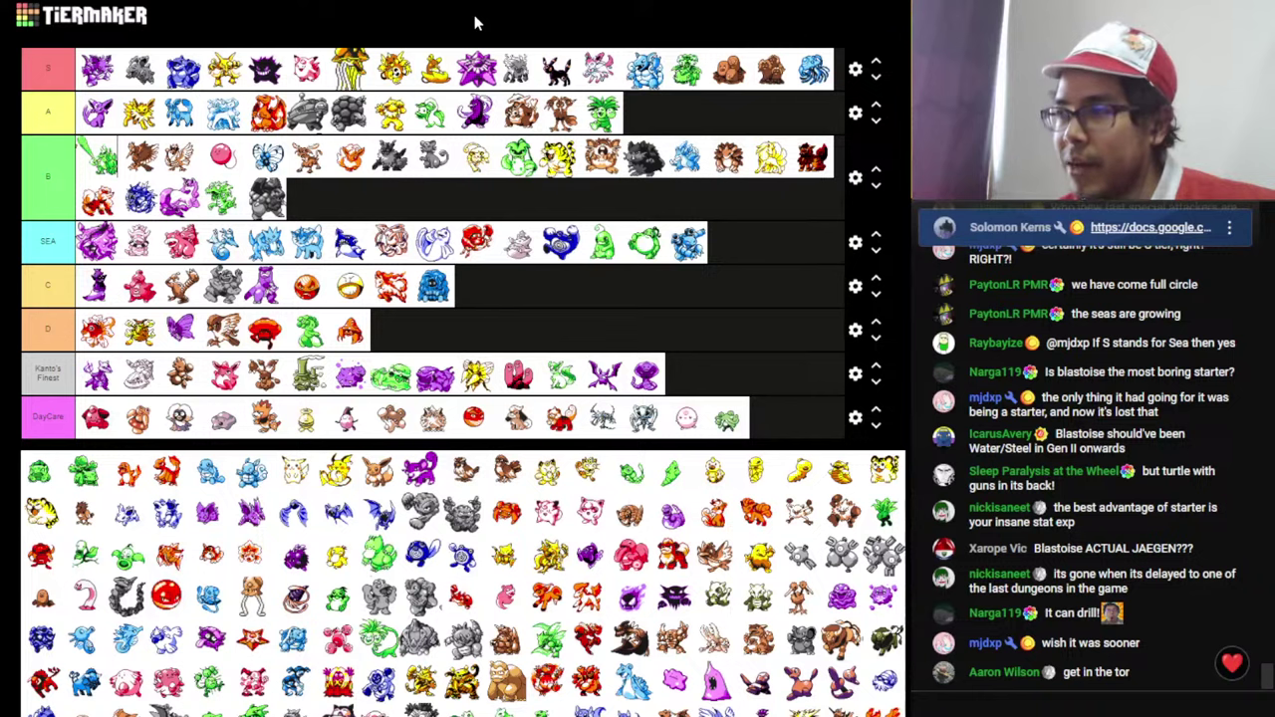
# - Switch to the Pokémon spreadsheet and examine Exeggcute's level-up, TM & HM and tradebacks learnsets and its base stats
pyautogui.hotkey('ctrl', 'Tab')
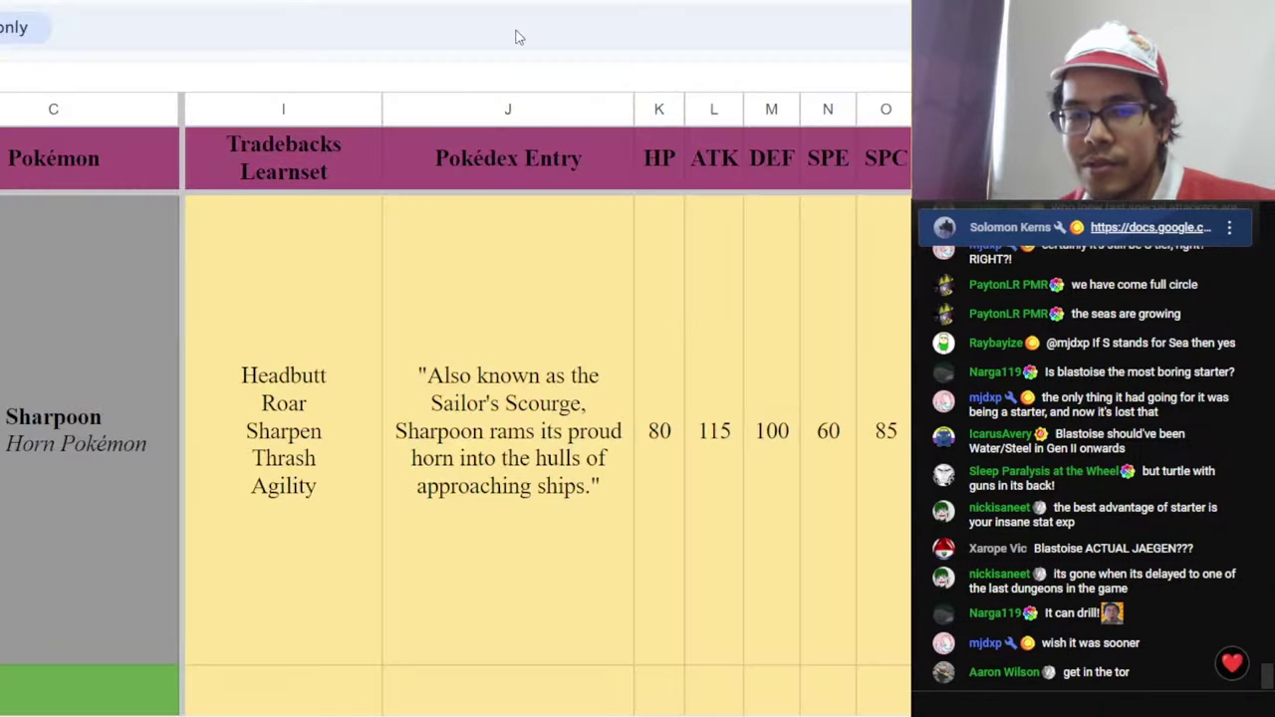
pyautogui.scroll(-2, 431, 561)
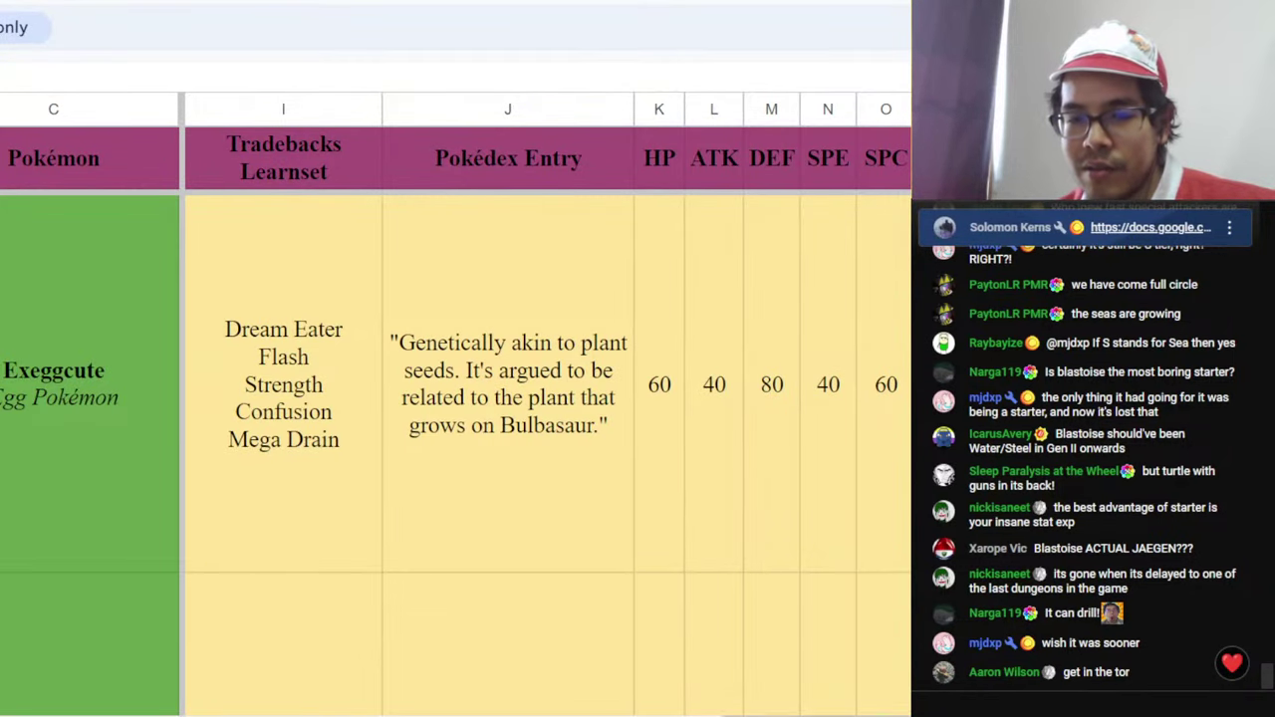
pyautogui.hscroll(-5, 793, 713)
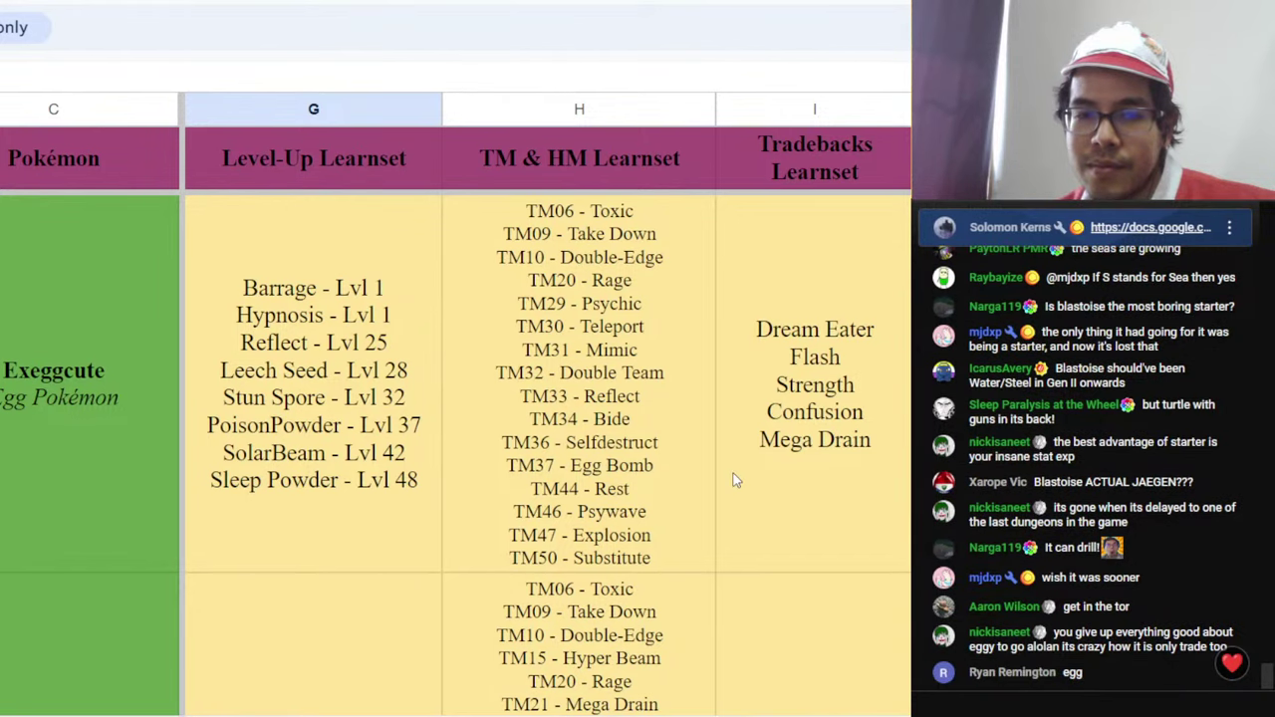
pyautogui.scroll(-1, 734, 475)
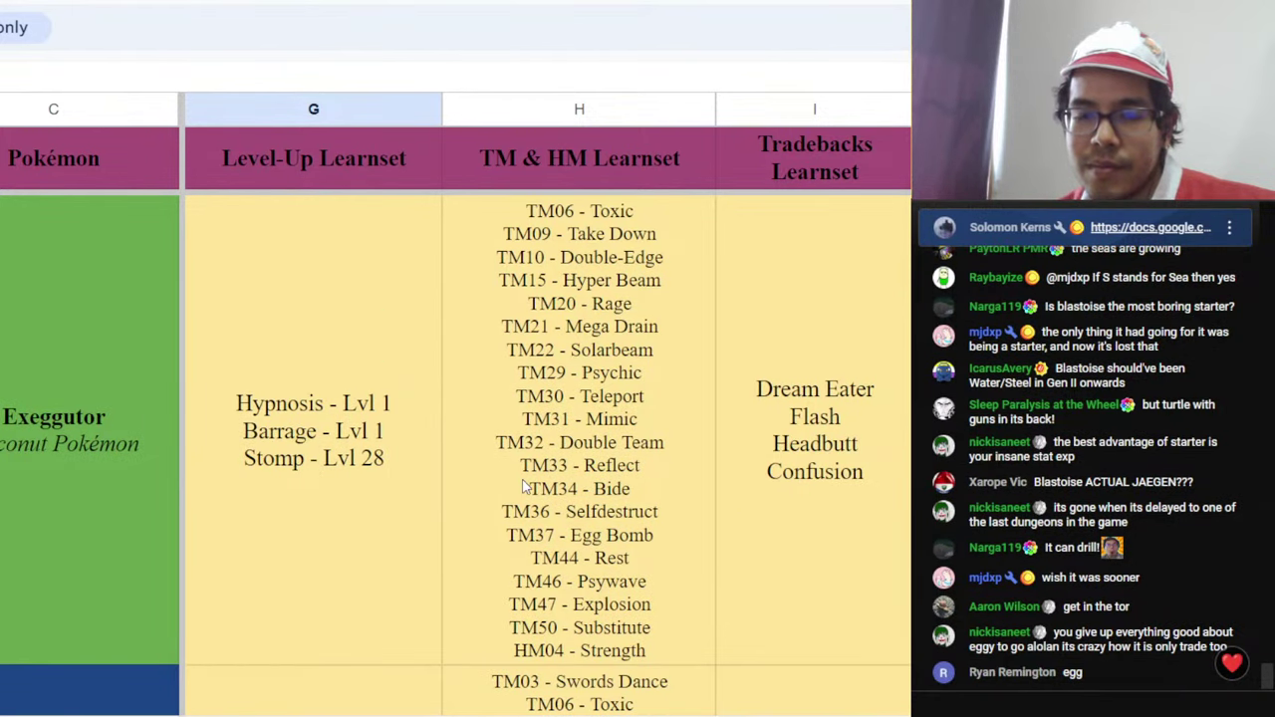
pyautogui.scroll(1, 523, 486)
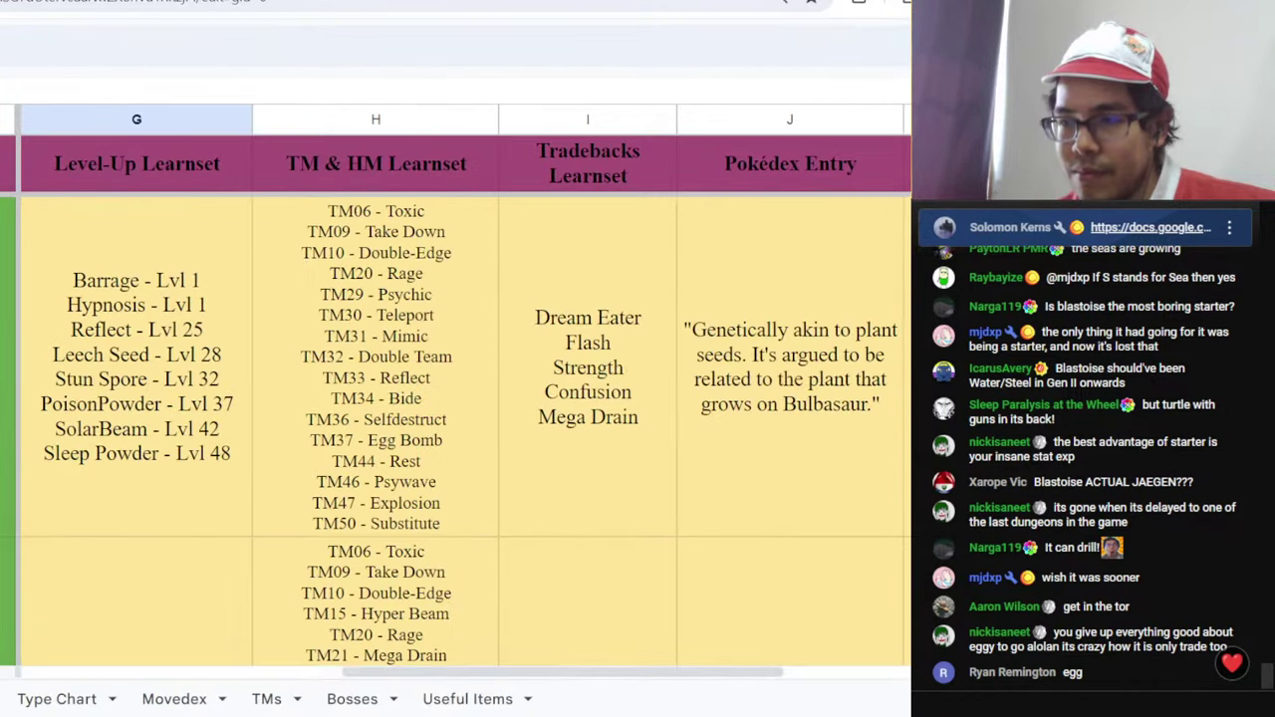
pyautogui.click(425, 379)
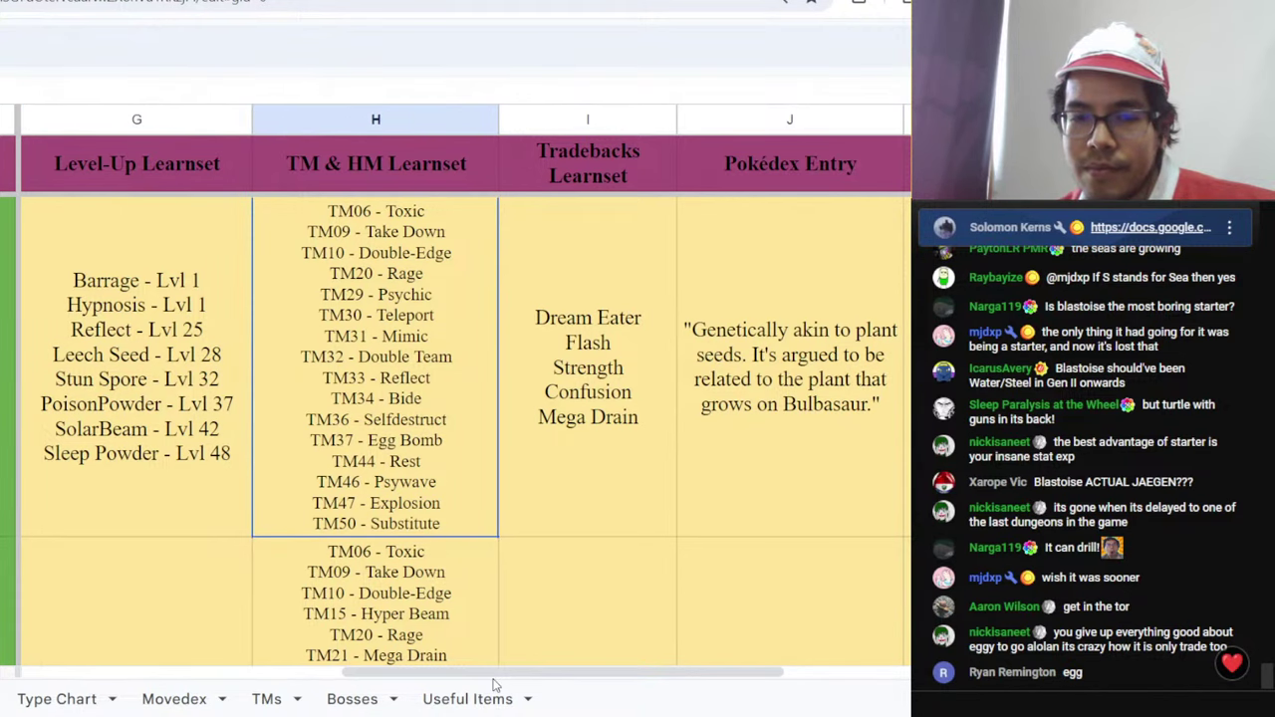
pyautogui.moveTo(537, 675); pyautogui.dragTo(695, 678)
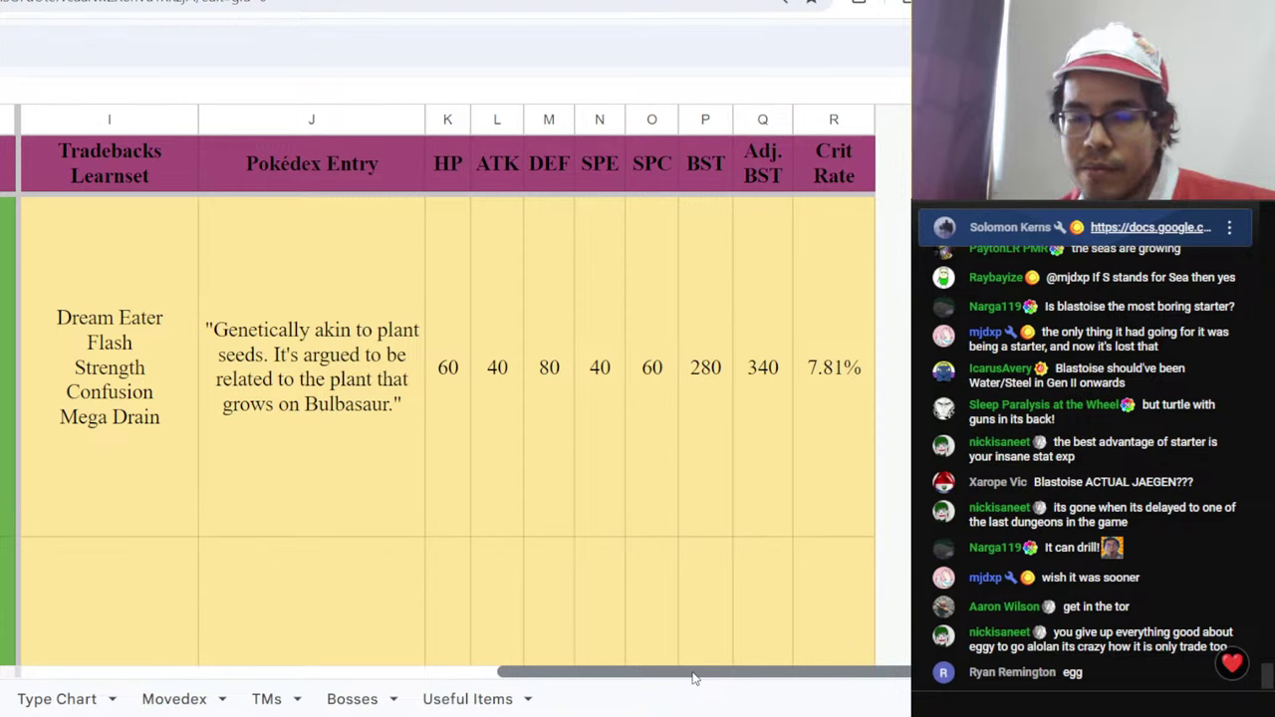
pyautogui.moveTo(694, 678); pyautogui.dragTo(583, 676)
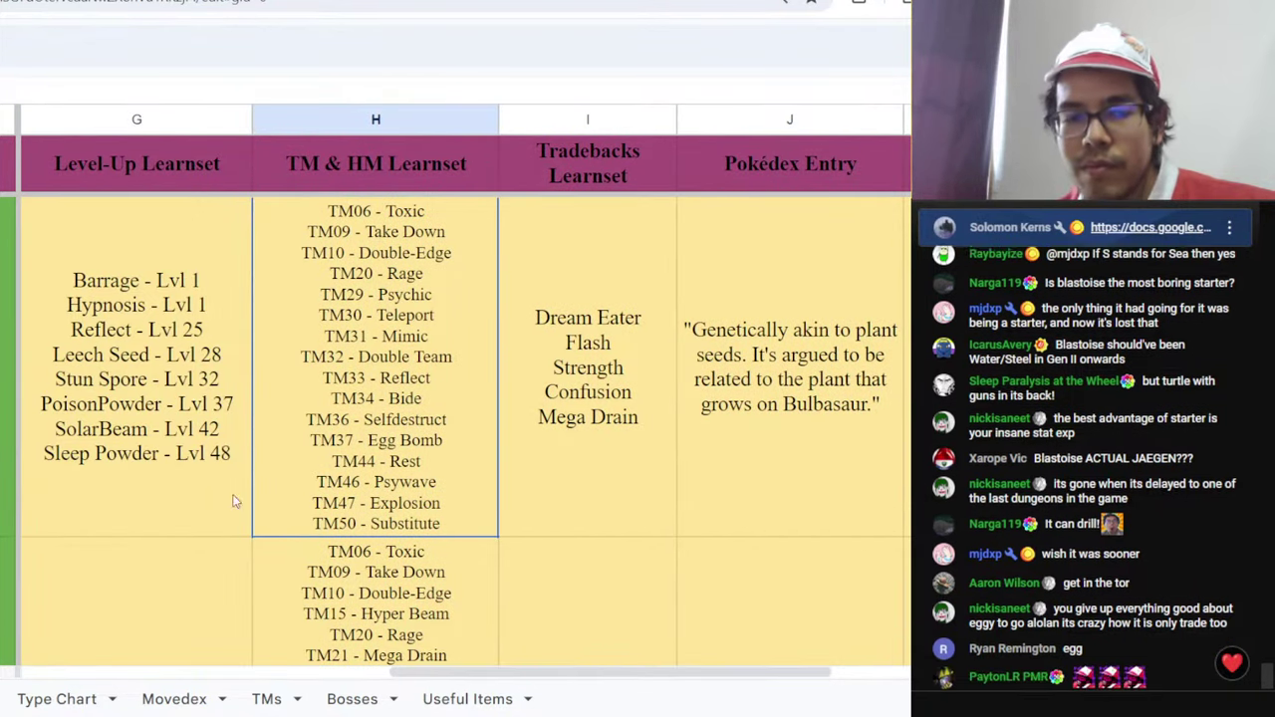
pyautogui.click(109, 429)
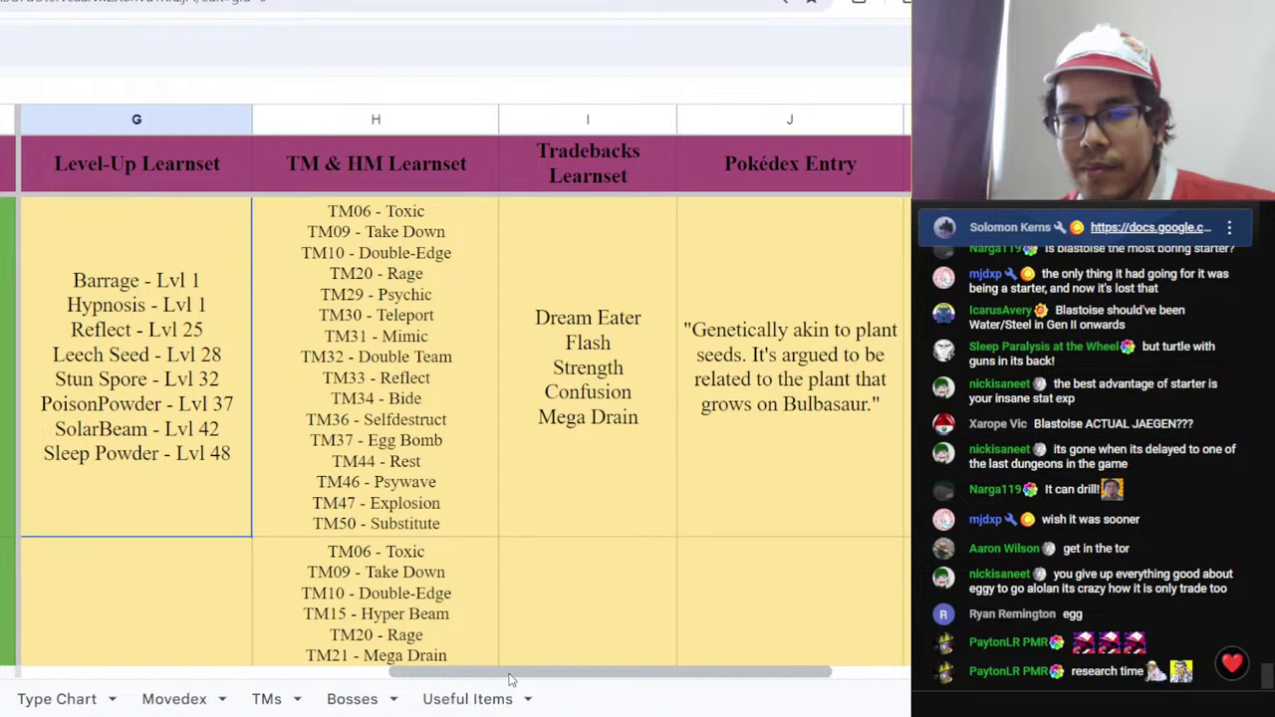
pyautogui.moveTo(509, 676); pyautogui.dragTo(630, 665)
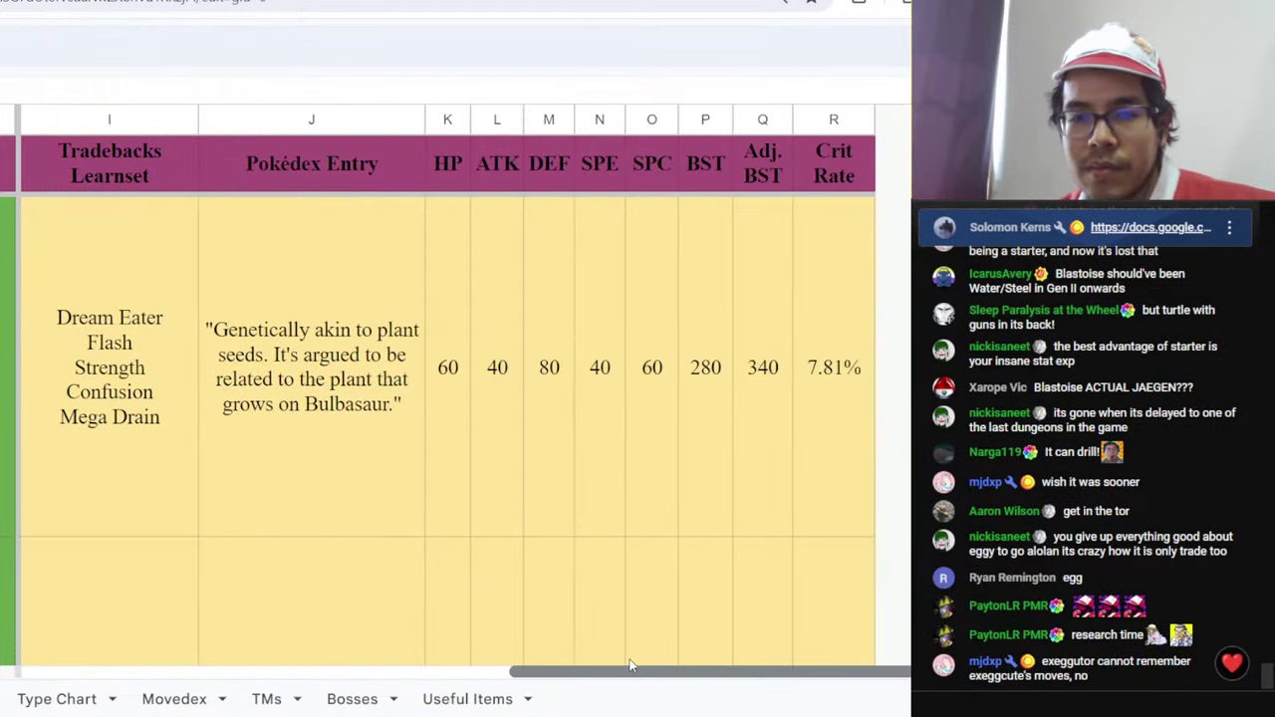
# - Examine Exeggutor's base stats in the spreadsheet, comparing its Attack and Special values
pyautogui.scroll(-1, 700, 390)
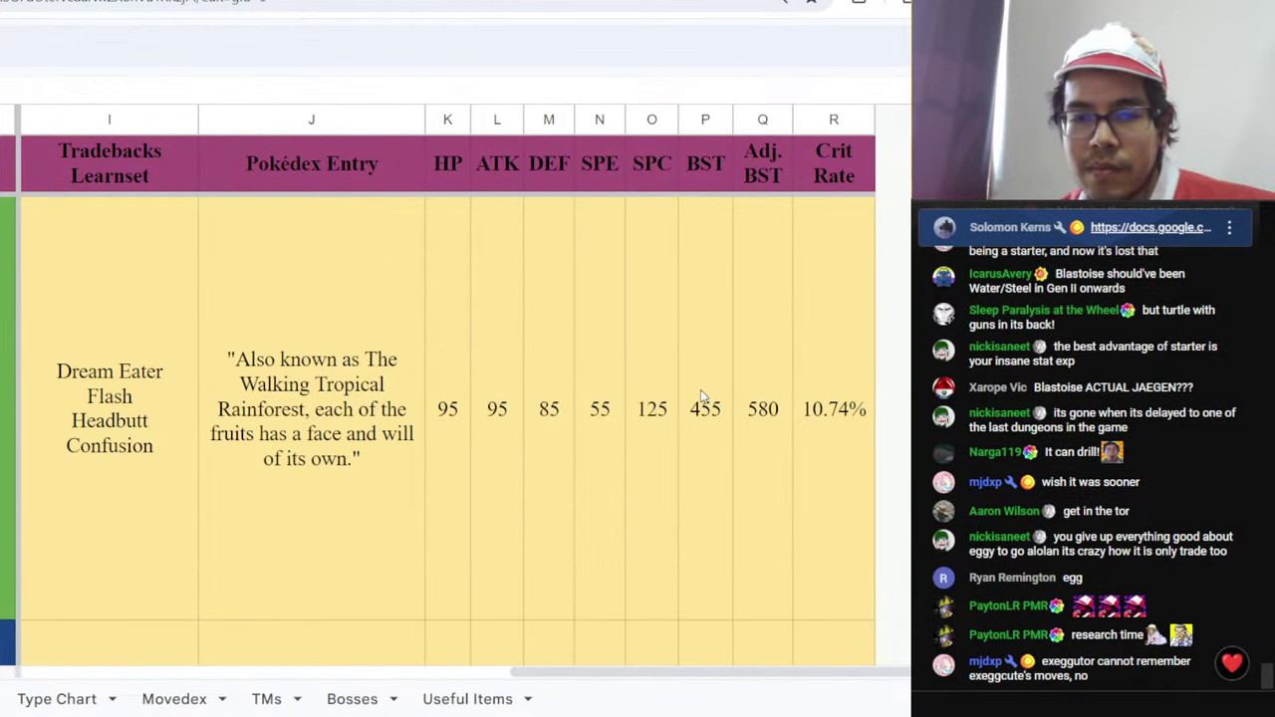
pyautogui.click(612, 464)
pyautogui.click(670, 430)
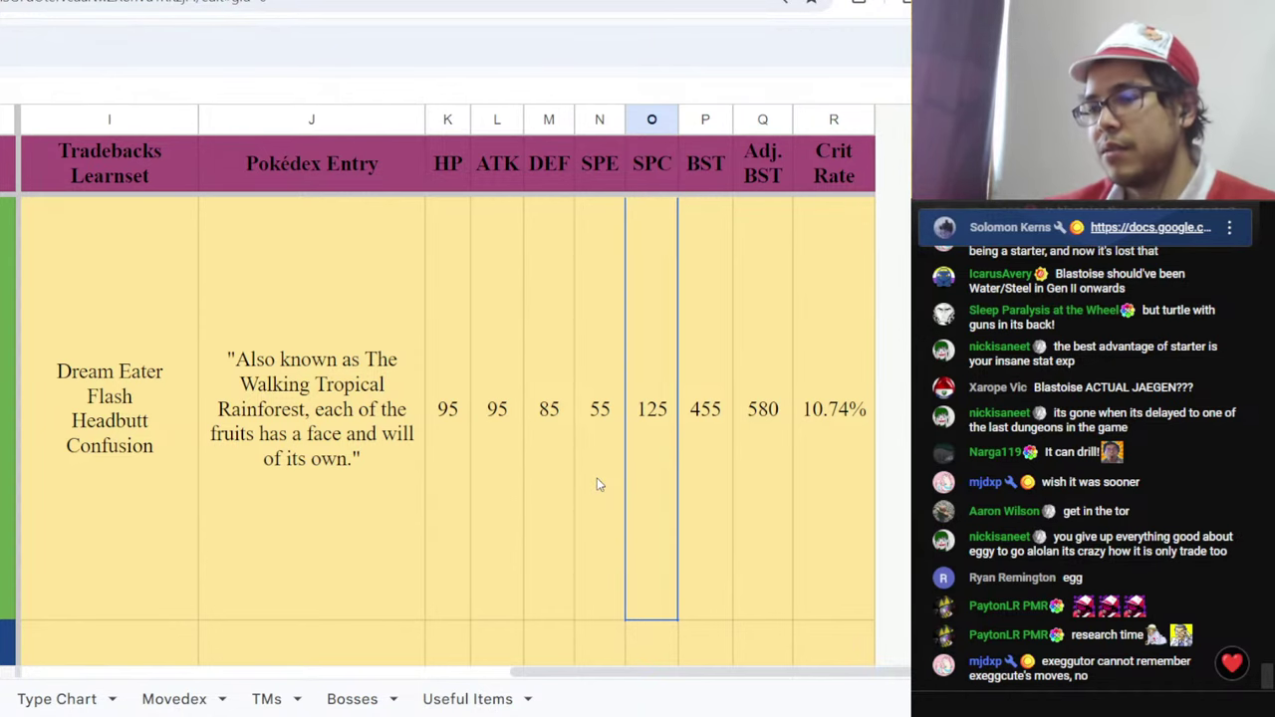
pyautogui.click(485, 421)
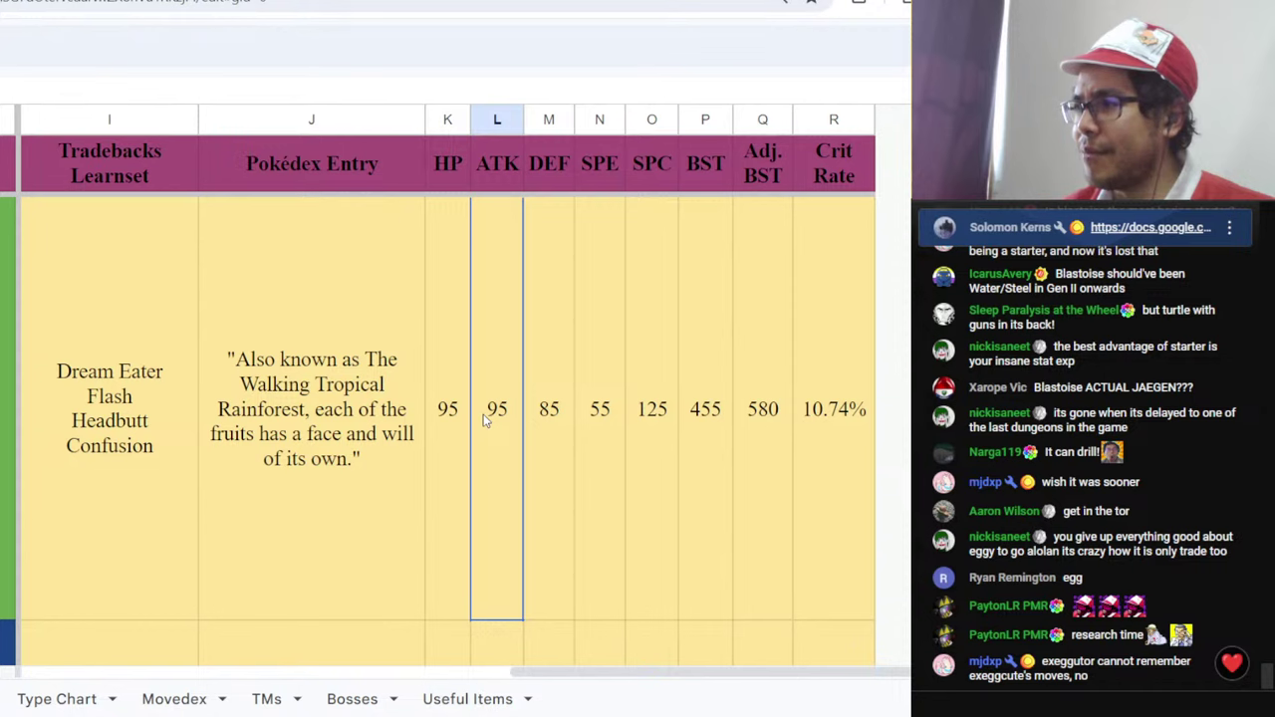
pyautogui.click(533, 473)
pyautogui.click(478, 487)
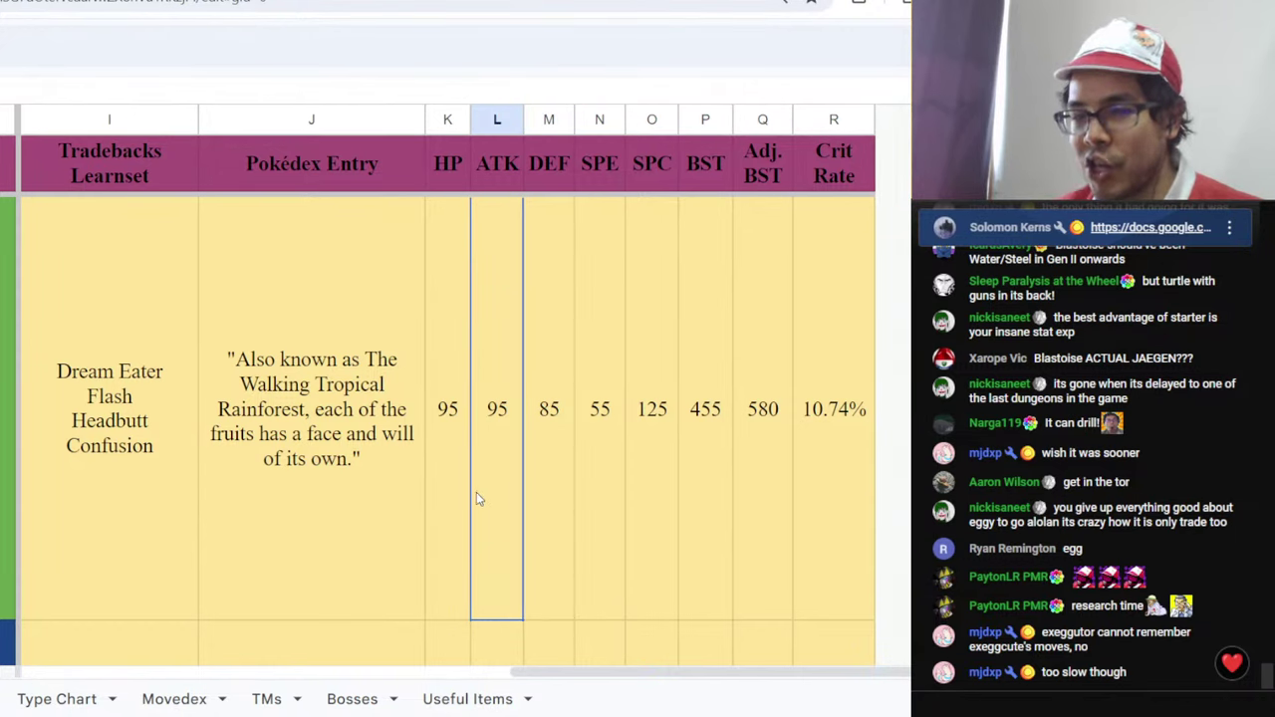
pyautogui.click(655, 513)
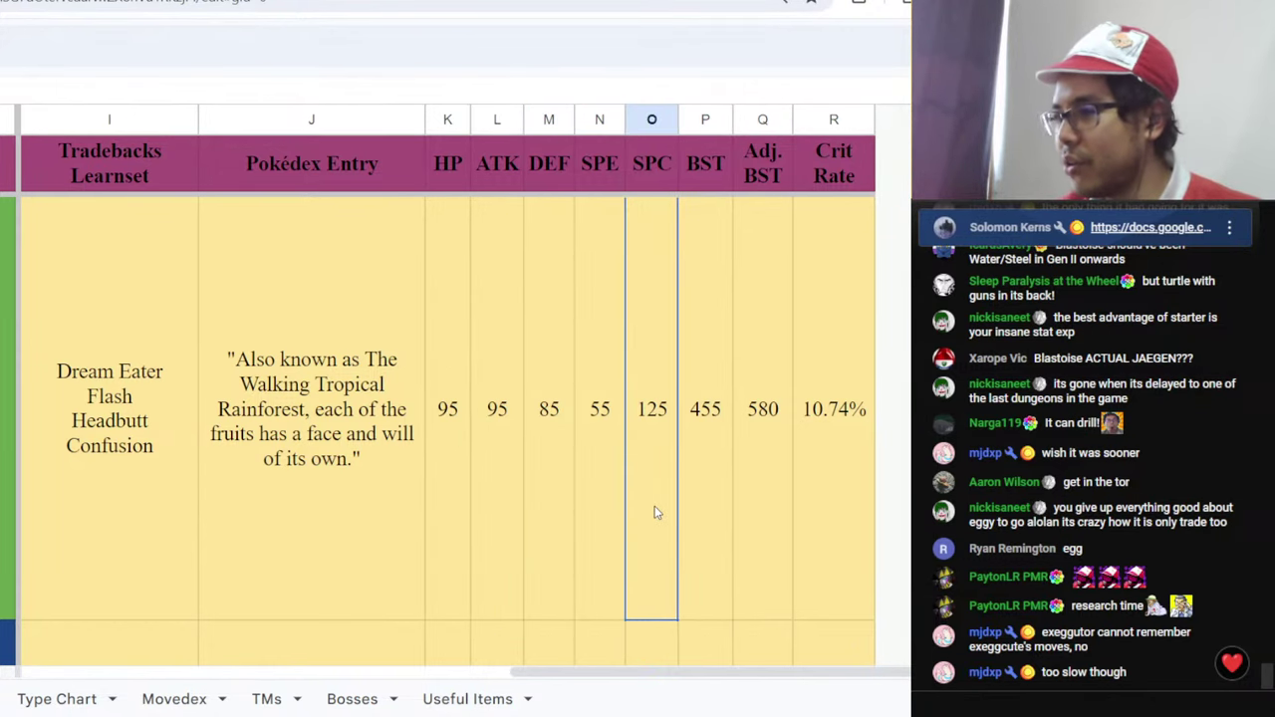
pyautogui.click(503, 504)
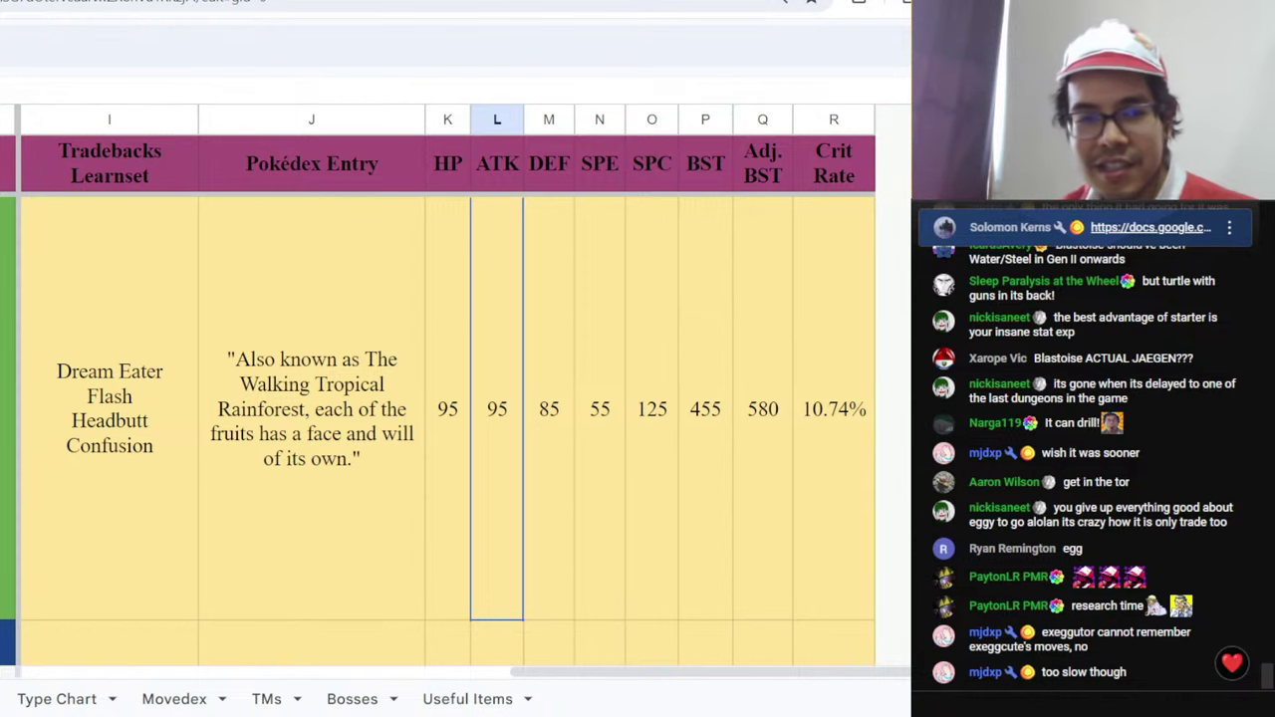
# - Return to the tier list and move Exeggutor from the A tier to the first place of the B tier
pyautogui.hotkey('ctrl', 'Tab')
pyautogui.press('F11')
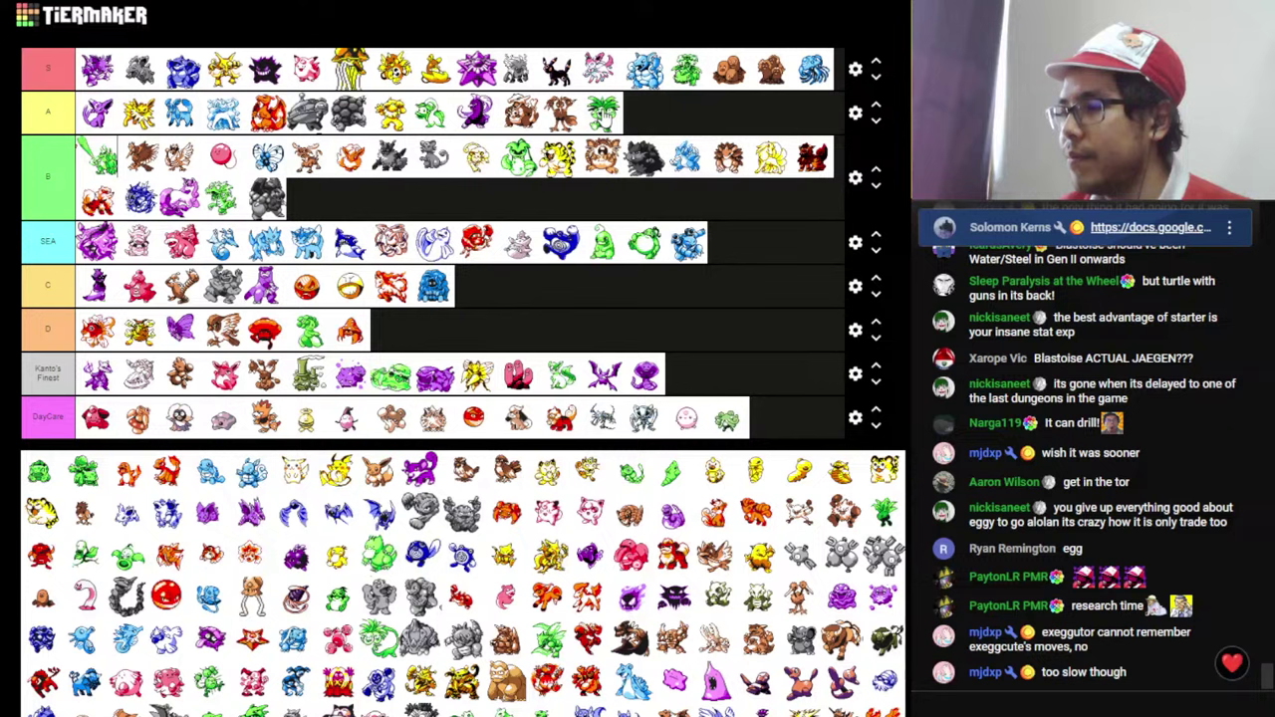
pyautogui.moveTo(603, 112); pyautogui.dragTo(91, 161)
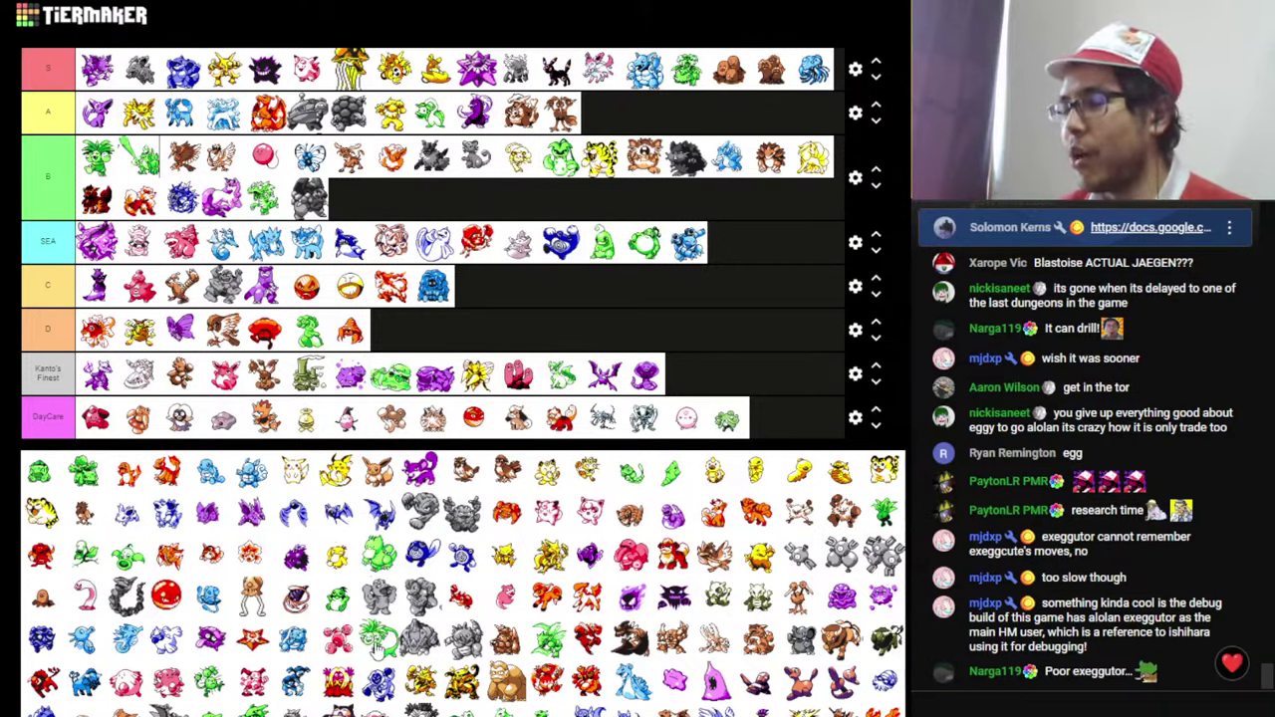
# - Place Alolan Exeggutor from the unranked pool at the end of the D tier
pyautogui.moveTo(379, 648); pyautogui.dragTo(281, 338)
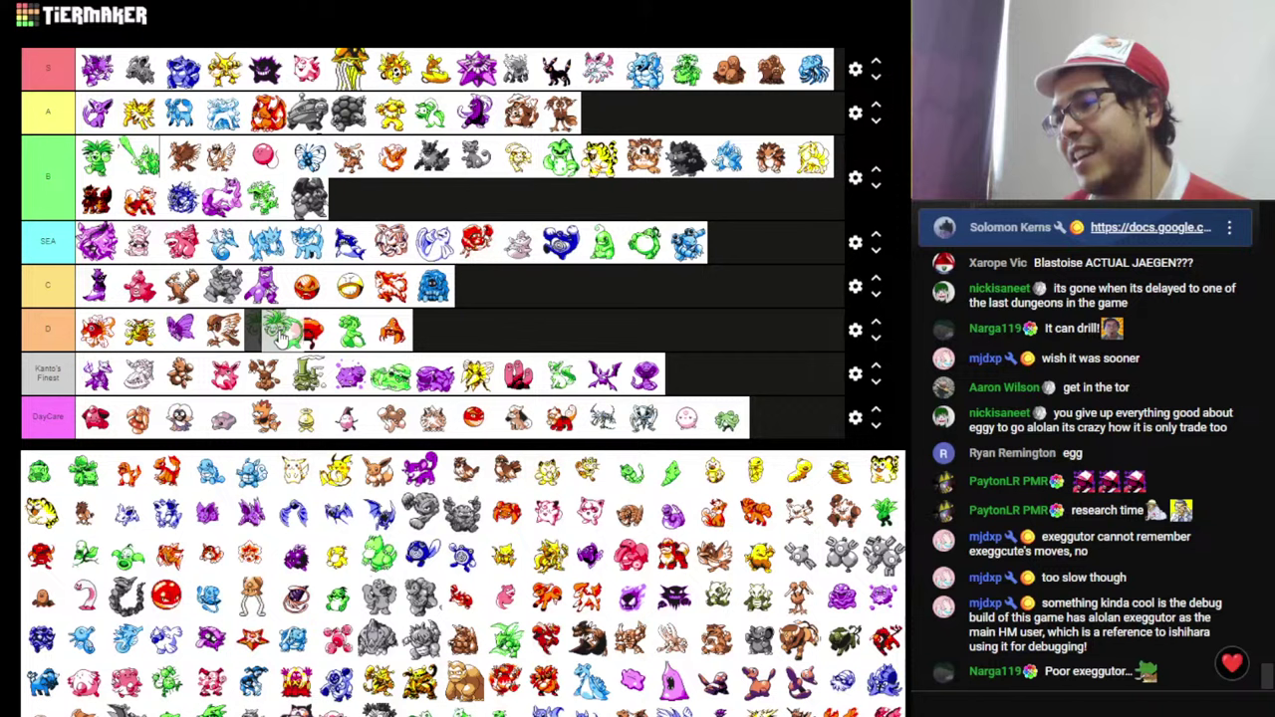
pyautogui.moveTo(281, 339); pyautogui.dragTo(404, 344)
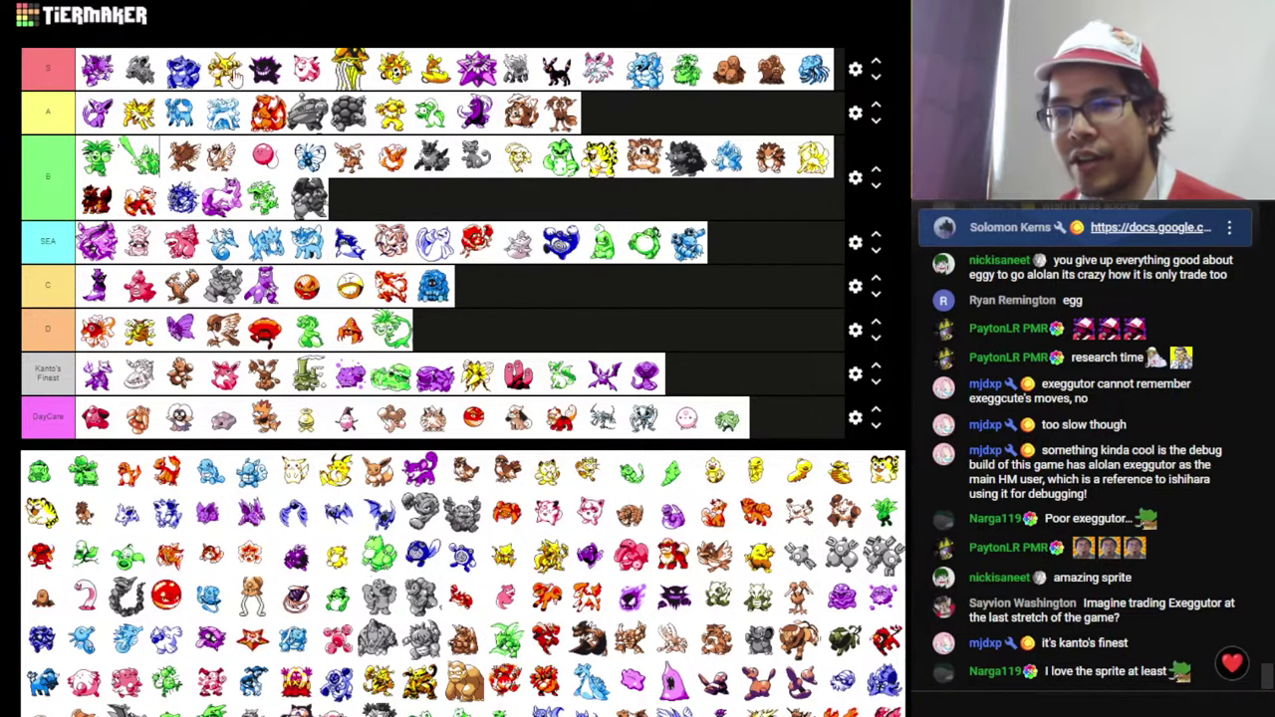
# - Switch to the spreadsheet and examine Alolan Exeggutor's level-up, TM & HM and tradebacks learnsets and its base stats
pyautogui.click(490, 3)
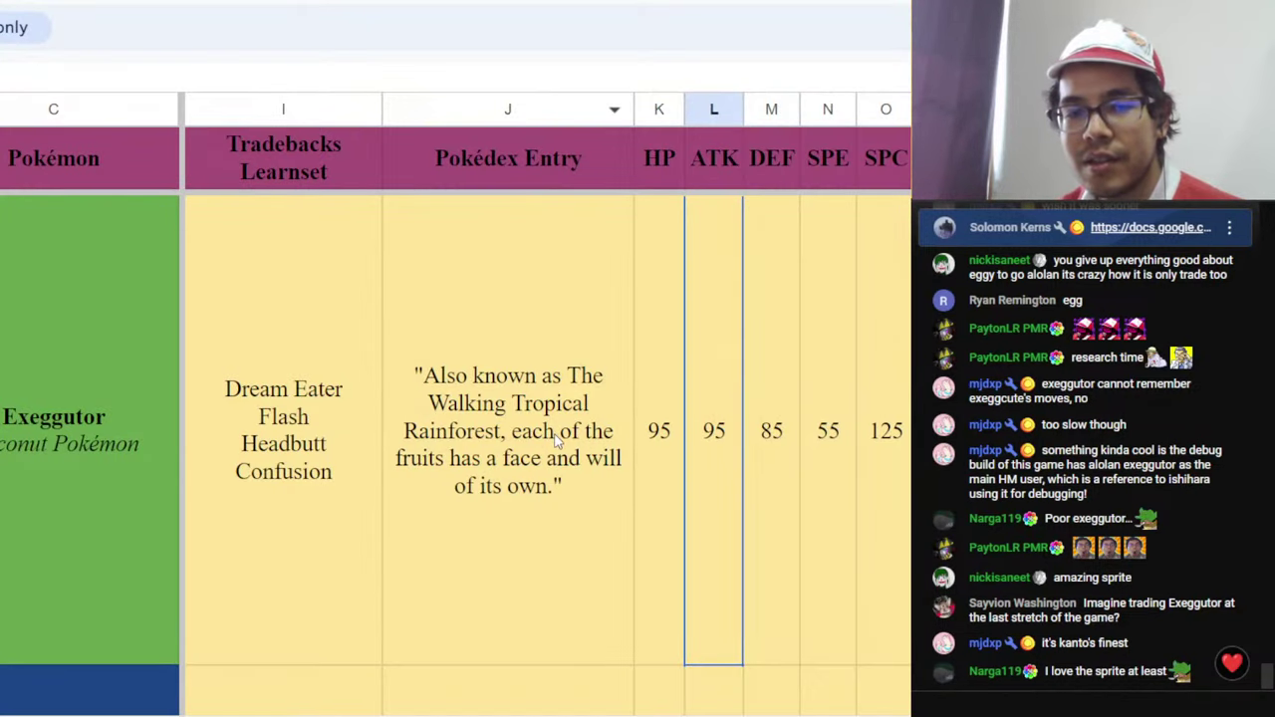
pyautogui.scroll(-2, 558, 439)
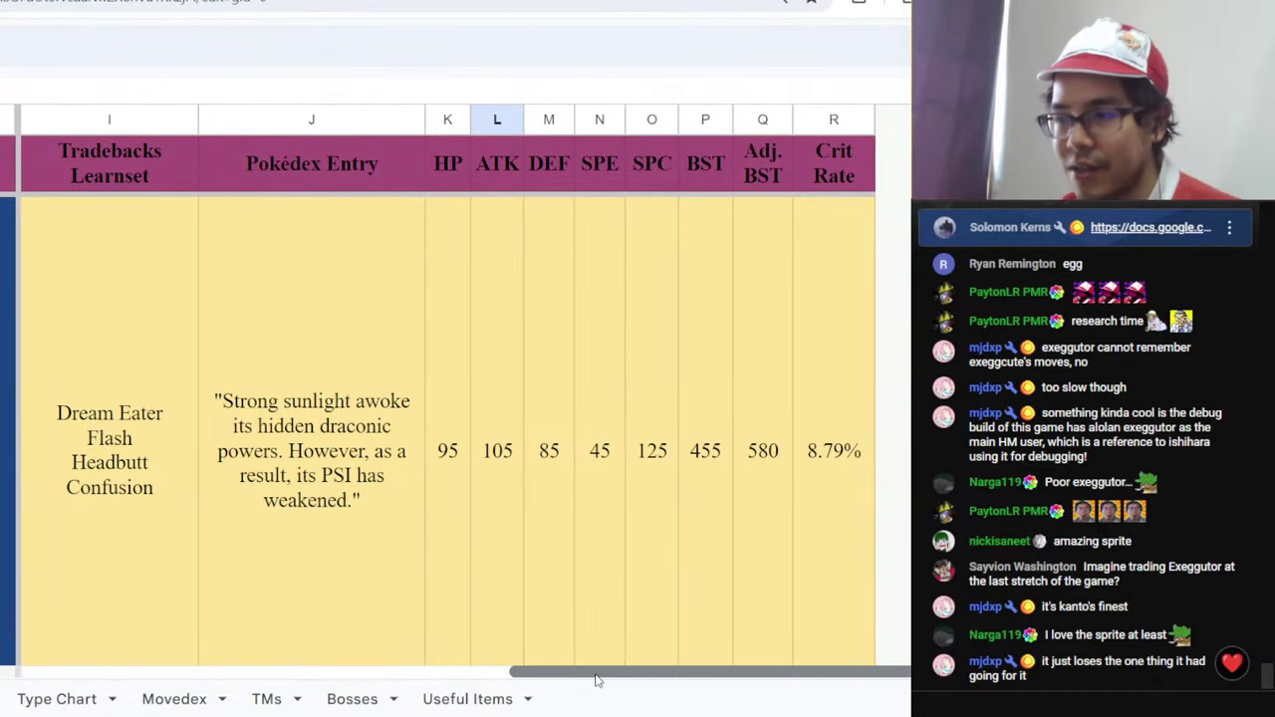
pyautogui.moveTo(674, 680); pyautogui.dragTo(430, 680)
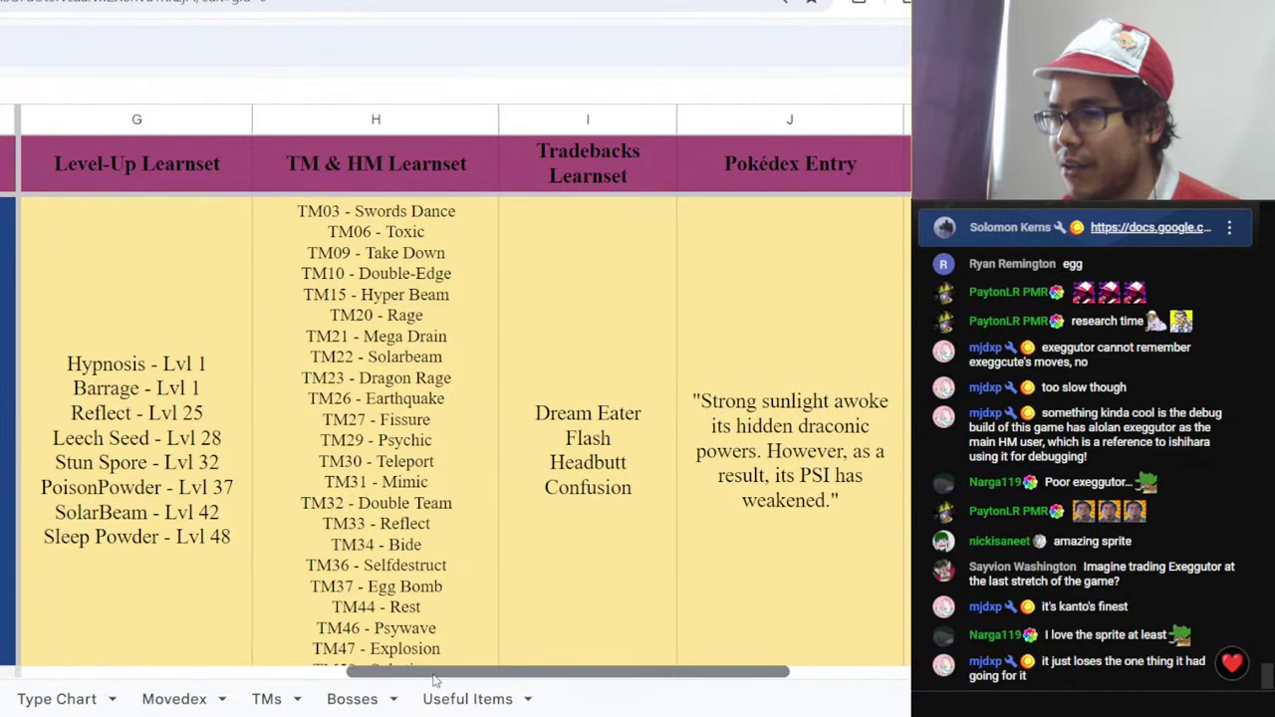
pyautogui.click(185, 412)
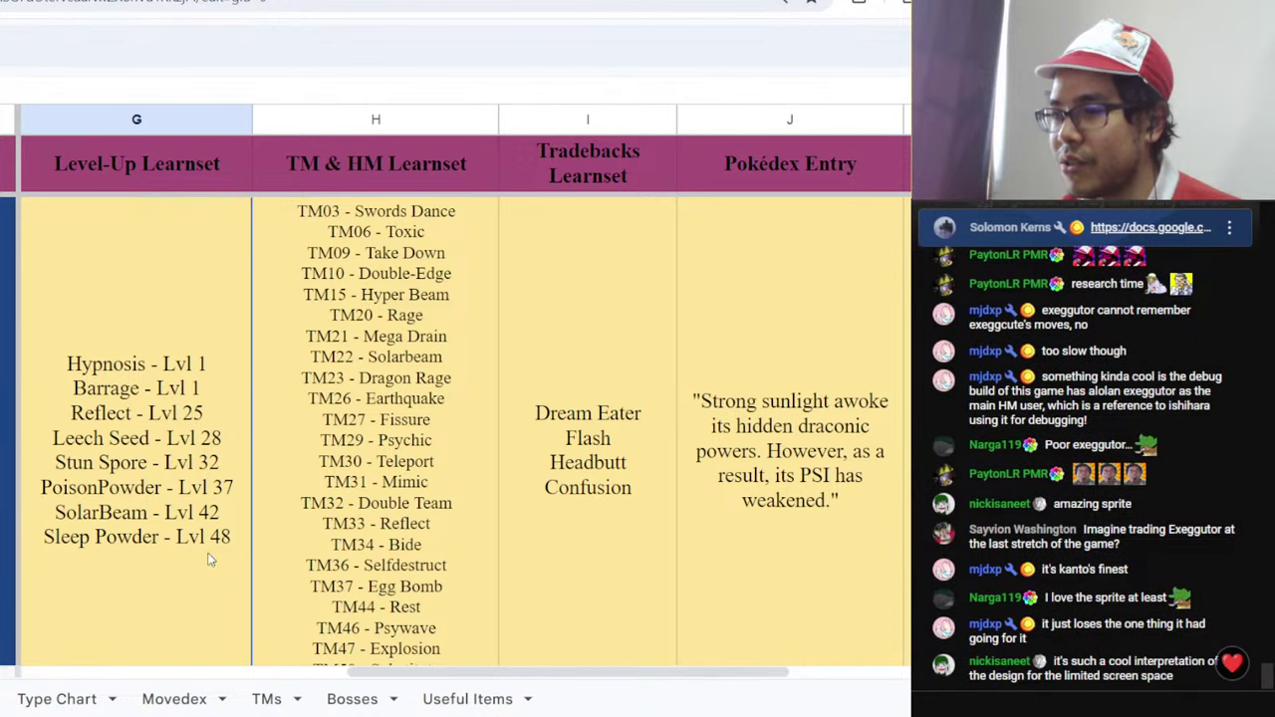
pyautogui.click(390, 450)
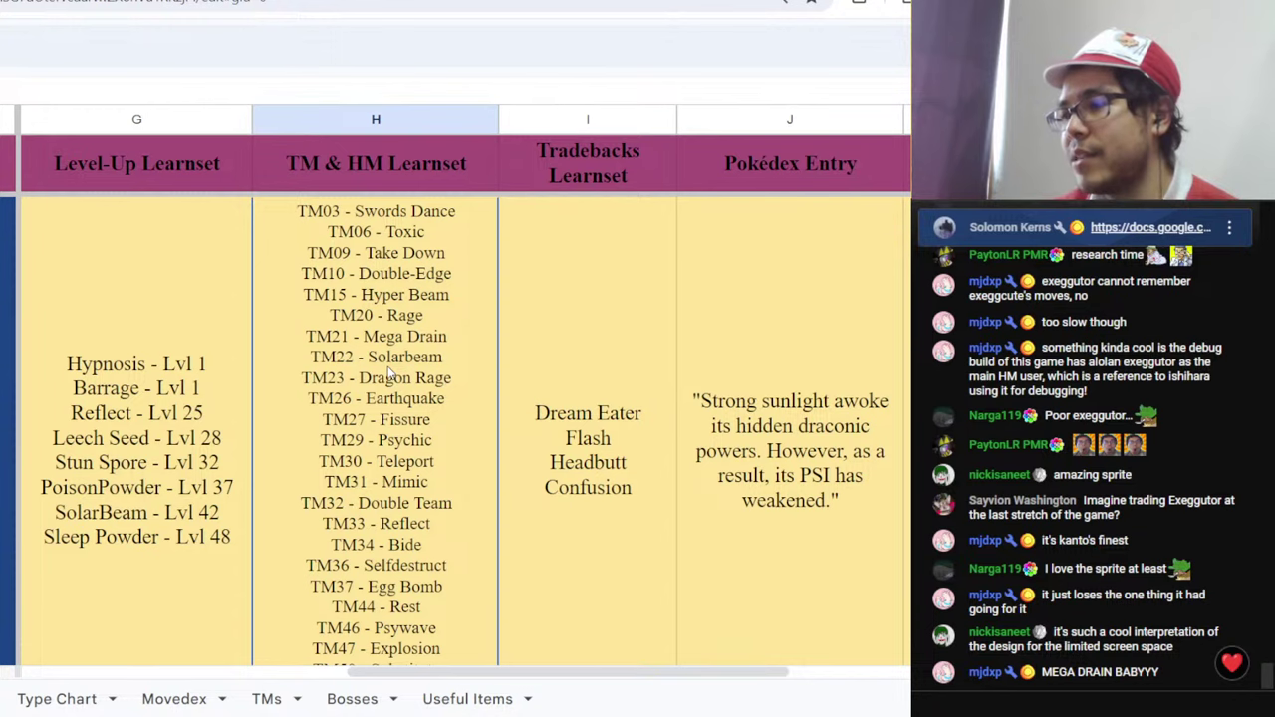
pyautogui.scroll(-3, 390, 374)
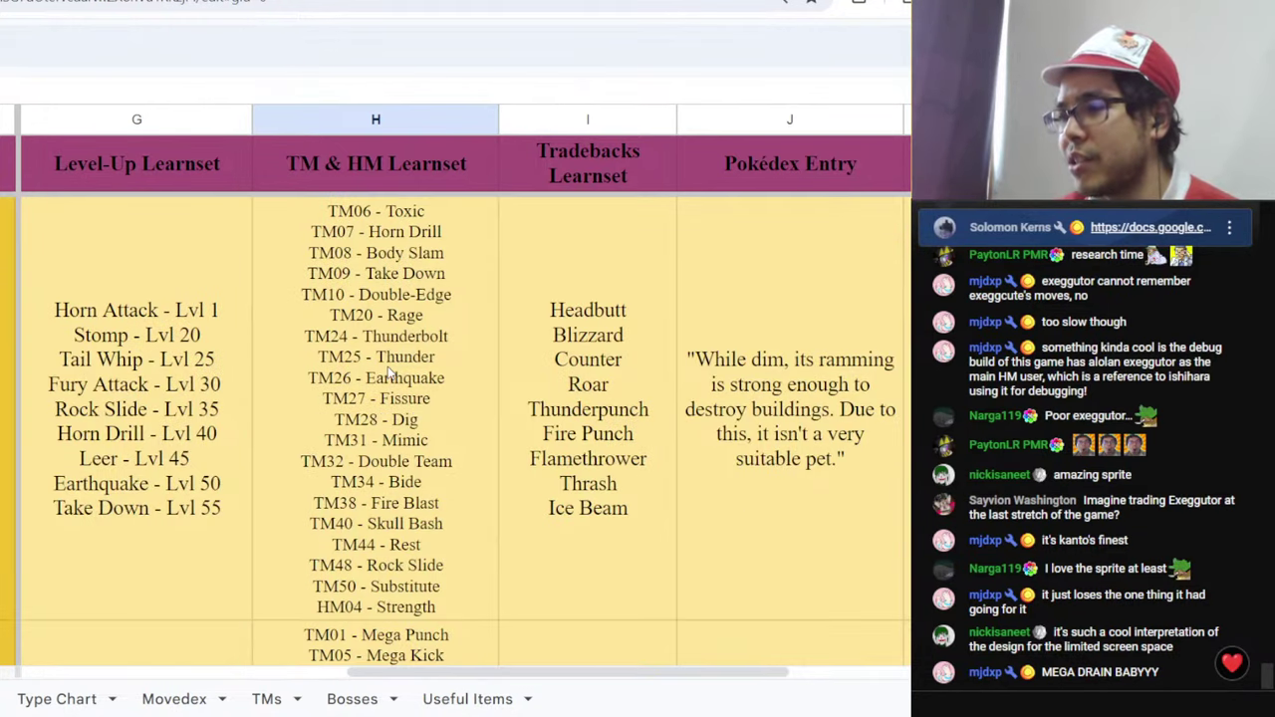
pyautogui.scroll(3, 390, 373)
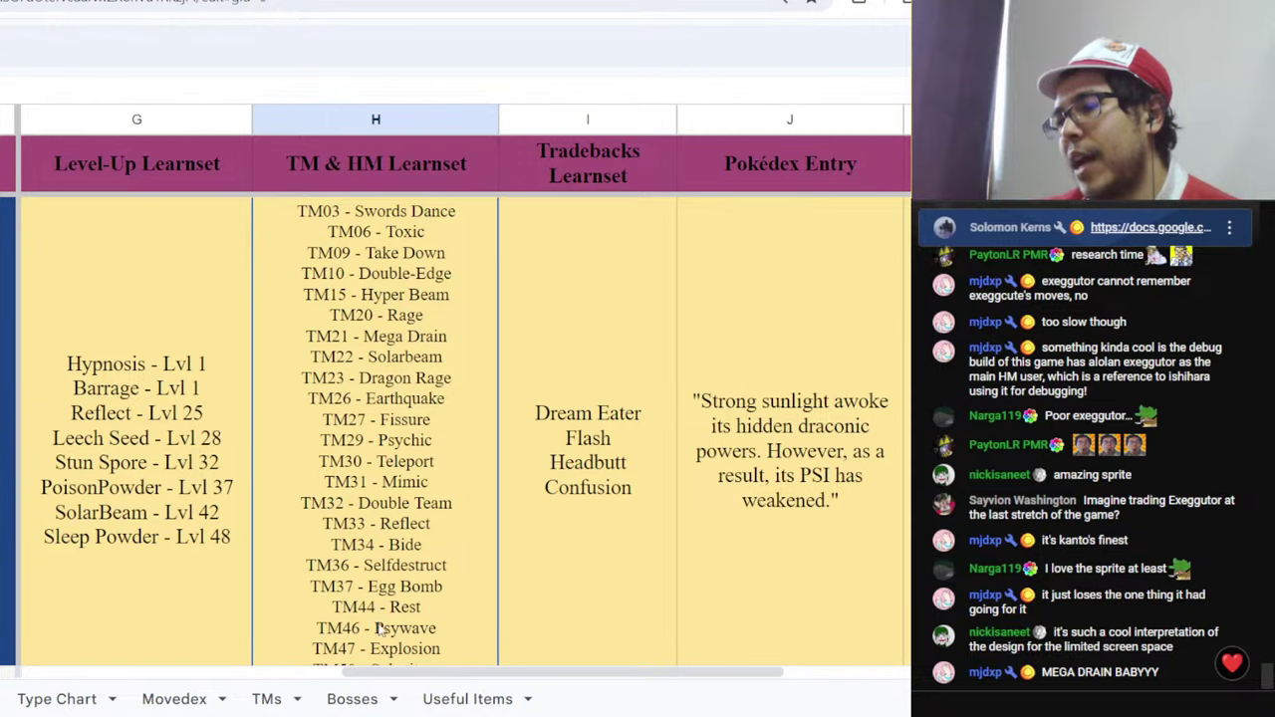
pyautogui.moveTo(405, 675); pyautogui.dragTo(554, 665)
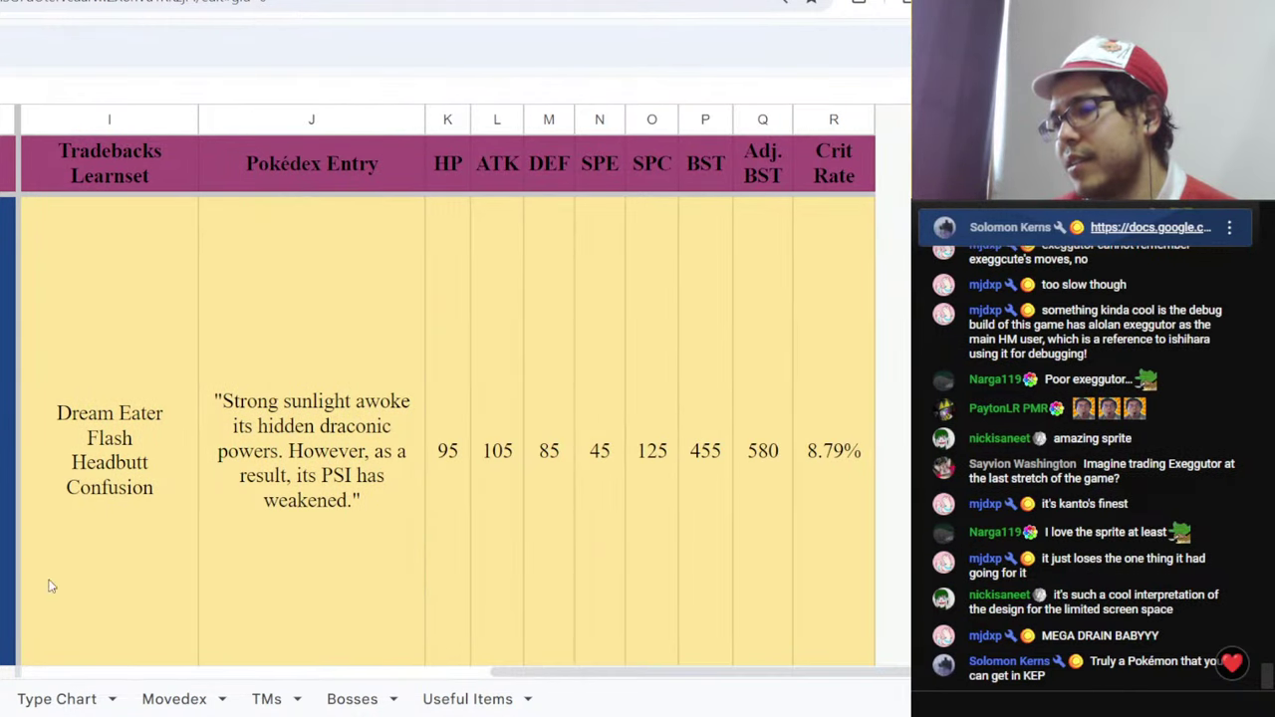
pyautogui.click(84, 495)
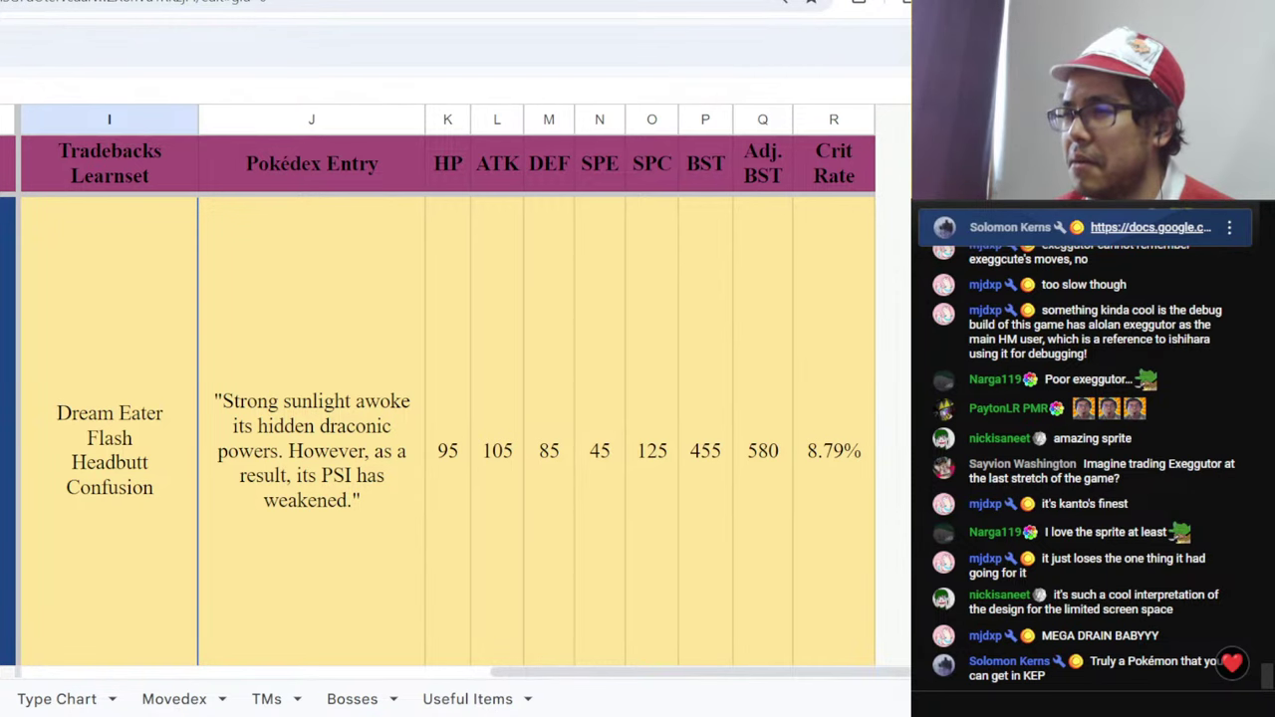
pyautogui.hscroll(-5, 455, 418)
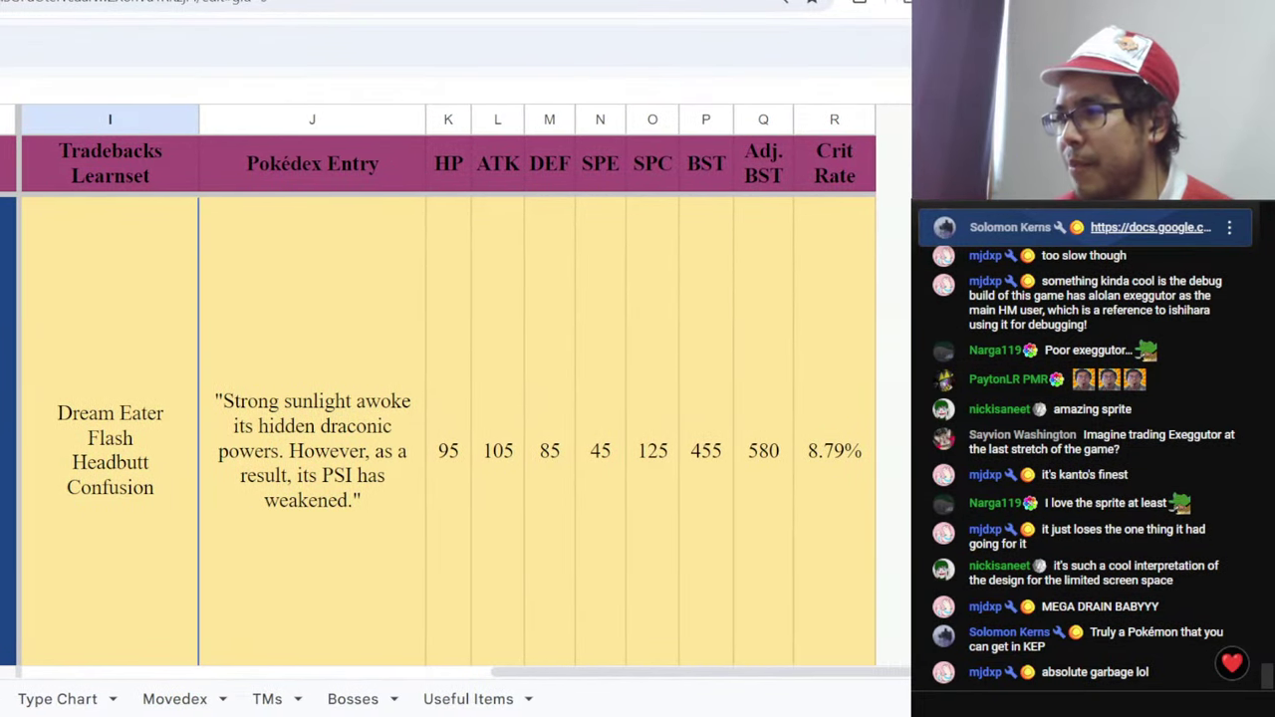
# - Return to the tier list and move Alolan Exeggutor to the first place of the D tier
pyautogui.hotkey('ctrl', 'Tab')
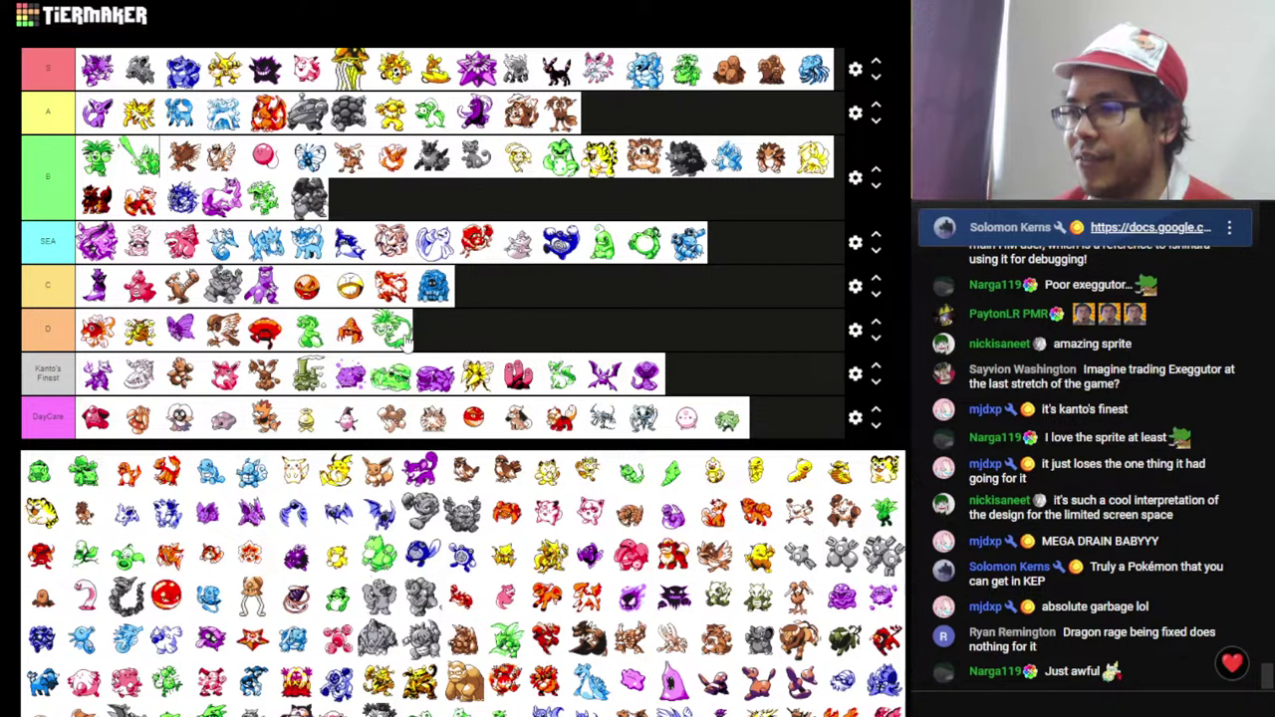
pyautogui.moveTo(403, 339); pyautogui.dragTo(109, 344)
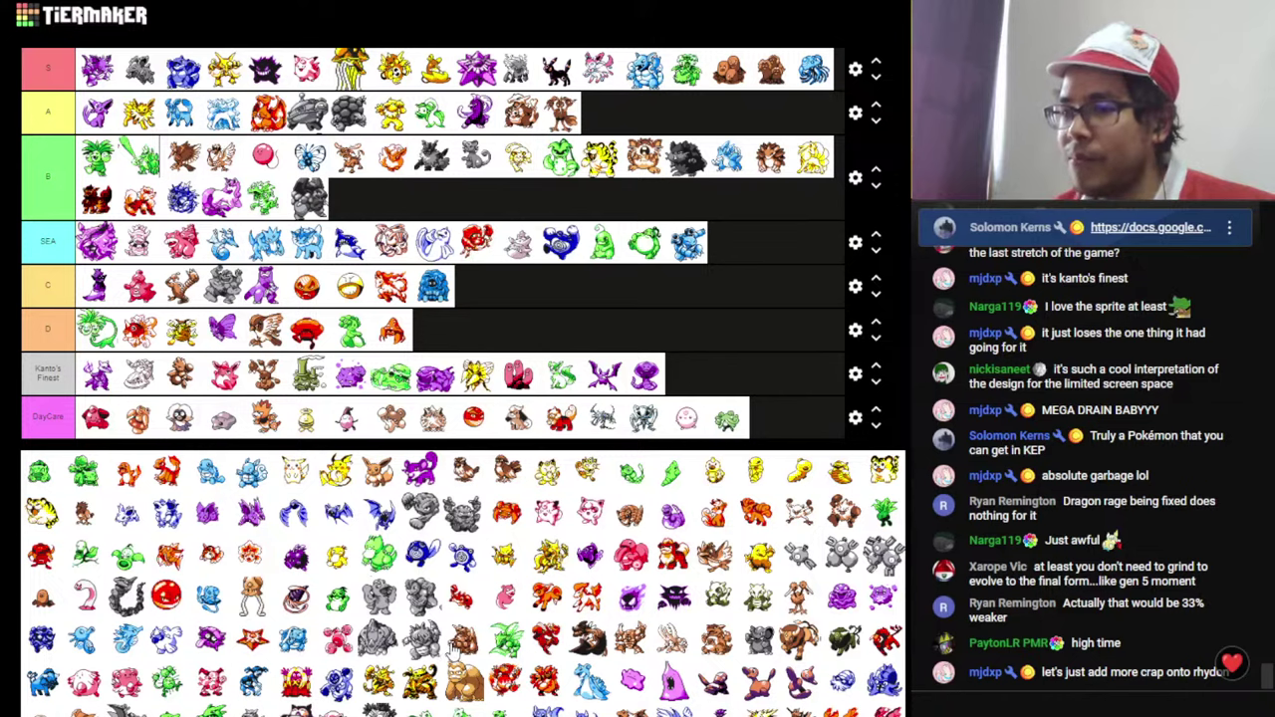
# - Place Rhyperior from the unranked pool at the end of the A tier
pyautogui.moveTo(453, 653); pyautogui.dragTo(647, 120)
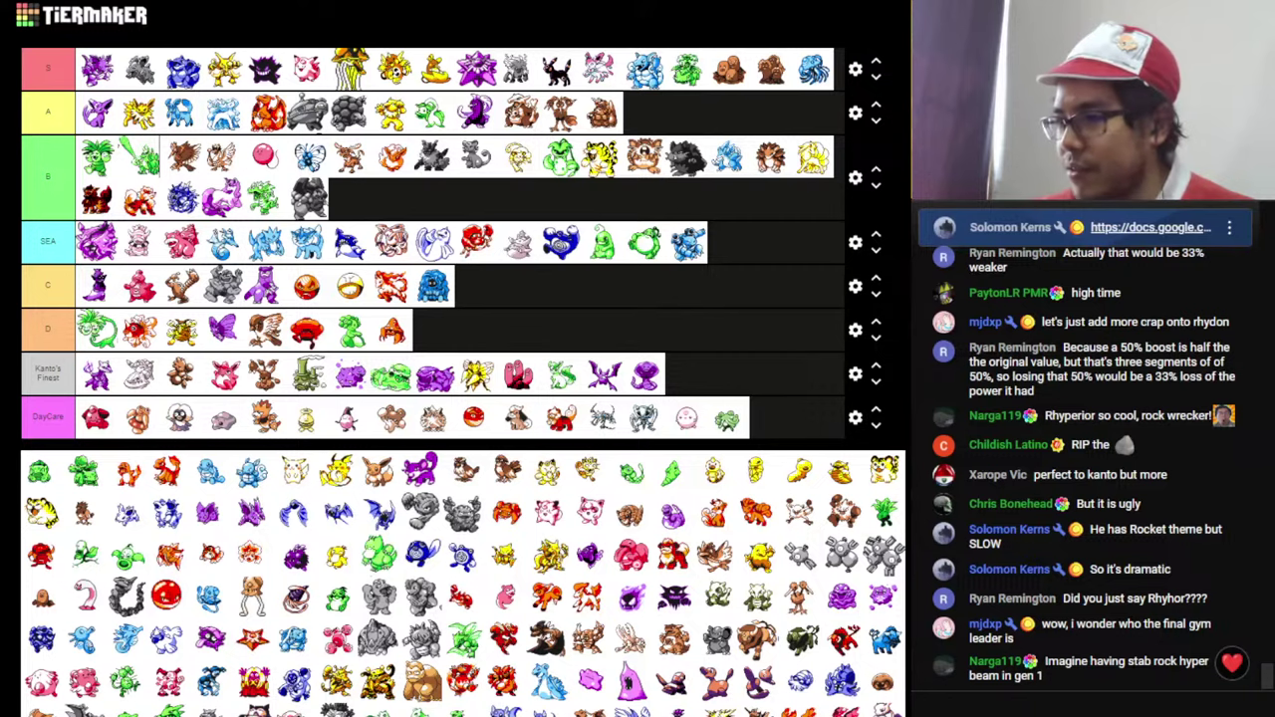
# - Place Scyther from the unranked pool at the end of the B tier
pyautogui.scroll(-2, 427, 532)
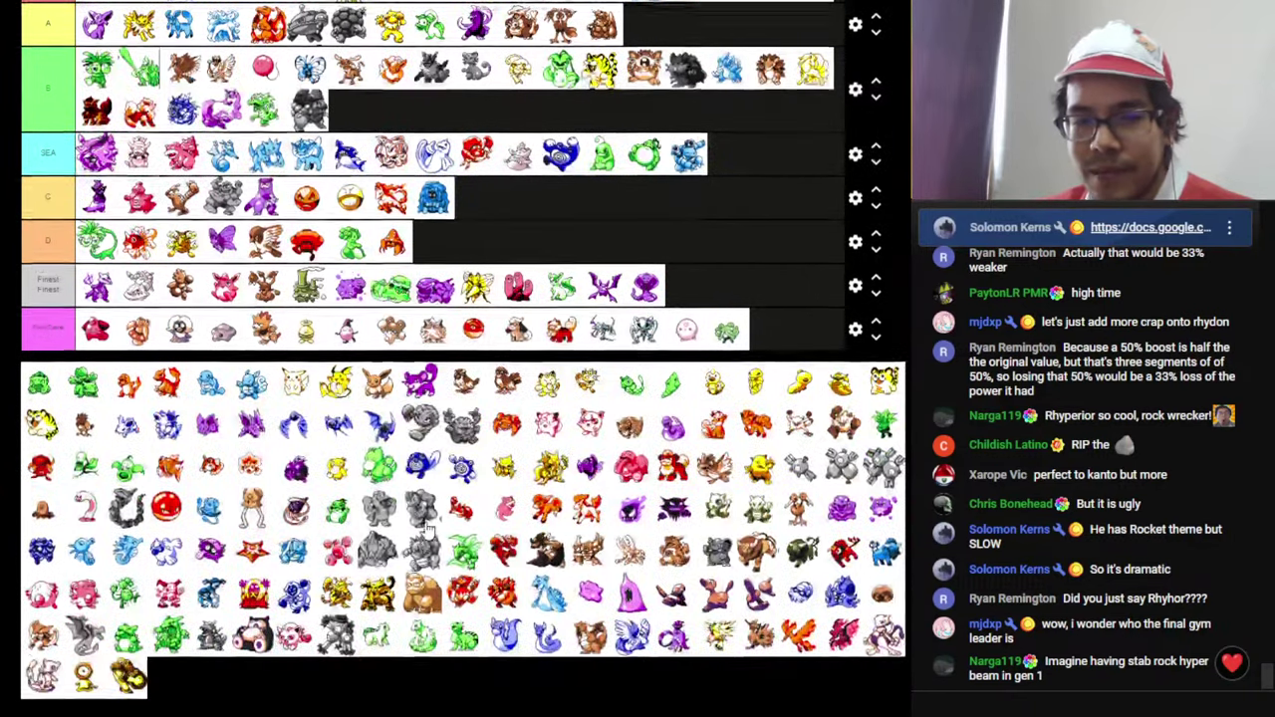
pyautogui.scroll(2, 426, 532)
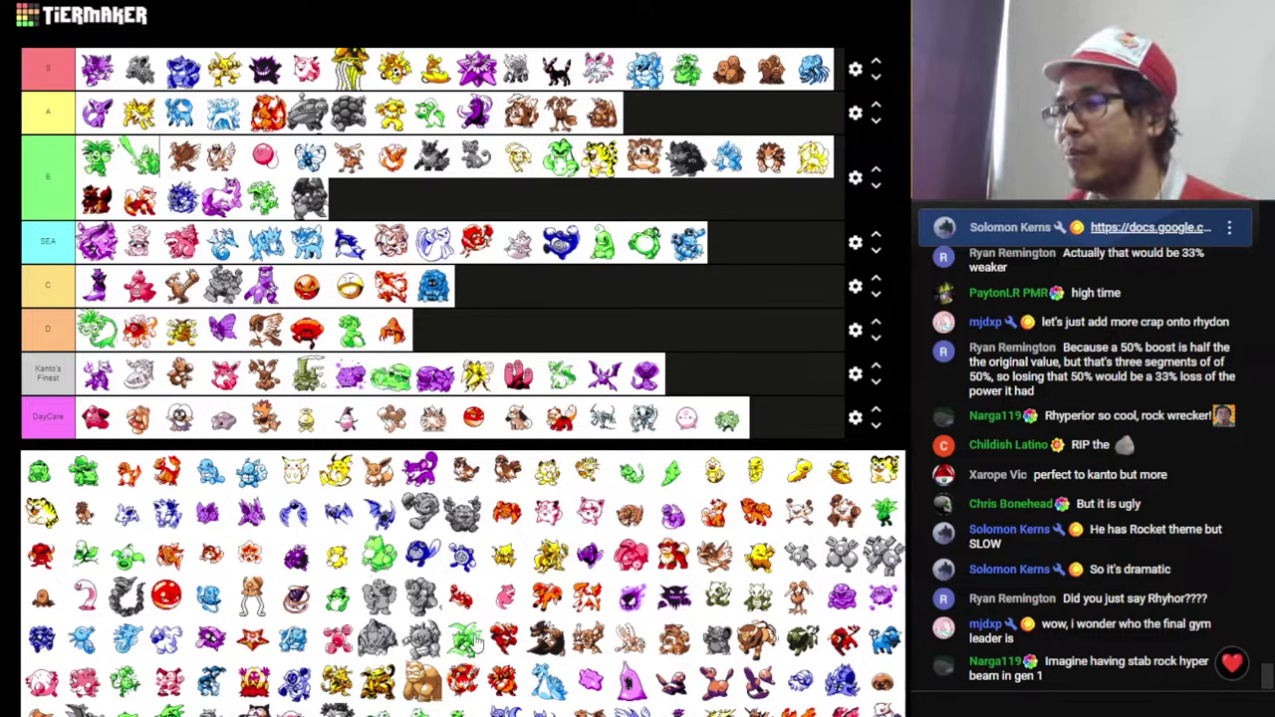
pyautogui.moveTo(478, 646); pyautogui.dragTo(447, 199)
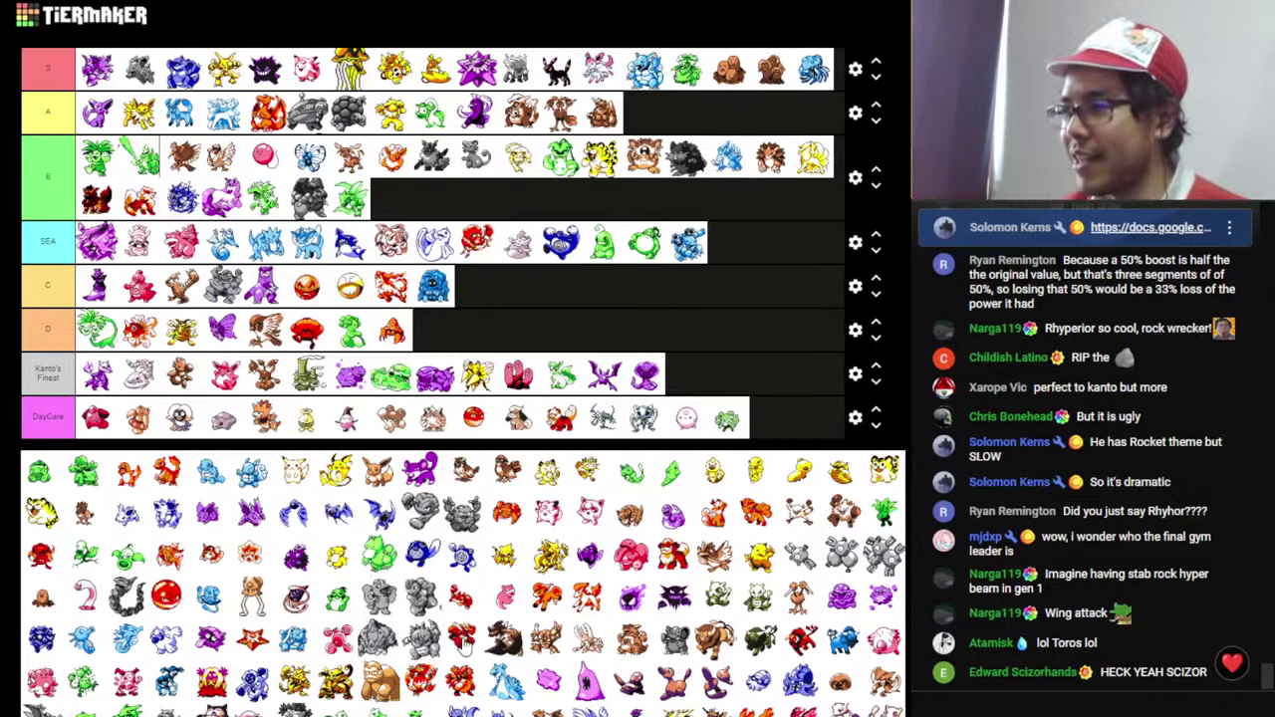
# - Place Scizor second in the B tier and Kleavor ninth in the A tier
pyautogui.moveTo(462, 642); pyautogui.dragTo(143, 183)
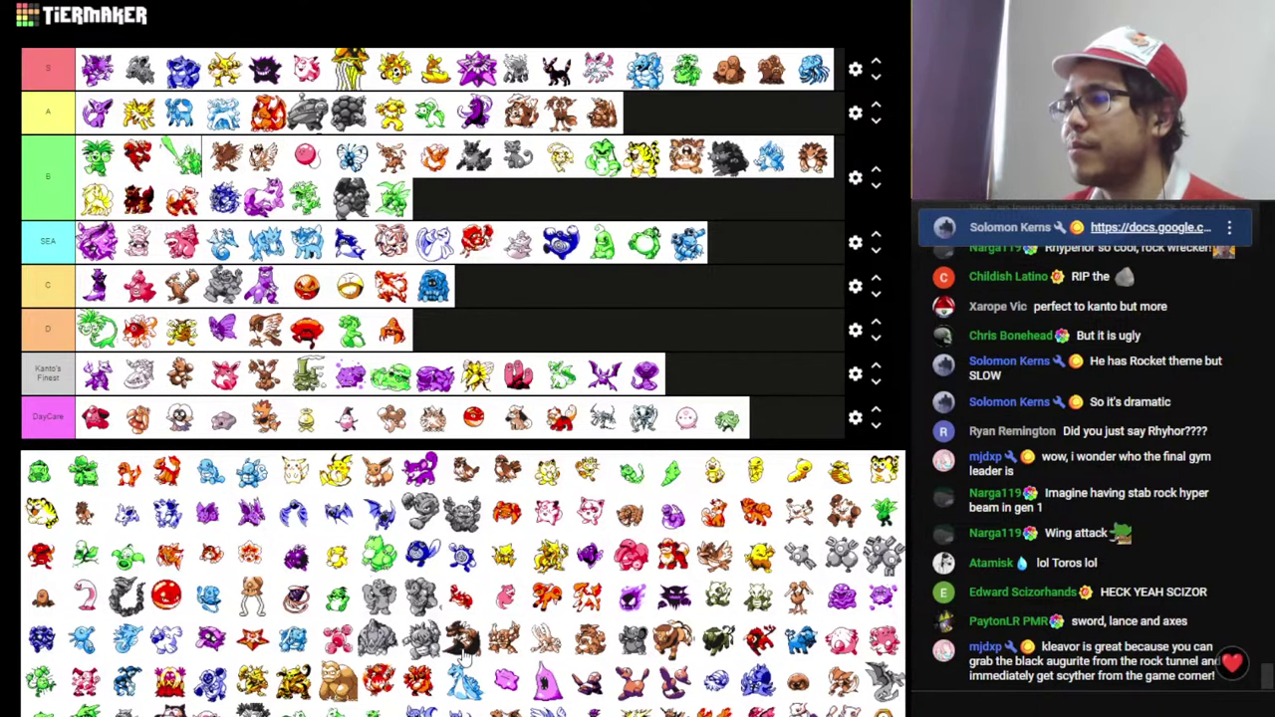
pyautogui.moveTo(463, 653); pyautogui.dragTo(431, 122)
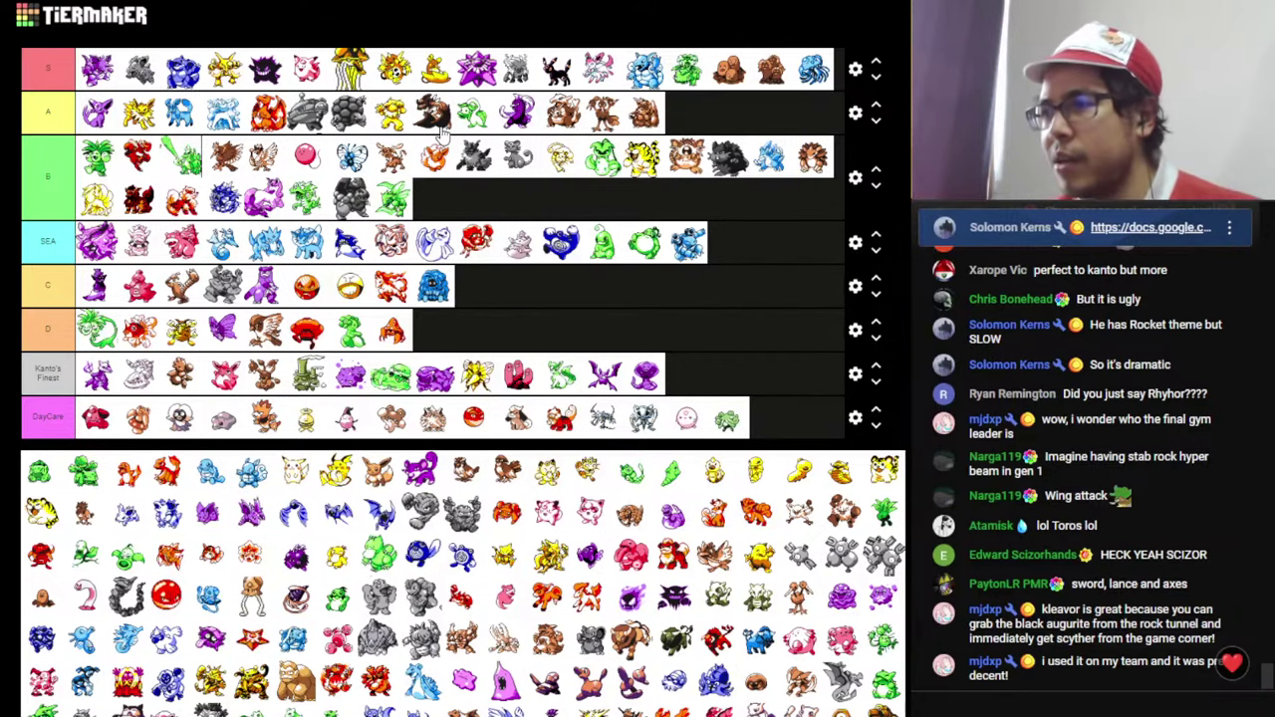
# - Switch to the spreadsheet and examine Scyther's attack and speed stats
pyautogui.hotkey('alt', 'Tab')
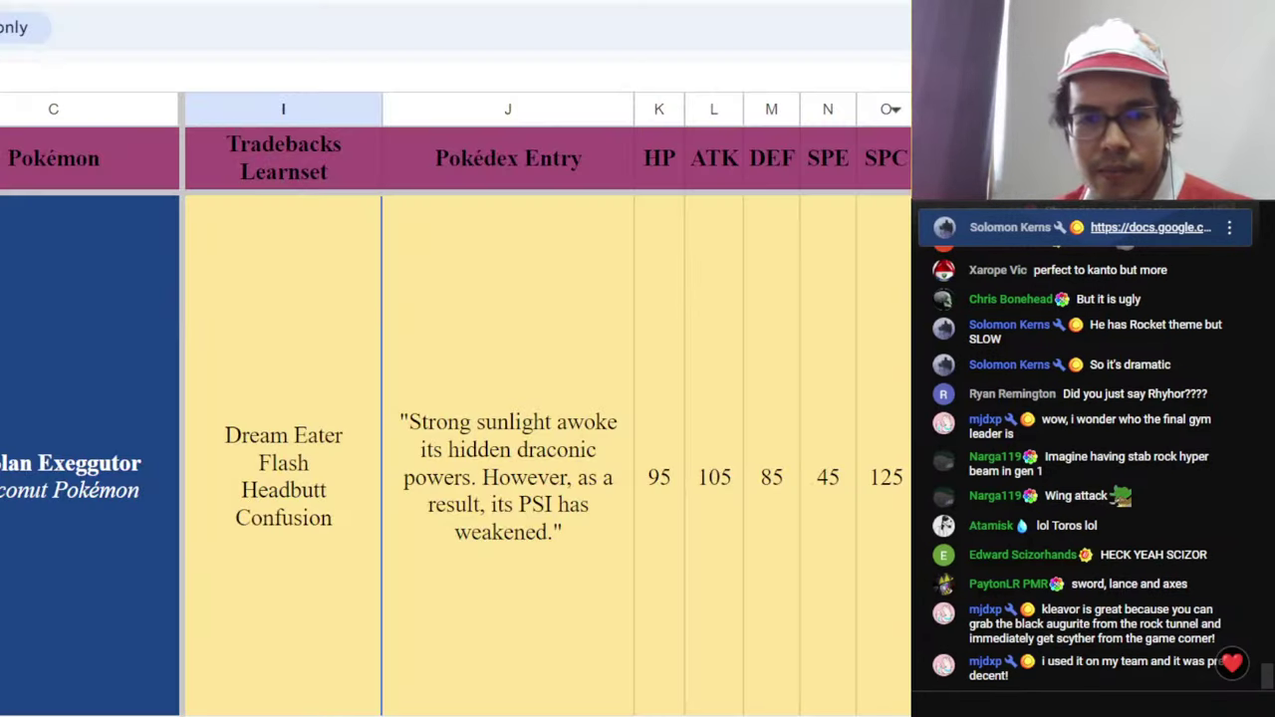
pyautogui.scroll(-10, 519, 479)
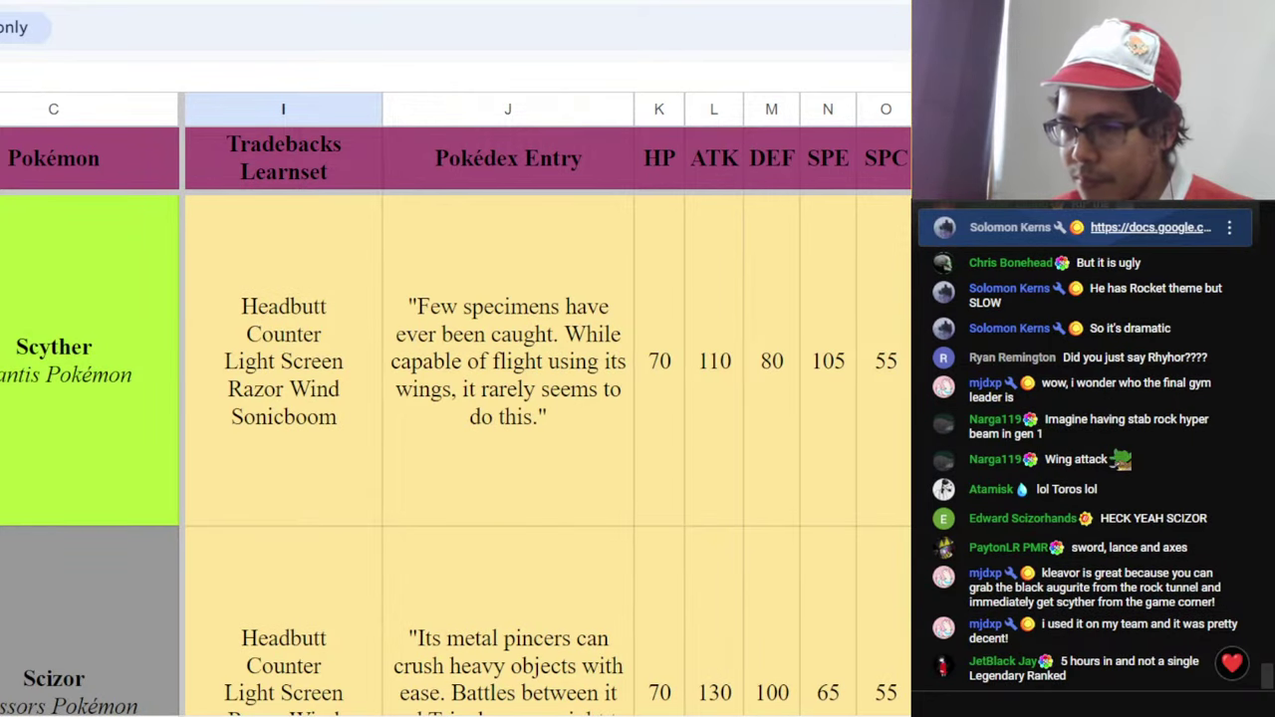
pyautogui.click(512, 417)
pyautogui.click(585, 404)
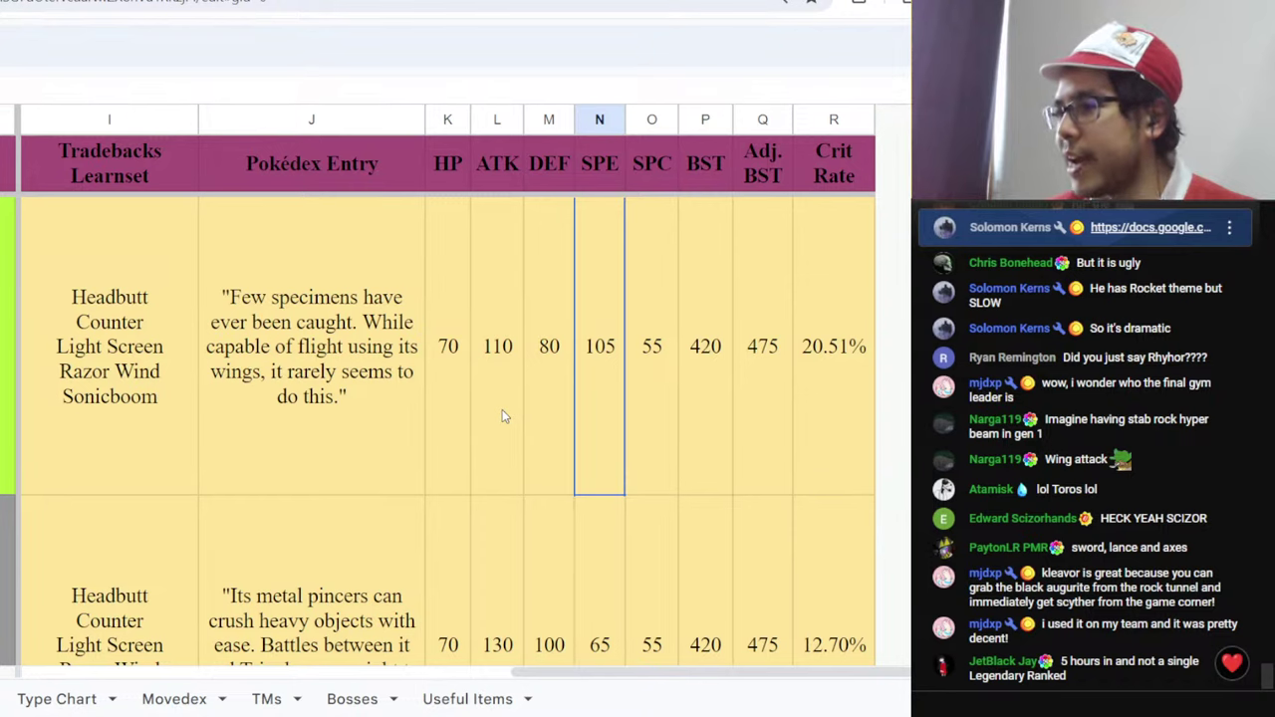
pyautogui.click(502, 416)
pyautogui.click(600, 416)
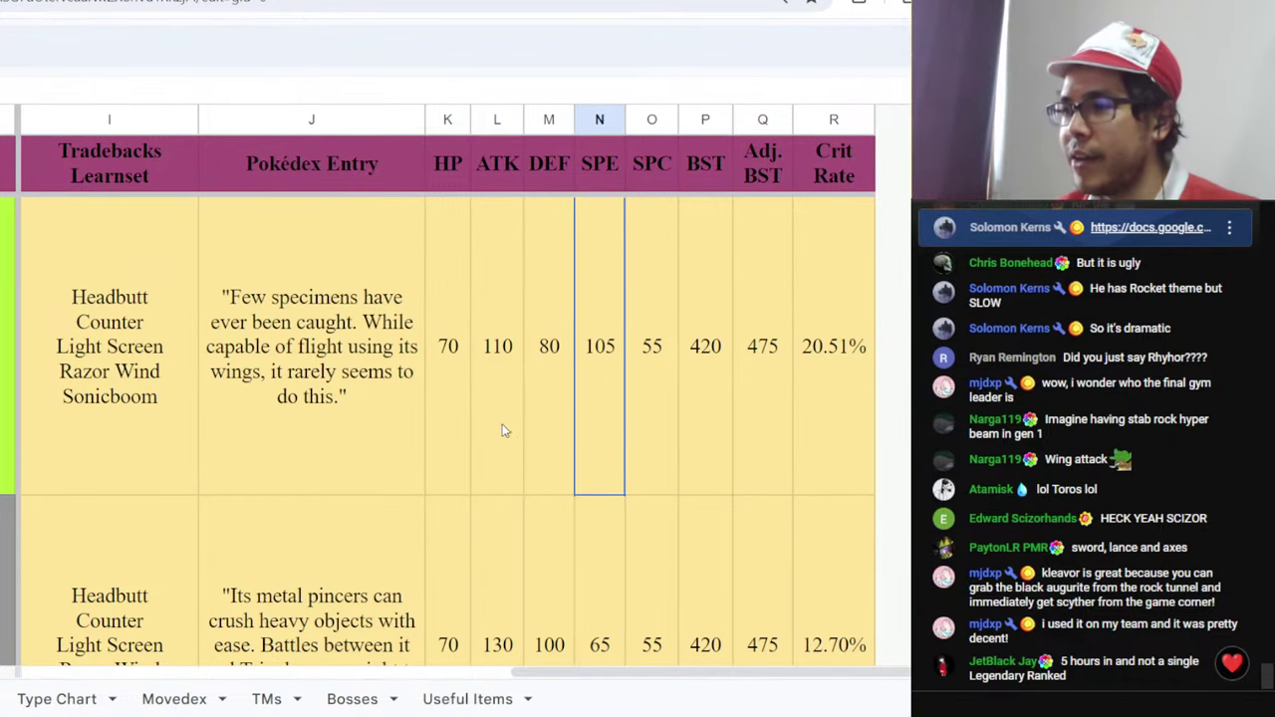
pyautogui.click(500, 430)
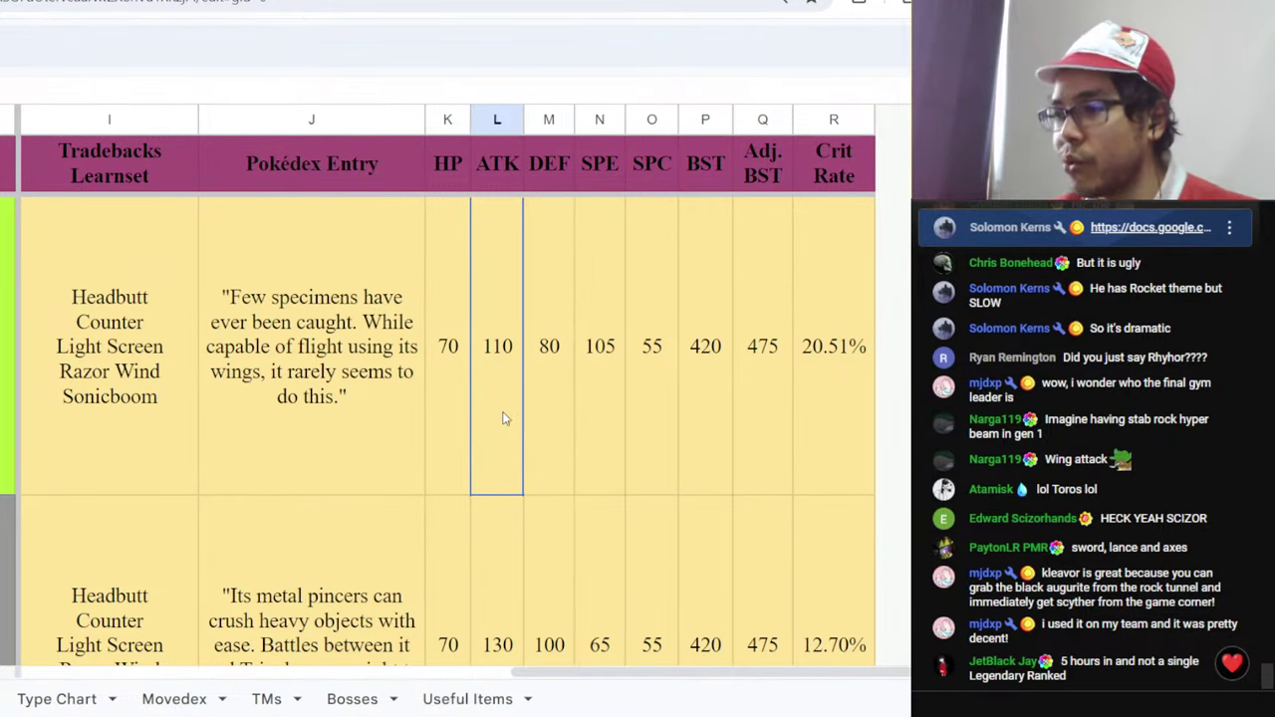
# - Examine Scizor's attack and speed stats and its level-up learnset
pyautogui.scroll(-3, 545, 380)
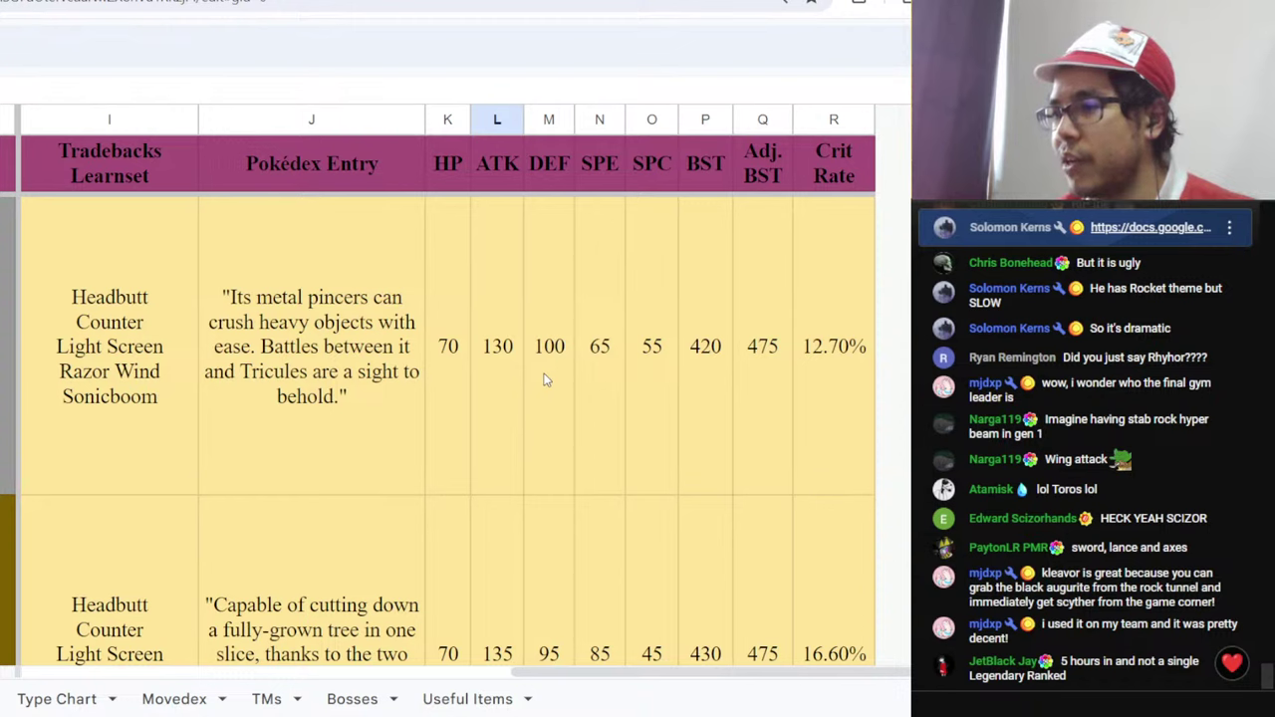
pyautogui.click(517, 392)
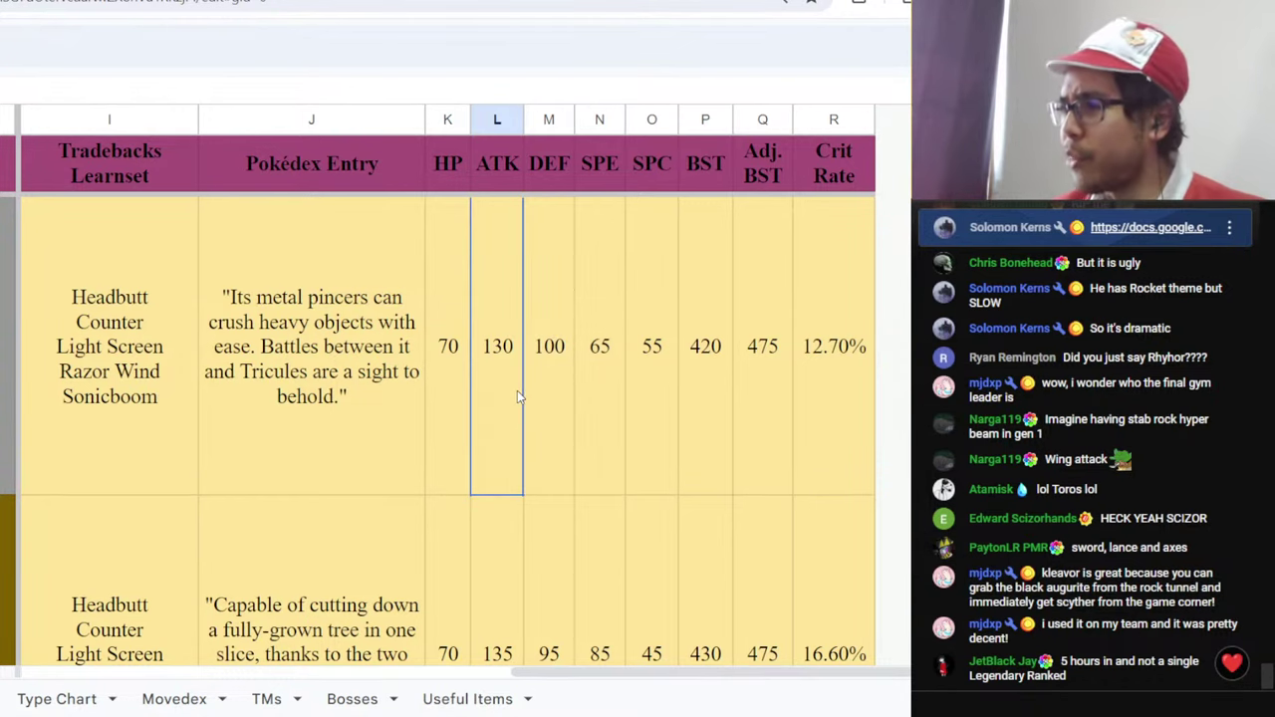
pyautogui.click(595, 409)
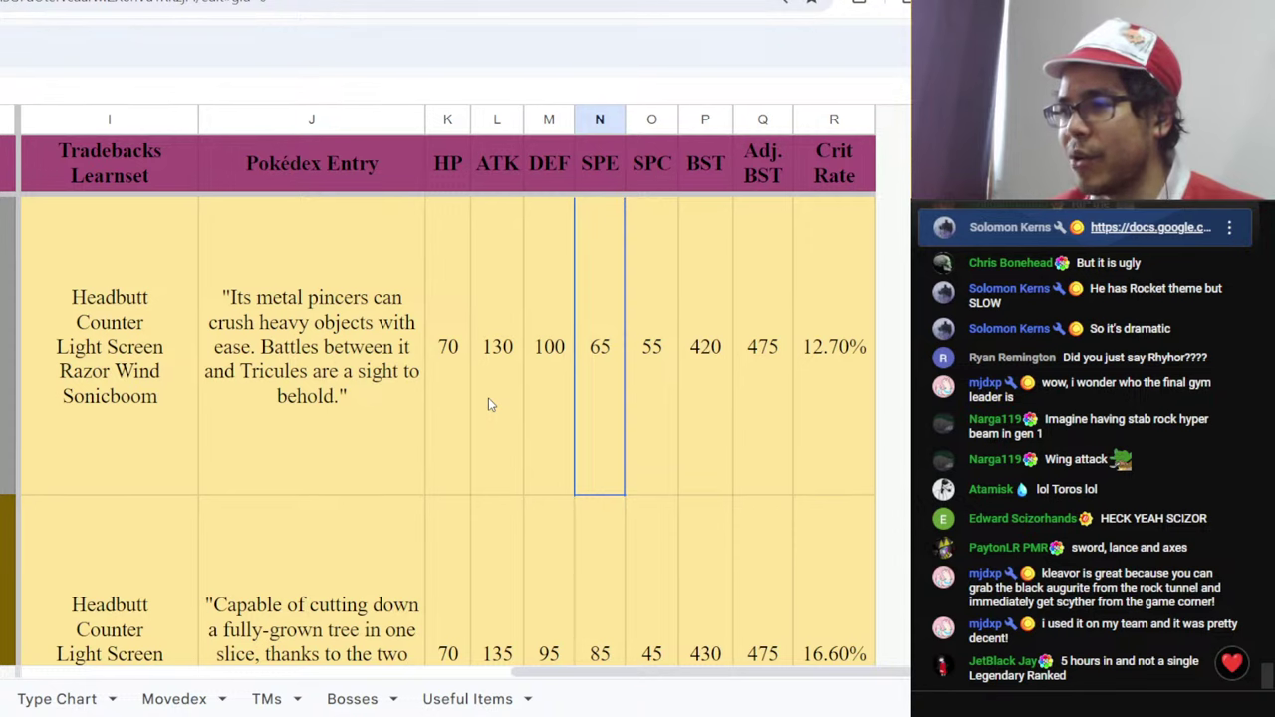
pyautogui.moveTo(545, 674); pyautogui.dragTo(443, 680)
pyautogui.click(187, 461)
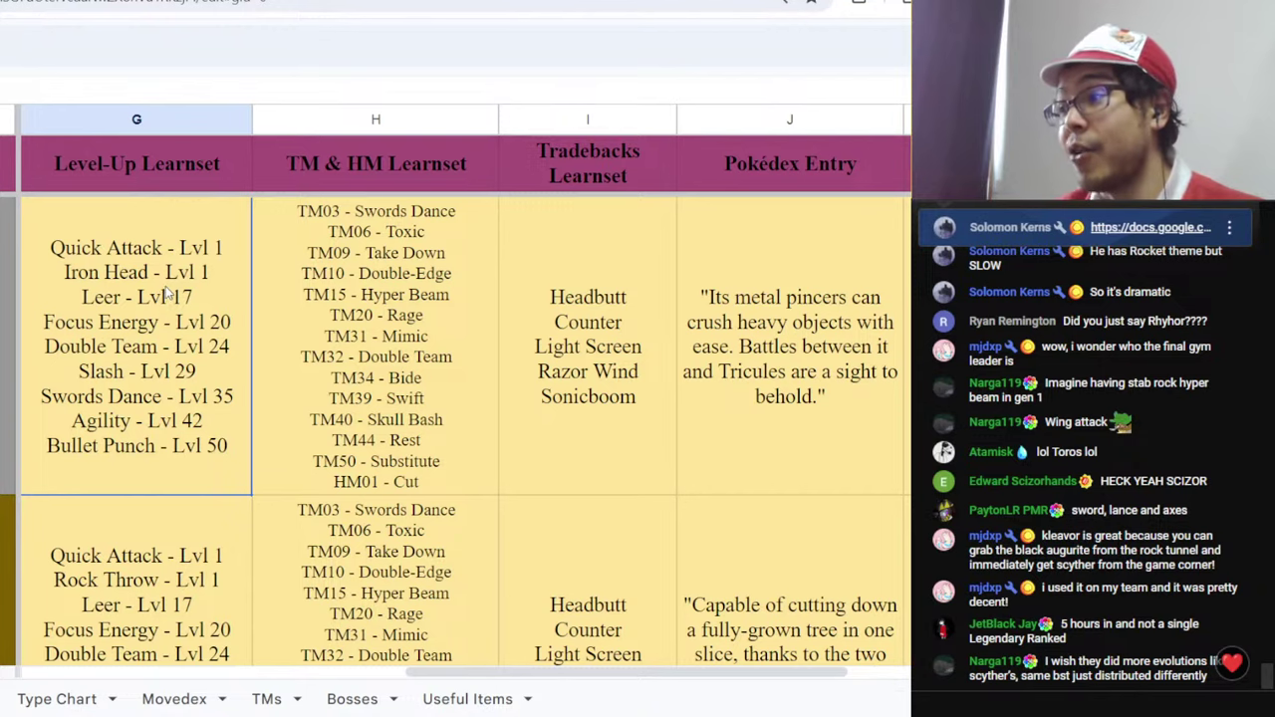
# - Examine Kleavor's attack and speed stats and its level-up, TM & HM and tradebacks learnsets
pyautogui.moveTo(447, 678); pyautogui.dragTo(503, 674)
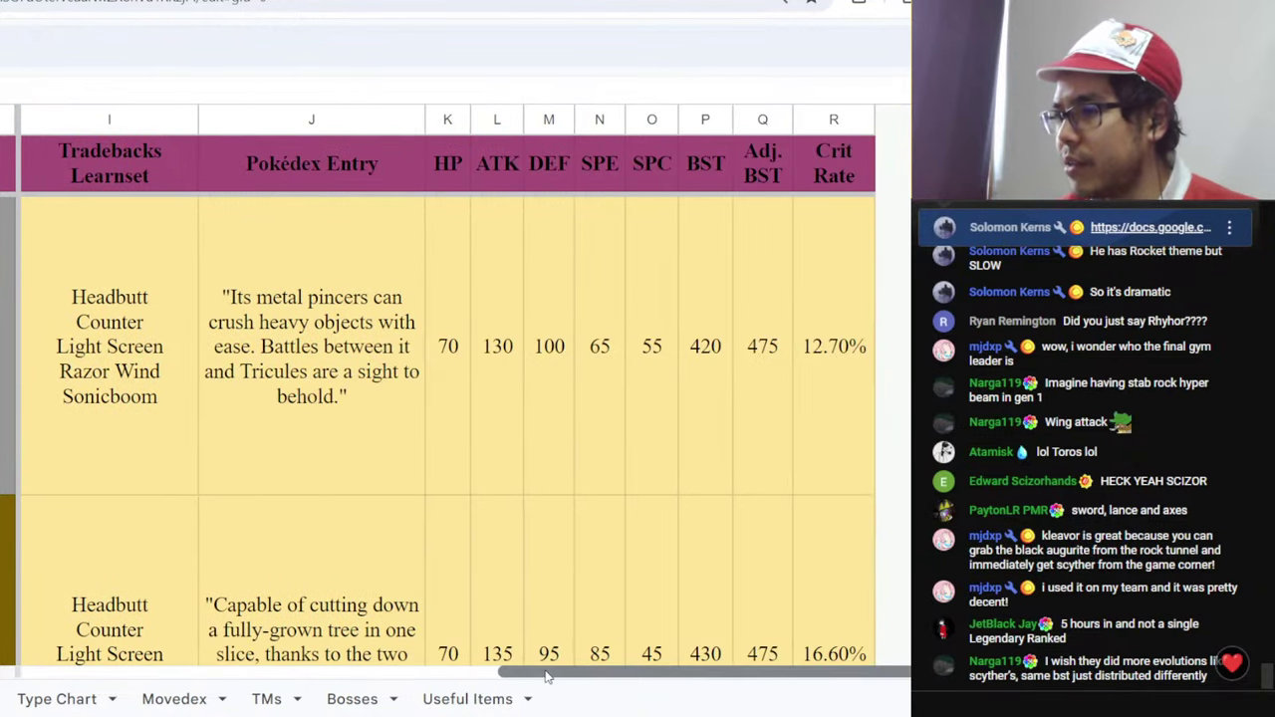
pyautogui.scroll(-1, 513, 365)
pyautogui.click(513, 365)
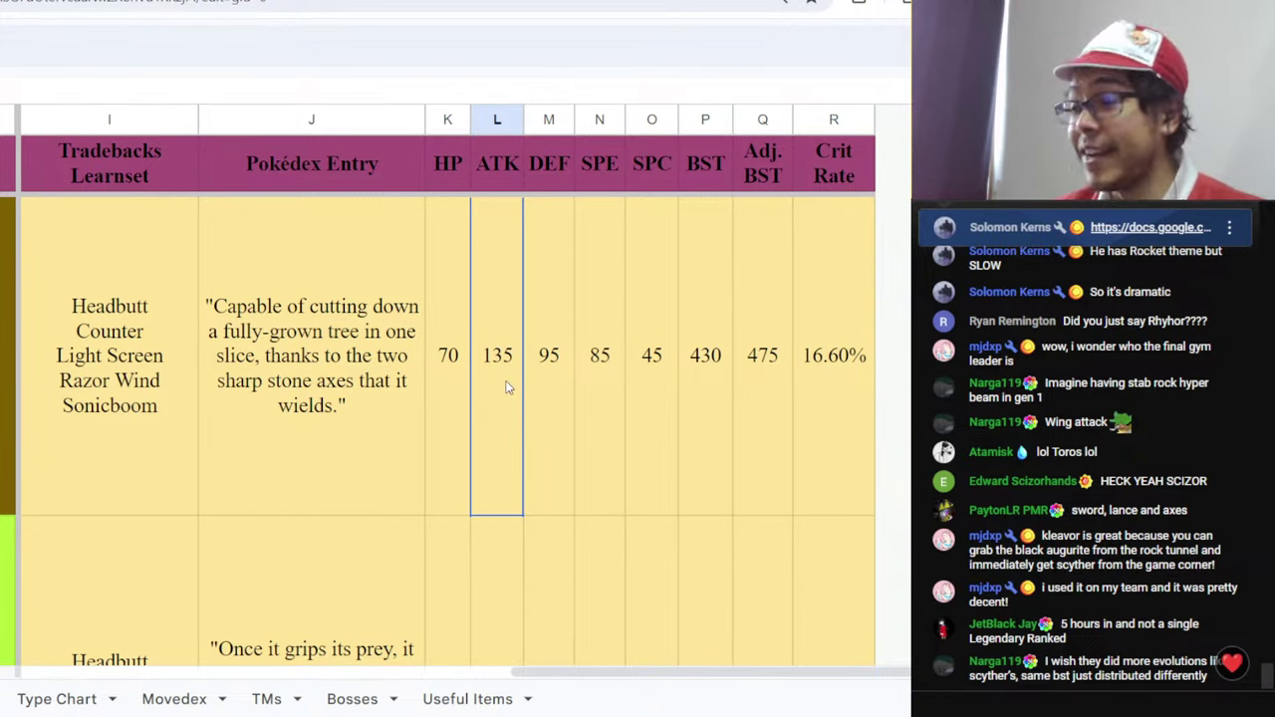
pyautogui.click(590, 375)
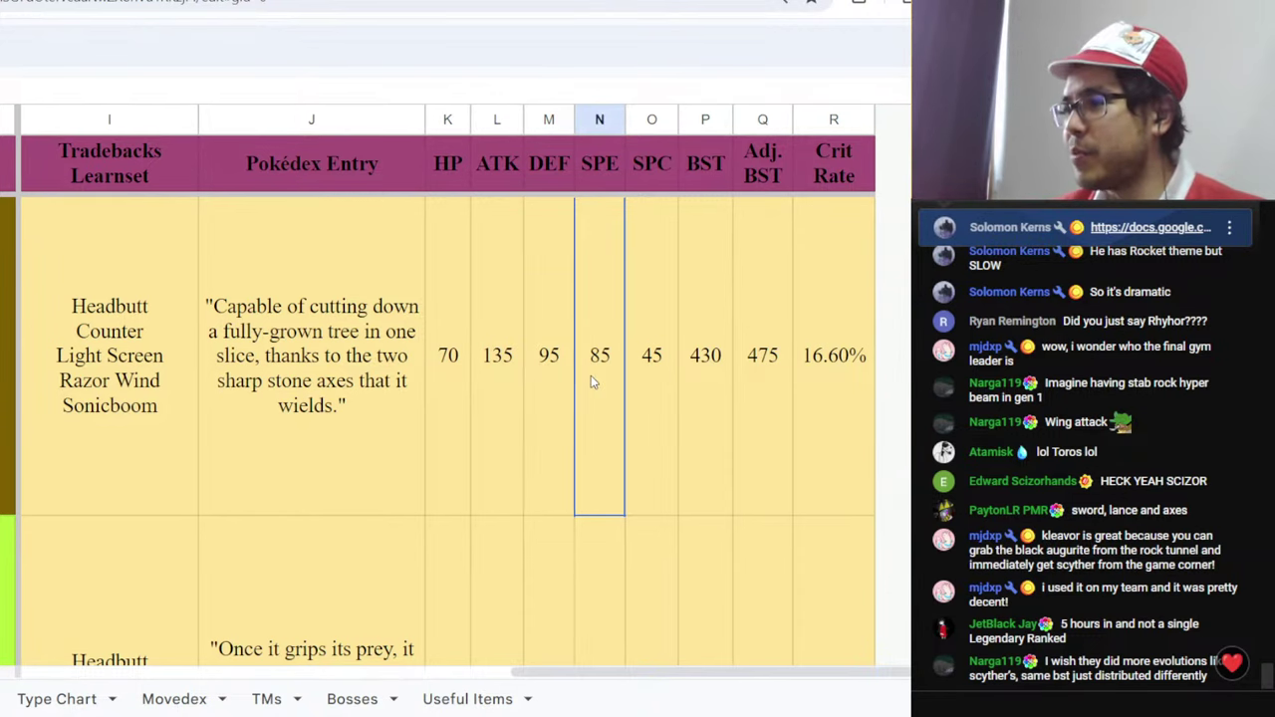
pyautogui.moveTo(561, 677); pyautogui.dragTo(337, 661)
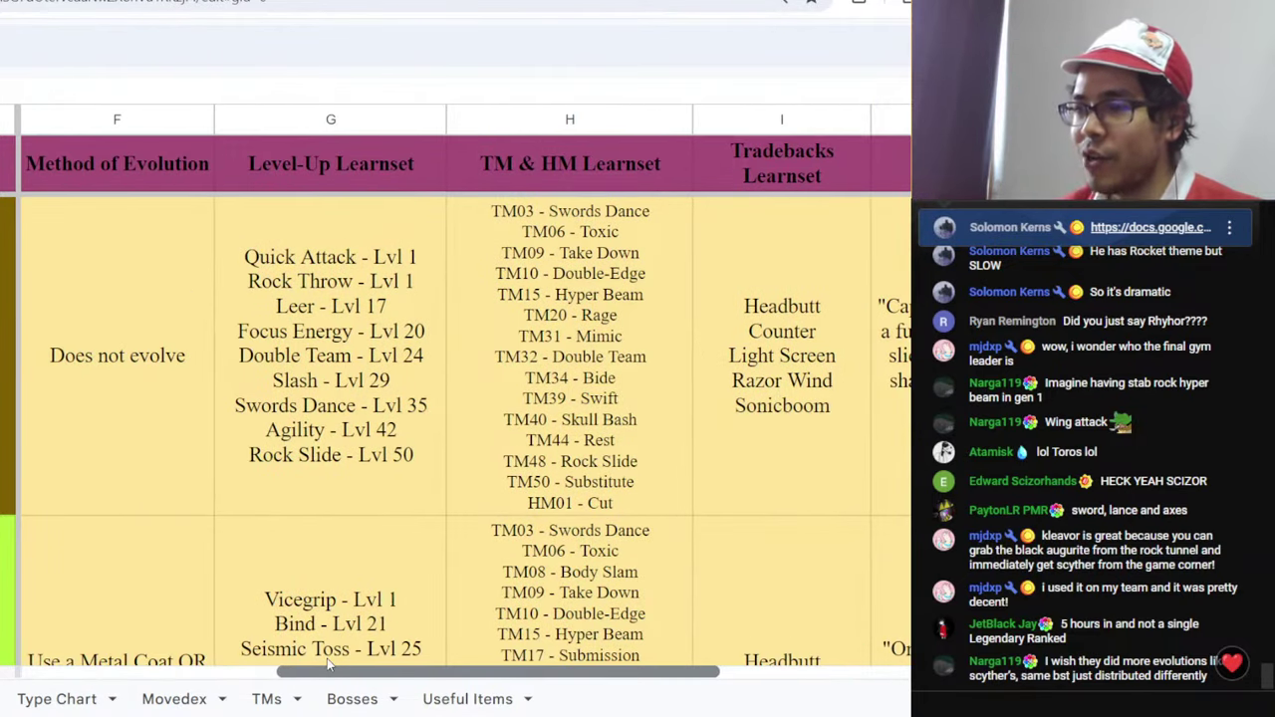
pyautogui.click(395, 424)
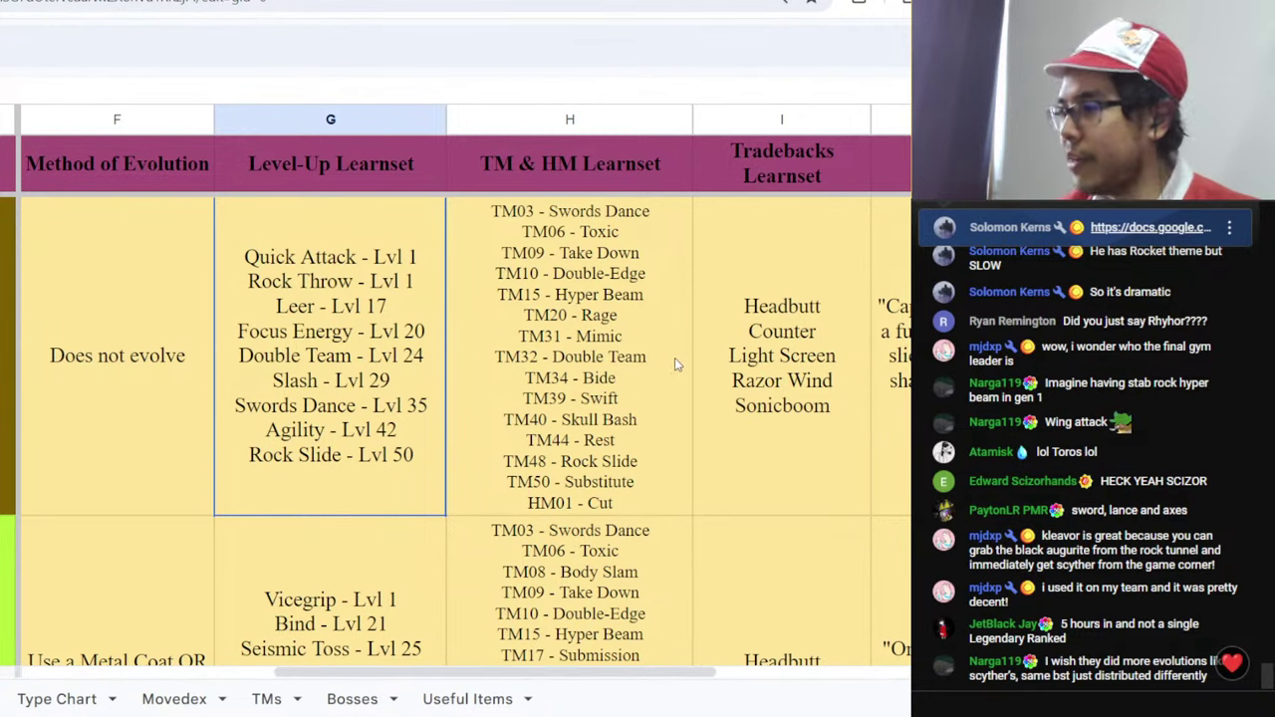
pyautogui.moveTo(674, 358); pyautogui.dragTo(747, 370)
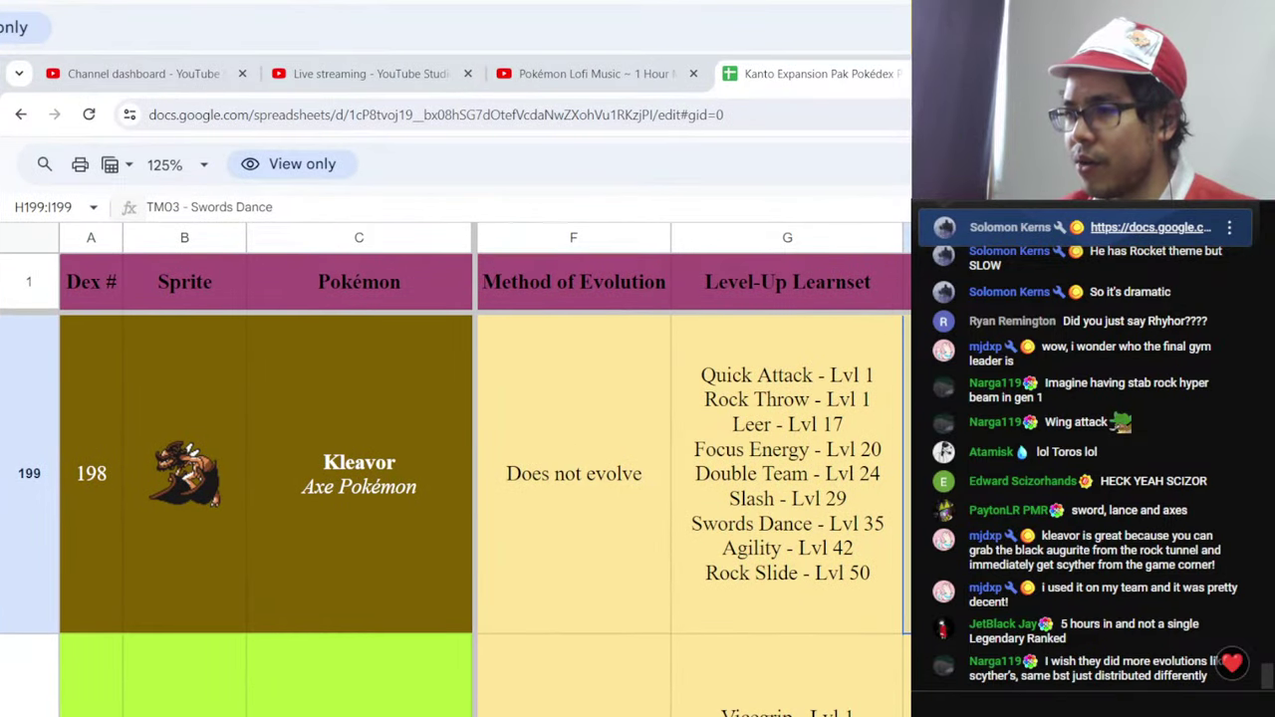
# - Compare the evolution entries and sprites of Scizor and Kleavor
pyautogui.click(612, 471)
pyautogui.scroll(1, 611, 470)
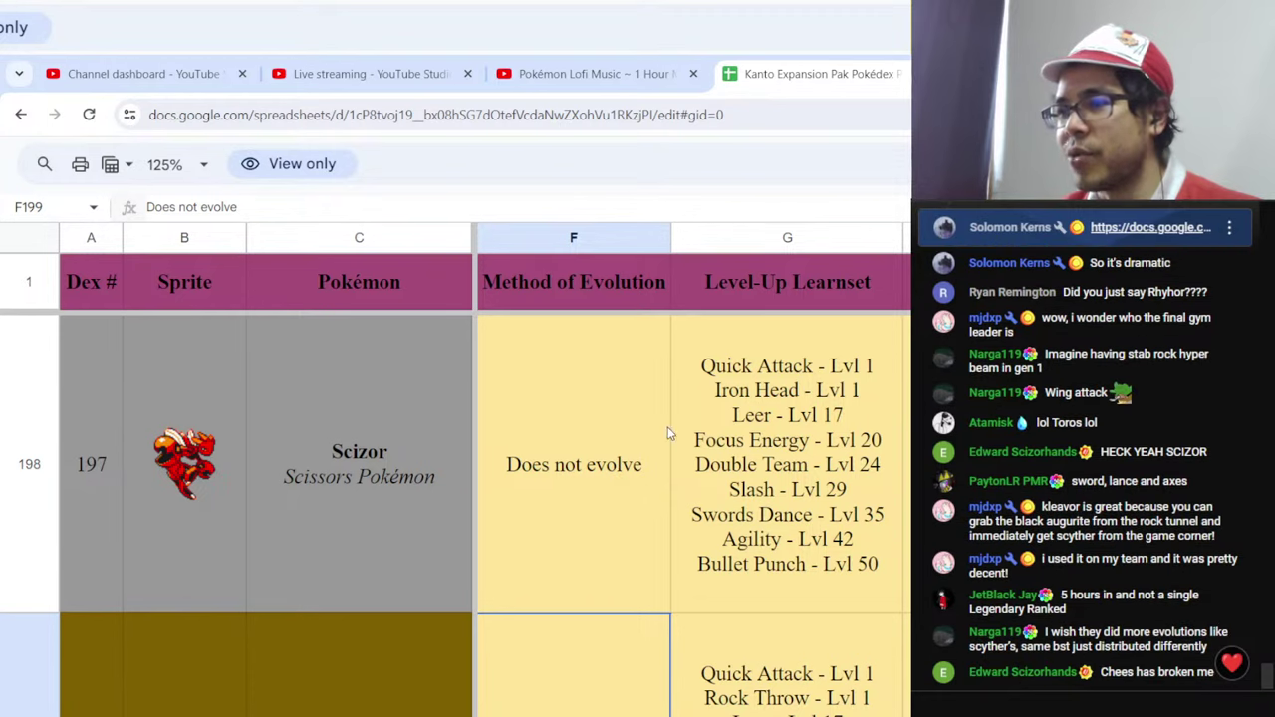
pyautogui.click(525, 372)
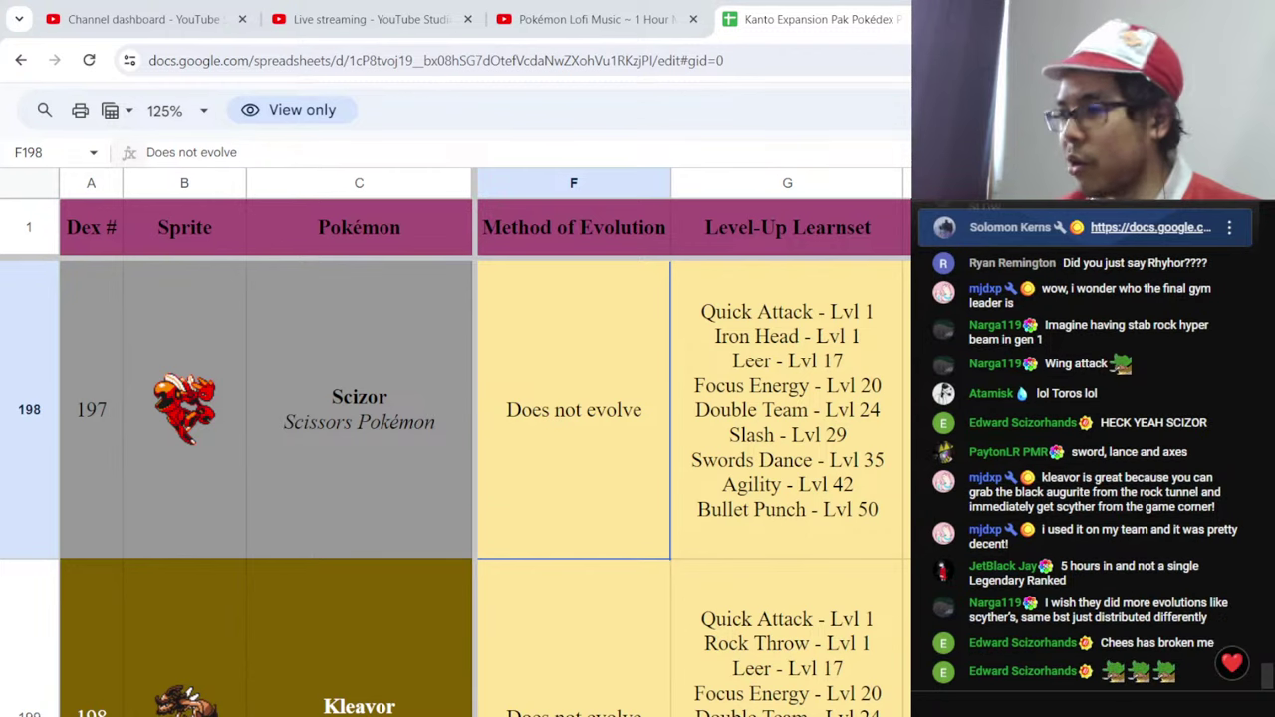
pyautogui.click(202, 429)
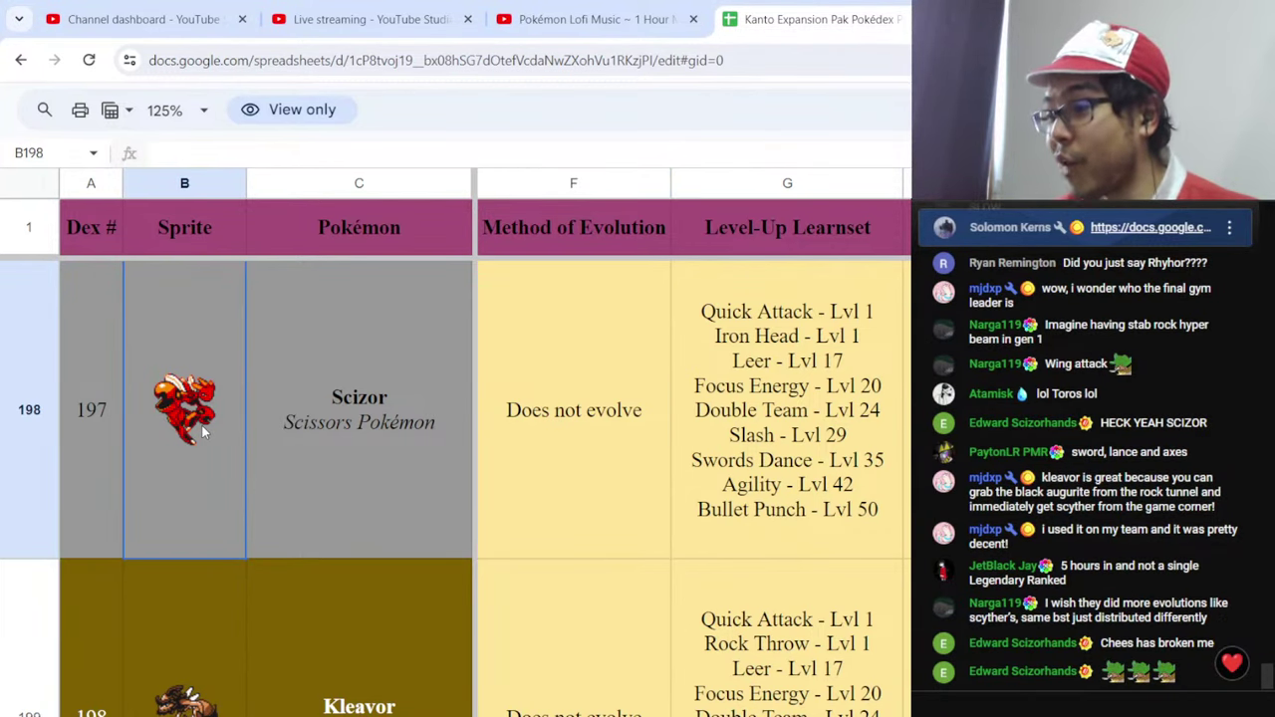
pyautogui.scroll(-2, 202, 429)
pyautogui.click(198, 480)
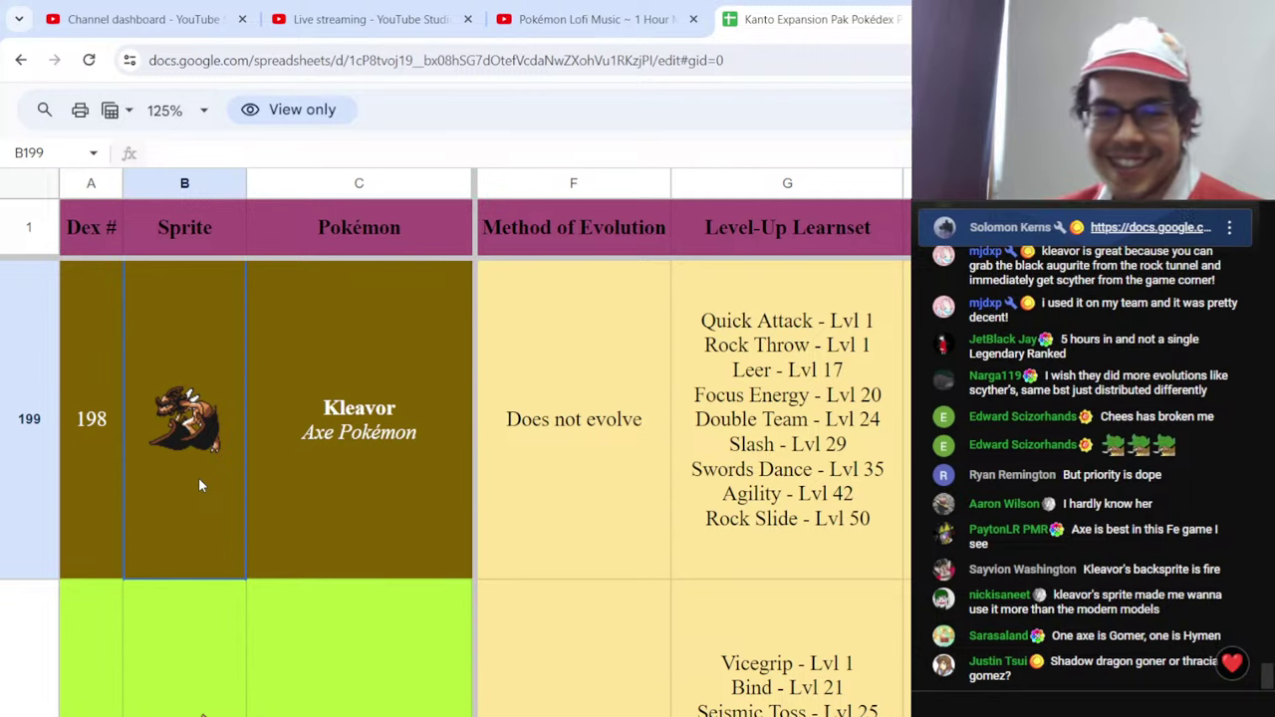
pyautogui.click(289, 496)
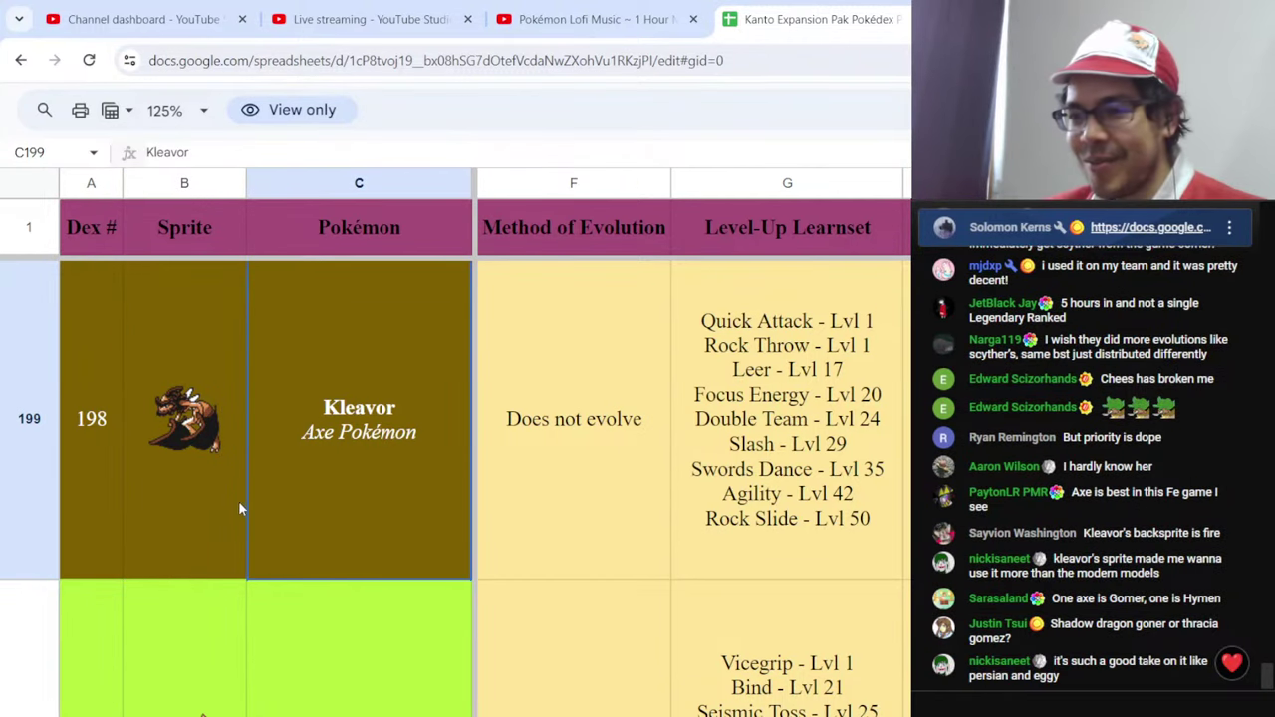
pyautogui.click(194, 515)
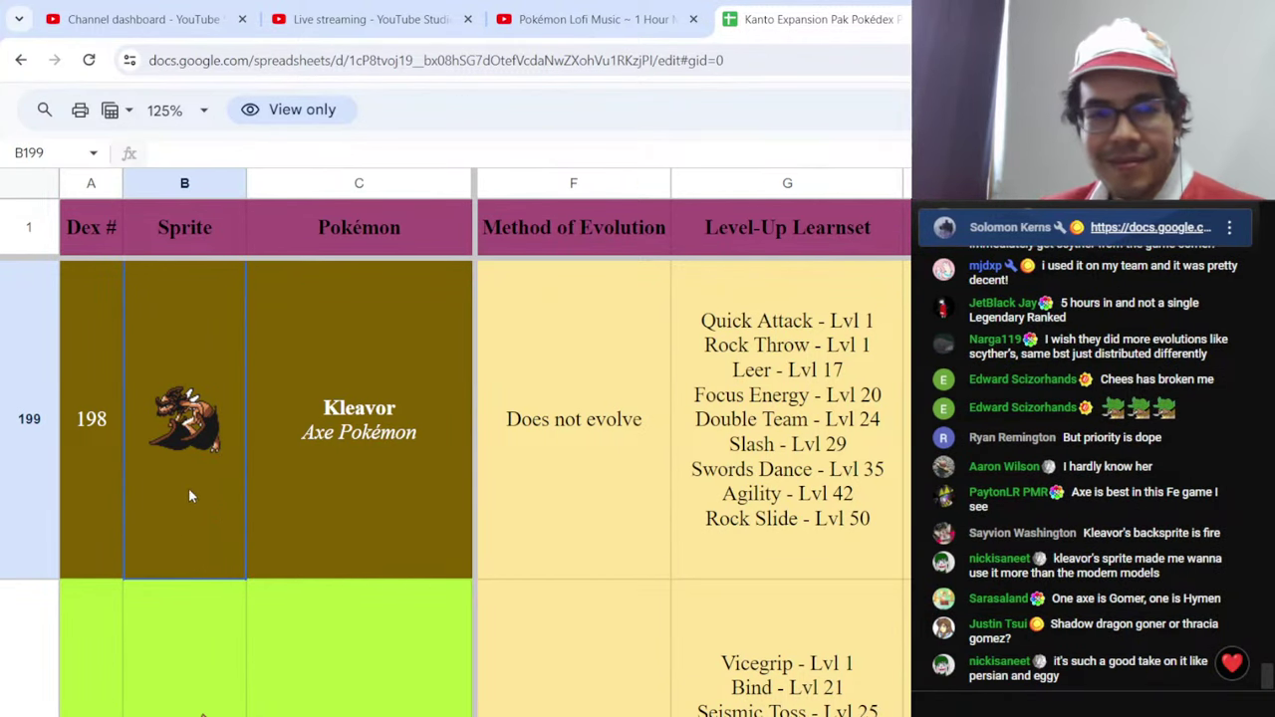
# - Return to the full-screen tier list and place Pinsir from the unranked pool fifth in the C tier
pyautogui.hotkey('ctrl', 'Tab')
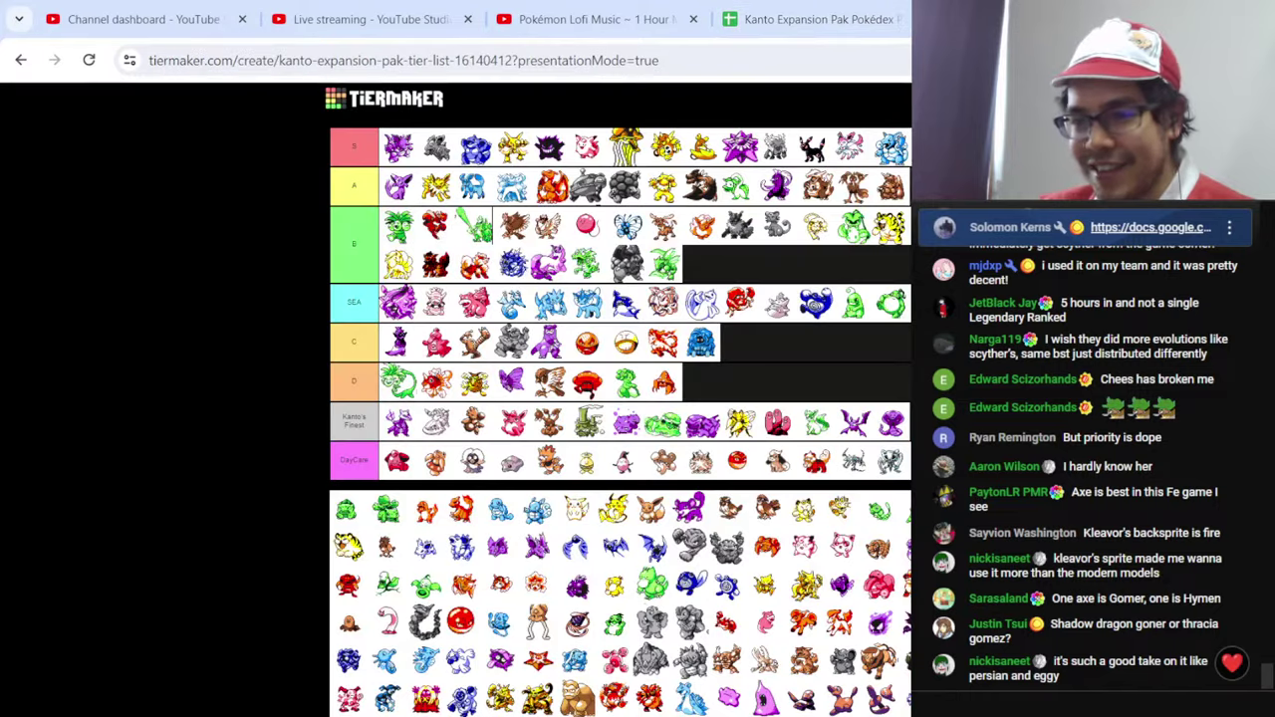
pyautogui.press('F11')
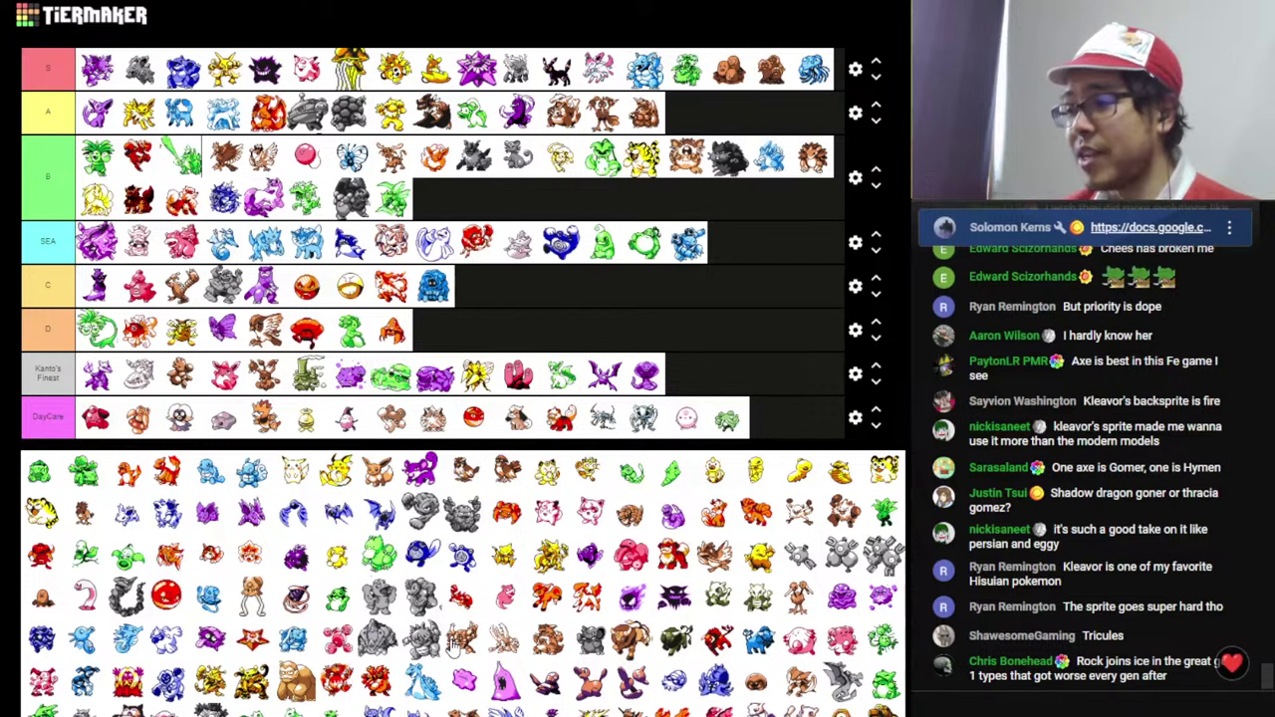
pyautogui.moveTo(454, 643); pyautogui.dragTo(478, 215)
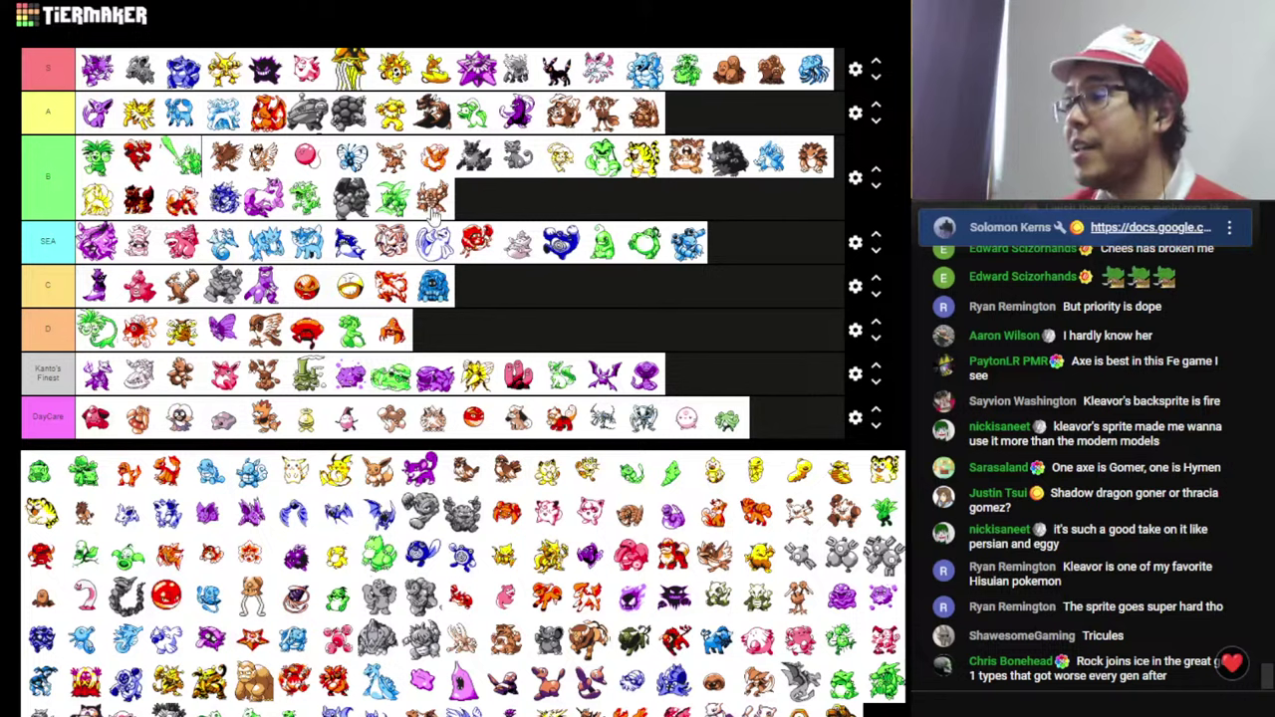
pyautogui.moveTo(433, 216); pyautogui.dragTo(263, 295)
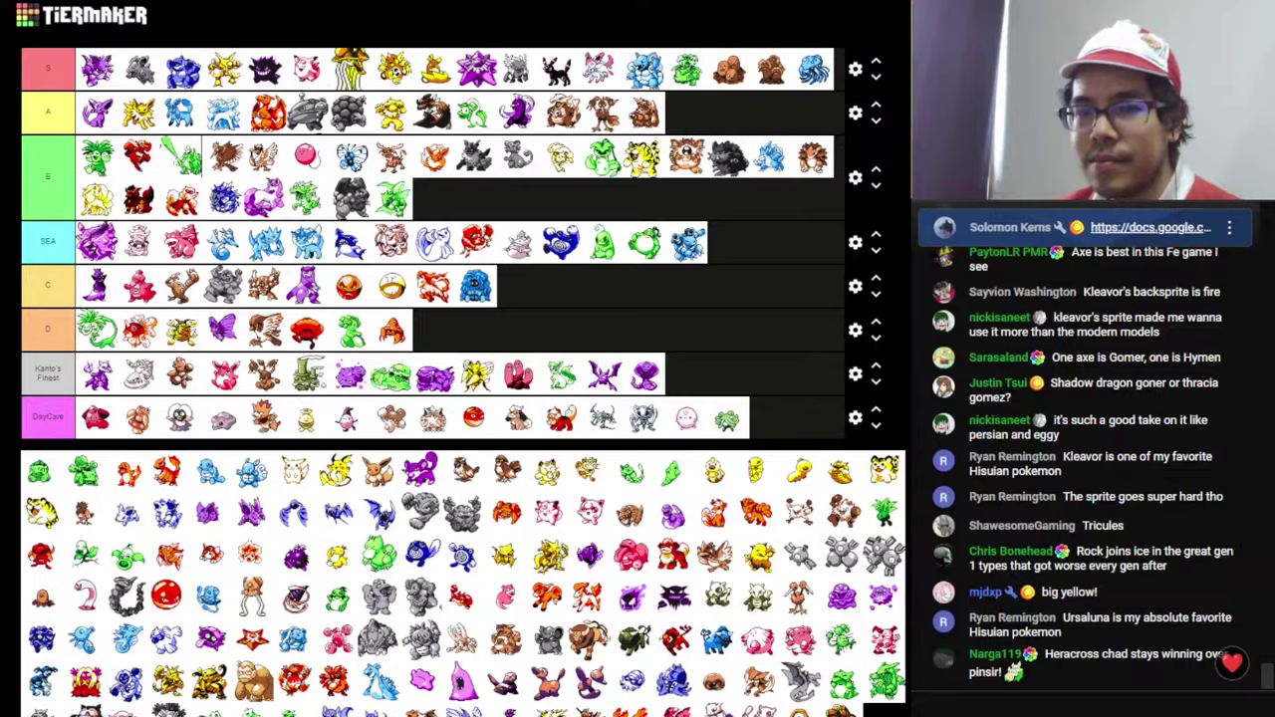
# - Switch to the spreadsheet and compare the level-up learnsets of Pinsir and Scyther
pyautogui.hotkey('alt', 'Tab')
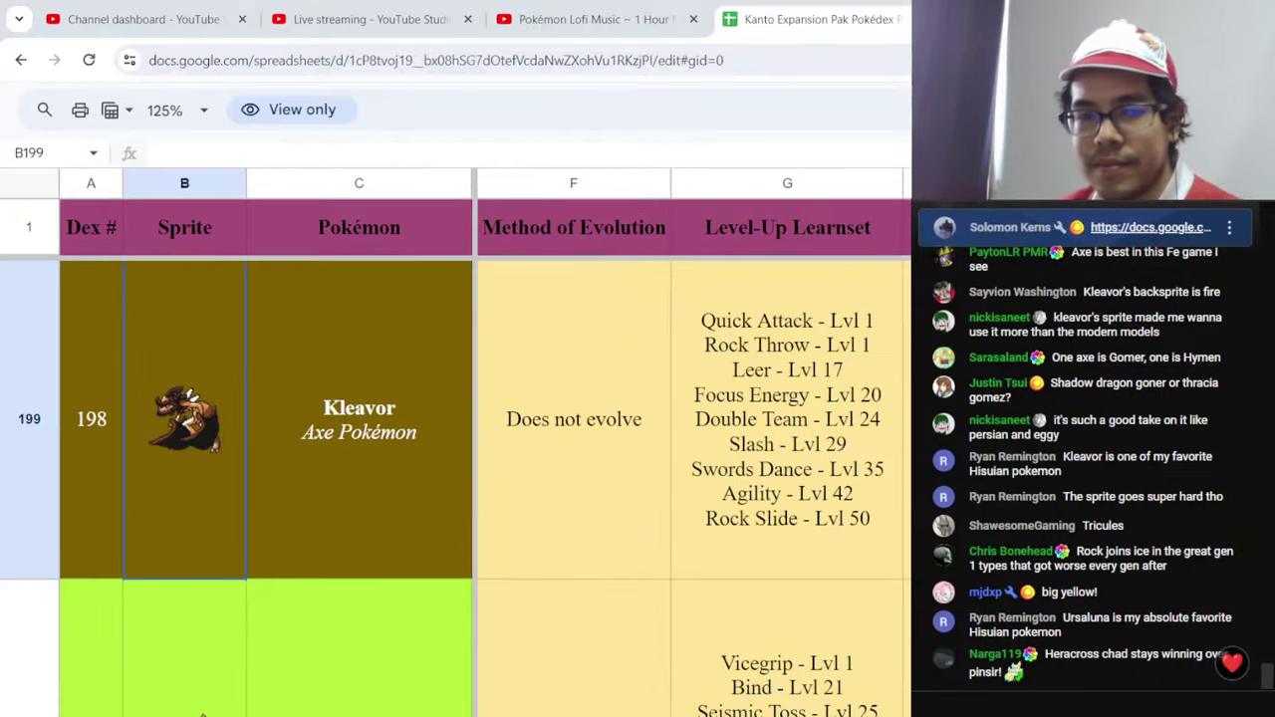
pyautogui.scroll(-1, 202, 598)
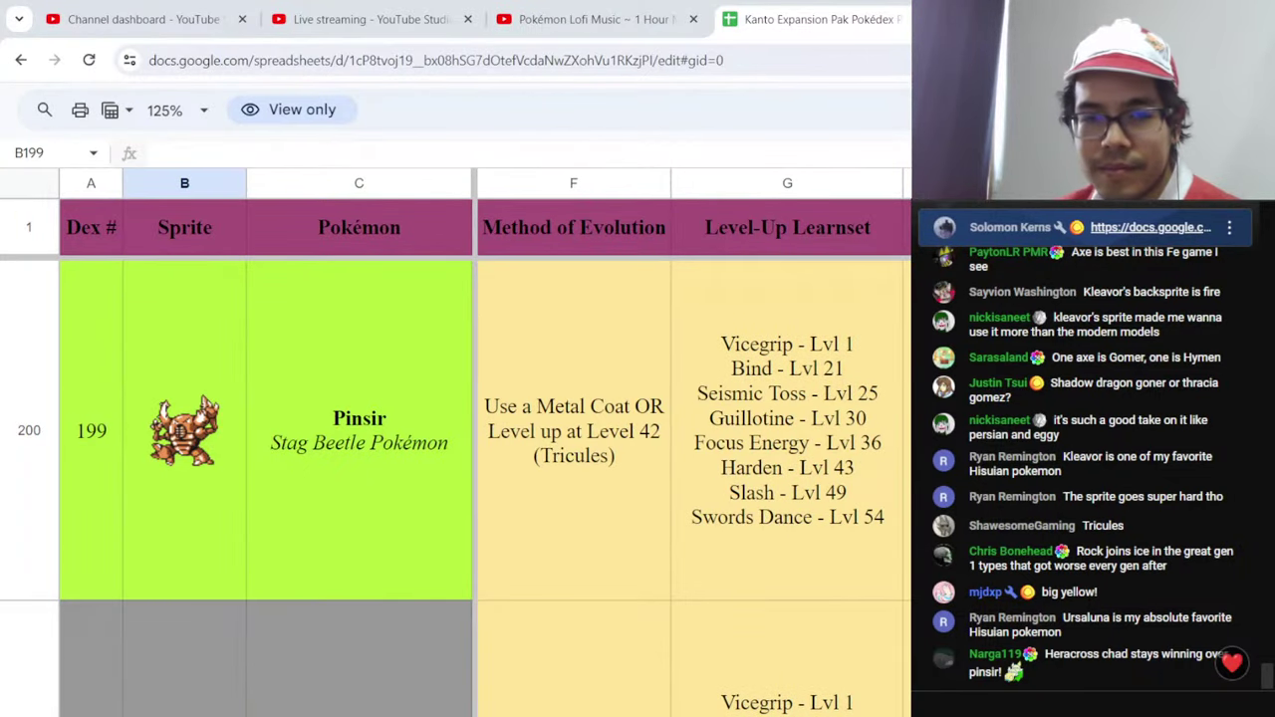
pyautogui.click(755, 536)
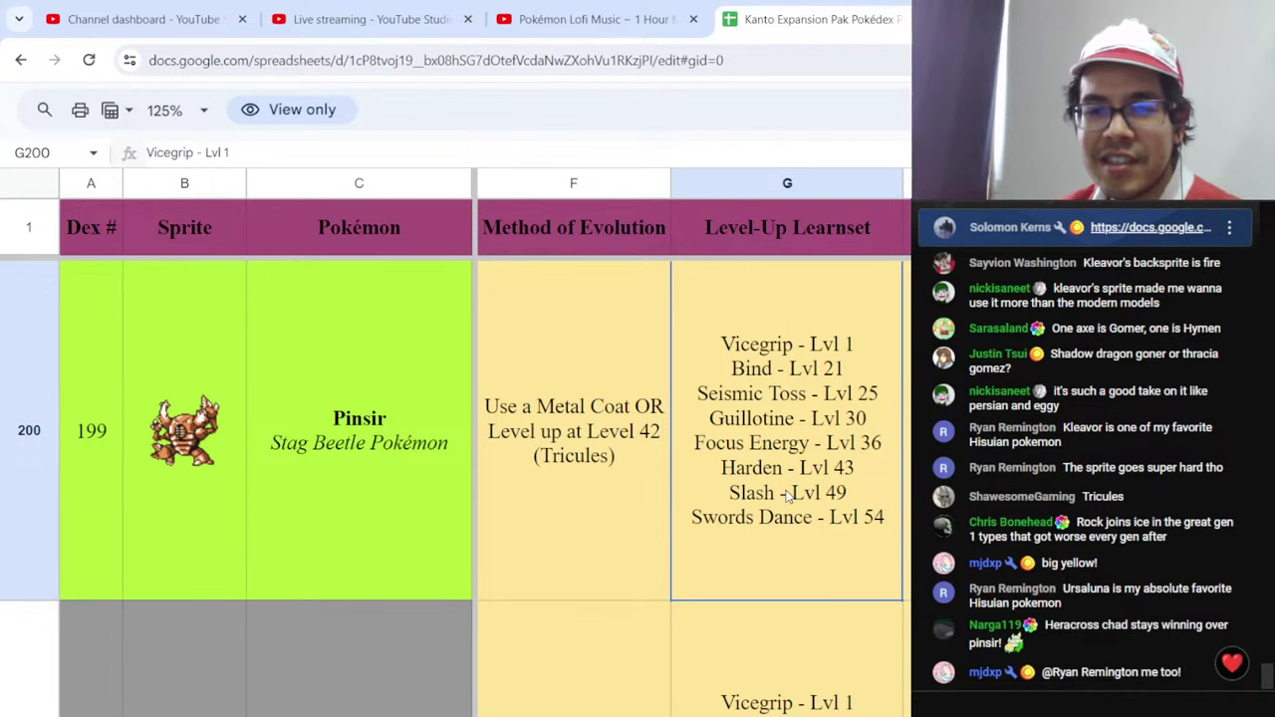
pyautogui.scroll(3, 786, 495)
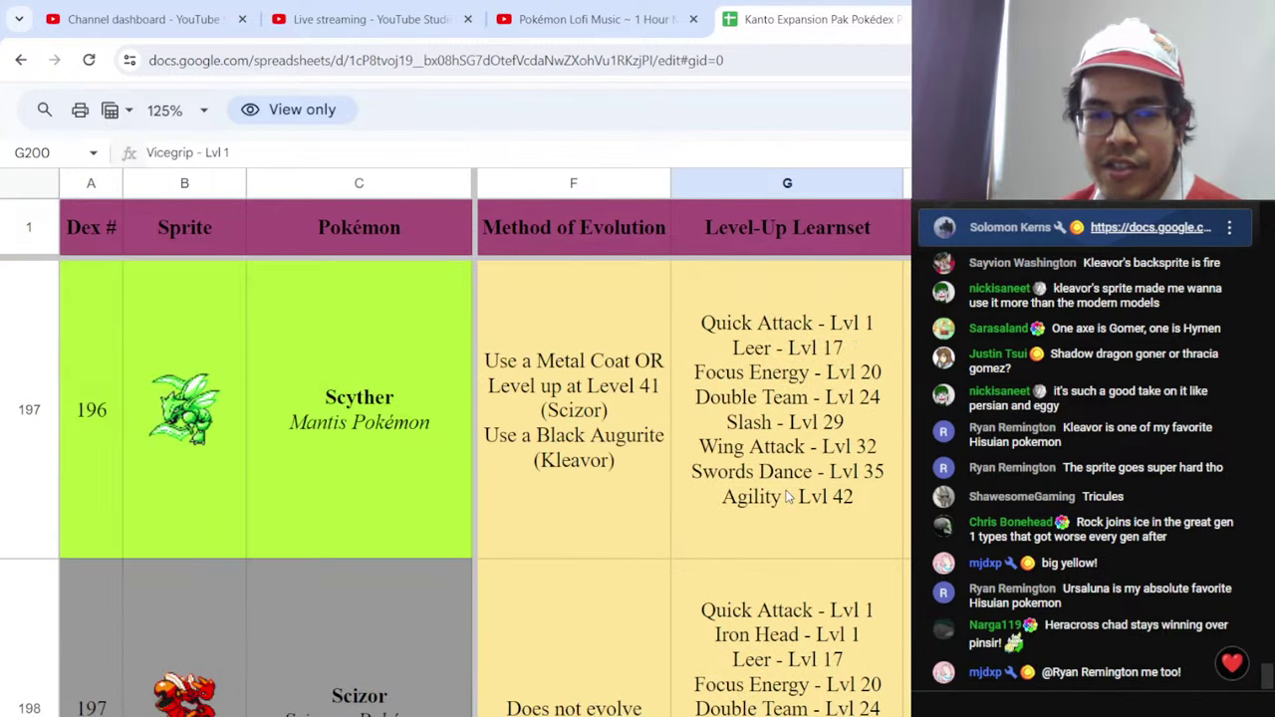
pyautogui.click(787, 496)
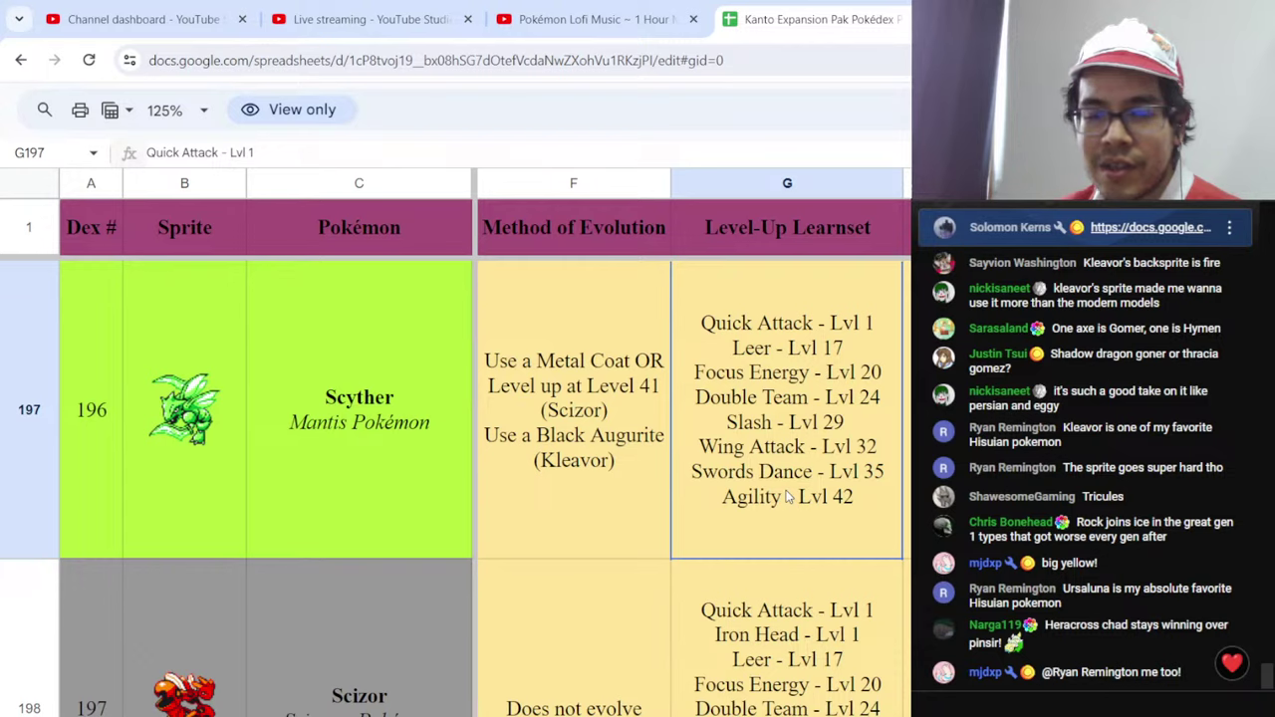
# - Review Pinsir's spreadsheet entry, then return to the full-screen tier list and place Tricules from the unranked pool last in the B tier
pyautogui.scroll(-2, 787, 495)
pyautogui.scroll(-1, 787, 495)
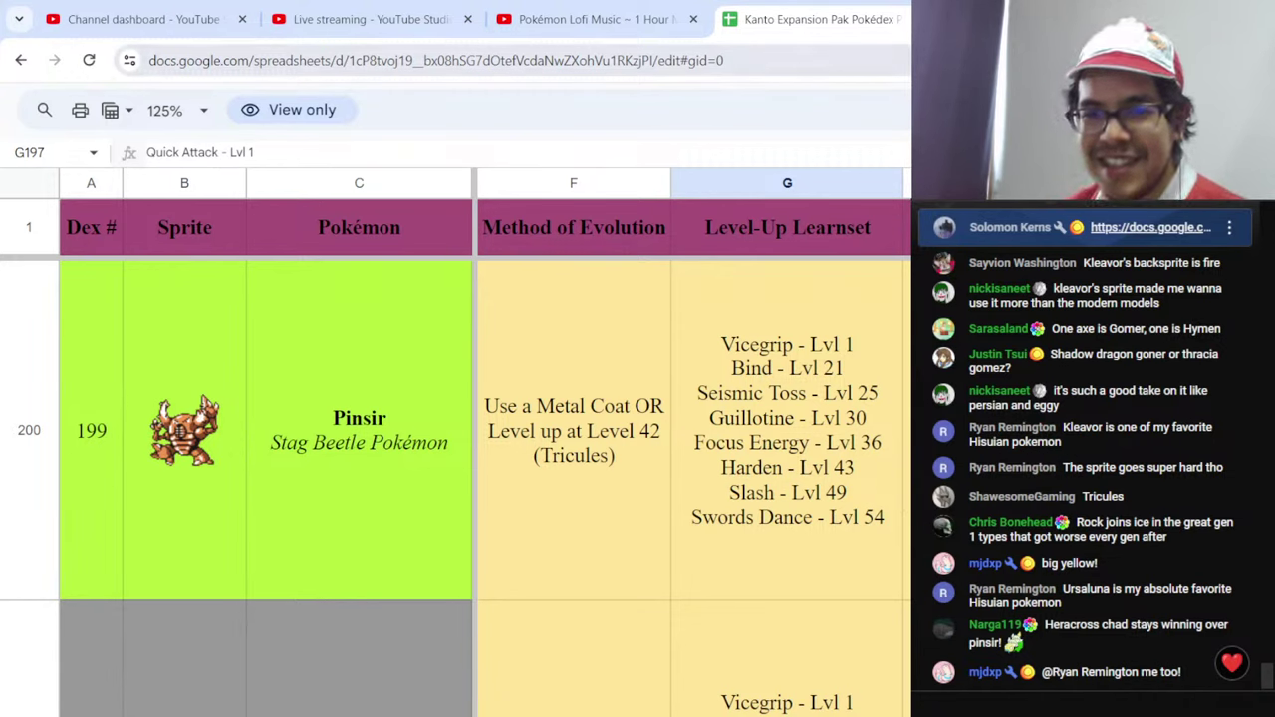
pyautogui.hotkey('ctrl', 'Tab')
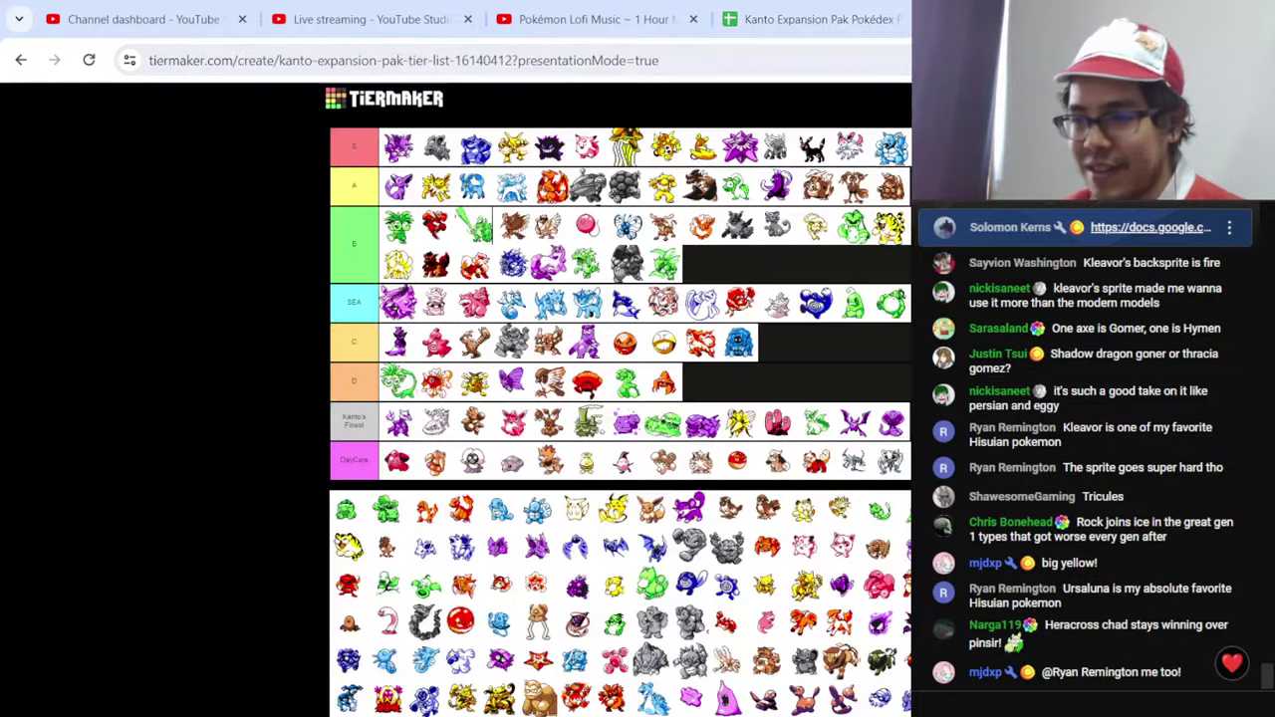
pyautogui.press('F11')
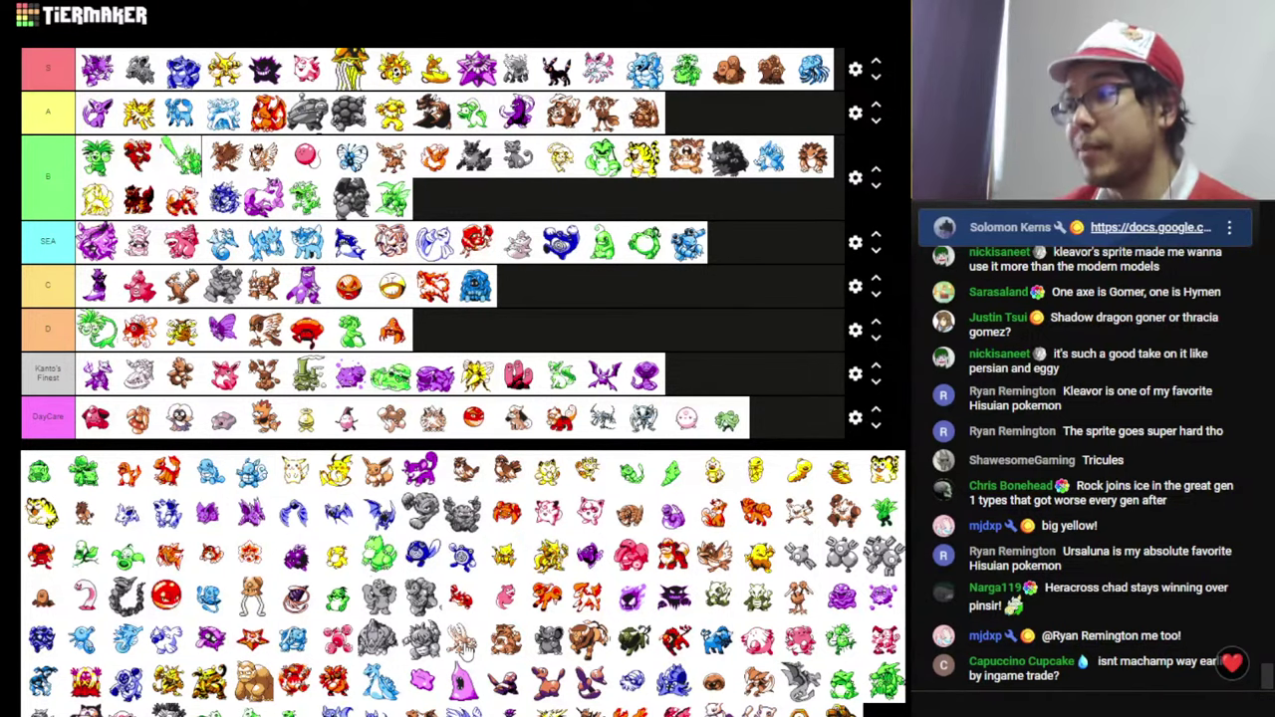
pyautogui.moveTo(461, 646); pyautogui.dragTo(438, 209)
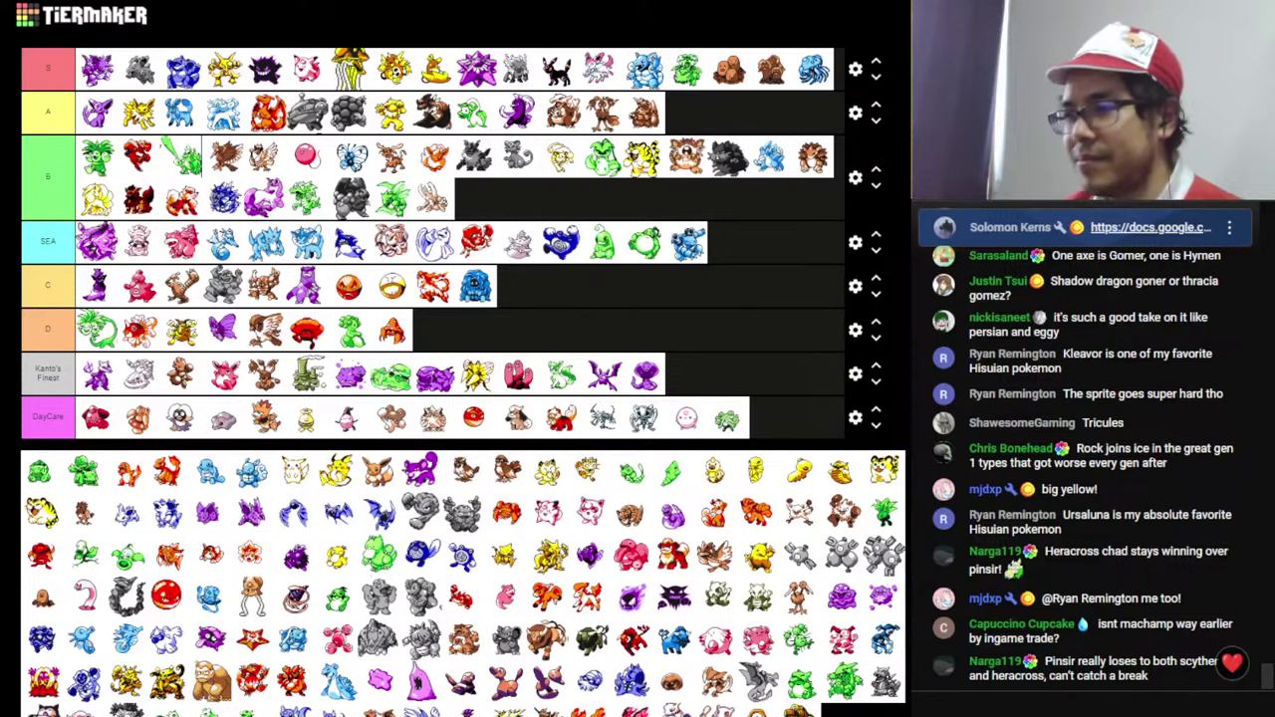
# - Switch to the spreadsheet and examine Tricules's tradebacks learnset and its attack and speed stats
pyautogui.hotkey('ctrl', 'Tab')
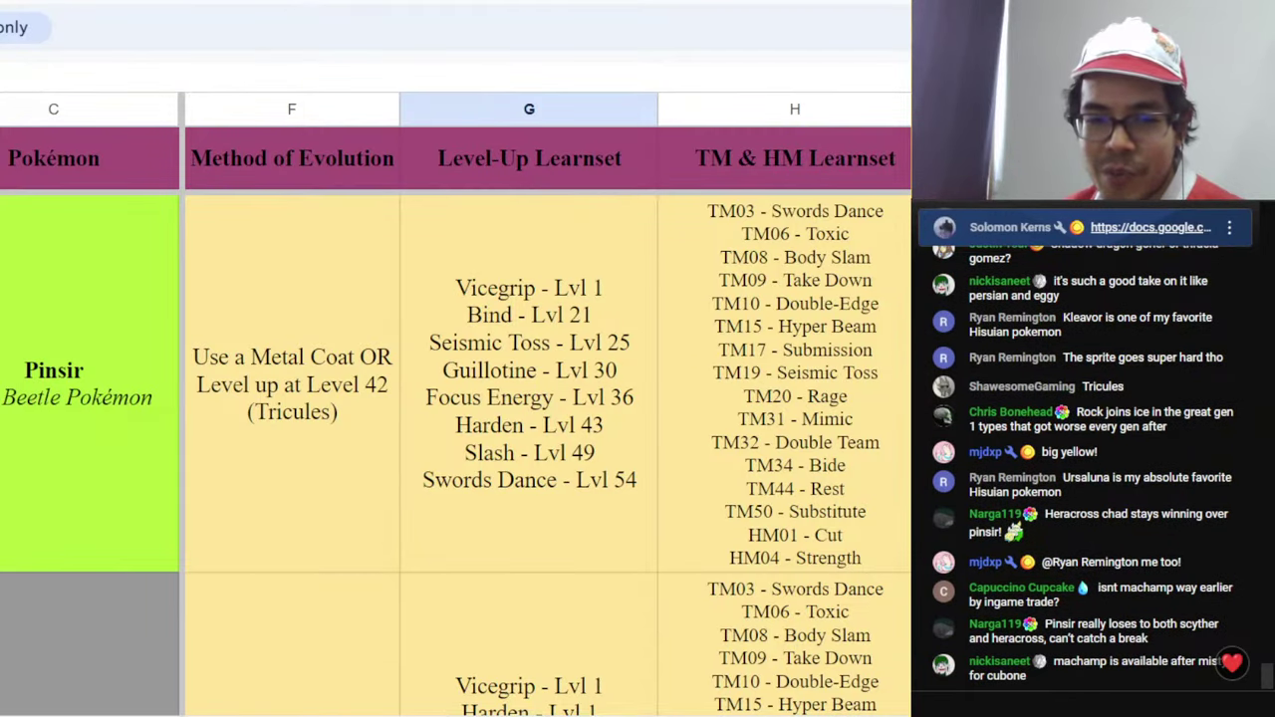
pyautogui.hscroll(5, 545, 399)
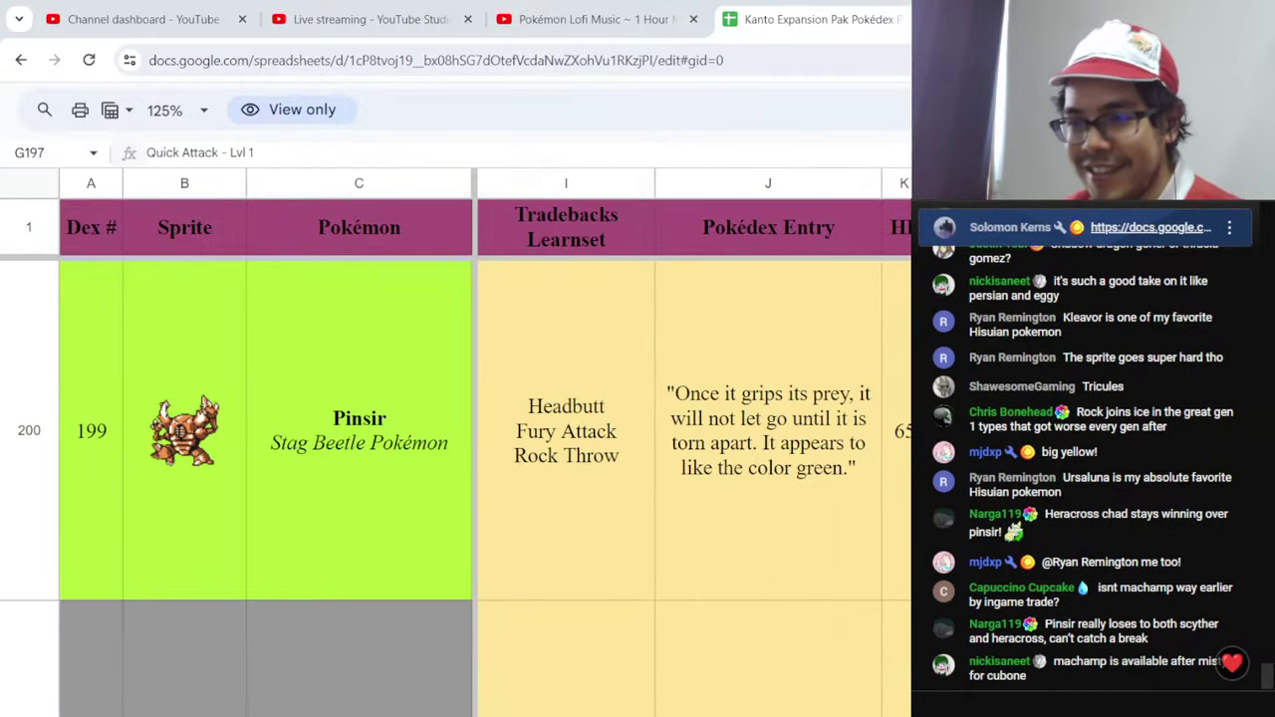
pyautogui.scroll(-1, 455, 449)
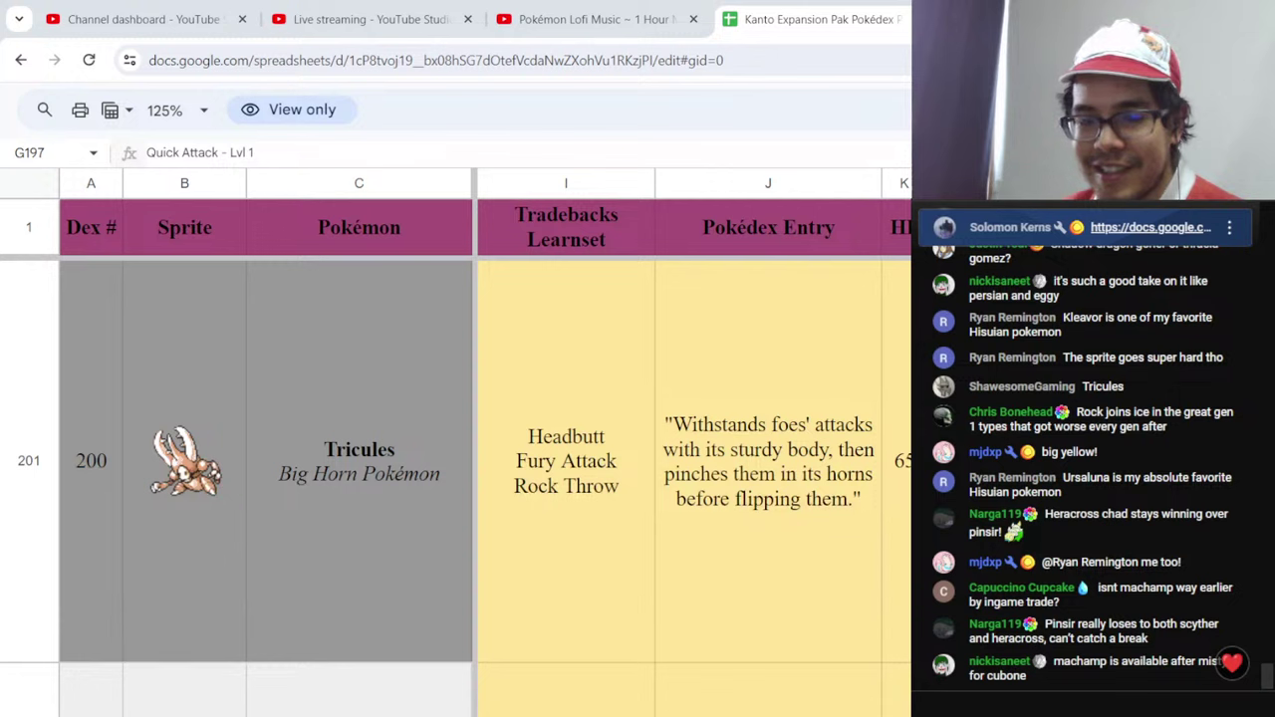
pyautogui.click(637, 468)
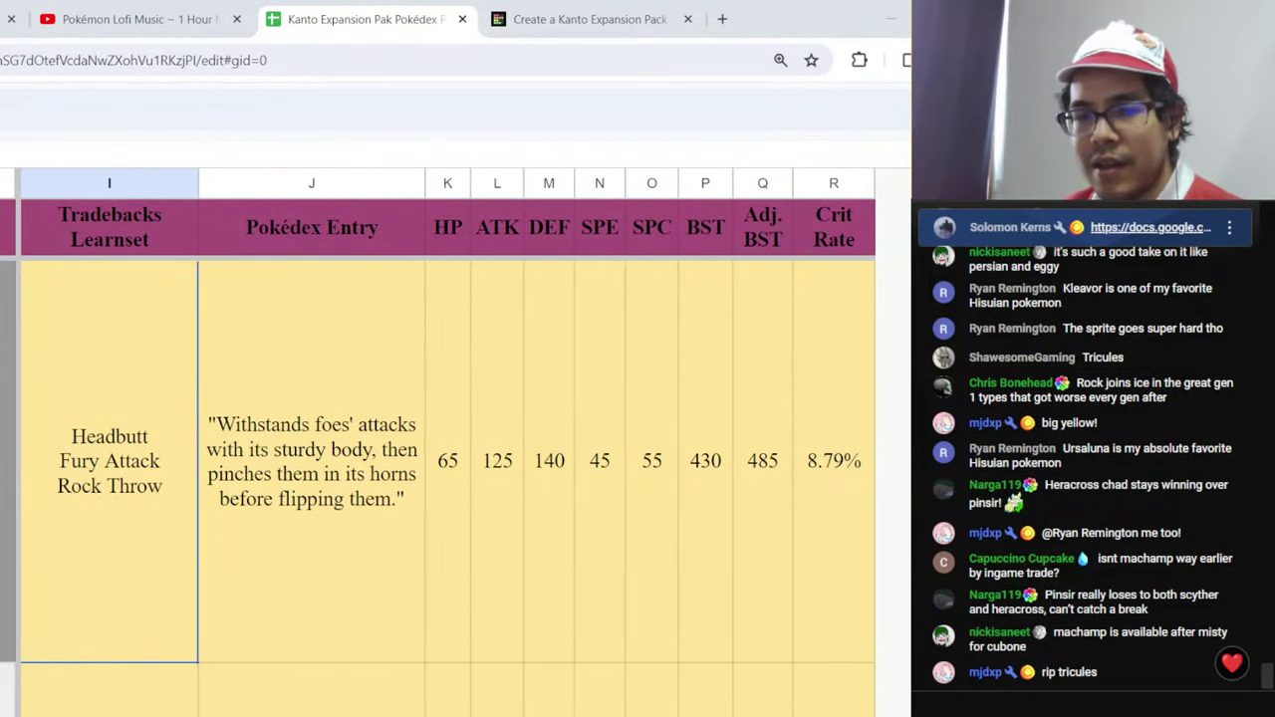
pyautogui.click(475, 536)
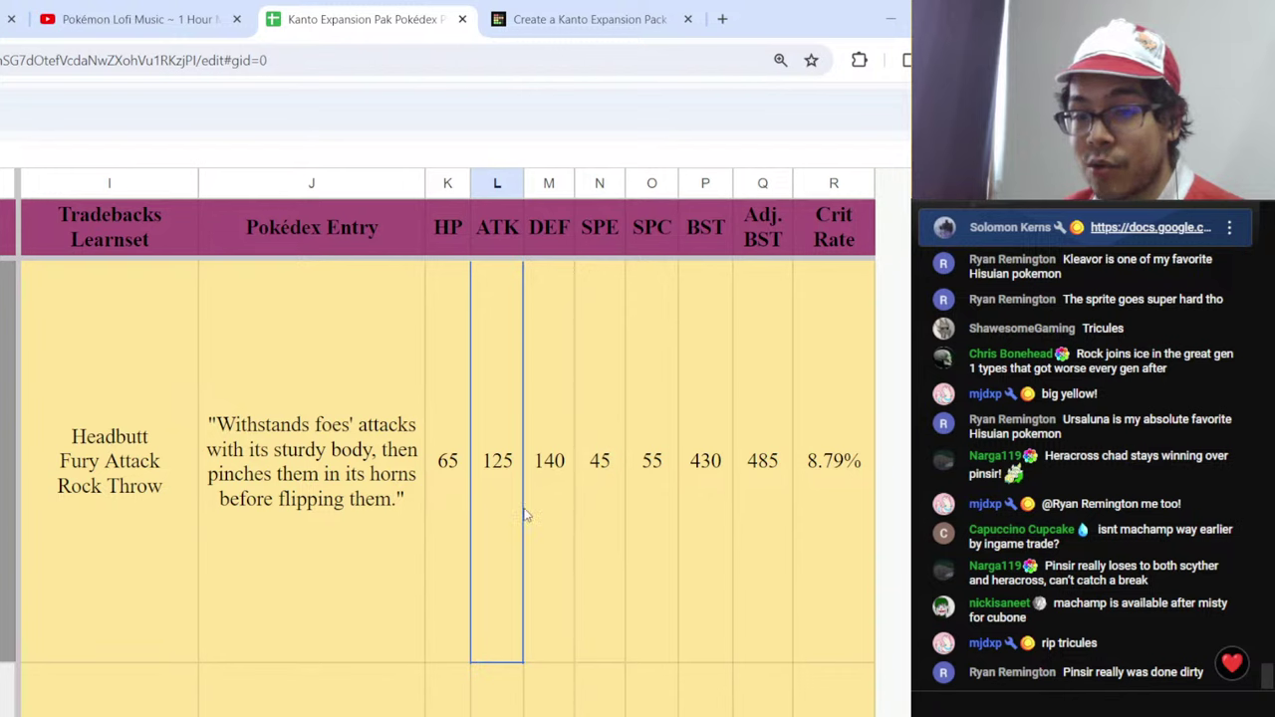
pyautogui.click(600, 521)
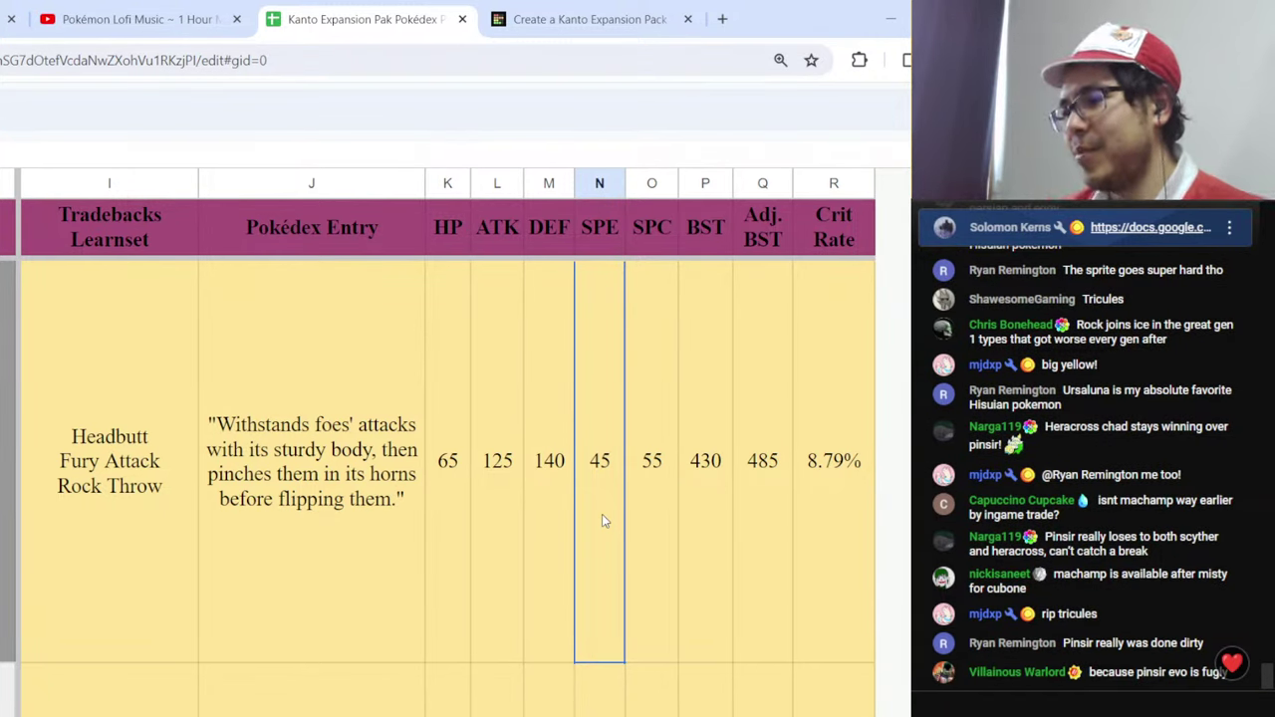
pyautogui.click(501, 476)
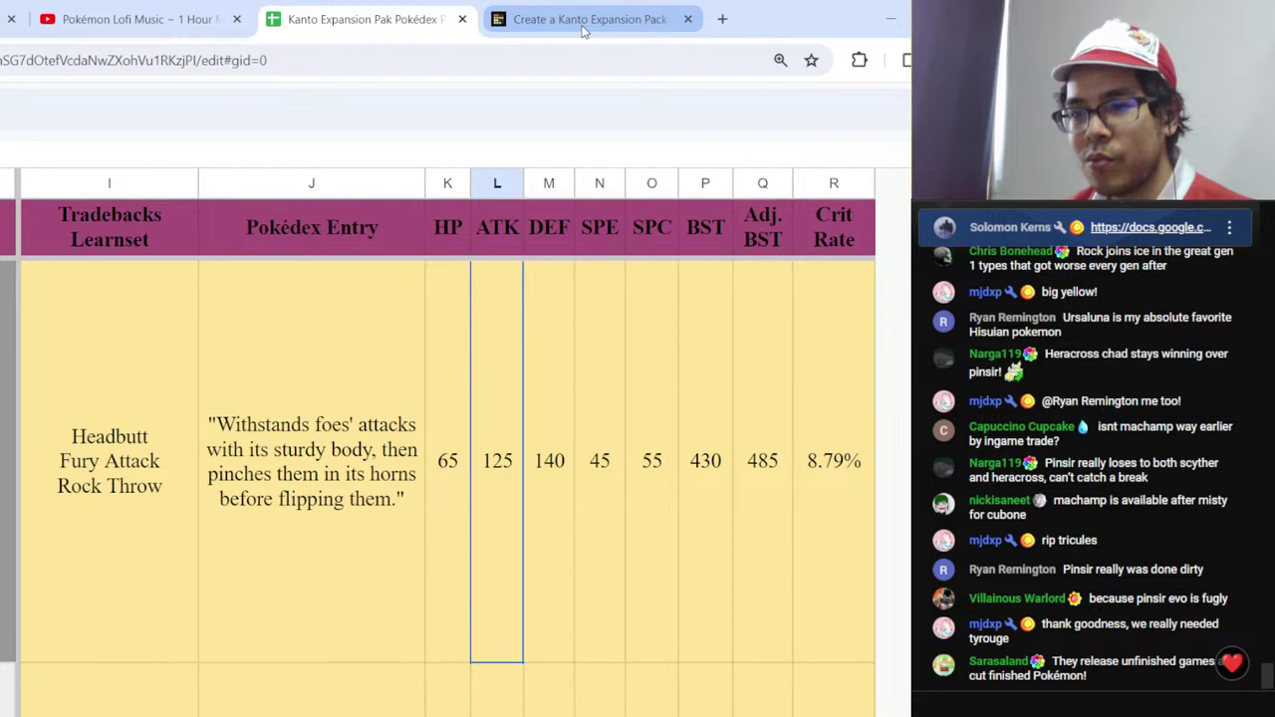
# - Return to the full-screen tier list and place Kangaskhan from the unranked pool third in the C tier
pyautogui.click(584, 31)
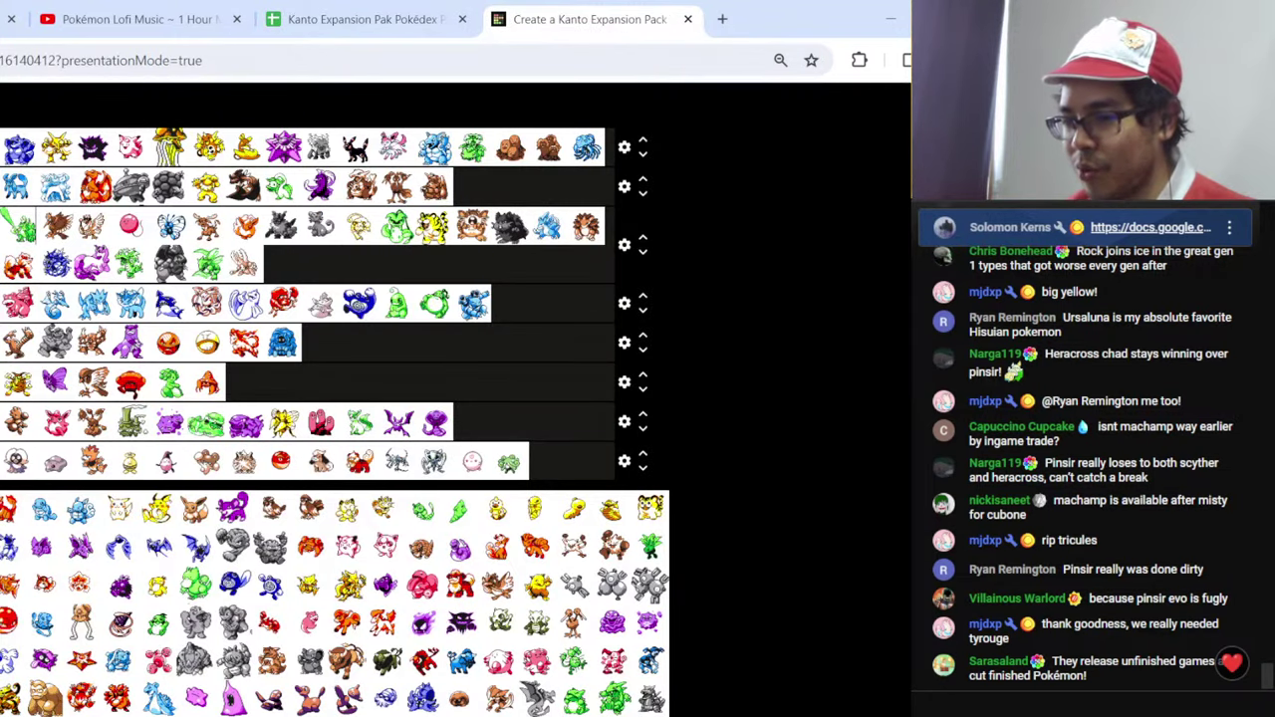
pyautogui.press('F11')
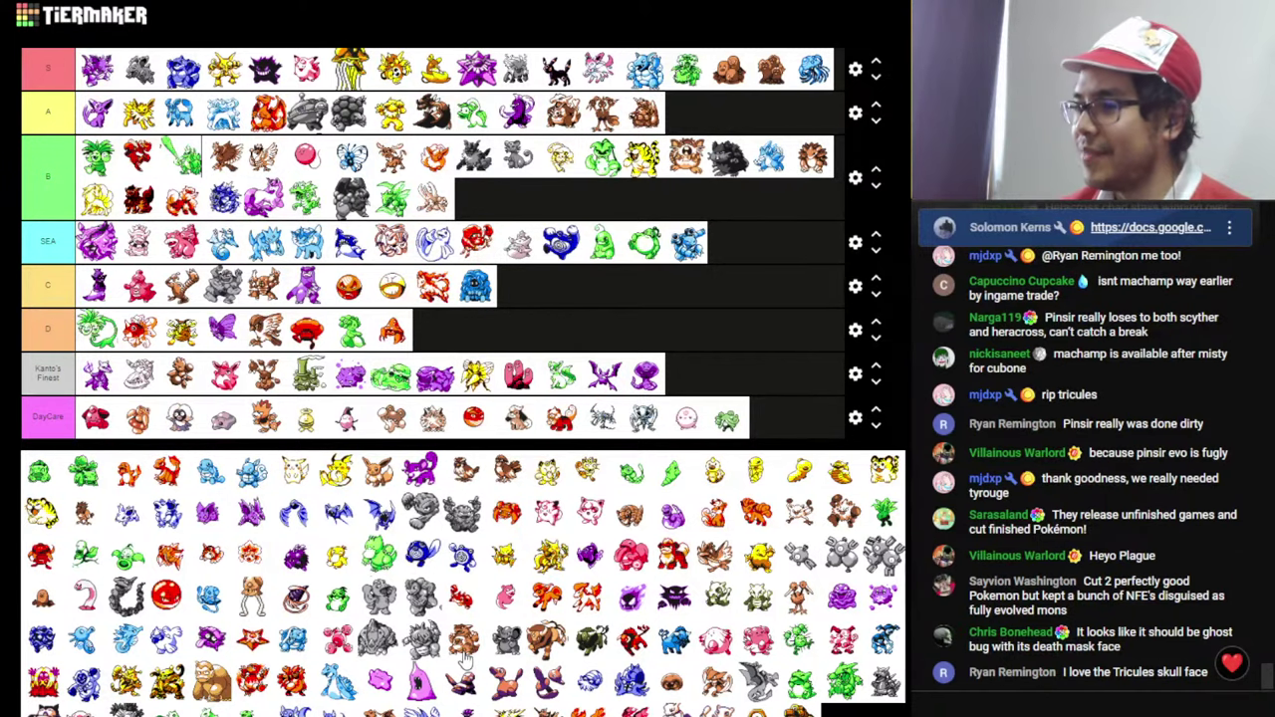
pyautogui.moveTo(464, 661); pyautogui.dragTo(184, 307)
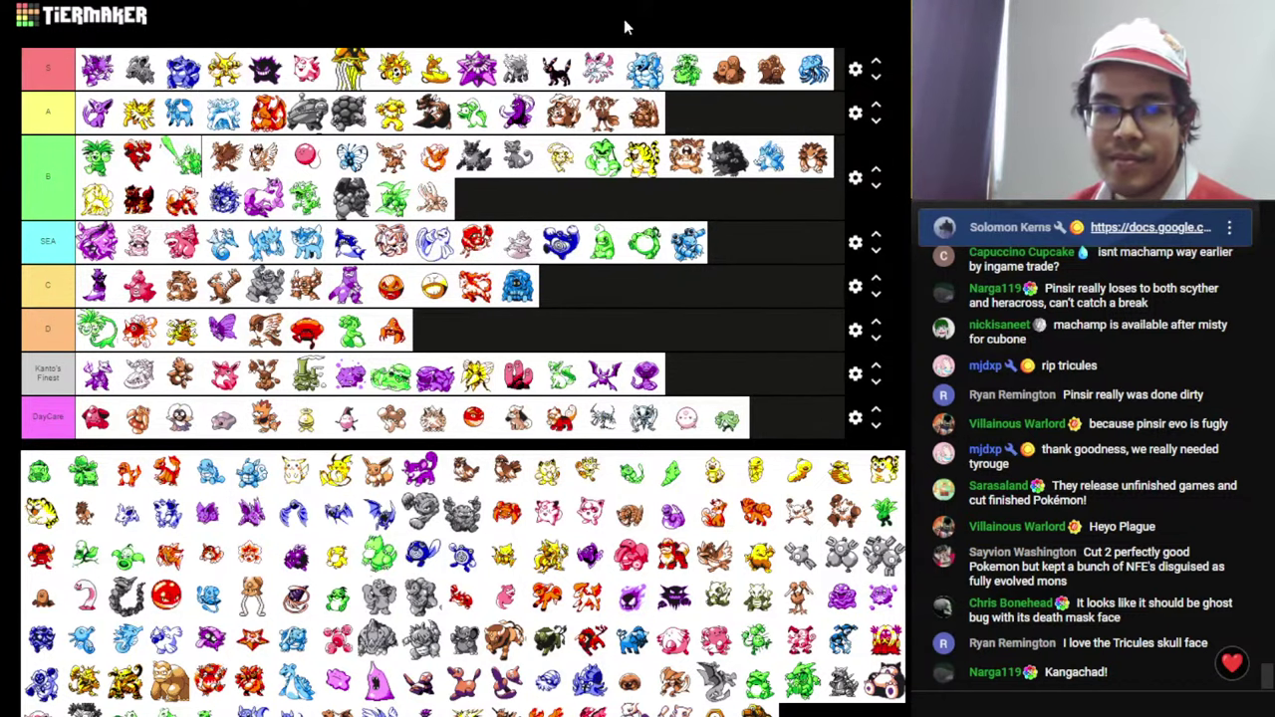
# - Examine Kangaskhan's defense, attack and special stats in the spreadsheet, ending back on the full-screen tier list
pyautogui.hotkey('alt', 'Tab')
pyautogui.scroll(-1, 685, 333)
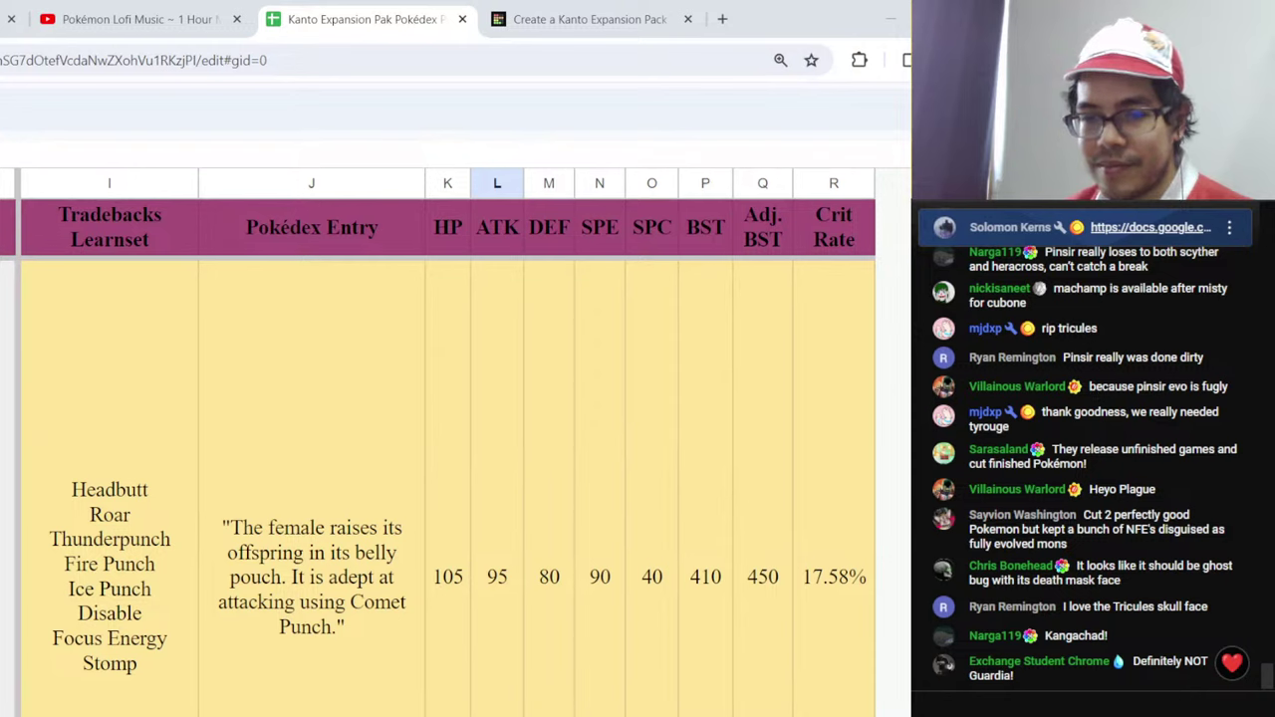
pyautogui.click(548, 588)
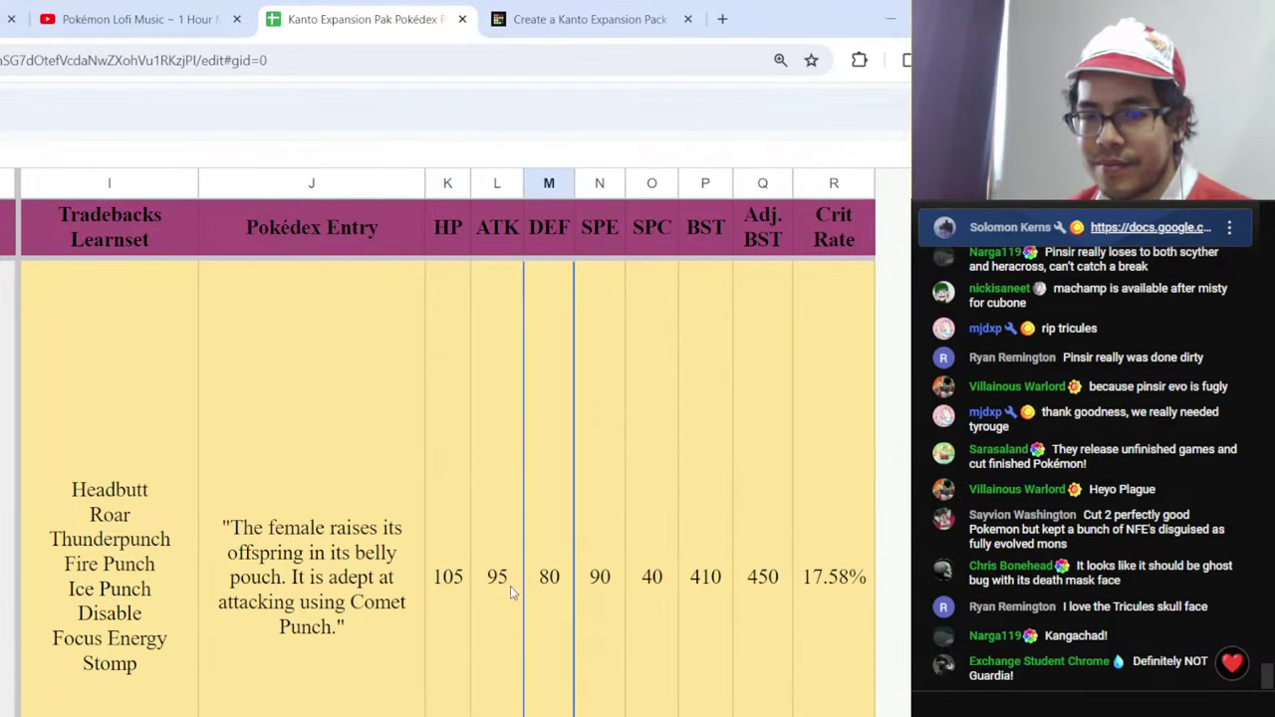
pyautogui.click(510, 586)
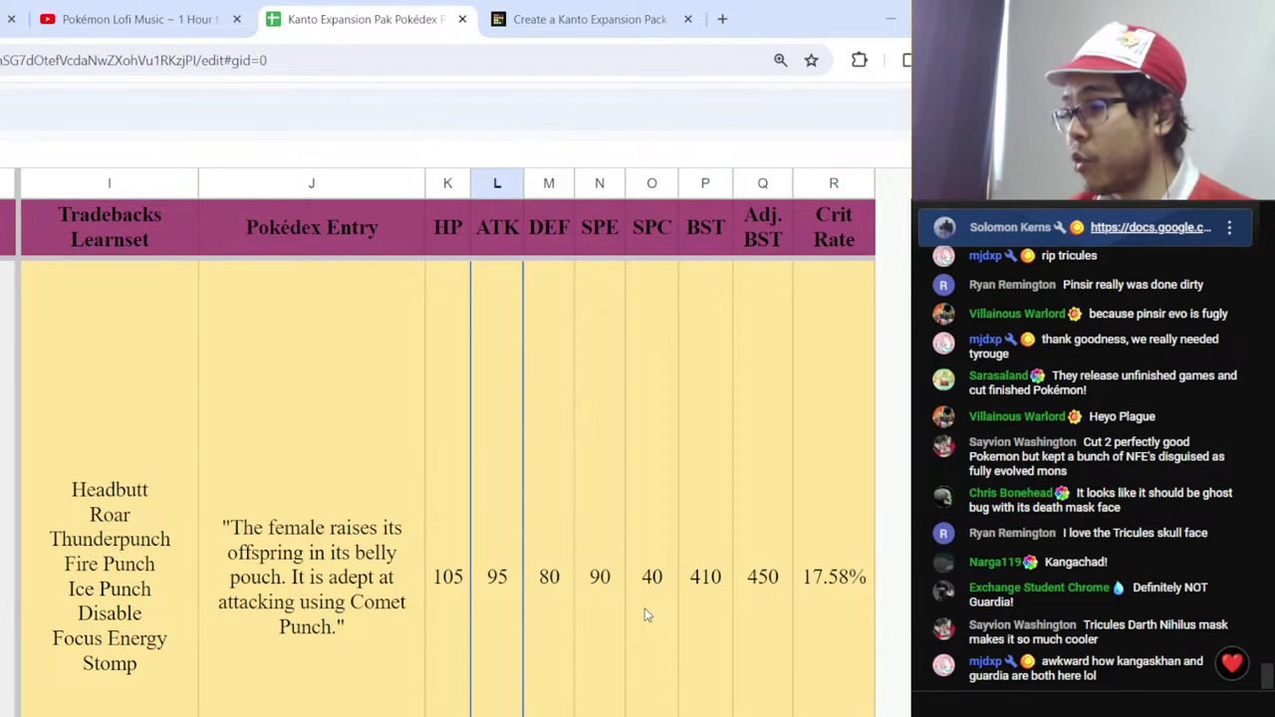
pyautogui.click(644, 608)
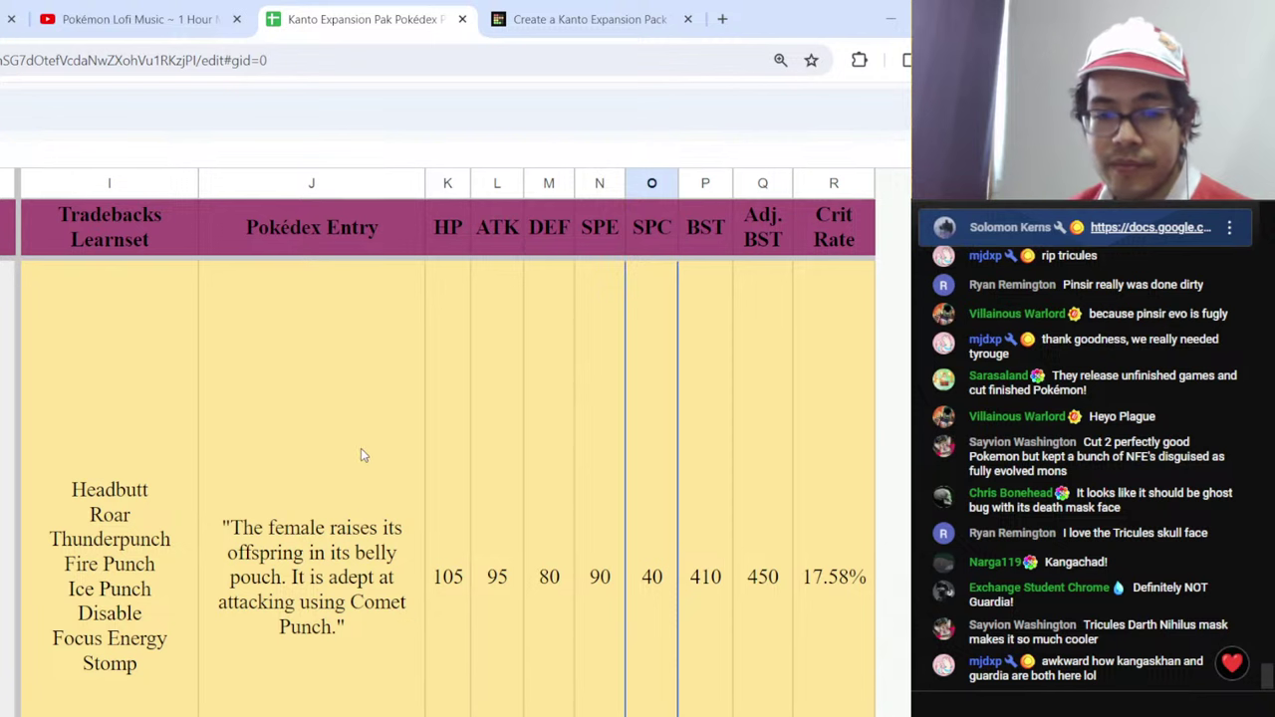
pyautogui.click(566, 20)
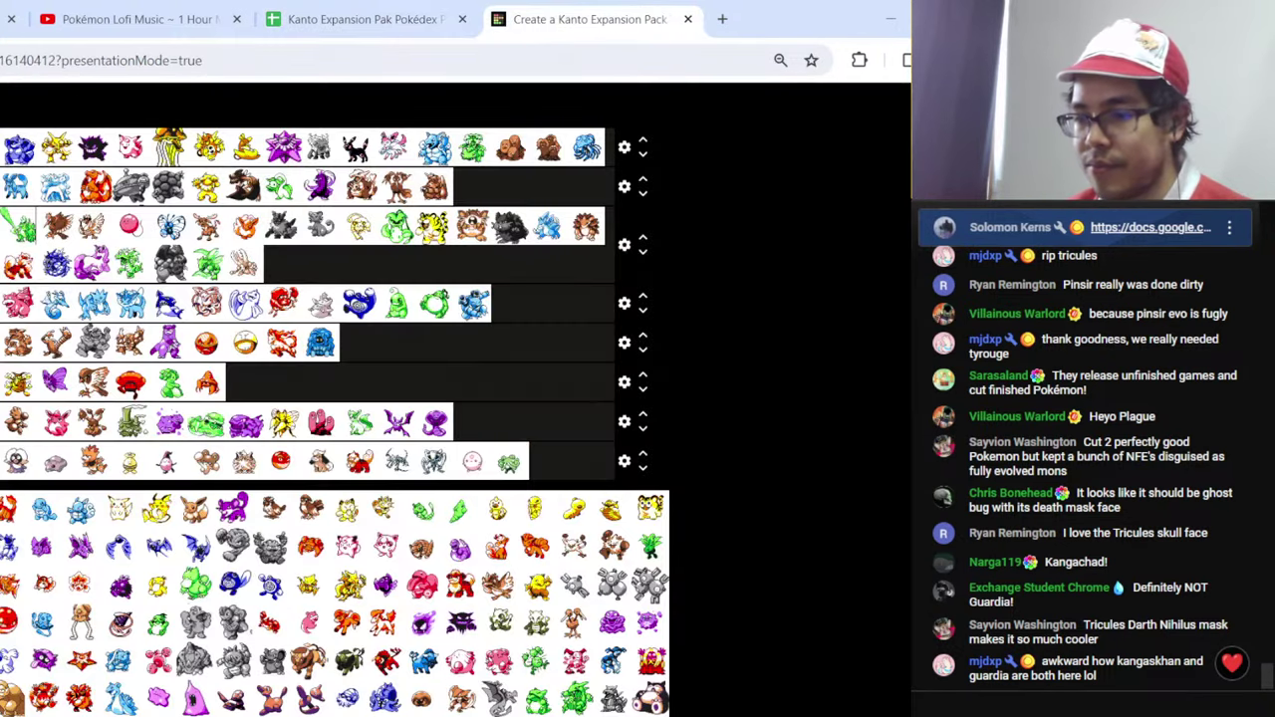
pyautogui.press('F11')
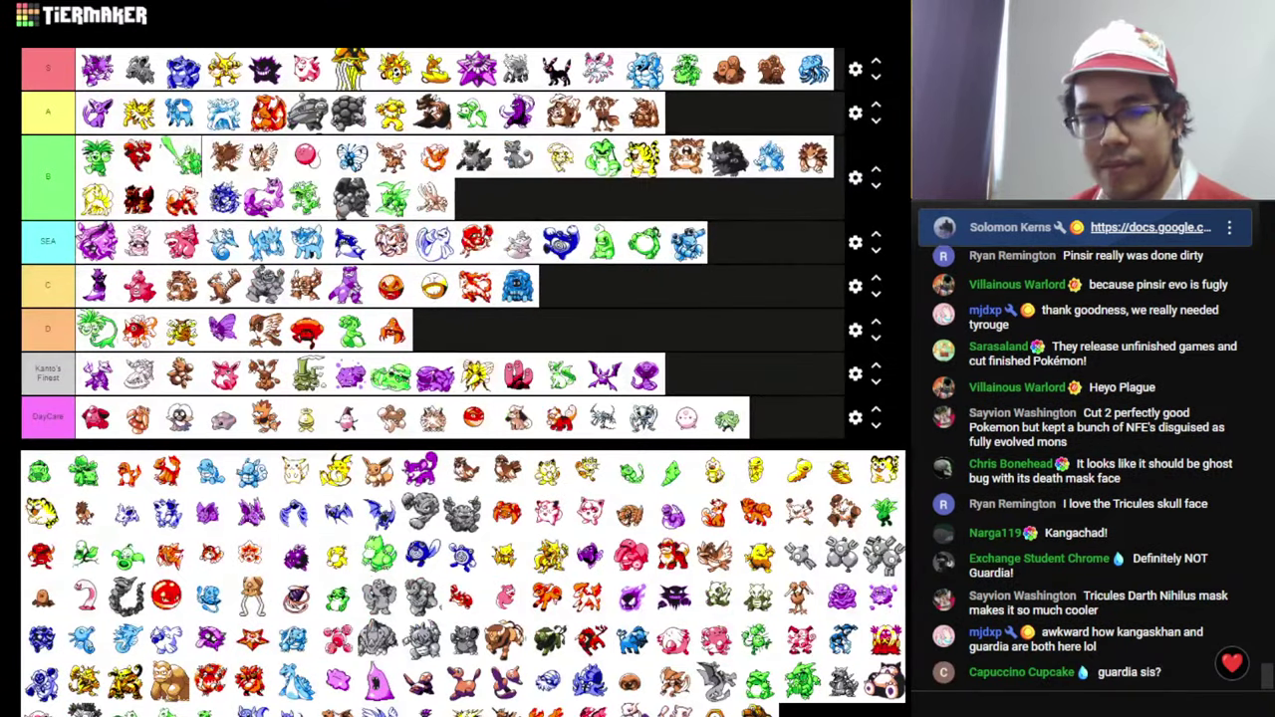
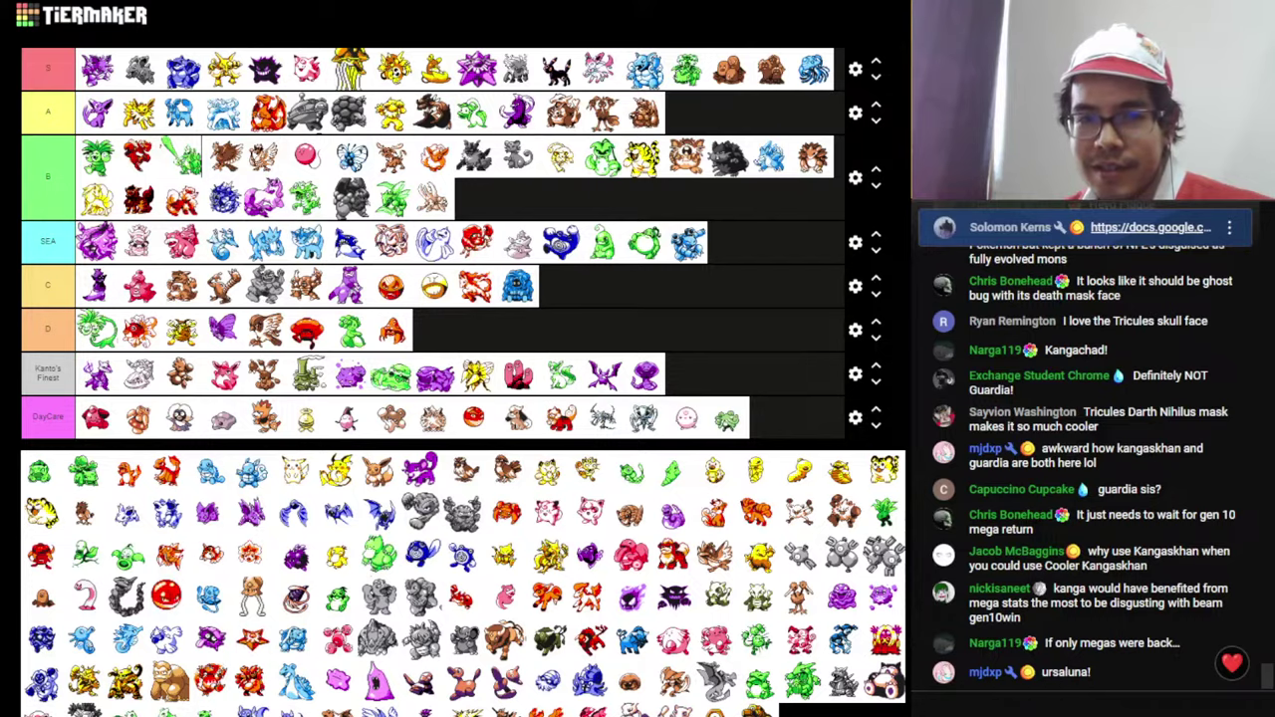
# - Switch to the spreadsheet and examine the HP, attack and speed stats of the elephant Pokémon listed after Kangaskhan
pyautogui.hotkey('alt', 'Tab')
pyautogui.scroll(-1, 807, 503)
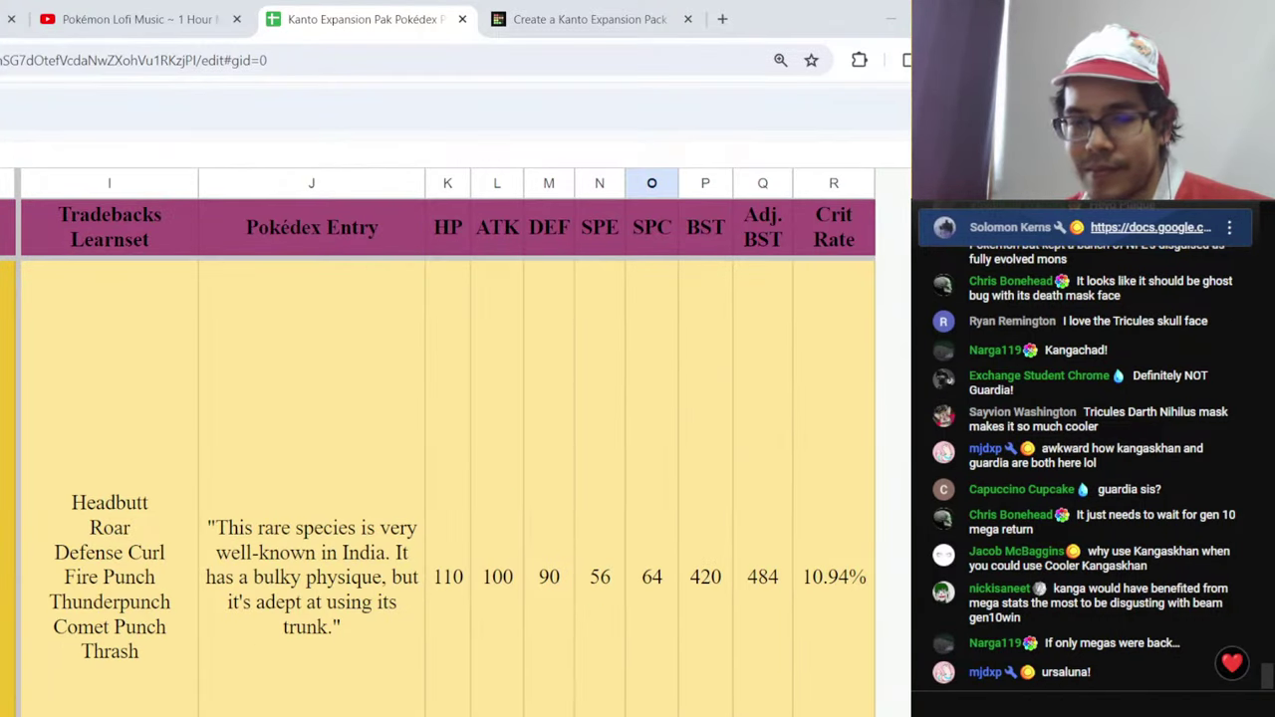
pyautogui.click(434, 609)
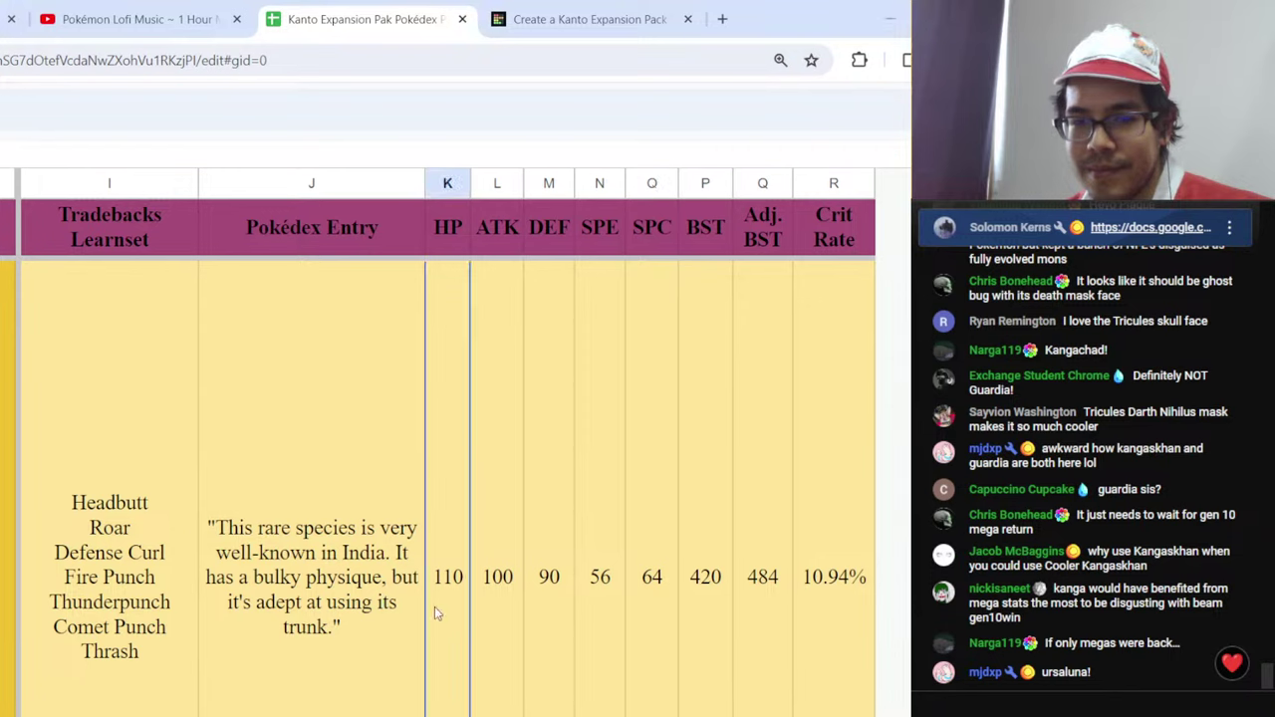
pyautogui.click(492, 613)
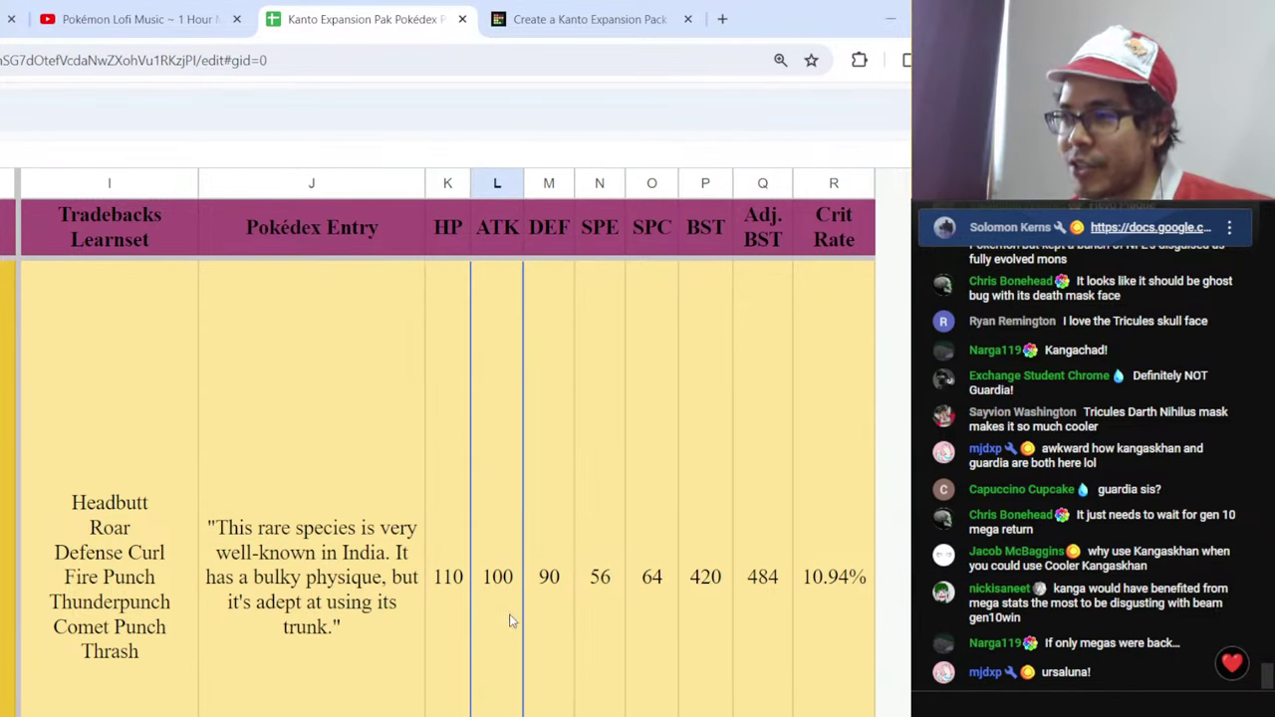
pyautogui.click(594, 604)
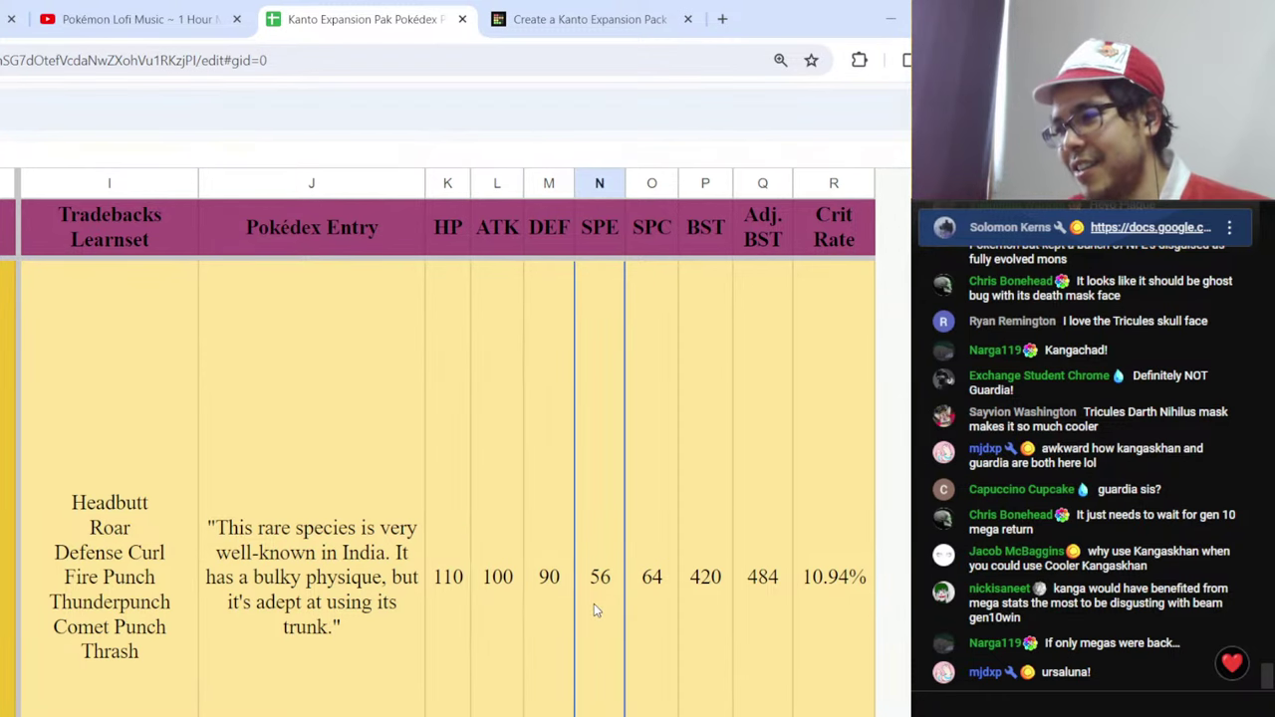
pyautogui.click(506, 616)
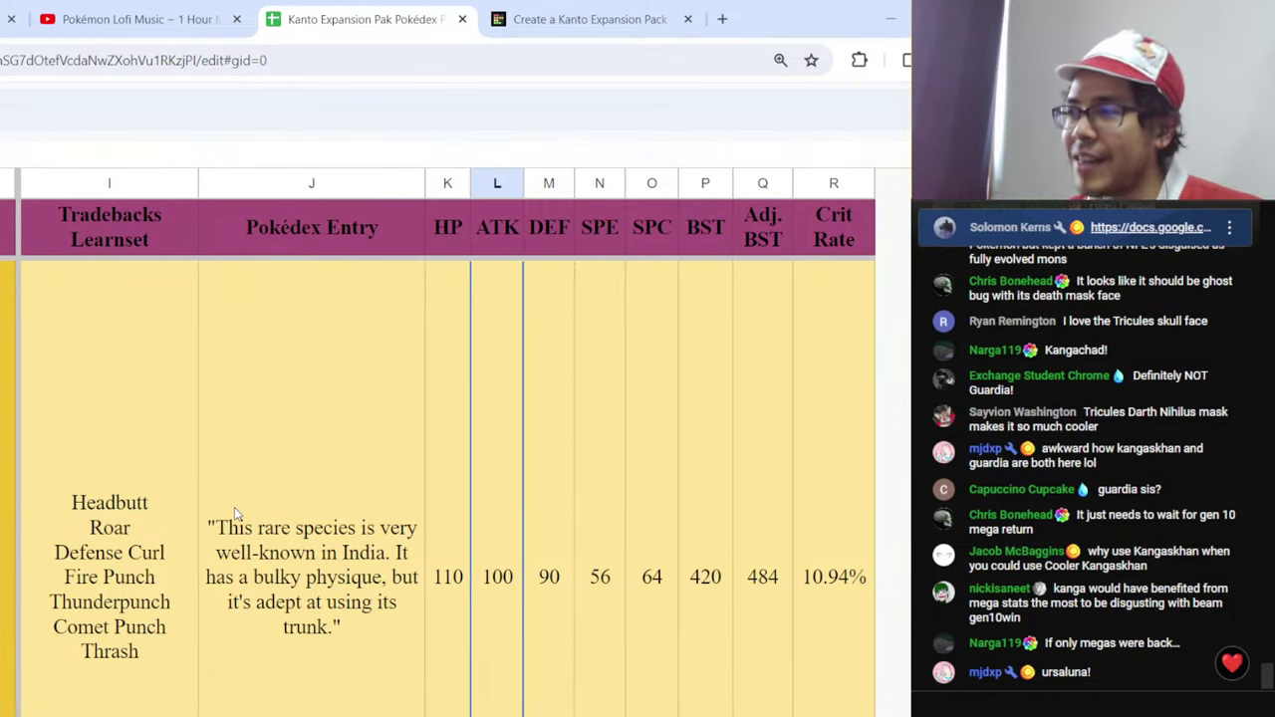
# - Return to the full-screen tier list, placing the elephant Pokémon seventh in the B tier's second row and Tauros fifth in the A tier
pyautogui.click(591, 26)
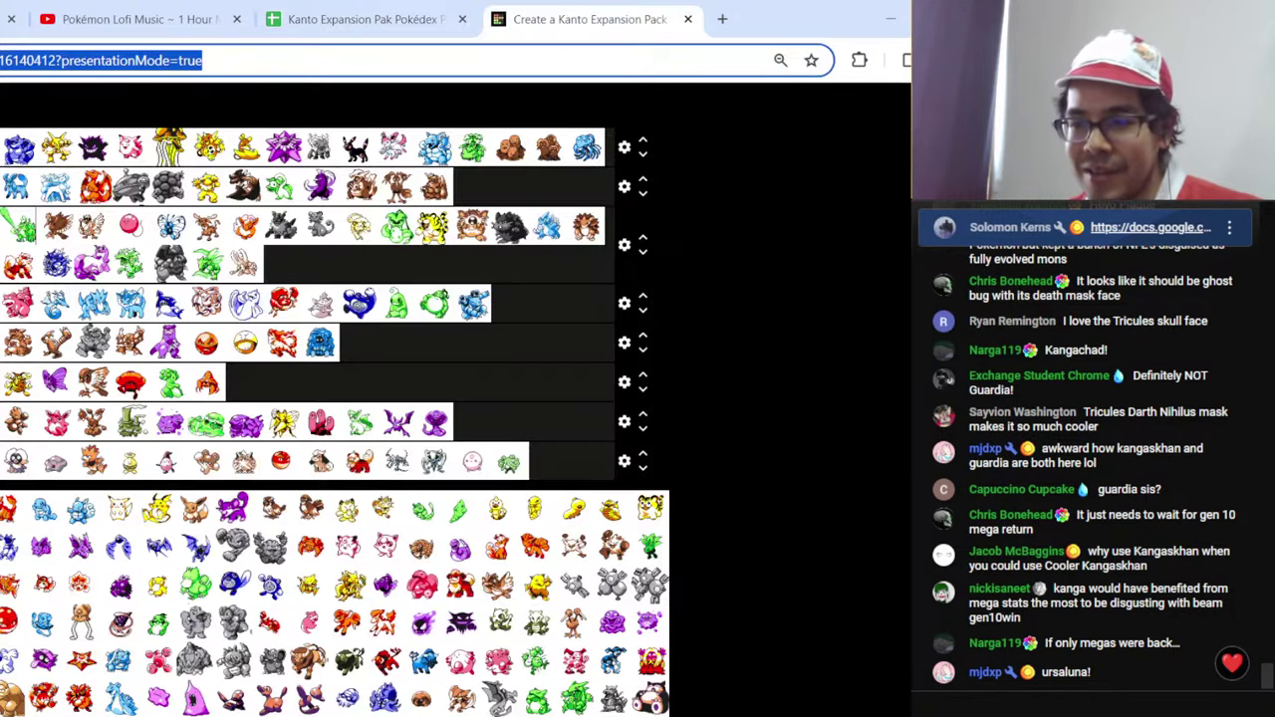
pyautogui.press('F11')
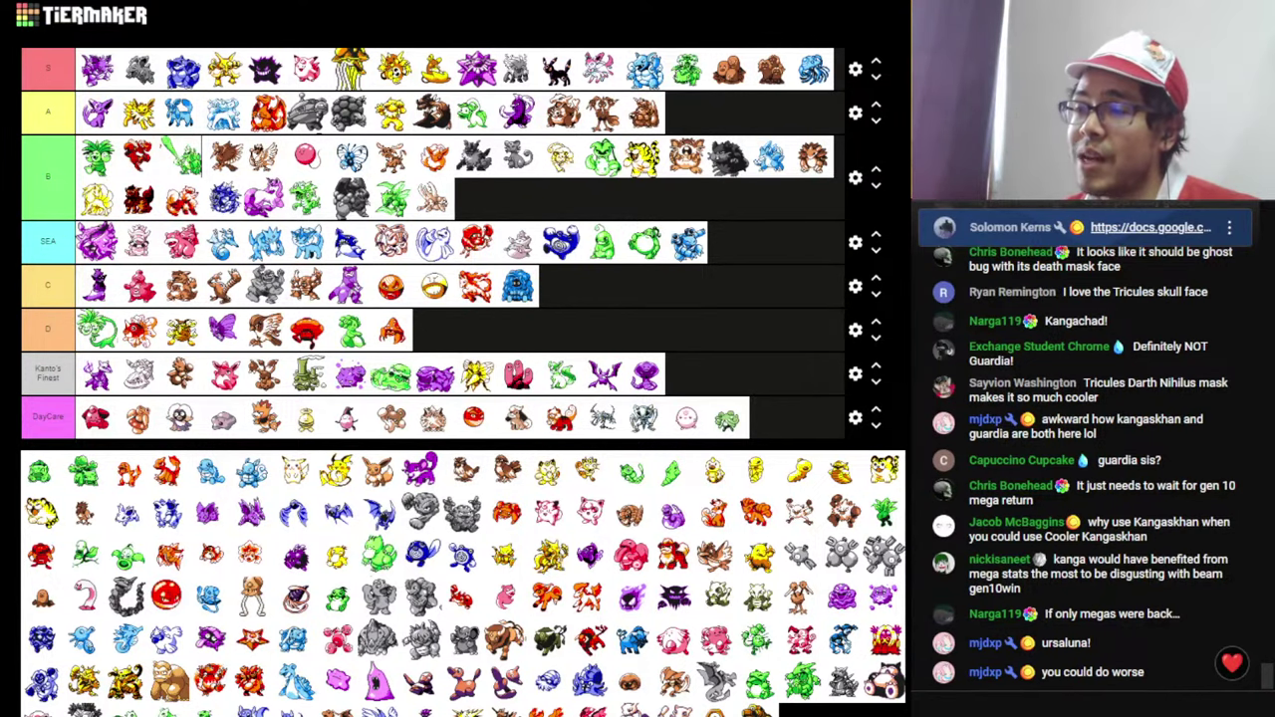
pyautogui.moveTo(463, 646); pyautogui.dragTo(438, 219)
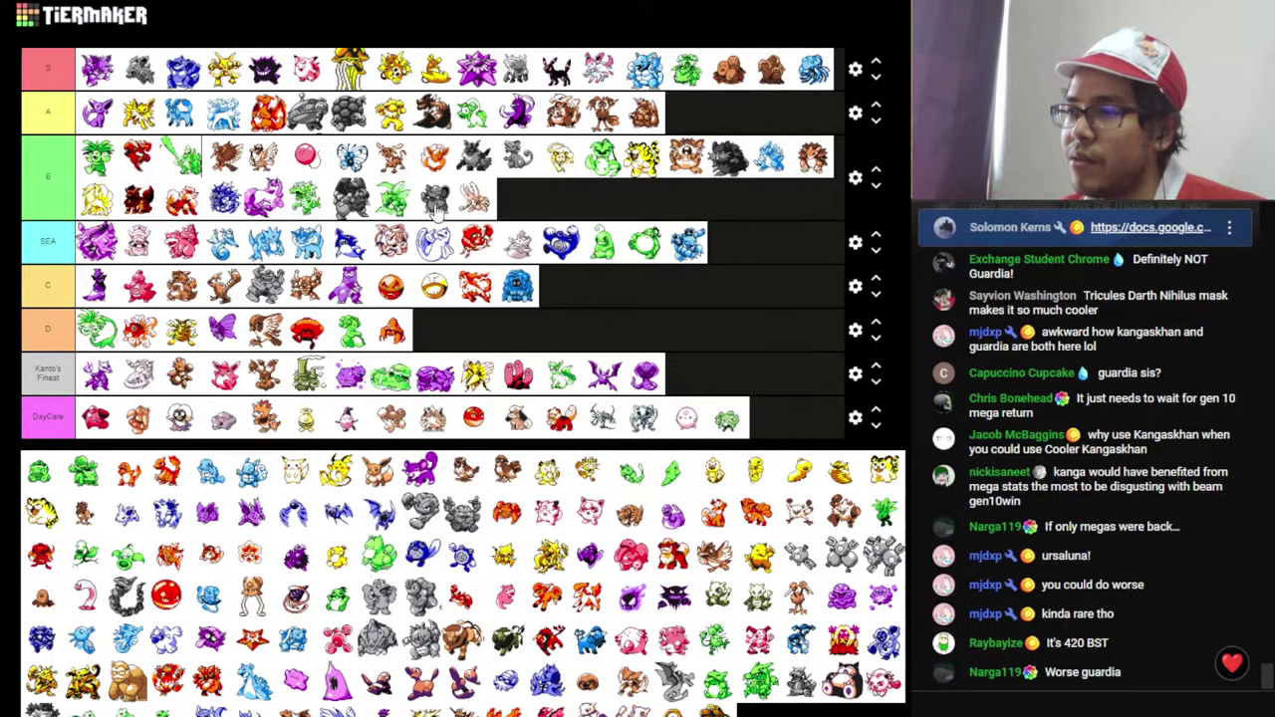
pyautogui.moveTo(435, 204); pyautogui.dragTo(351, 211)
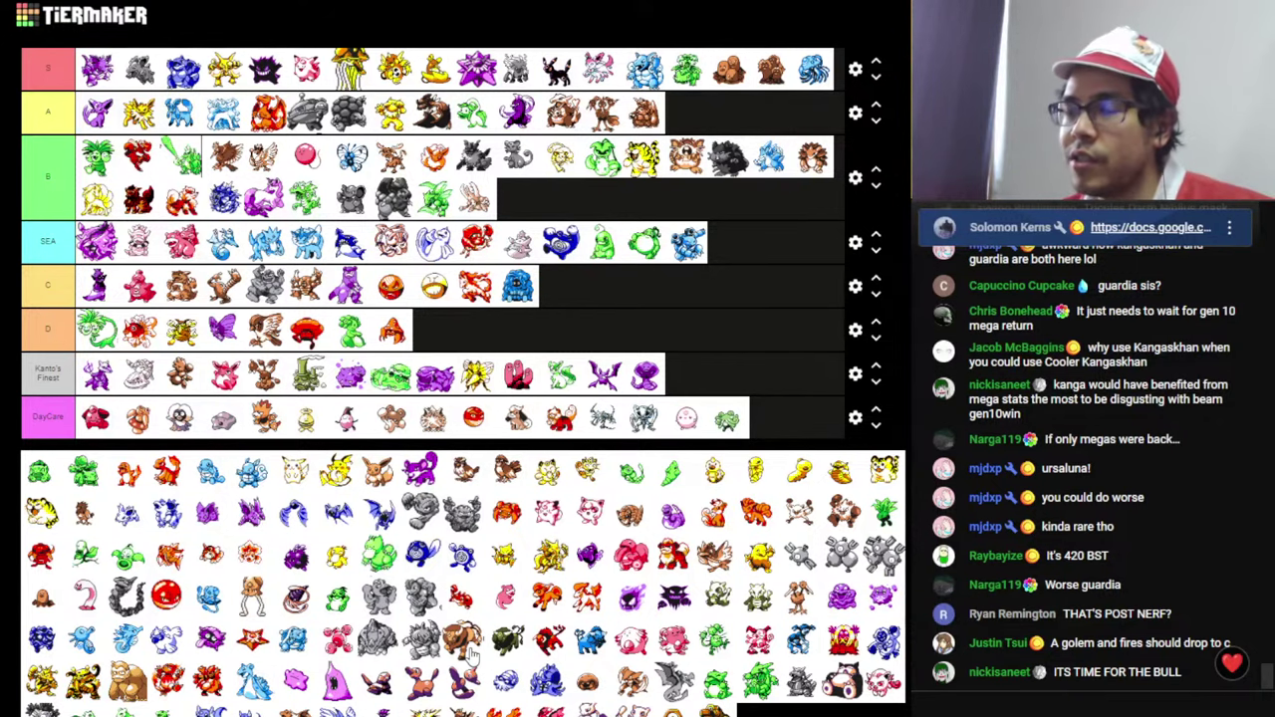
pyautogui.moveTo(468, 642); pyautogui.dragTo(257, 120)
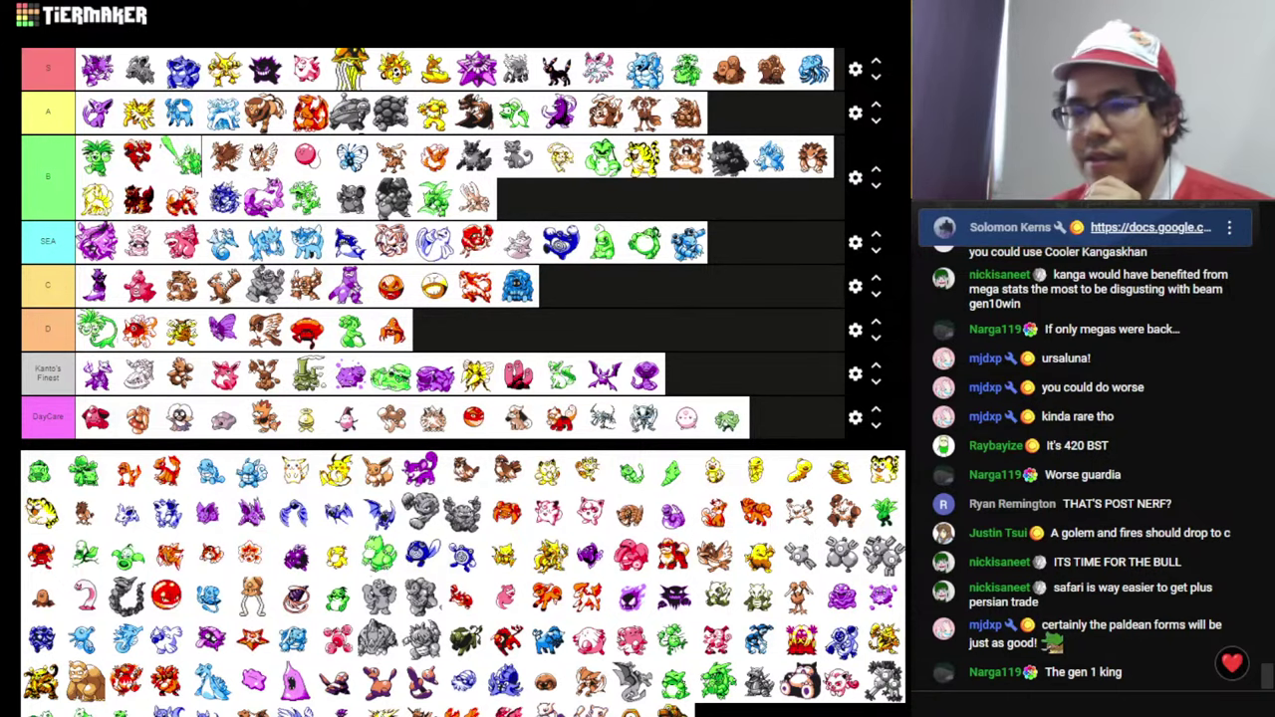
# - Switch to the spreadsheet and examine Tauros's tradebacks learnset and base stats, focusing on its speed
pyautogui.hotkey('alt', 'Tab')
pyautogui.scroll(-1, 595, 439)
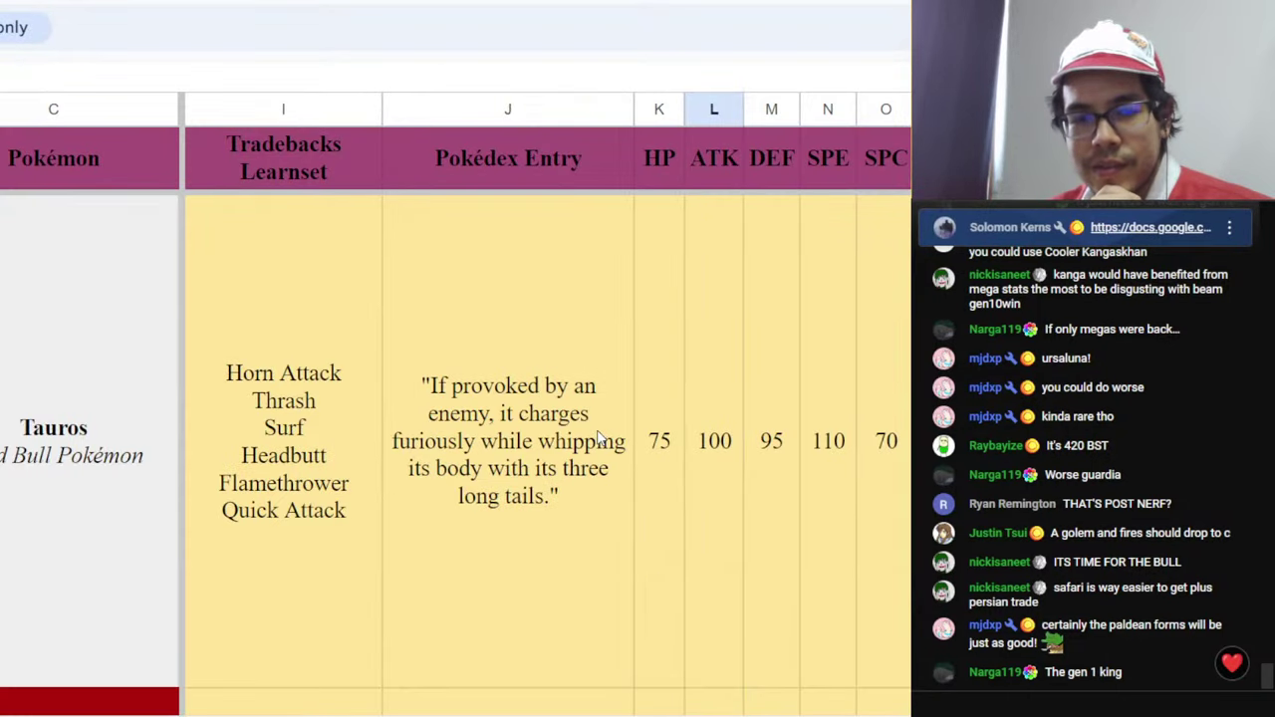
pyautogui.hotkey('alt', 'Tab')
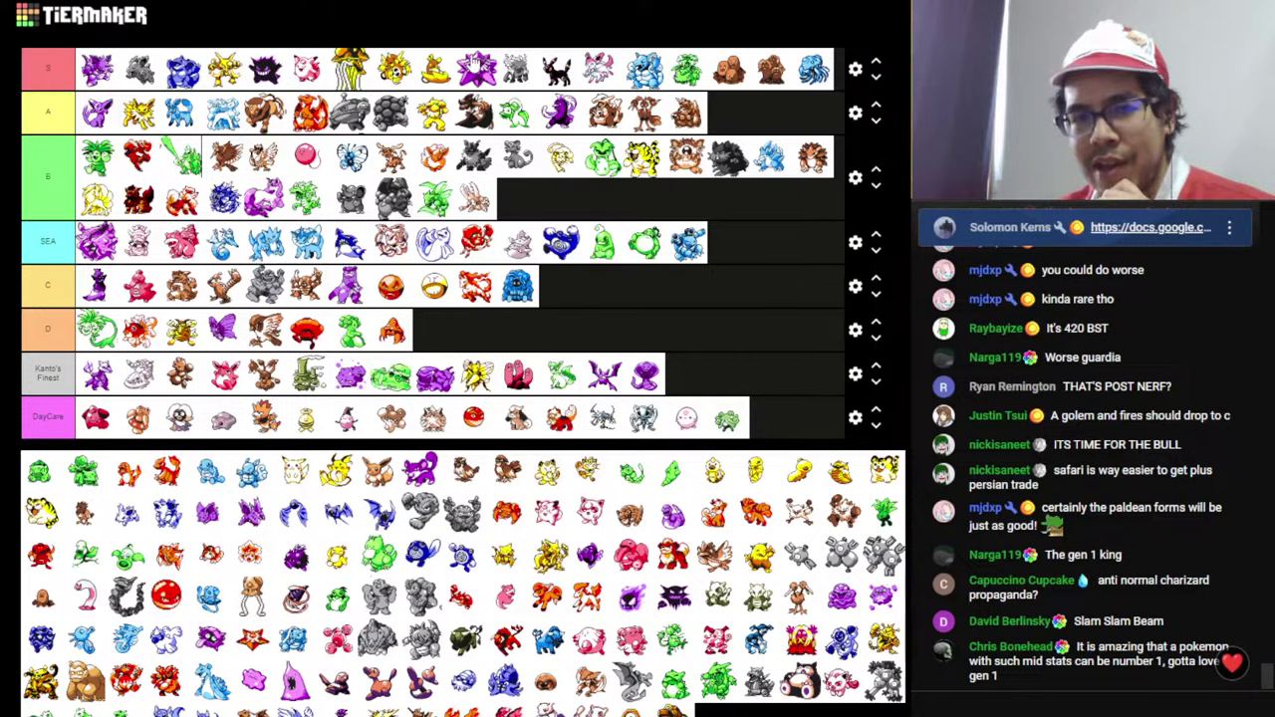
pyautogui.hotkey('ctrl', 'Tab')
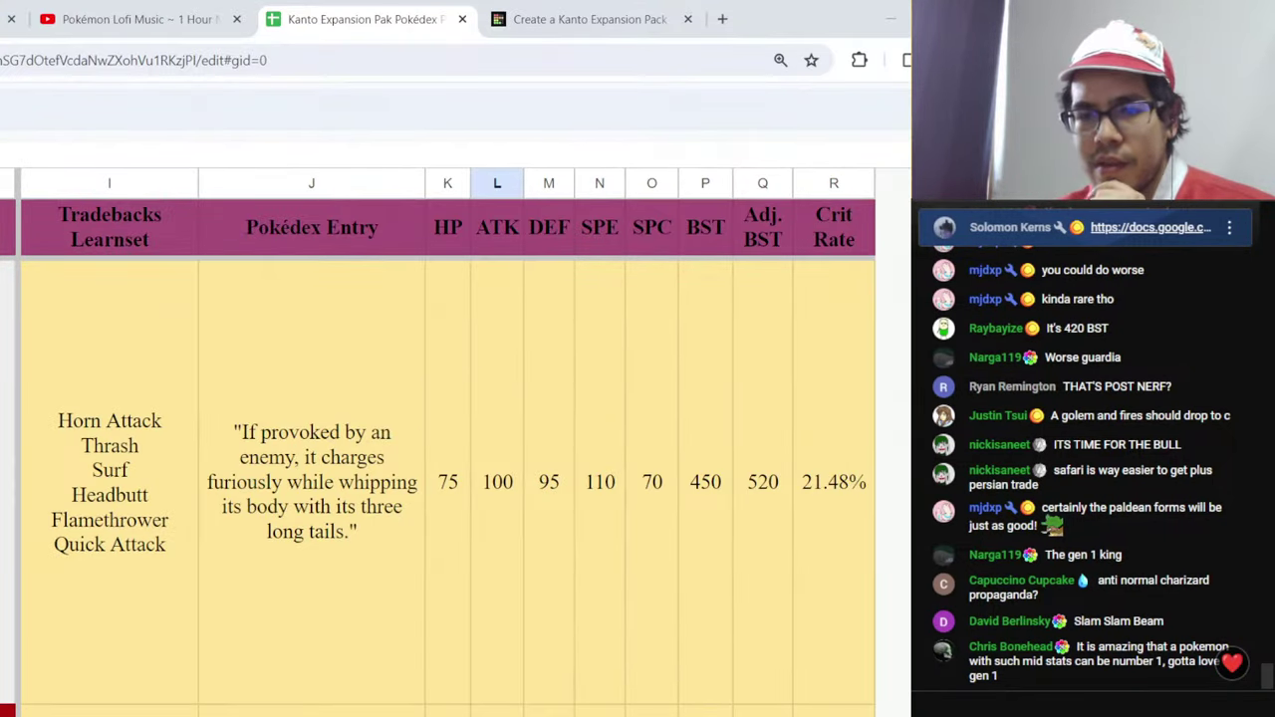
pyautogui.click(620, 531)
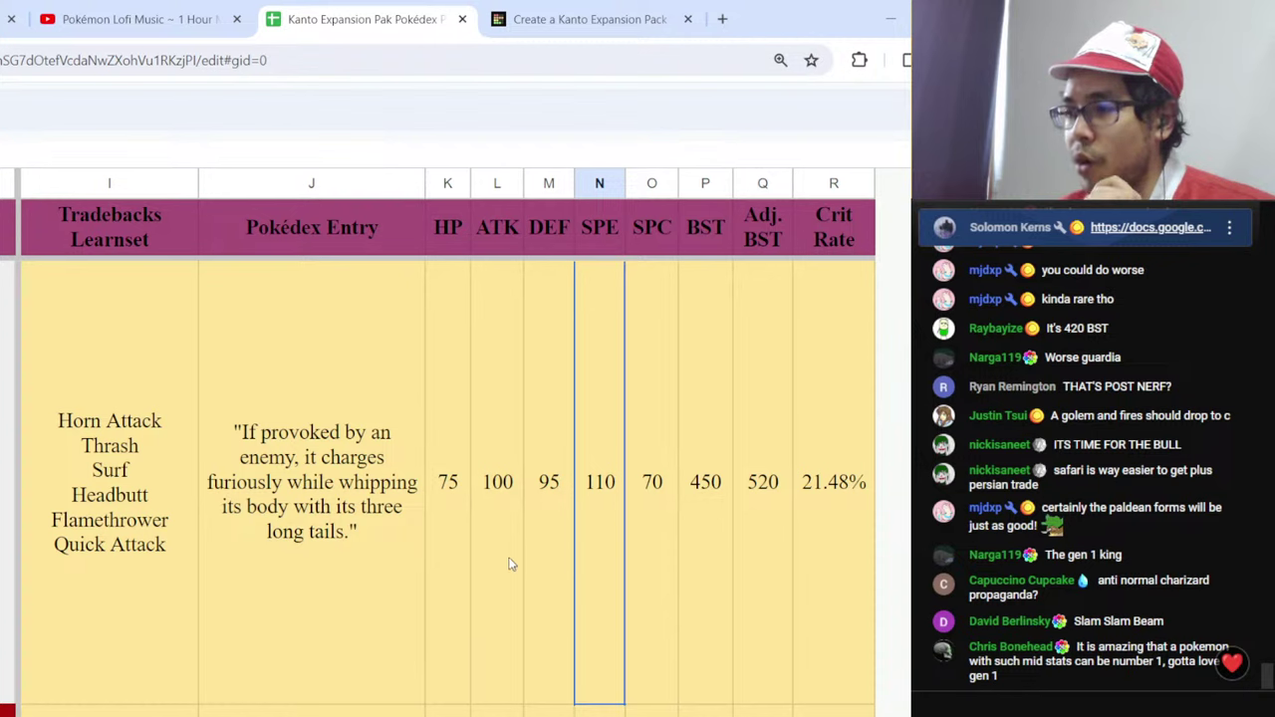
# - Check Tauros's special stat, then compare the speed, attack and other base stats of the Combat, Blaze and Aqua Paldean Tauros
pyautogui.click(678, 531)
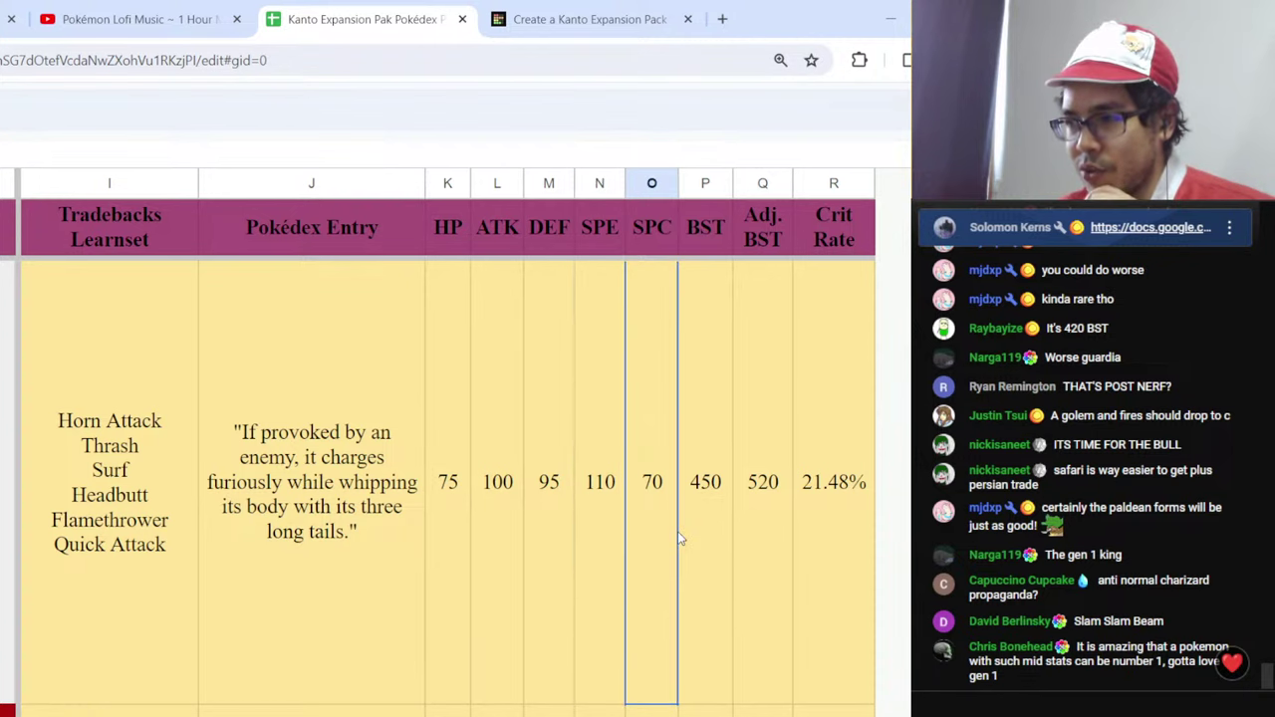
pyautogui.scroll(-2, 678, 534)
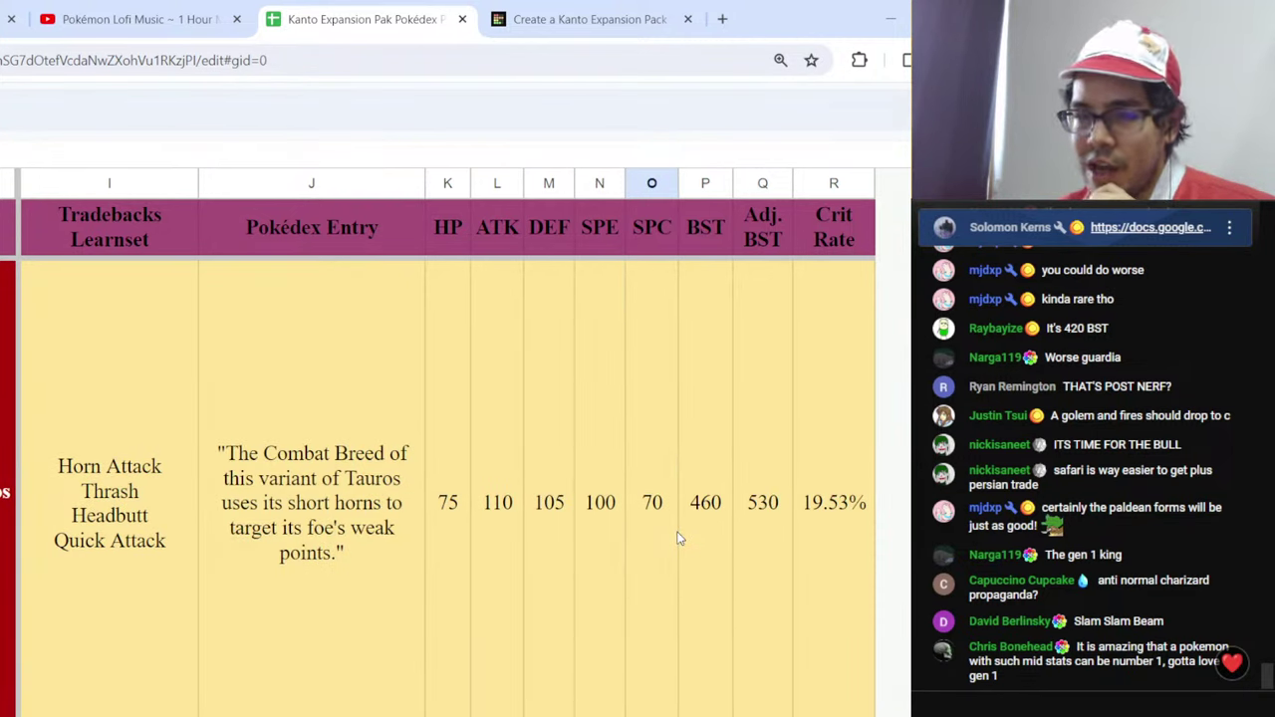
pyautogui.click(599, 542)
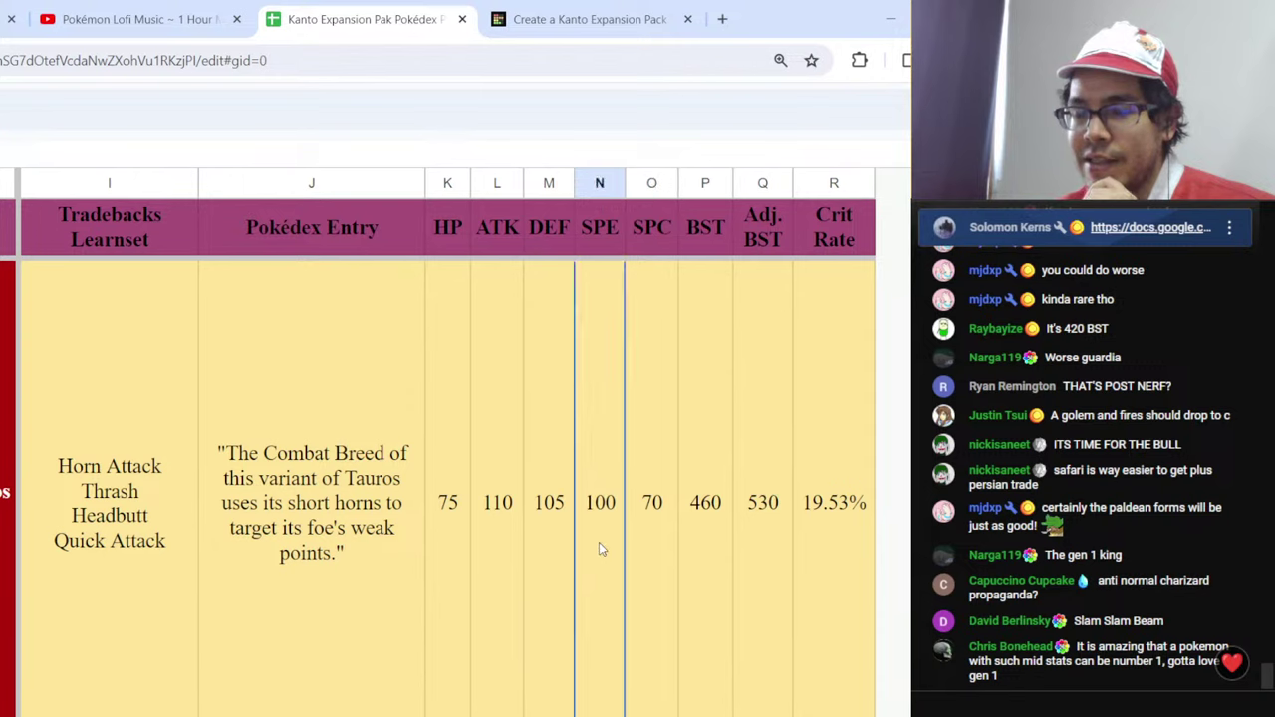
pyautogui.click(494, 567)
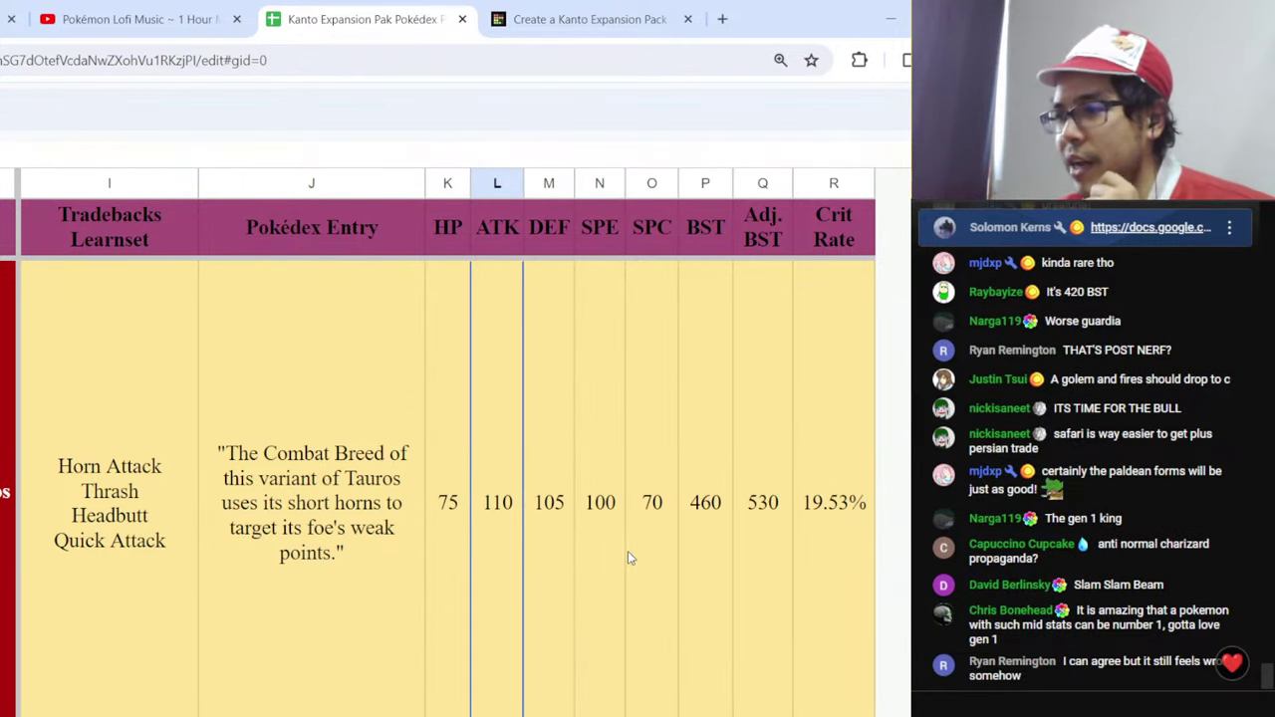
pyautogui.scroll(-1, 623, 554)
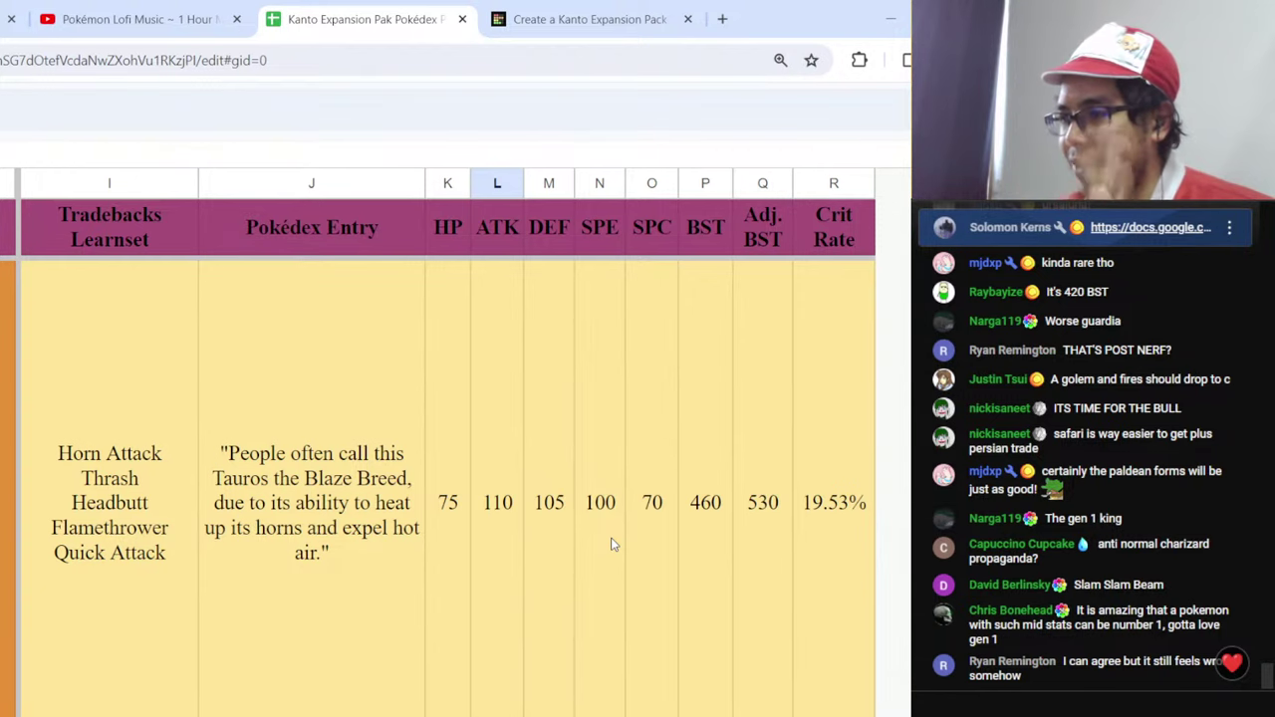
pyautogui.scroll(-1, 613, 544)
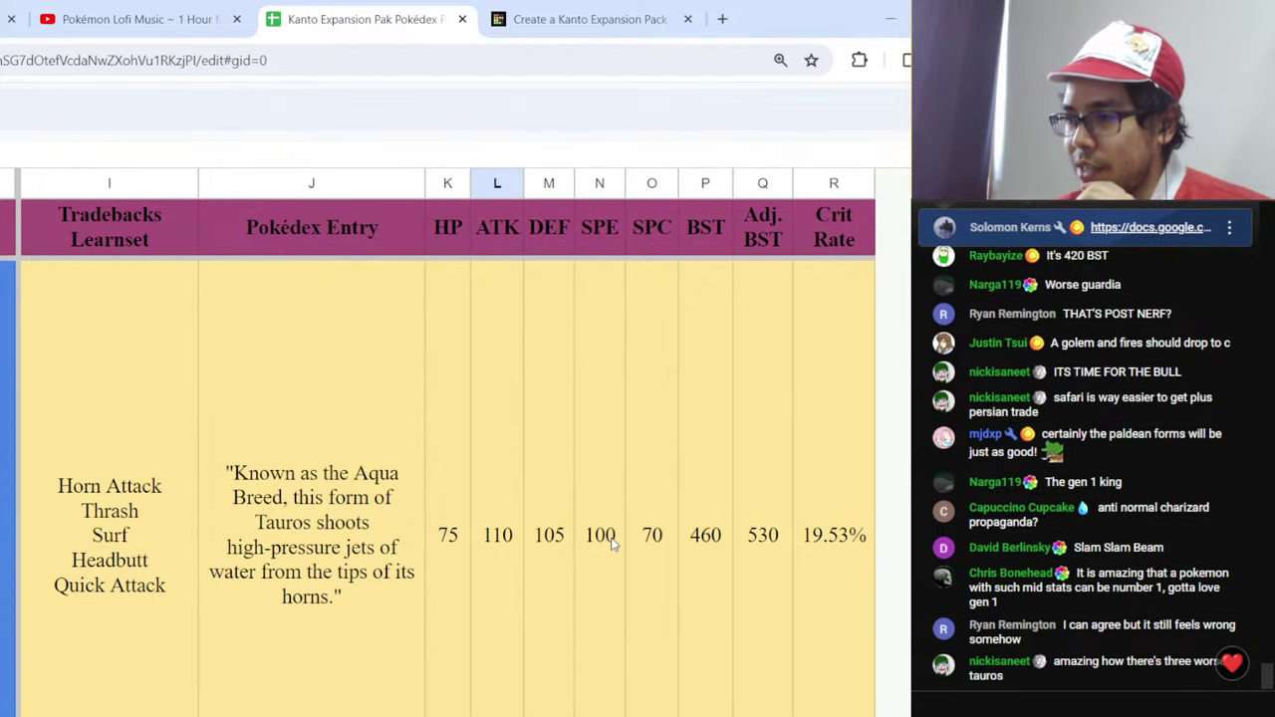
pyautogui.scroll(1, 658, 548)
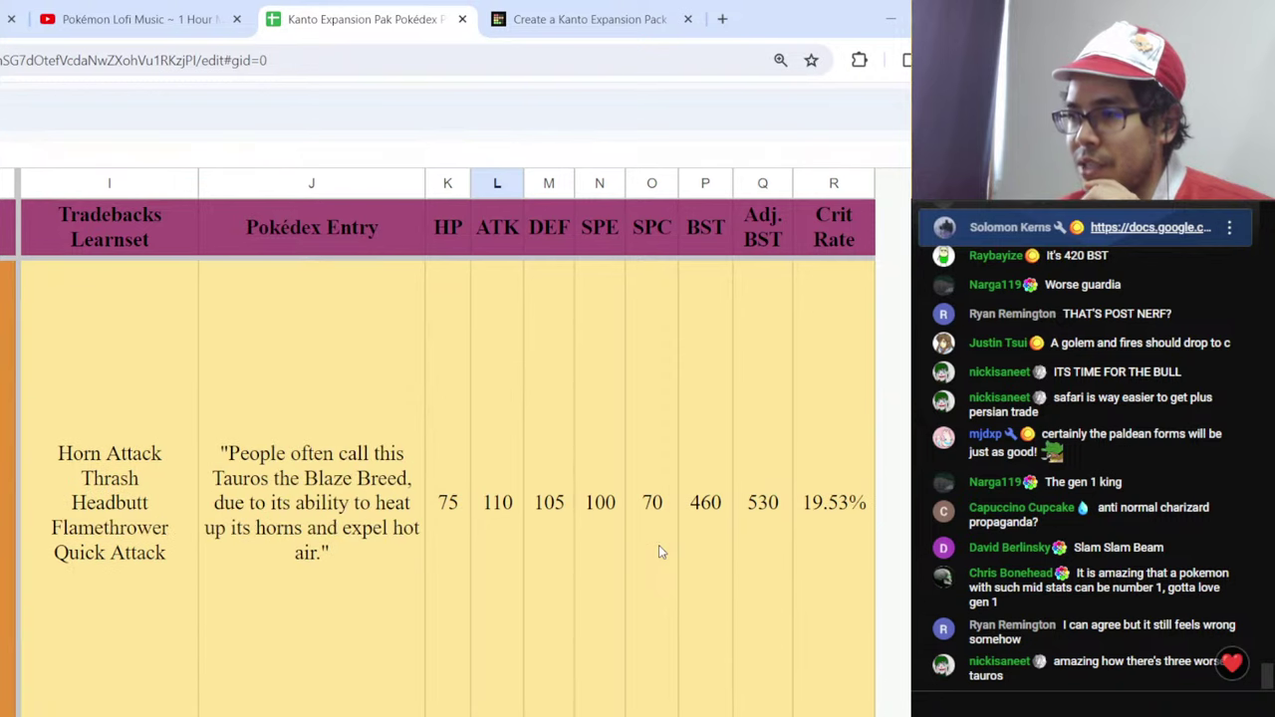
pyautogui.scroll(1, 658, 544)
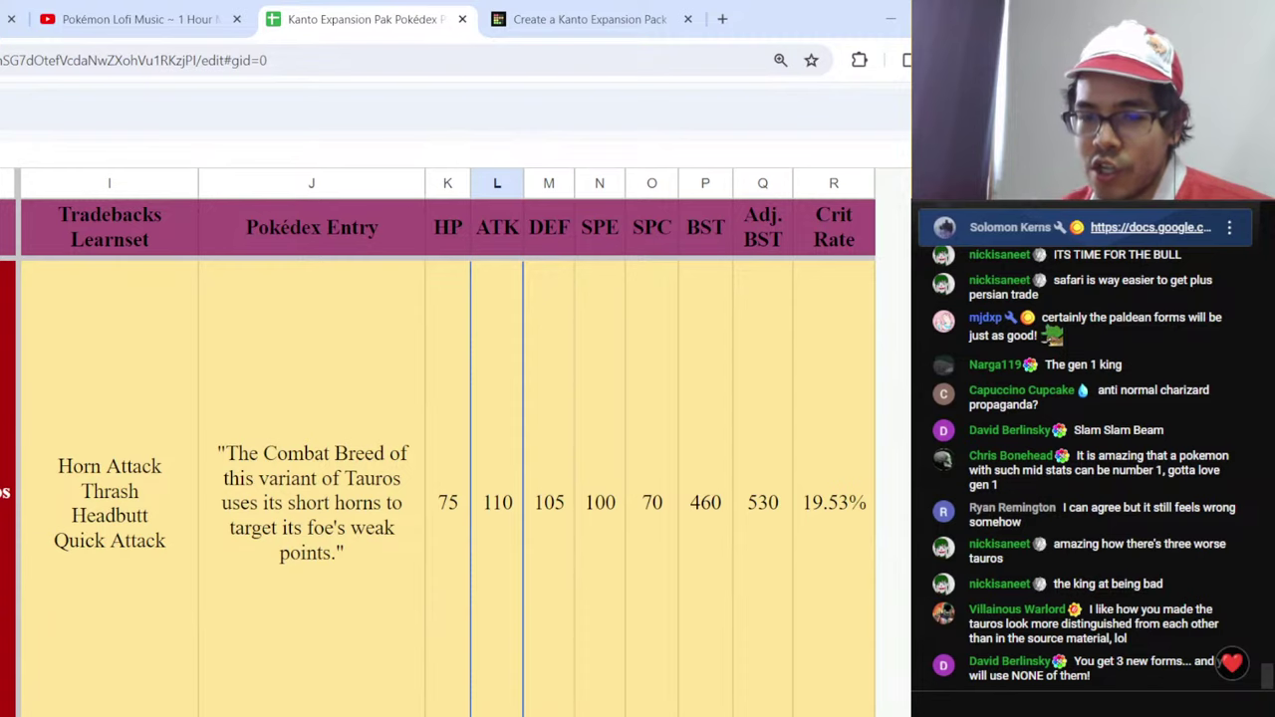
# - Examine the level-up learnsets of the Combat, Blaze and Aqua Paldean Tauros in the spreadsheet
pyautogui.hscroll(-5, 438, 449)
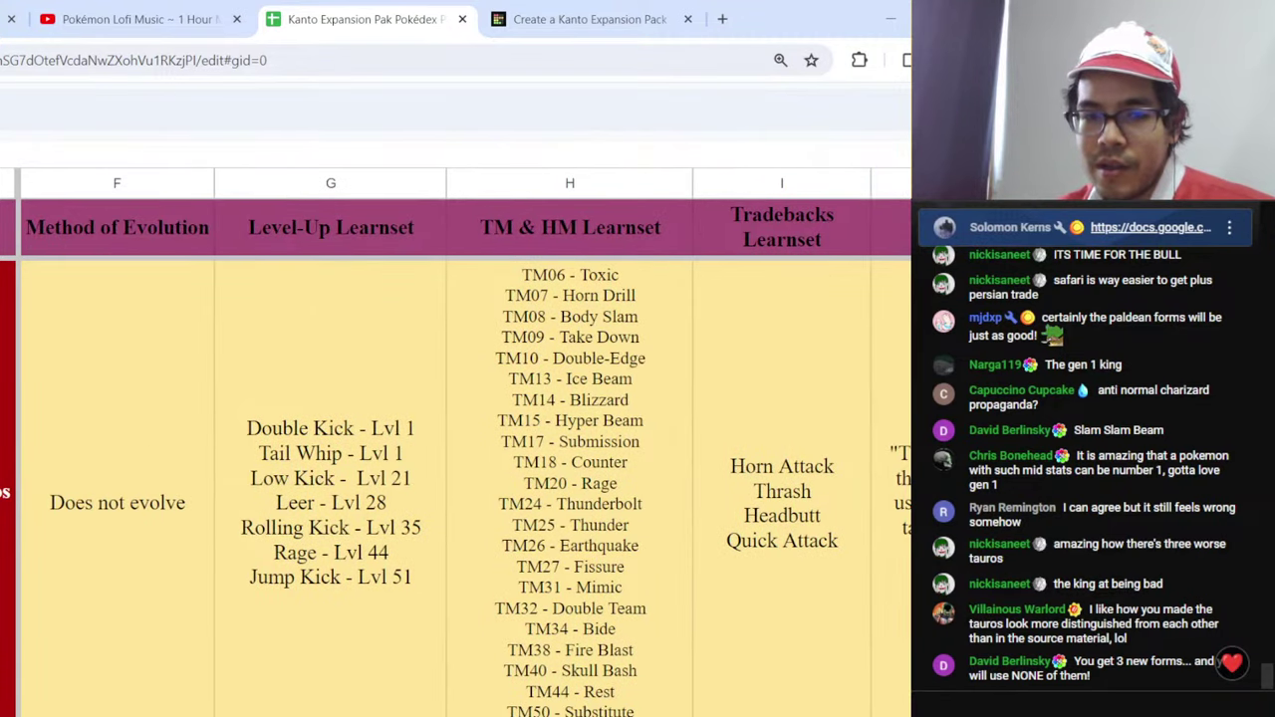
pyautogui.hscroll(2, 455, 448)
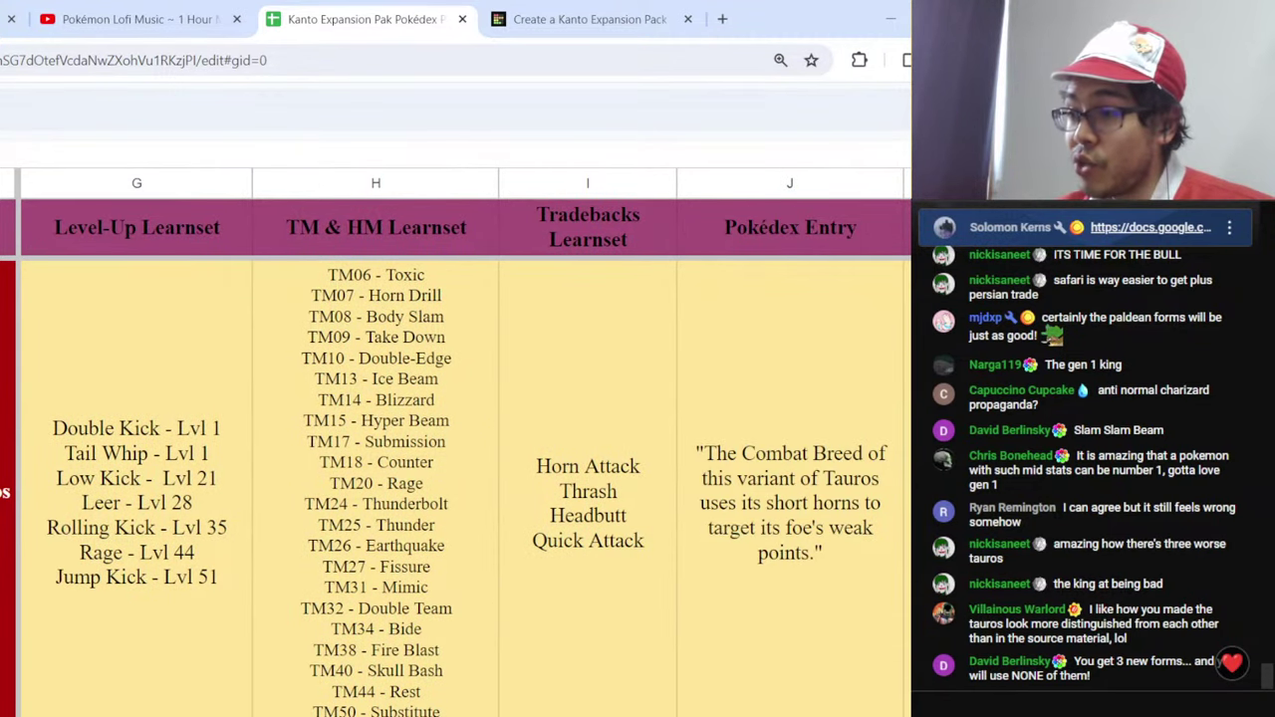
pyautogui.click(141, 591)
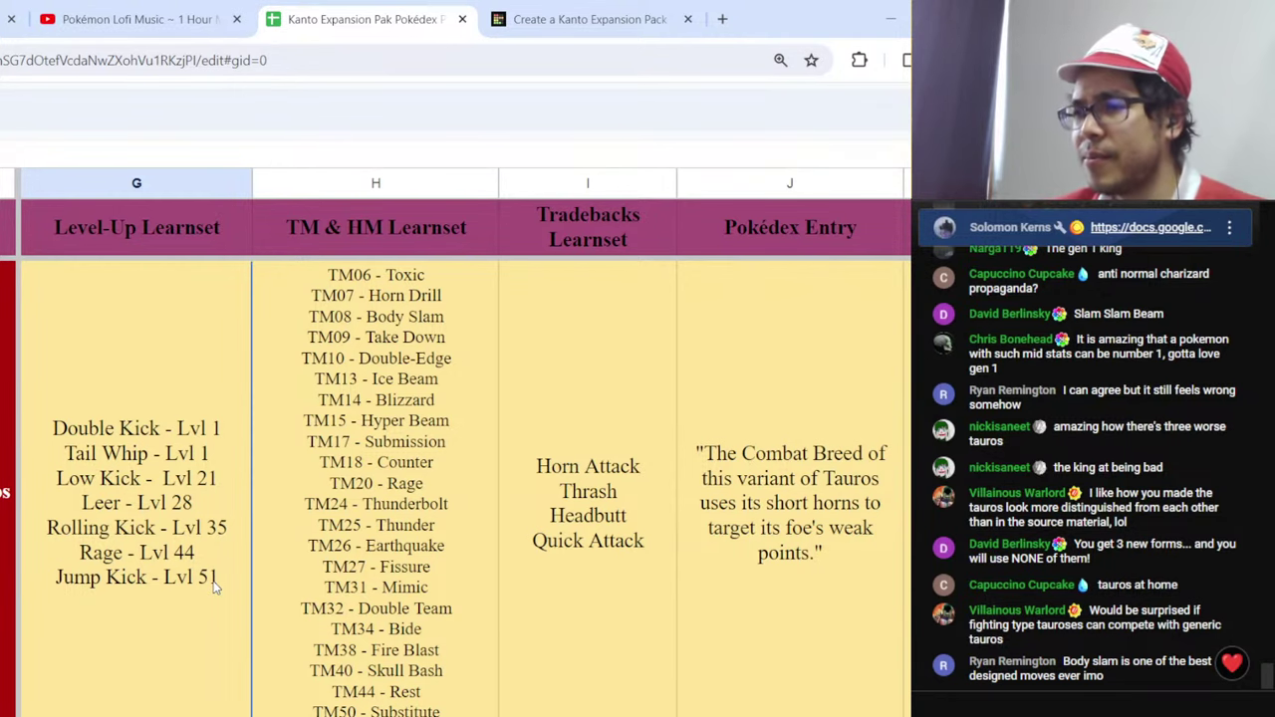
pyautogui.scroll(-1, 212, 587)
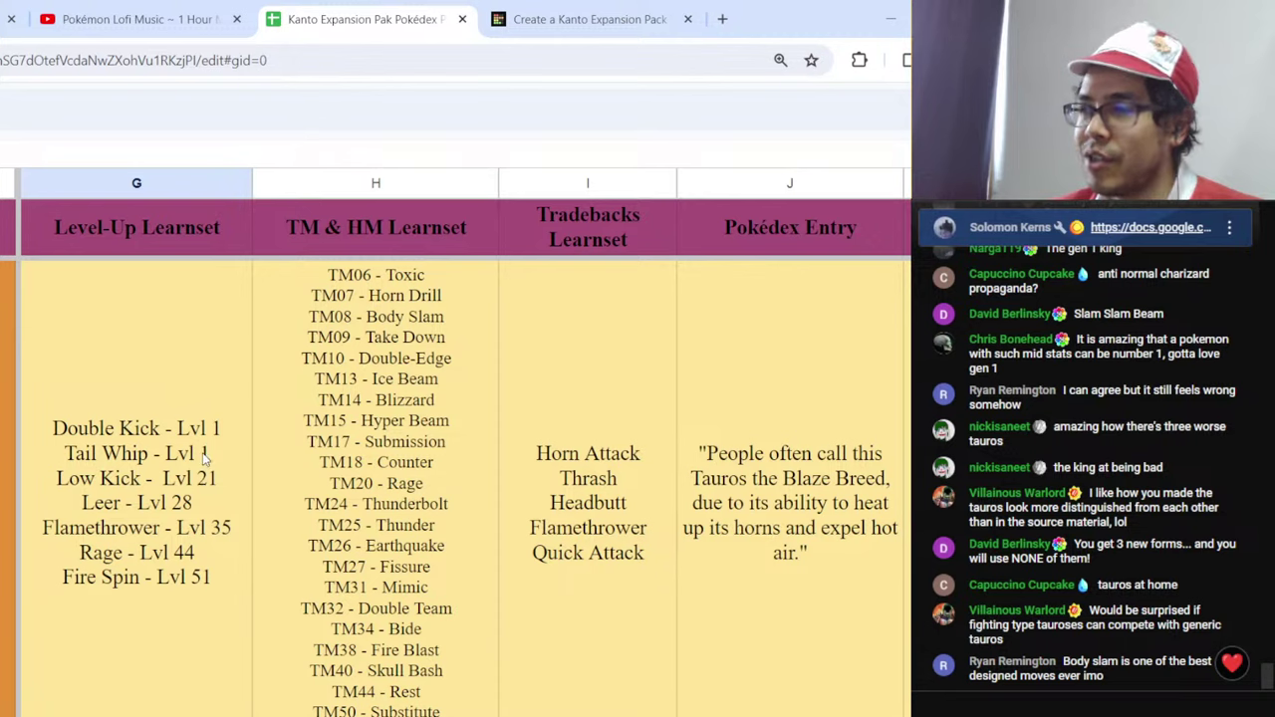
pyautogui.rightClick(221, 535)
pyautogui.click(211, 500)
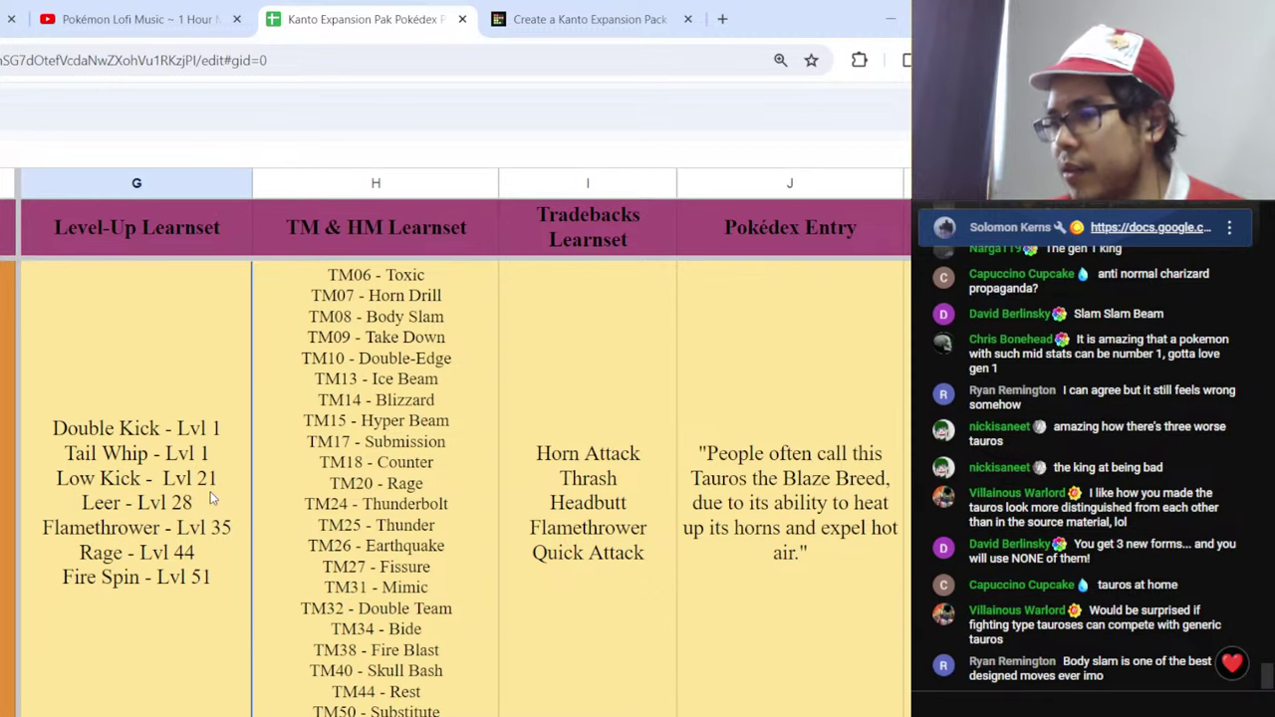
pyautogui.scroll(-1, 212, 500)
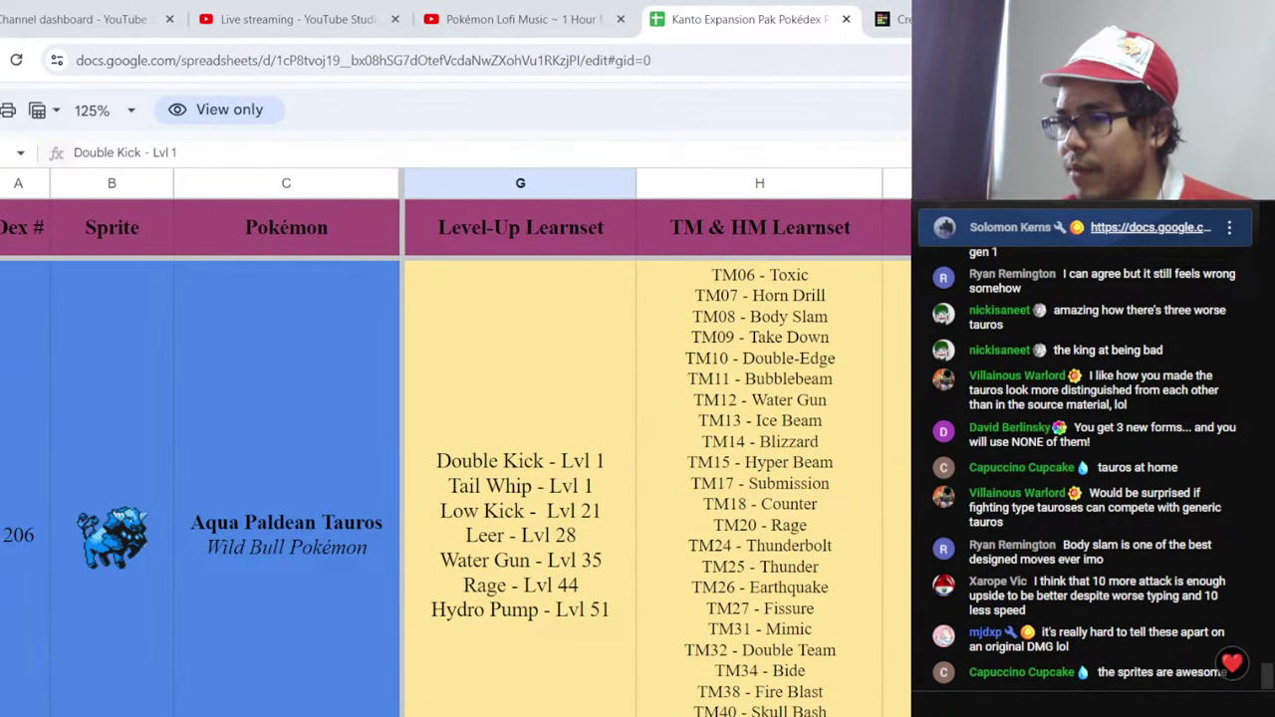
# - Compare the sprites of the Aqua, Blaze and Combat Paldean Tauros in the spreadsheet
pyautogui.click(179, 474)
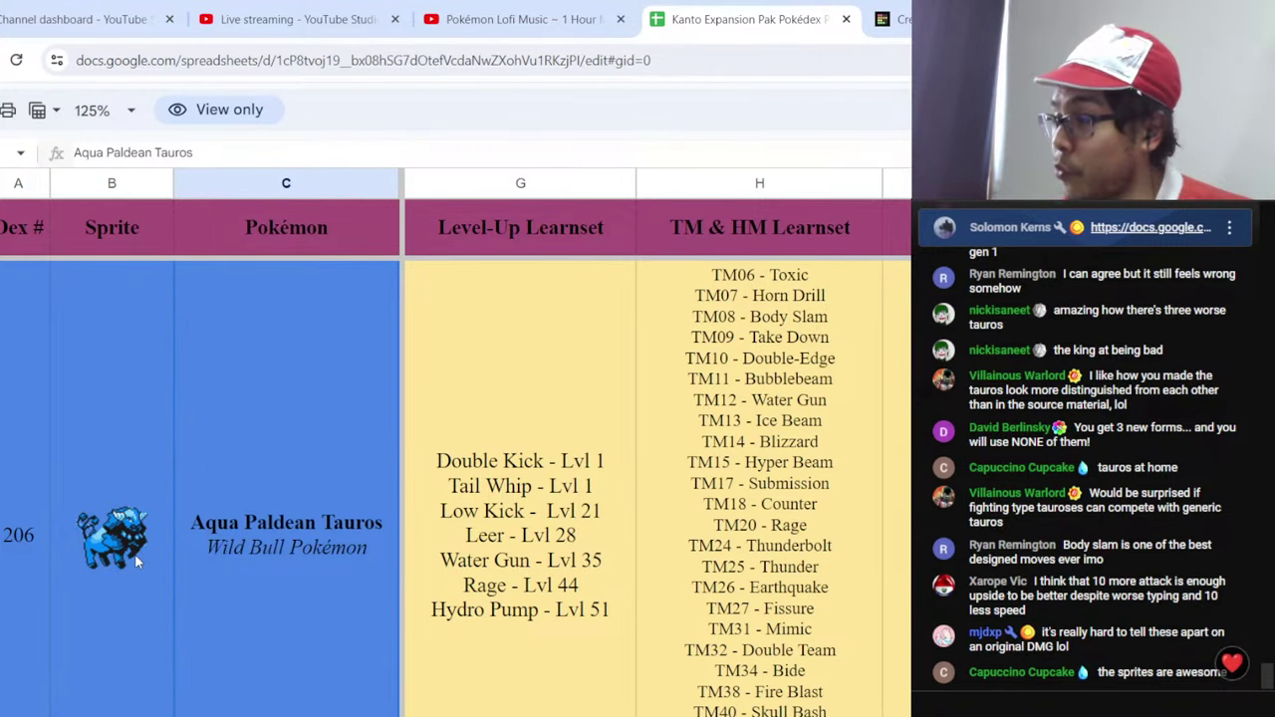
pyautogui.scroll(2, 134, 554)
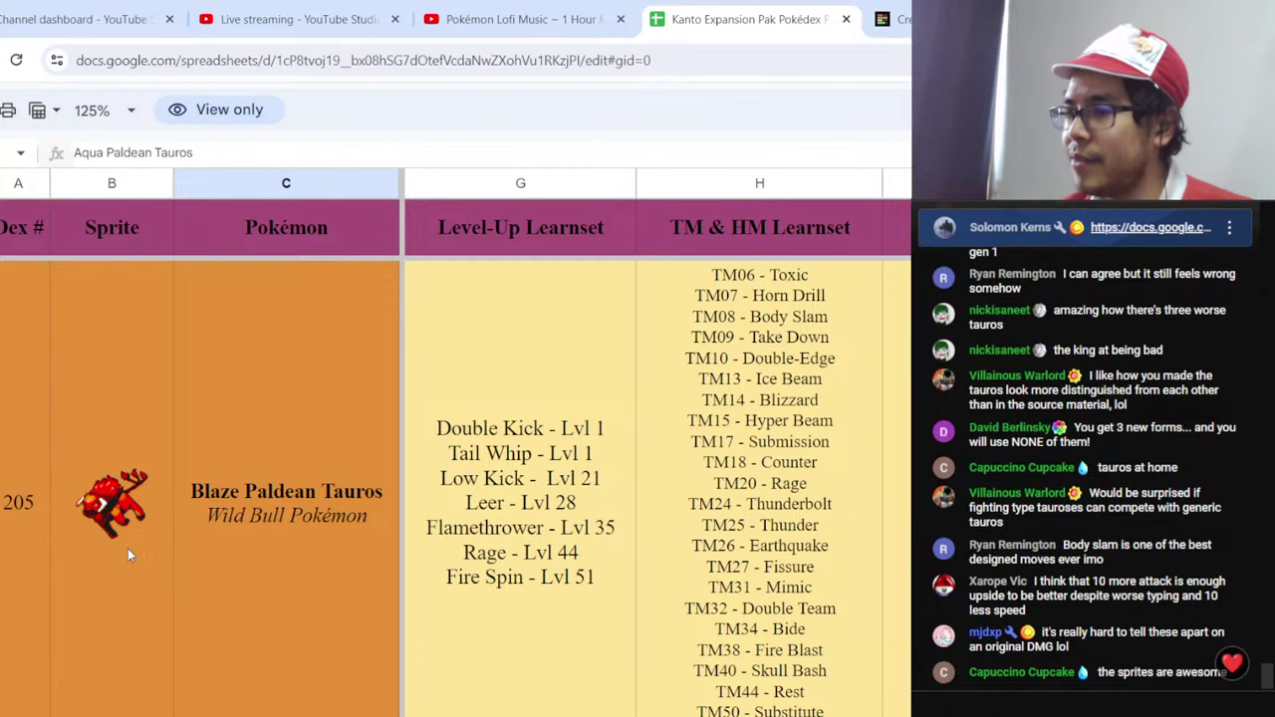
pyautogui.scroll(2, 118, 548)
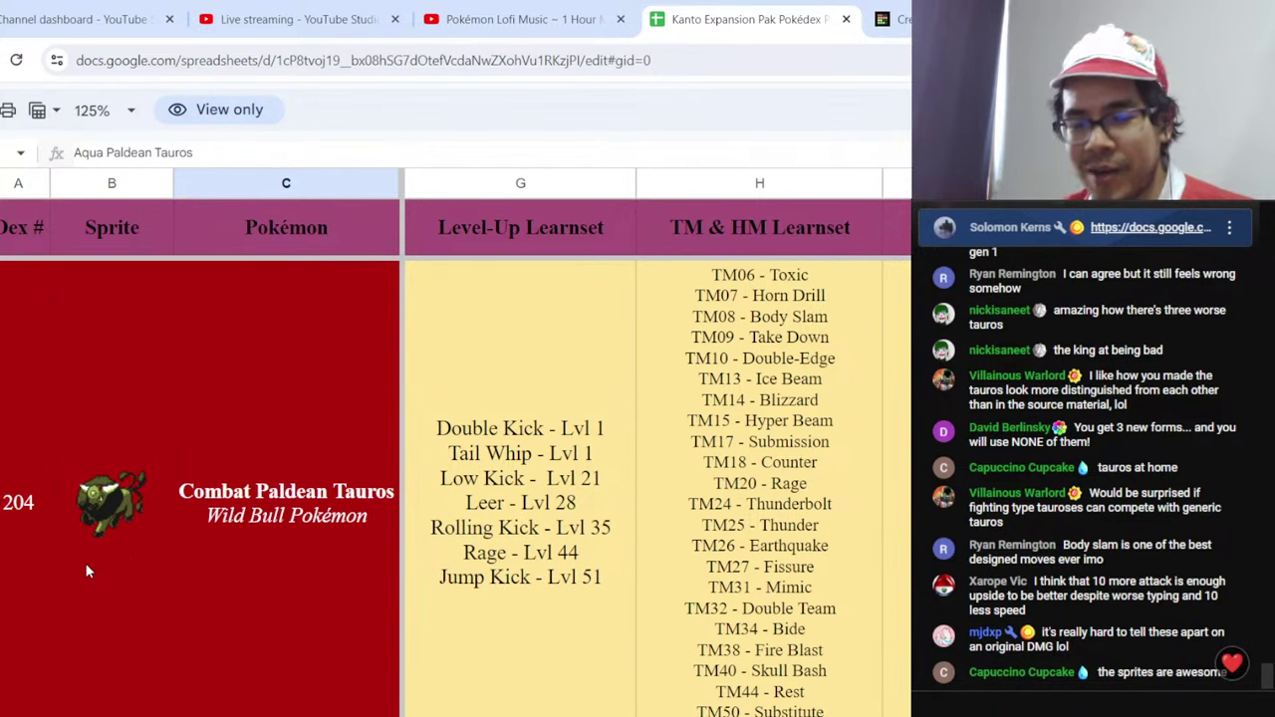
pyautogui.scroll(2, 105, 558)
pyautogui.scroll(-2, 105, 558)
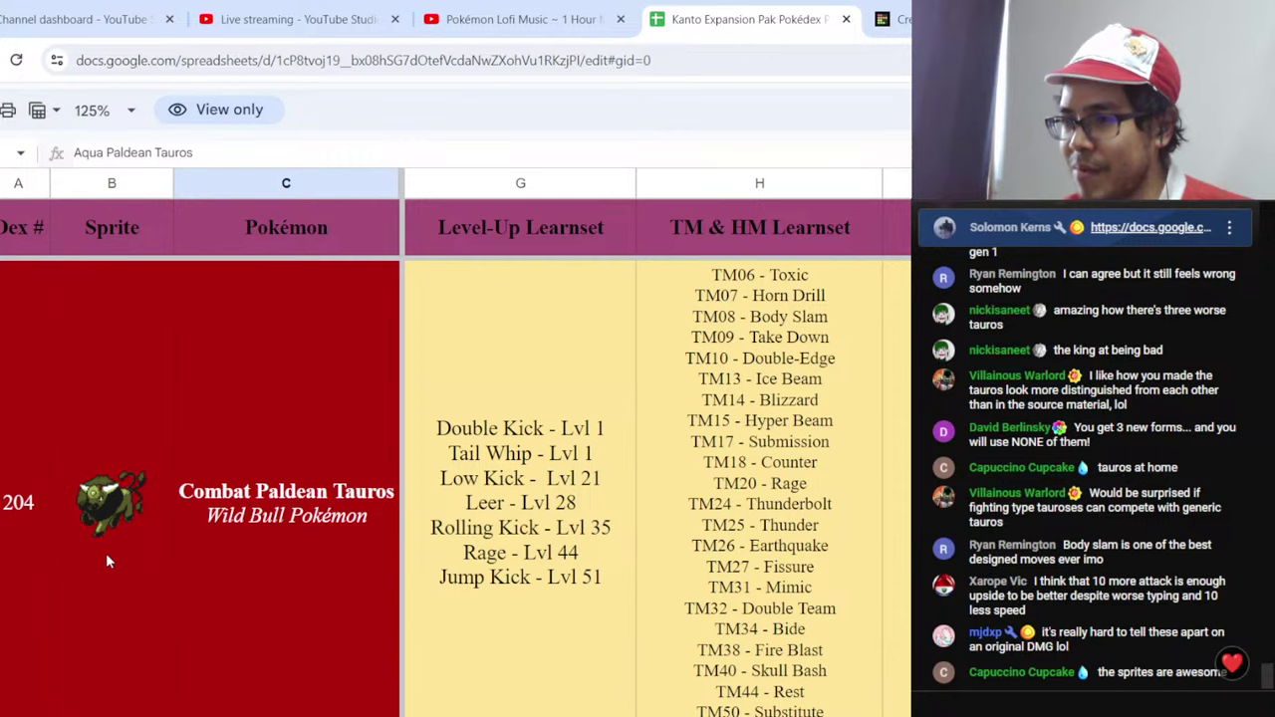
pyautogui.scroll(2, 107, 560)
pyautogui.scroll(-2, 107, 561)
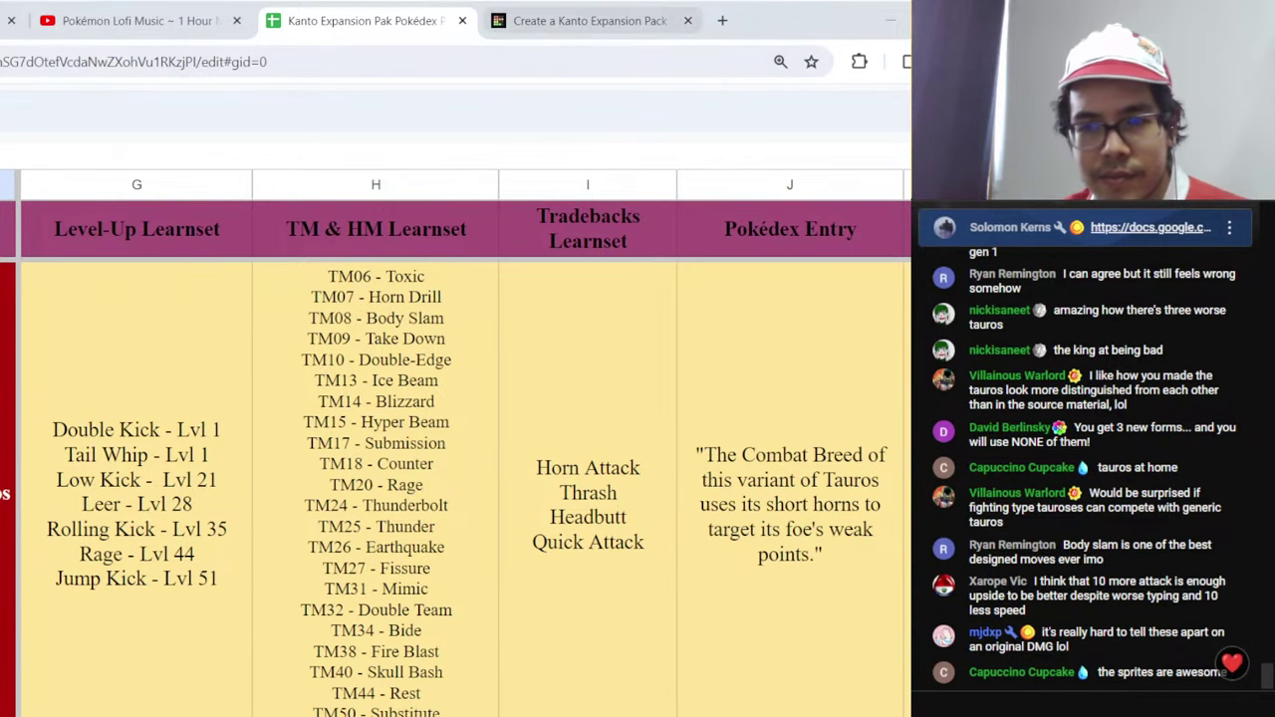
# - In the tier list, place Aqua and Blaze Tauros before Tauros and Combat Tauros after it in A, and Blissey first in C
pyautogui.hotkey('ctrl', 'Tab')
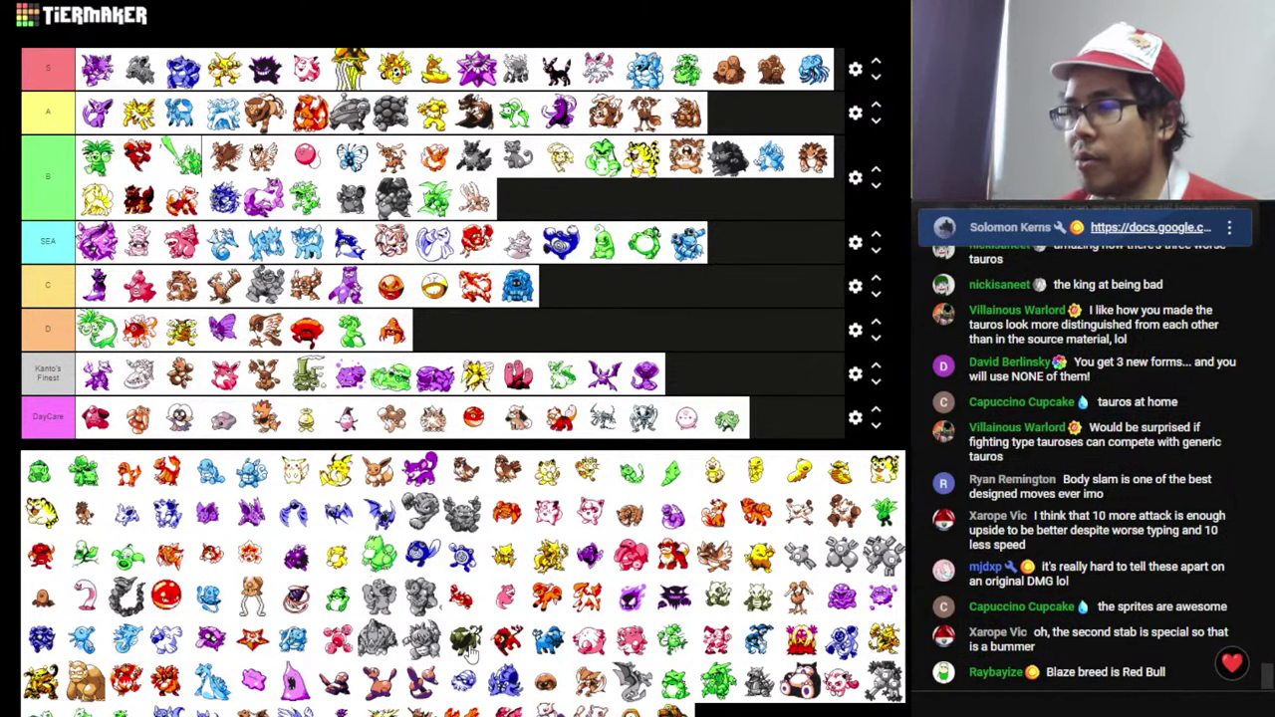
pyautogui.moveTo(470, 649); pyautogui.dragTo(305, 118)
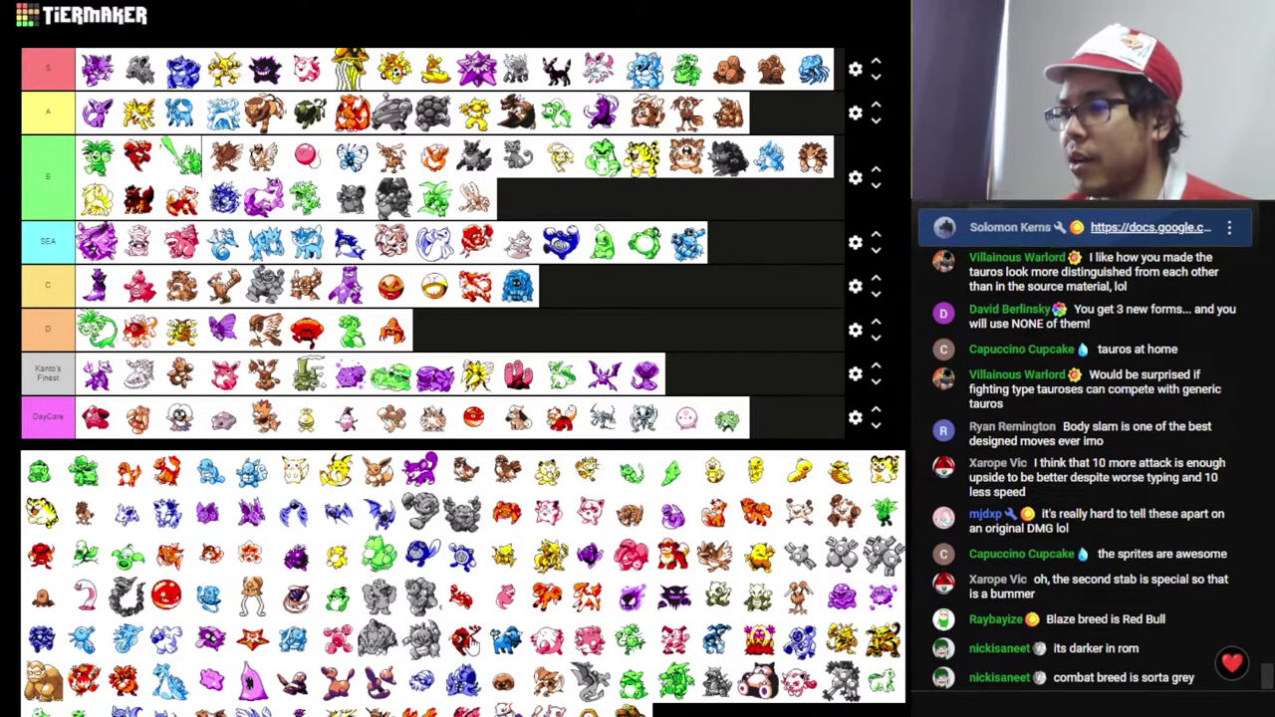
pyautogui.moveTo(471, 643); pyautogui.dragTo(261, 114)
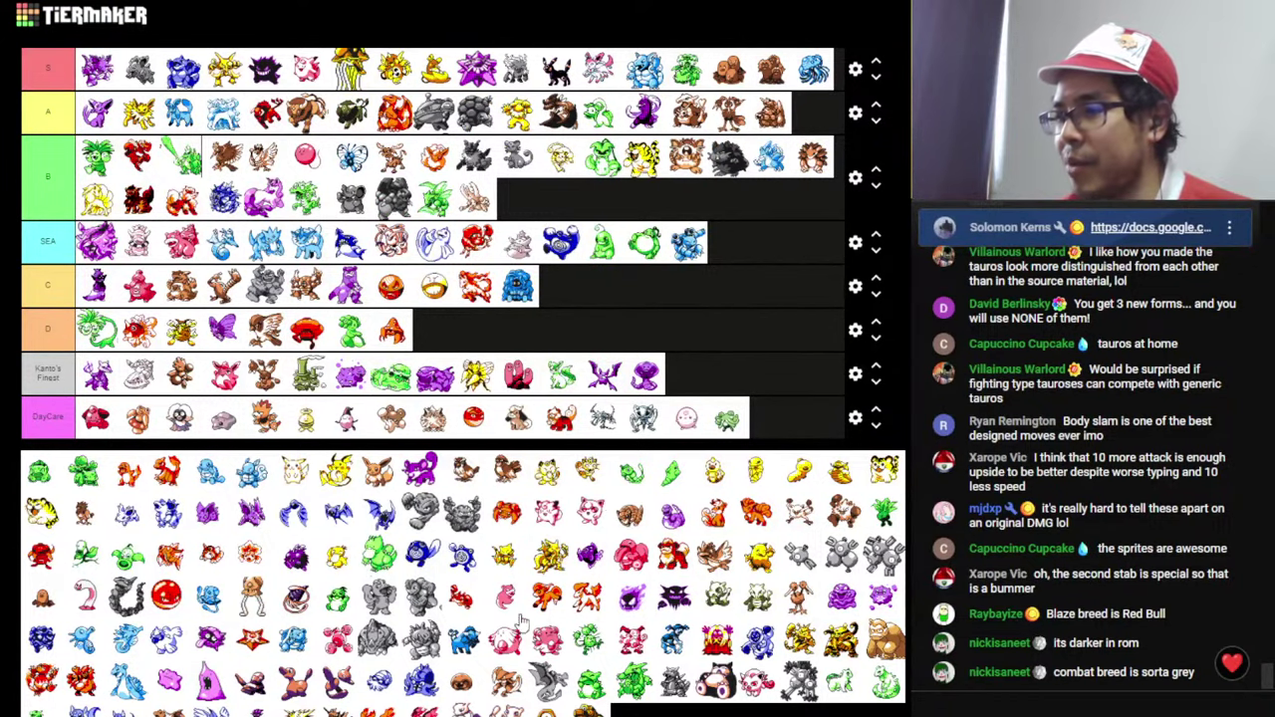
pyautogui.moveTo(461, 649); pyautogui.dragTo(251, 114)
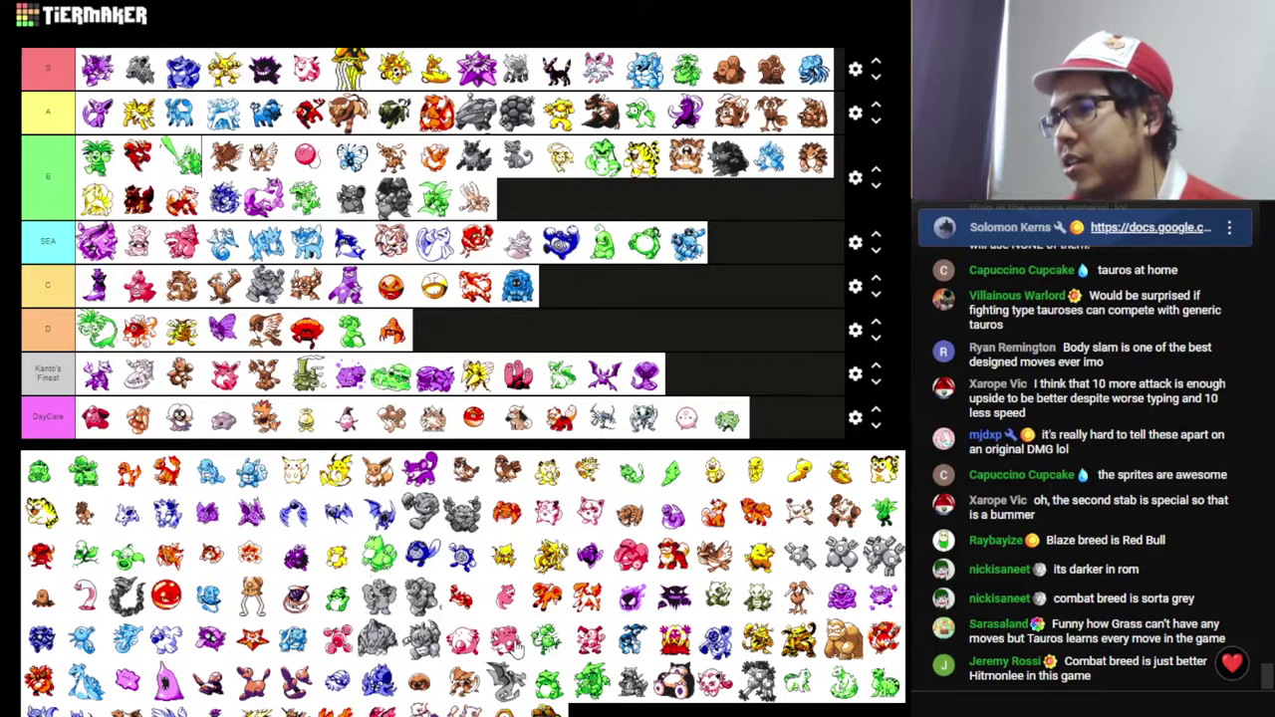
pyautogui.moveTo(517, 646); pyautogui.dragTo(99, 299)
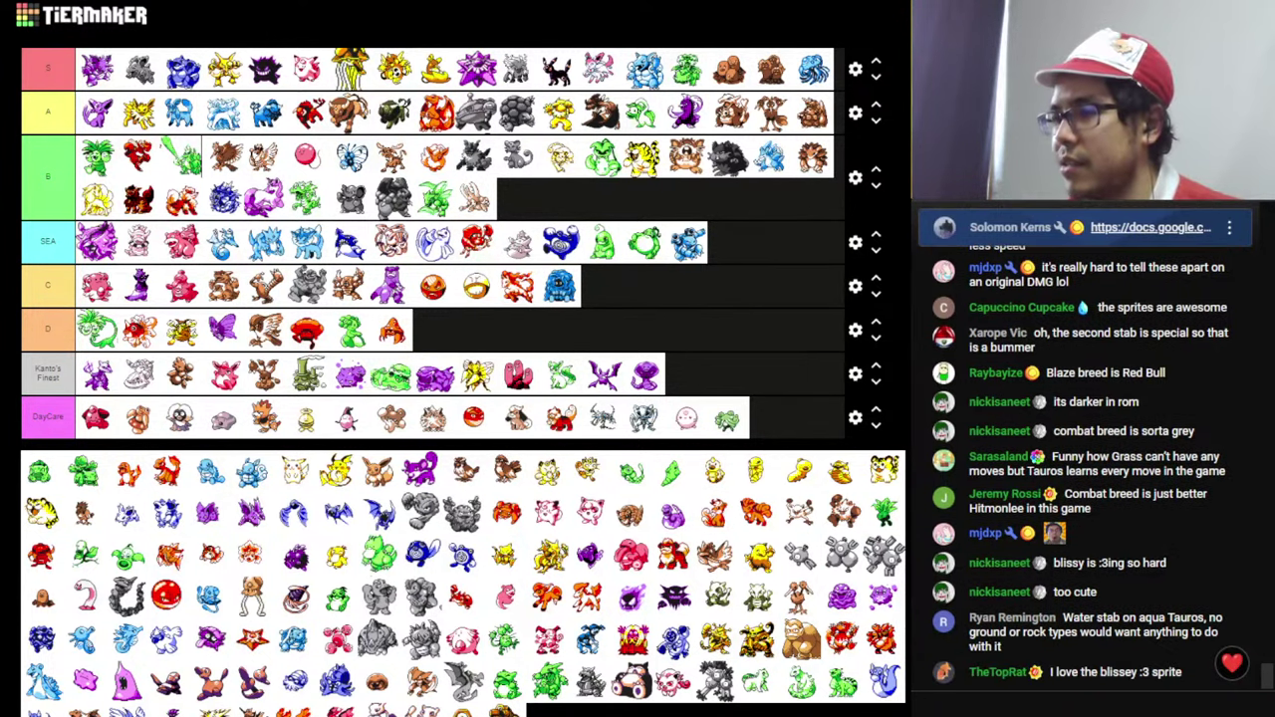
# - Switch to the spreadsheet and bring up Blissey's tradebacks learnset and base stats at a smaller zoom
pyautogui.hotkey('alt', 'Tab')
pyautogui.scroll(-2, 561, 424)
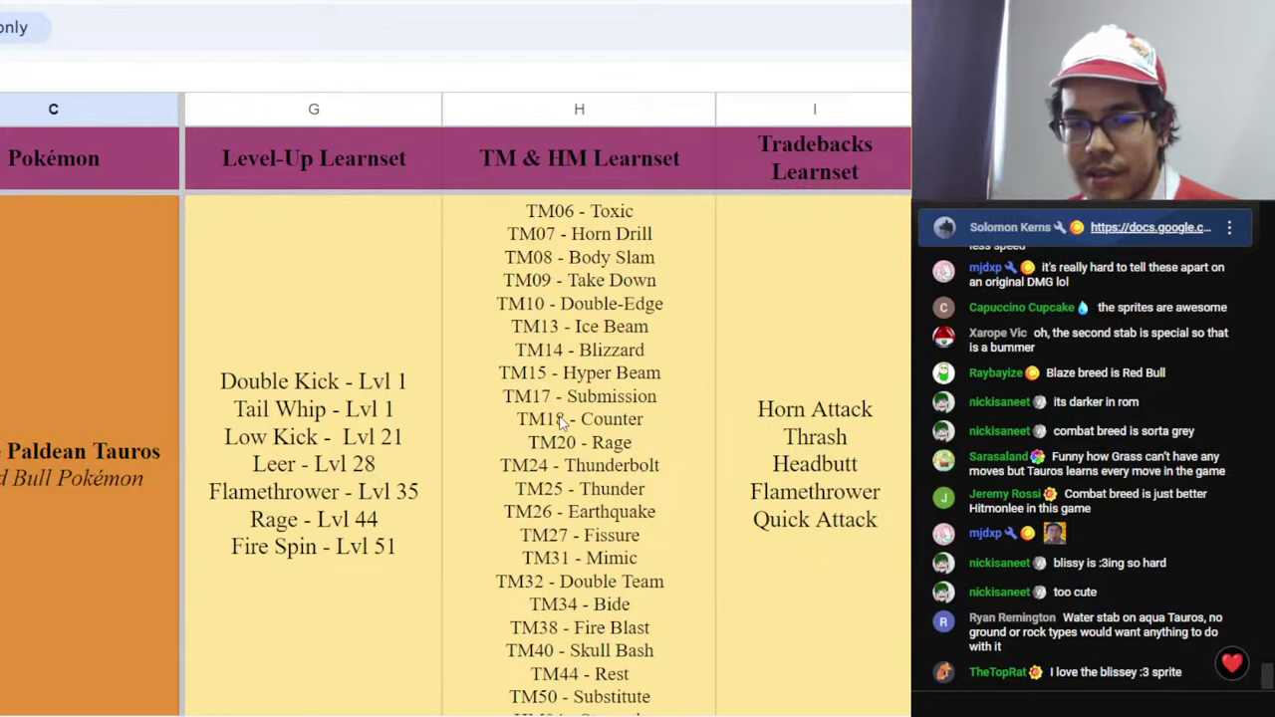
pyautogui.scroll(-2, 561, 423)
pyautogui.scroll(-1, 561, 424)
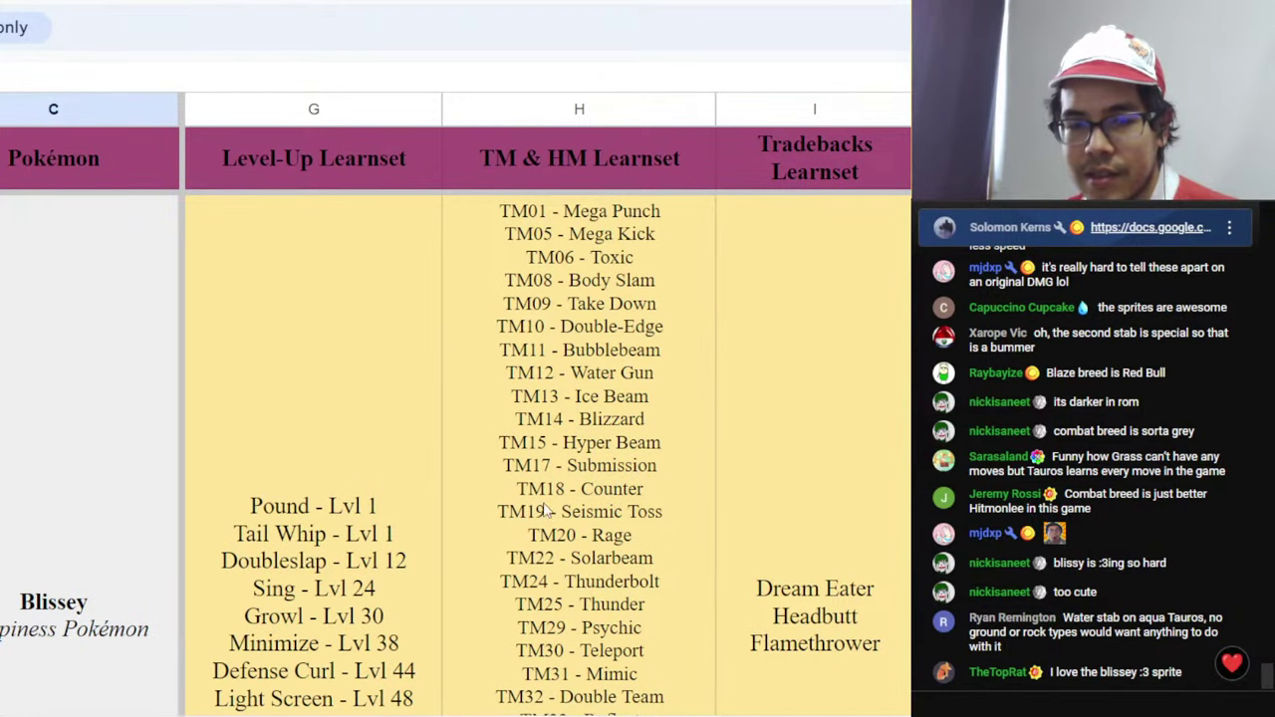
pyautogui.moveTo(592, 715); pyautogui.dragTo(691, 715)
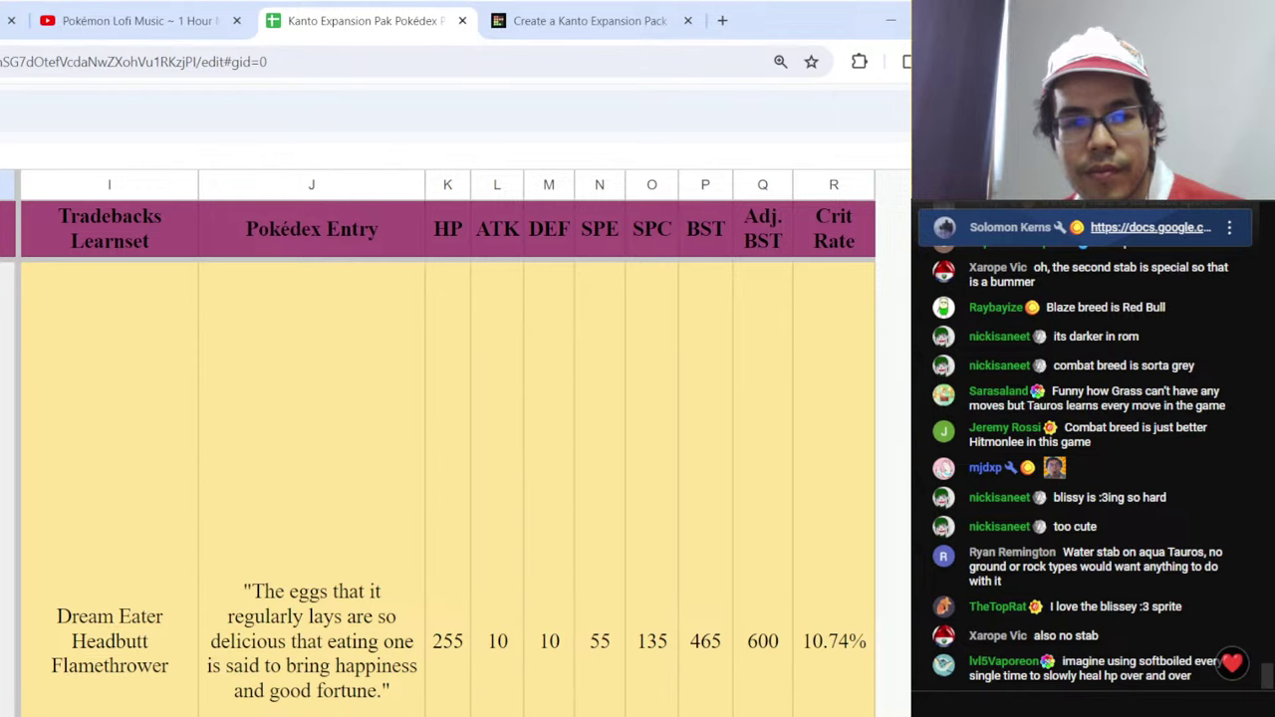
pyautogui.hotkey('ctrl', '-')
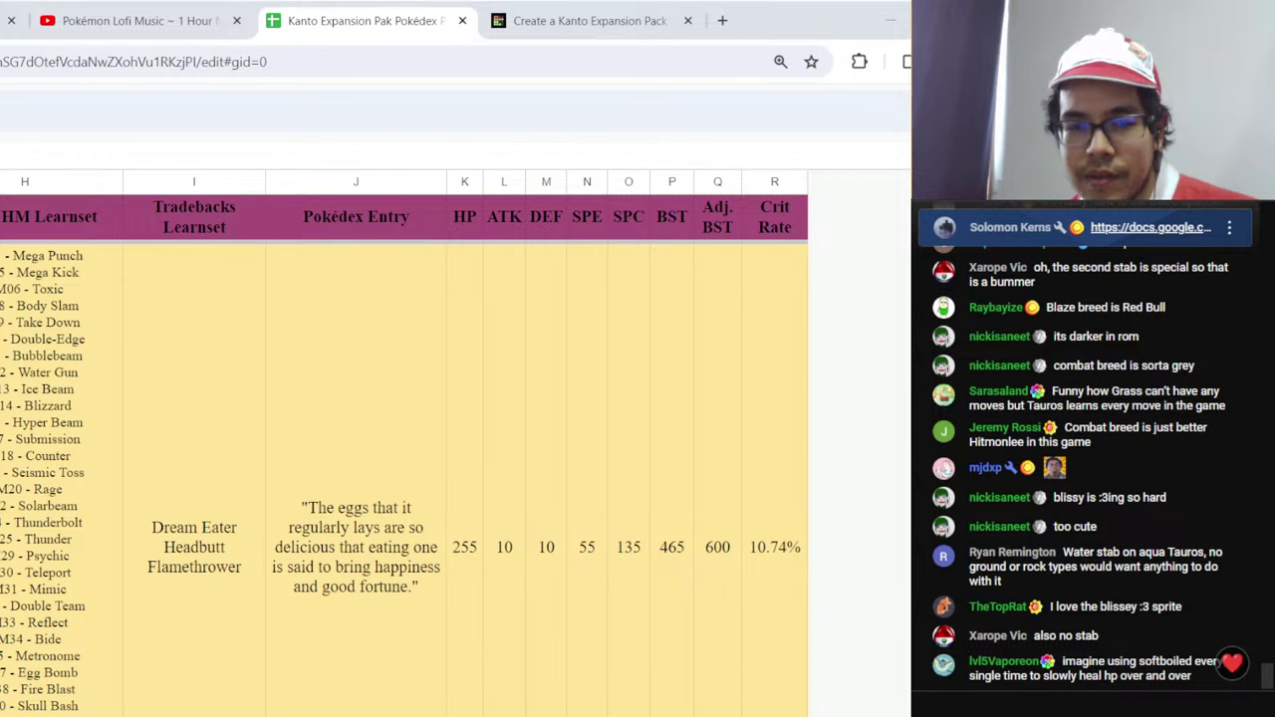
# - Examine Blissey's special, speed and attack stats in the spreadsheet
pyautogui.click(365, 475)
pyautogui.click(623, 560)
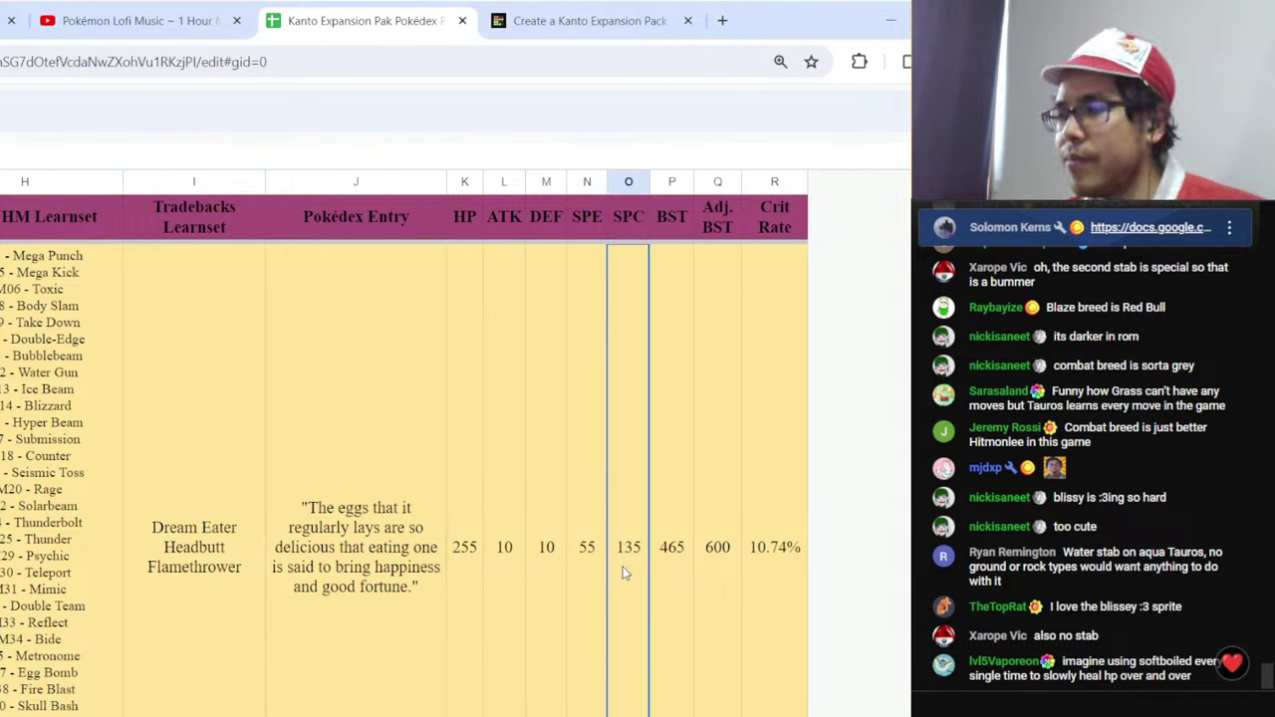
pyautogui.click(586, 604)
pyautogui.click(519, 605)
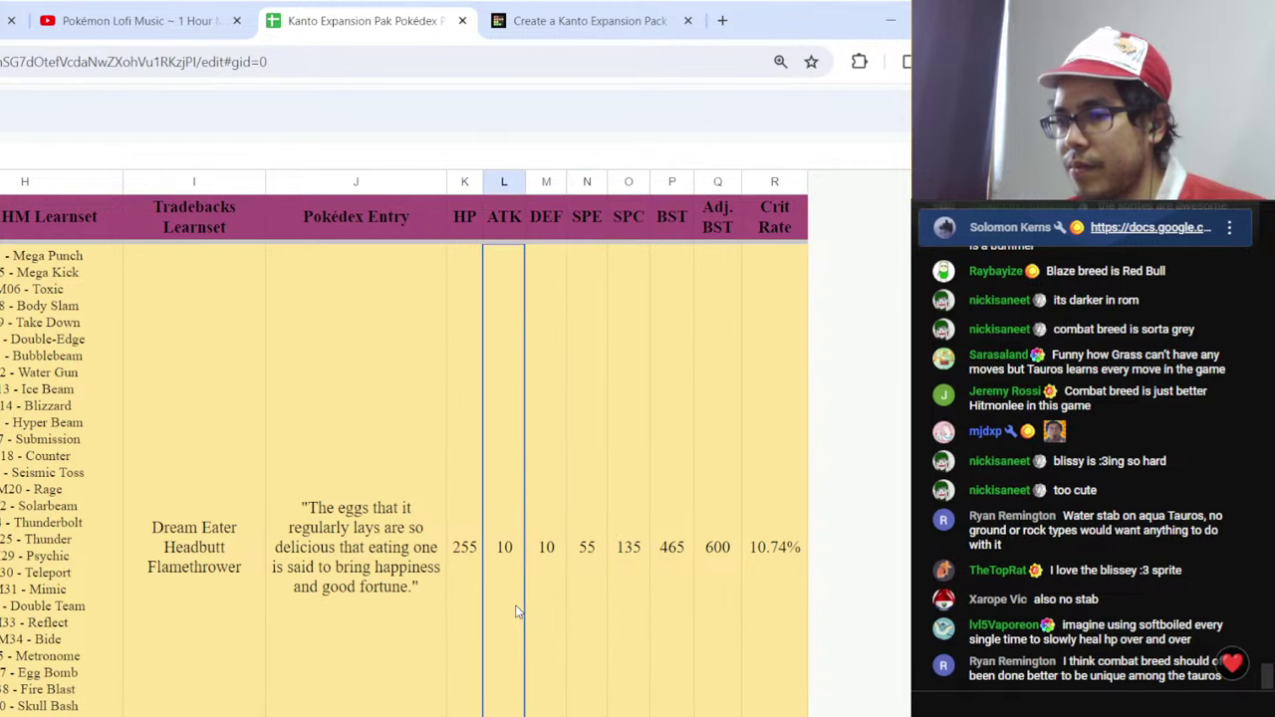
pyautogui.click(602, 587)
pyautogui.click(638, 590)
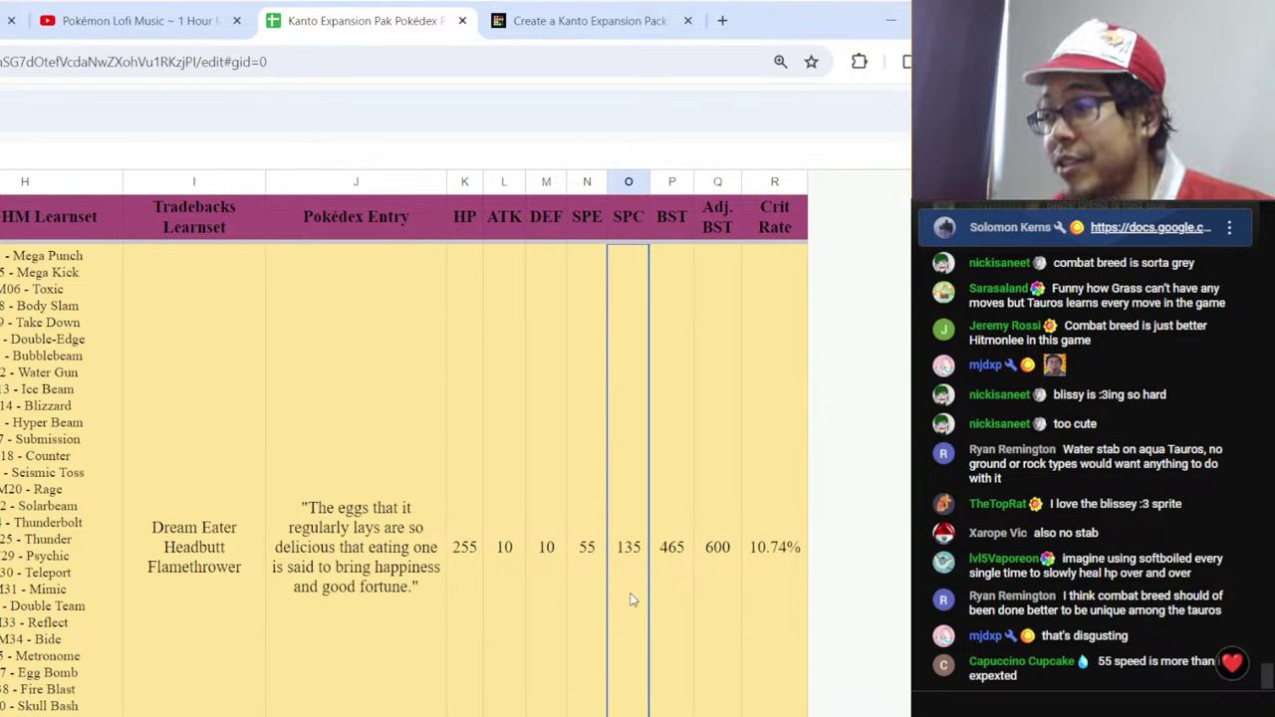
# - Compare Blissey's defense and attack stats with its HP in the spreadsheet
pyautogui.click(555, 591)
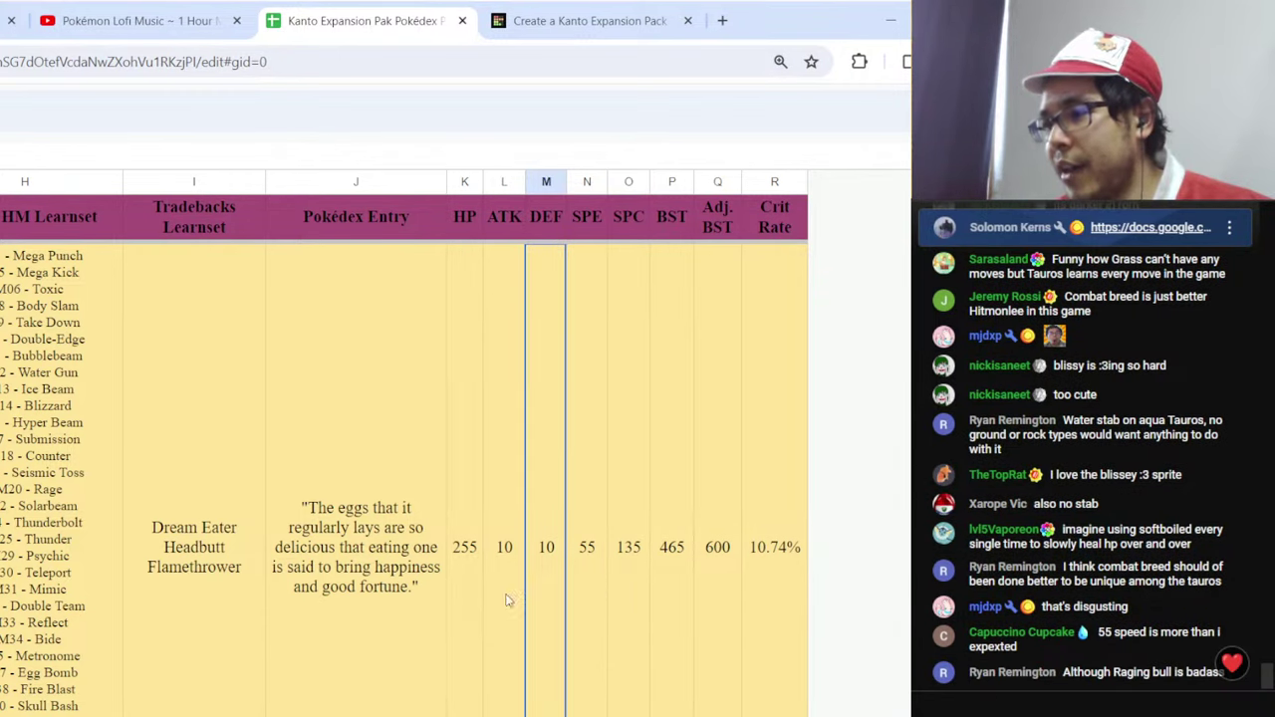
pyautogui.click(506, 600)
pyautogui.click(470, 589)
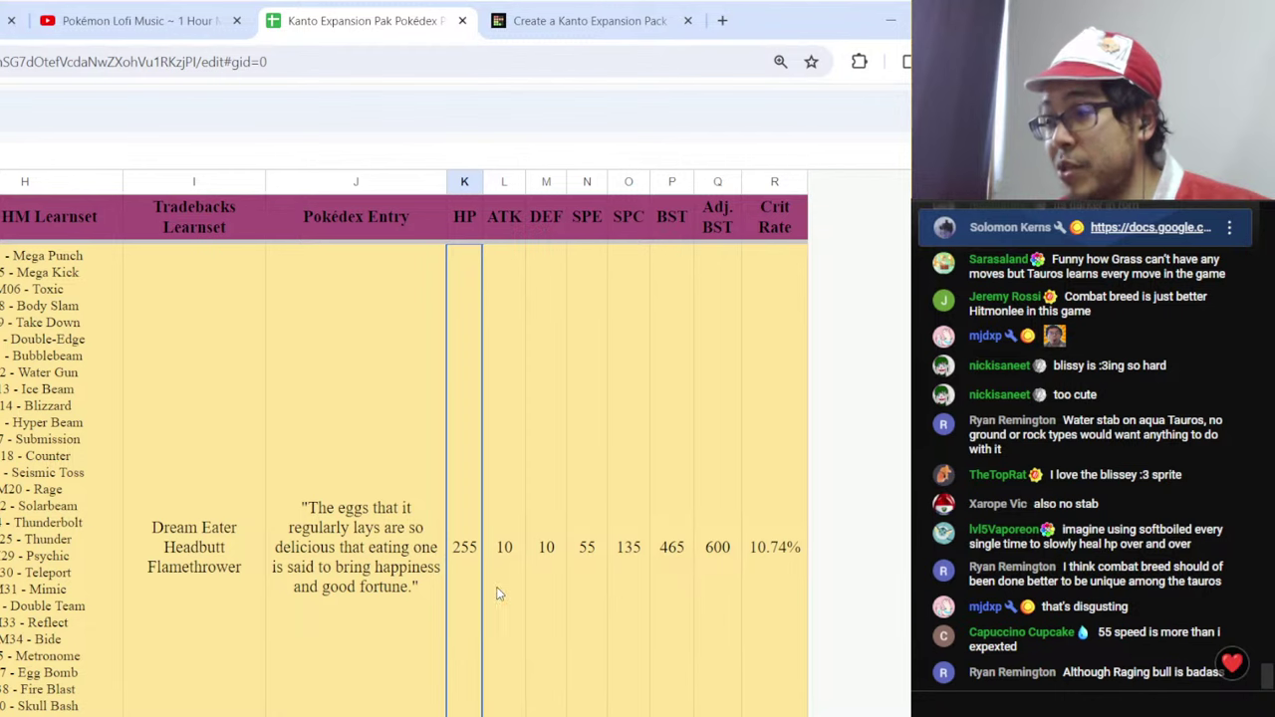
pyautogui.click(499, 594)
pyautogui.click(535, 594)
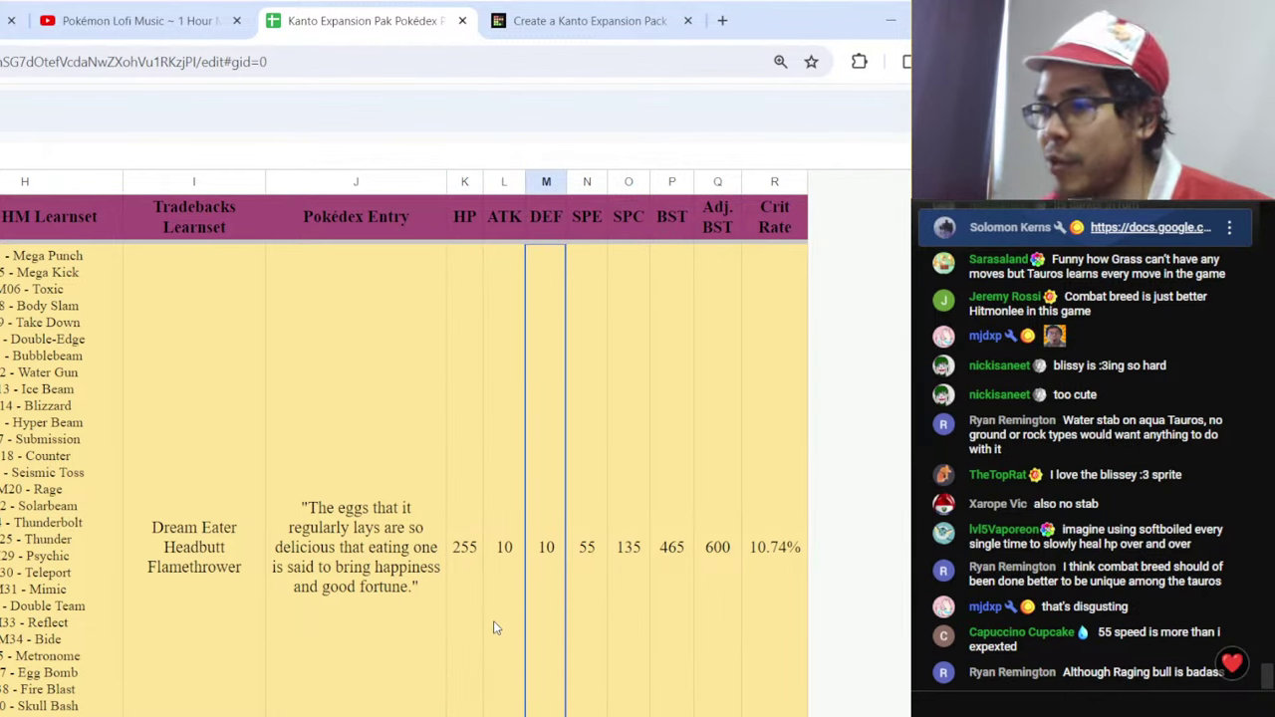
pyautogui.click(461, 626)
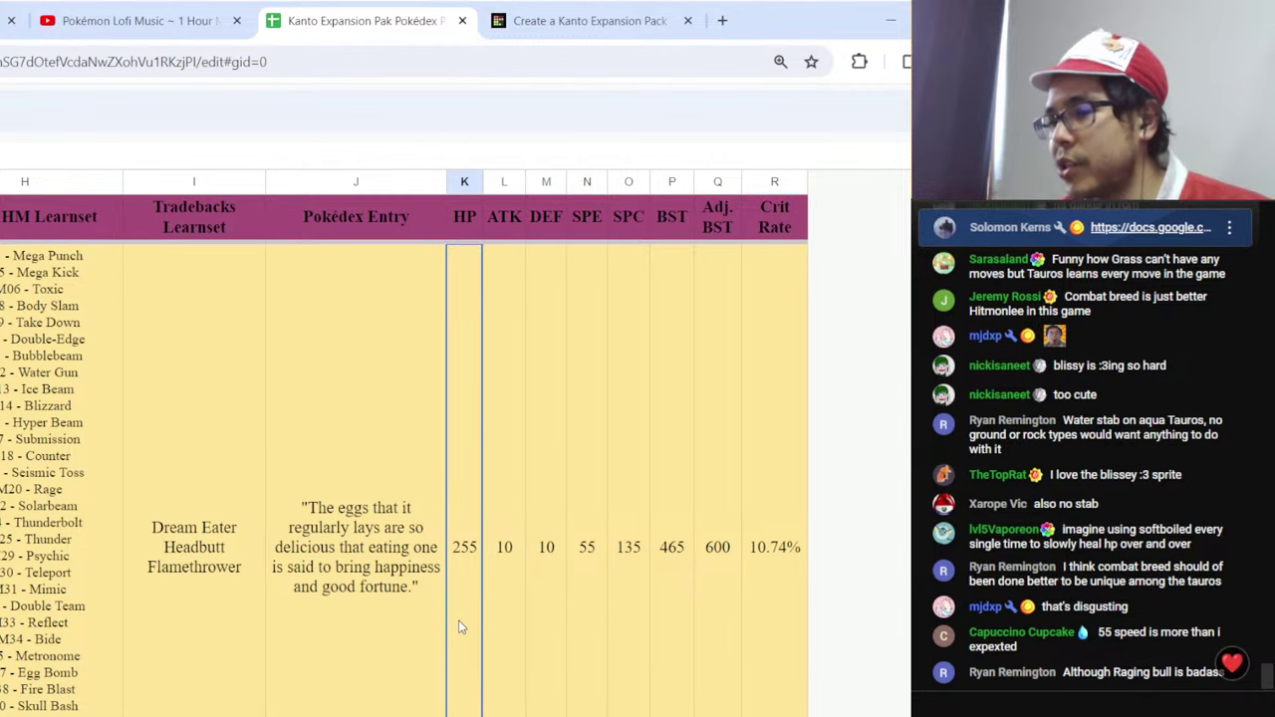
# - Compare Blissey's speed and special stats with the defense and special stats of Chansey in the spreadsheet row above
pyautogui.click(572, 609)
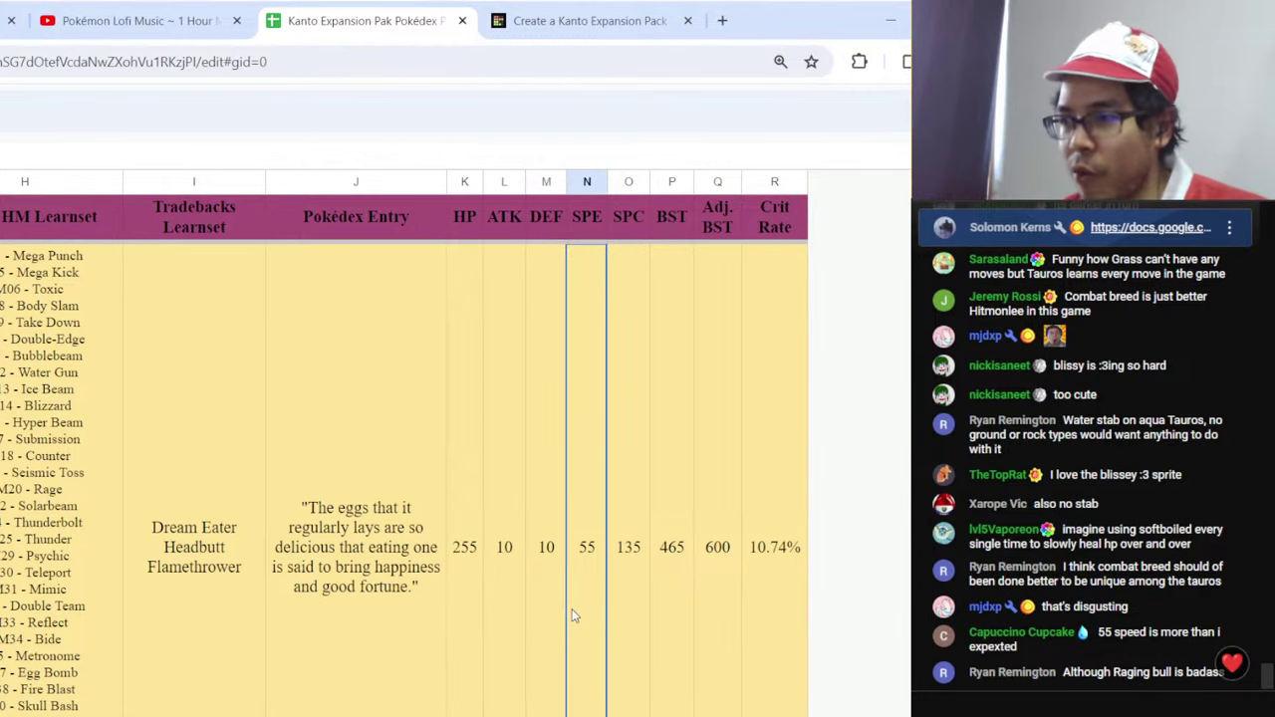
pyautogui.click(619, 613)
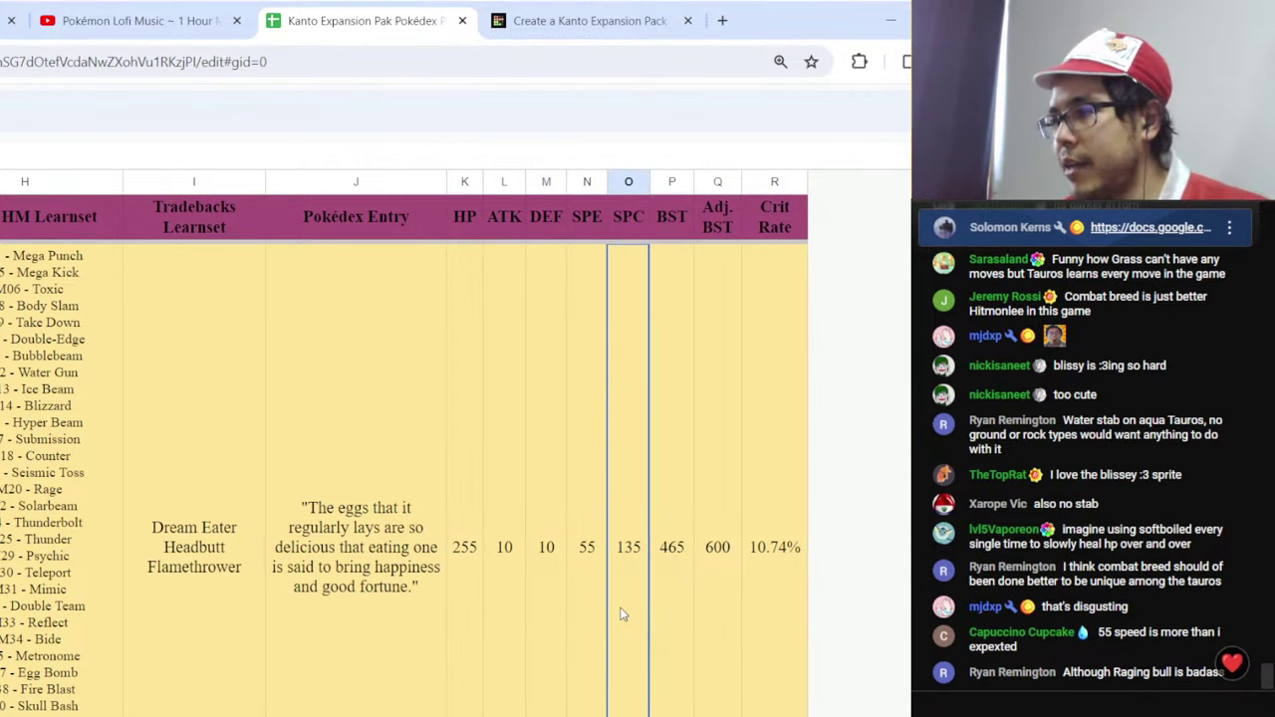
pyautogui.click(573, 588)
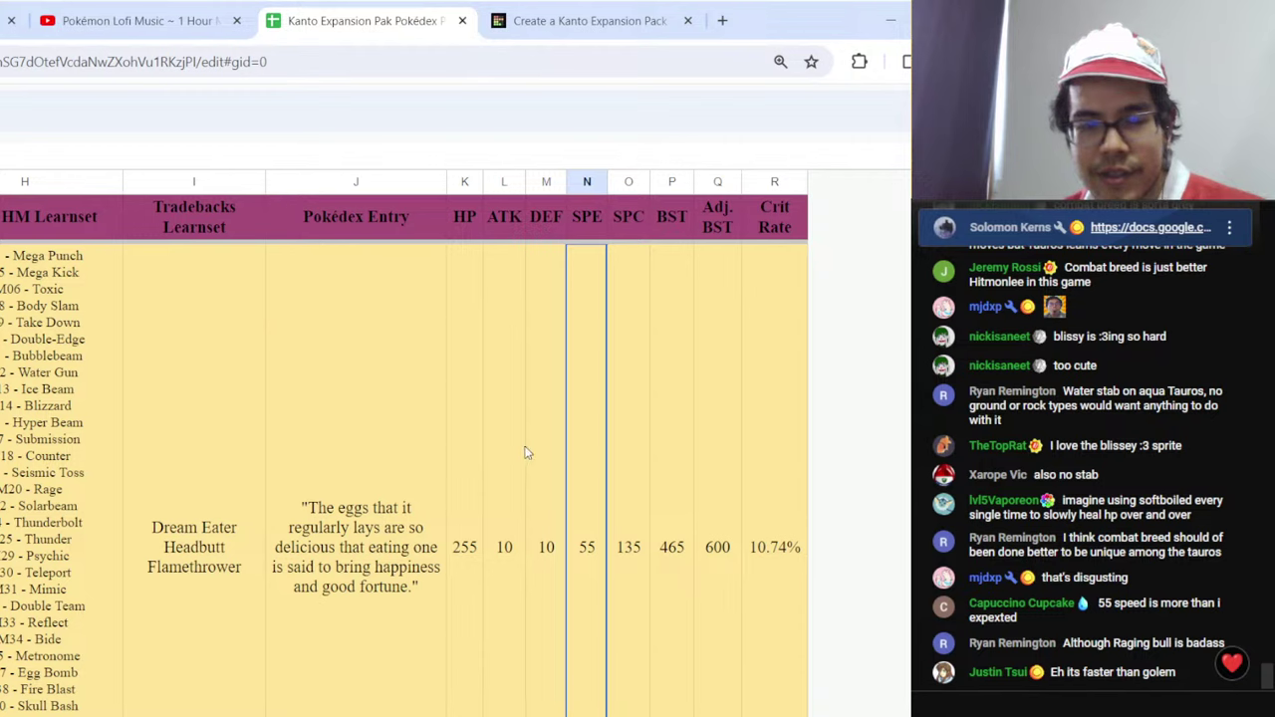
pyautogui.scroll(1, 518, 461)
pyautogui.click(529, 495)
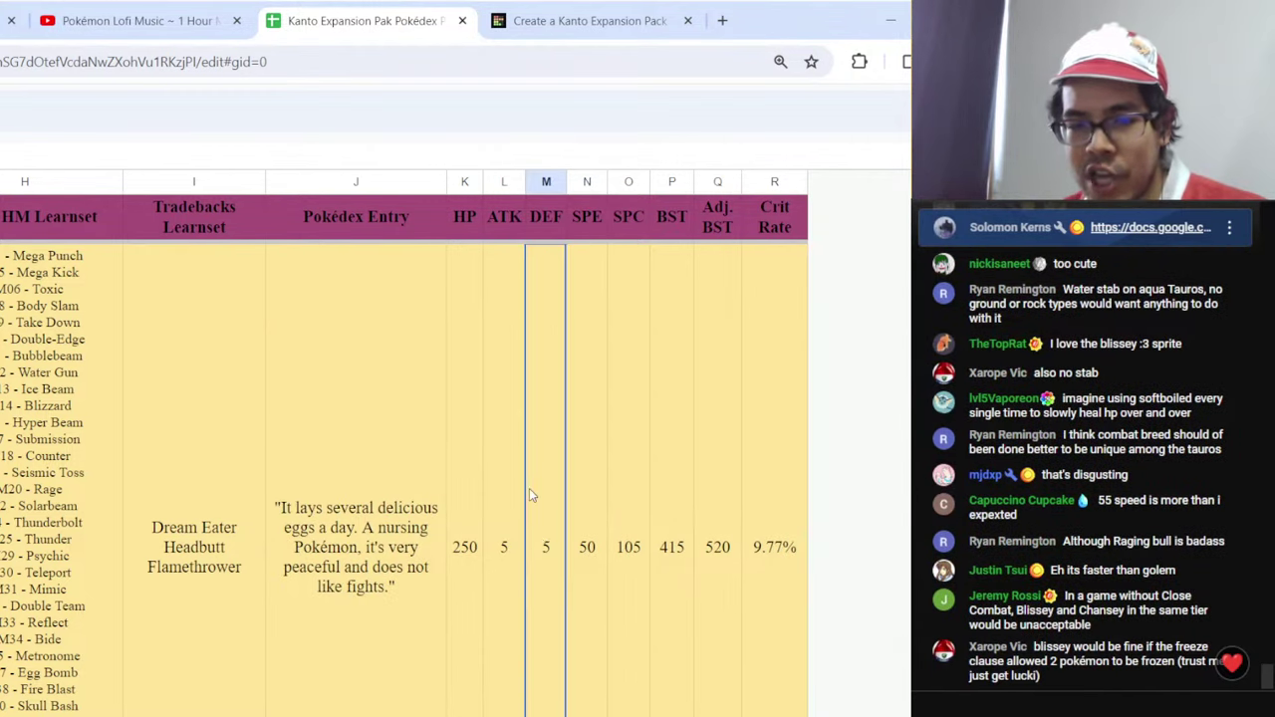
pyautogui.click(625, 562)
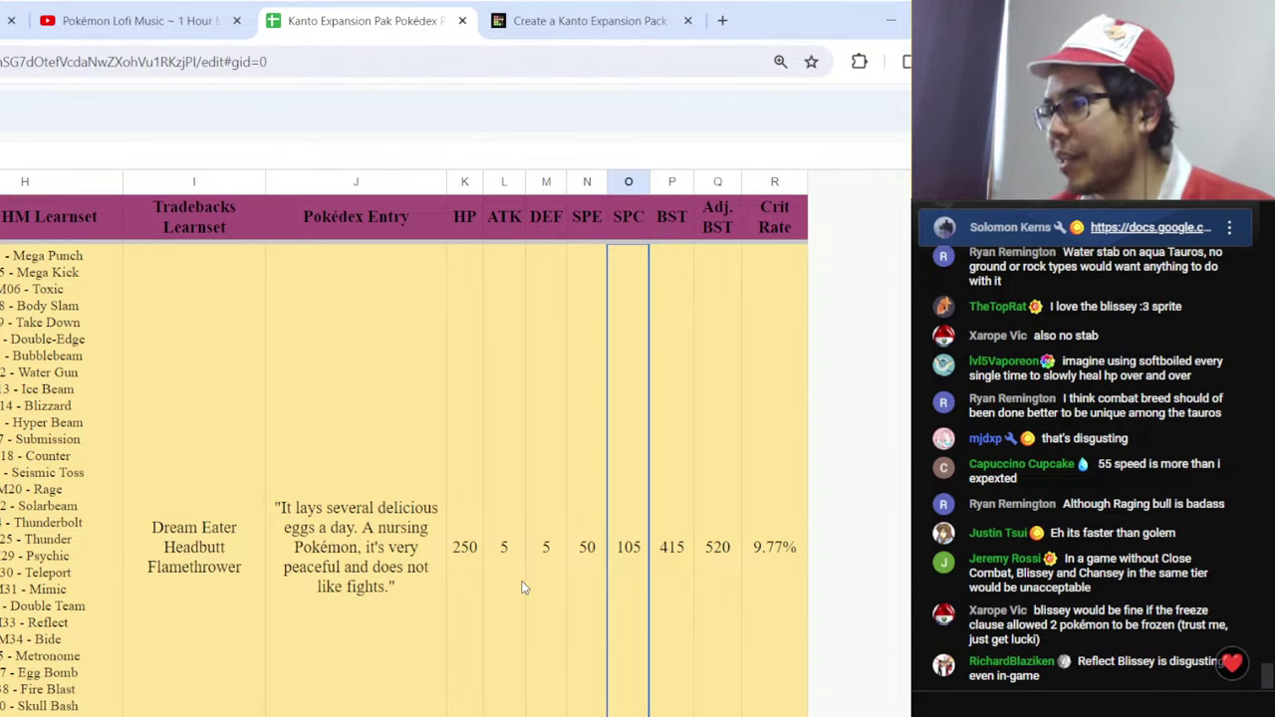
pyautogui.scroll(-2, 525, 588)
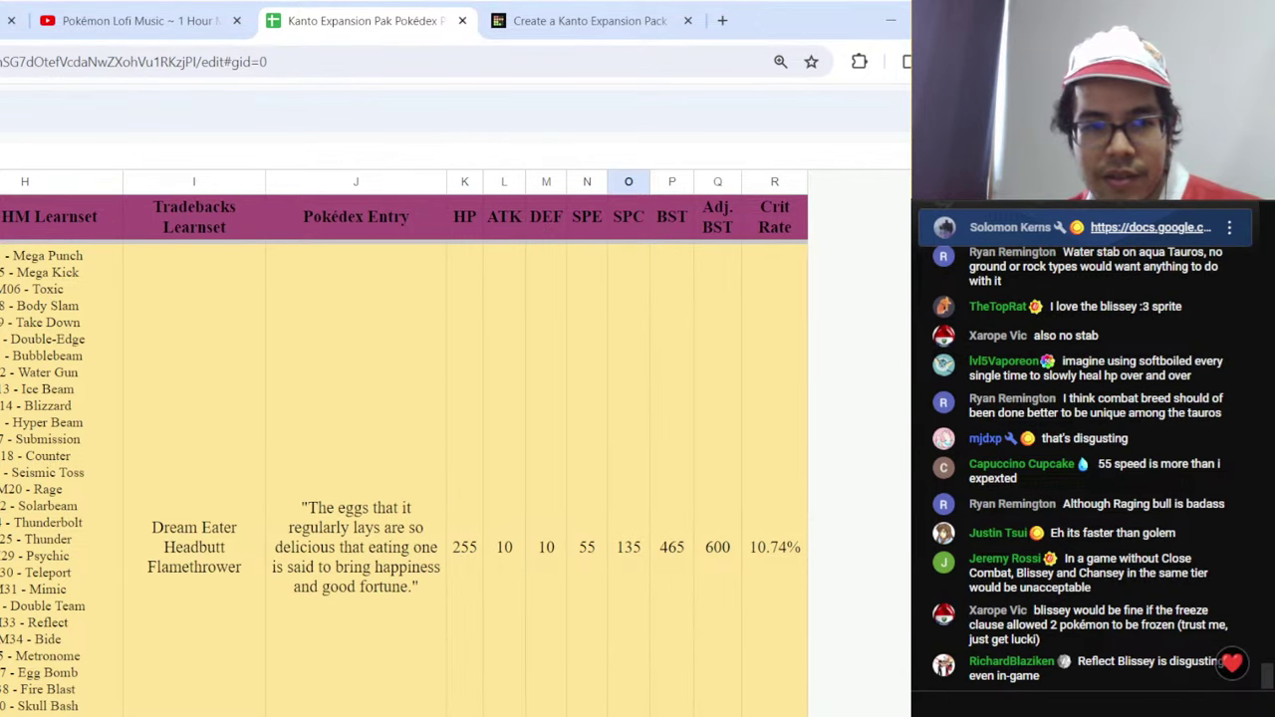
pyautogui.hotkey('ctrl', '+')
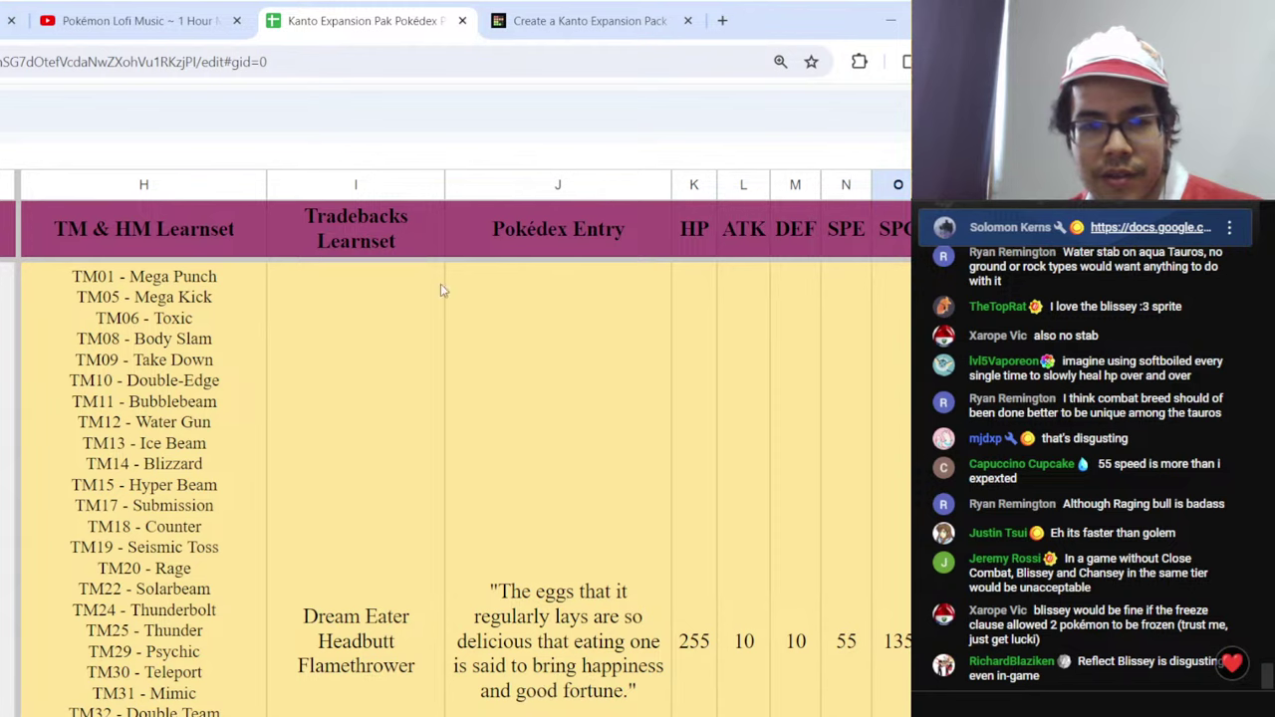
# - Switch to the tier list and place the green cactus Pokémon second in tier D
pyautogui.click(588, 20)
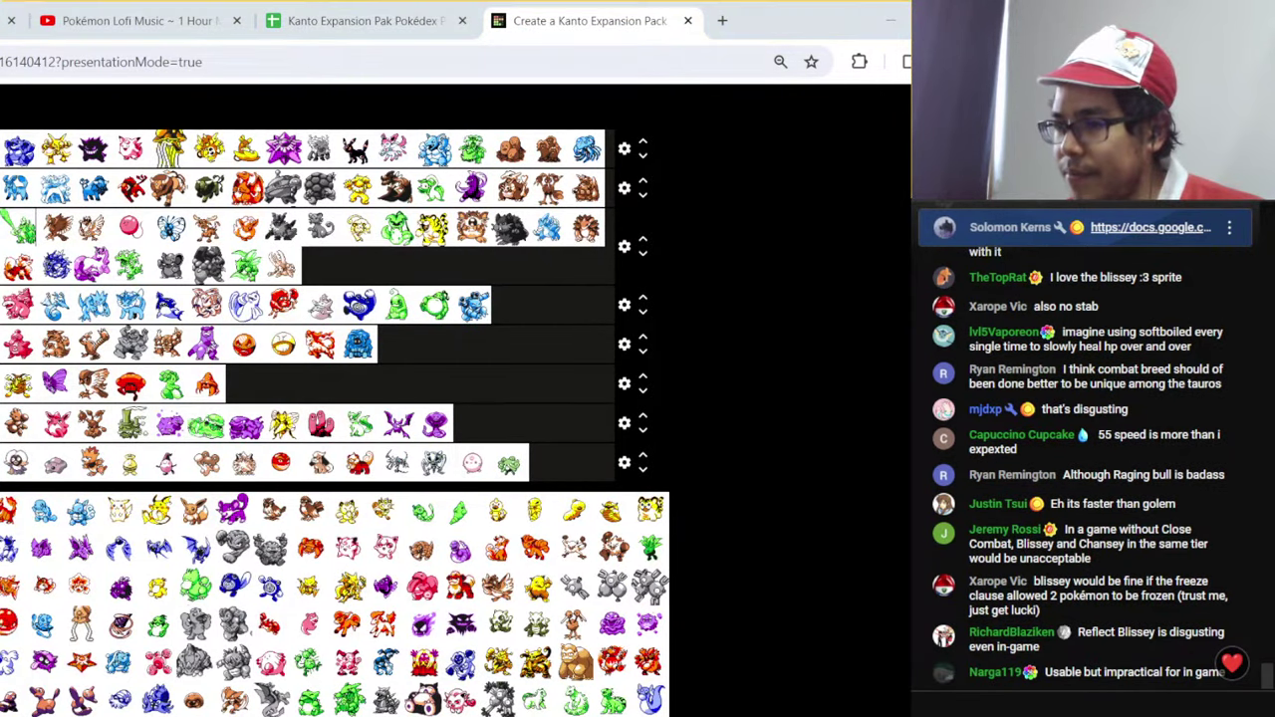
pyautogui.press('F11')
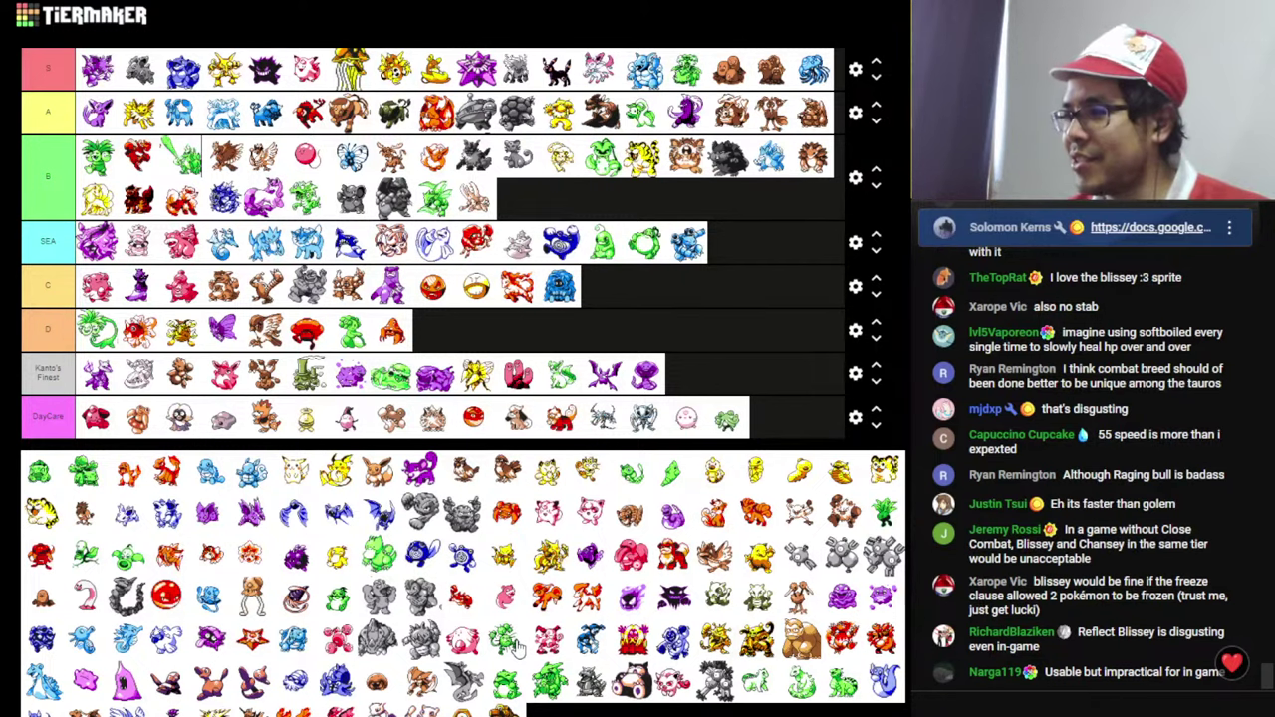
pyautogui.moveTo(517, 648); pyautogui.dragTo(147, 343)
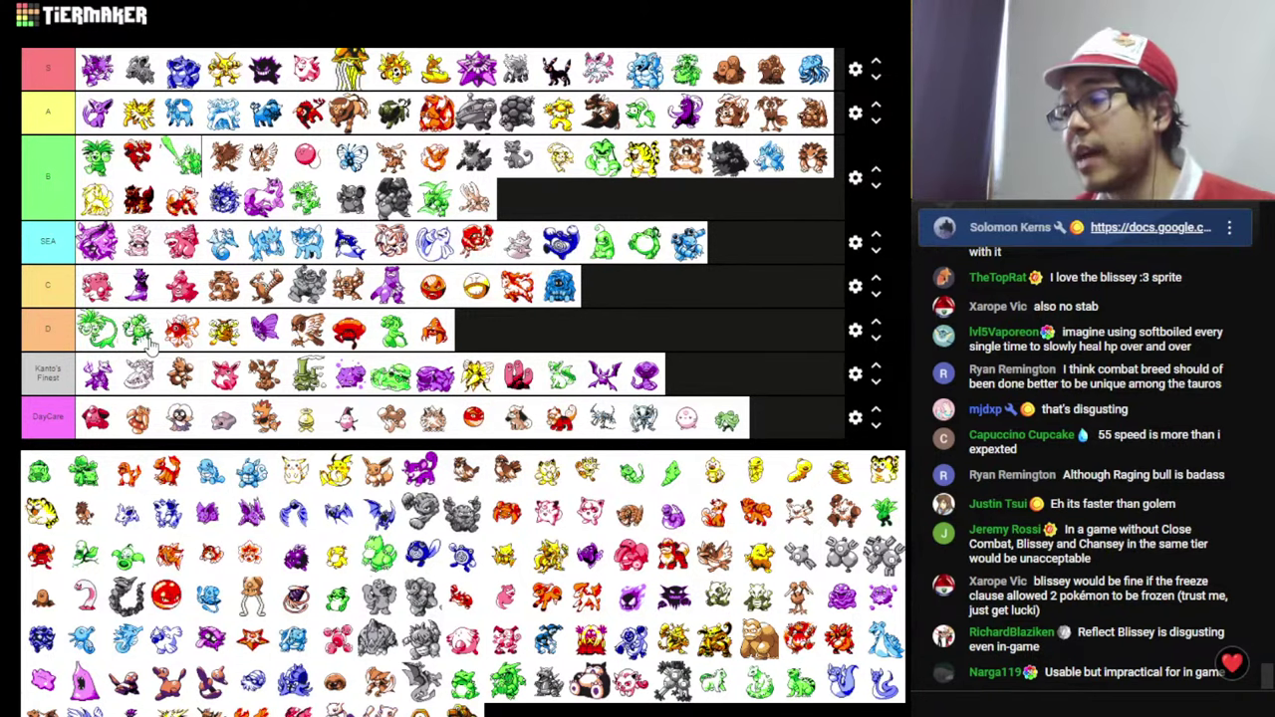
# - Switch to the spreadsheet and examine the attack, defense and special stats of the Grass/Ground Pokémon below Blissey
pyautogui.click(664, 31)
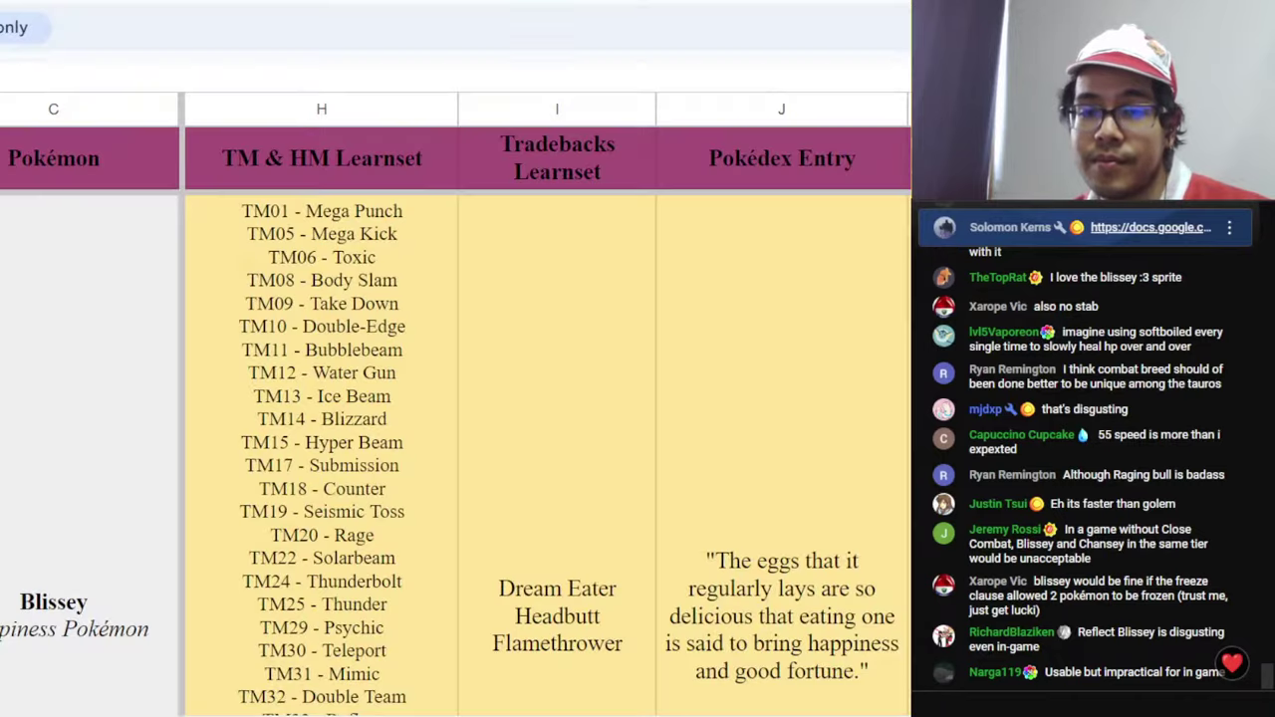
pyautogui.scroll(-2, 611, 404)
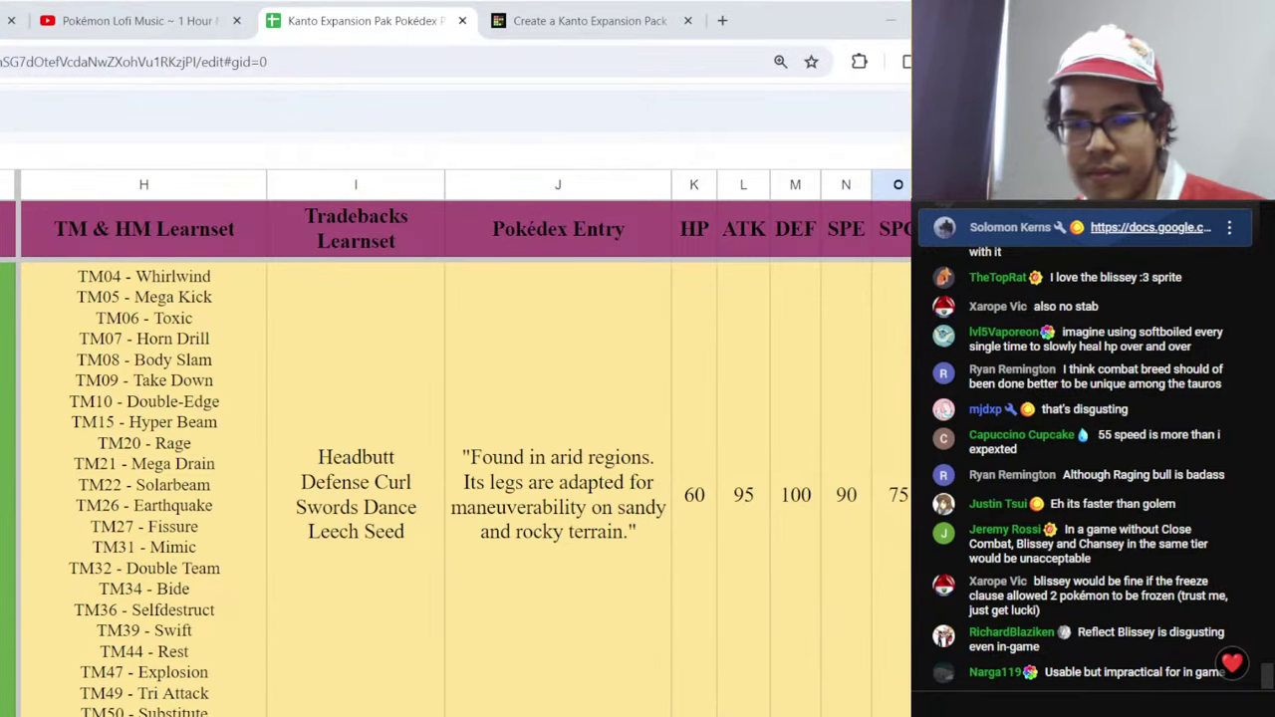
pyautogui.hscroll(3, 448, 448)
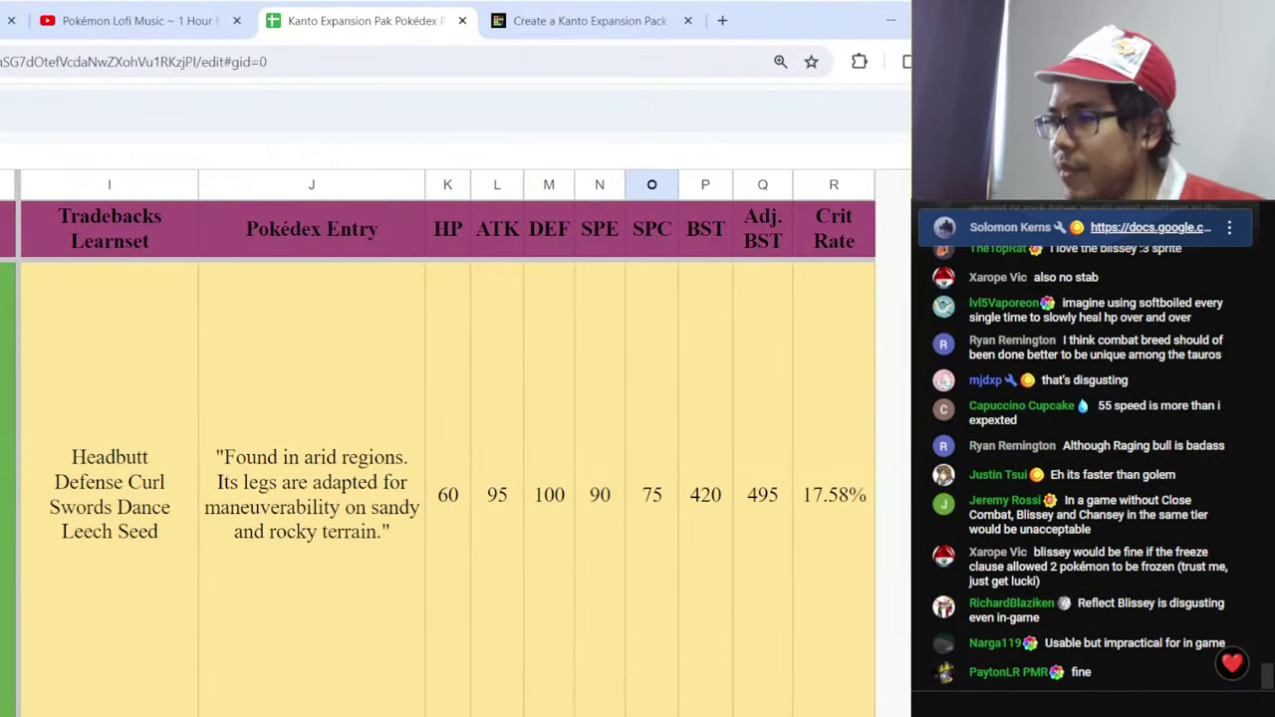
pyautogui.click(501, 567)
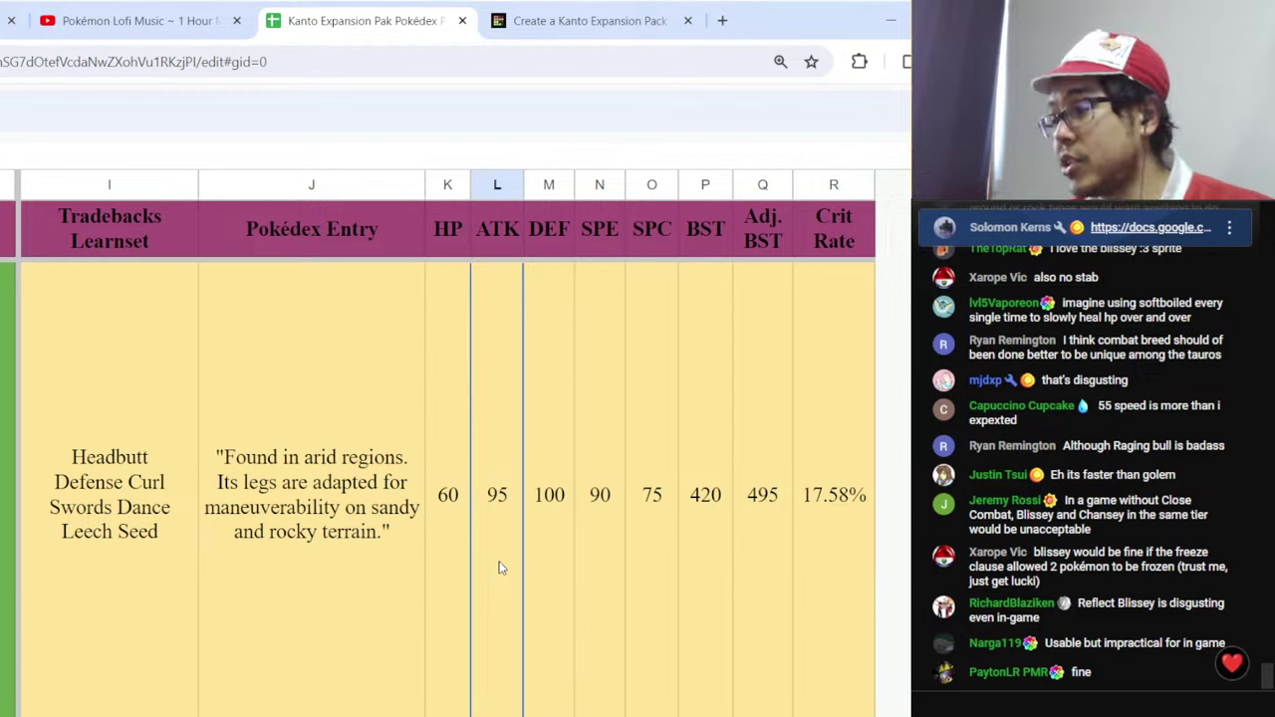
pyautogui.click(539, 562)
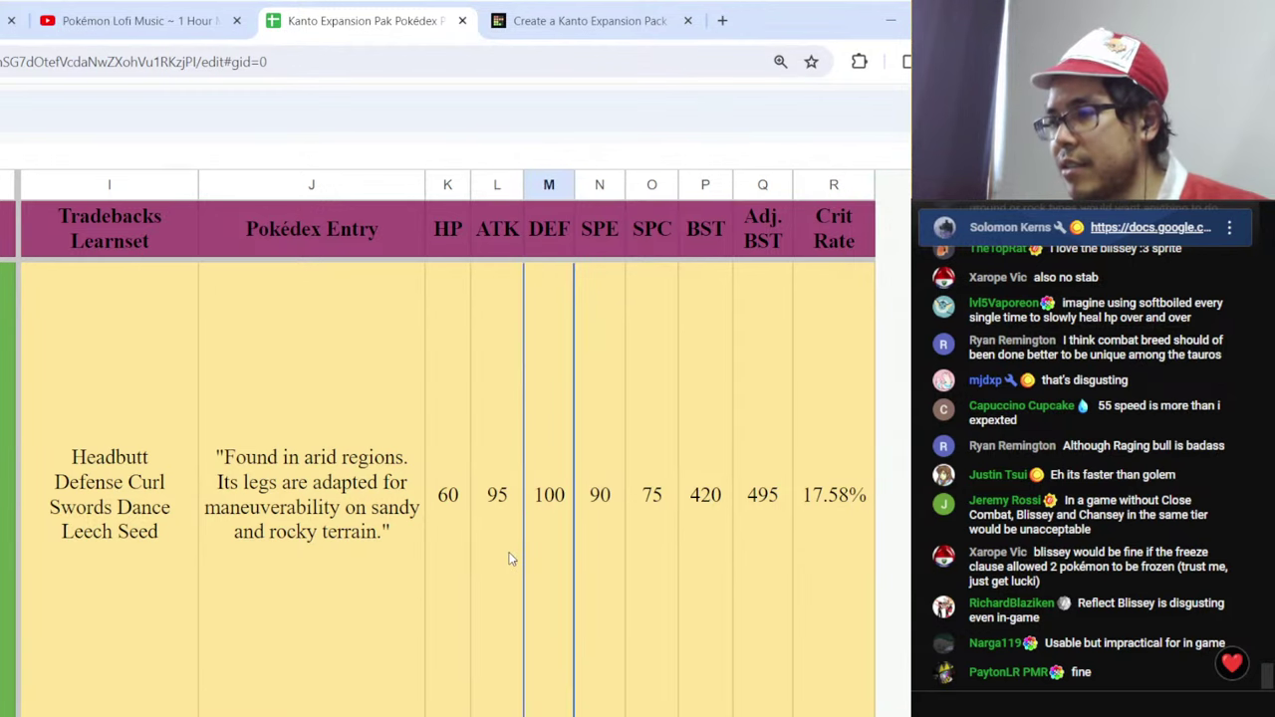
pyautogui.click(508, 559)
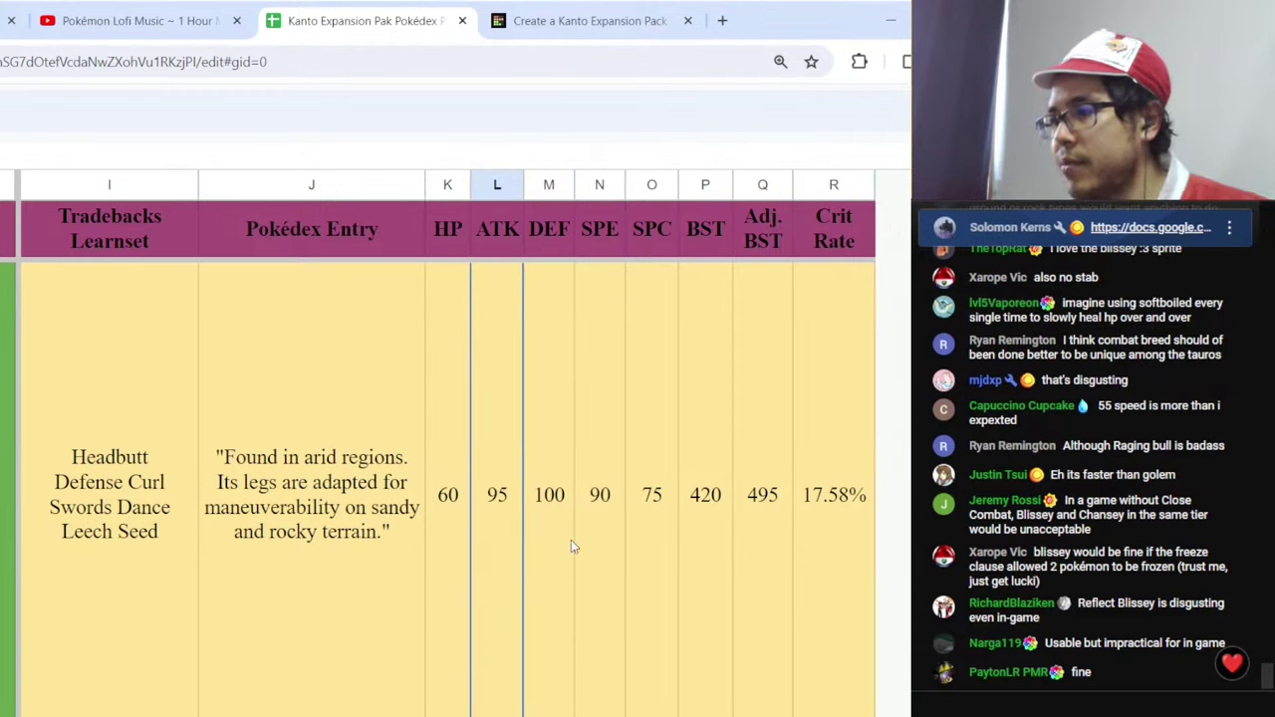
pyautogui.click(651, 539)
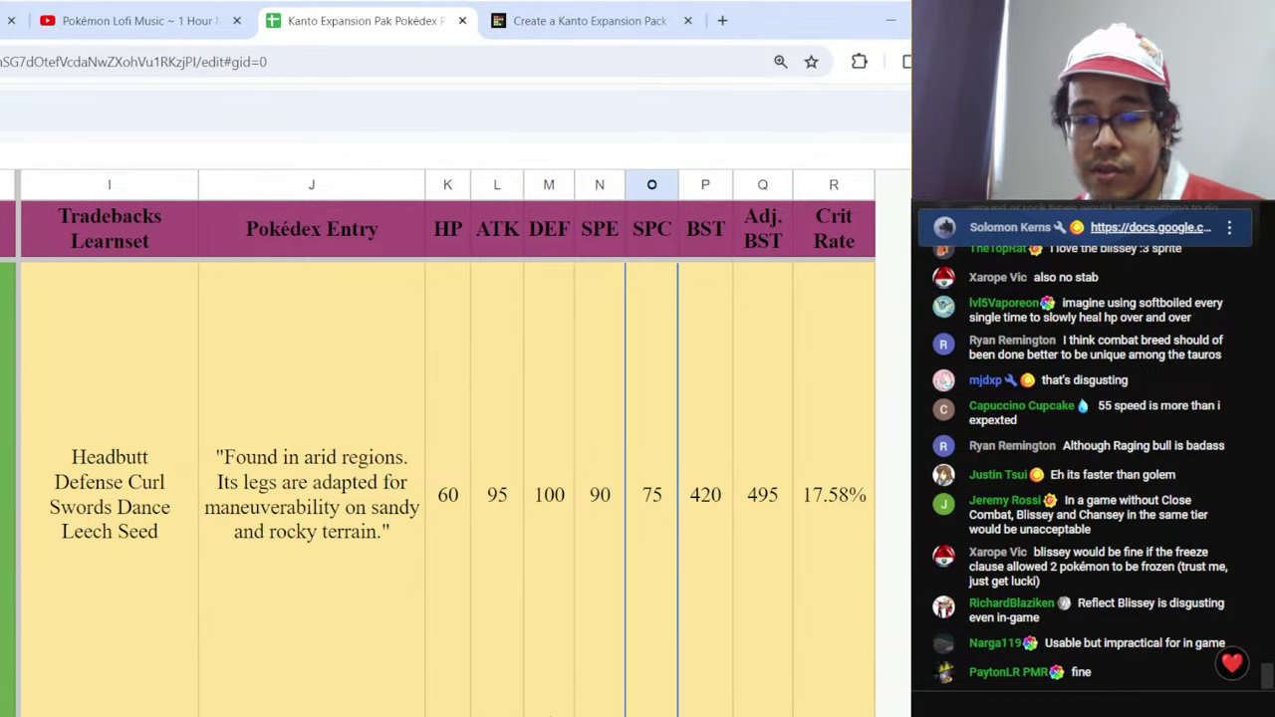
# - Check the Grass/Ground Pokémon's typing, locations and level-up learnset in the spreadsheet
pyautogui.hscroll(-5, 438, 448)
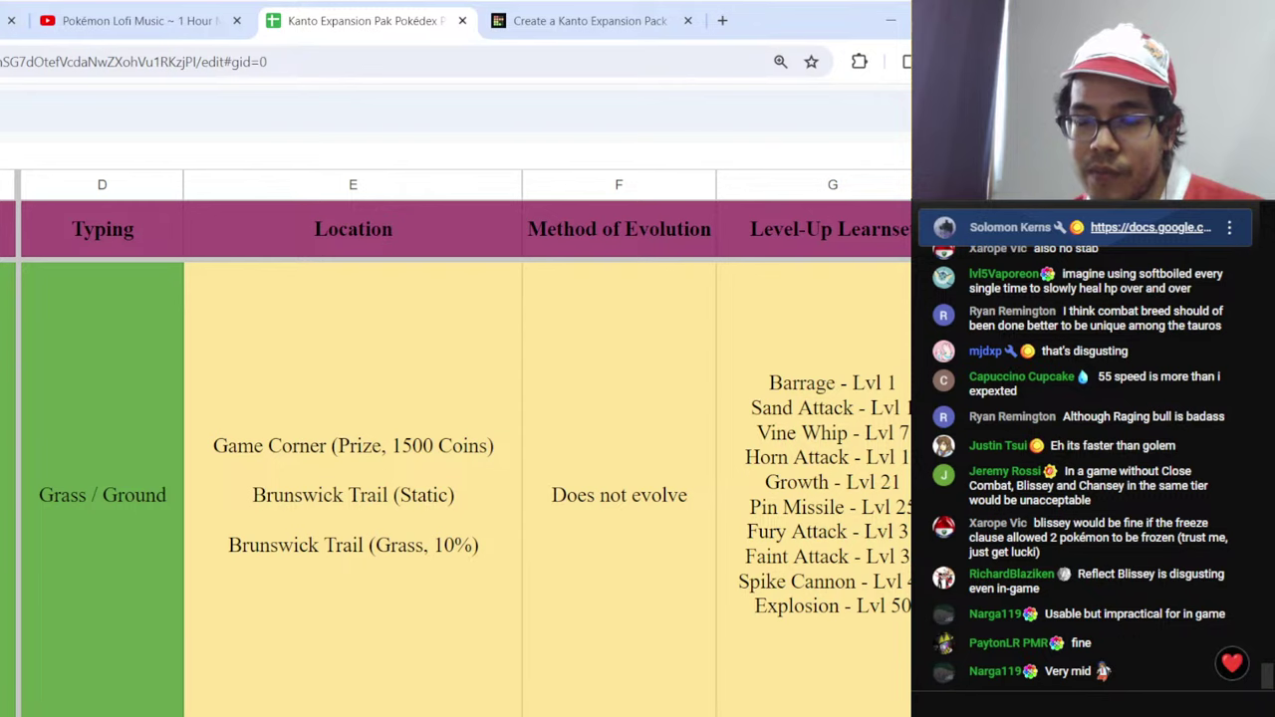
pyautogui.hscroll(2, 455, 448)
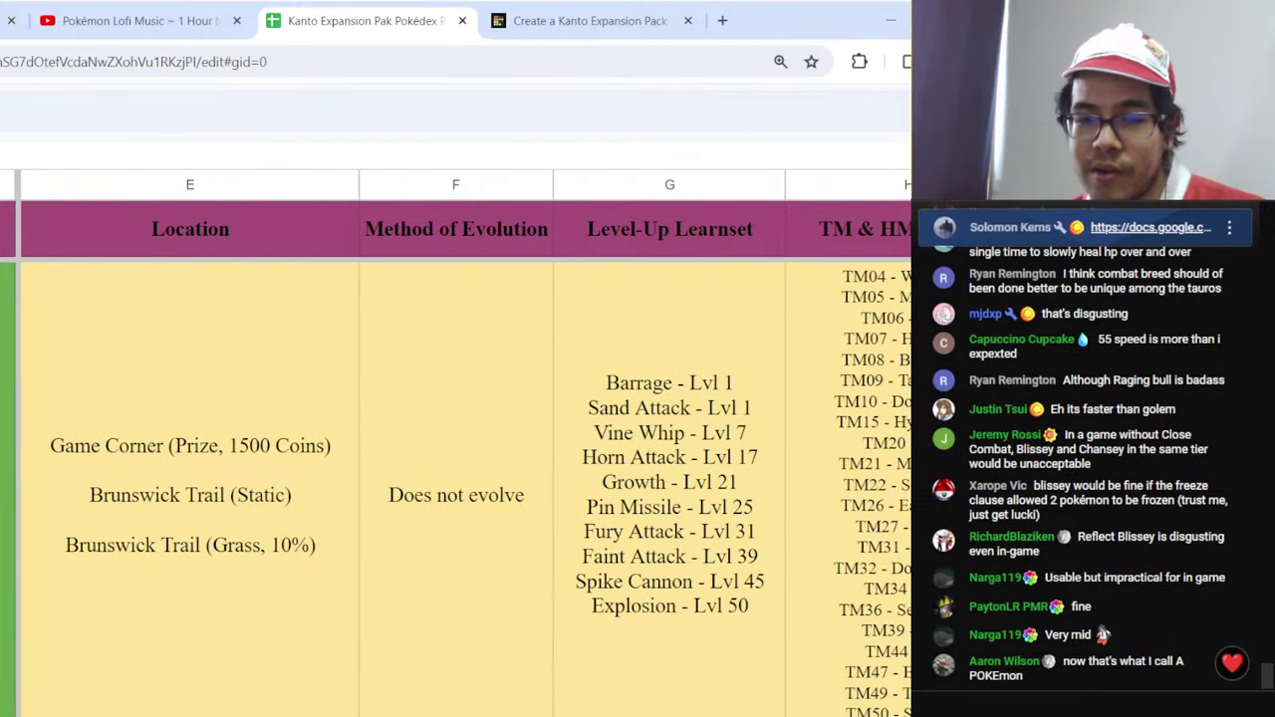
pyautogui.click(270, 563)
pyautogui.click(642, 485)
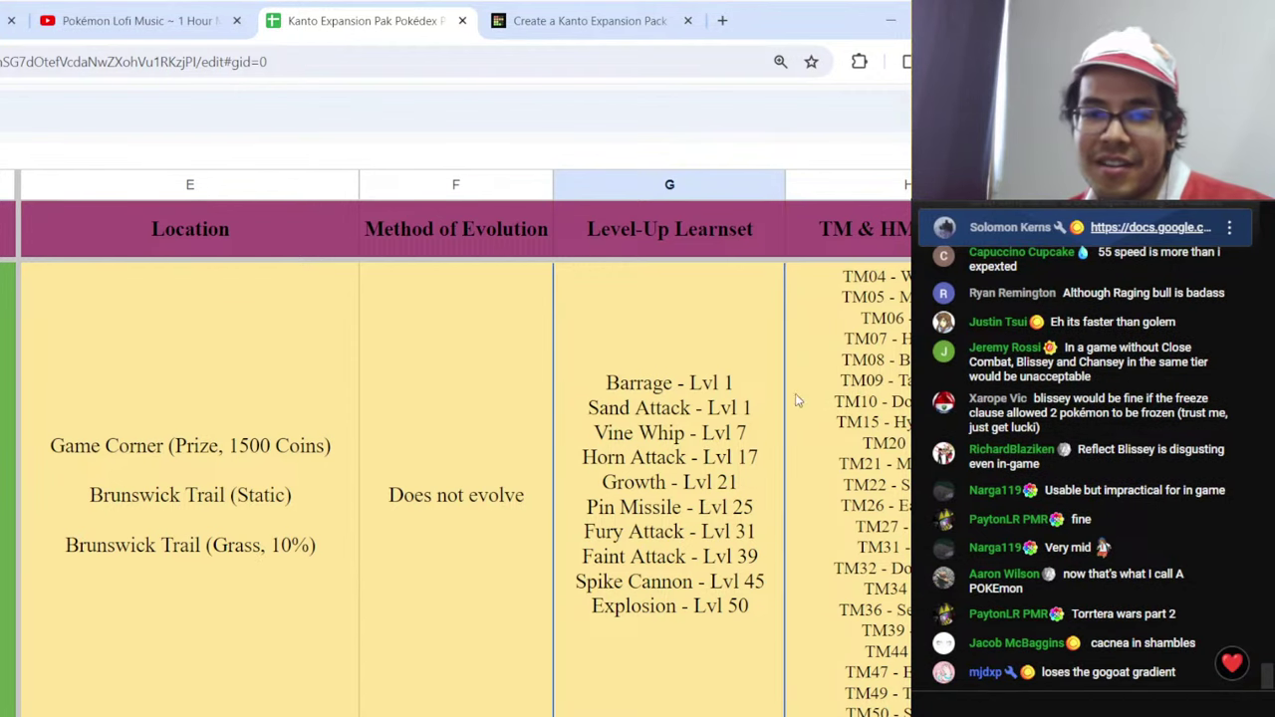
# - Switch to the tier list and place Mr. Rime and Mr. Mime fifth and sixth in tier S
pyautogui.click(558, 22)
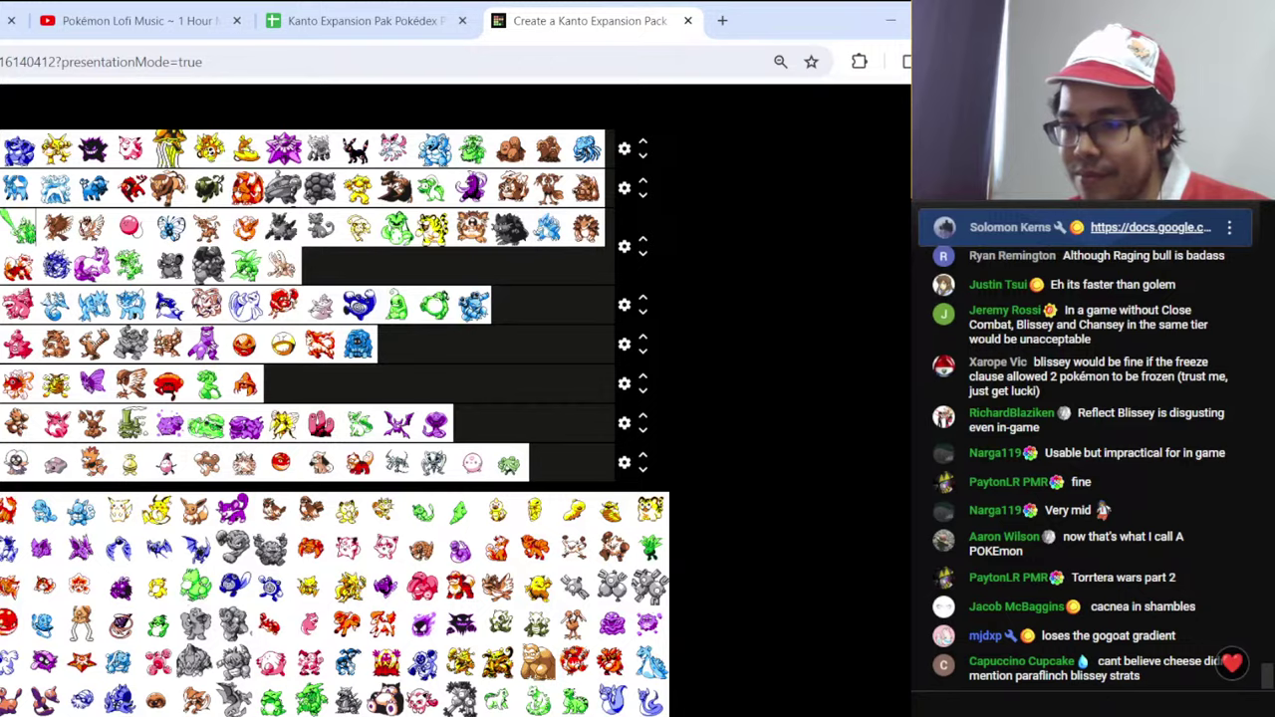
pyautogui.press('F11')
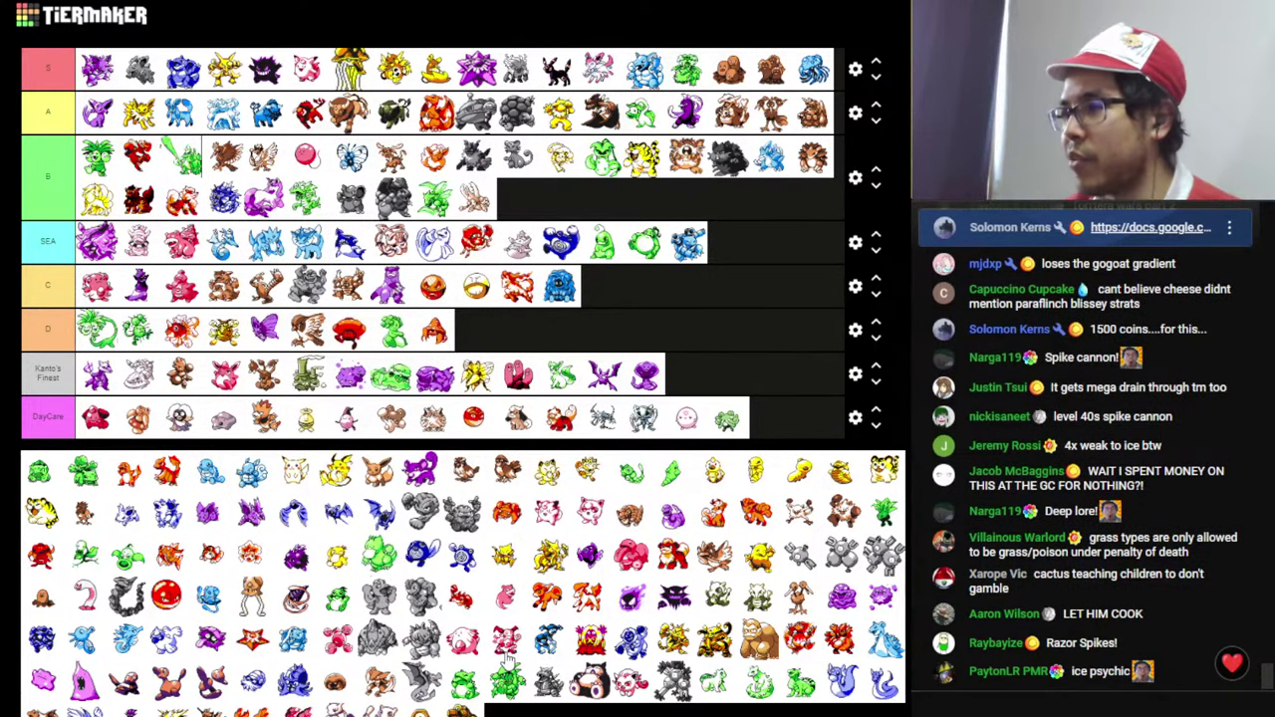
pyautogui.moveTo(508, 658); pyautogui.dragTo(257, 90)
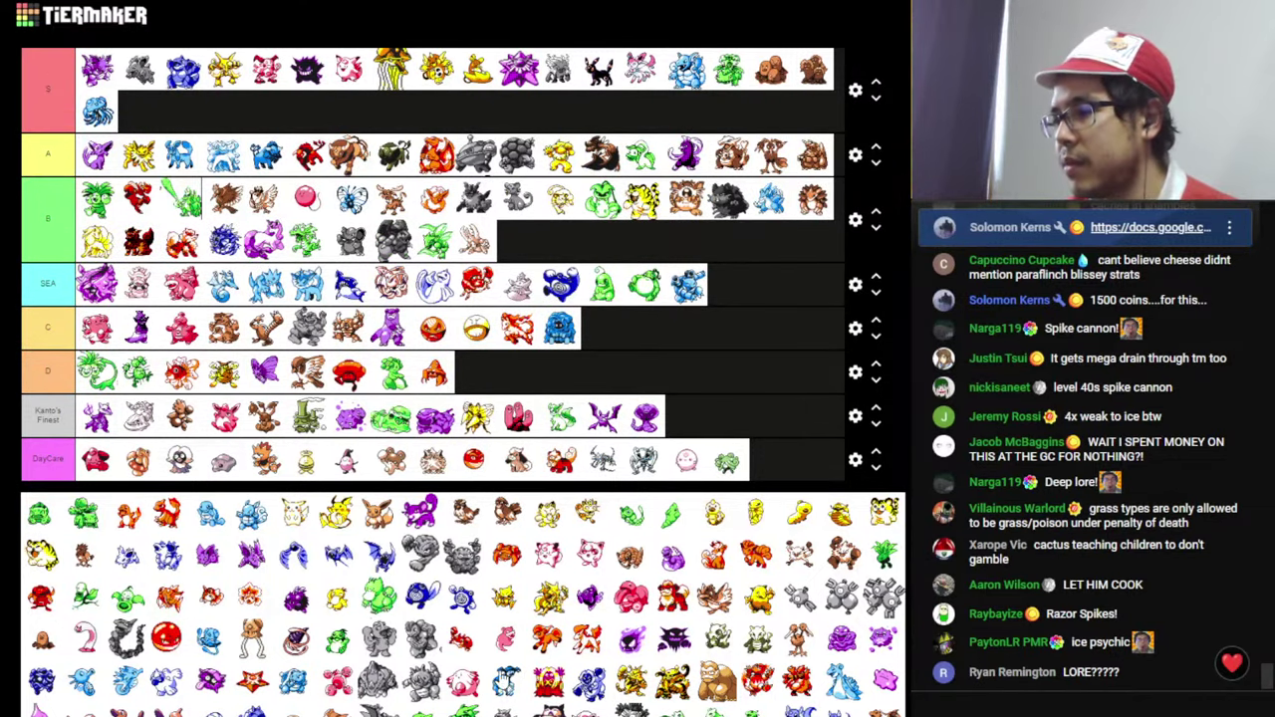
pyautogui.moveTo(507, 681); pyautogui.dragTo(262, 72)
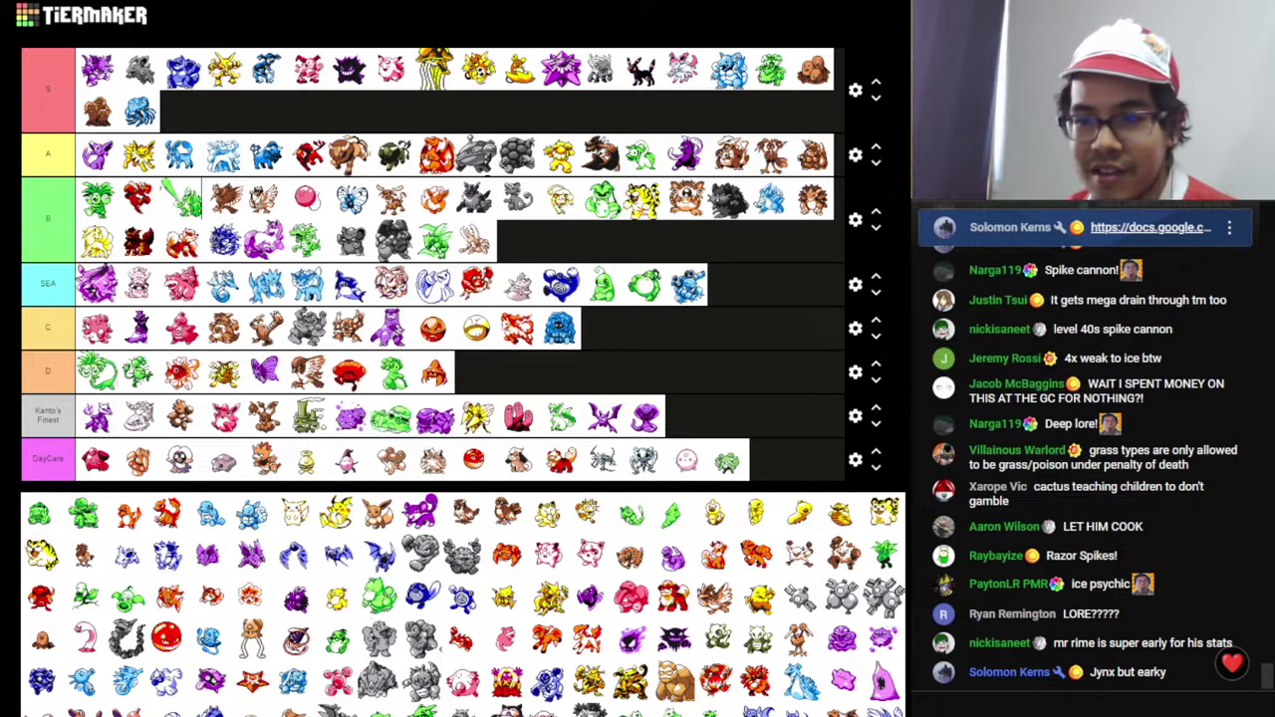
# - Switch to the spreadsheet and examine Mr. Mime's tradebacks learnset, defense and special stats
pyautogui.hotkey('alt', 'Tab')
pyautogui.scroll(-1, 786, 592)
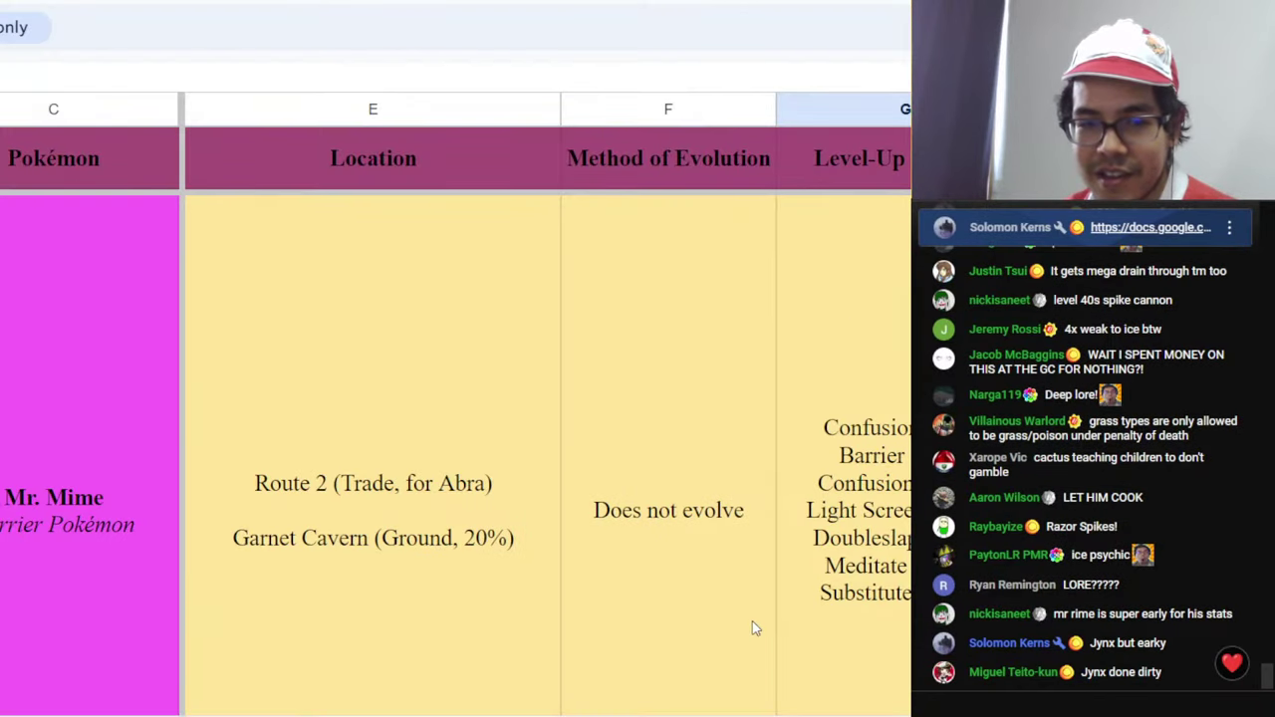
pyautogui.hscroll(6, 754, 628)
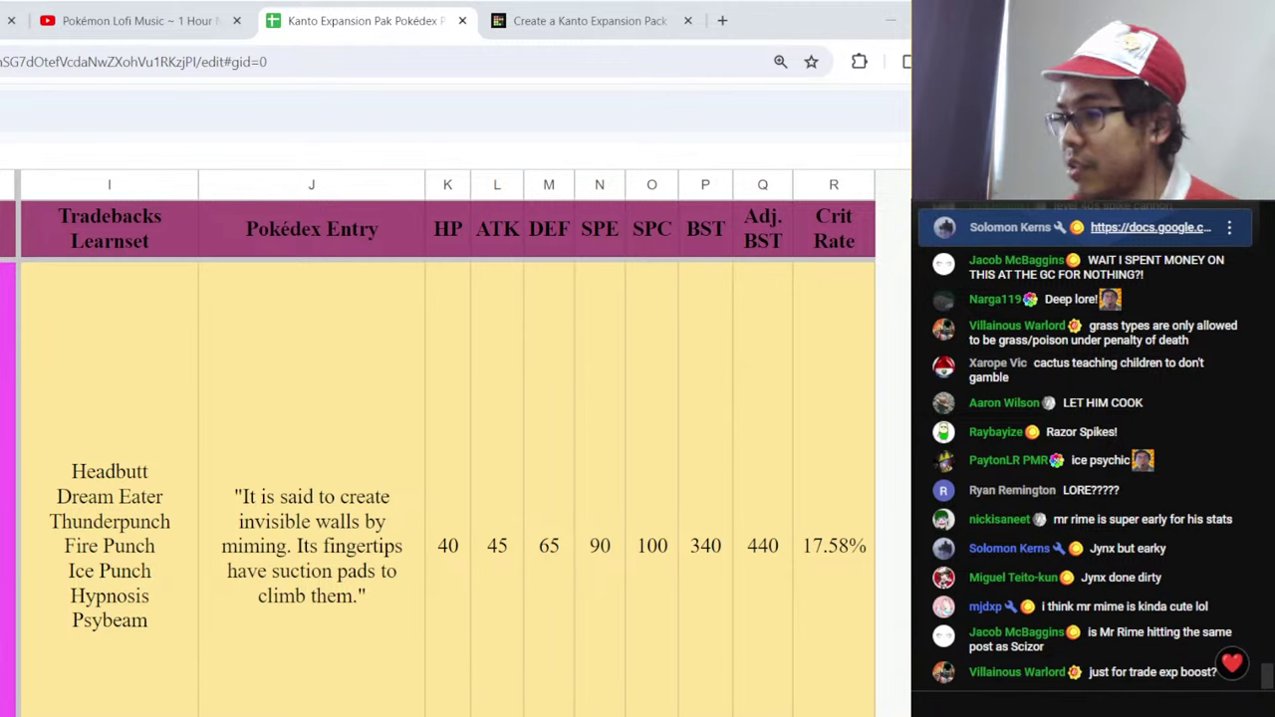
pyautogui.click(566, 532)
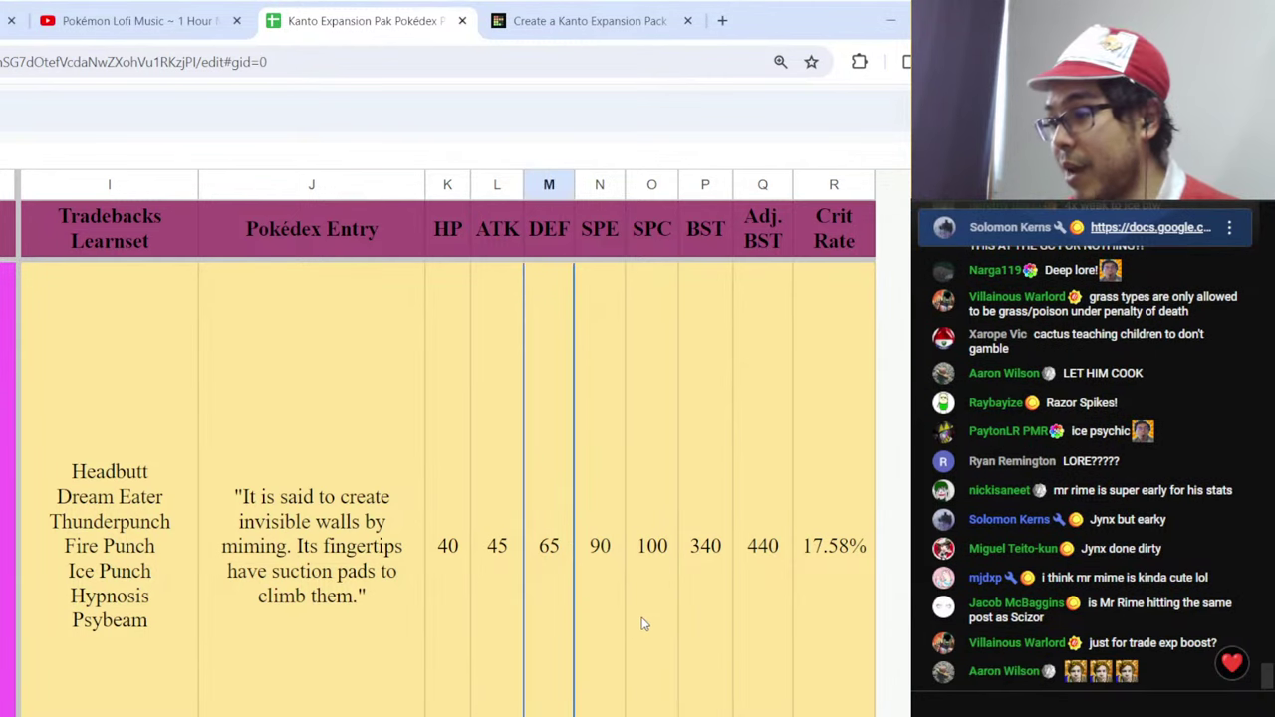
pyautogui.click(675, 605)
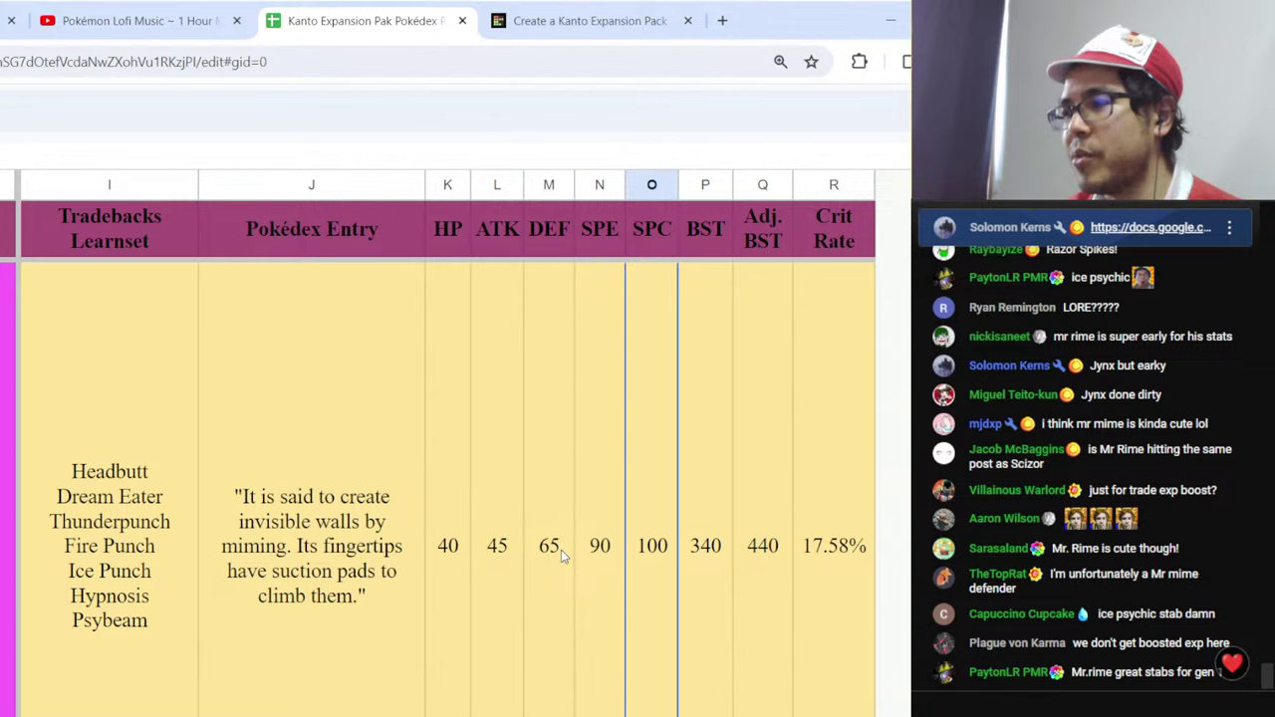
# - Examine Mr. Rime's TM and tradebacks learnsets and its speed and special stats in the spreadsheet
pyautogui.scroll(-1, 561, 549)
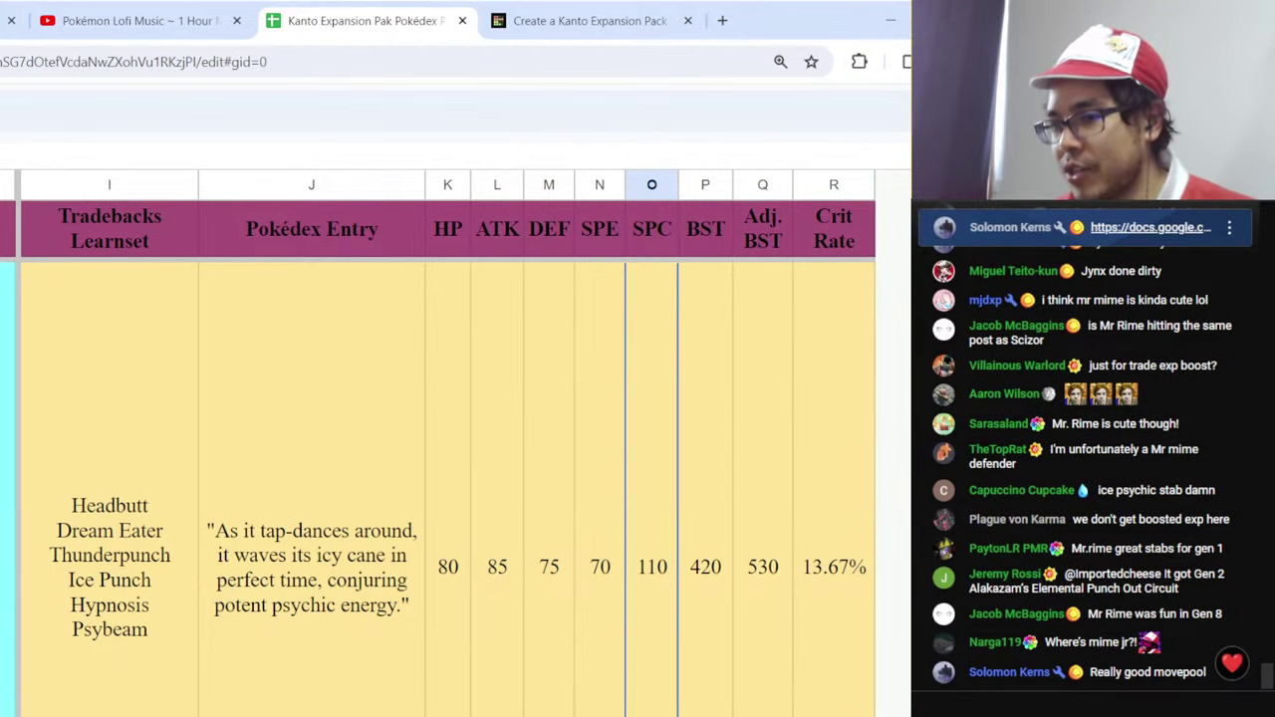
pyautogui.hscroll(-3, 438, 448)
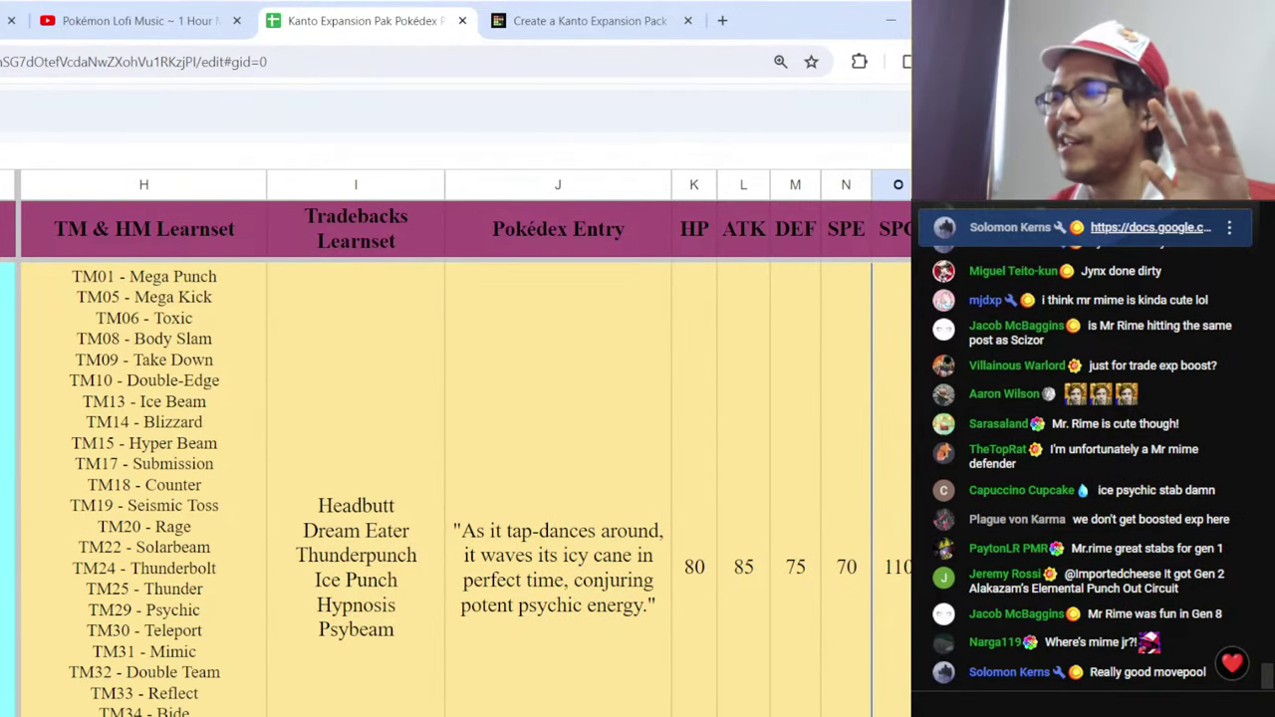
pyautogui.hscroll(3, 438, 449)
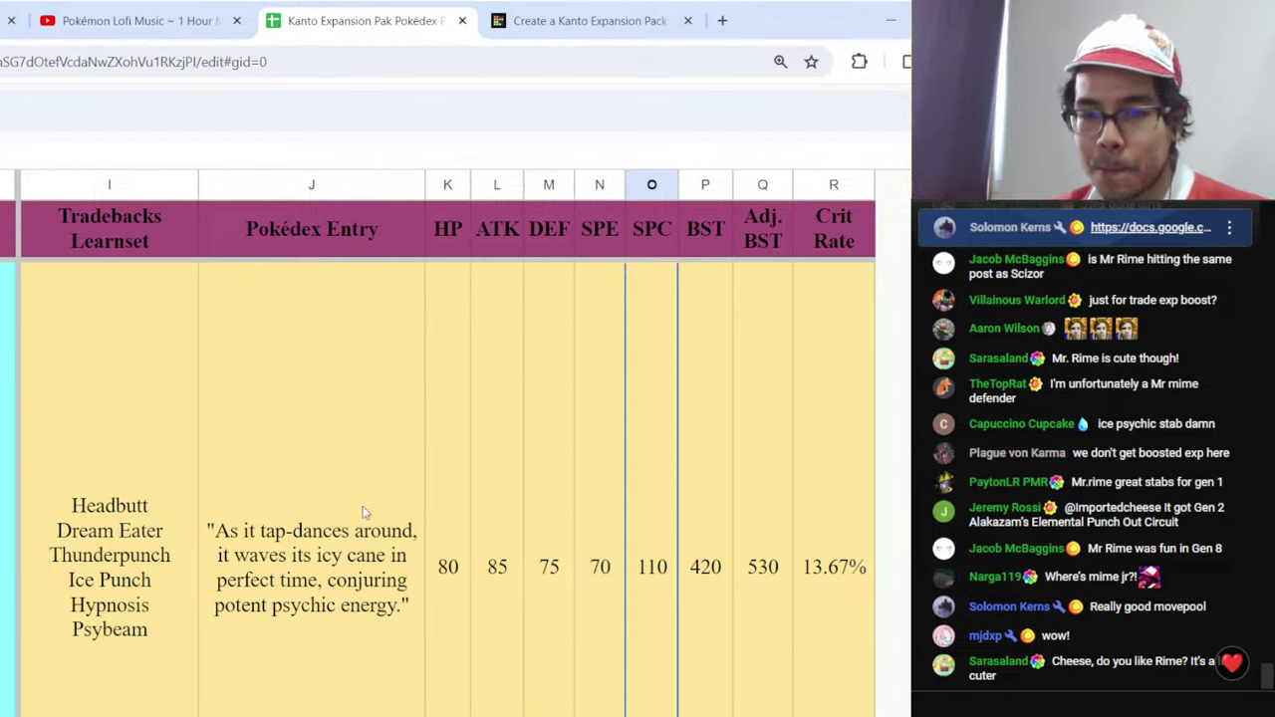
pyautogui.click(606, 610)
pyautogui.click(648, 598)
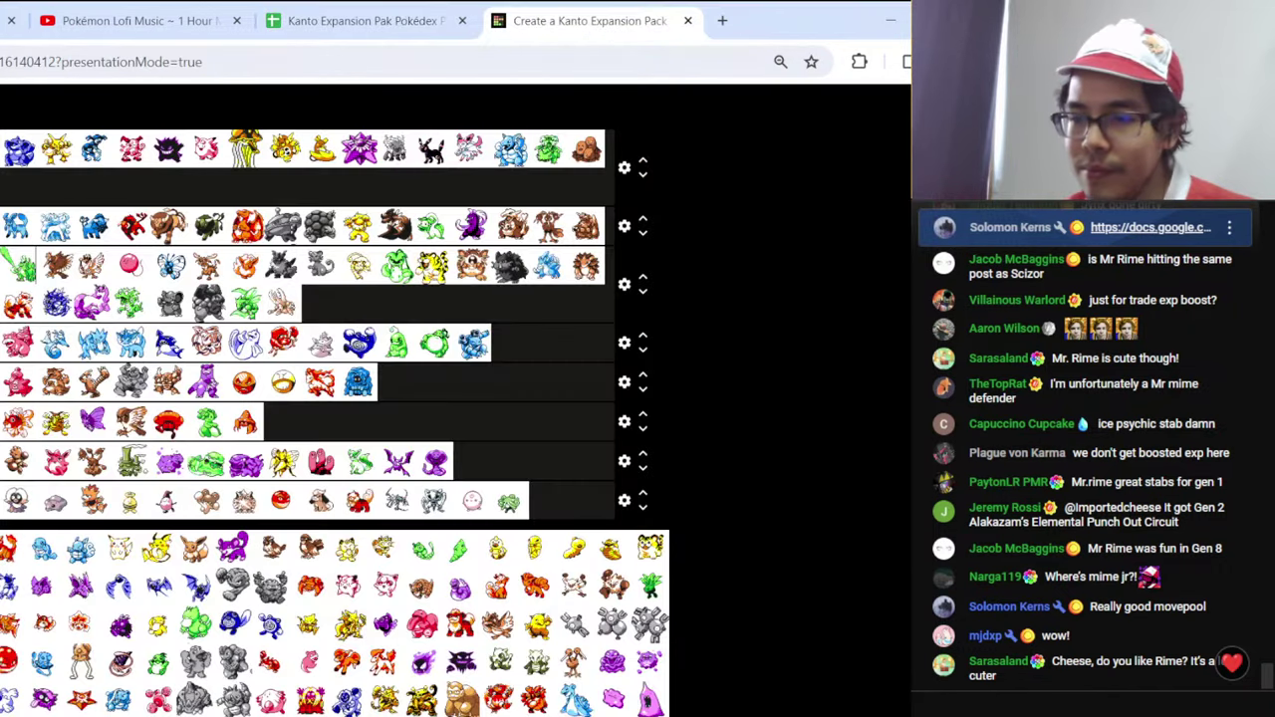
# - In the tier list, move Mr. Mime to the end of tier S and place Jynx right after Mr. Rime
pyautogui.press('F11')
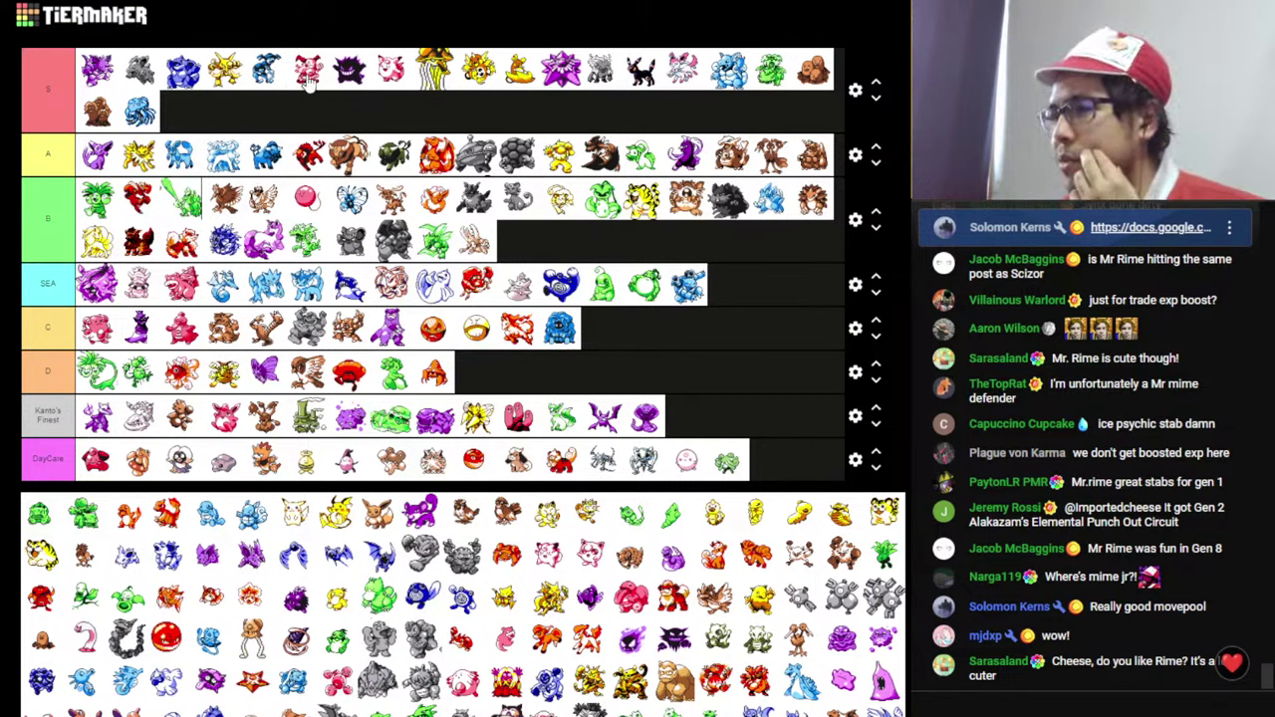
pyautogui.moveTo(309, 84); pyautogui.dragTo(211, 117)
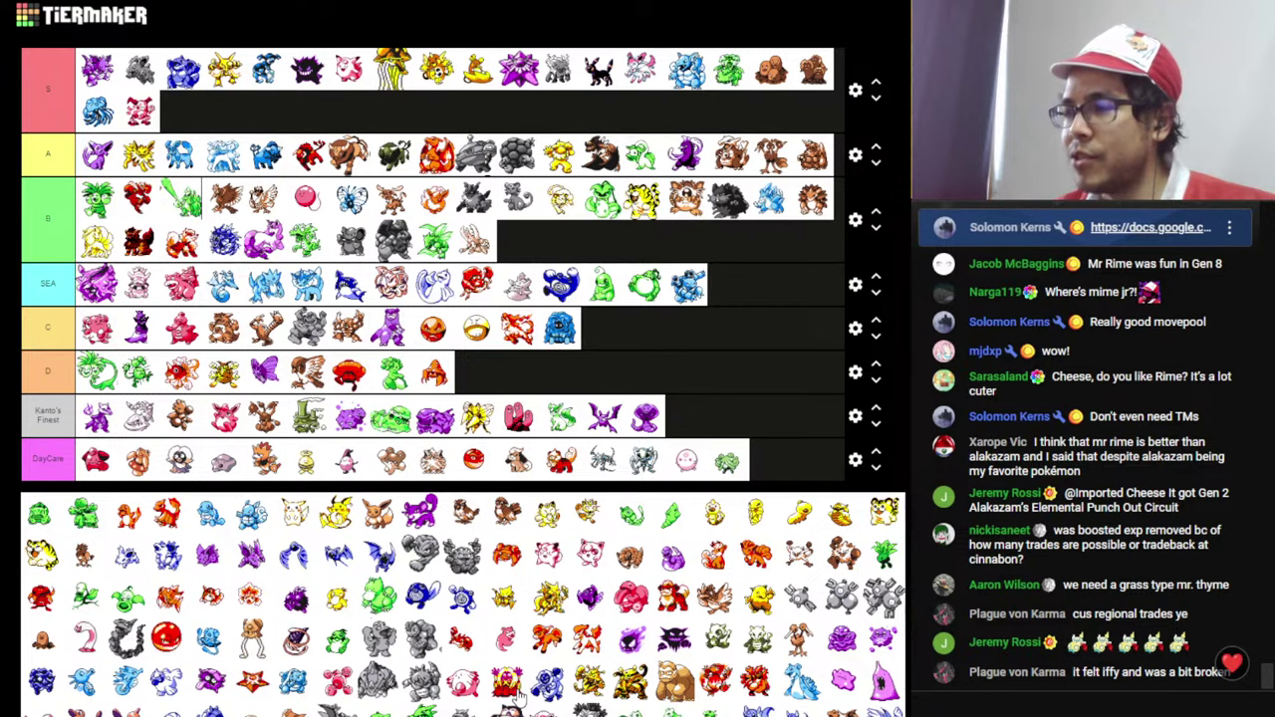
pyautogui.moveTo(517, 695); pyautogui.dragTo(320, 78)
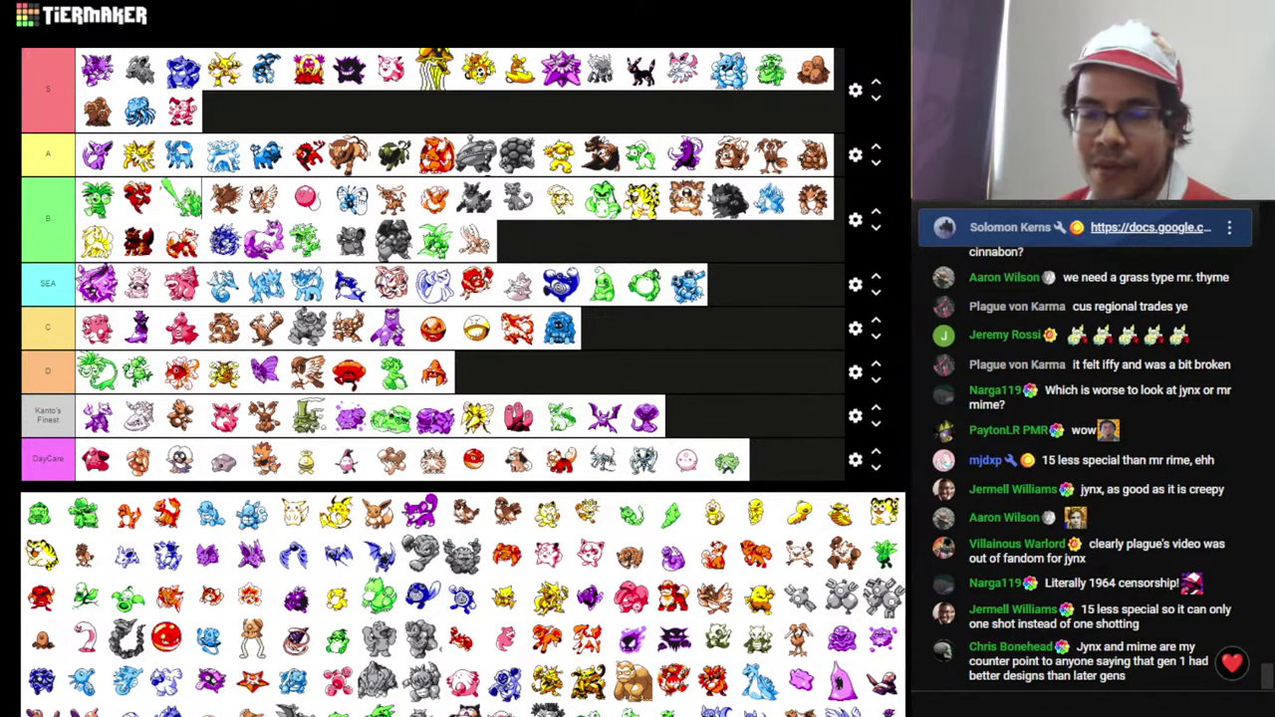
# - Switch to the spreadsheet and examine Buu's attack, speed and special stats, two rows after Mr. Rime's entry
pyautogui.hotkey('ctrl', 'Tab')
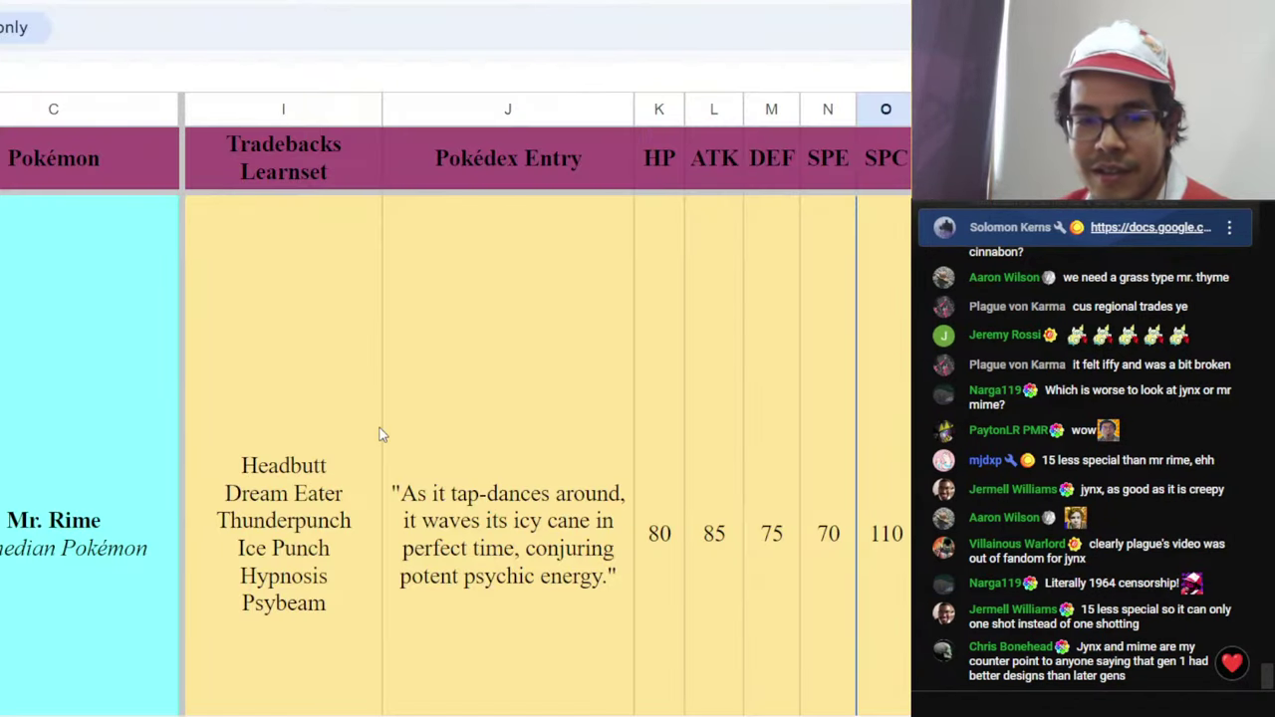
pyautogui.scroll(-2, 379, 432)
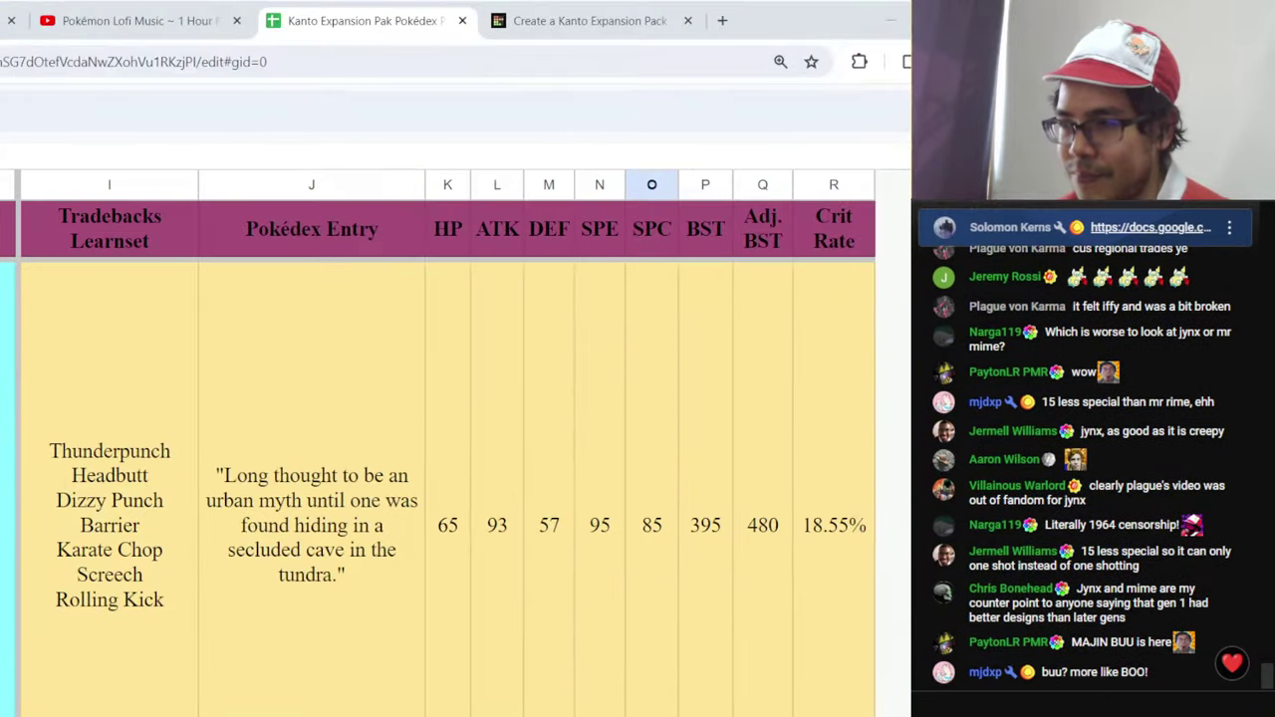
pyautogui.click(482, 553)
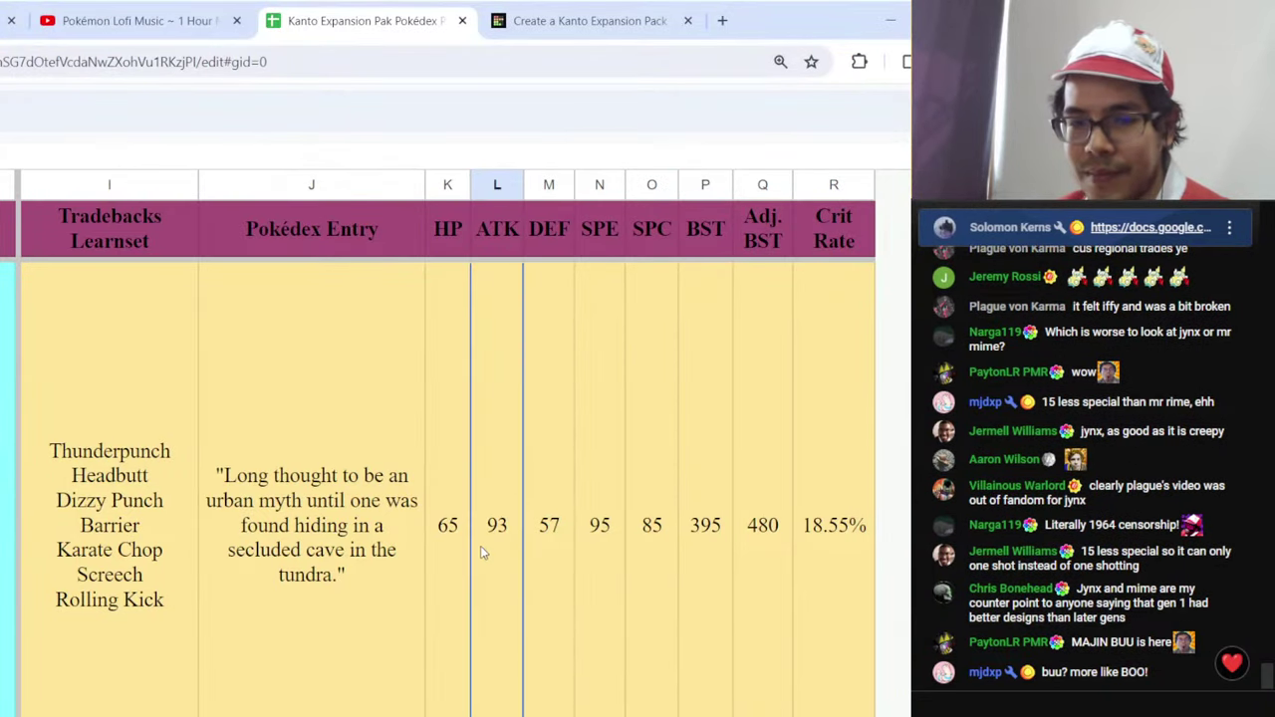
pyautogui.click(618, 578)
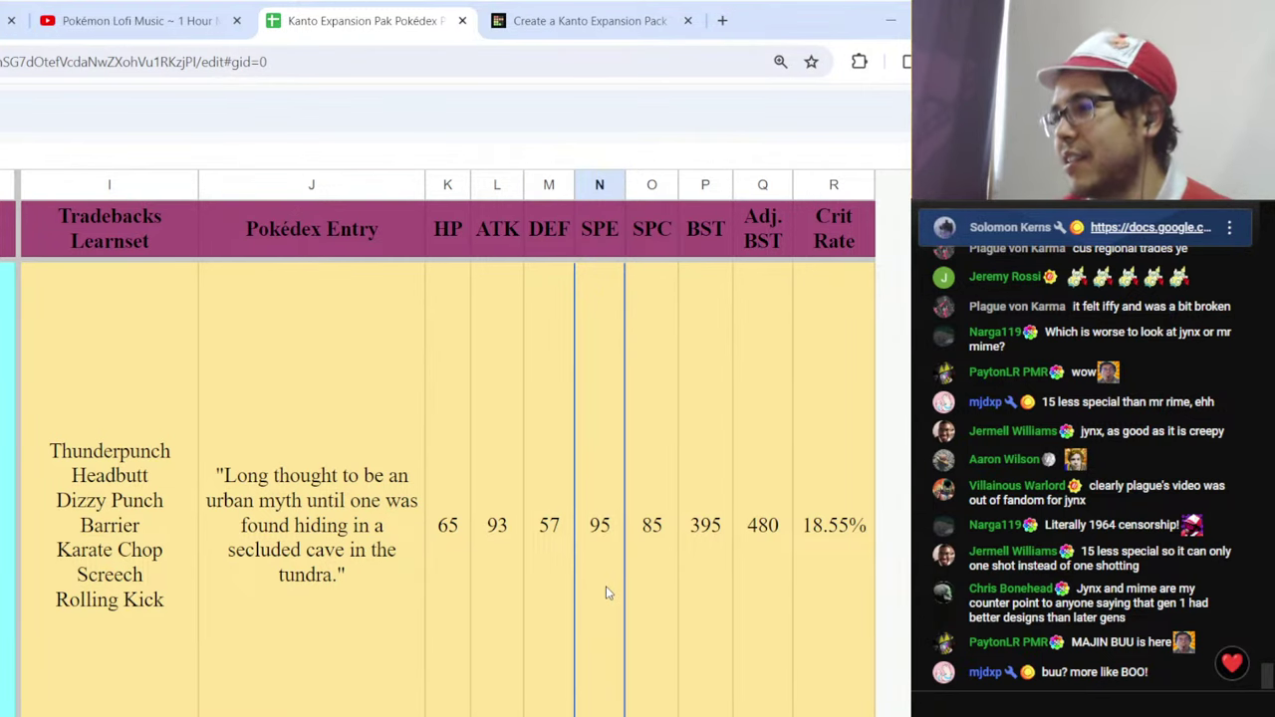
pyautogui.click(661, 580)
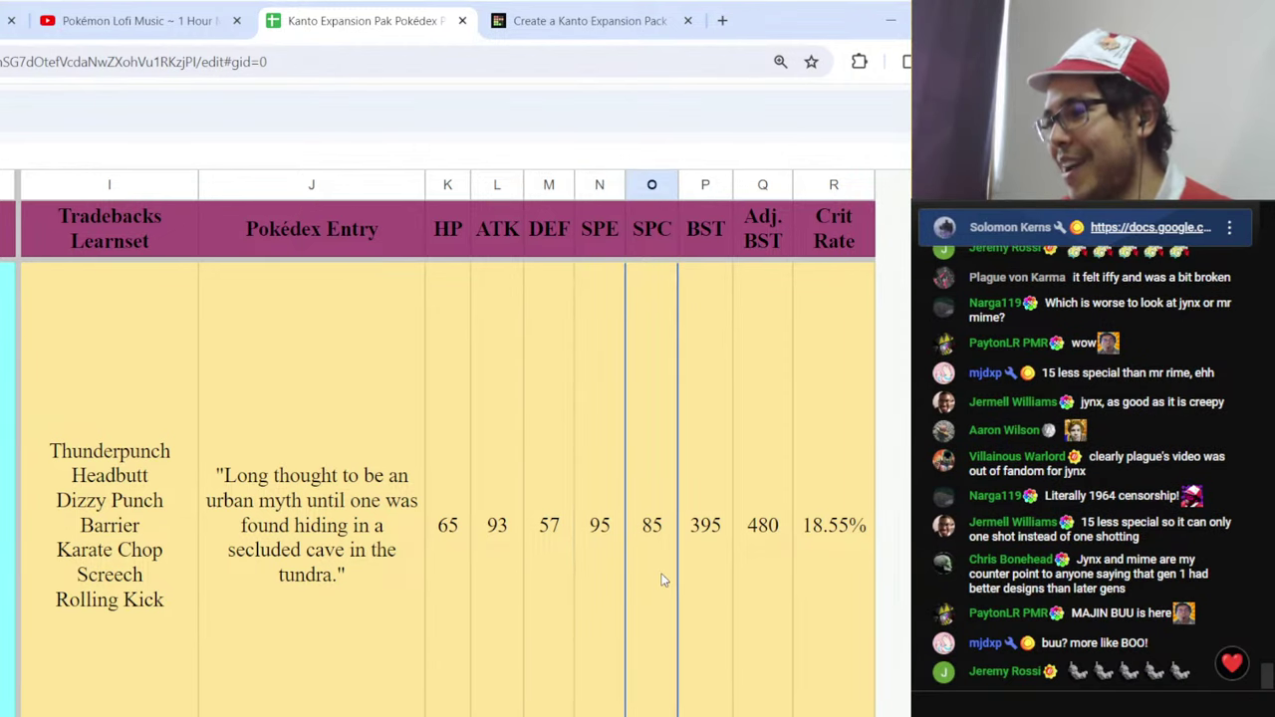
pyautogui.click(599, 601)
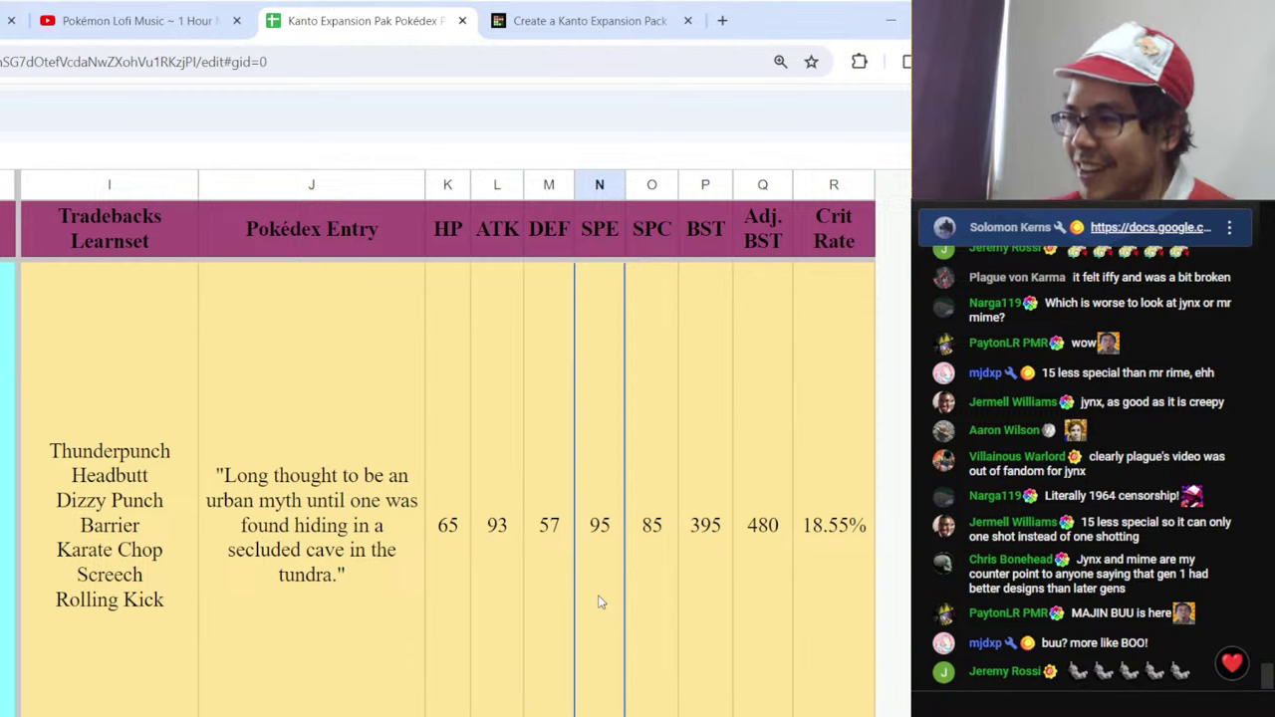
pyautogui.click(653, 596)
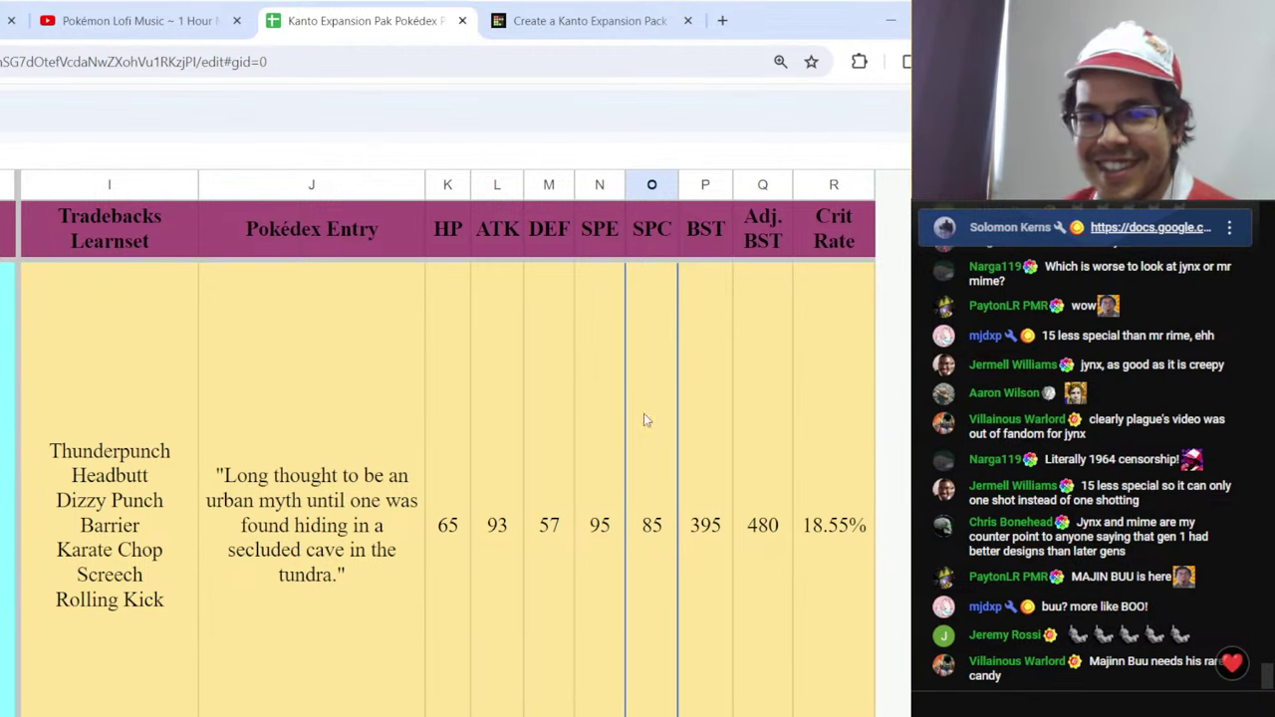
# - In the full-screen tier list, place Buu fourth in tier C and Electivire seventh in the second row of tier B
pyautogui.click(598, 32)
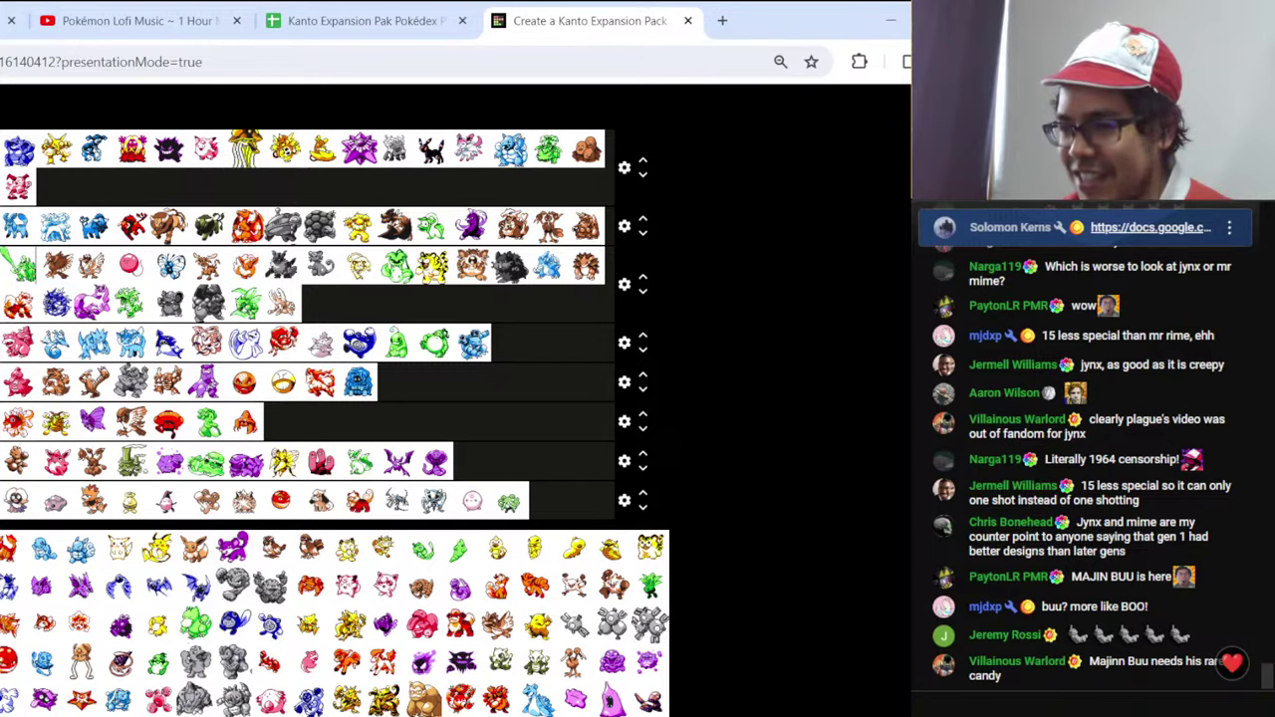
pyautogui.press('F11')
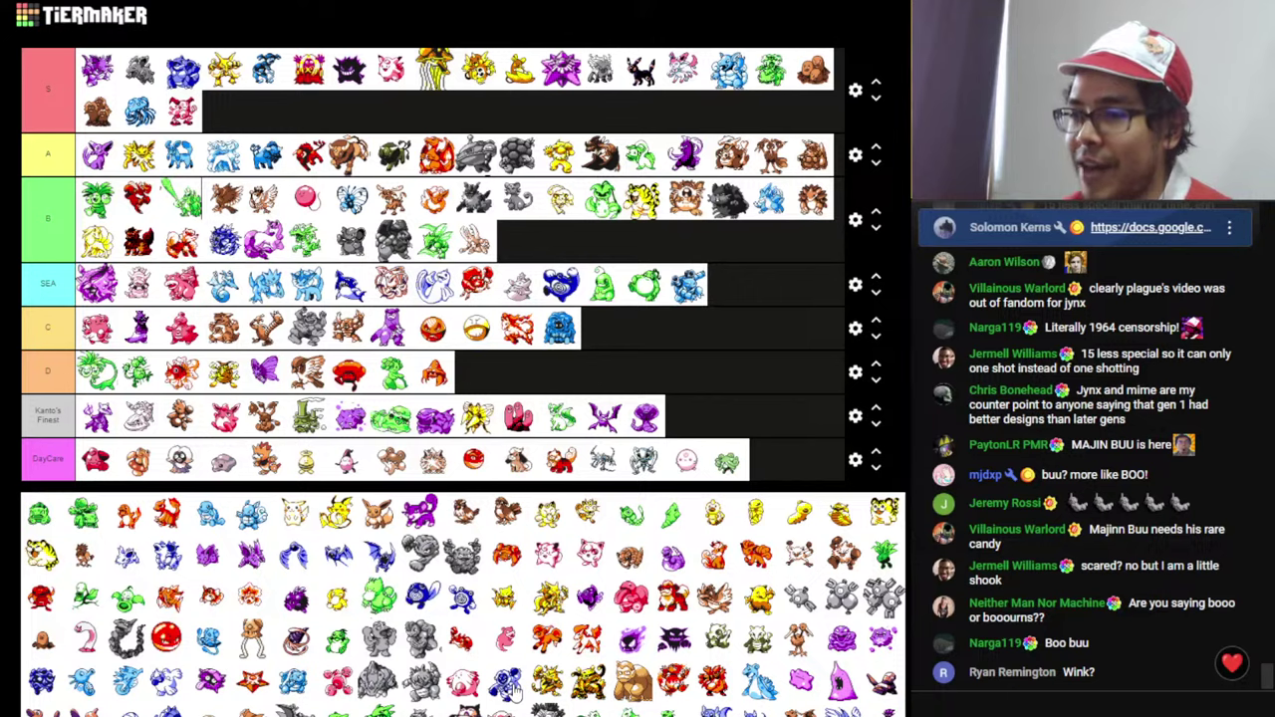
pyautogui.moveTo(514, 694); pyautogui.dragTo(625, 341)
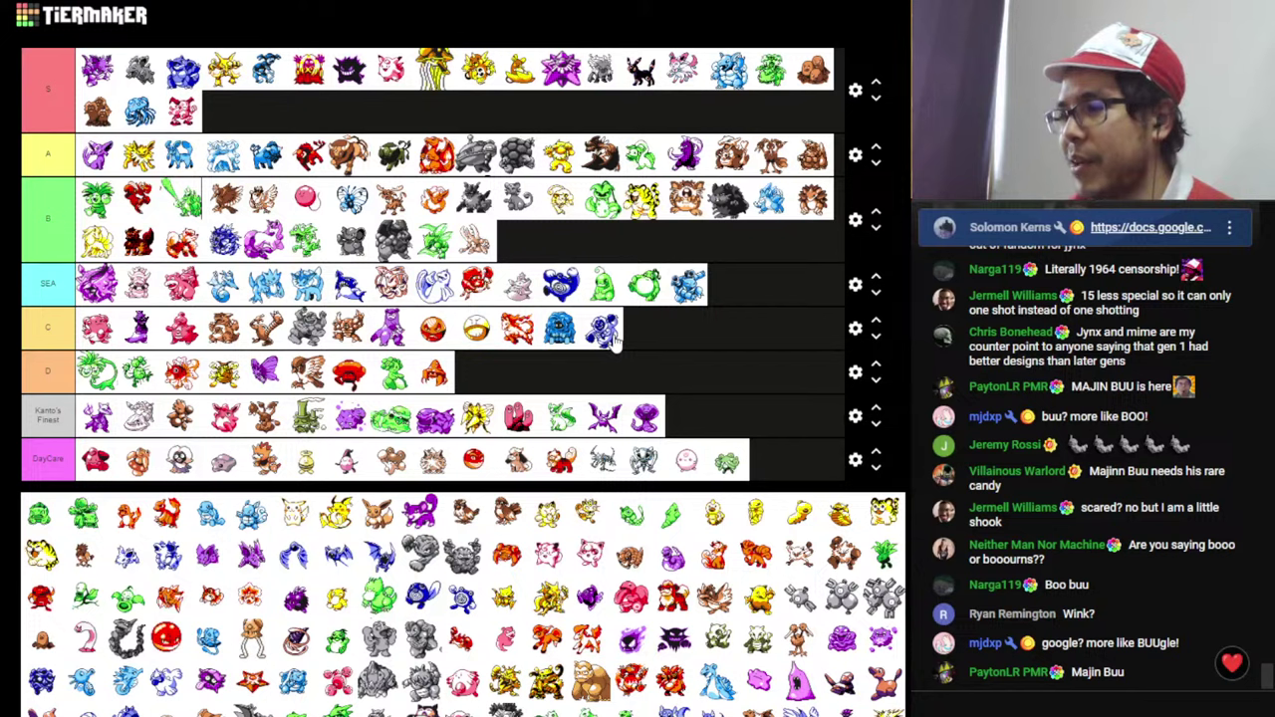
pyautogui.moveTo(610, 334); pyautogui.dragTo(227, 333)
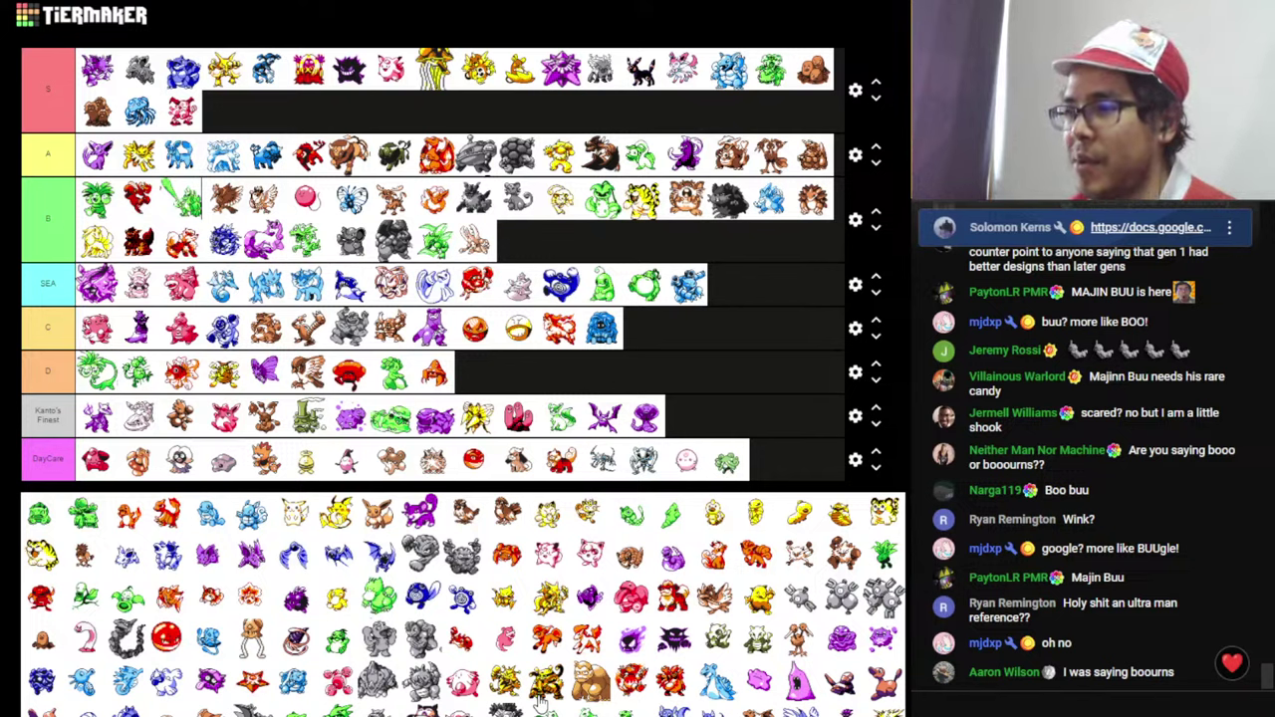
pyautogui.moveTo(541, 703); pyautogui.dragTo(344, 244)
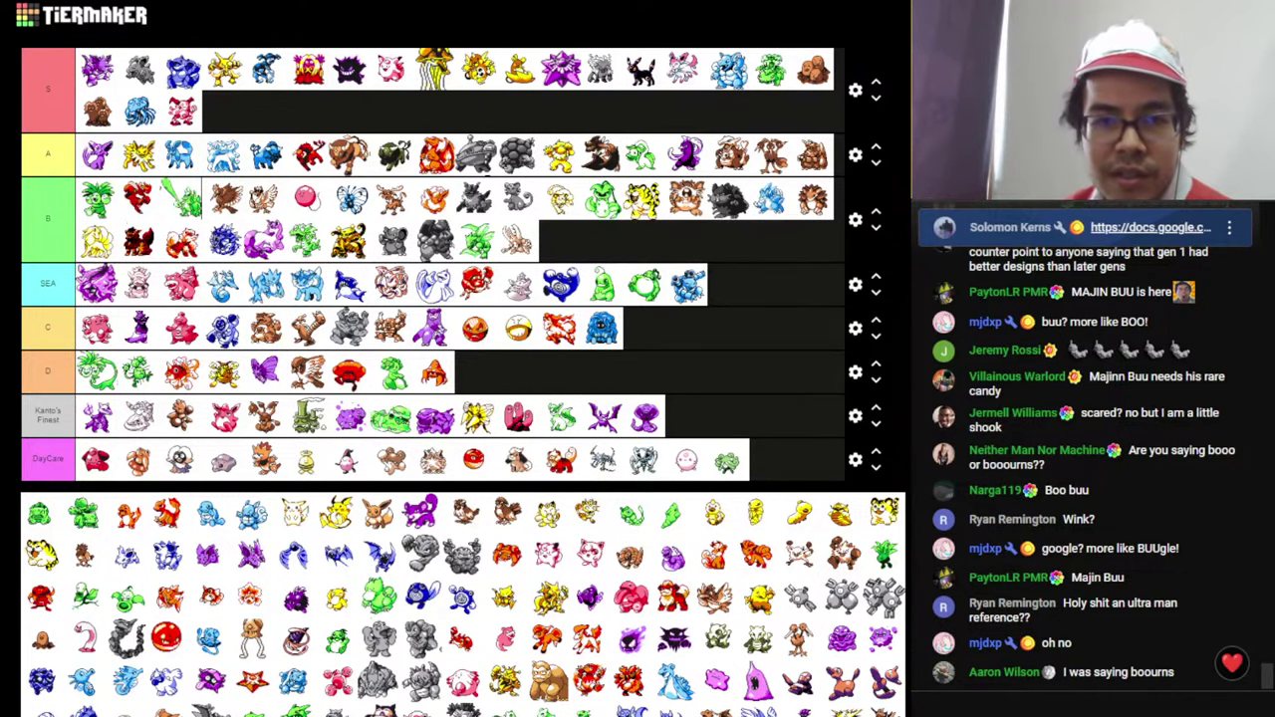
# - Switch to the spreadsheet and examine Electivire's attack, speed and special stats and its level-up, TM and tradebacks learnsets
pyautogui.hotkey('alt', 'Tab')
pyautogui.scroll(-2, 448, 449)
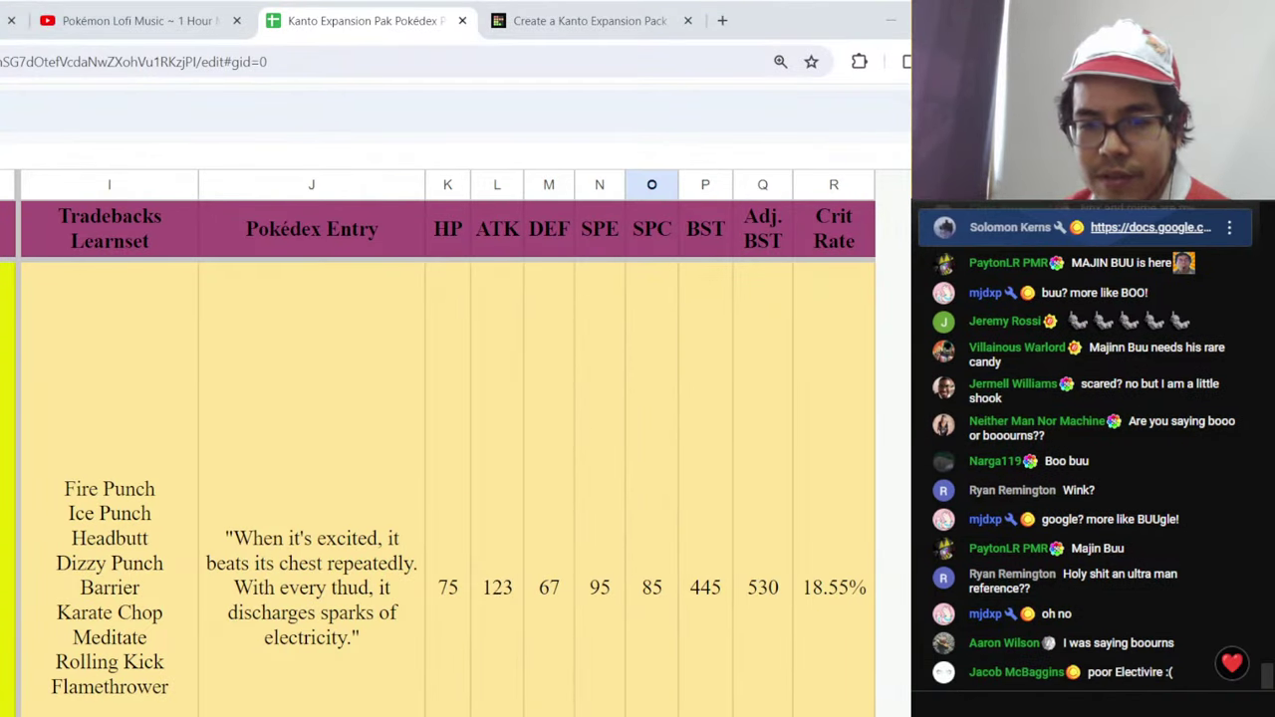
pyautogui.click(479, 613)
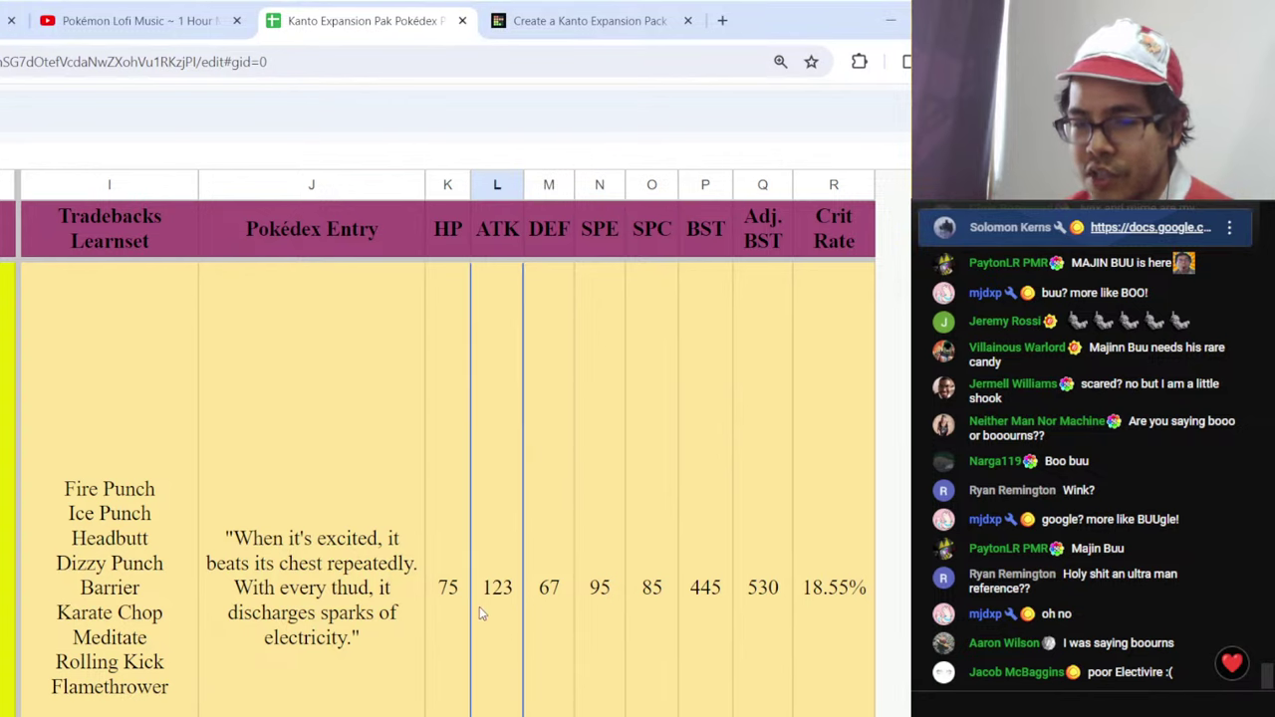
pyautogui.click(603, 598)
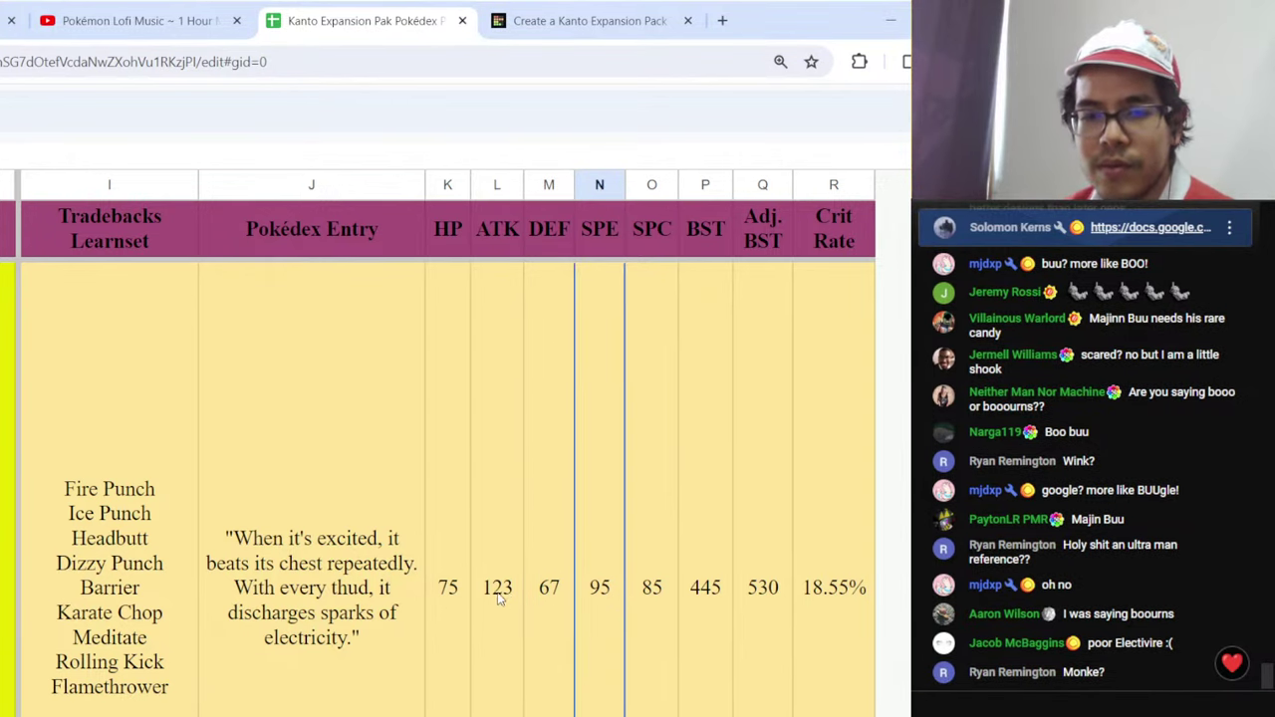
pyautogui.click(500, 598)
pyautogui.click(606, 597)
pyautogui.click(646, 606)
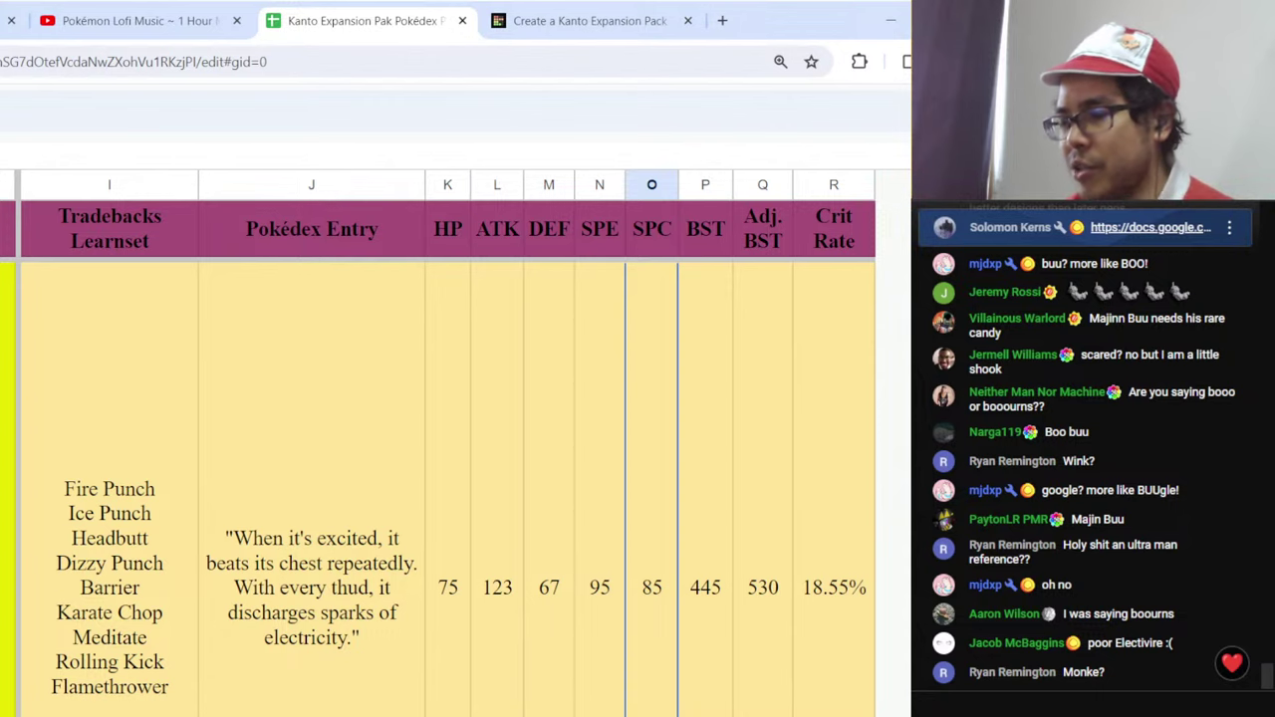
pyautogui.hscroll(-3, 438, 448)
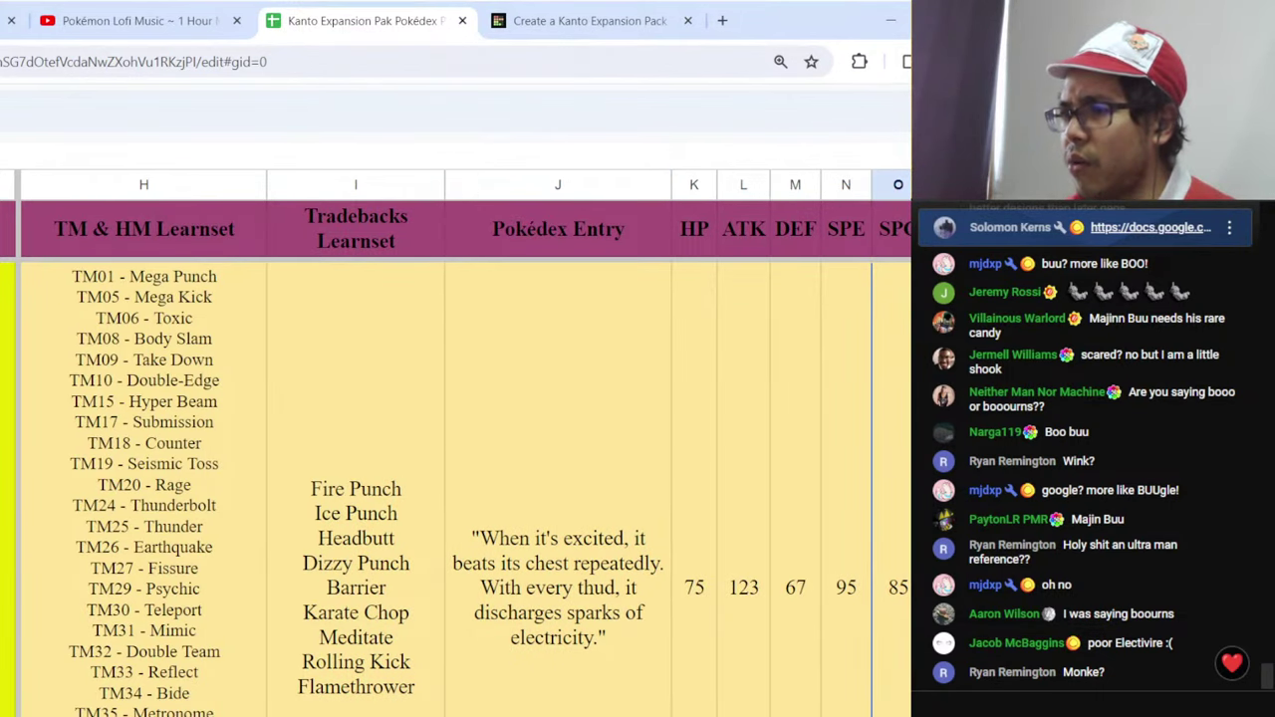
pyautogui.hscroll(-3, 455, 448)
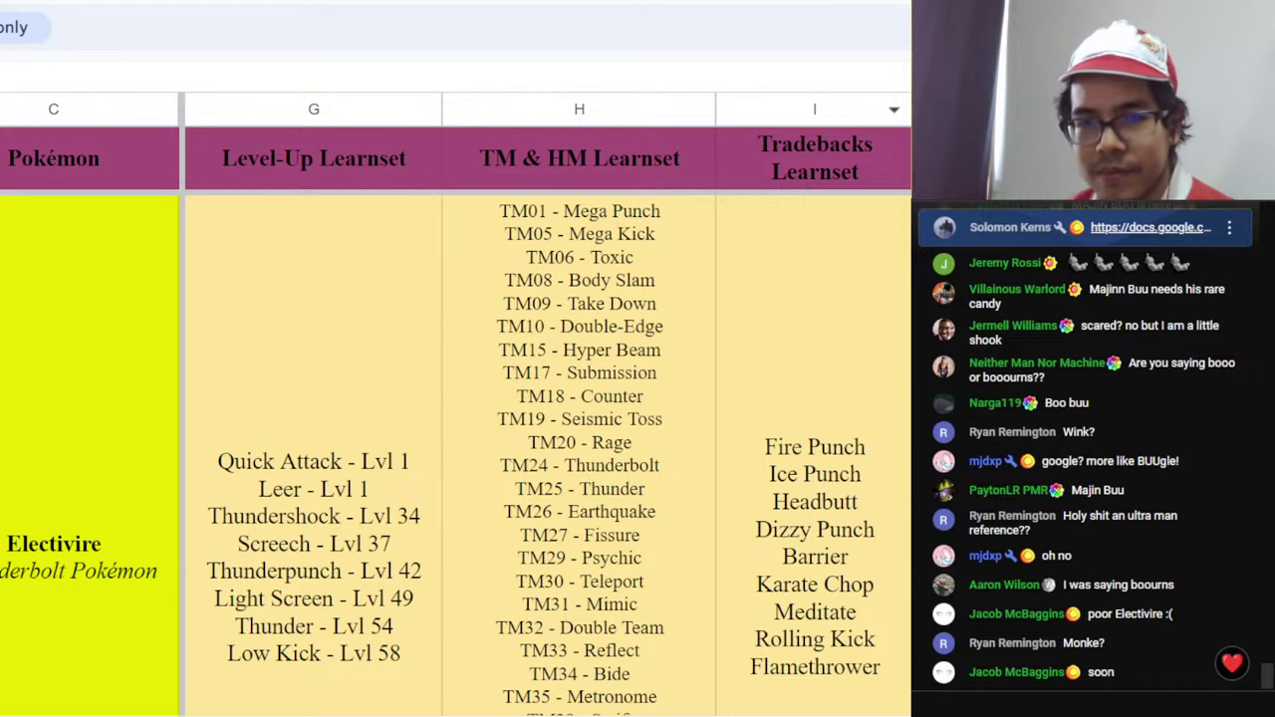
# - In the tier list, move Electivire to the first place of tier B, ahead of Exeggutor
pyautogui.hotkey('ctrl', 'Tab')
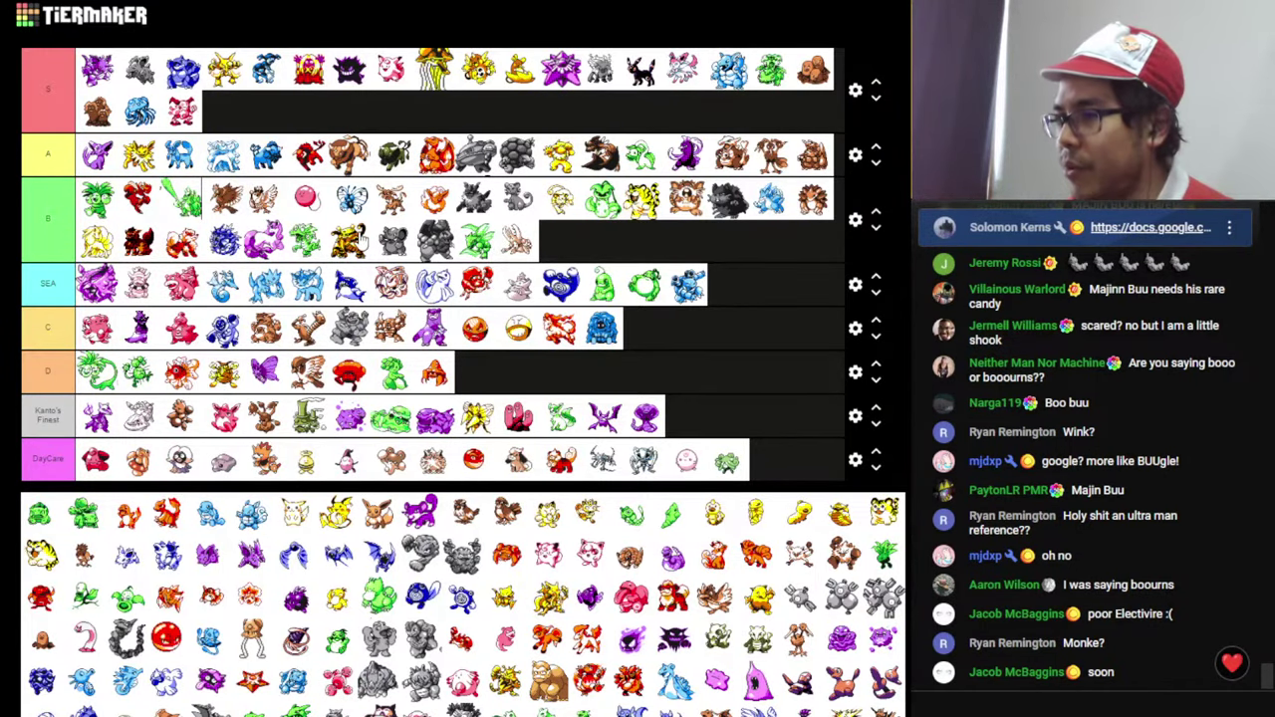
pyautogui.moveTo(355, 239); pyautogui.dragTo(193, 205)
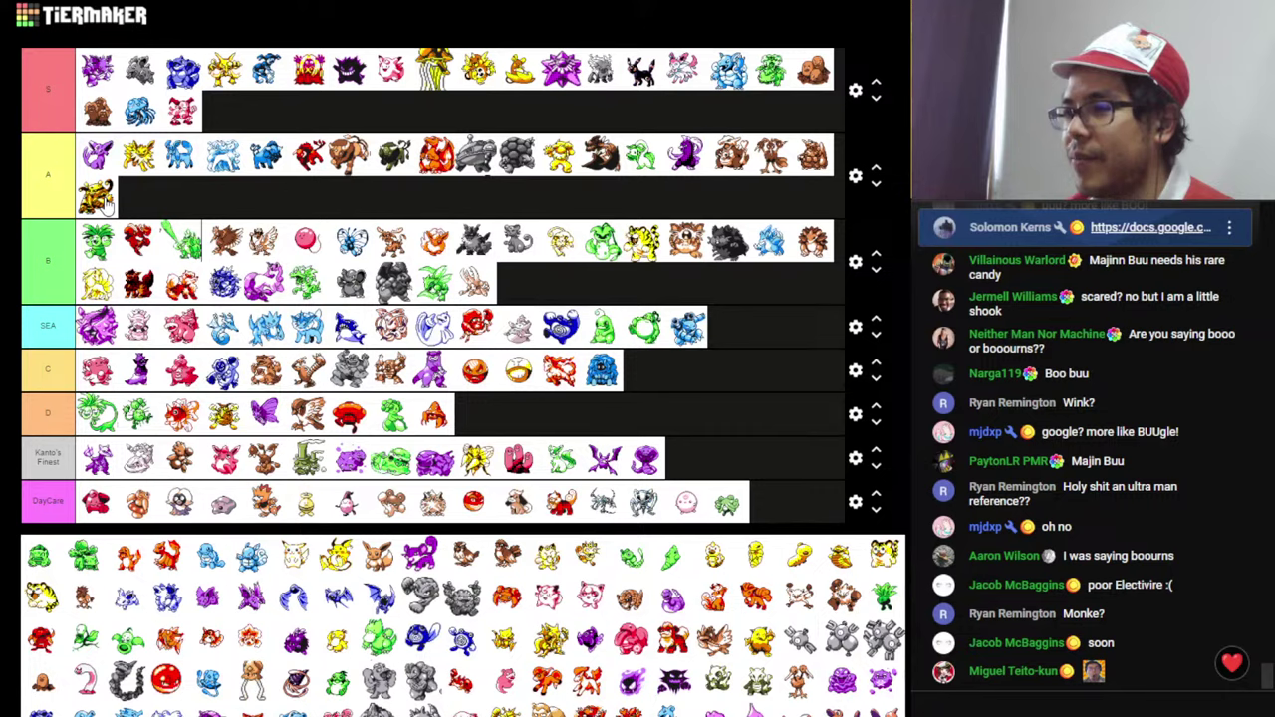
pyautogui.moveTo(108, 204); pyautogui.dragTo(146, 205)
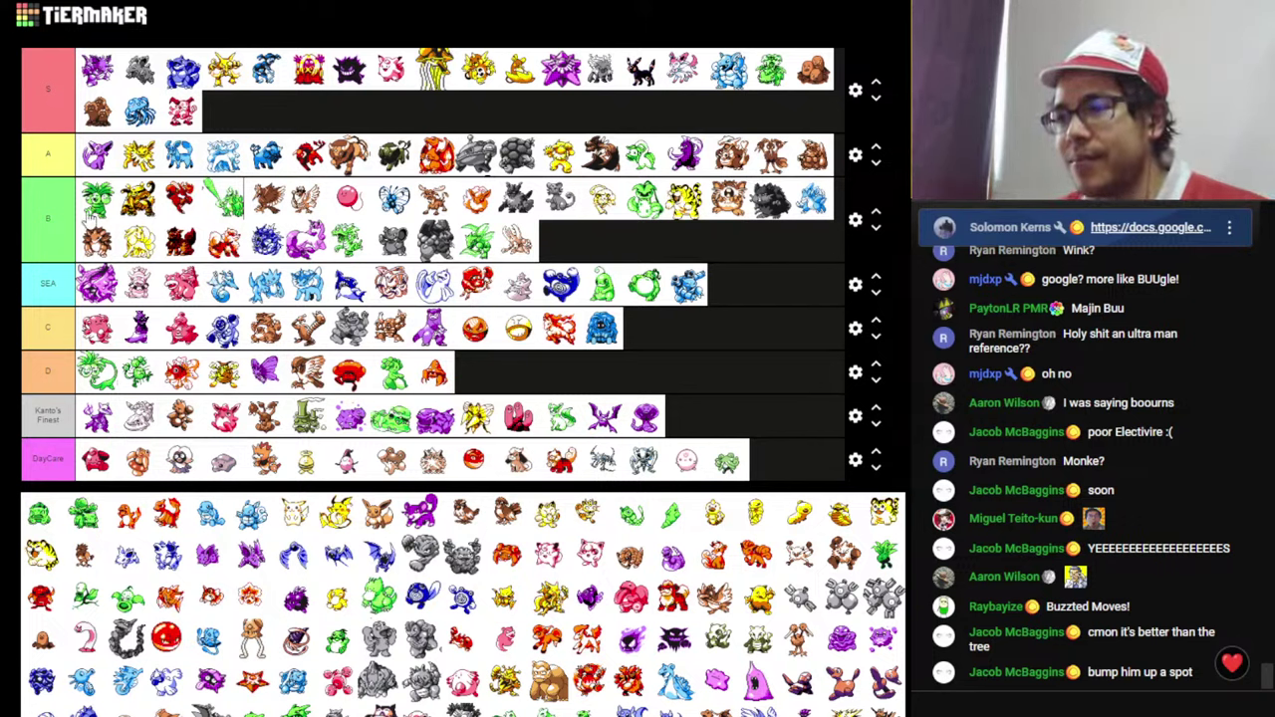
pyautogui.moveTo(92, 211); pyautogui.dragTo(150, 213)
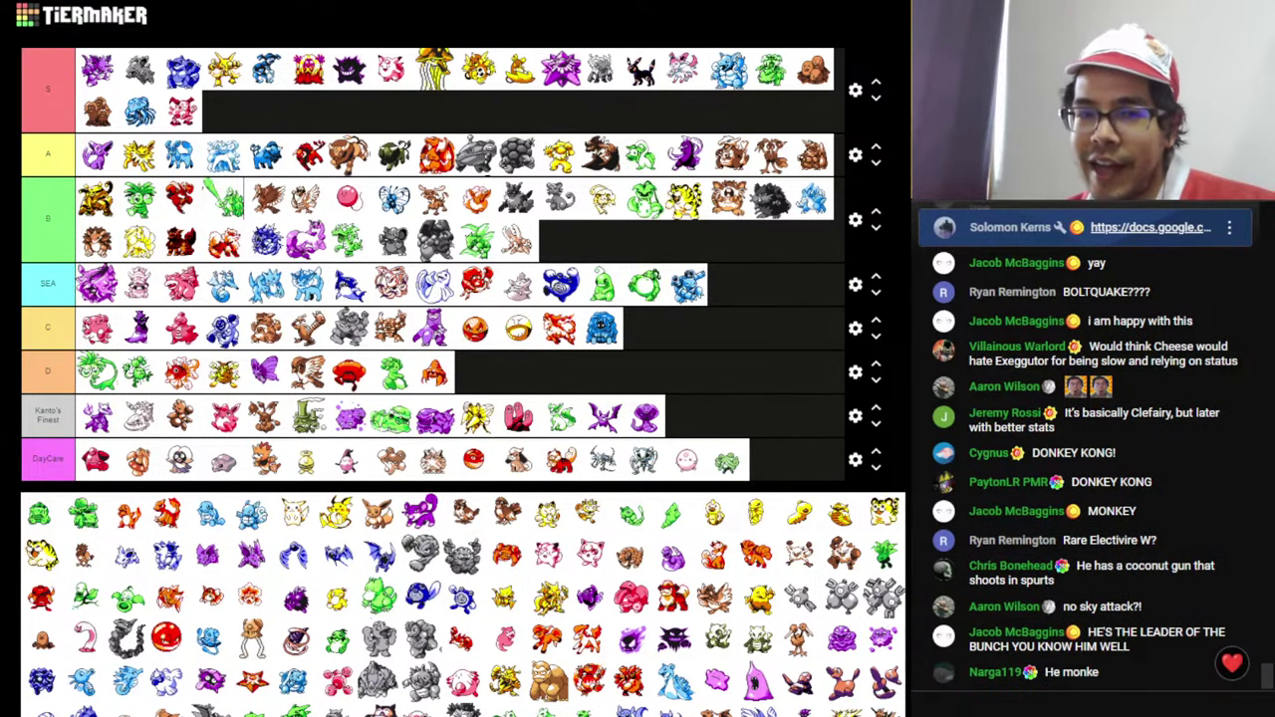
# - Switch to the spreadsheet and examine Gorillaimo's attack and special stats
pyautogui.hotkey('alt', 'Tab')
pyautogui.scroll(-3, 719, 428)
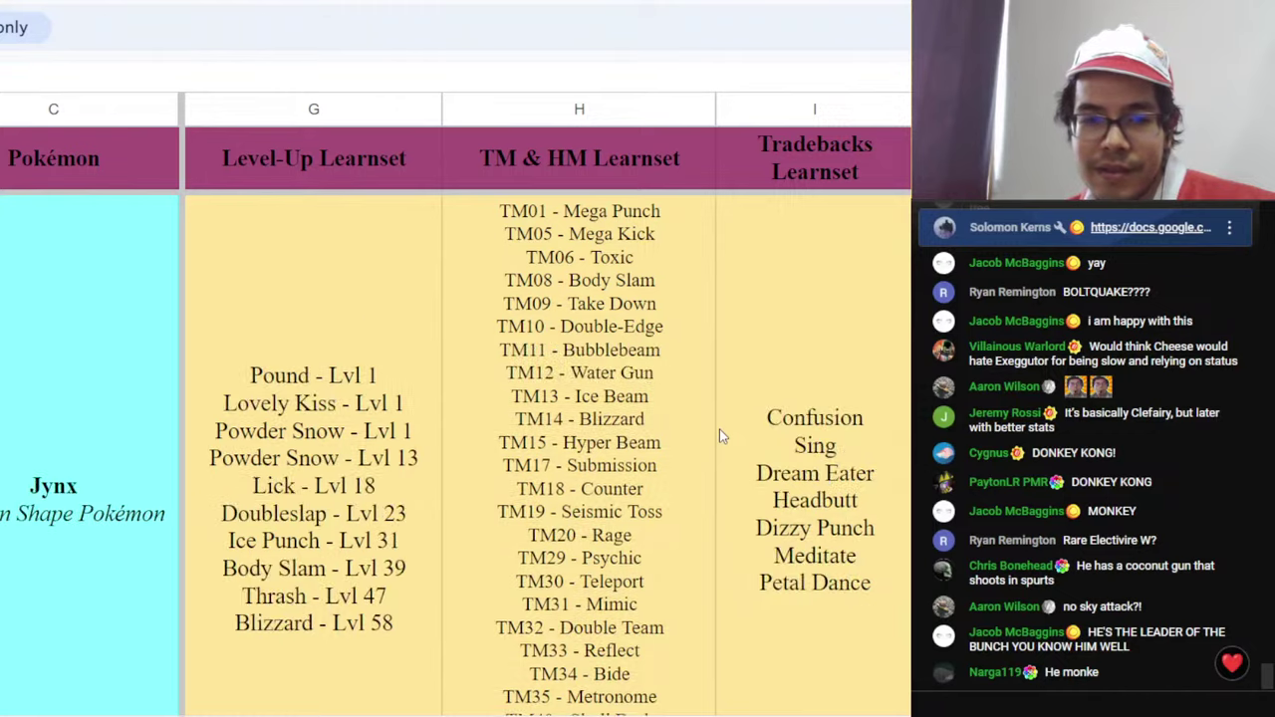
pyautogui.scroll(-1, 719, 428)
pyautogui.scroll(1, 719, 428)
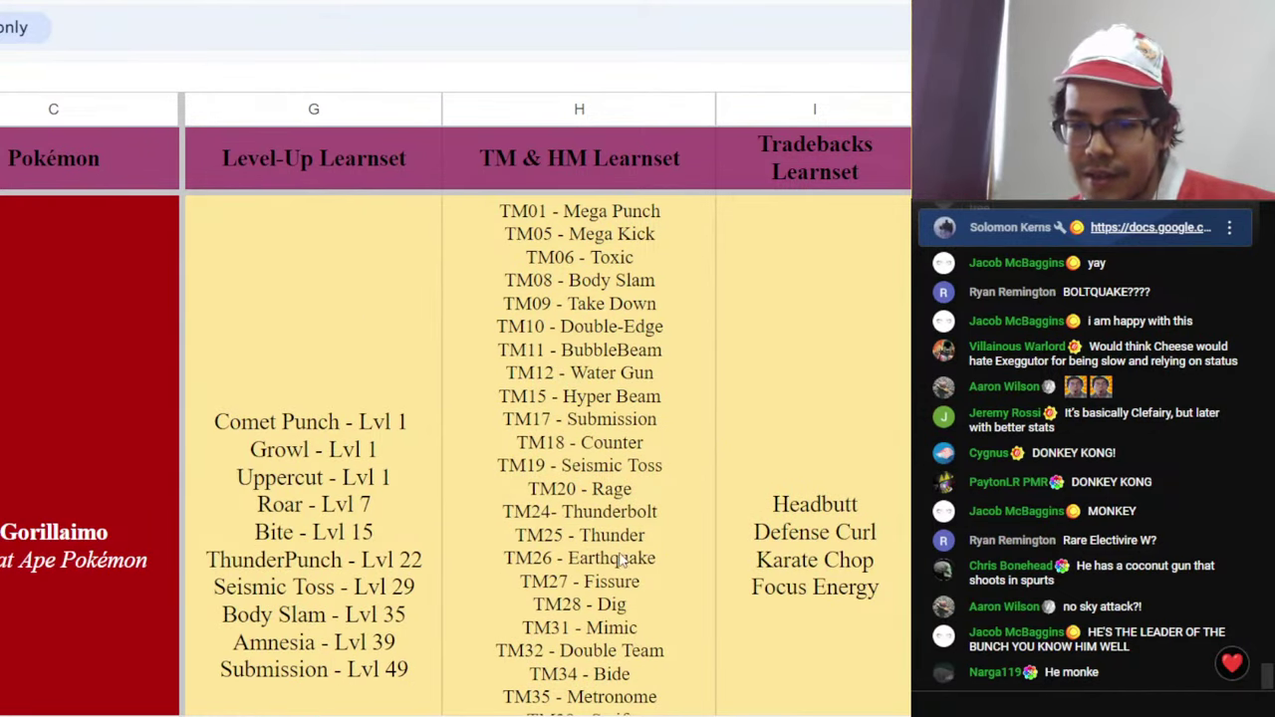
pyautogui.hscroll(3, 614, 700)
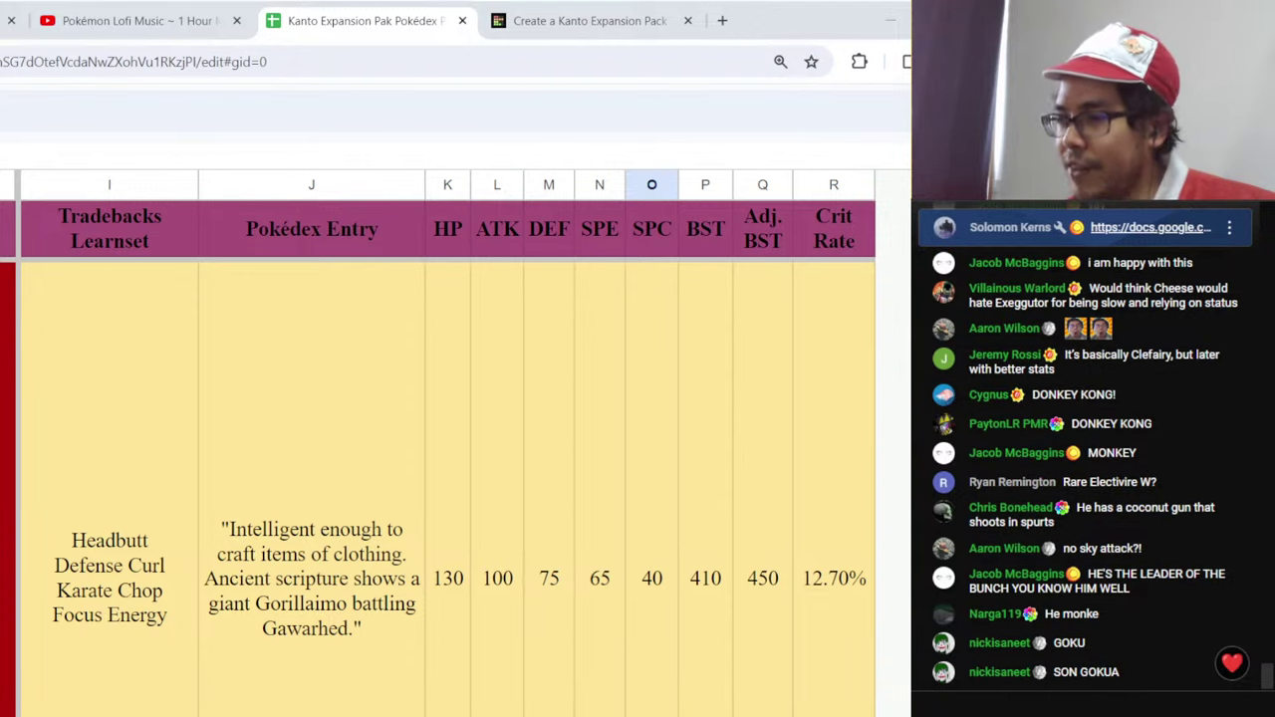
pyautogui.click(505, 639)
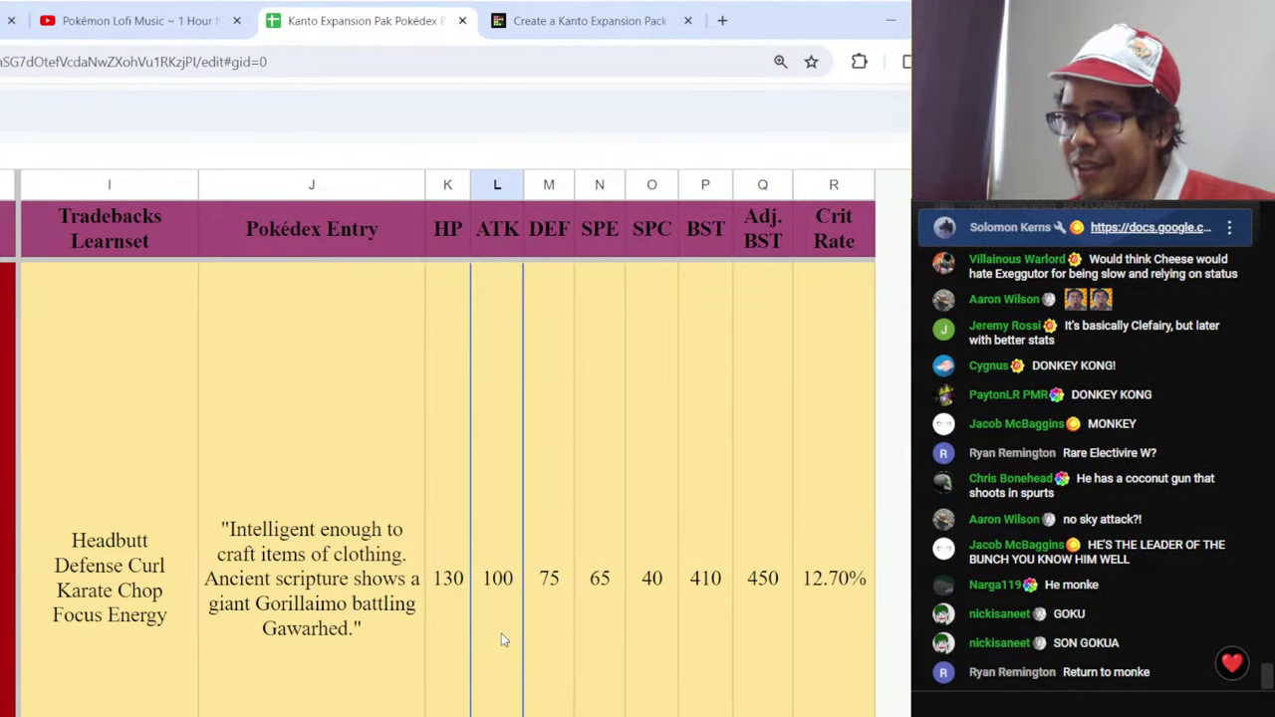
pyautogui.click(649, 606)
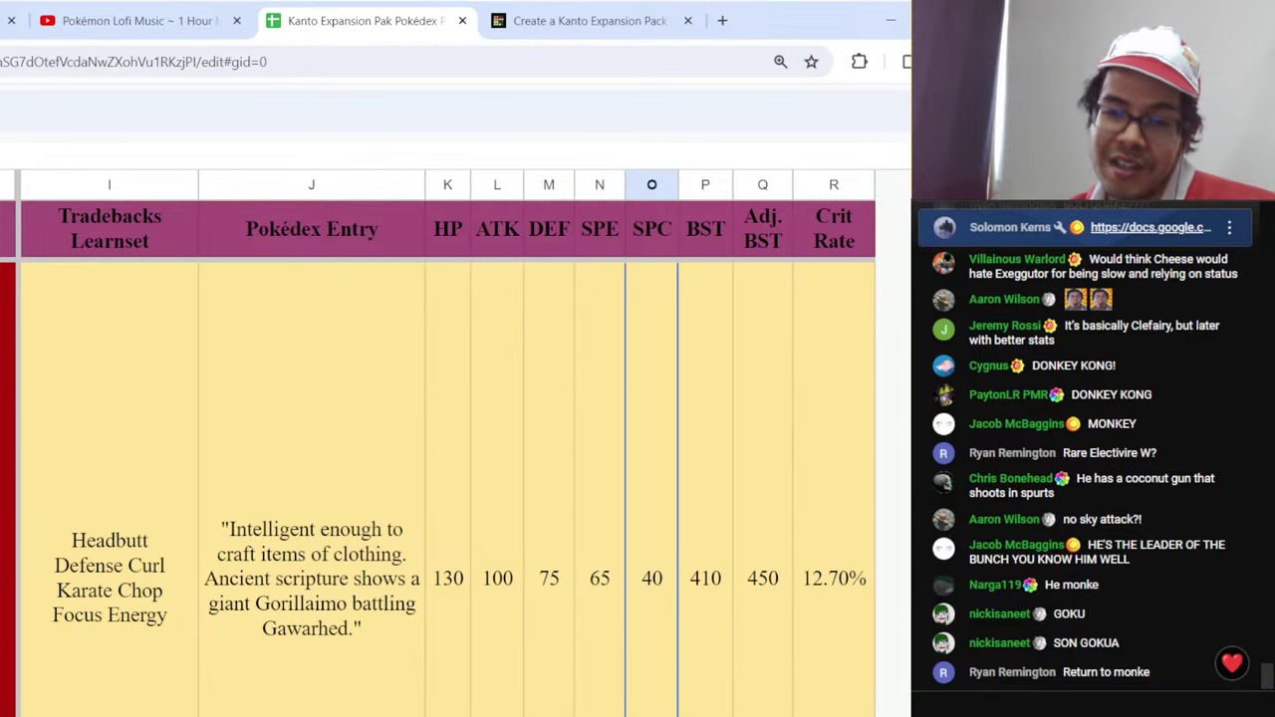
# - Examine Gorillaimo's level-up learnset, catch locations and Pokédex entry in the spreadsheet, and return to the tier list
pyautogui.hscroll(-5, 448, 448)
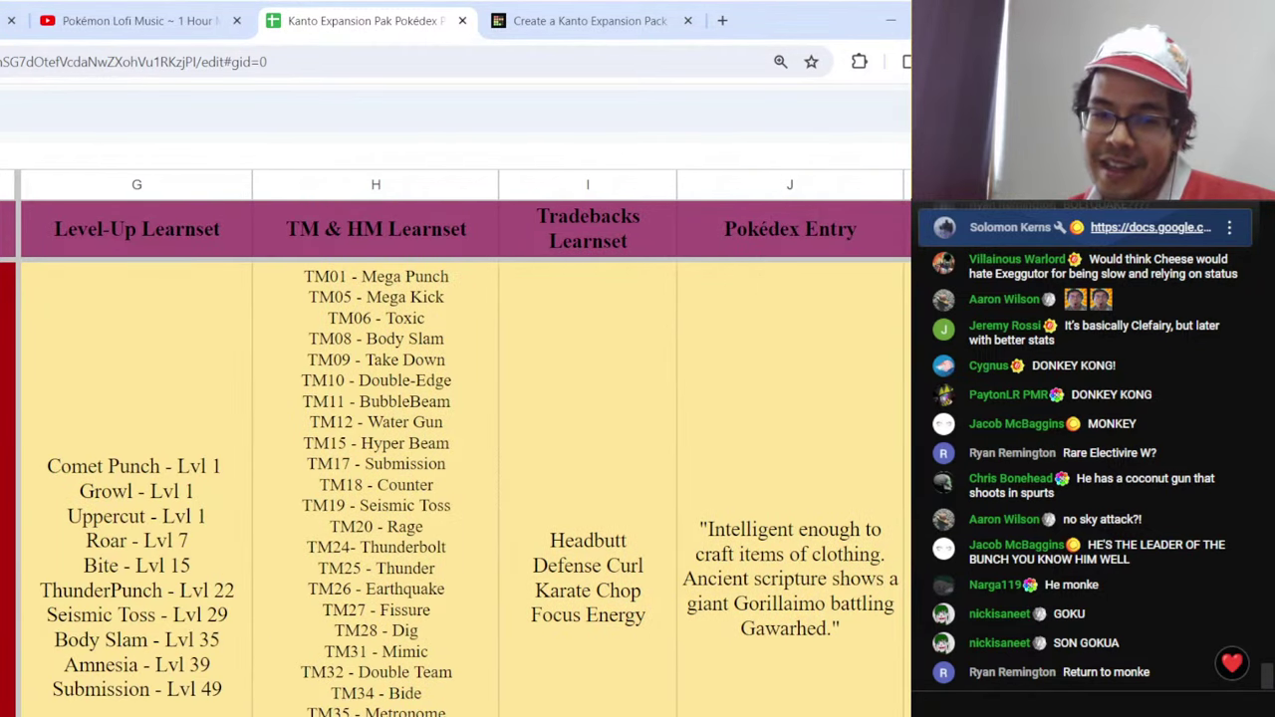
pyautogui.click(89, 582)
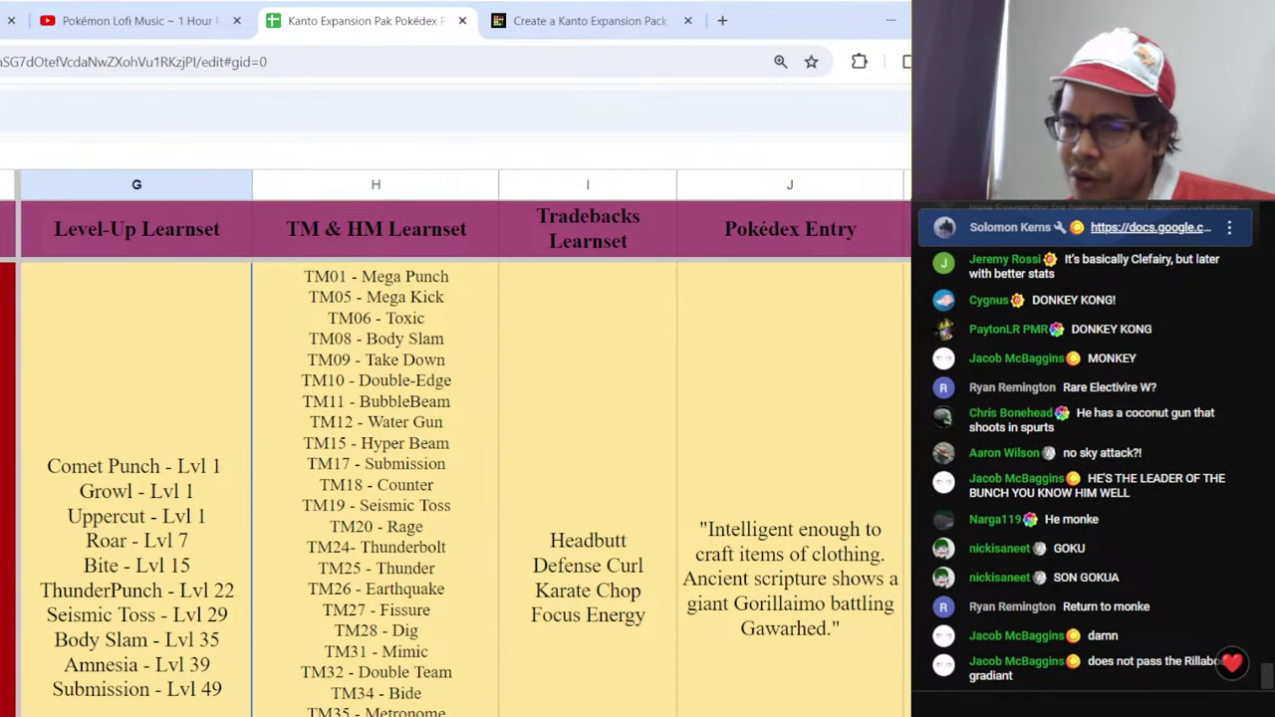
pyautogui.hscroll(-2, 456, 448)
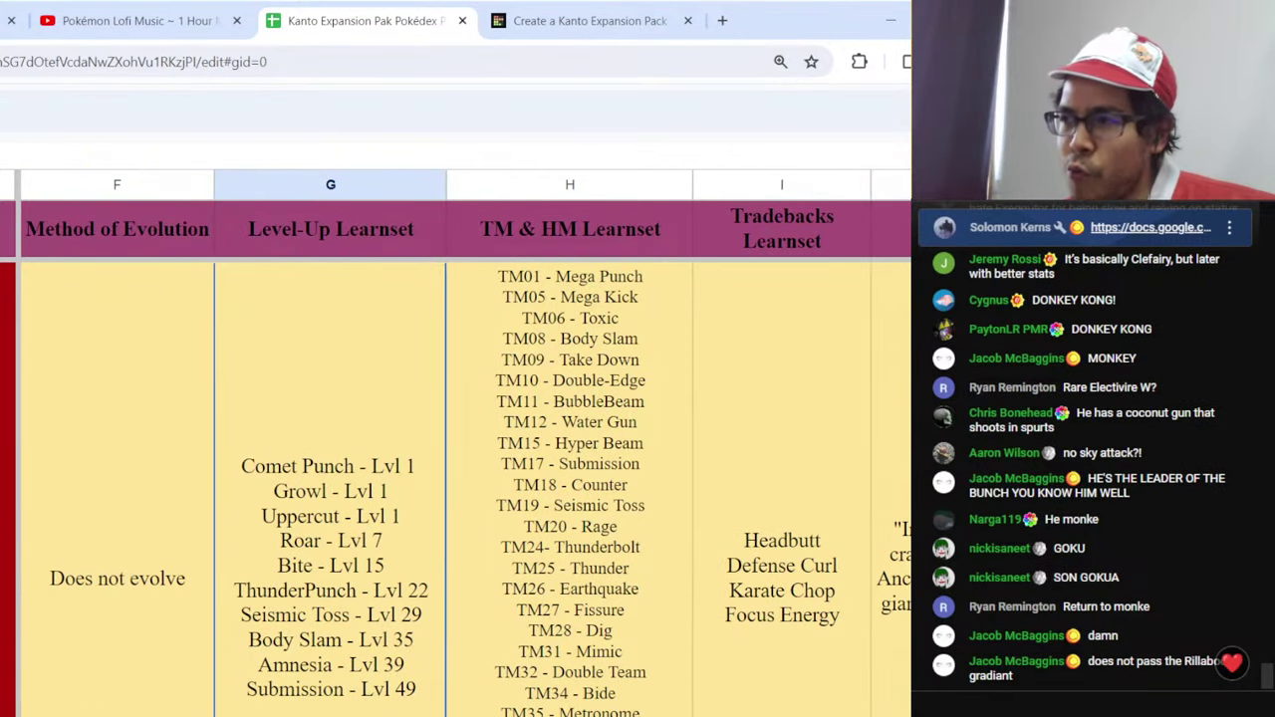
pyautogui.hscroll(-3, 455, 448)
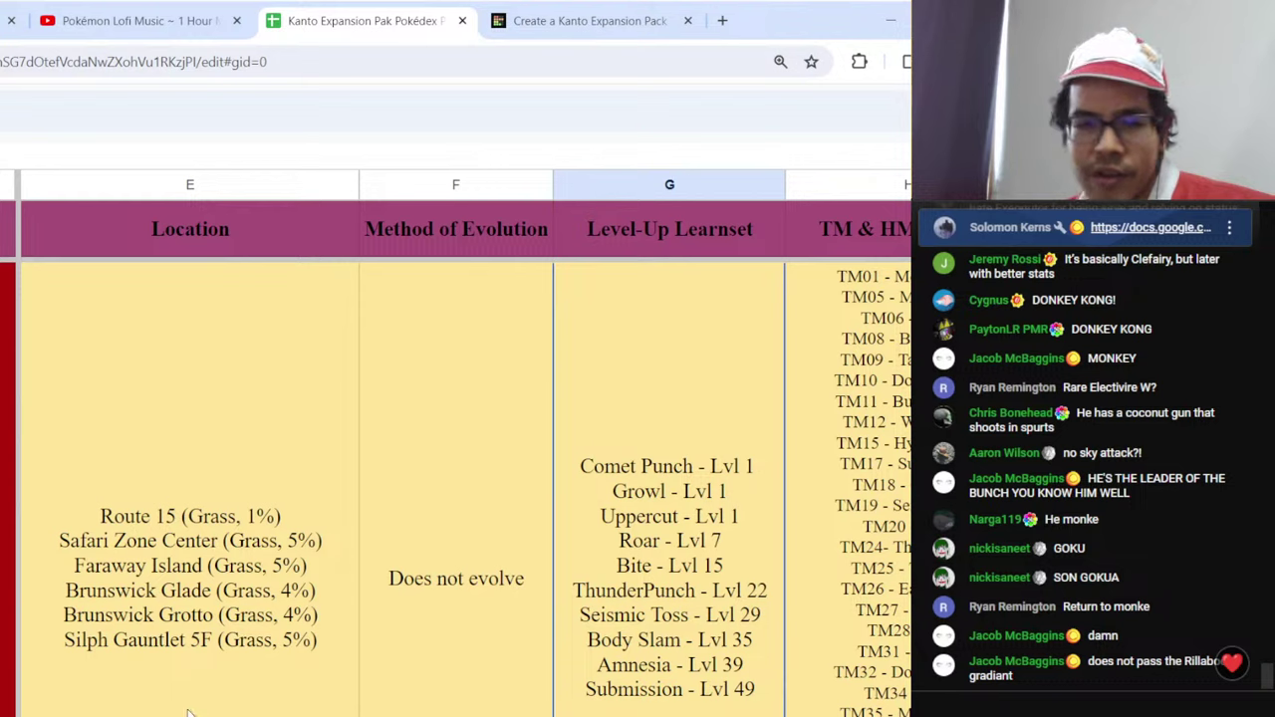
pyautogui.click(164, 542)
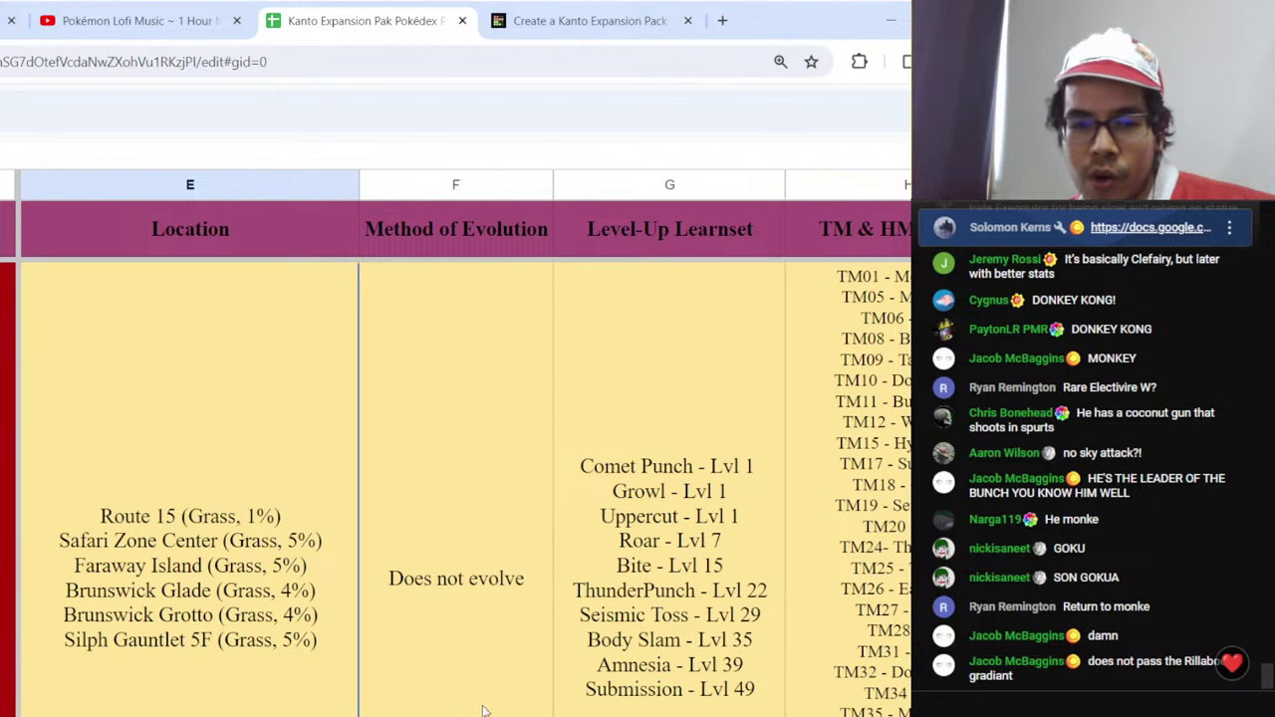
pyautogui.hscroll(3, 486, 709)
pyautogui.hscroll(6, 455, 448)
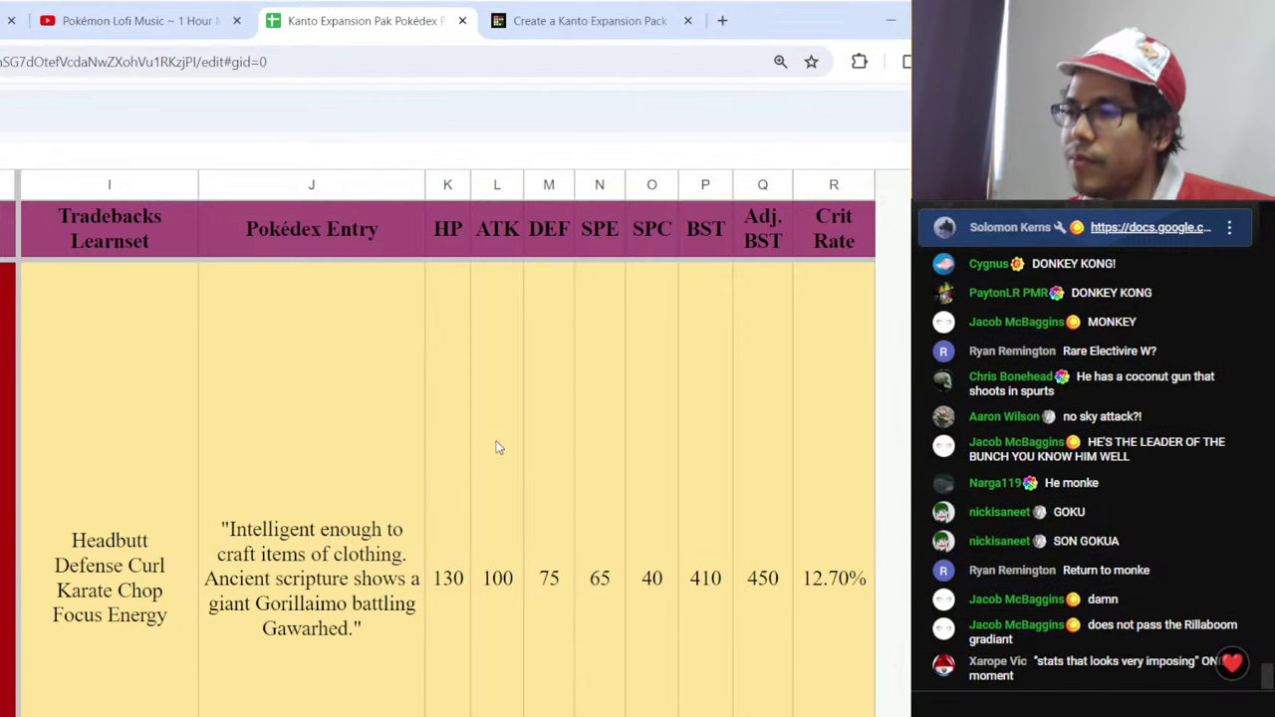
pyautogui.click(355, 566)
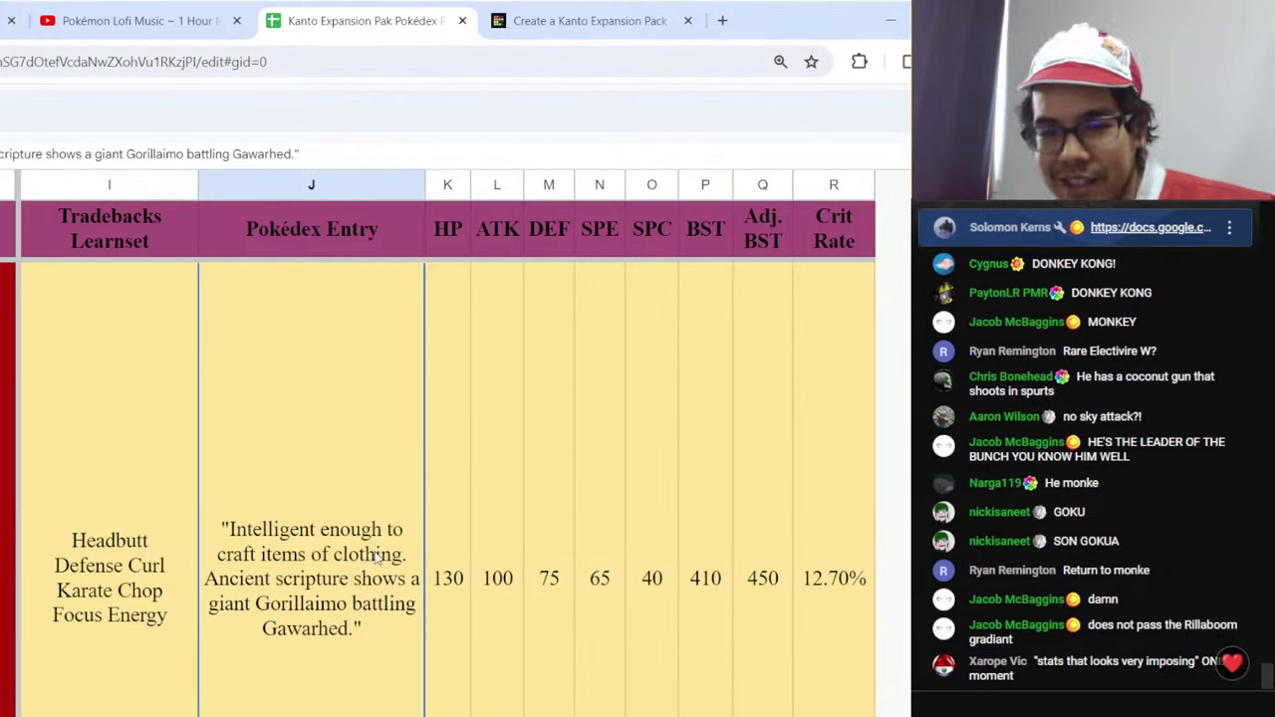
pyautogui.click(571, 28)
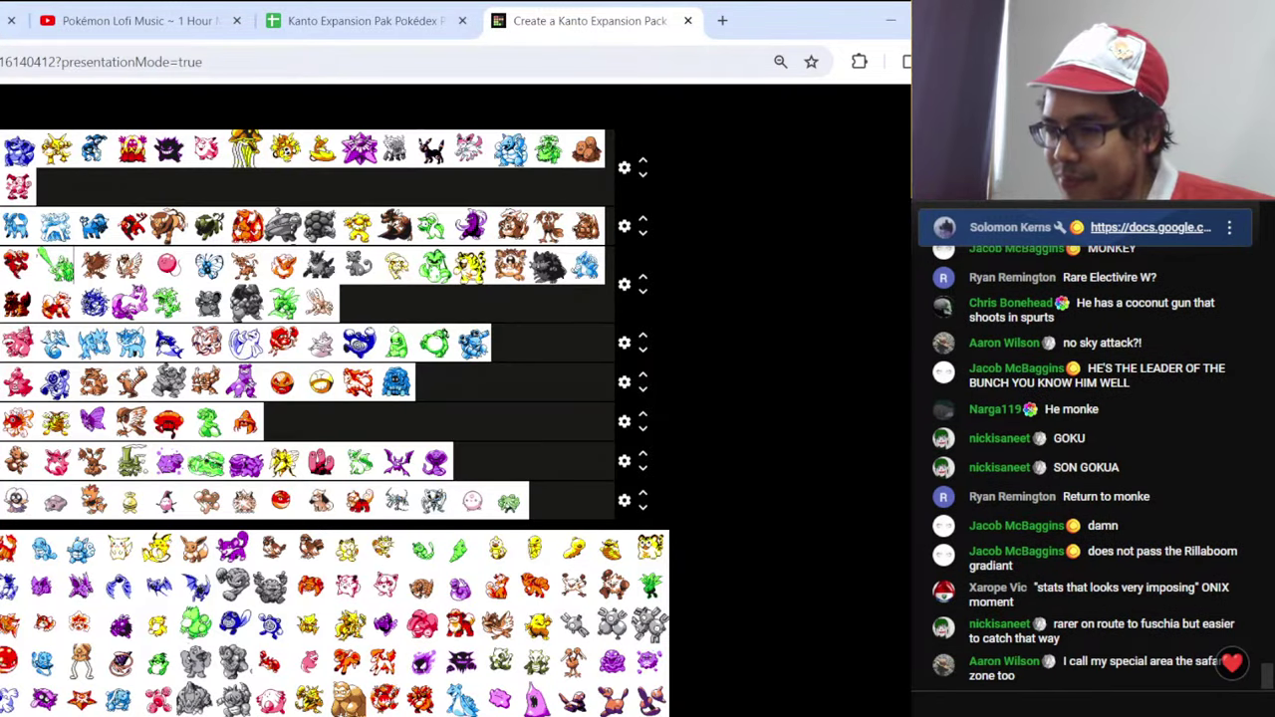
# - Place Gorillaimo at the end of tier B in the tier list
pyautogui.press('F11')
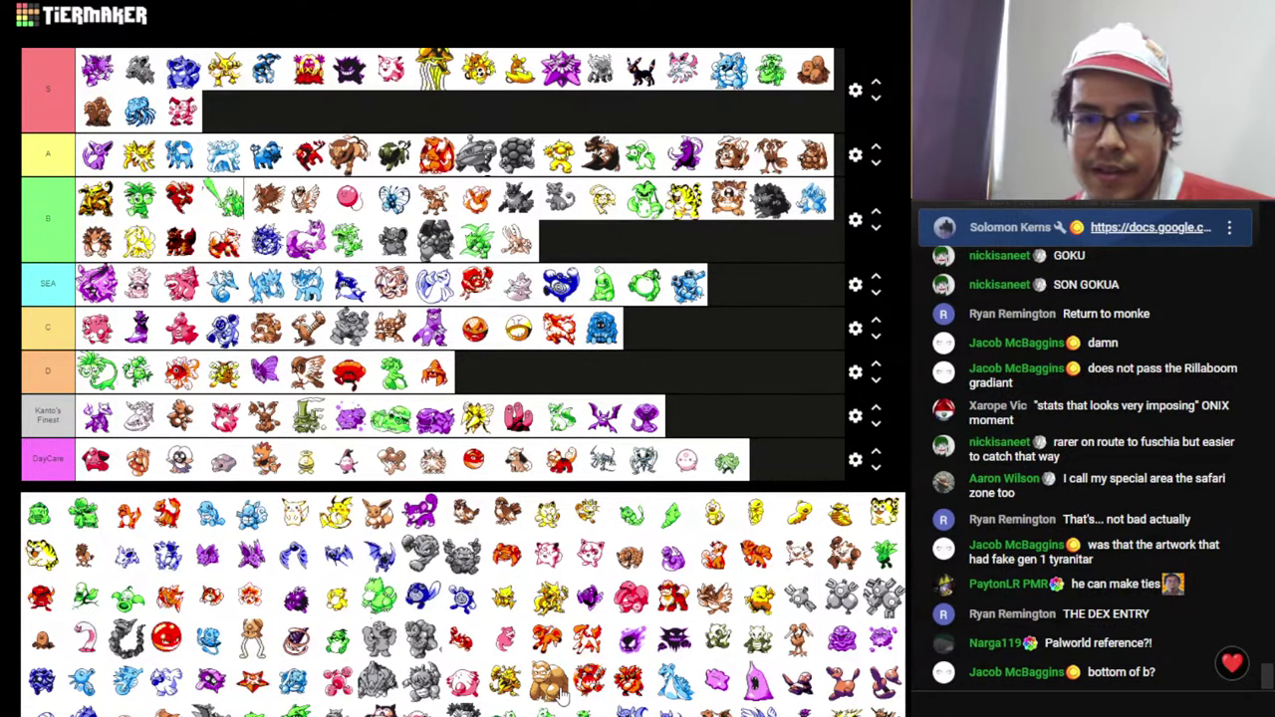
pyautogui.moveTo(563, 697); pyautogui.dragTo(602, 245)
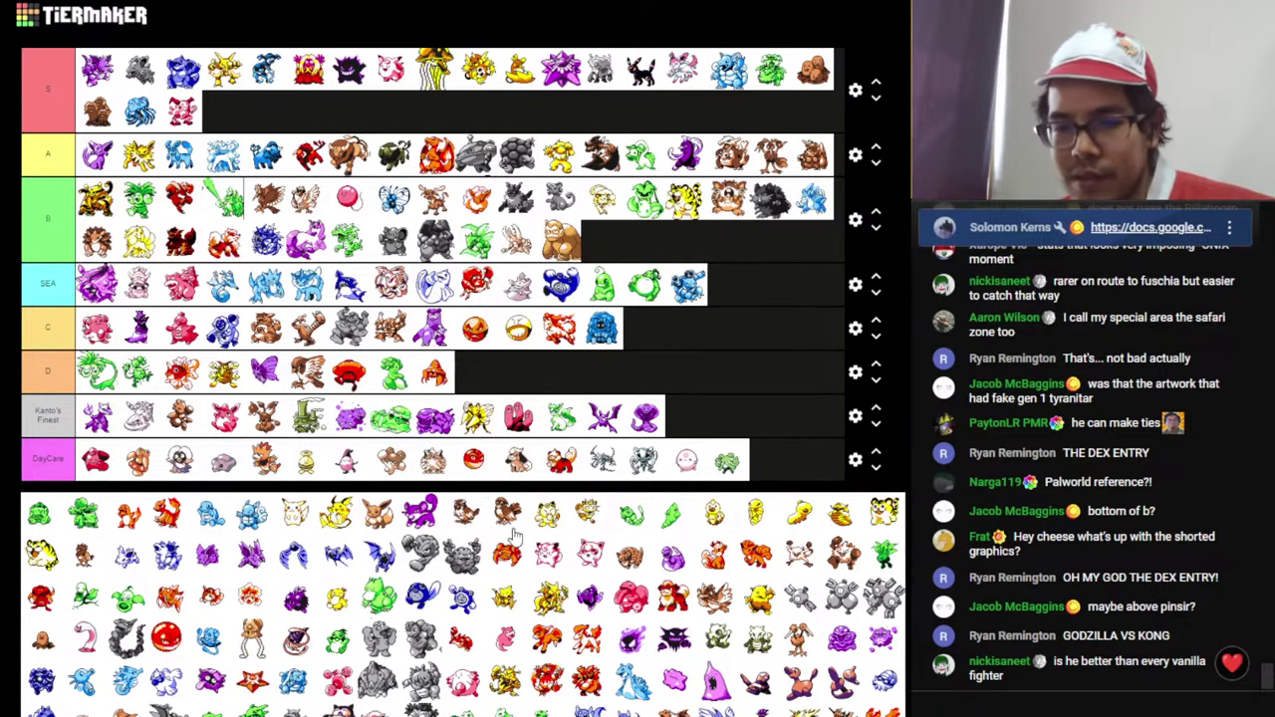
# - Place Magmortar at the end of tier S
pyautogui.scroll(-1, 513, 535)
pyautogui.scroll(1, 513, 535)
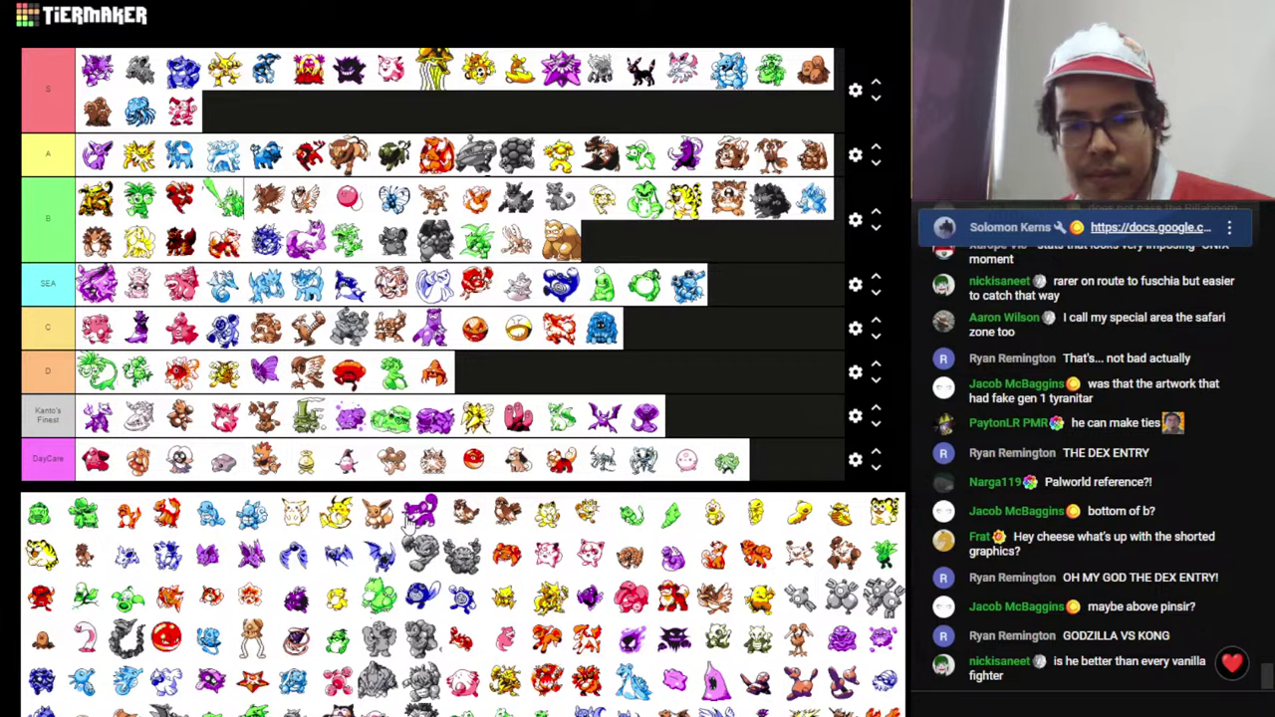
pyautogui.scroll(-1, 407, 526)
pyautogui.scroll(1, 406, 526)
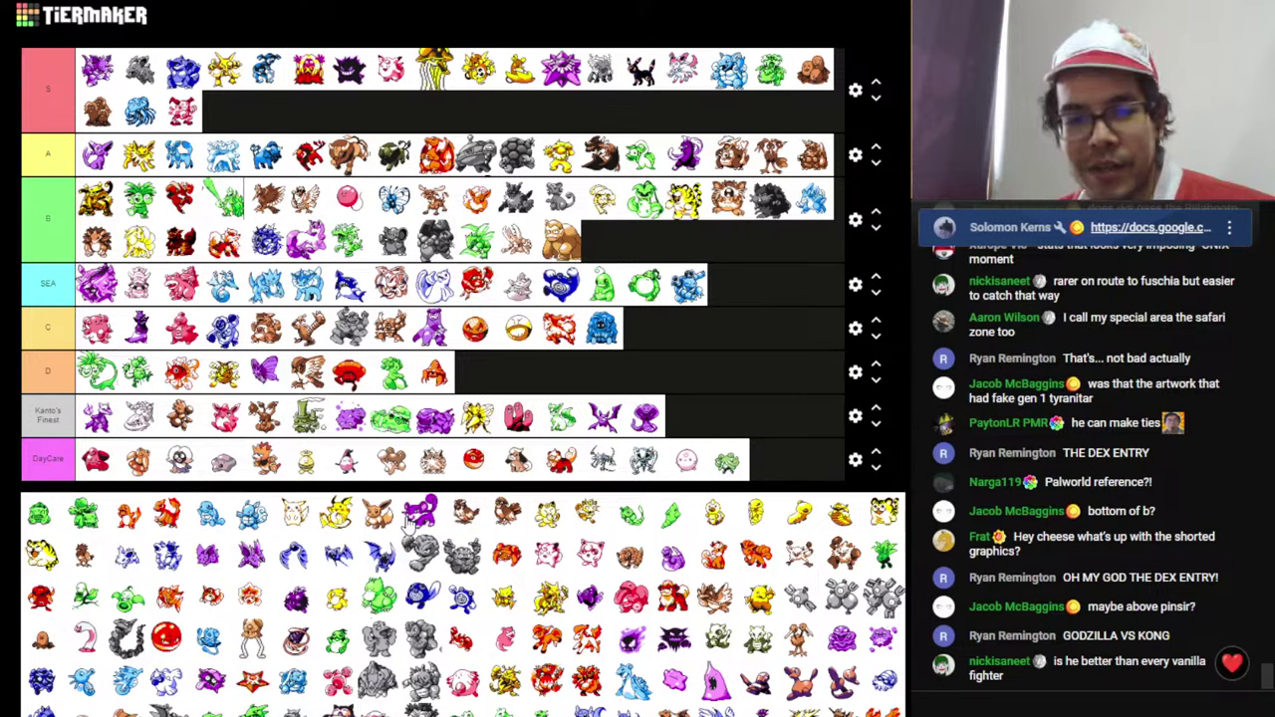
pyautogui.scroll(-1, 406, 524)
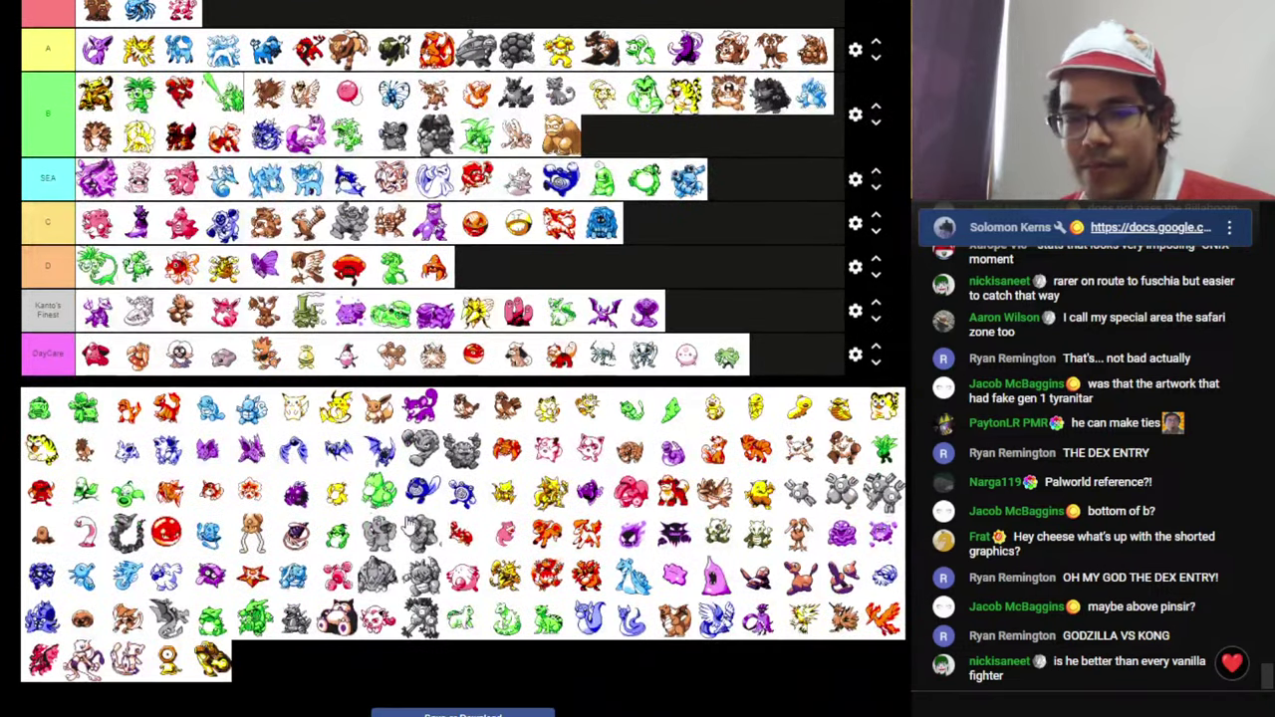
pyautogui.scroll(1, 537, 541)
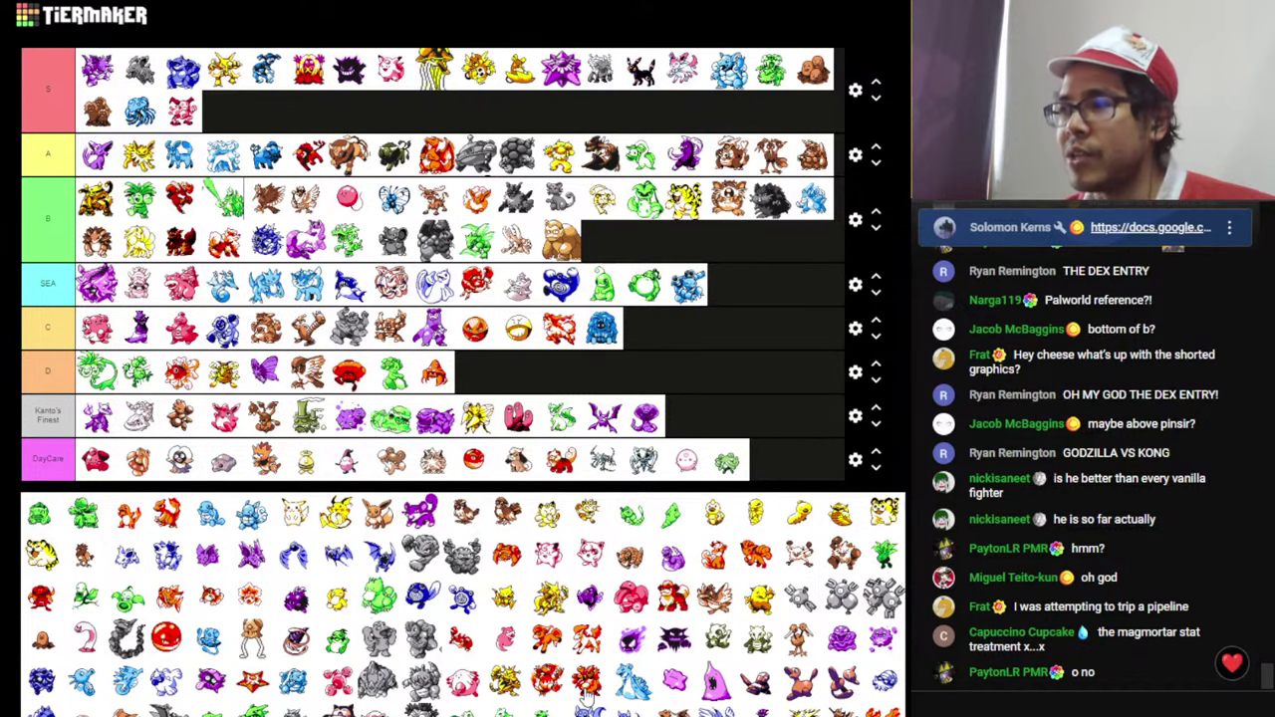
pyautogui.moveTo(587, 699); pyautogui.dragTo(267, 117)
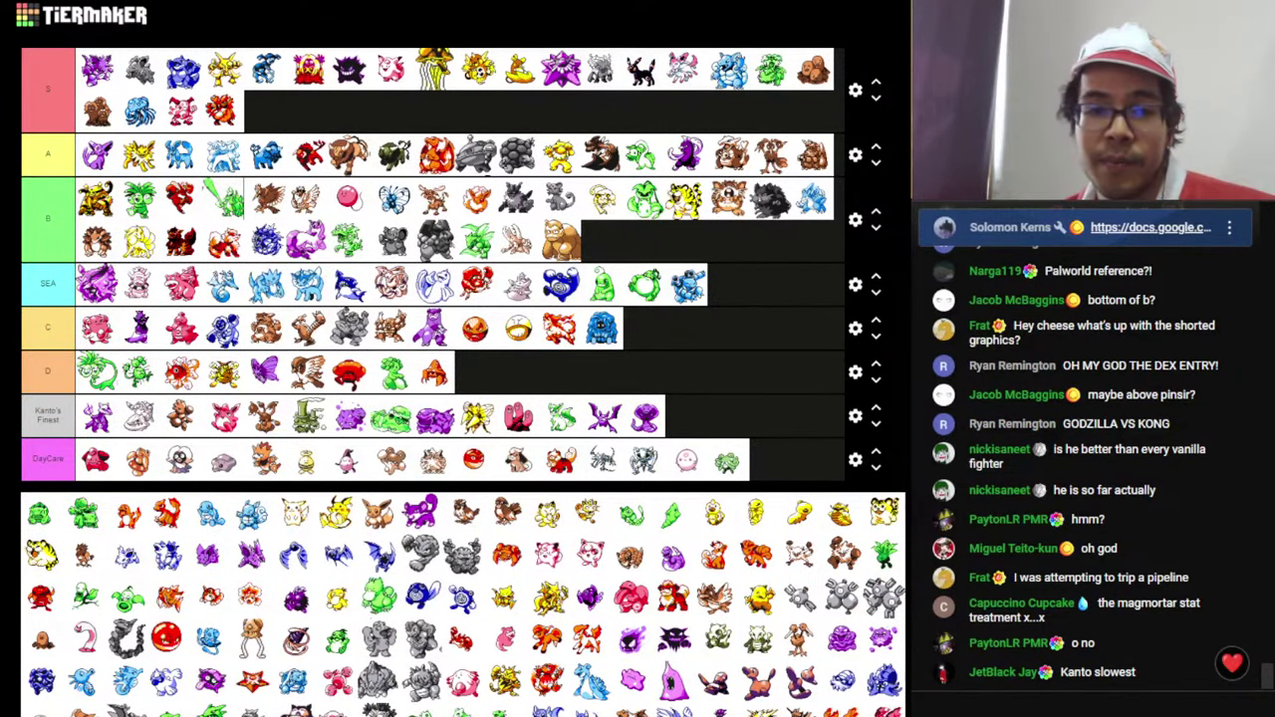
# - Switch to the spreadsheet and examine Magmar's base stat total and special stat
pyautogui.hotkey('alt', 'Tab')
pyautogui.scroll(-2, 448, 593)
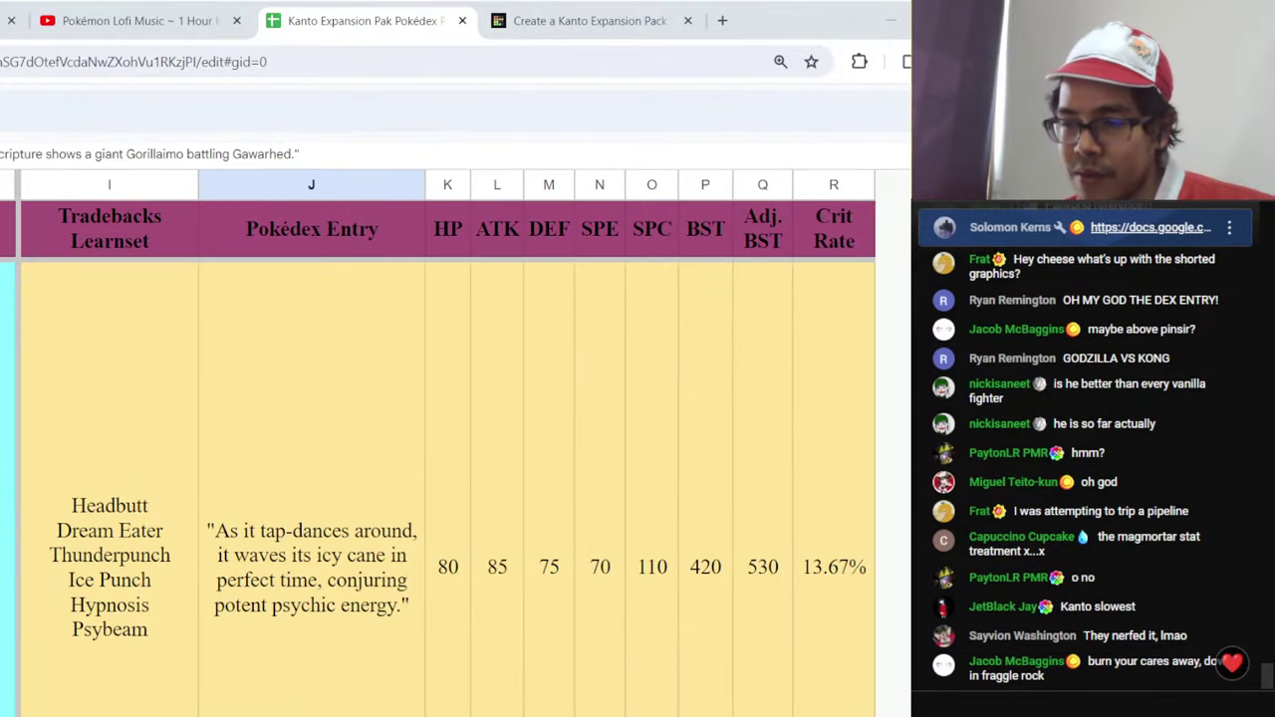
pyautogui.scroll(-3, 449, 448)
pyautogui.scroll(-1, 448, 478)
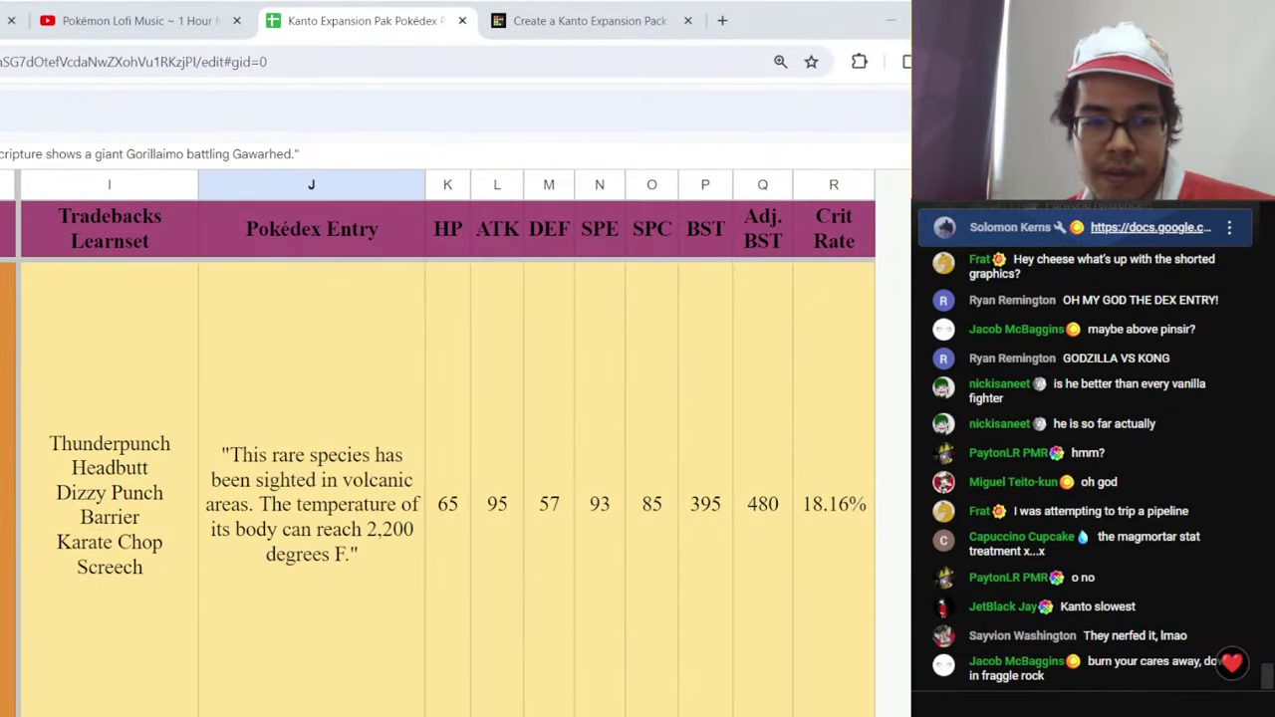
pyautogui.click(706, 518)
pyautogui.click(640, 527)
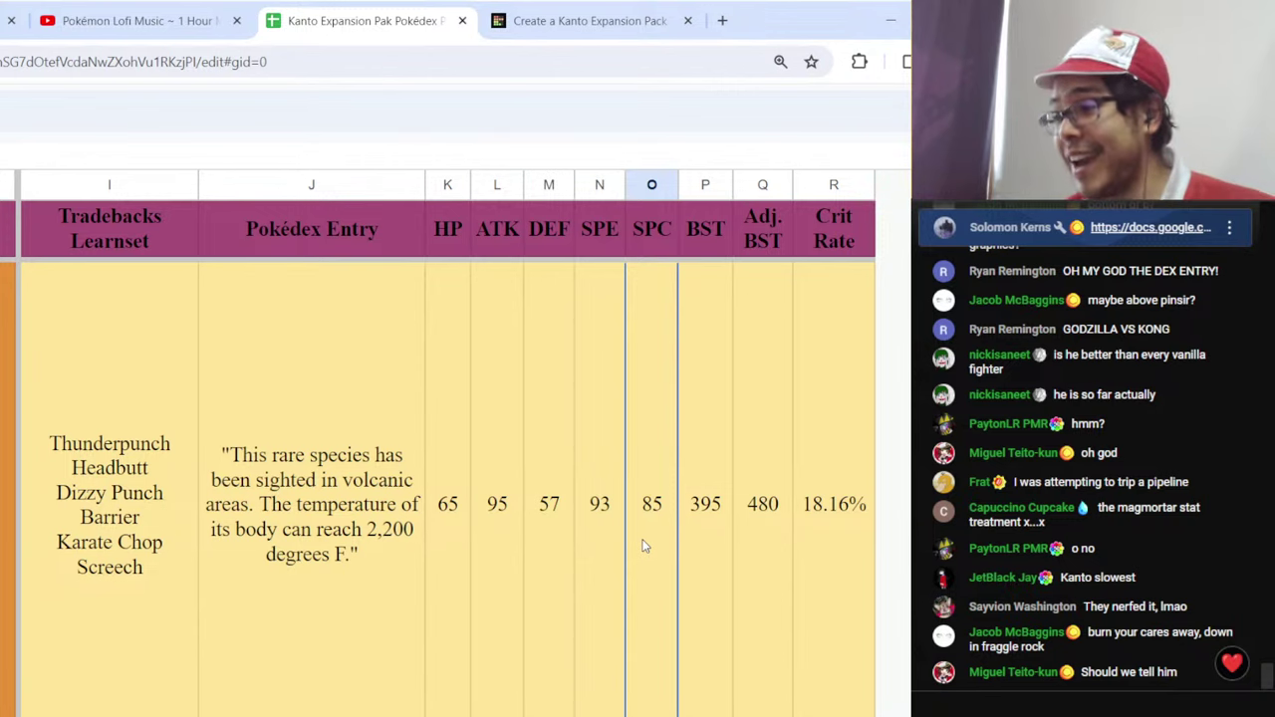
# - Examine Magmortar's special and speed stats in the spreadsheet
pyautogui.scroll(-2, 643, 546)
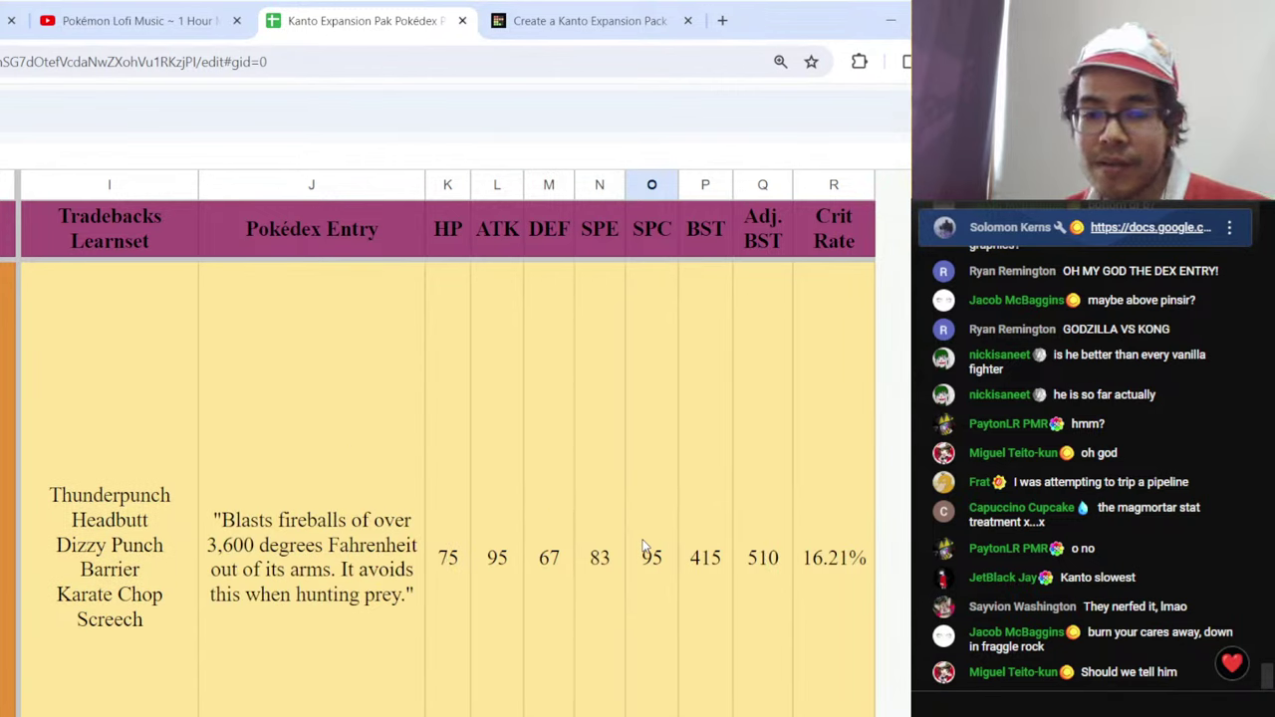
pyautogui.click(642, 546)
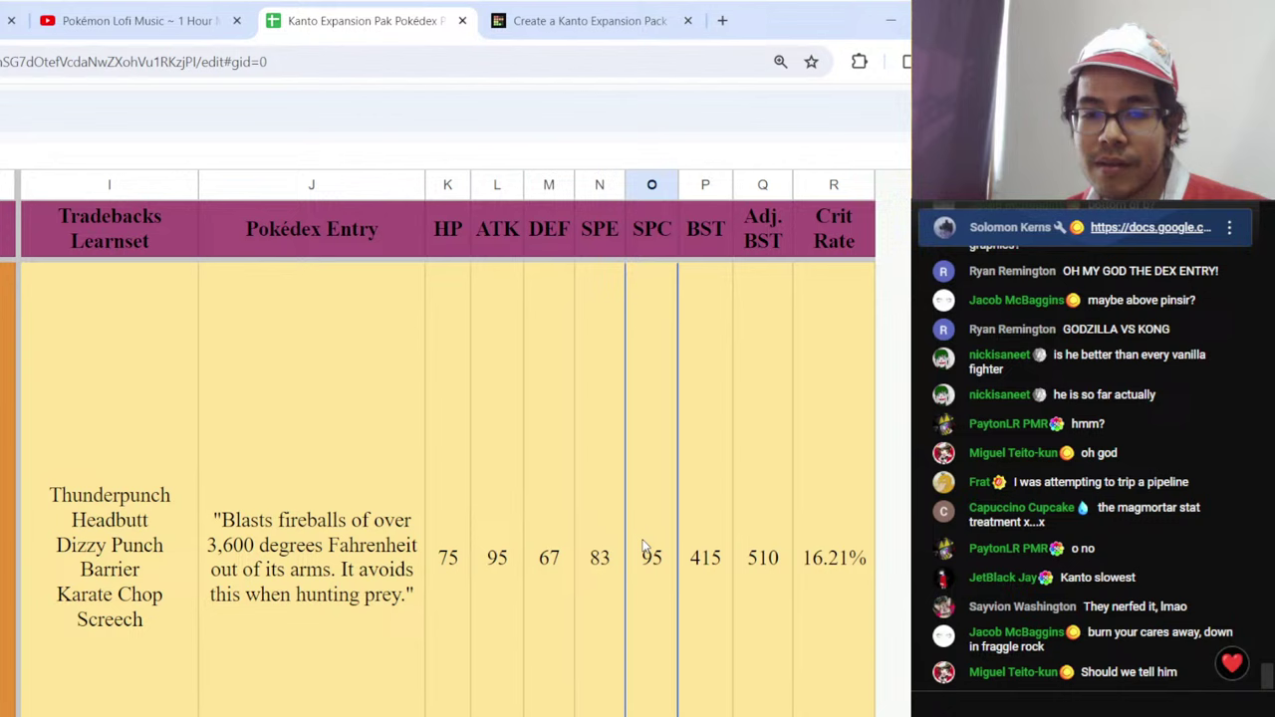
pyautogui.click(616, 596)
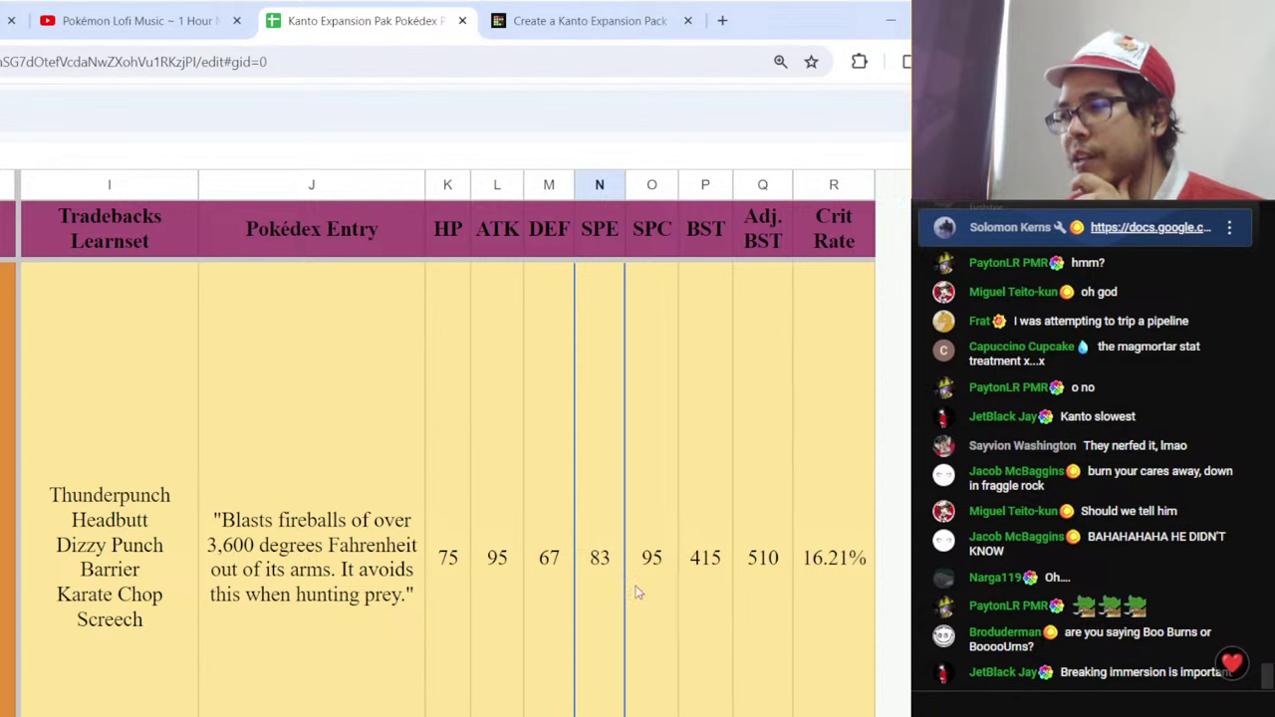
pyautogui.click(669, 570)
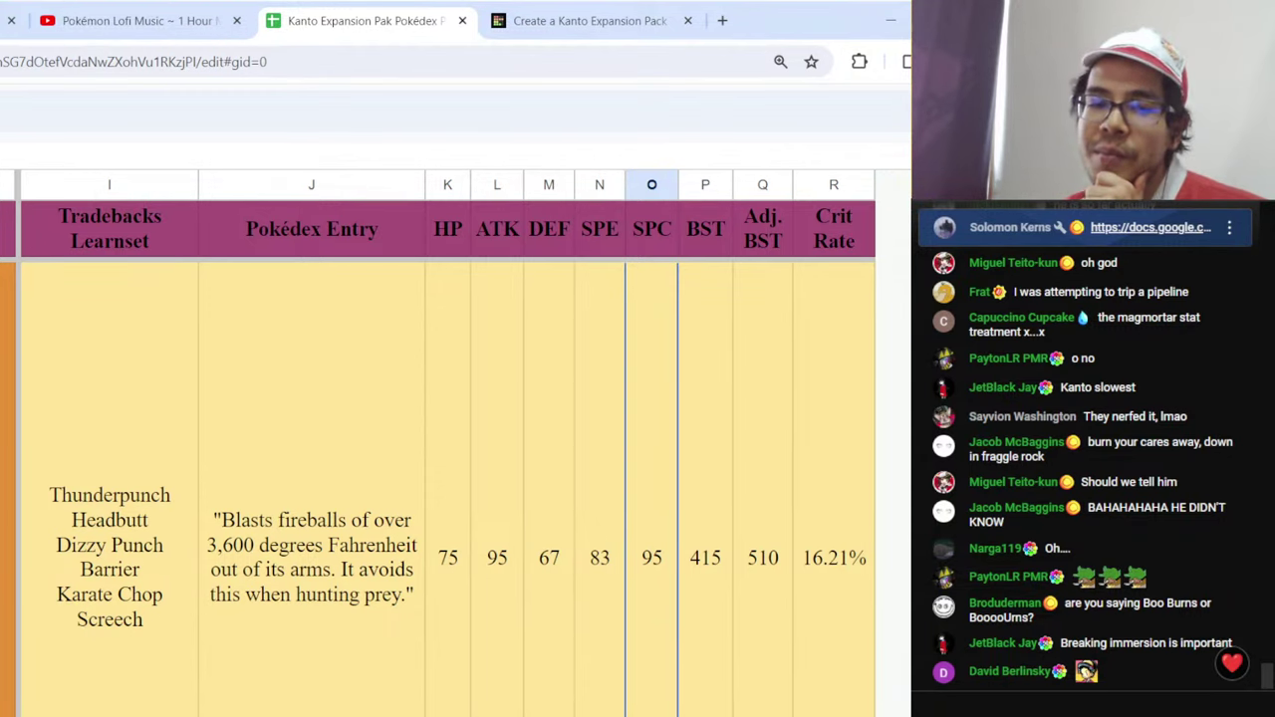
pyautogui.click(593, 594)
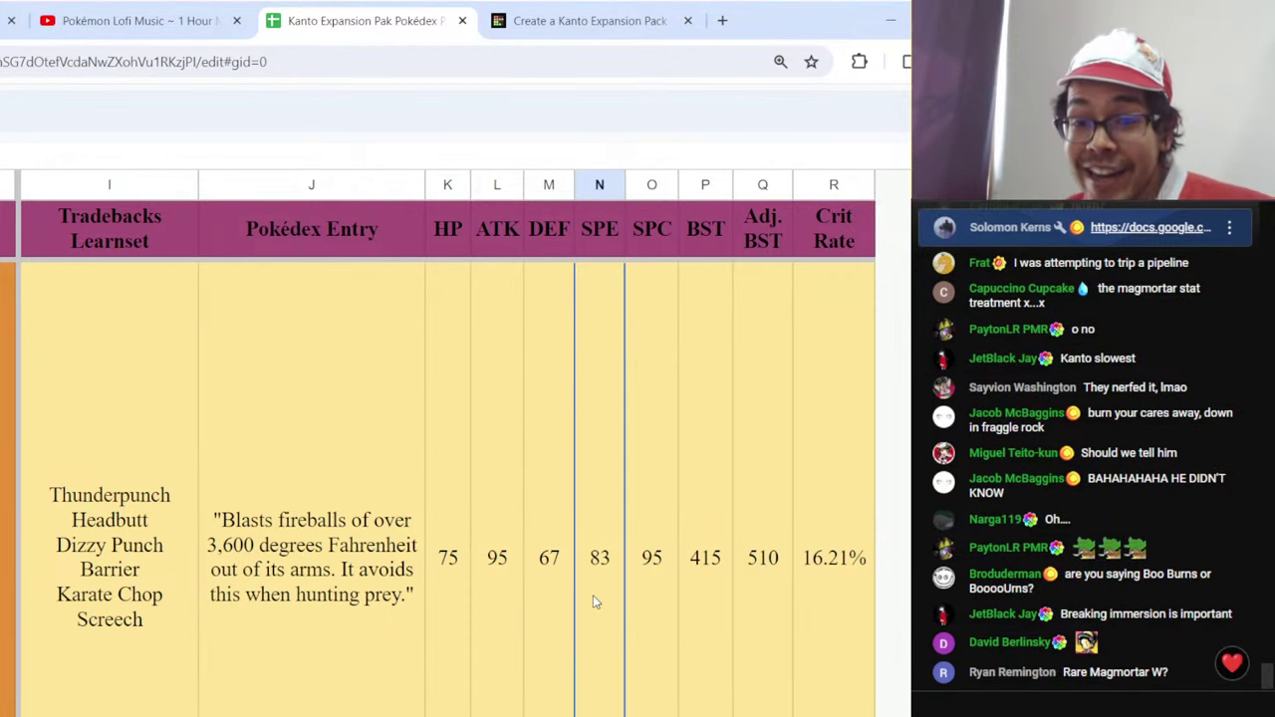
# - Compare the stats and base stat totals of Magmar and Magmortar
pyautogui.scroll(1, 587, 571)
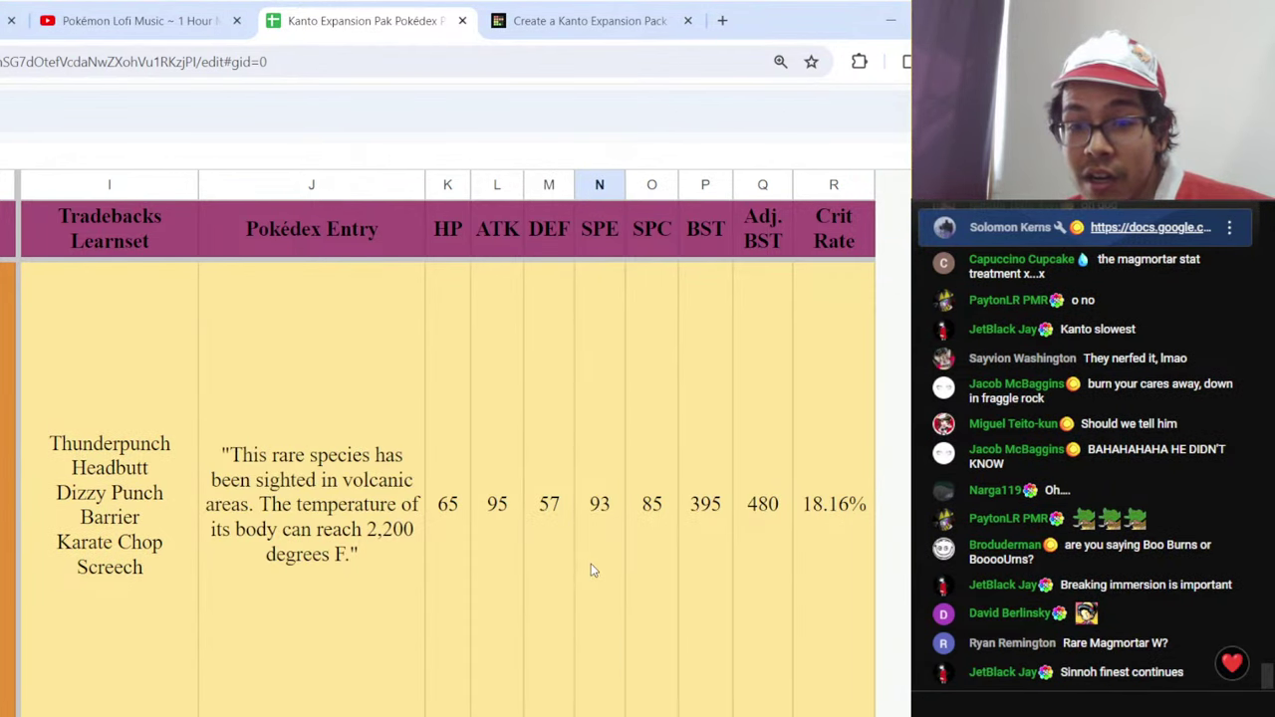
pyautogui.scroll(-1, 589, 576)
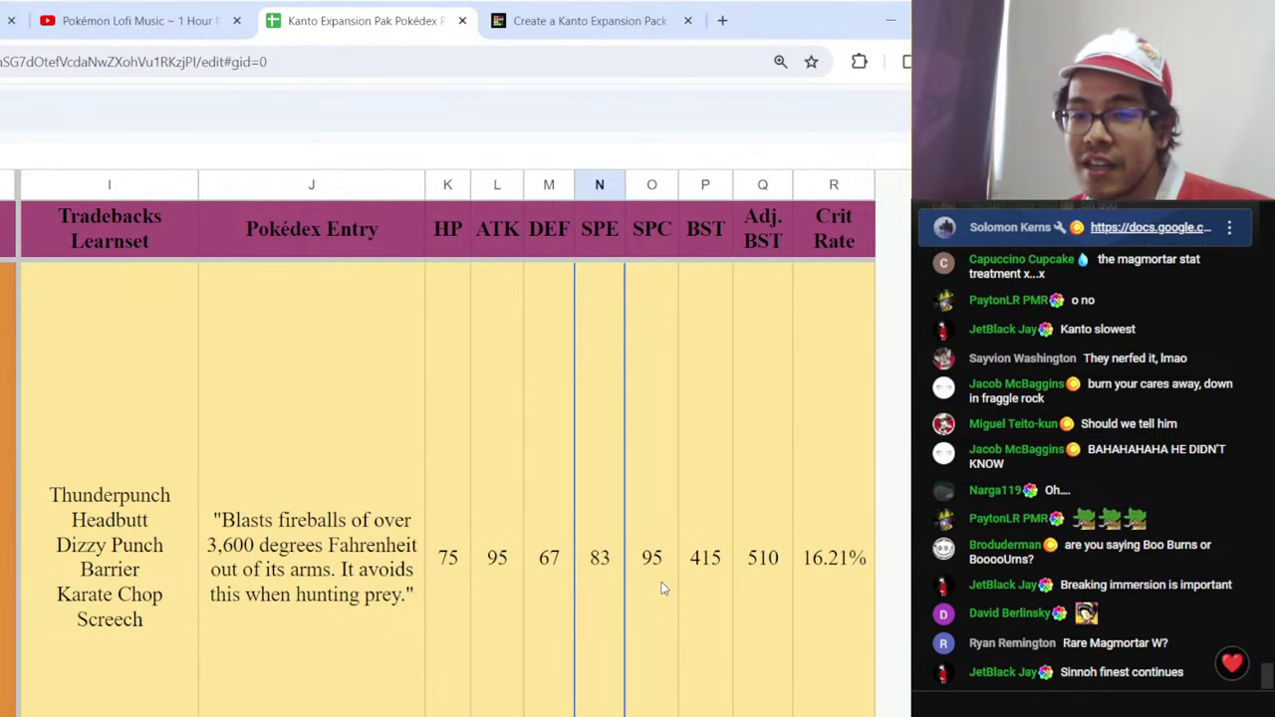
pyautogui.scroll(1, 660, 587)
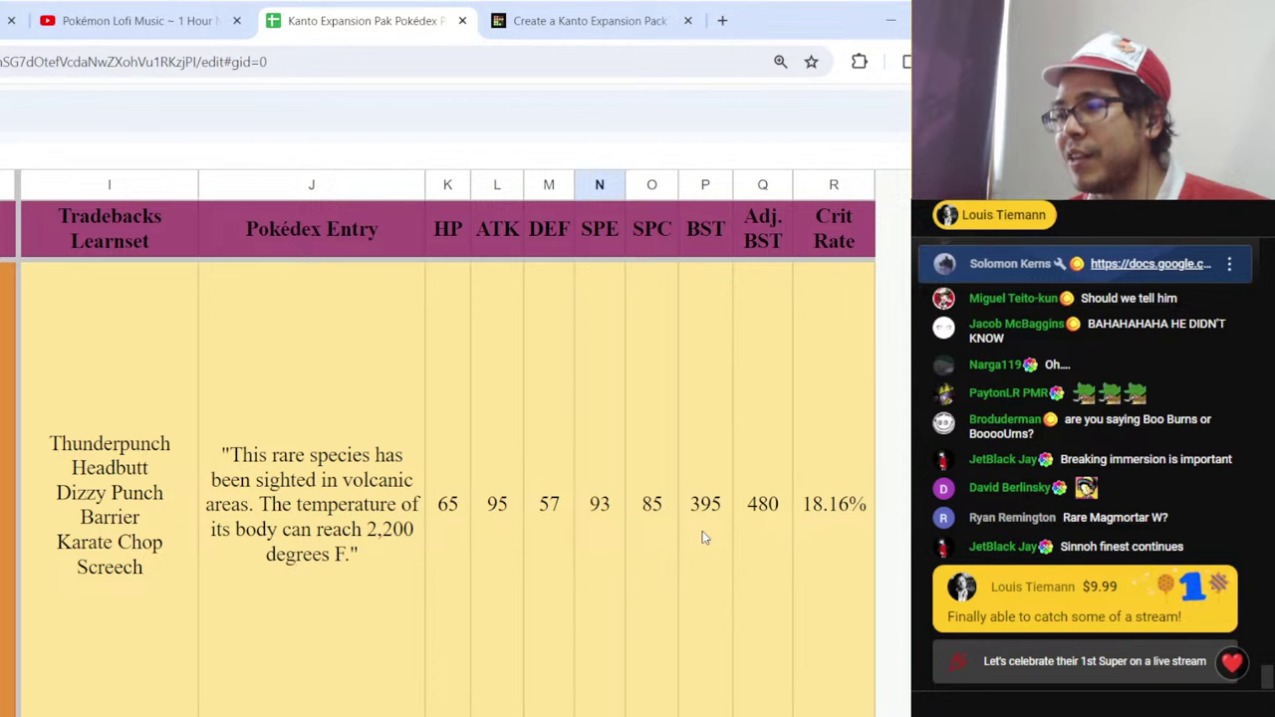
pyautogui.scroll(-1, 703, 538)
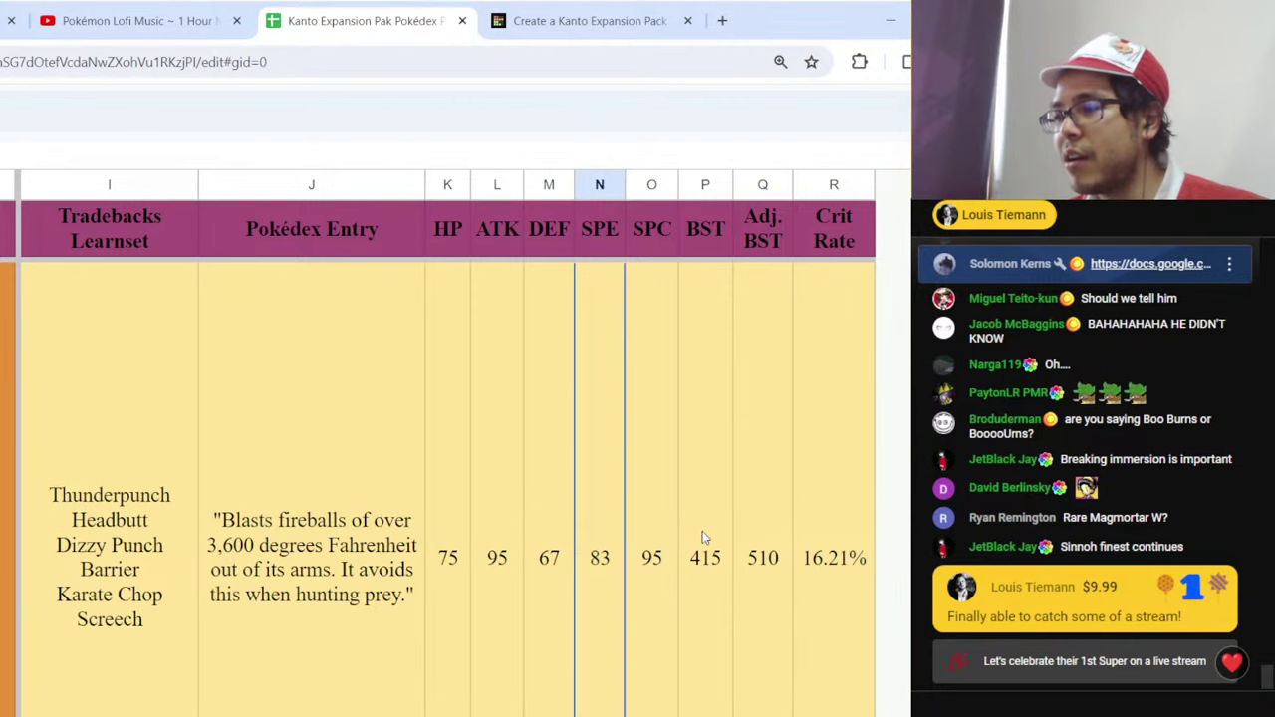
pyautogui.click(704, 583)
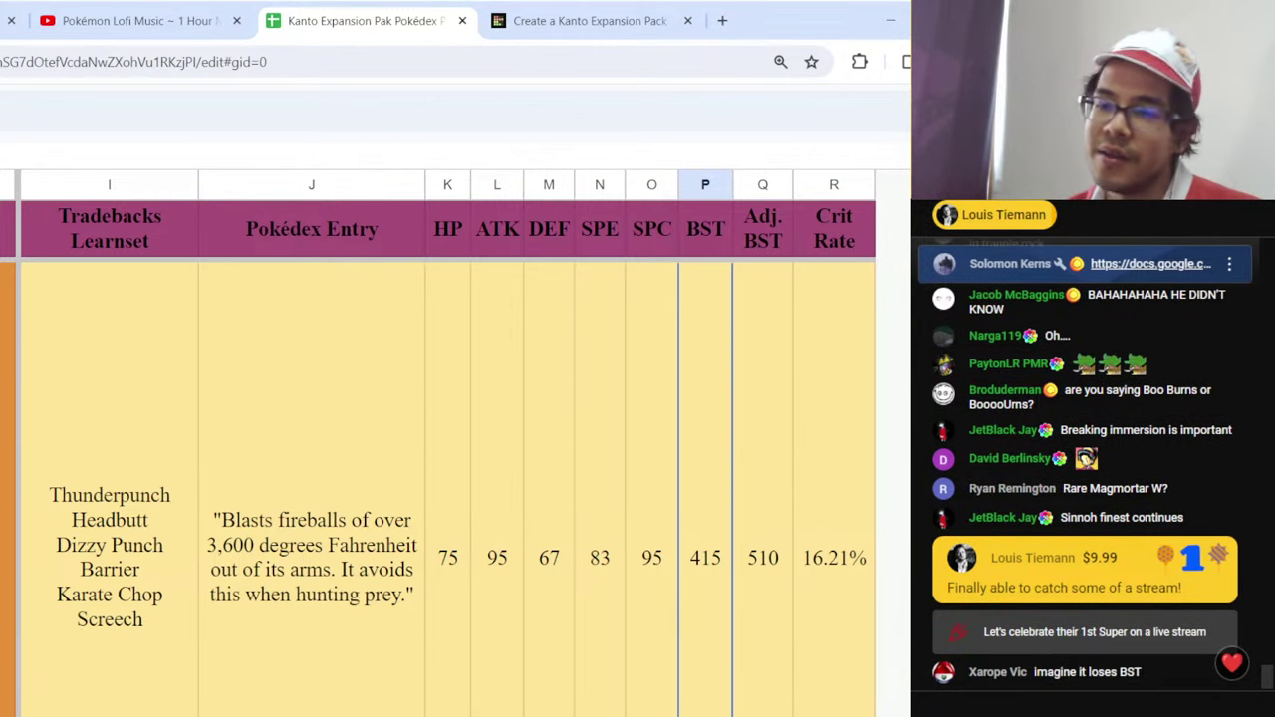
# - Examine Magmortar's level-up, TM and tradebacks learnsets along with its evolution, location and typing
pyautogui.hscroll(-5, 448, 448)
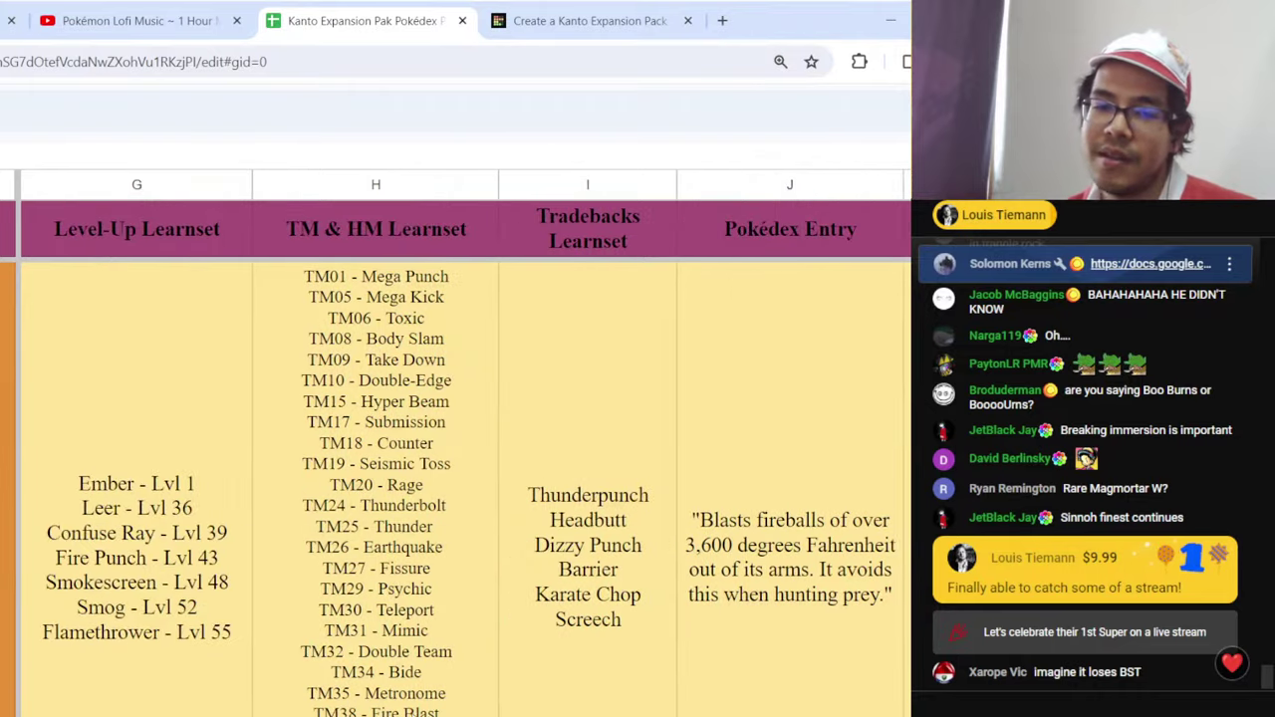
pyautogui.hscroll(-2, 269, 702)
pyautogui.hscroll(-3, 269, 702)
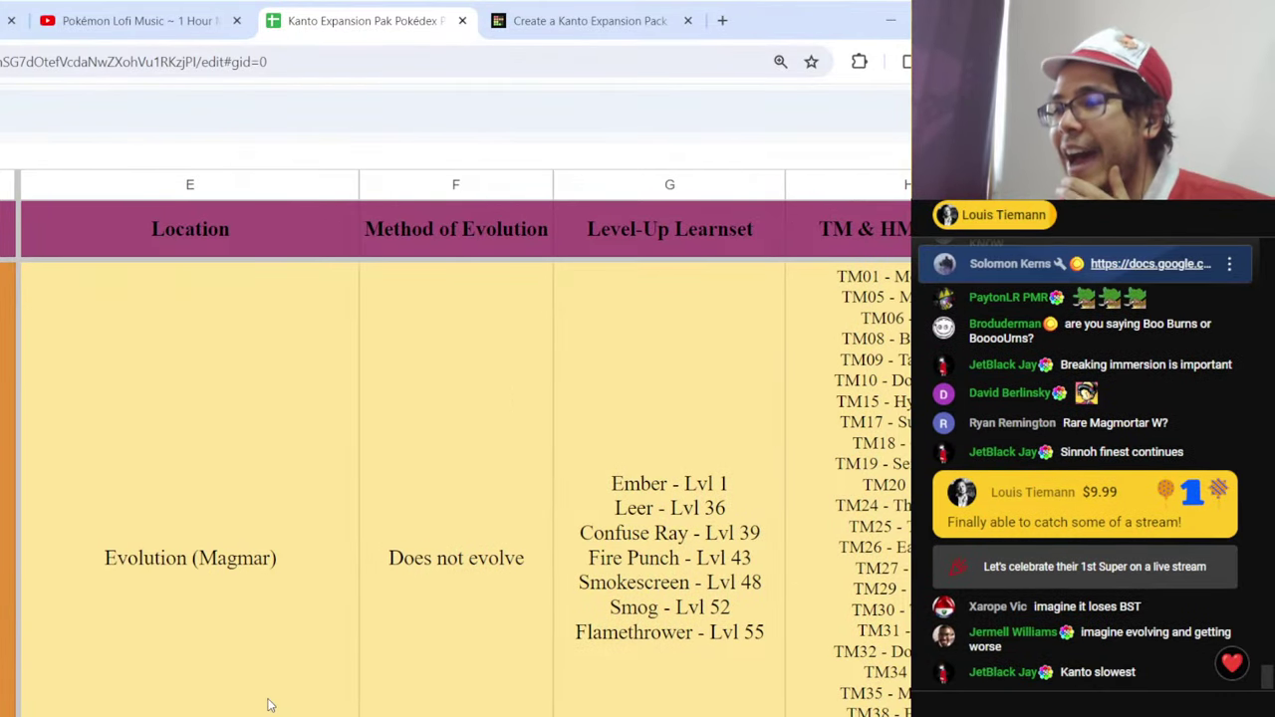
pyautogui.hscroll(-2, 169, 711)
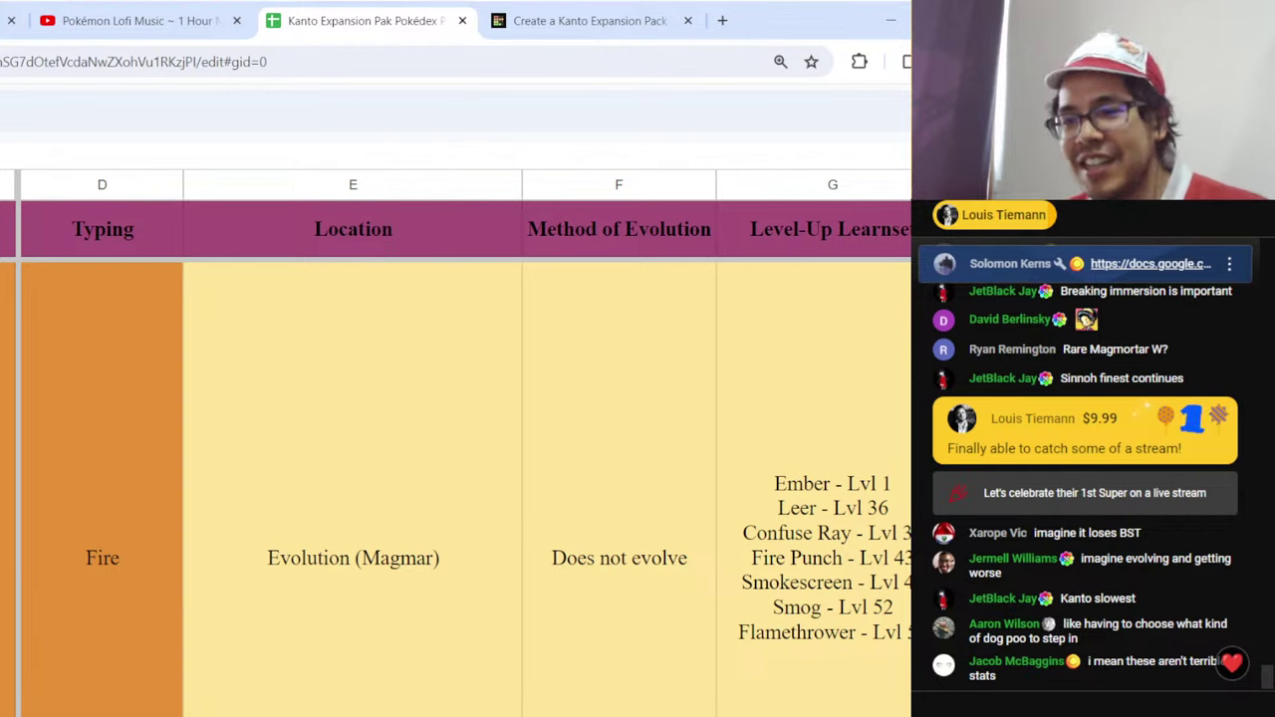
pyautogui.hscroll(6, 633, 620)
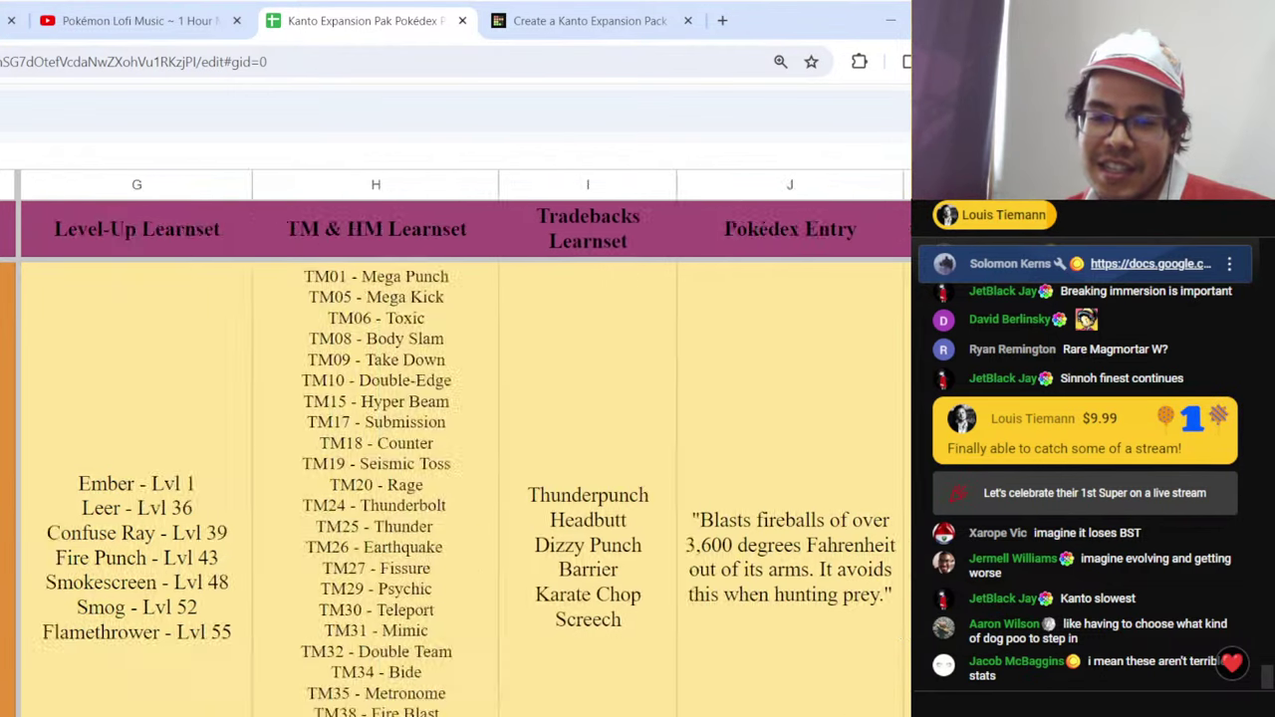
# - Recheck Magmortar's speed stat against its special stat
pyautogui.click(601, 596)
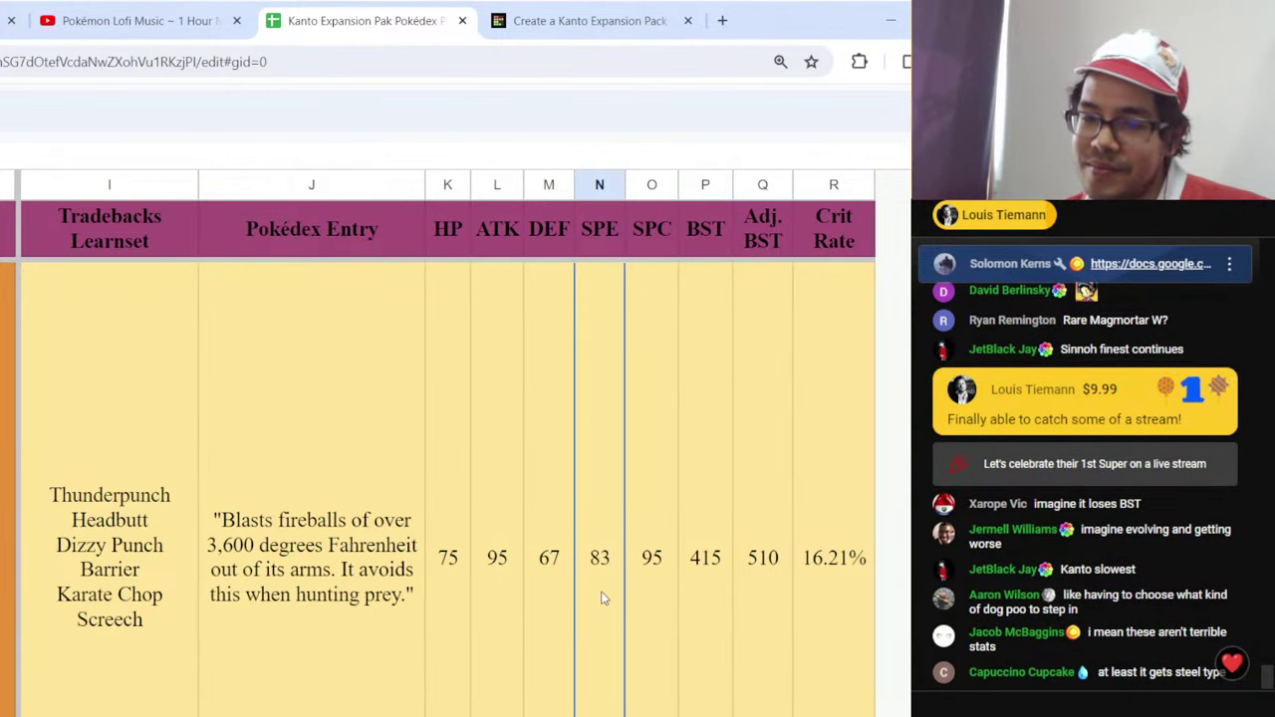
pyautogui.click(647, 574)
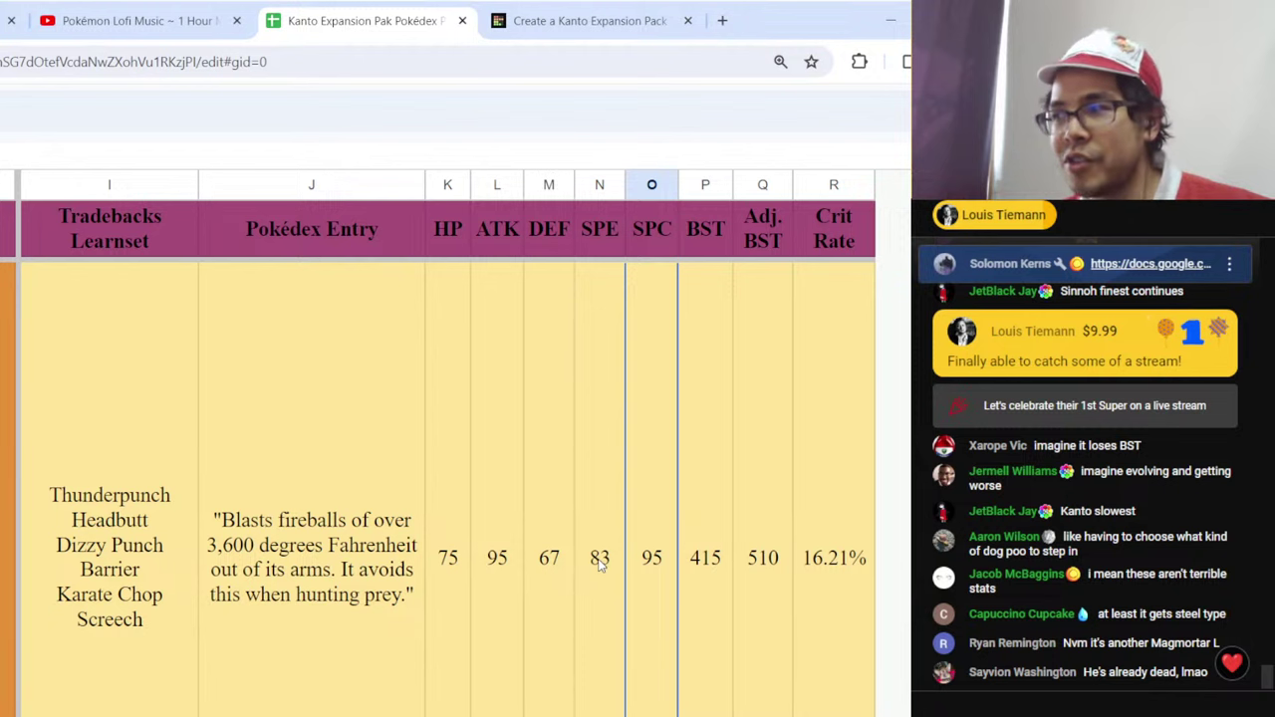
pyautogui.click(598, 564)
pyautogui.click(641, 623)
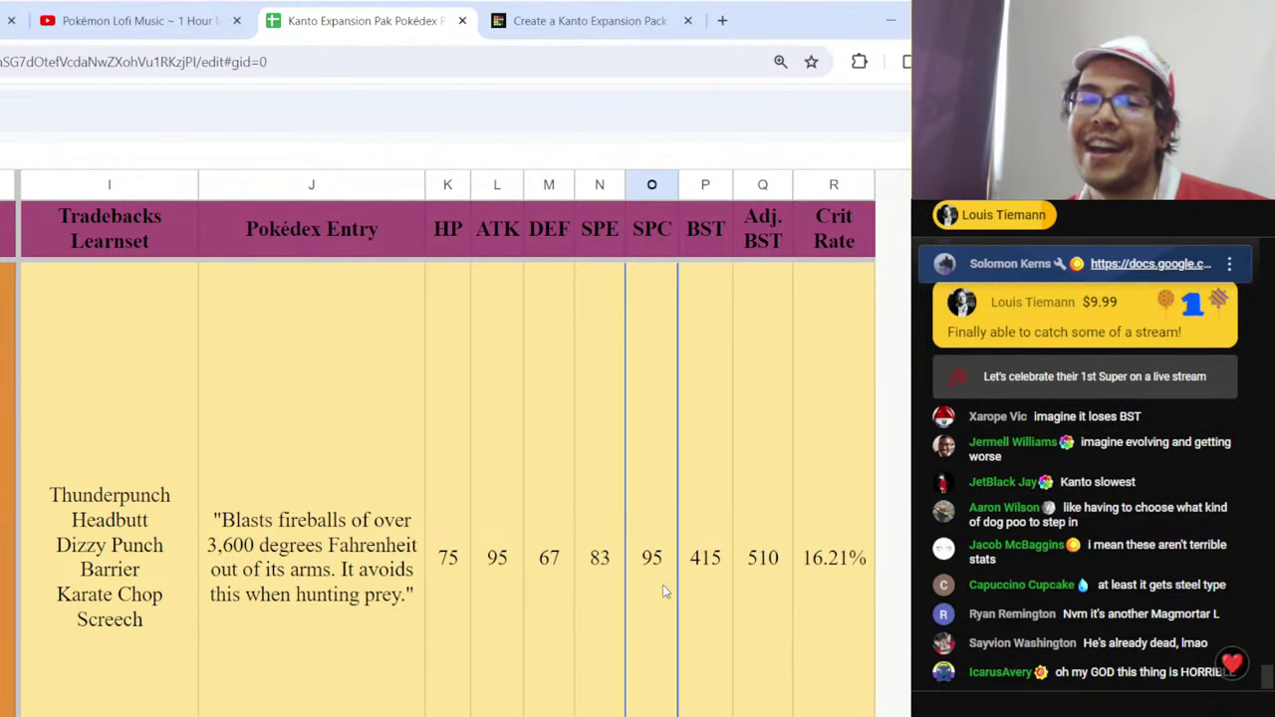
# - Return to the tier list and move Magmortar from tier S to the end of tier C
pyautogui.click(568, 38)
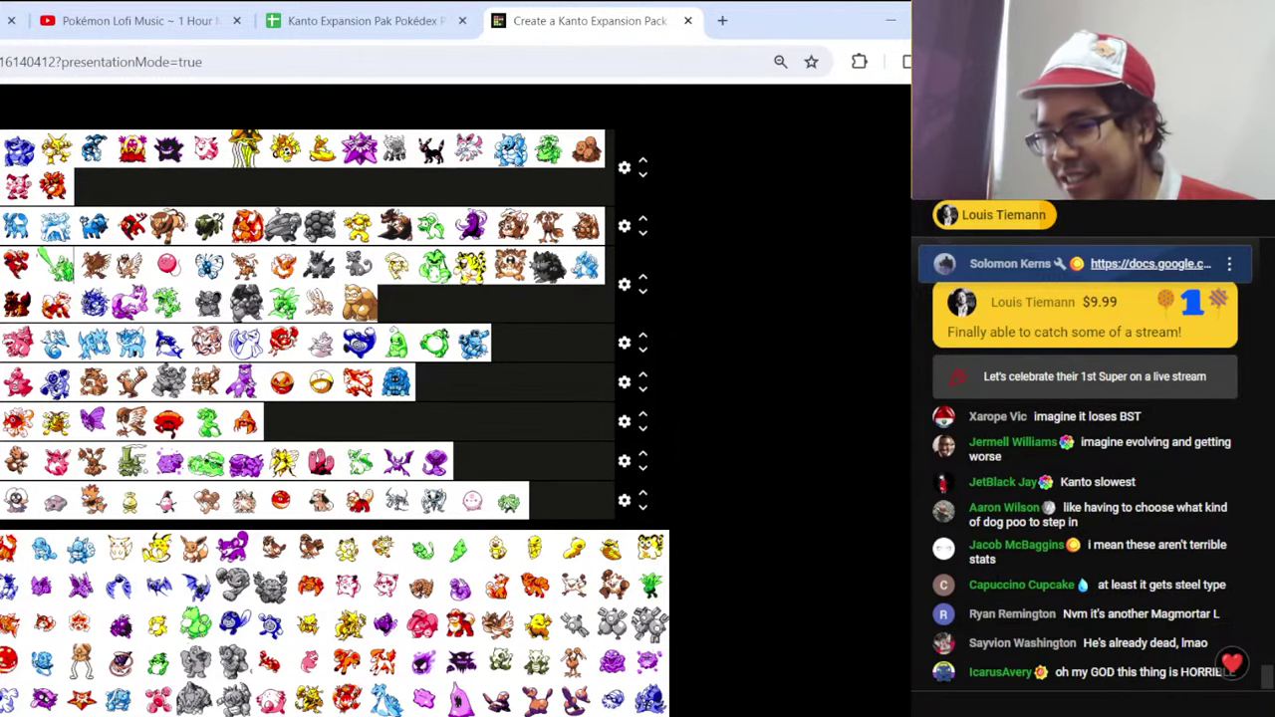
pyautogui.press('F11')
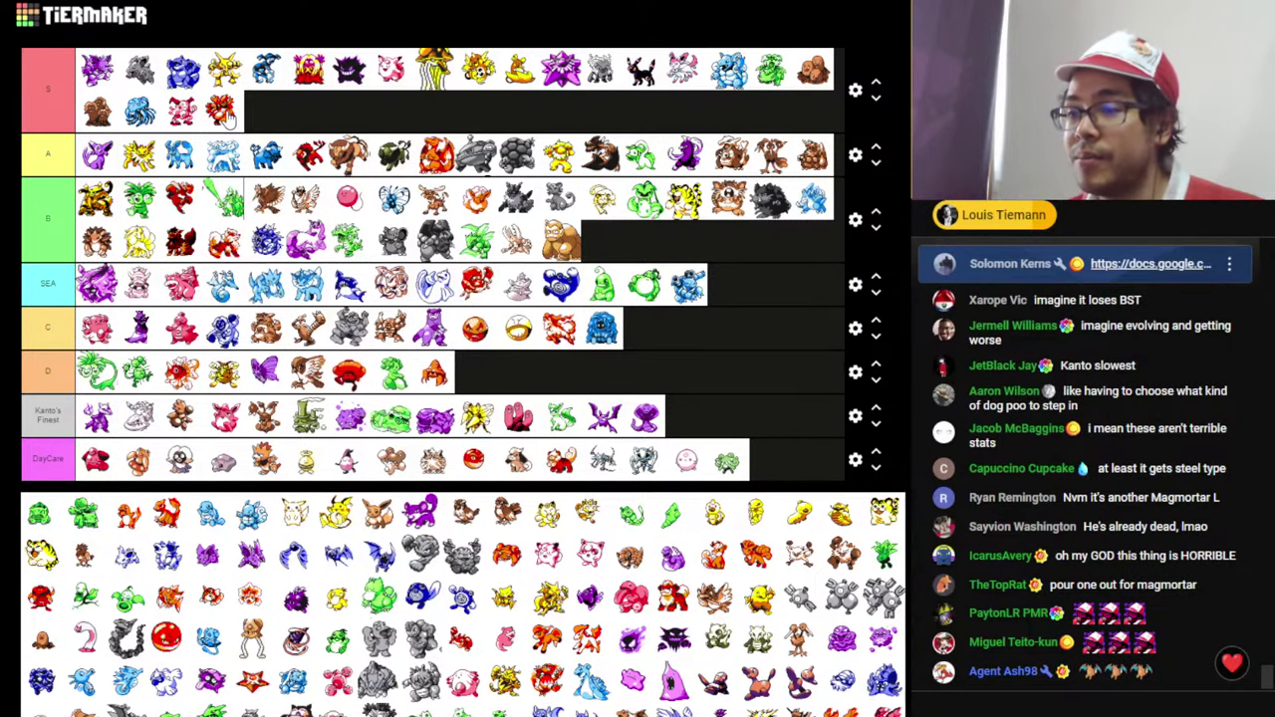
pyautogui.moveTo(227, 117); pyautogui.dragTo(674, 338)
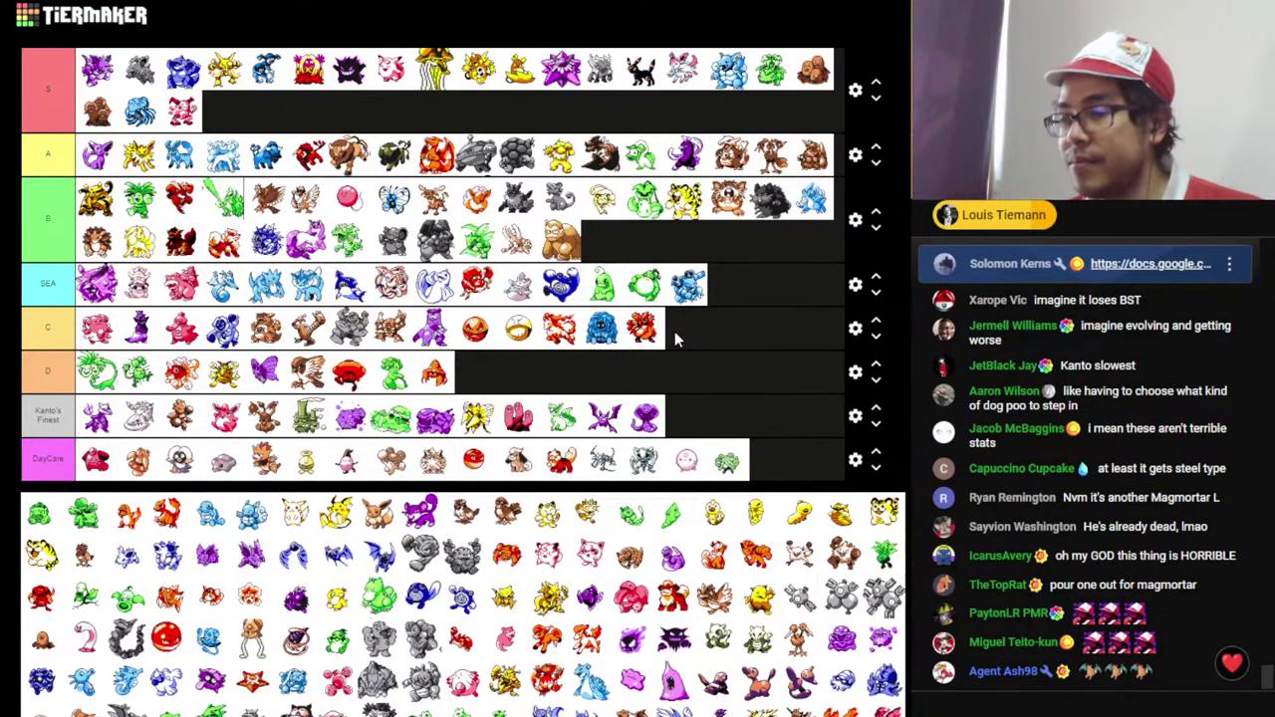
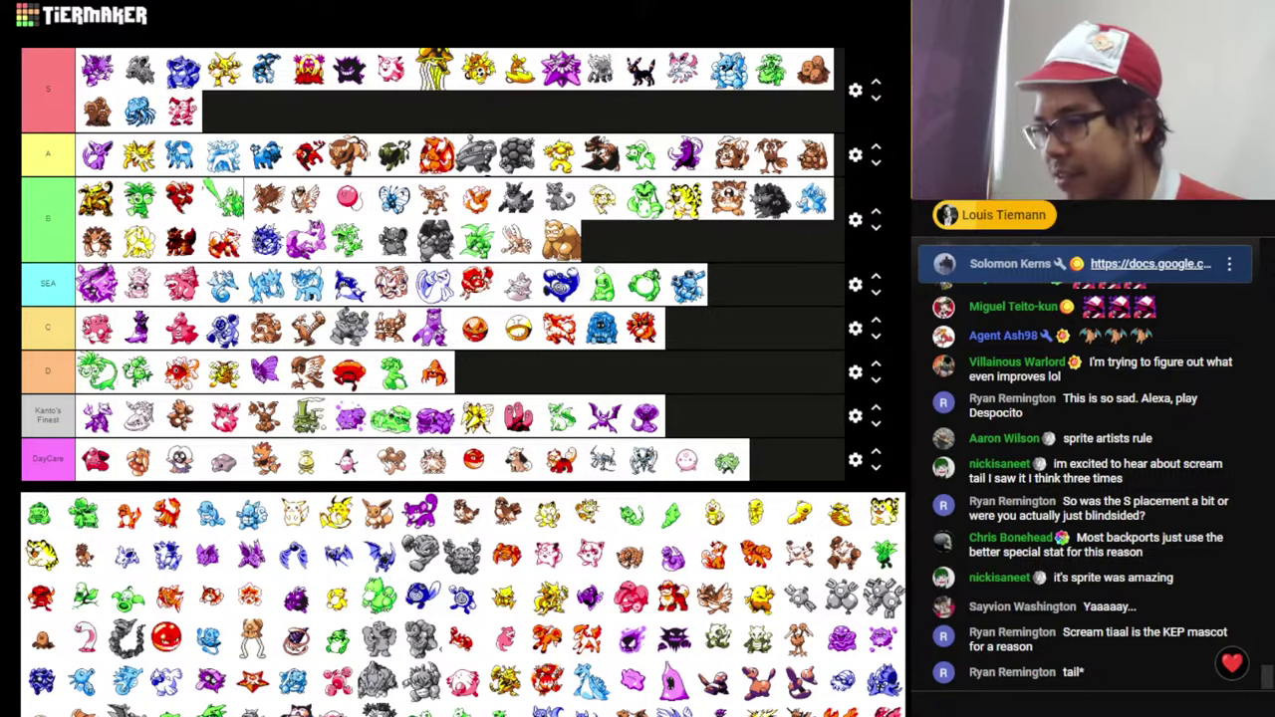
# - Add Lapras to the SEA tier and move it to the tier's first place
pyautogui.scroll(-2, 657, 612)
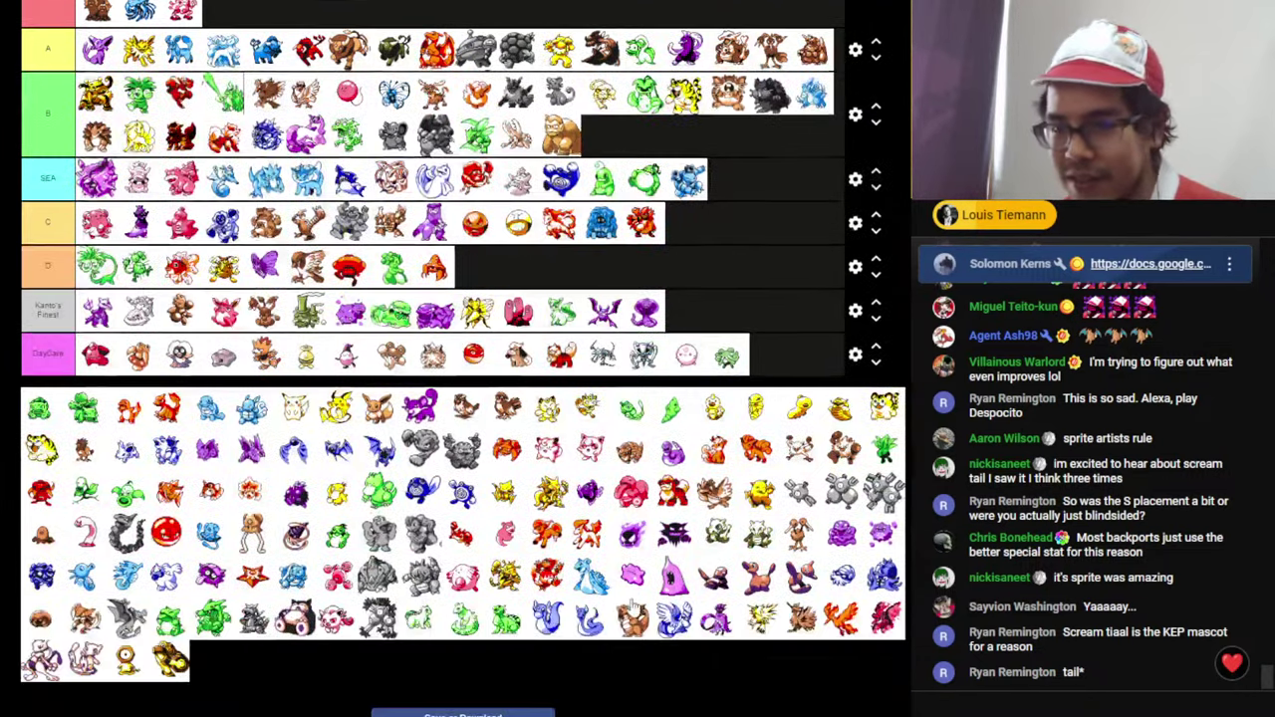
pyautogui.scroll(2, 627, 598)
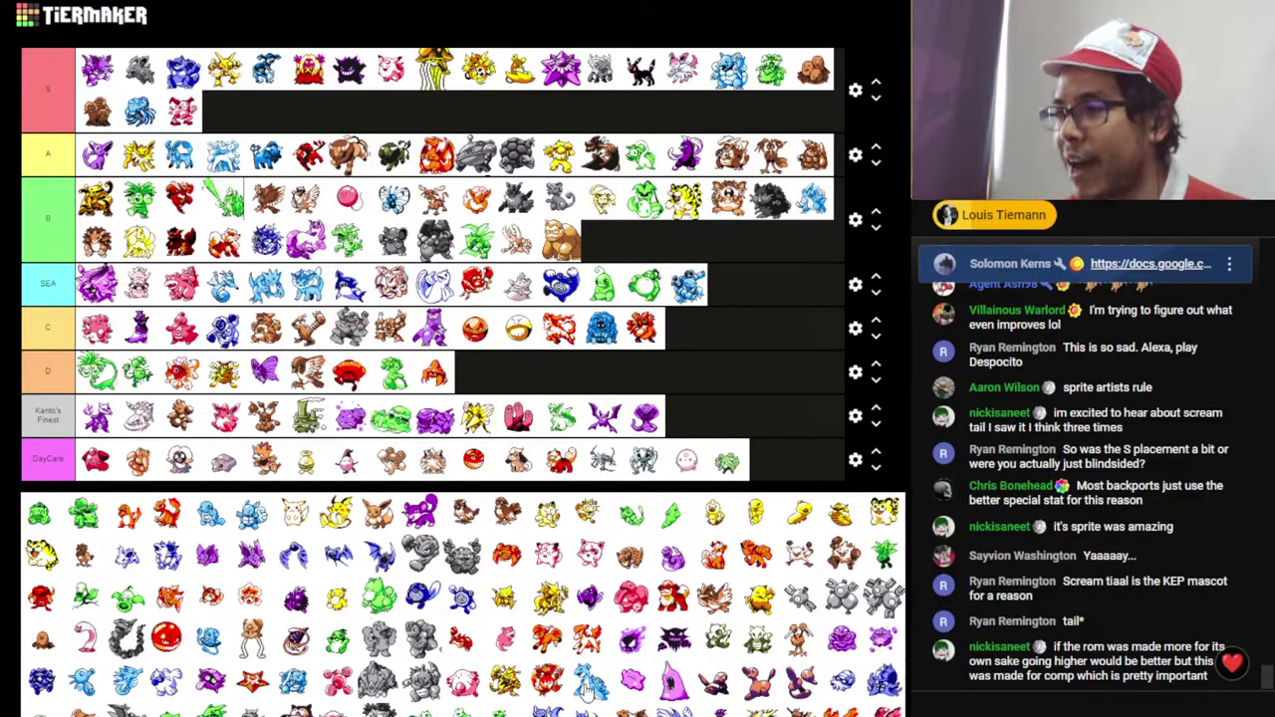
pyautogui.moveTo(585, 689); pyautogui.dragTo(247, 269)
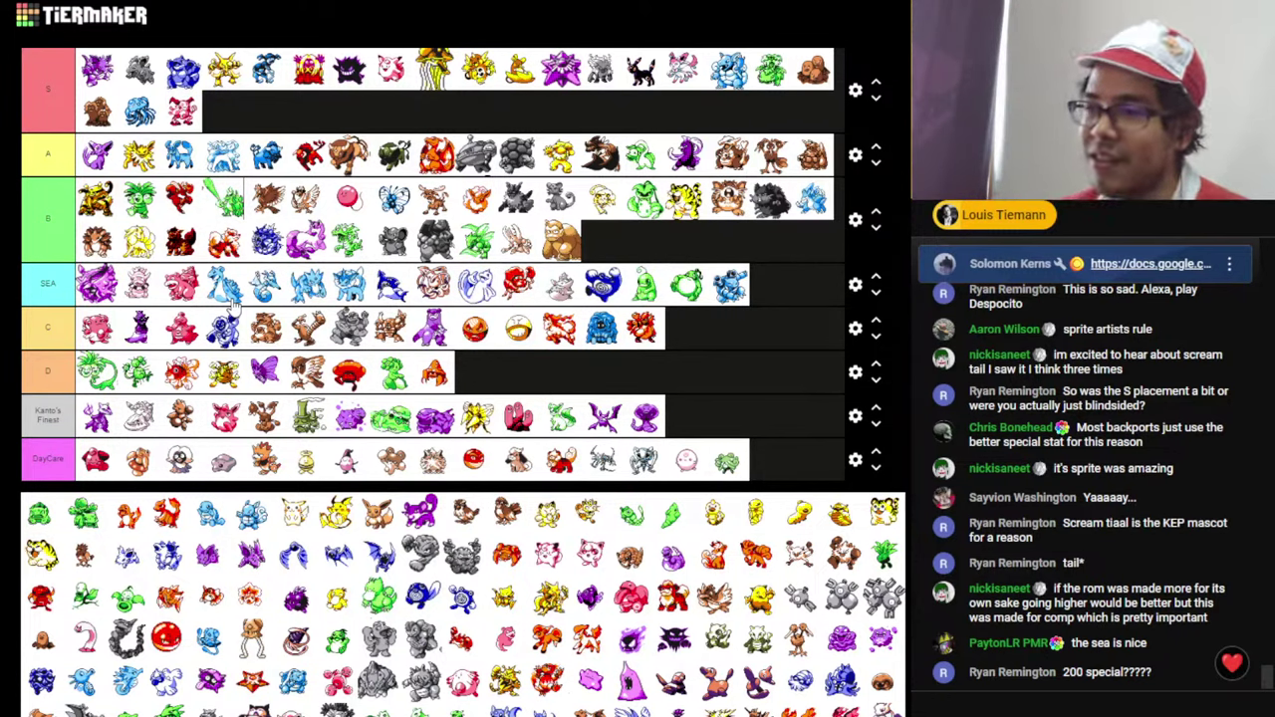
pyautogui.moveTo(230, 309); pyautogui.dragTo(112, 304)
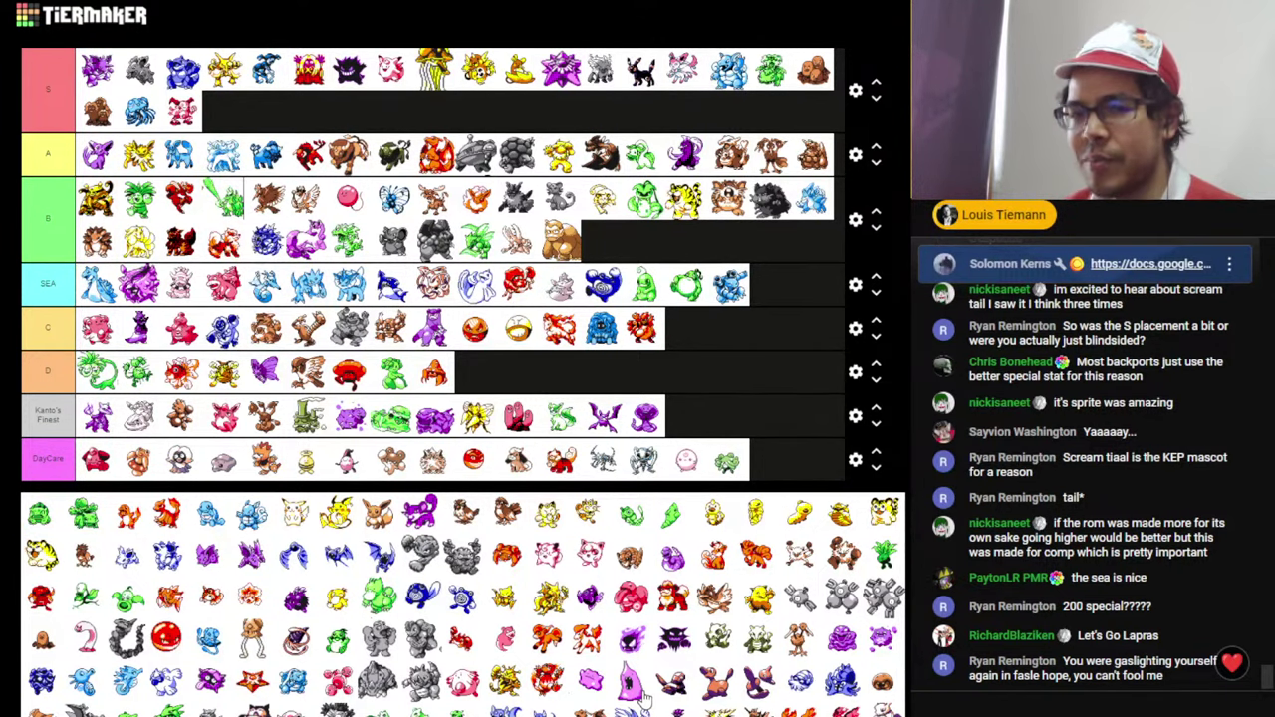
# - Switch to the Pokédex spreadsheet and examine Mimmeo's stats, from HP through attack, defense, speed and special to base stat total
pyautogui.click(502, 8)
pyautogui.scroll(-5, 531, 416)
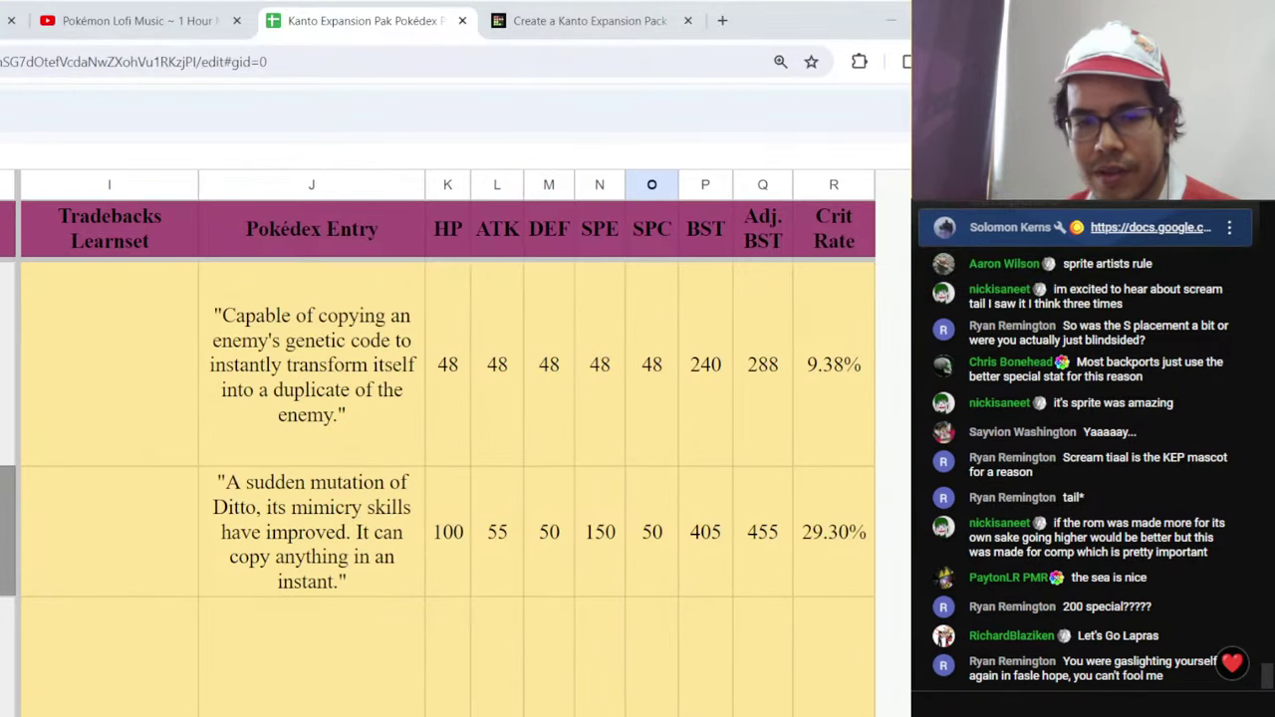
pyautogui.click(460, 548)
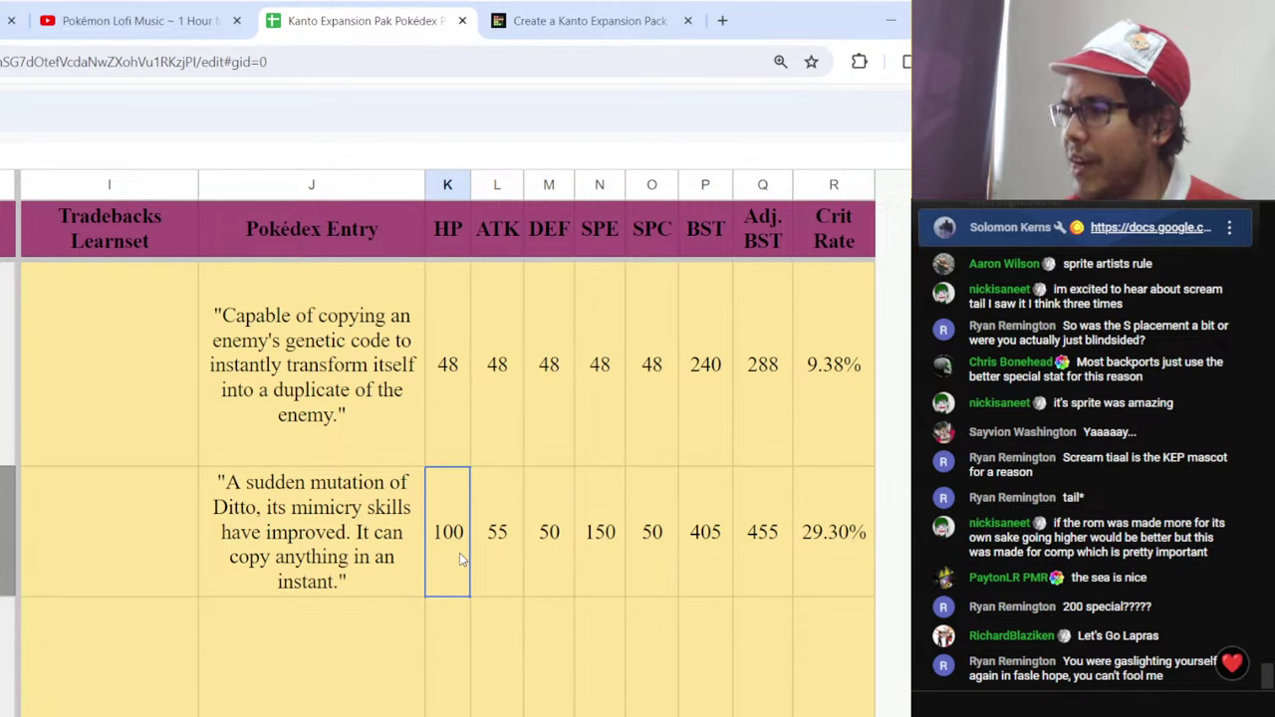
pyautogui.click(610, 564)
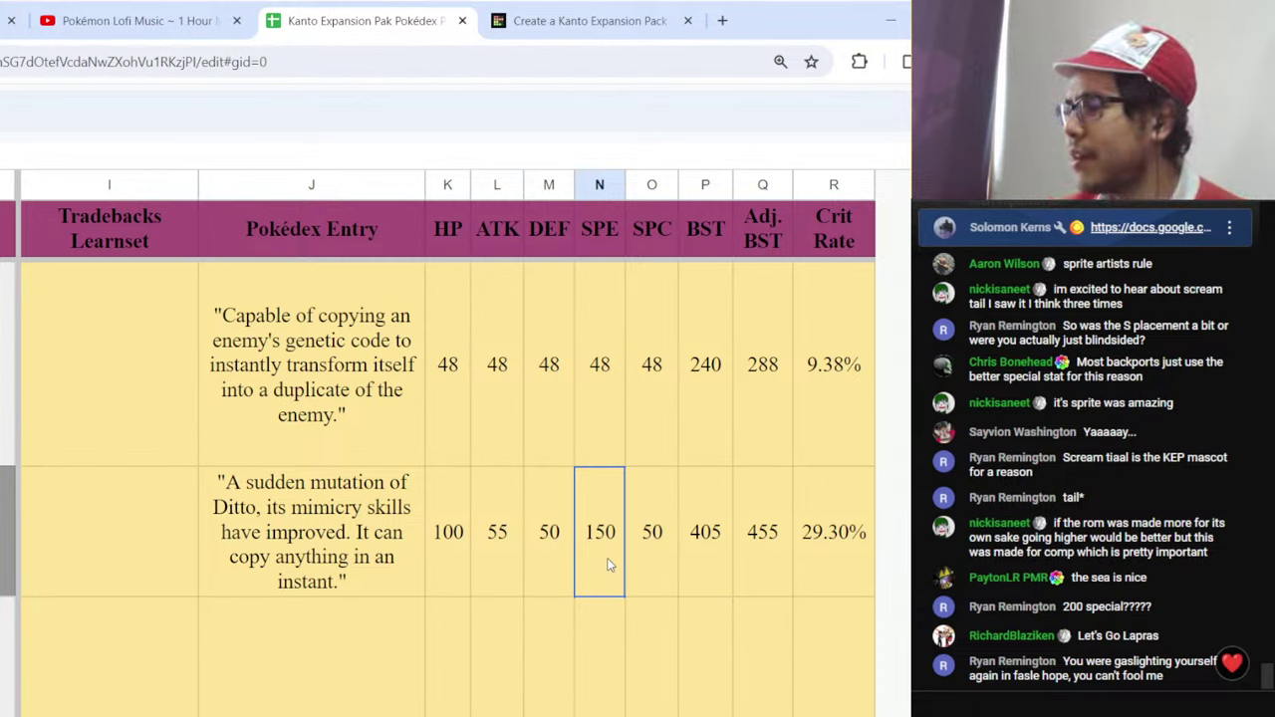
pyautogui.click(504, 564)
pyautogui.click(536, 561)
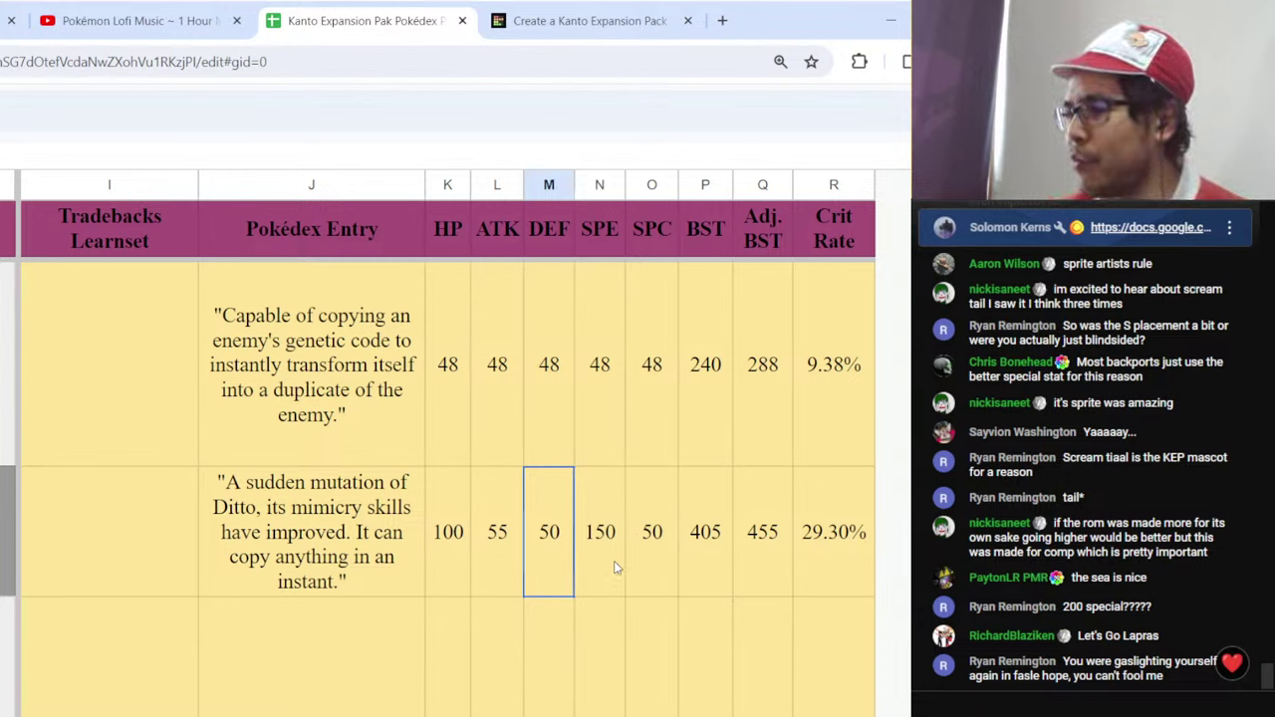
pyautogui.click(616, 564)
pyautogui.click(648, 561)
pyautogui.click(693, 562)
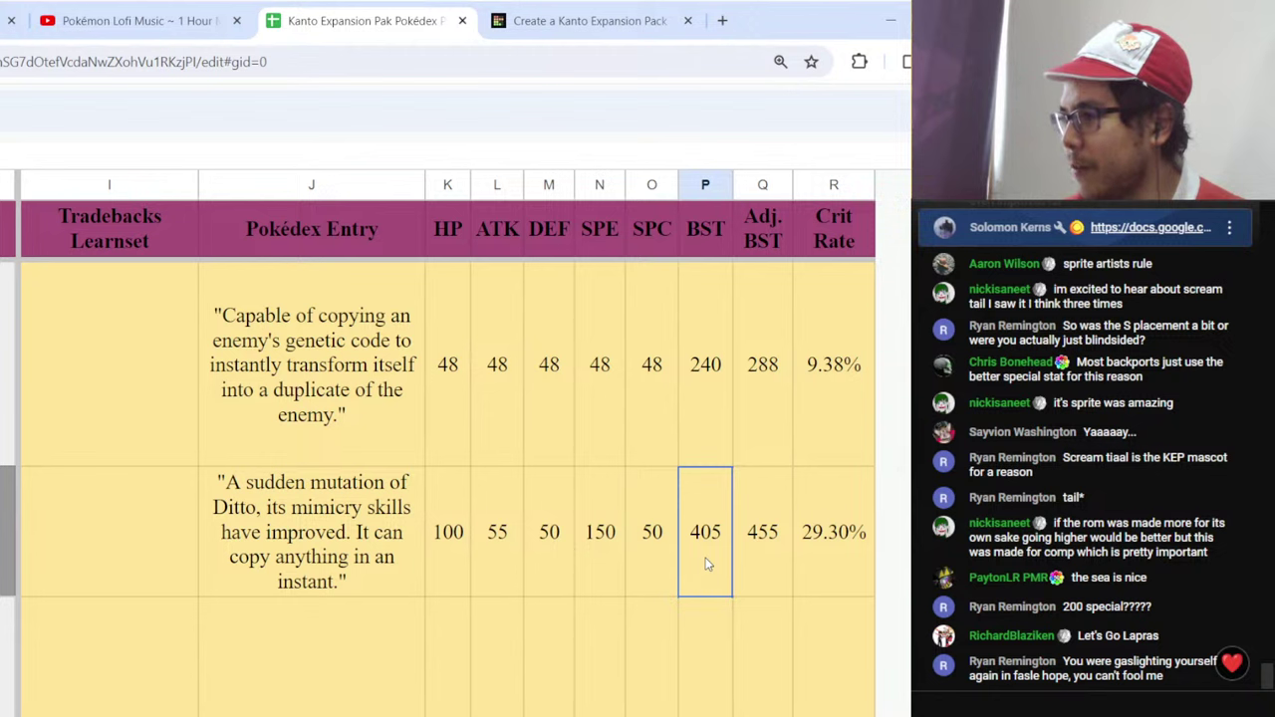
pyautogui.click(480, 568)
pyautogui.click(456, 565)
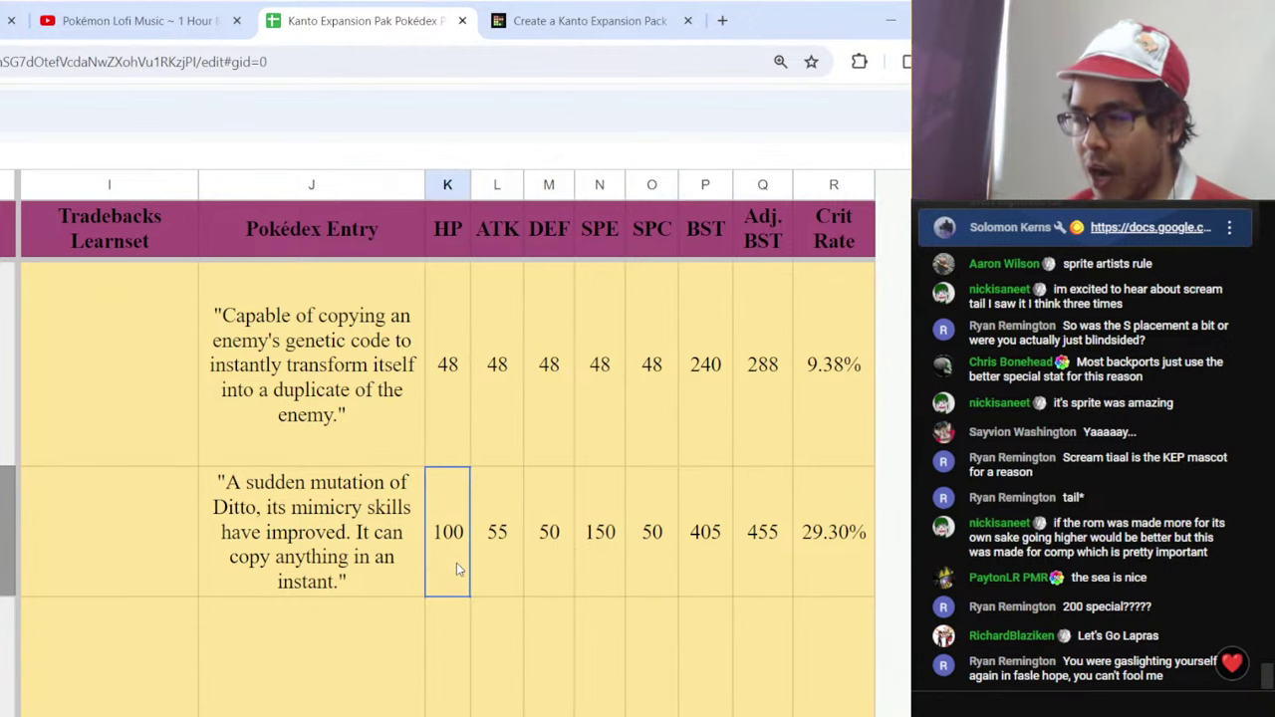
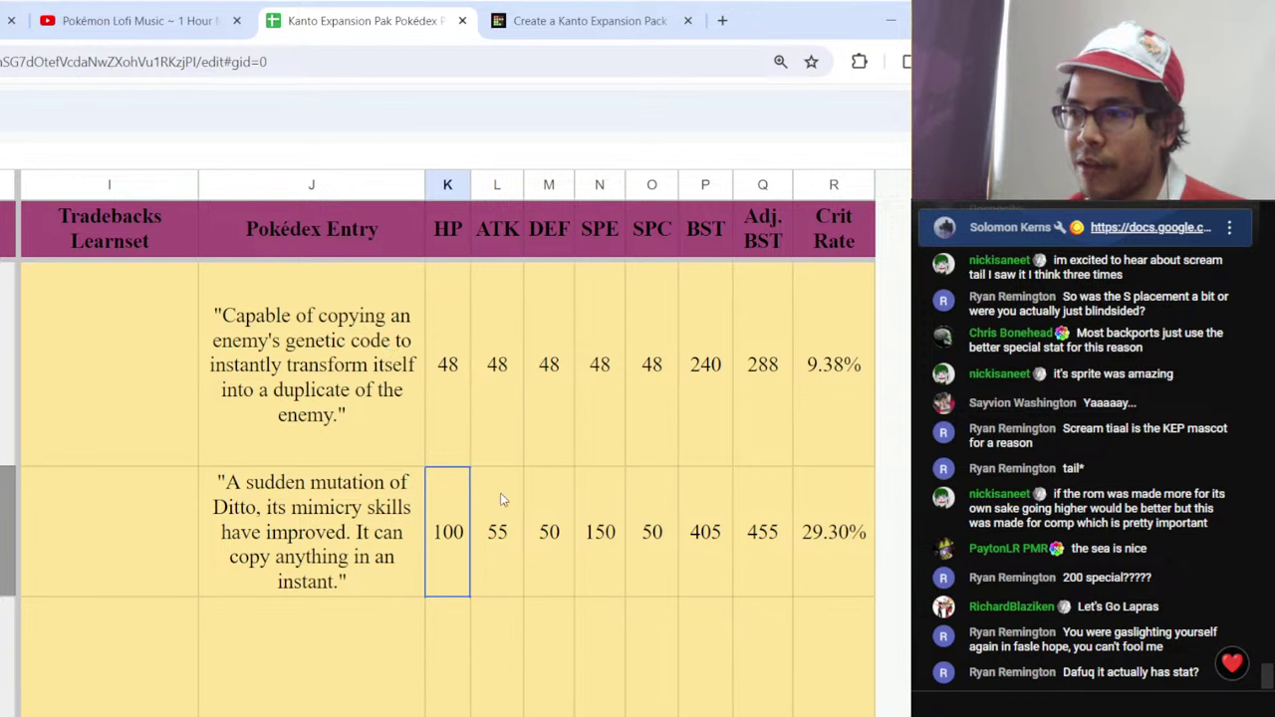
pyautogui.click(538, 536)
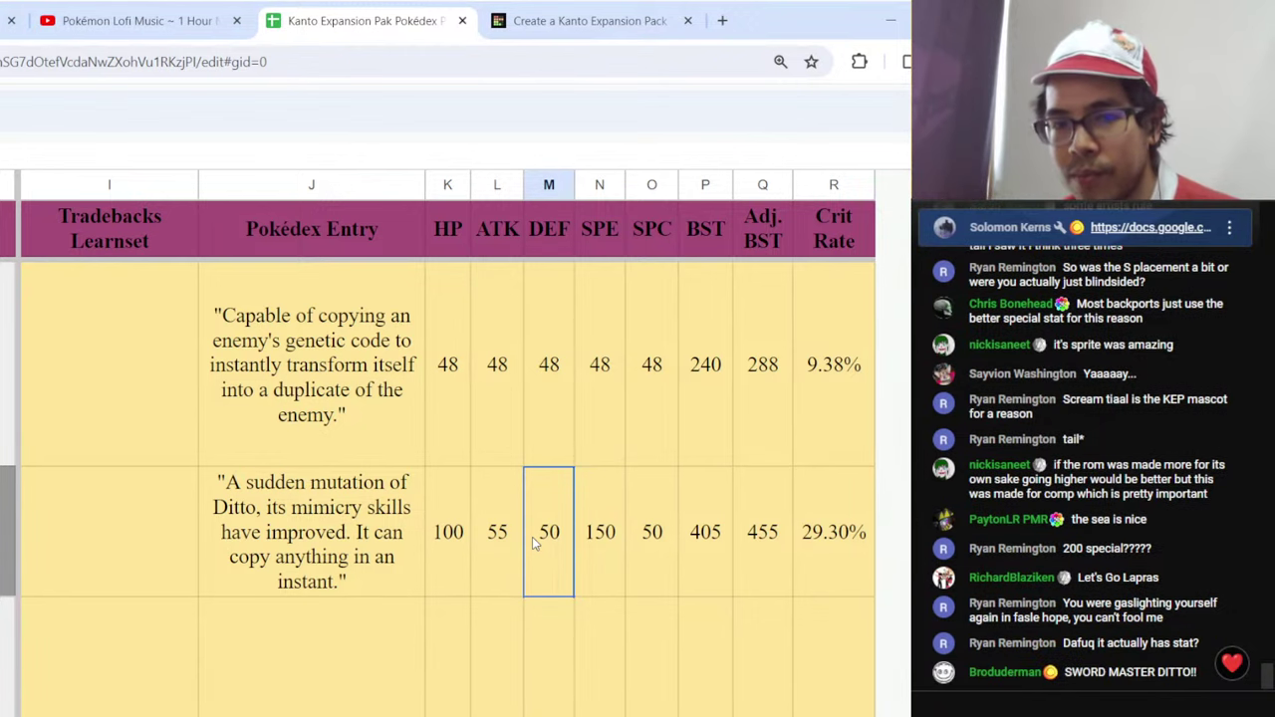
# - Return to the full-screen tier list and add Mimmeo to the end of the Kanto's Finest tier
pyautogui.click(569, 25)
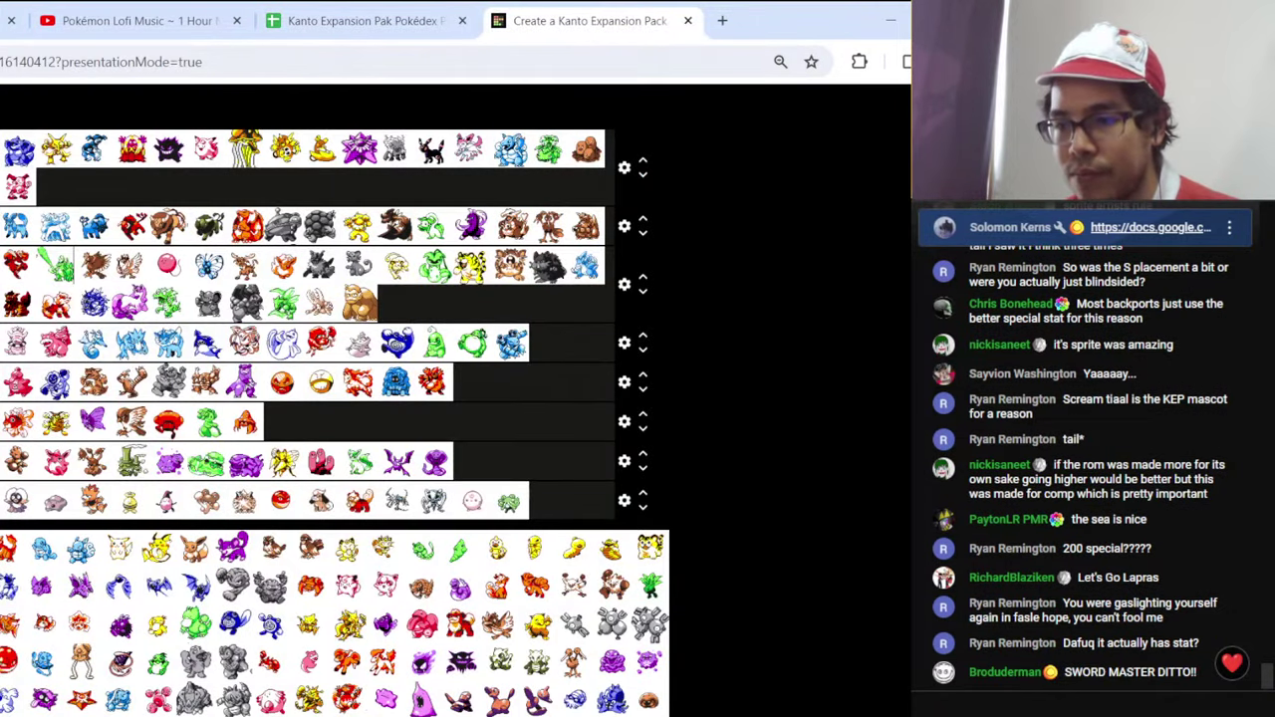
pyautogui.press('F11')
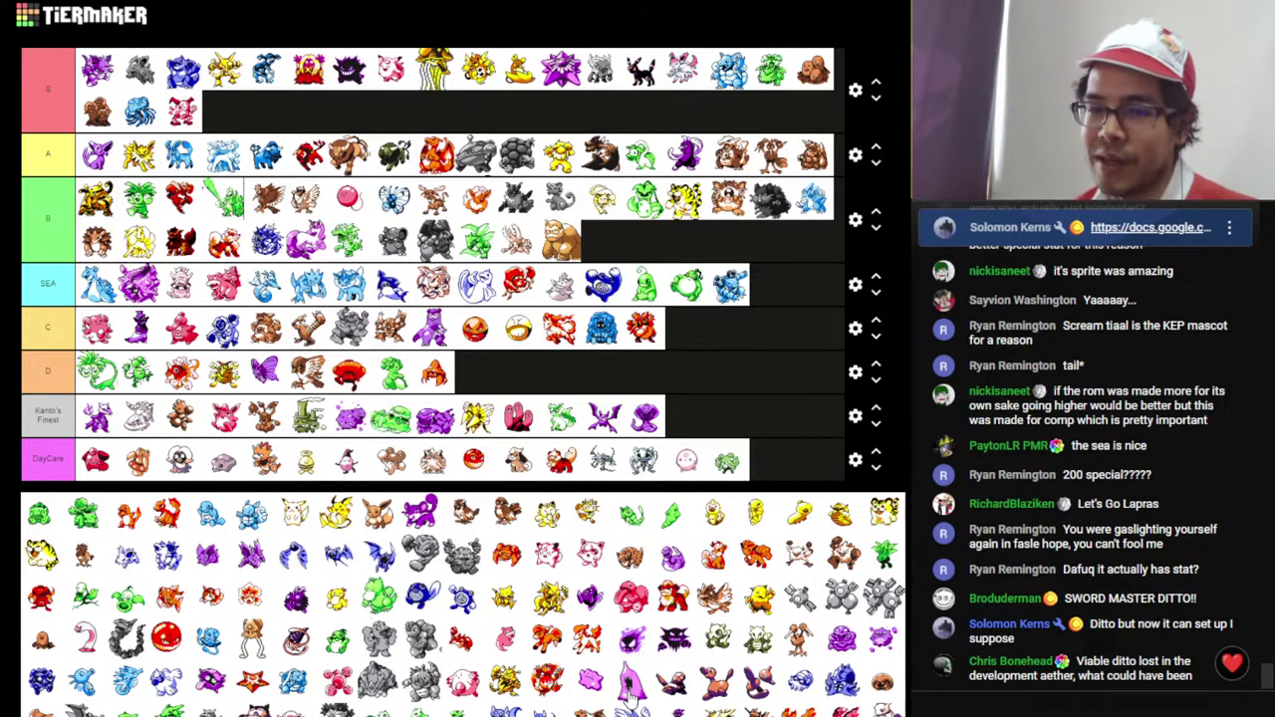
pyautogui.moveTo(629, 698); pyautogui.dragTo(712, 428)
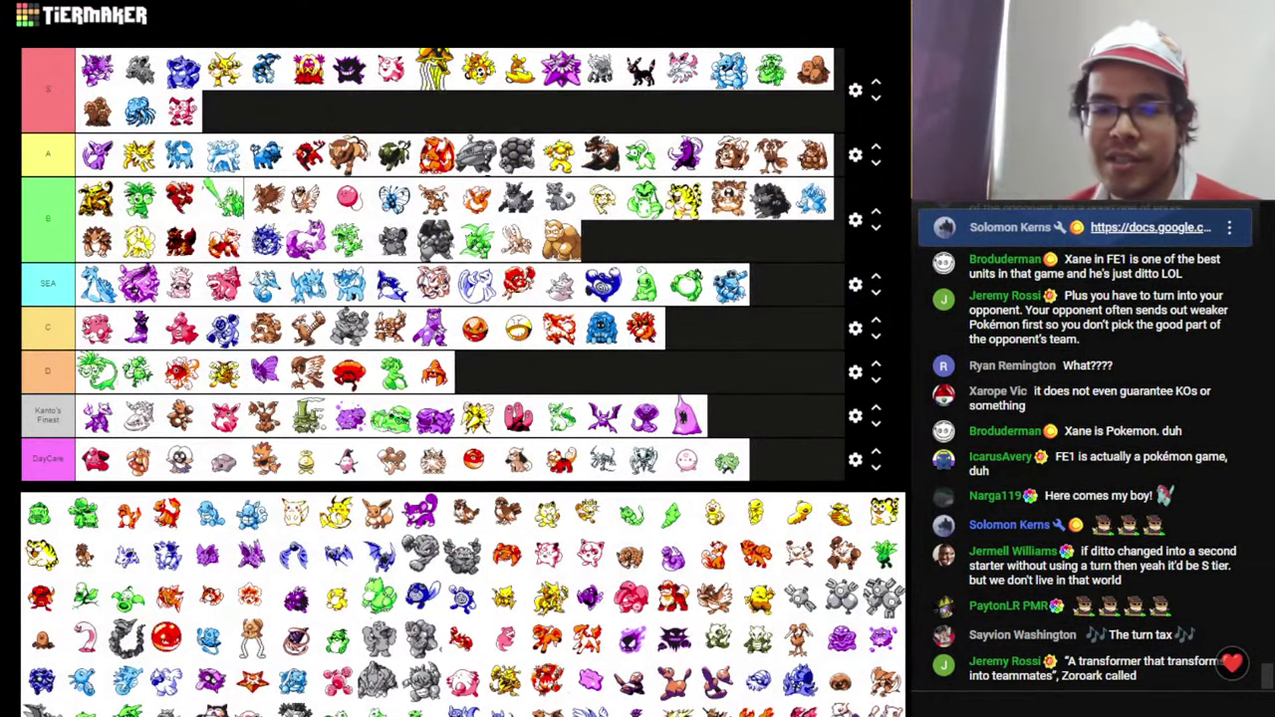
# - Add Porygon-Z to tier S in tenth place
pyautogui.scroll(-2, 463, 358)
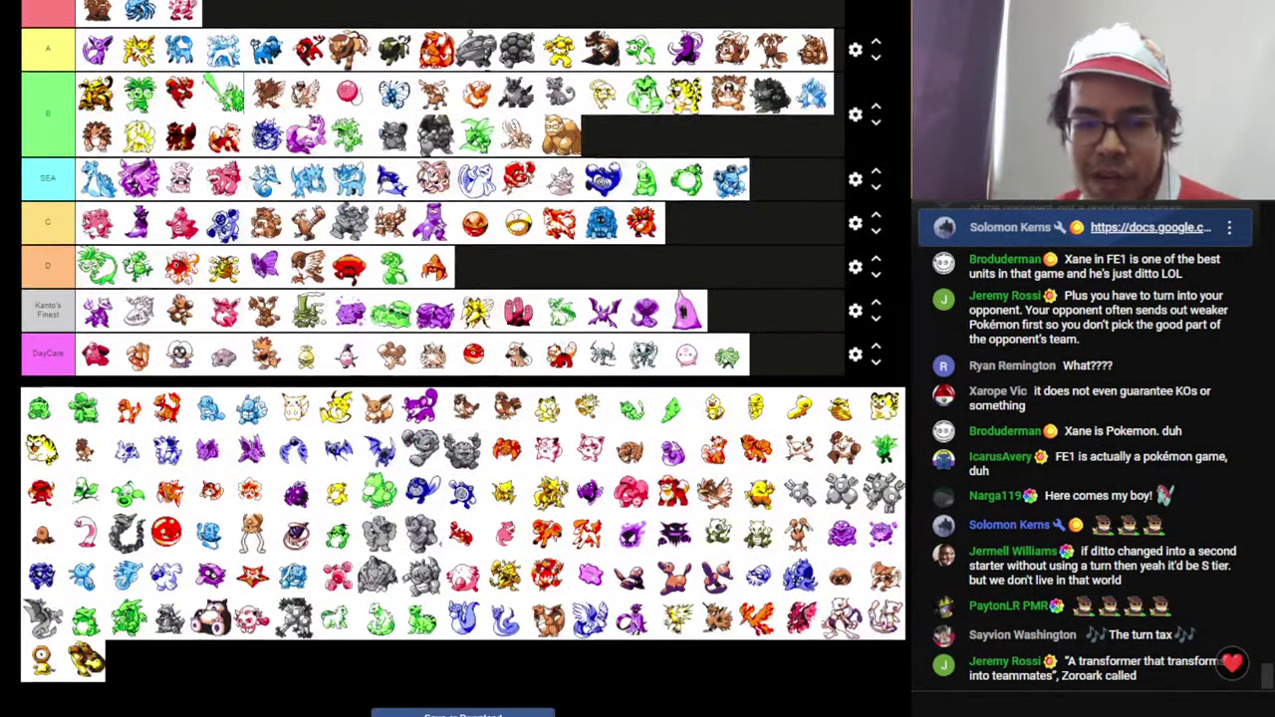
pyautogui.scroll(2, 463, 358)
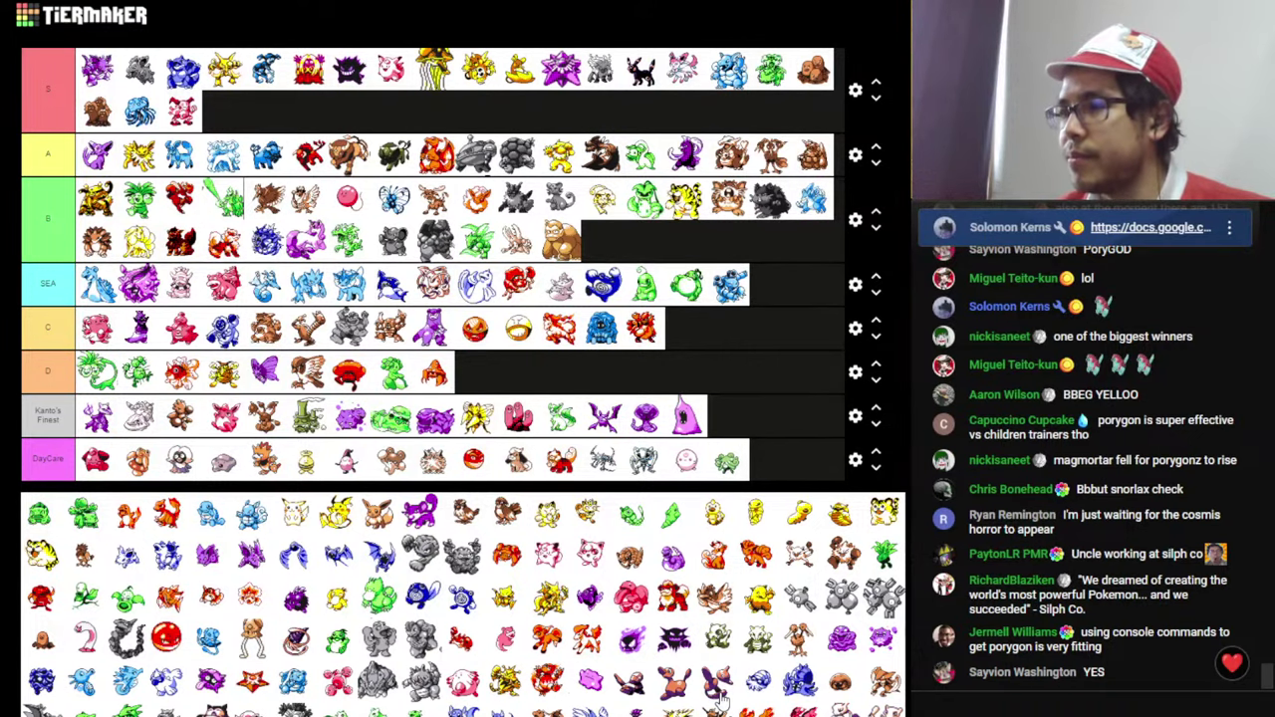
pyautogui.moveTo(721, 700); pyautogui.dragTo(476, 75)
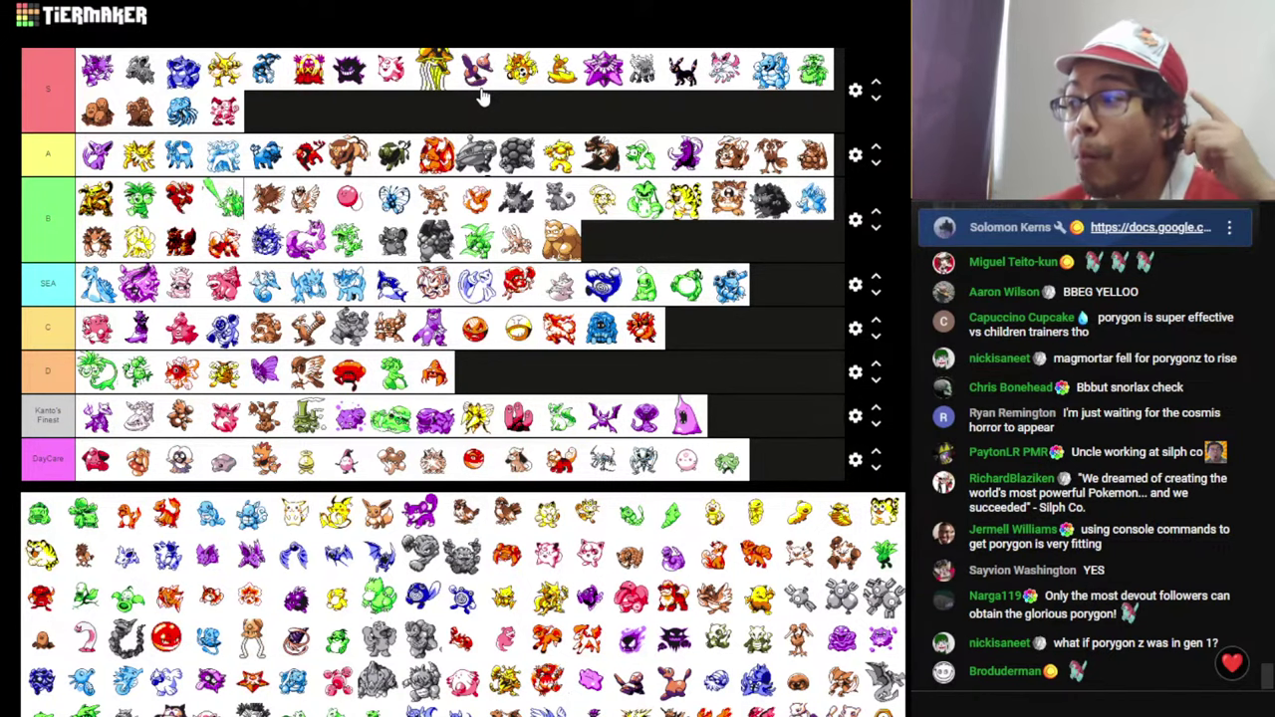
# - Switch to the Pokédex spreadsheet and compare Porygon2's attack stat with its special stat
pyautogui.hotkey('ctrl', 'Tab')
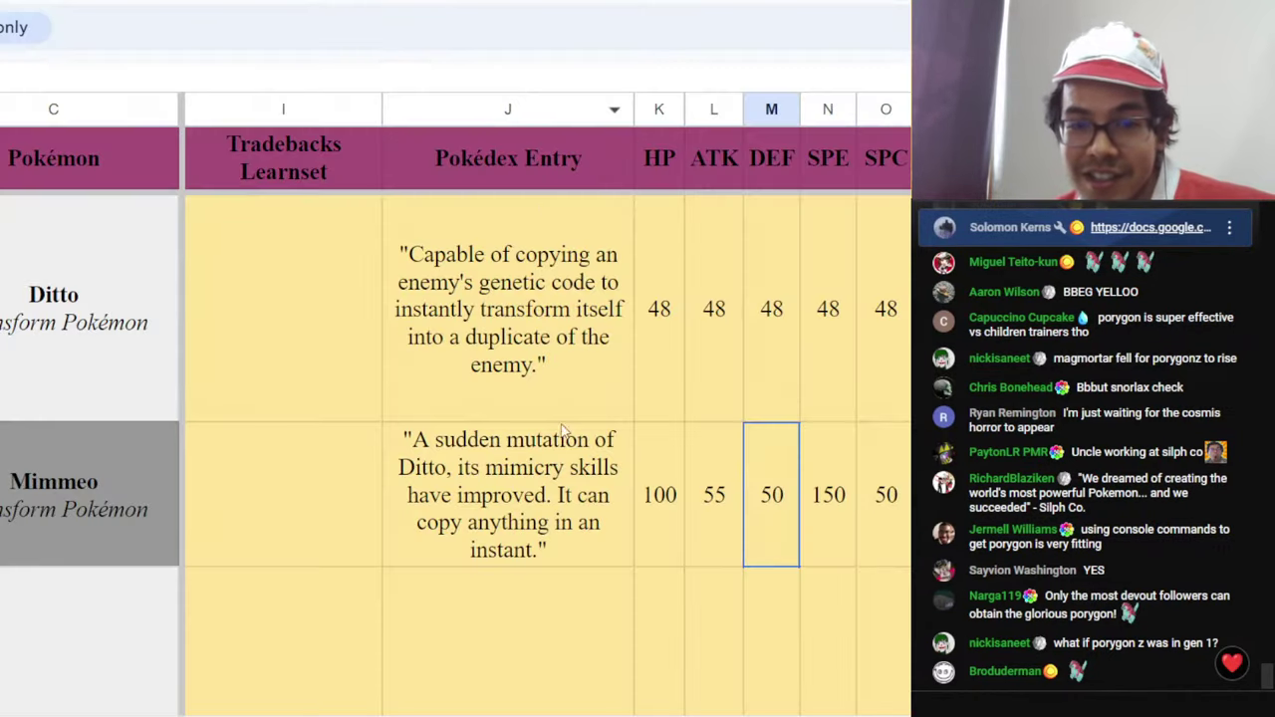
pyautogui.scroll(-3, 563, 511)
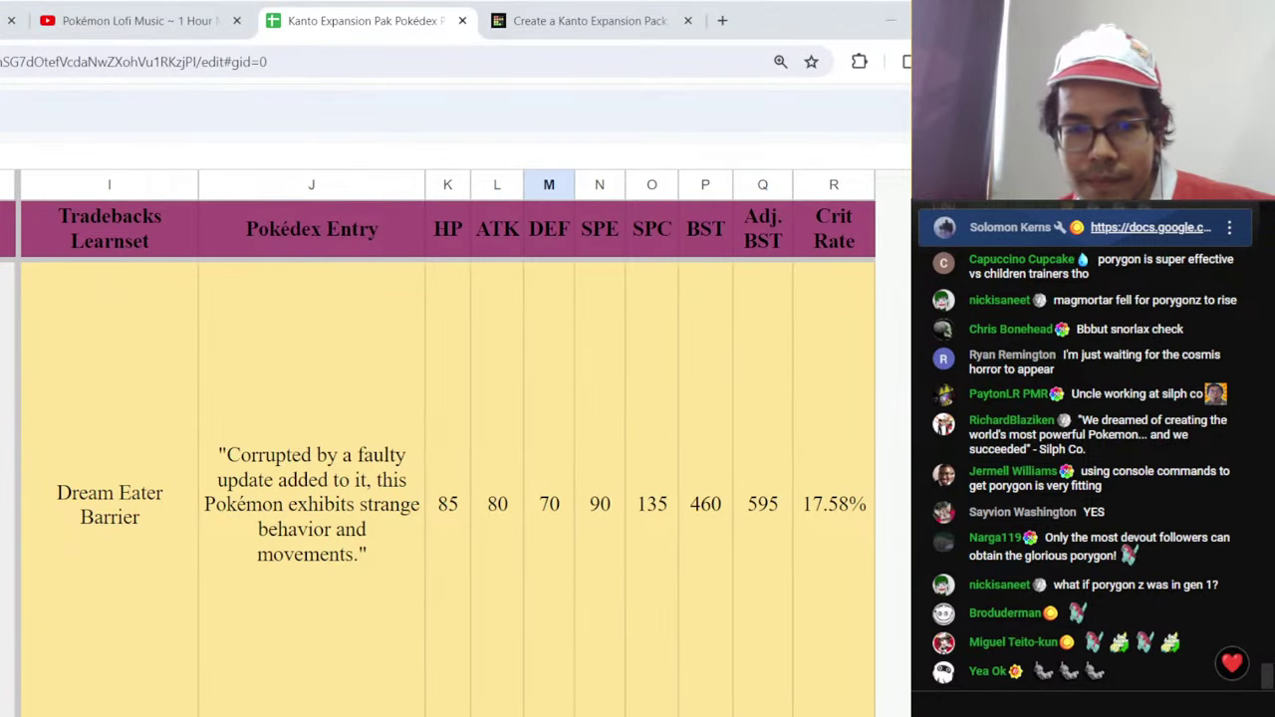
pyautogui.click(409, 456)
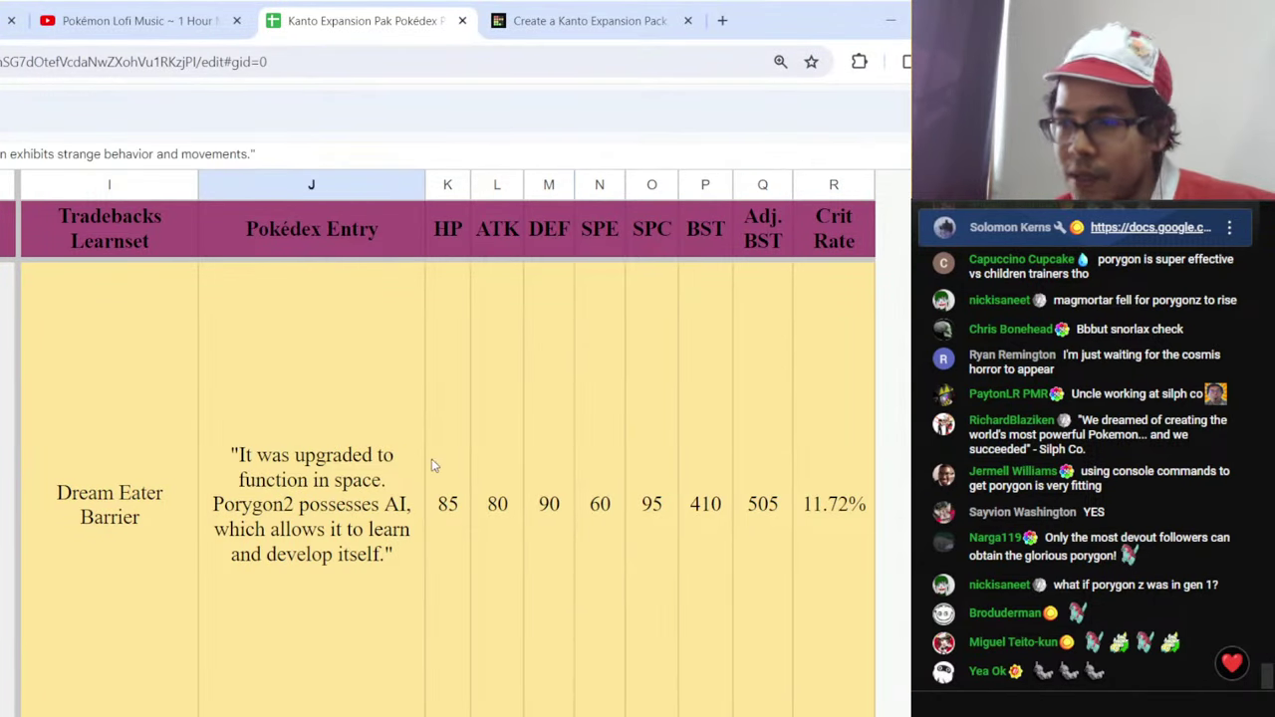
pyautogui.click(655, 531)
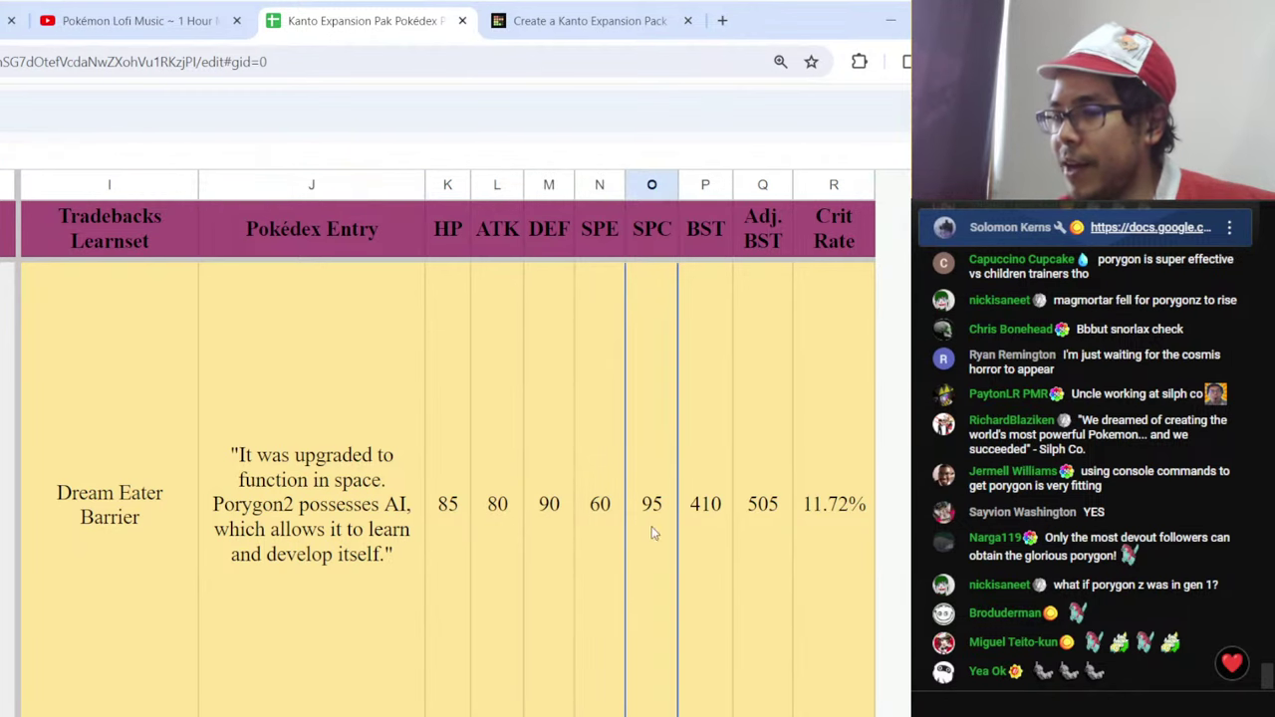
pyautogui.click(489, 551)
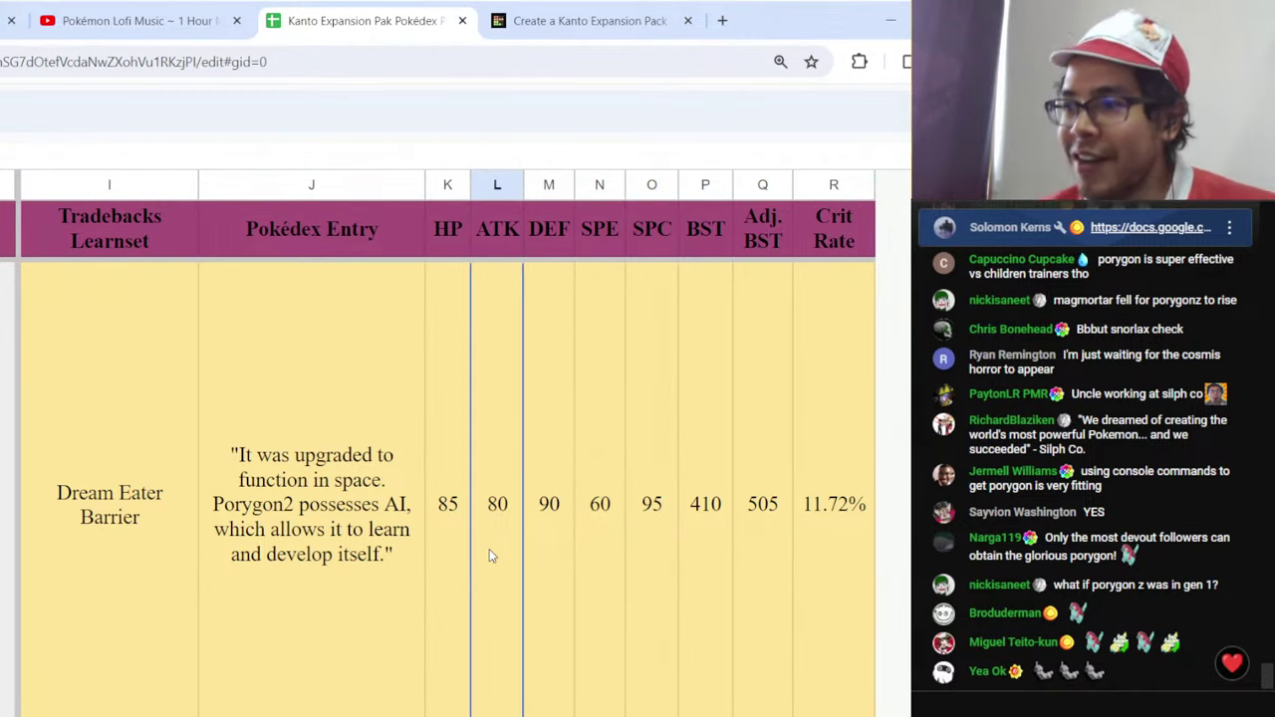
pyautogui.click(641, 552)
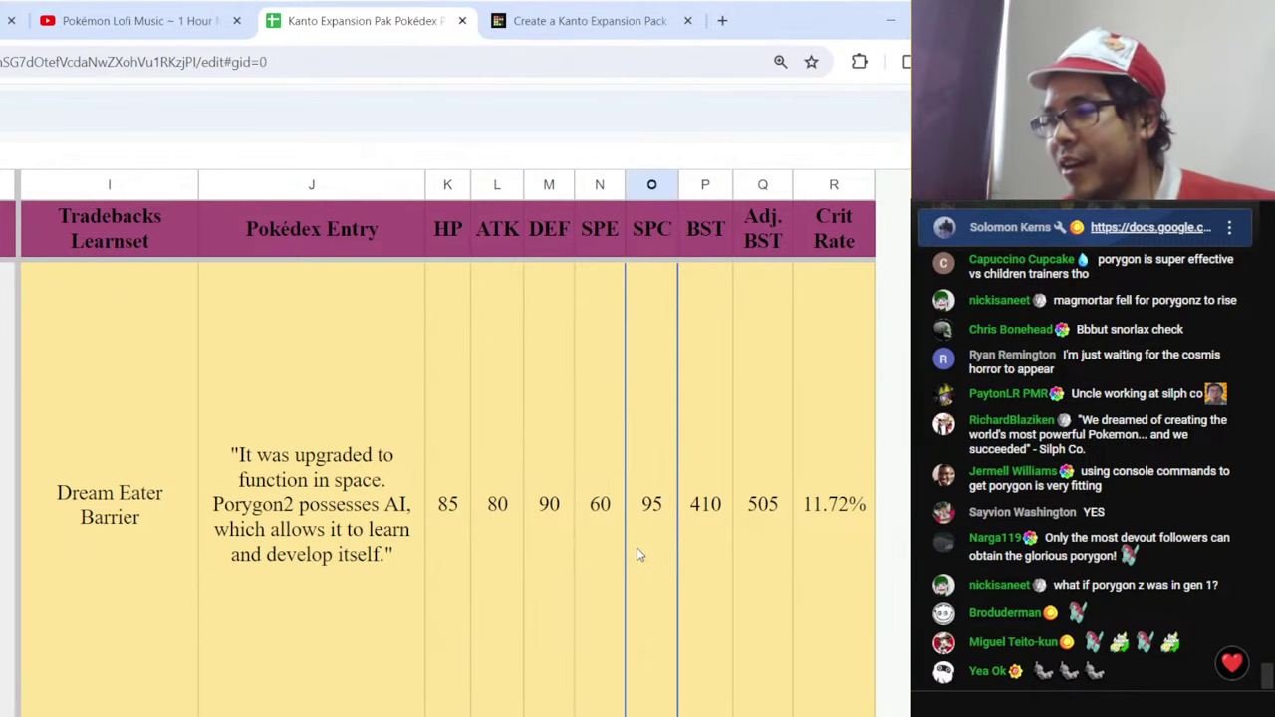
# - Check Porygon-Z's special stat and level-up learnset, and return to the full-screen tier list
pyautogui.scroll(-1, 593, 554)
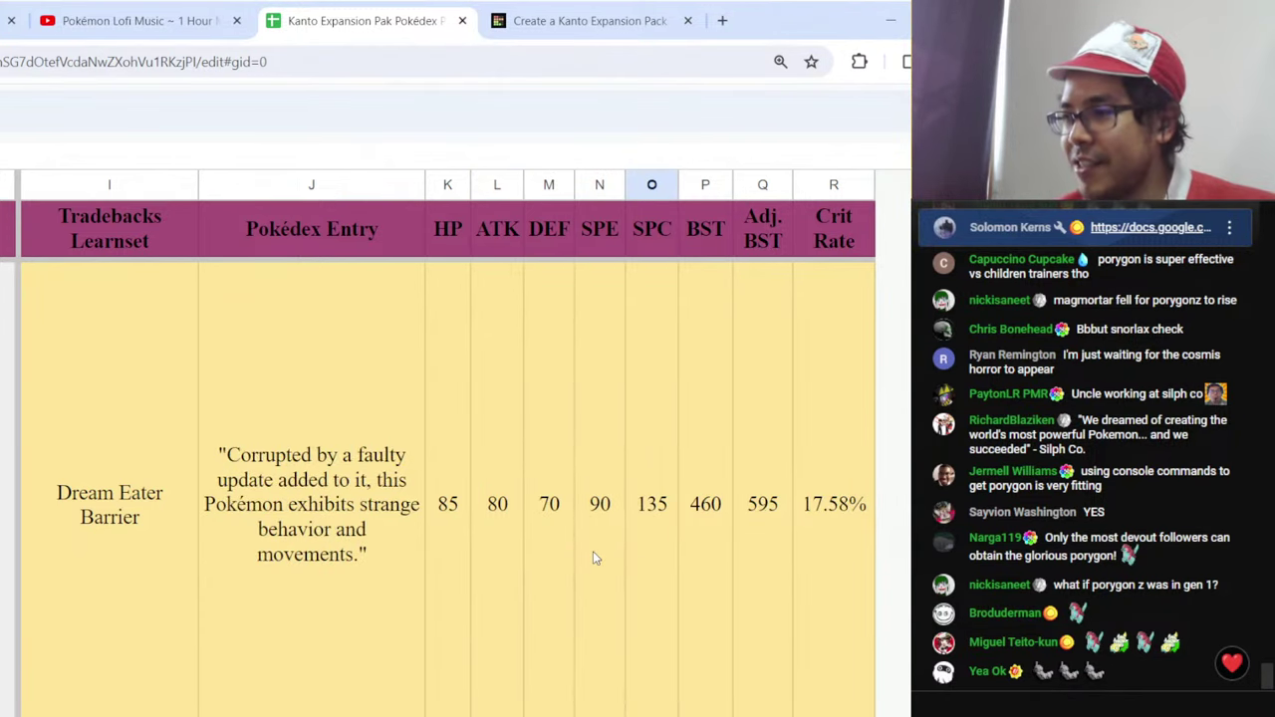
pyautogui.click(642, 575)
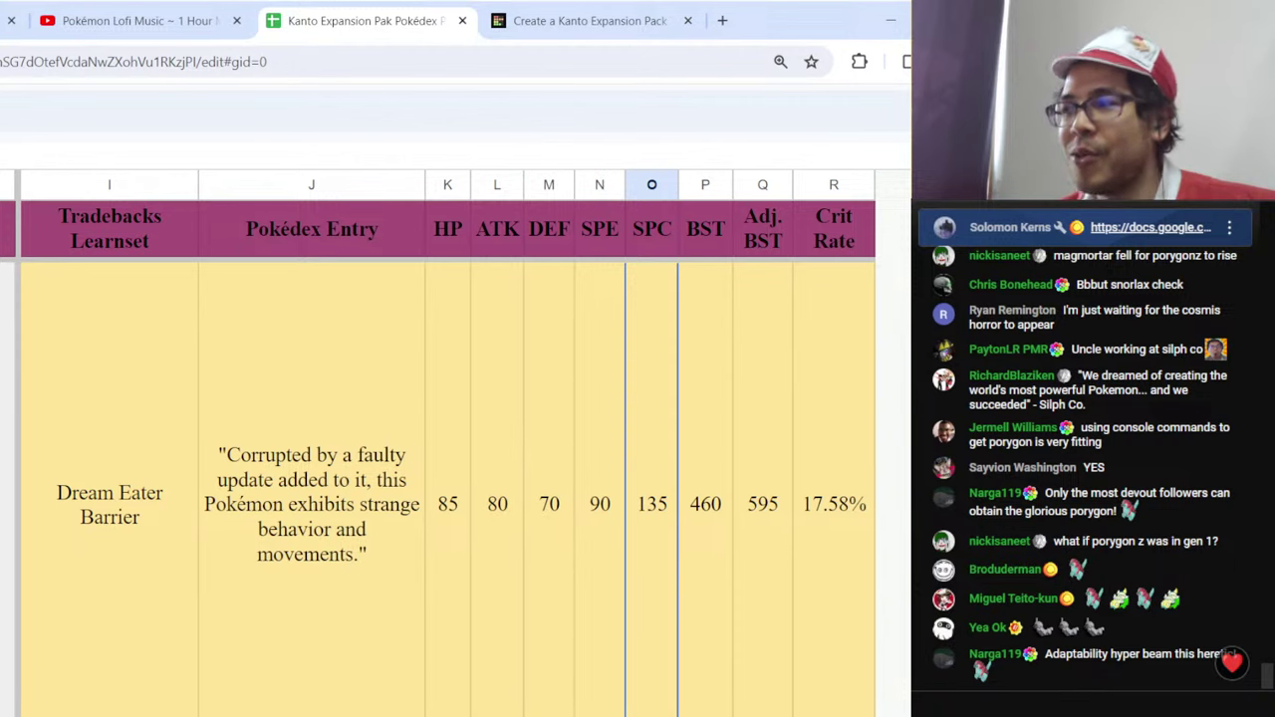
pyautogui.hscroll(-6, 448, 448)
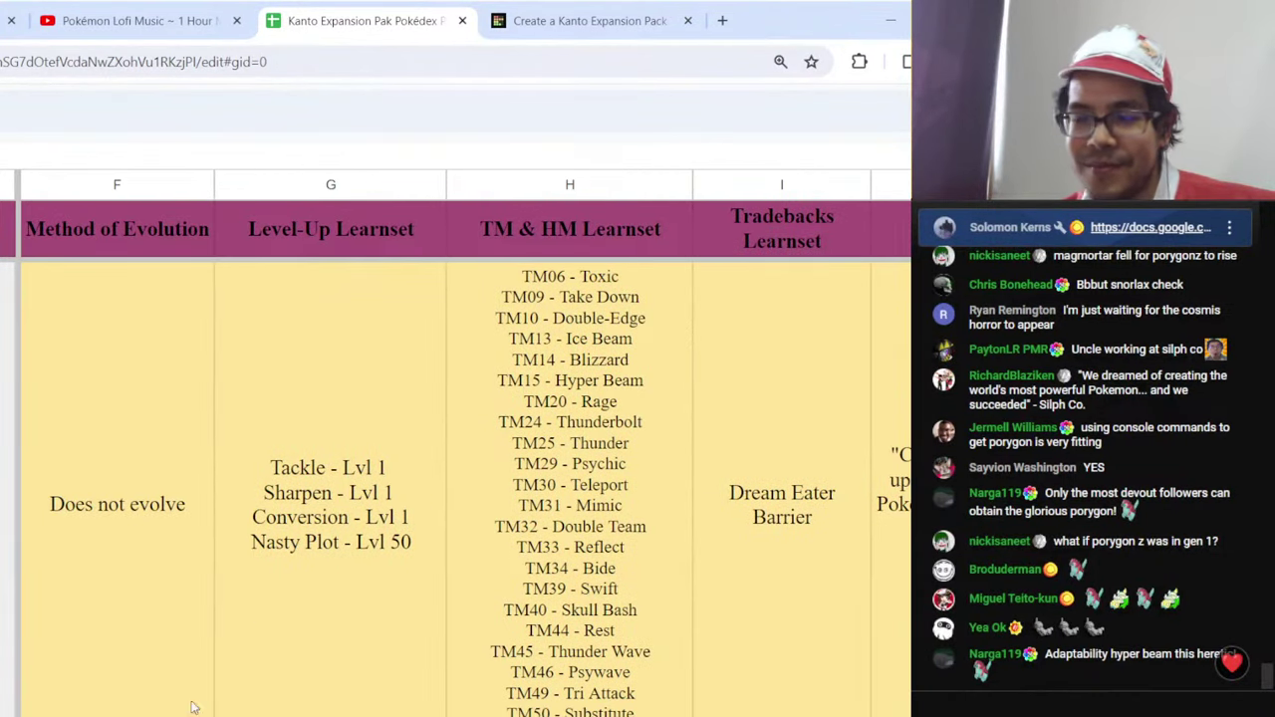
pyautogui.click(387, 573)
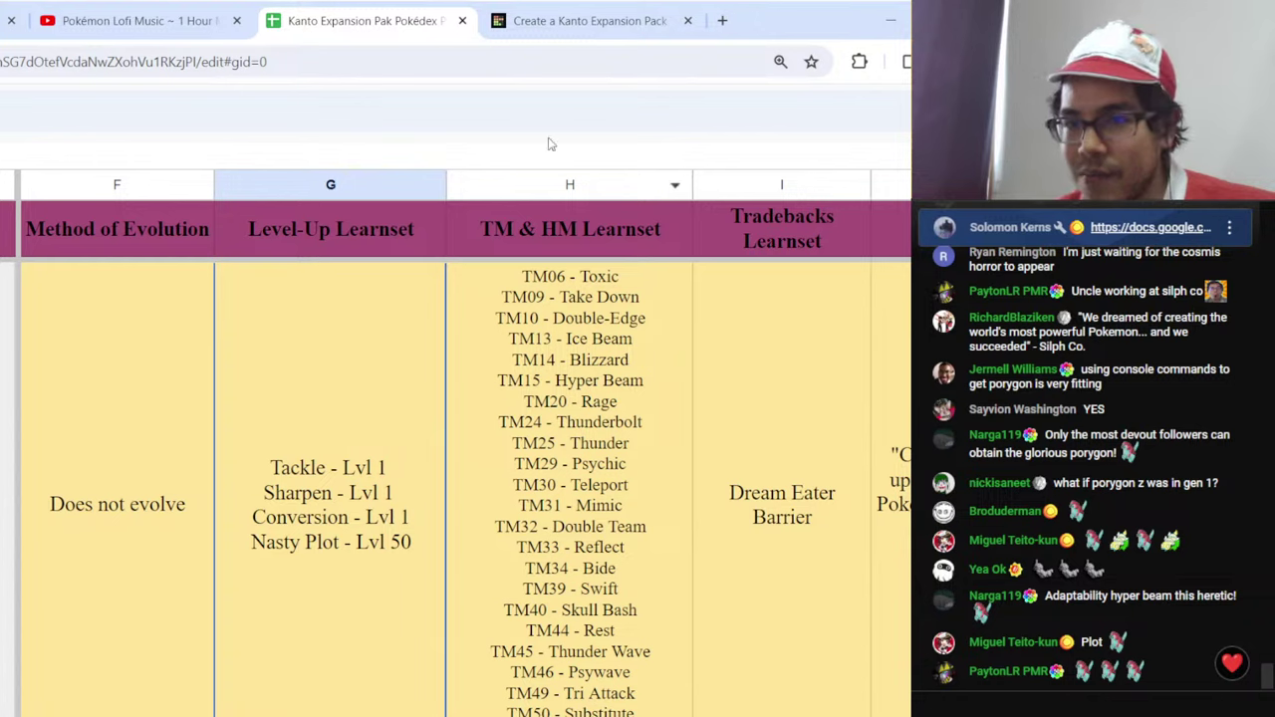
pyautogui.click(587, 34)
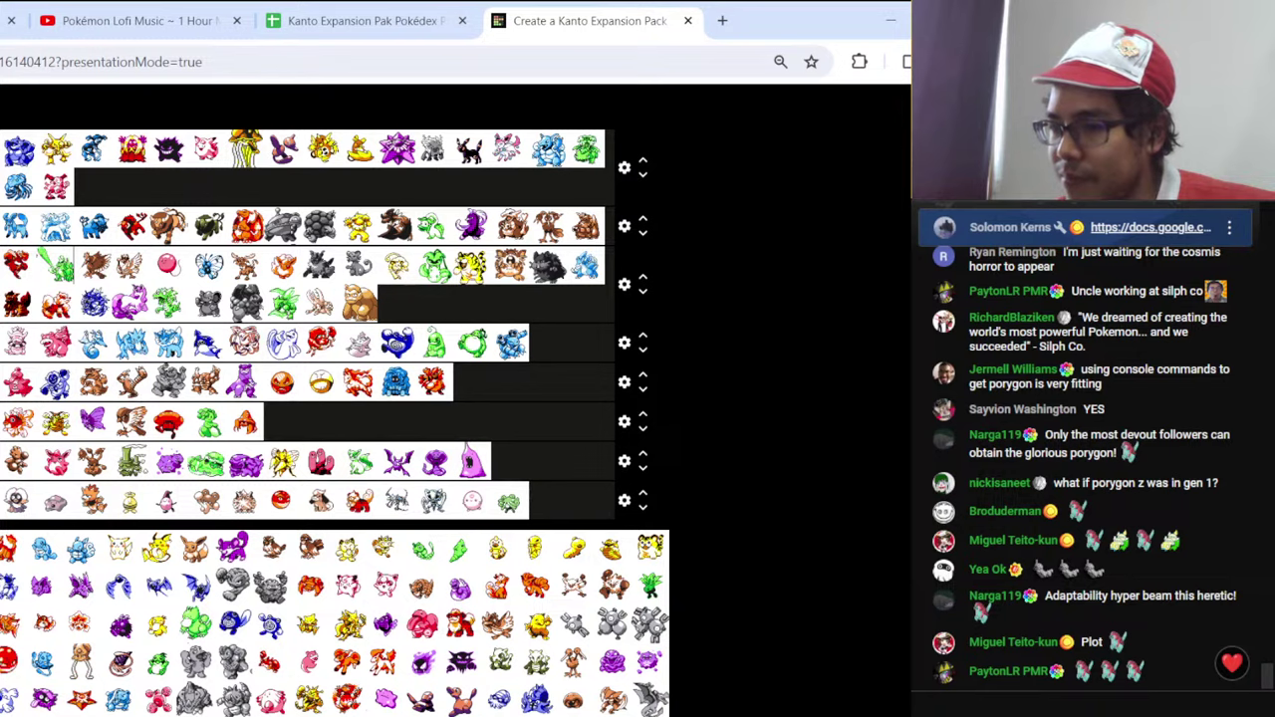
pyautogui.press('F11')
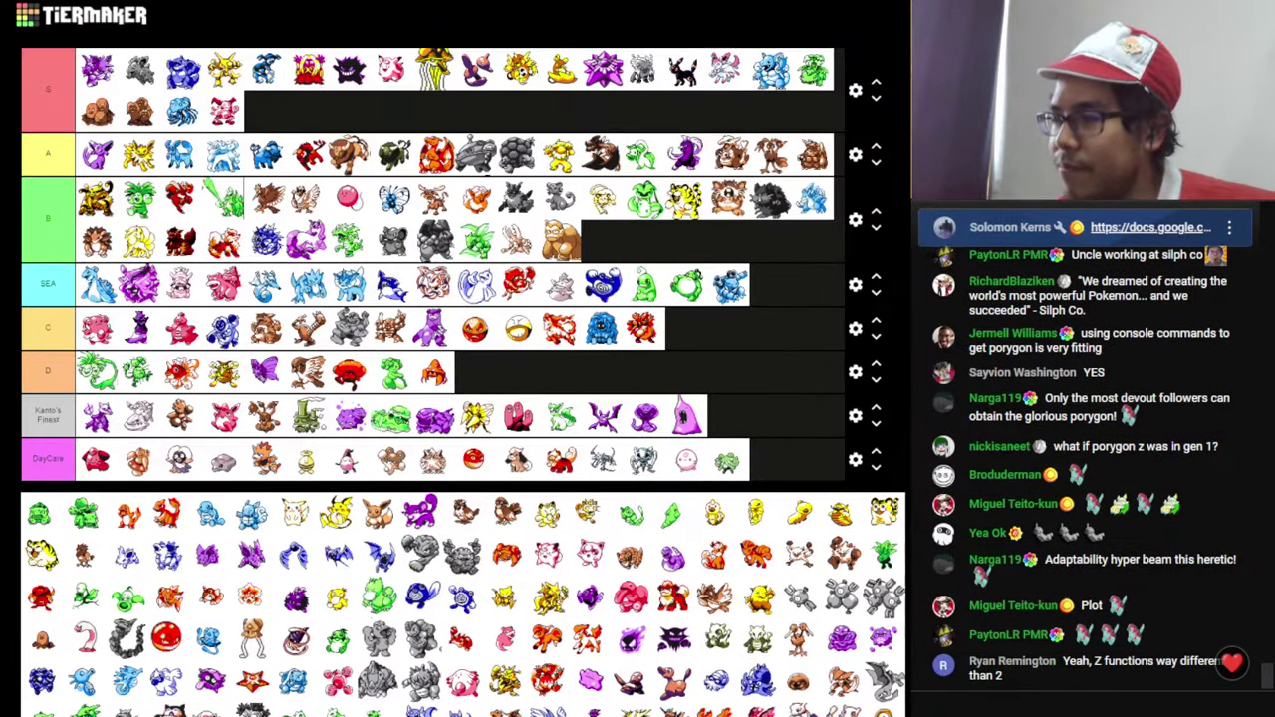